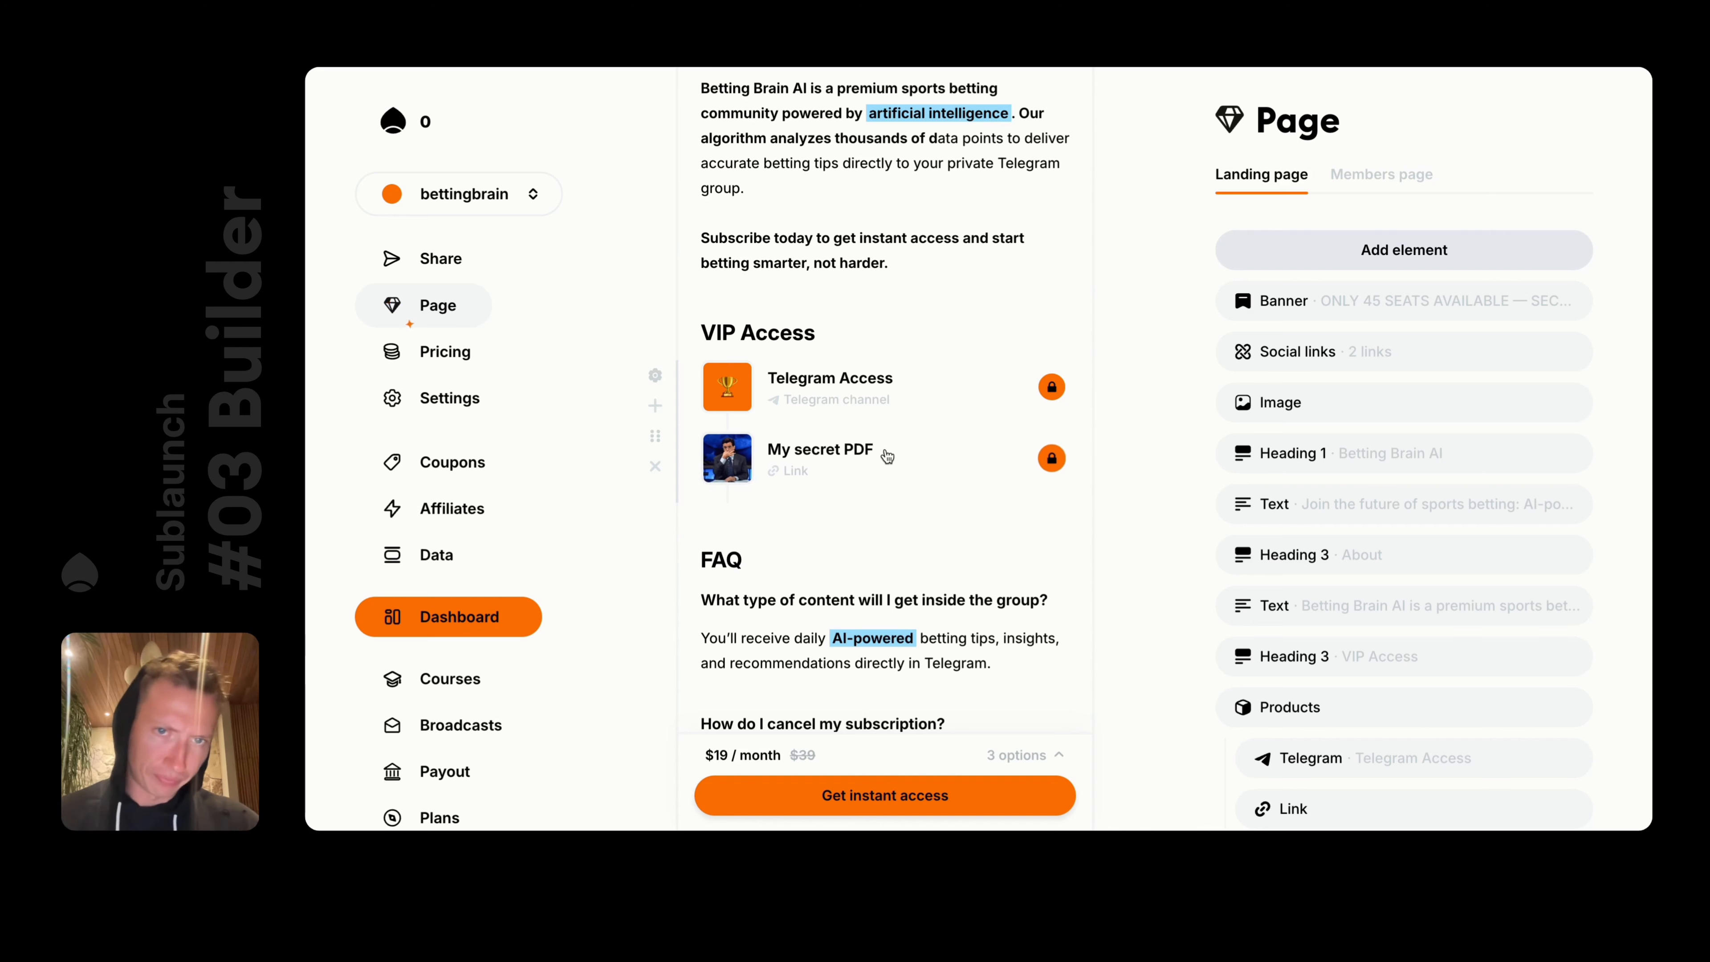
Look over the page's pricing settings, then return to editing the page elements
{"action": "scroll", "coordinate": [890, 449], "scroll_direction": "up", "scroll_amount": 1}
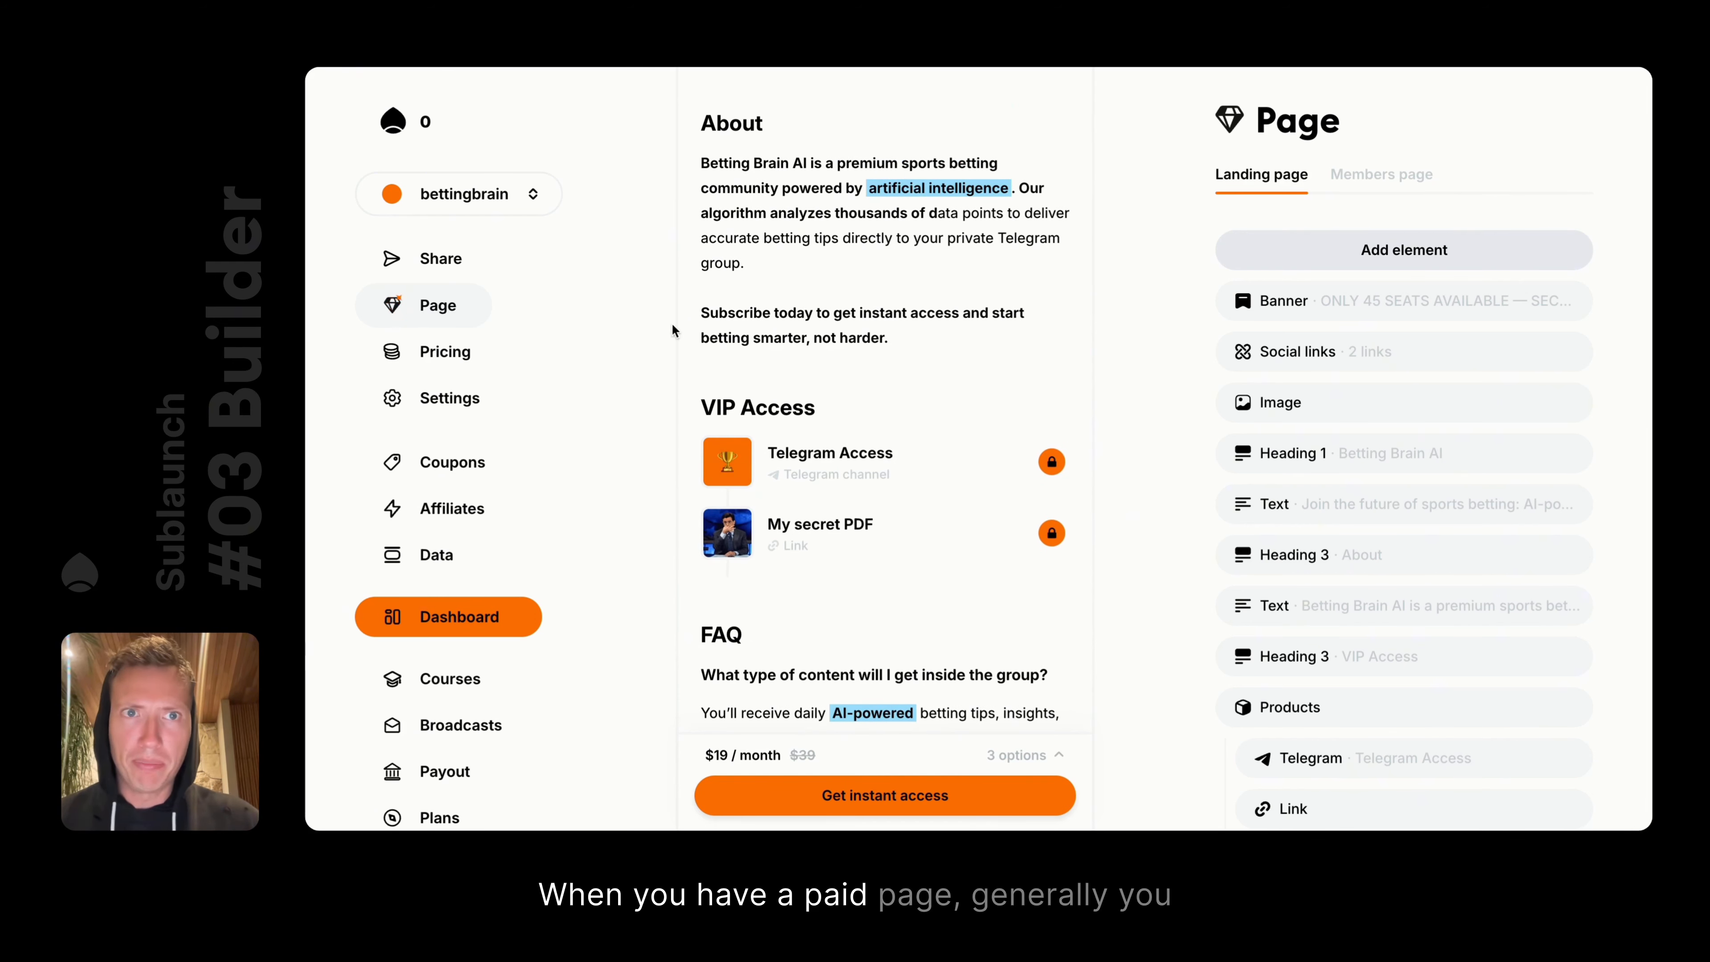
{"action": "scroll", "coordinate": [889, 350], "scroll_direction": "up", "scroll_amount": 8}
{"action": "scroll", "coordinate": [862, 443], "scroll_direction": "down", "scroll_amount": 12}
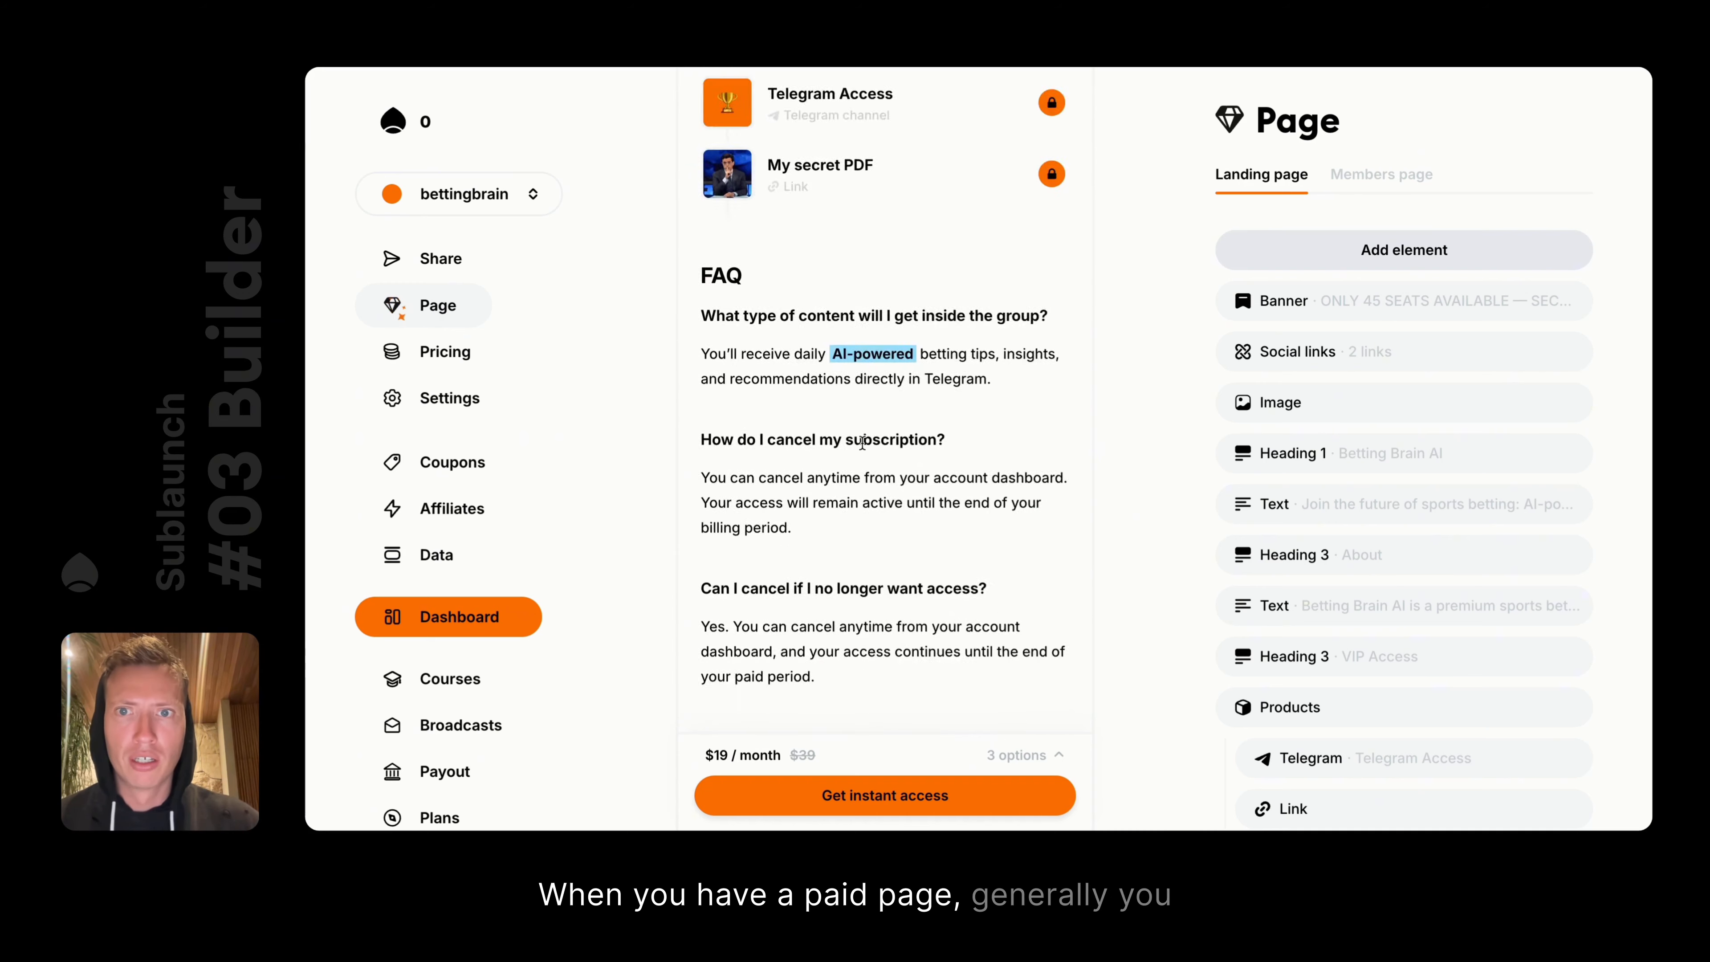
{"action": "scroll", "coordinate": [862, 442], "scroll_direction": "up", "scroll_amount": 10}
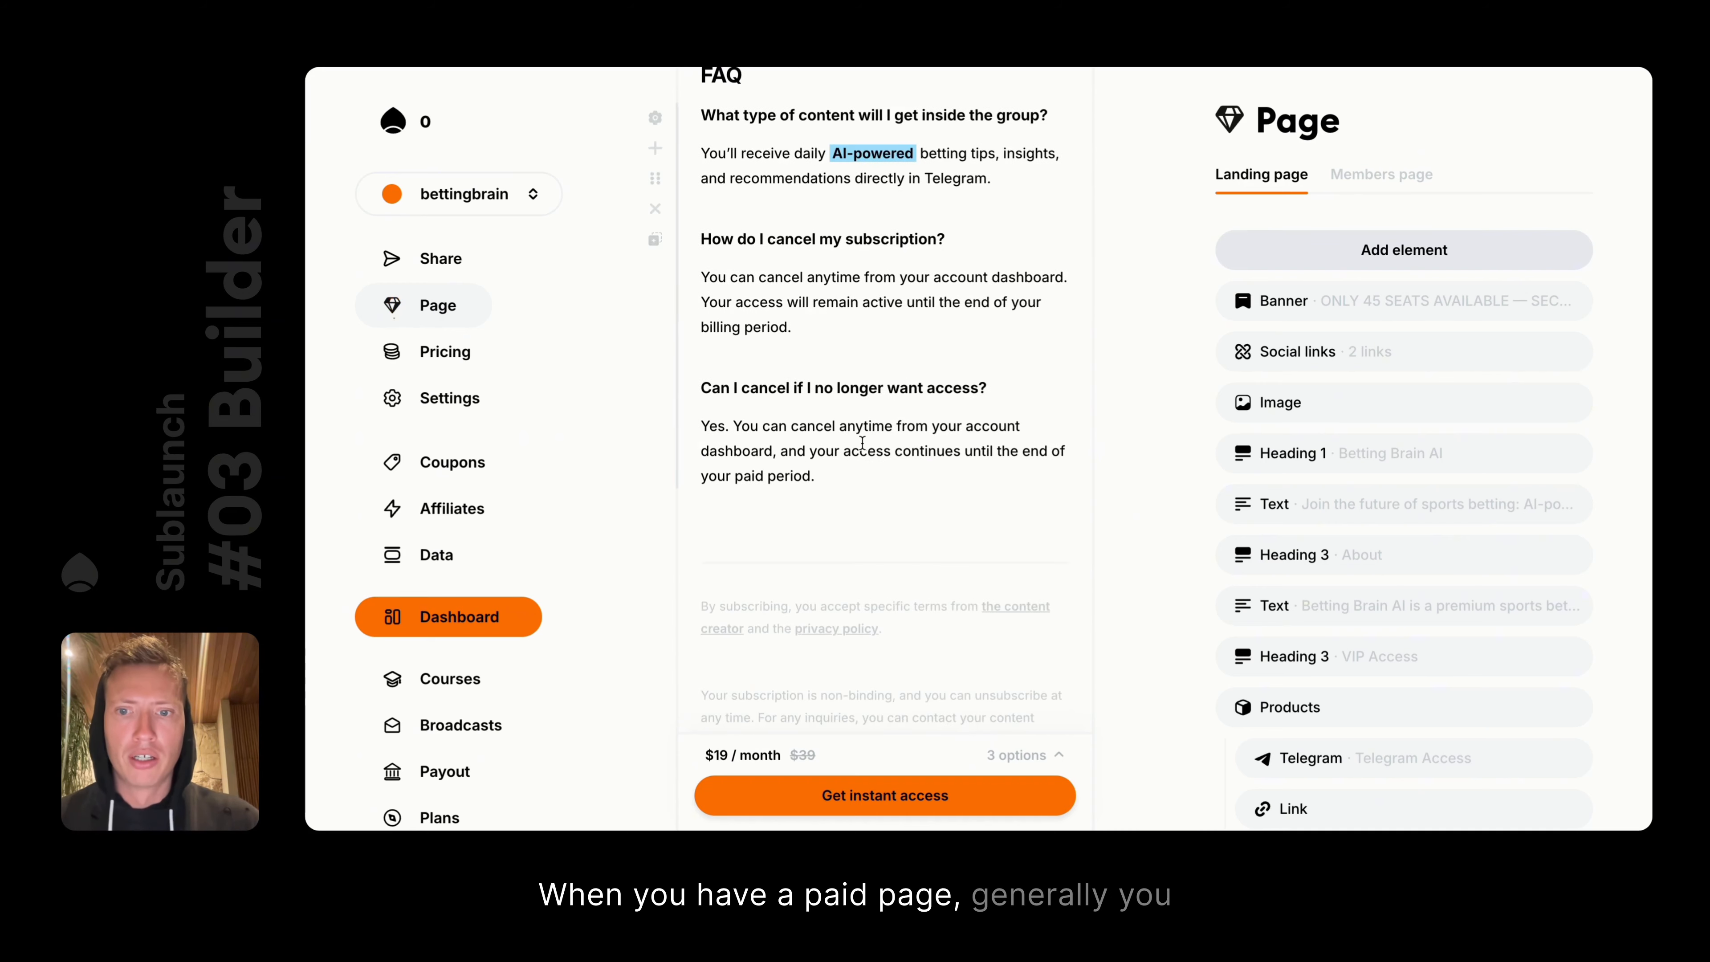
{"action": "left_click", "coordinate": [497, 348]}
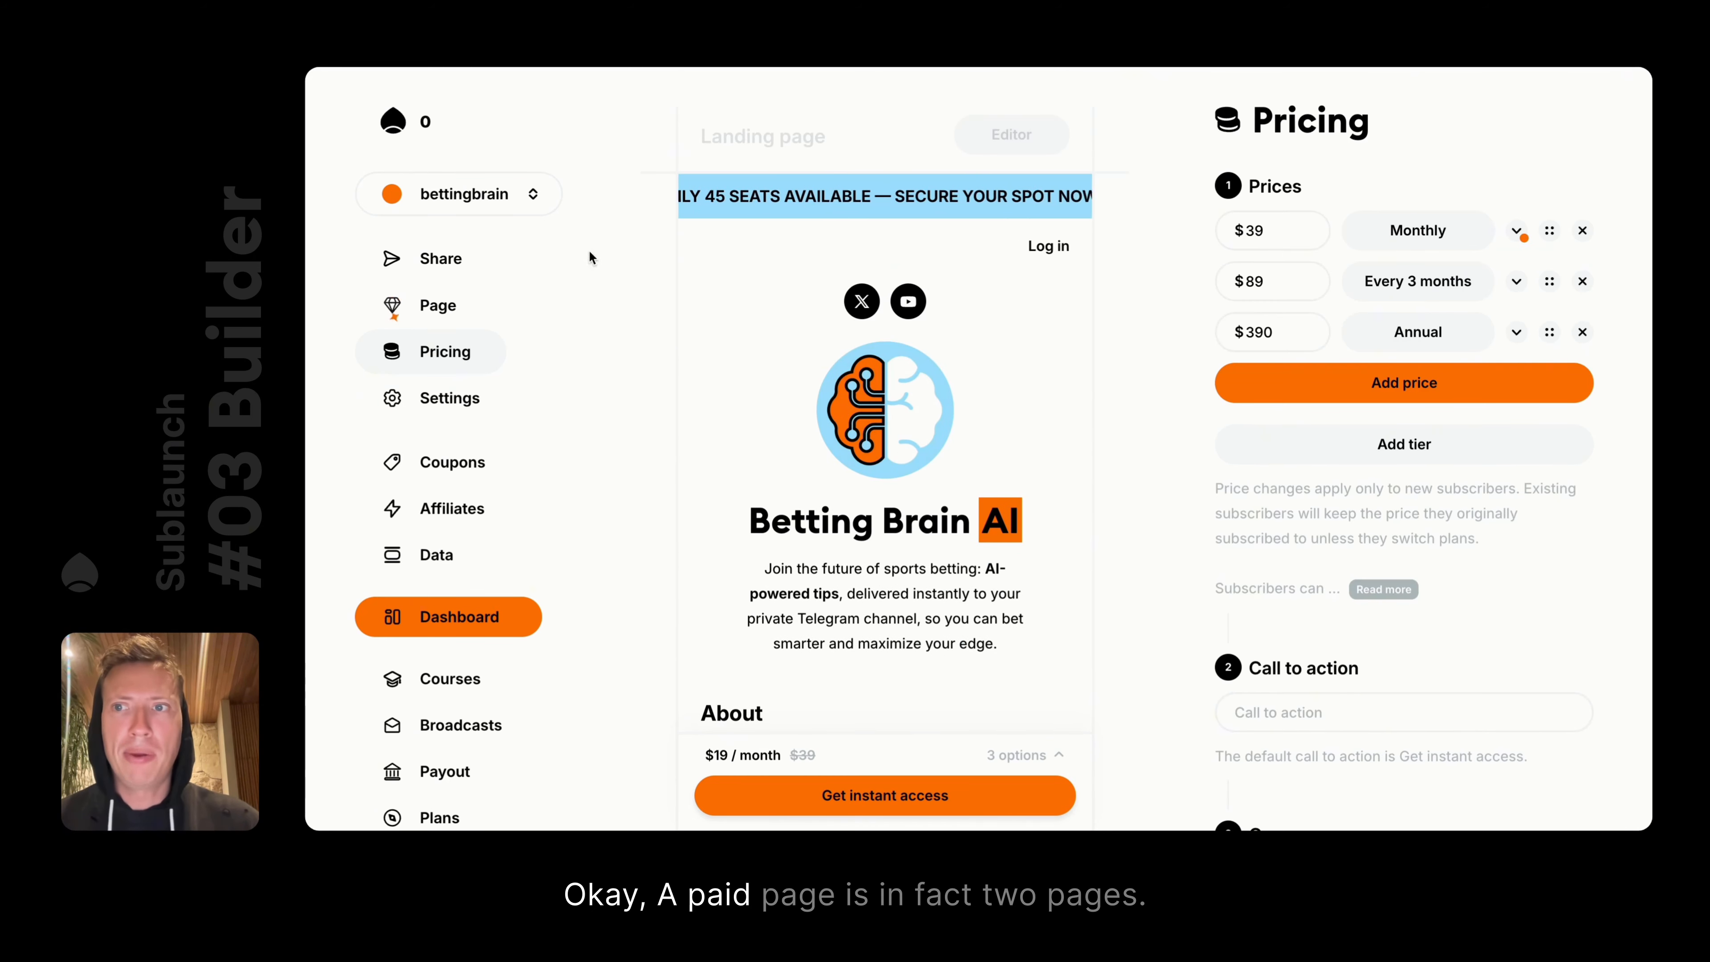
{"action": "left_click", "coordinate": [440, 303]}
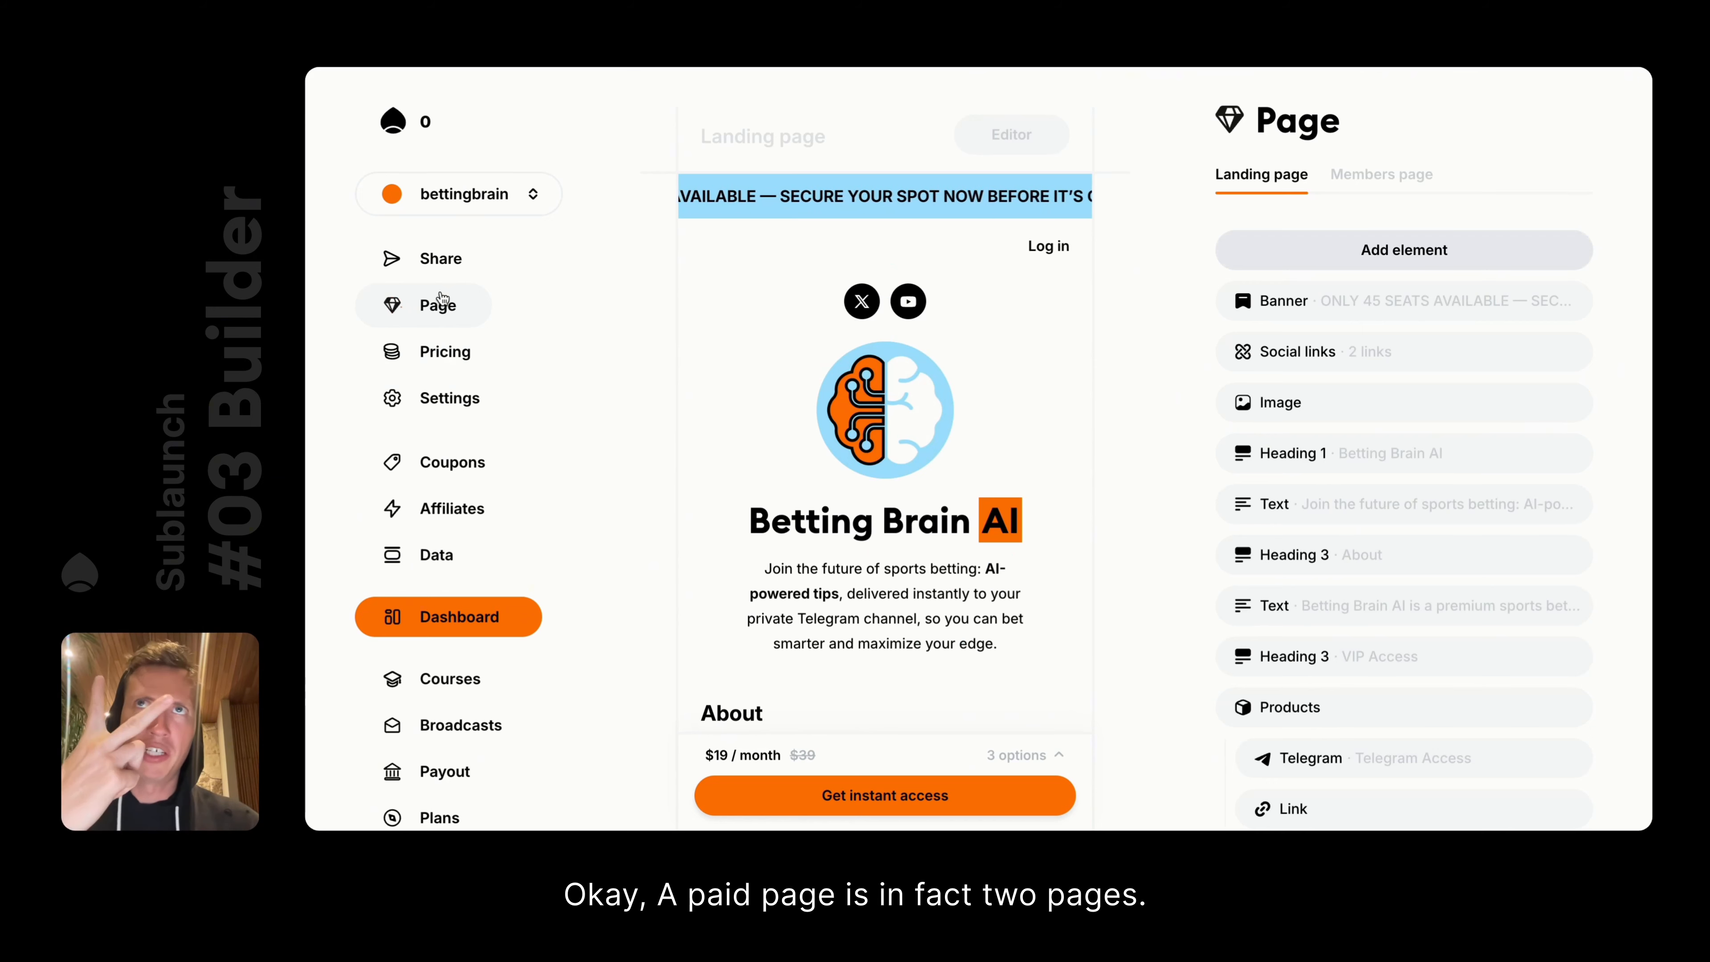
Compare the members page with the landing page, ending on the landing page
{"action": "left_click", "coordinate": [1334, 176]}
{"action": "left_click", "coordinate": [1258, 180]}
{"action": "left_click", "coordinate": [1393, 182]}
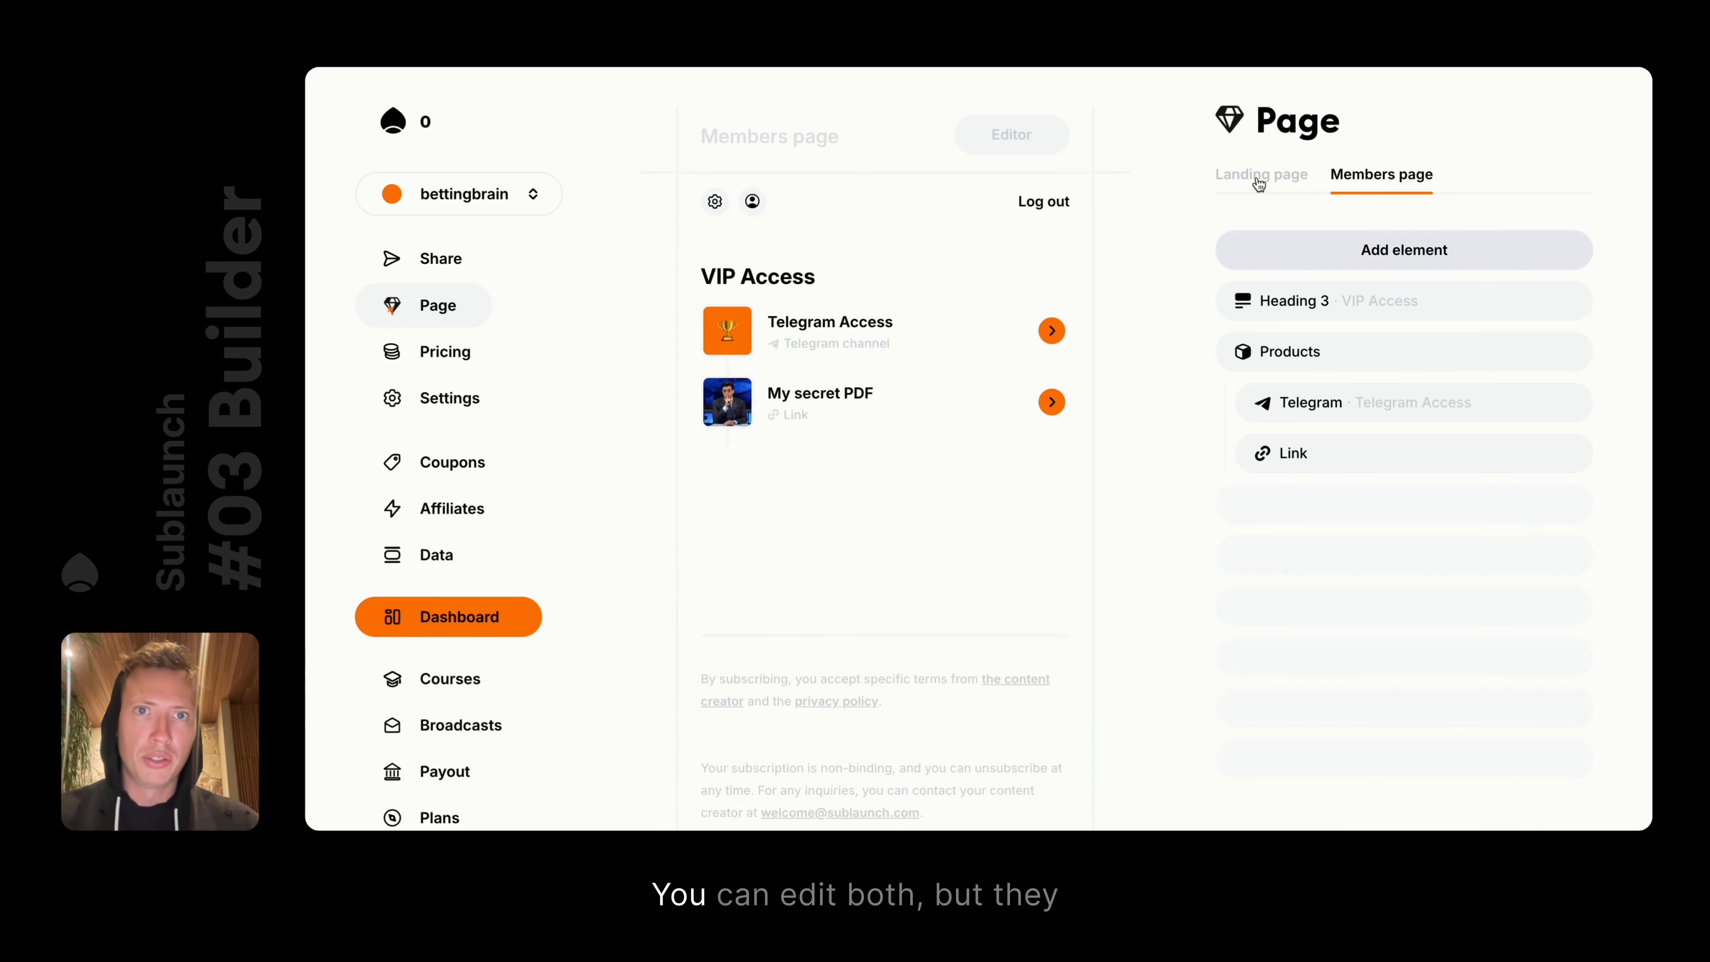
{"action": "left_click", "coordinate": [1258, 181]}
{"action": "left_click", "coordinate": [1385, 177]}
{"action": "left_click", "coordinate": [1237, 179]}
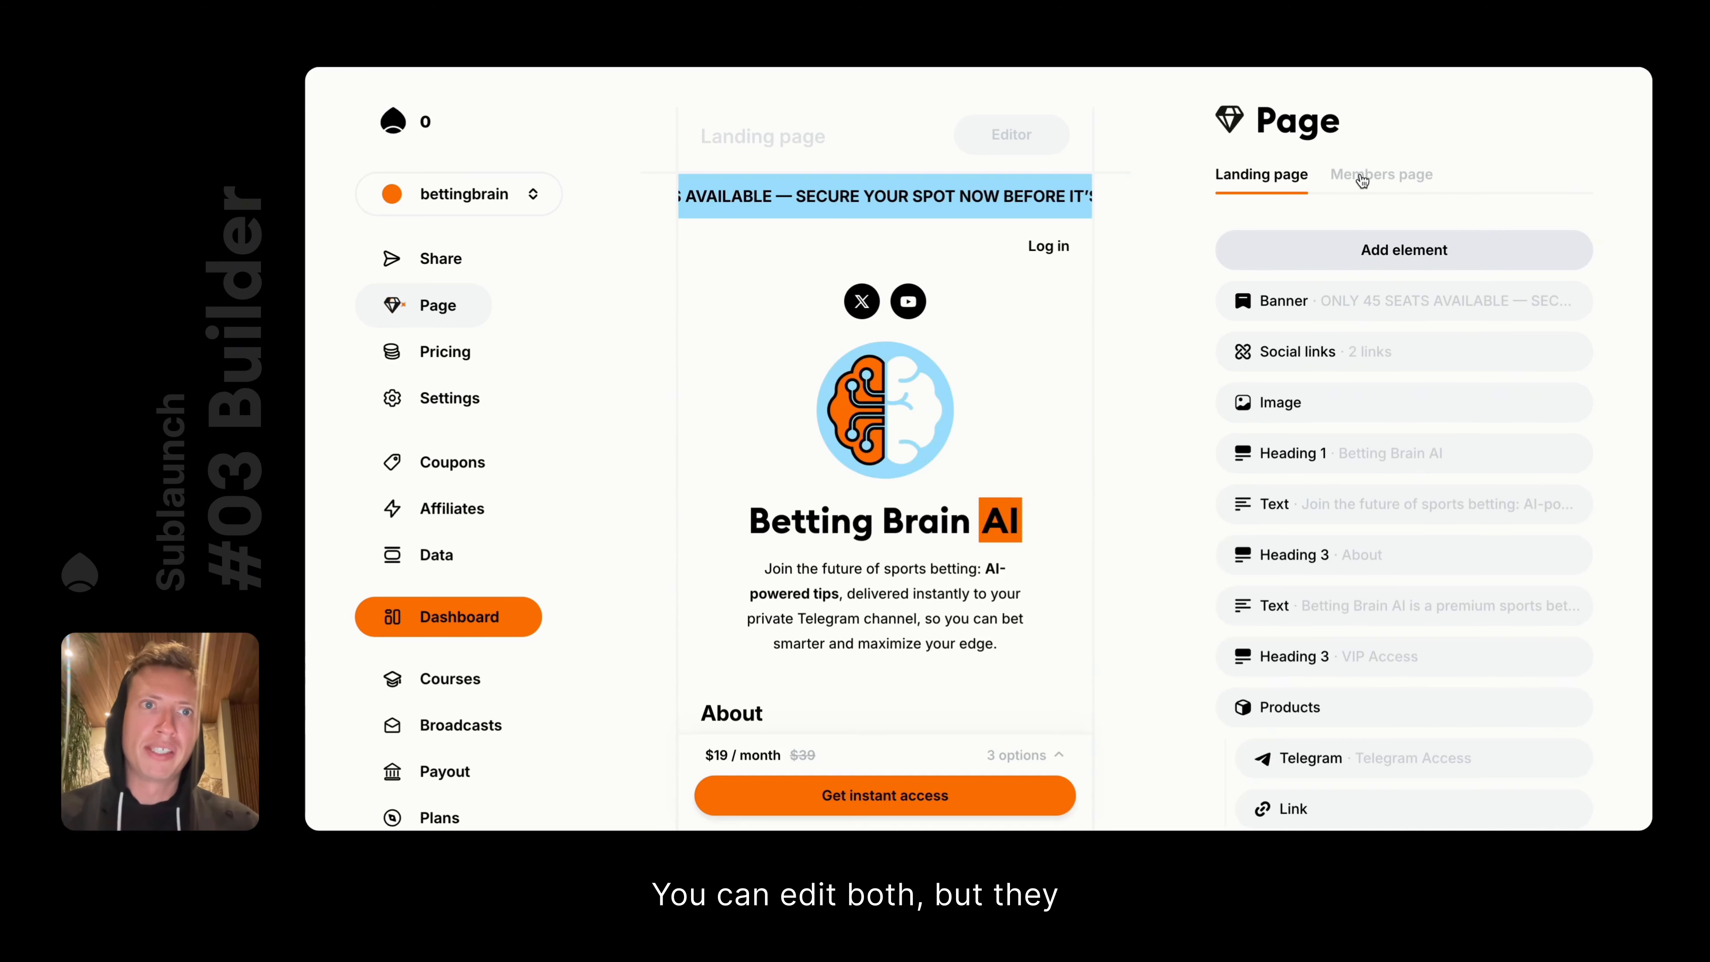
{"action": "left_click", "coordinate": [1361, 179]}
{"action": "mouse_move", "coordinate": [657, 318]}
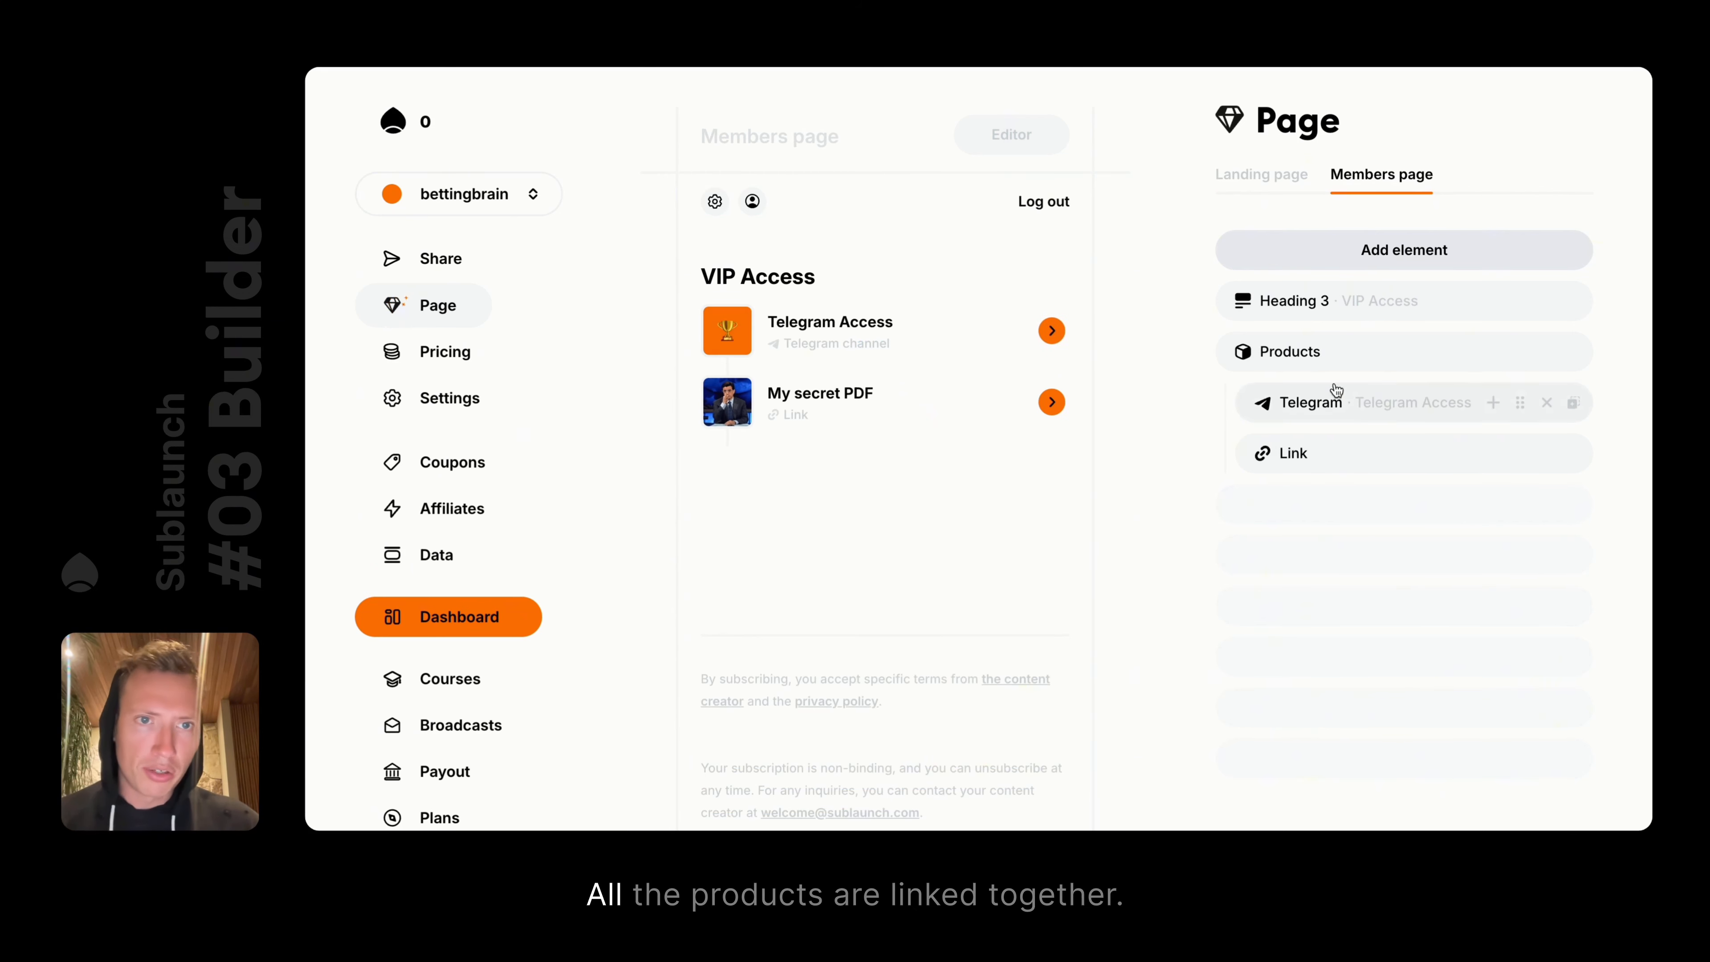
{"action": "mouse_move", "coordinate": [1302, 359]}
{"action": "left_mouse_down"}
{"action": "mouse_move", "coordinate": [1336, 356]}
{"action": "mouse_move", "coordinate": [1282, 355]}
{"action": "left_mouse_up"}
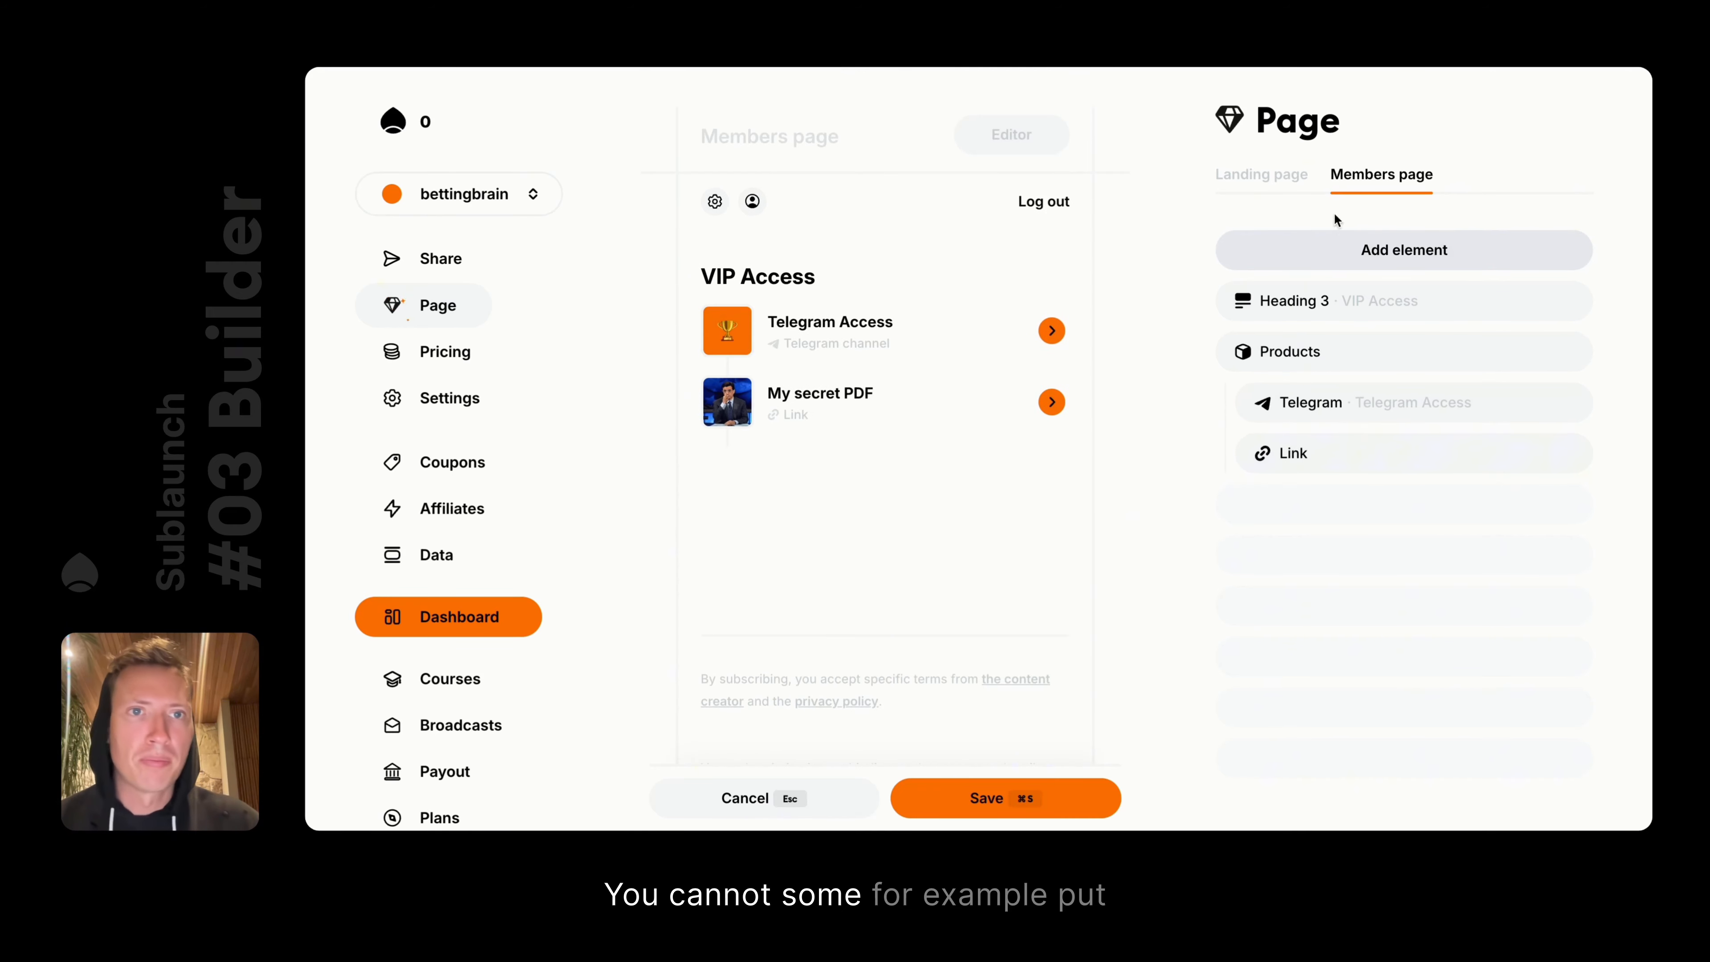
{"action": "left_click", "coordinate": [1261, 174]}
Try reordering the products on the landing page, then discard the unsaved reordering
{"action": "scroll", "coordinate": [887, 482], "scroll_direction": "down", "scroll_amount": 15}
{"action": "scroll", "coordinate": [895, 519], "scroll_direction": "up", "scroll_amount": 10}
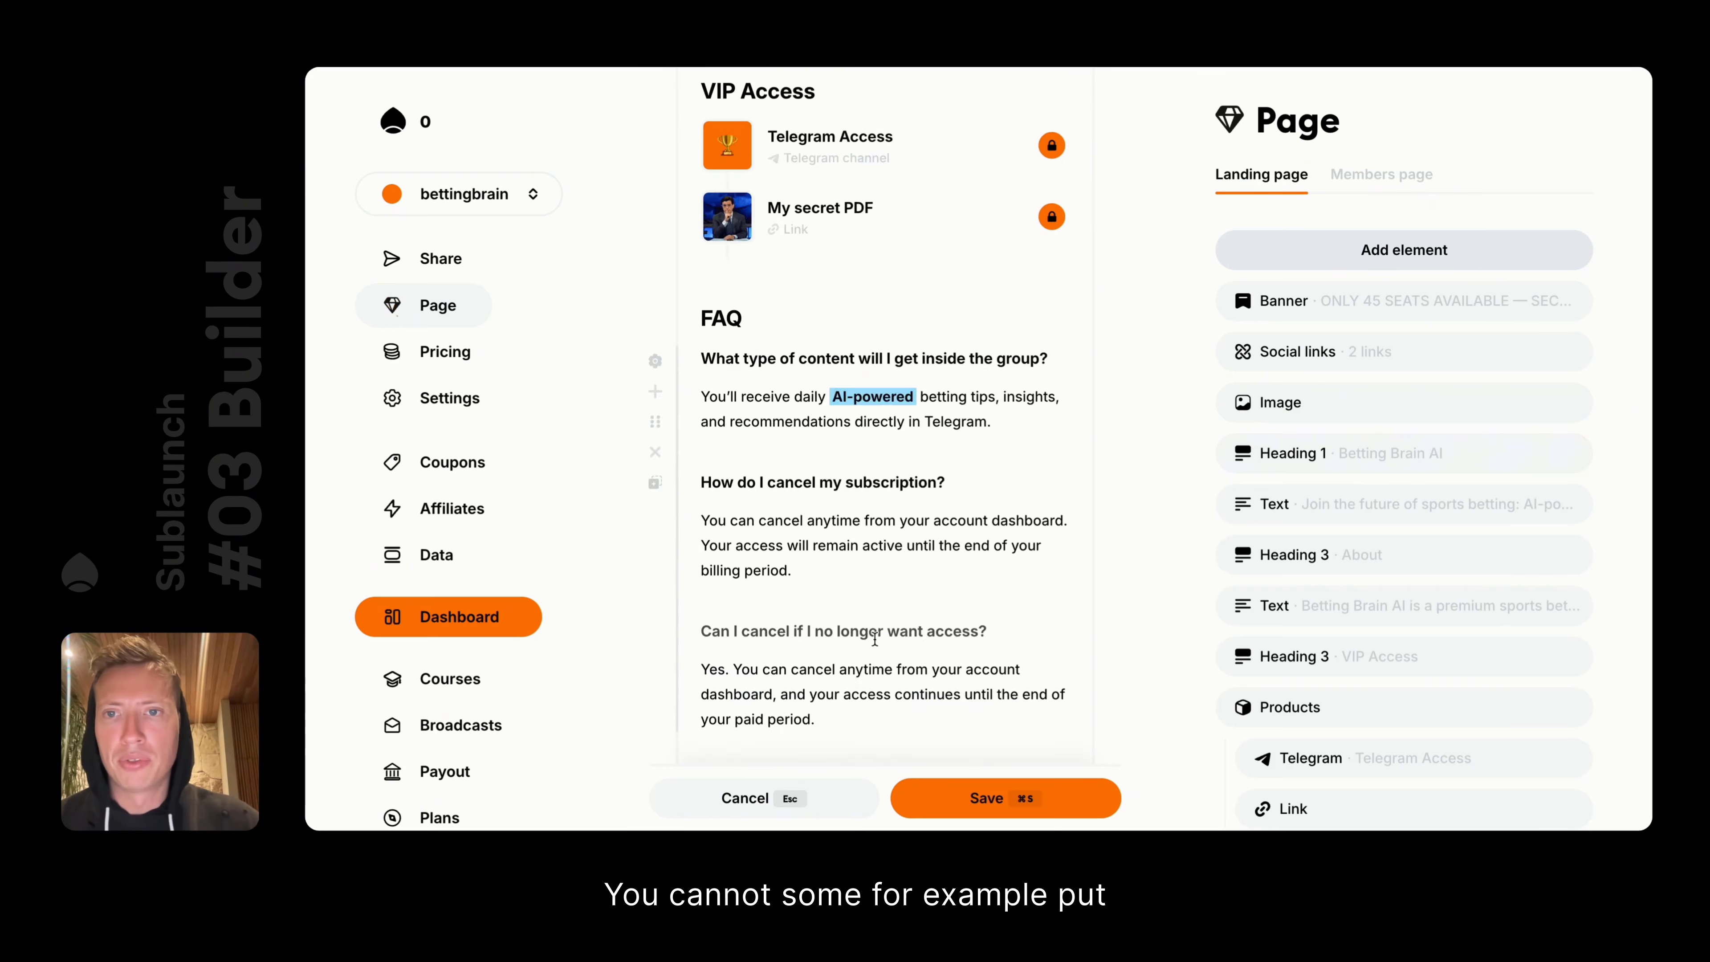
{"action": "left_click_drag", "start_coordinate": [784, 497], "coordinate": [796, 299]}
{"action": "scroll", "coordinate": [796, 298], "scroll_direction": "down", "scroll_amount": 10}
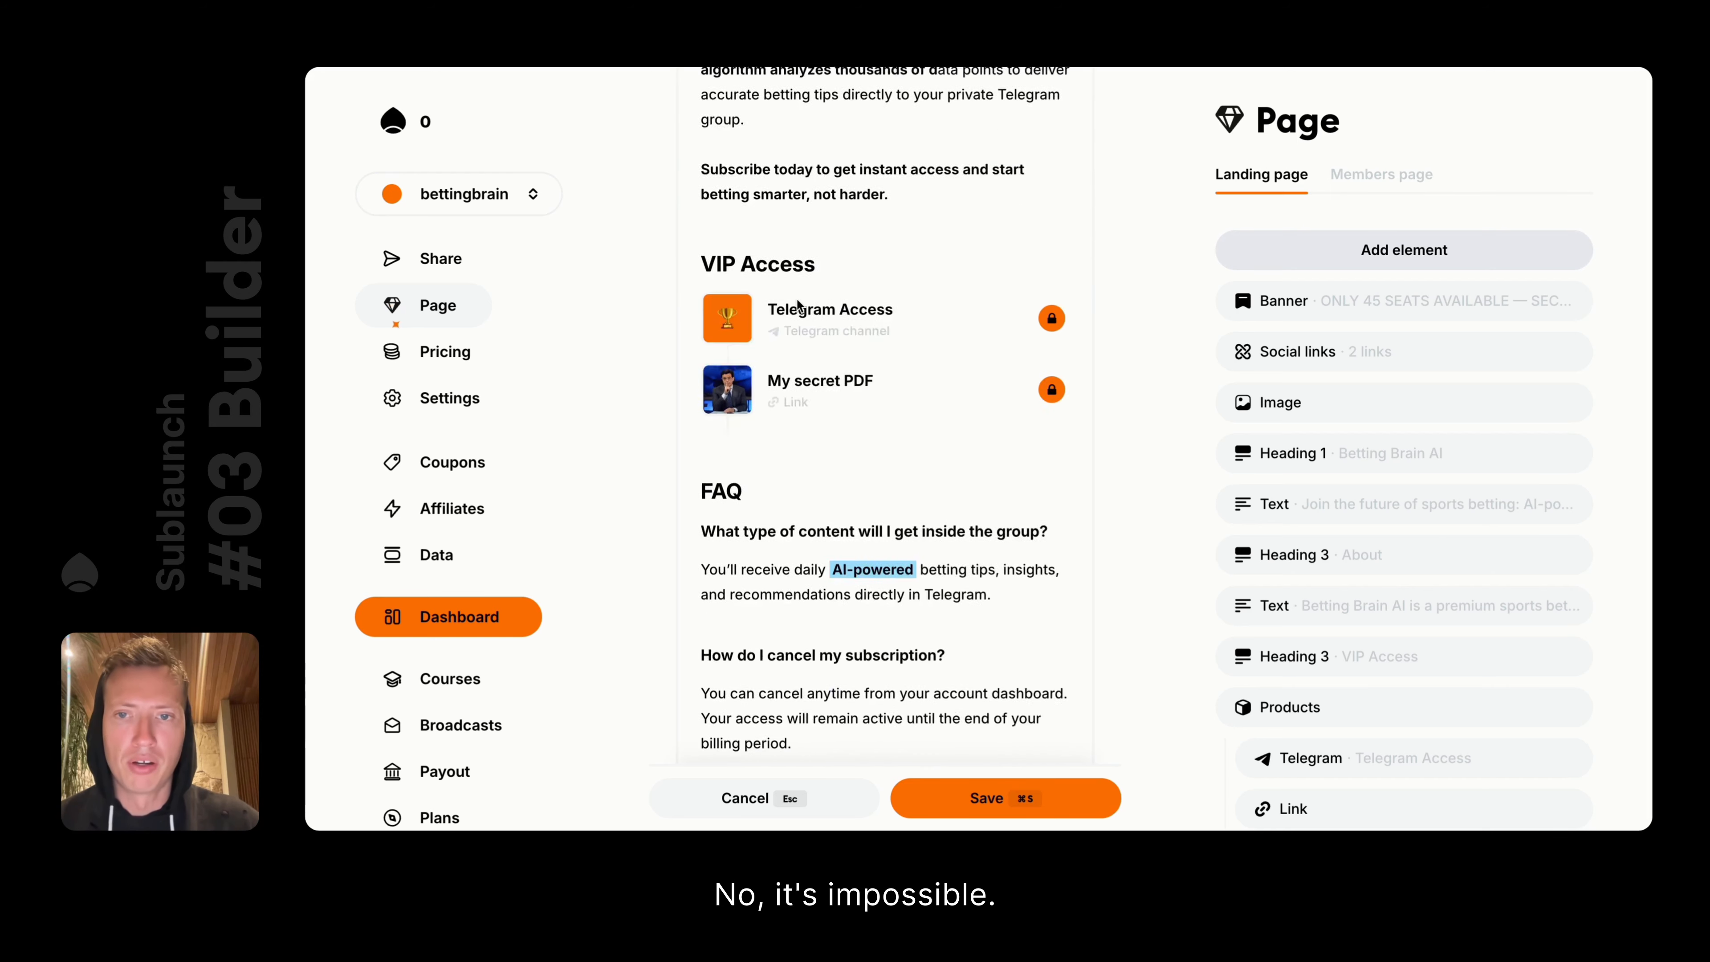
{"action": "scroll", "coordinate": [796, 299], "scroll_direction": "up", "scroll_amount": 1}
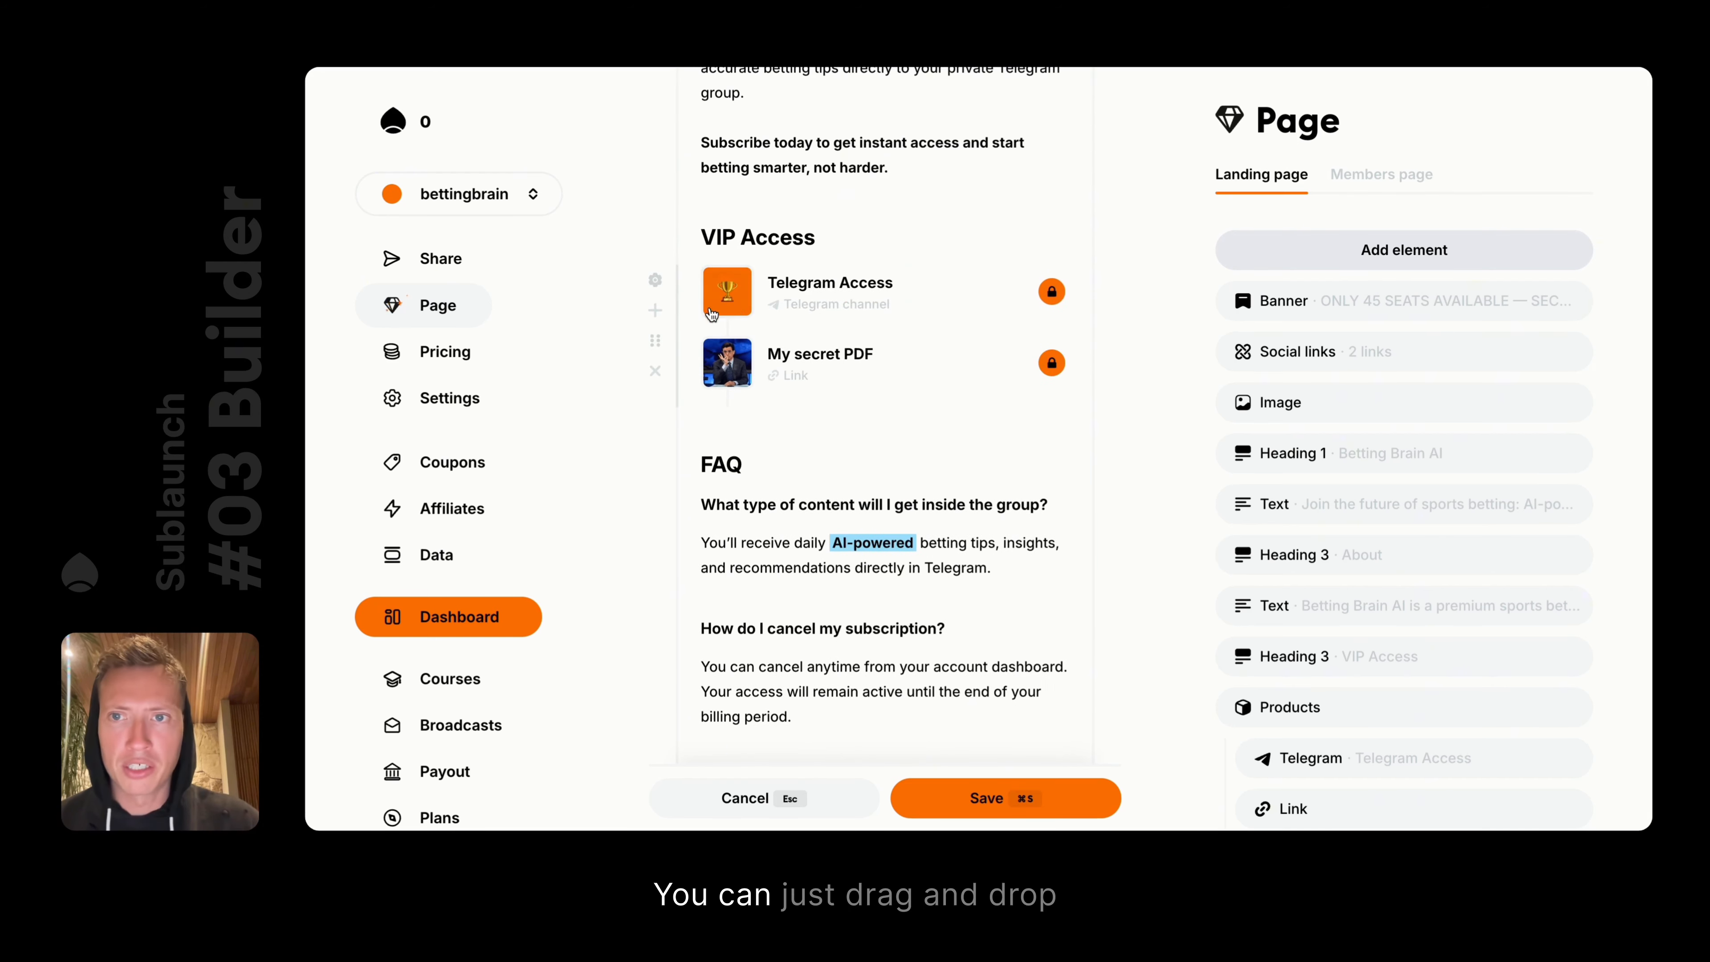
{"action": "left_click_drag", "start_coordinate": [657, 344], "coordinate": [668, 532]}
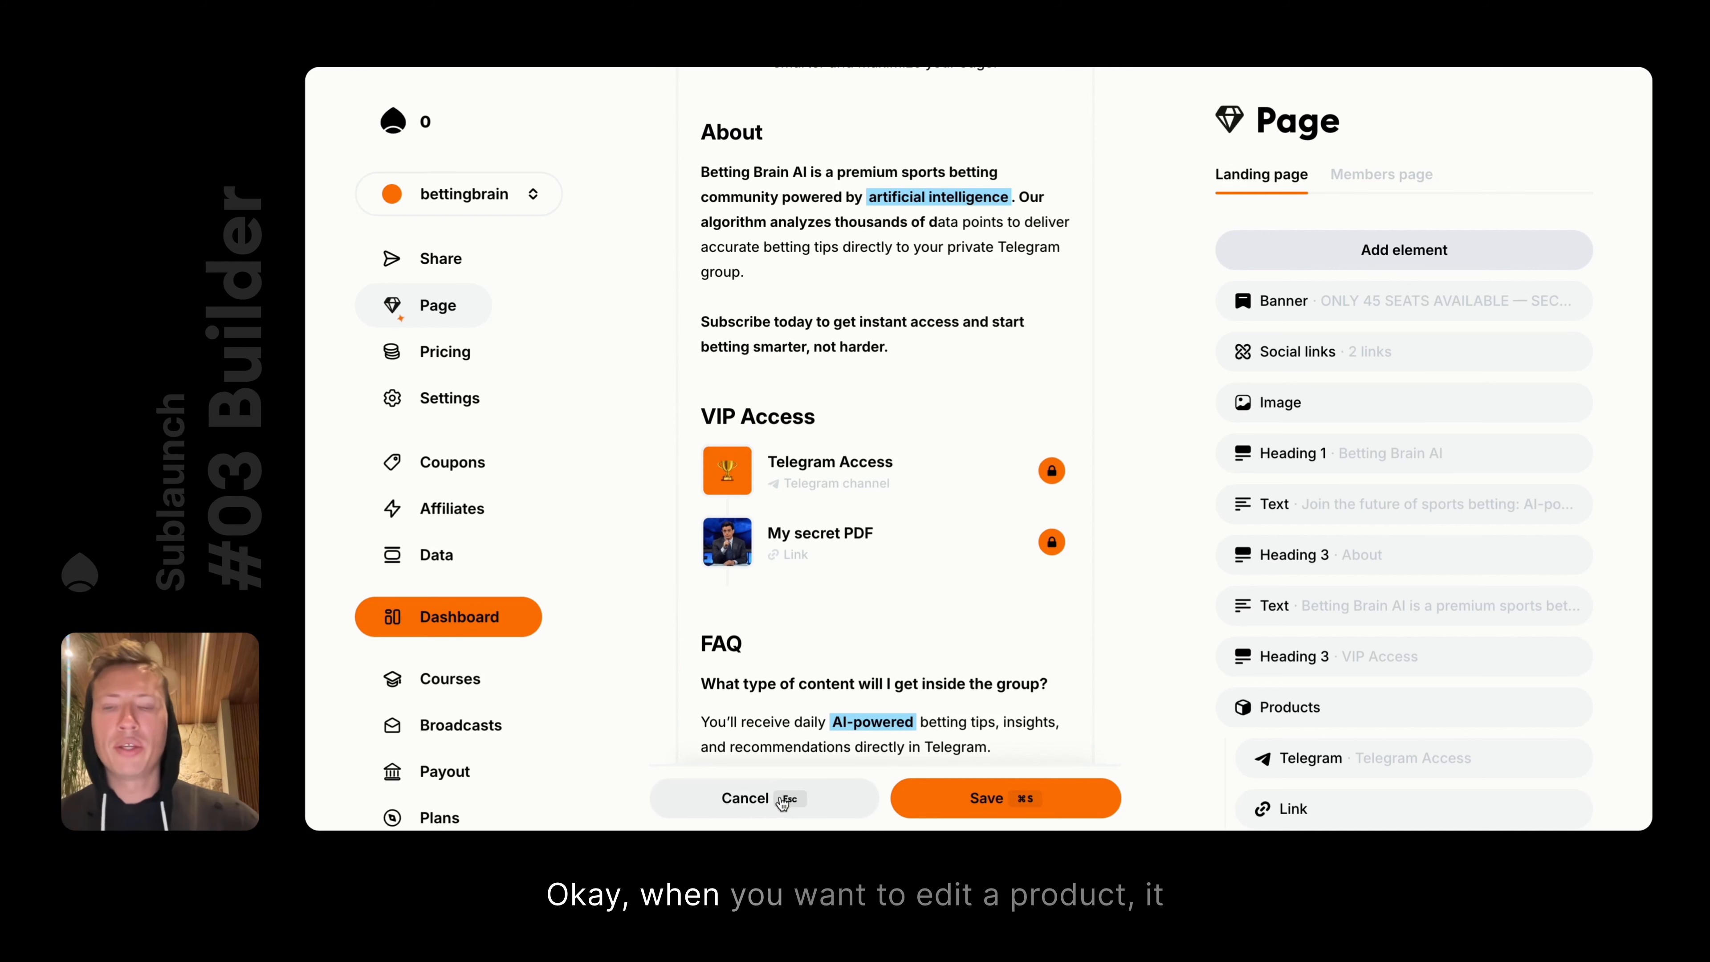
{"action": "left_click", "coordinate": [783, 798]}
Bring up the Betting Brain AI heading's settings from the preview
{"action": "scroll", "coordinate": [970, 293], "scroll_direction": "up", "scroll_amount": 10}
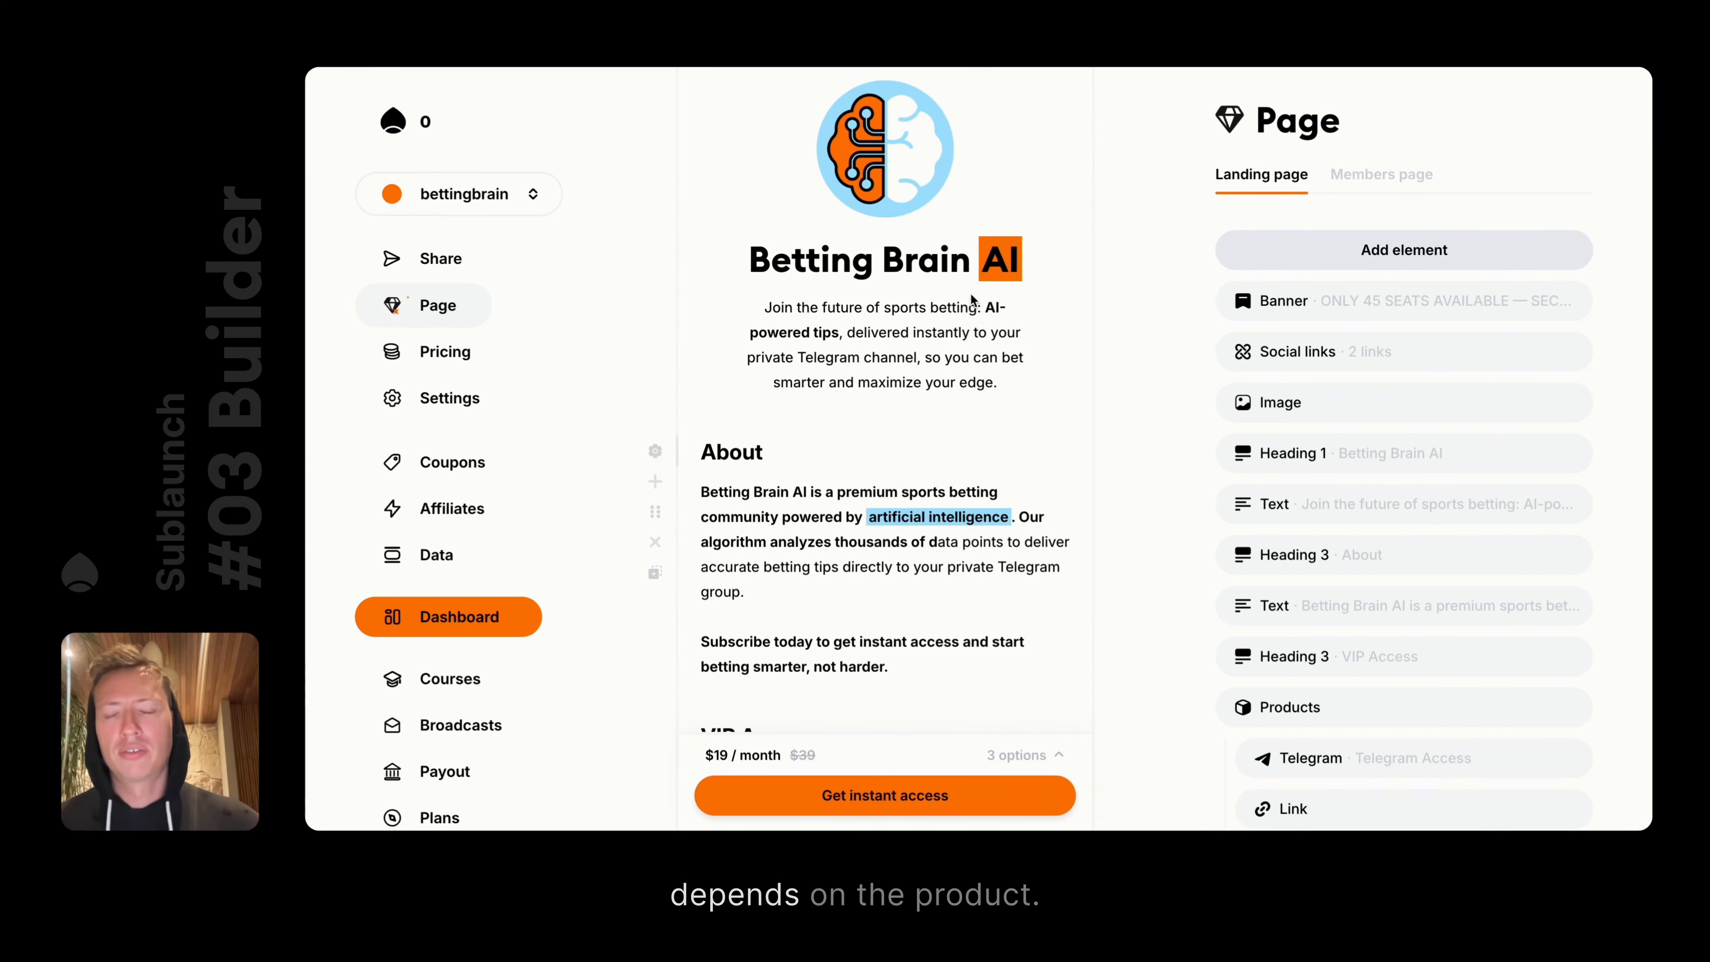
{"action": "scroll", "coordinate": [974, 443], "scroll_direction": "down", "scroll_amount": 6}
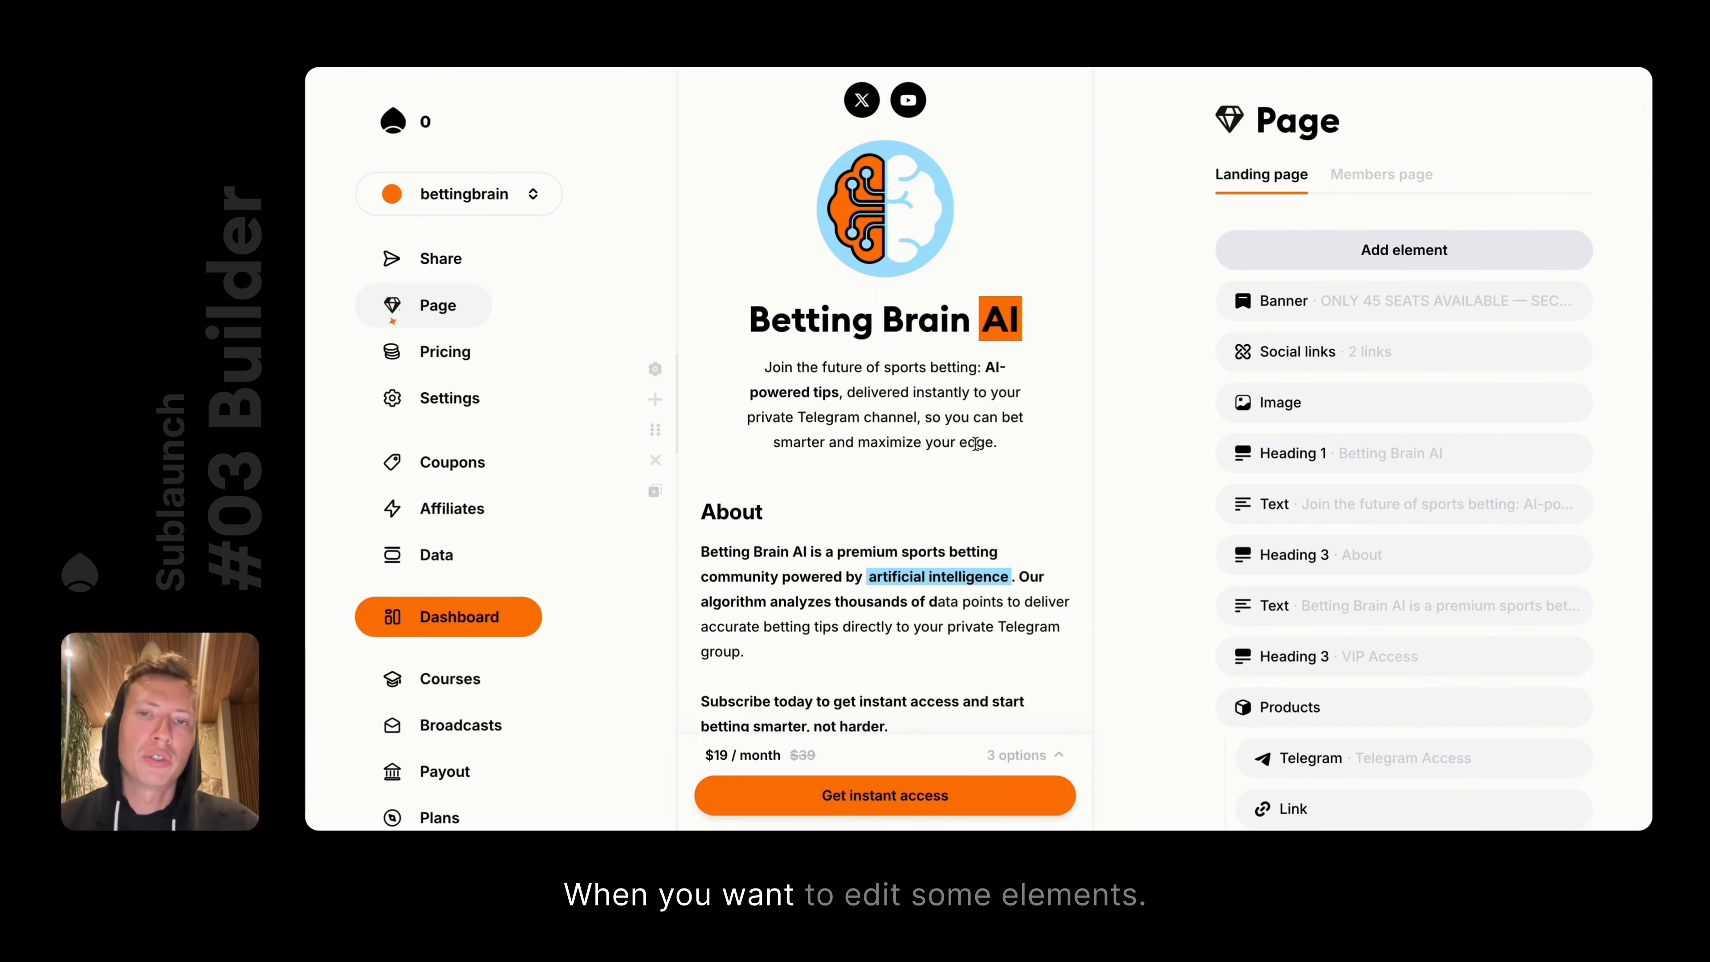
{"action": "scroll", "coordinate": [974, 443], "scroll_direction": "up", "scroll_amount": 6}
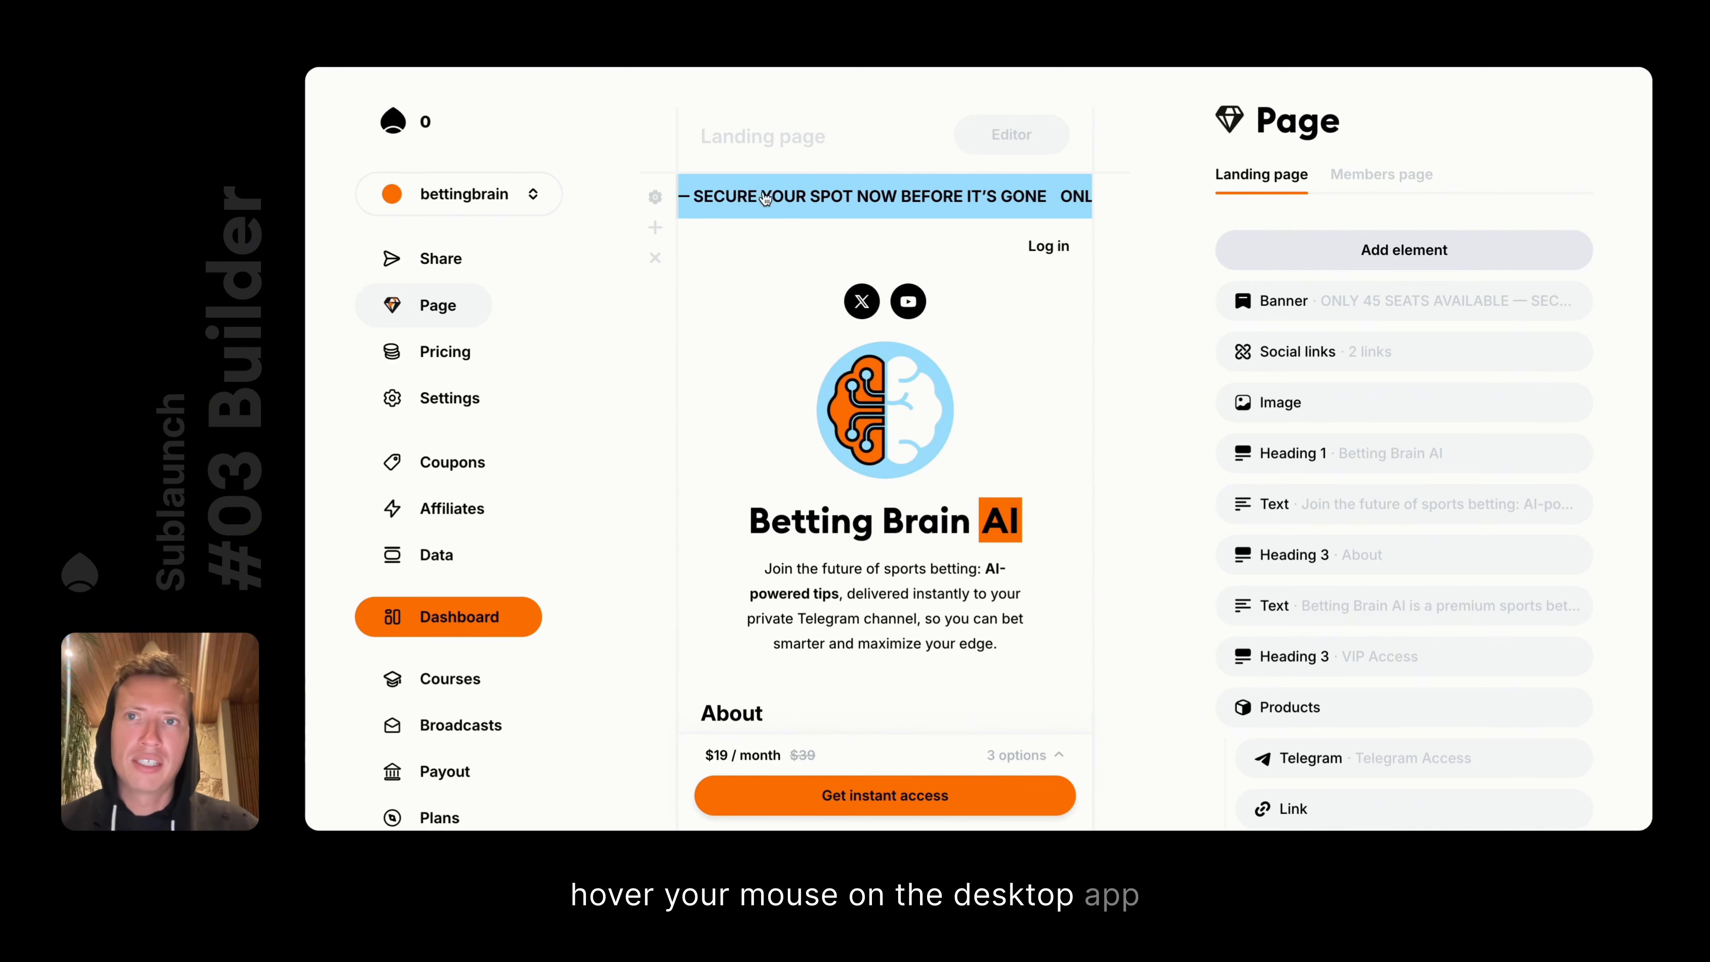
{"action": "mouse_move", "coordinate": [689, 185]}
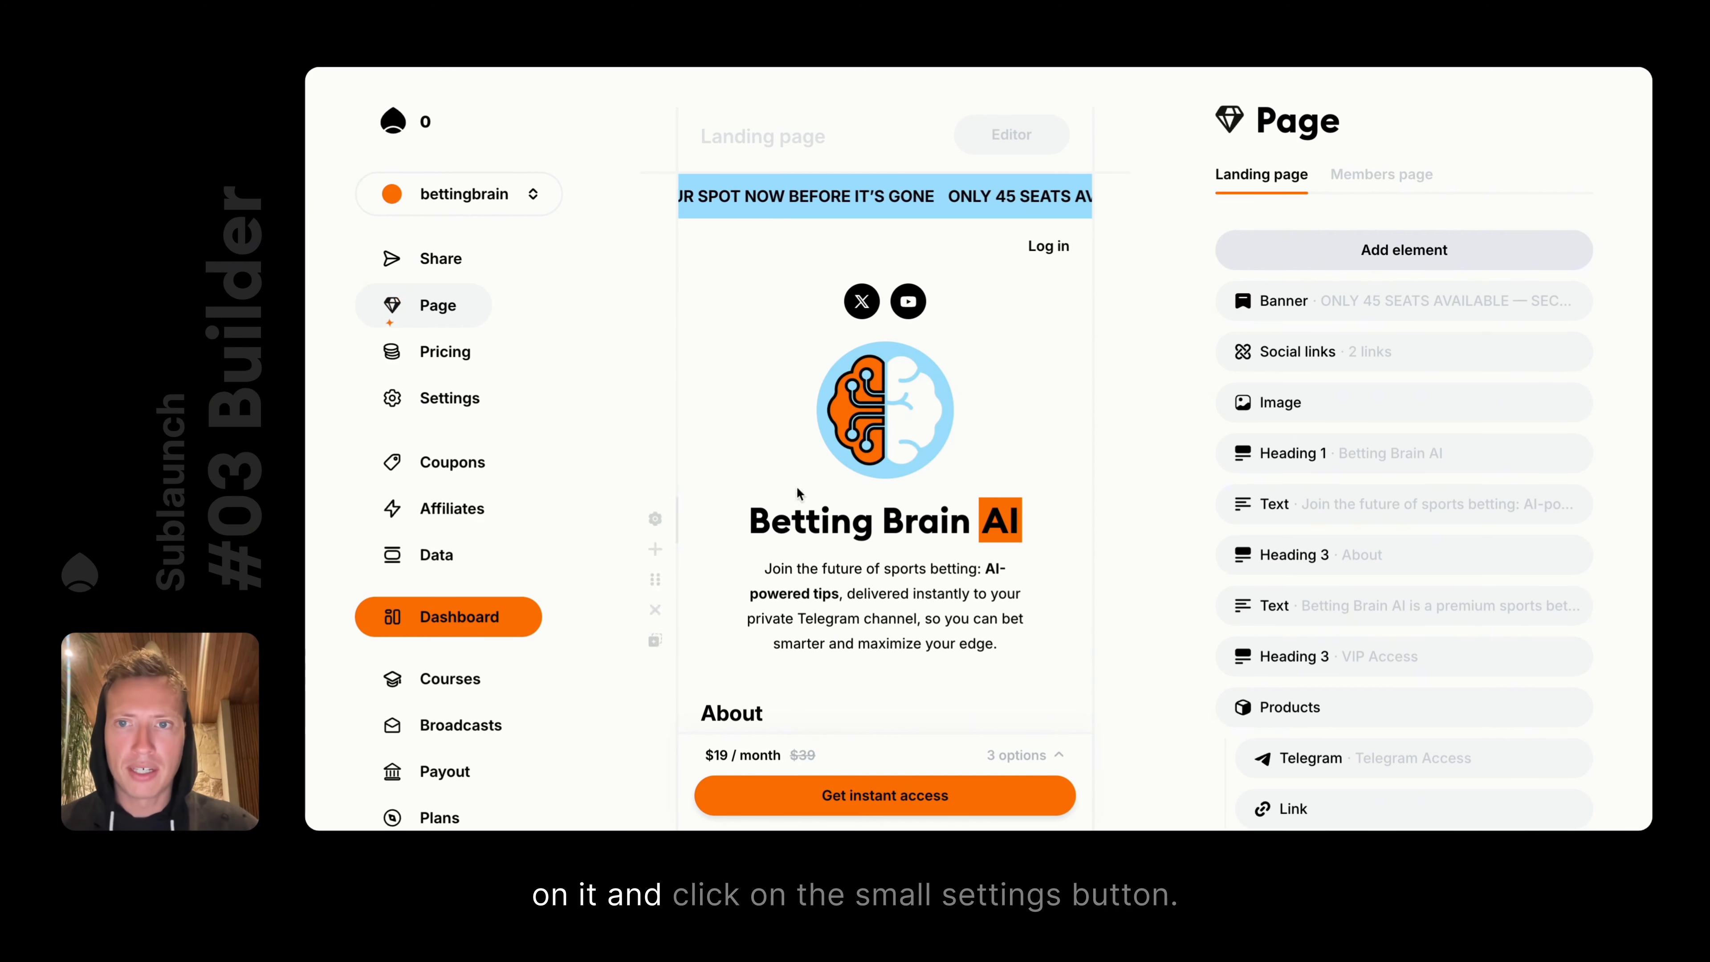
{"action": "mouse_move", "coordinate": [660, 362]}
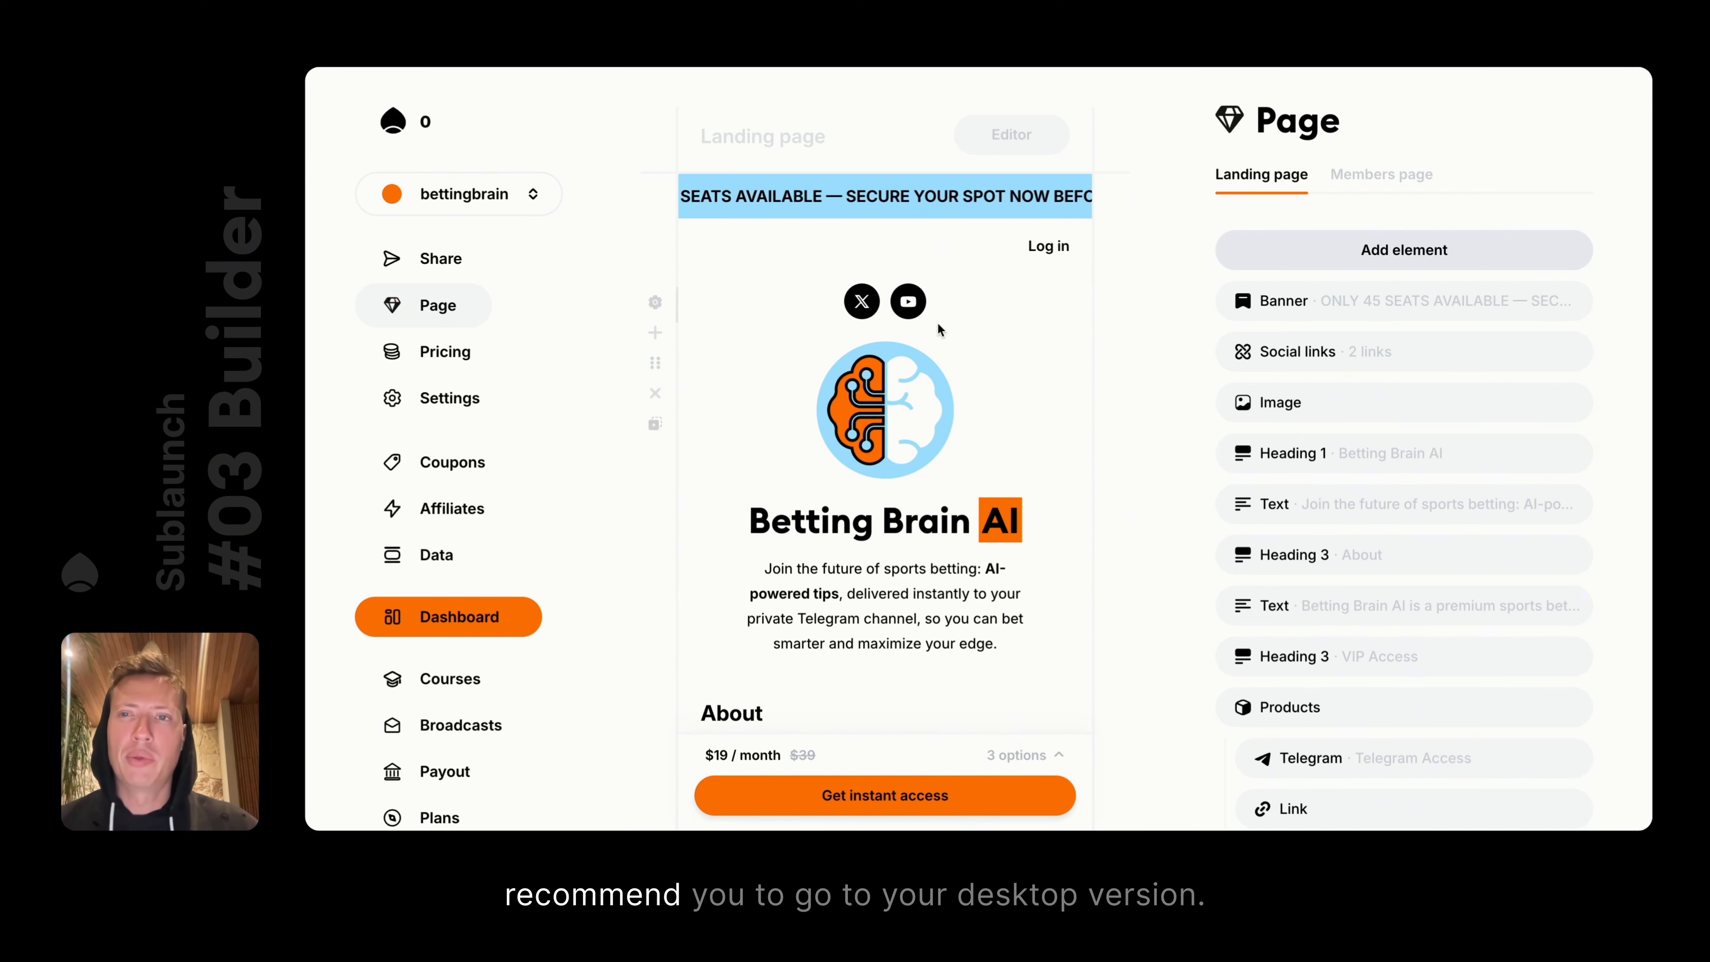
{"action": "scroll", "coordinate": [904, 381], "scroll_direction": "down", "scroll_amount": 2}
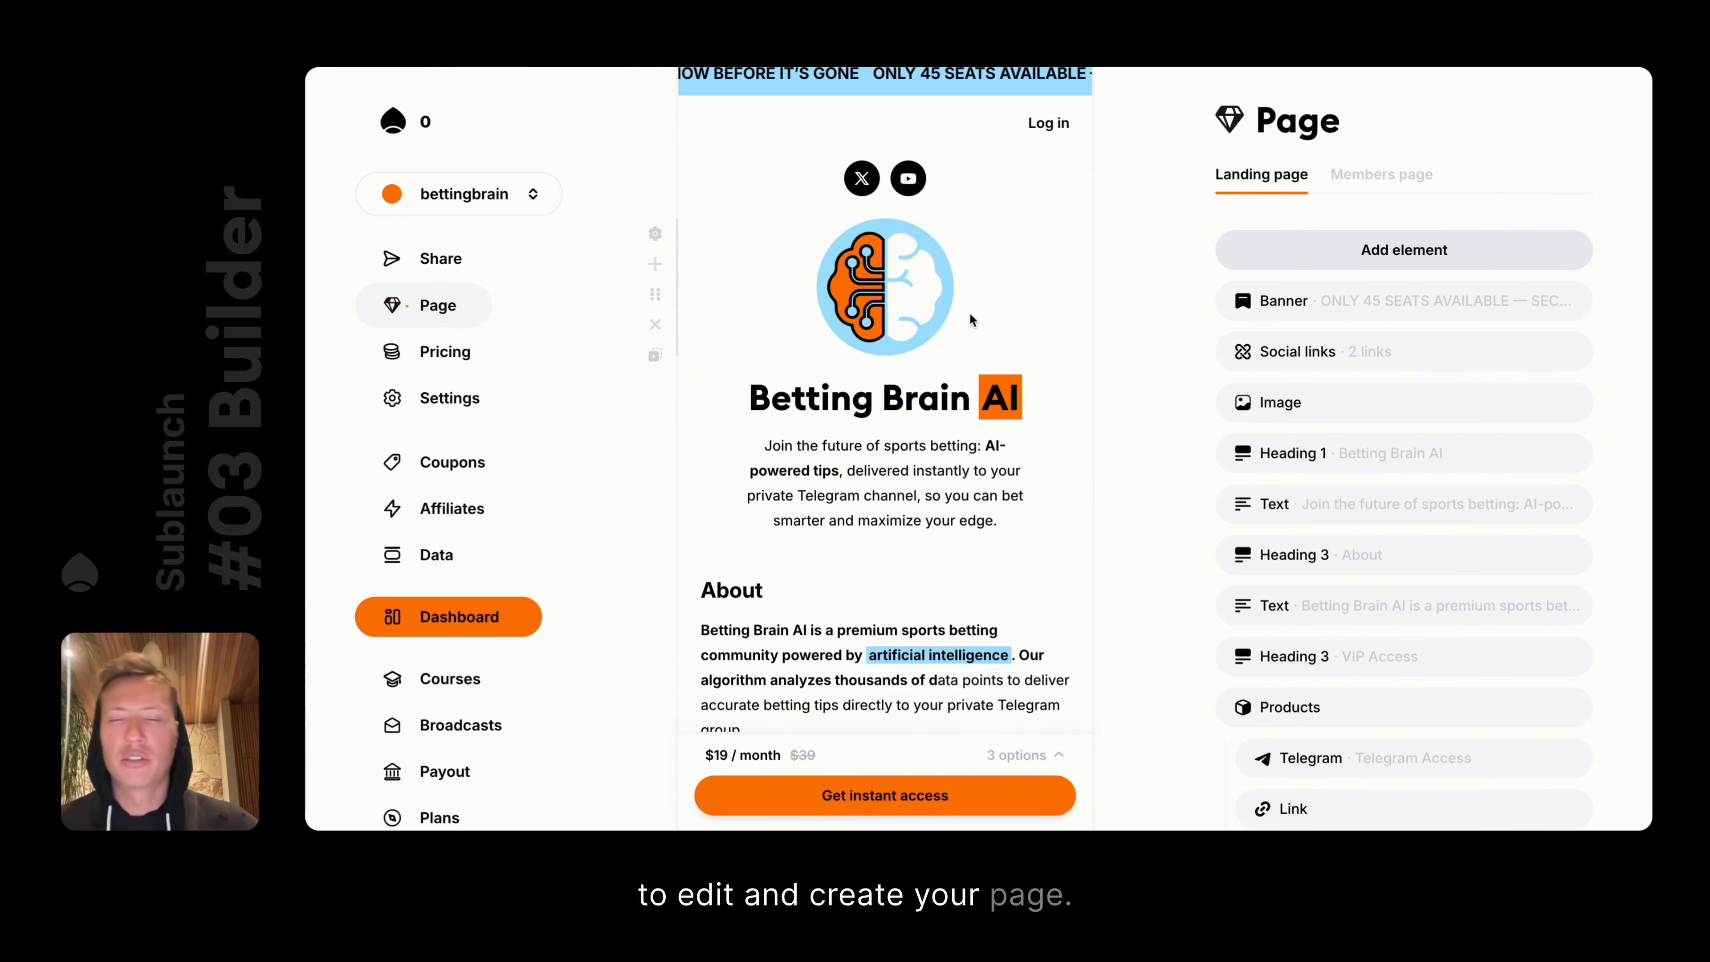
{"action": "scroll", "coordinate": [969, 314], "scroll_direction": "up", "scroll_amount": 1}
{"action": "scroll", "coordinate": [970, 317], "scroll_direction": "up", "scroll_amount": 1}
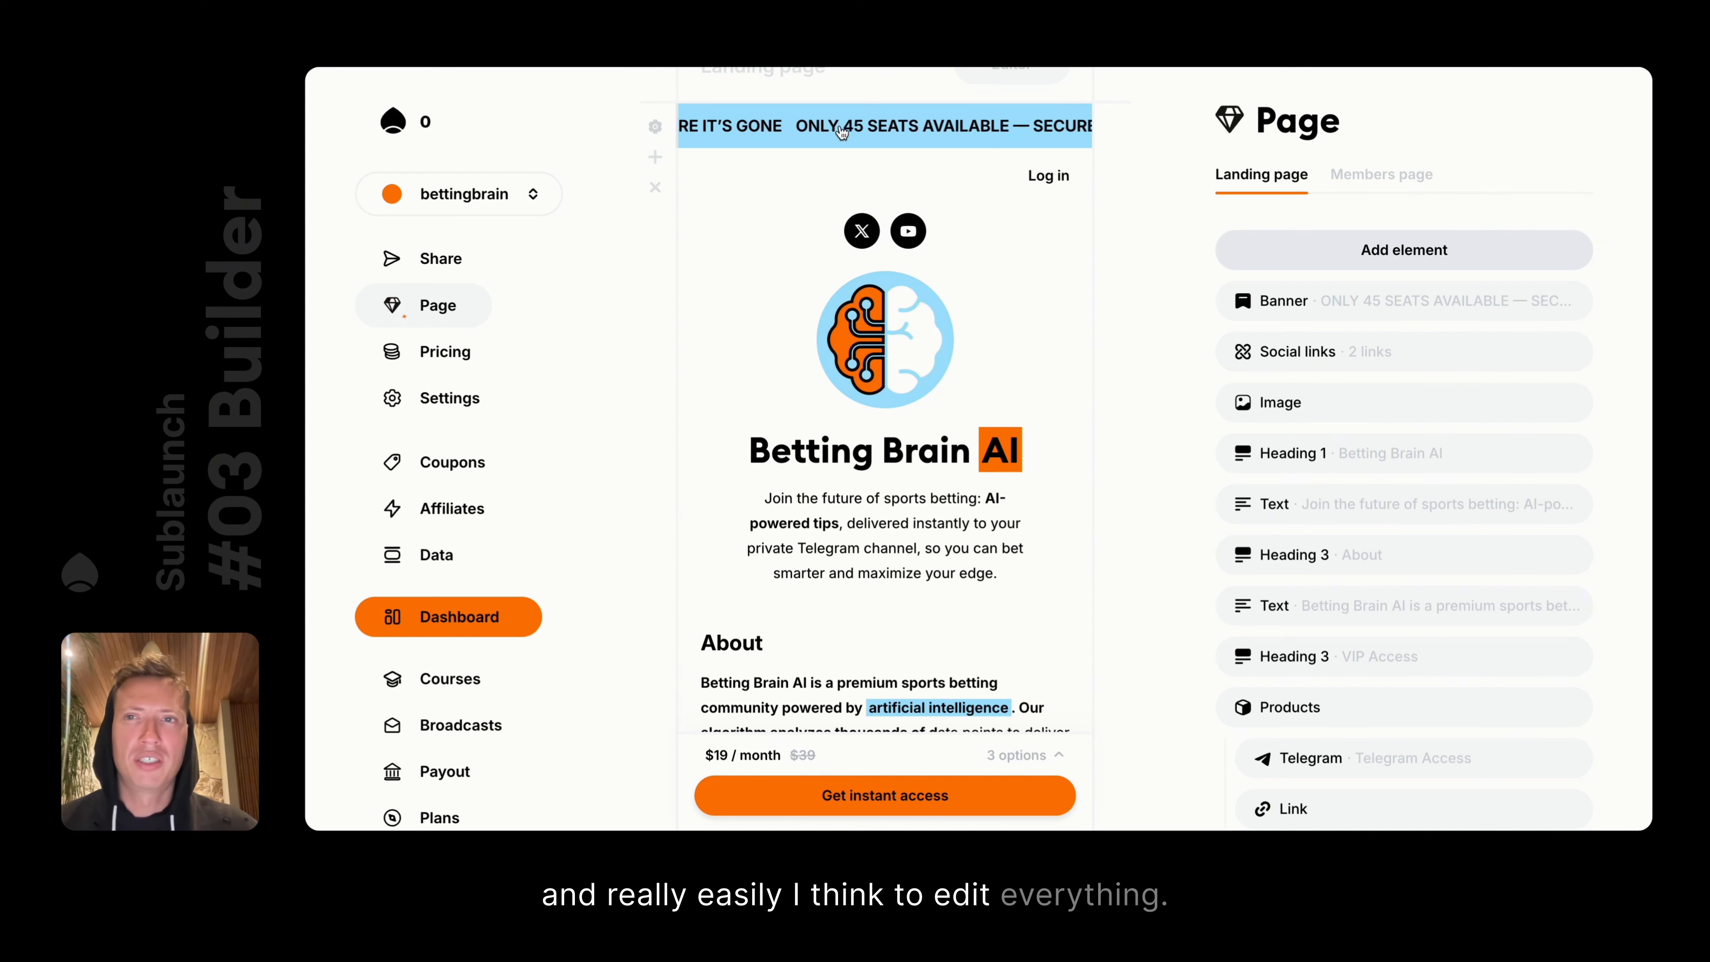
{"action": "scroll", "coordinate": [863, 541], "scroll_direction": "down", "scroll_amount": 3}
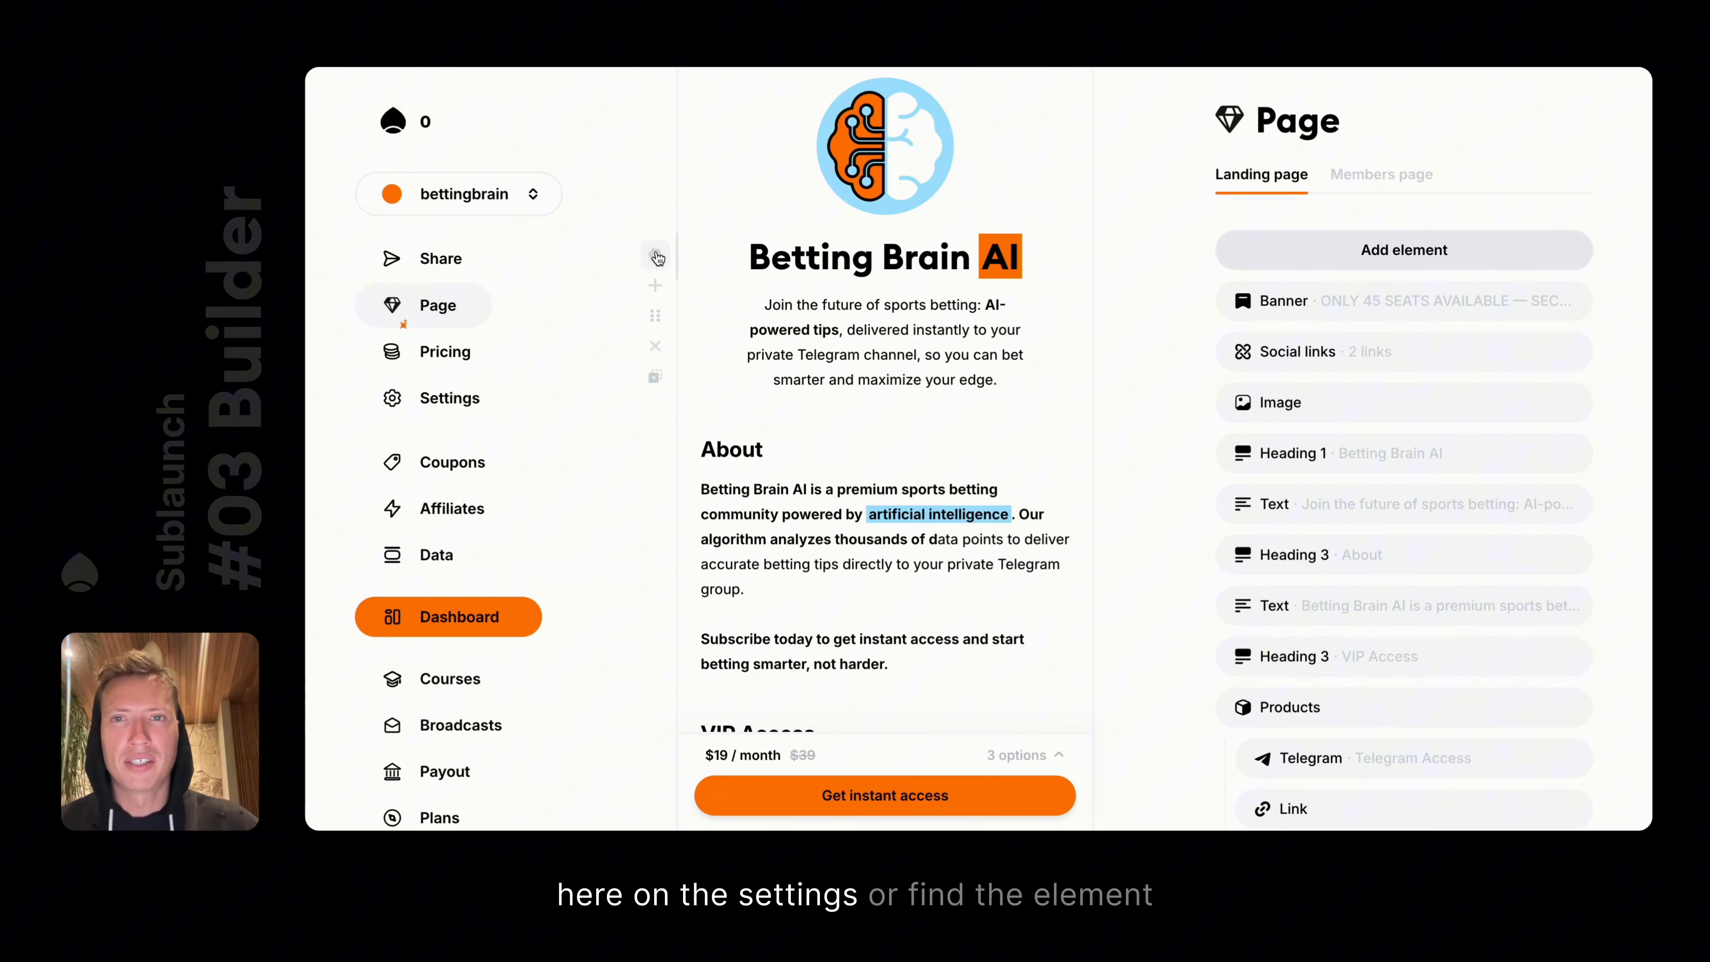
{"action": "scroll", "coordinate": [1385, 526], "scroll_direction": "down", "scroll_amount": 2}
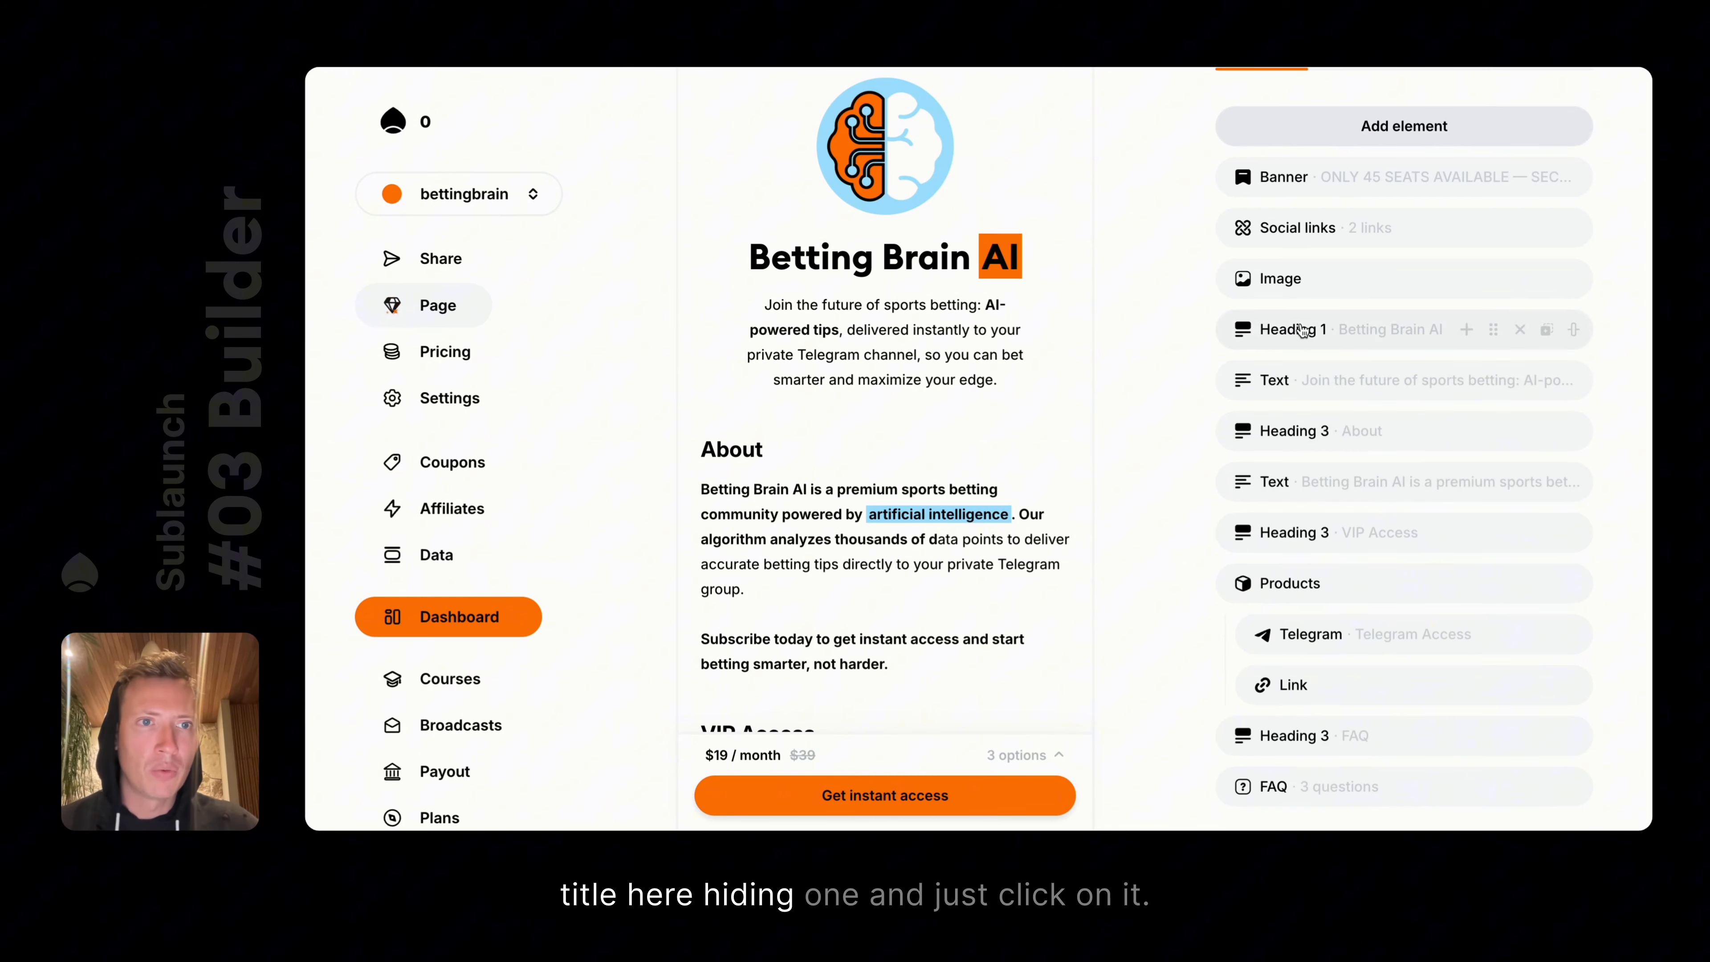
{"action": "left_click", "coordinate": [1366, 330]}
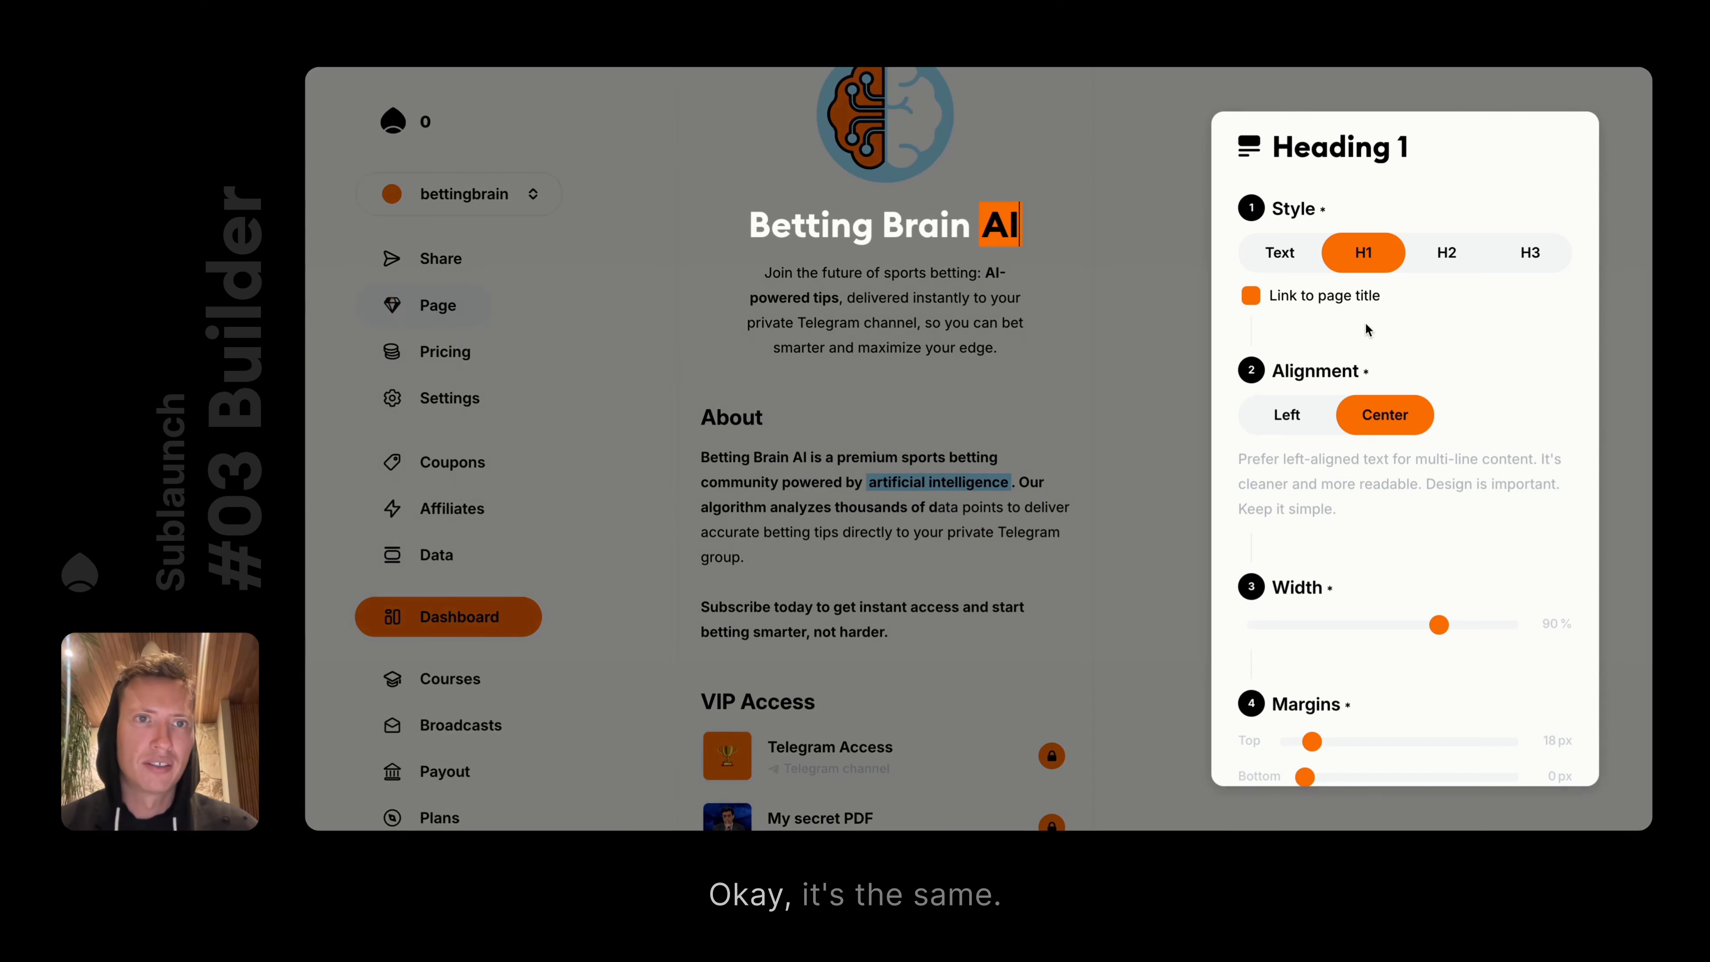
{"action": "left_click", "coordinate": [1115, 325]}
{"action": "left_click", "coordinate": [657, 223]}
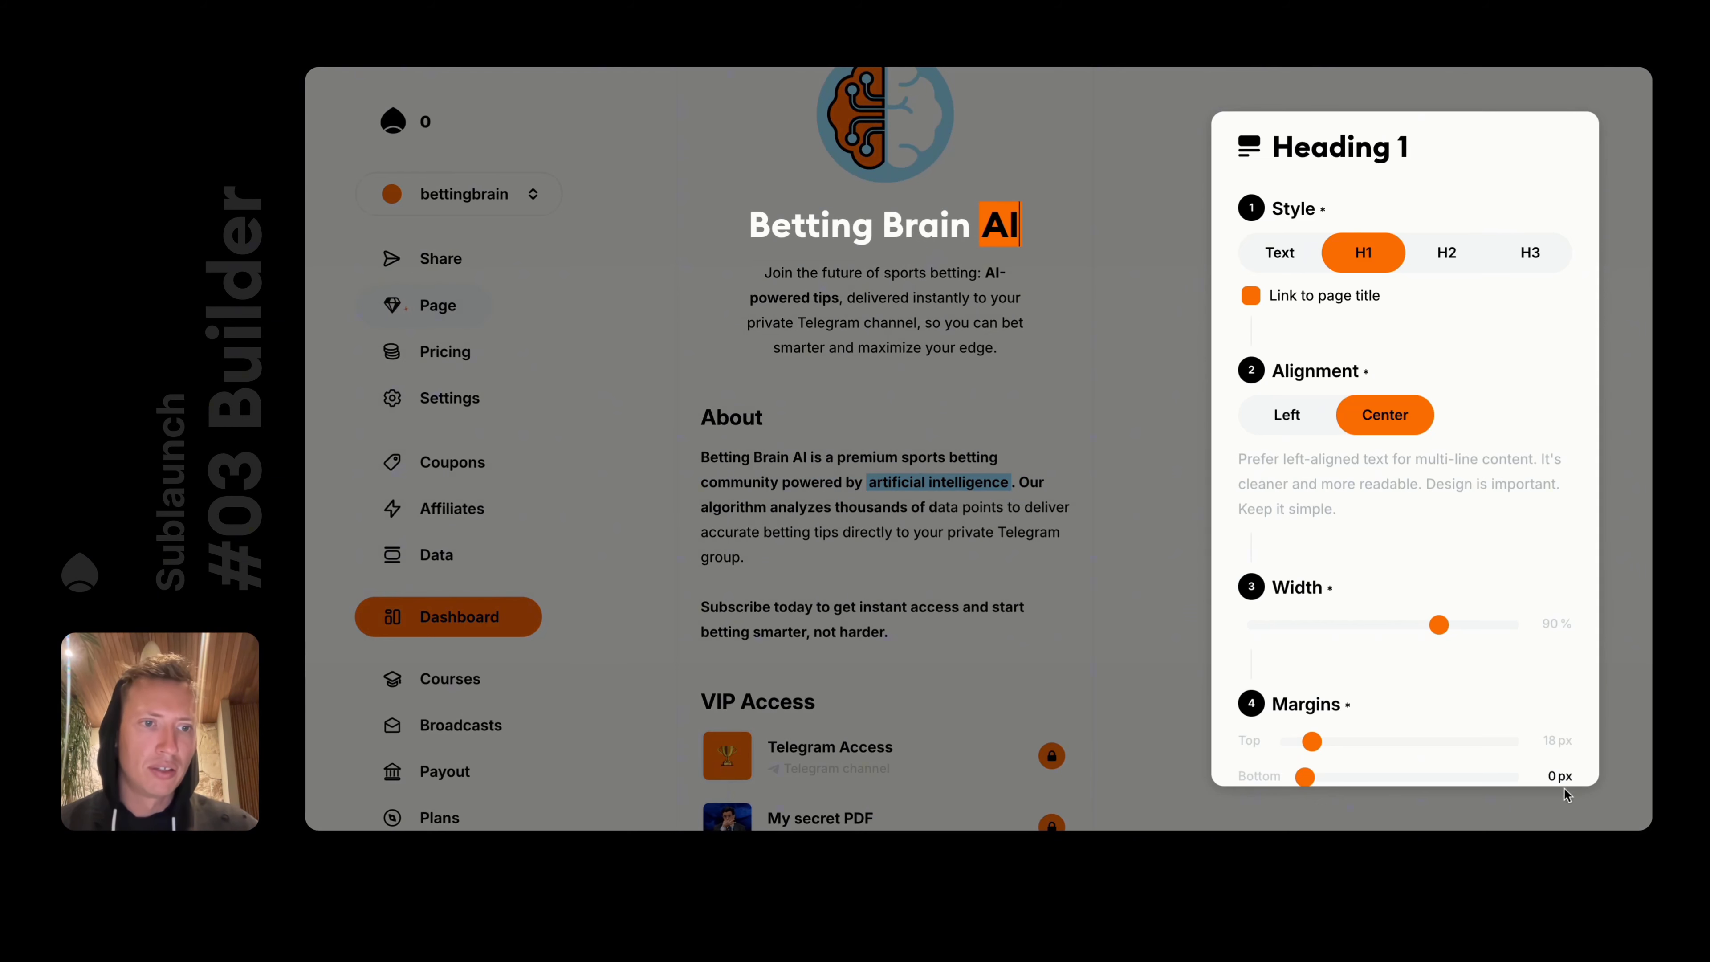
Try the Betting Brain AI heading as plain text, H1, H2 and H3, then restore its original settings
{"action": "left_click", "coordinate": [1279, 252]}
{"action": "left_click", "coordinate": [1363, 252]}
{"action": "left_click", "coordinate": [1446, 252]}
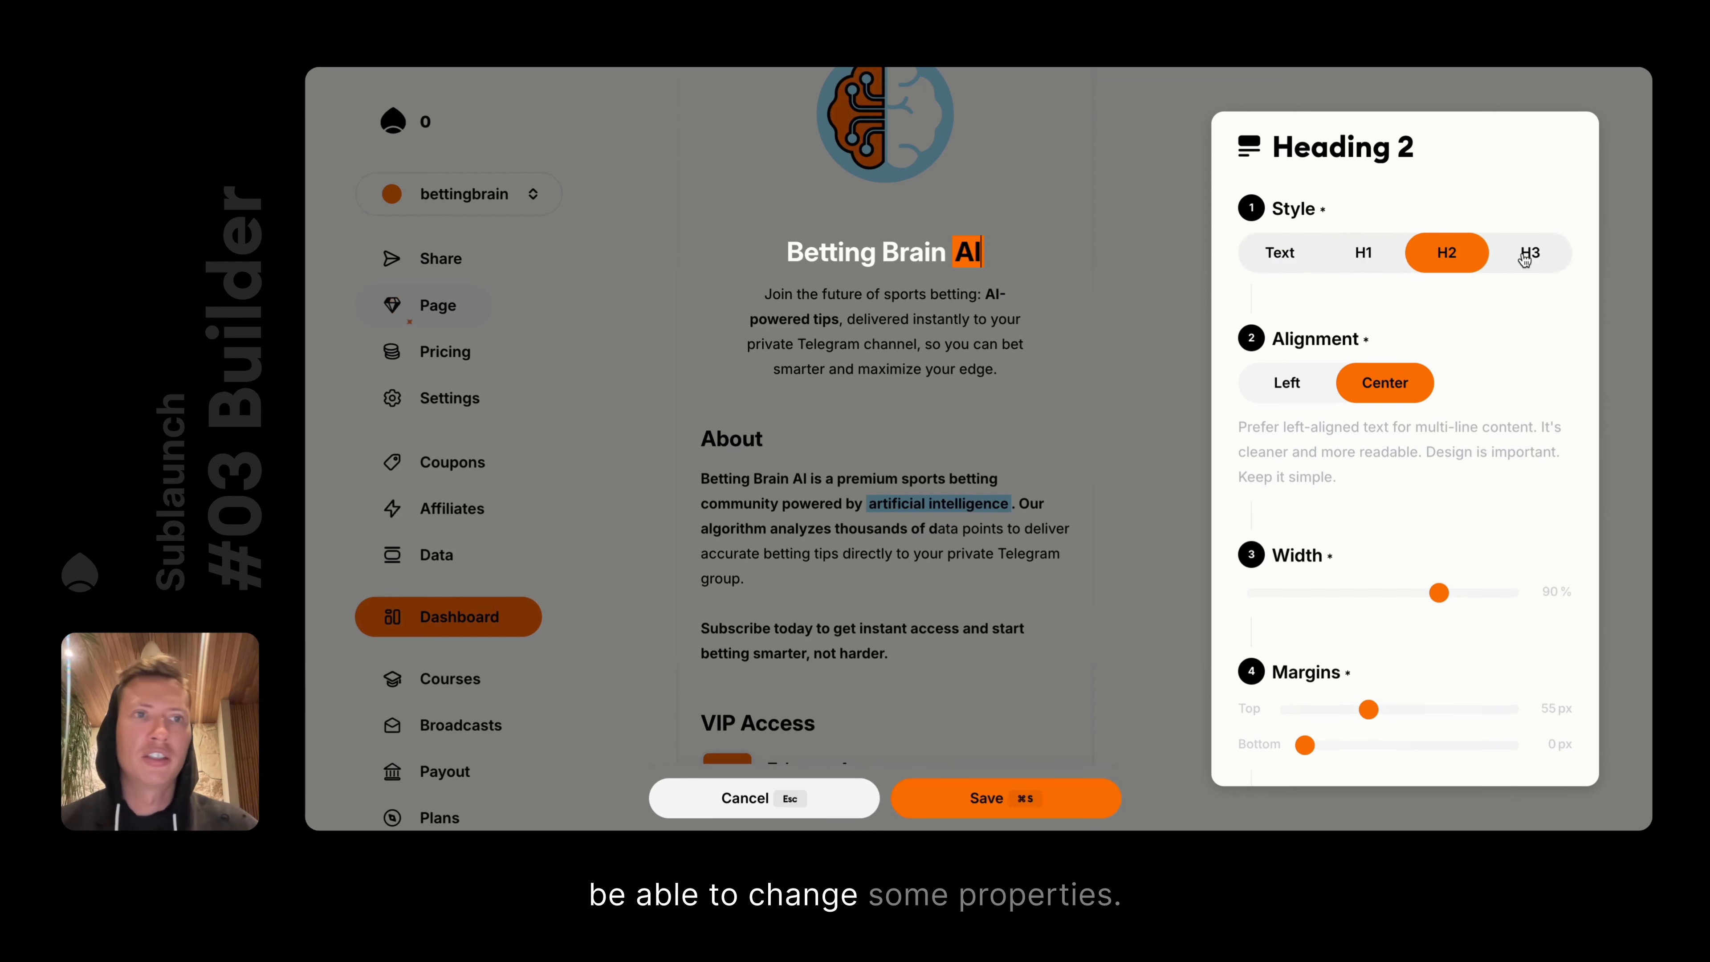
{"action": "left_click", "coordinate": [1530, 253]}
{"action": "left_click", "coordinate": [1292, 254]}
{"action": "left_click", "coordinate": [1329, 256]}
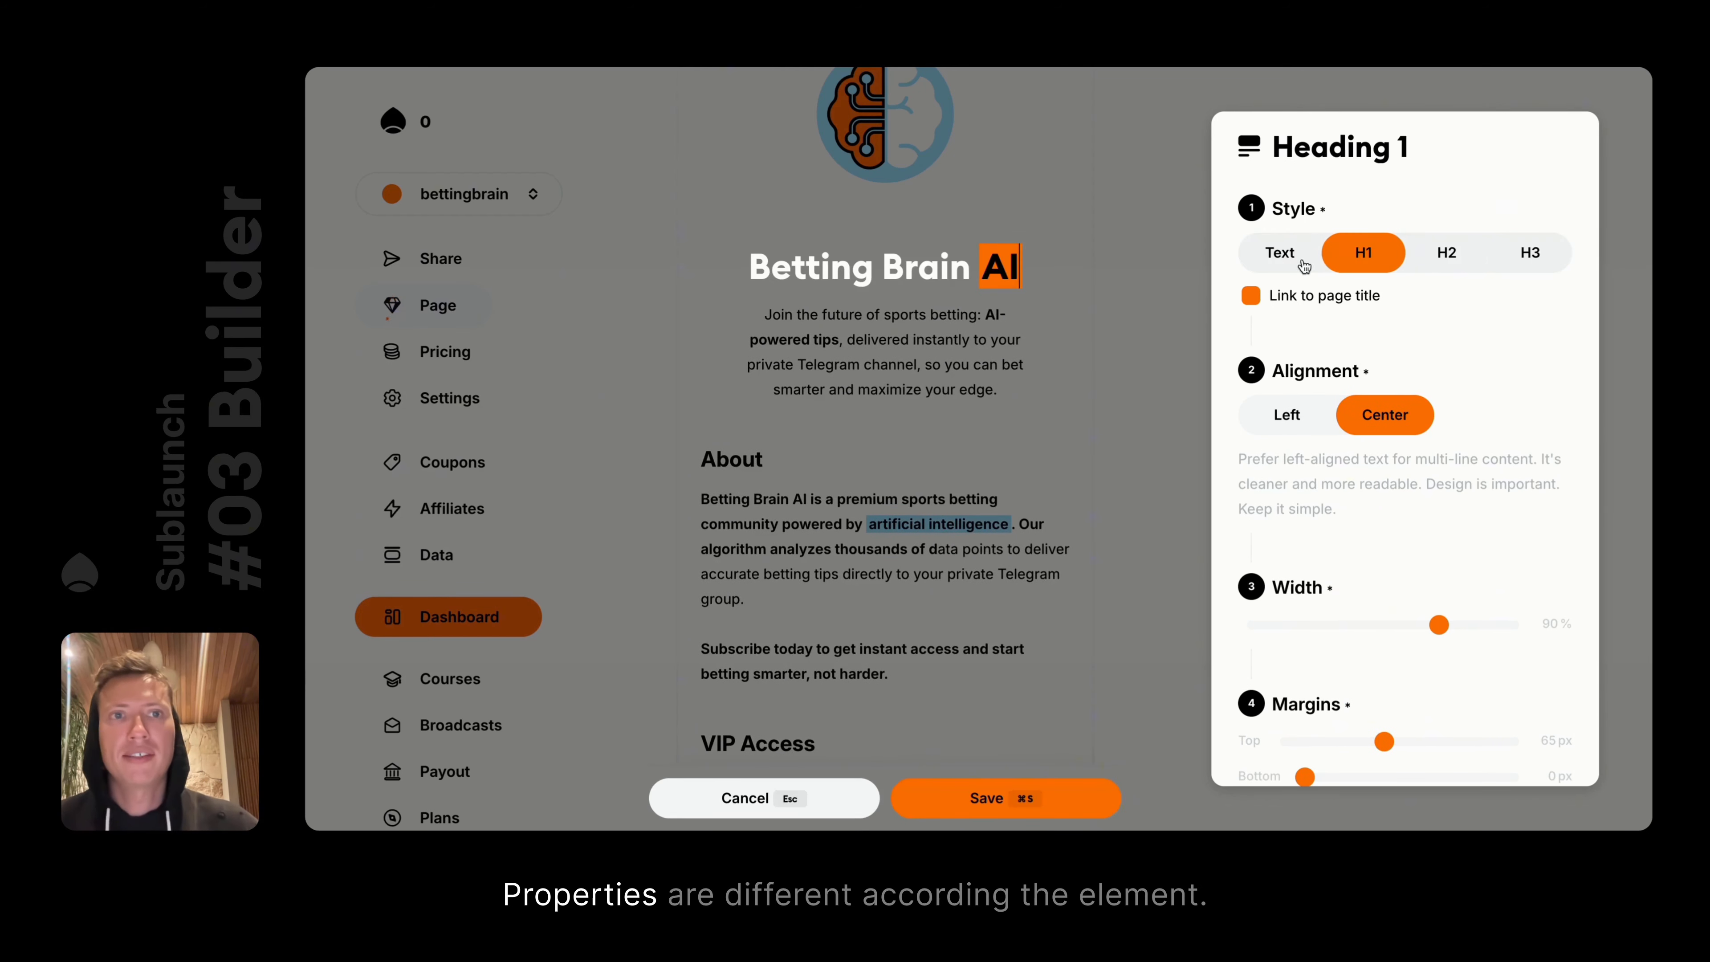
{"action": "left_click", "coordinate": [747, 799]}
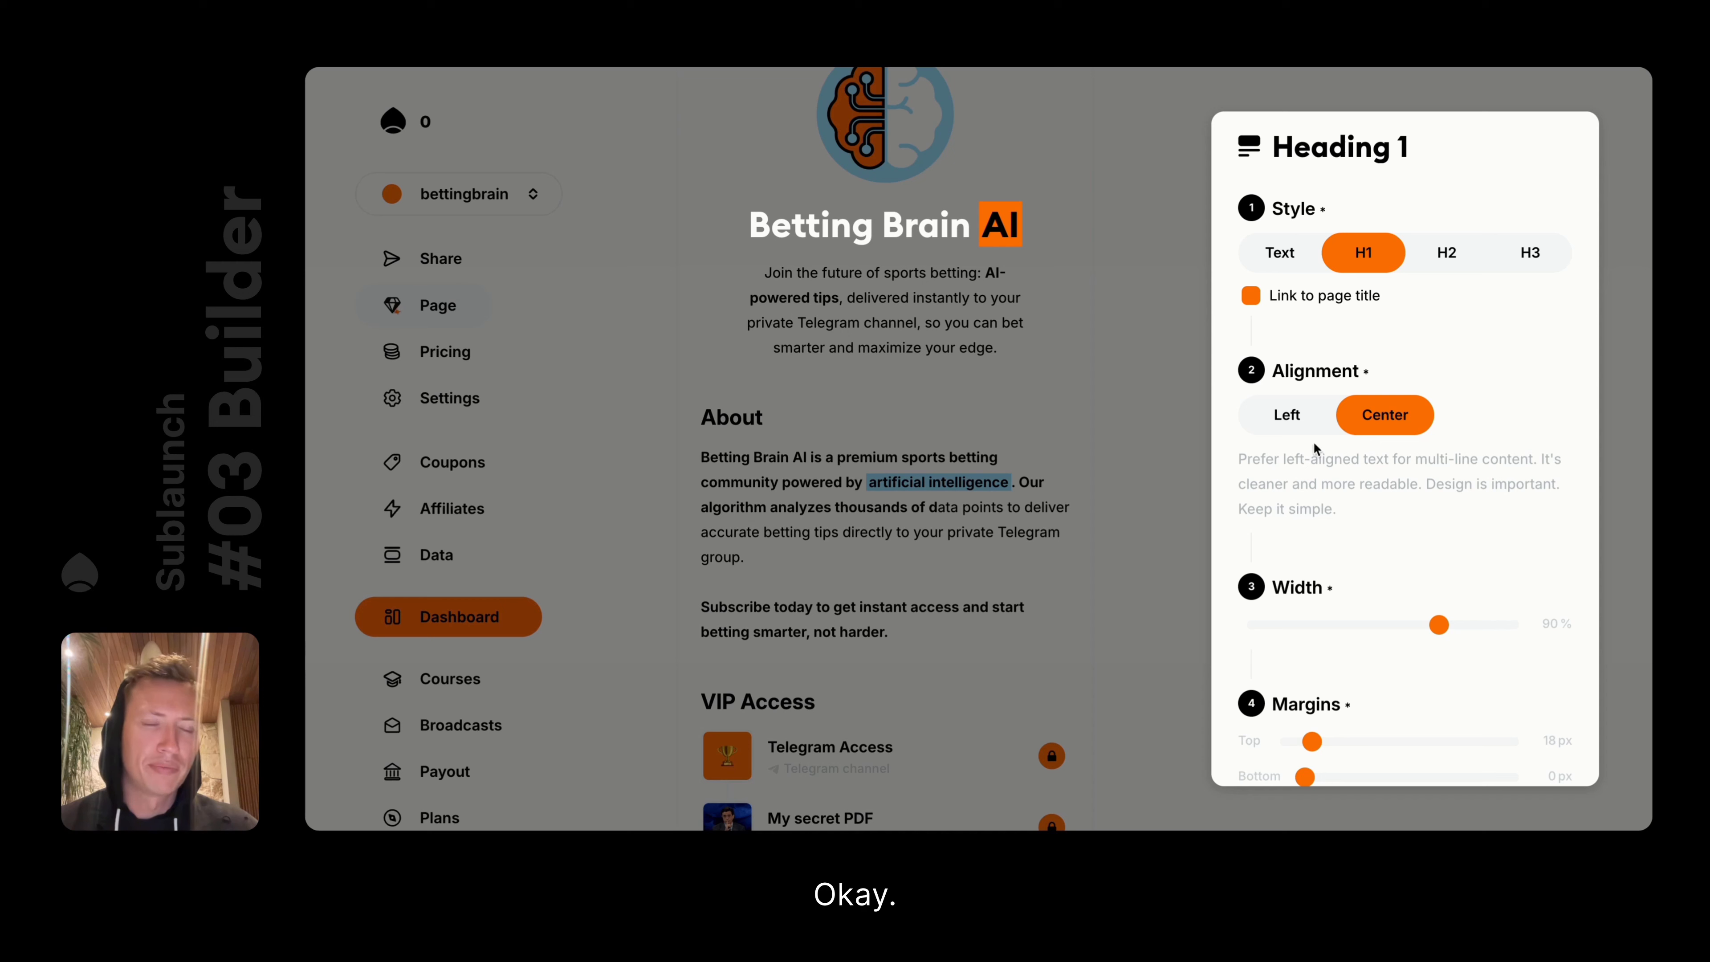
Toggle the Betting Brain AI heading between left and center alignment, leaving it centered
{"action": "left_click", "coordinate": [1308, 423]}
{"action": "left_click", "coordinate": [1366, 421]}
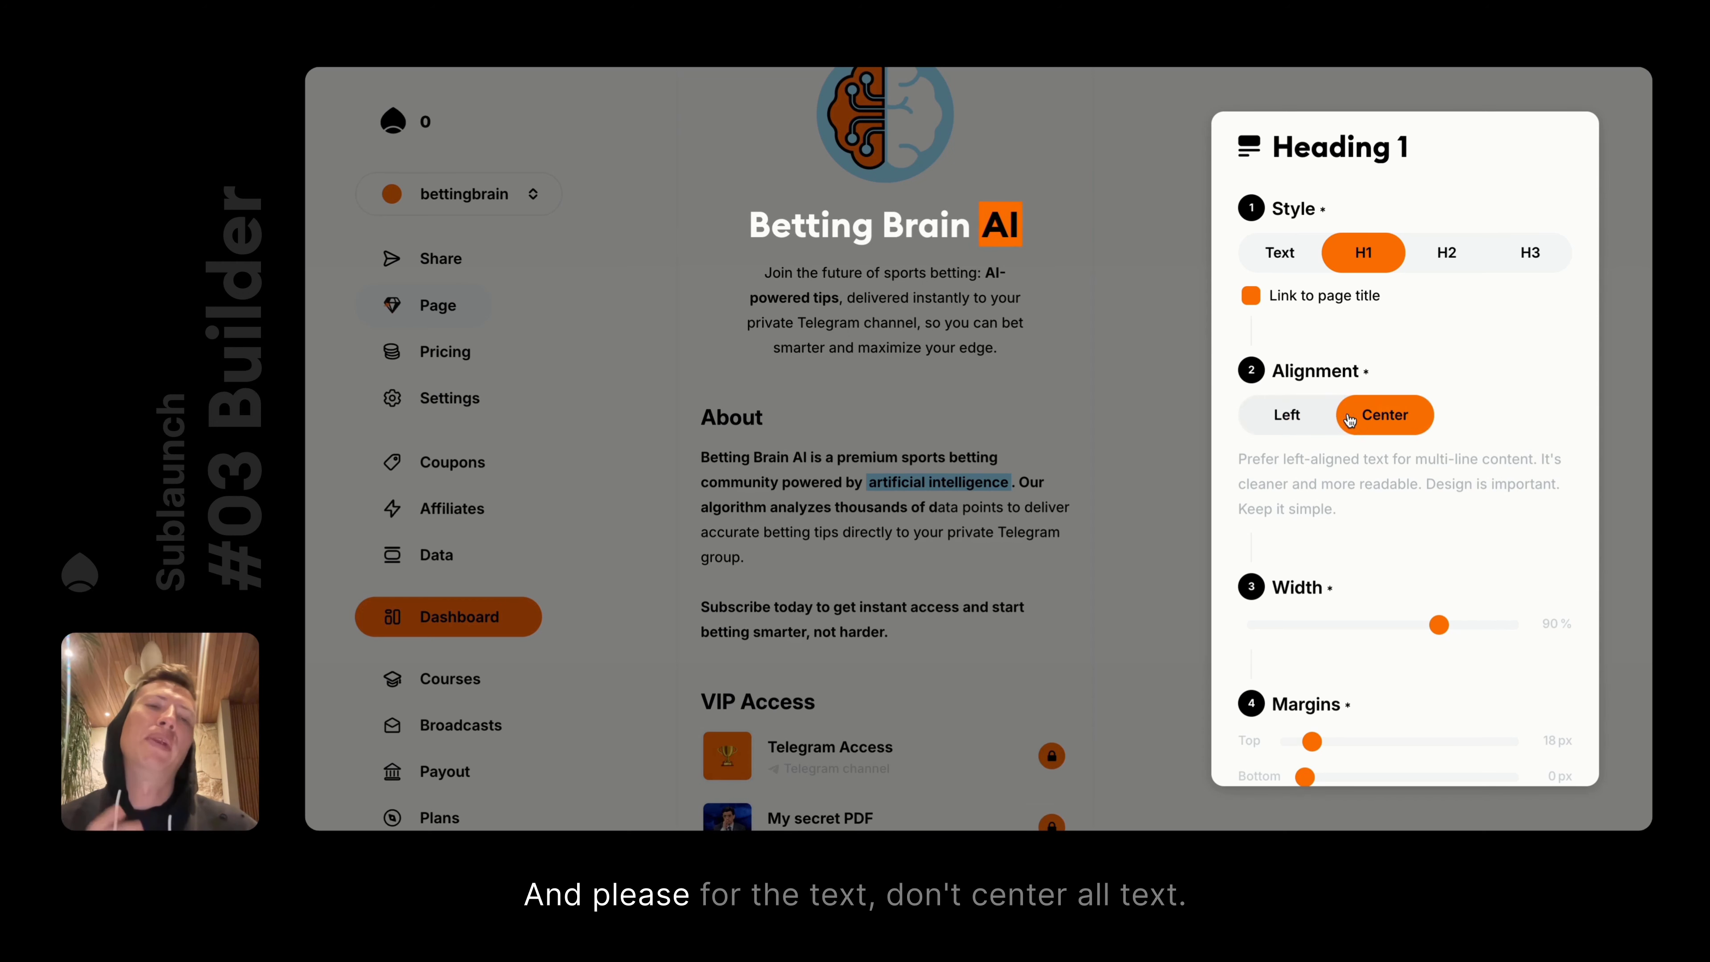
{"action": "left_click", "coordinate": [1285, 412]}
{"action": "left_click", "coordinate": [1361, 415]}
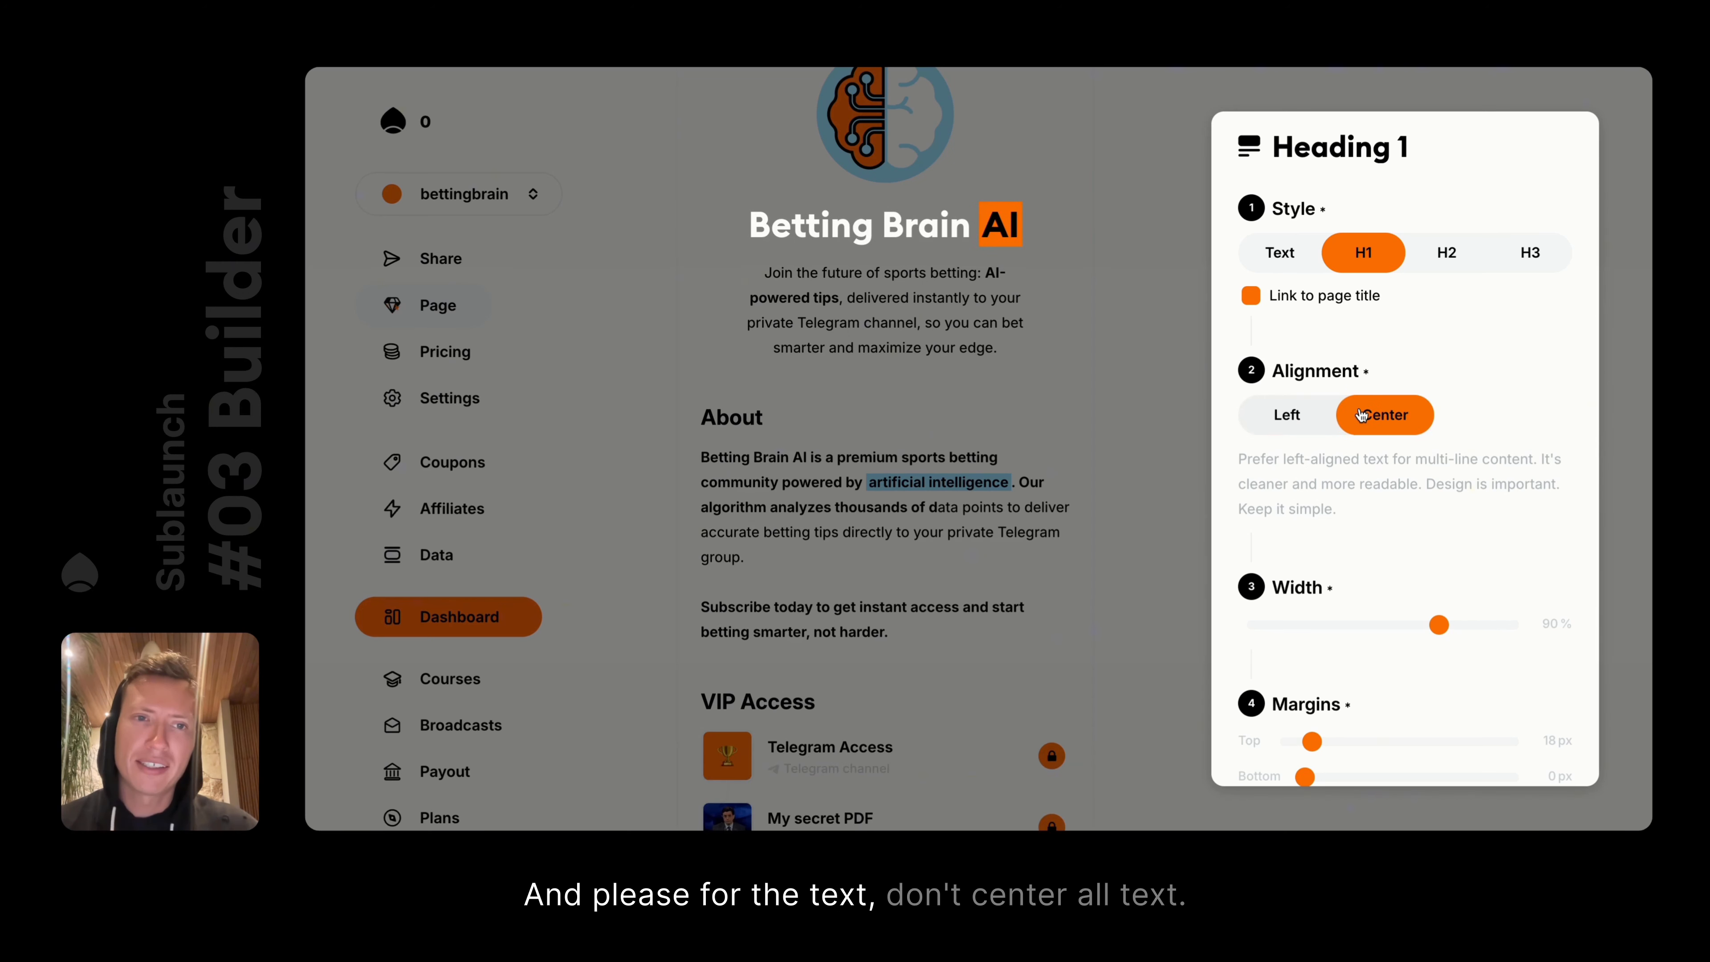
{"action": "left_click", "coordinate": [1297, 416]}
{"action": "left_click", "coordinate": [1383, 417]}
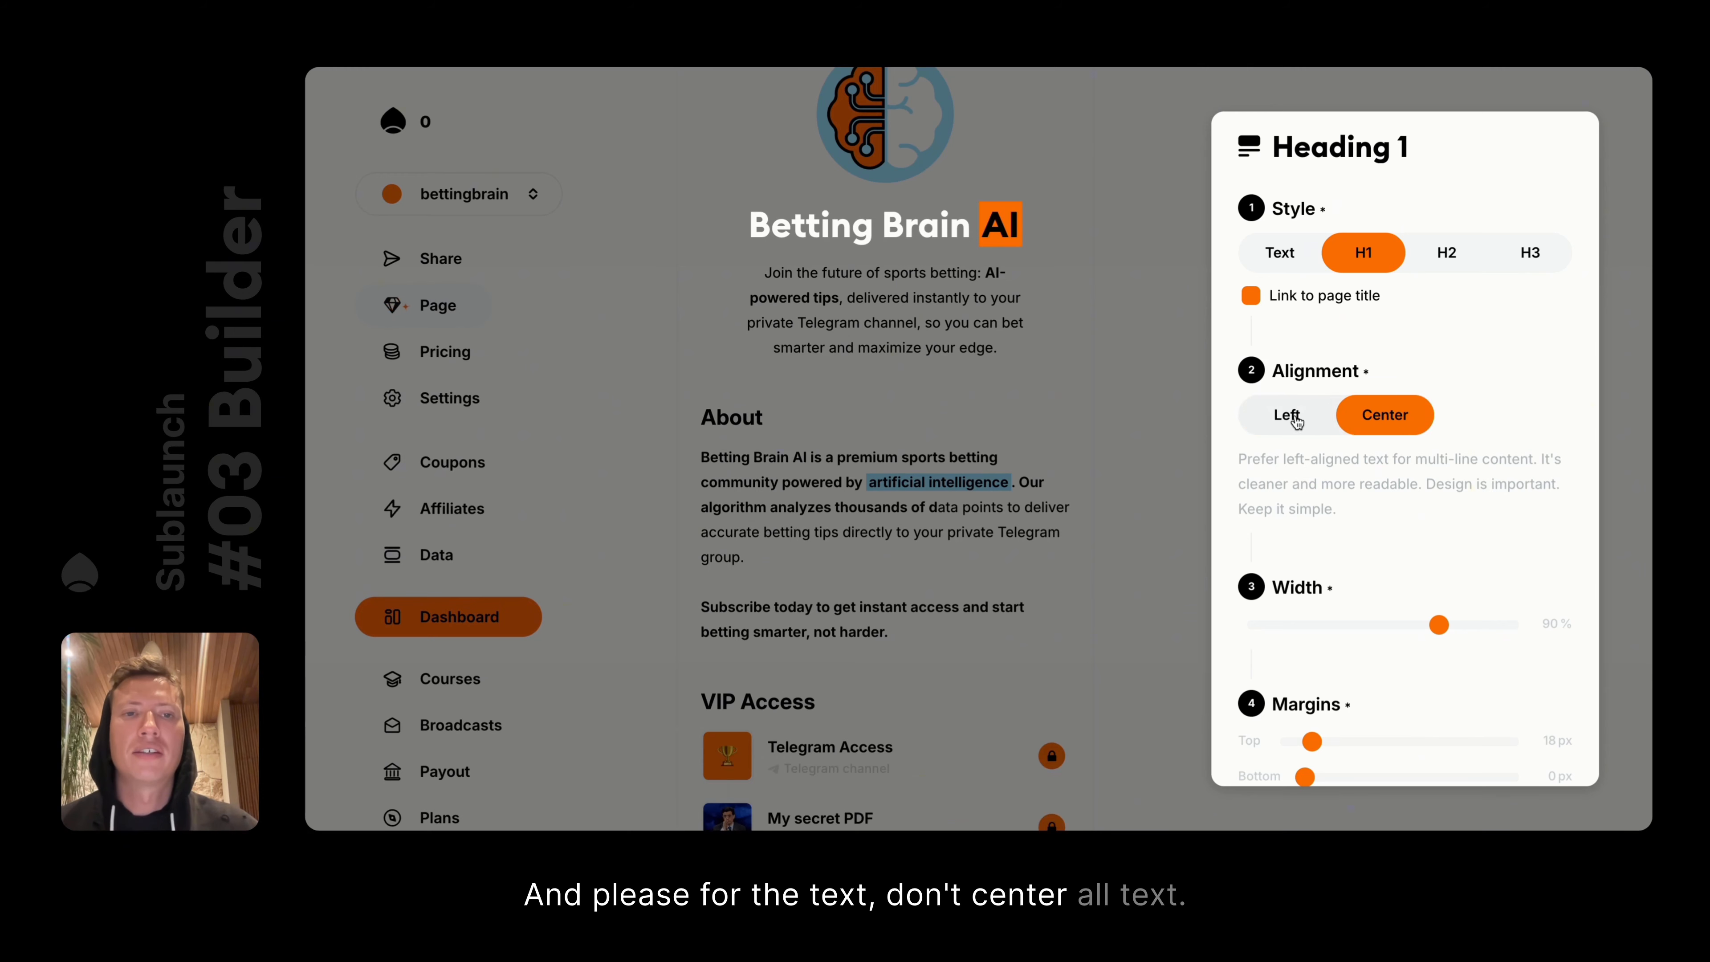
{"action": "left_click", "coordinate": [1133, 360]}
Center both the About heading and the About paragraph
{"action": "scroll", "coordinate": [773, 442], "scroll_direction": "up", "scroll_amount": 3}
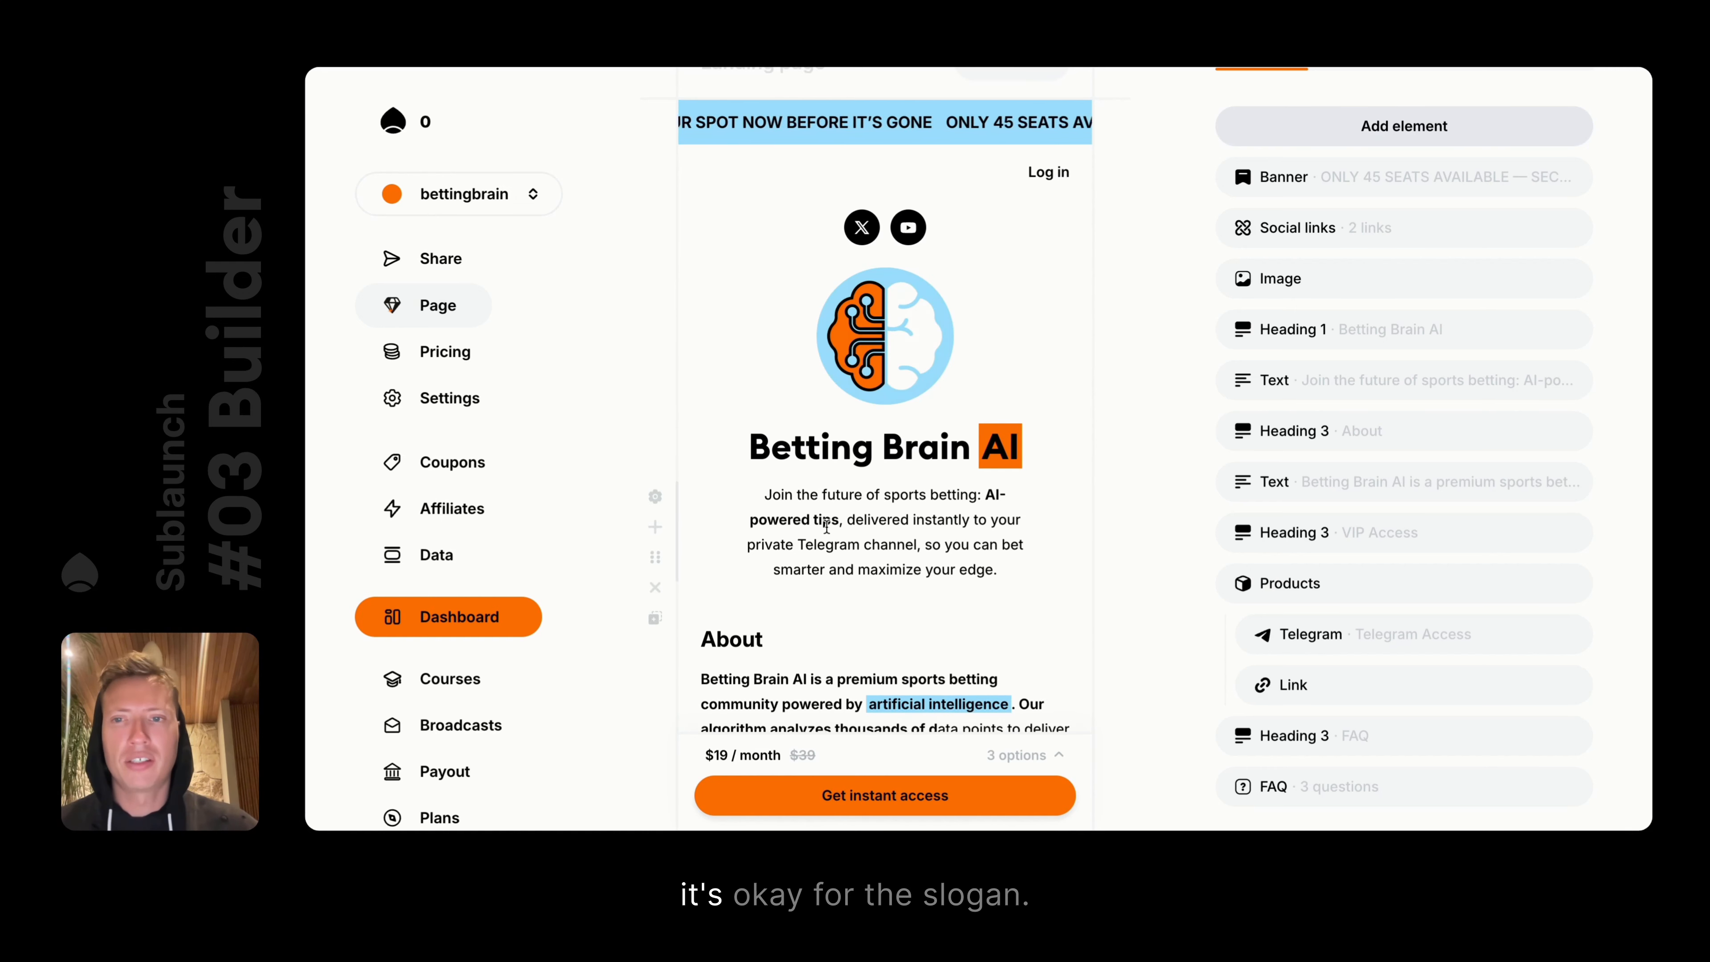
{"action": "scroll", "coordinate": [857, 508], "scroll_direction": "down", "scroll_amount": 5}
{"action": "scroll", "coordinate": [857, 510], "scroll_direction": "down", "scroll_amount": 3}
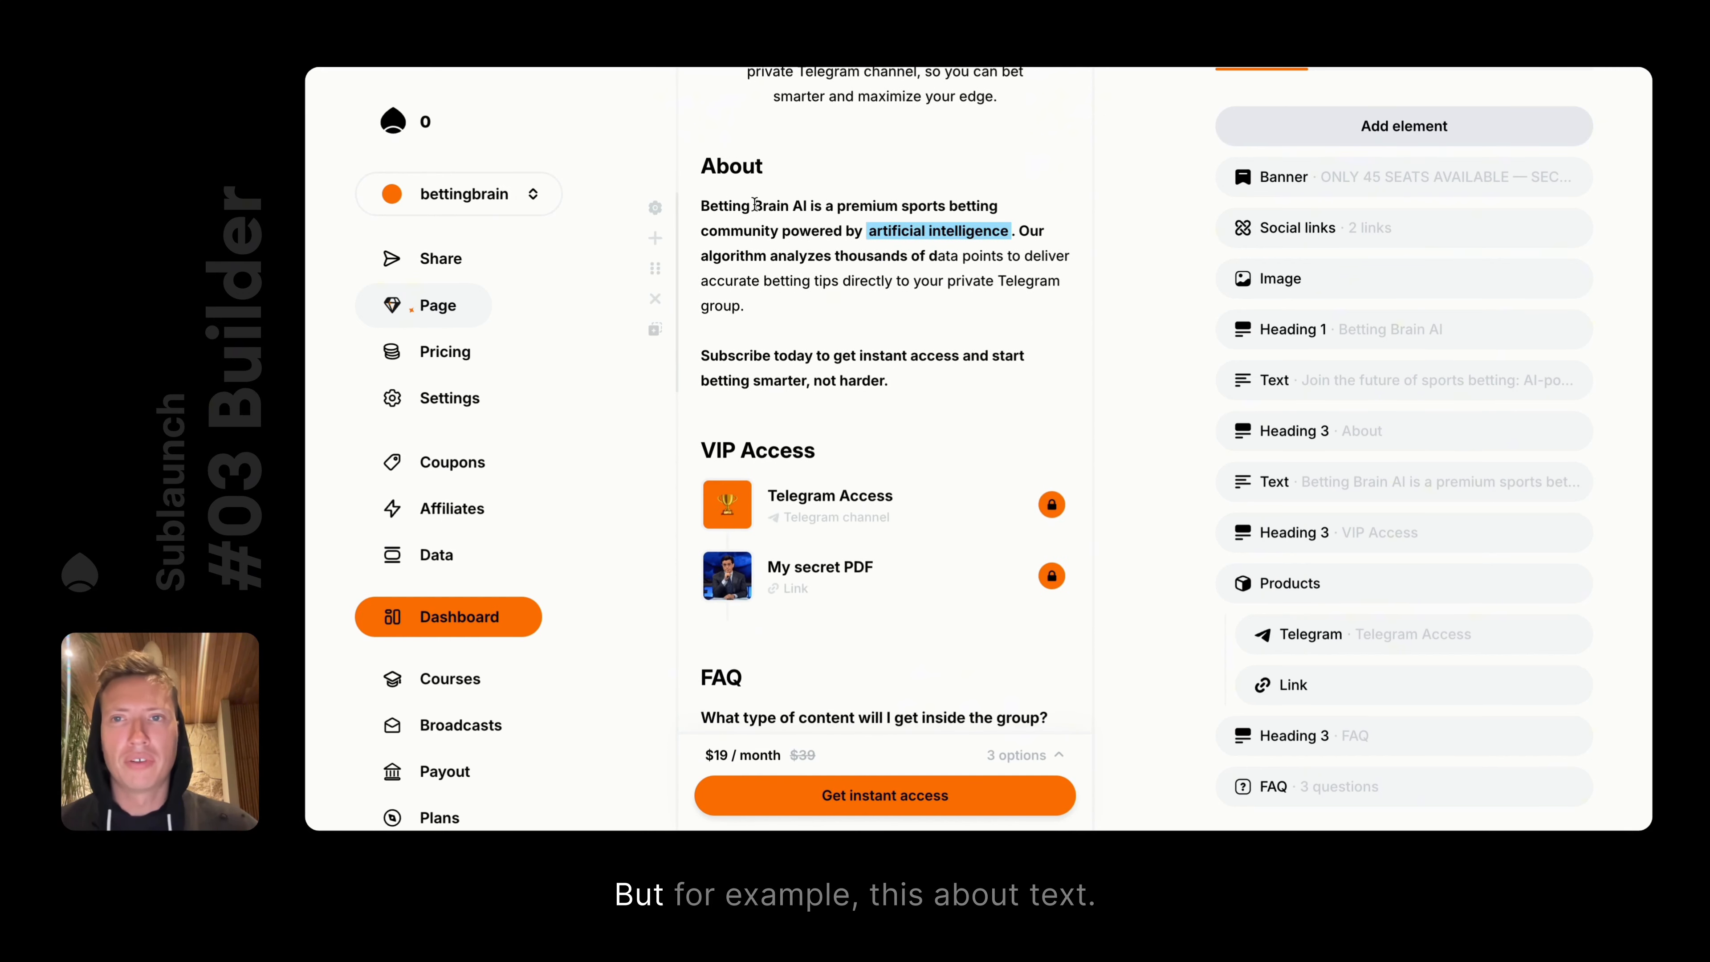
{"action": "scroll", "coordinate": [755, 204], "scroll_direction": "up", "scroll_amount": 2}
{"action": "left_click", "coordinate": [654, 273]}
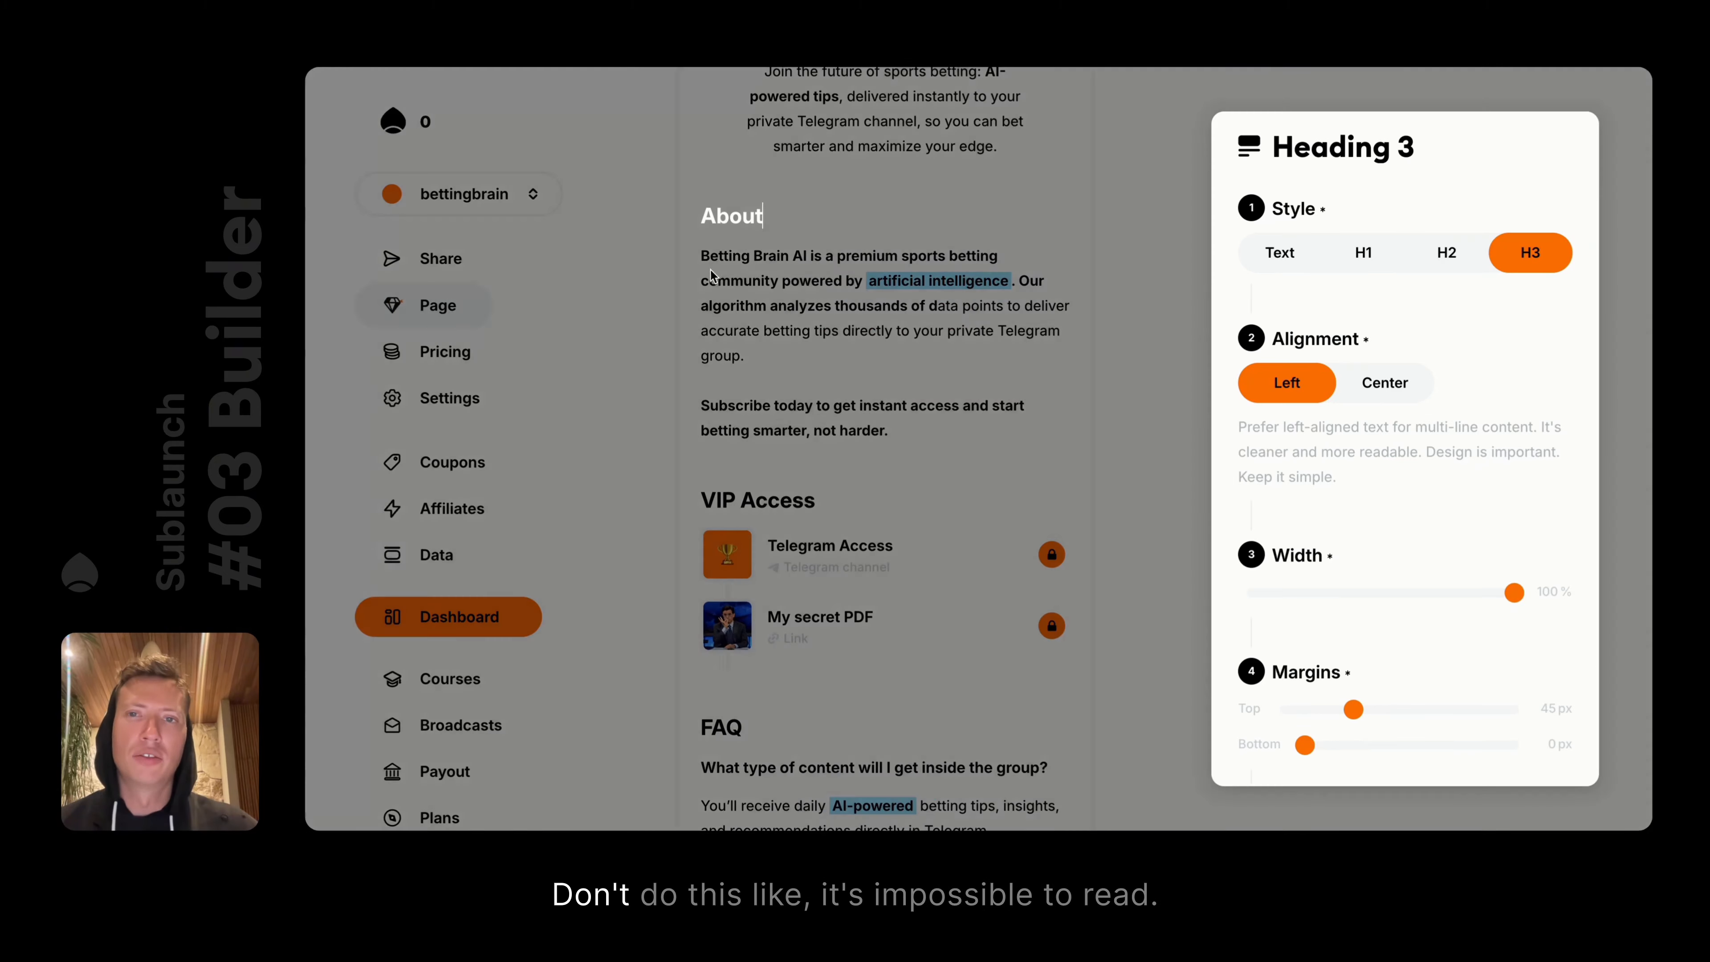
{"action": "left_click", "coordinate": [1380, 379]}
{"action": "left_click", "coordinate": [717, 268]}
{"action": "left_click", "coordinate": [654, 257]}
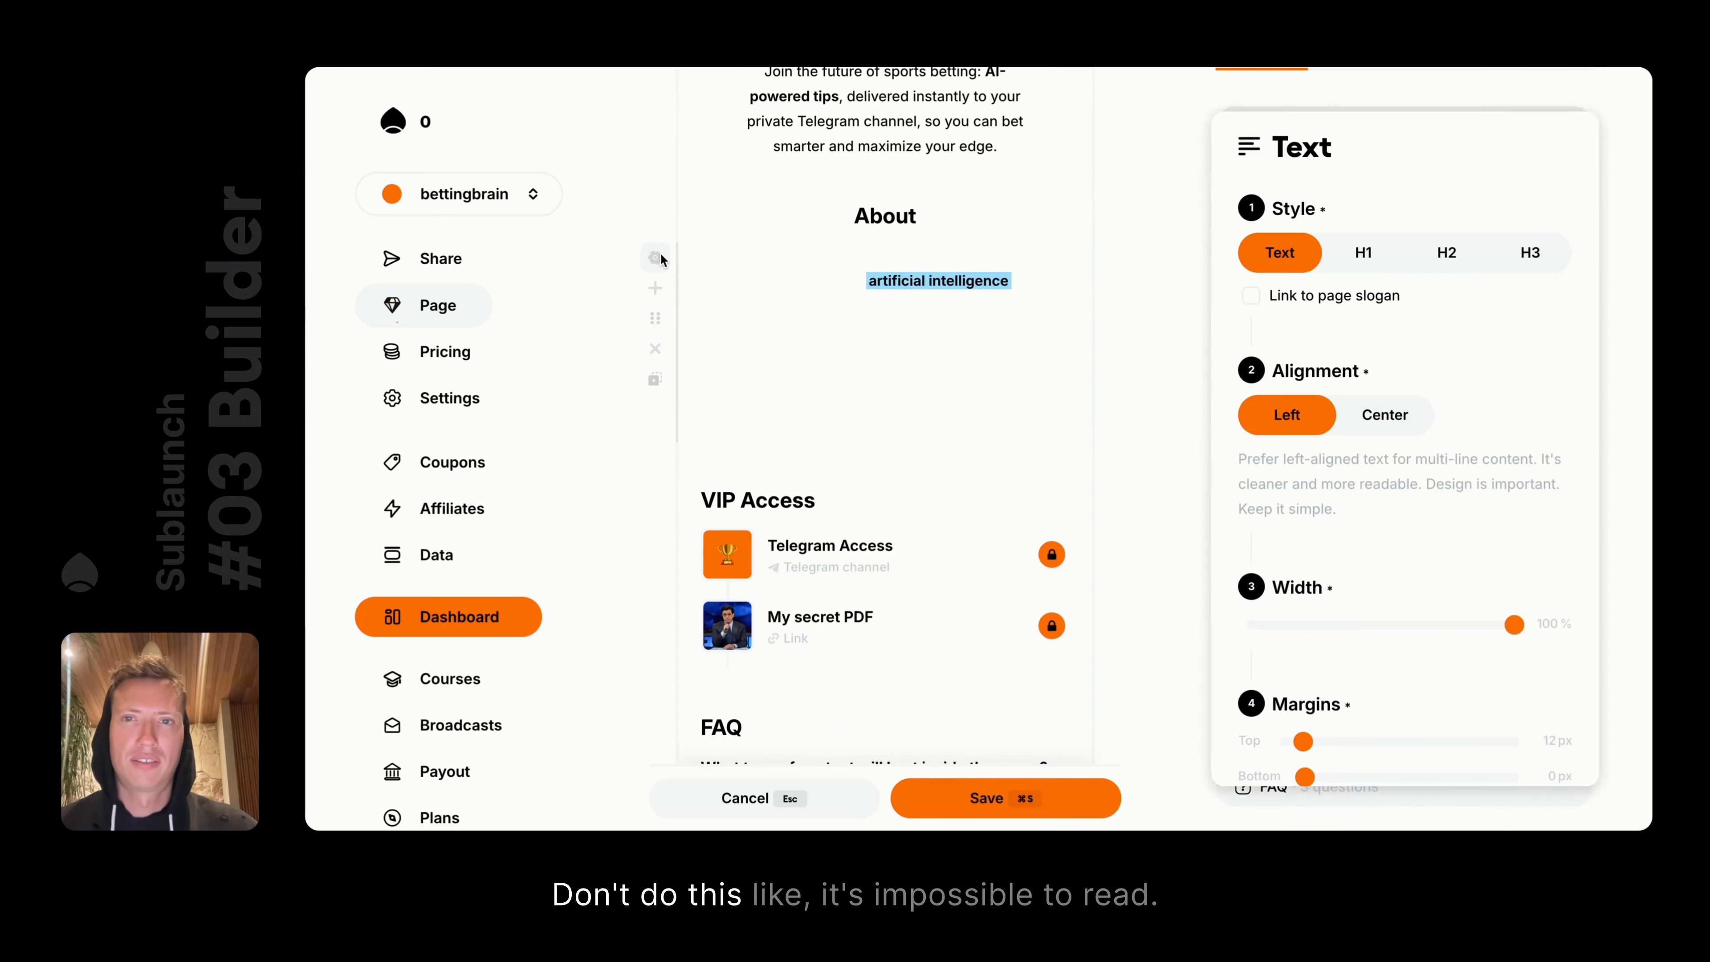
{"action": "left_click", "coordinate": [1383, 414]}
{"action": "left_click", "coordinate": [1088, 423]}
Select the text of both About paragraphs, then clear the selection
{"action": "scroll", "coordinate": [1089, 417], "scroll_direction": "up", "scroll_amount": 3}
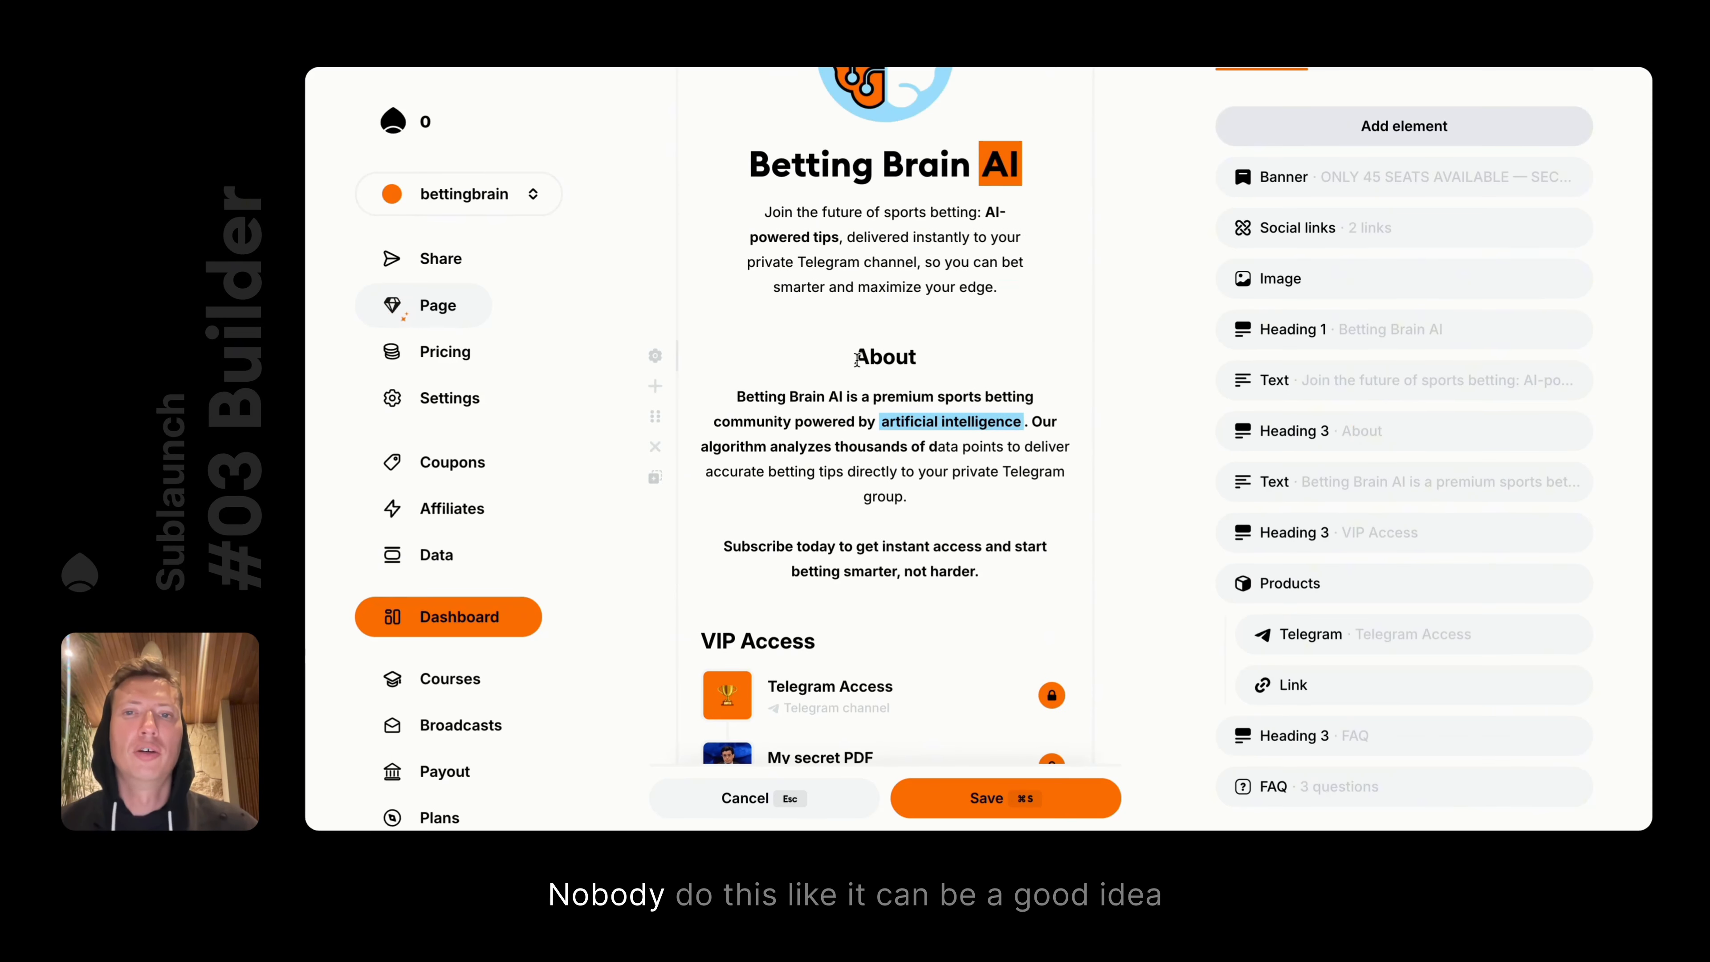
{"action": "left_click", "coordinate": [998, 573]}
{"action": "left_click_drag", "start_coordinate": [998, 573], "coordinate": [815, 364]}
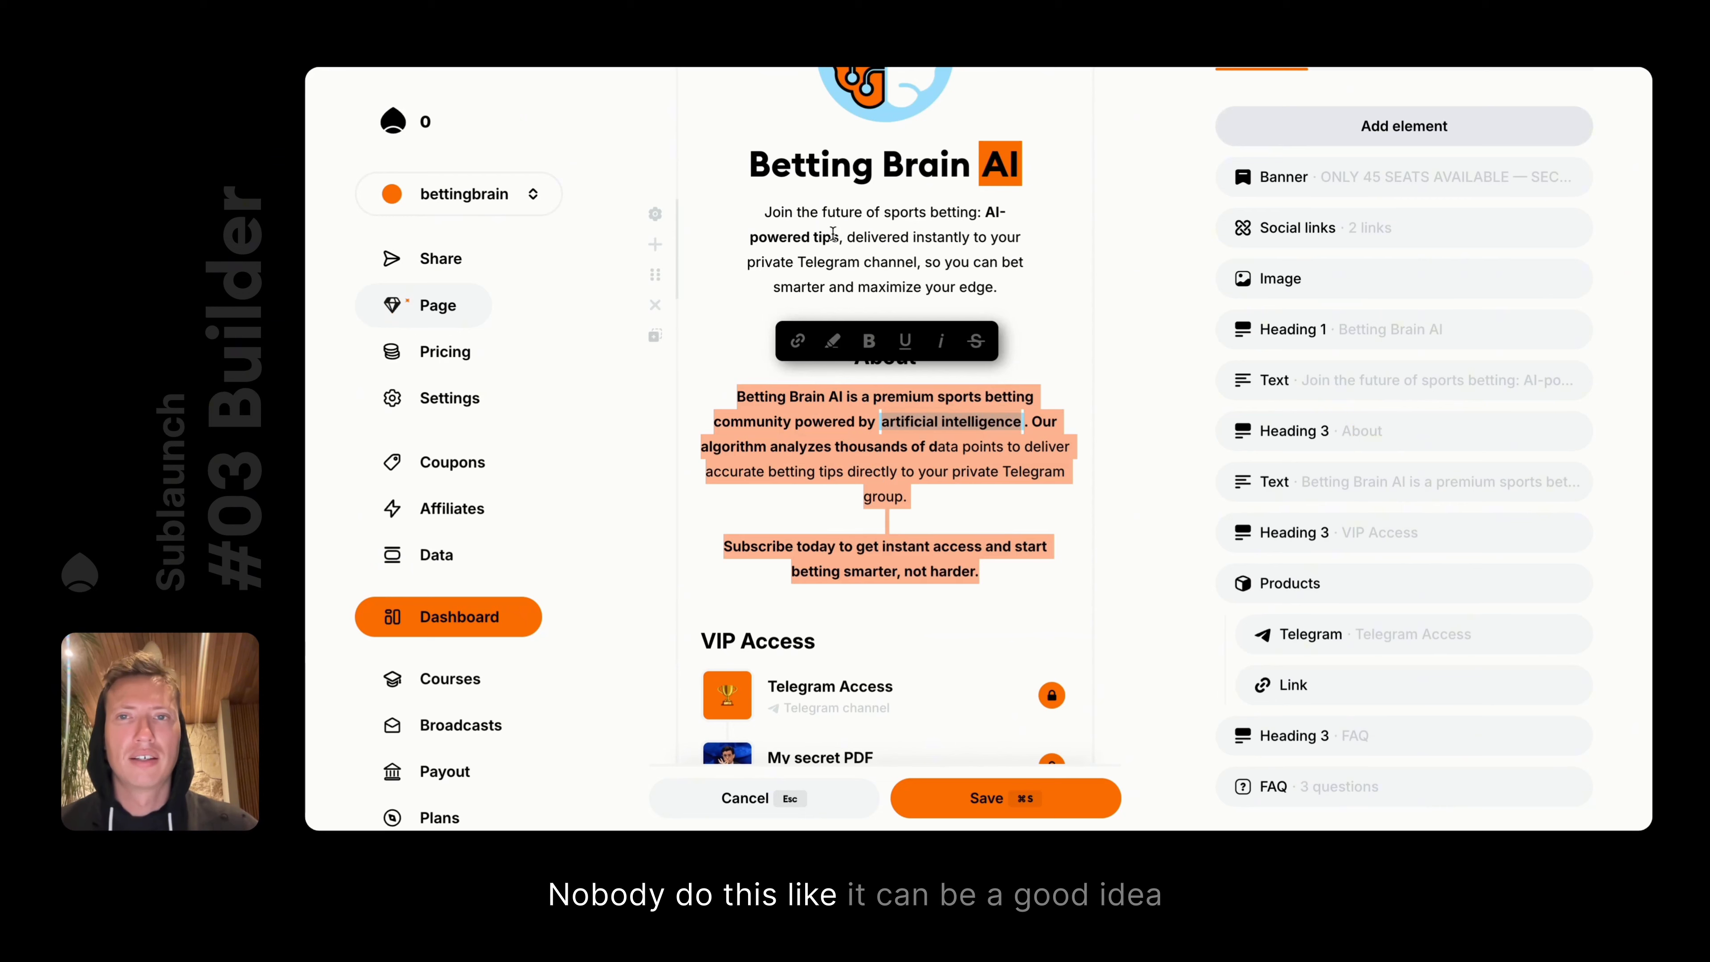
{"action": "left_click", "coordinate": [746, 175]}
Return the About heading and About paragraph to left alignment
{"action": "scroll", "coordinate": [927, 229], "scroll_direction": "up", "scroll_amount": 1}
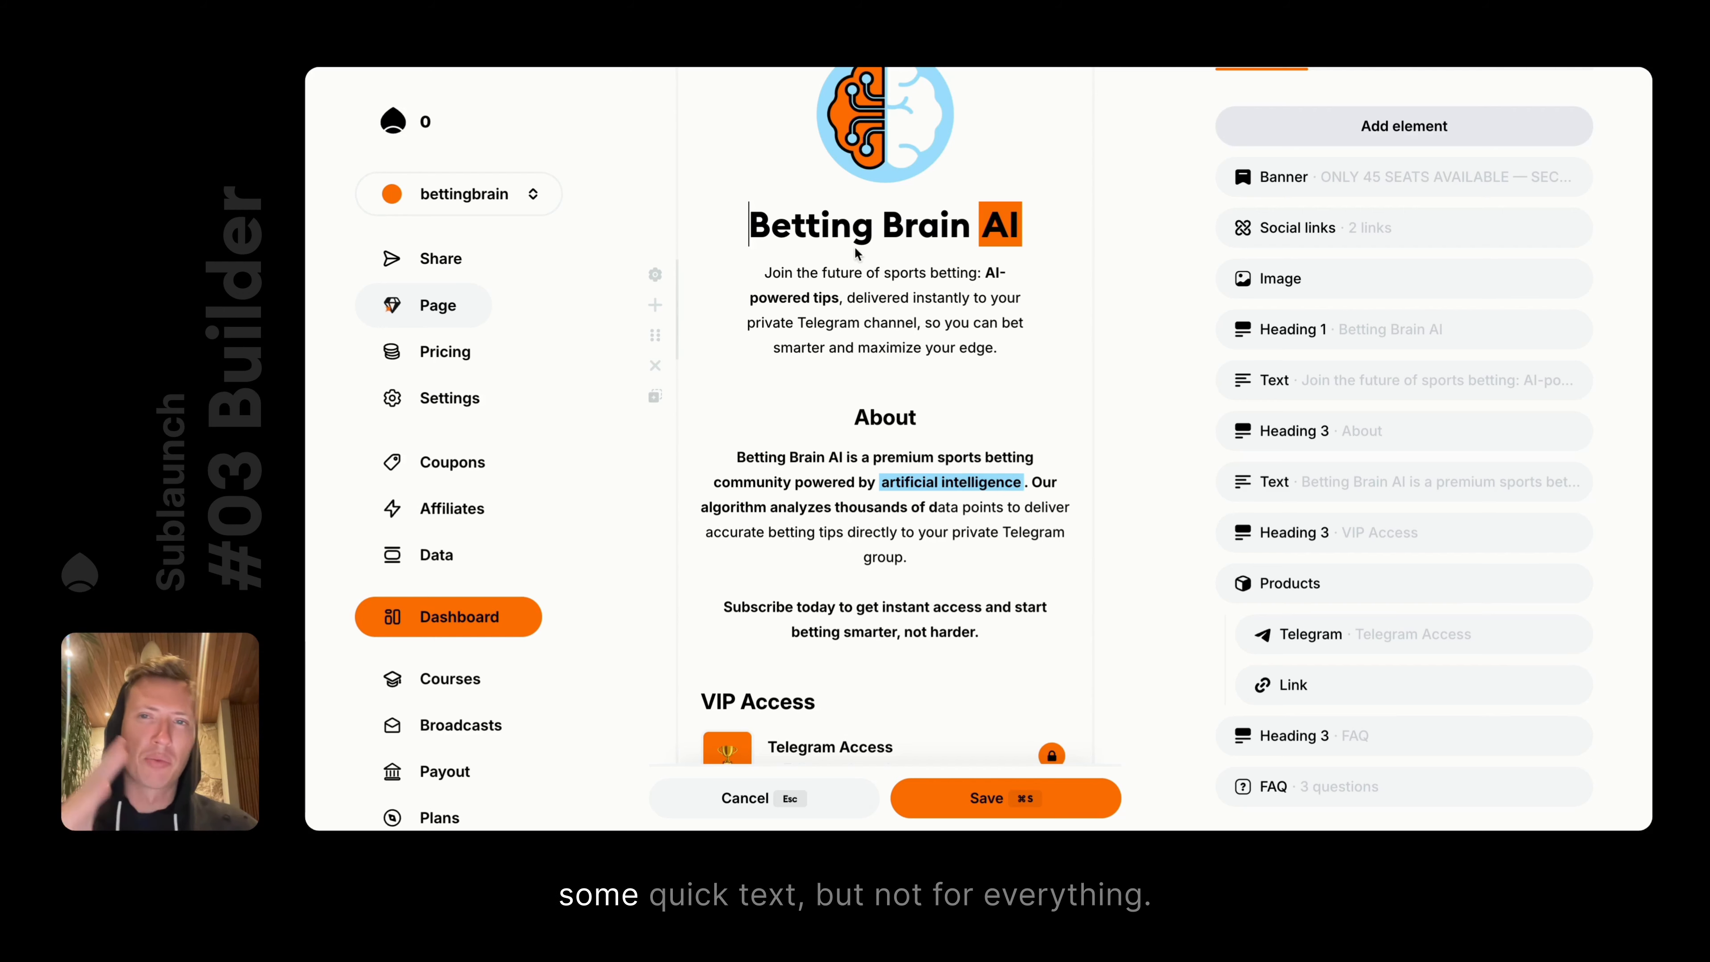
{"action": "left_click", "coordinate": [671, 421]}
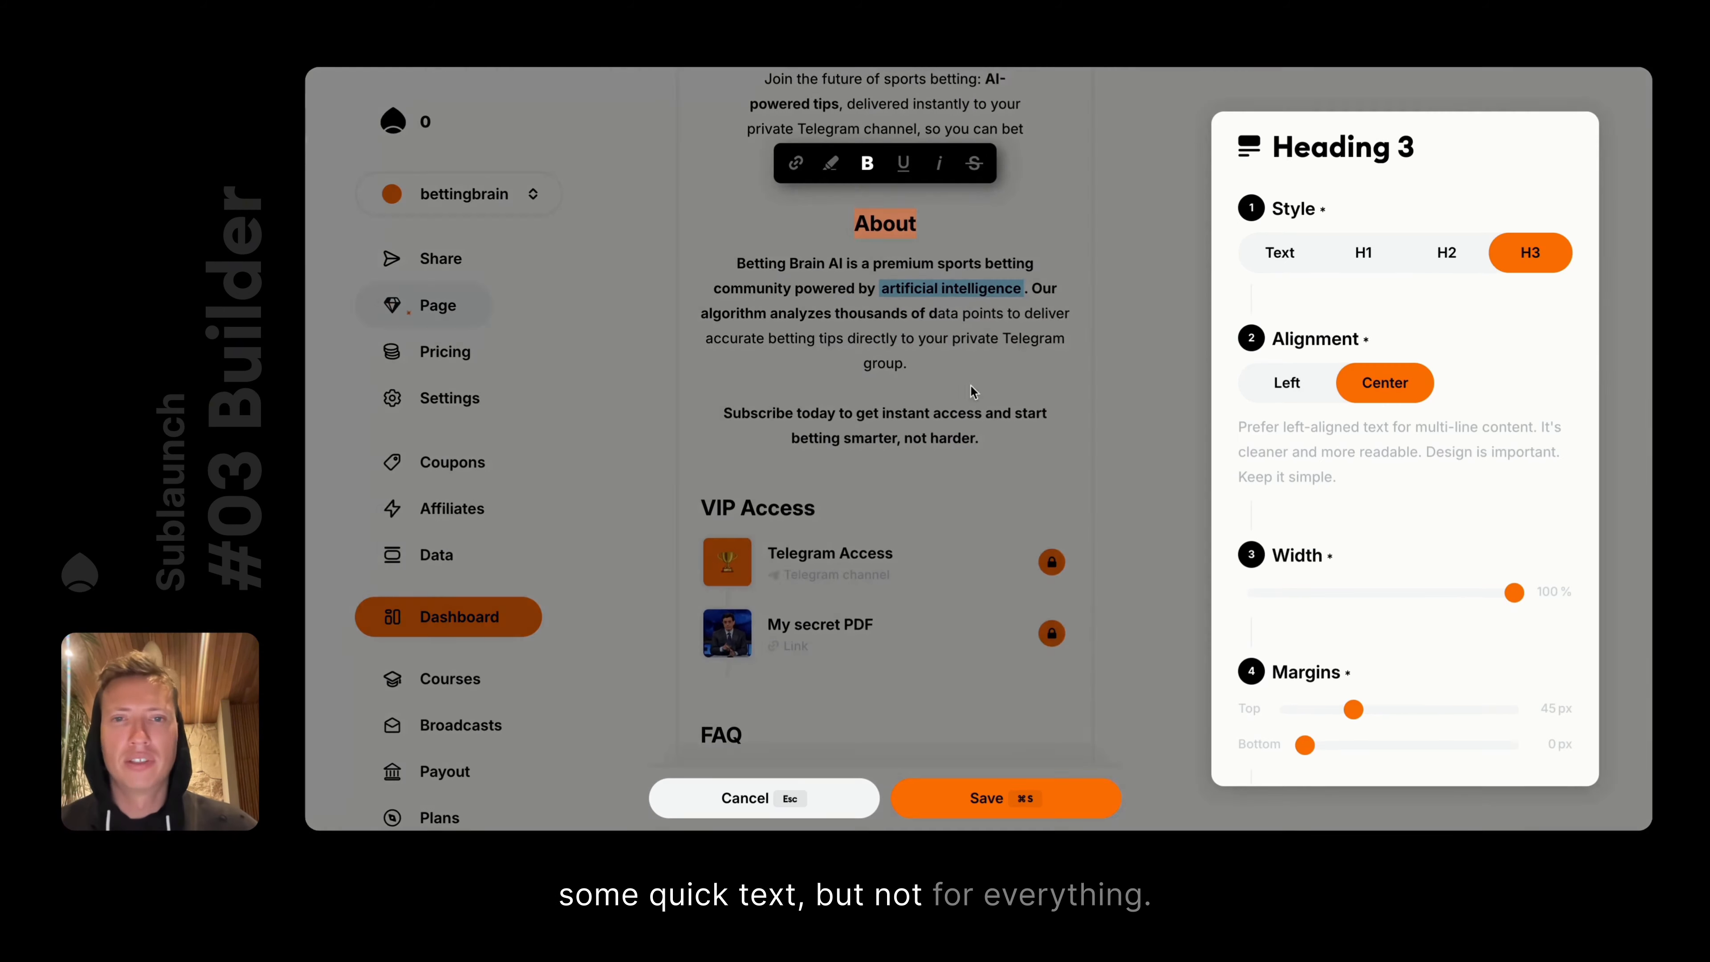
{"action": "left_click", "coordinate": [1282, 382]}
{"action": "left_click", "coordinate": [667, 255]}
{"action": "left_click", "coordinate": [667, 256]}
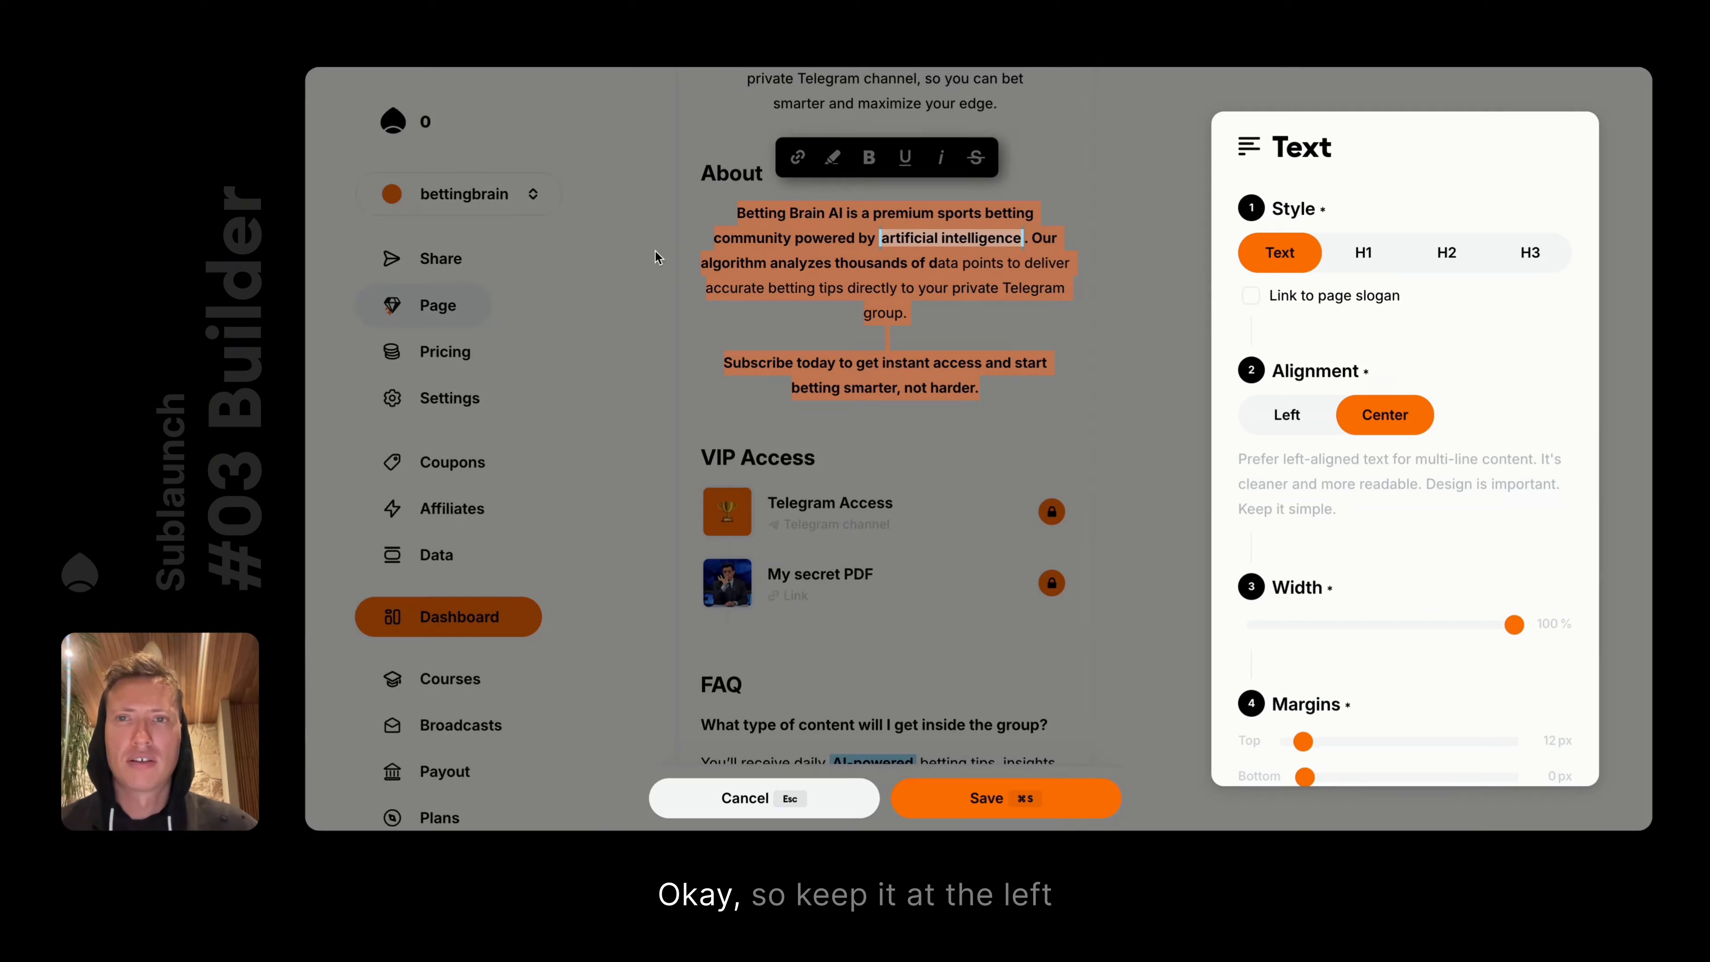
{"action": "left_click", "coordinate": [1287, 429]}
{"action": "left_click", "coordinate": [1109, 401]}
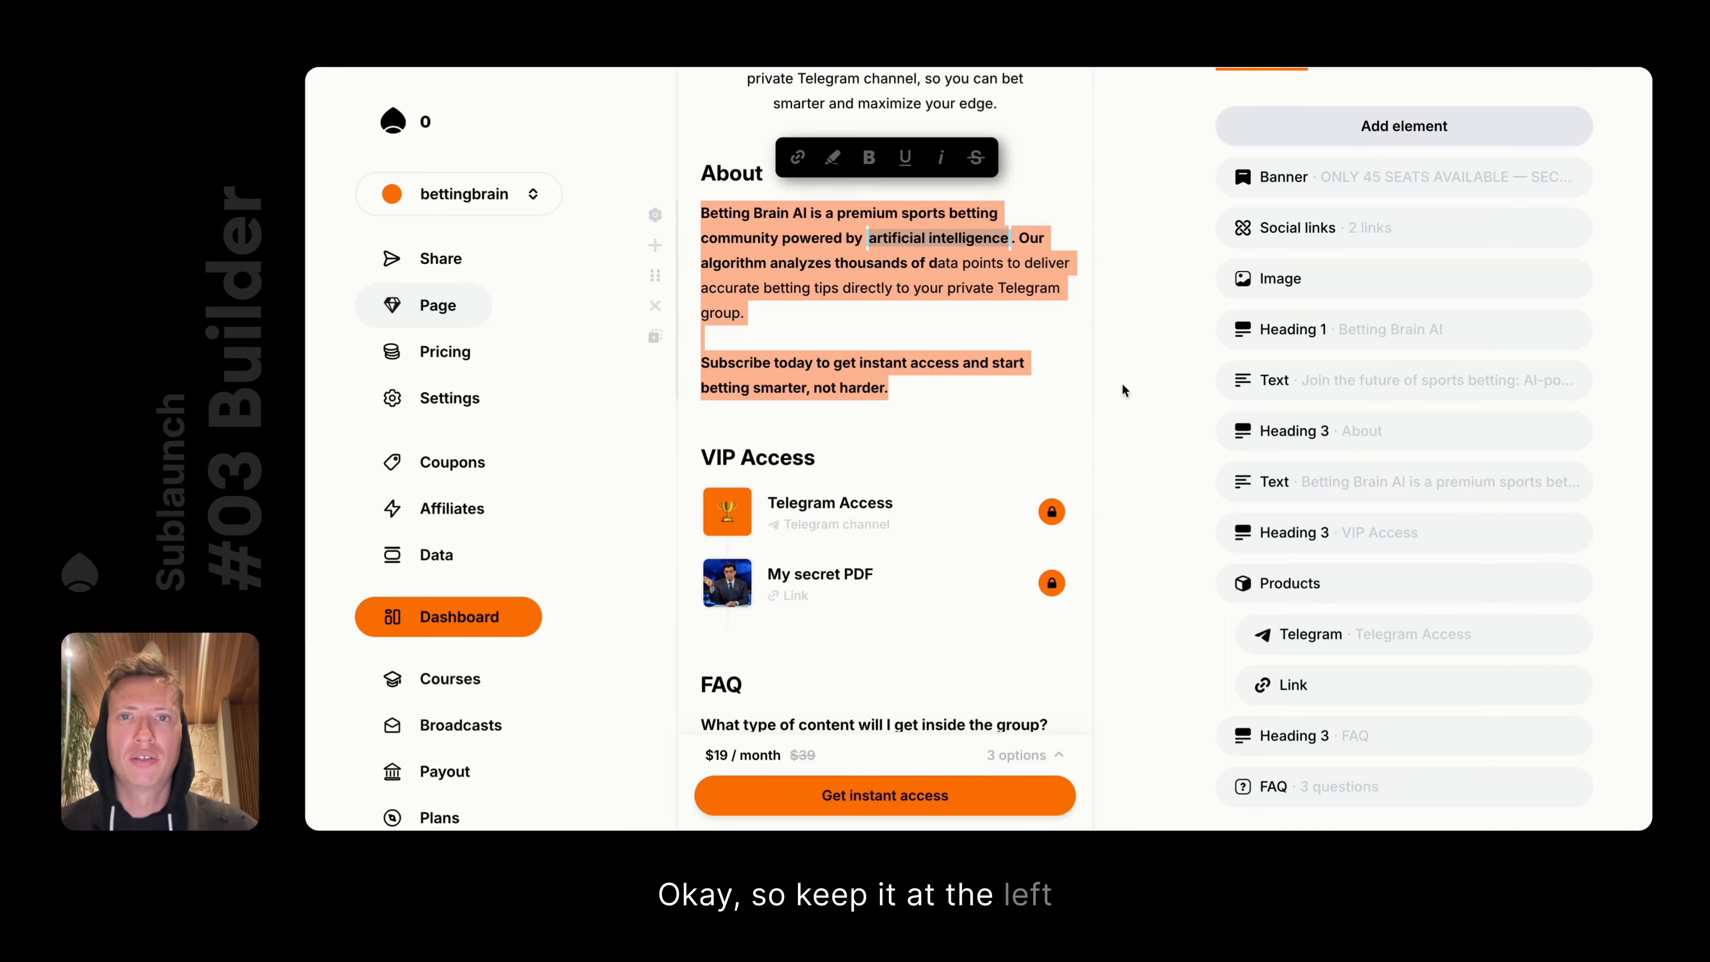
Type test text 'ddnskds' and 'ds' into the About heading, then discard it
{"action": "scroll", "coordinate": [893, 275], "scroll_direction": "up", "scroll_amount": 3}
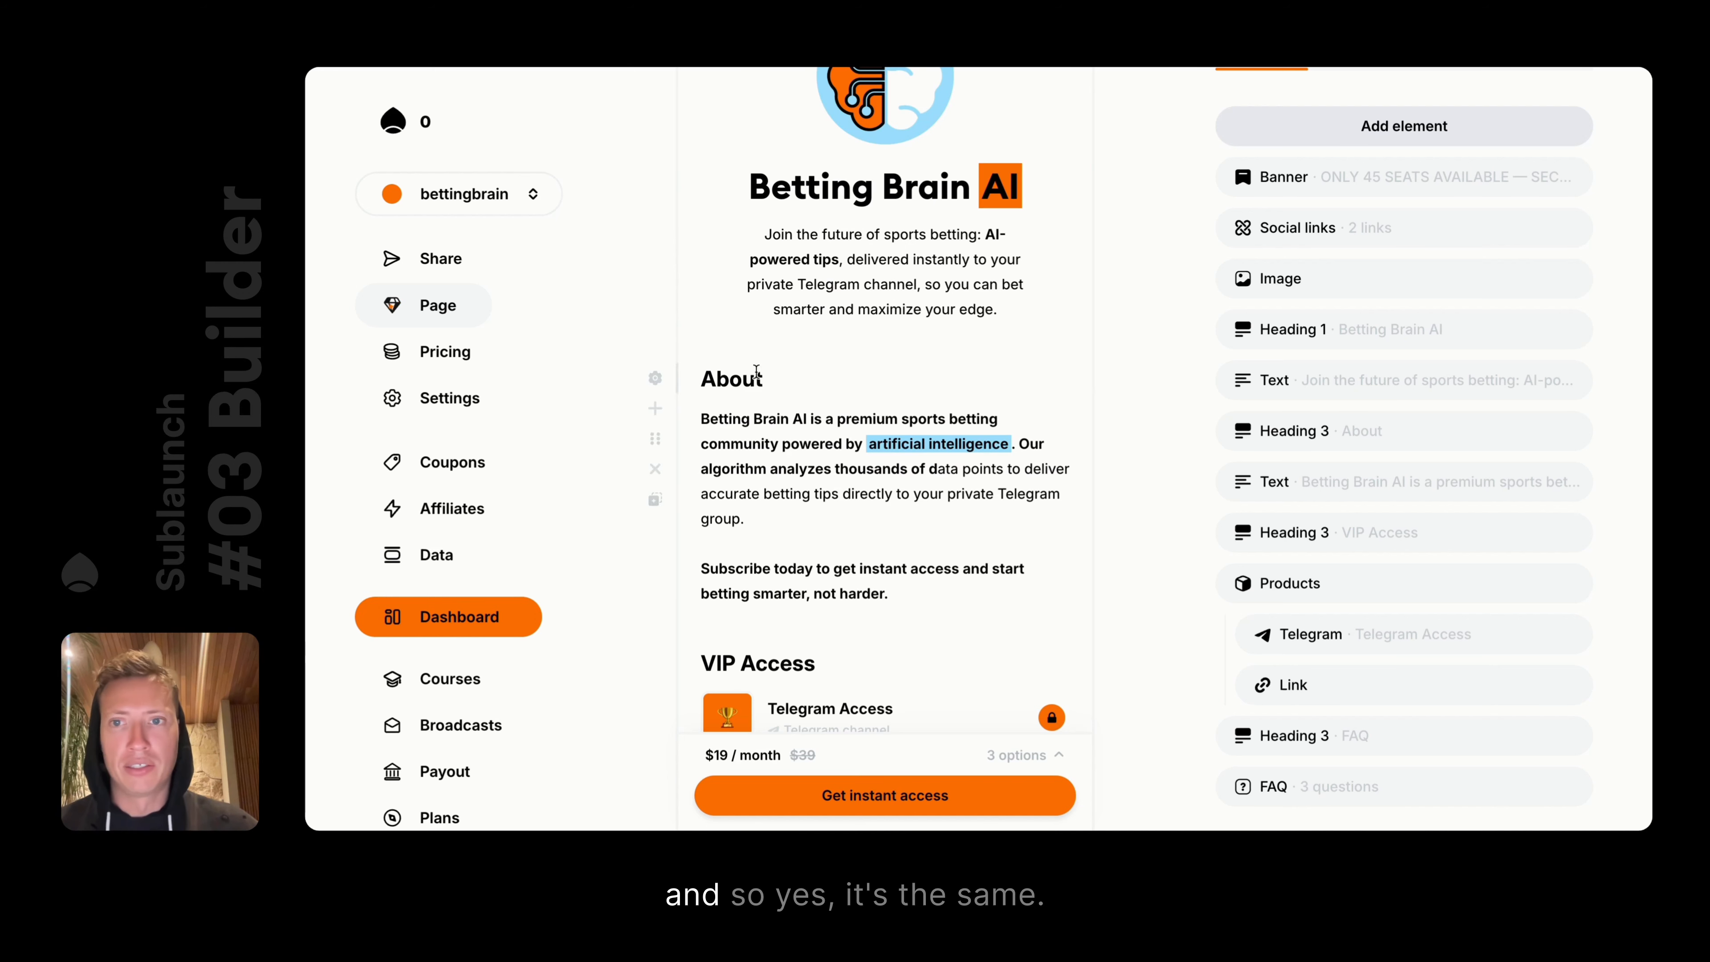
{"action": "scroll", "coordinate": [814, 377], "scroll_direction": "up", "scroll_amount": 2}
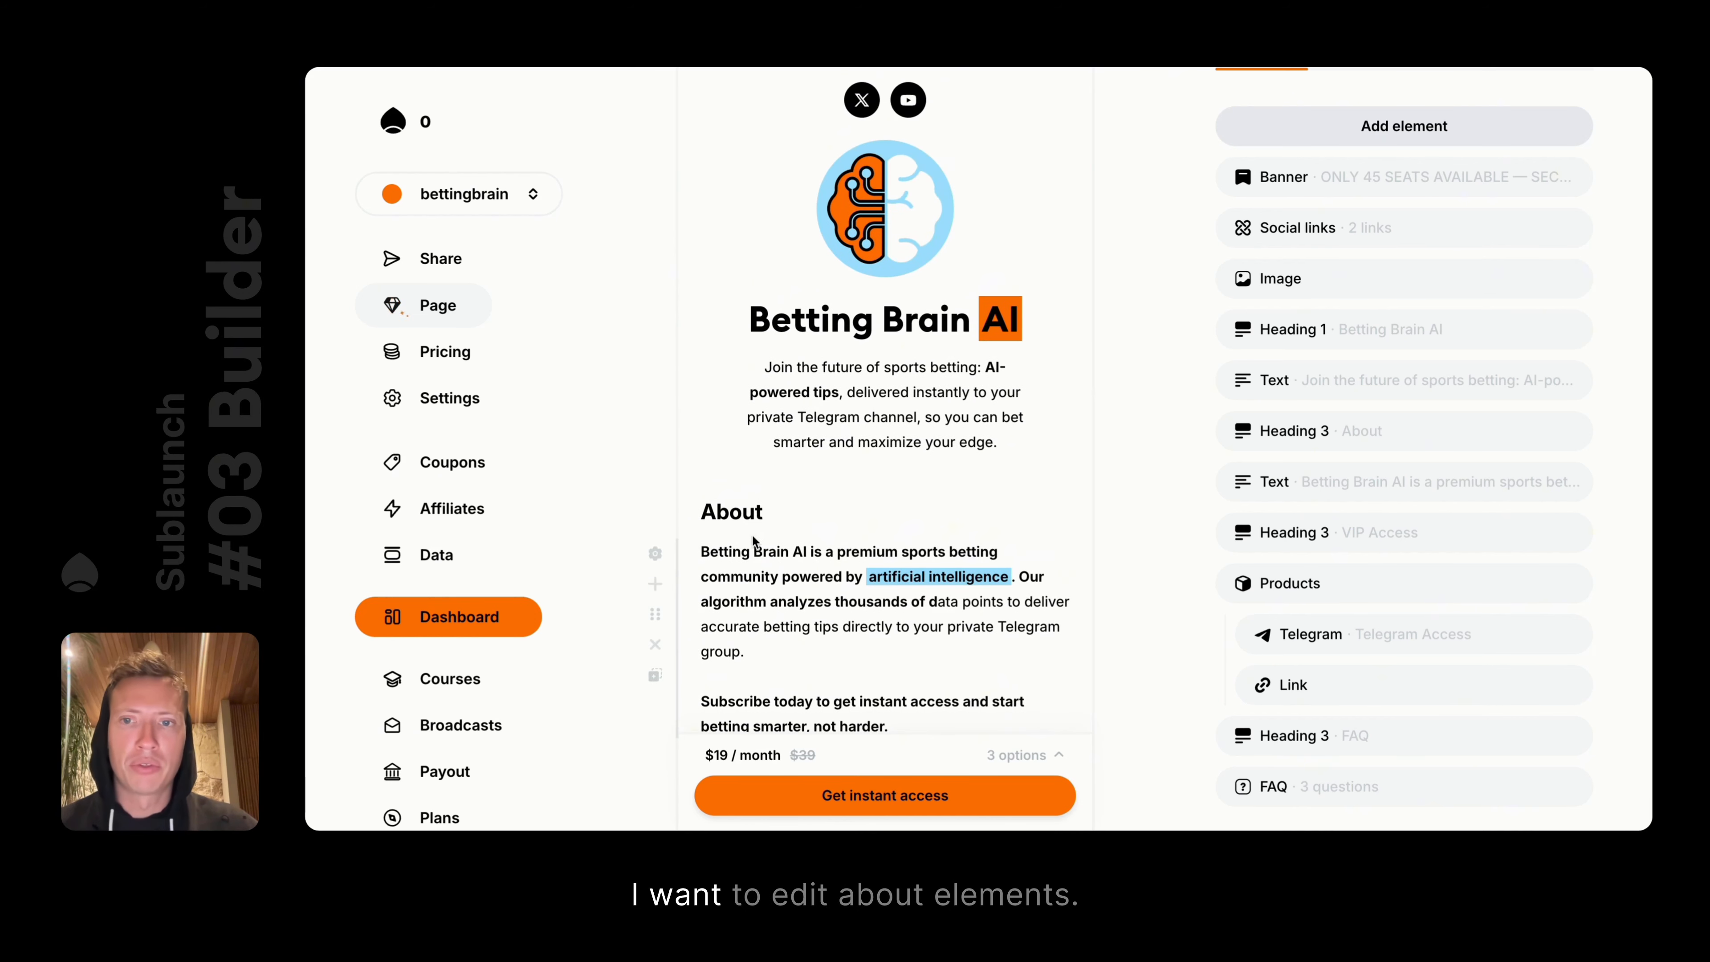
{"action": "double_click", "coordinate": [732, 513]}
{"action": "left_click", "coordinate": [787, 522]}
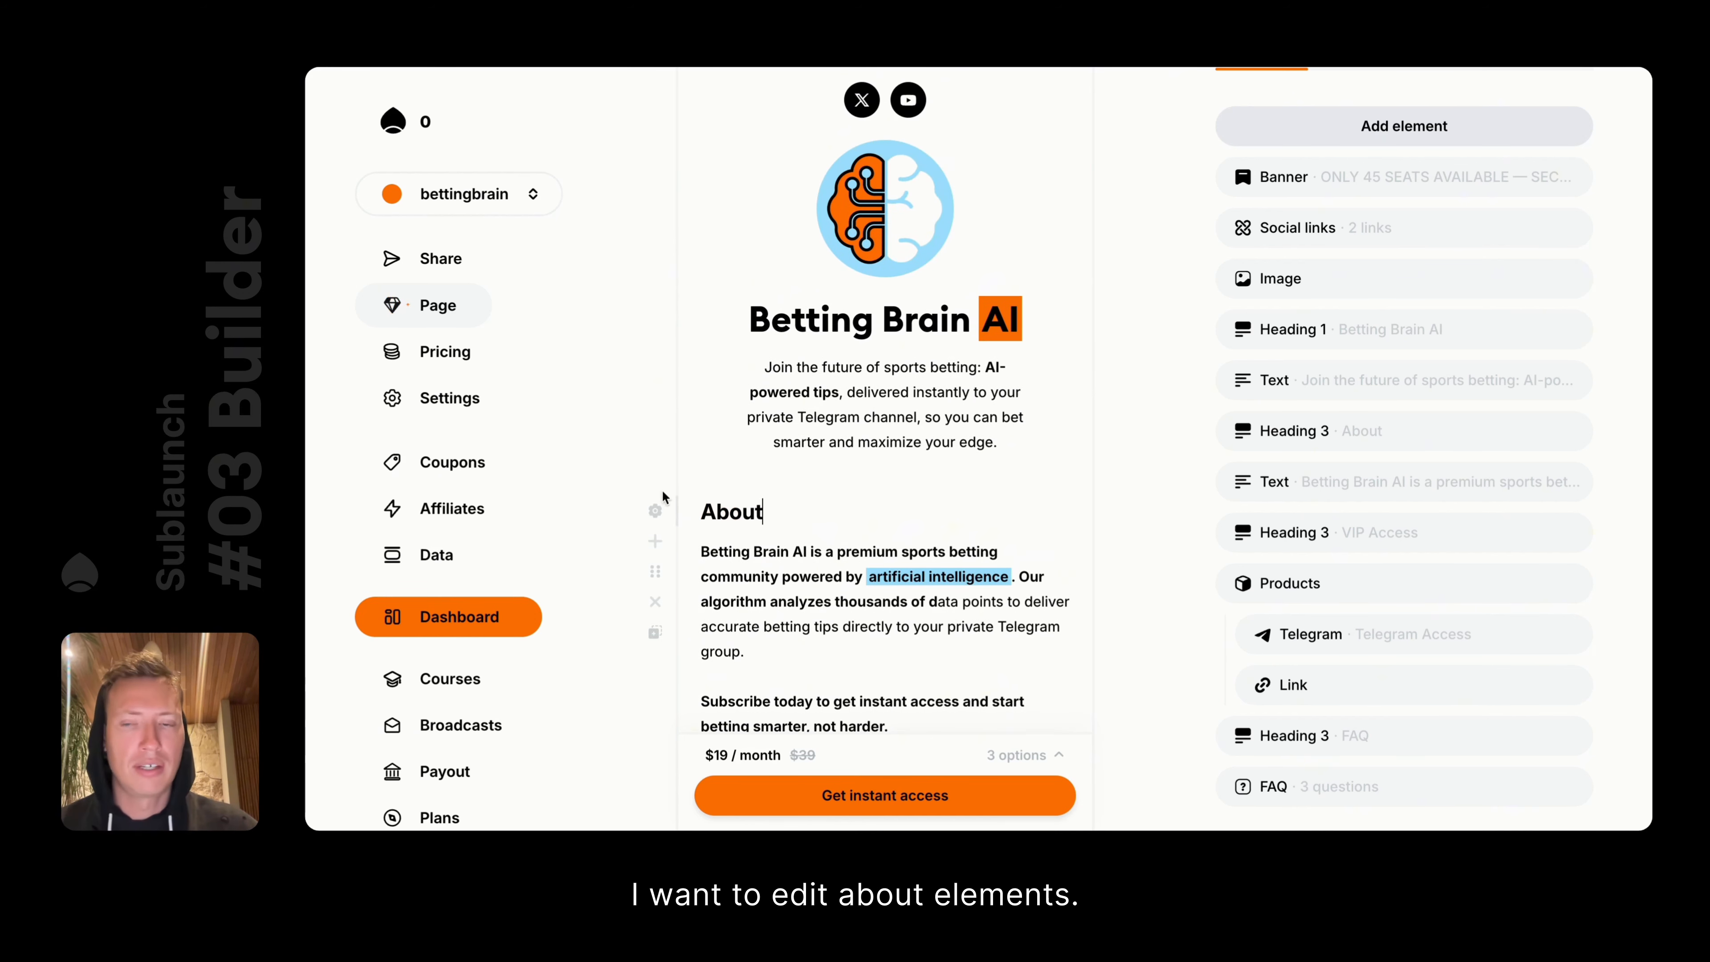
{"action": "type", "text": "ddnskds"}
{"action": "key", "text": "Return"}
{"action": "type", "text": "ds"}
{"action": "key", "text": "Return"}
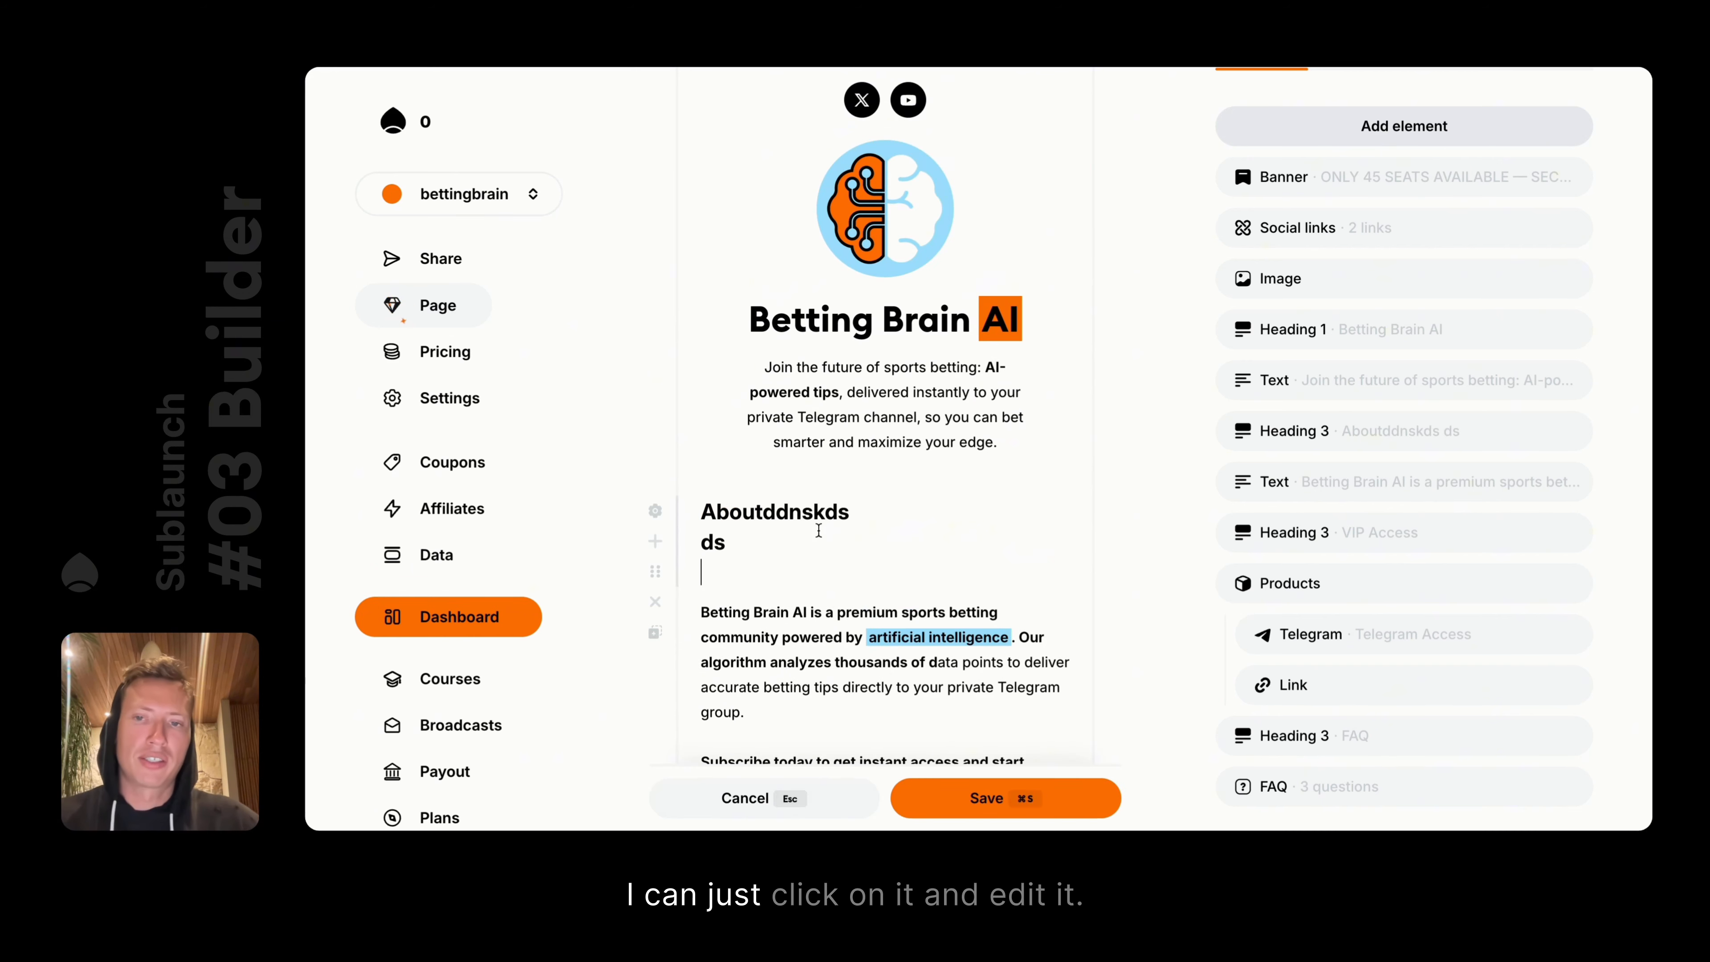
{"action": "left_click", "coordinate": [801, 783]}
{"action": "double_click", "coordinate": [787, 513]}
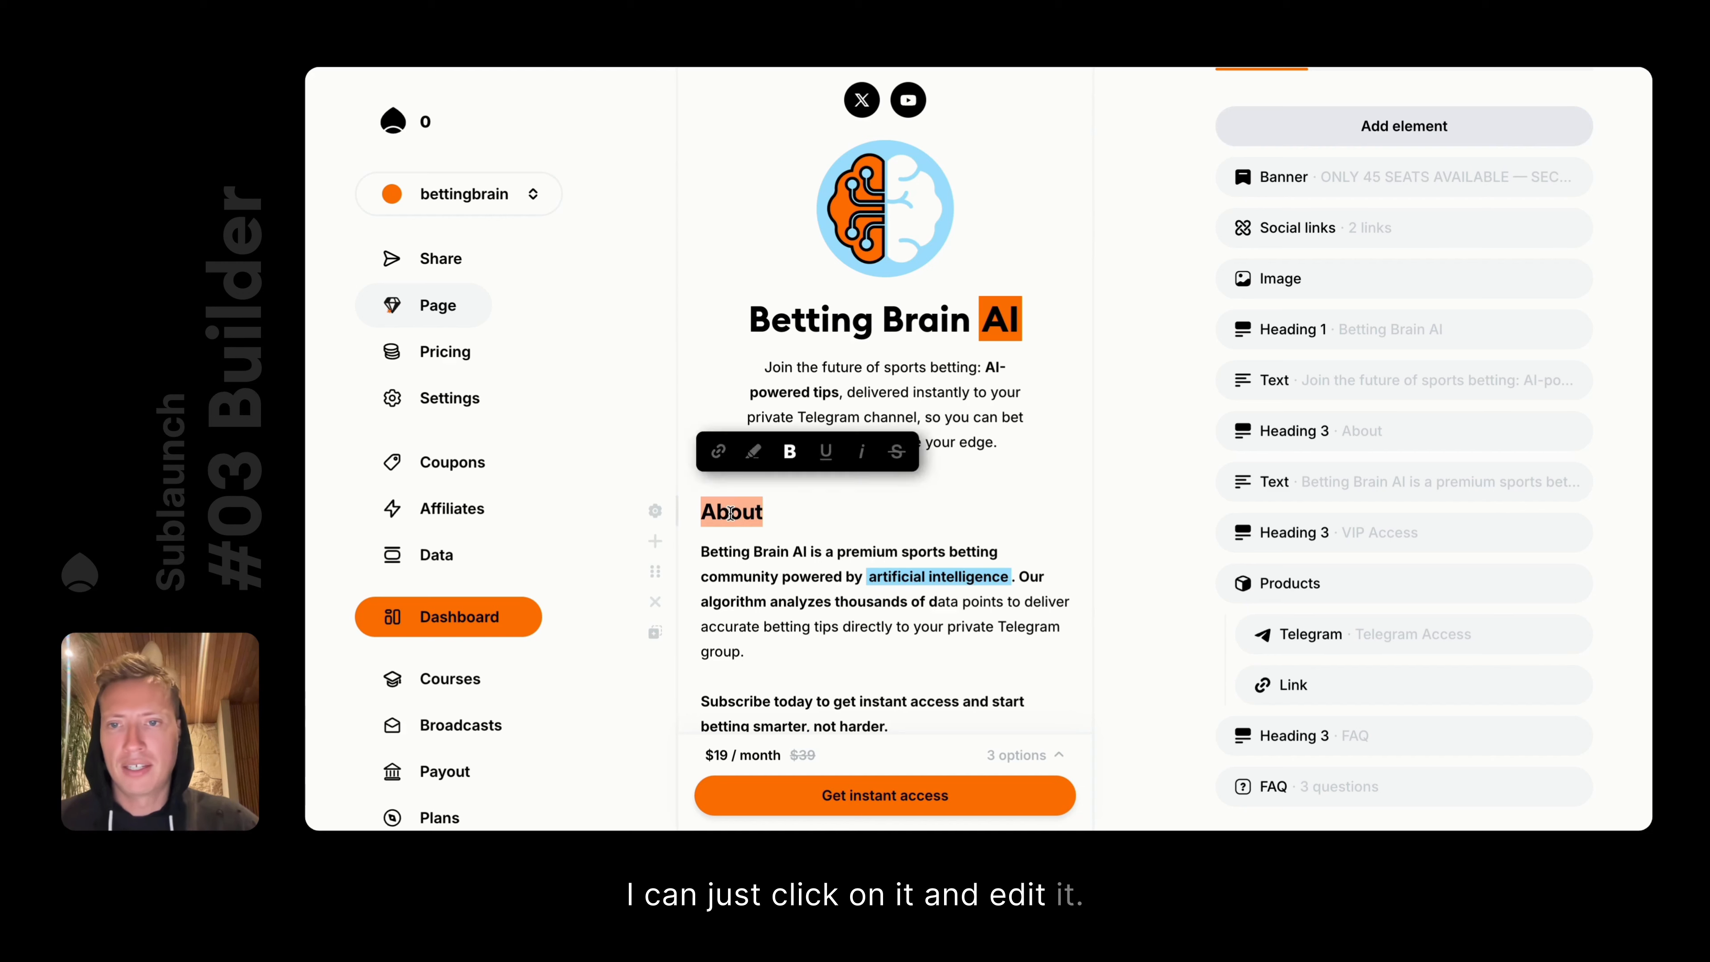
{"action": "left_click", "coordinate": [786, 513]}
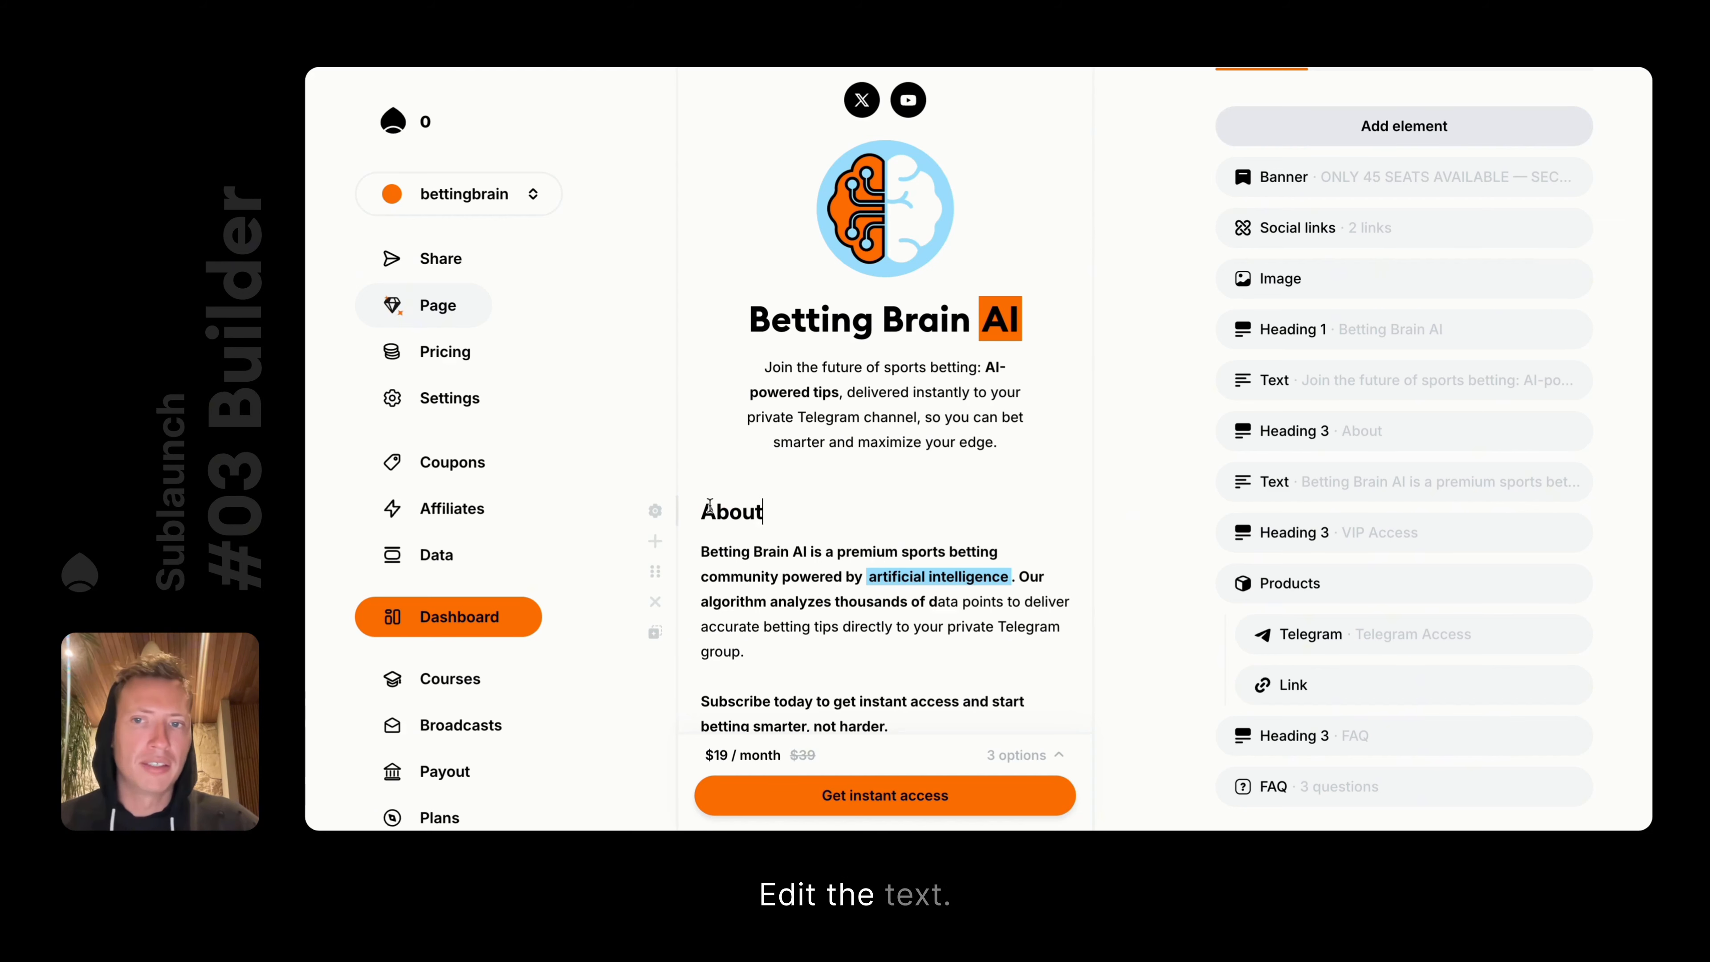
Switch the About heading between Heading 1, 2 and 3, ending on Heading 1
{"action": "left_click", "coordinate": [657, 511]}
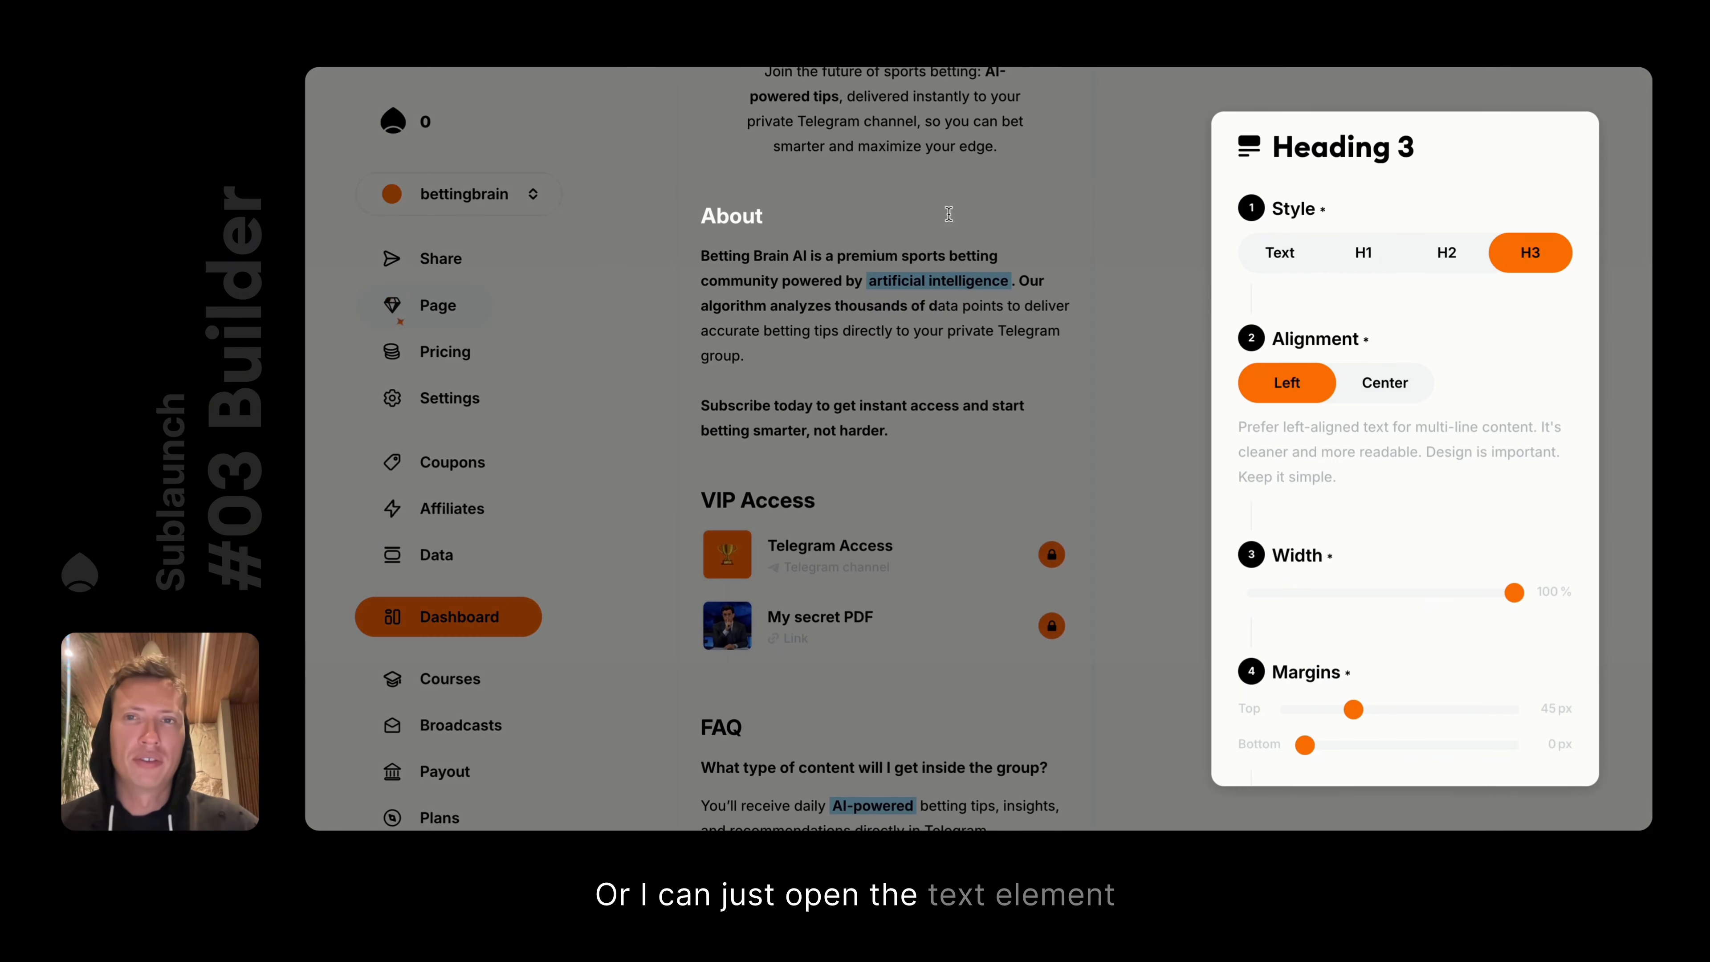
{"action": "left_click", "coordinate": [1448, 253]}
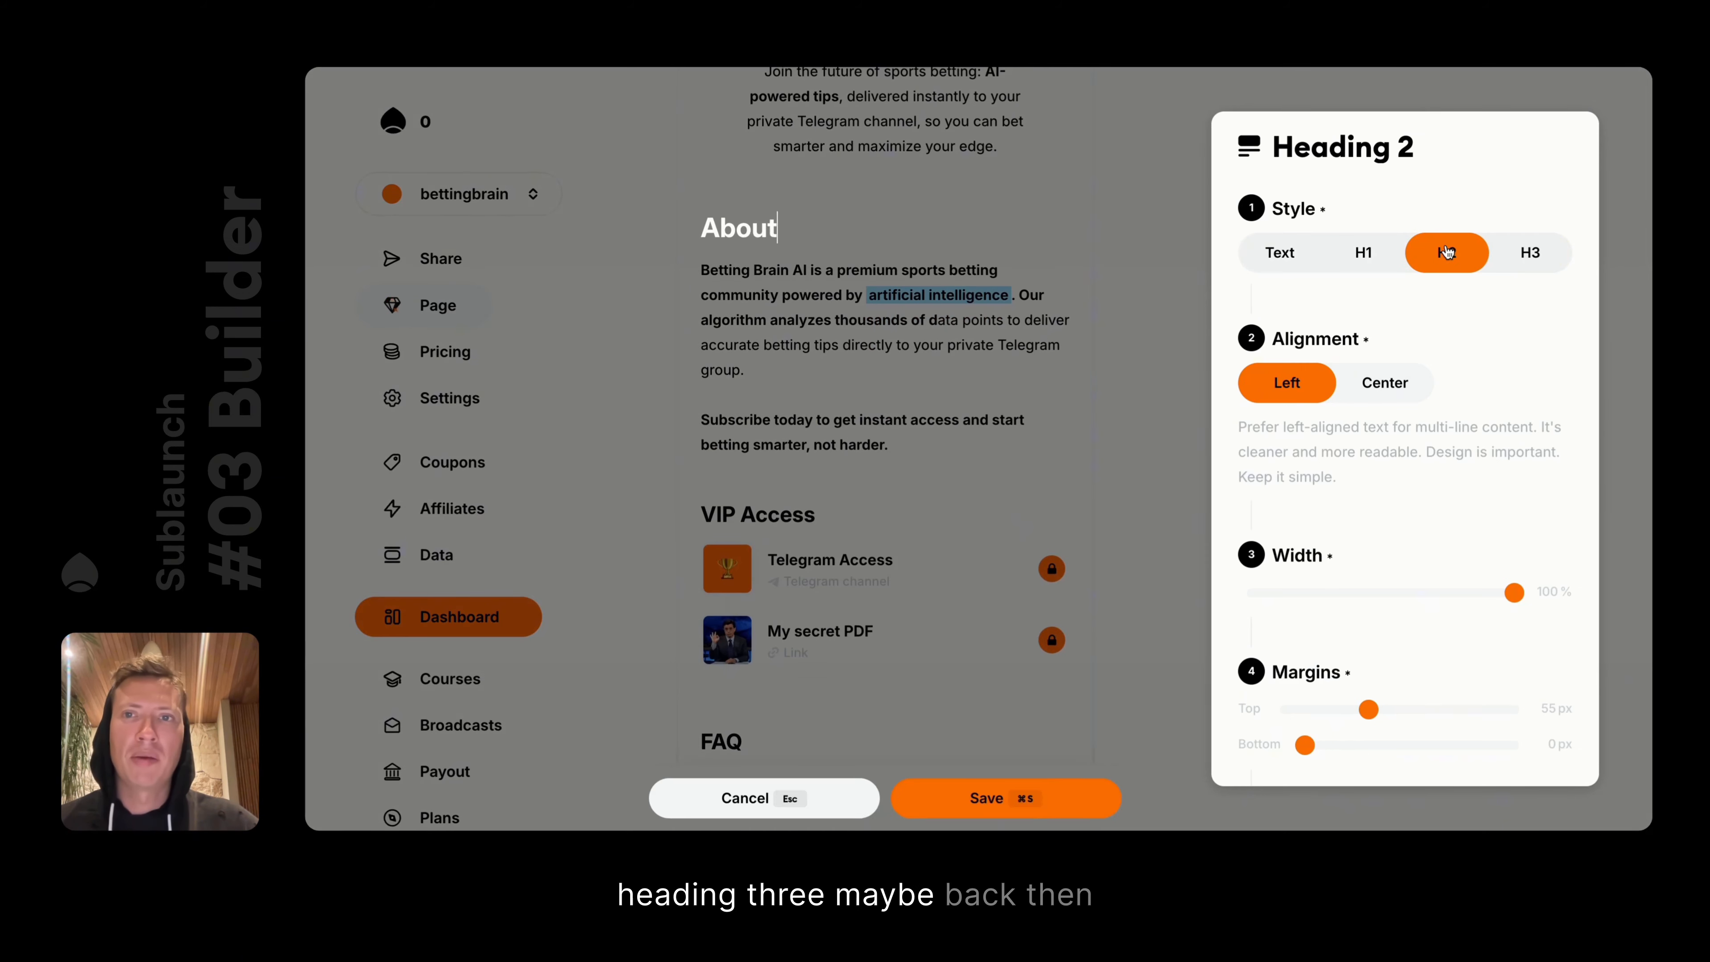
{"action": "left_click", "coordinate": [1364, 256]}
{"action": "left_click", "coordinate": [1447, 256]}
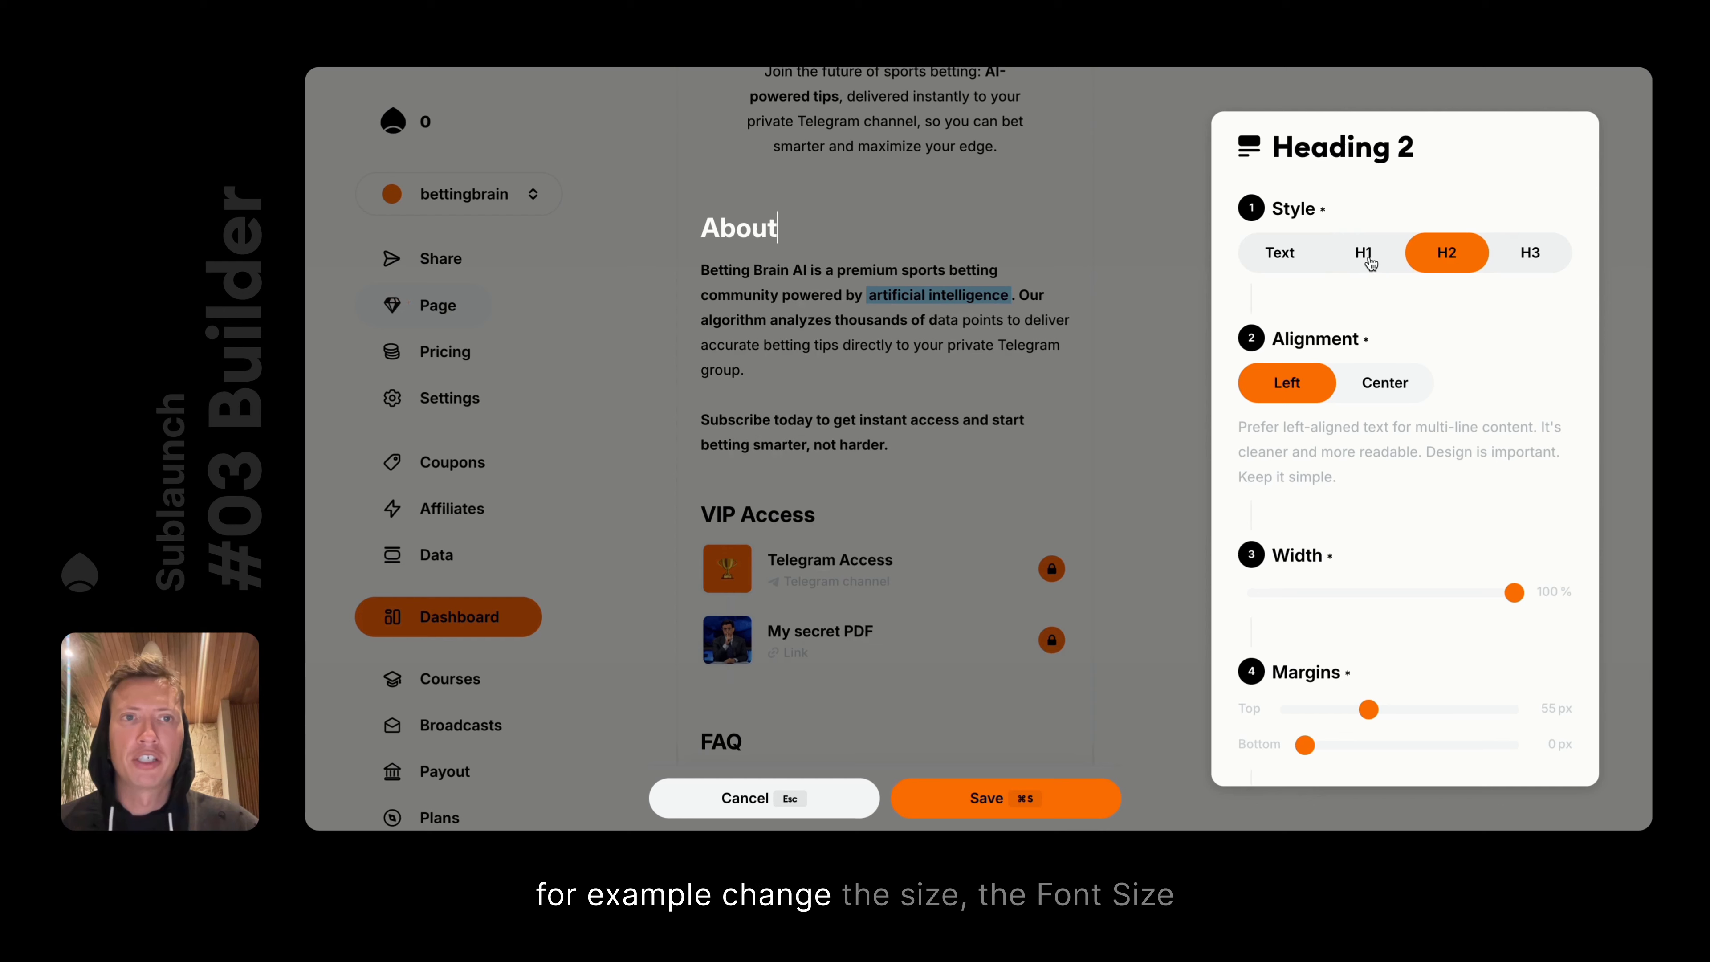
{"action": "left_click", "coordinate": [1366, 257]}
{"action": "left_click", "coordinate": [1434, 265]}
{"action": "left_click", "coordinate": [1373, 261]}
{"action": "left_click", "coordinate": [1442, 262]}
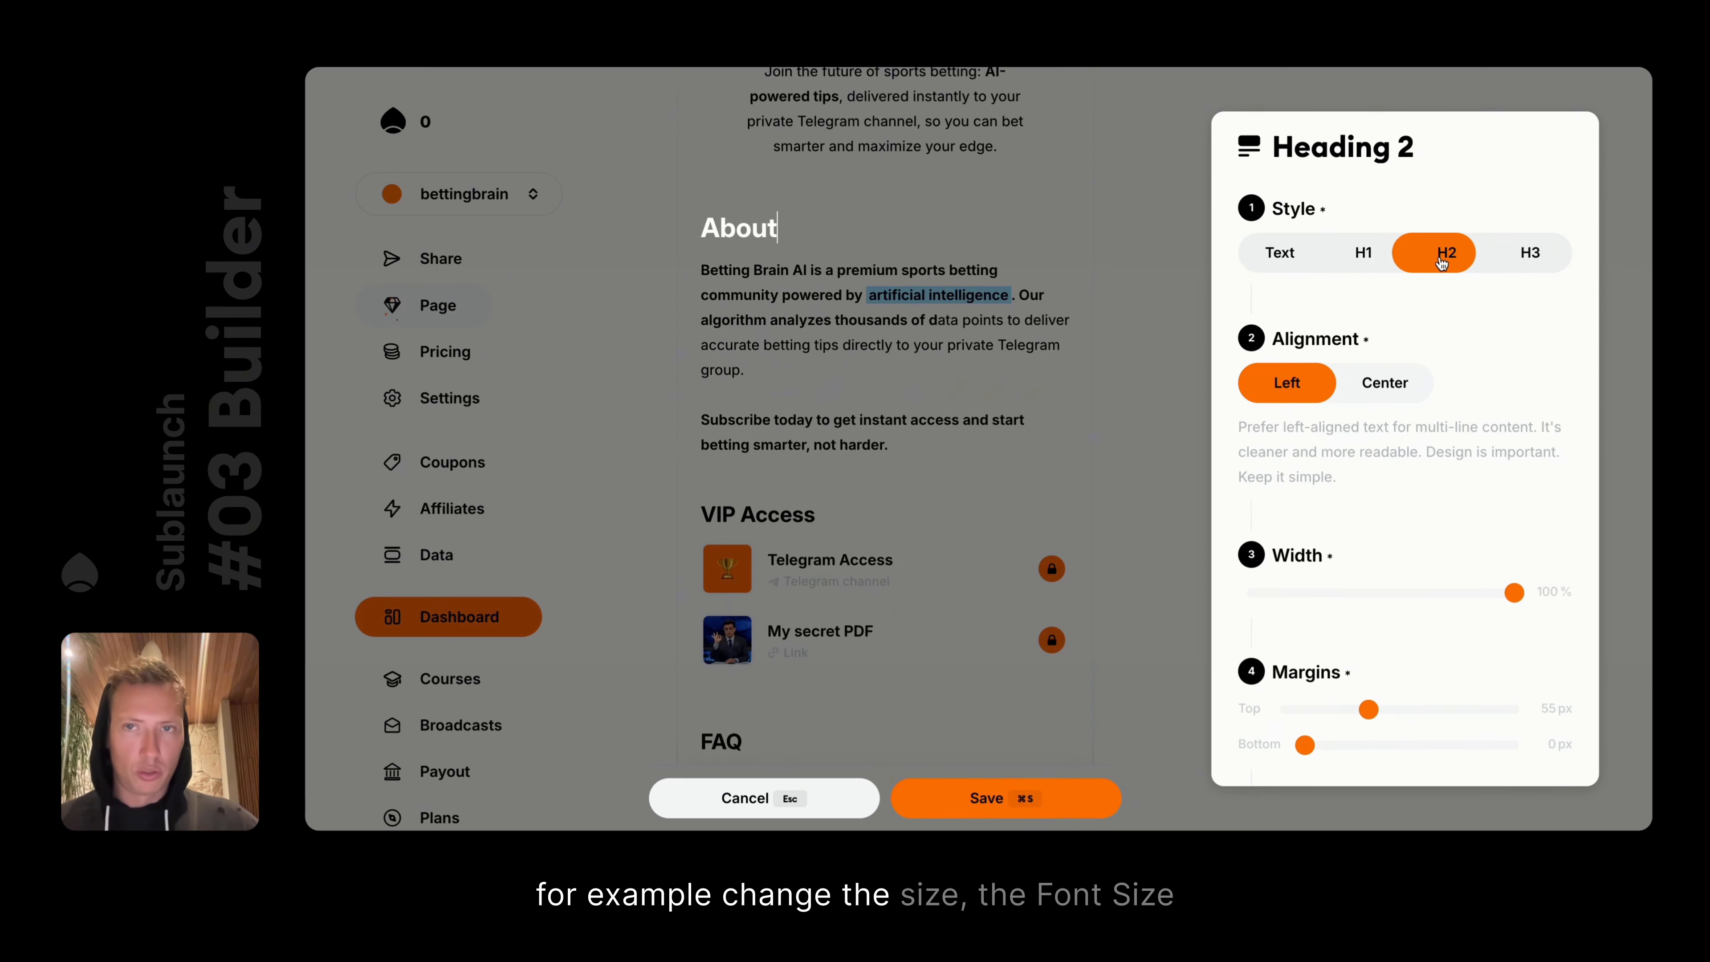
{"action": "left_click", "coordinate": [1355, 262]}
{"action": "left_click", "coordinate": [1441, 261]}
{"action": "left_click", "coordinate": [1361, 260]}
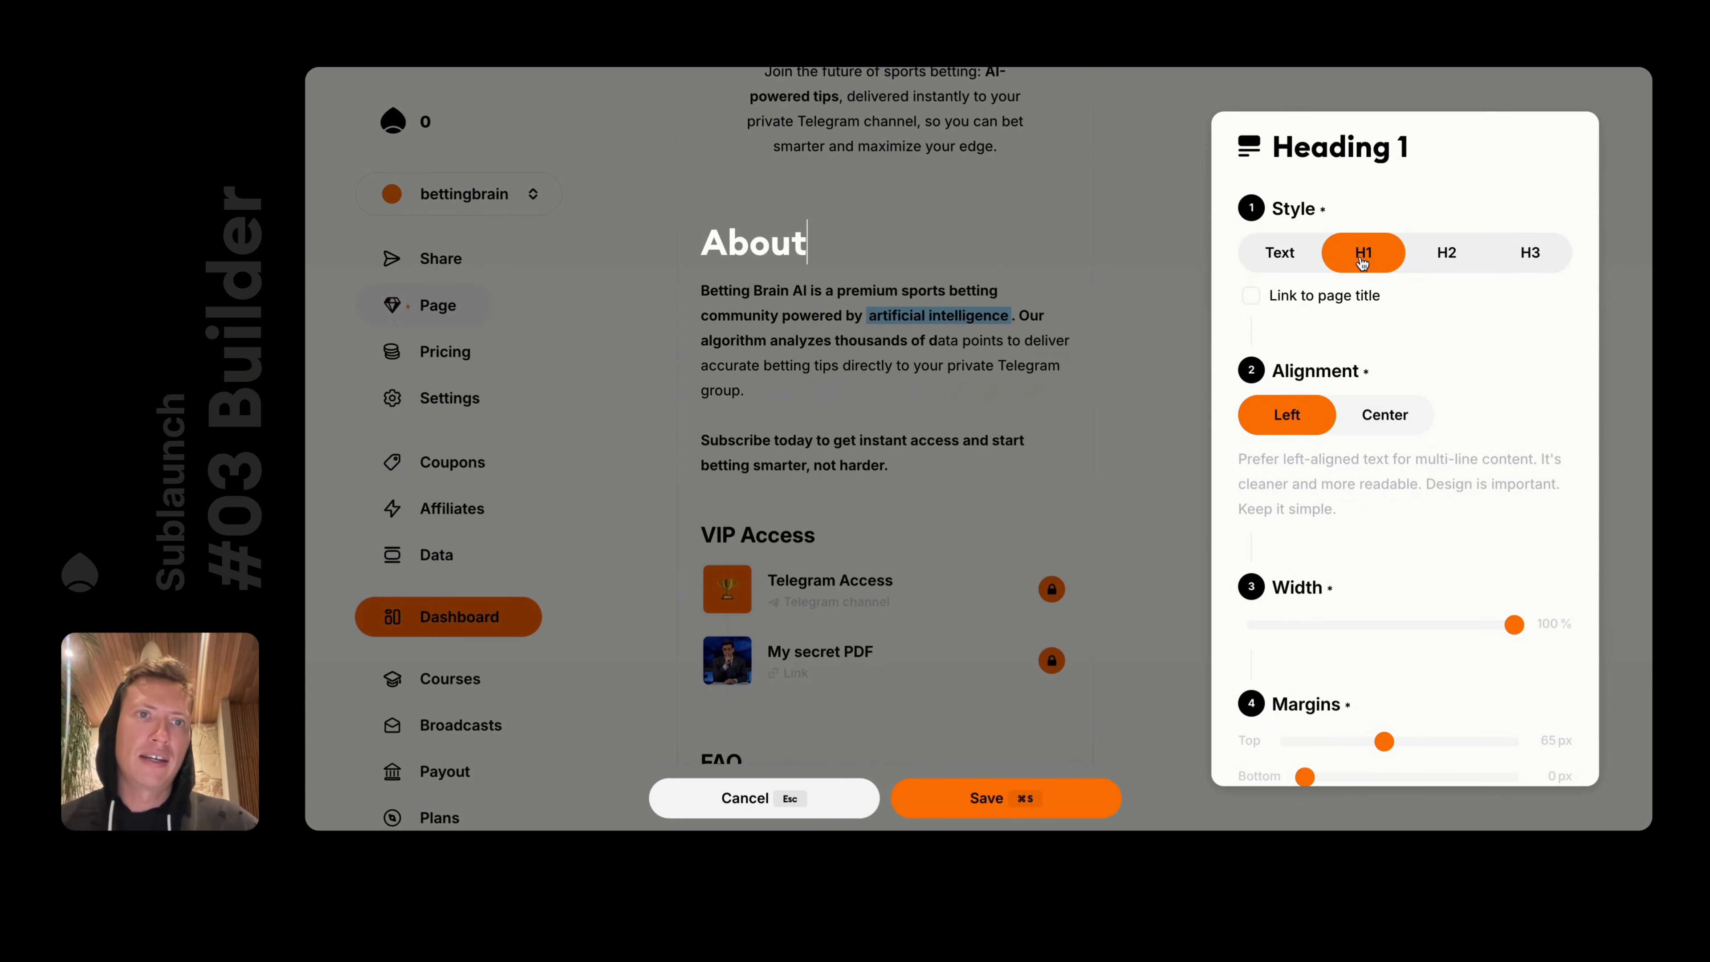
{"action": "left_click", "coordinate": [1446, 263]}
{"action": "left_click", "coordinate": [1528, 256]}
{"action": "left_click", "coordinate": [1363, 256]}
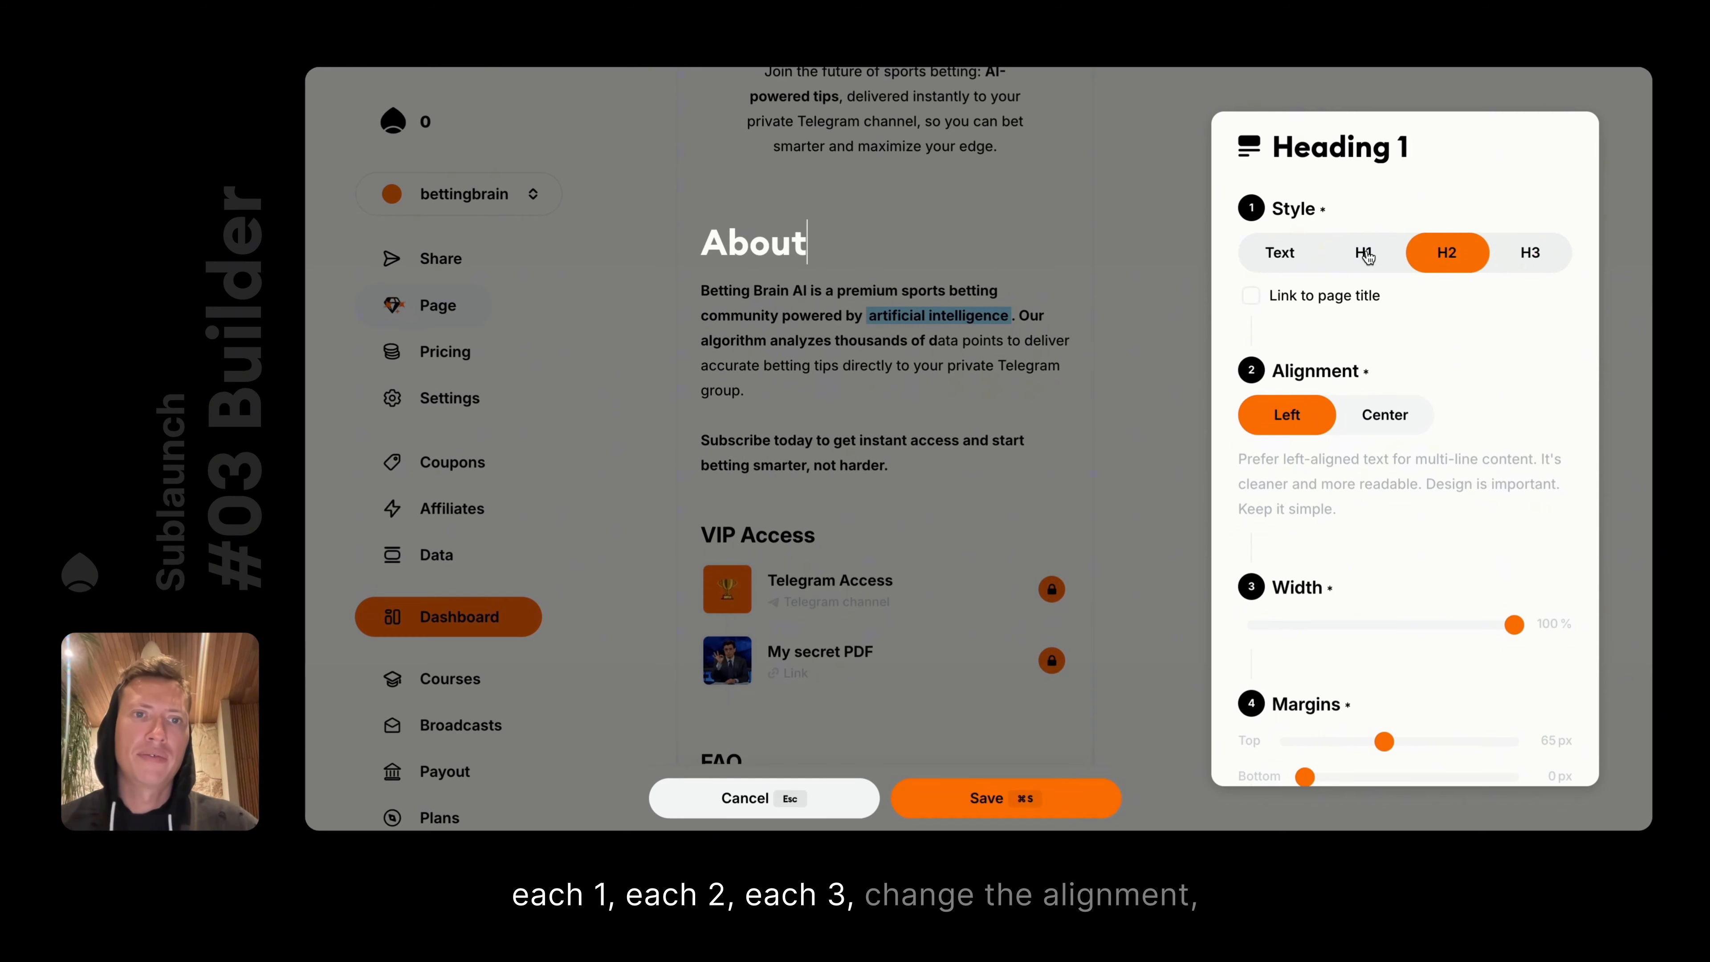
Toggle the About heading between center and left alignment, then discard the style changes
{"action": "left_click", "coordinate": [1385, 412]}
{"action": "left_click", "coordinate": [1286, 414]}
{"action": "scroll", "coordinate": [1481, 539], "scroll_direction": "down", "scroll_amount": 3}
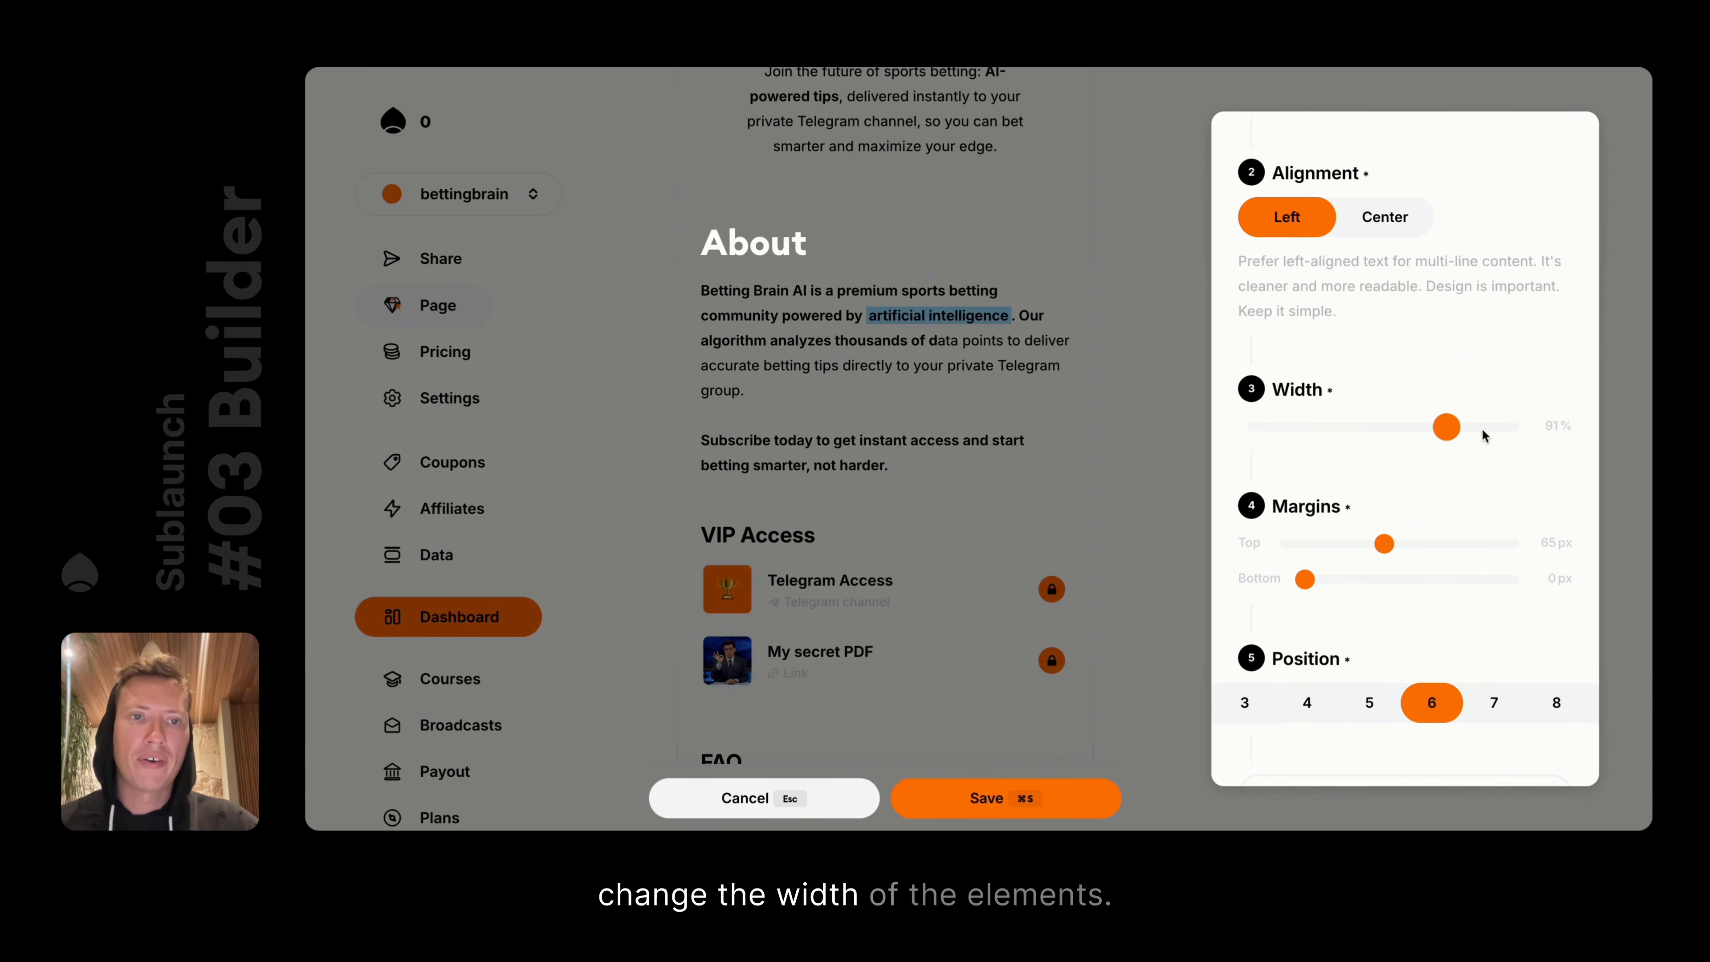
{"action": "key", "text": "Escape"}
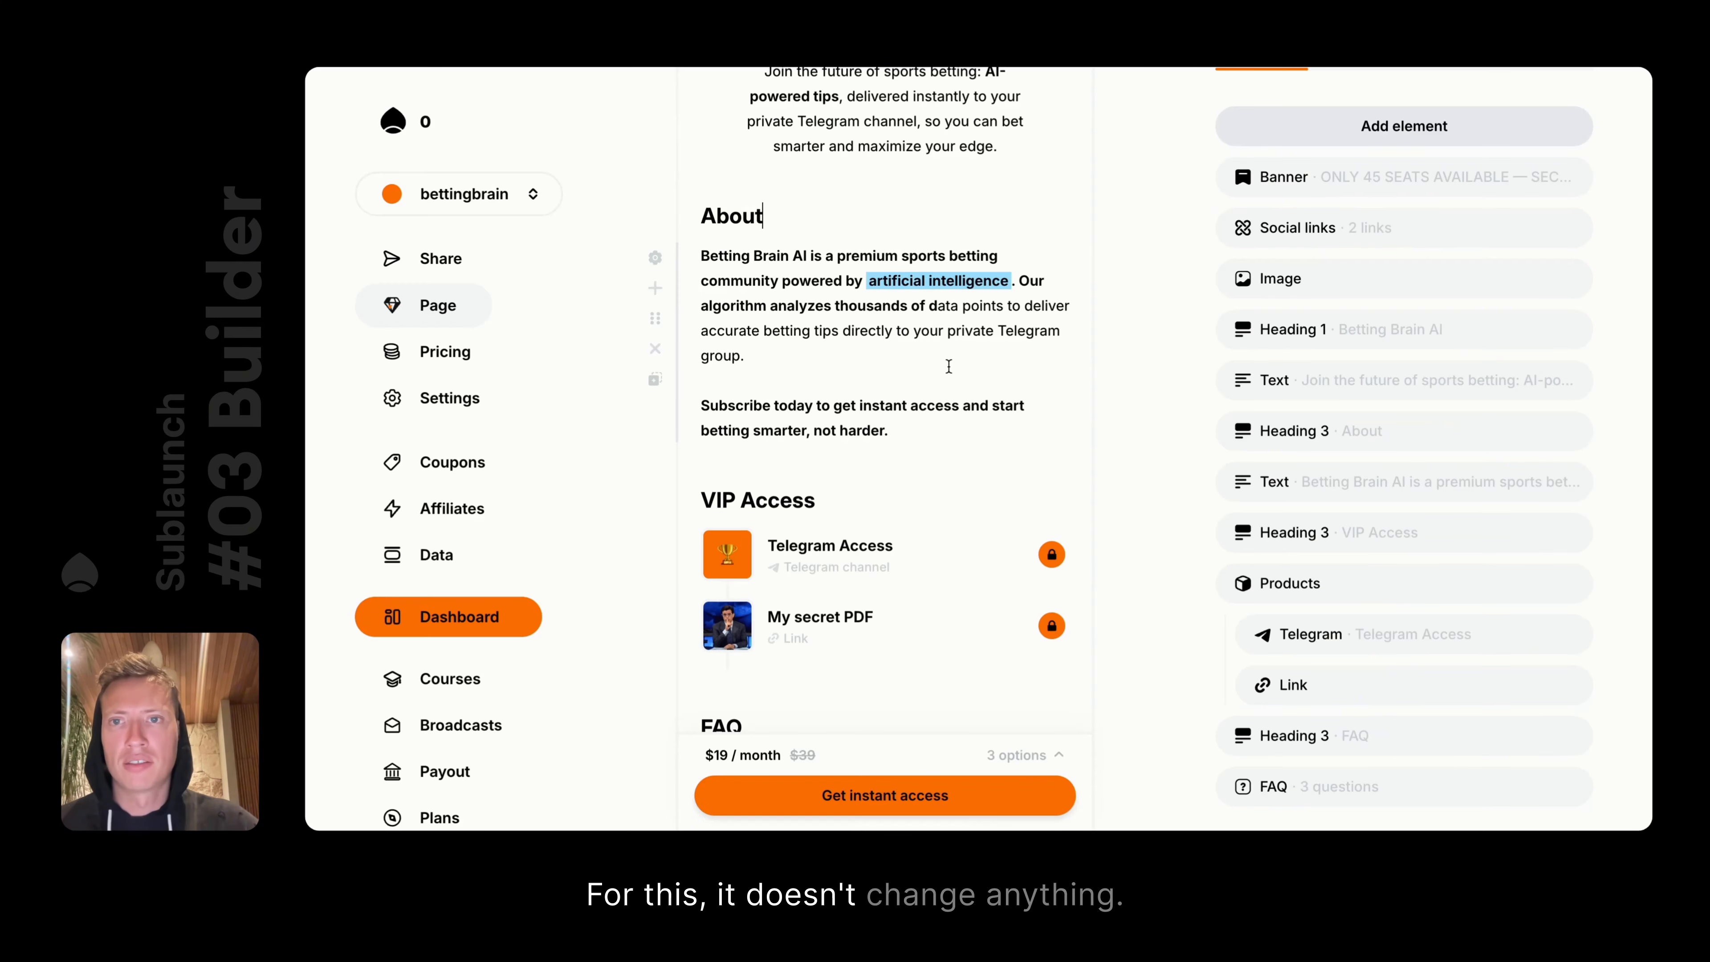
Try a 65% width and new top/bottom spacing on the About paragraph, discarding both
{"action": "left_click", "coordinate": [658, 260]}
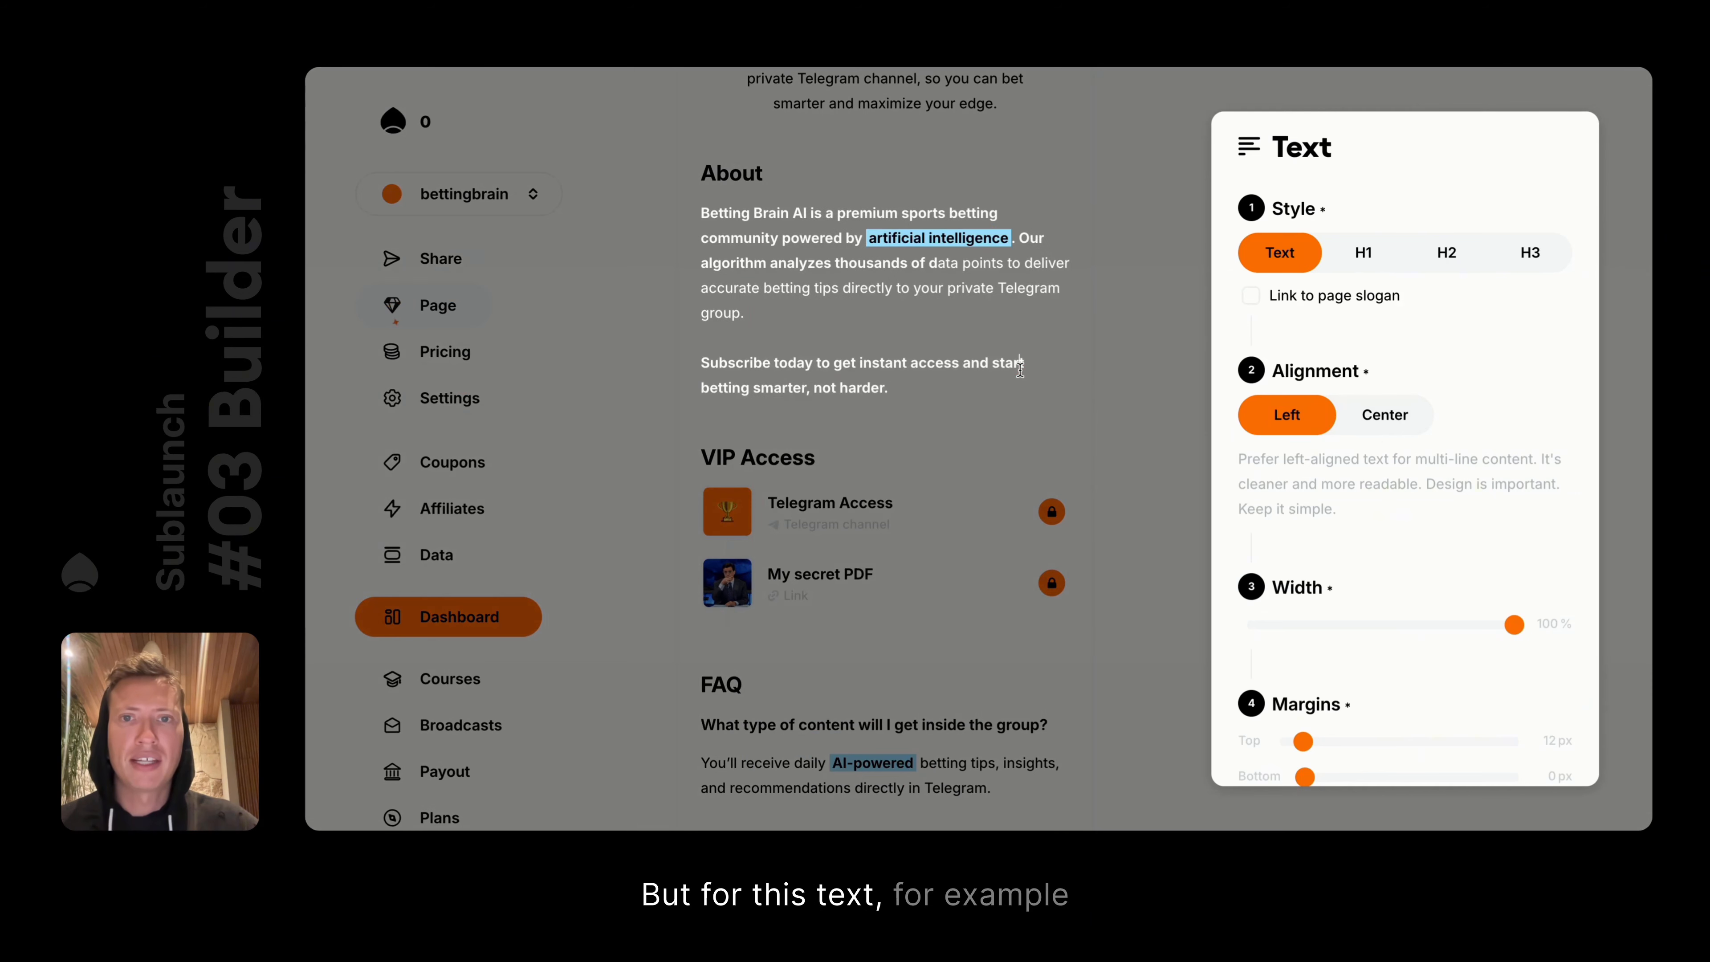
{"action": "scroll", "coordinate": [1477, 569], "scroll_direction": "down", "scroll_amount": 2}
{"action": "left_click_drag", "start_coordinate": [1513, 501], "coordinate": [1497, 461]}
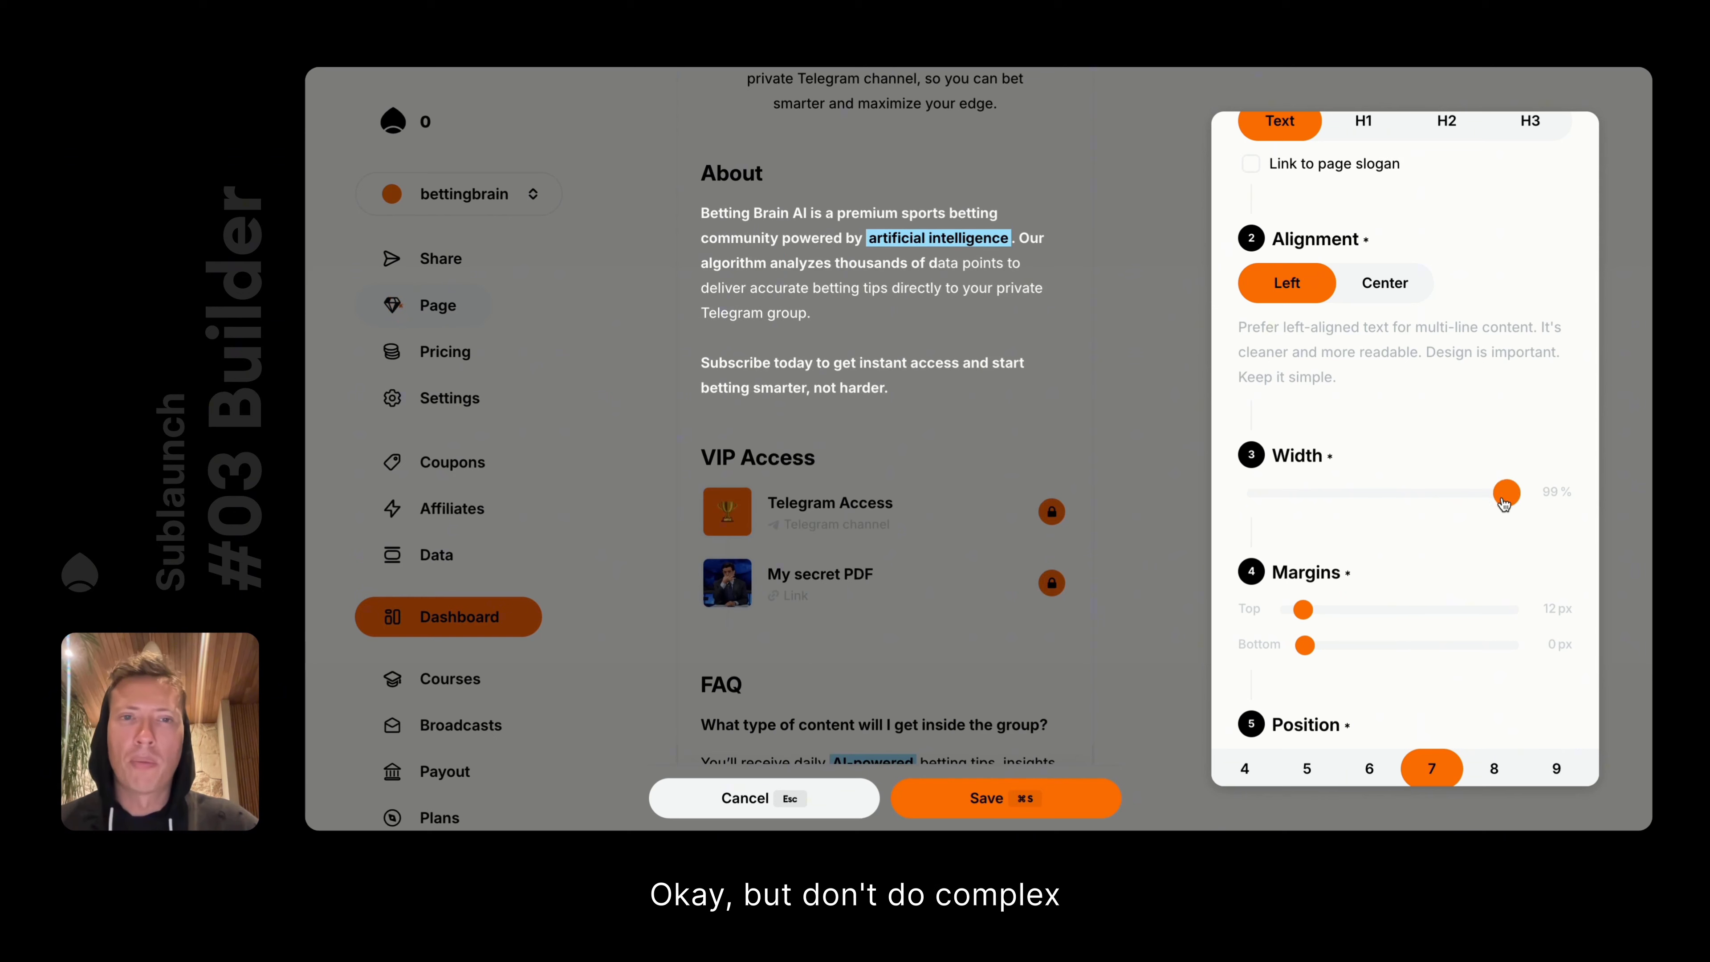
{"action": "left_click", "coordinate": [805, 793]}
{"action": "scroll", "coordinate": [1388, 596], "scroll_direction": "down", "scroll_amount": 2}
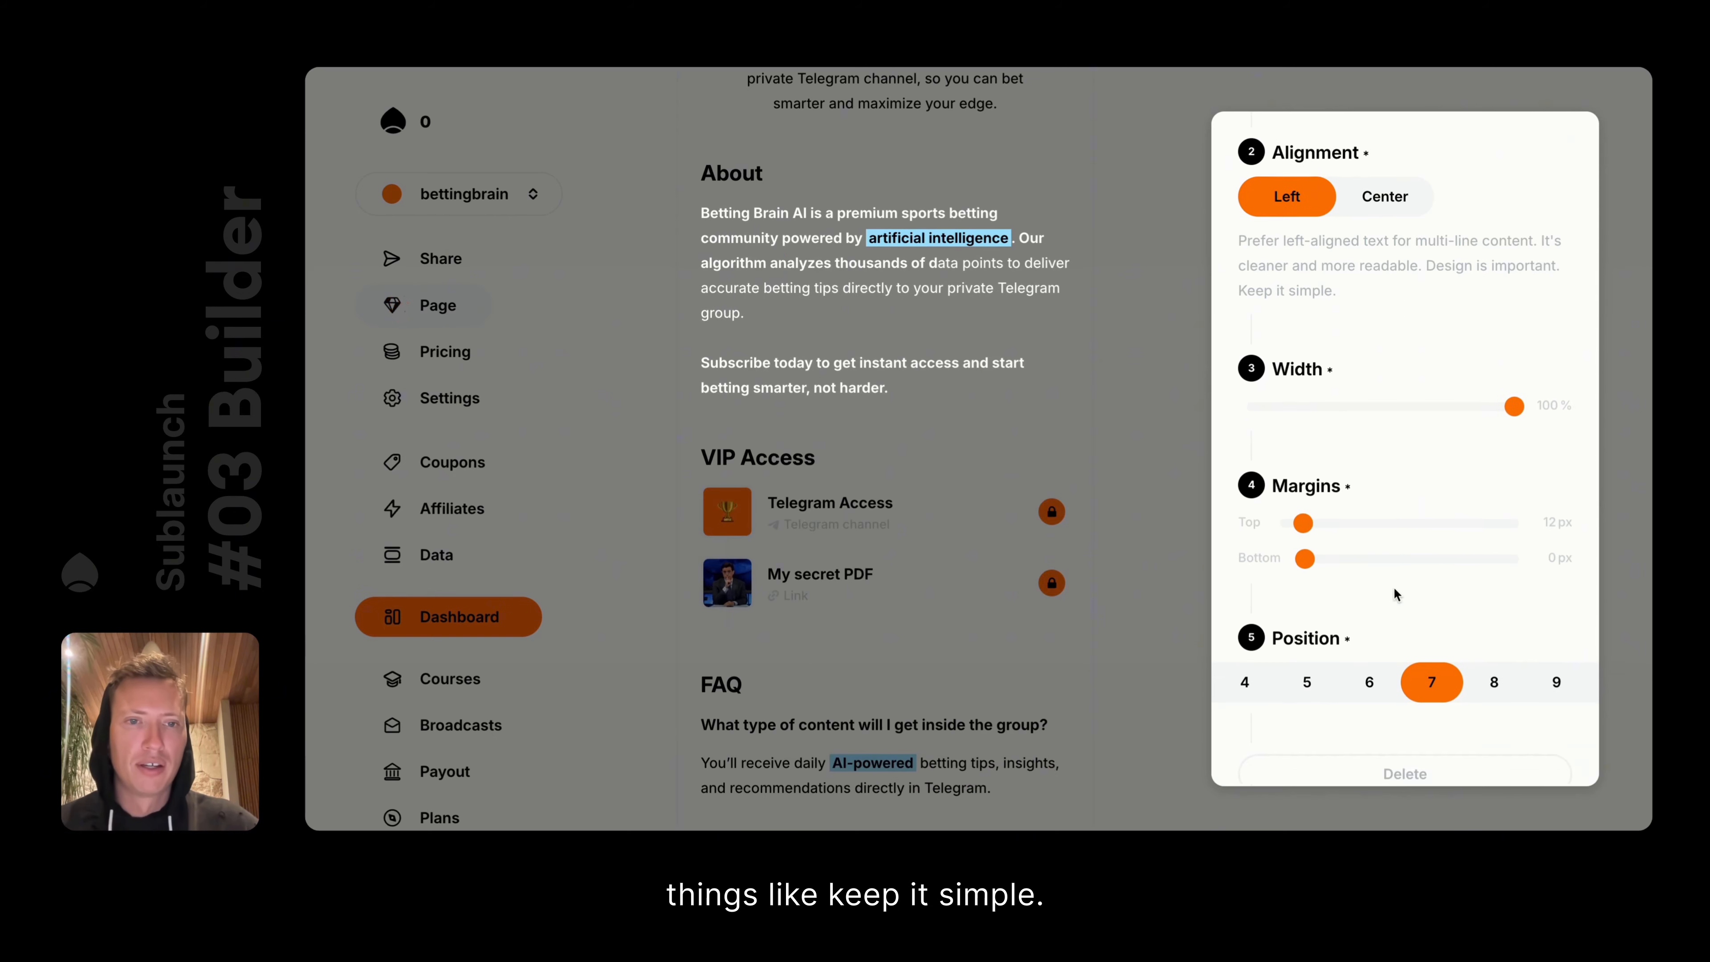
{"action": "mouse_move", "coordinate": [1304, 513]}
{"action": "left_mouse_down"}
{"action": "mouse_move", "coordinate": [1390, 508]}
{"action": "mouse_move", "coordinate": [1324, 530]}
{"action": "mouse_move", "coordinate": [1447, 547]}
{"action": "mouse_move", "coordinate": [1384, 539]}
{"action": "mouse_move", "coordinate": [1447, 512]}
{"action": "mouse_move", "coordinate": [1255, 504]}
{"action": "mouse_move", "coordinate": [1343, 508]}
{"action": "mouse_move", "coordinate": [1287, 514]}
{"action": "left_mouse_up"}
{"action": "left_click_drag", "start_coordinate": [1381, 549], "coordinate": [1327, 553]}
{"action": "key", "text": "Escape"}
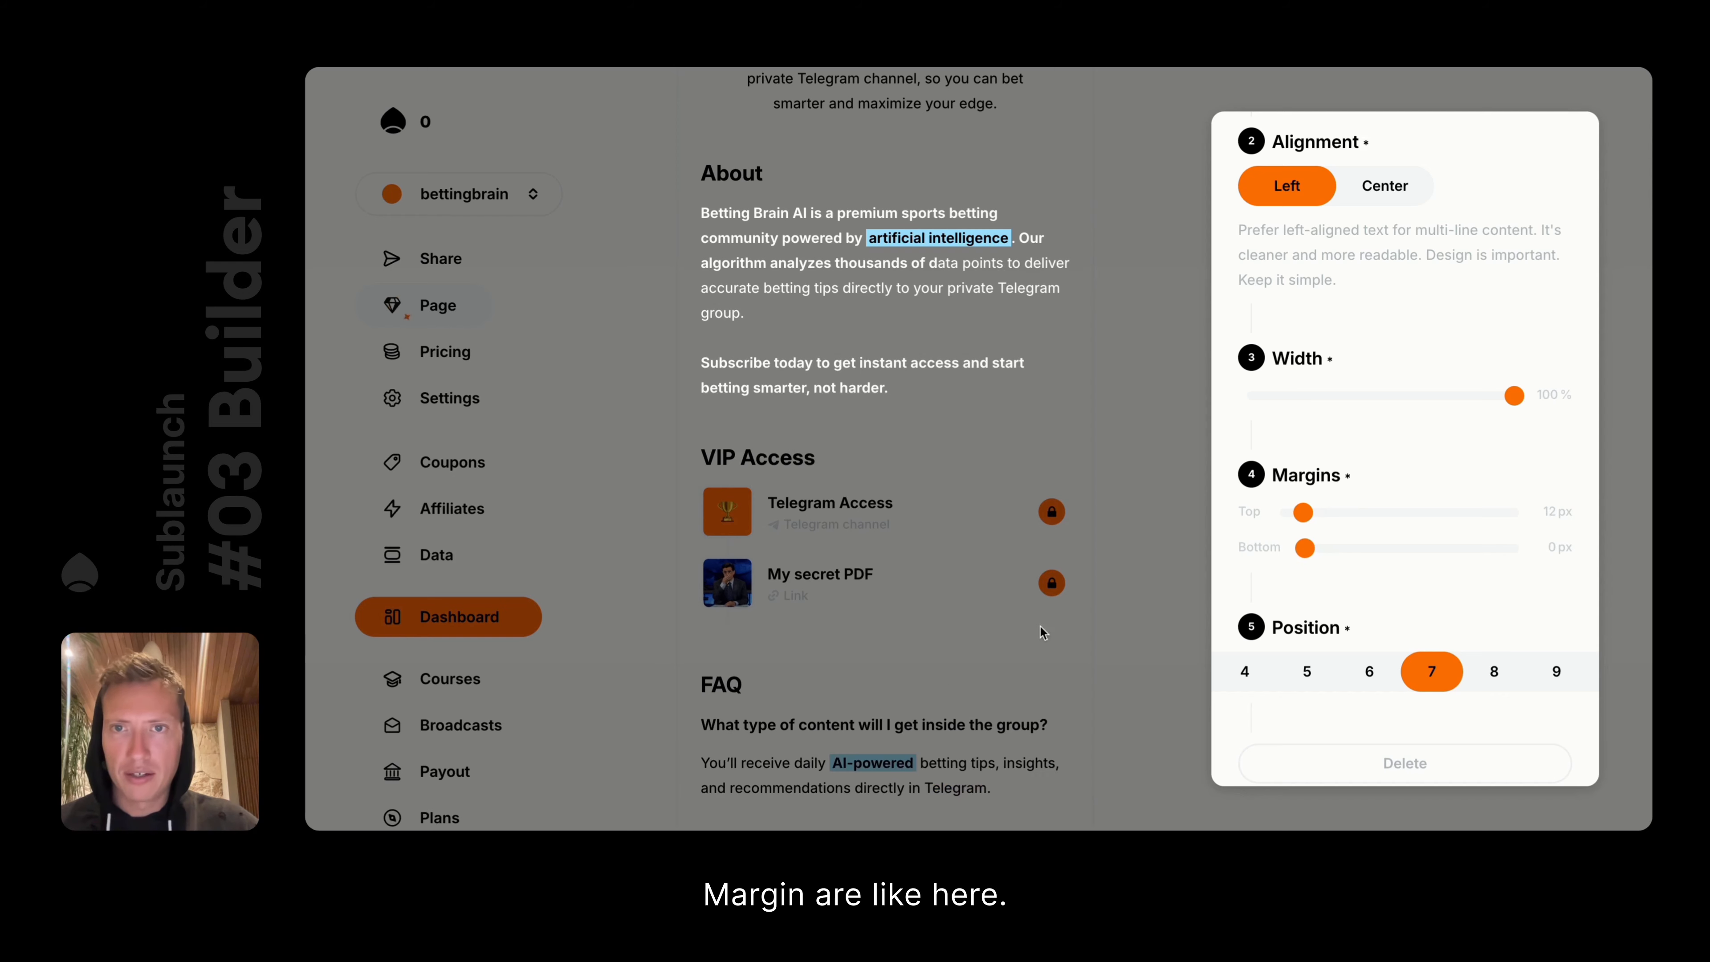
Open the About Heading 3 row, close its panel, and reveal its Top/Bottom margin sliders
{"action": "scroll", "coordinate": [1378, 114], "scroll_direction": "up", "scroll_amount": 2}
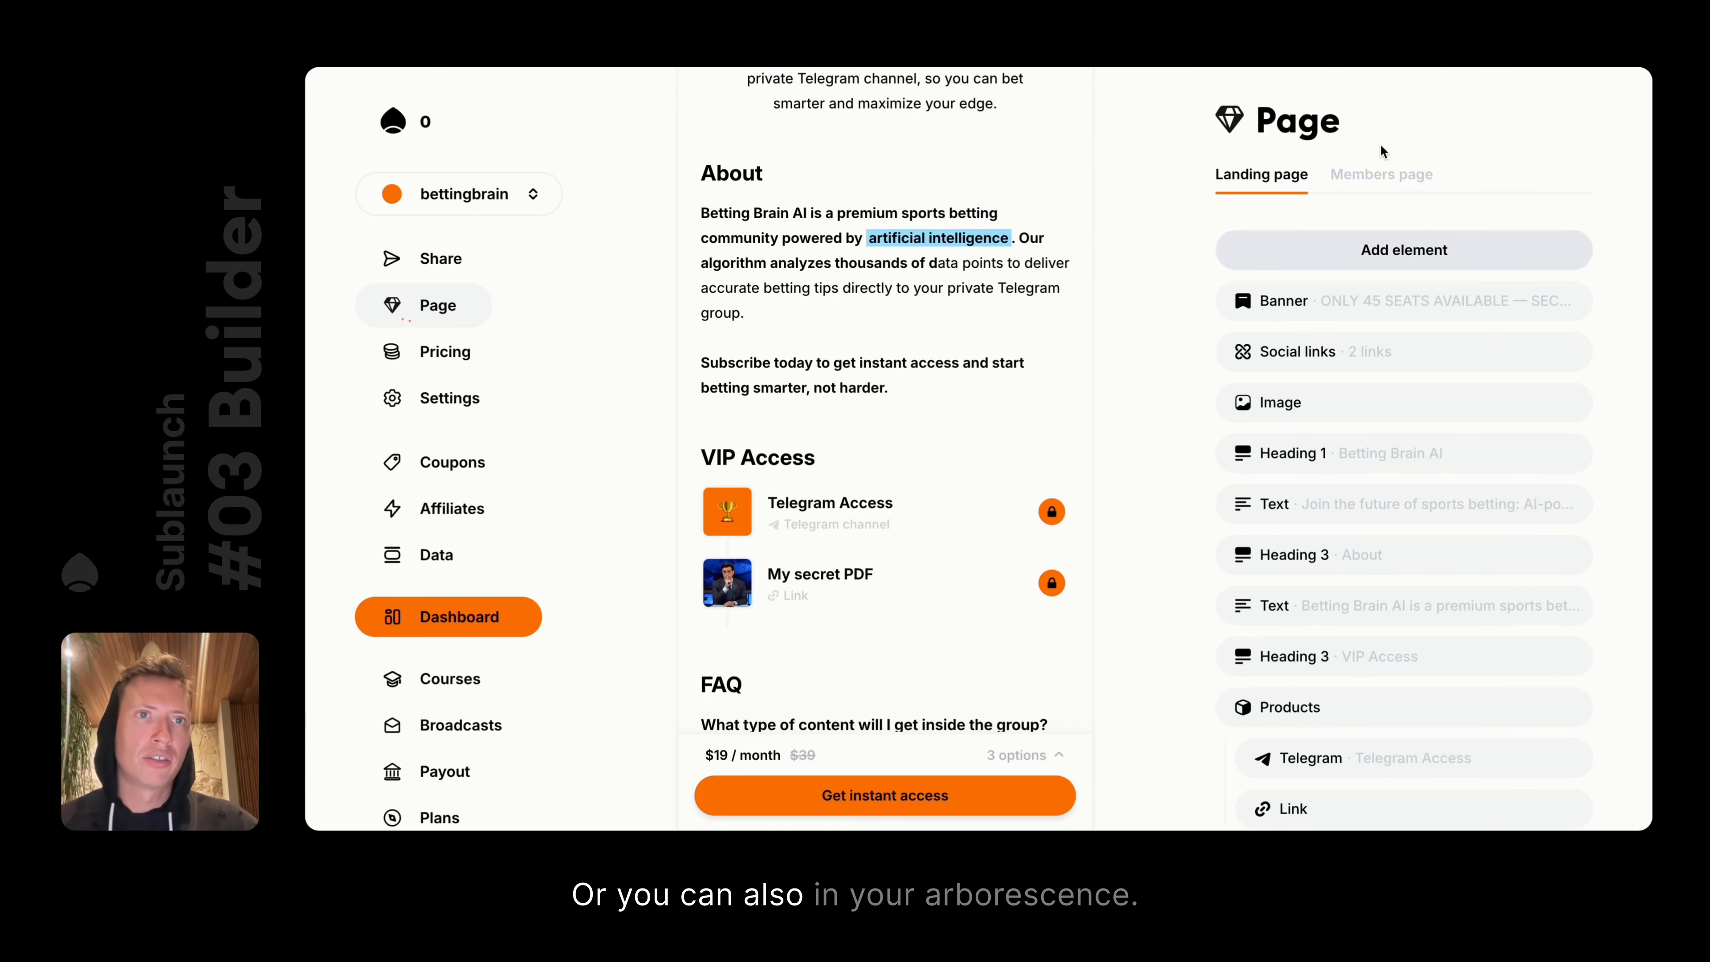
{"action": "scroll", "coordinate": [885, 160], "scroll_direction": "up", "scroll_amount": 2}
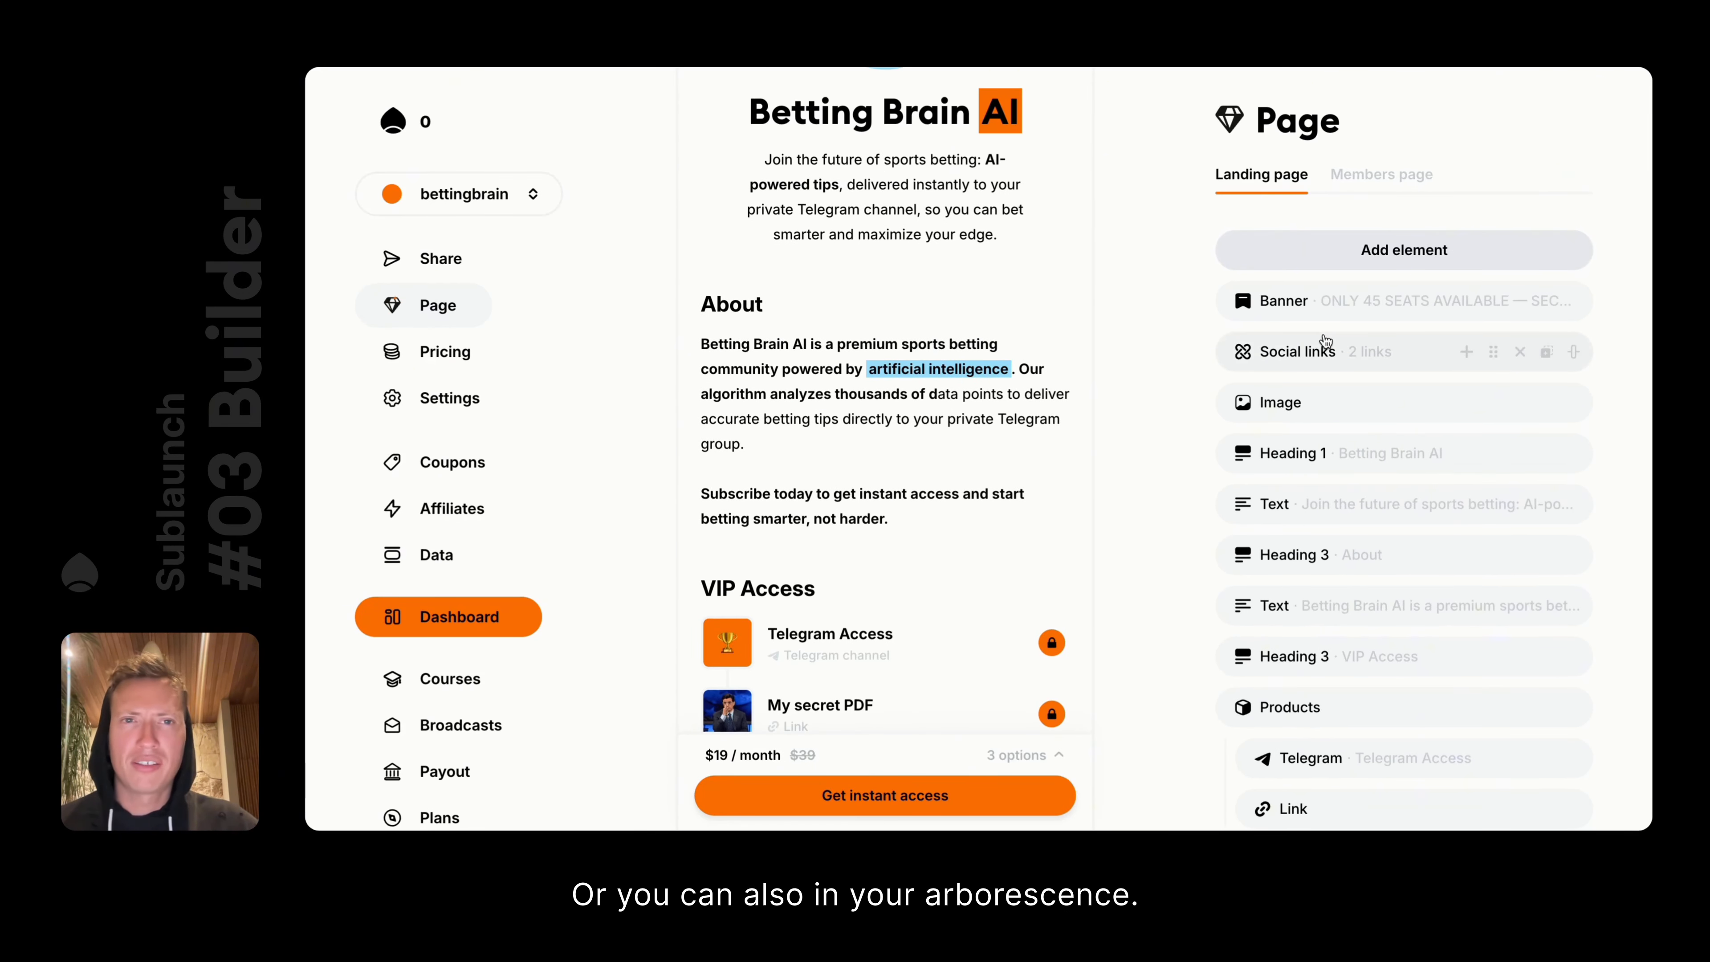
{"action": "scroll", "coordinate": [1325, 340], "scroll_direction": "down", "scroll_amount": 3}
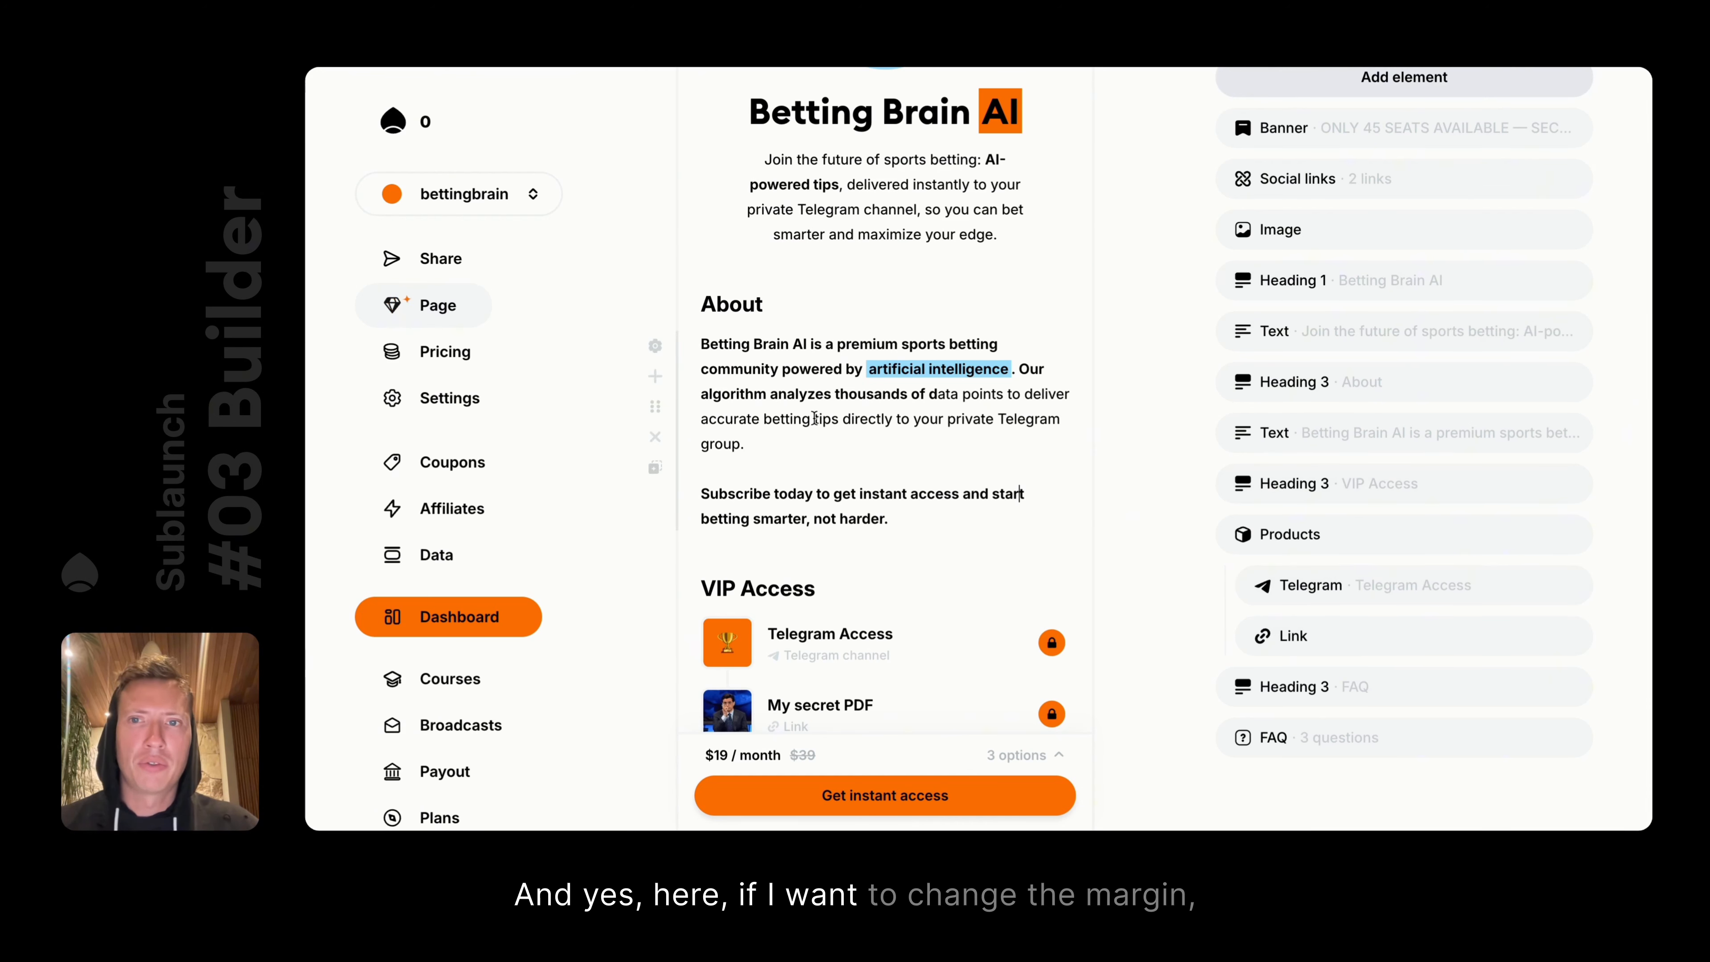
{"action": "scroll", "coordinate": [737, 351], "scroll_direction": "down", "scroll_amount": 2}
{"action": "scroll", "coordinate": [740, 369], "scroll_direction": "up", "scroll_amount": 3}
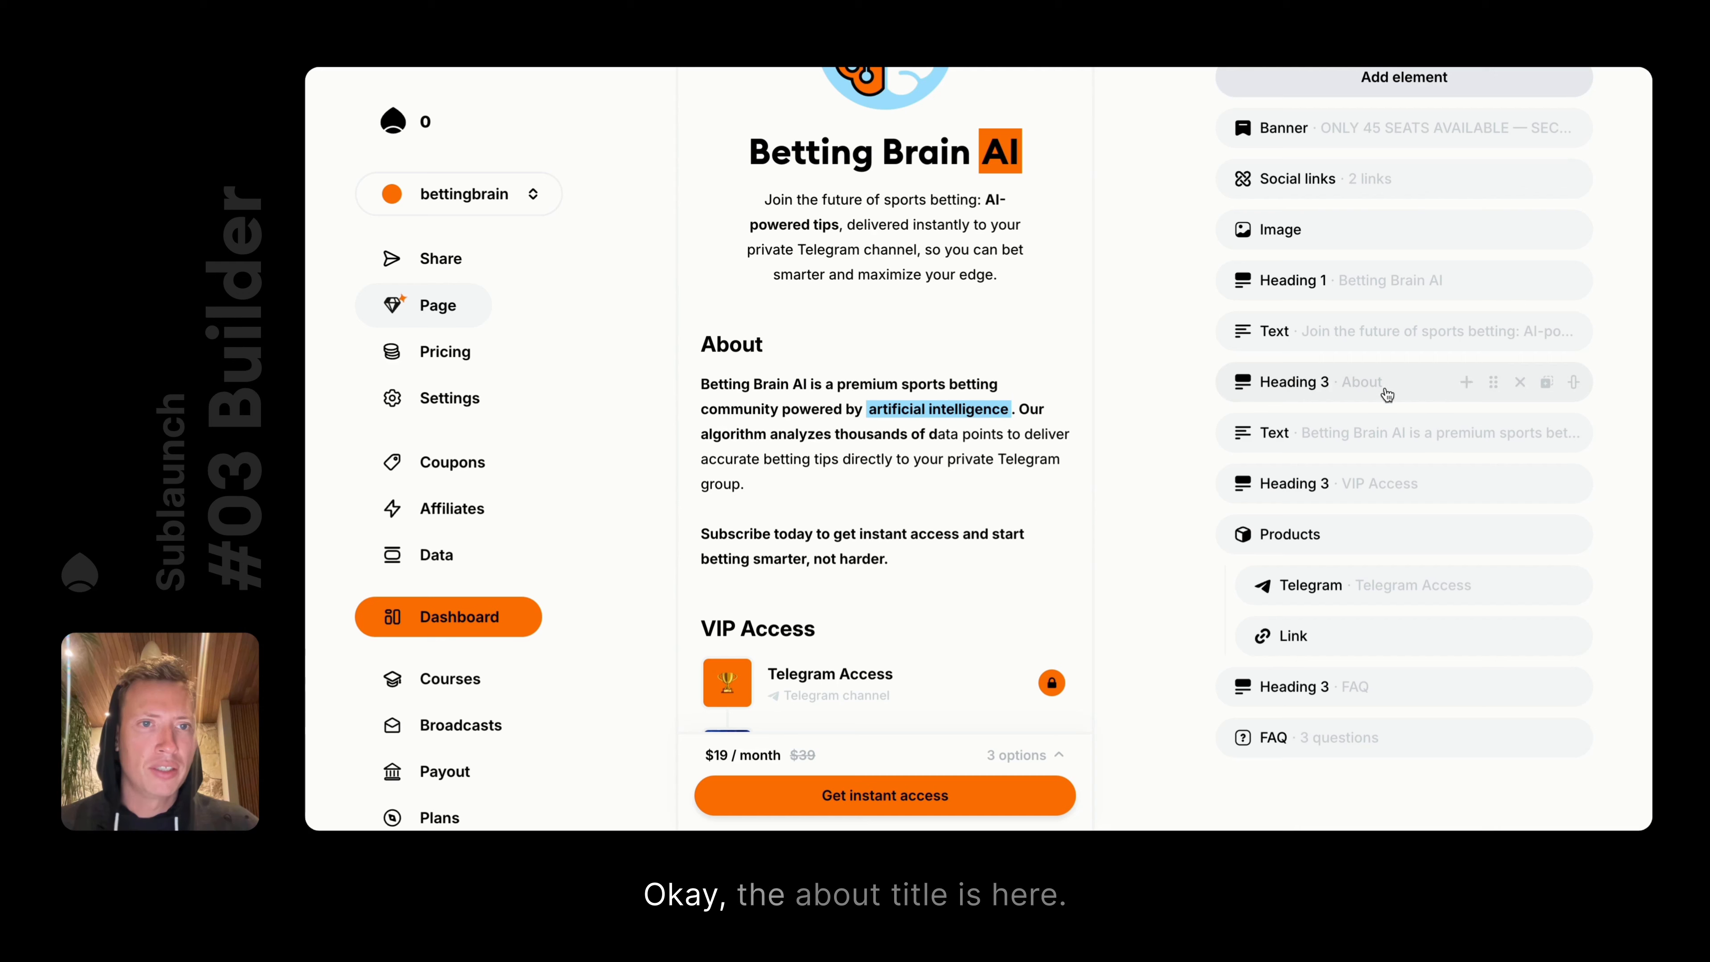
{"action": "left_click", "coordinate": [1411, 382]}
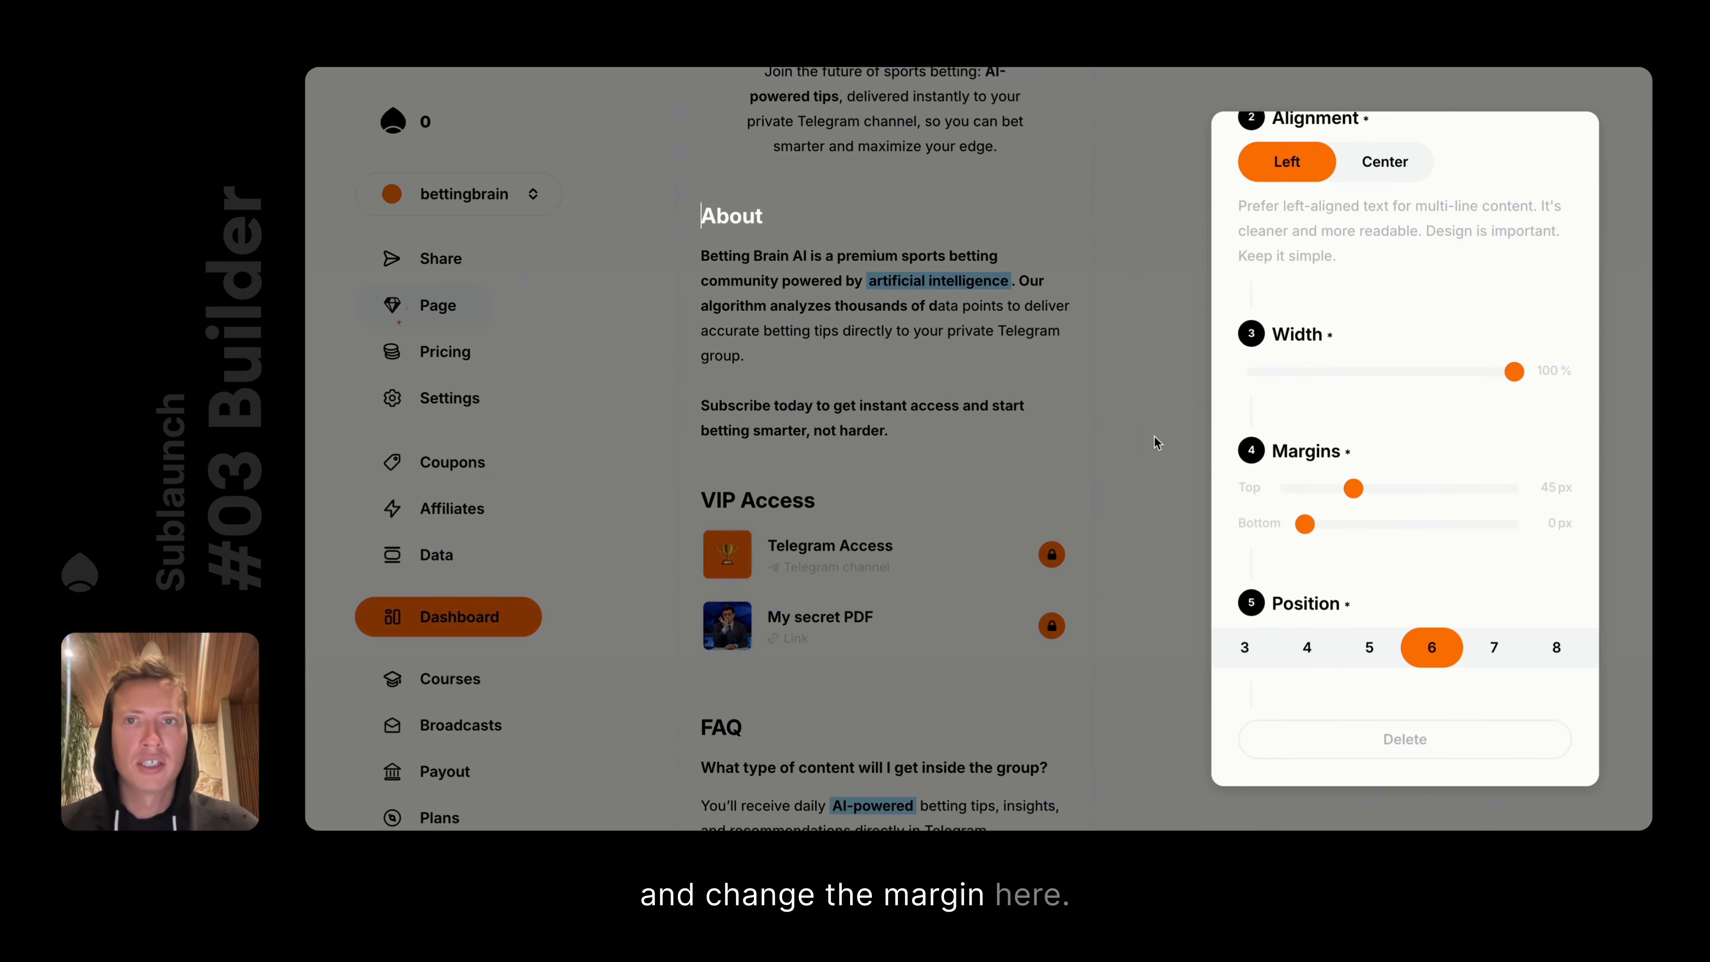
{"action": "left_click", "coordinate": [1154, 436]}
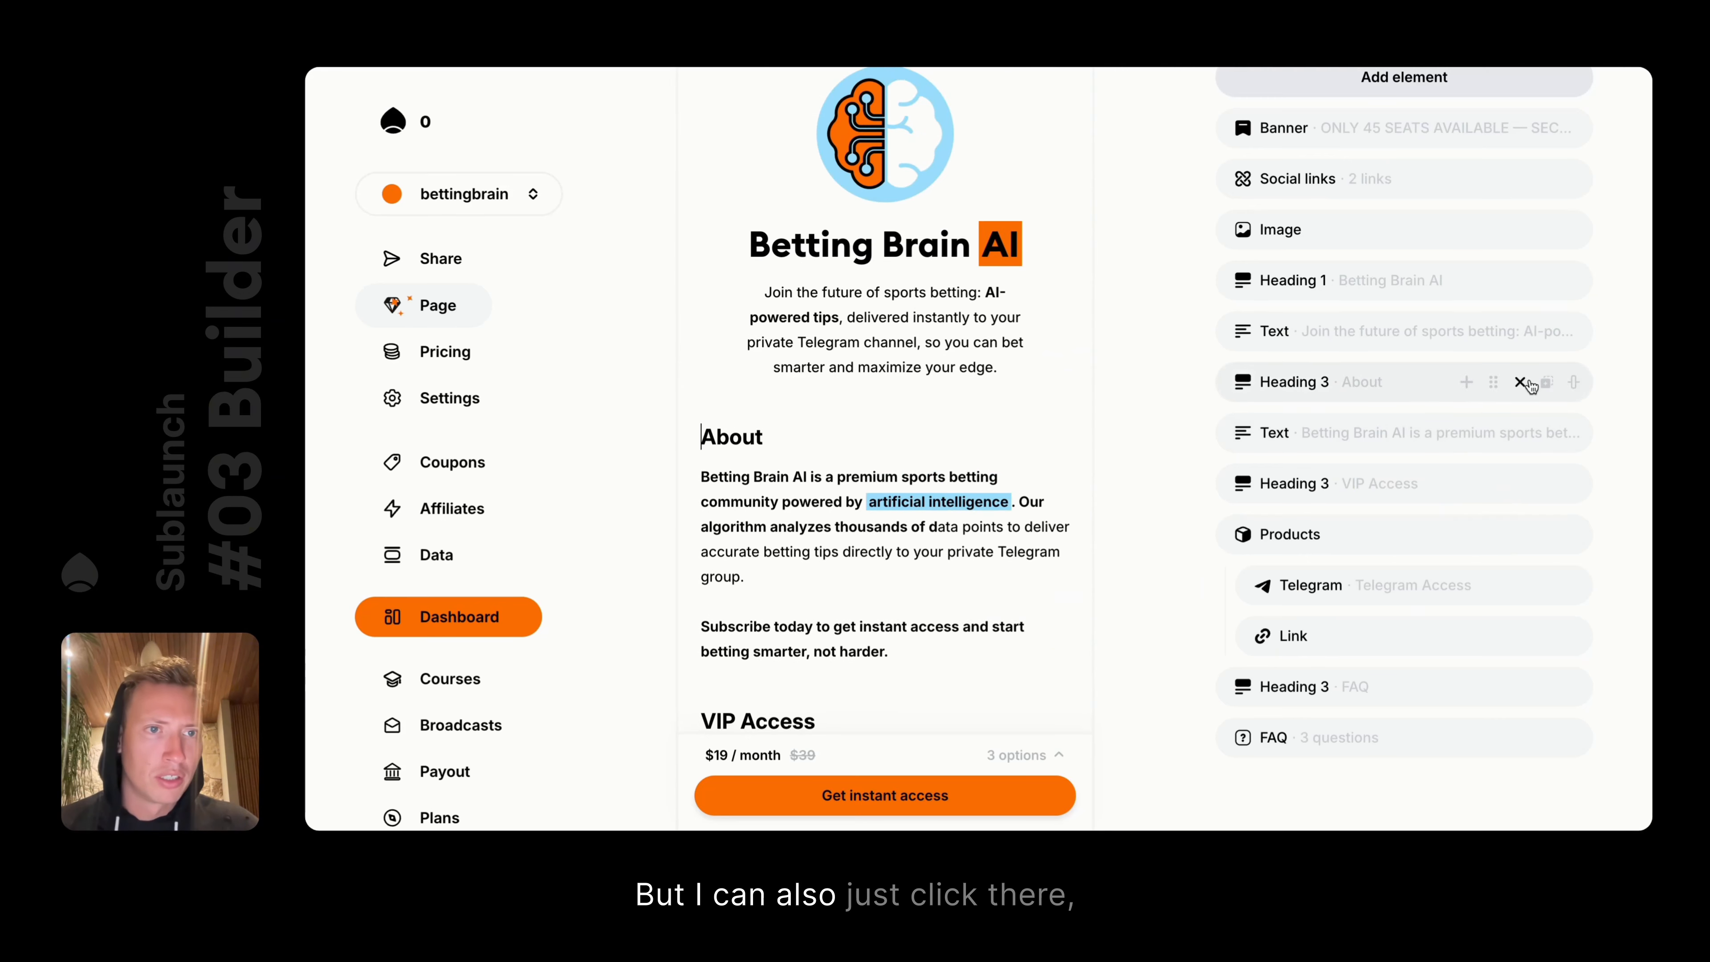
{"action": "left_click", "coordinate": [1574, 382]}
Try several About heading margins, then reset them to 45 px top and 0 px bottom
{"action": "left_click_drag", "start_coordinate": [1336, 426], "coordinate": [1274, 427]}
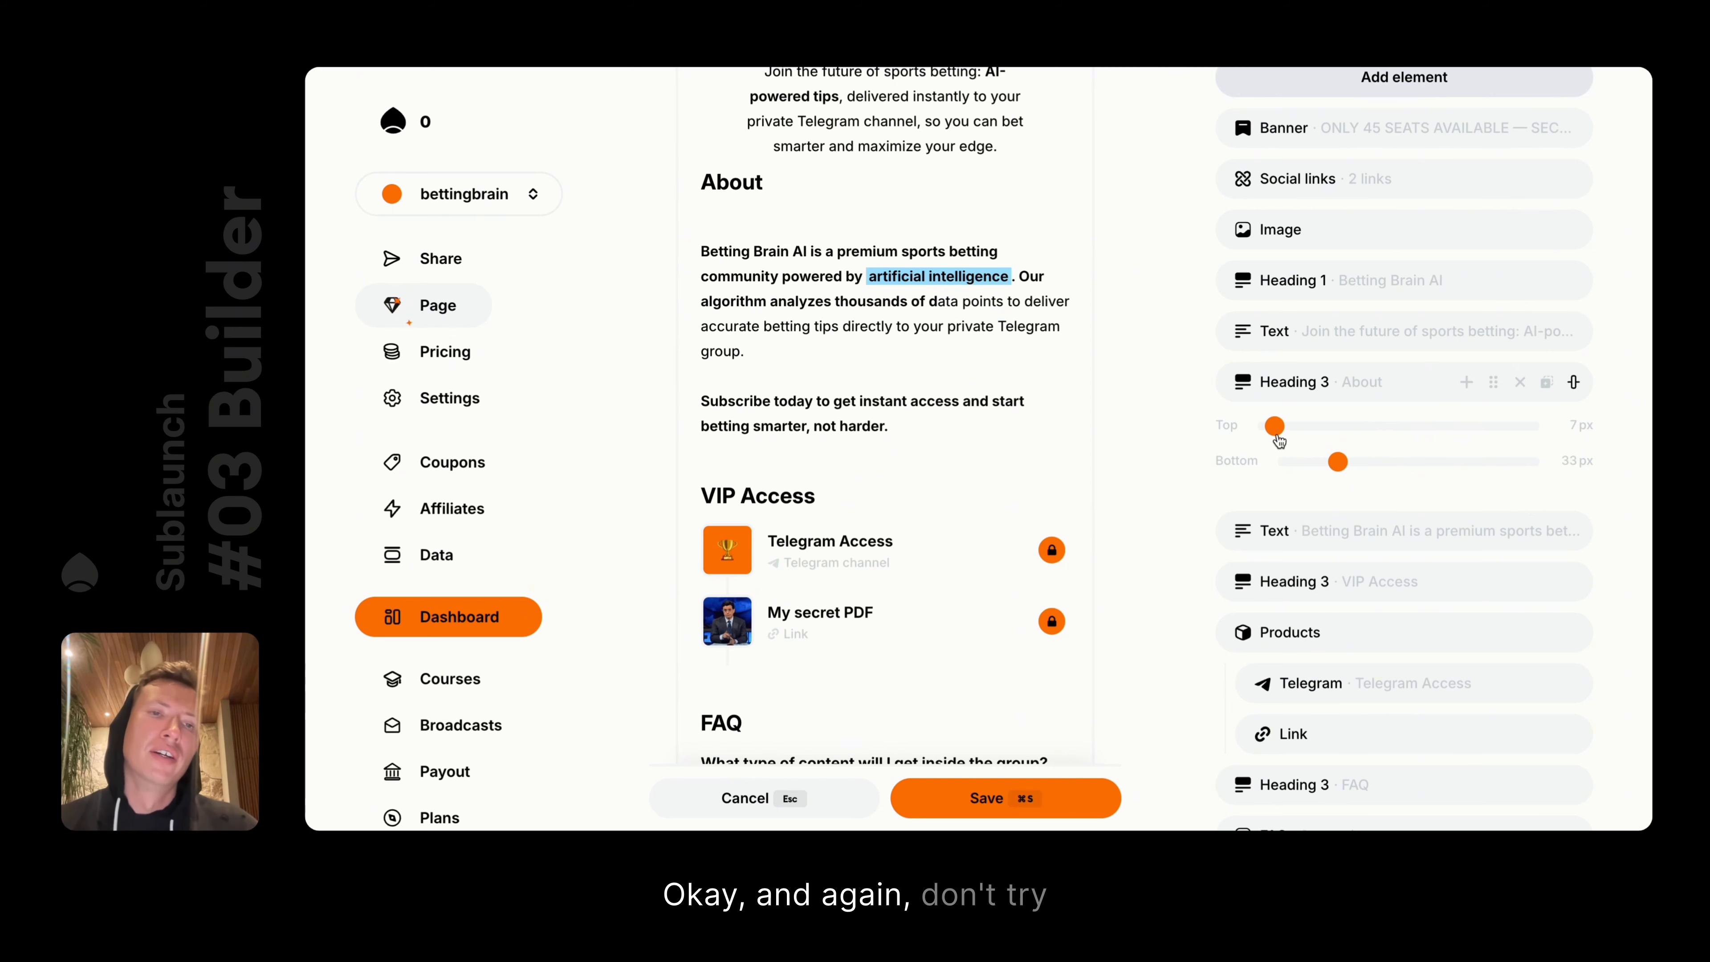
{"action": "left_click_drag", "start_coordinate": [1275, 425], "coordinate": [1494, 425]}
{"action": "mouse_move", "coordinate": [1346, 464]}
{"action": "left_mouse_down"}
{"action": "mouse_move", "coordinate": [1397, 464]}
{"action": "mouse_move", "coordinate": [1315, 473]}
{"action": "left_mouse_up"}
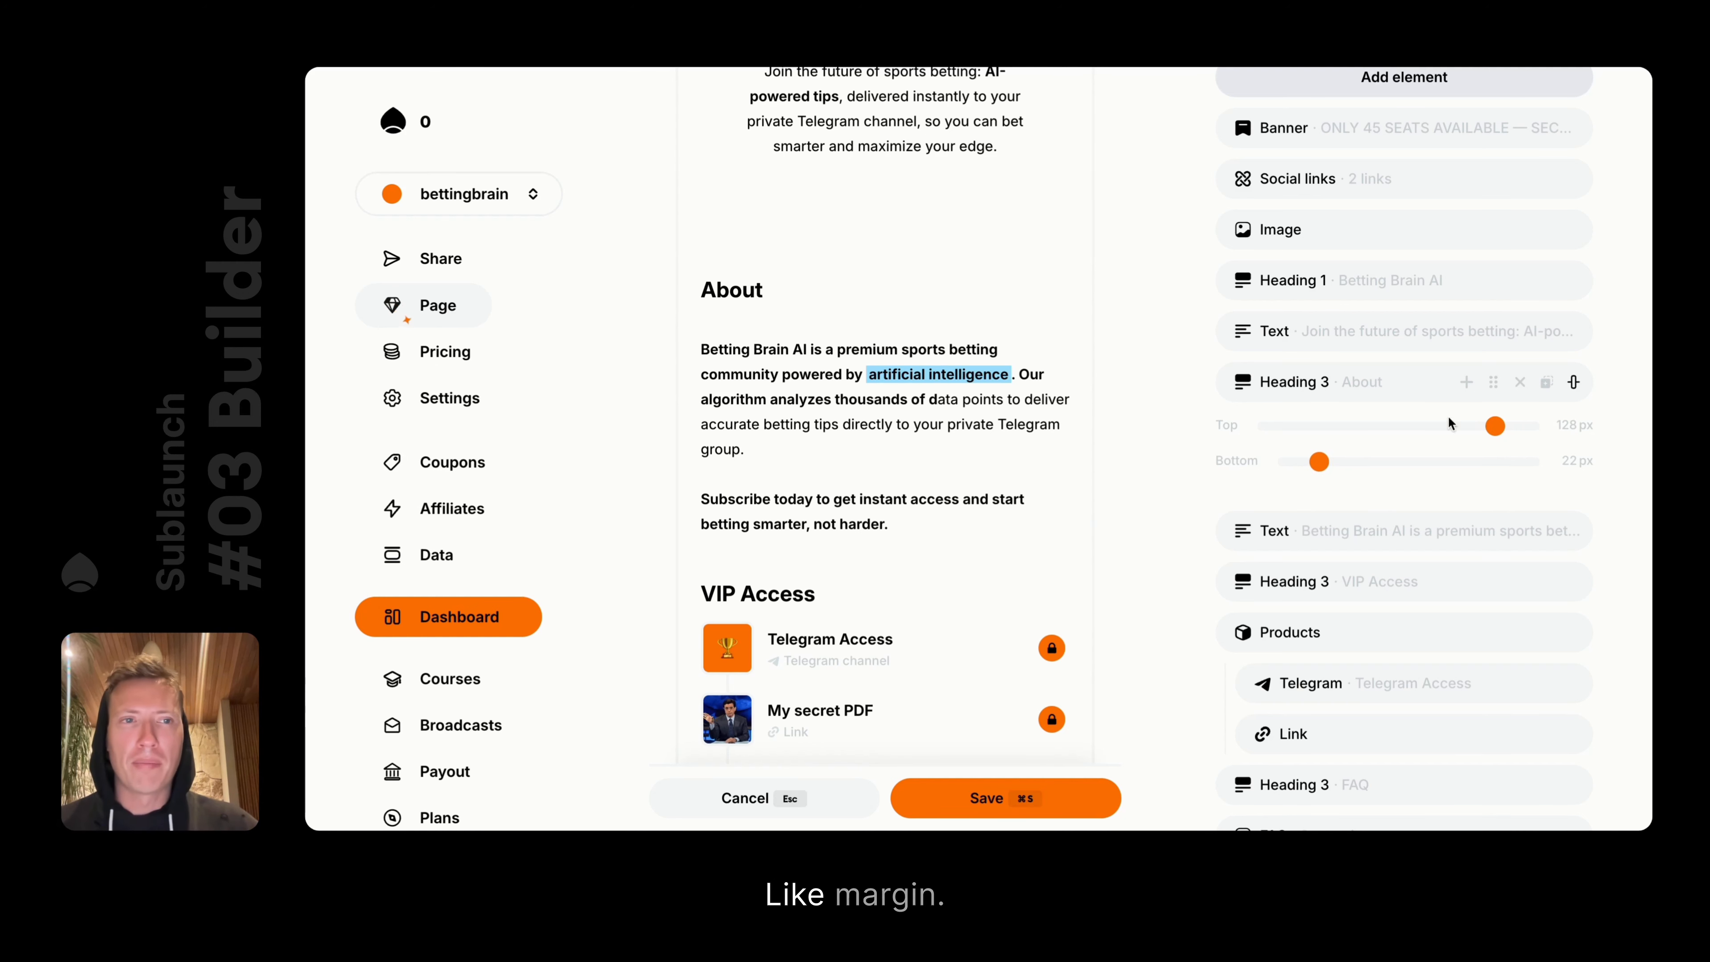
{"action": "left_click", "coordinate": [1561, 427]}
{"action": "left_click", "coordinate": [1577, 462]}
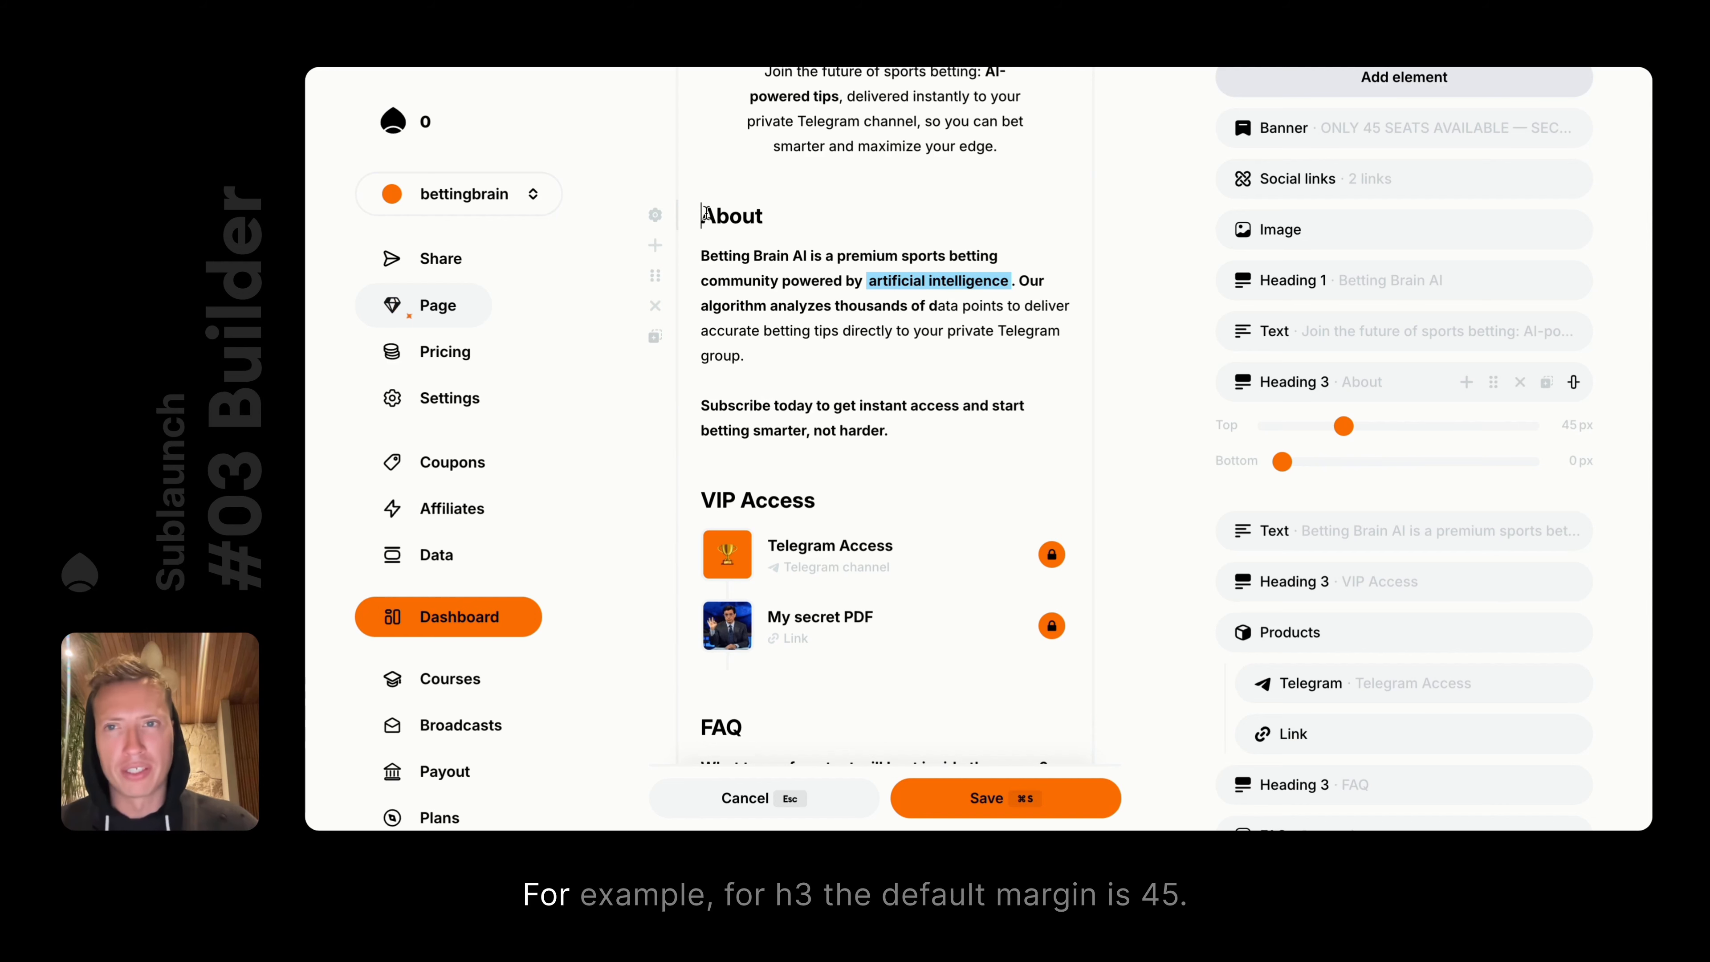
{"action": "left_click", "coordinate": [665, 217]}
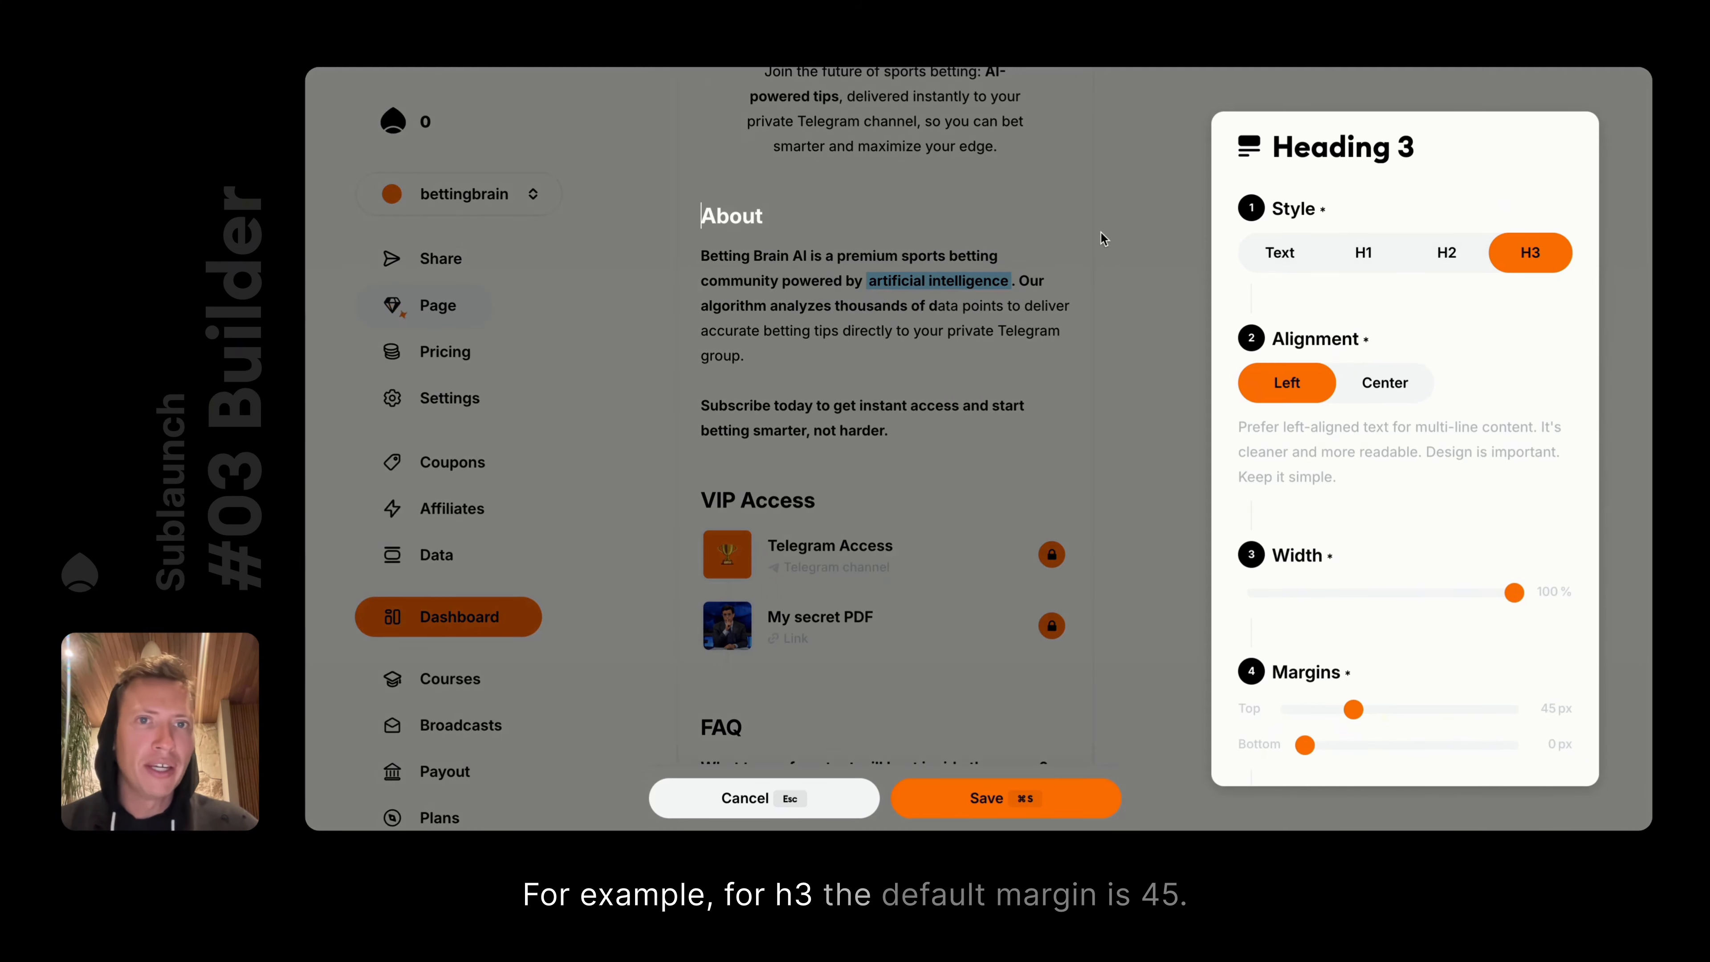
Reopen the About heading's settings and try it as H2, H1 and plain text
{"action": "left_click", "coordinate": [1102, 238]}
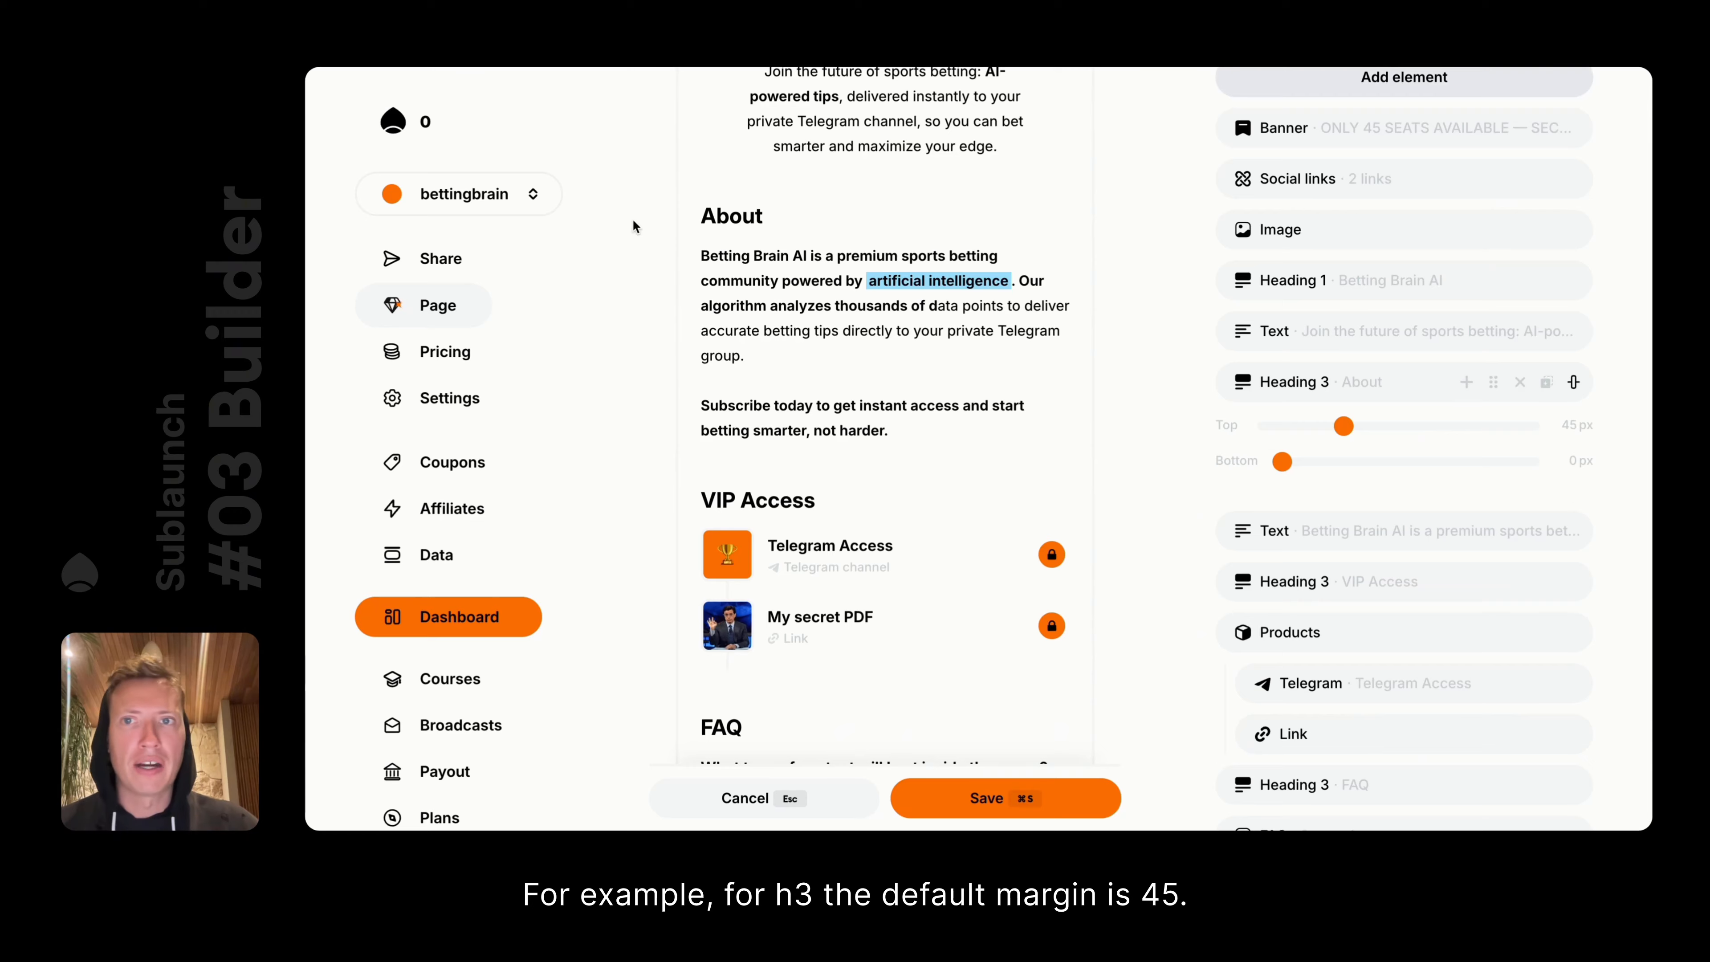
{"action": "left_click", "coordinate": [664, 218]}
{"action": "left_click", "coordinate": [1426, 264]}
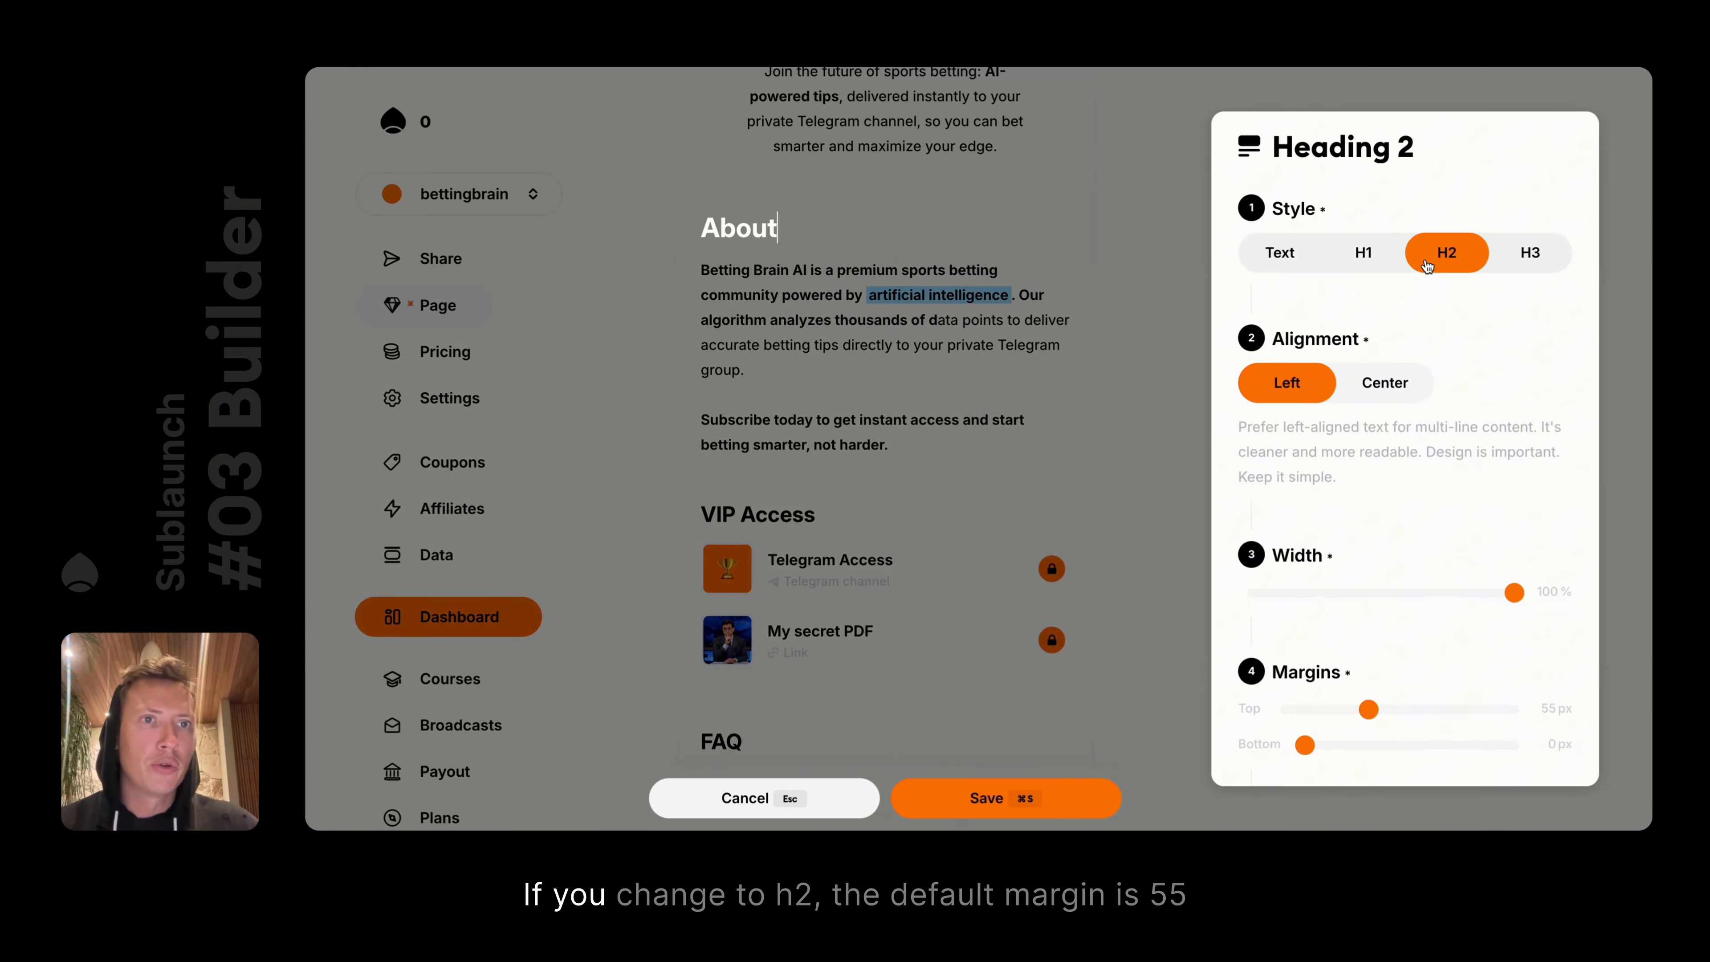
{"action": "scroll", "coordinate": [1385, 544], "scroll_direction": "down", "scroll_amount": 3}
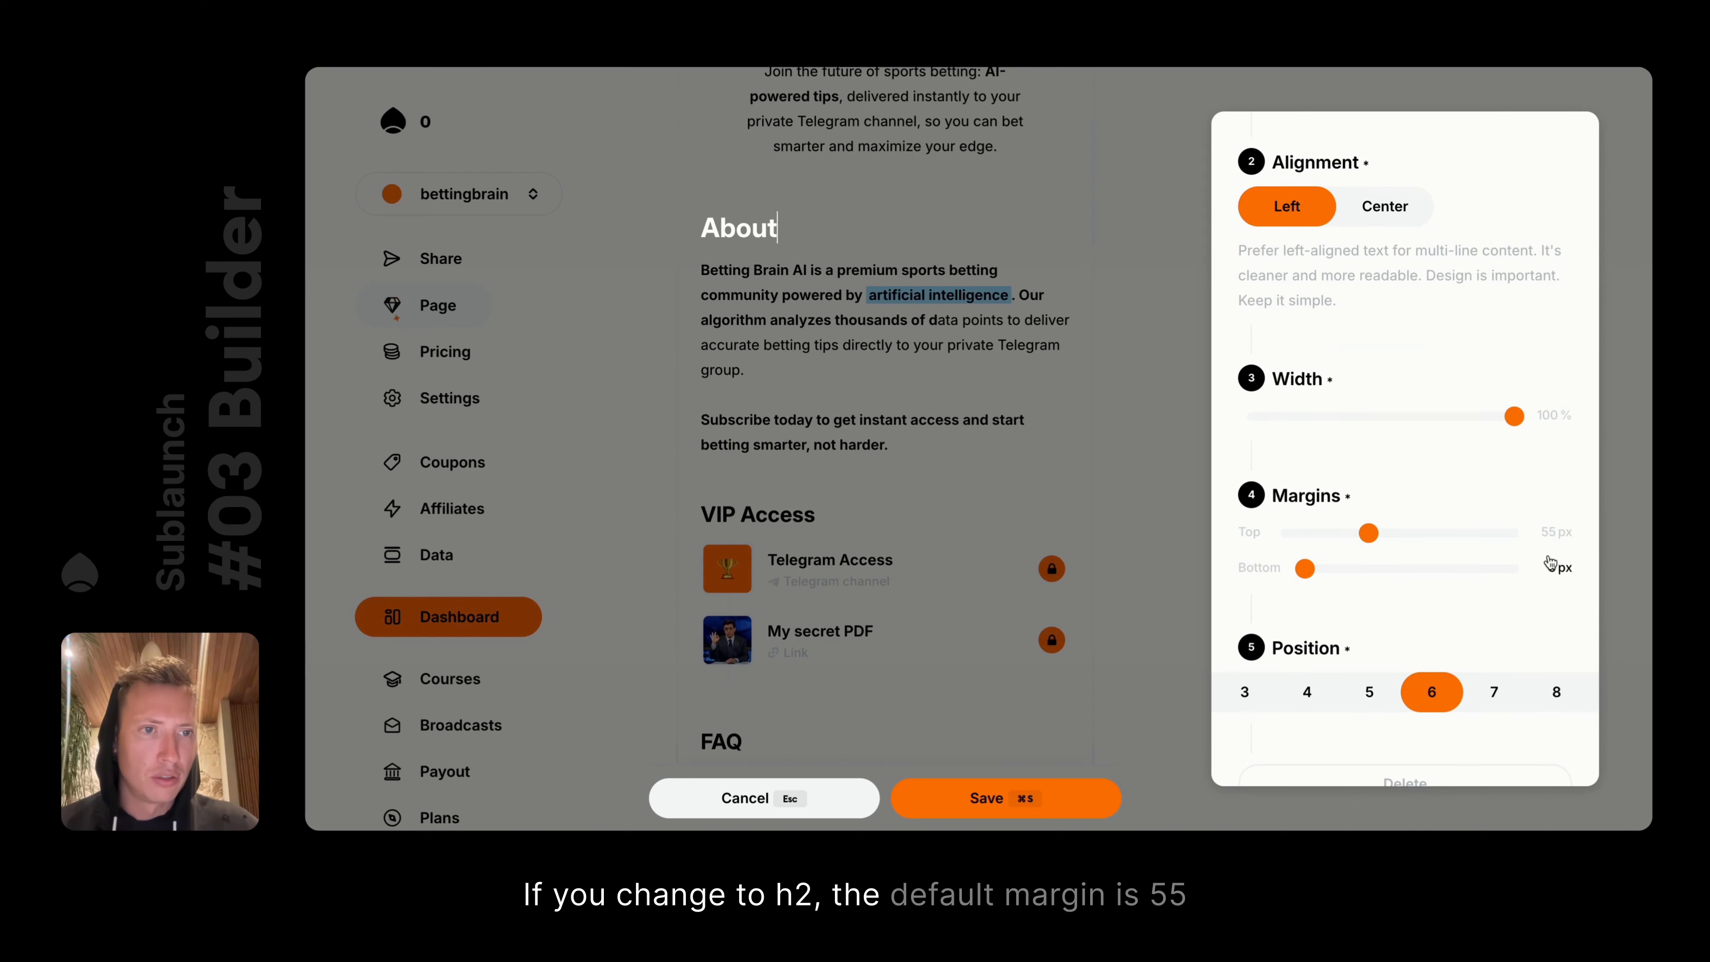
{"action": "scroll", "coordinate": [1554, 542], "scroll_direction": "up", "scroll_amount": 3}
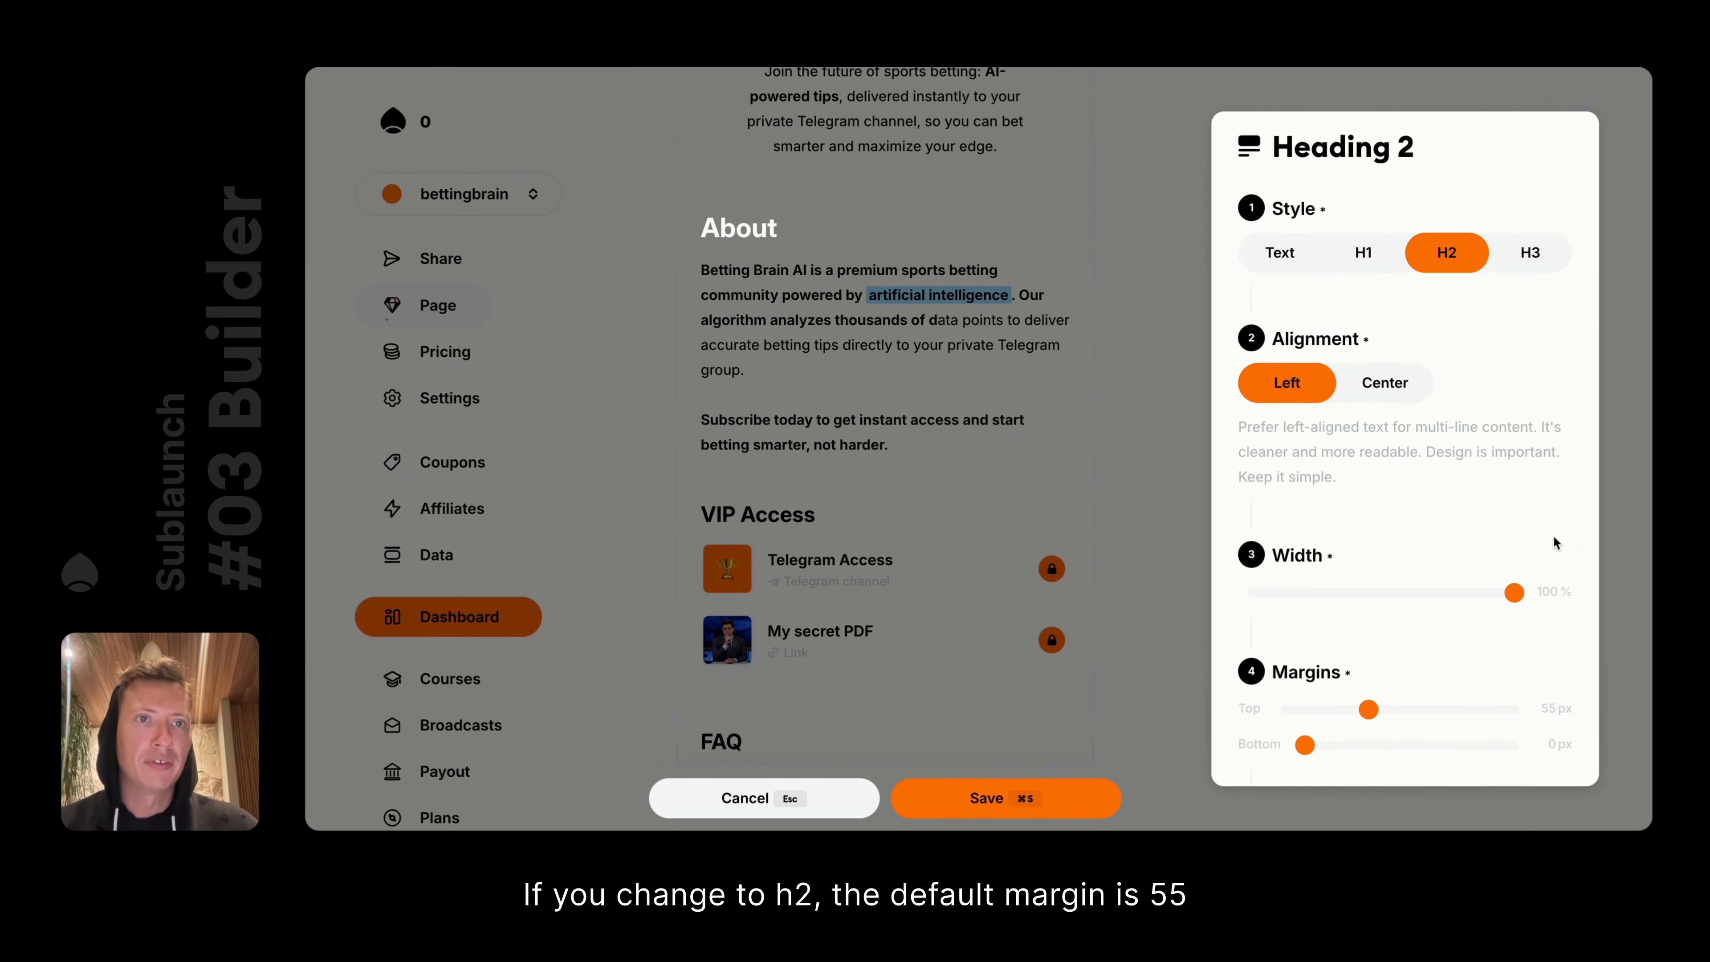
{"action": "left_click", "coordinate": [1360, 254]}
{"action": "scroll", "coordinate": [1508, 482], "scroll_direction": "down", "scroll_amount": 3}
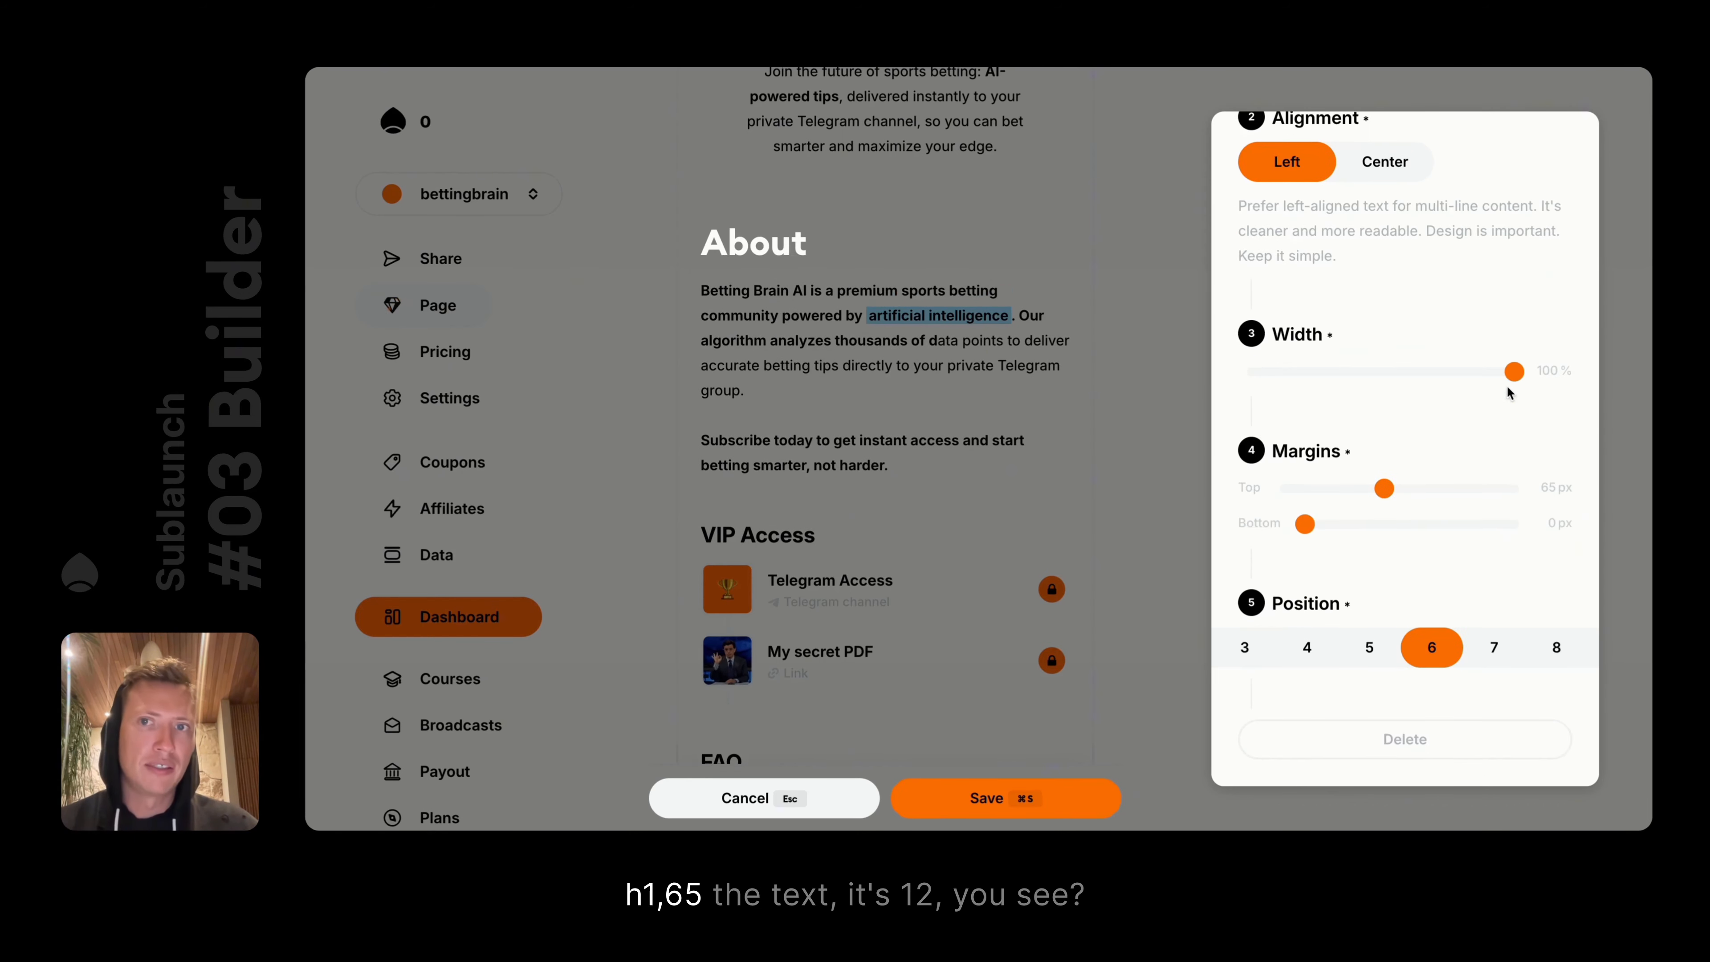
{"action": "scroll", "coordinate": [1510, 392], "scroll_direction": "up", "scroll_amount": 3}
{"action": "left_click", "coordinate": [1271, 255]}
{"action": "scroll", "coordinate": [1568, 471], "scroll_direction": "down", "scroll_amount": 3}
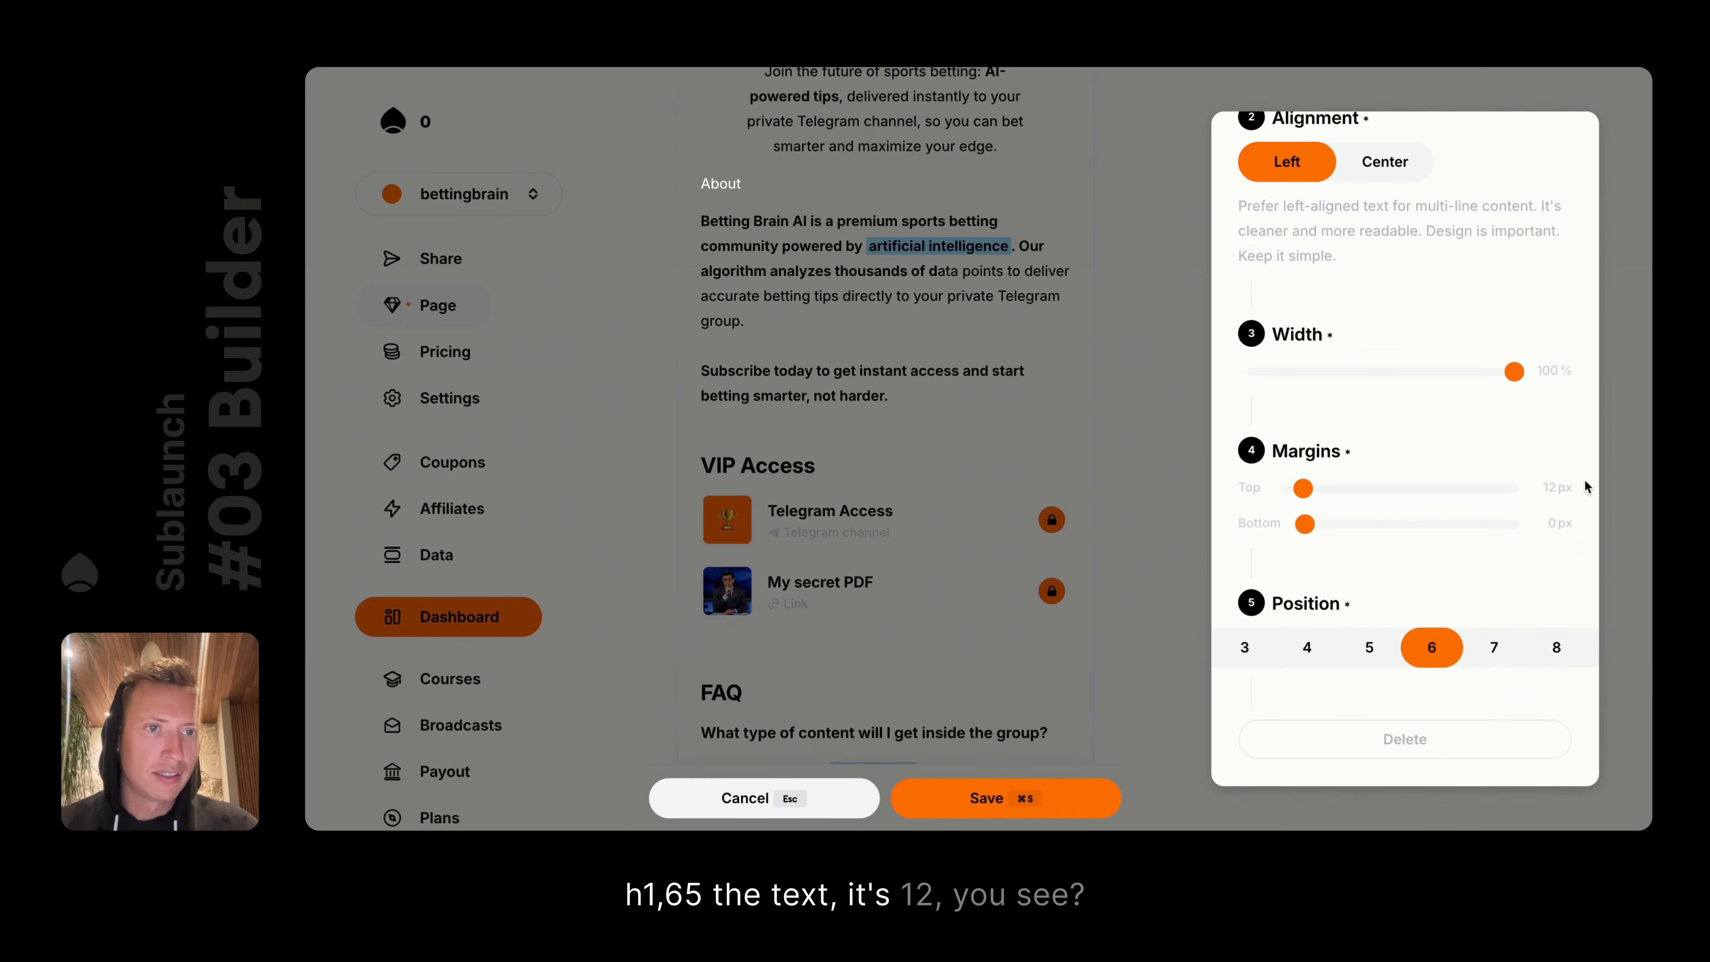
{"action": "scroll", "coordinate": [1513, 209], "scroll_direction": "up", "scroll_amount": 3}
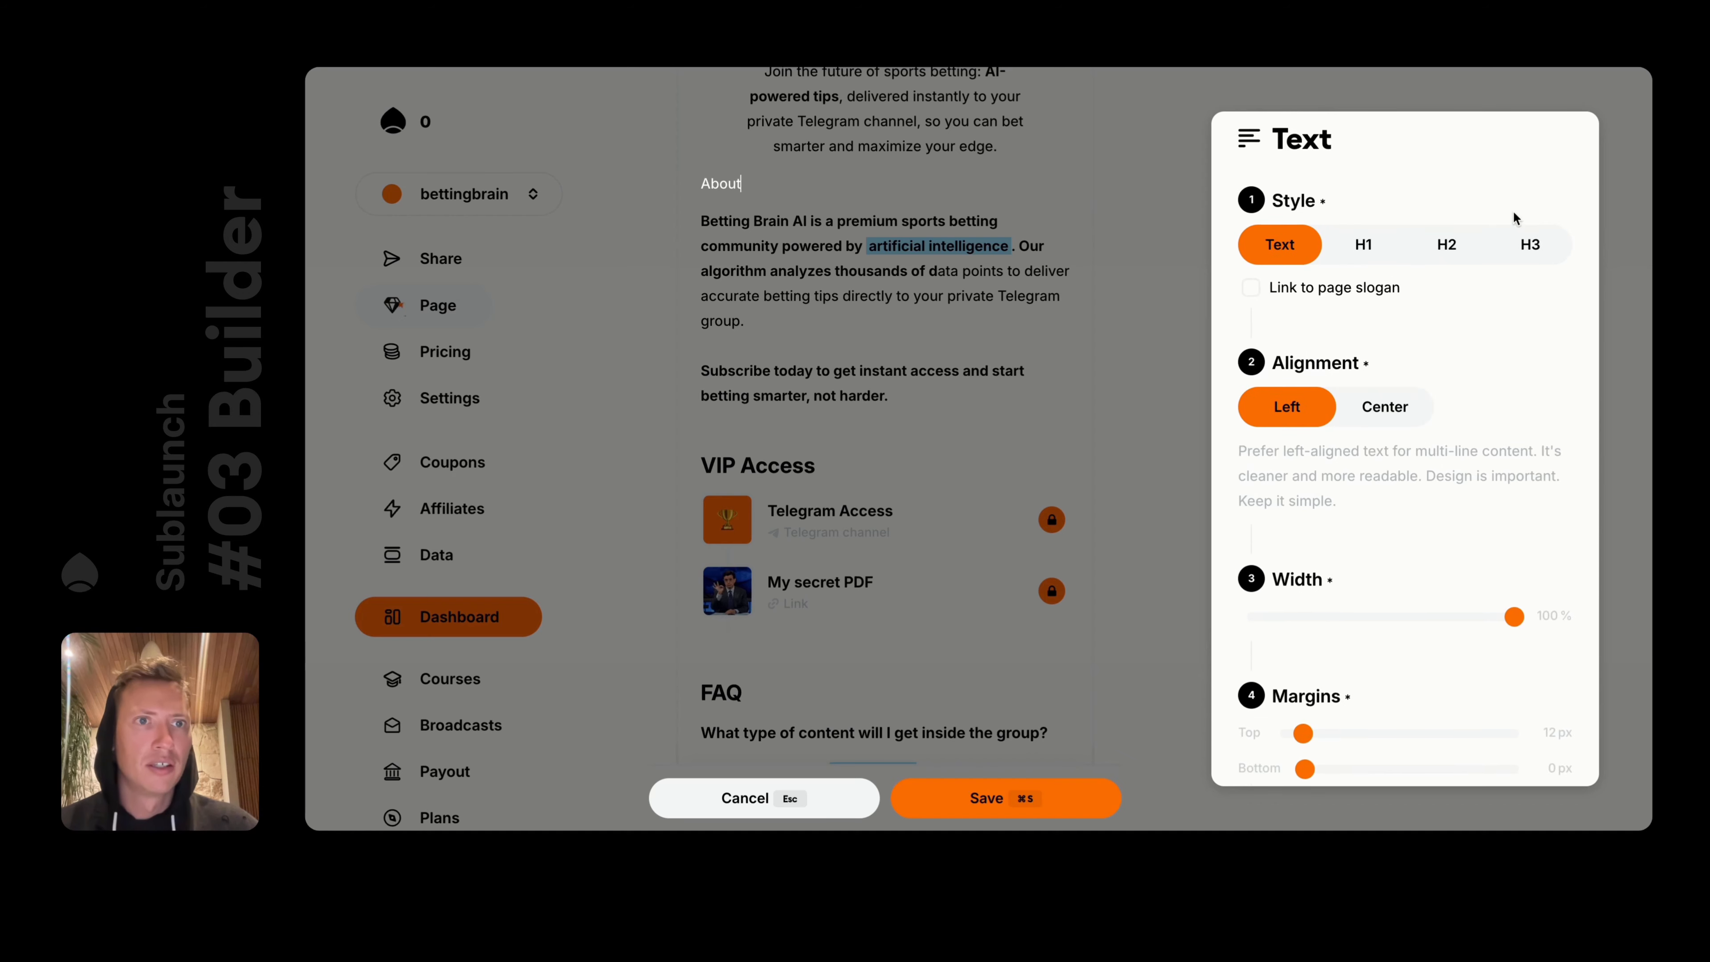
Raise the About heading's top margin, reset it to 45 px, and keep it as H3
{"action": "scroll", "coordinate": [1481, 336], "scroll_direction": "down", "scroll_amount": 3}
{"action": "left_click_drag", "start_coordinate": [1302, 490], "coordinate": [1462, 490]}
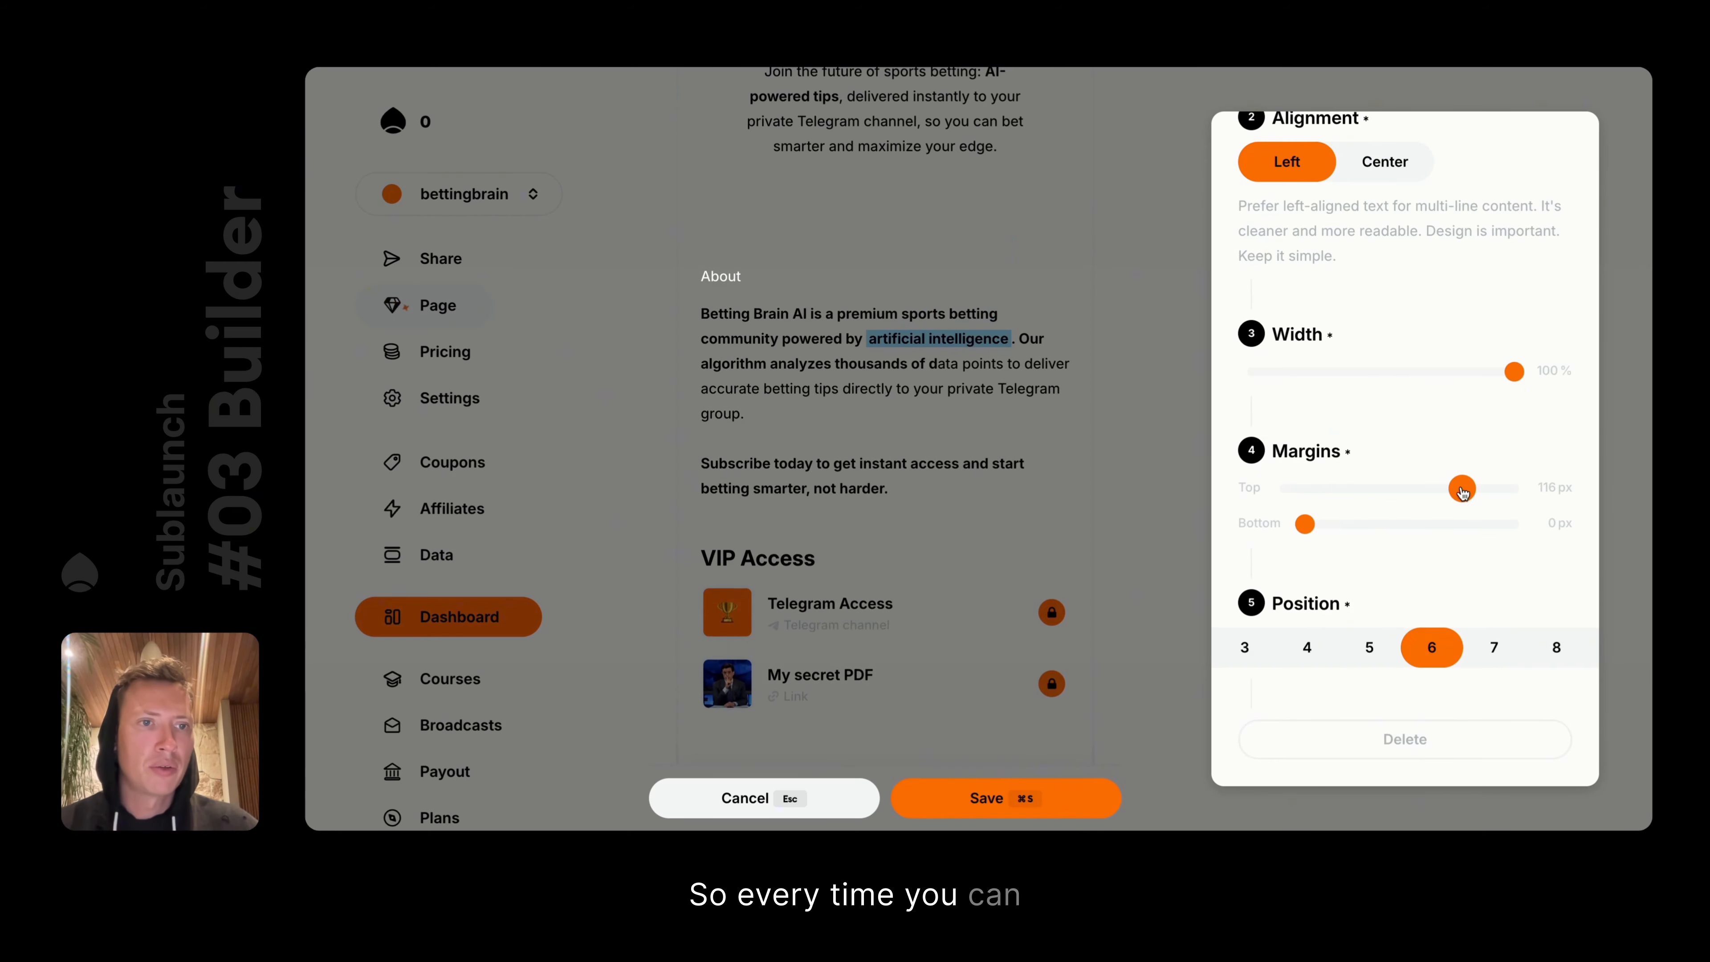
{"action": "left_click", "coordinate": [1551, 487]}
{"action": "scroll", "coordinate": [1526, 404], "scroll_direction": "up", "scroll_amount": 3}
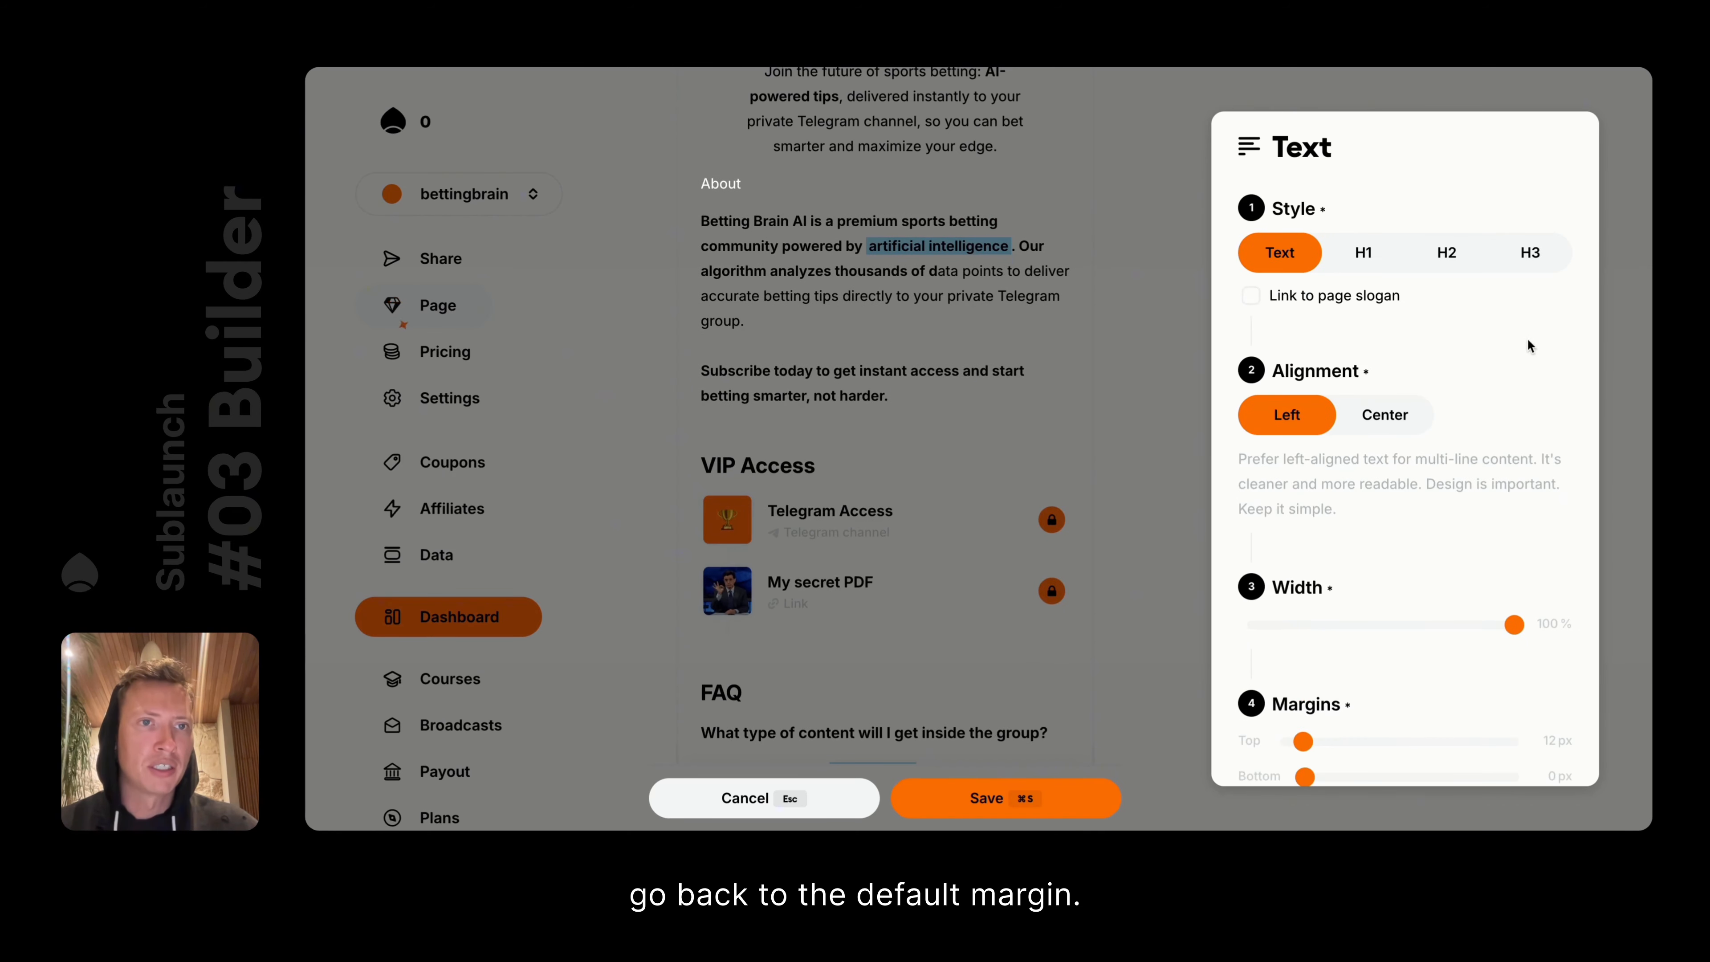
{"action": "left_click", "coordinate": [1526, 256]}
{"action": "left_click", "coordinate": [1457, 253]}
{"action": "left_click", "coordinate": [1511, 261]}
{"action": "scroll", "coordinate": [1475, 431], "scroll_direction": "down", "scroll_amount": 3}
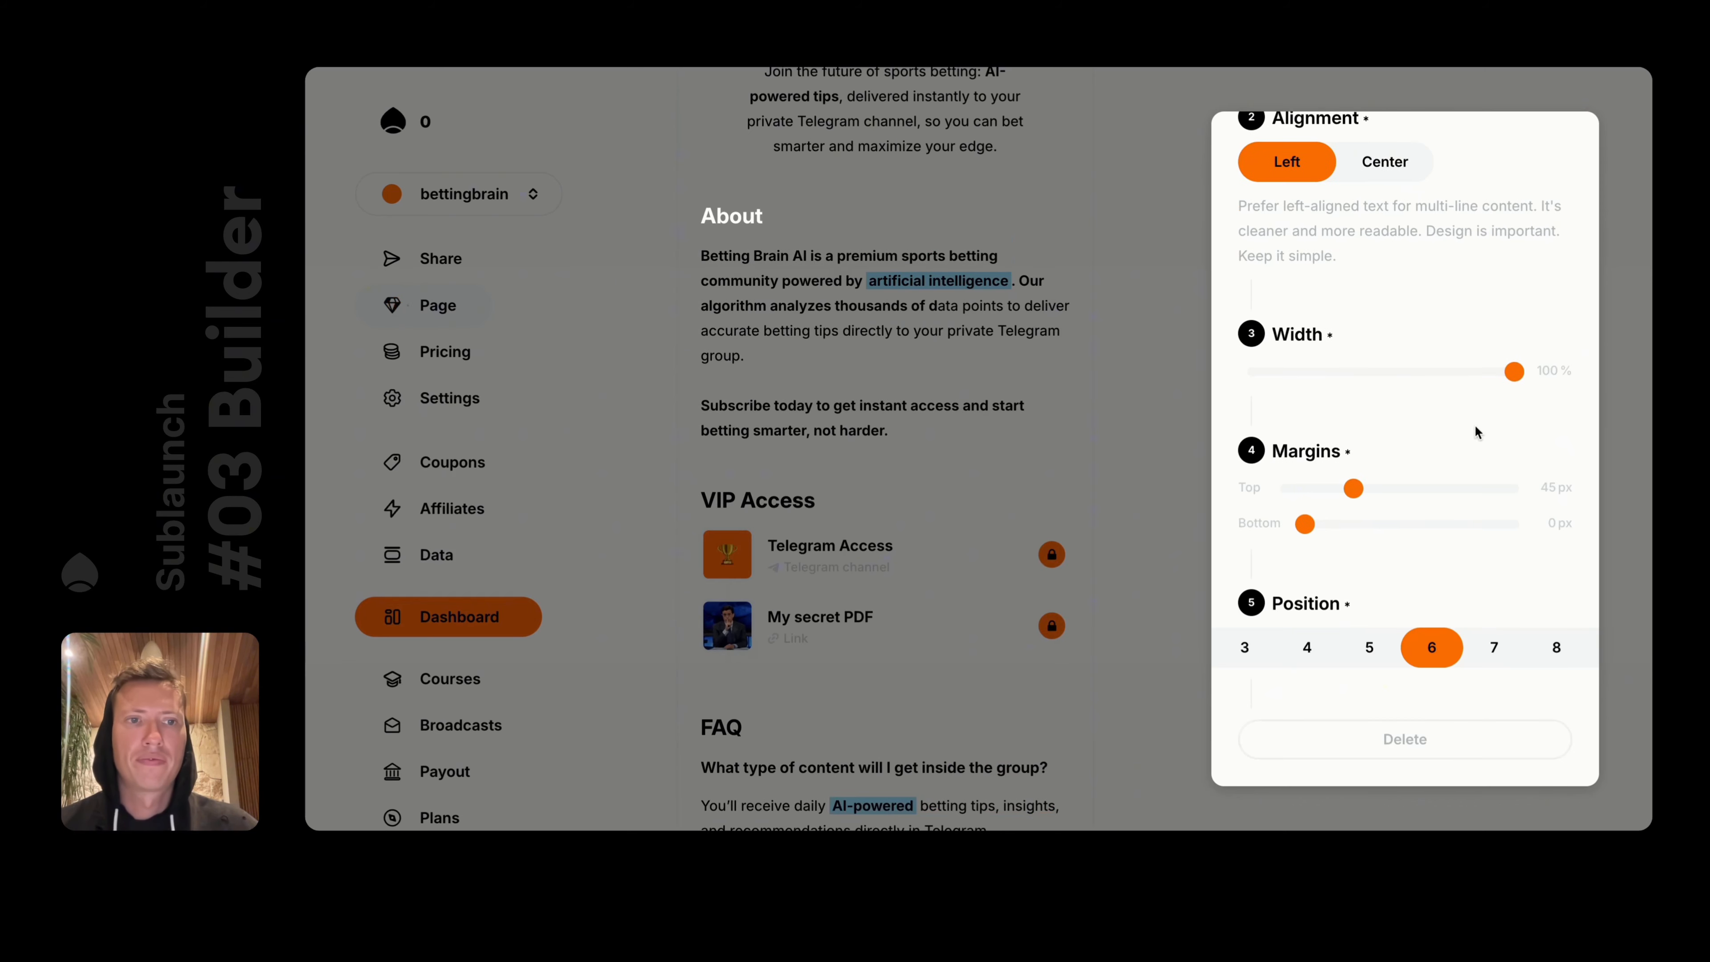
{"action": "left_click", "coordinate": [1216, 419]}
{"action": "scroll", "coordinate": [909, 315], "scroll_direction": "up", "scroll_amount": 6}
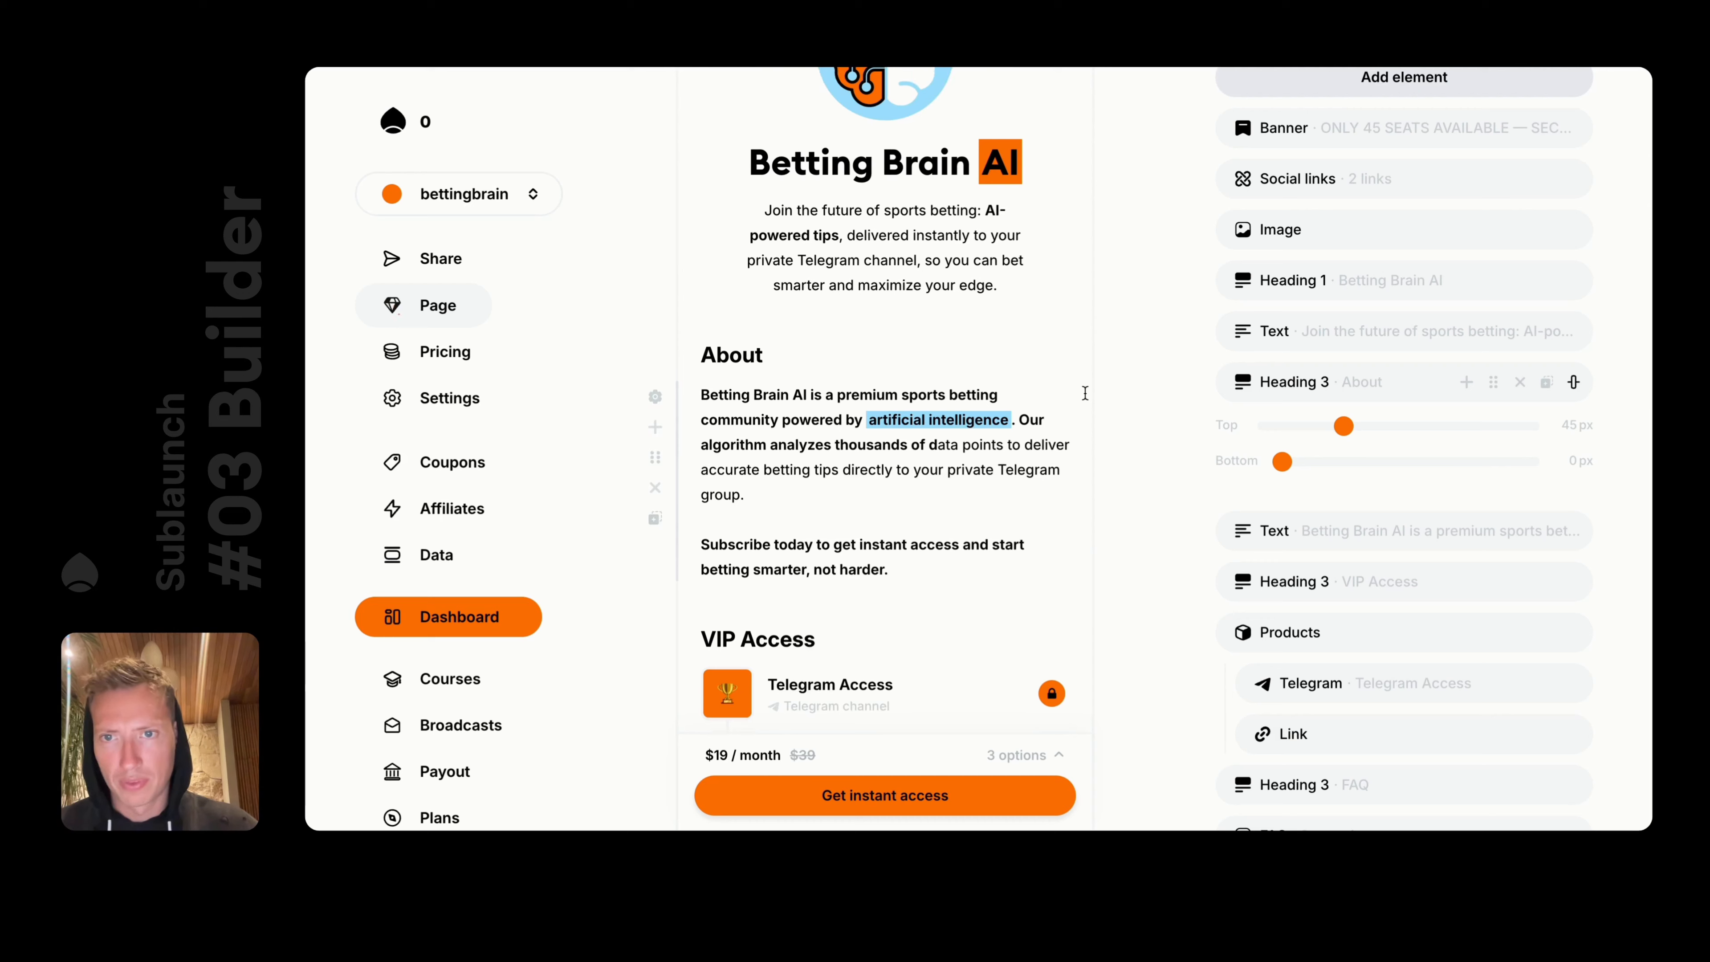
Keep the brain image as Profile picture after trying Custom, then open page Settings
{"action": "left_click", "coordinate": [909, 316]}
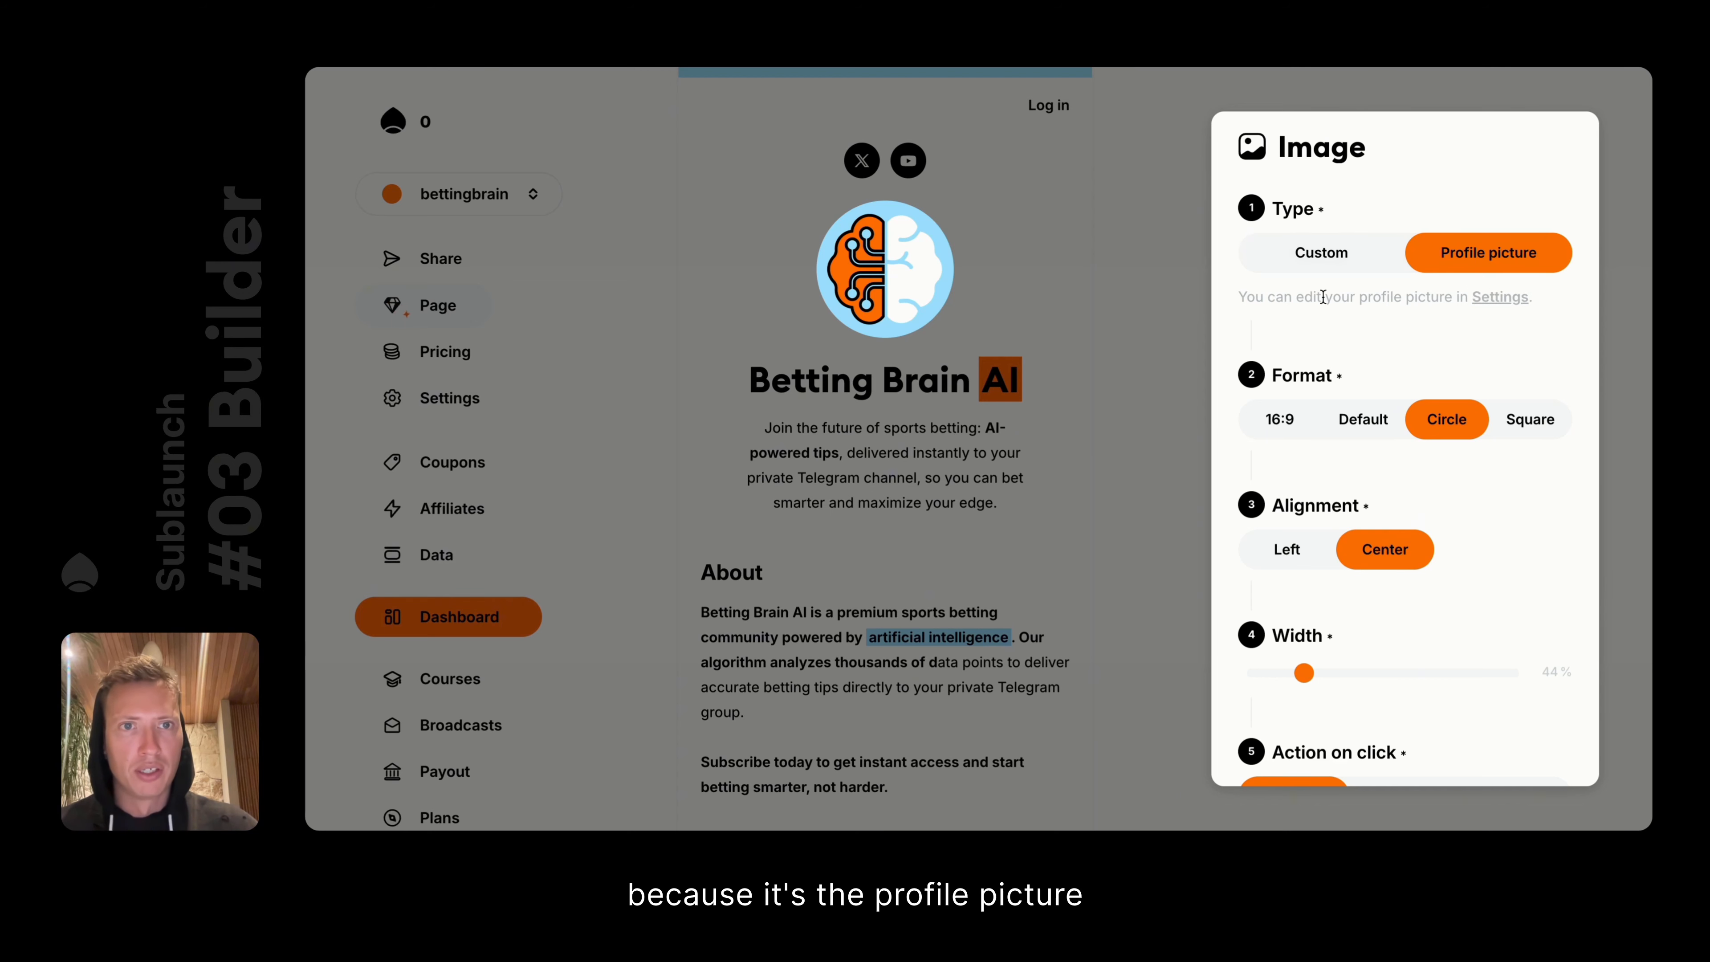
{"action": "left_click_drag", "start_coordinate": [1243, 299], "coordinate": [1536, 304]}
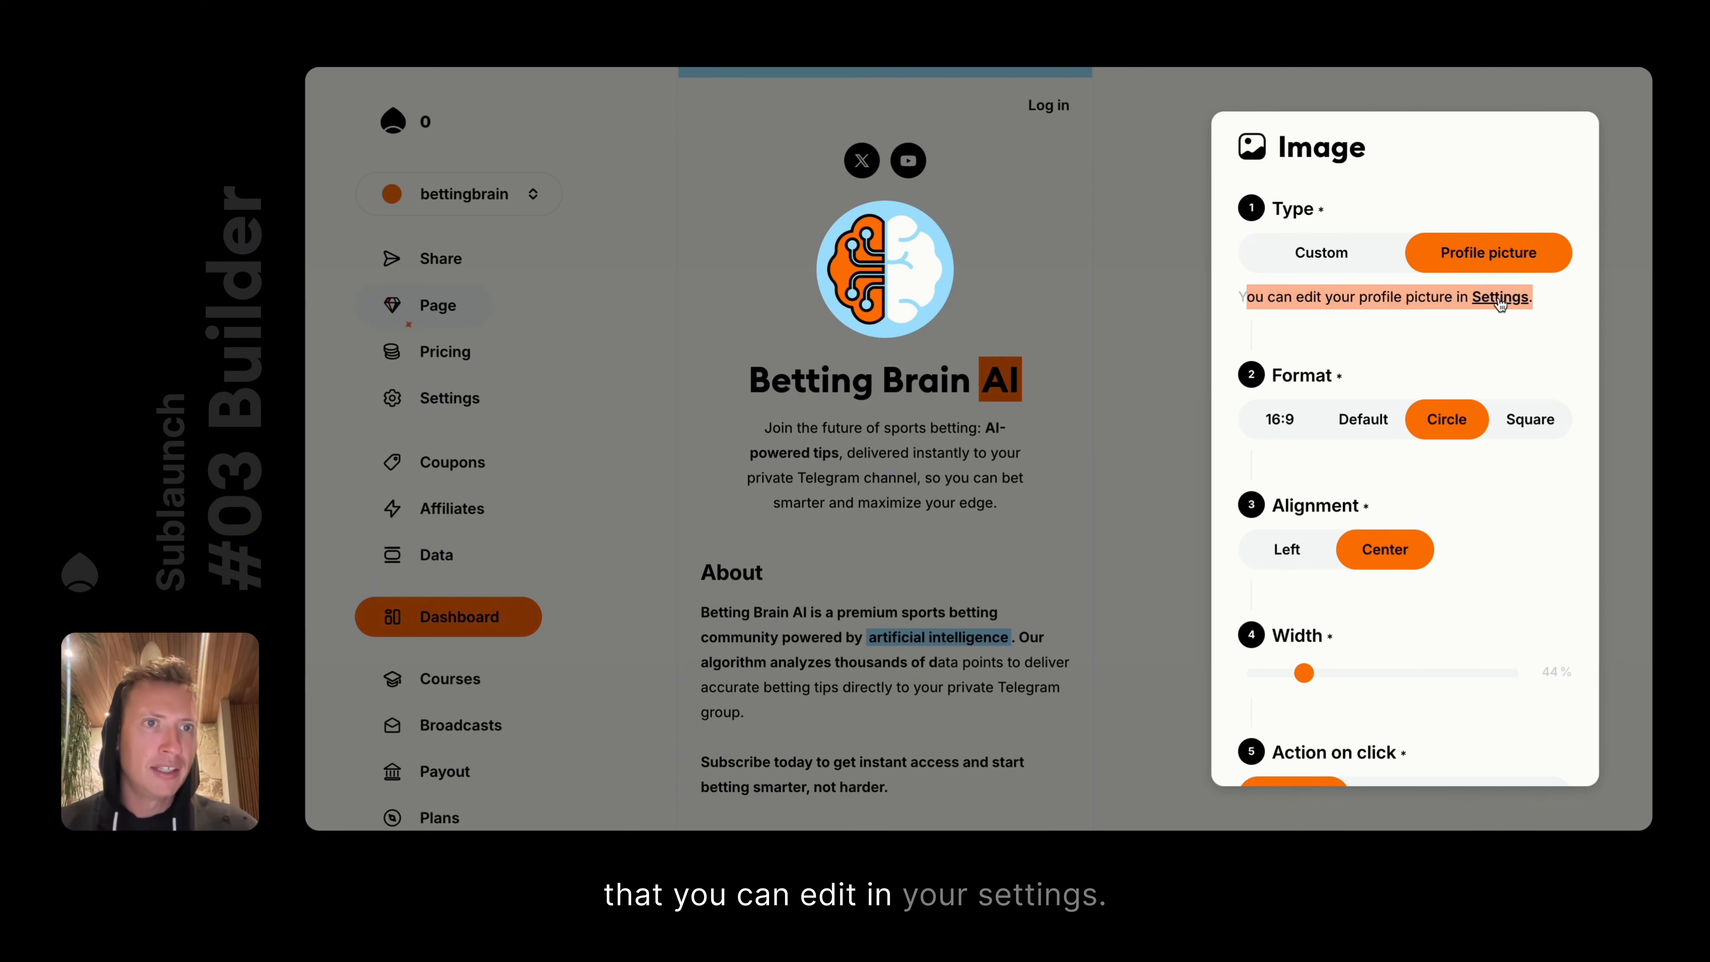
{"action": "left_click", "coordinate": [1322, 254]}
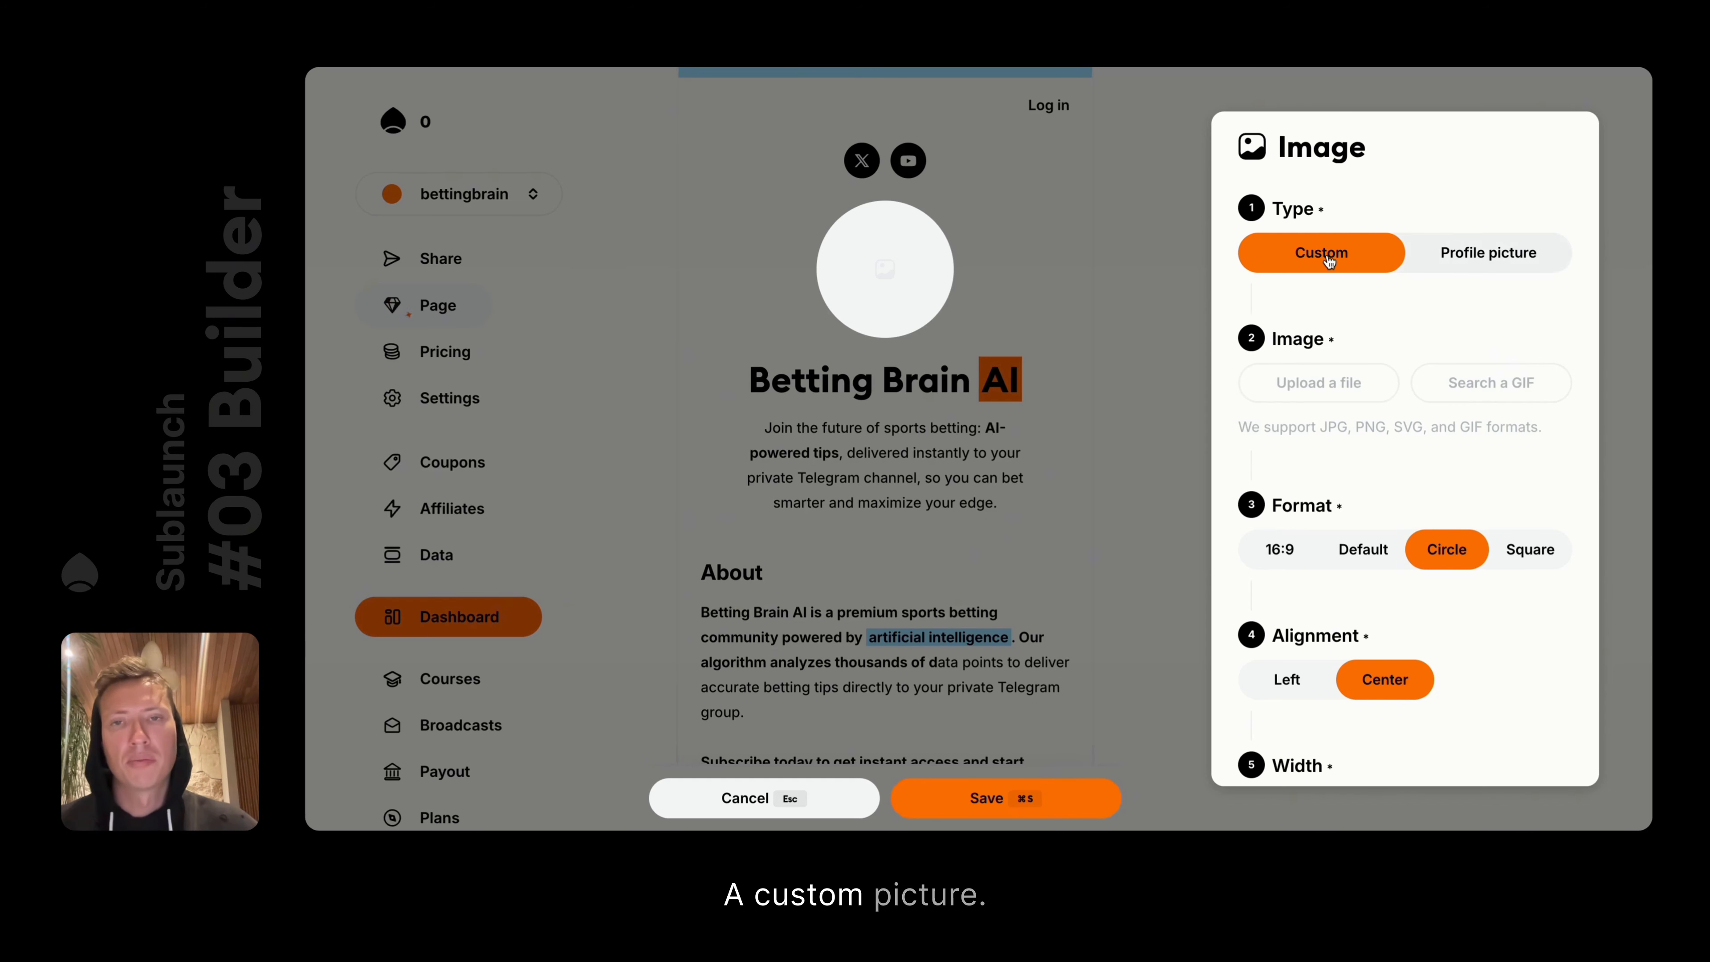
{"action": "left_click", "coordinate": [1484, 263]}
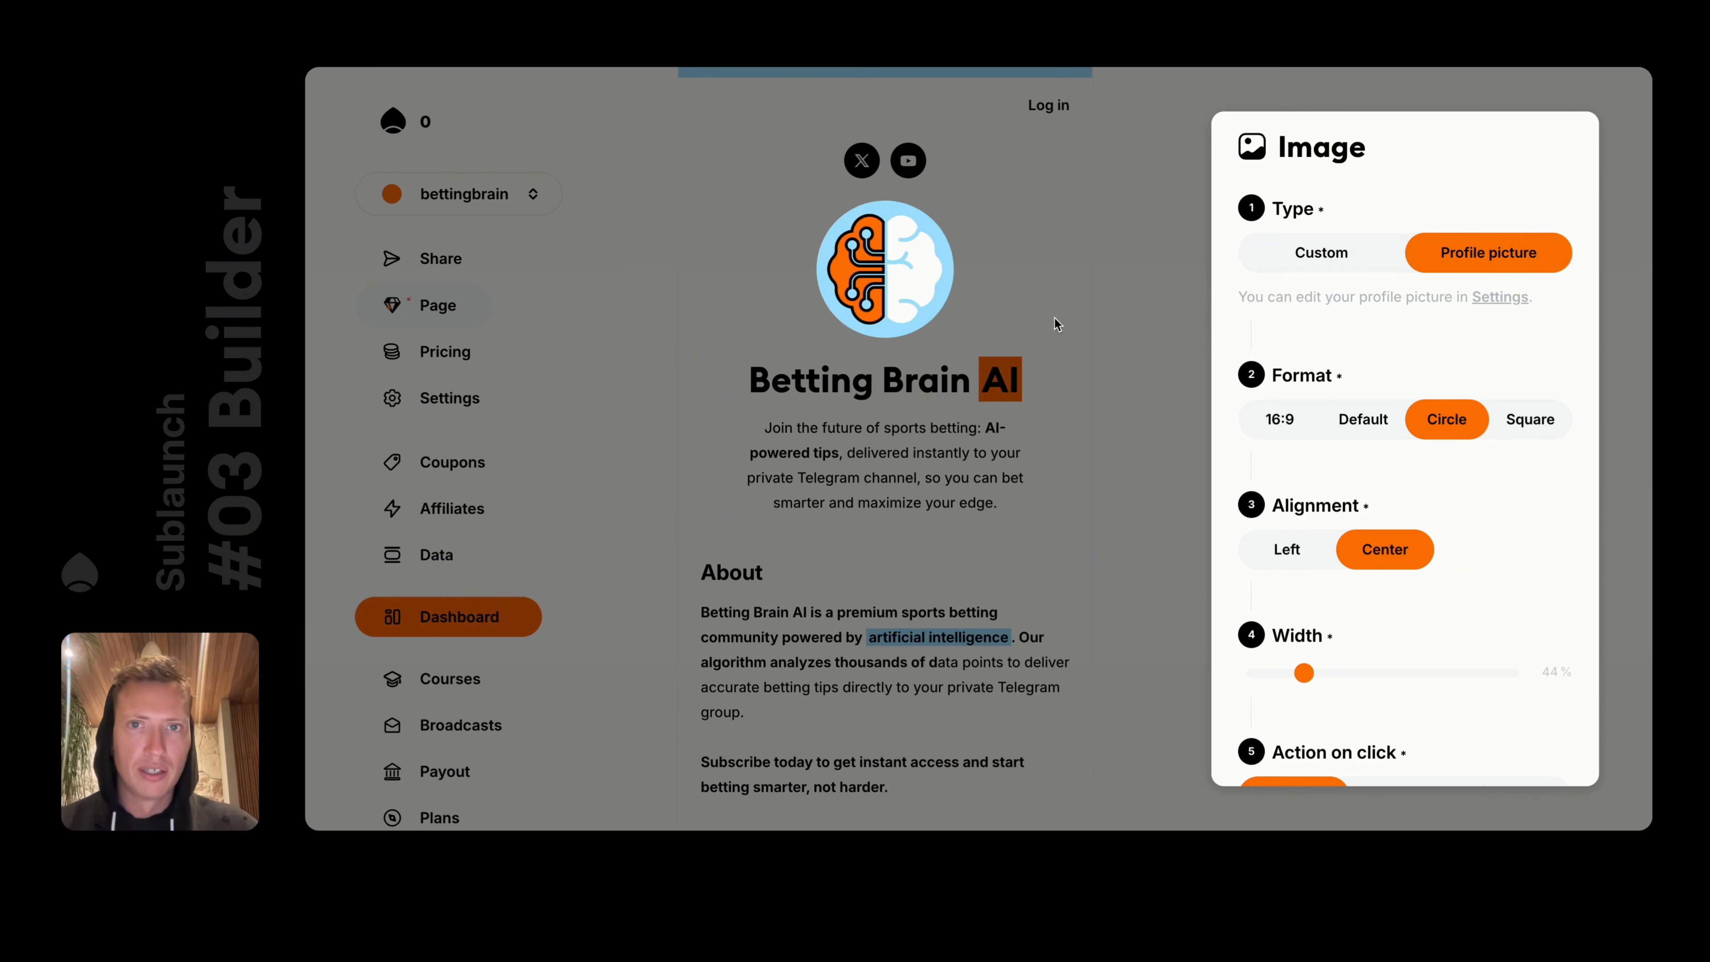
{"action": "left_click", "coordinate": [1102, 334]}
{"action": "left_click", "coordinate": [442, 398]}
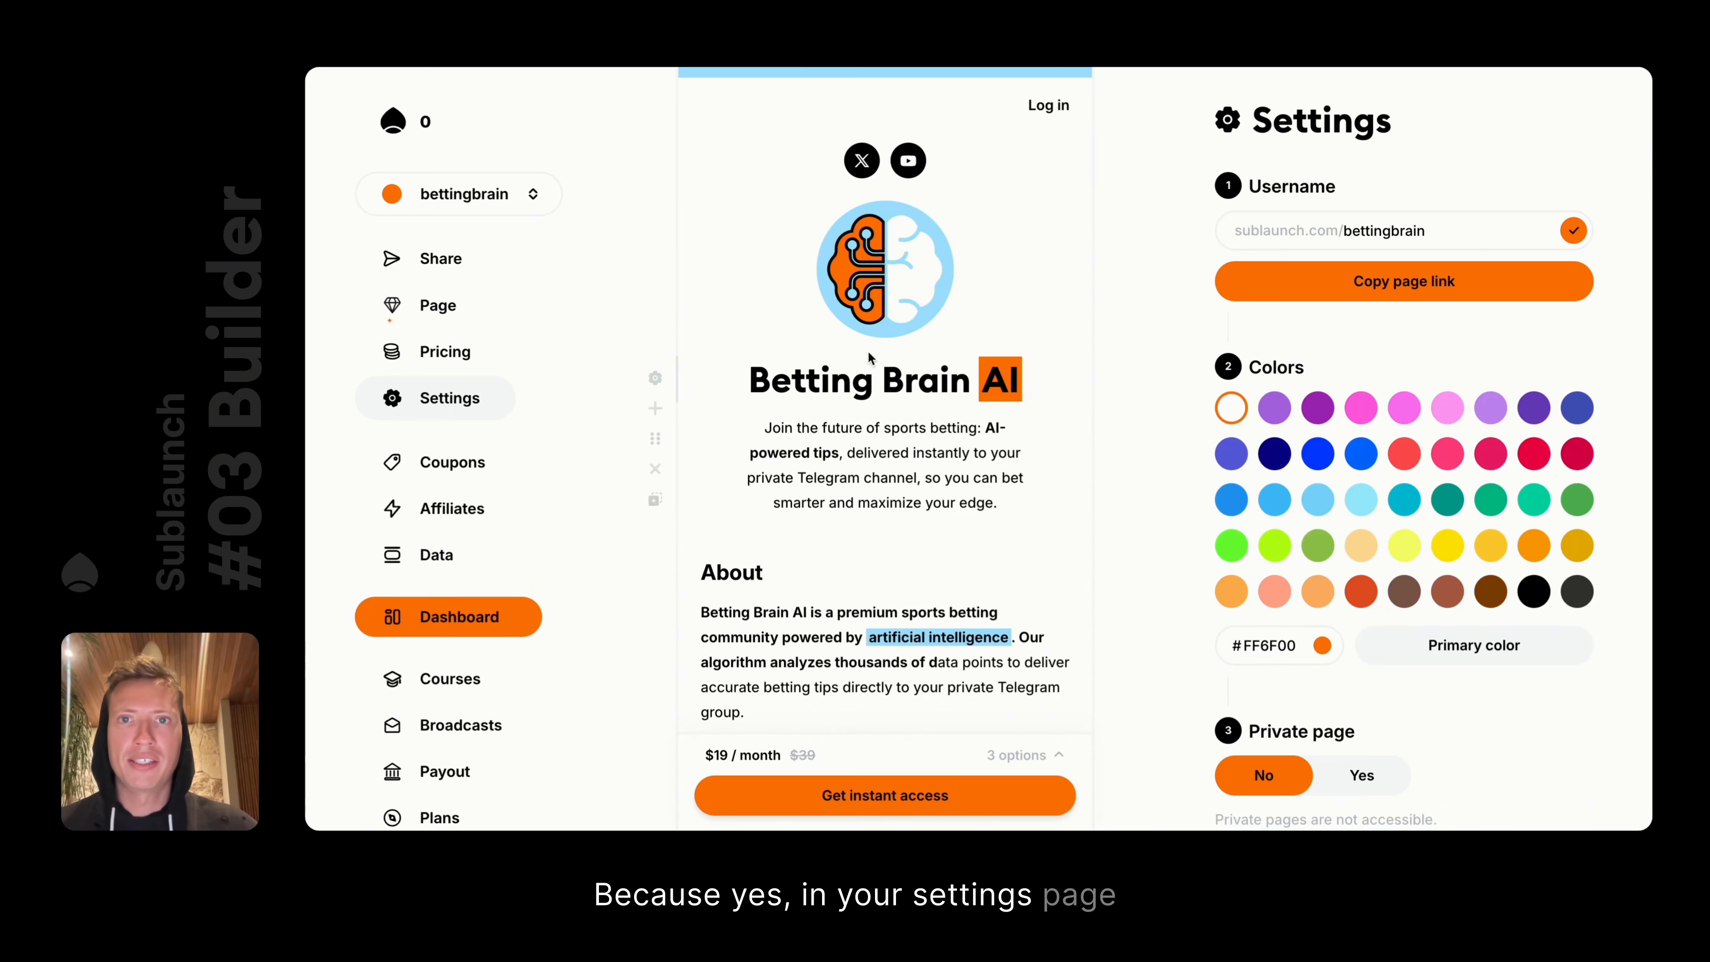
Browse the page settings, selecting the slogan text and checking the brain image's settings
{"action": "scroll", "coordinate": [1463, 371], "scroll_direction": "down", "scroll_amount": 5}
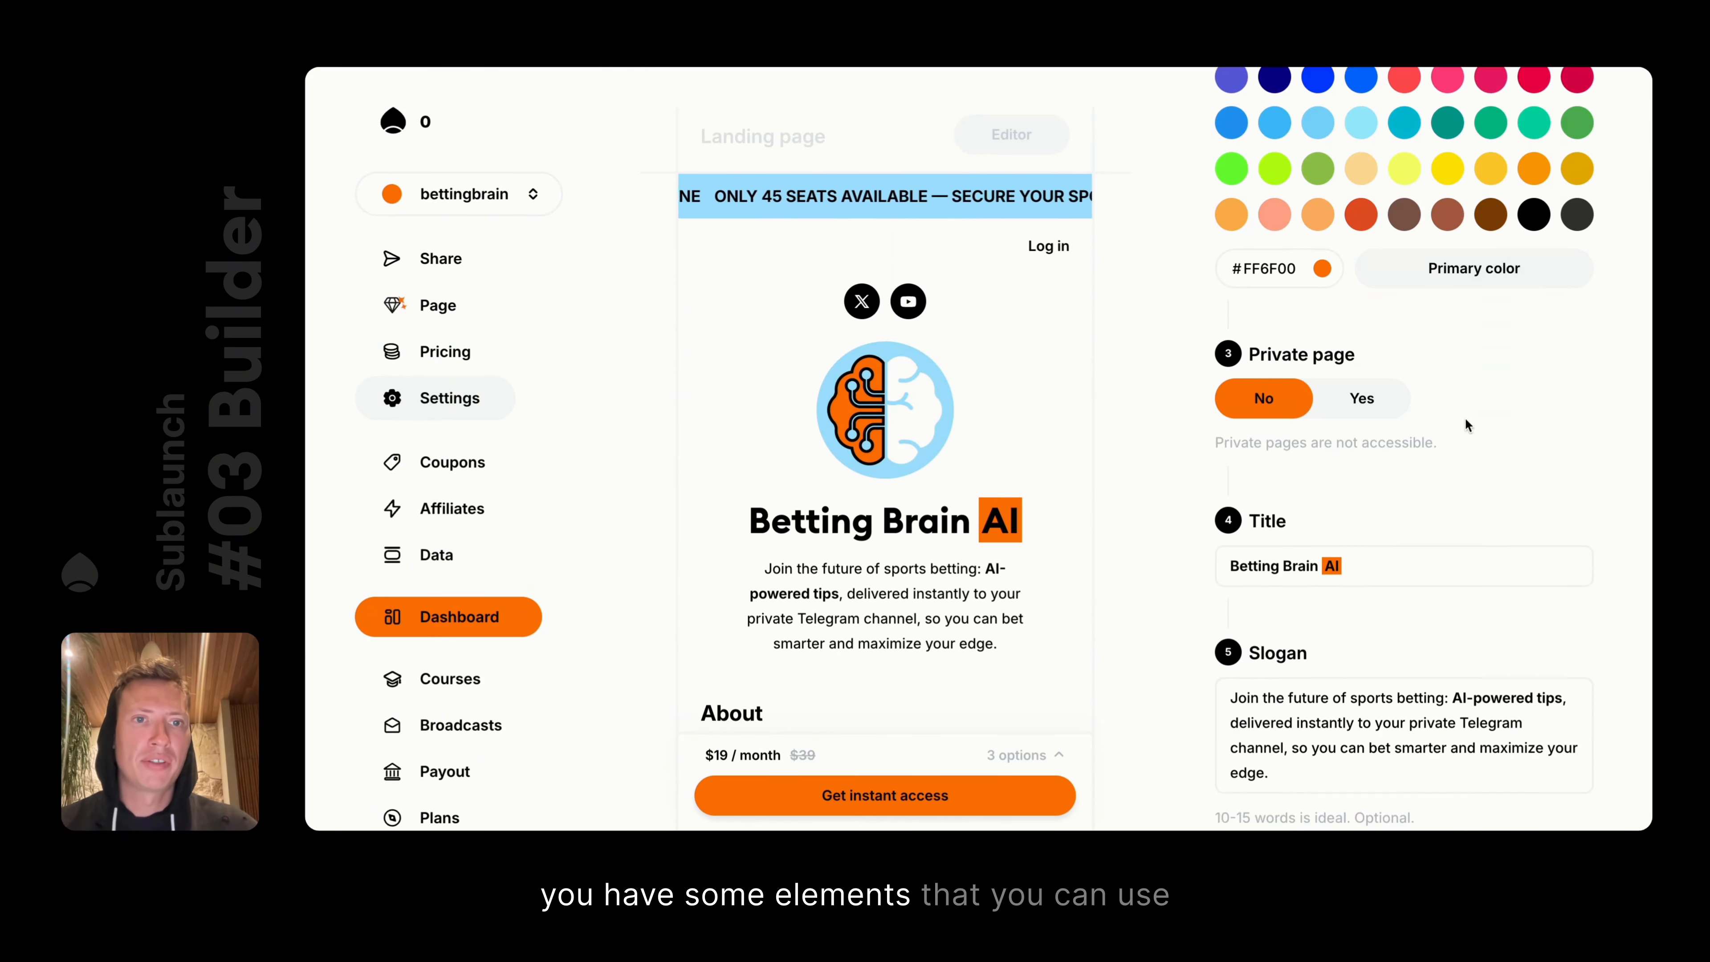
{"action": "scroll", "coordinate": [1463, 417], "scroll_direction": "down", "scroll_amount": 3}
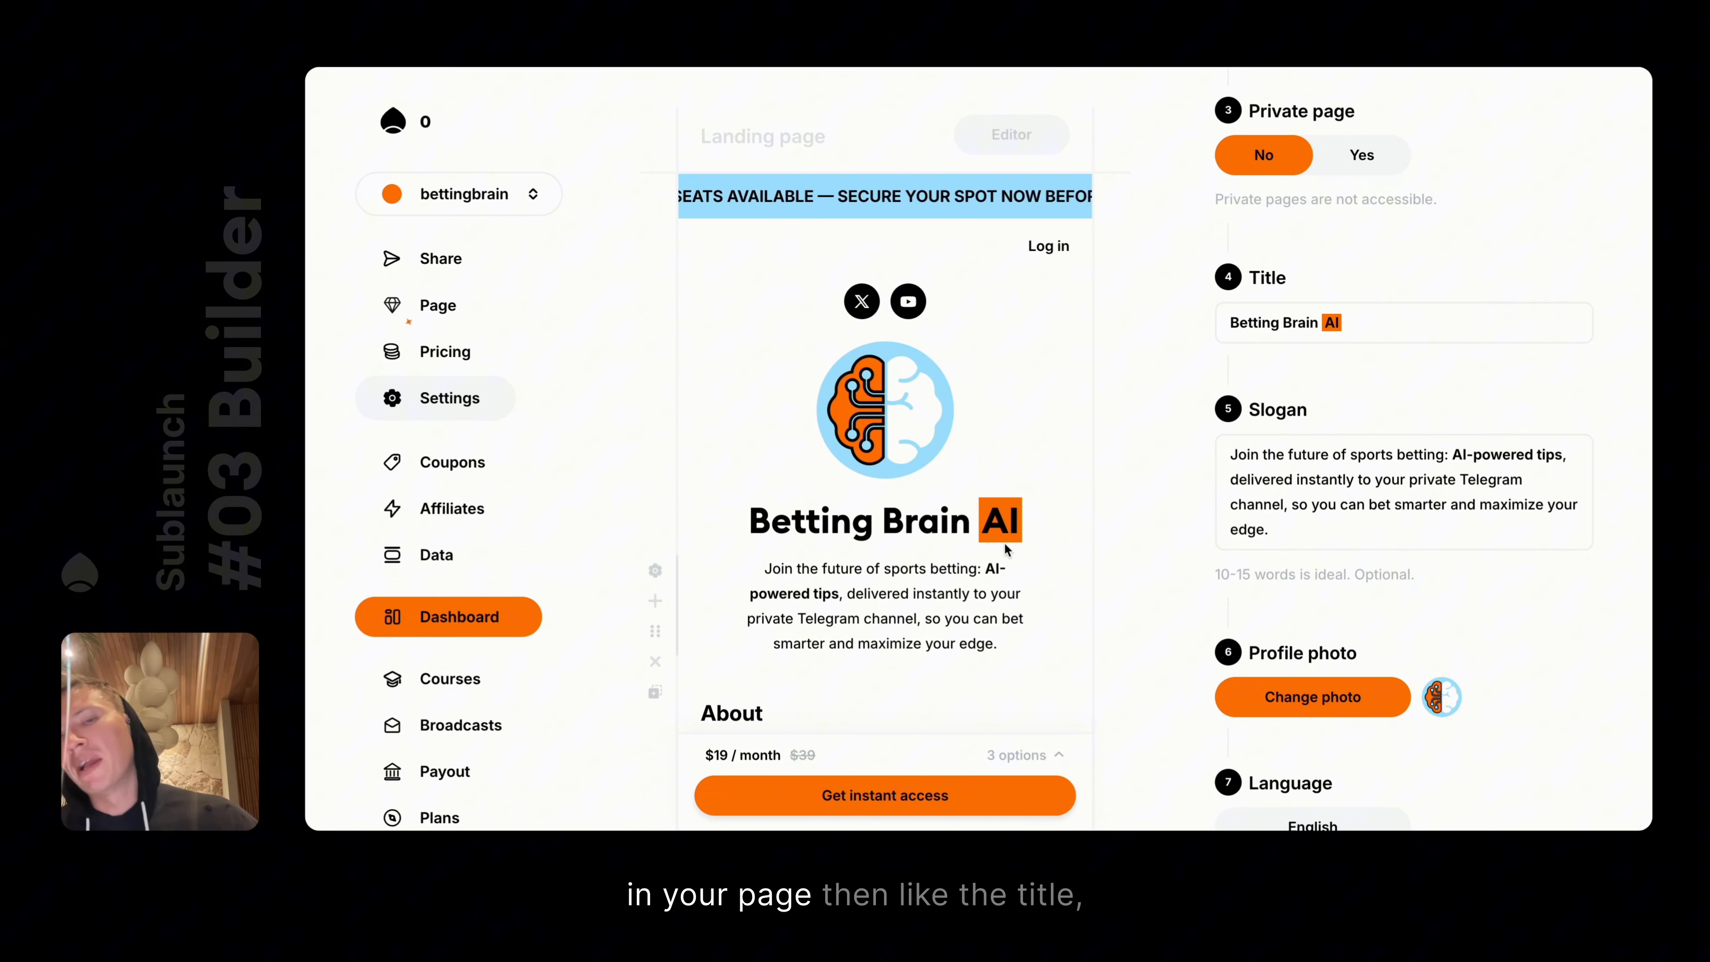
{"action": "scroll", "coordinate": [1414, 471], "scroll_direction": "up", "scroll_amount": 2}
{"action": "left_click_drag", "start_coordinate": [1232, 446], "coordinate": [1329, 470]}
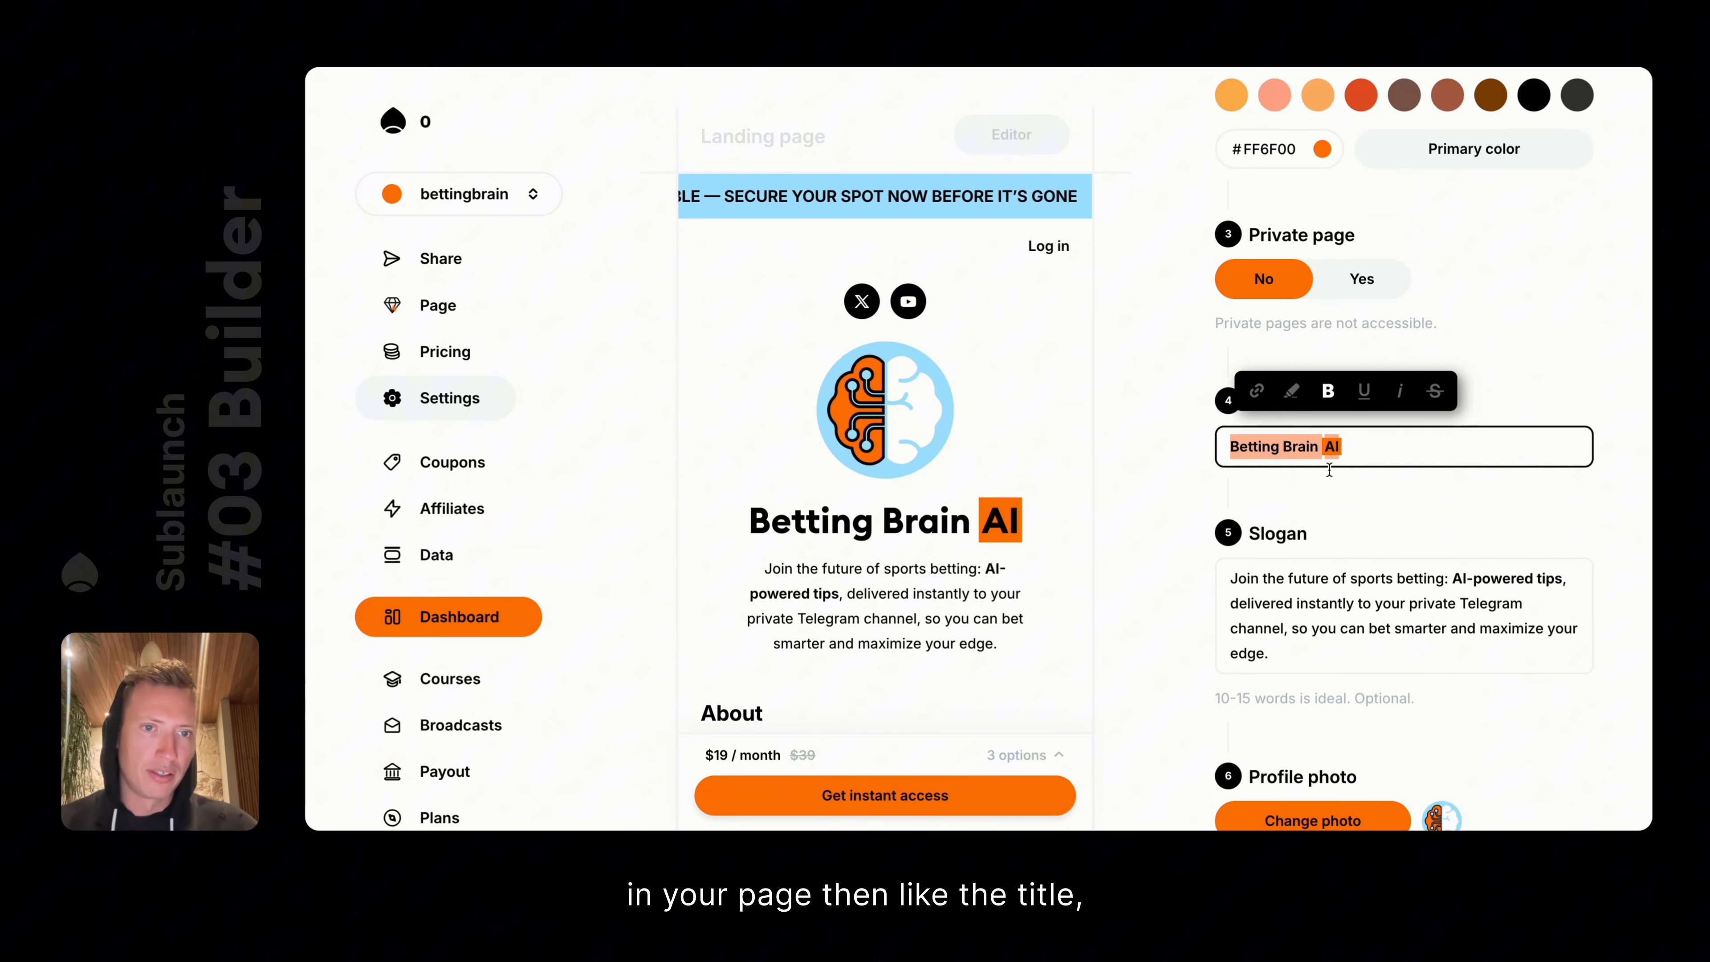
{"action": "triple_click", "coordinate": [1313, 605]}
{"action": "scroll", "coordinate": [1309, 606], "scroll_direction": "up", "scroll_amount": 4}
{"action": "scroll", "coordinate": [1355, 566], "scroll_direction": "down", "scroll_amount": 10}
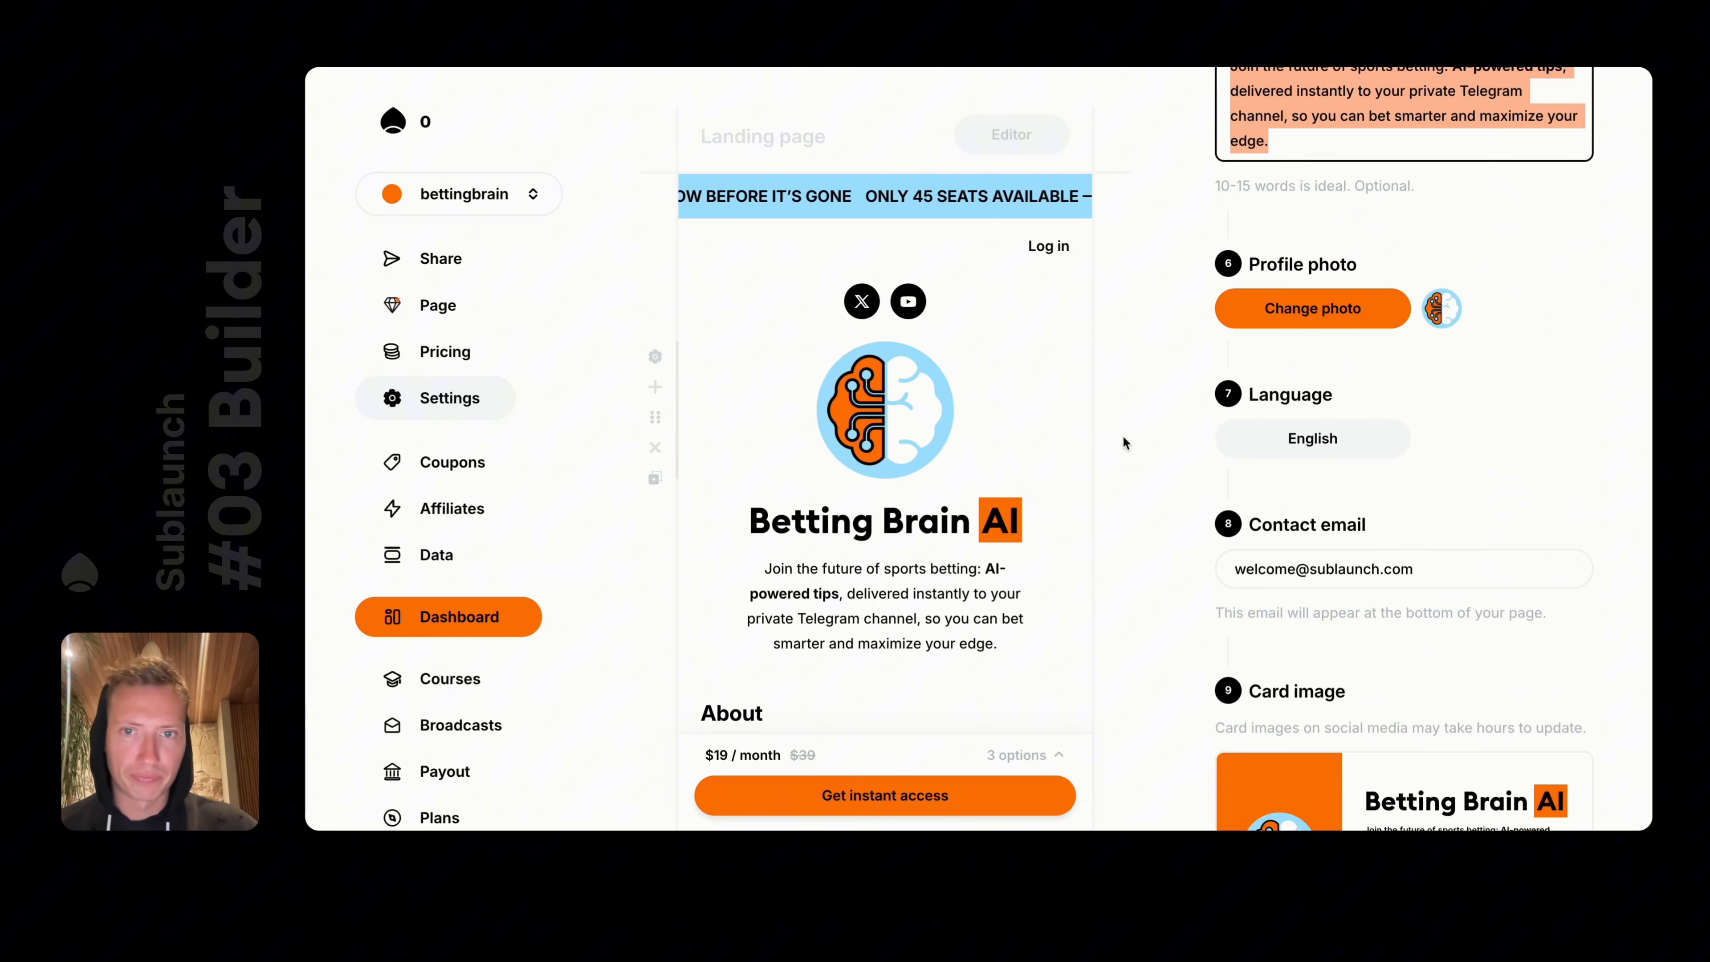
{"action": "left_click", "coordinate": [916, 398]}
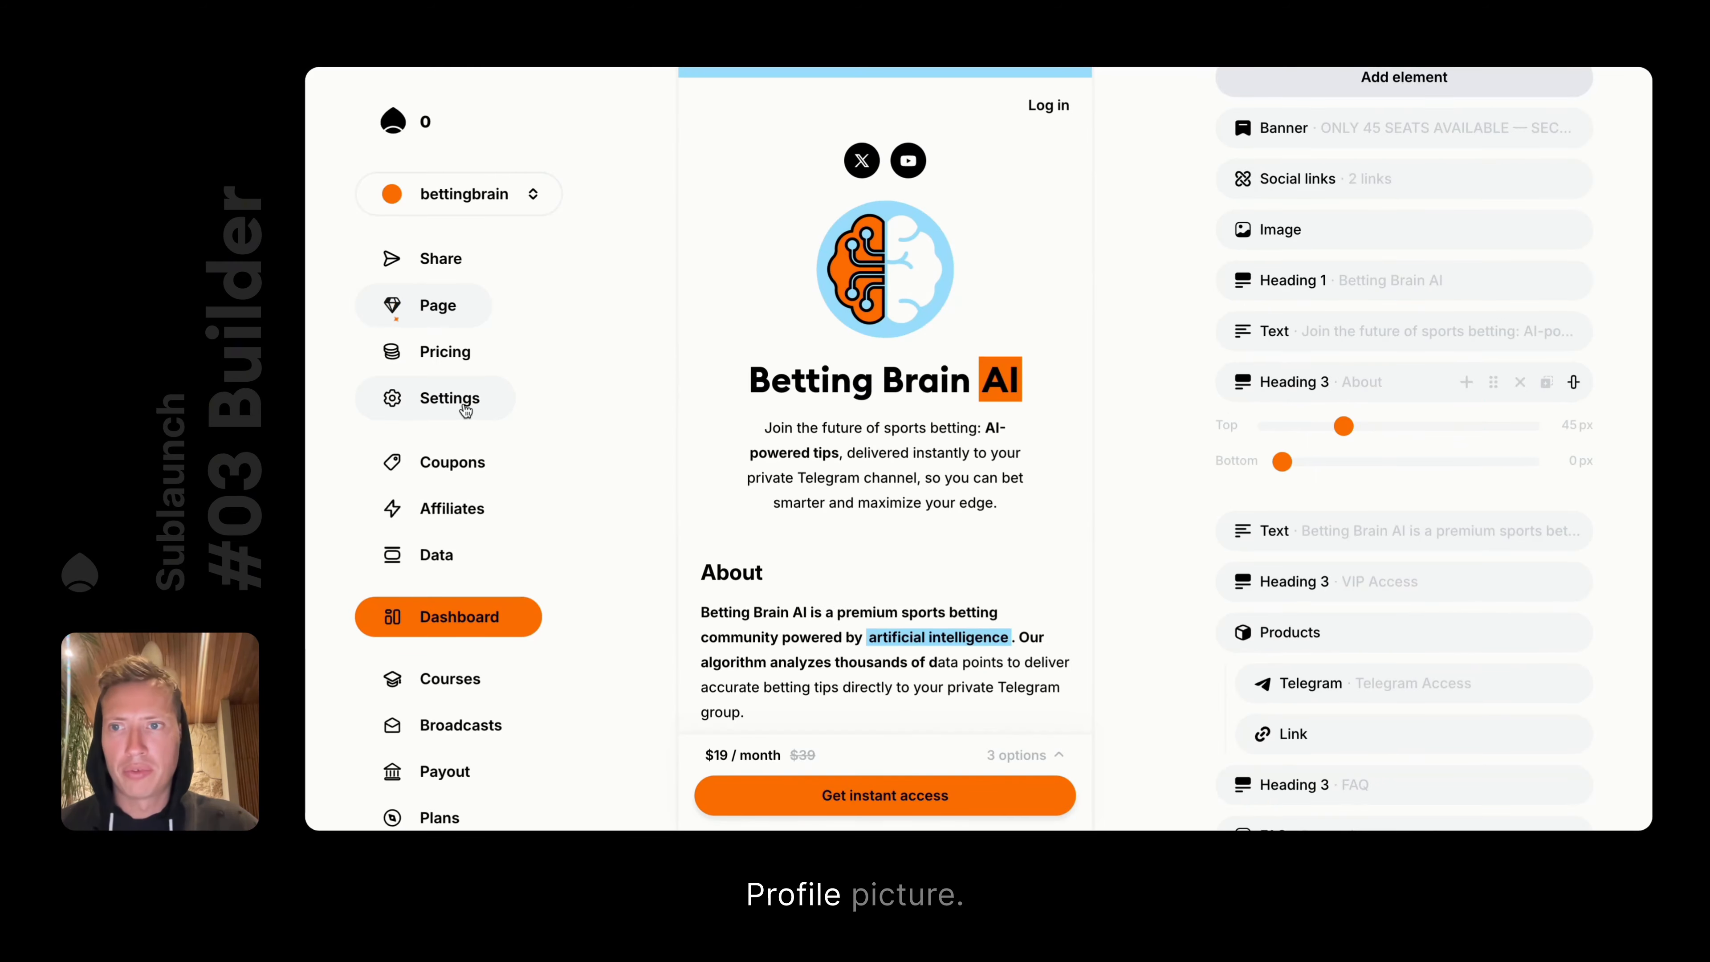
{"action": "left_click", "coordinate": [466, 397]}
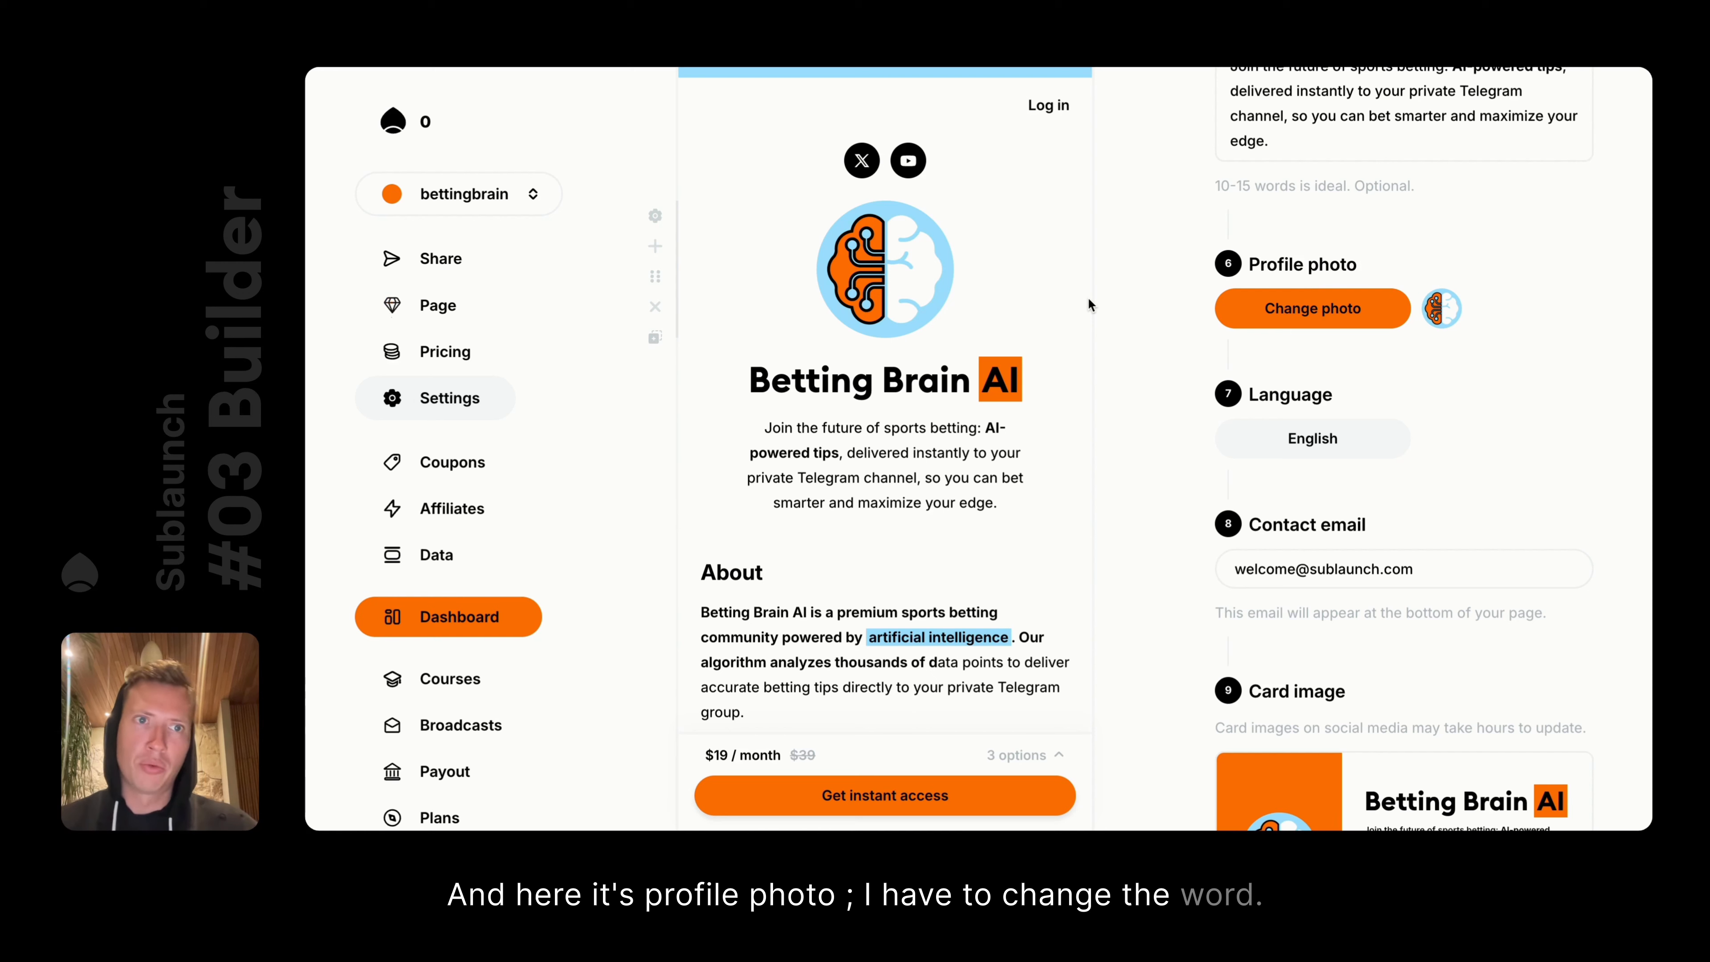
Inspect the Betting Brain AI title's settings, then return to the page settings
{"action": "left_click", "coordinate": [663, 379]}
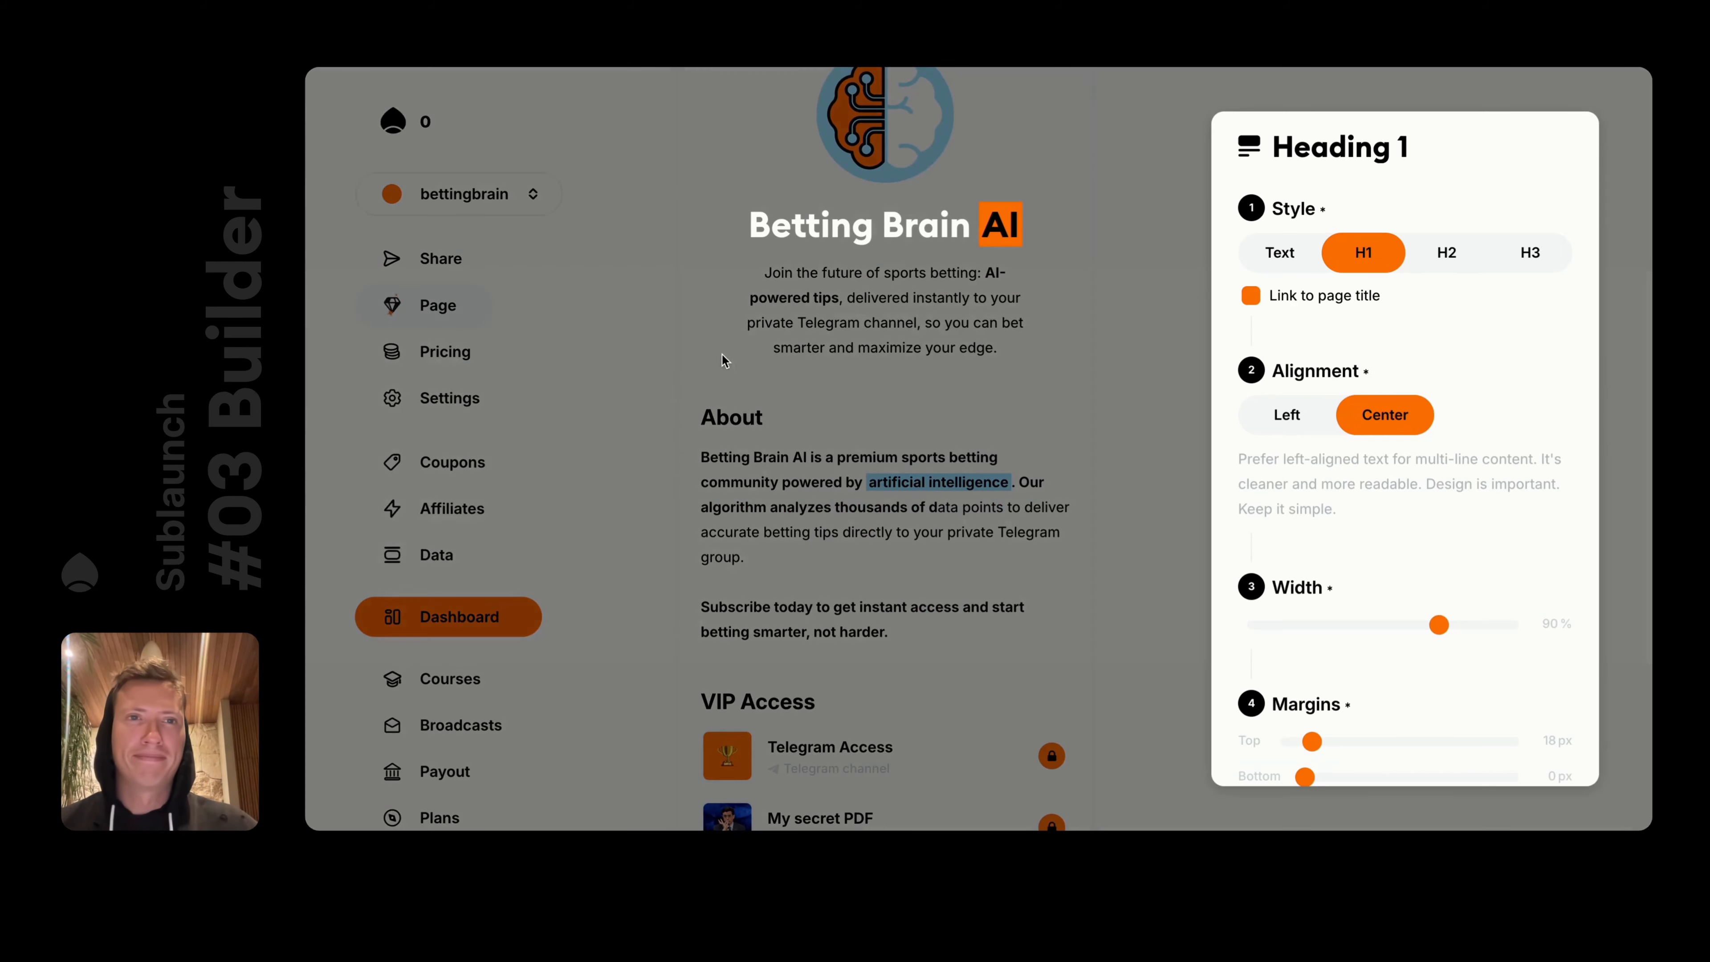
{"action": "triple_click", "coordinate": [888, 231]}
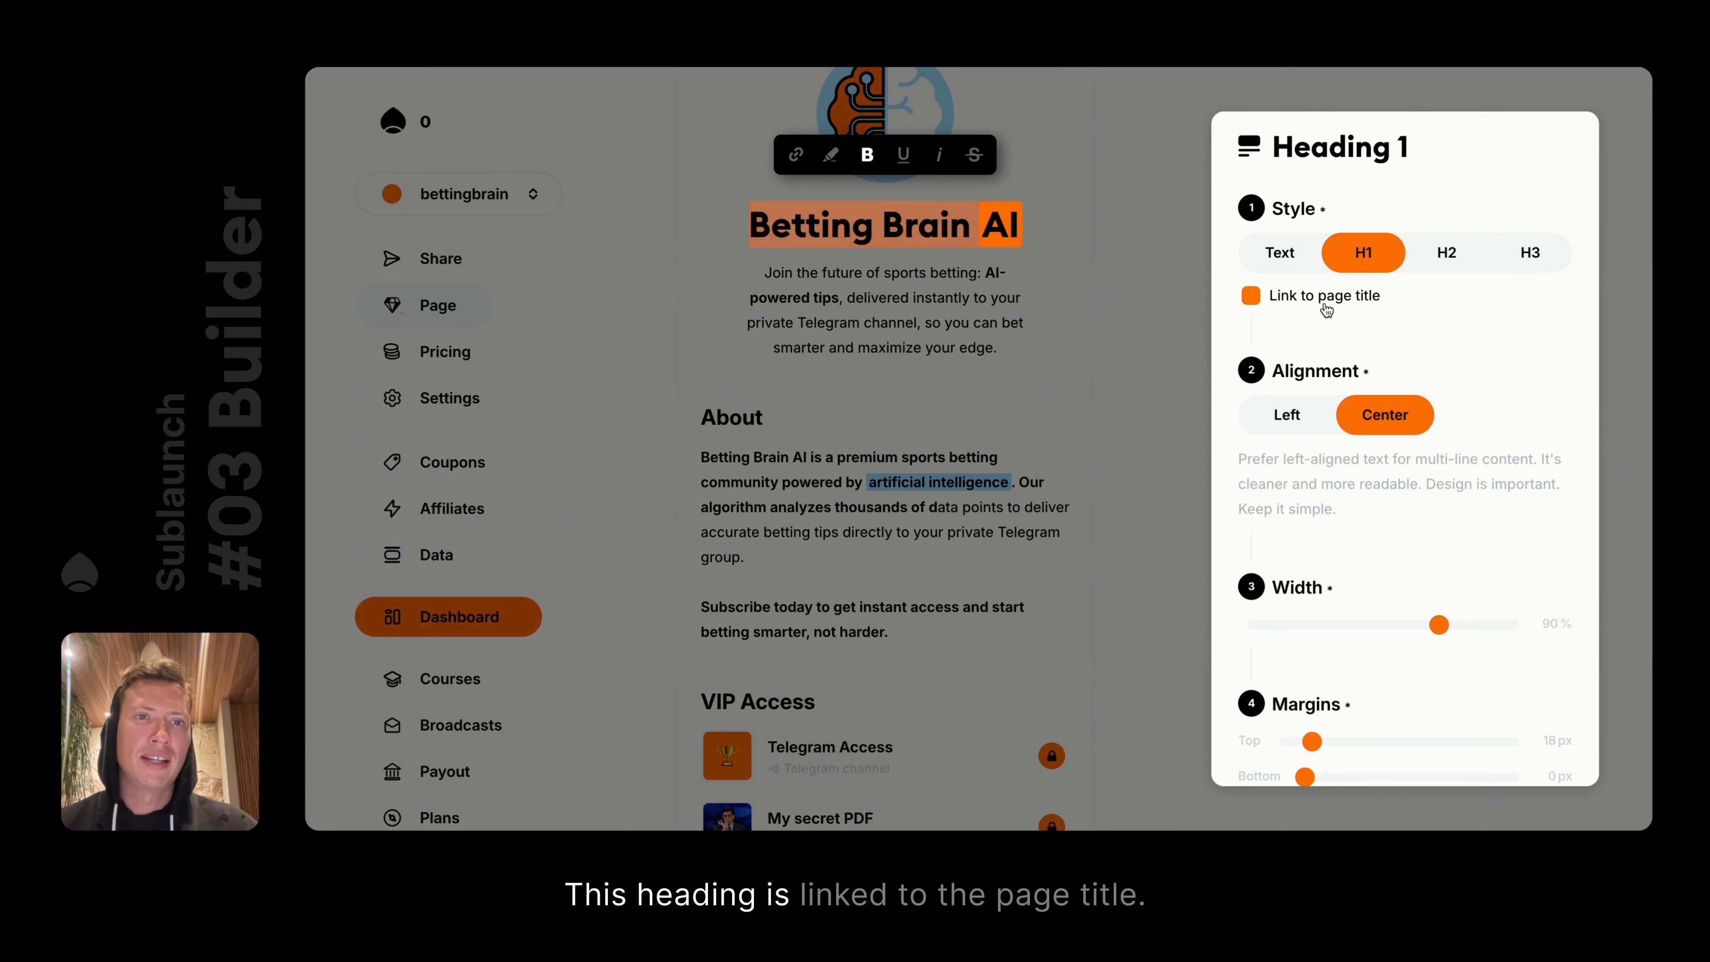
{"action": "left_click", "coordinate": [1149, 290]}
{"action": "left_click", "coordinate": [425, 407]}
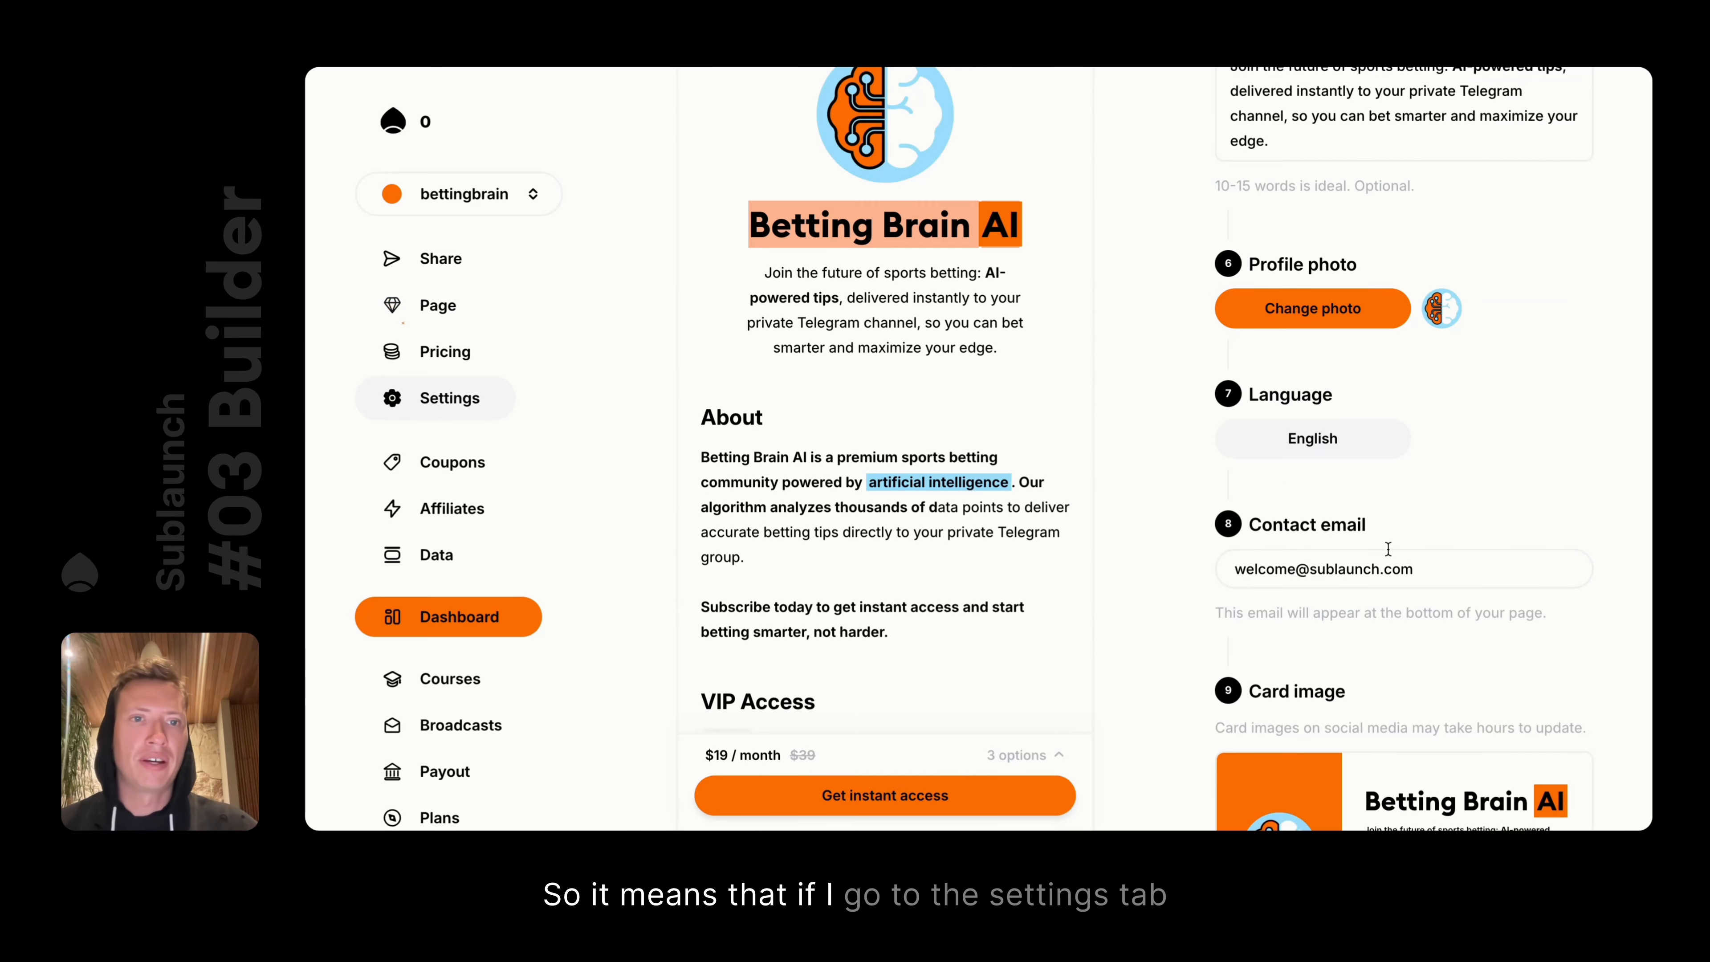
{"action": "scroll", "coordinate": [1387, 548], "scroll_direction": "up", "scroll_amount": 10}
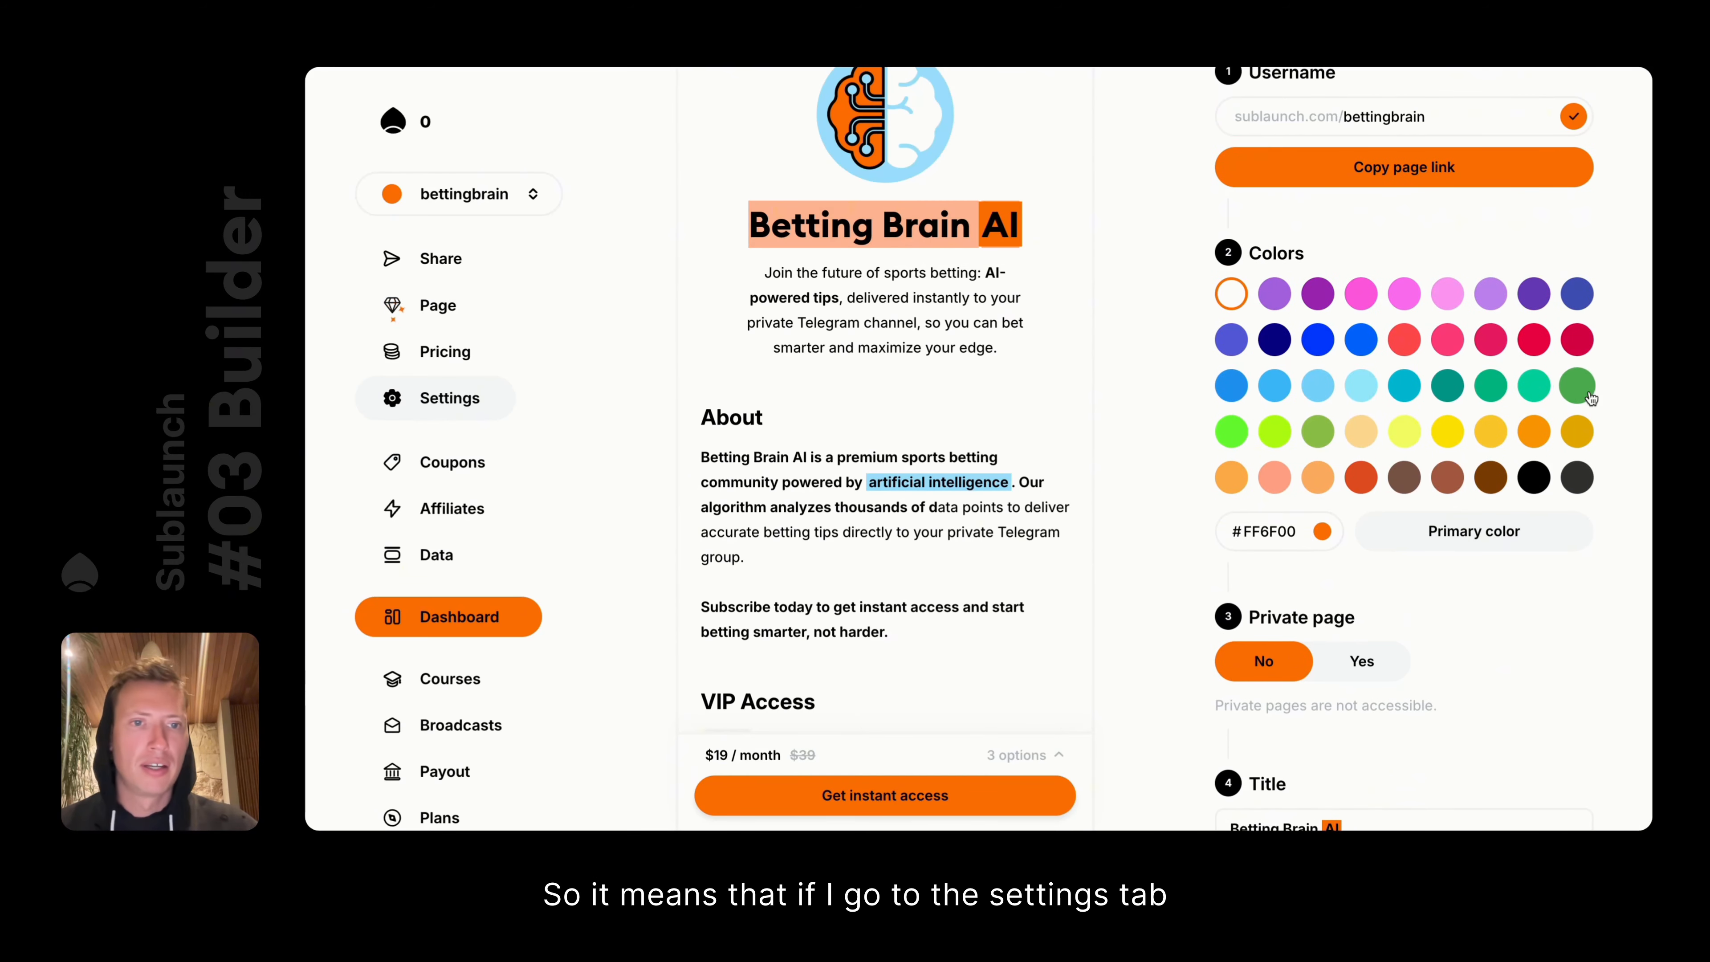
{"action": "scroll", "coordinate": [1420, 512], "scroll_direction": "down", "scroll_amount": 5}
Trial-edit the page title, unlink the main heading from it, and append 'sasasa' to the heading
{"action": "left_click", "coordinate": [1389, 590]}
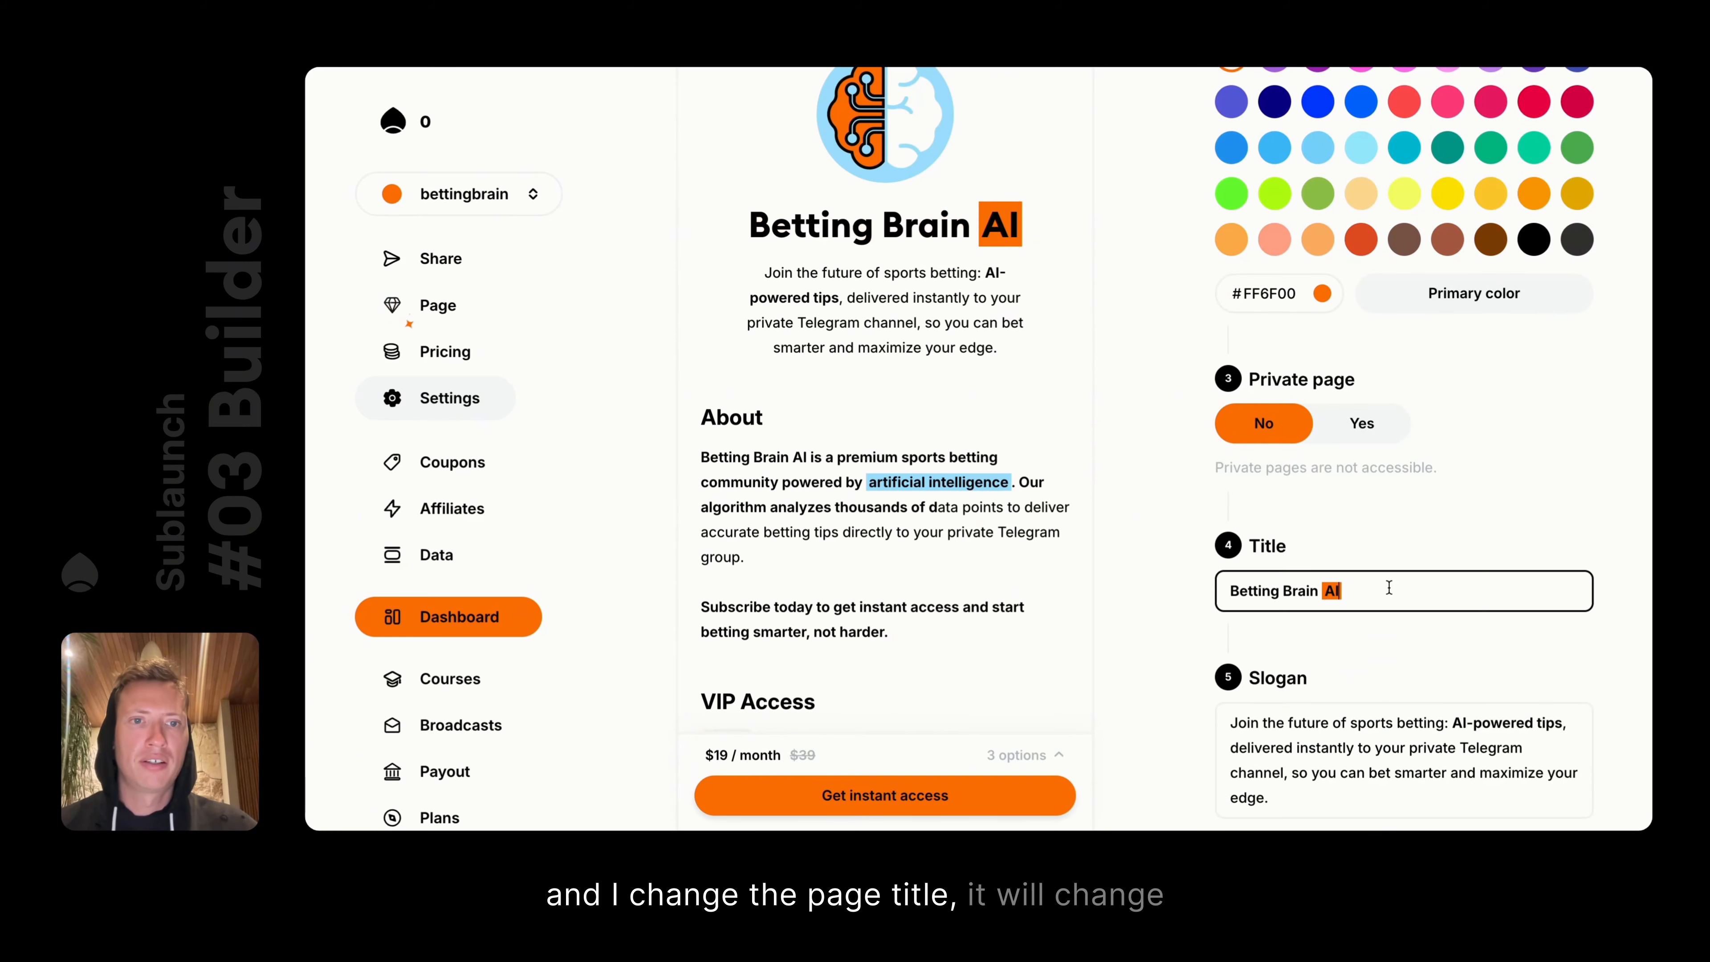
{"action": "left_click", "coordinate": [1229, 591]}
{"action": "type", "text": "xxxxxxx. "}
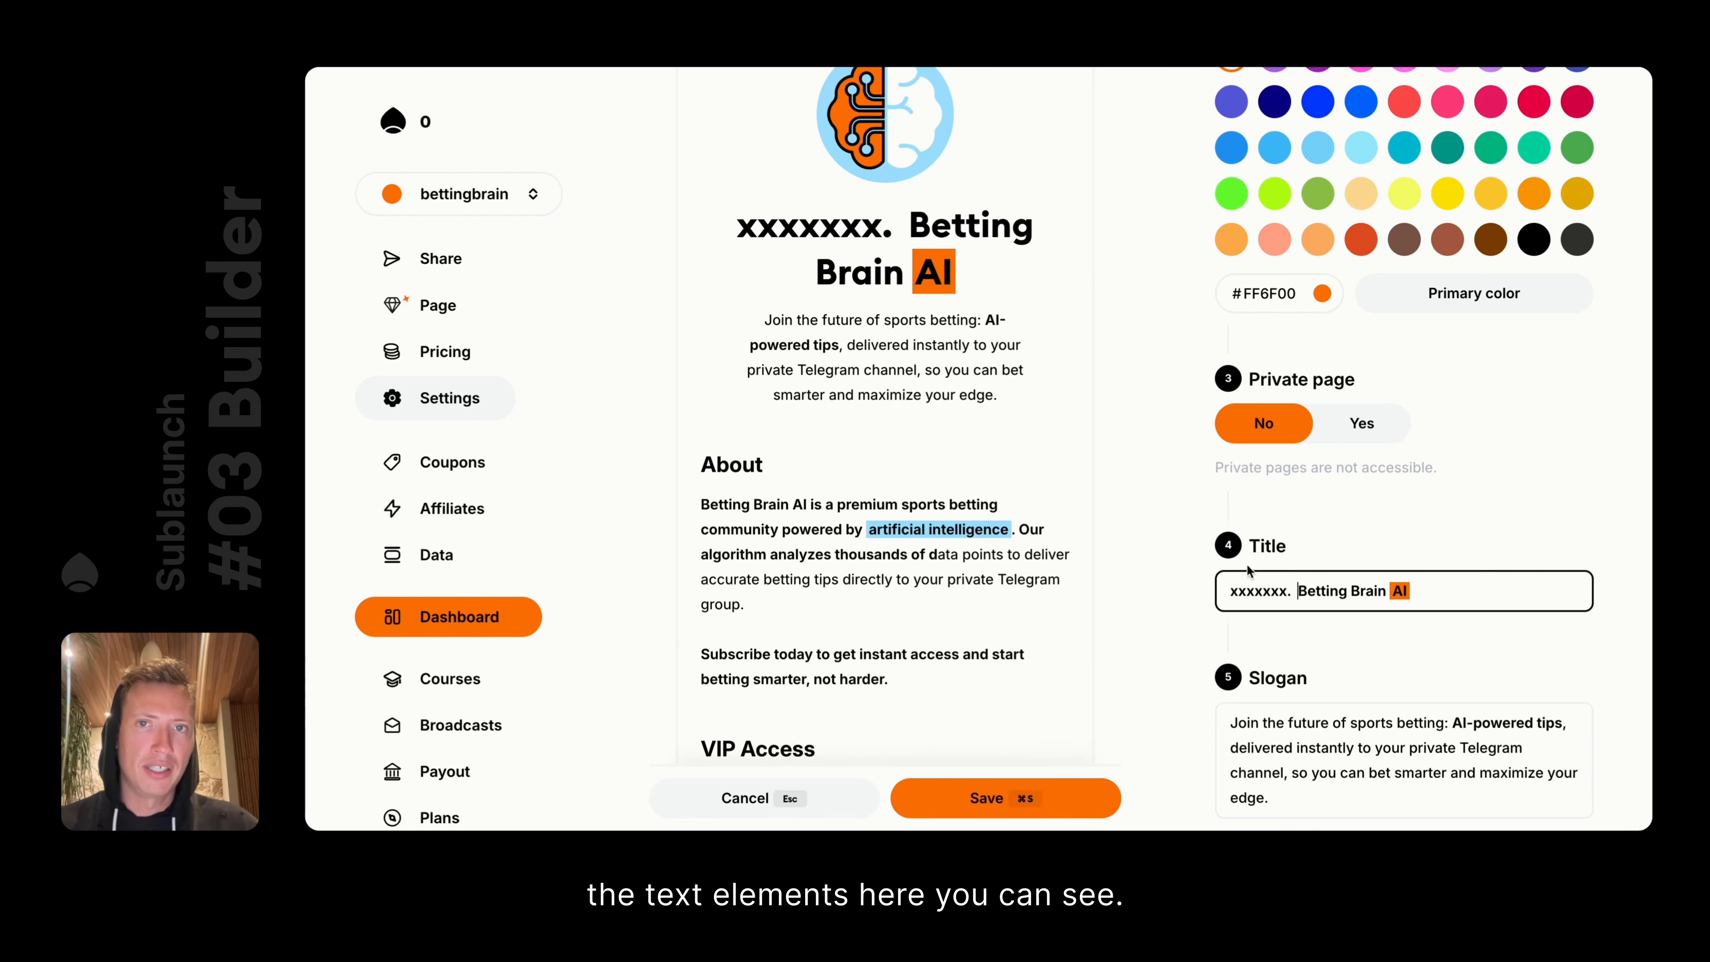
{"action": "type", "text": "xxxx"}
{"action": "mouse_move", "coordinate": [697, 273]}
{"action": "left_click", "coordinate": [650, 228]}
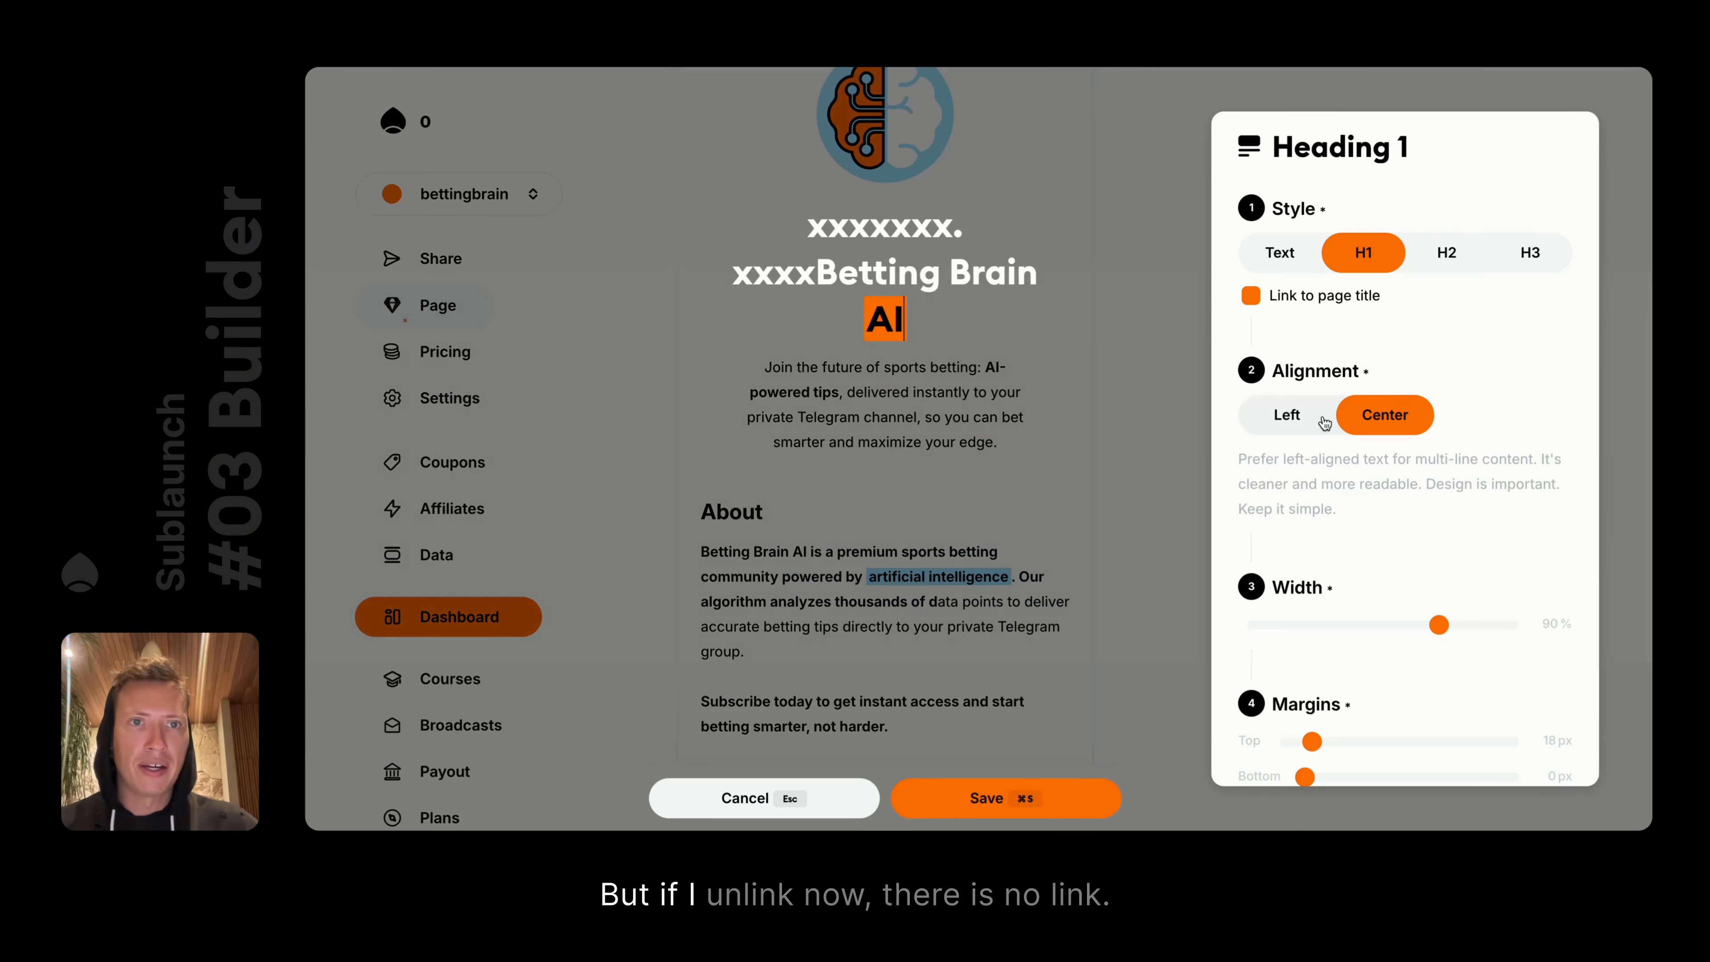
{"action": "left_click", "coordinate": [1249, 297]}
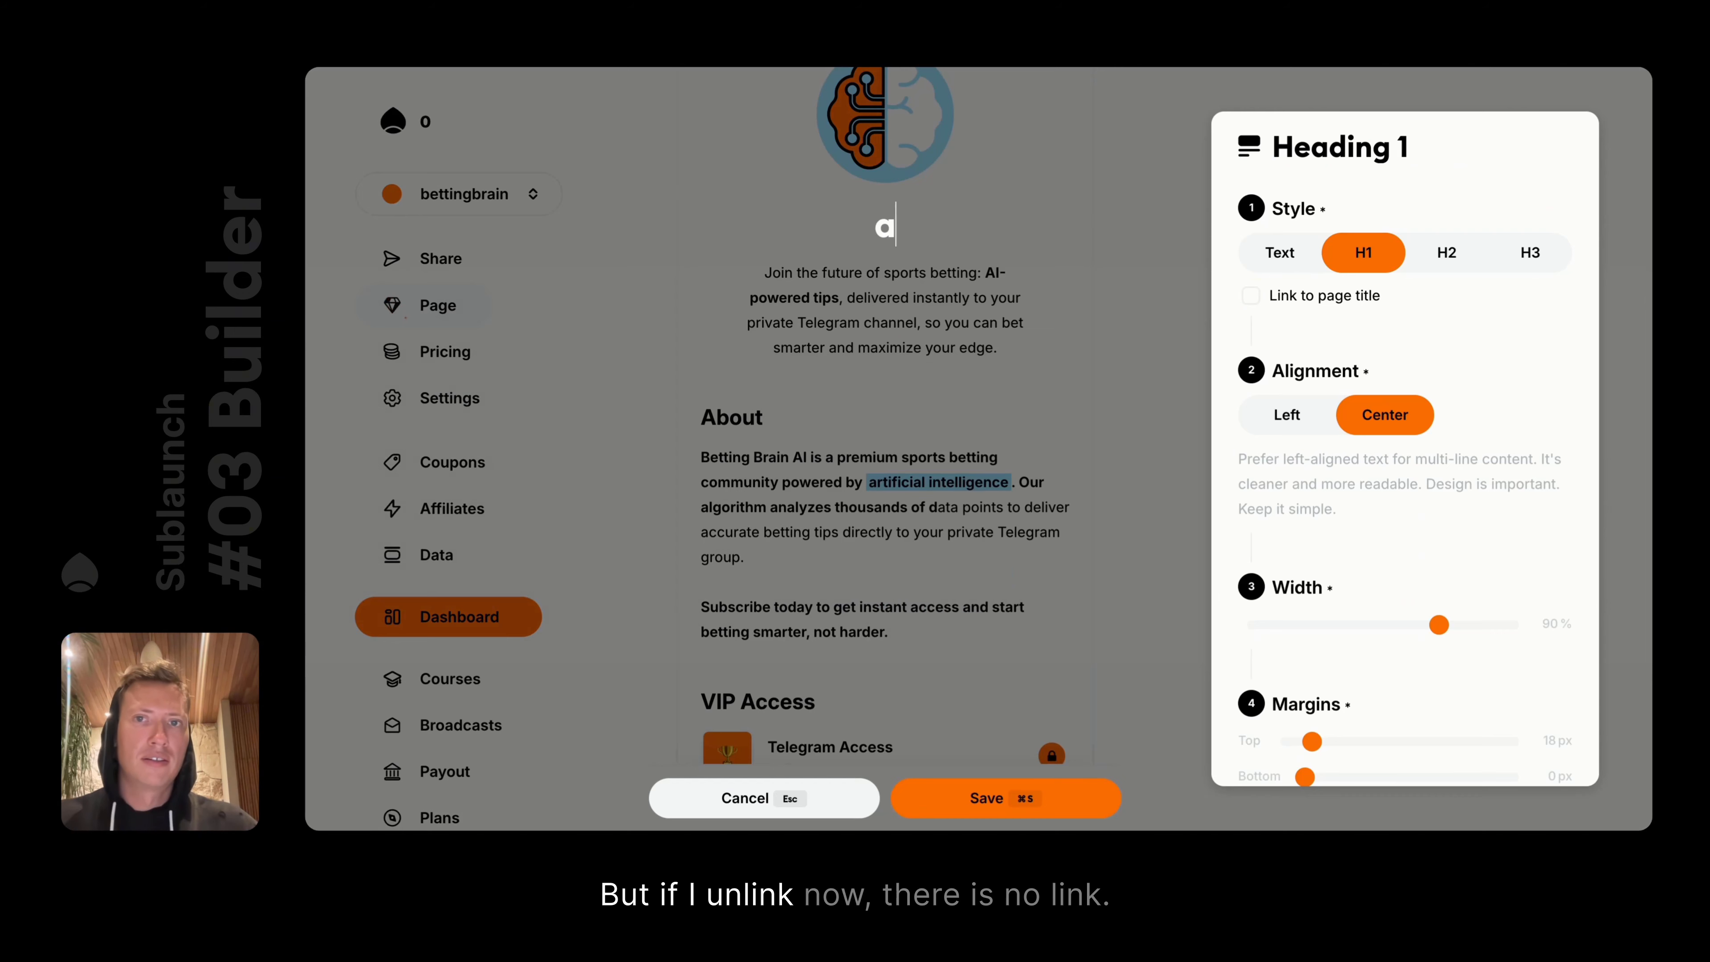
{"action": "left_click", "coordinate": [1117, 336]}
{"action": "left_click", "coordinate": [943, 227]}
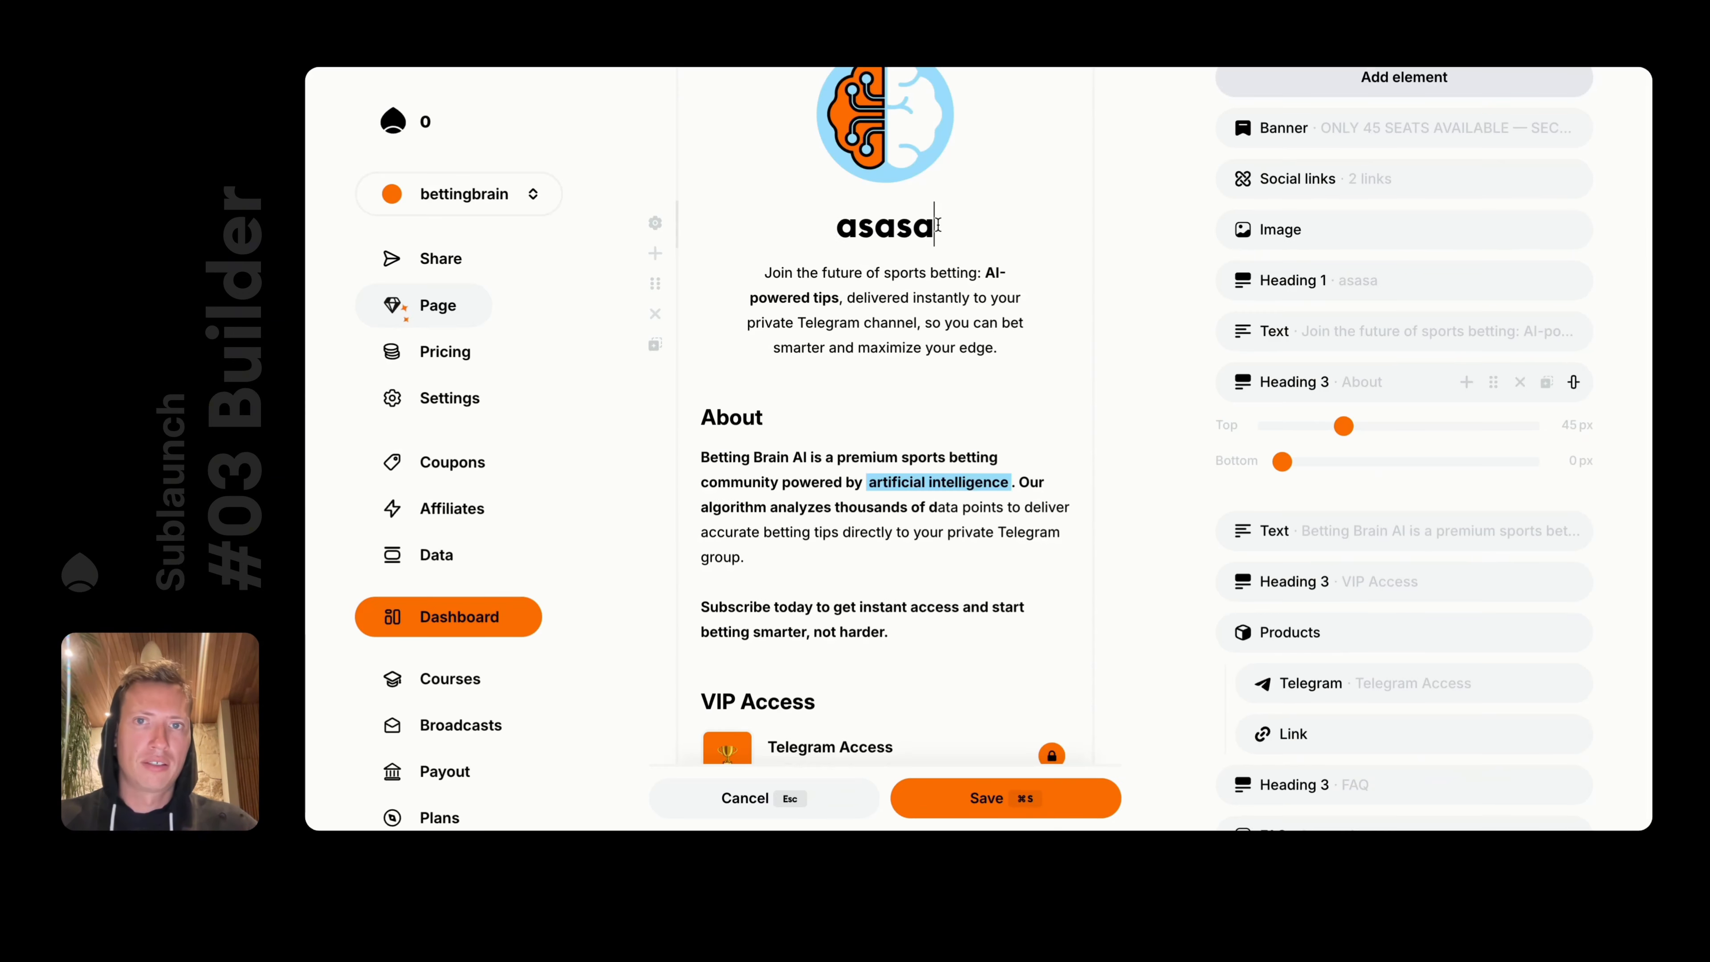
{"action": "type", "text": "sasasa"}
Make further trial edits to the title and About heading, then discard all changes
{"action": "left_click", "coordinate": [437, 412]}
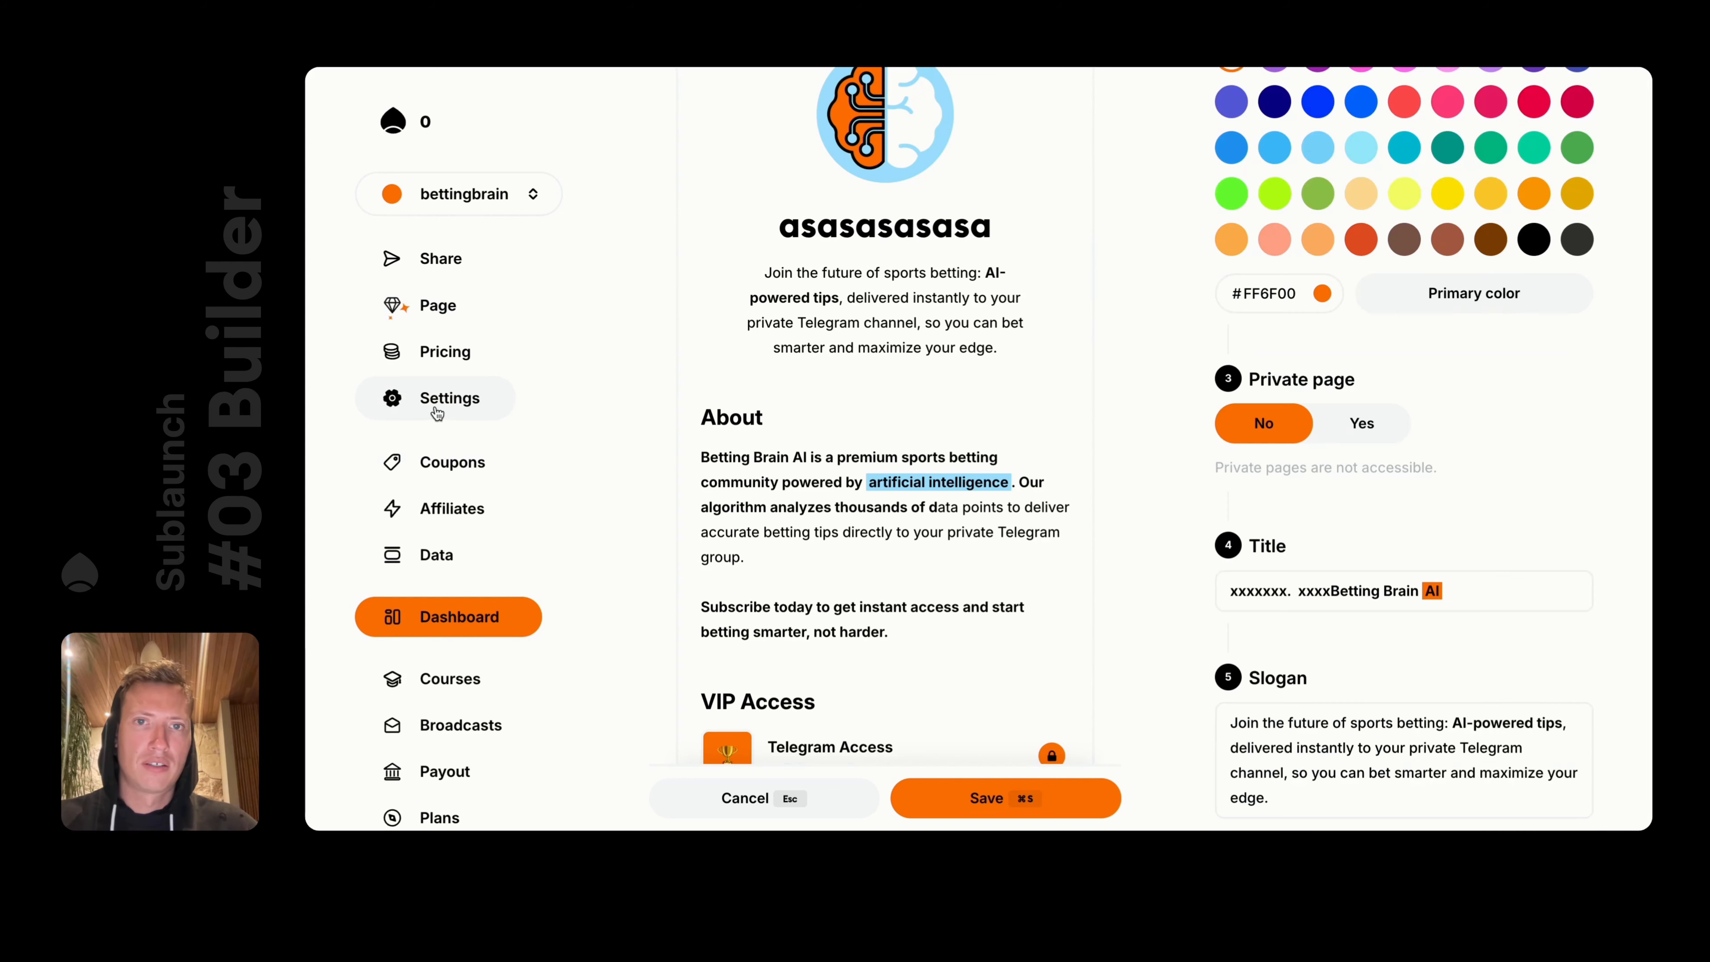
{"action": "double_click", "coordinate": [1360, 596]}
{"action": "type", "text": "sasasasasa"}
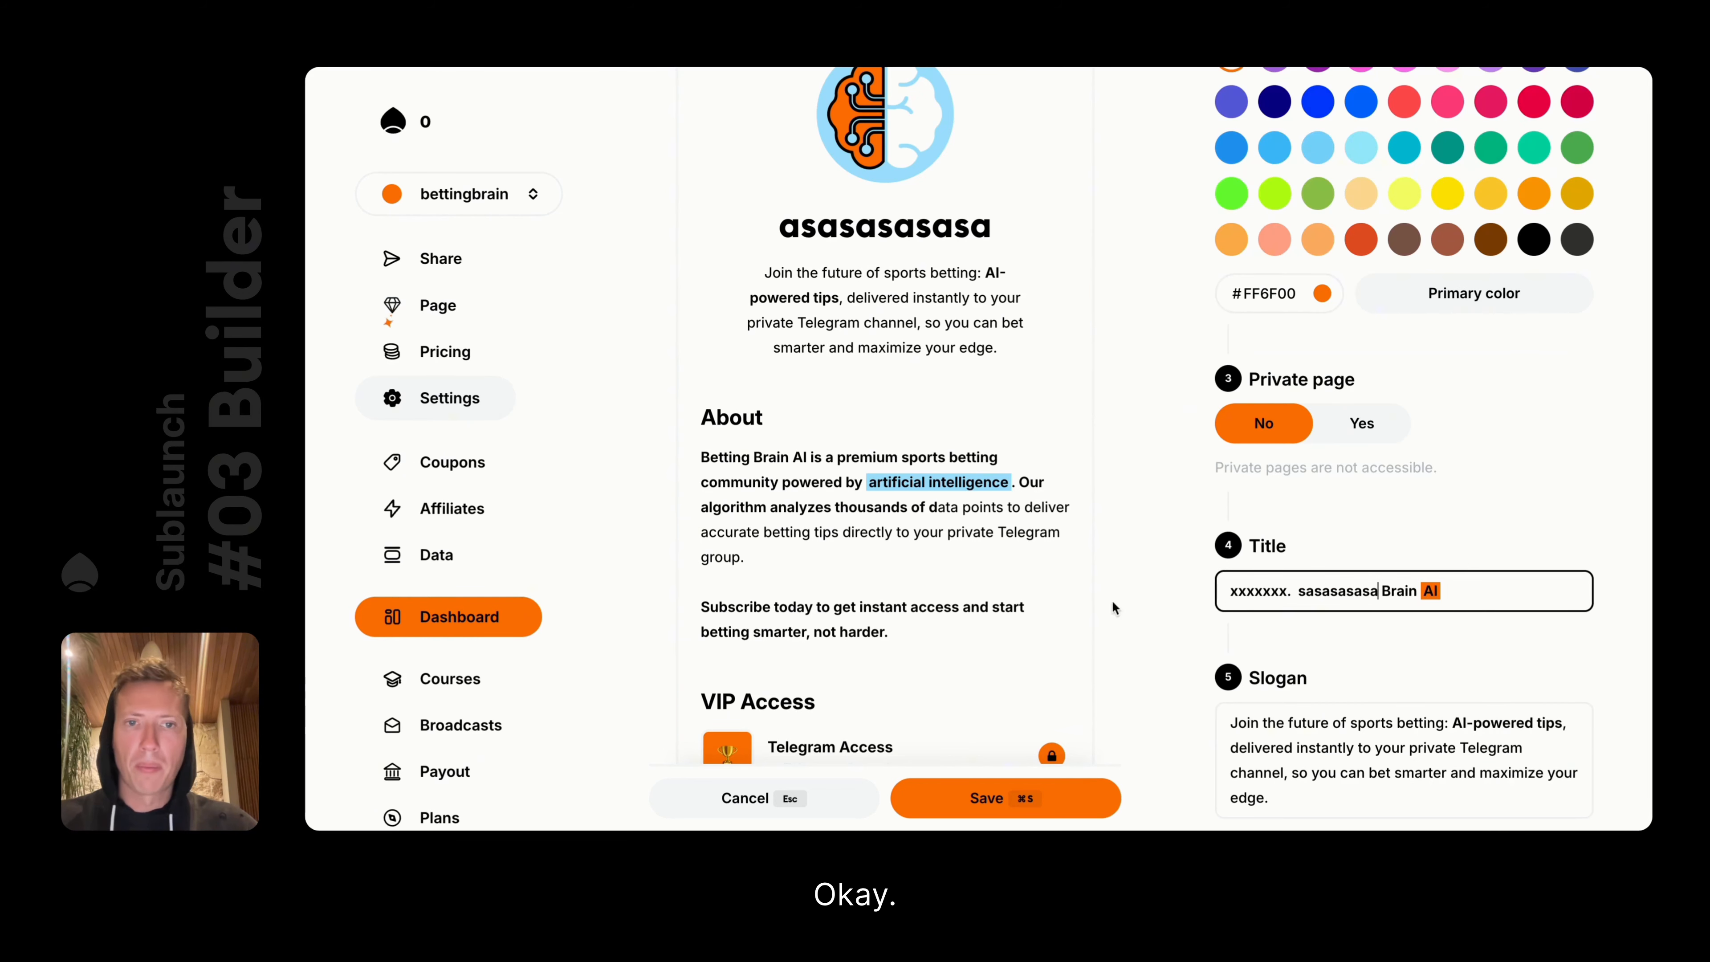
{"action": "left_click", "coordinate": [764, 811]}
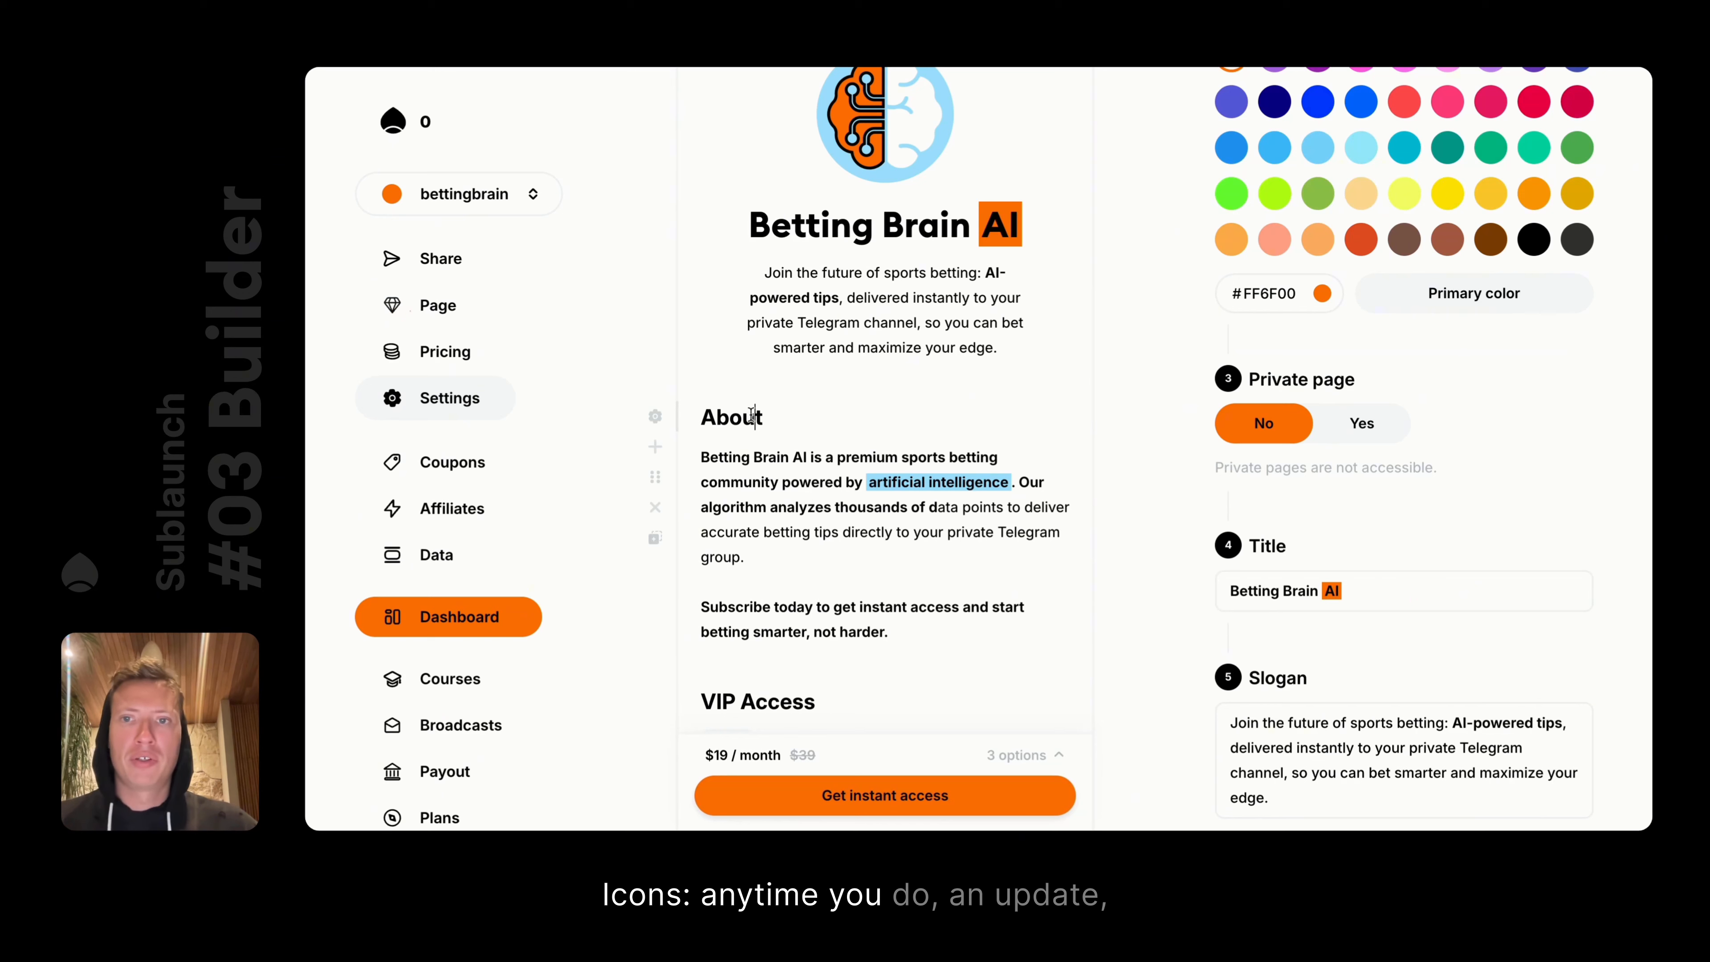
{"action": "type", "text": "smmss"}
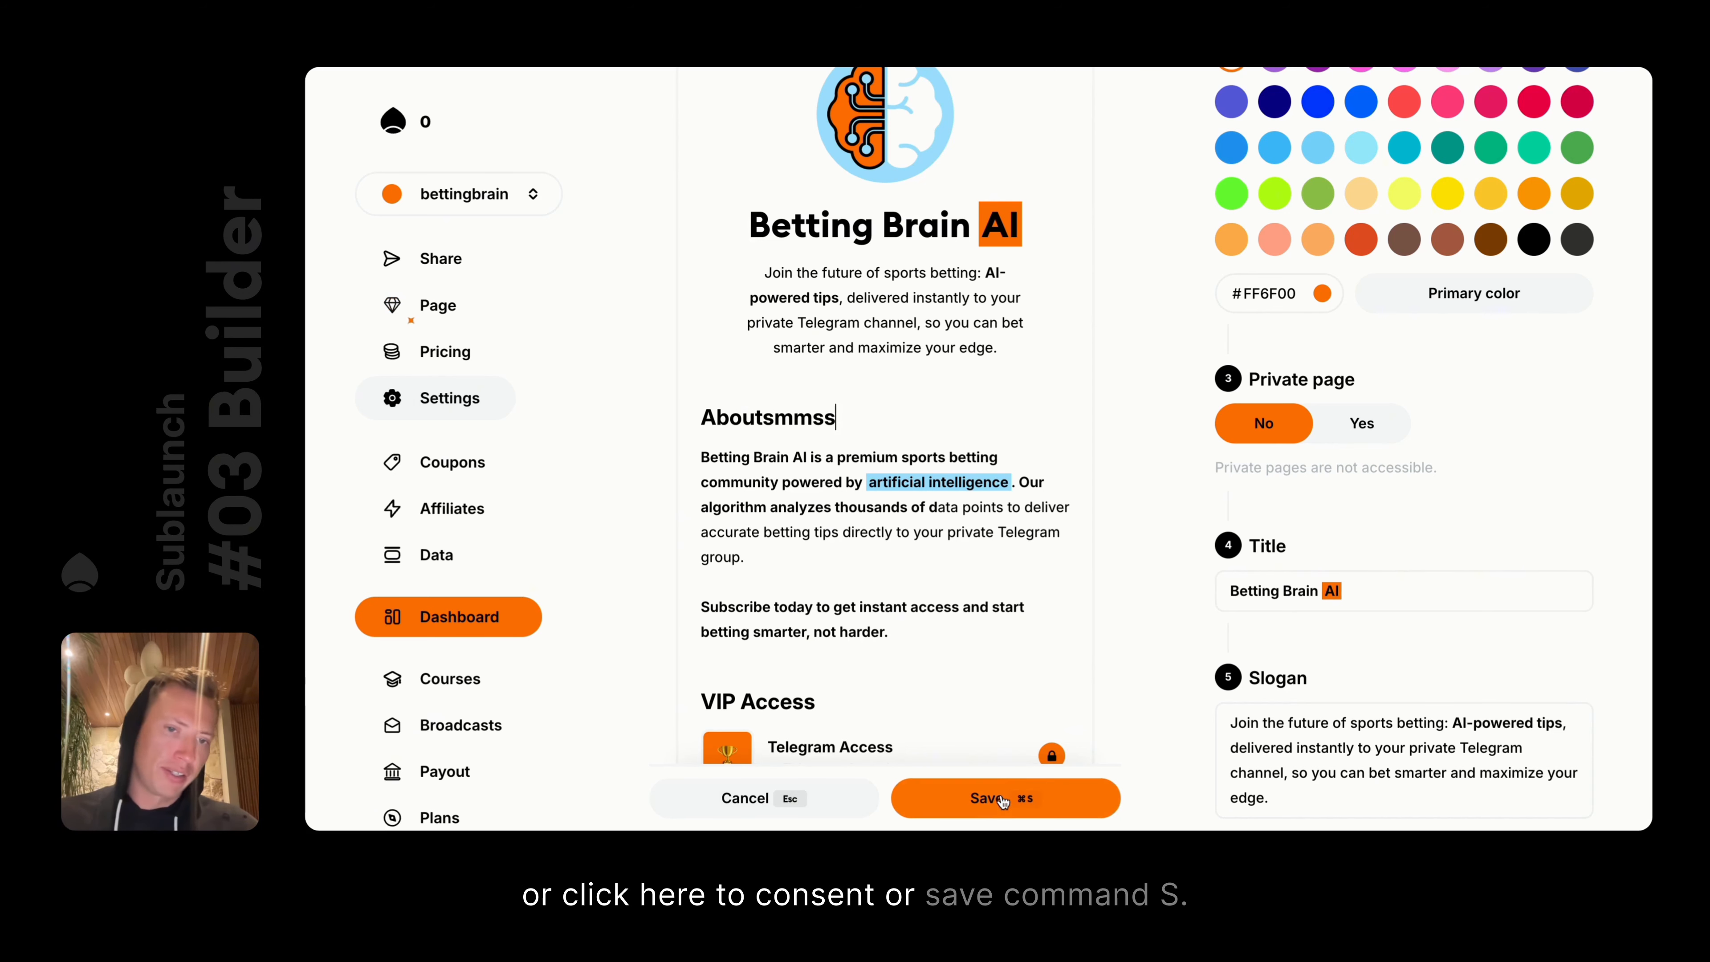
{"action": "key", "text": "Escape"}
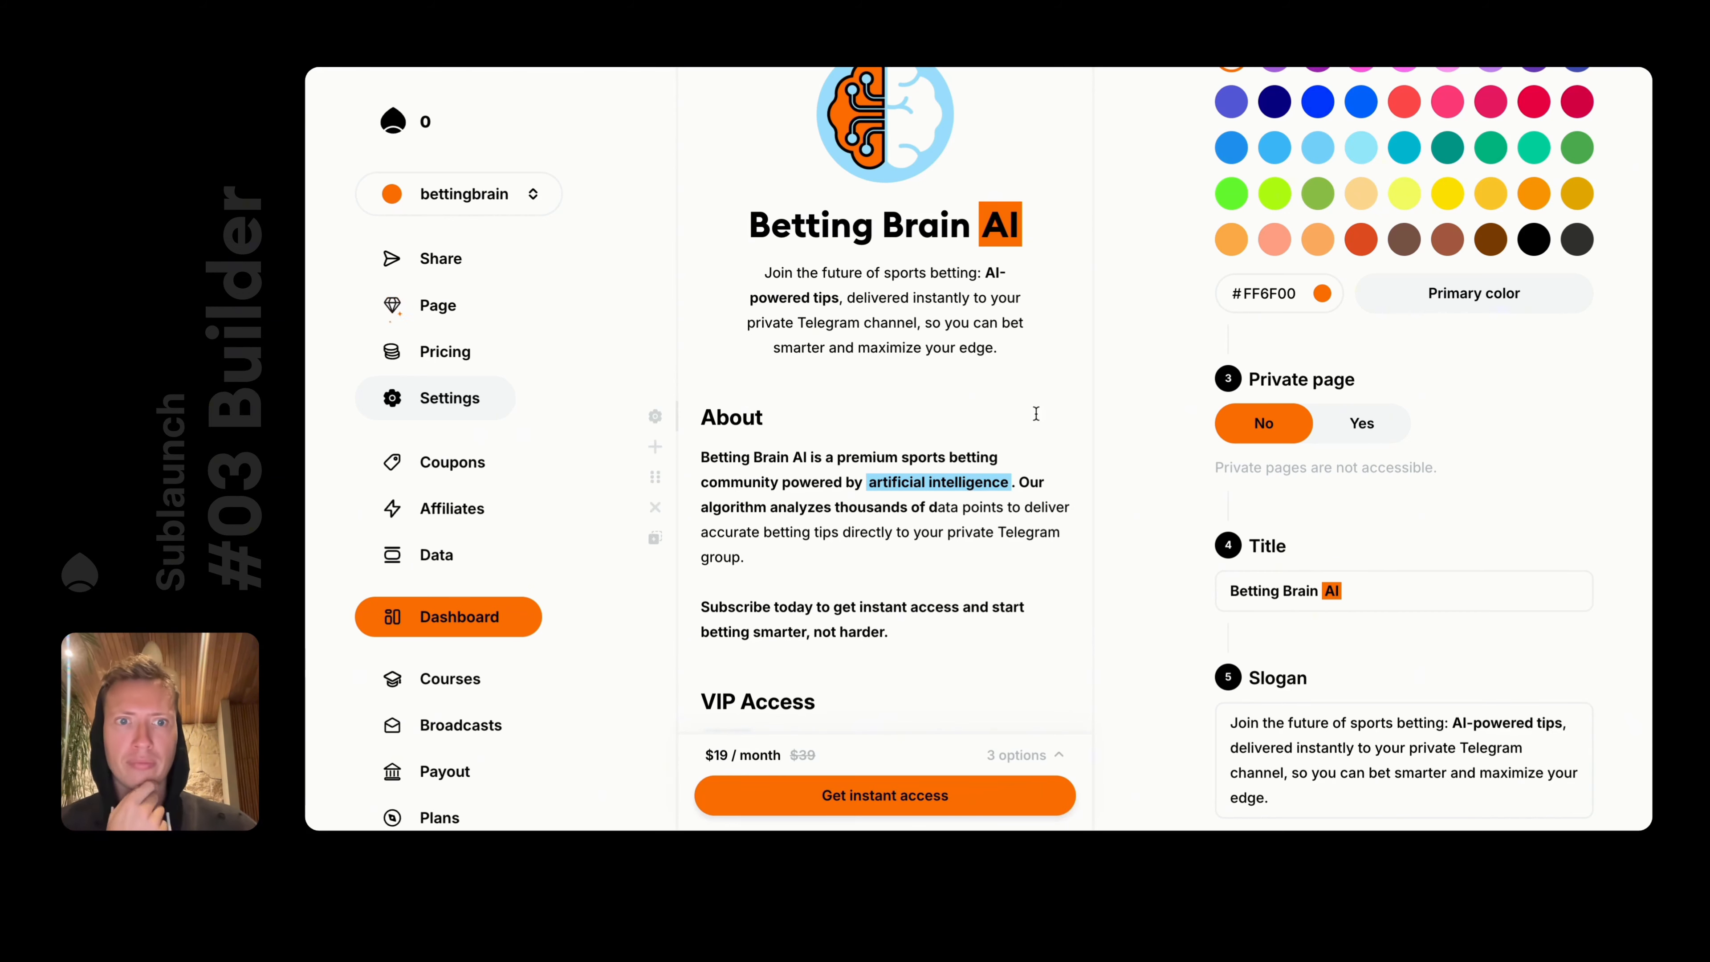
{"action": "scroll", "coordinate": [1292, 447], "scroll_direction": "down", "scroll_amount": 6}
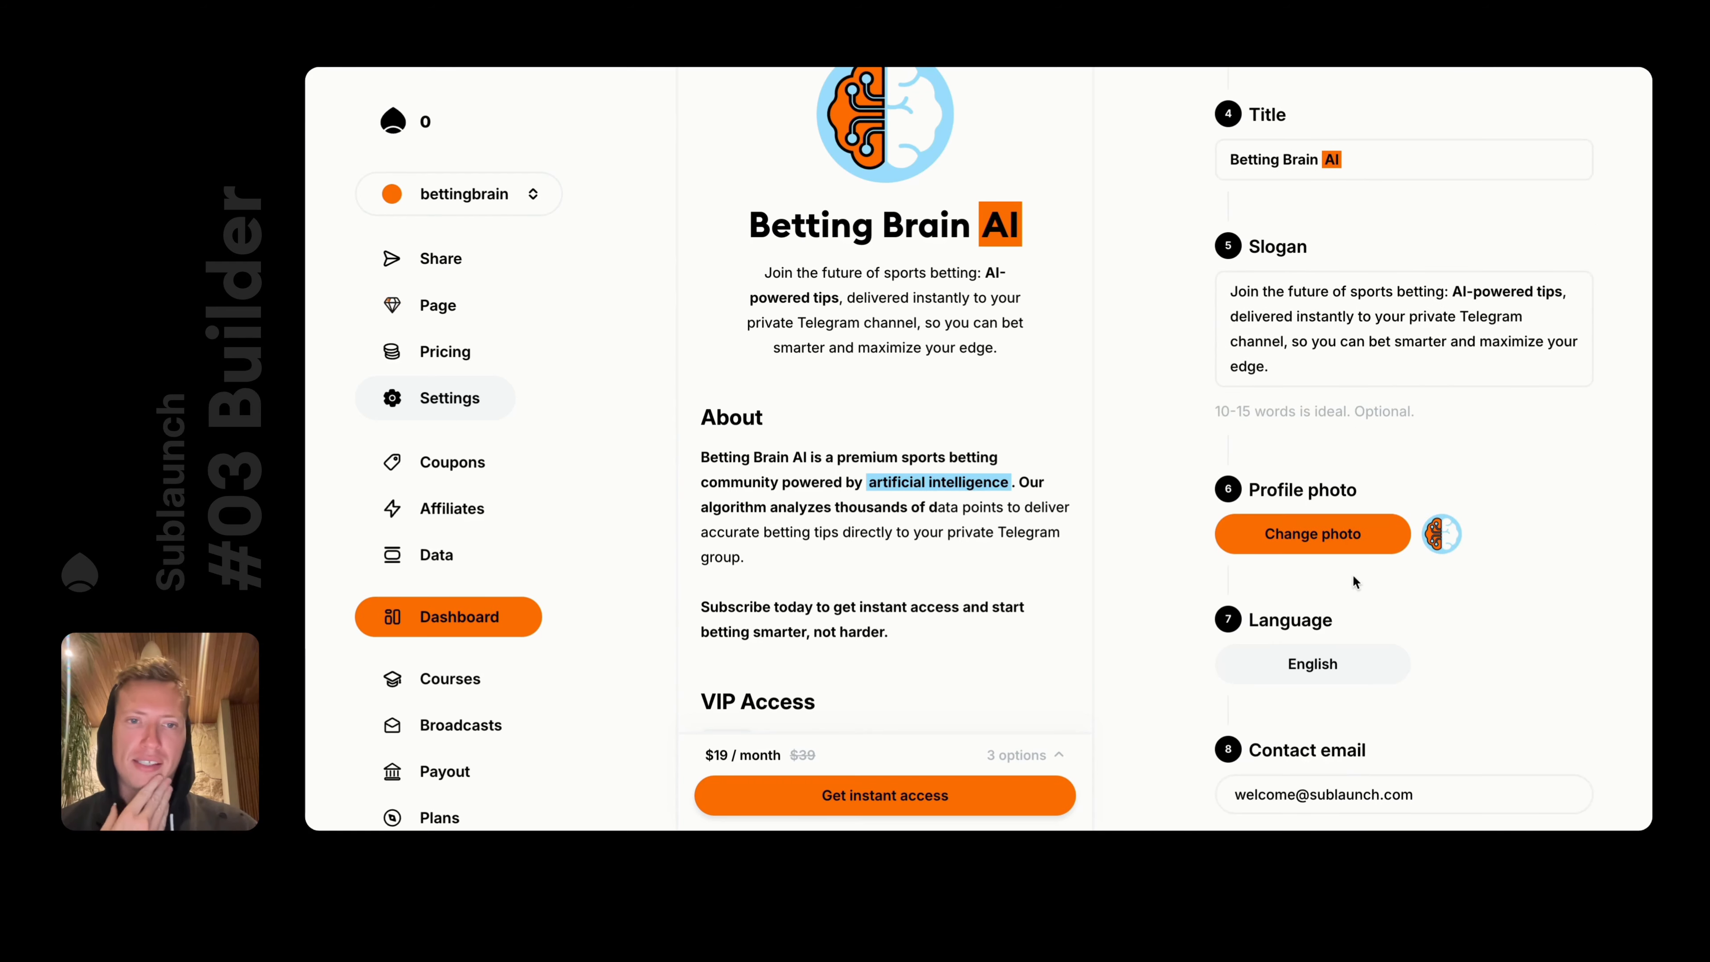
{"action": "scroll", "coordinate": [886, 419], "scroll_direction": "down", "scroll_amount": 2}
Return to the landing page editor and open the Social links element's settings
{"action": "scroll", "coordinate": [886, 419], "scroll_direction": "up", "scroll_amount": 3}
{"action": "scroll", "coordinate": [1341, 315], "scroll_direction": "up", "scroll_amount": 6}
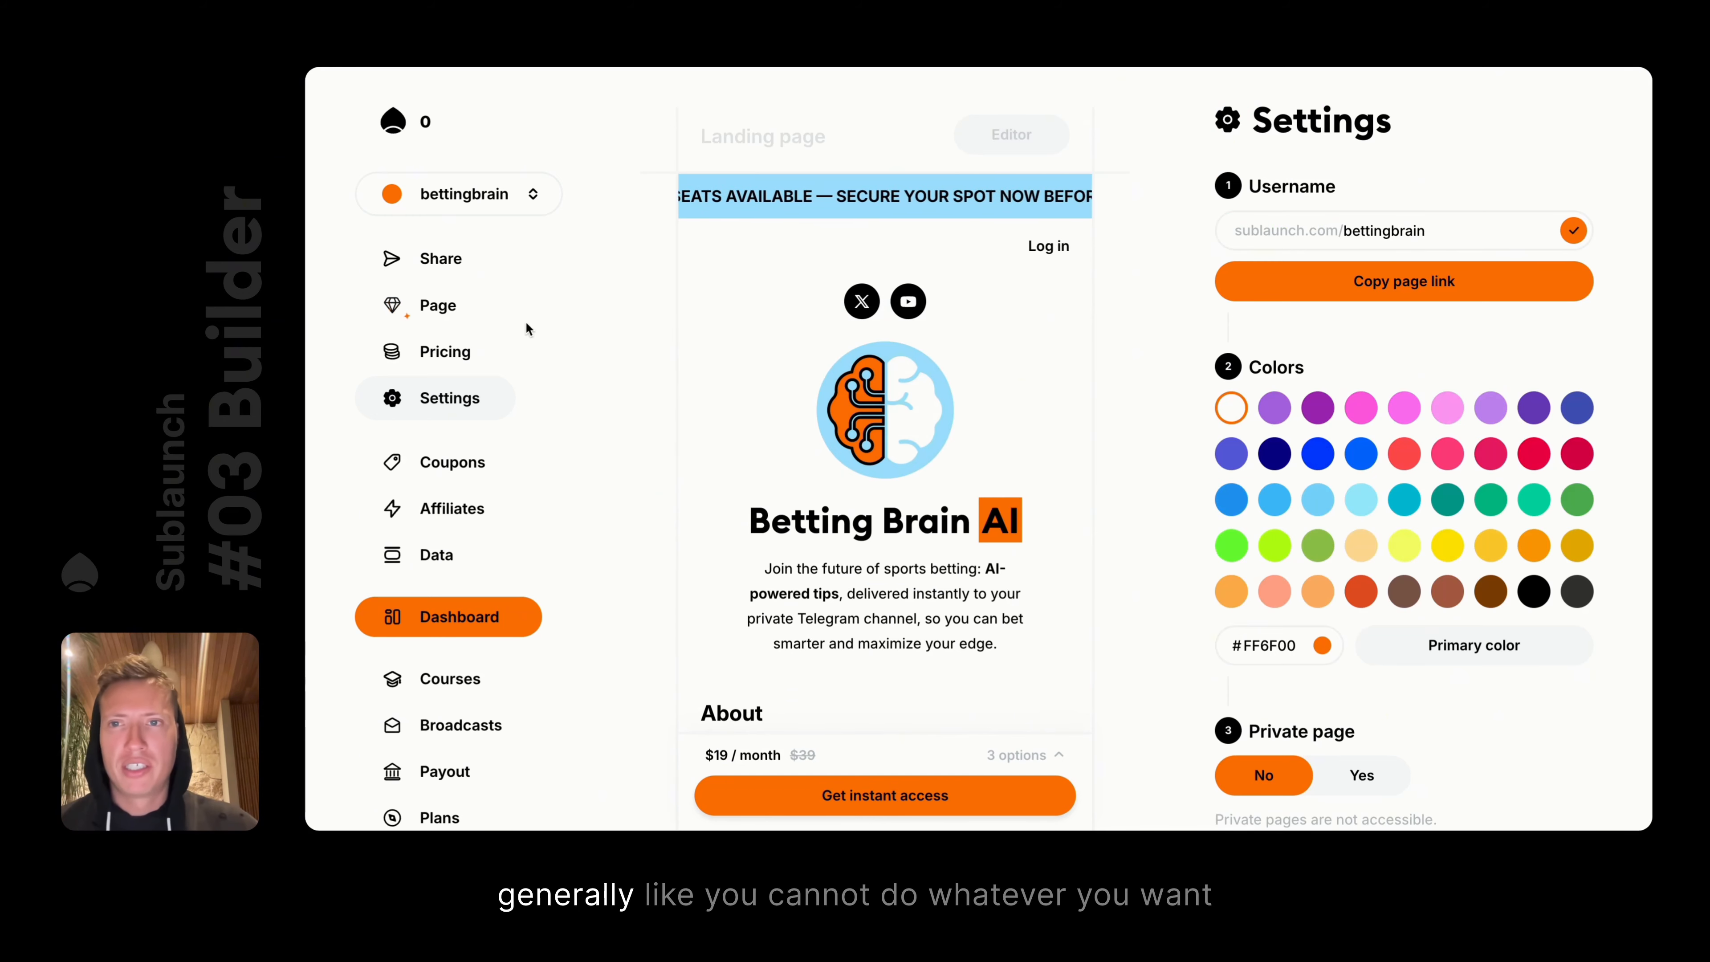
{"action": "left_click", "coordinate": [655, 305]}
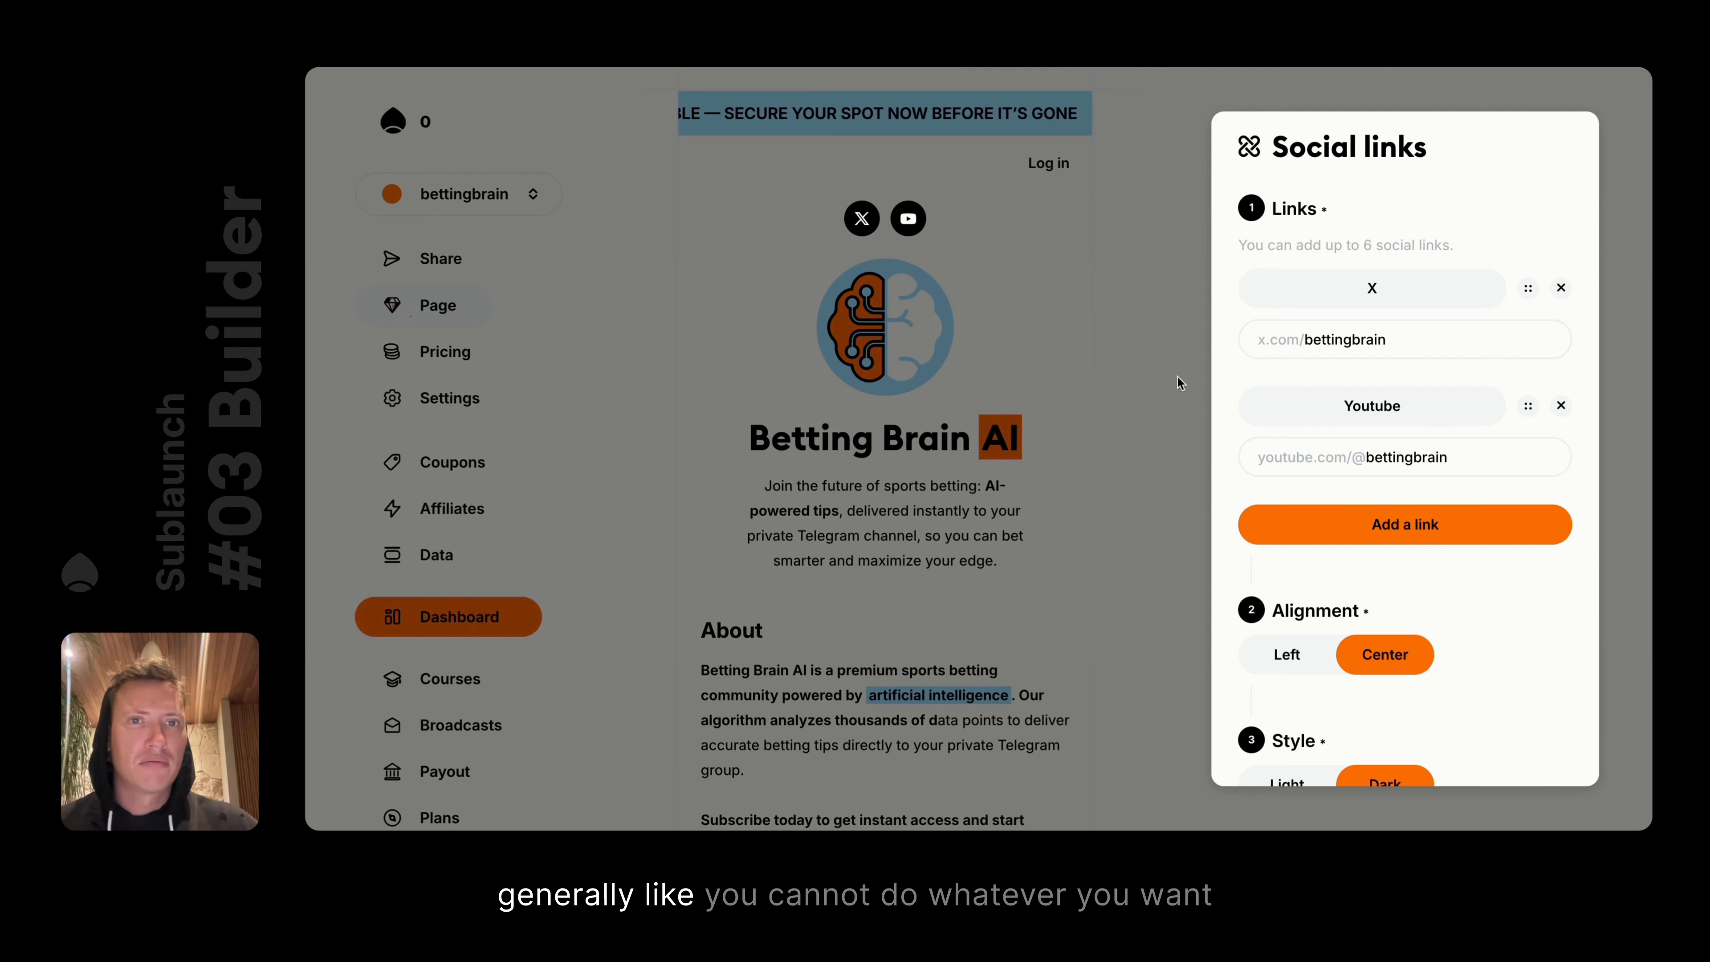
{"action": "left_click", "coordinate": [1123, 382]}
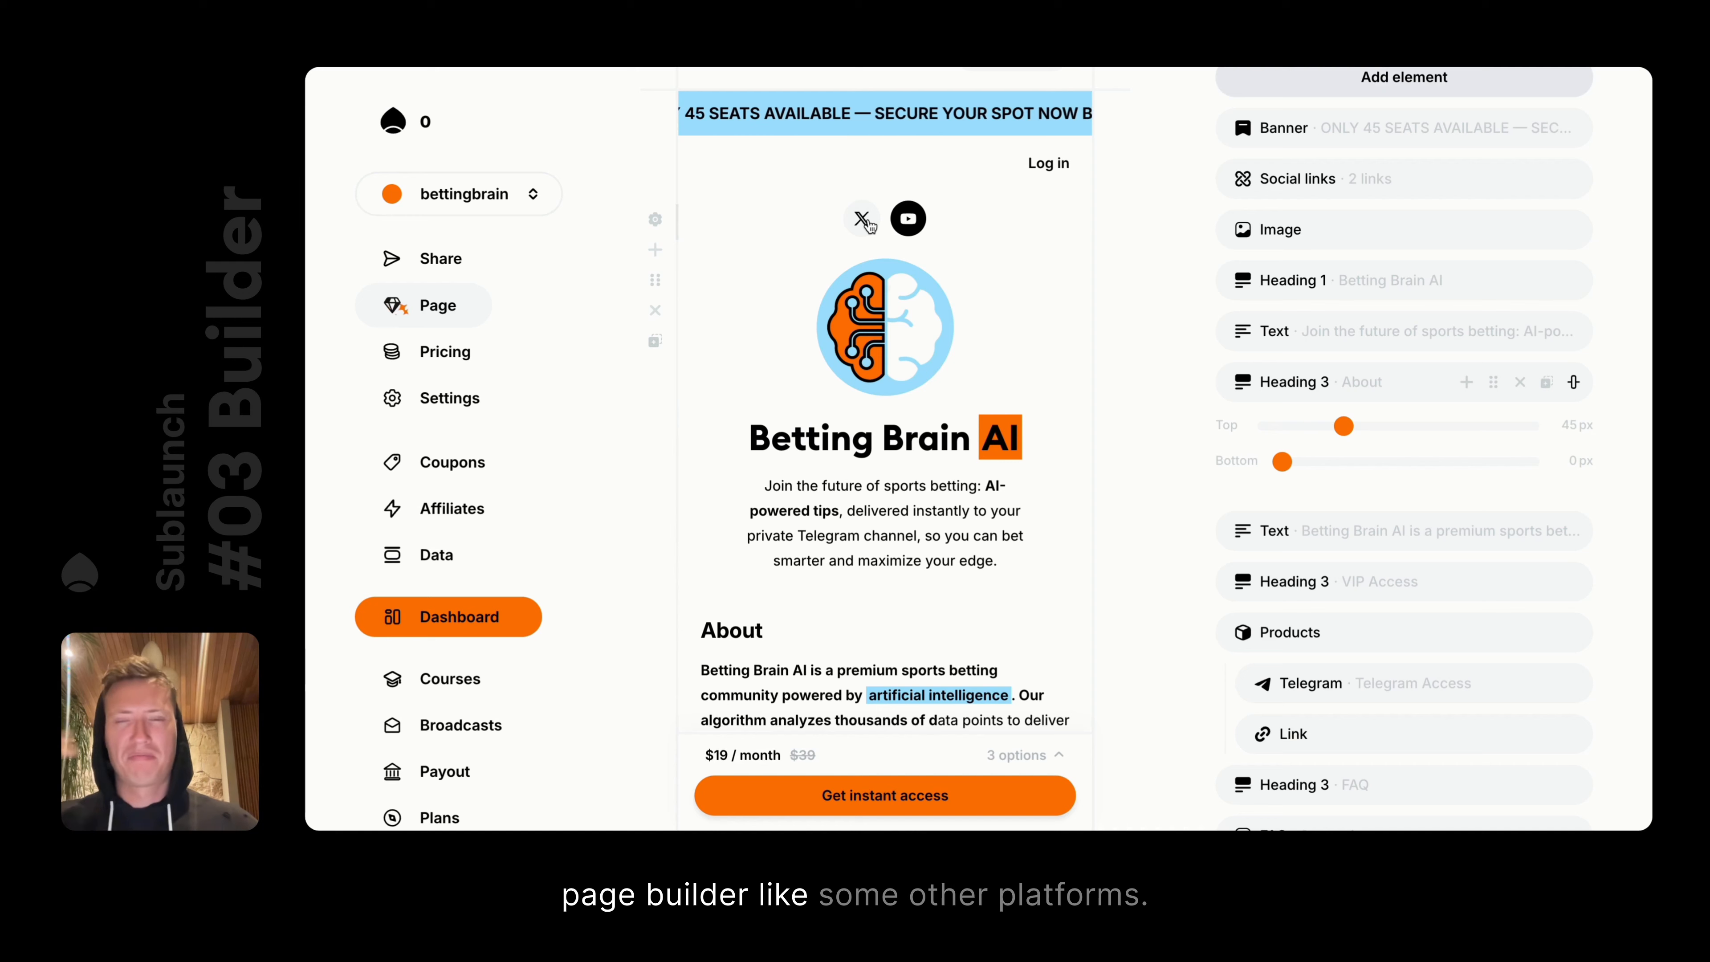
{"action": "left_click", "coordinate": [651, 217]}
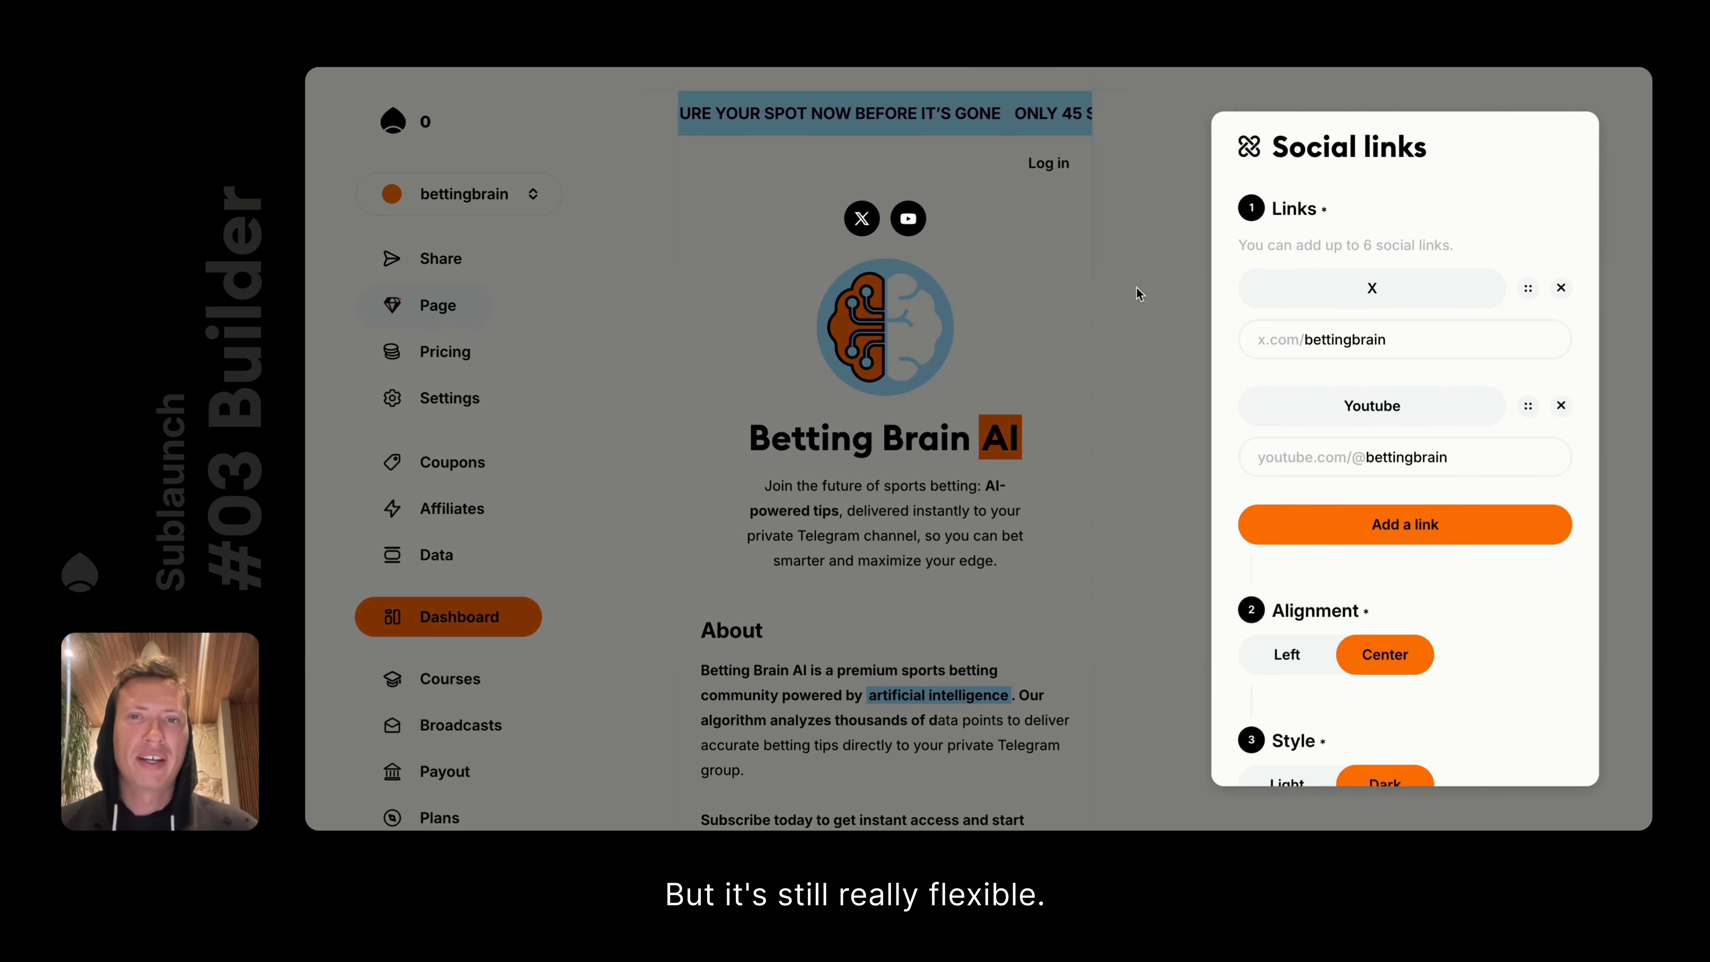
{"action": "scroll", "coordinate": [1526, 504], "scroll_direction": "down", "scroll_amount": 3}
{"action": "scroll", "coordinate": [1526, 503], "scroll_direction": "up", "scroll_amount": 3}
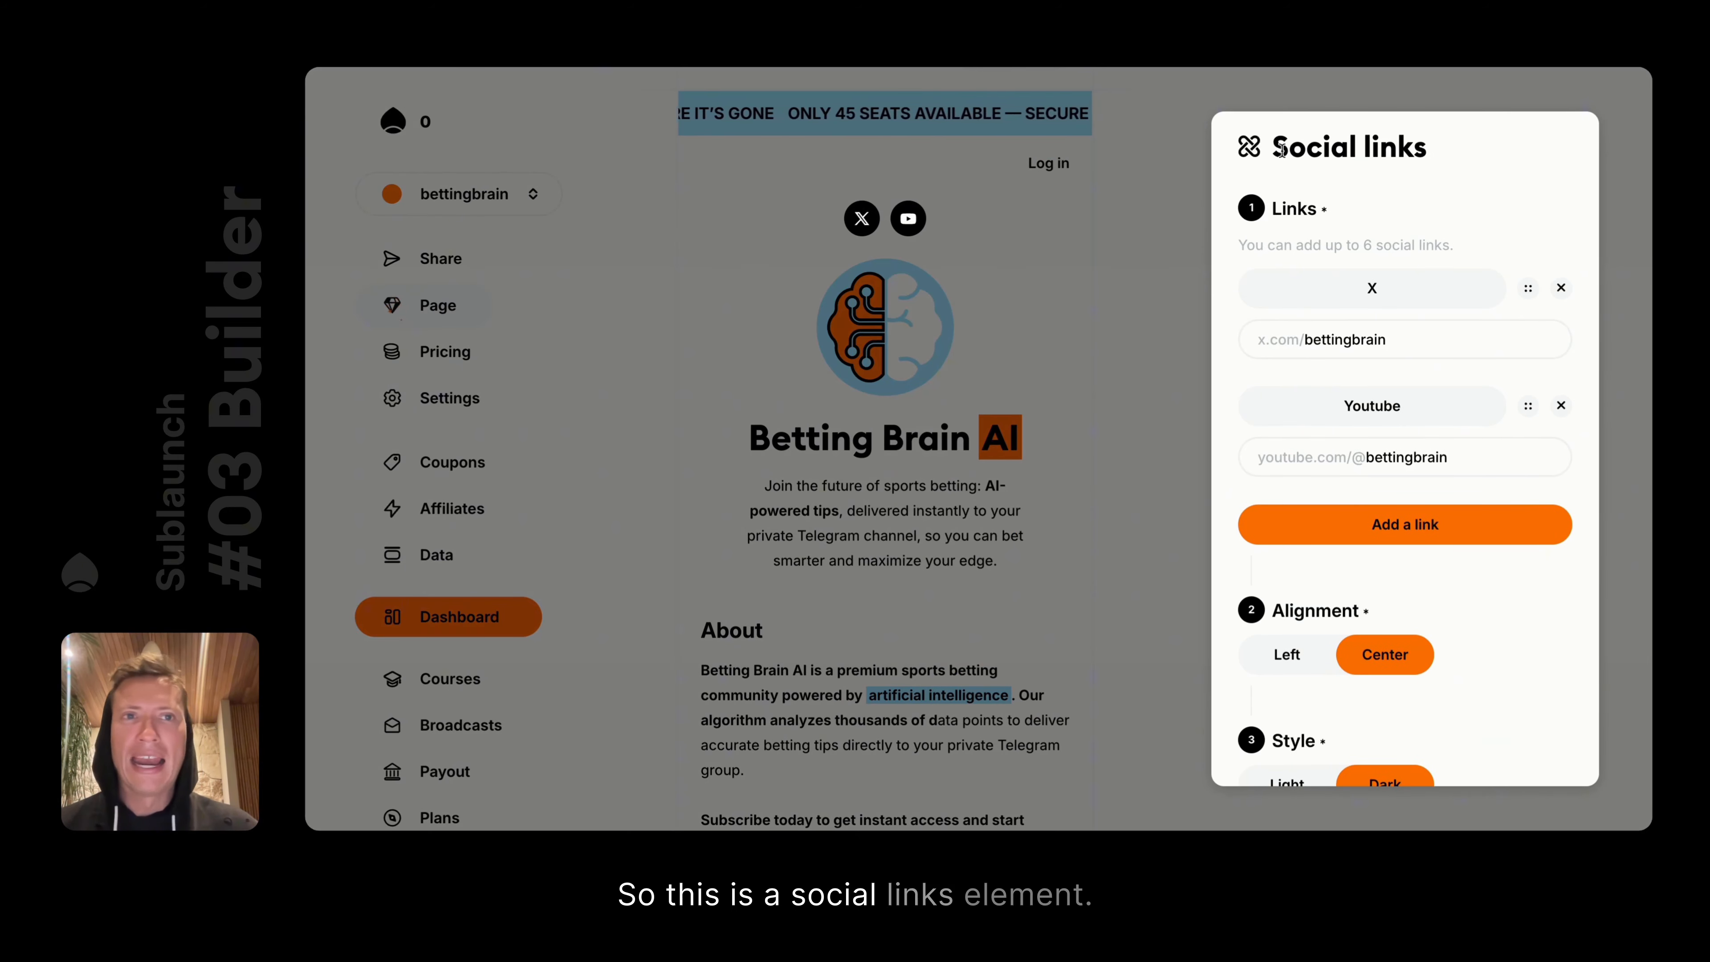
{"action": "scroll", "coordinate": [1458, 481], "scroll_direction": "down", "scroll_amount": 2}
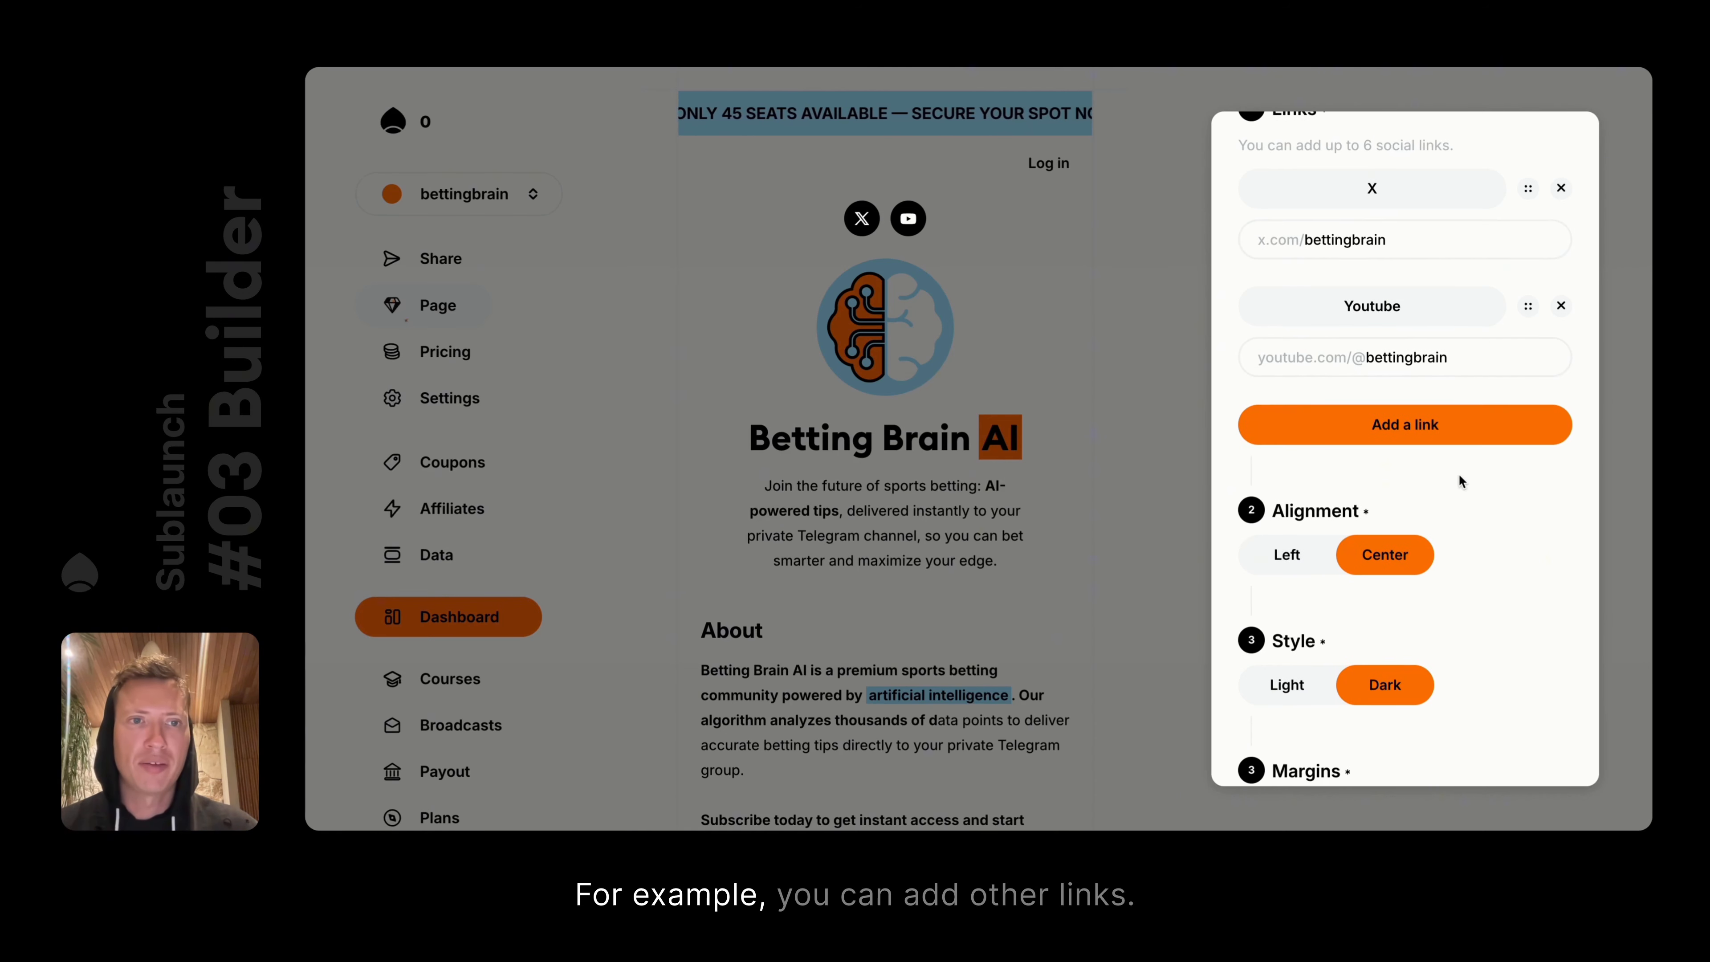
Add Instagram, TikTok and LinkedIn links, moving YouTube below TikTok and Instagram to the top
{"action": "left_click", "coordinate": [1432, 424]}
{"action": "left_click", "coordinate": [1432, 542]}
{"action": "left_click", "coordinate": [1431, 657]}
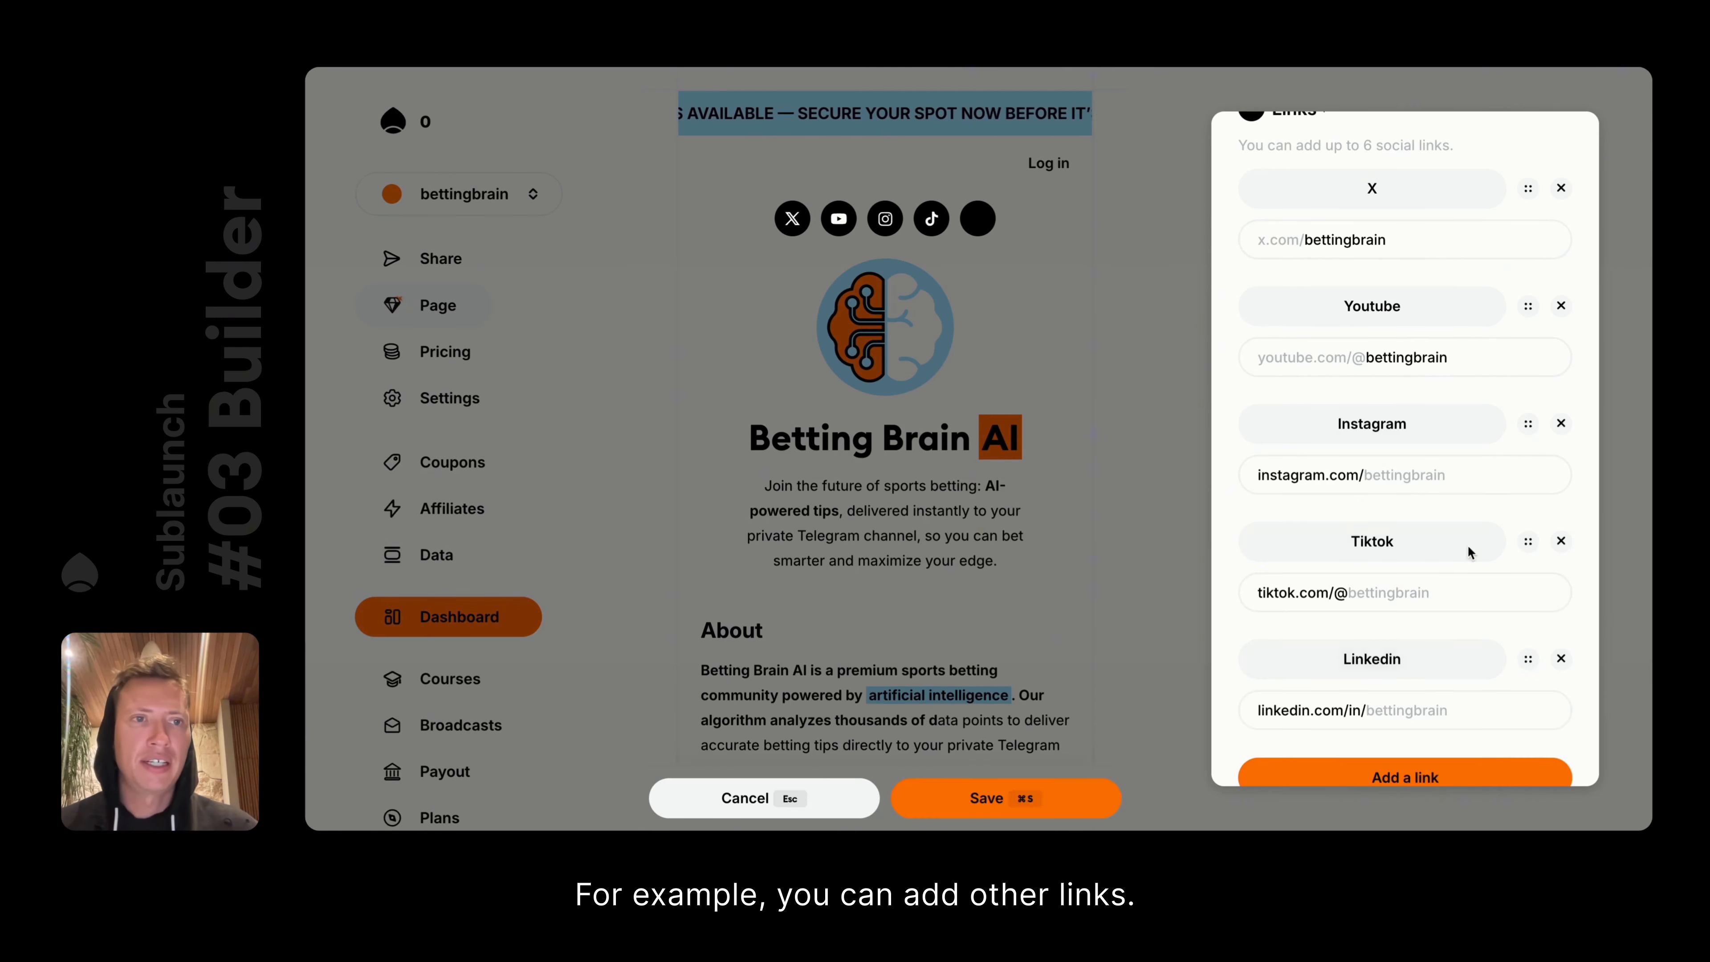
{"action": "left_click_drag", "start_coordinate": [1525, 307], "coordinate": [1527, 542]}
{"action": "left_click_drag", "start_coordinate": [1526, 306], "coordinate": [1534, 194]}
Remove the Instagram, X, TikTok and YouTube links, then discard the changes and close the panel
{"action": "scroll", "coordinate": [1560, 202], "scroll_direction": "down", "scroll_amount": 2}
{"action": "left_click", "coordinate": [1560, 169]}
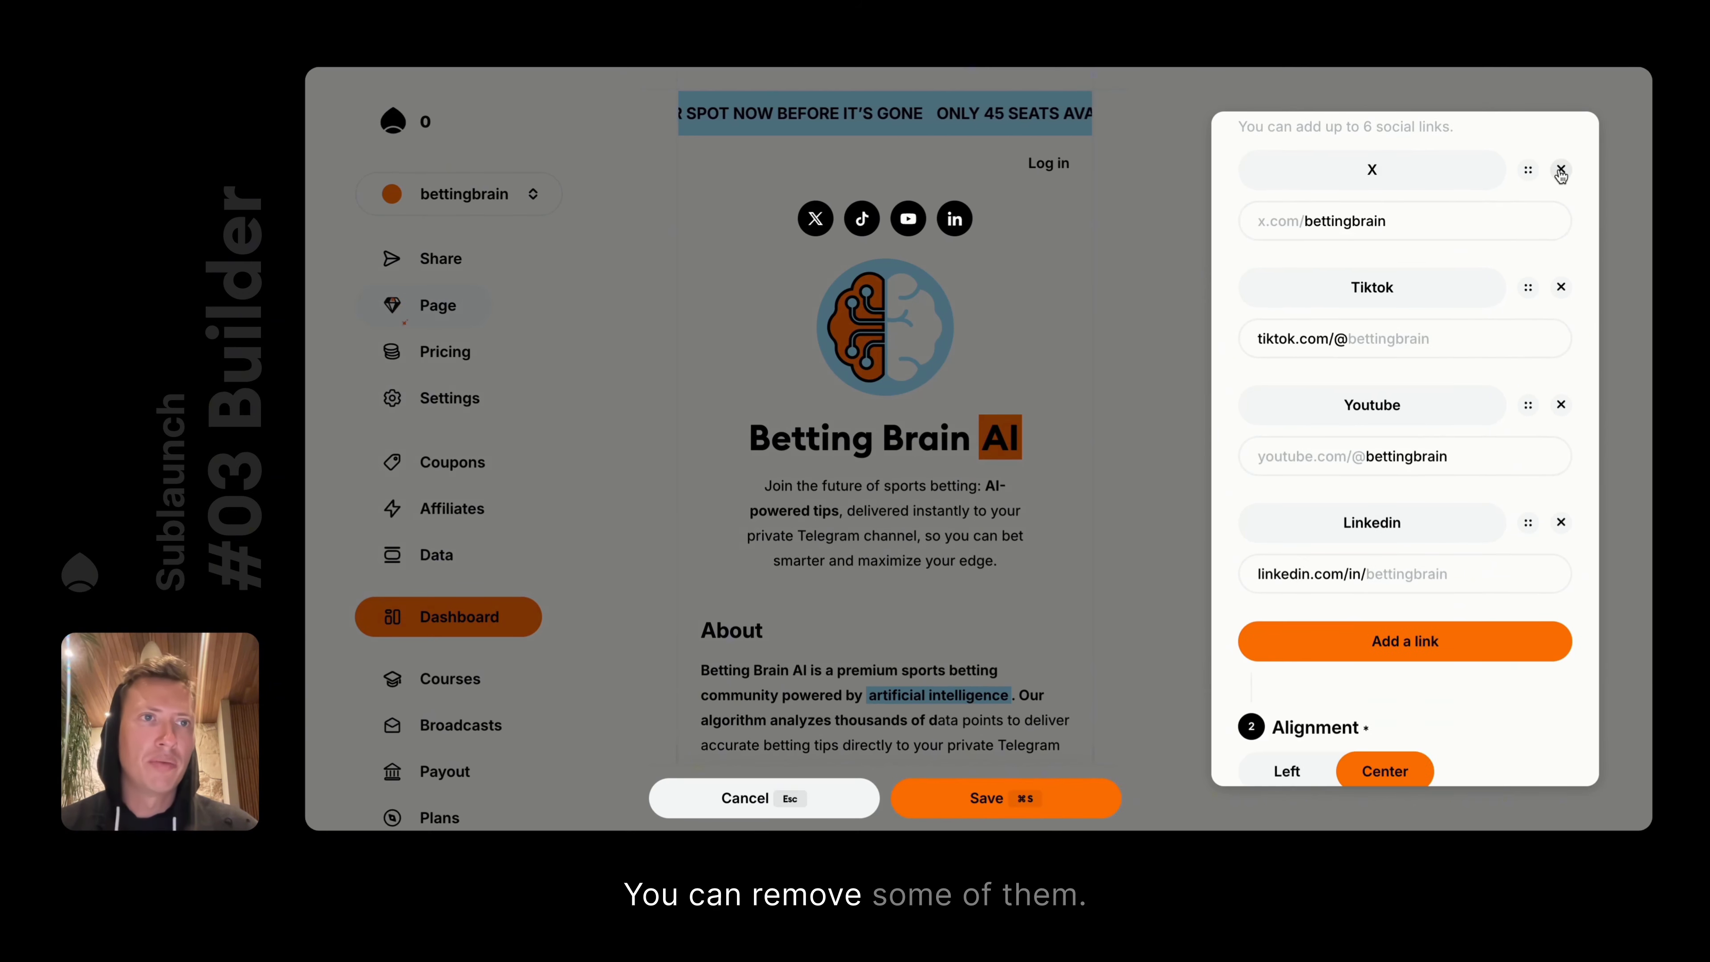
{"action": "left_click", "coordinate": [1560, 170]}
{"action": "left_click", "coordinate": [1560, 169]}
{"action": "left_click", "coordinate": [1560, 170]}
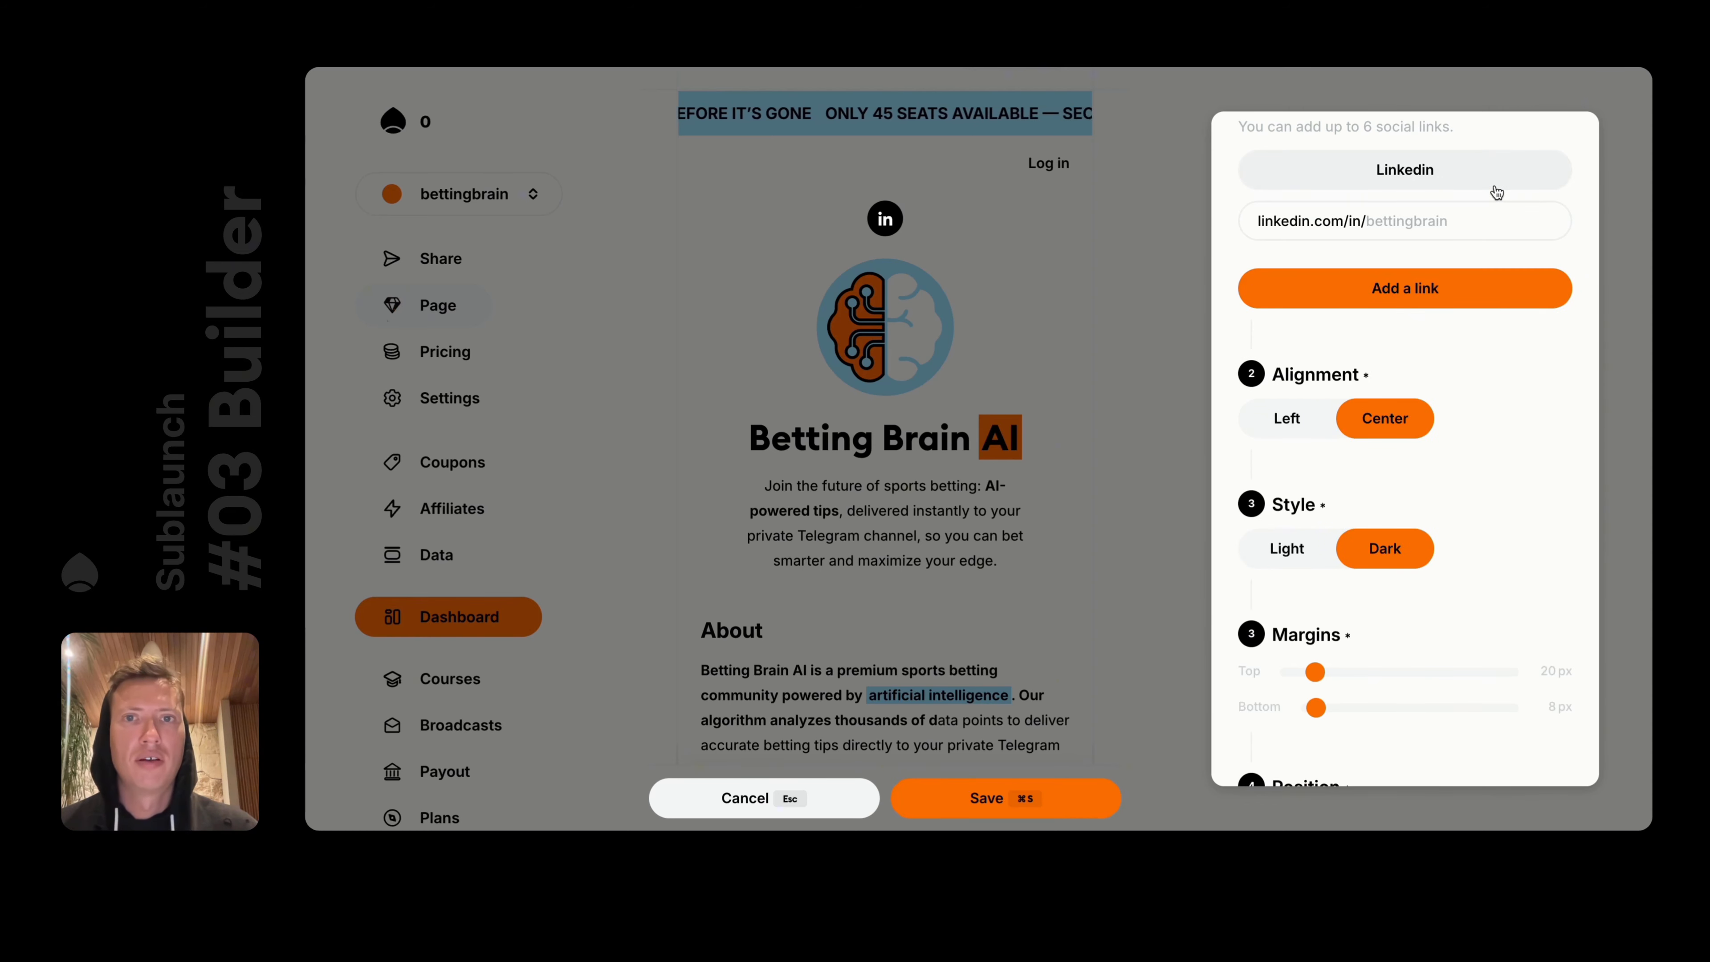
{"action": "scroll", "coordinate": [1355, 294], "scroll_direction": "up", "scroll_amount": 2}
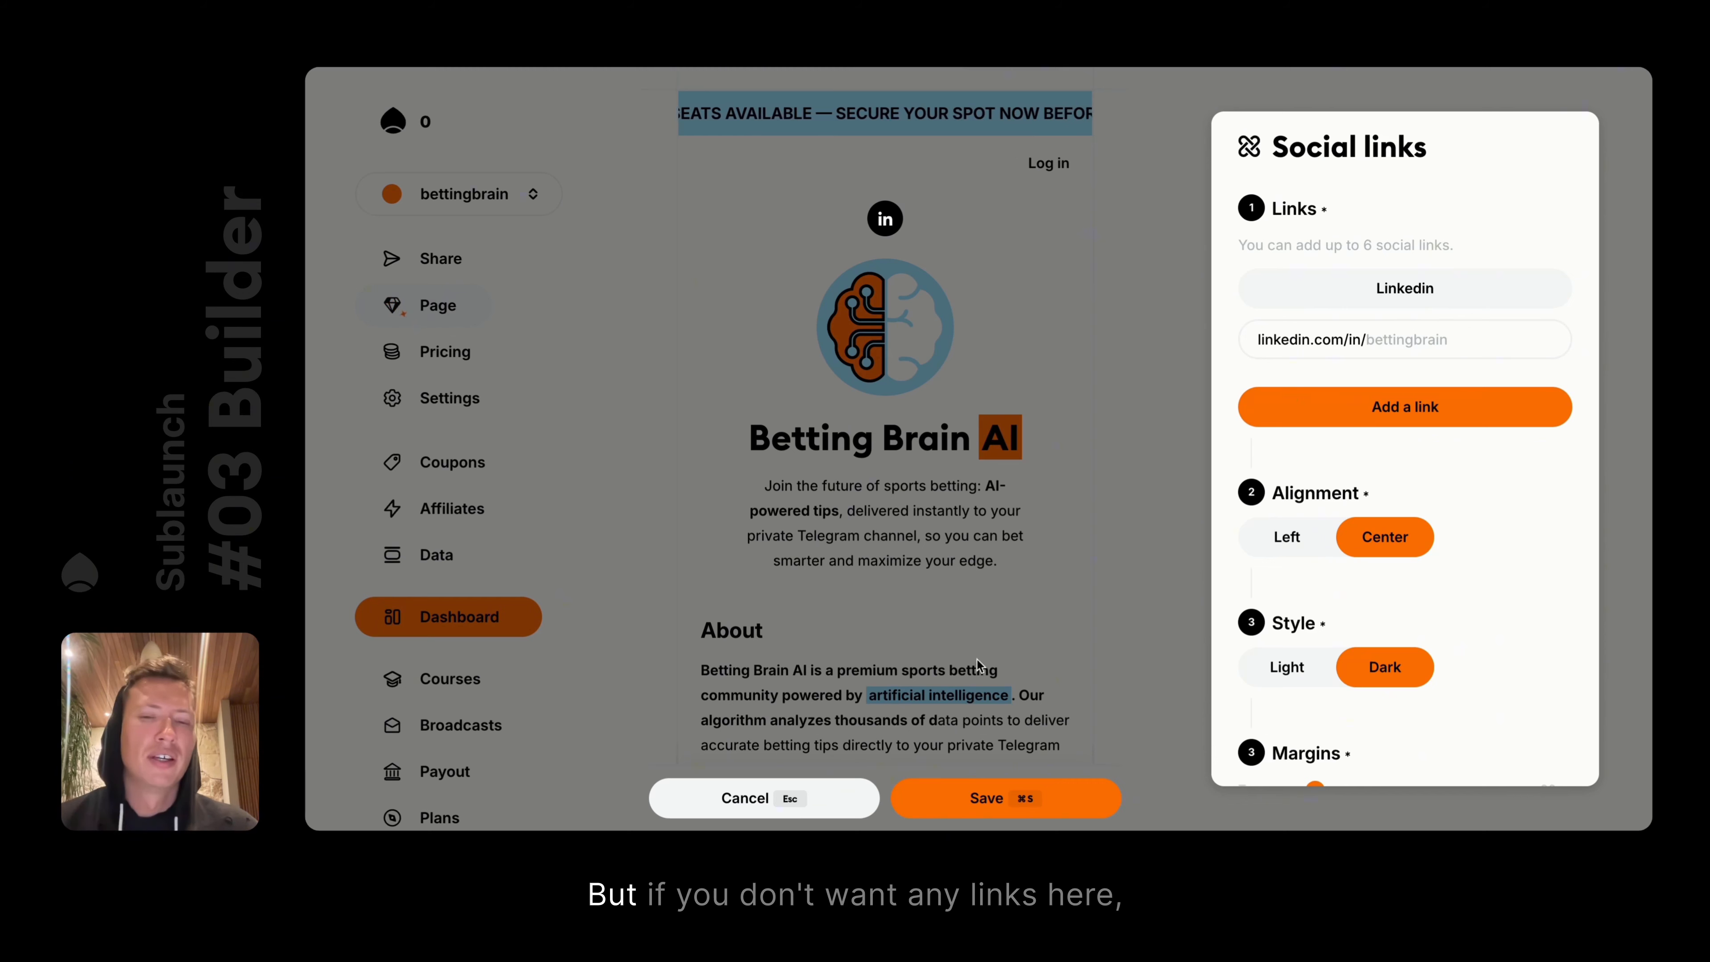
{"action": "left_click", "coordinate": [827, 781]}
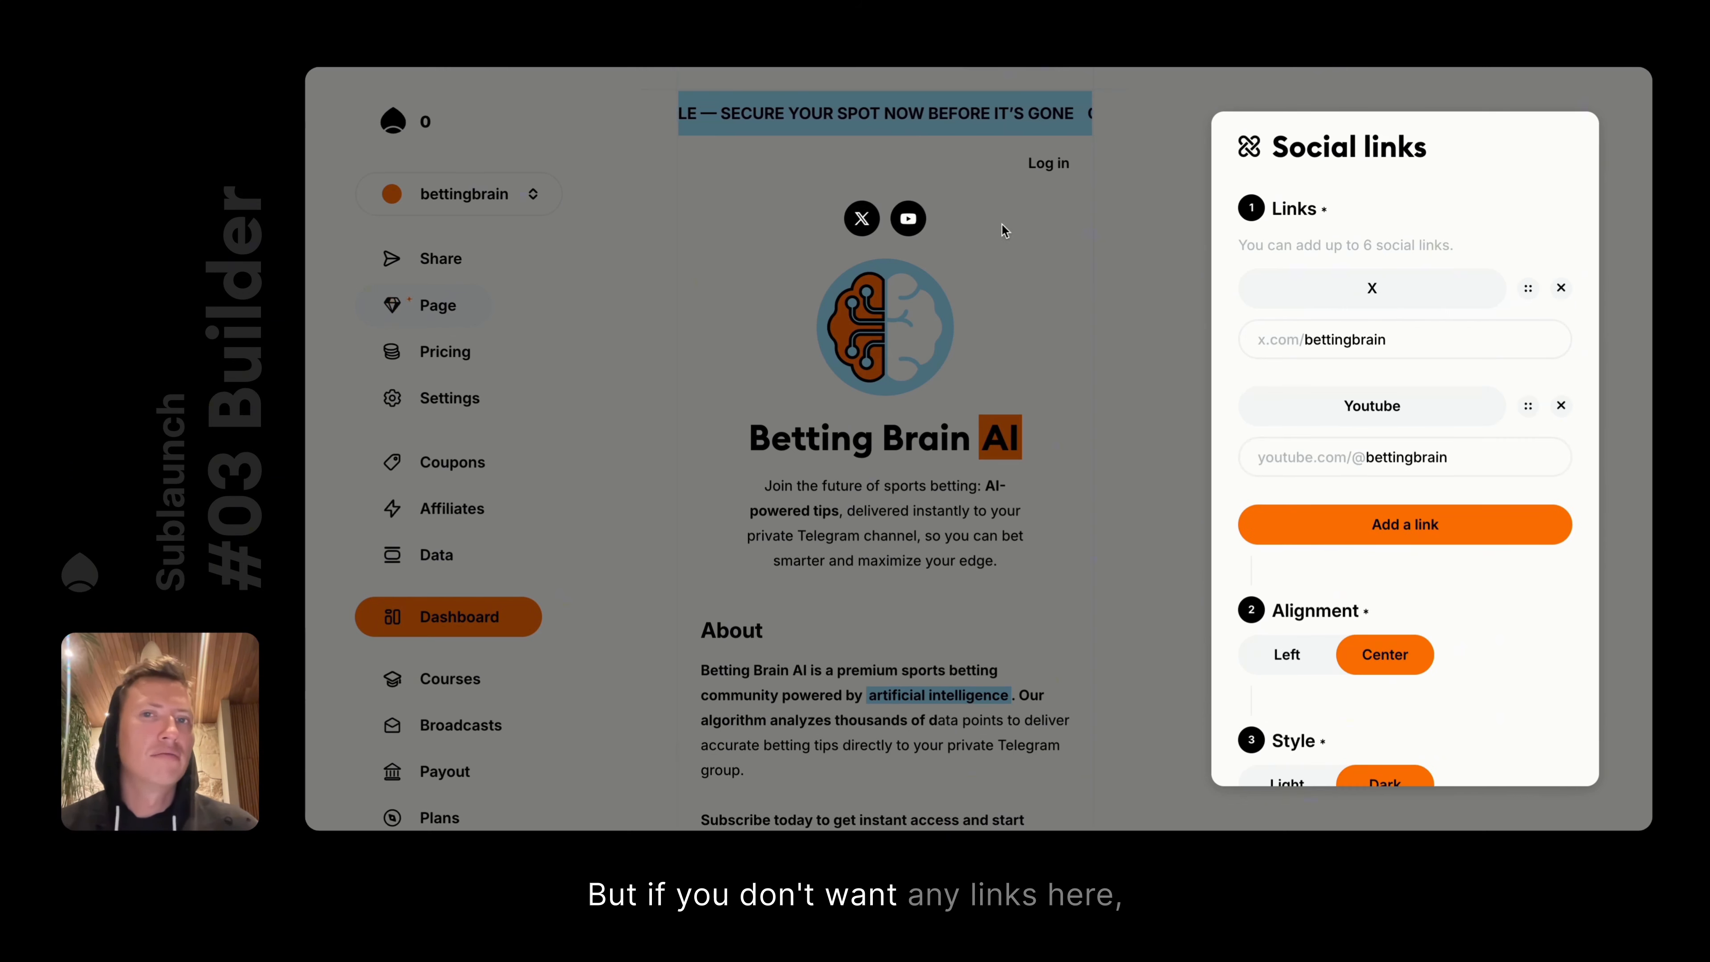
{"action": "scroll", "coordinate": [1385, 459], "scroll_direction": "down", "scroll_amount": 5}
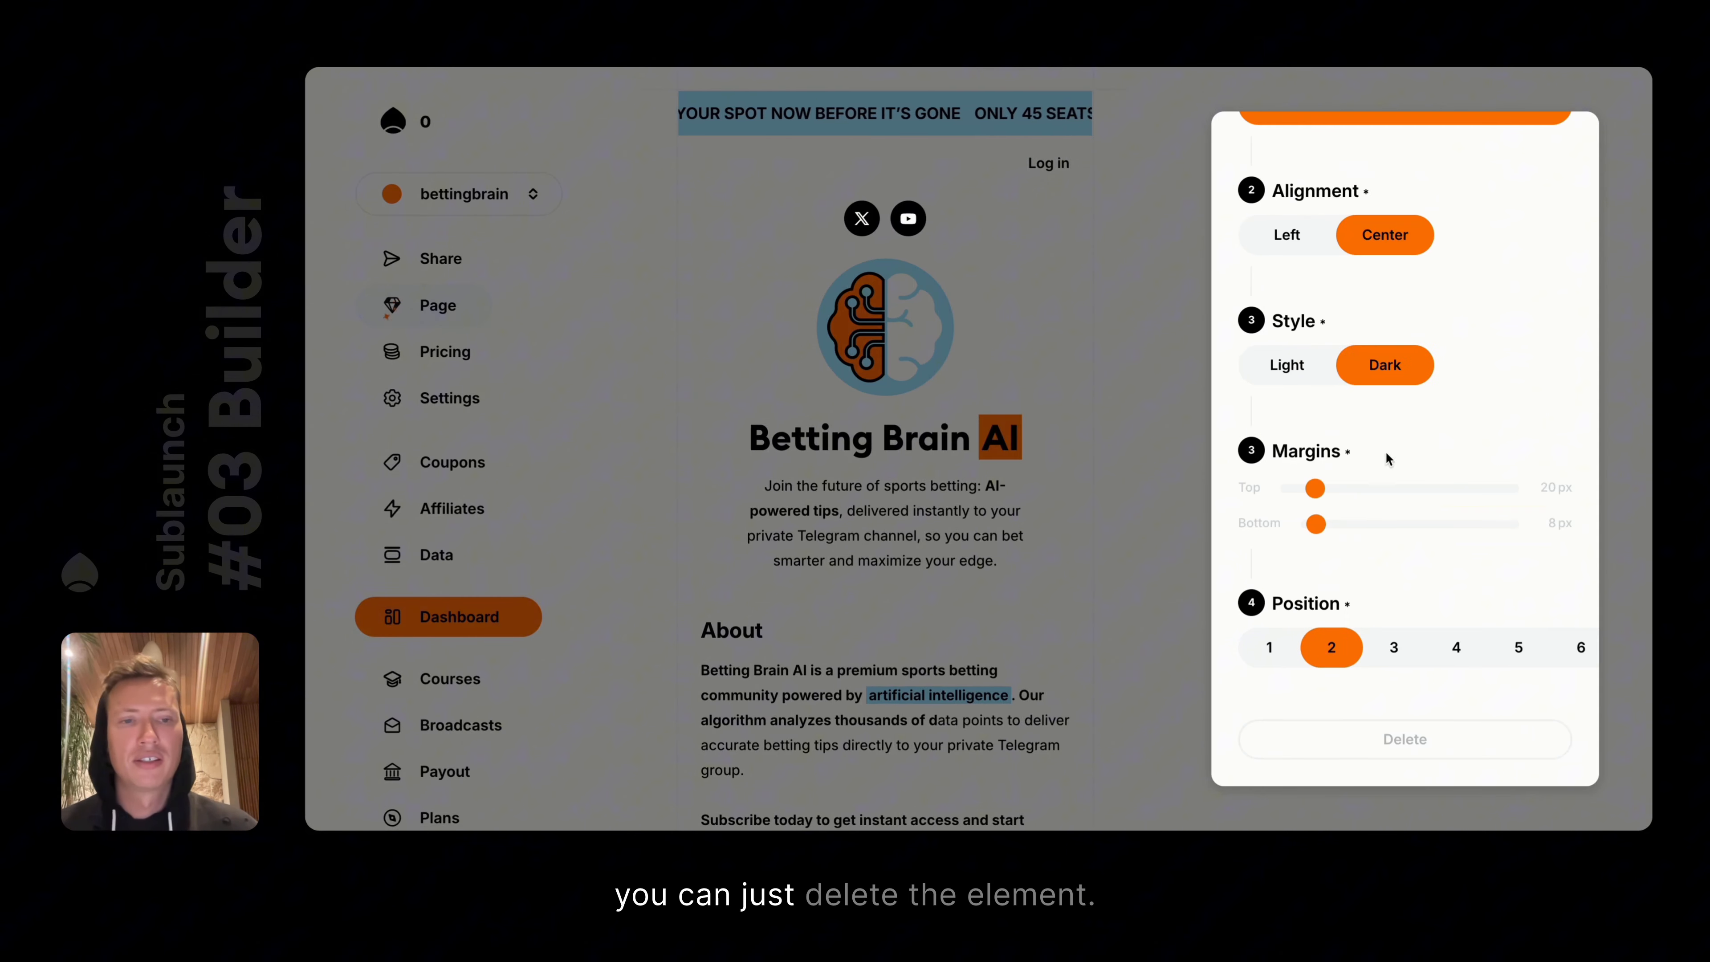
{"action": "left_click", "coordinate": [1141, 491]}
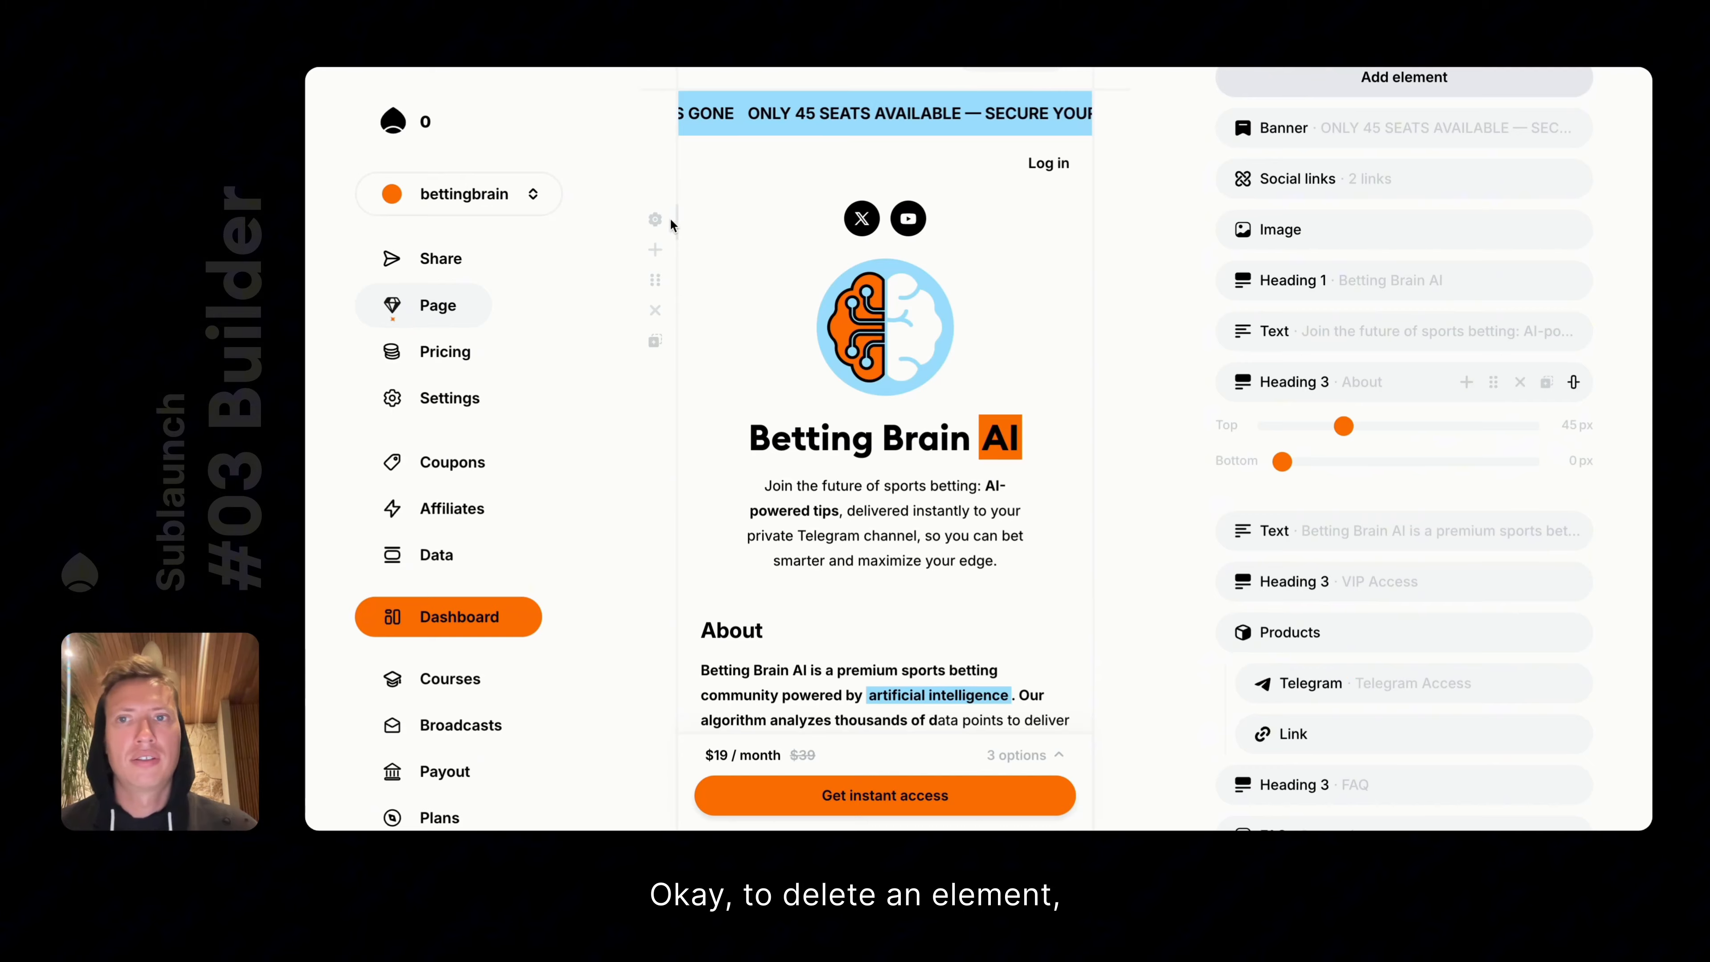
Delete the Social links element from its settings, then cancel to restore it
{"action": "left_click", "coordinate": [656, 219]}
{"action": "scroll", "coordinate": [1450, 431], "scroll_direction": "down", "scroll_amount": 5}
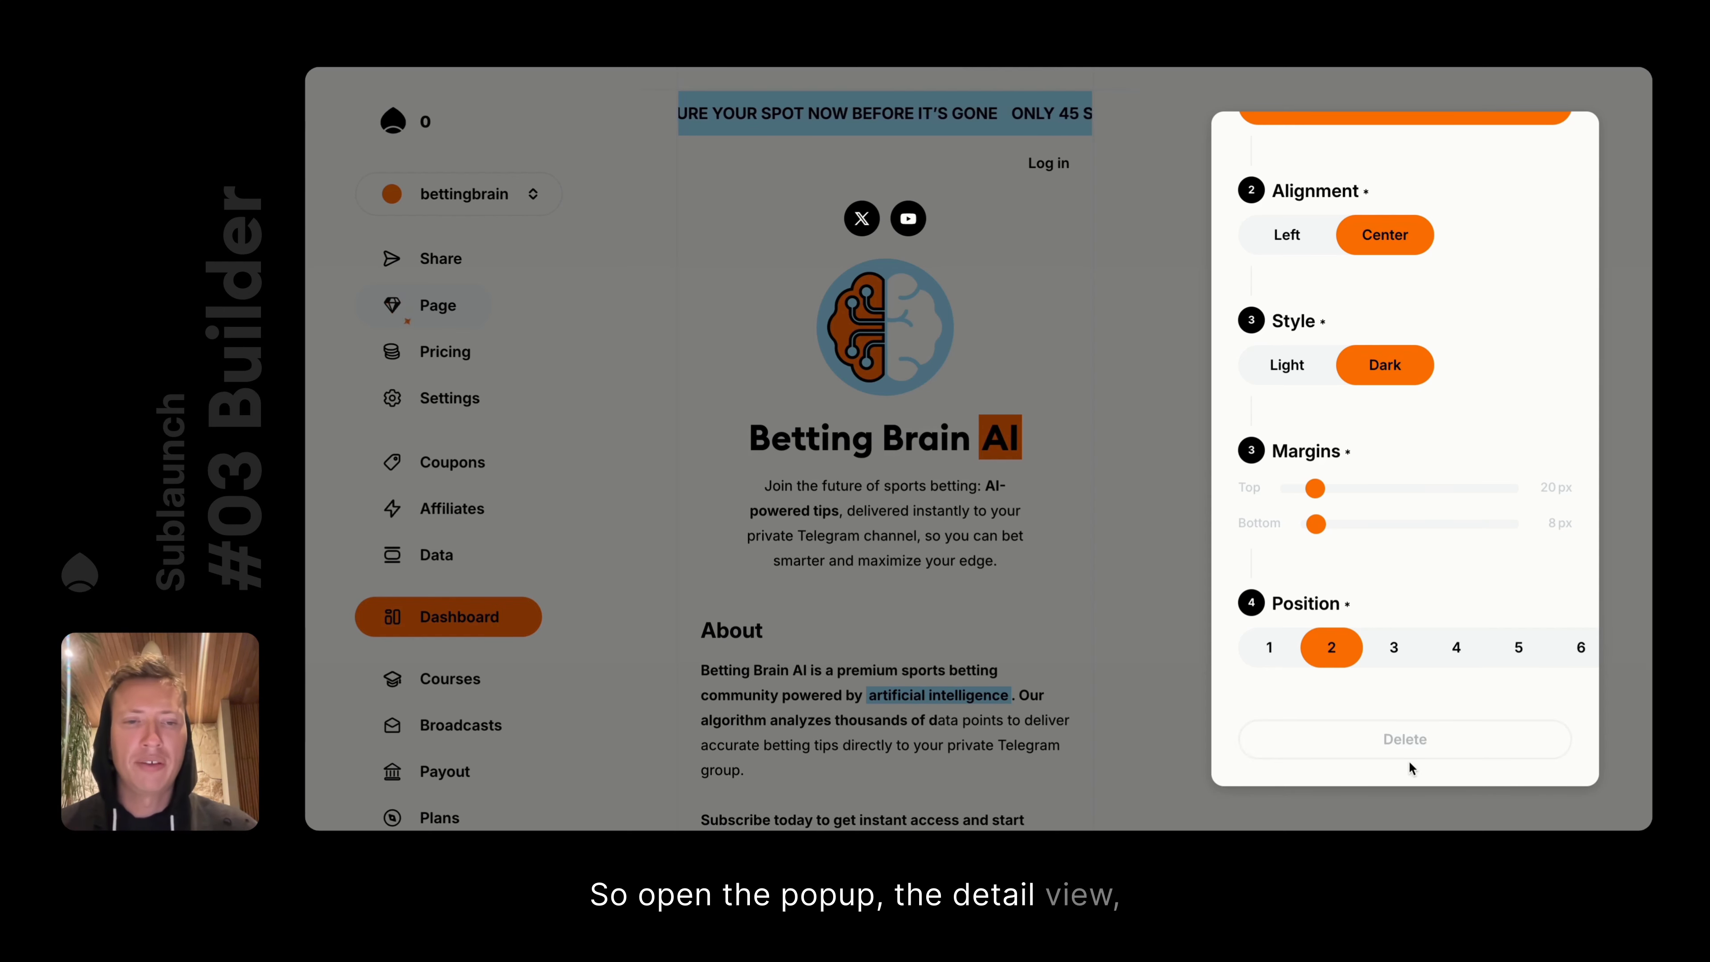
{"action": "left_click", "coordinate": [1392, 741]}
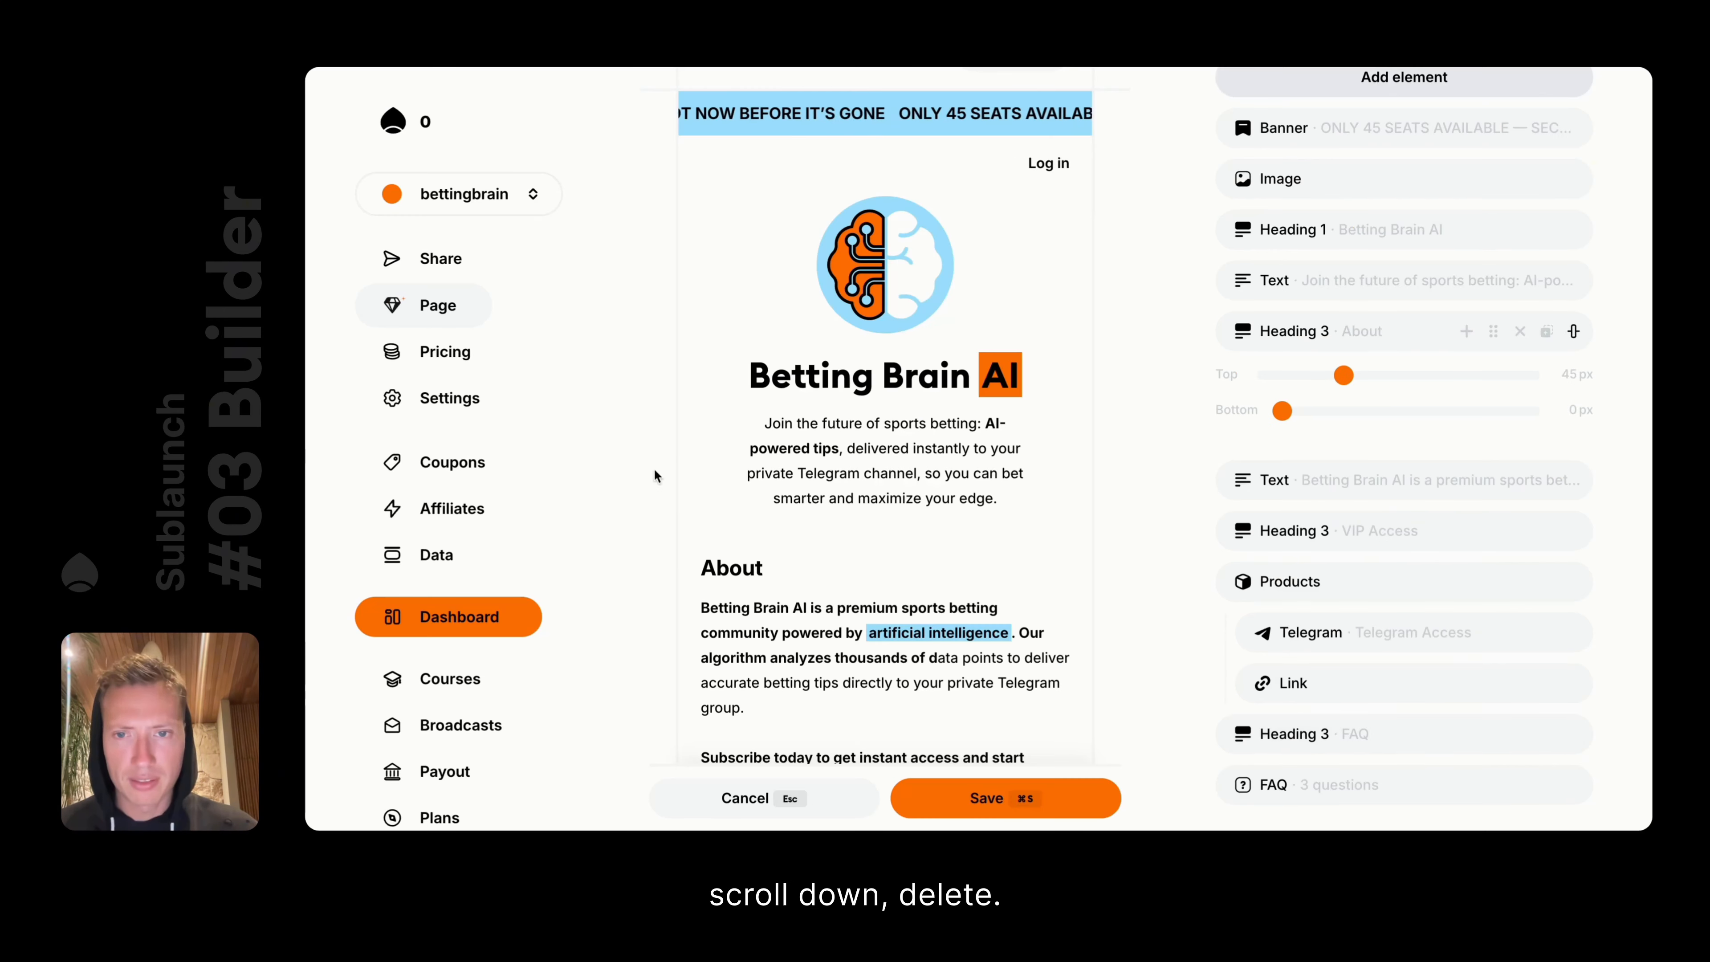
{"action": "left_click", "coordinate": [748, 796]}
{"action": "scroll", "coordinate": [1437, 299], "scroll_direction": "up", "scroll_amount": 3}
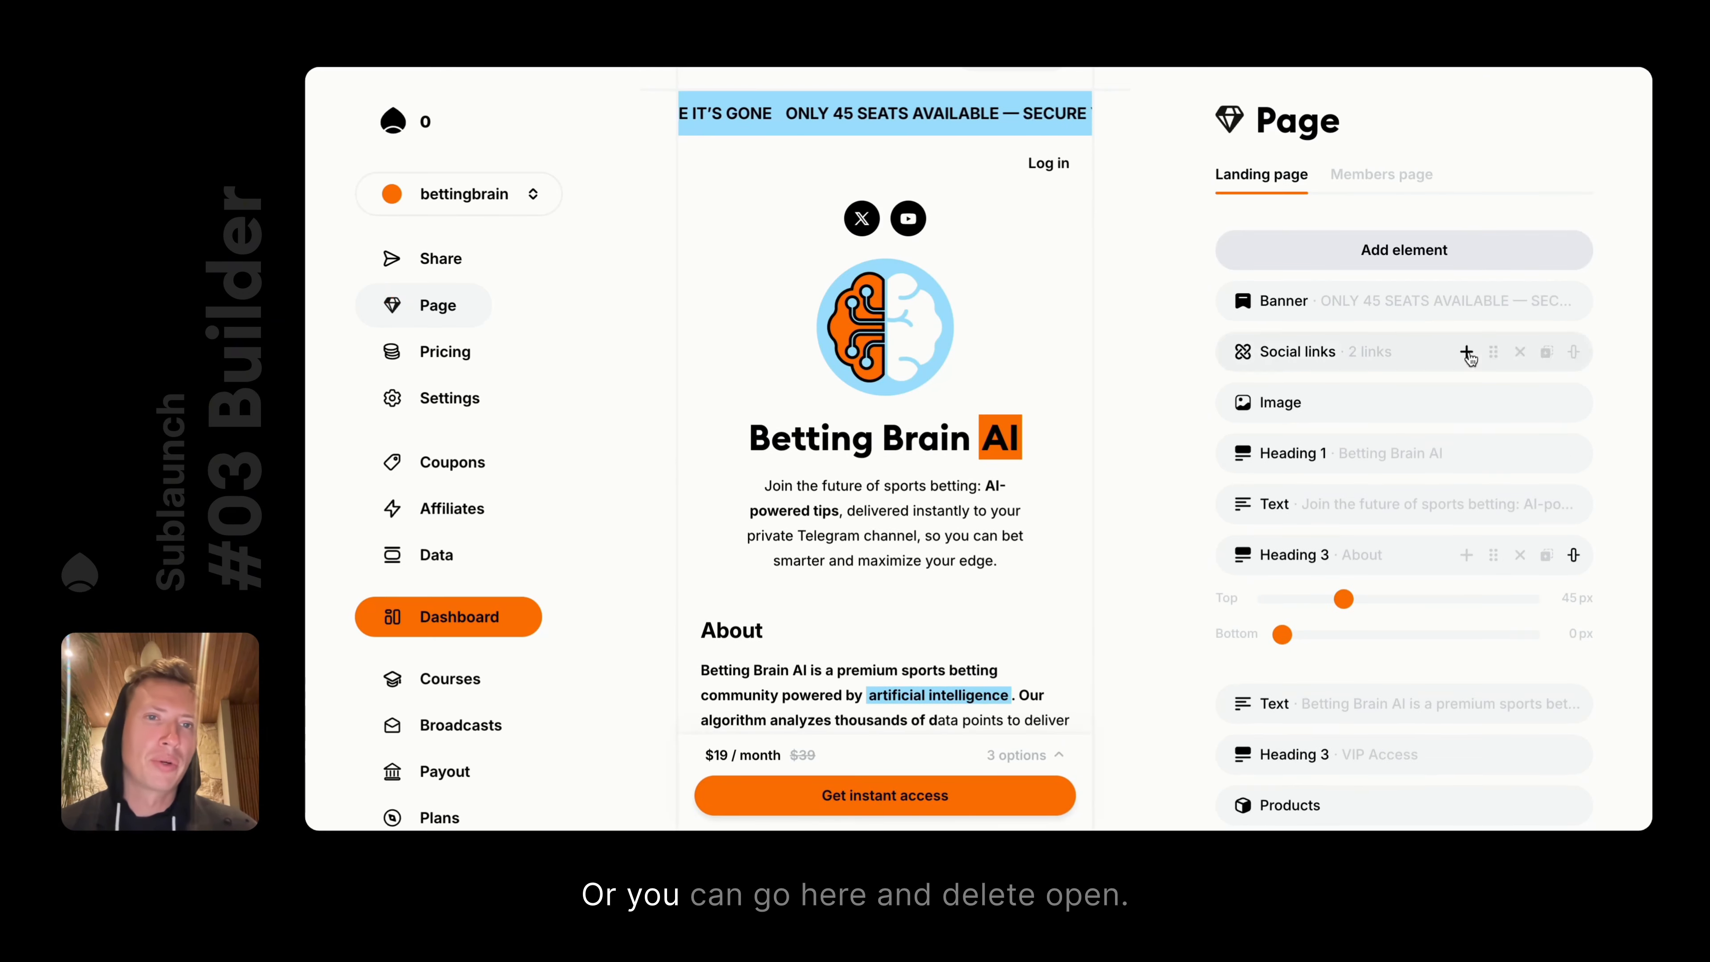
Delete and restore the social links twice more, then switch to the Members page
{"action": "left_click", "coordinate": [1520, 353]}
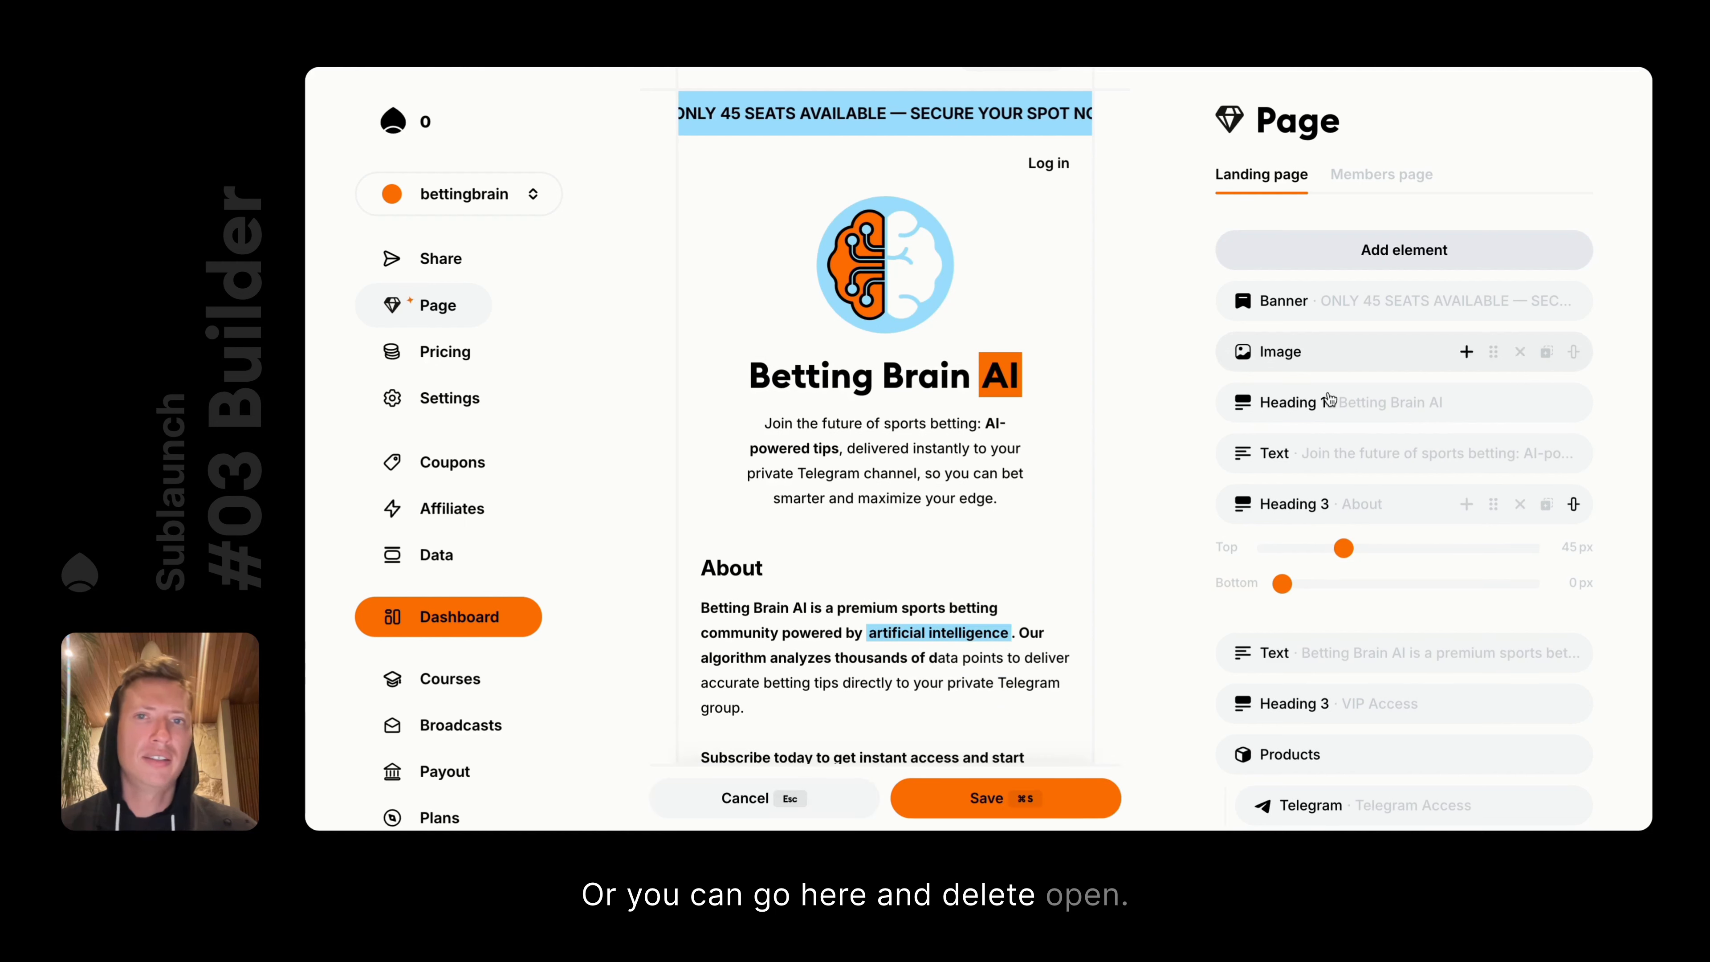
{"action": "left_click", "coordinate": [780, 803]}
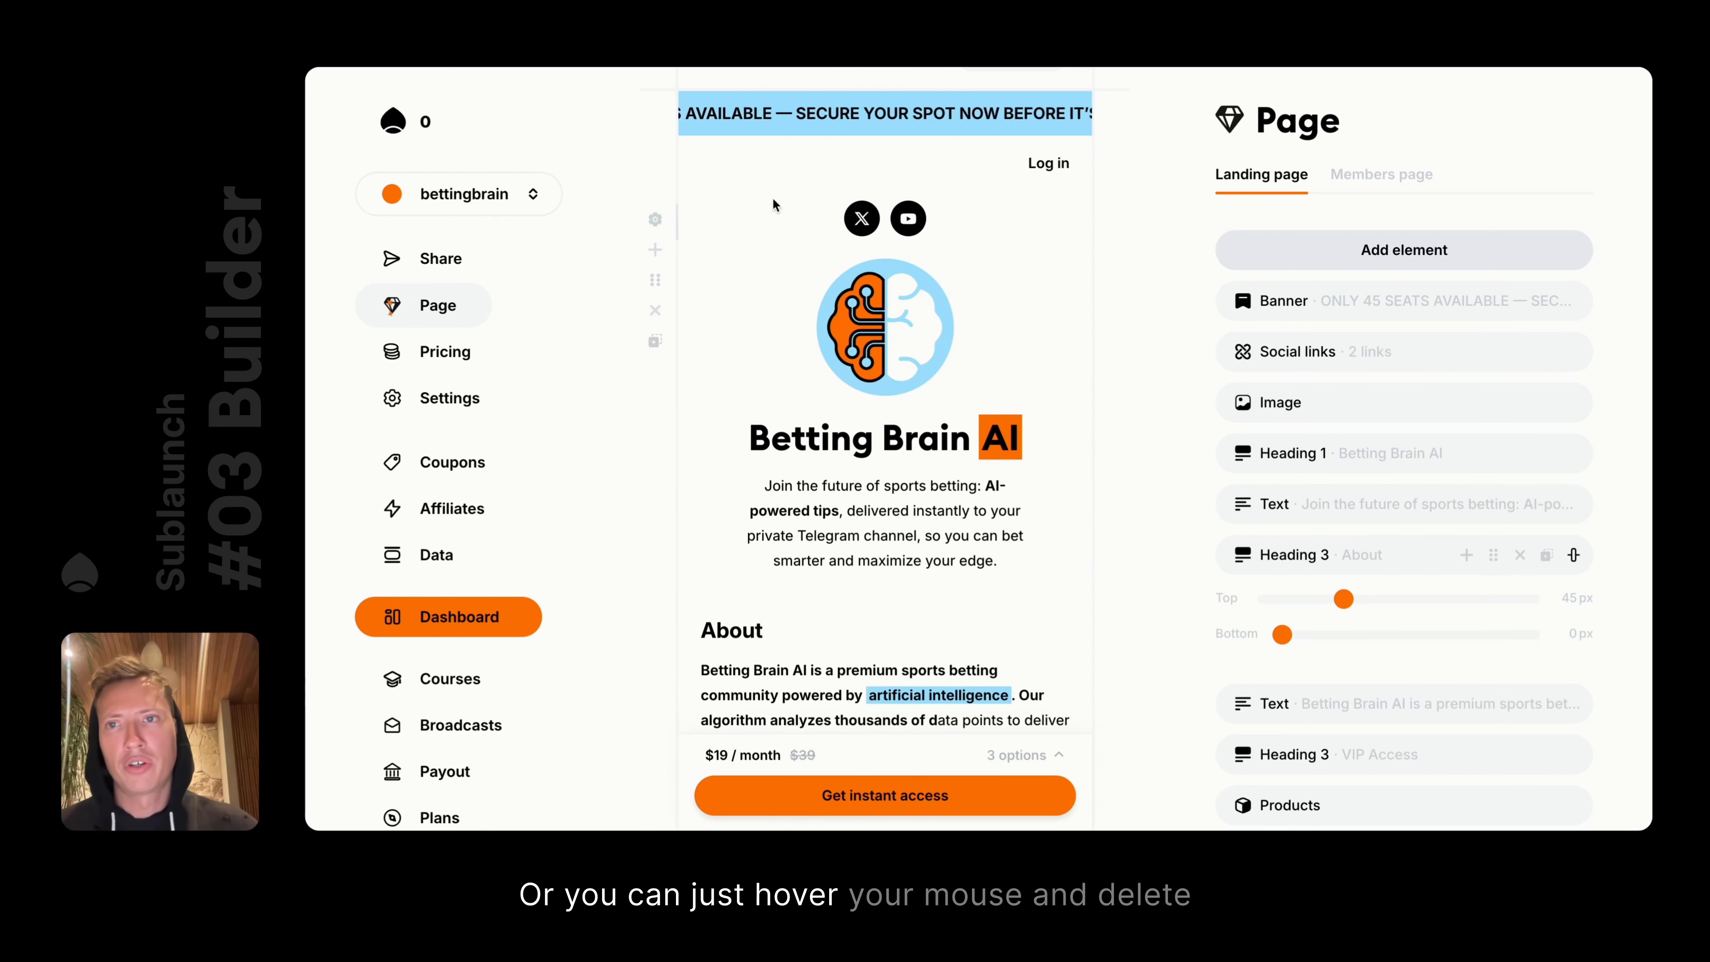
{"action": "left_click", "coordinate": [668, 308]}
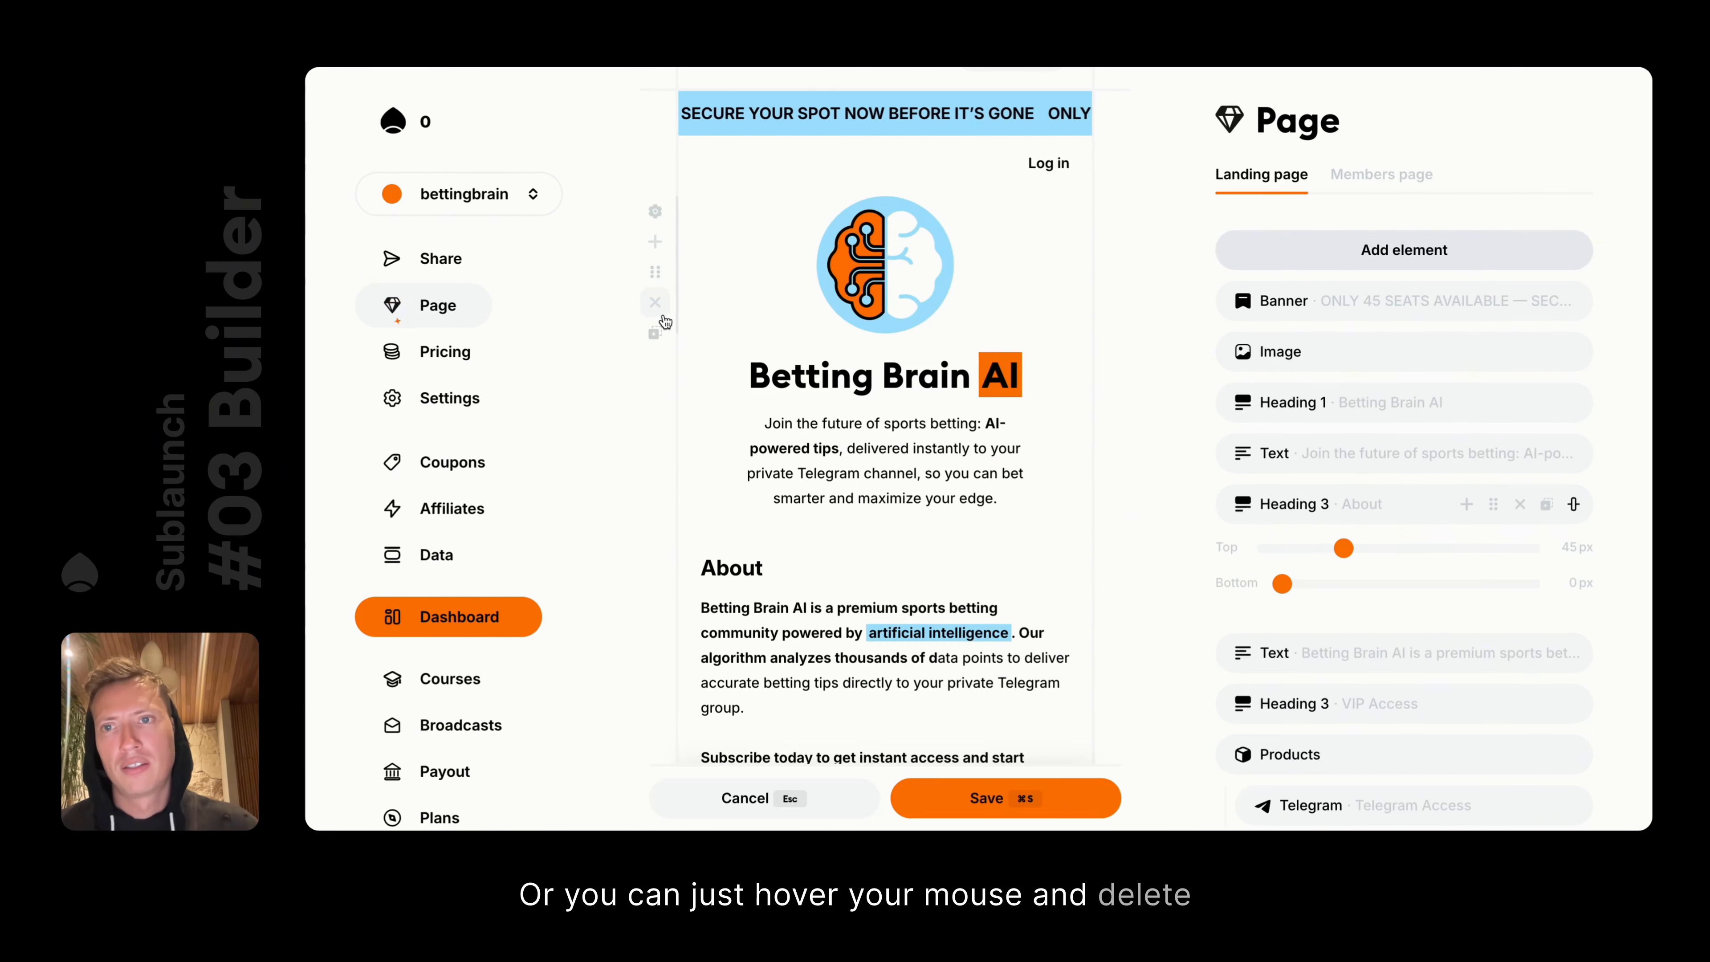
{"action": "left_click", "coordinate": [813, 802]}
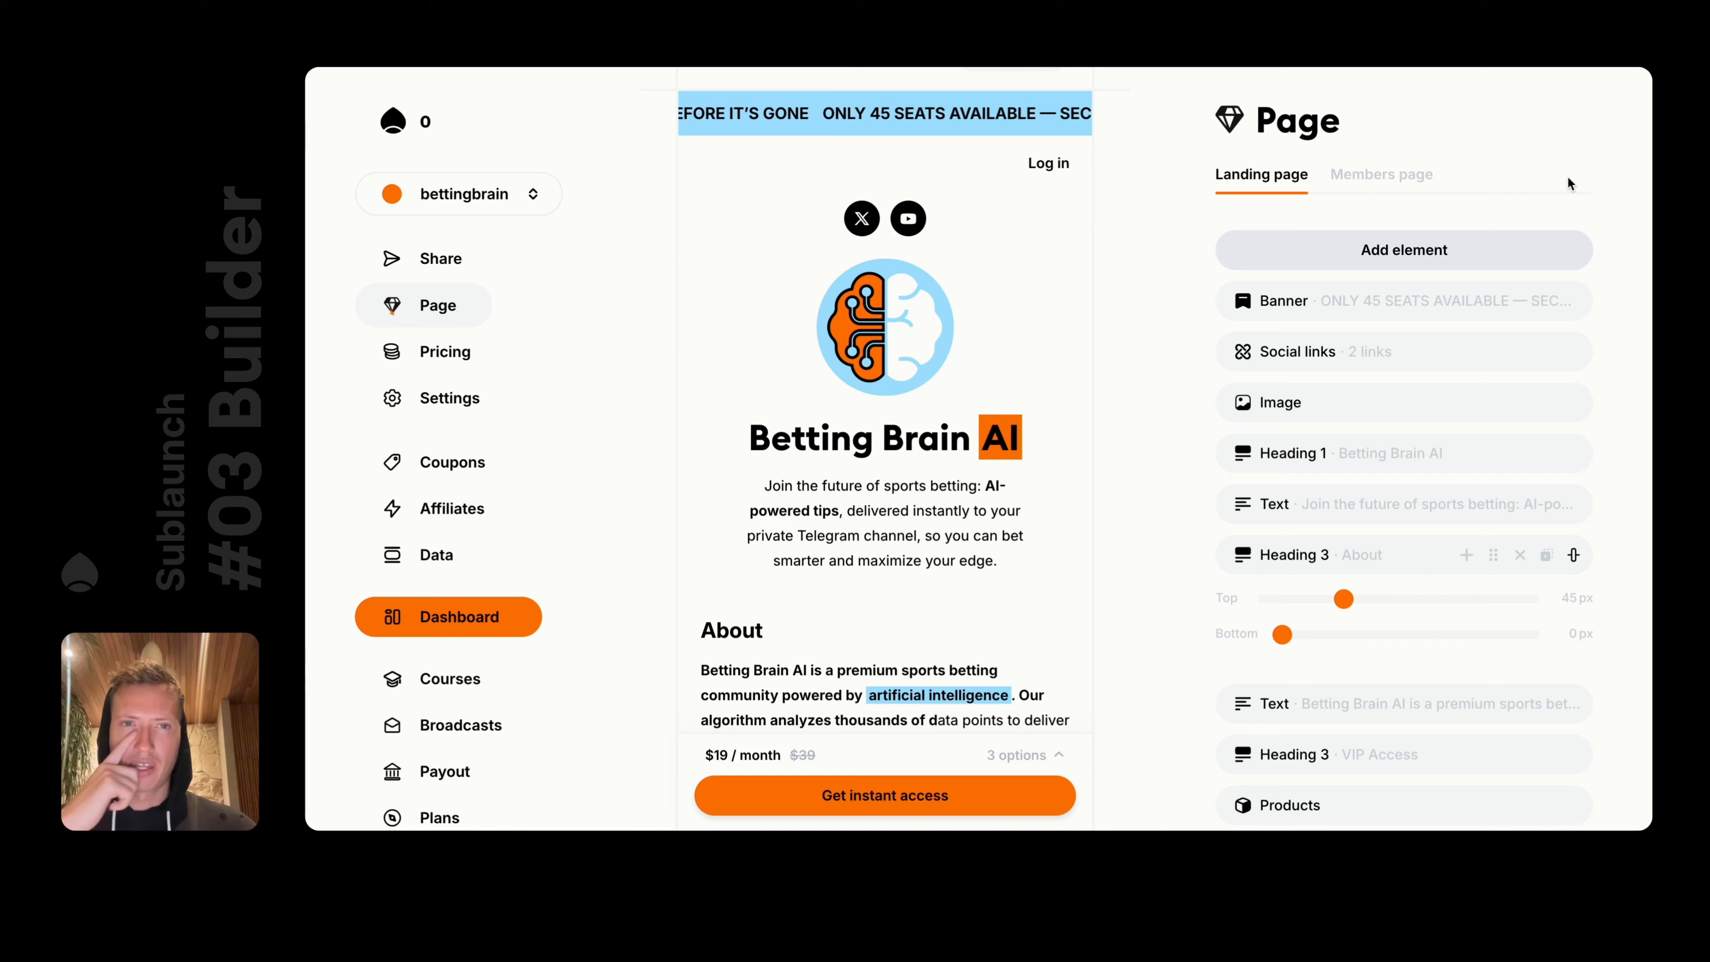
{"action": "left_click", "coordinate": [1370, 176]}
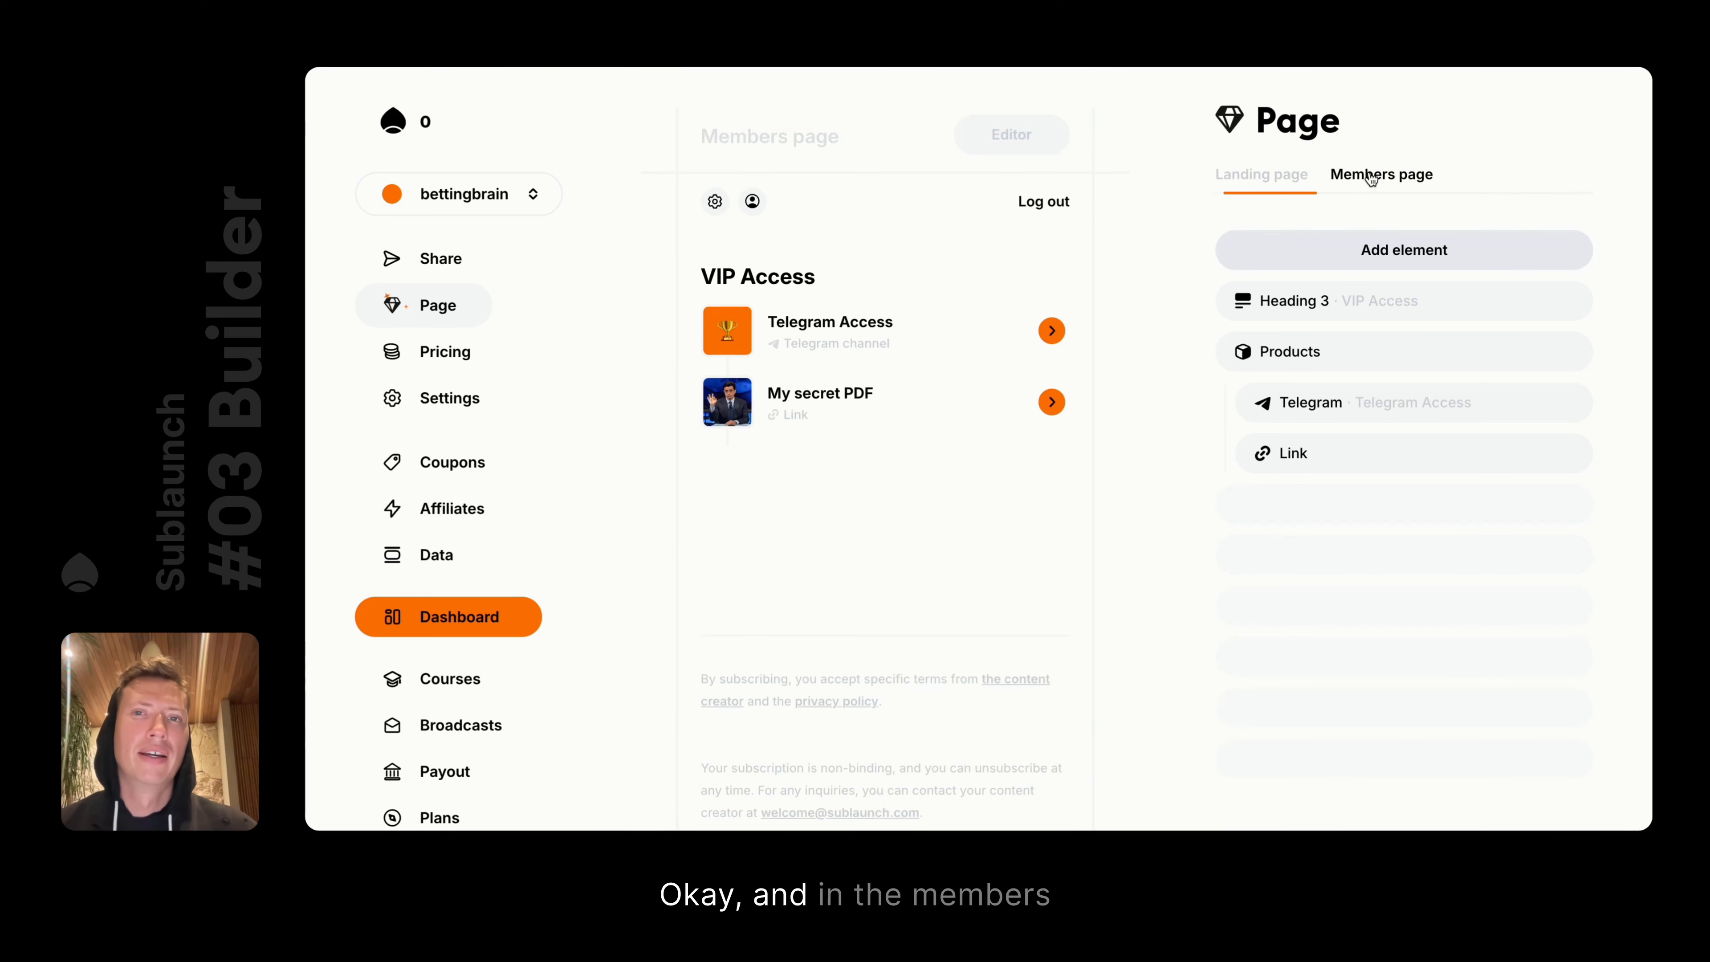
Try a text block below the products with 'dsd/', then discard it
{"action": "left_click", "coordinate": [792, 555]}
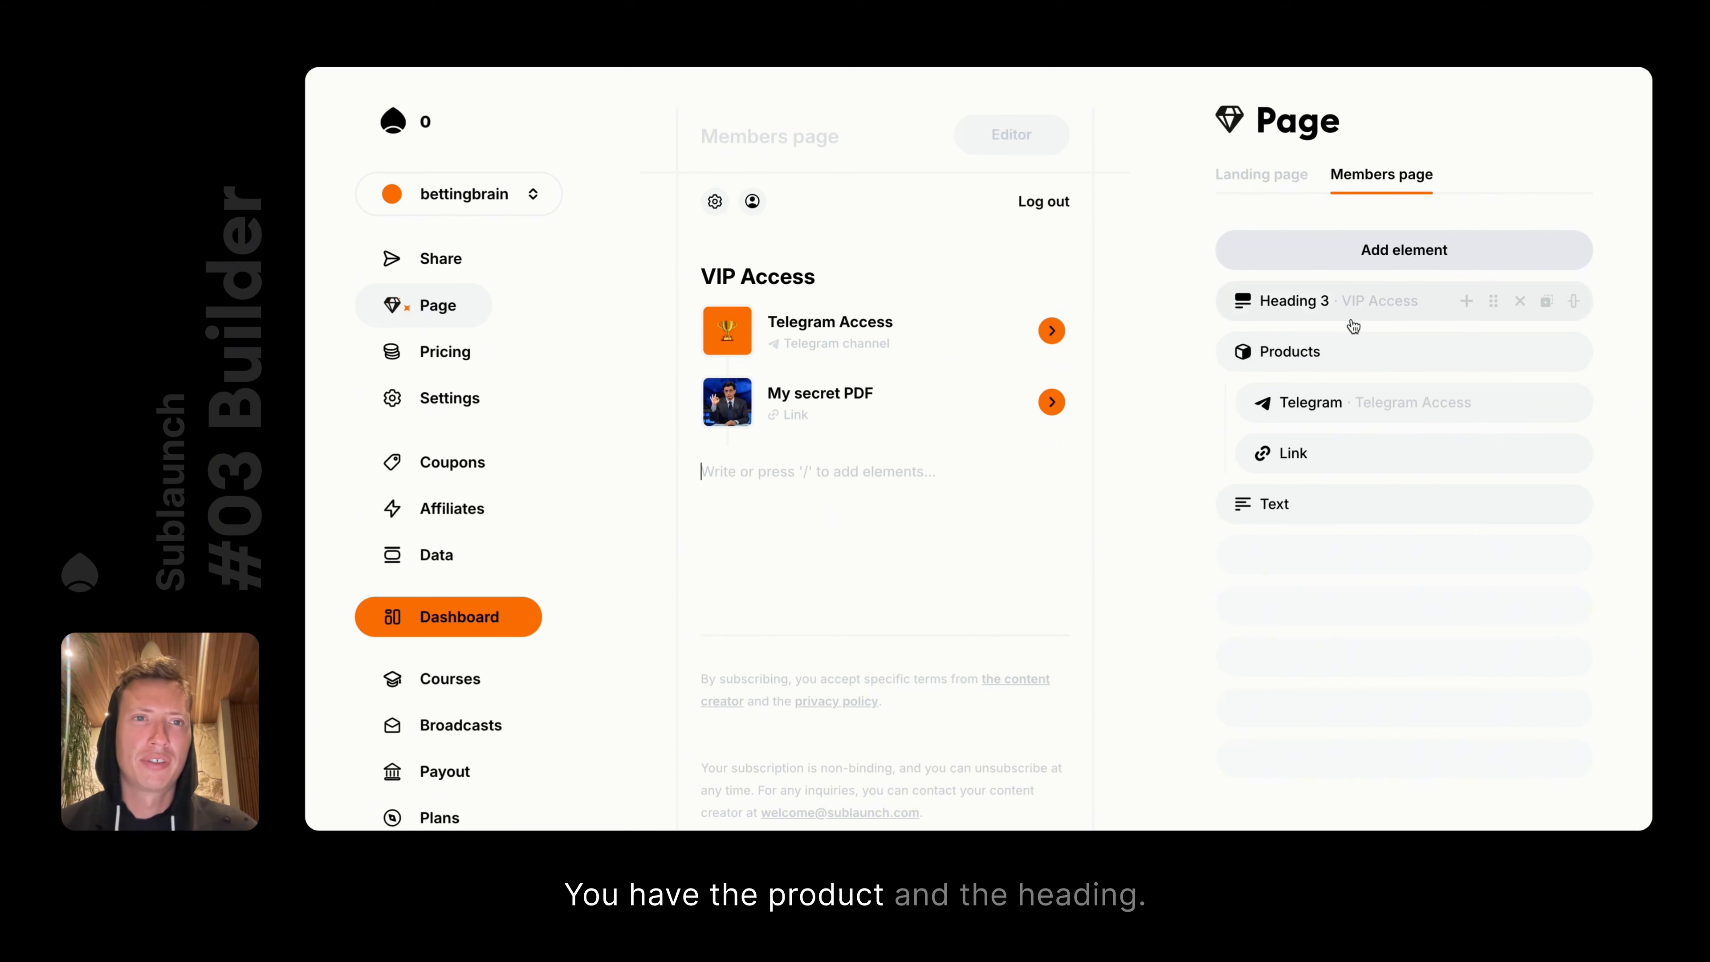
{"action": "left_click", "coordinate": [754, 405]}
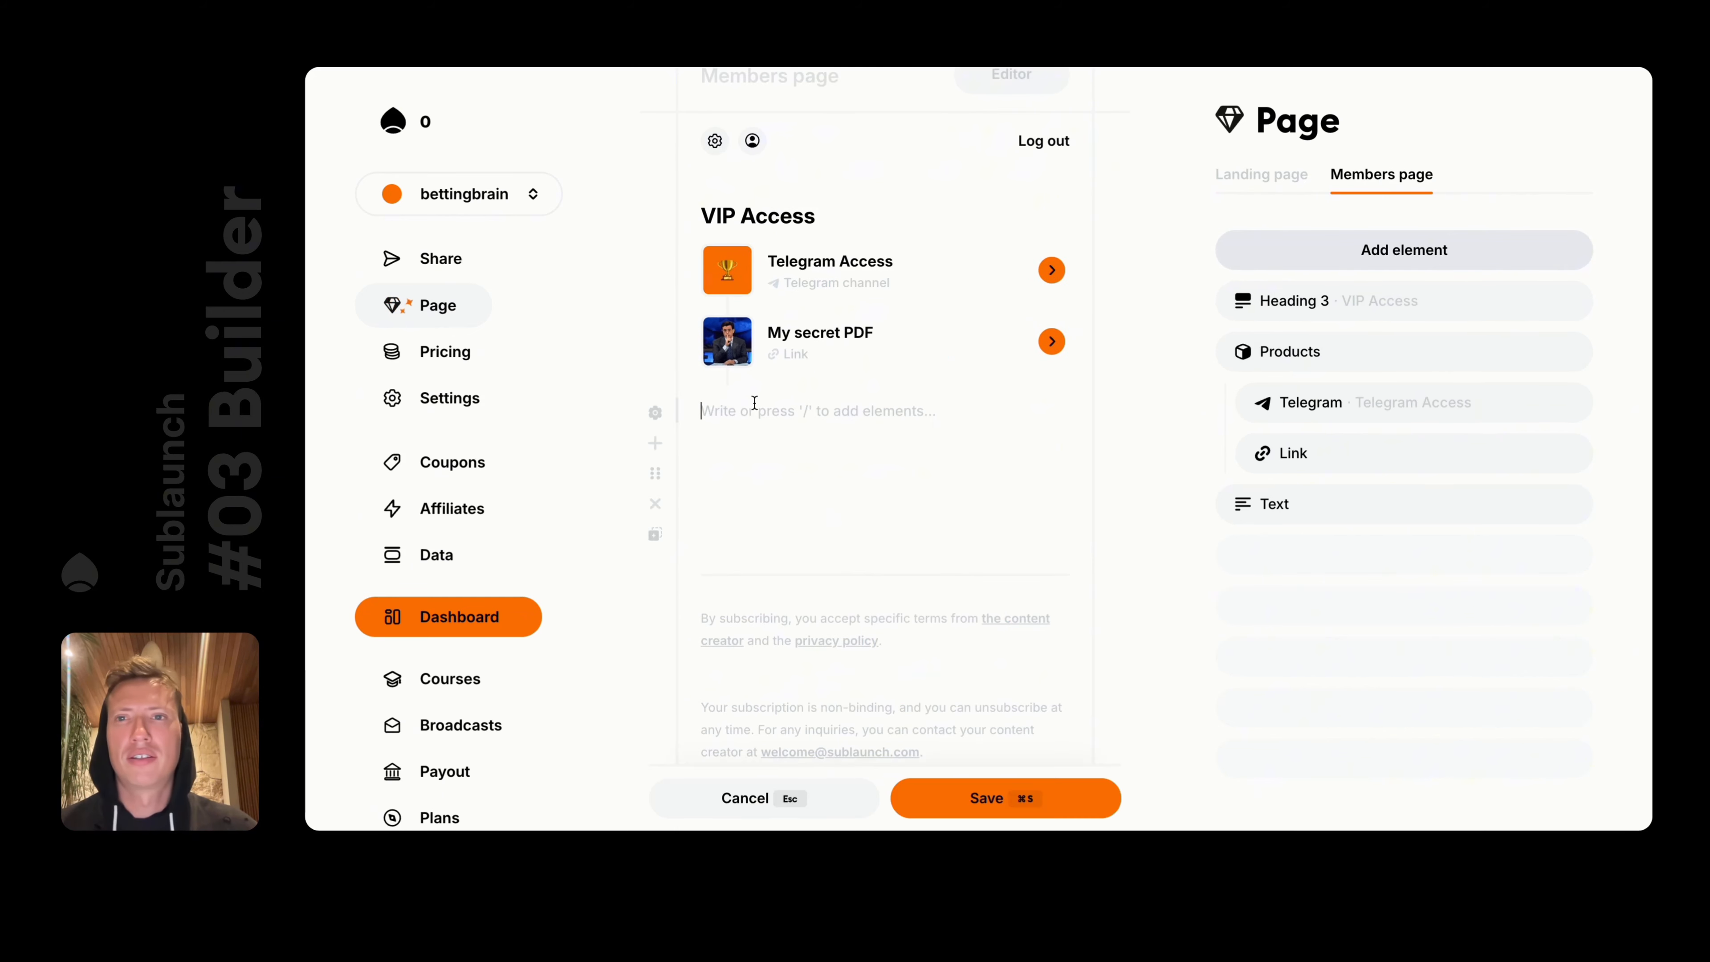
{"action": "type", "text": "dsdsds"}
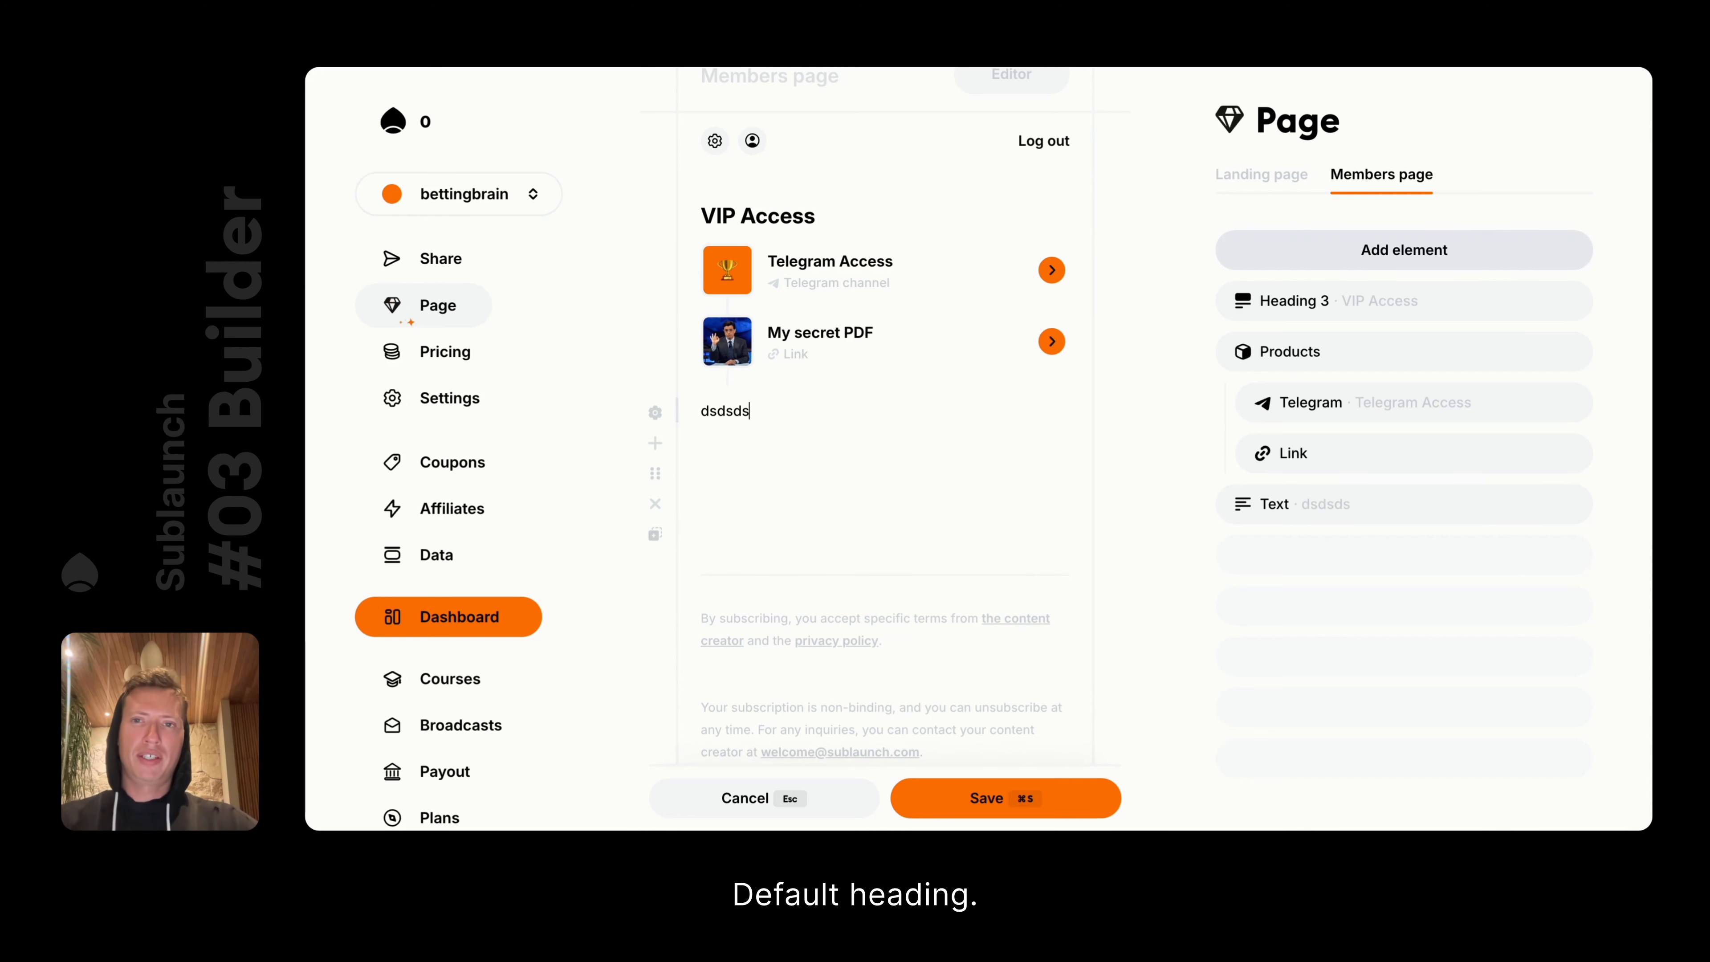
{"action": "type", "text": "/"}
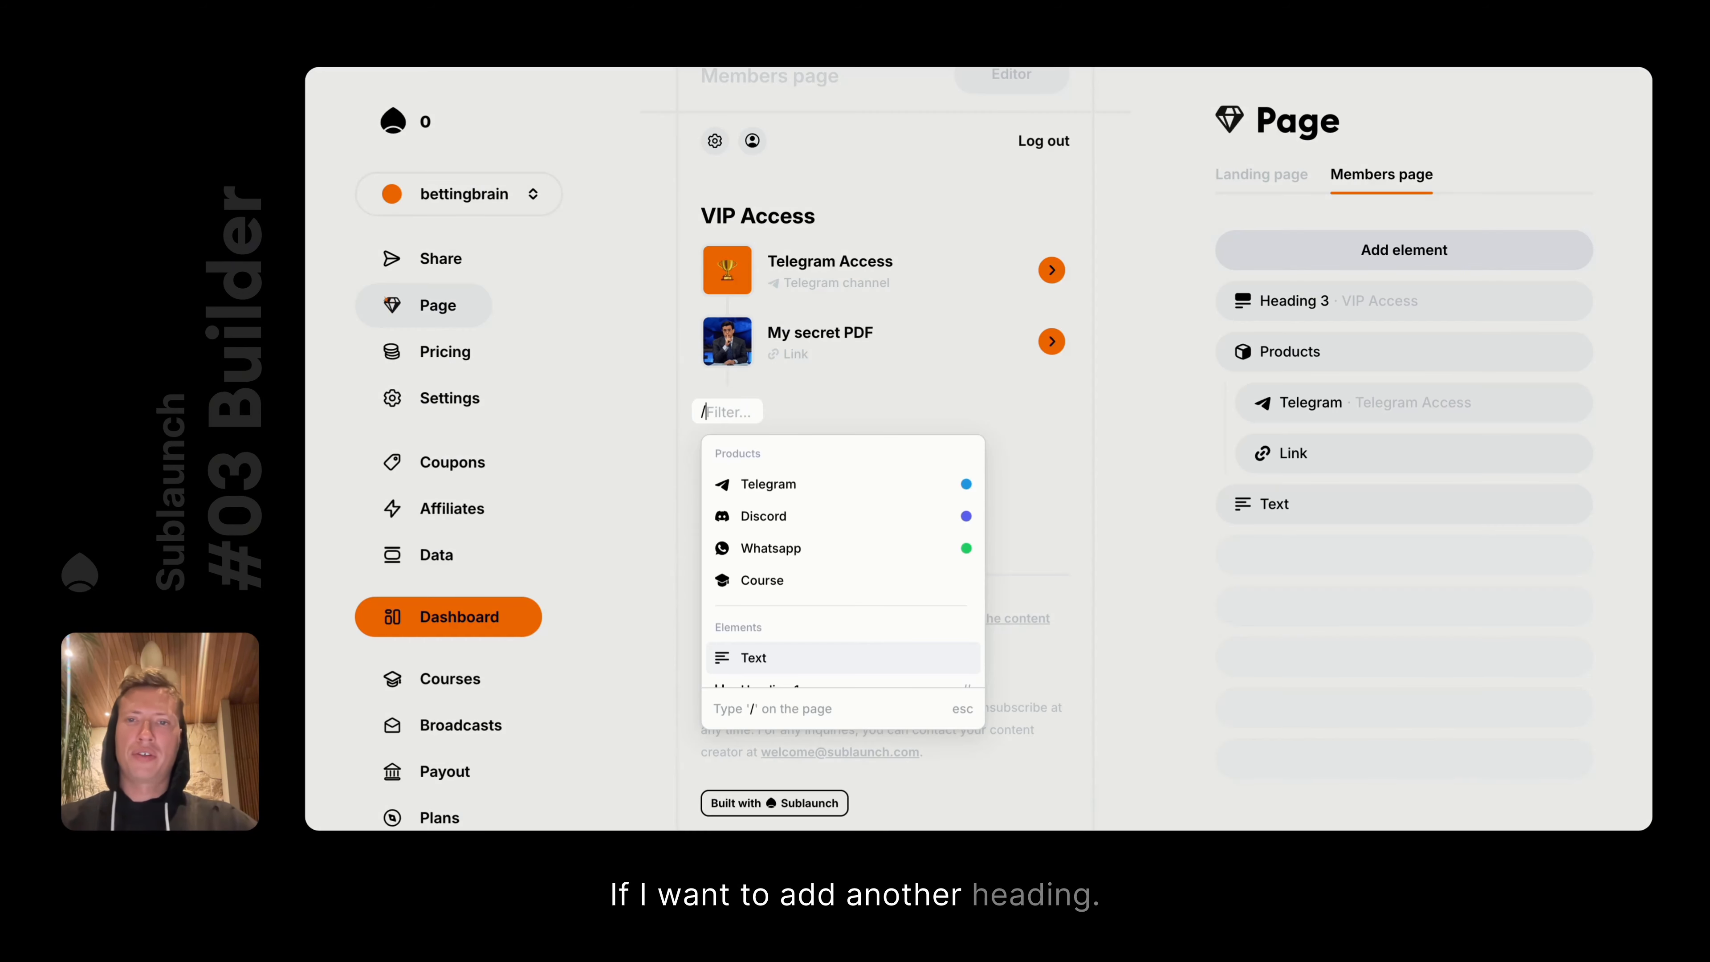
{"action": "key", "text": "Escape"}
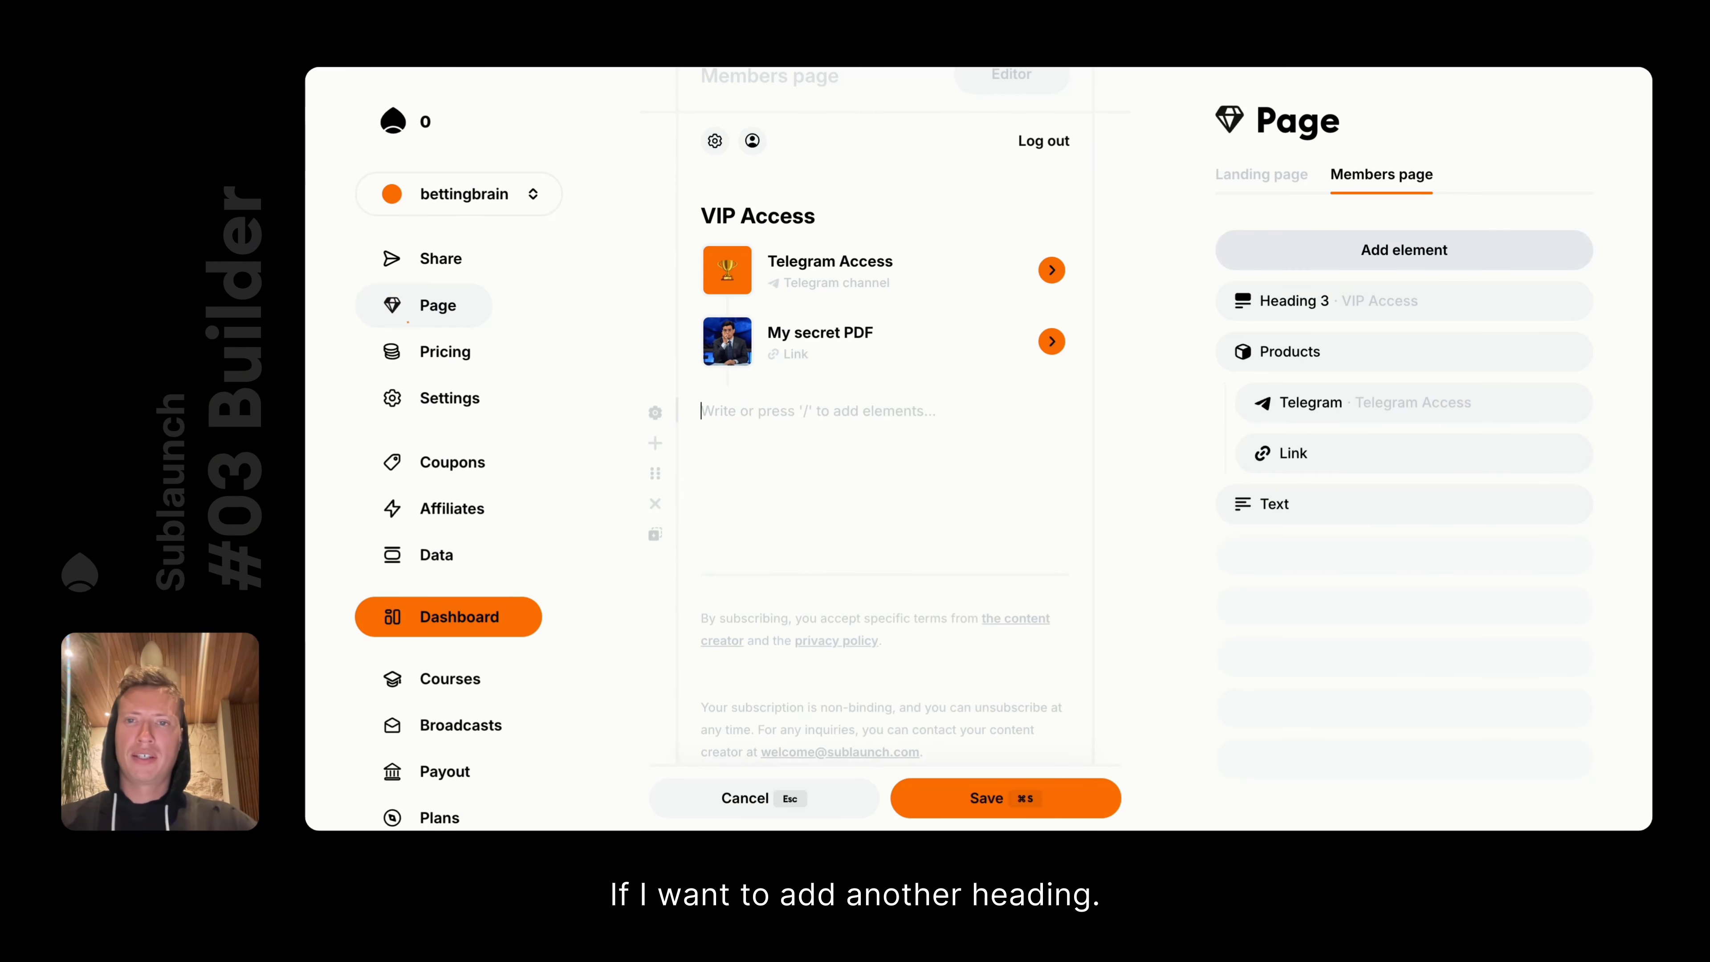
{"action": "left_click", "coordinate": [730, 800]}
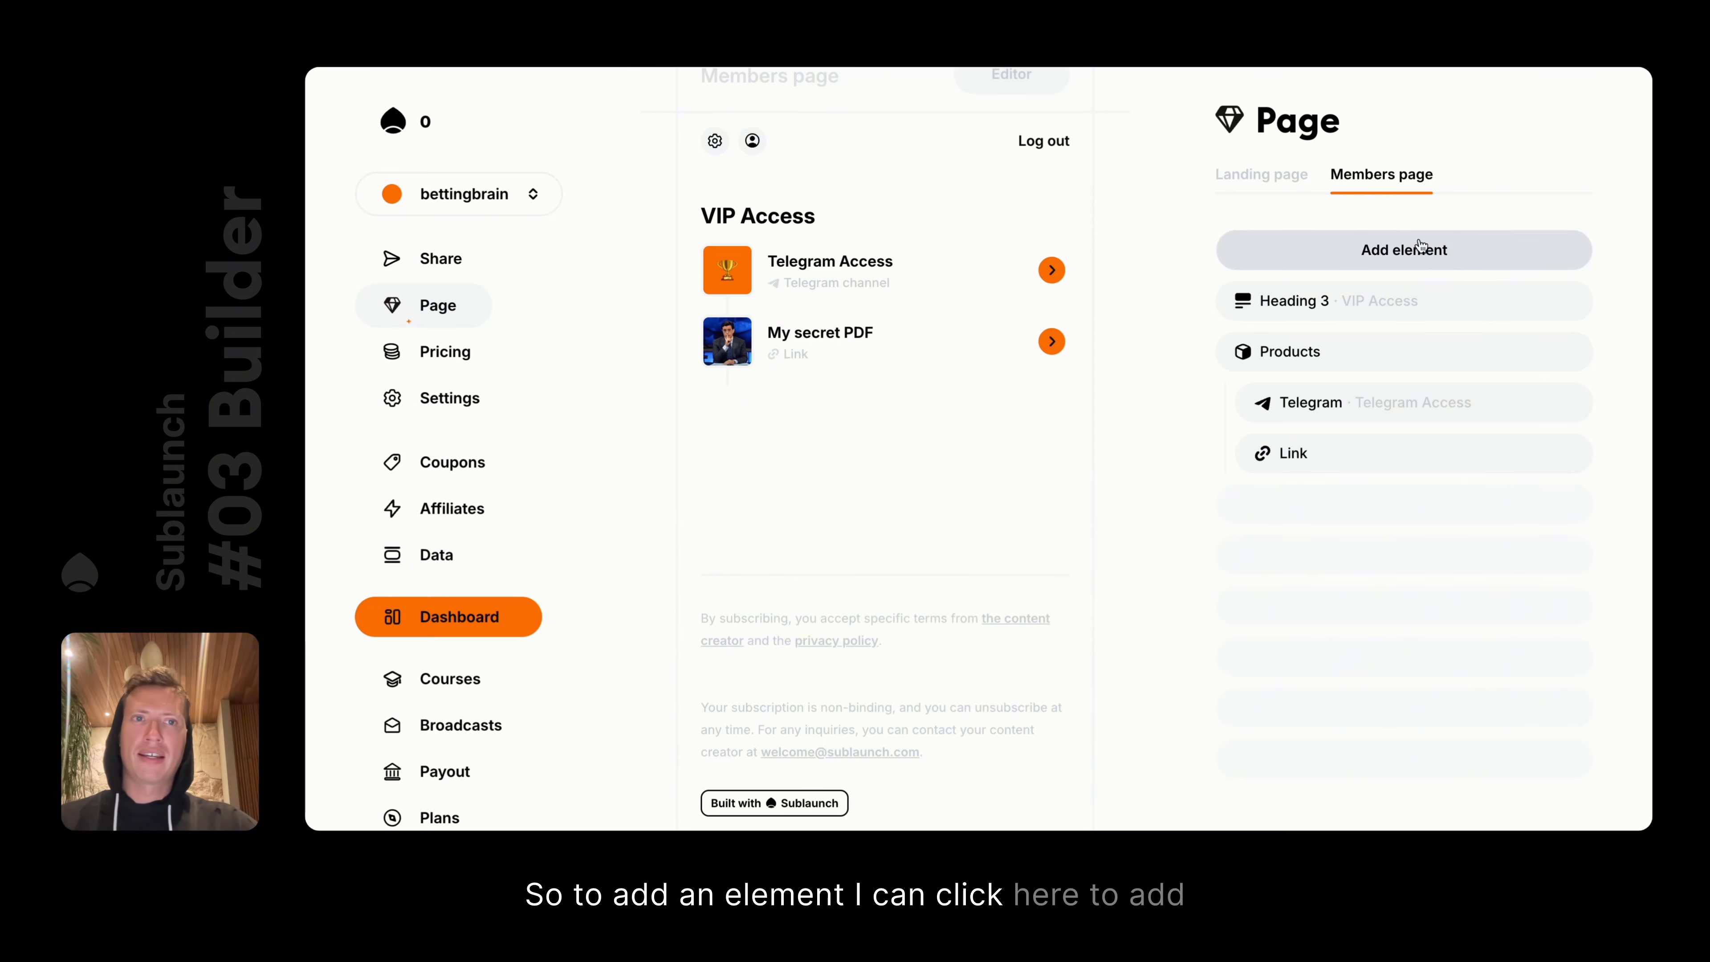
Insert a Text element via /text below the products and make it an H3 reading Welcome
{"action": "left_click", "coordinate": [780, 437]}
{"action": "type", "text": "/"}
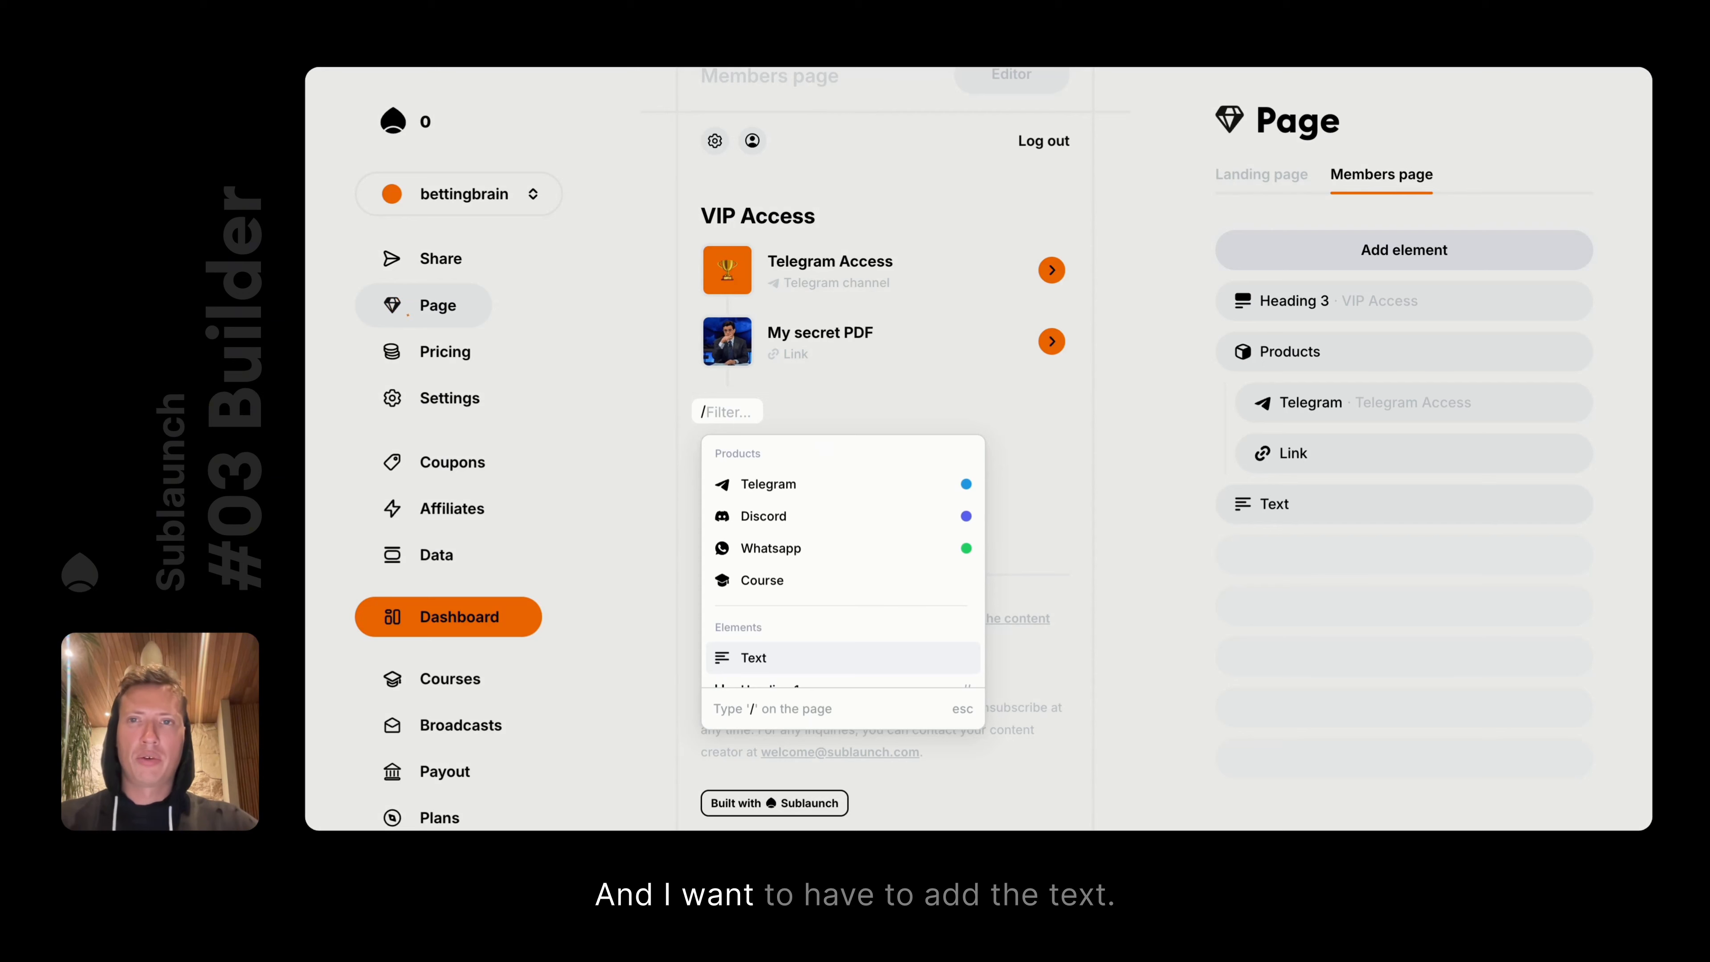
{"action": "type", "text": "text"}
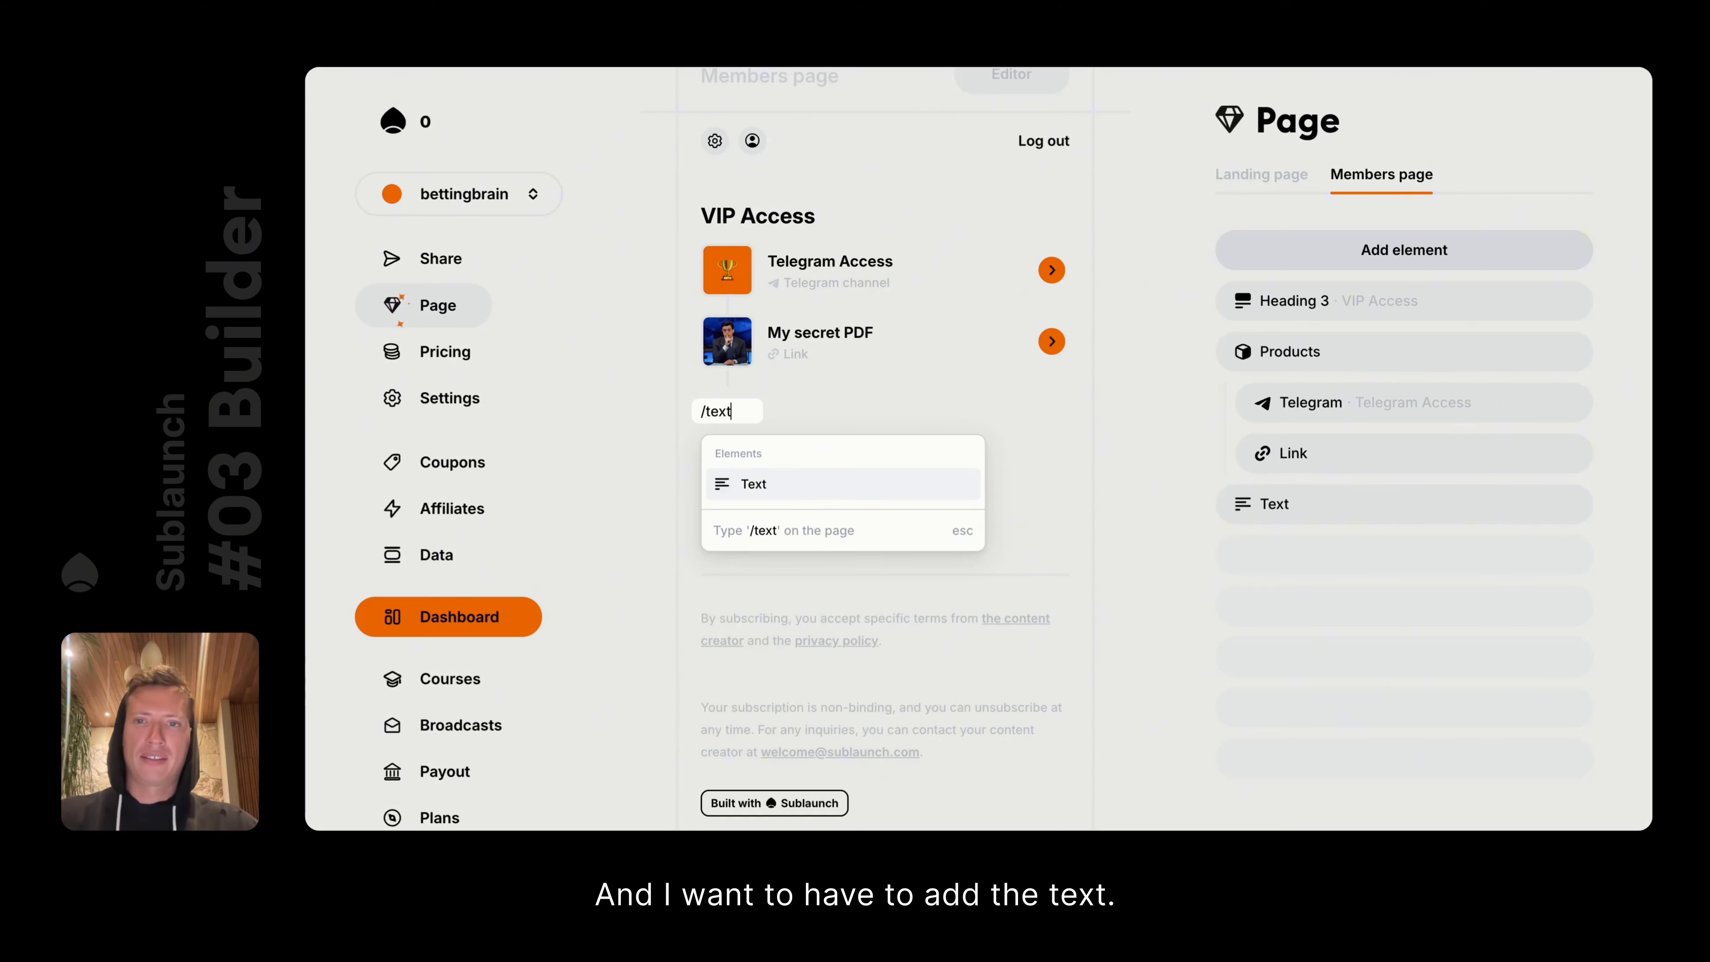
{"action": "key", "text": "Return"}
{"action": "left_click", "coordinate": [649, 413]}
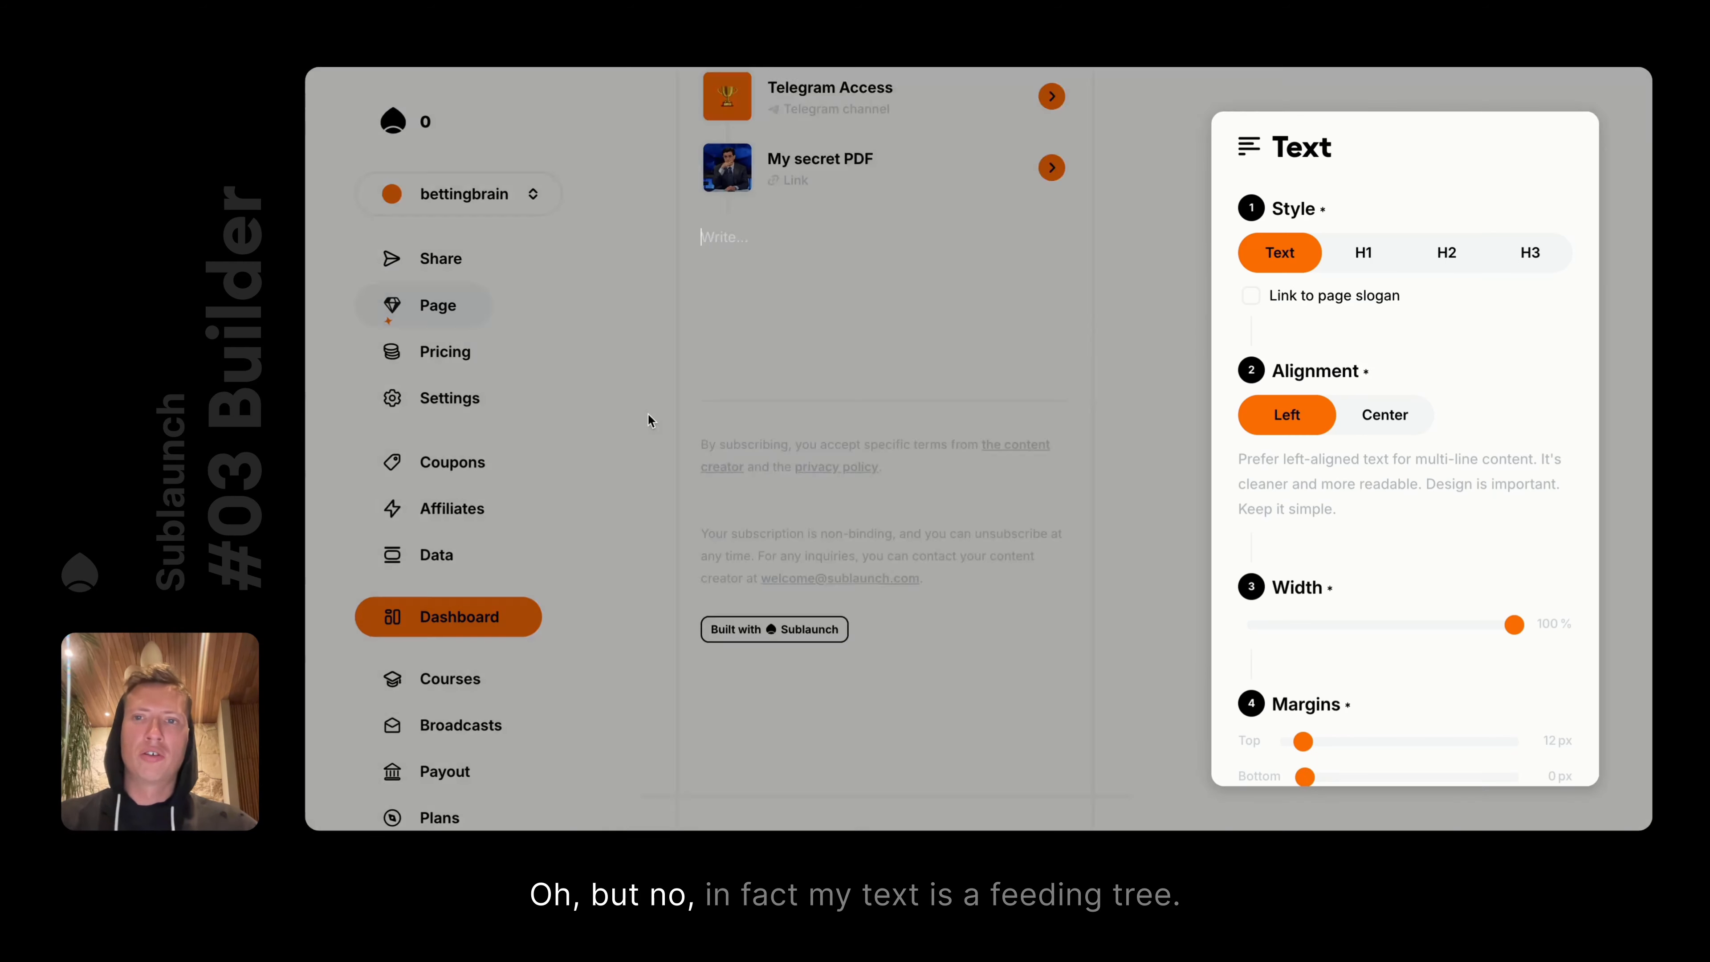
{"action": "left_click", "coordinate": [1529, 256]}
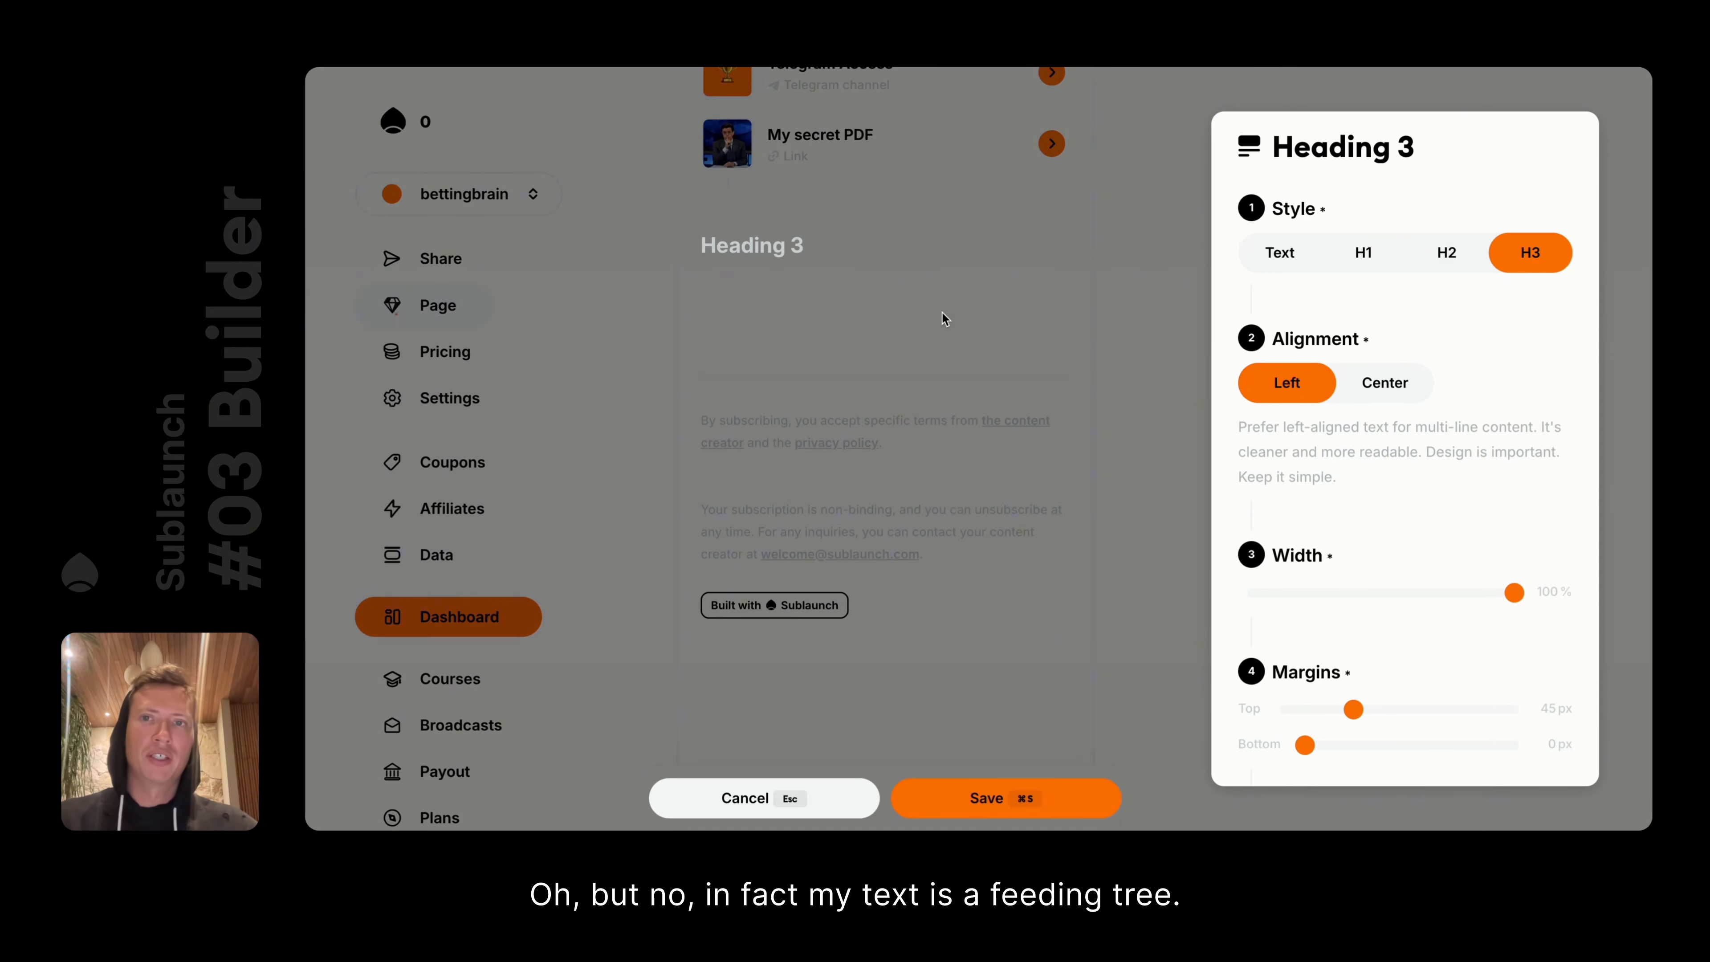
{"action": "type", "text": "Welcome"}
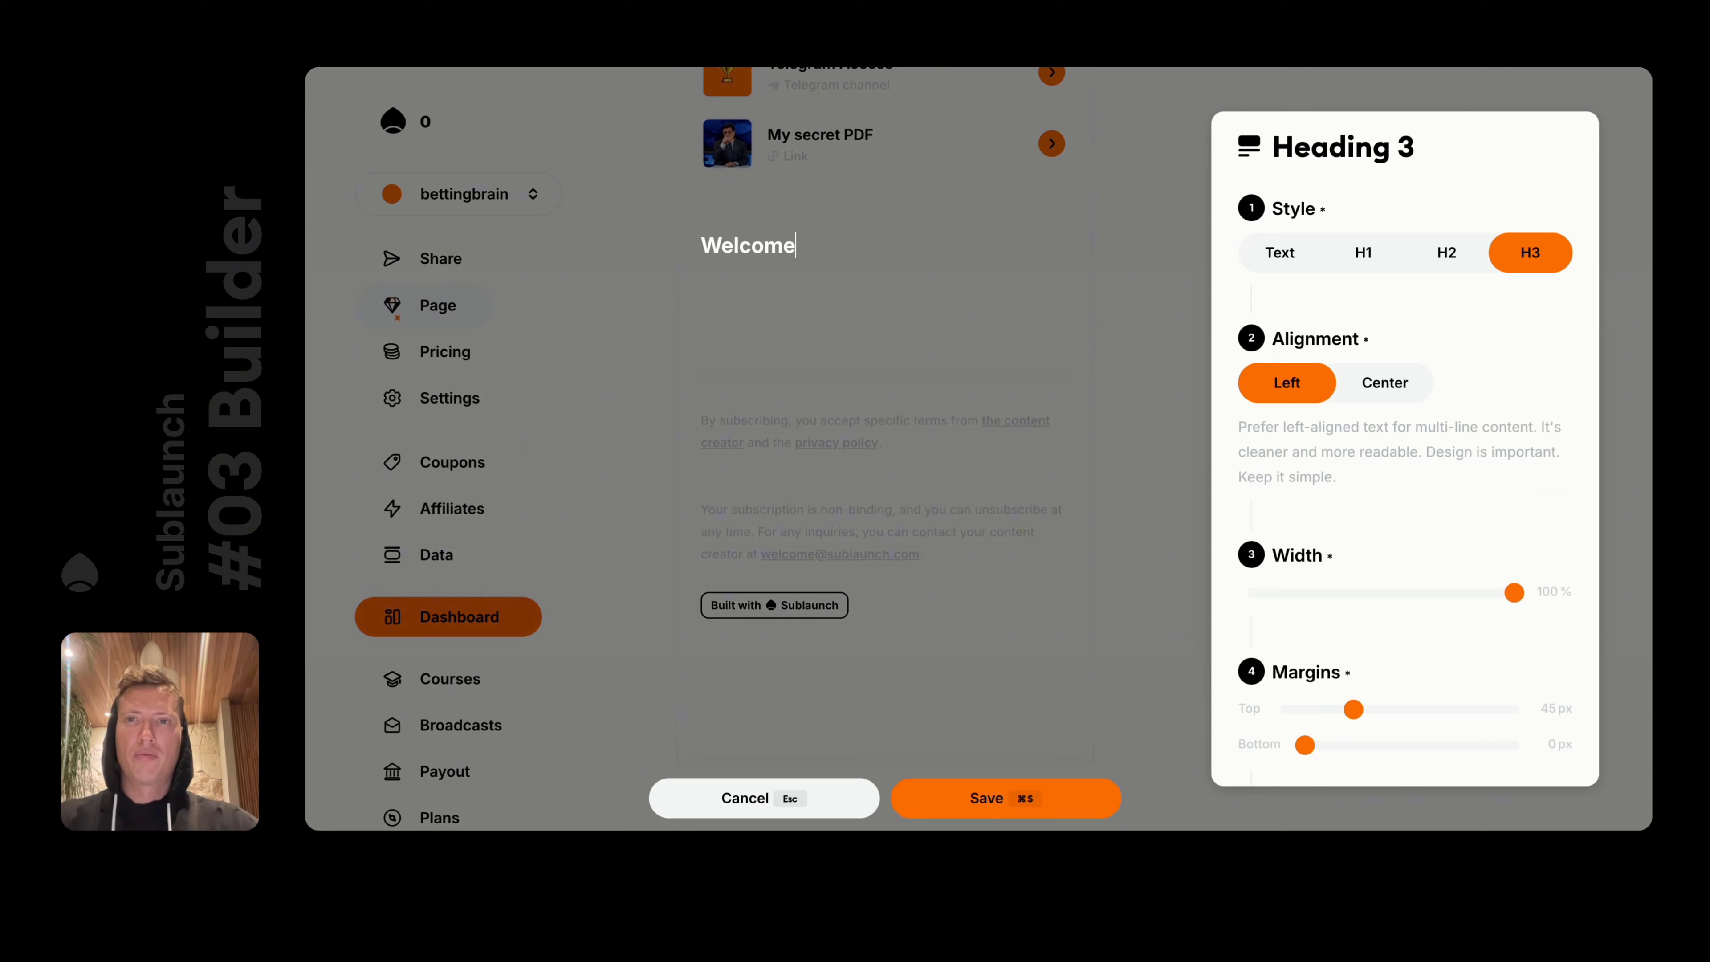
{"action": "left_click", "coordinate": [1032, 407]}
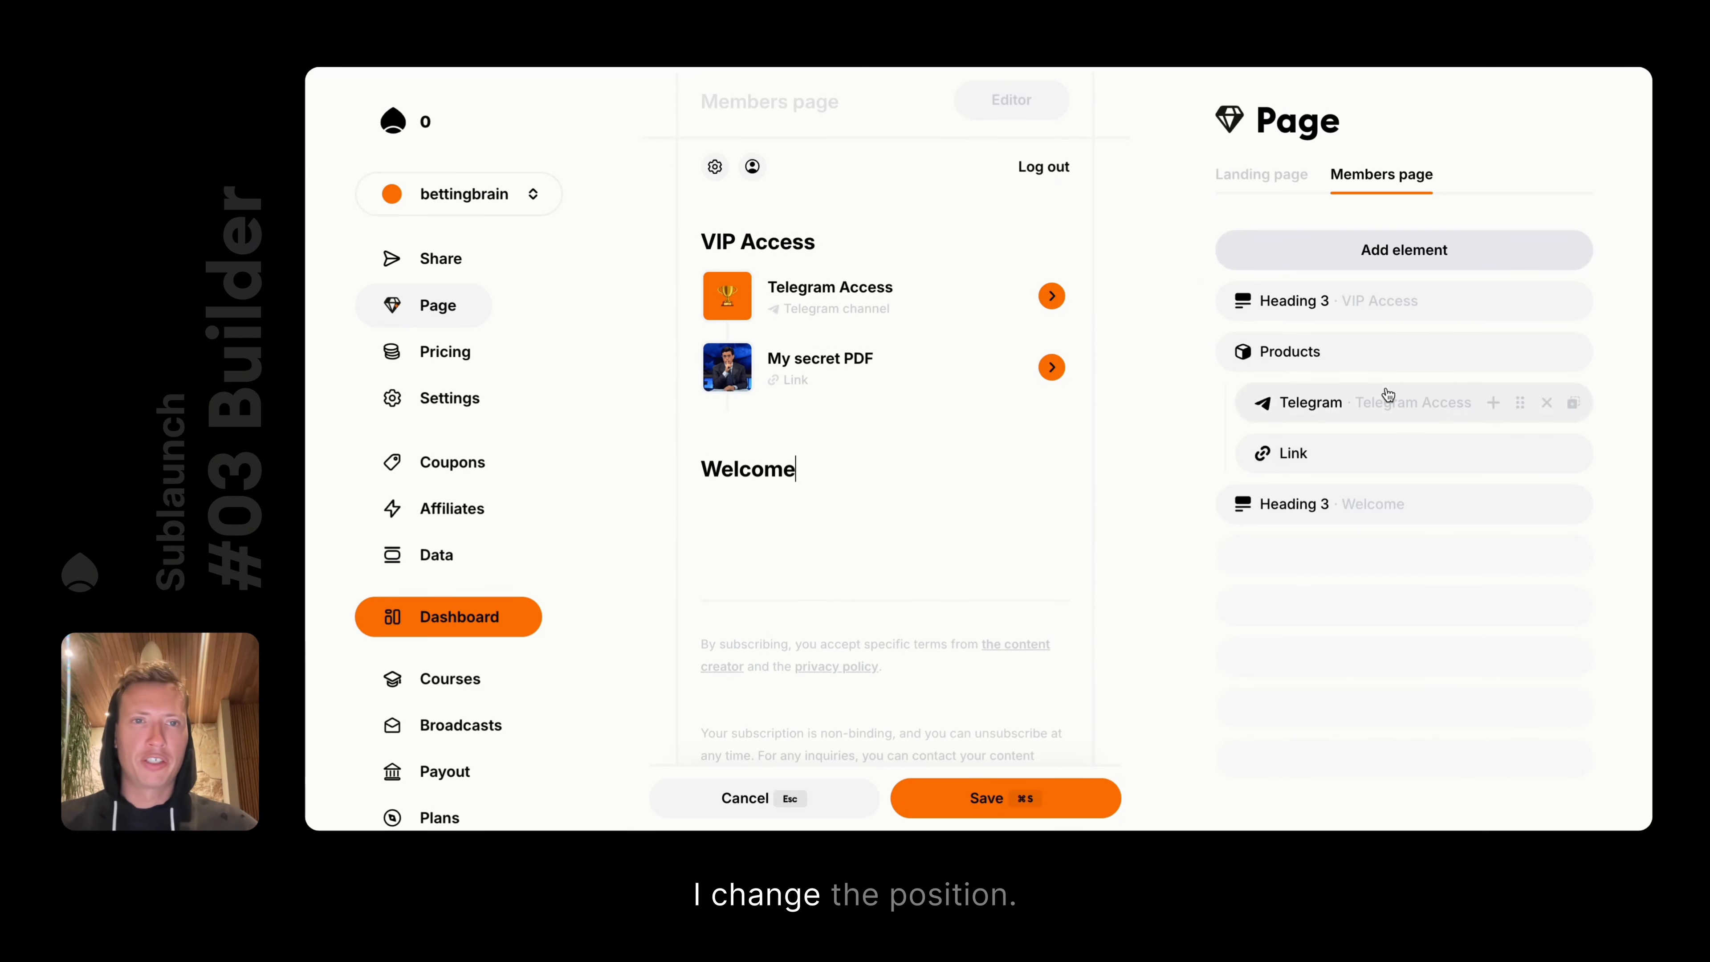
Move the Welcome heading to the top of the list, above VIP Access
{"action": "mouse_move", "coordinate": [658, 470]}
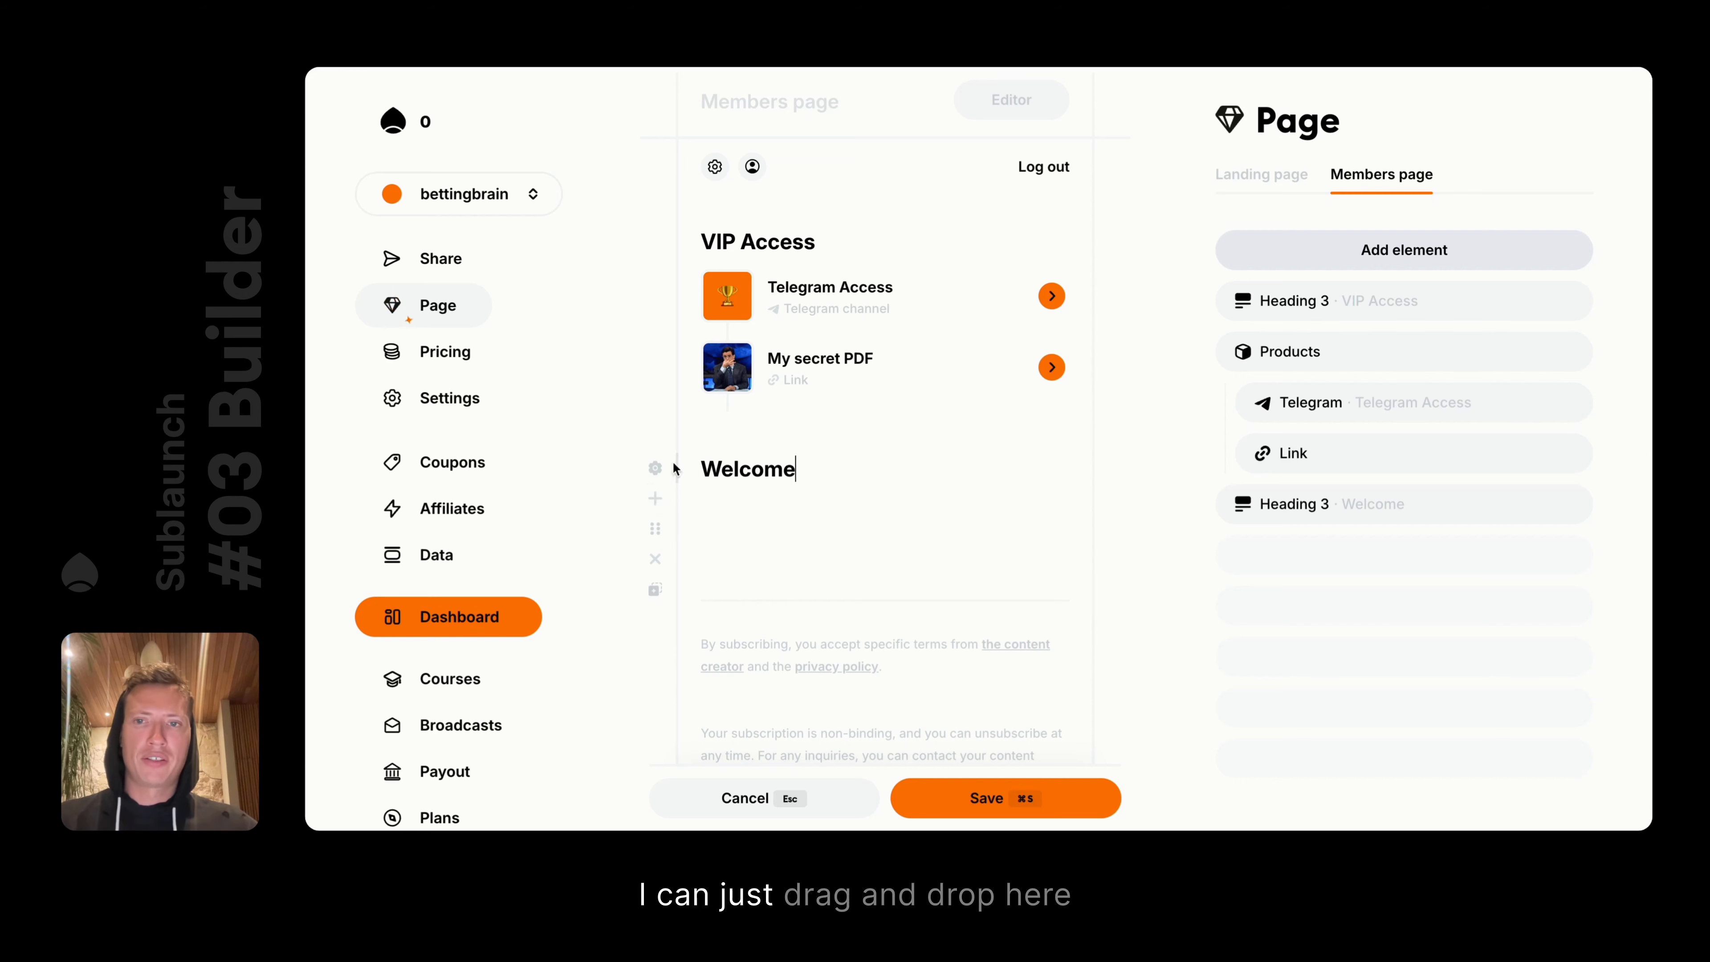
{"action": "left_click_drag", "start_coordinate": [657, 536], "coordinate": [652, 576]}
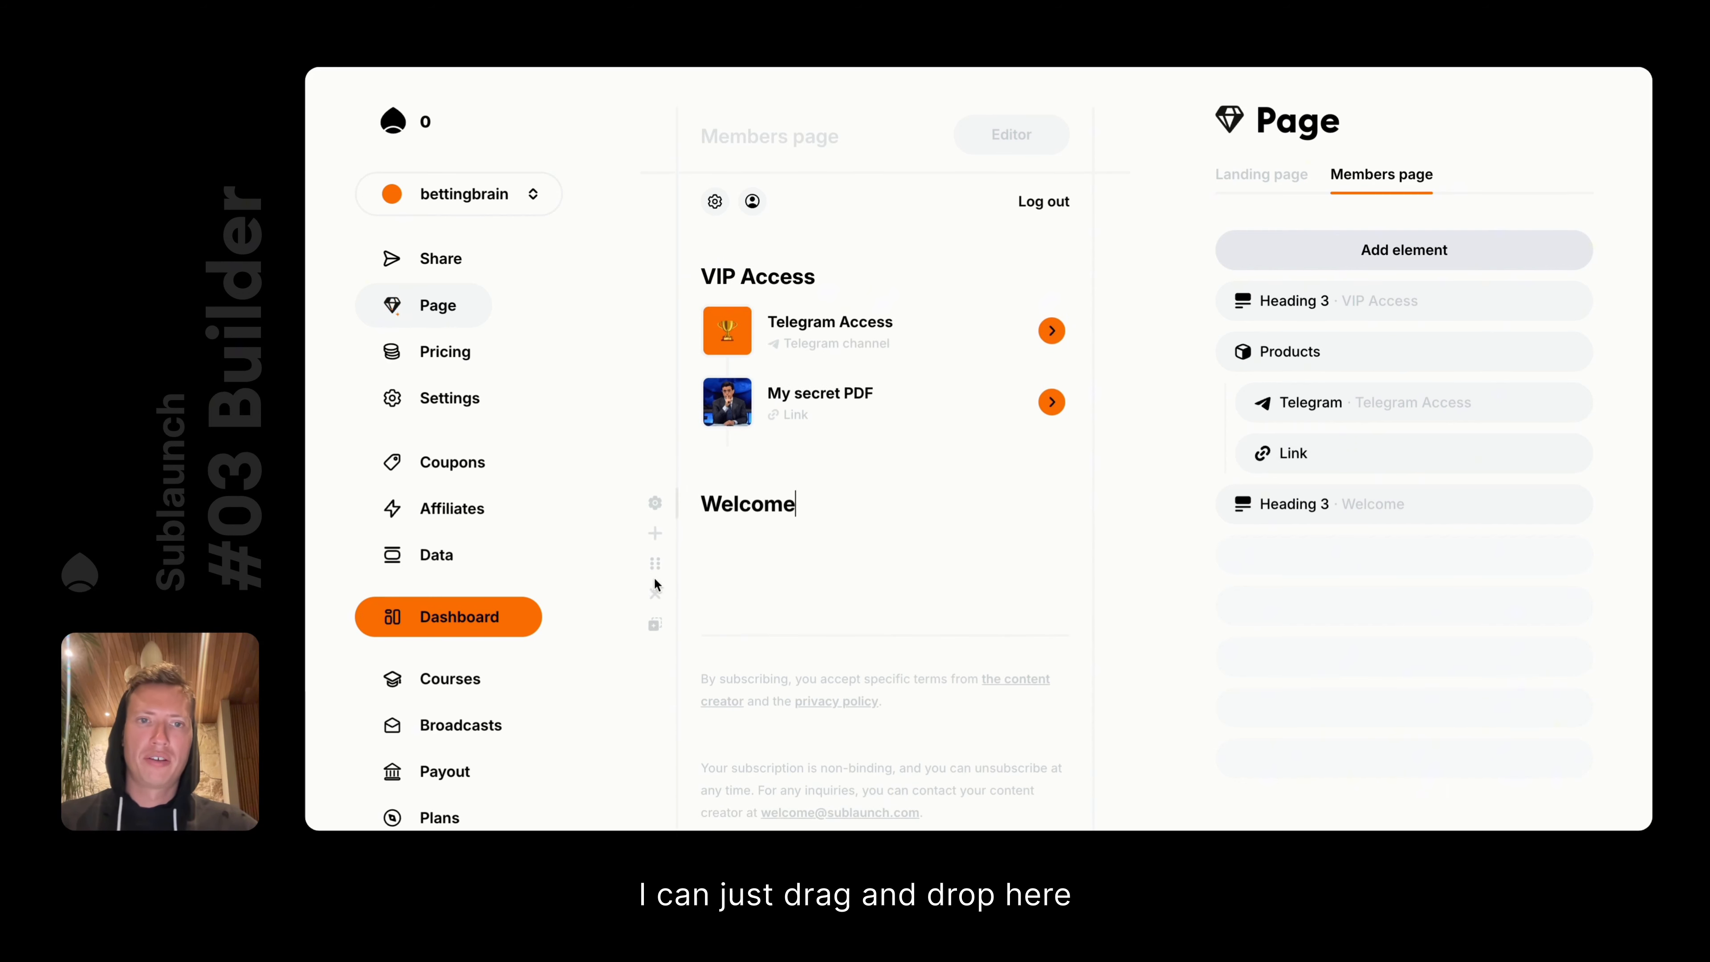
{"action": "mouse_move", "coordinate": [1430, 519]}
{"action": "left_click_drag", "start_coordinate": [1431, 518], "coordinate": [1383, 300]}
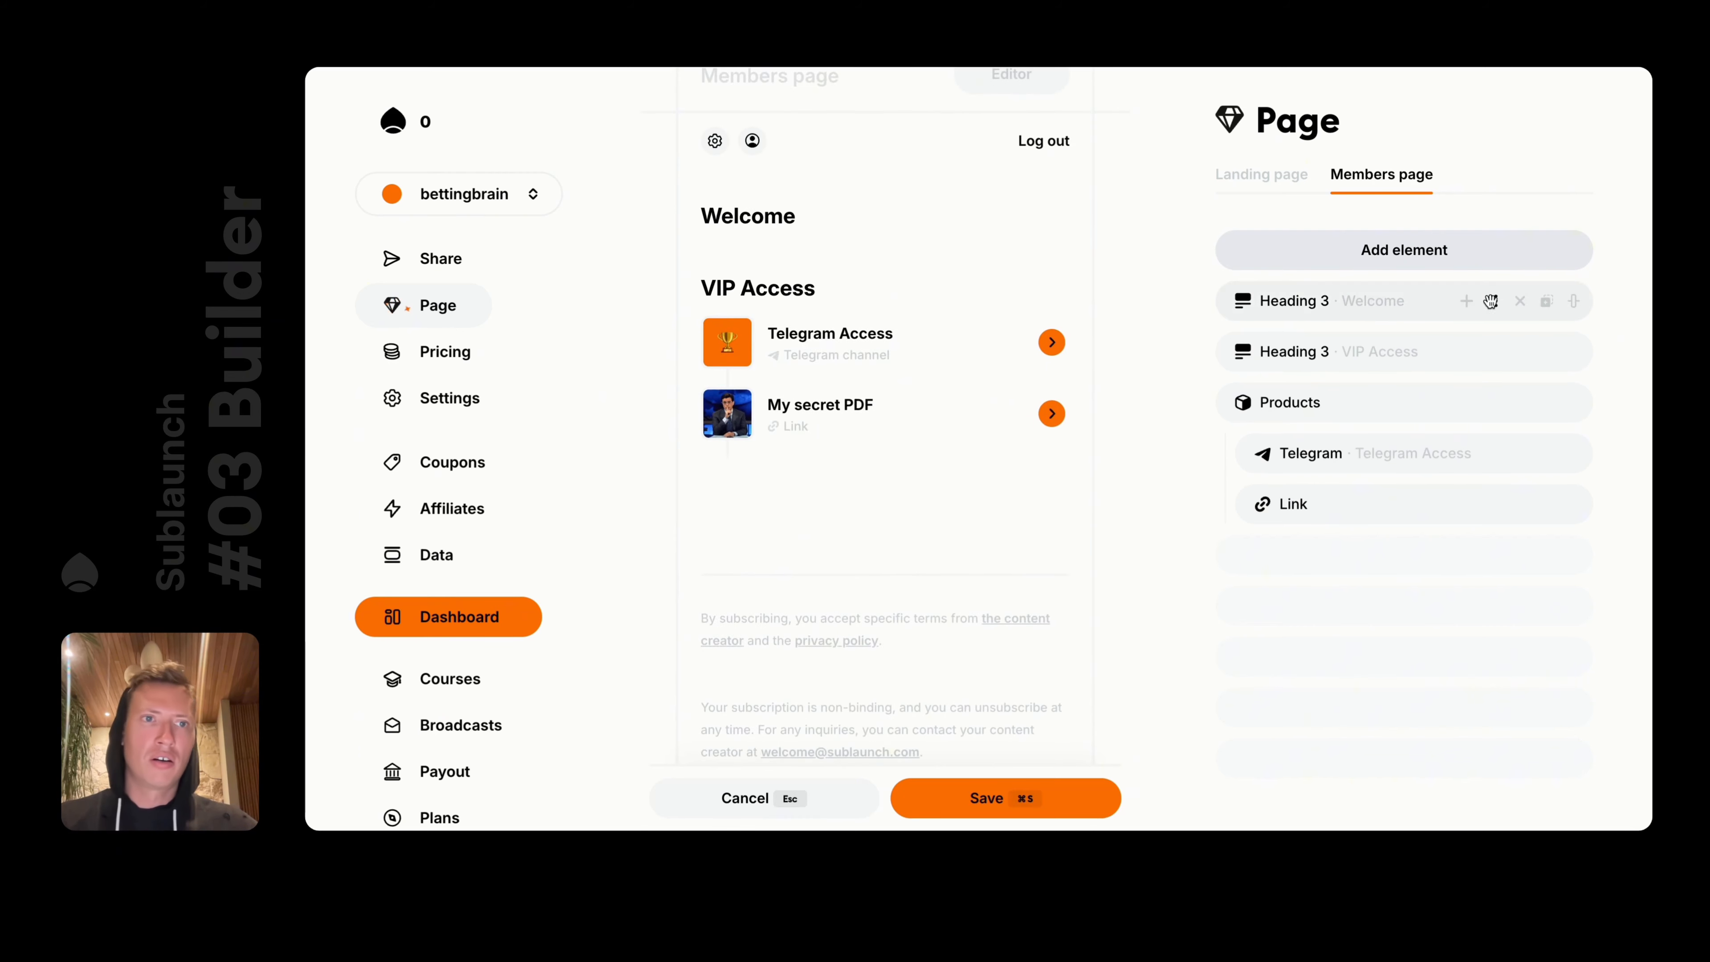
Add a text block reading 'Hi guys bla bla bla' under Welcome and save the members page
{"action": "left_click", "coordinate": [1466, 301]}
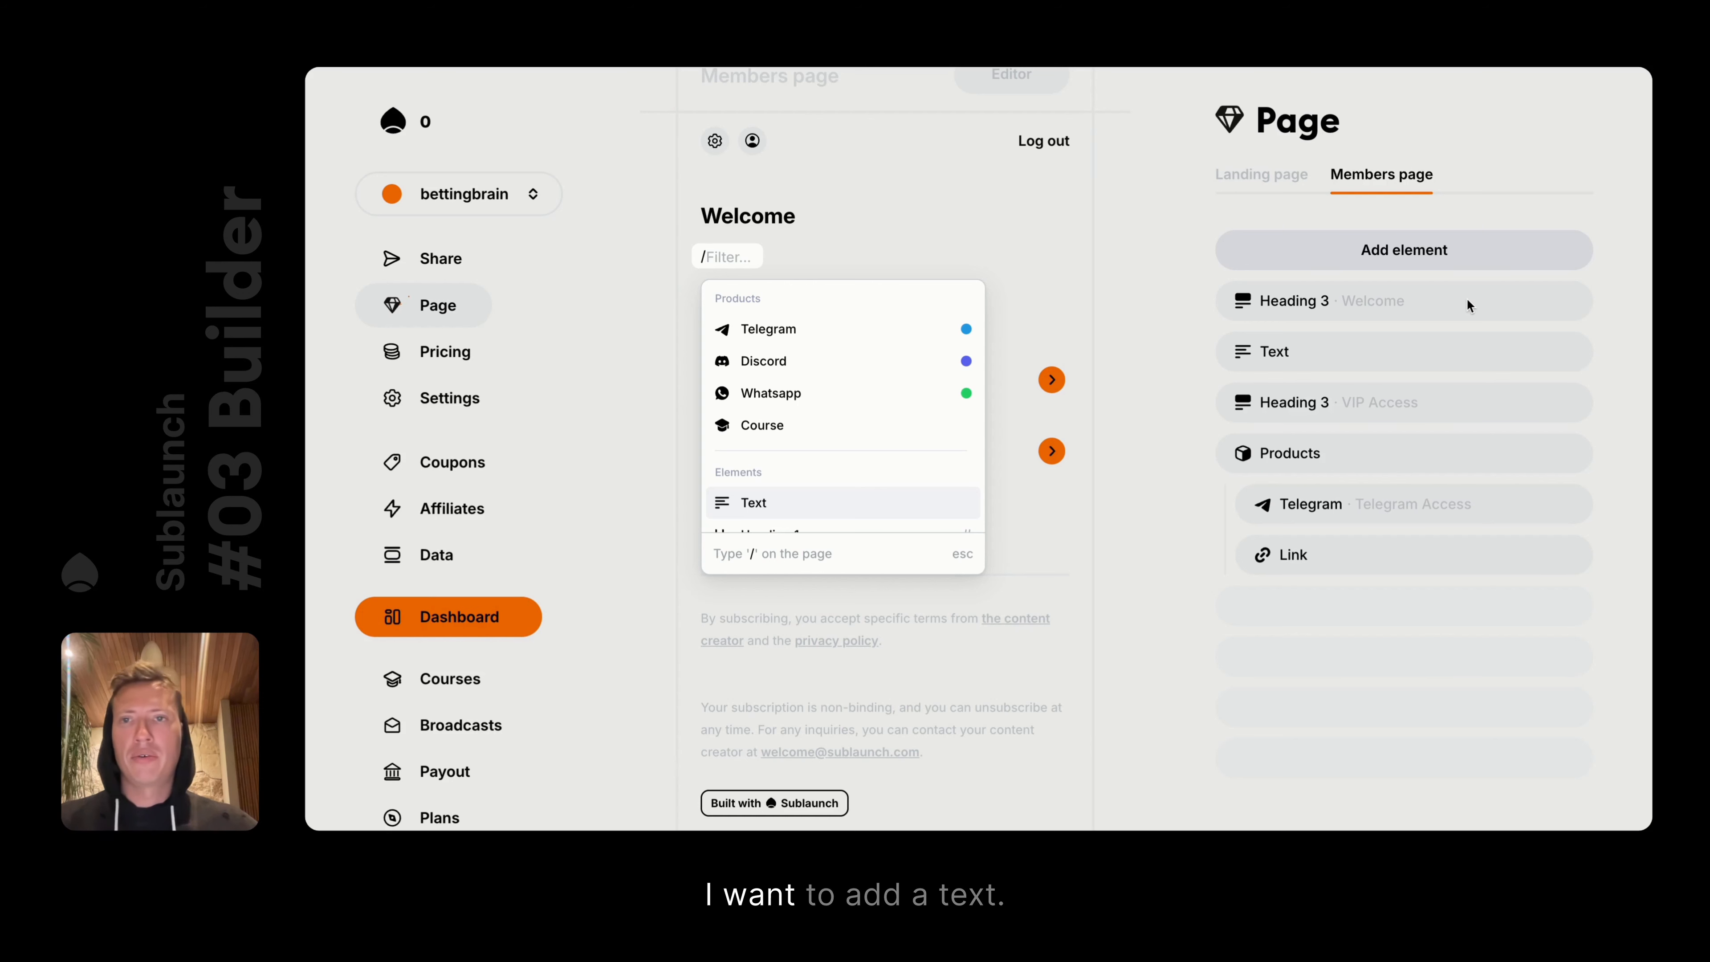
{"action": "key", "text": "Return"}
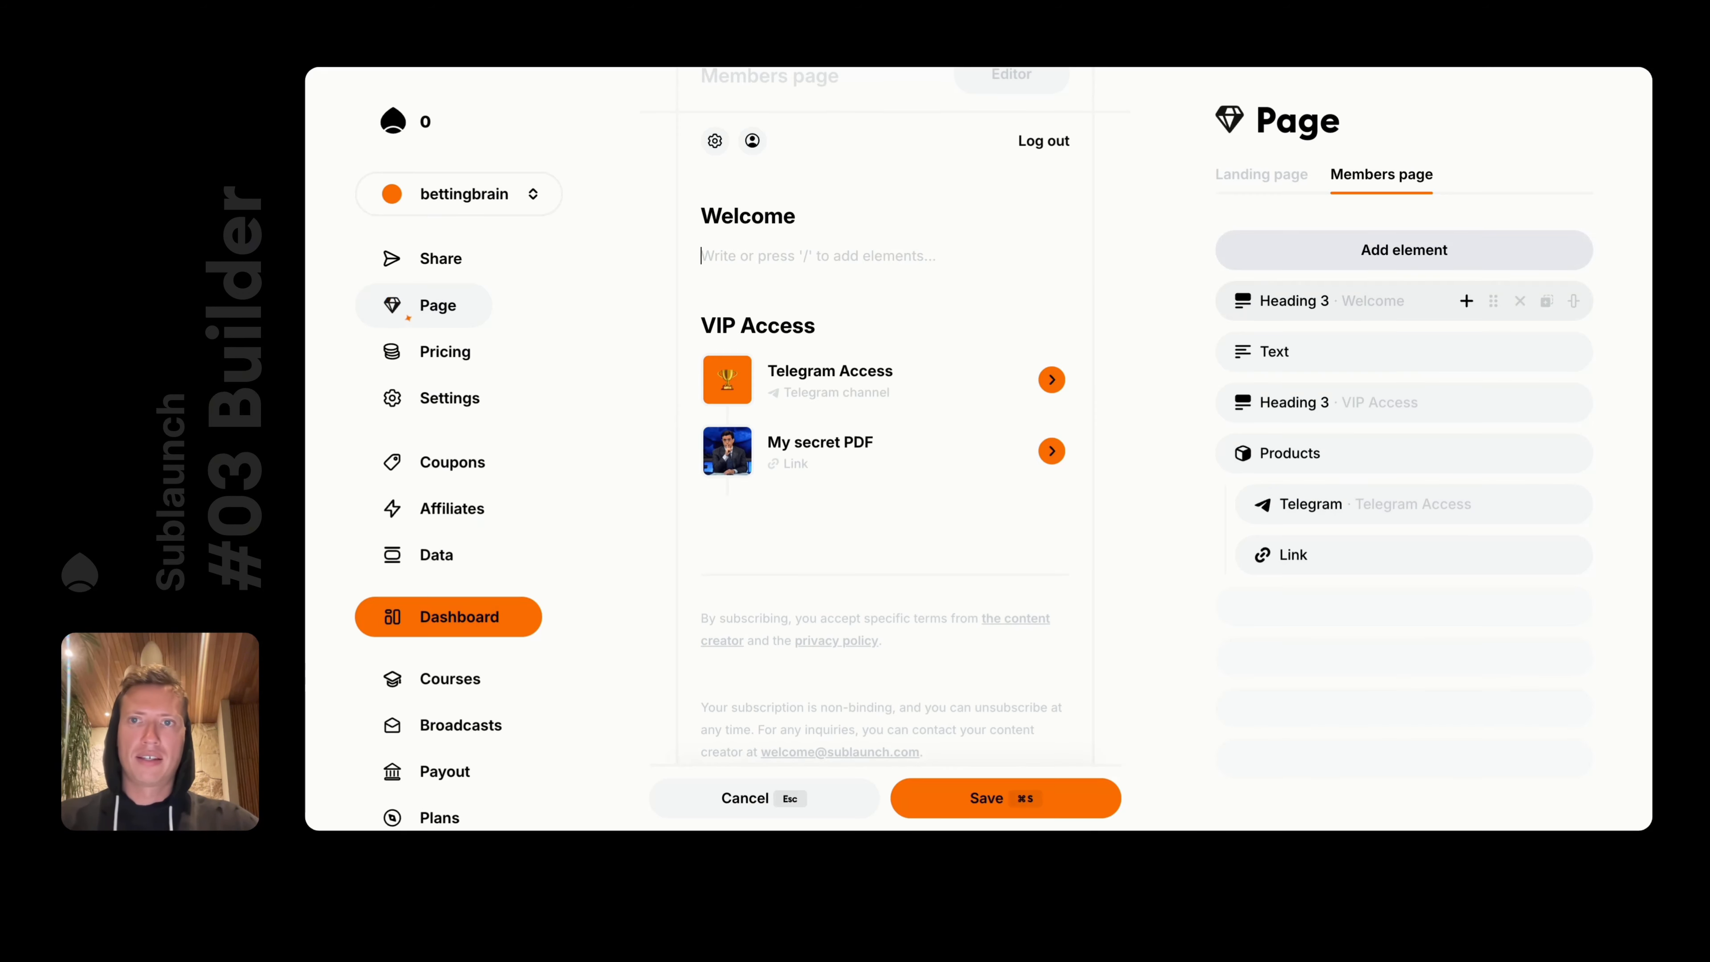
{"action": "type", "text": "Hi guys bla"}
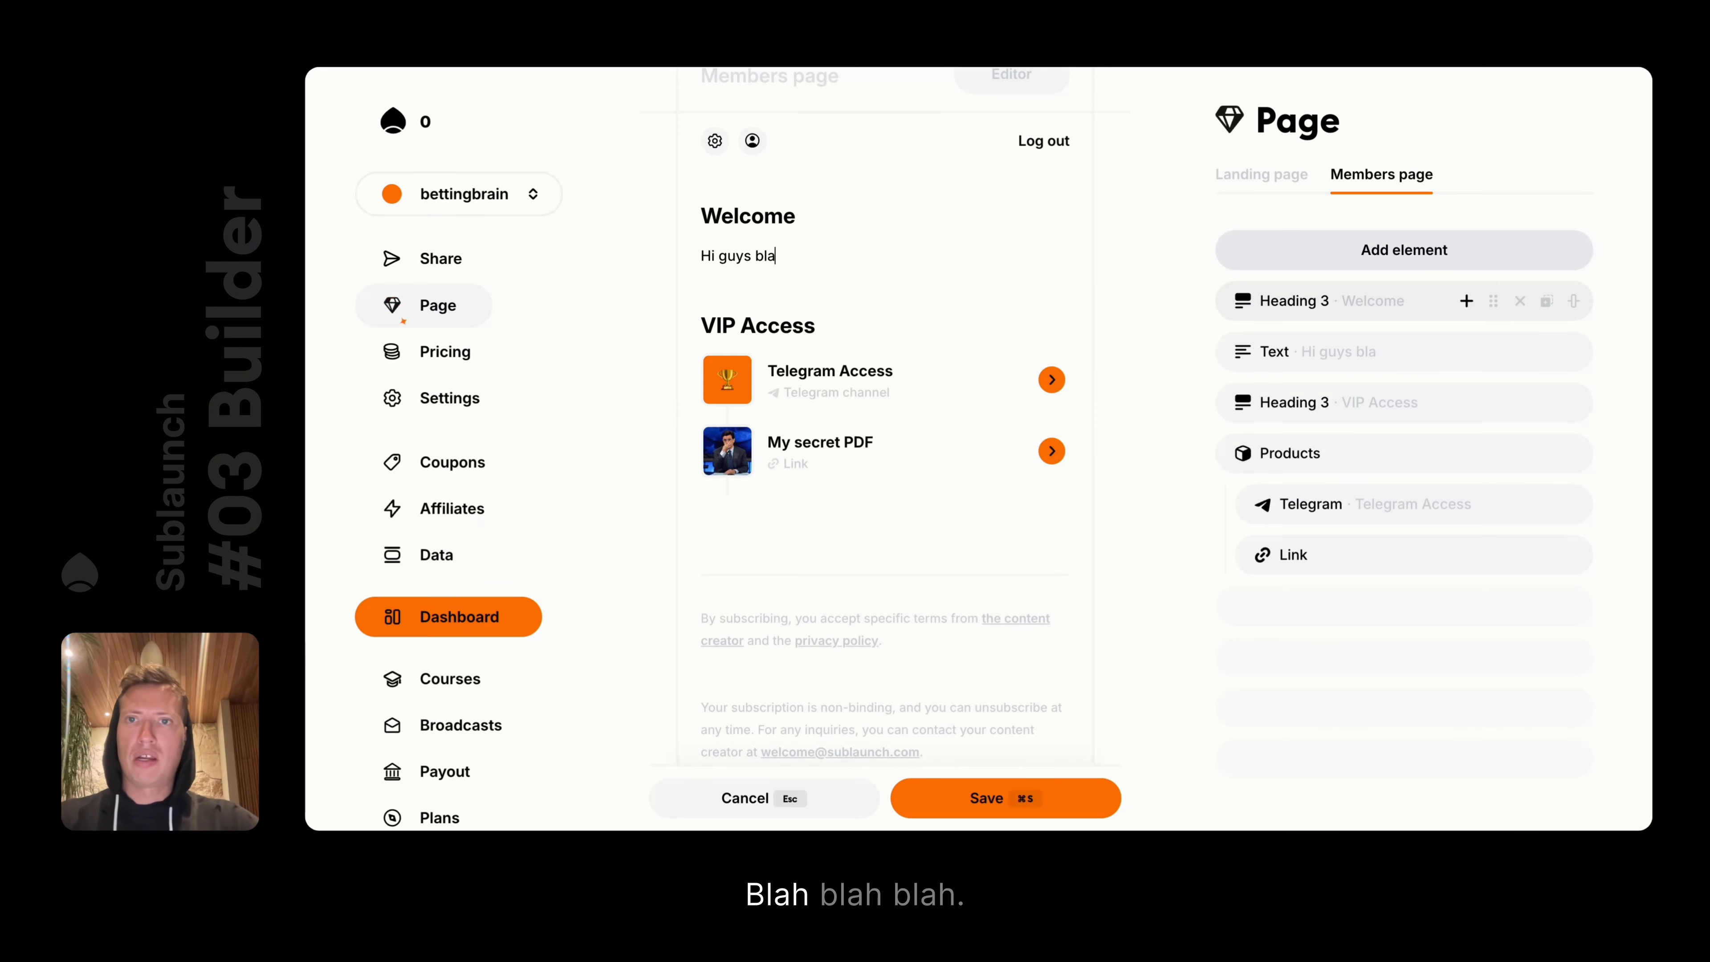
{"action": "type", "text": " bla blac"}
{"action": "key", "text": "BackSpace"}
{"action": "key", "text": "super+s"}
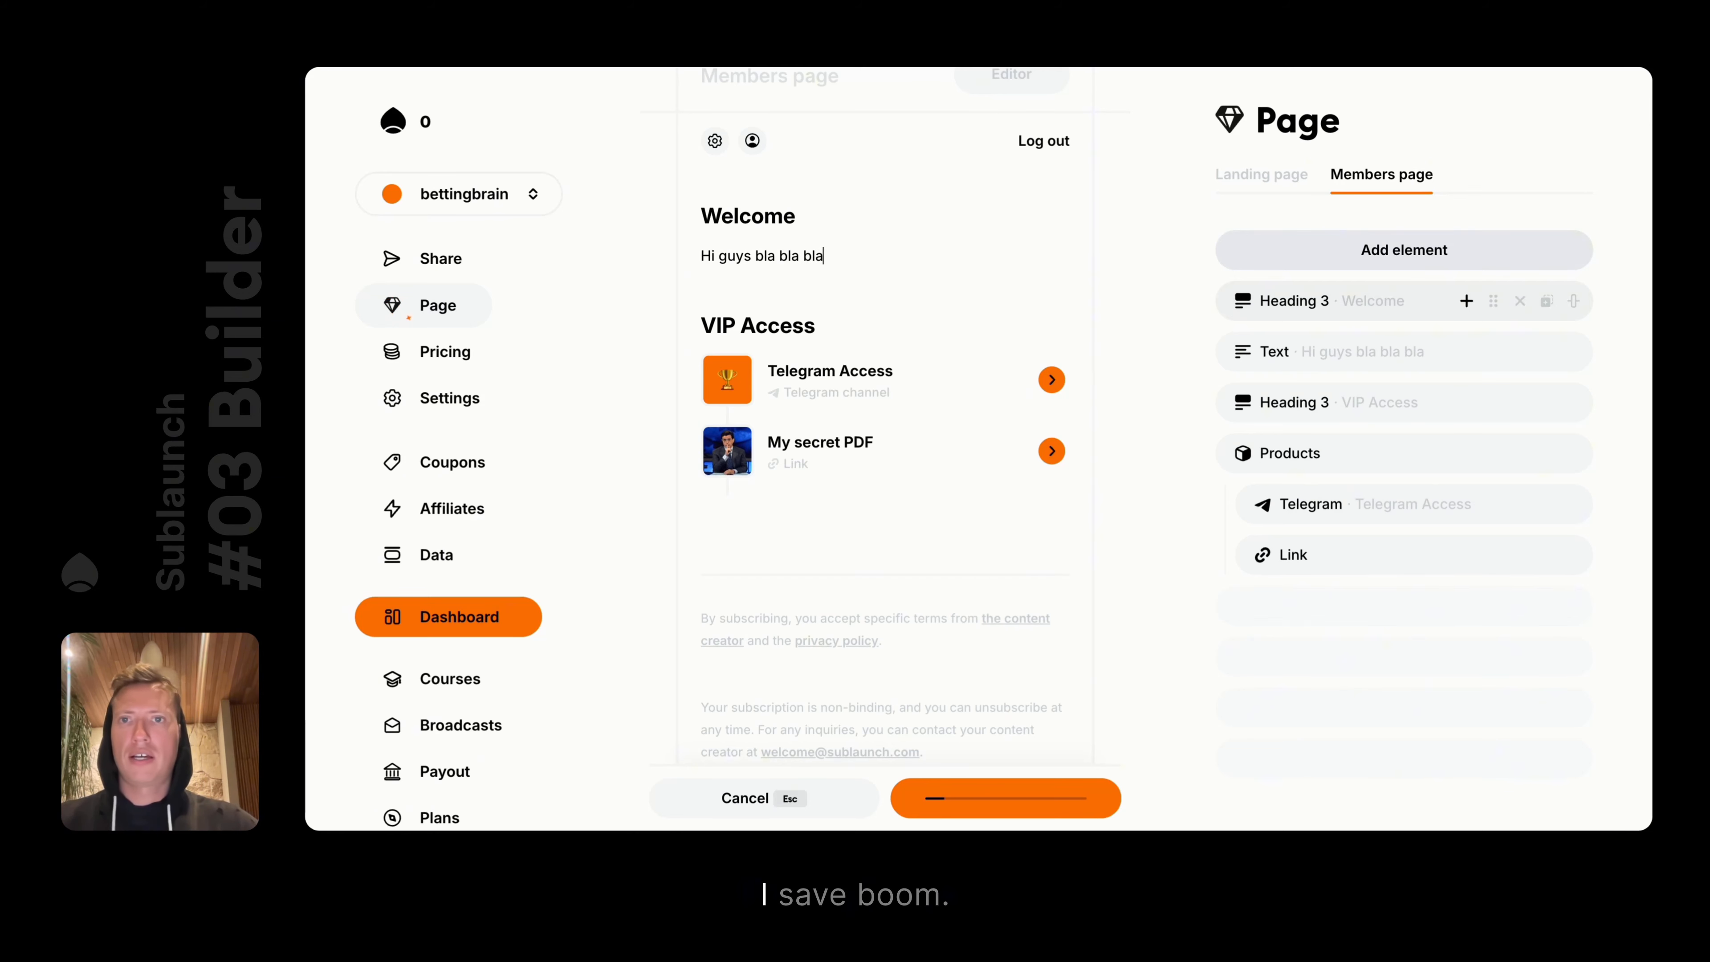
Back on the landing page, try the banner with animation off and pinned to the top
{"action": "left_click", "coordinate": [1261, 173]}
{"action": "scroll", "coordinate": [1011, 474], "scroll_direction": "down", "scroll_amount": 5}
{"action": "scroll", "coordinate": [1011, 475], "scroll_direction": "up", "scroll_amount": 5}
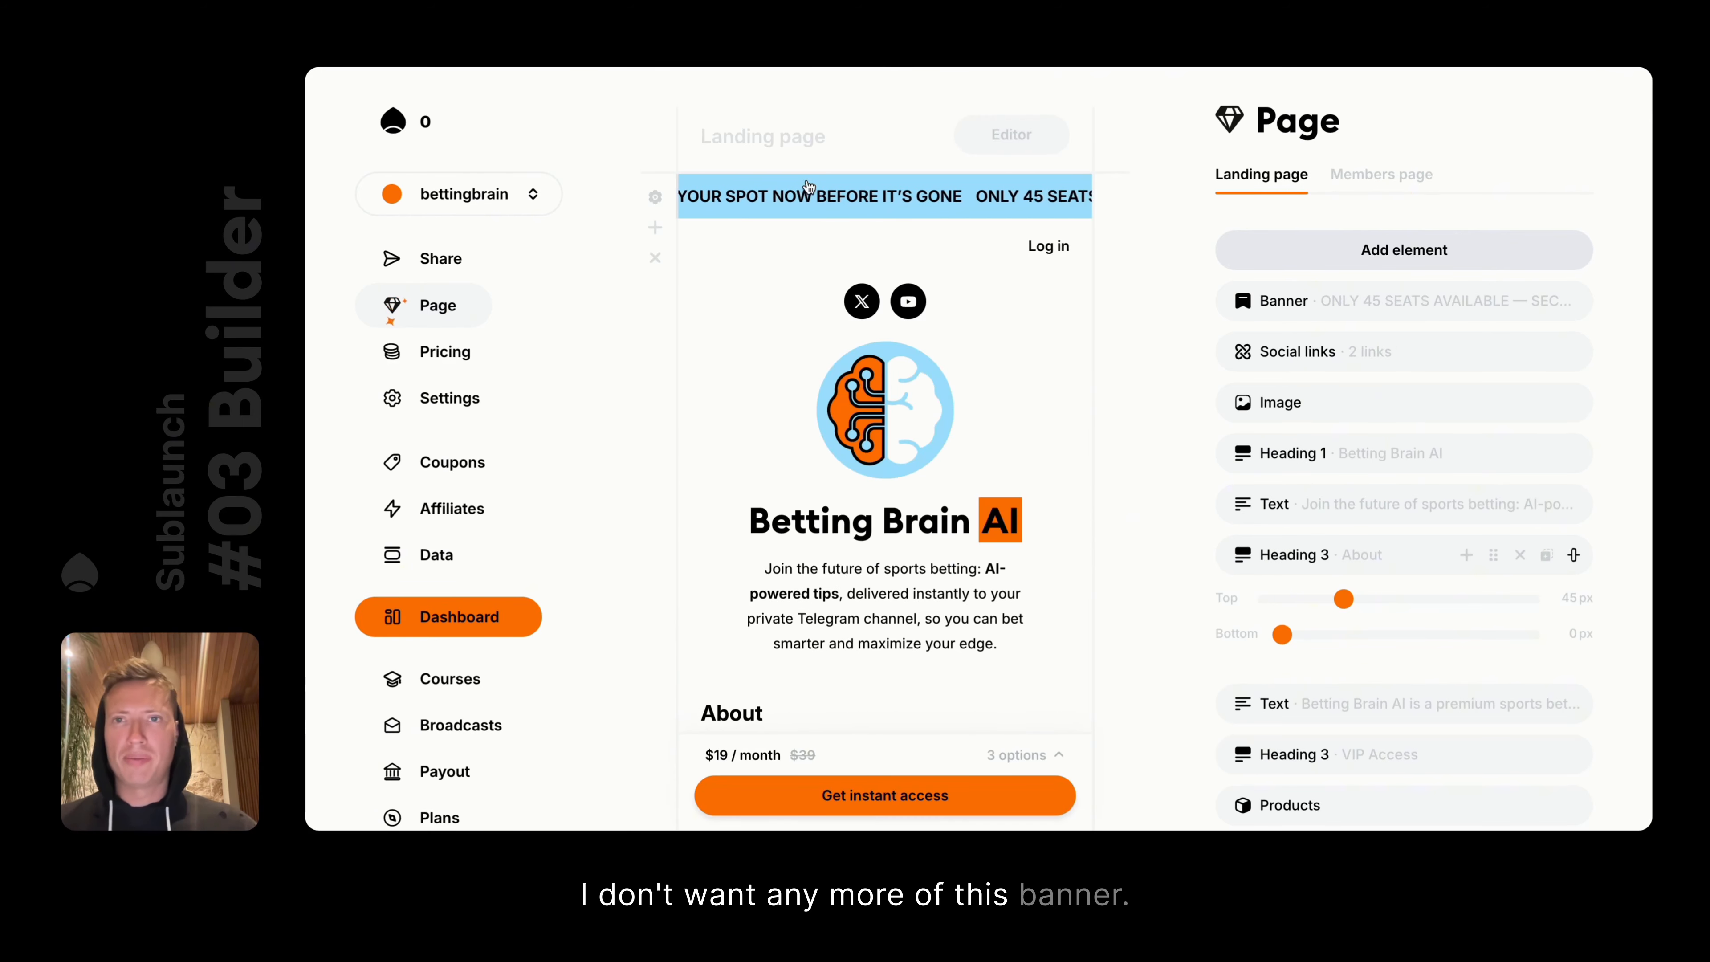
{"action": "left_click", "coordinate": [898, 200]}
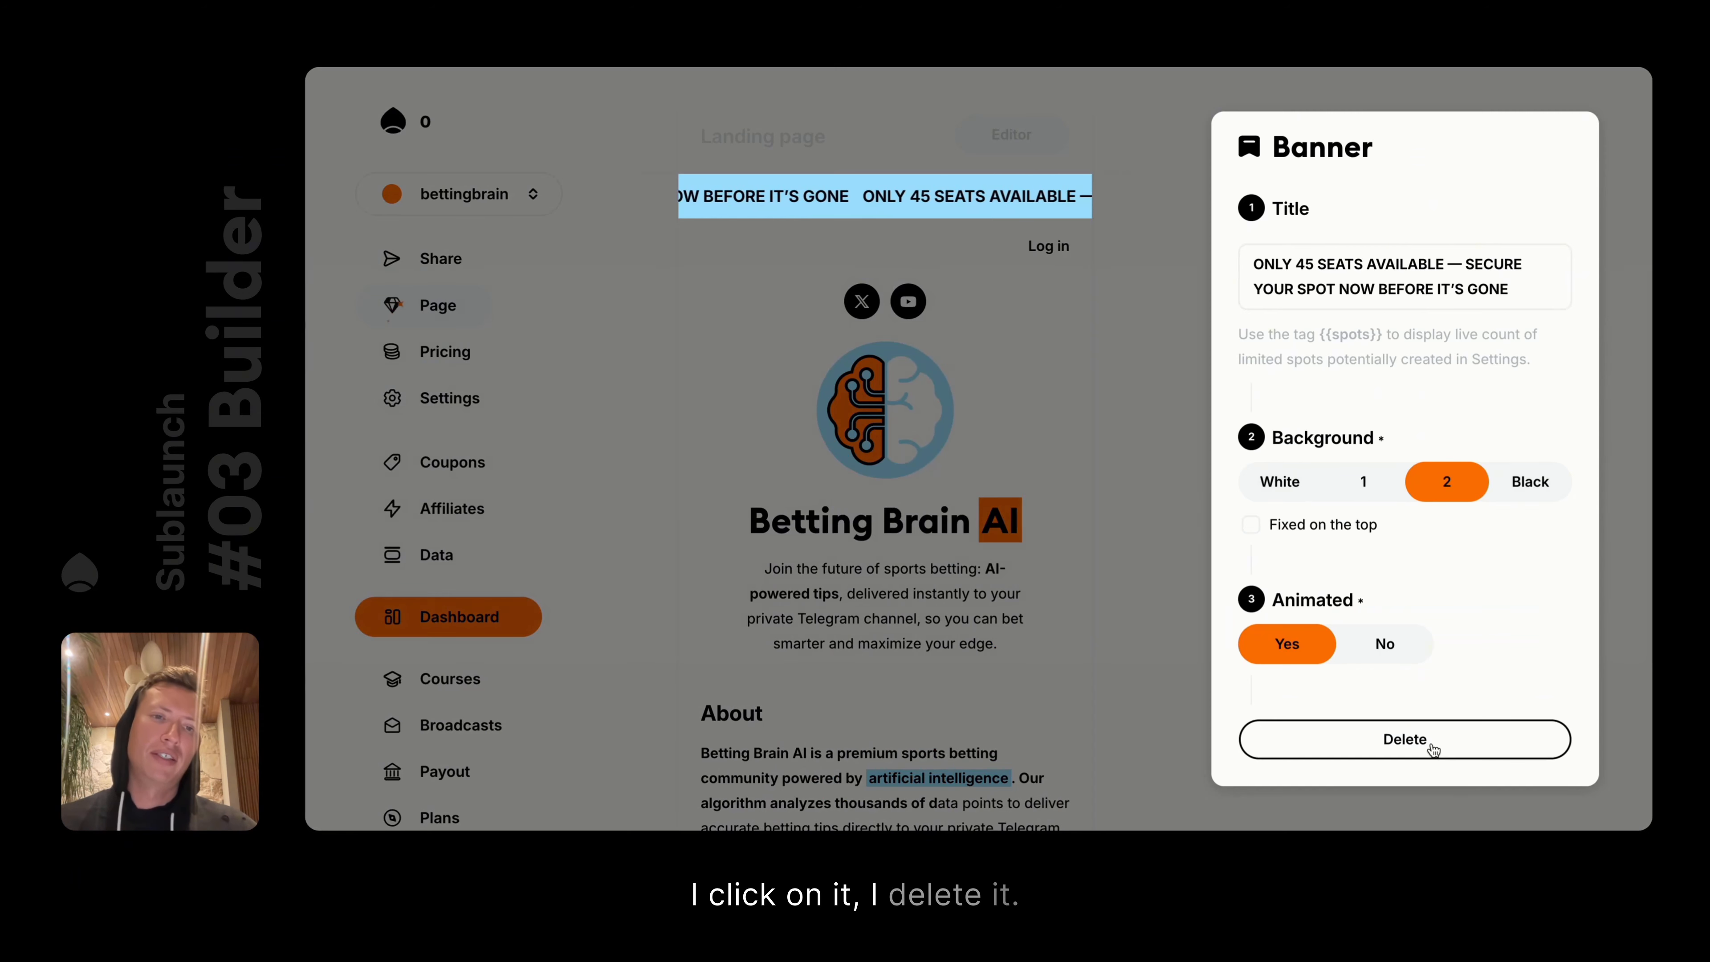
{"action": "left_click", "coordinate": [1355, 638]}
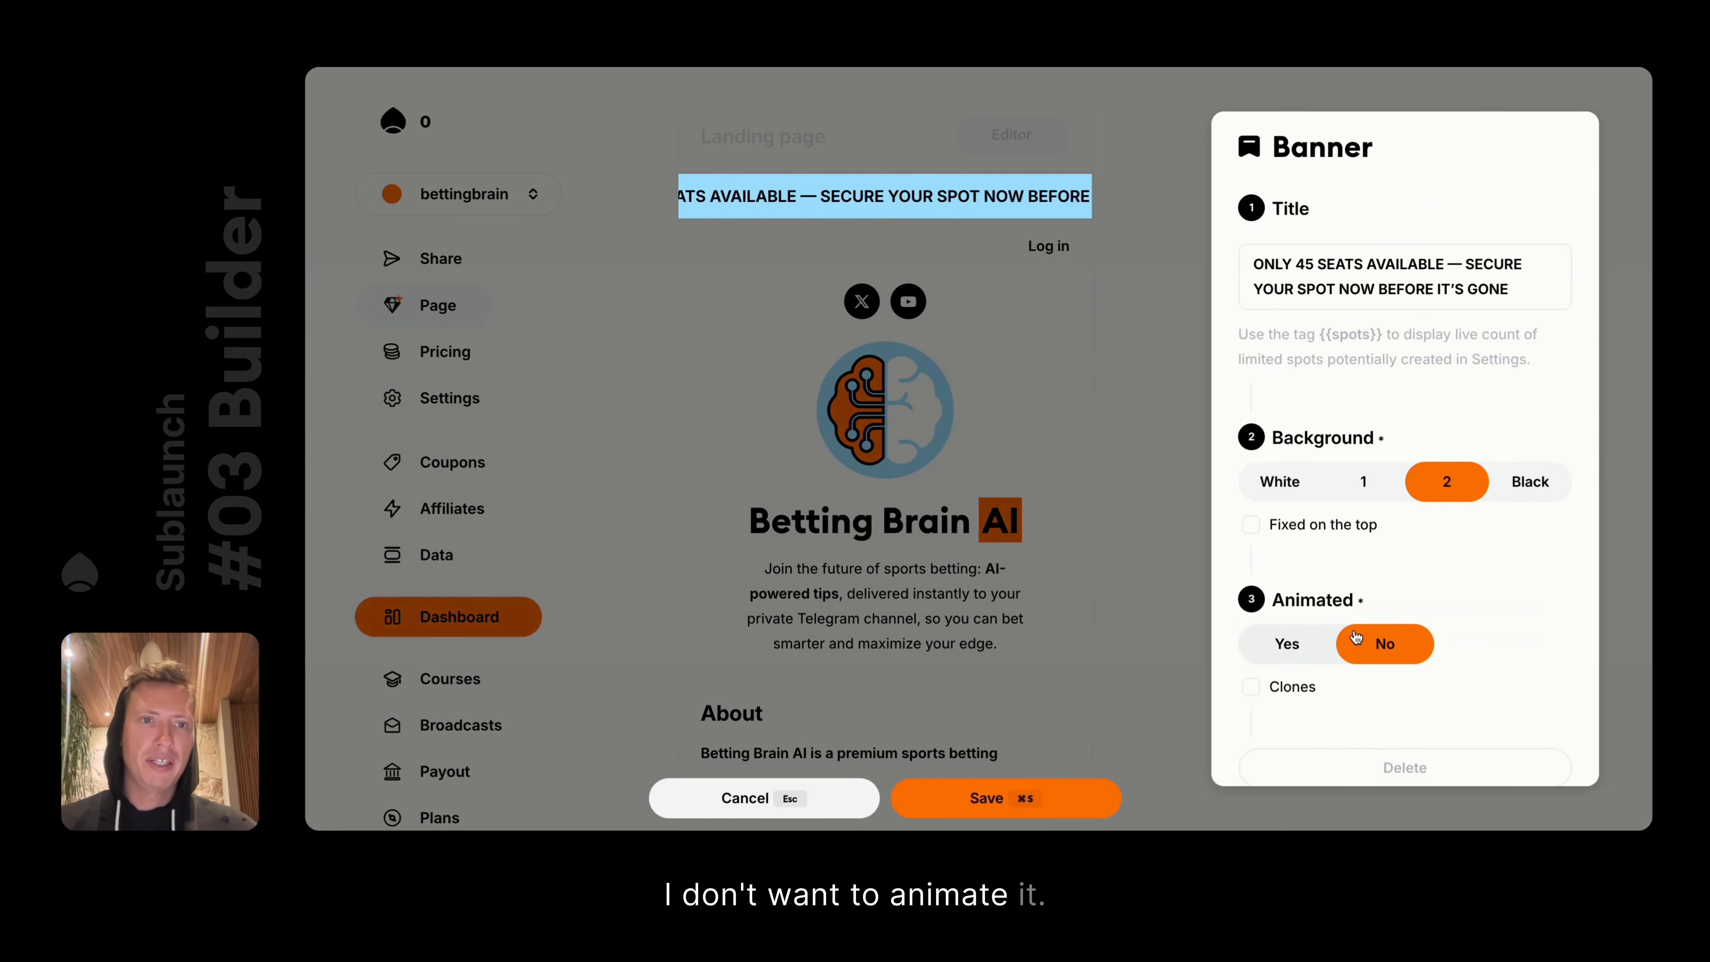
{"action": "left_click", "coordinate": [1299, 527]}
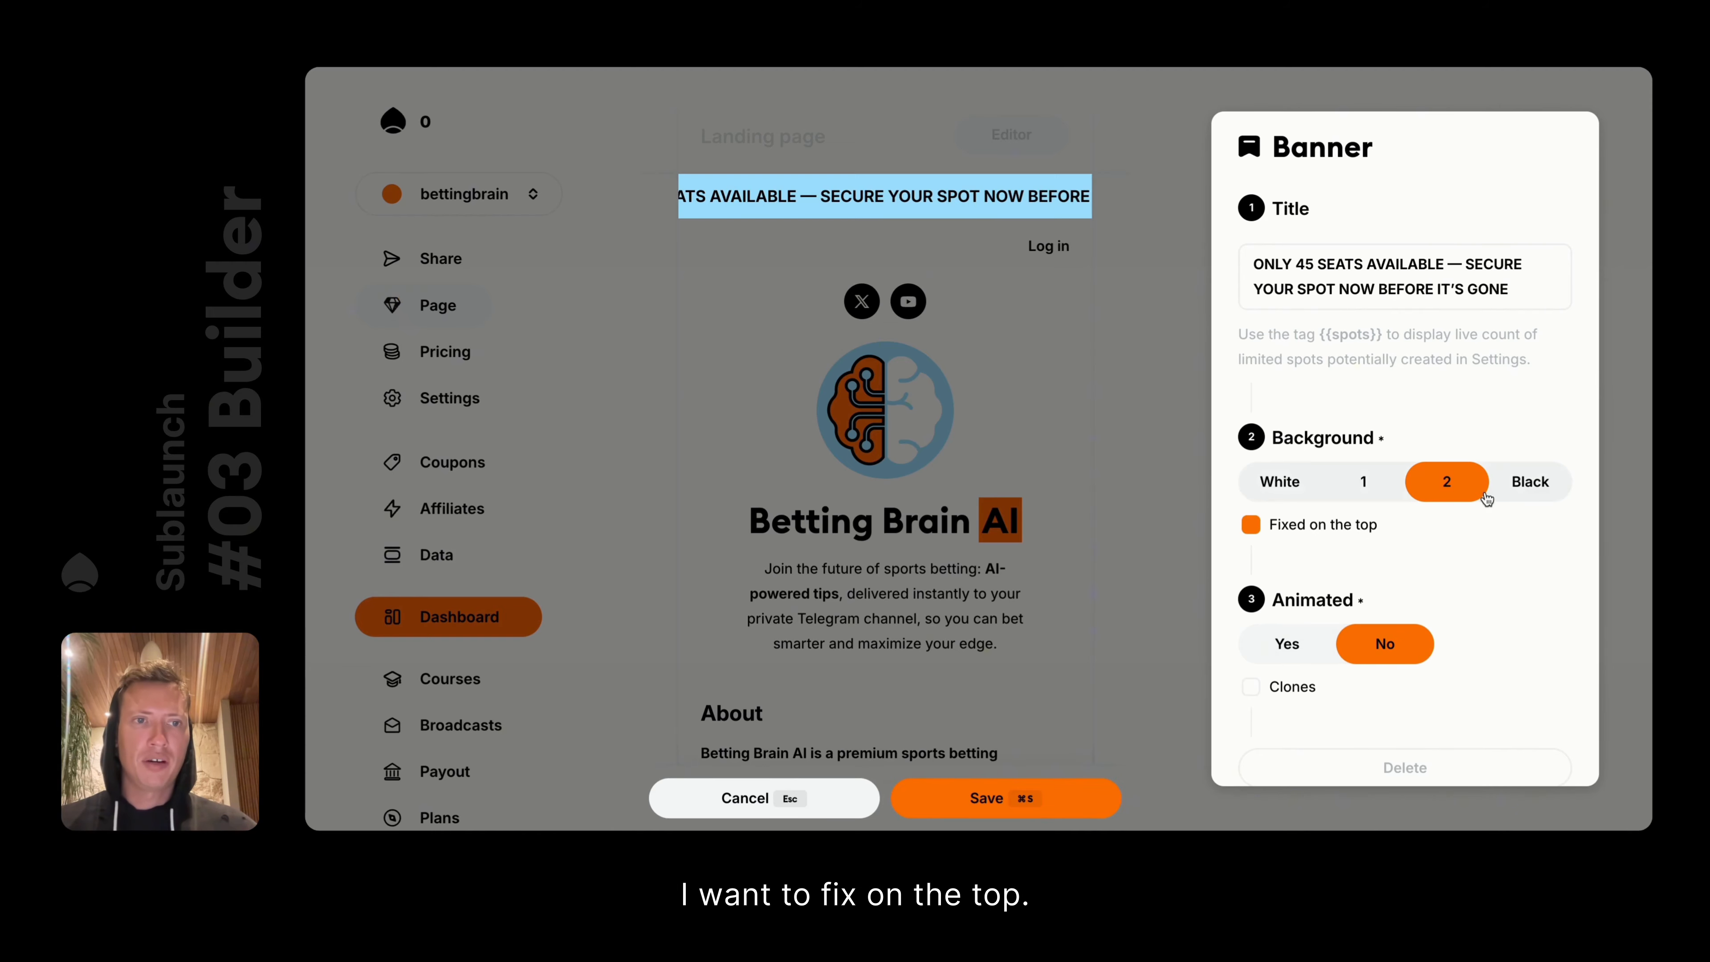
{"action": "left_click", "coordinate": [1106, 352]}
Try black and white banner backgrounds, settle on colour 1, and toggle the animation
{"action": "scroll", "coordinate": [898, 429], "scroll_direction": "down", "scroll_amount": 7}
{"action": "scroll", "coordinate": [983, 220], "scroll_direction": "up", "scroll_amount": 7}
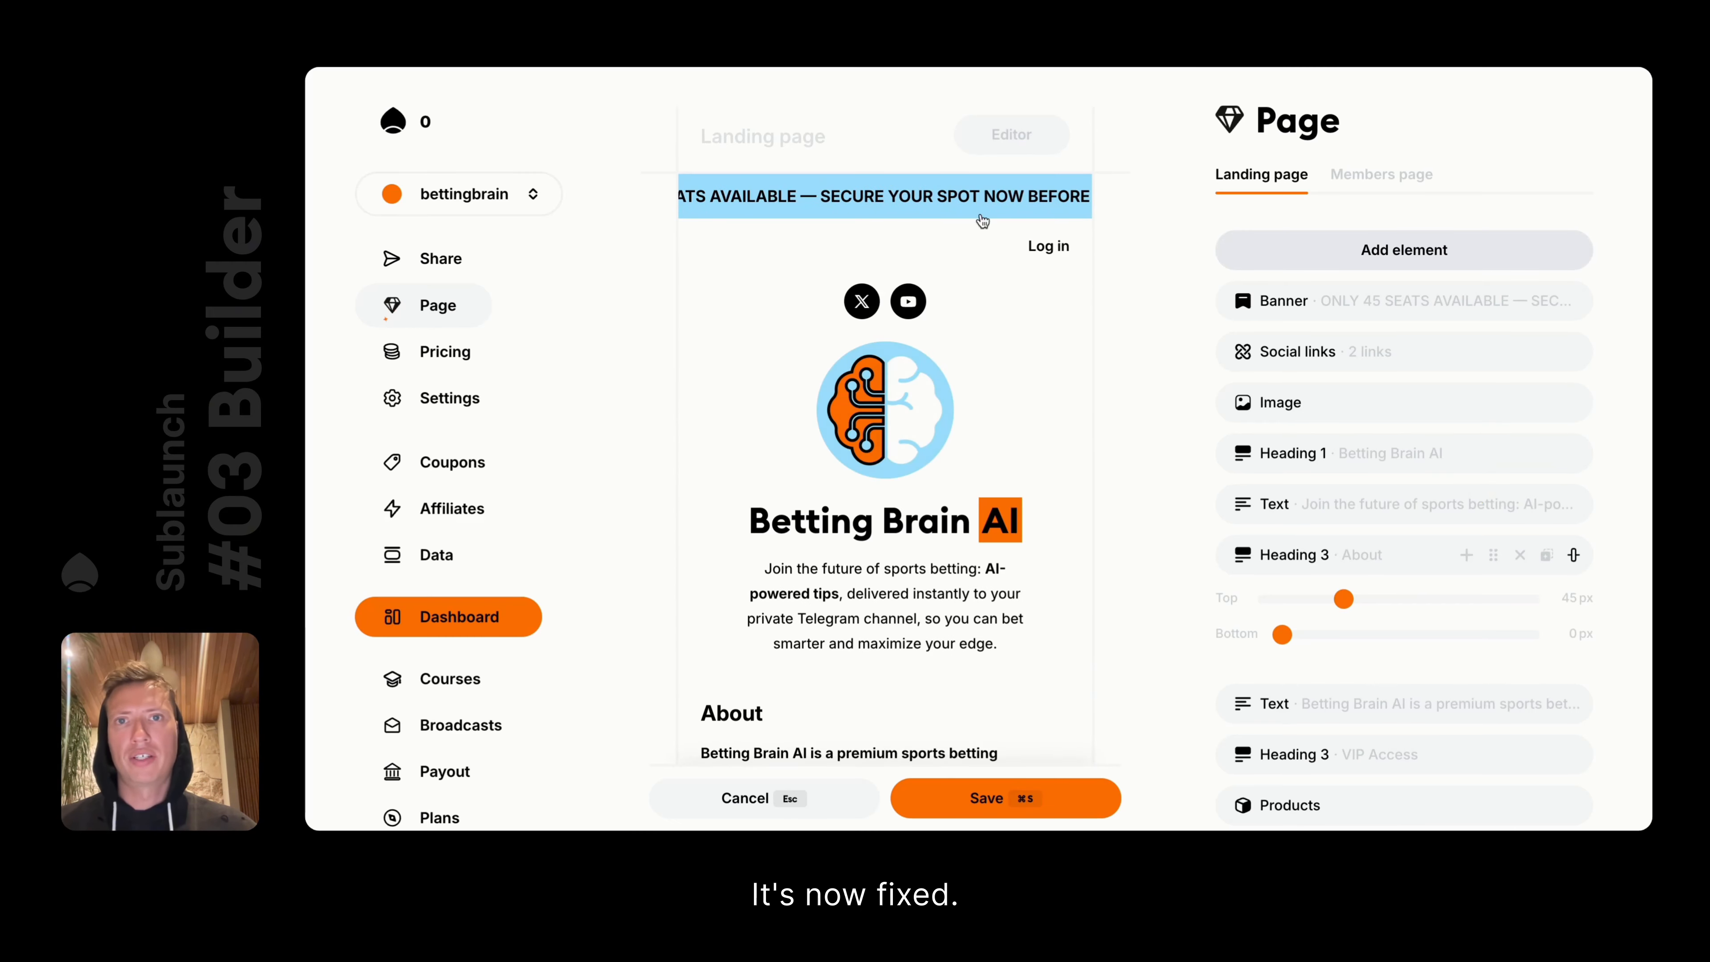
{"action": "left_click", "coordinate": [951, 201]}
{"action": "left_click", "coordinate": [1531, 480]}
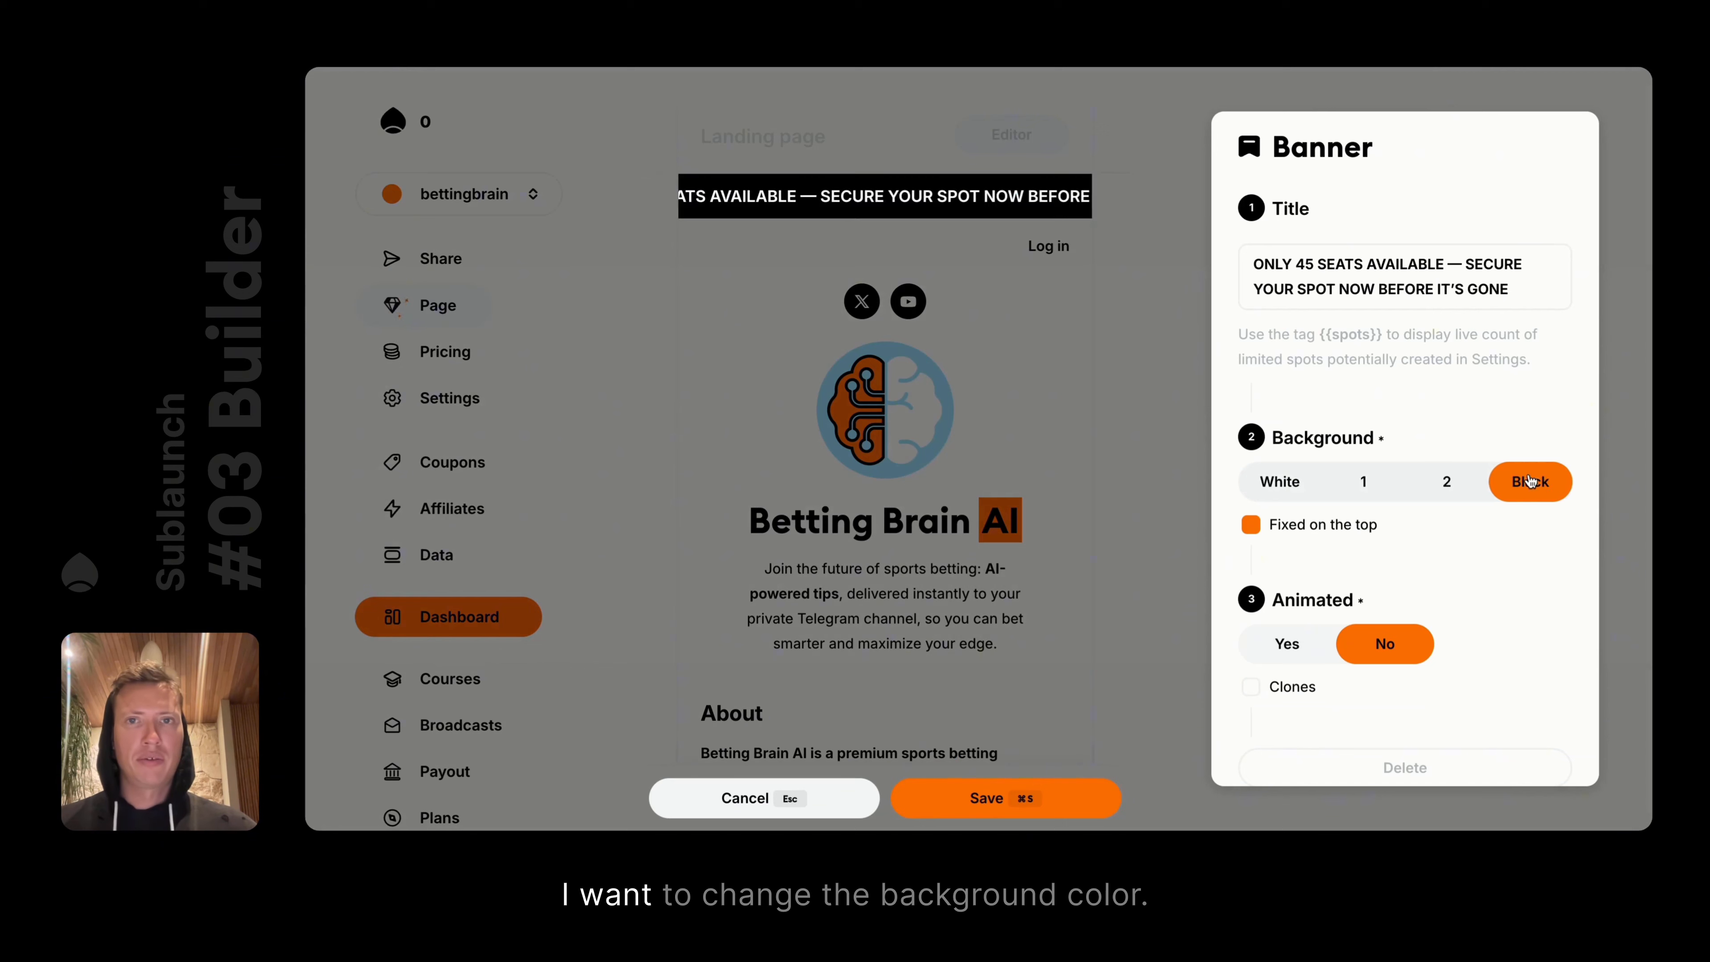
{"action": "left_click", "coordinate": [1364, 480]}
{"action": "left_click", "coordinate": [1280, 481]}
{"action": "left_click", "coordinate": [1362, 481]}
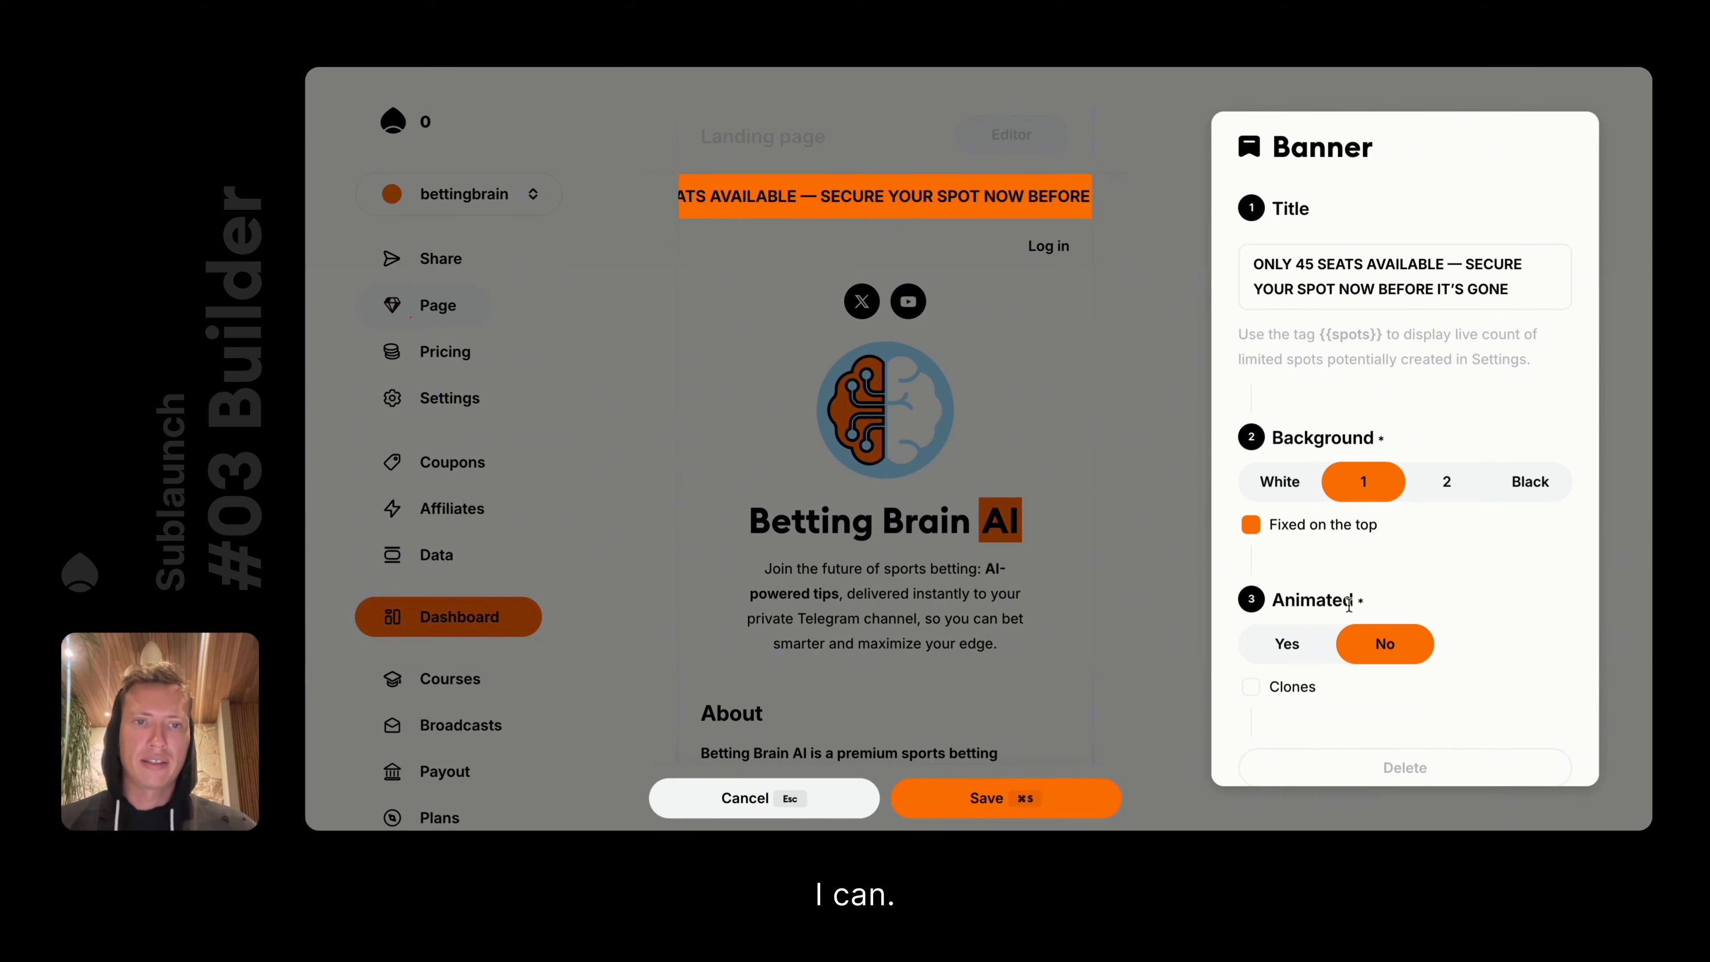
{"action": "left_click", "coordinate": [1286, 644]}
{"action": "left_click", "coordinate": [1383, 641]}
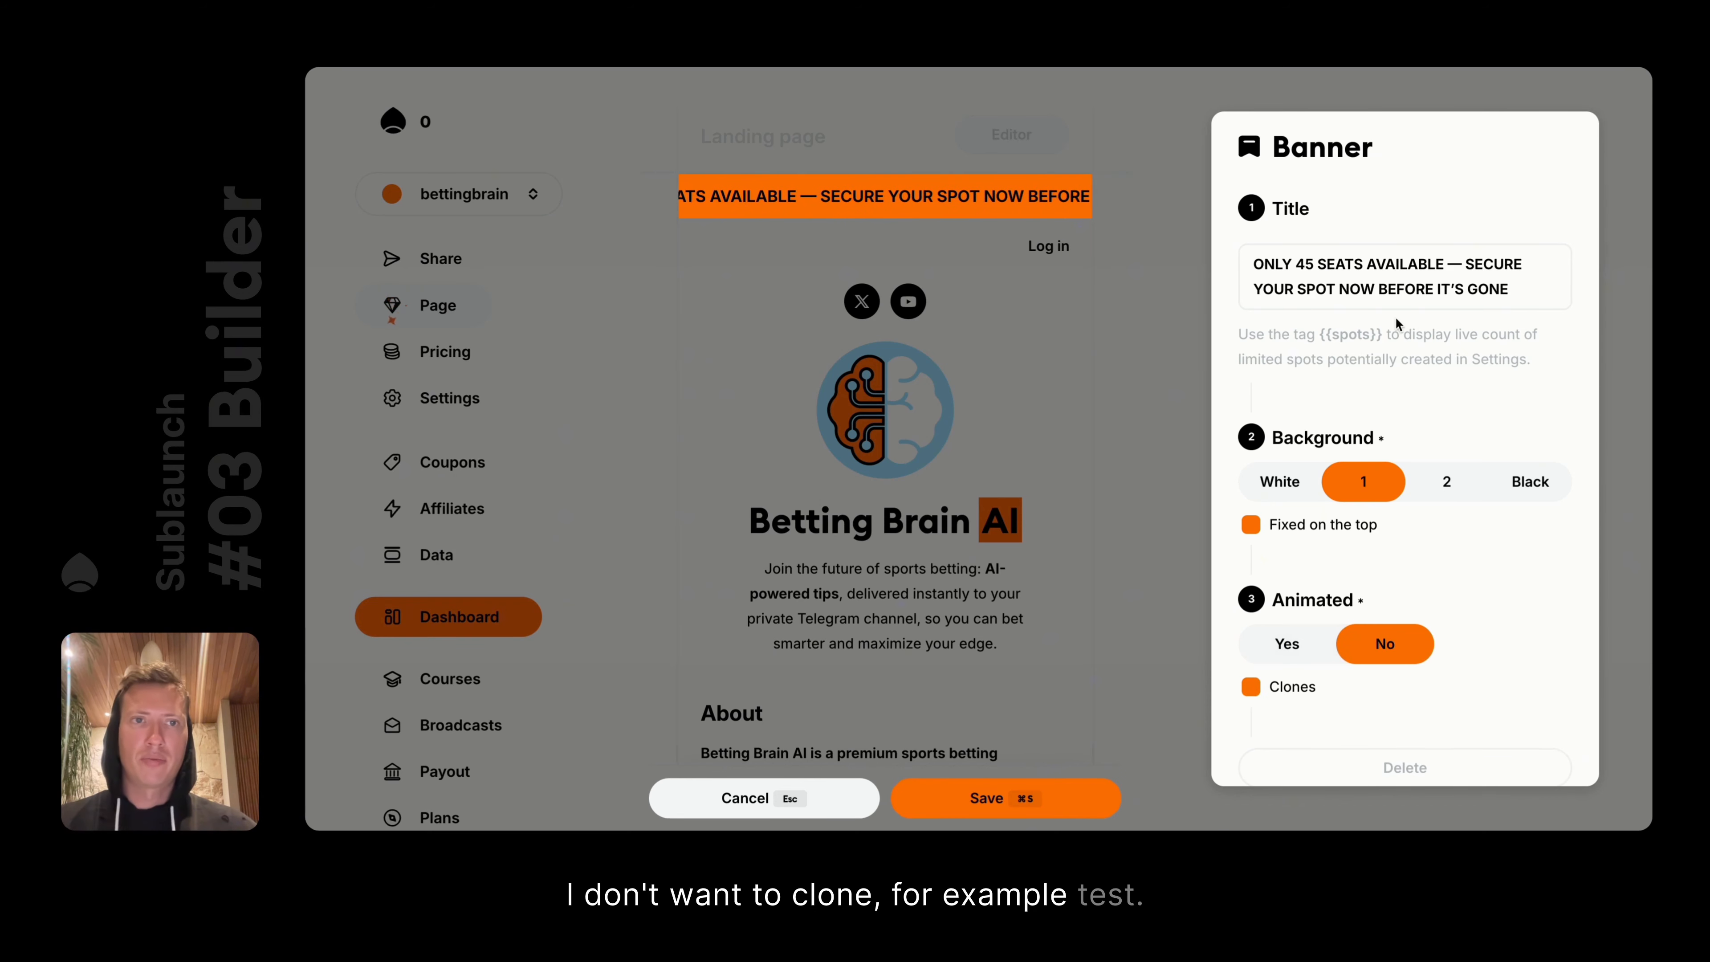
Trial 'TEST' as the banner title, leave Clones unchecked, and set the banner to animated
{"action": "triple_click", "coordinate": [1385, 301]}
{"action": "type", "text": "TEST"}
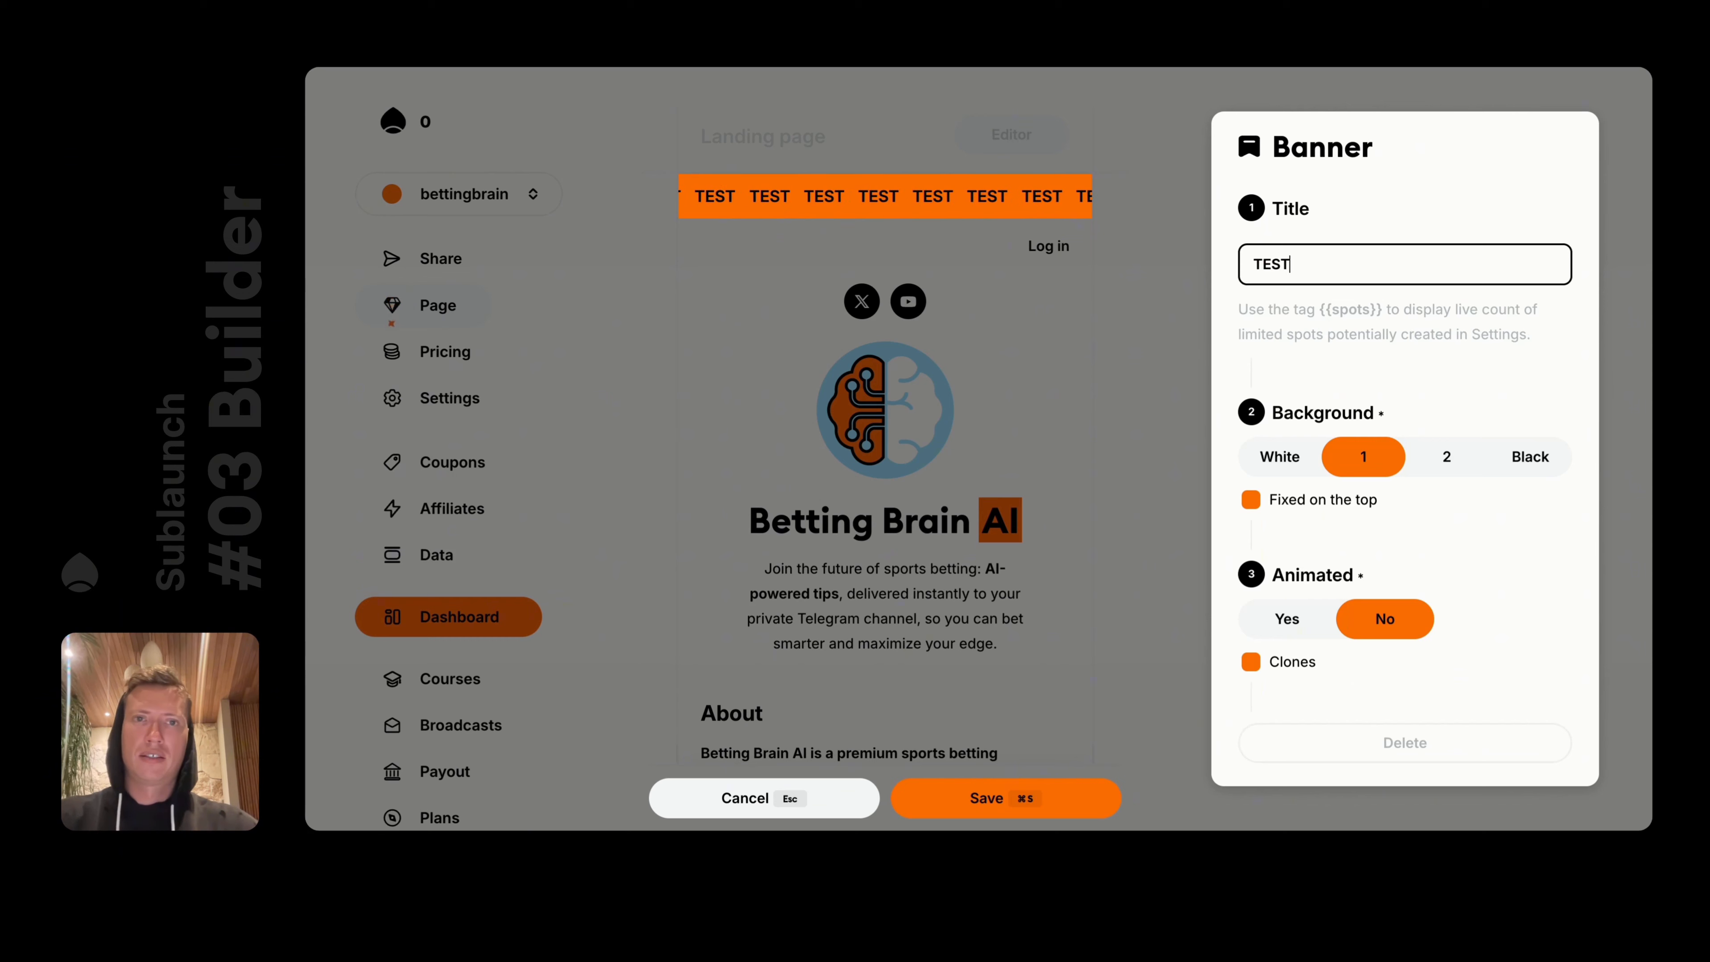
{"action": "left_click", "coordinate": [1286, 664]}
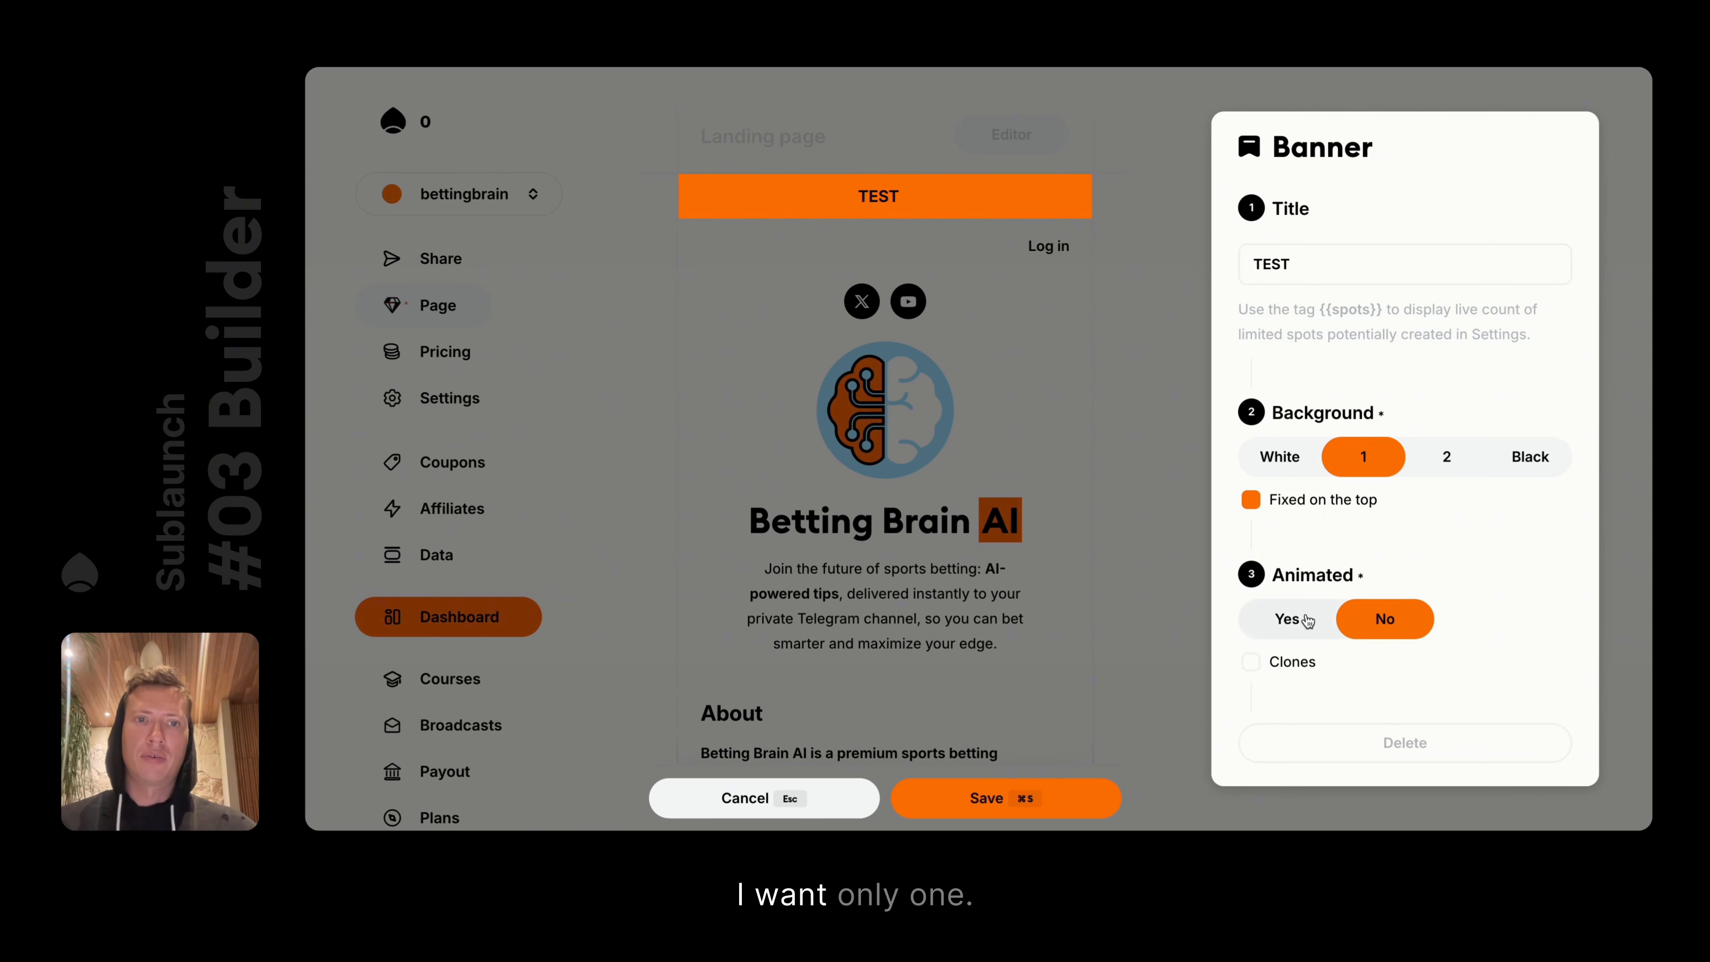
{"action": "left_click", "coordinate": [1289, 617]}
{"action": "left_click", "coordinate": [1366, 625]}
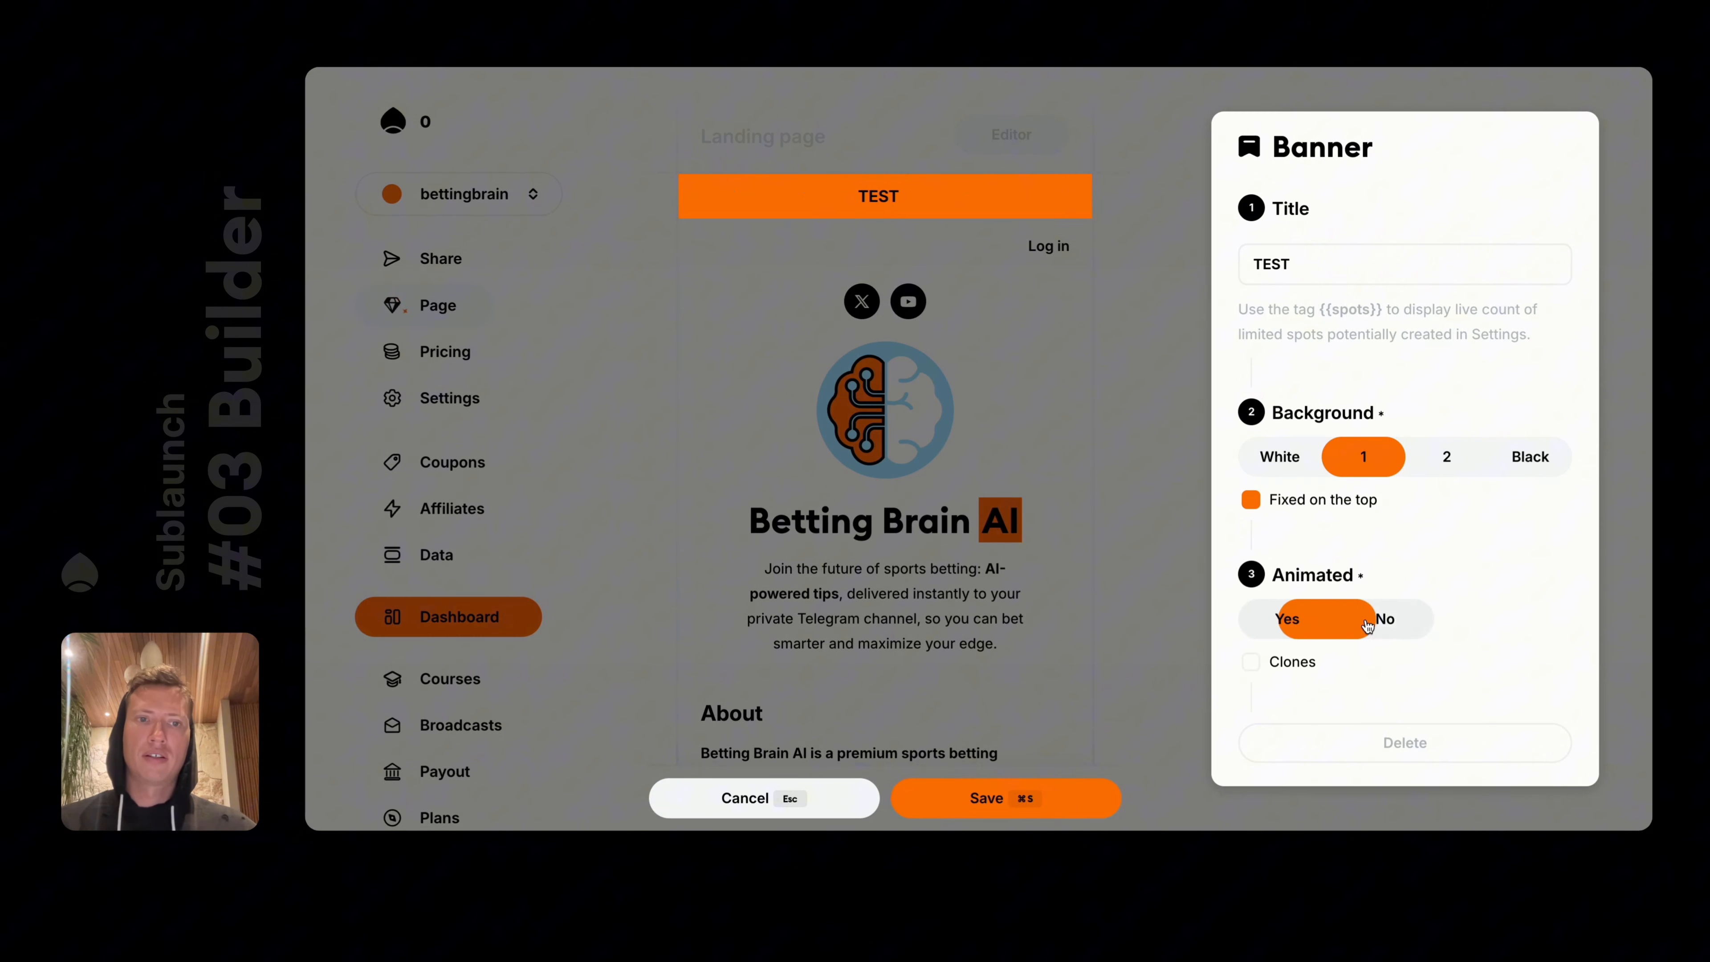
{"action": "left_click", "coordinate": [1289, 665]}
{"action": "left_click", "coordinate": [1288, 665]}
{"action": "left_click", "coordinate": [1311, 621]}
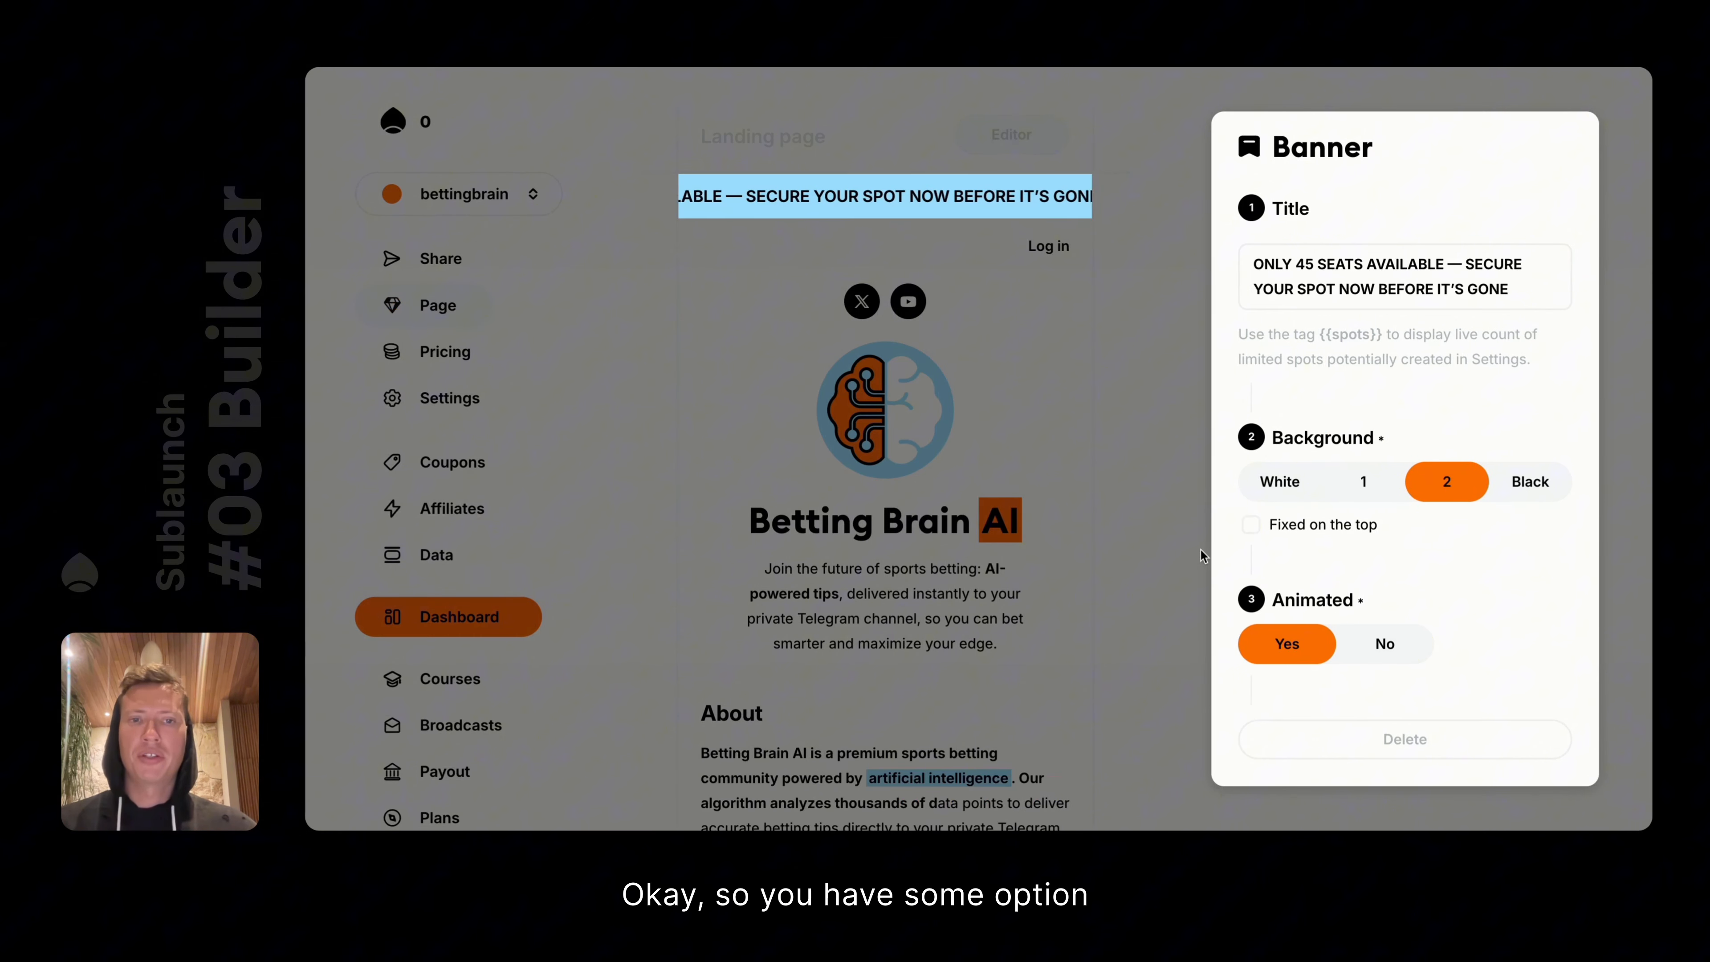
{"action": "left_click", "coordinate": [1162, 530]}
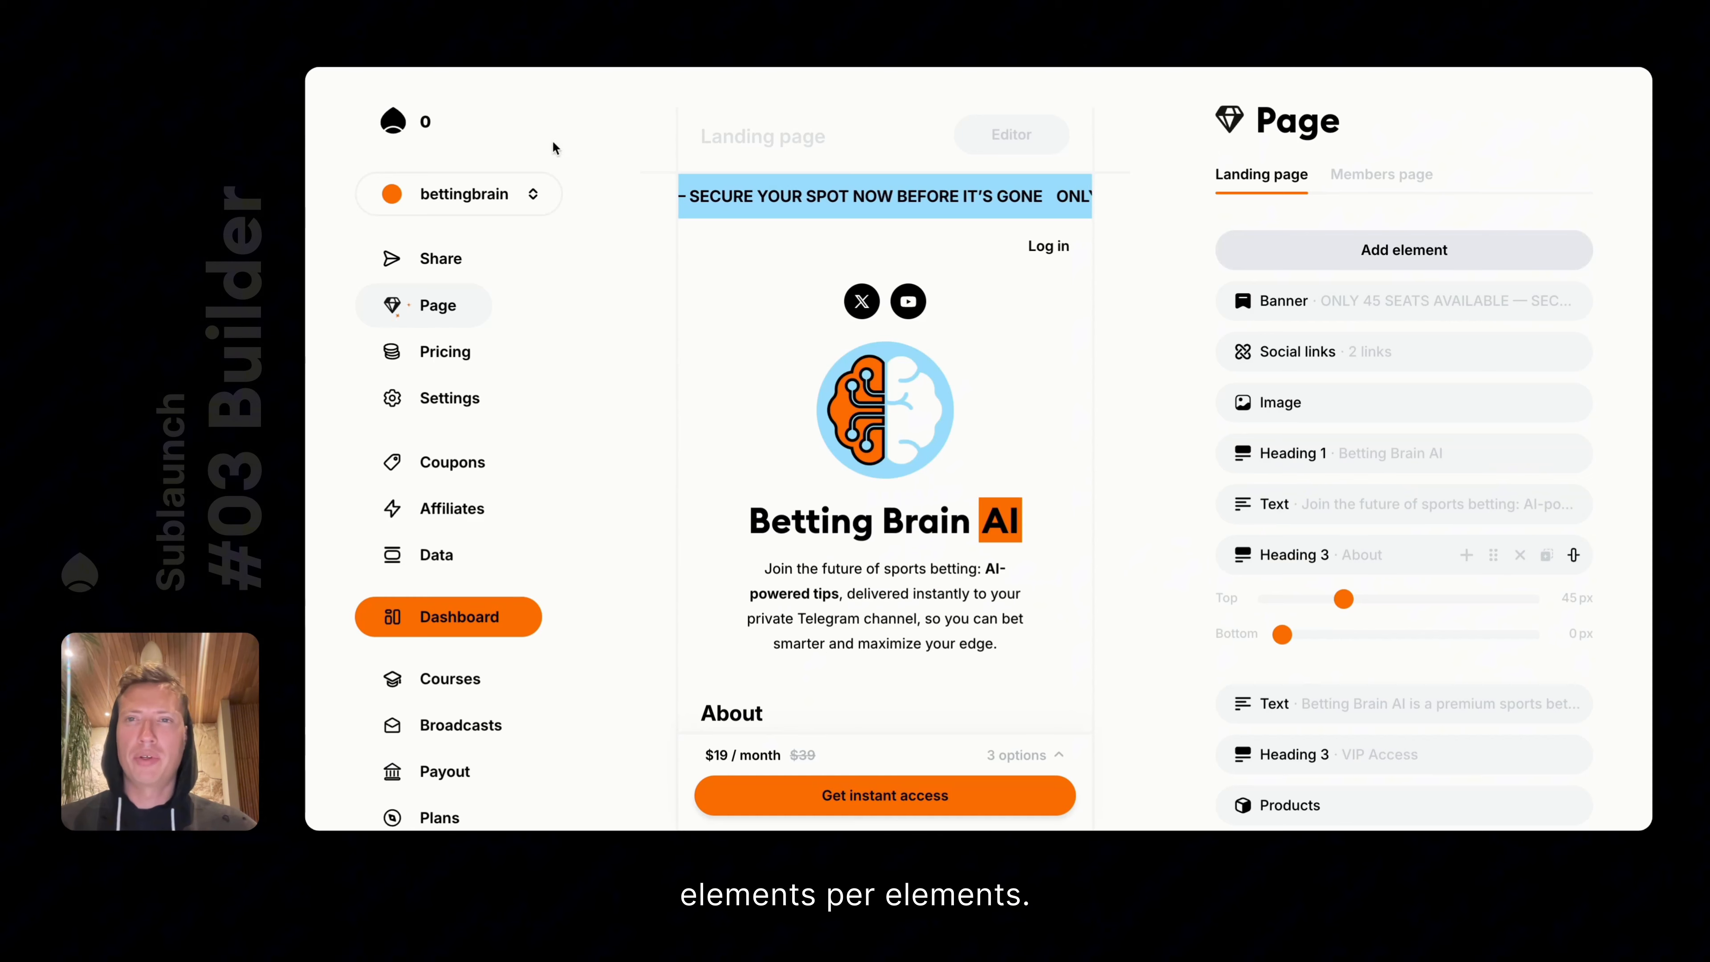
Glance at the Members page, return to the Landing page, and add an empty line below the third FAQ answer
{"action": "mouse_move", "coordinate": [686, 195]}
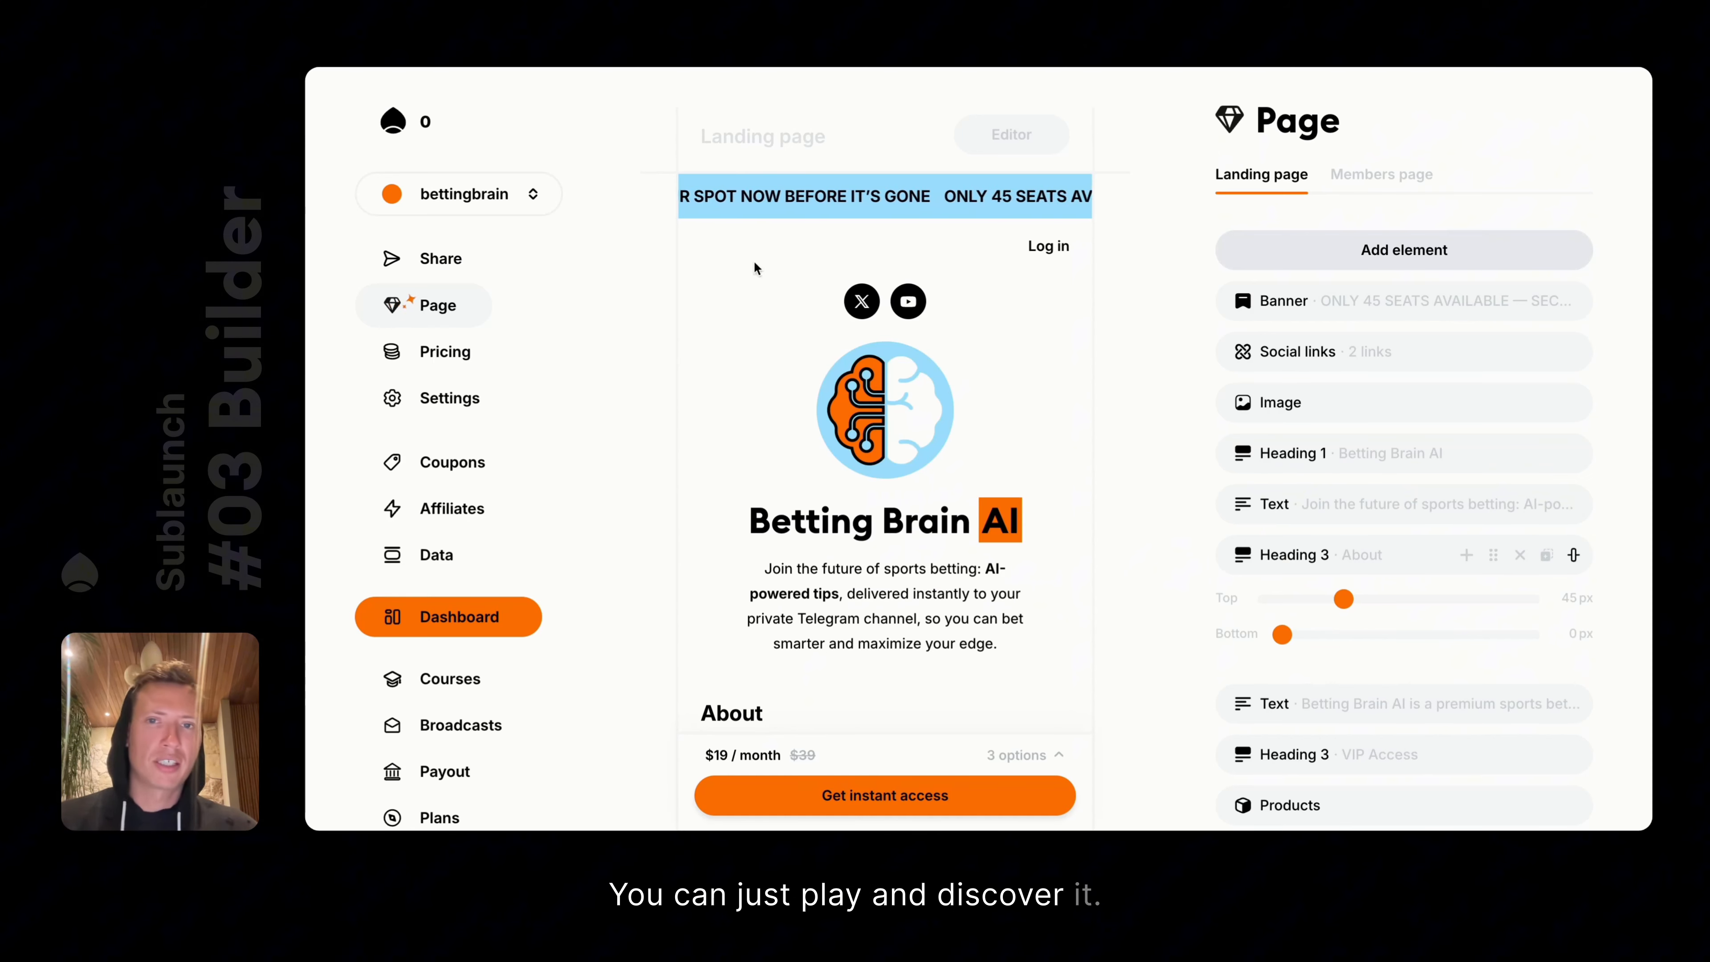
{"action": "scroll", "coordinate": [945, 436], "scroll_direction": "down", "scroll_amount": 3}
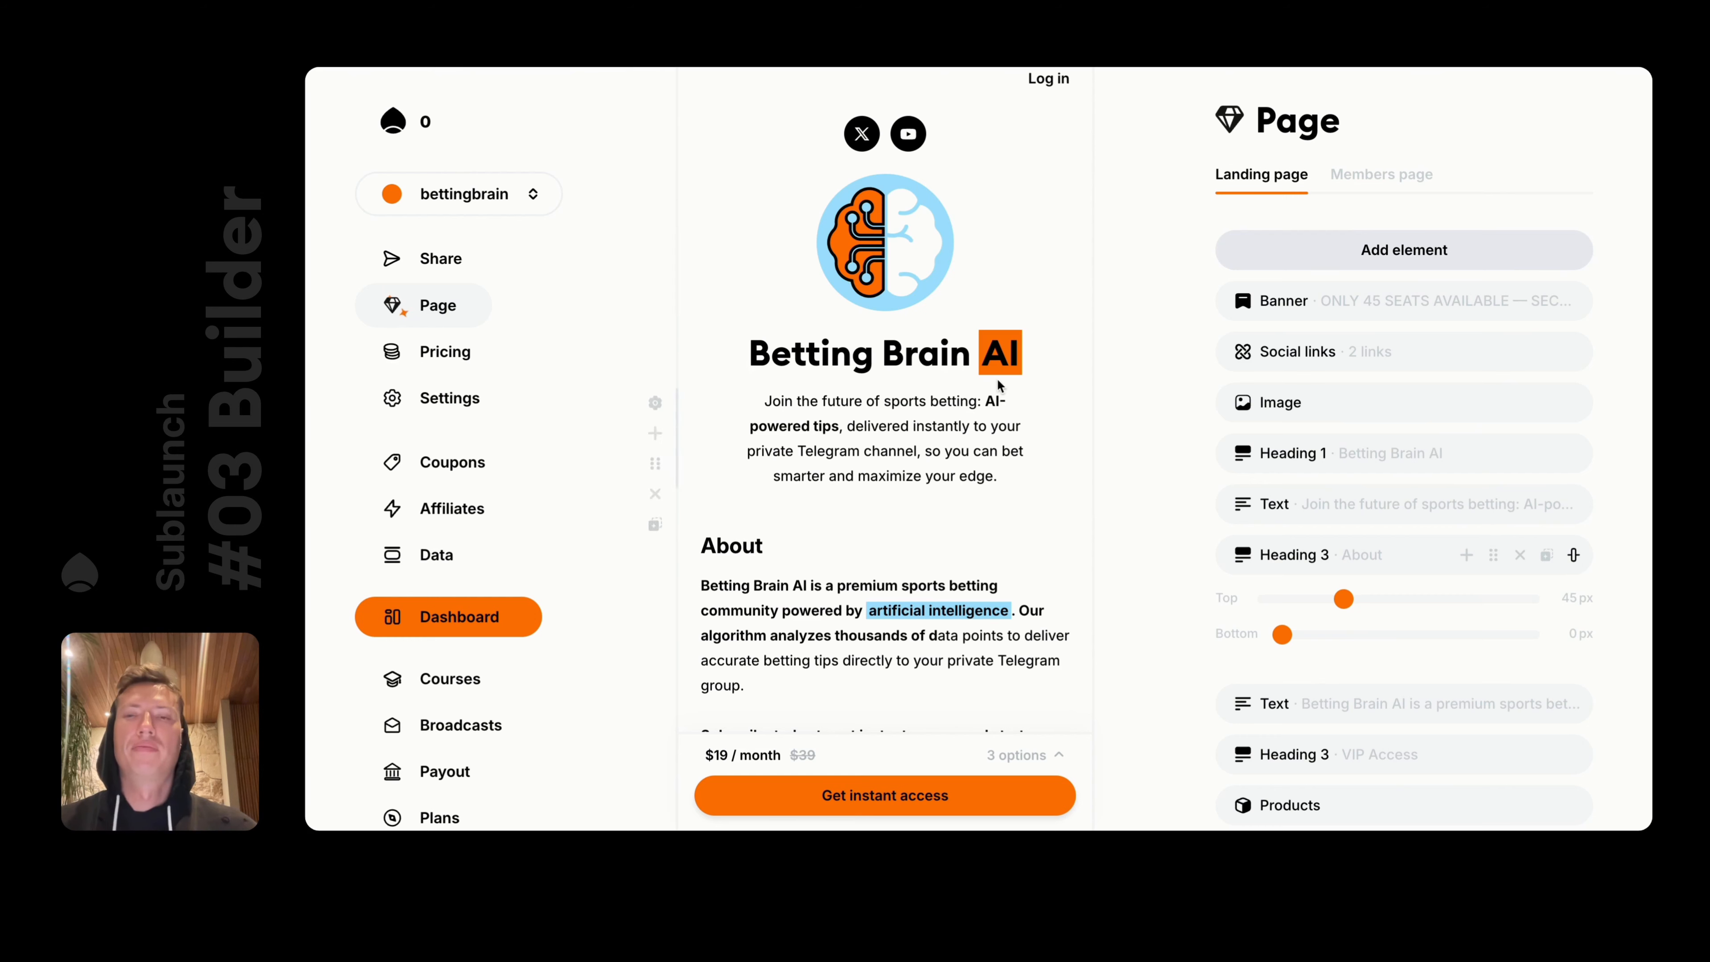
{"action": "scroll", "coordinate": [998, 380], "scroll_direction": "up", "scroll_amount": 2}
{"action": "scroll", "coordinate": [998, 343], "scroll_direction": "down", "scroll_amount": 1}
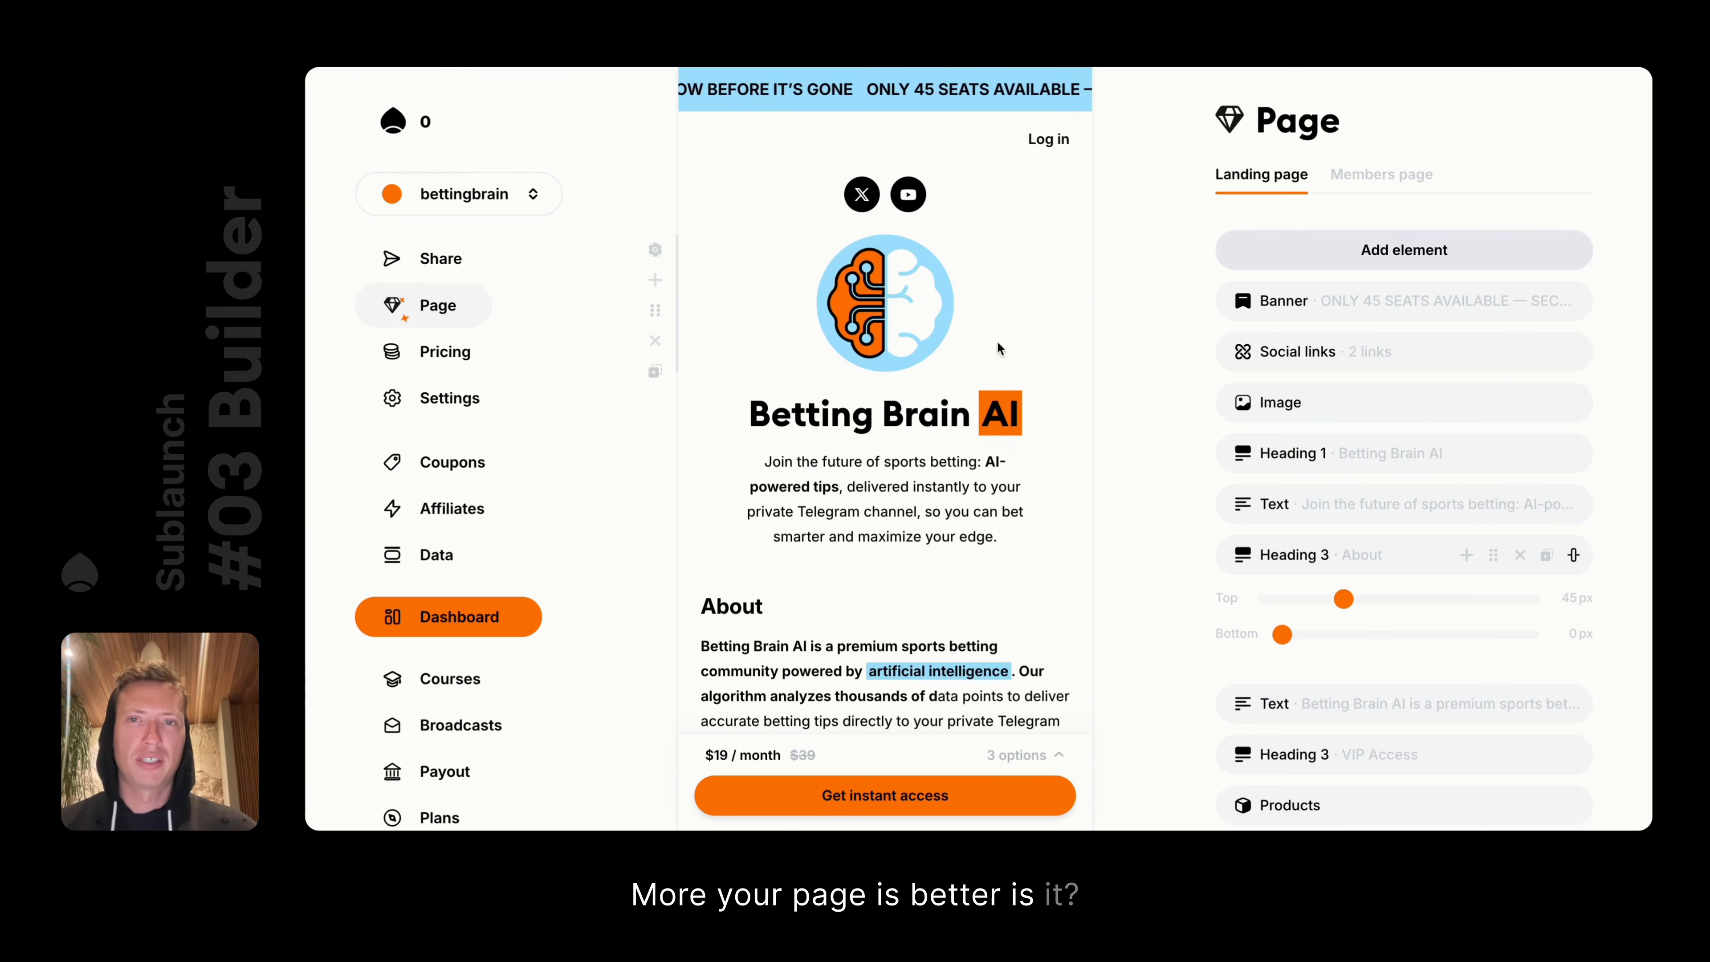
{"action": "scroll", "coordinate": [998, 343], "scroll_direction": "up", "scroll_amount": 2}
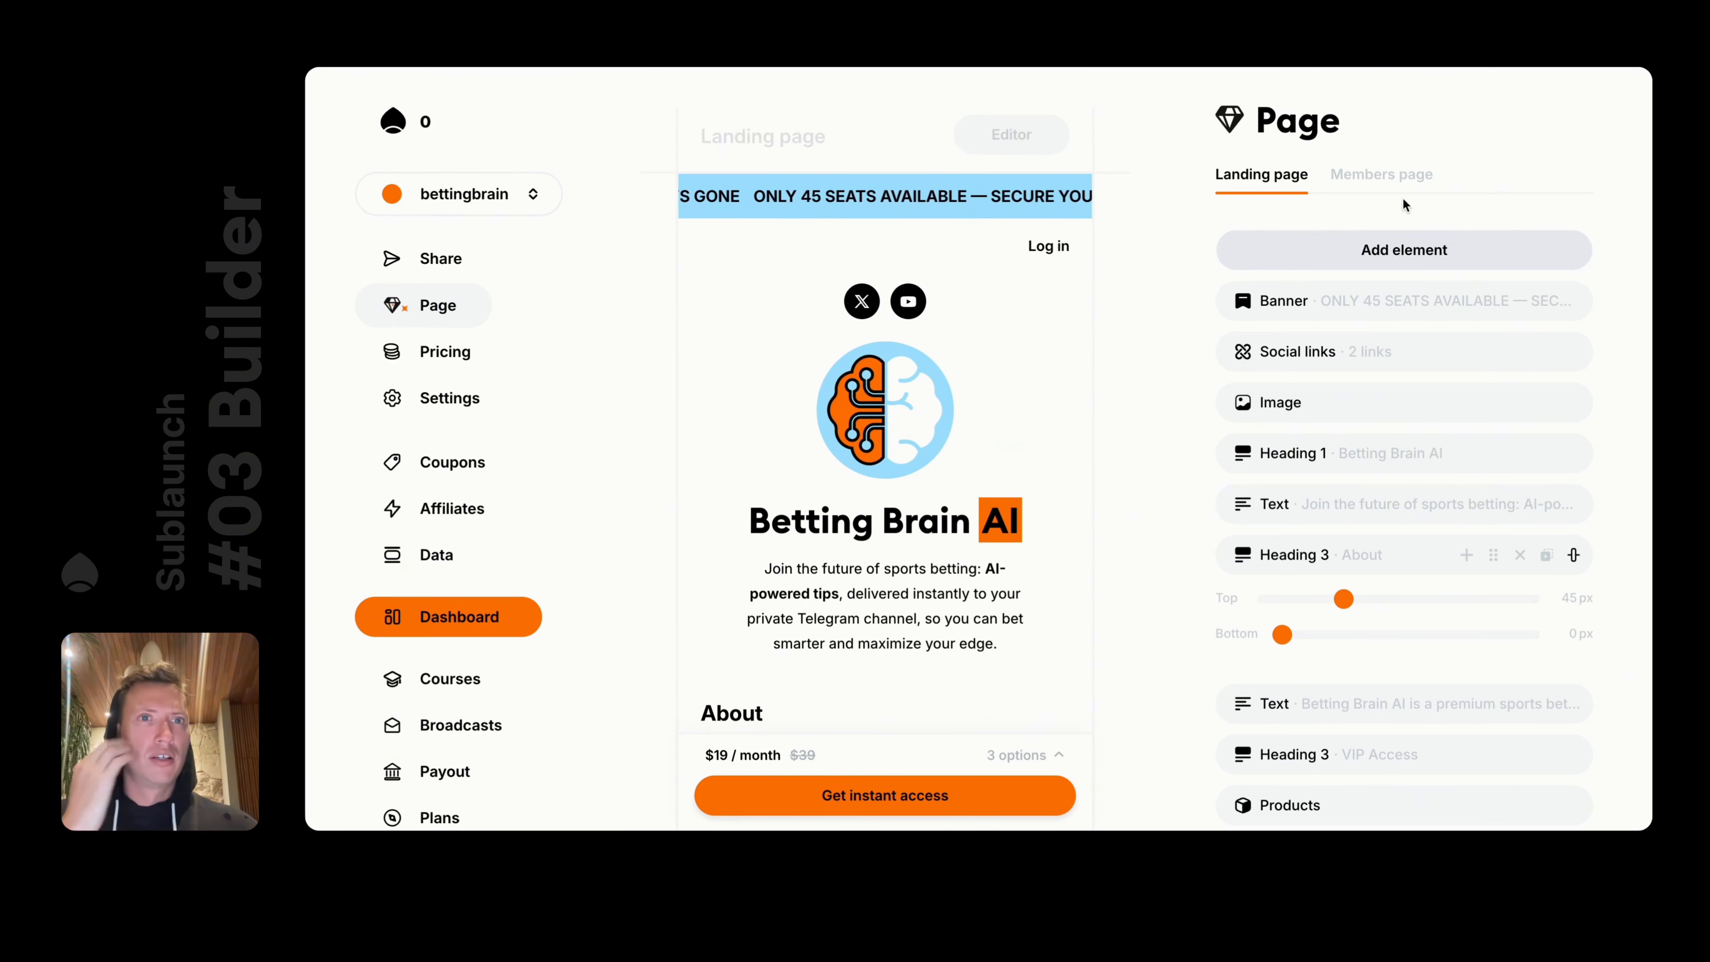
{"action": "left_click", "coordinate": [1381, 175]}
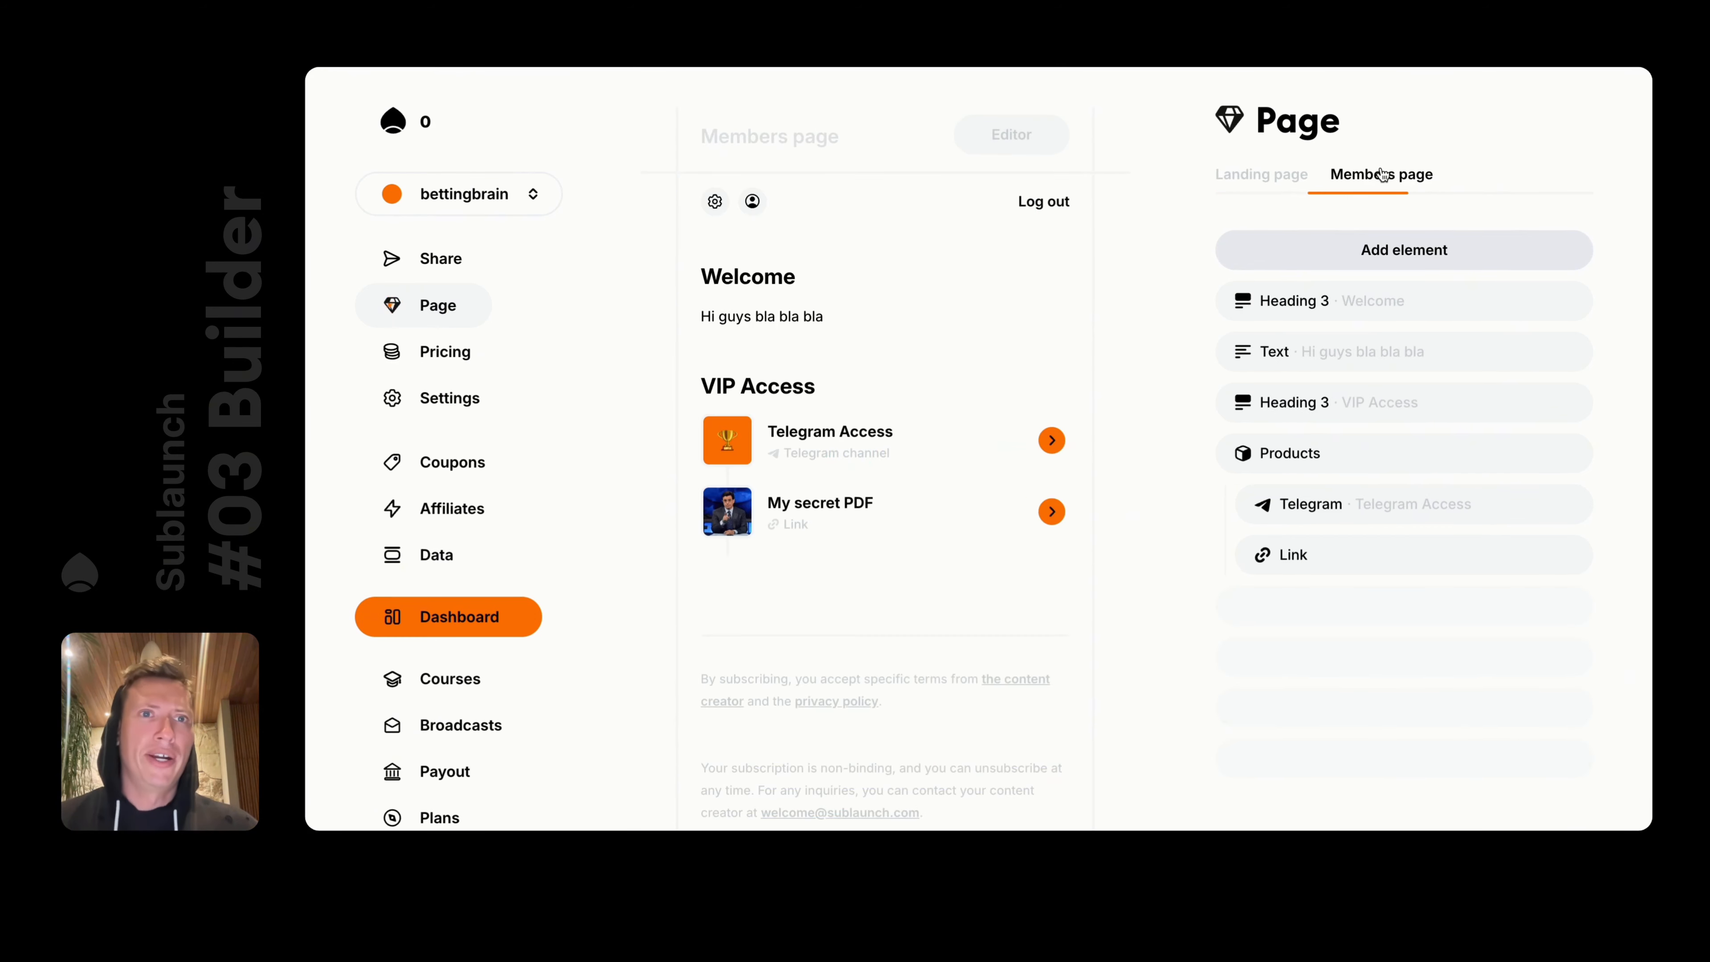
{"action": "left_click", "coordinate": [1262, 175]}
{"action": "scroll", "coordinate": [973, 392], "scroll_direction": "down", "scroll_amount": 10}
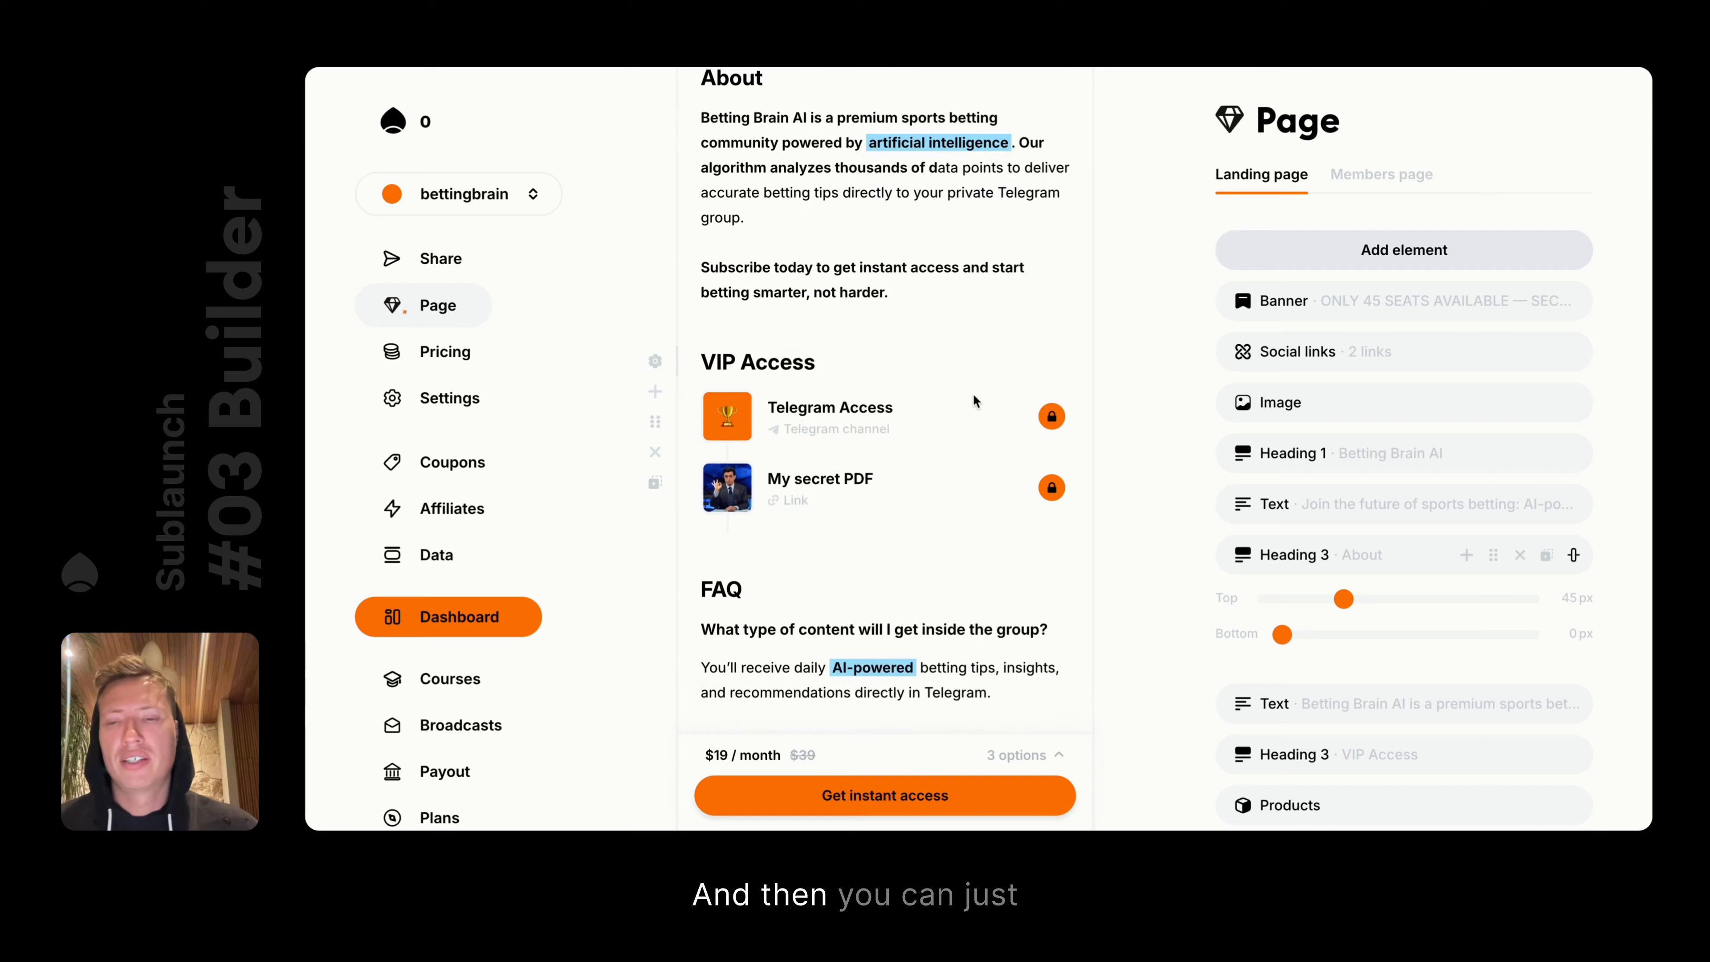
{"action": "scroll", "coordinate": [973, 392], "scroll_direction": "down", "scroll_amount": 6}
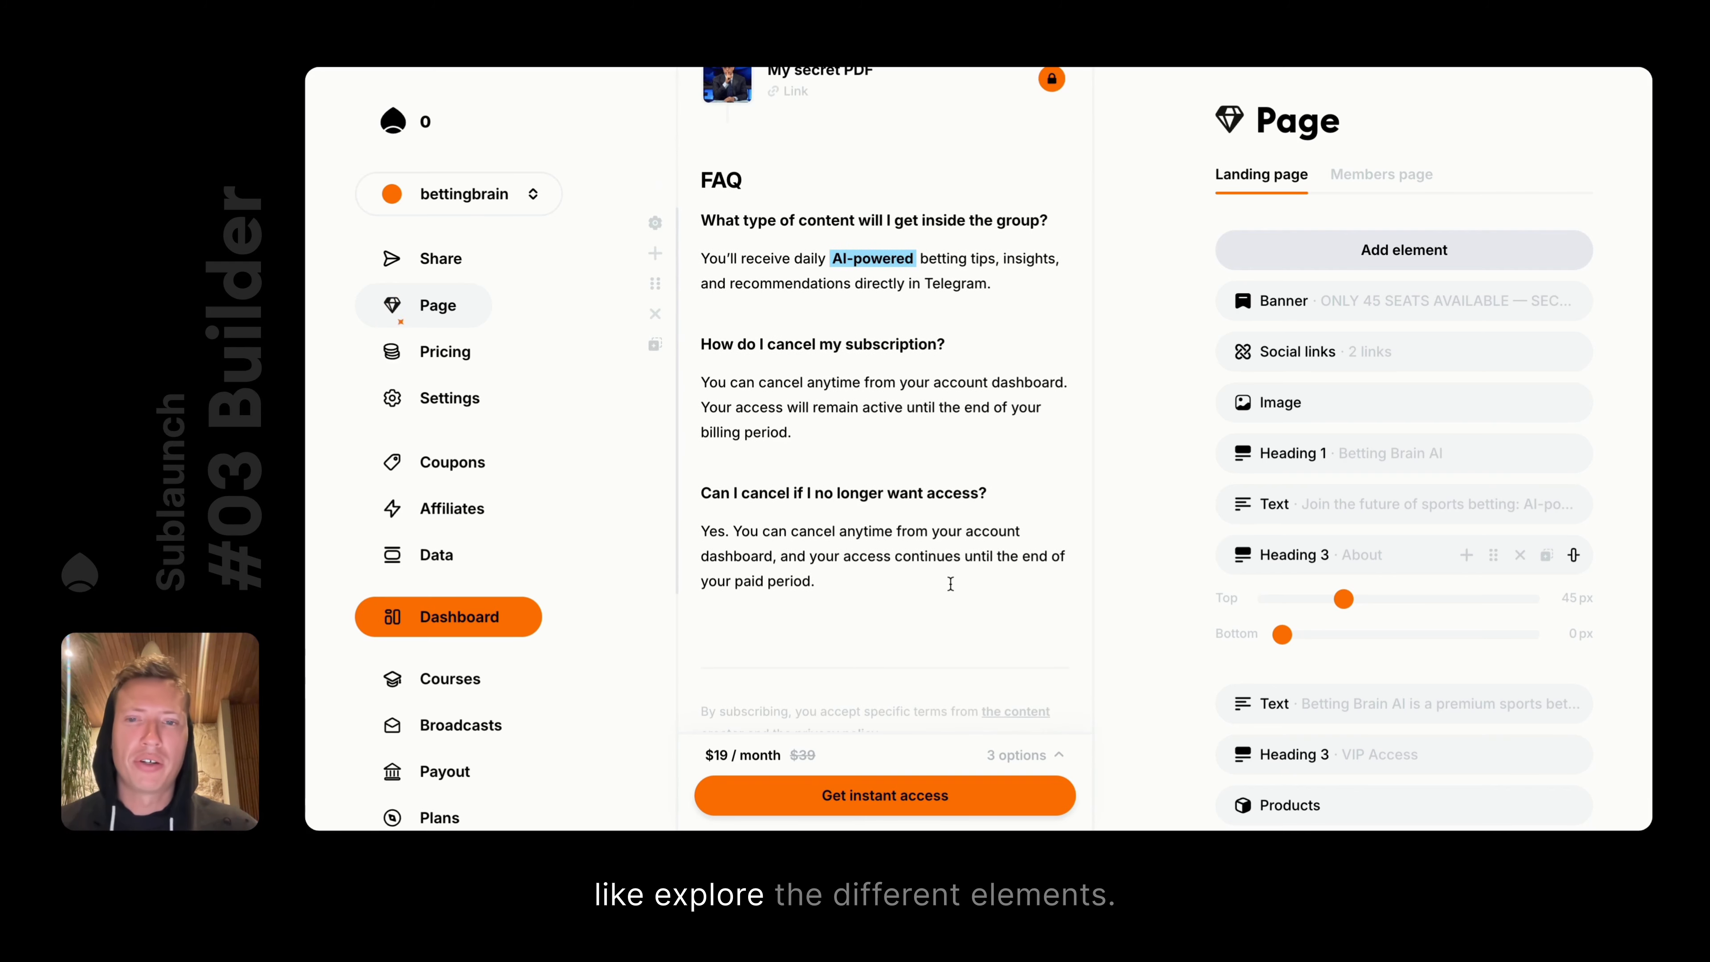
{"action": "scroll", "coordinate": [949, 583], "scroll_direction": "down", "scroll_amount": 2}
{"action": "left_click", "coordinate": [788, 532]}
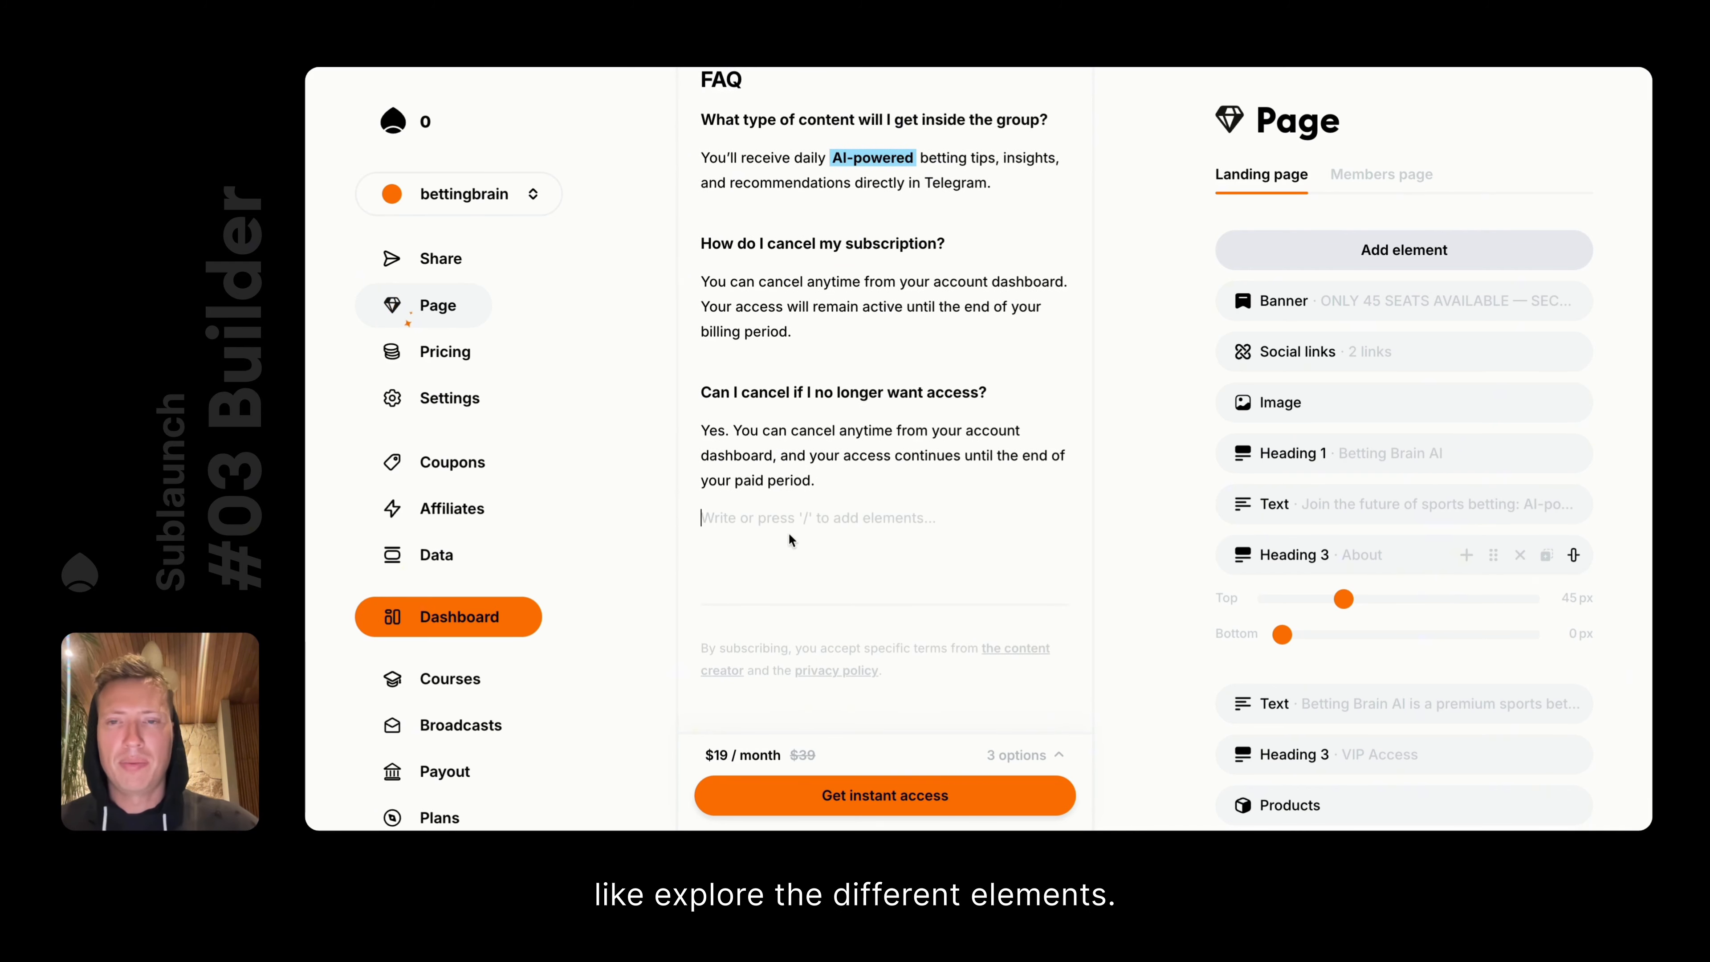
Try adding a Discord product block from the element list, then cancel it
{"action": "left_click", "coordinate": [1418, 249]}
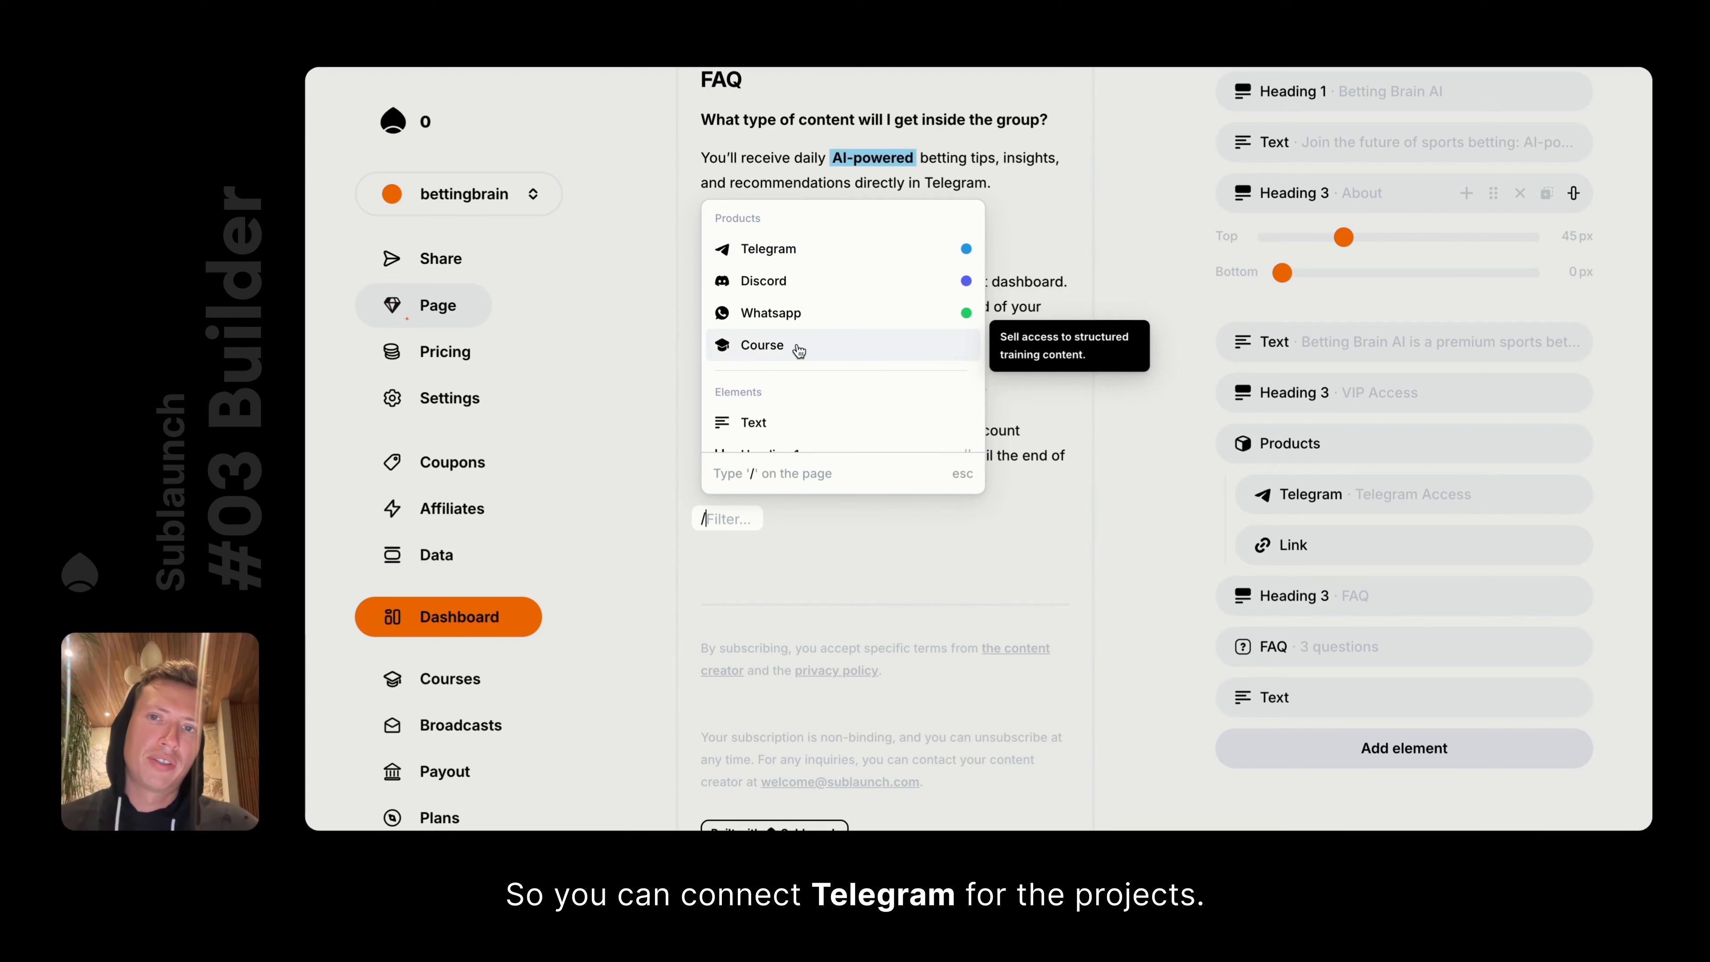
{"action": "left_click", "coordinate": [771, 283]}
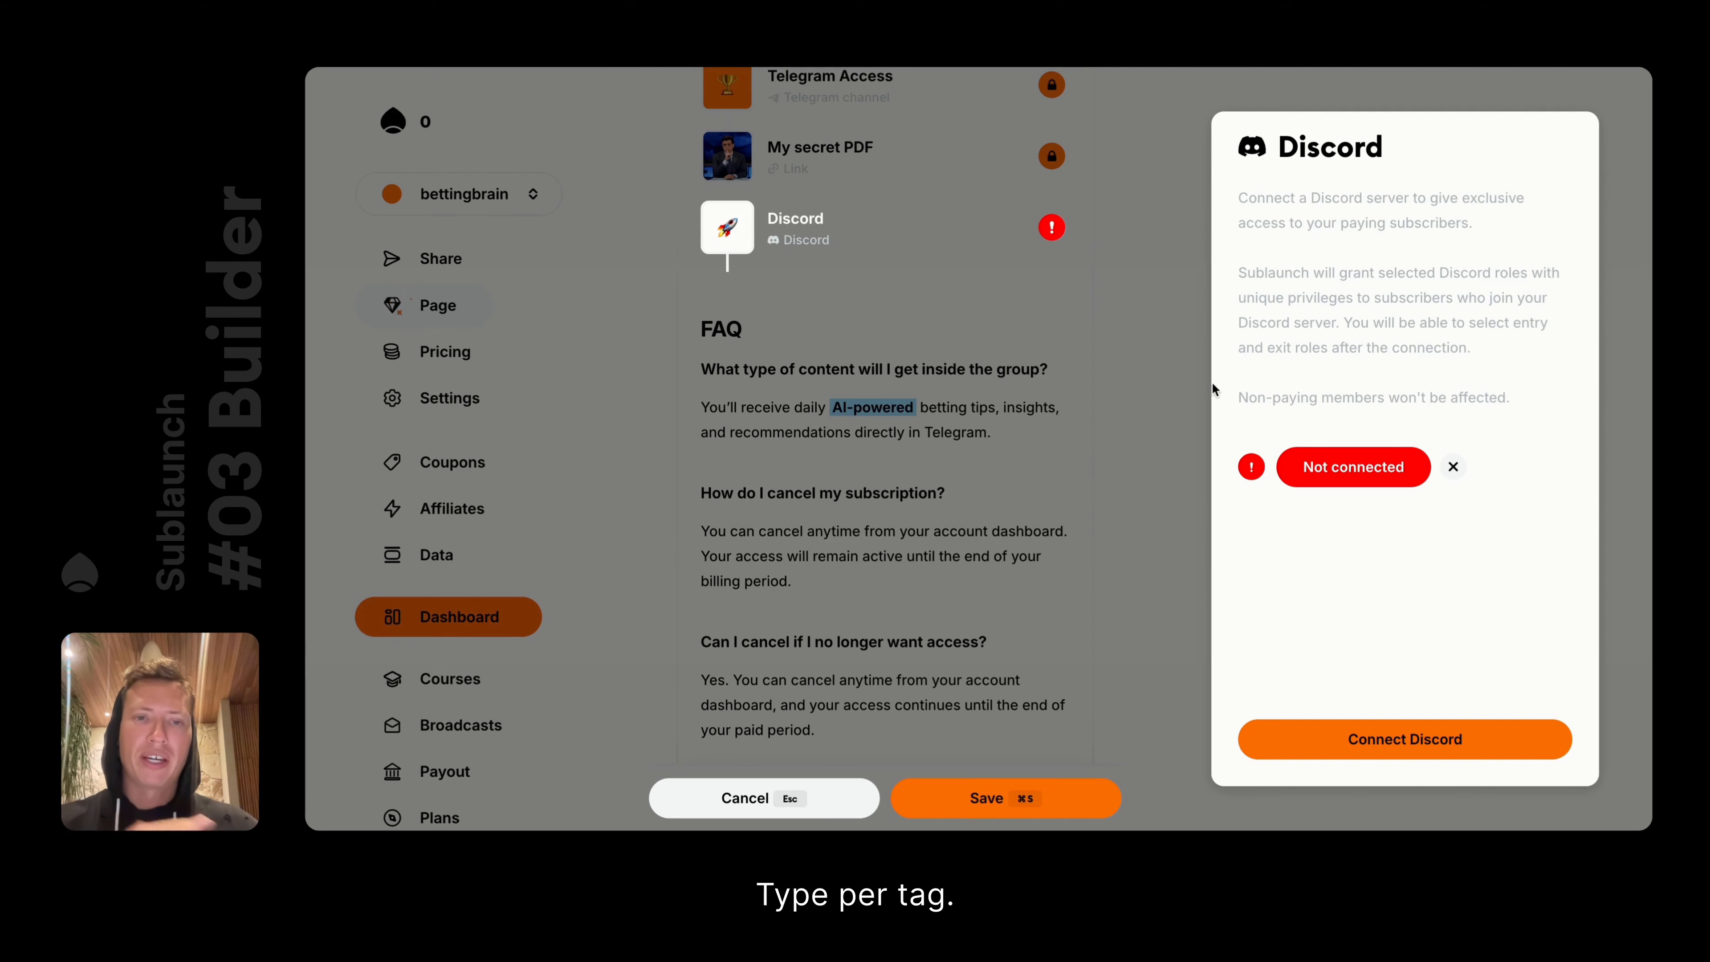
{"action": "left_click", "coordinate": [781, 805]}
Insert an empty Image block below the FAQ through the / element menu
{"action": "scroll", "coordinate": [903, 372], "scroll_direction": "down", "scroll_amount": 5}
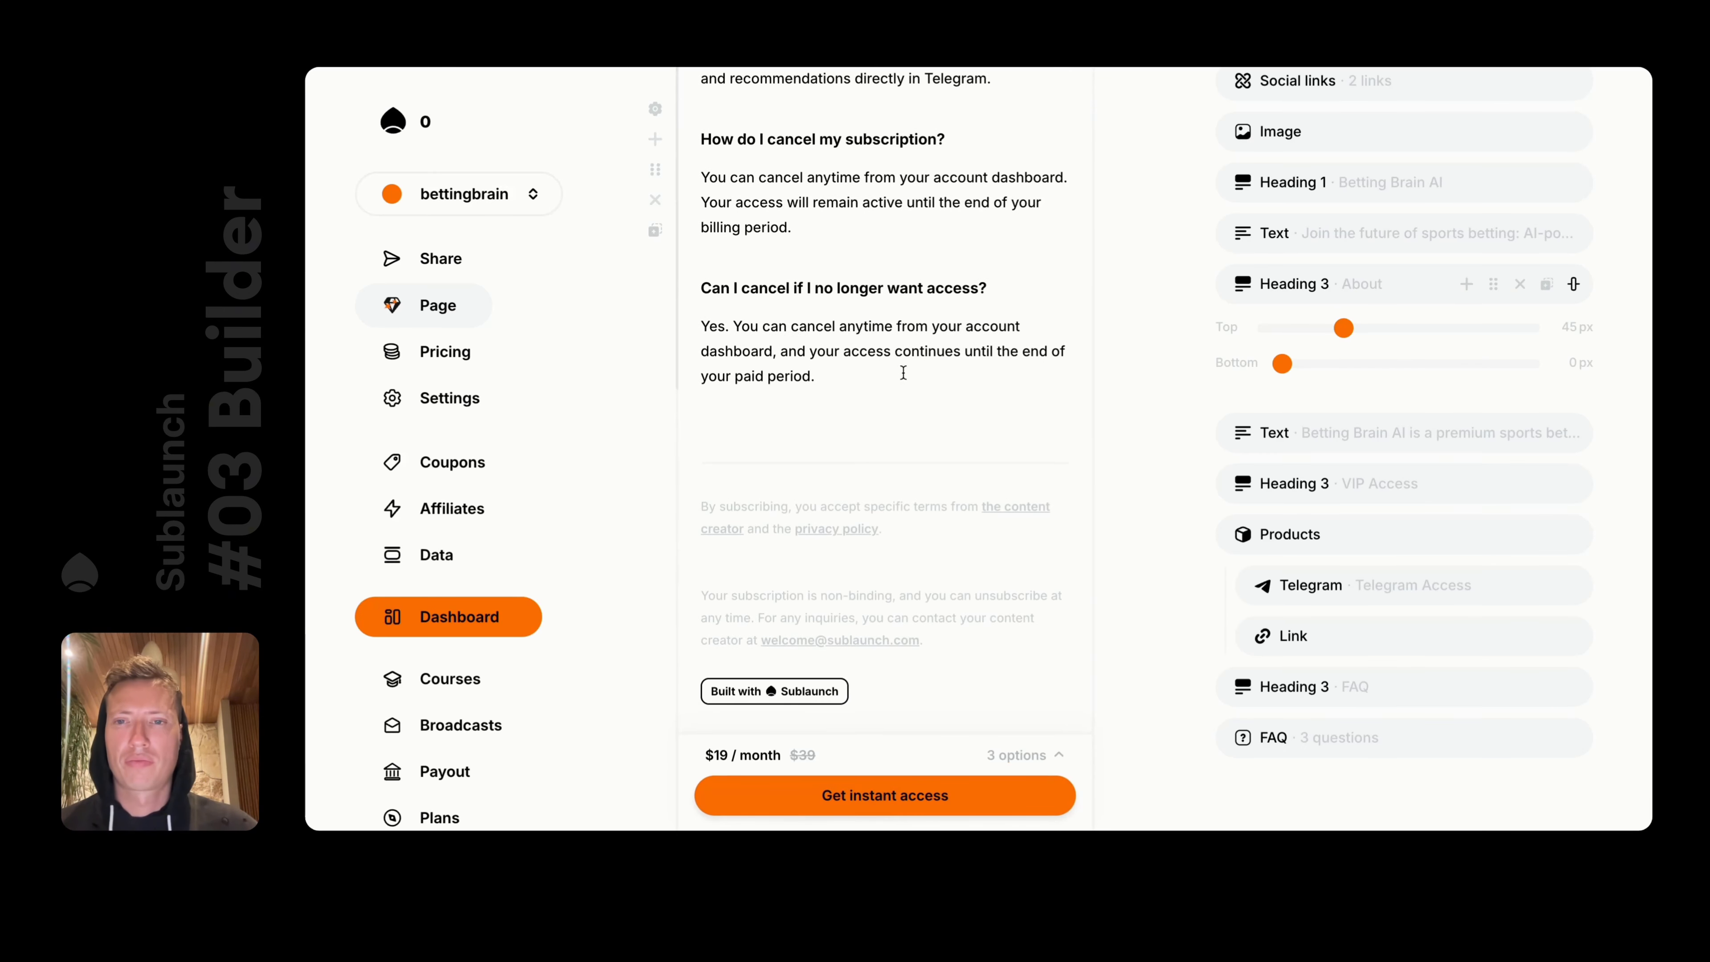
{"action": "left_click", "coordinate": [748, 439]}
{"action": "type", "text": "/"}
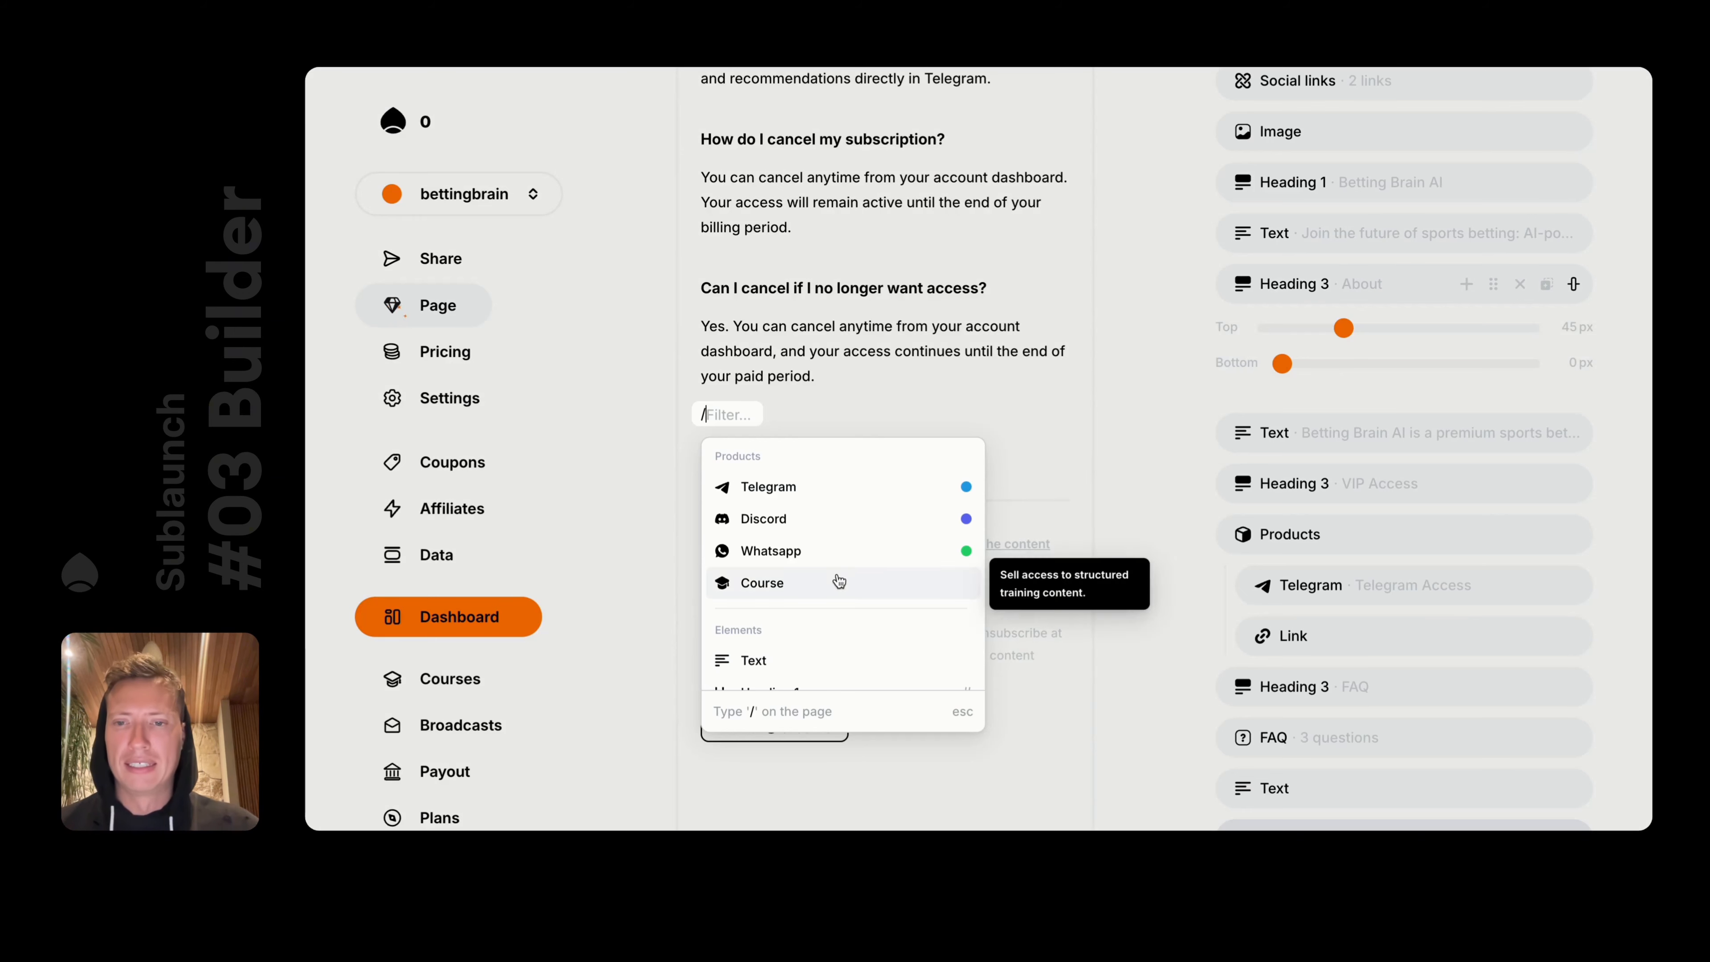
{"action": "scroll", "coordinate": [841, 640], "scroll_direction": "down", "scroll_amount": 4}
{"action": "scroll", "coordinate": [844, 506], "scroll_direction": "up", "scroll_amount": 5}
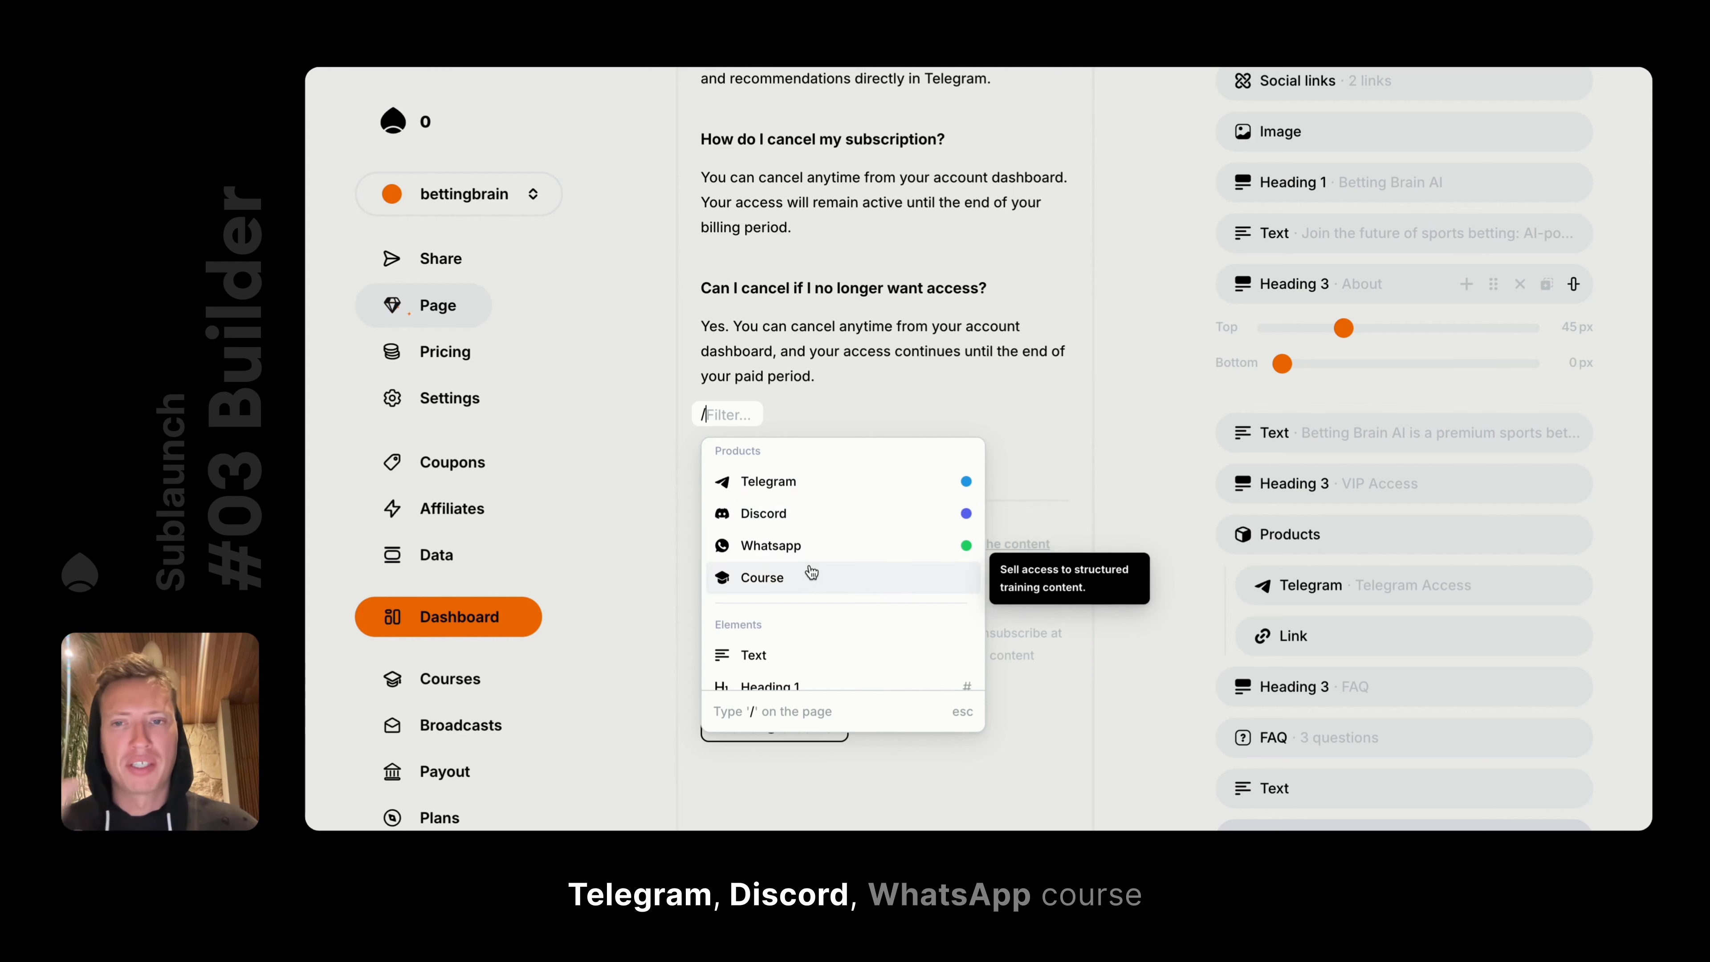
{"action": "scroll", "coordinate": [811, 573], "scroll_direction": "down", "scroll_amount": 4}
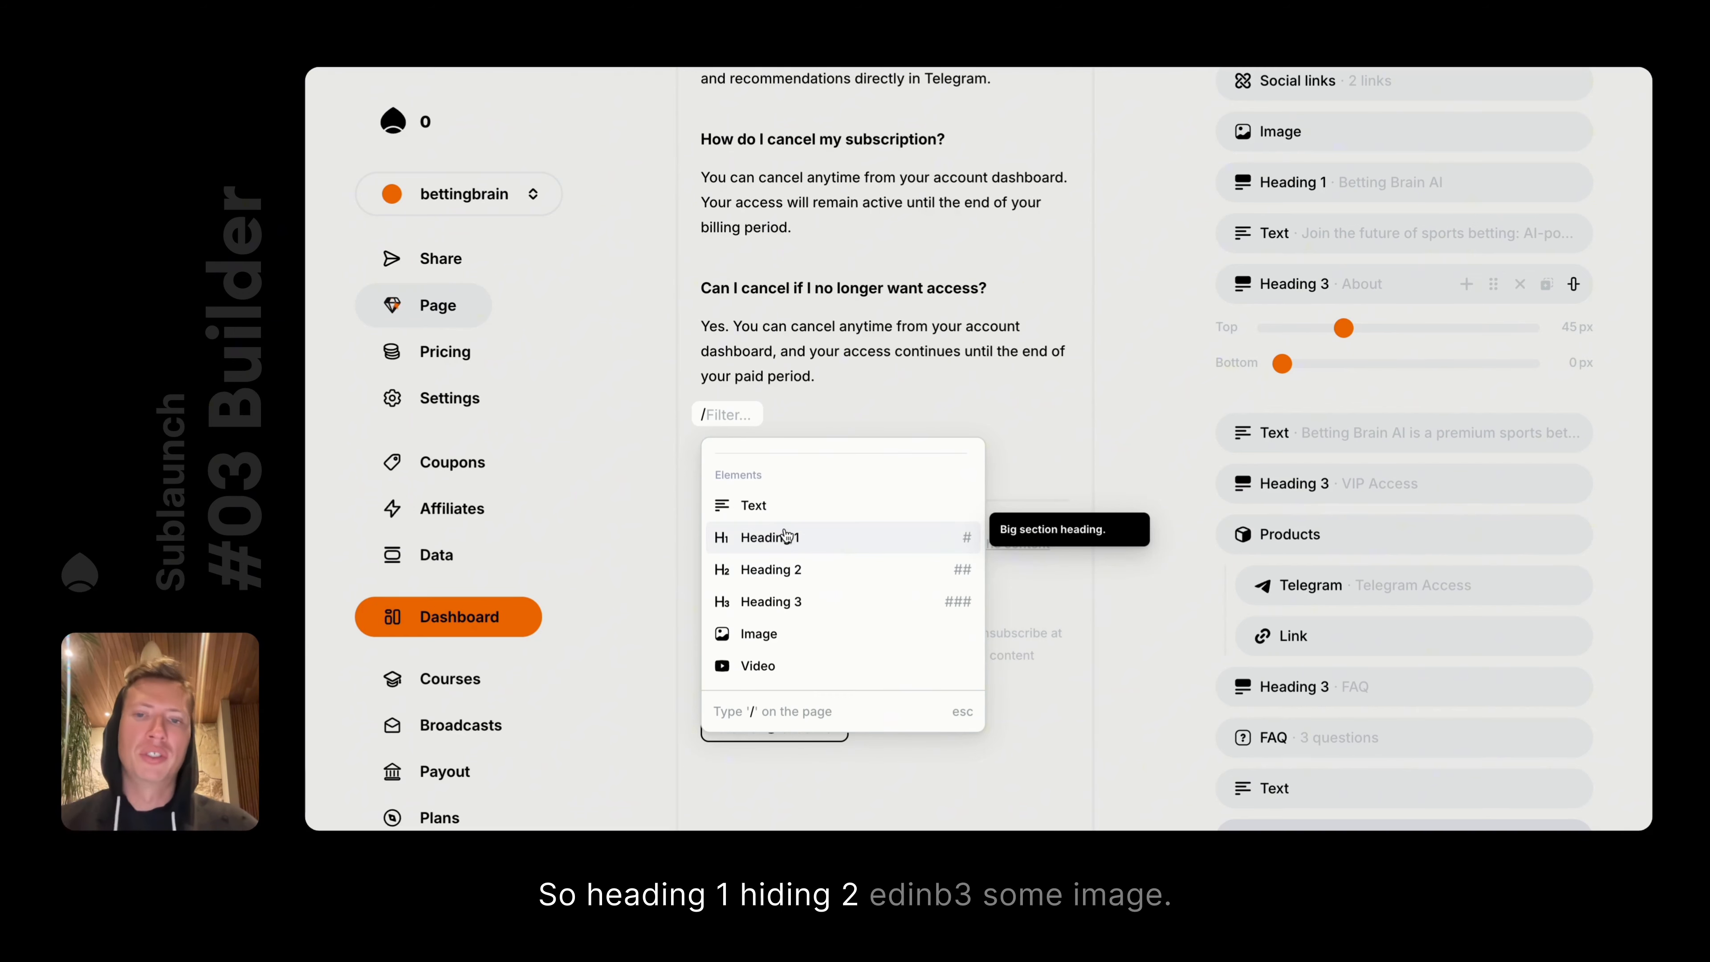
{"action": "scroll", "coordinate": [820, 575], "scroll_direction": "down", "scroll_amount": 1}
{"action": "left_click", "coordinate": [806, 558]}
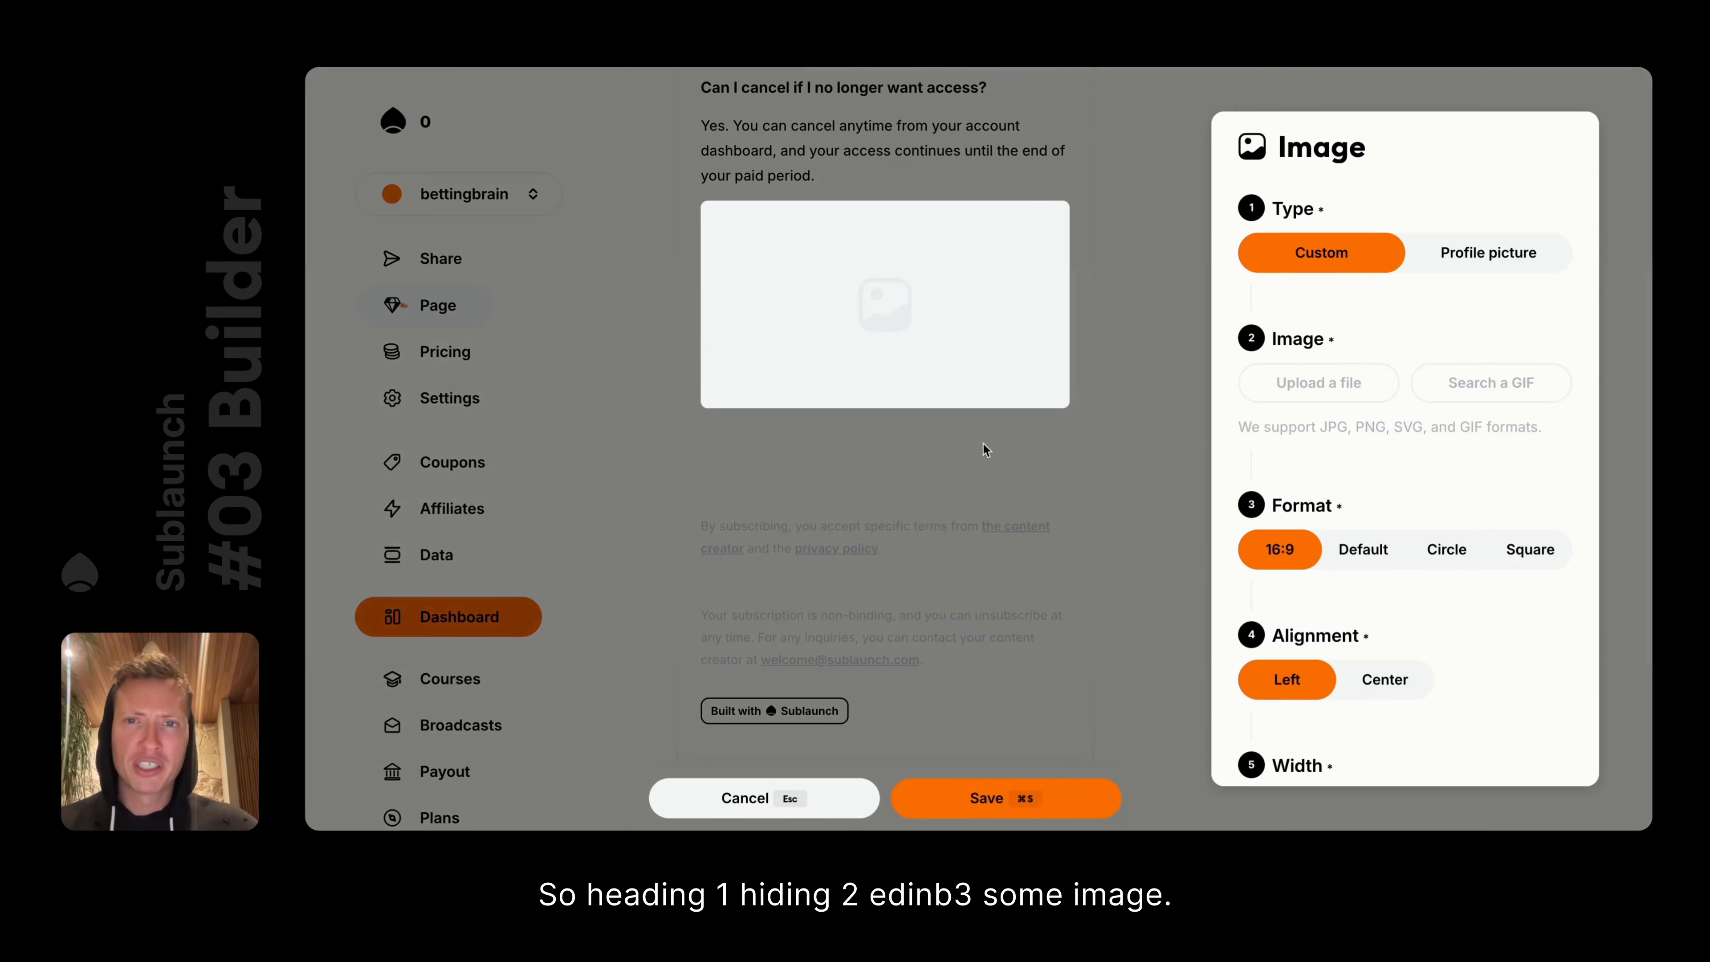
Upload flash.svg, artificial.svg and brain.svg into the image block
{"action": "left_click", "coordinate": [754, 250]}
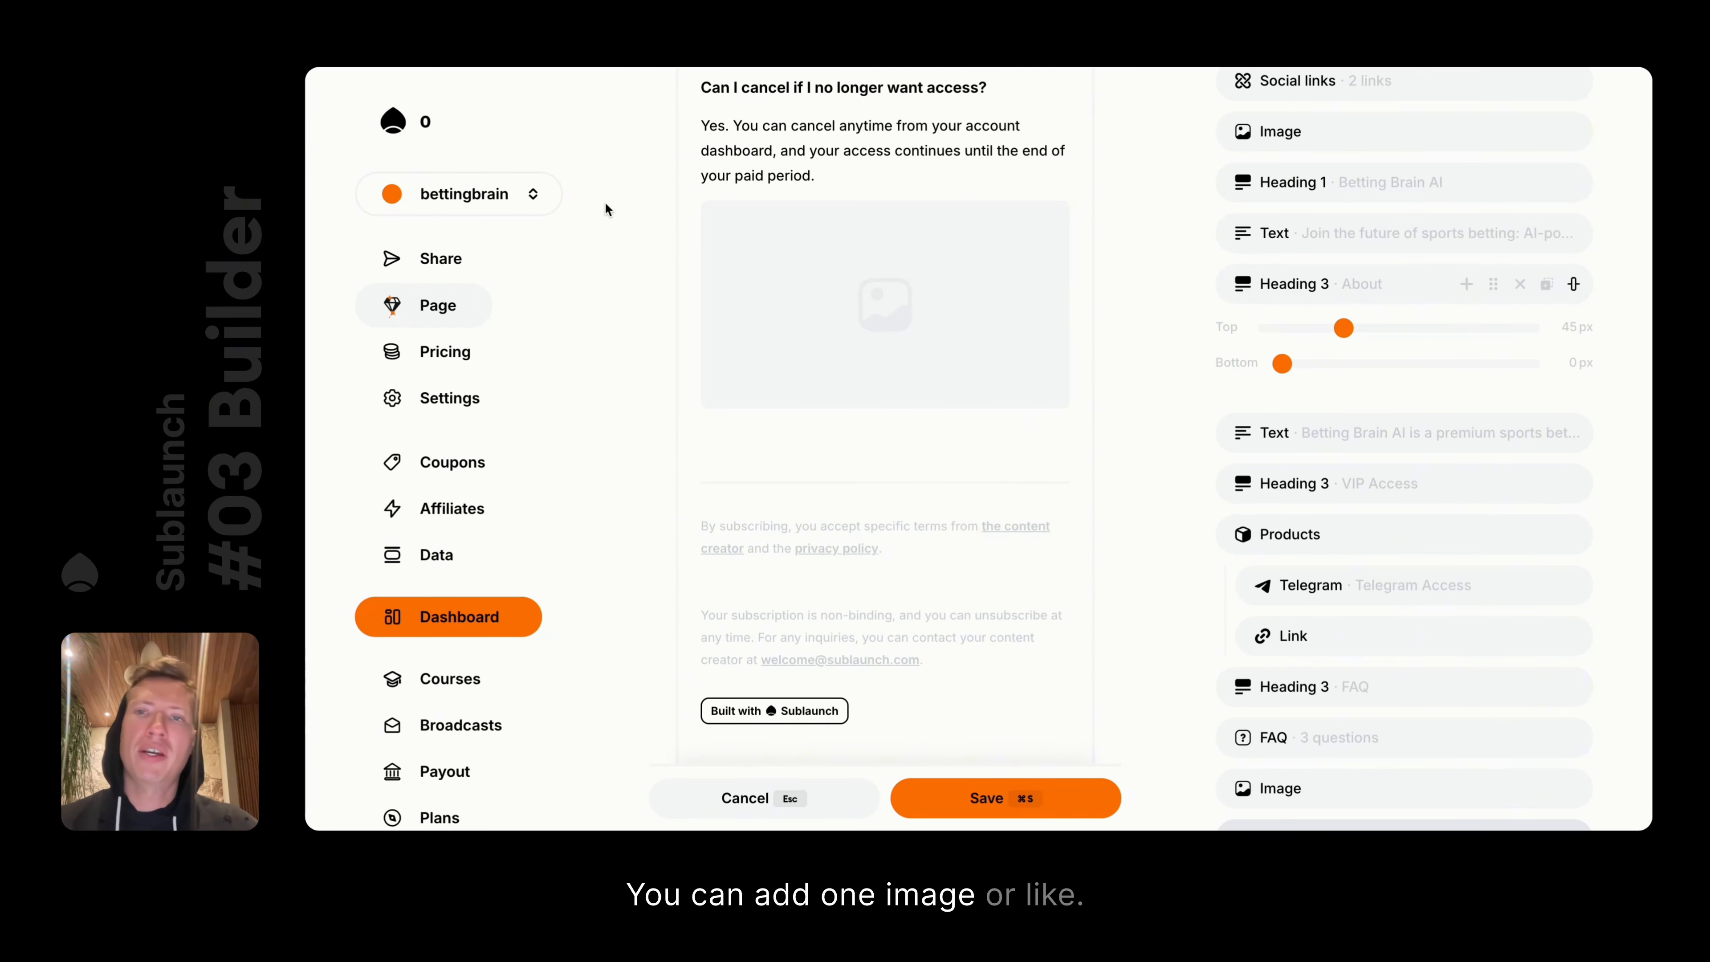
{"action": "left_click", "coordinate": [654, 215]}
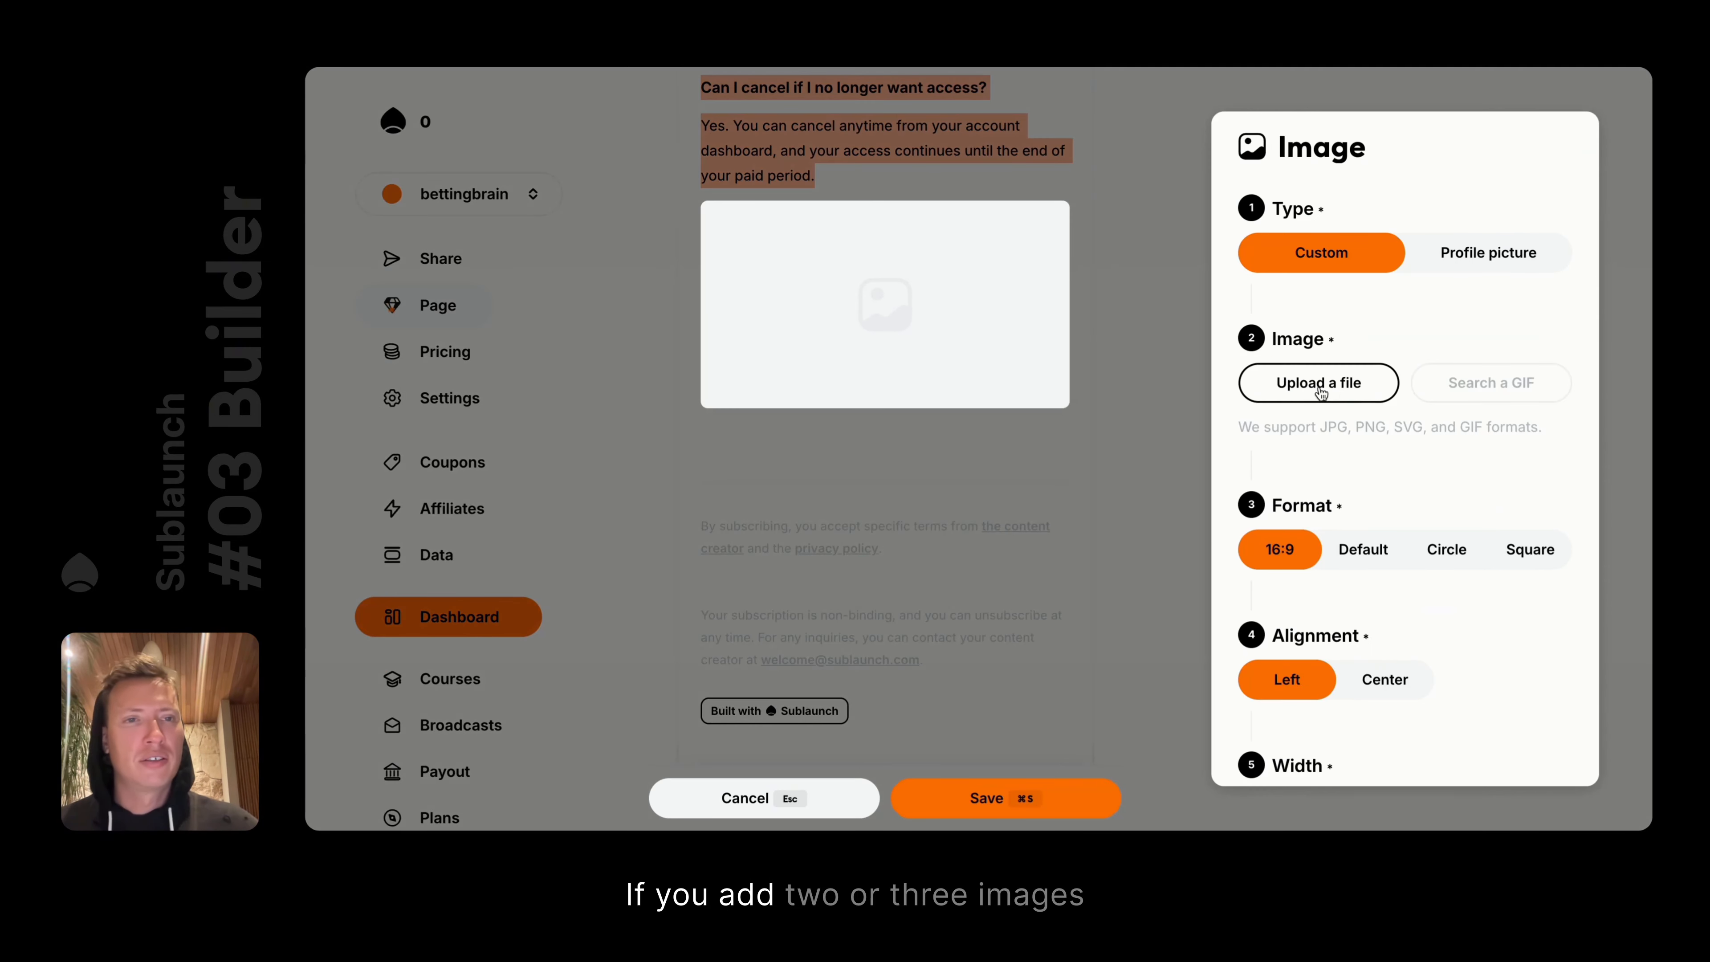
{"action": "left_click", "coordinate": [1329, 395]}
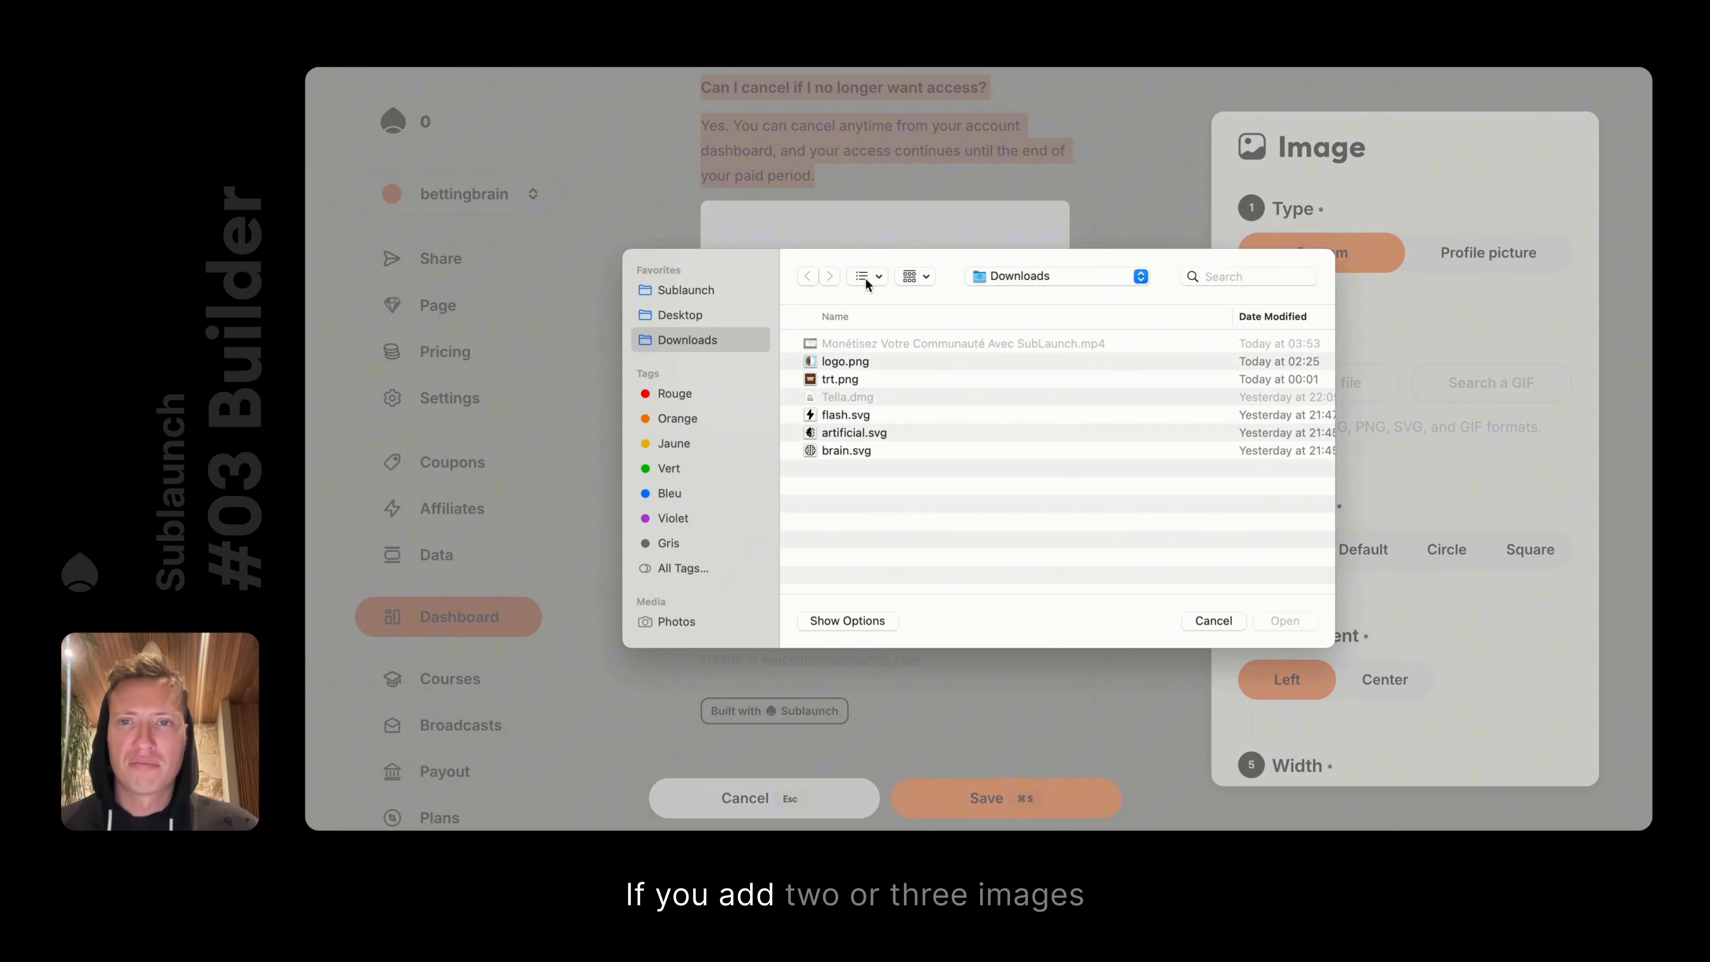
{"action": "left_click", "coordinate": [831, 416]}
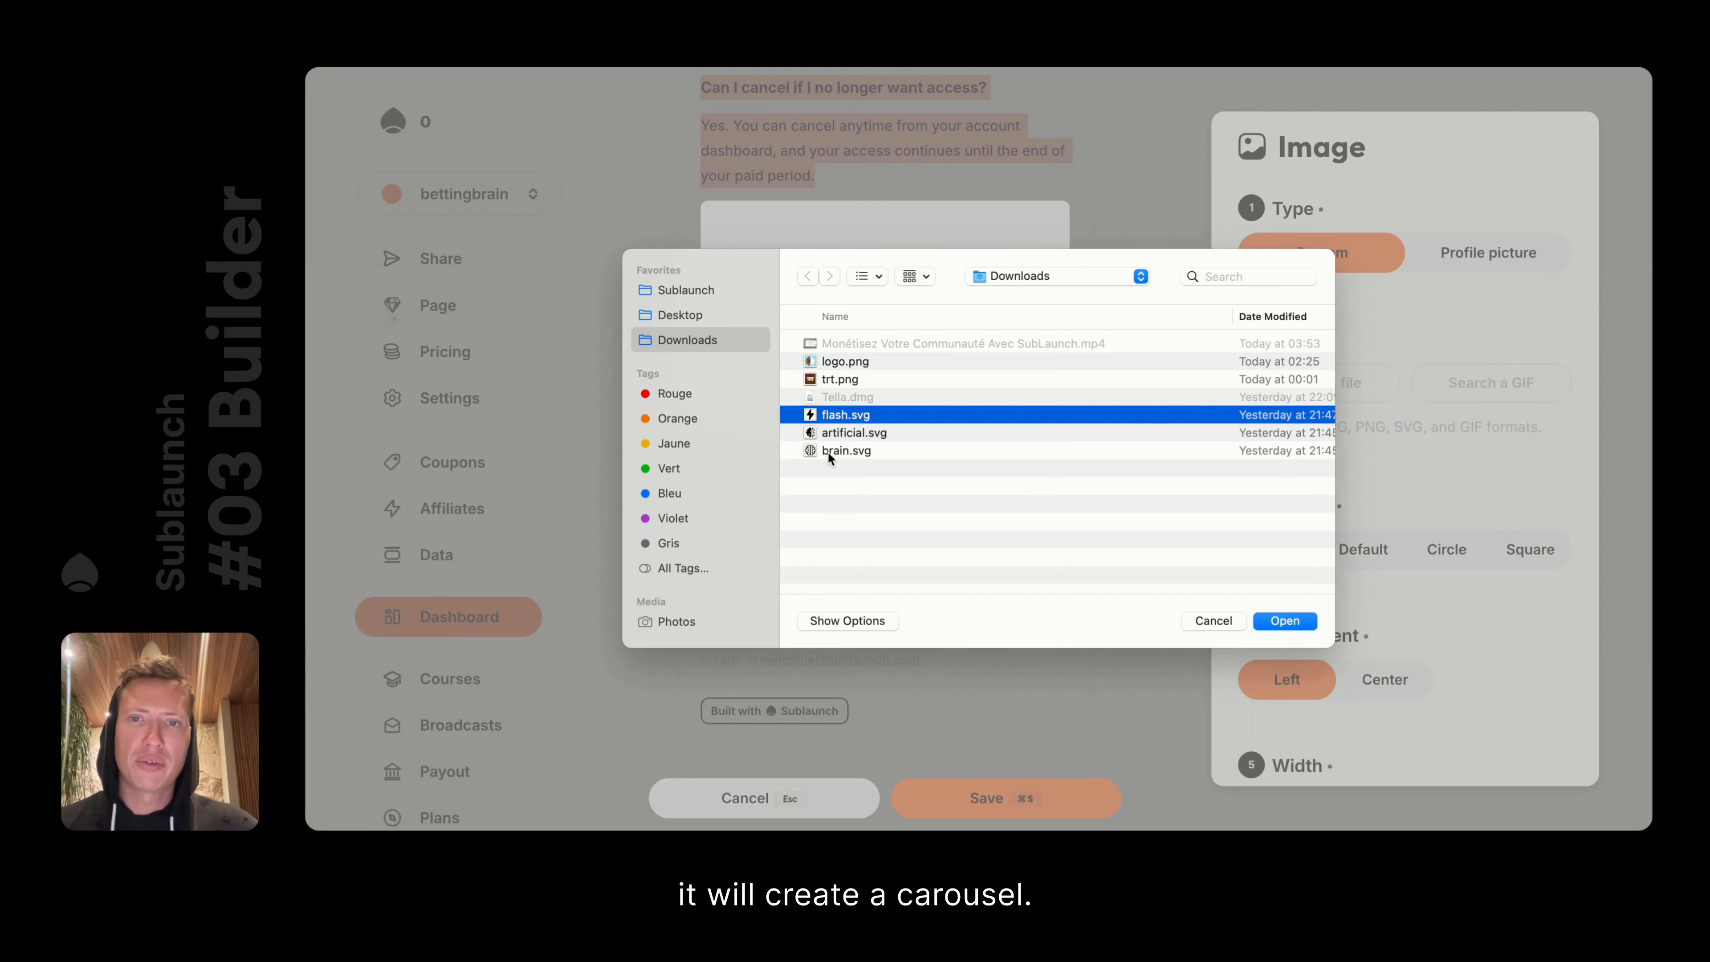
{"action": "double_click", "coordinate": [855, 418]}
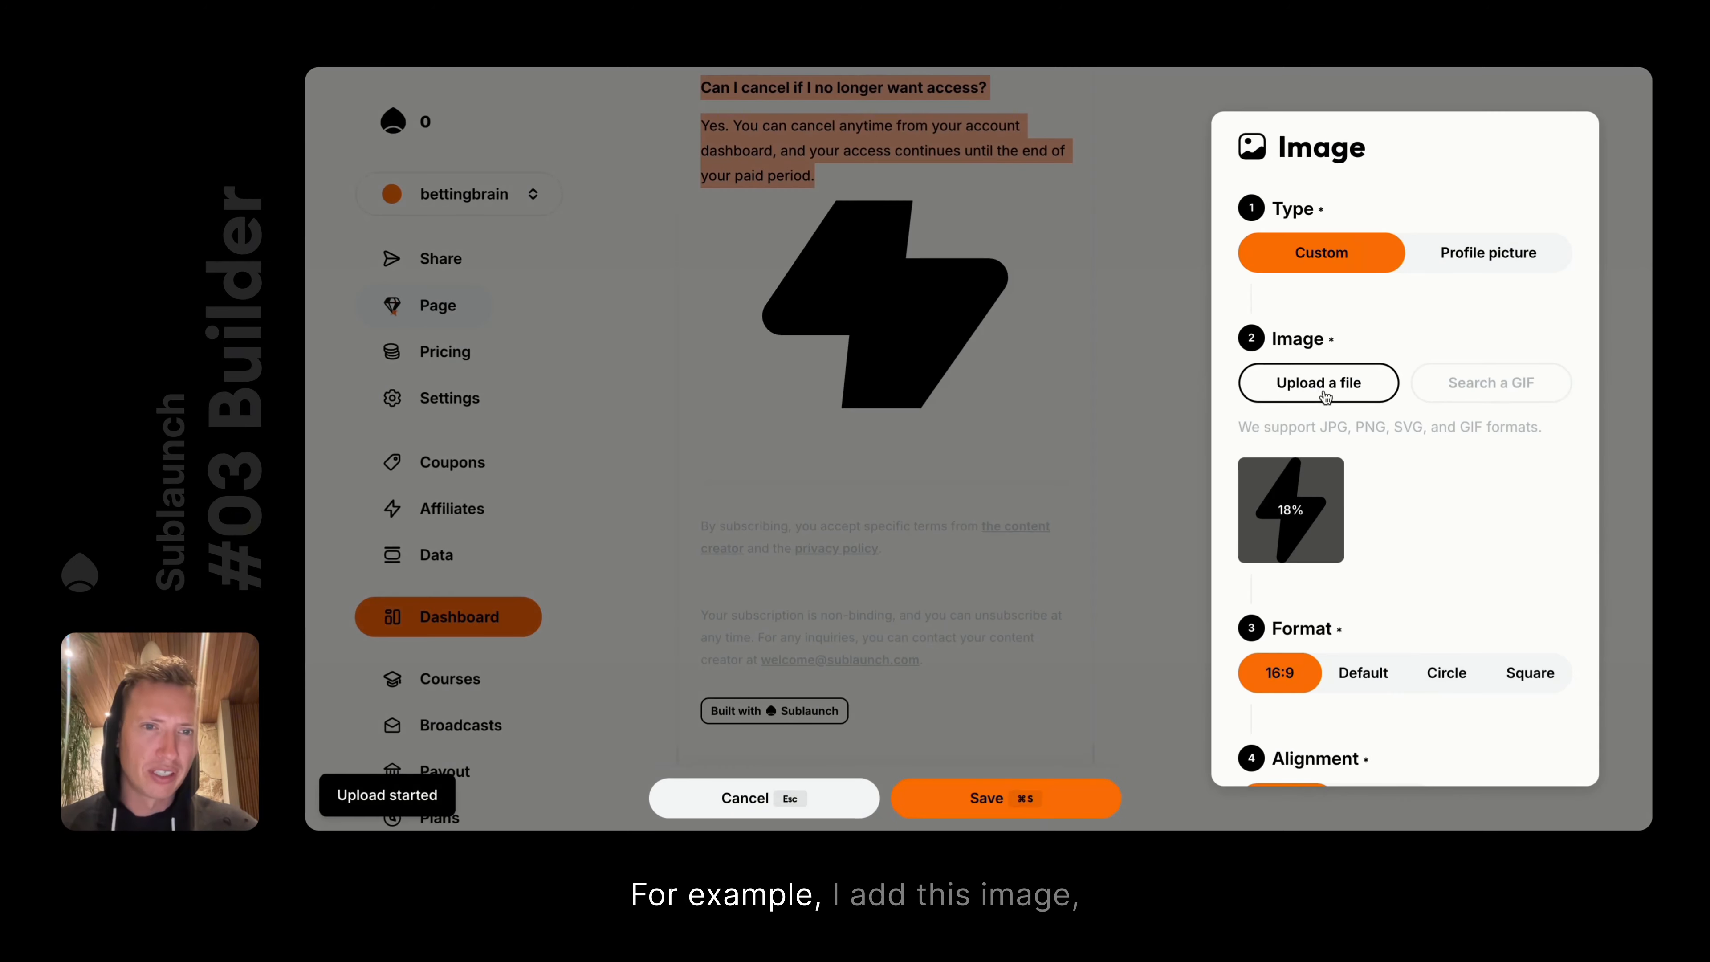
{"action": "left_click", "coordinate": [1319, 384]}
{"action": "left_click", "coordinate": [829, 433]}
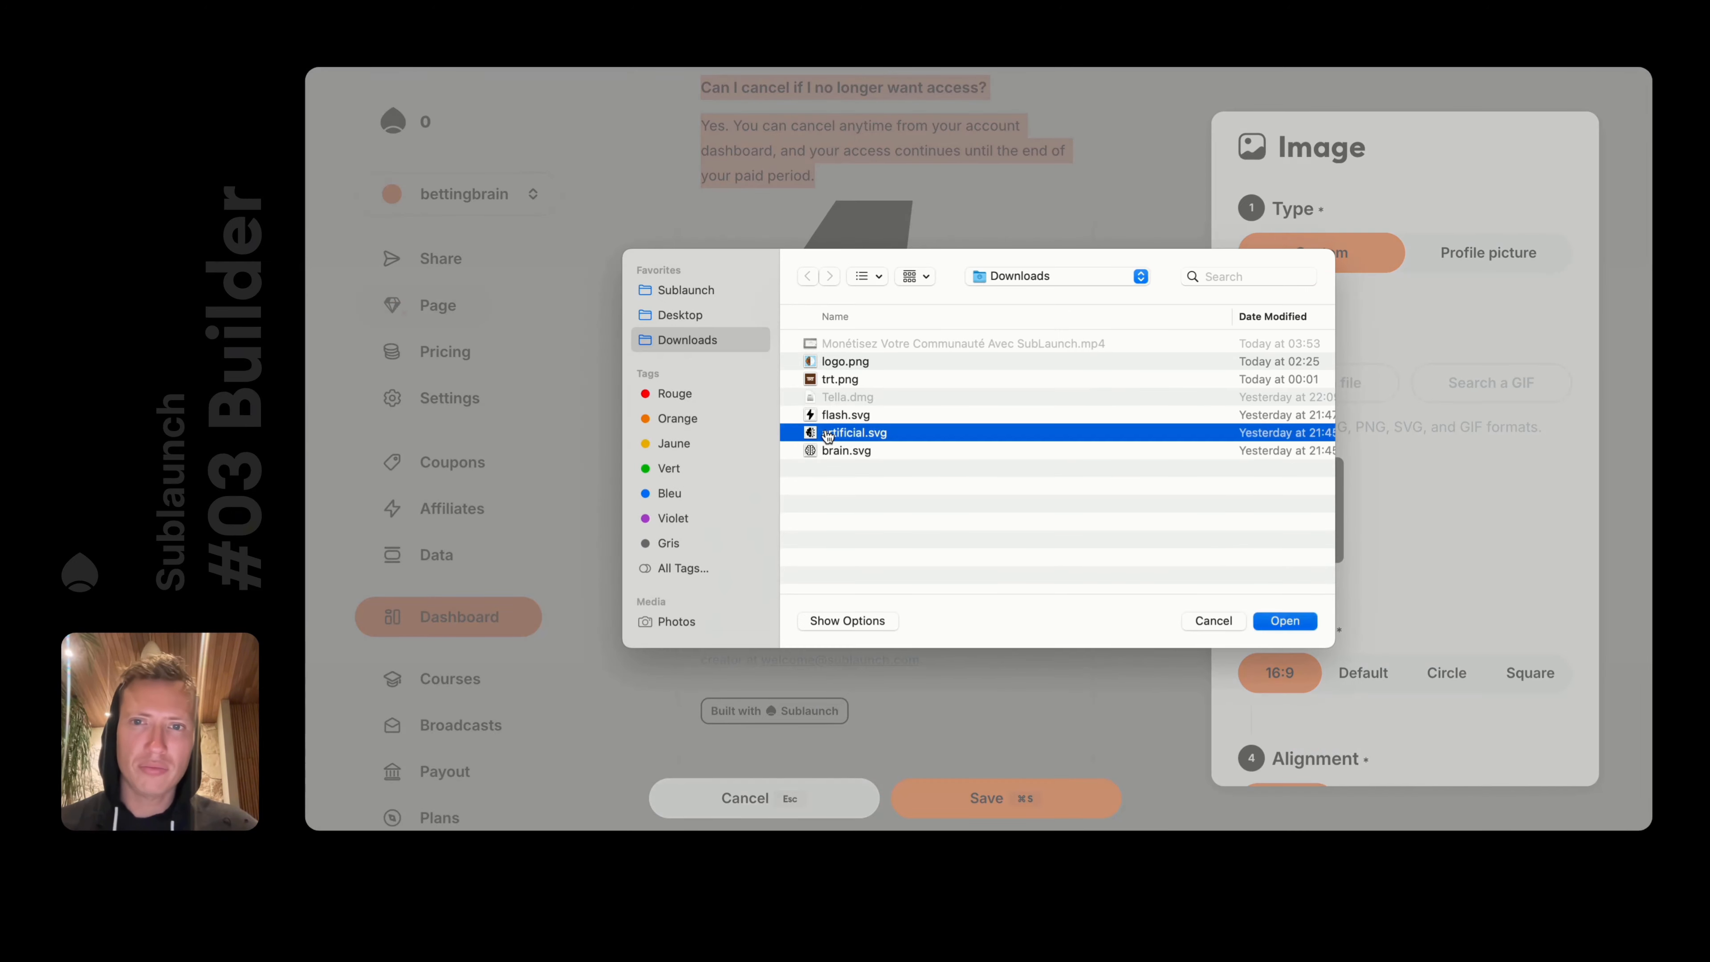
{"action": "double_click", "coordinate": [828, 432]}
{"action": "left_click", "coordinate": [1318, 384]}
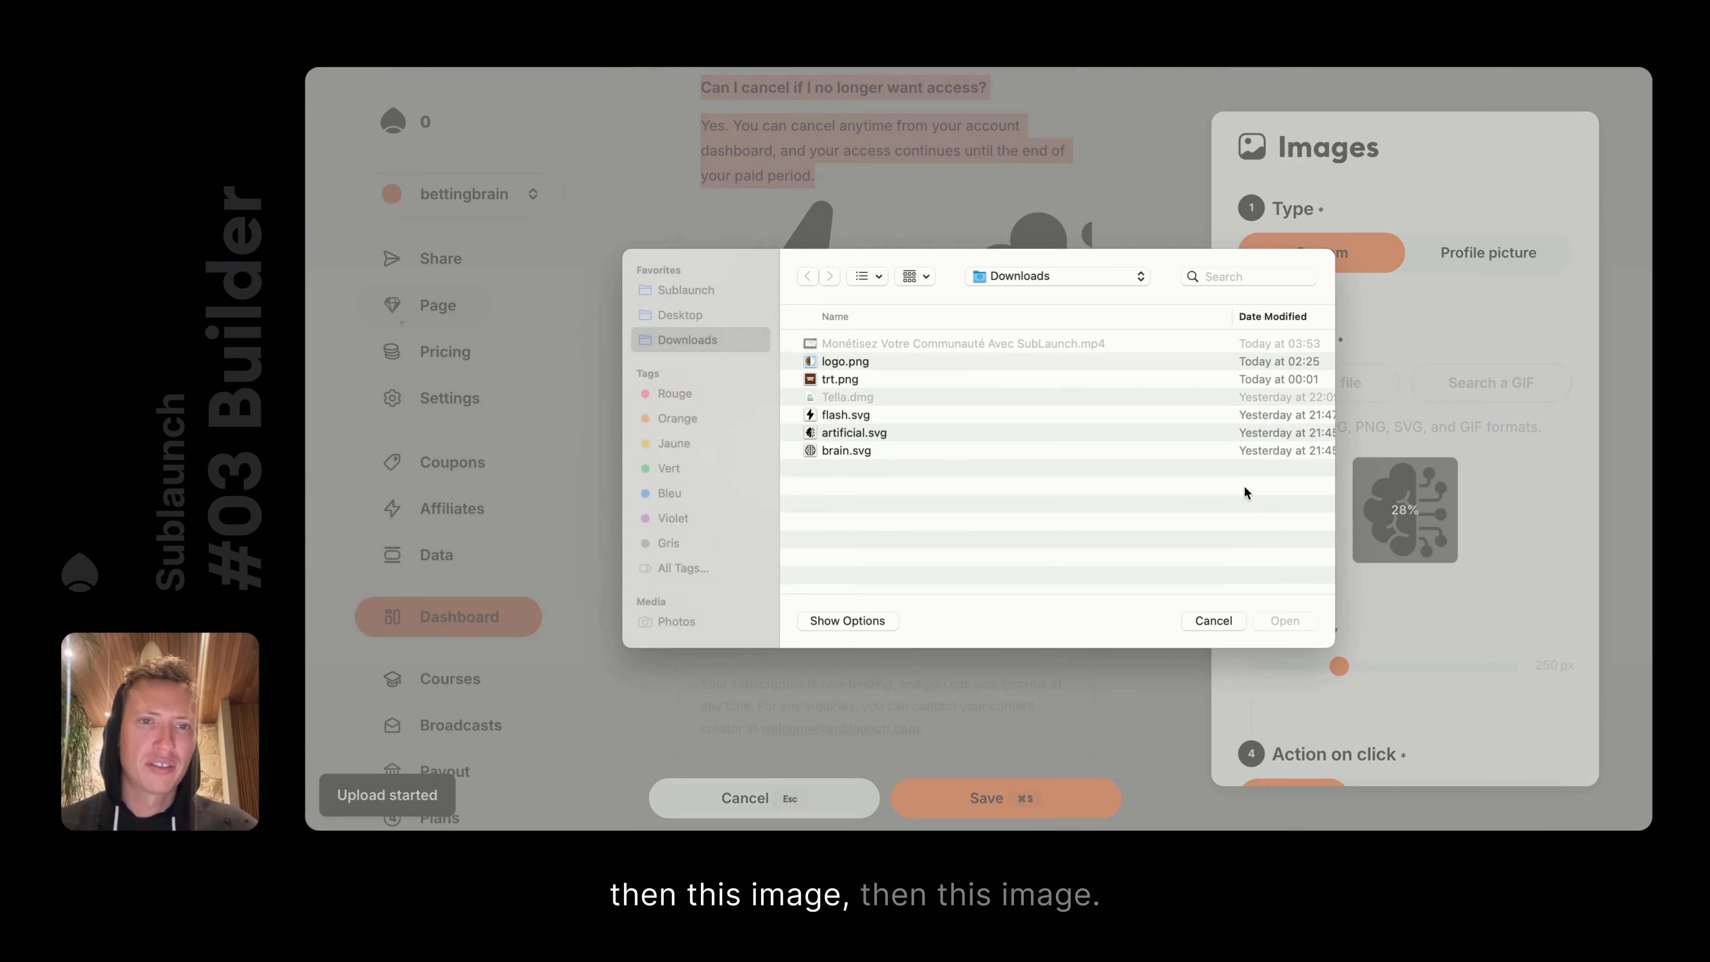
{"action": "left_click", "coordinate": [888, 451]}
{"action": "double_click", "coordinate": [889, 451]}
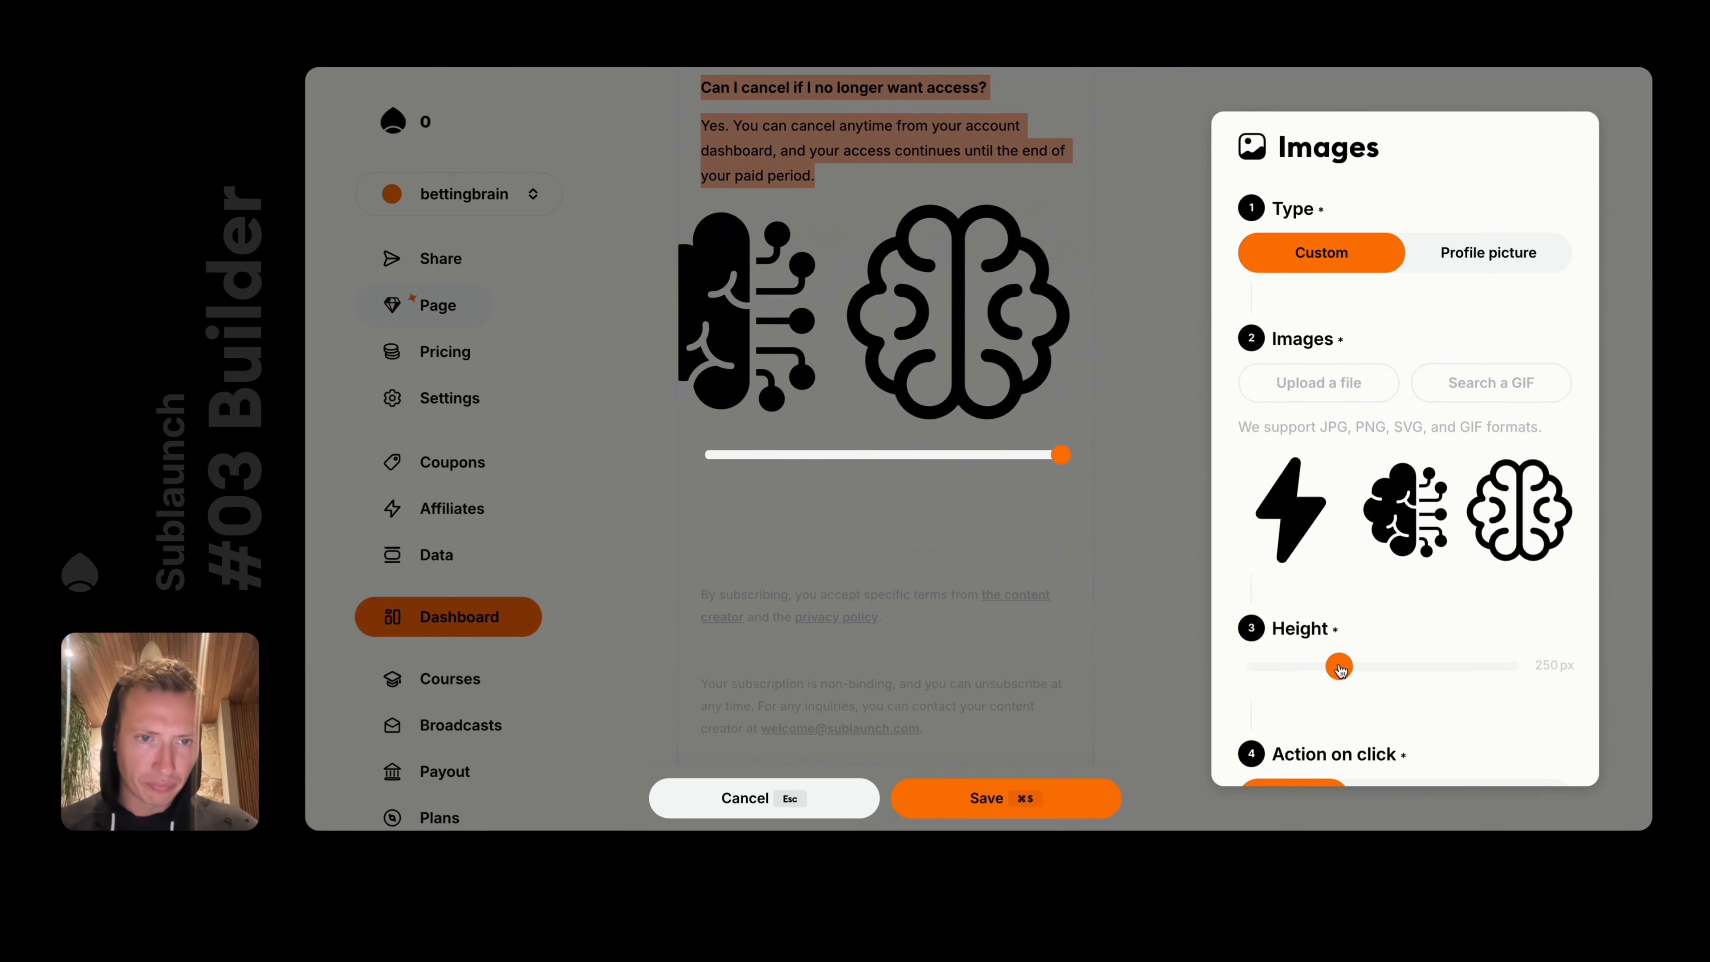
Resize the image carousel height down to 186 px
{"action": "left_click_drag", "start_coordinate": [1340, 668], "coordinate": [1557, 680]}
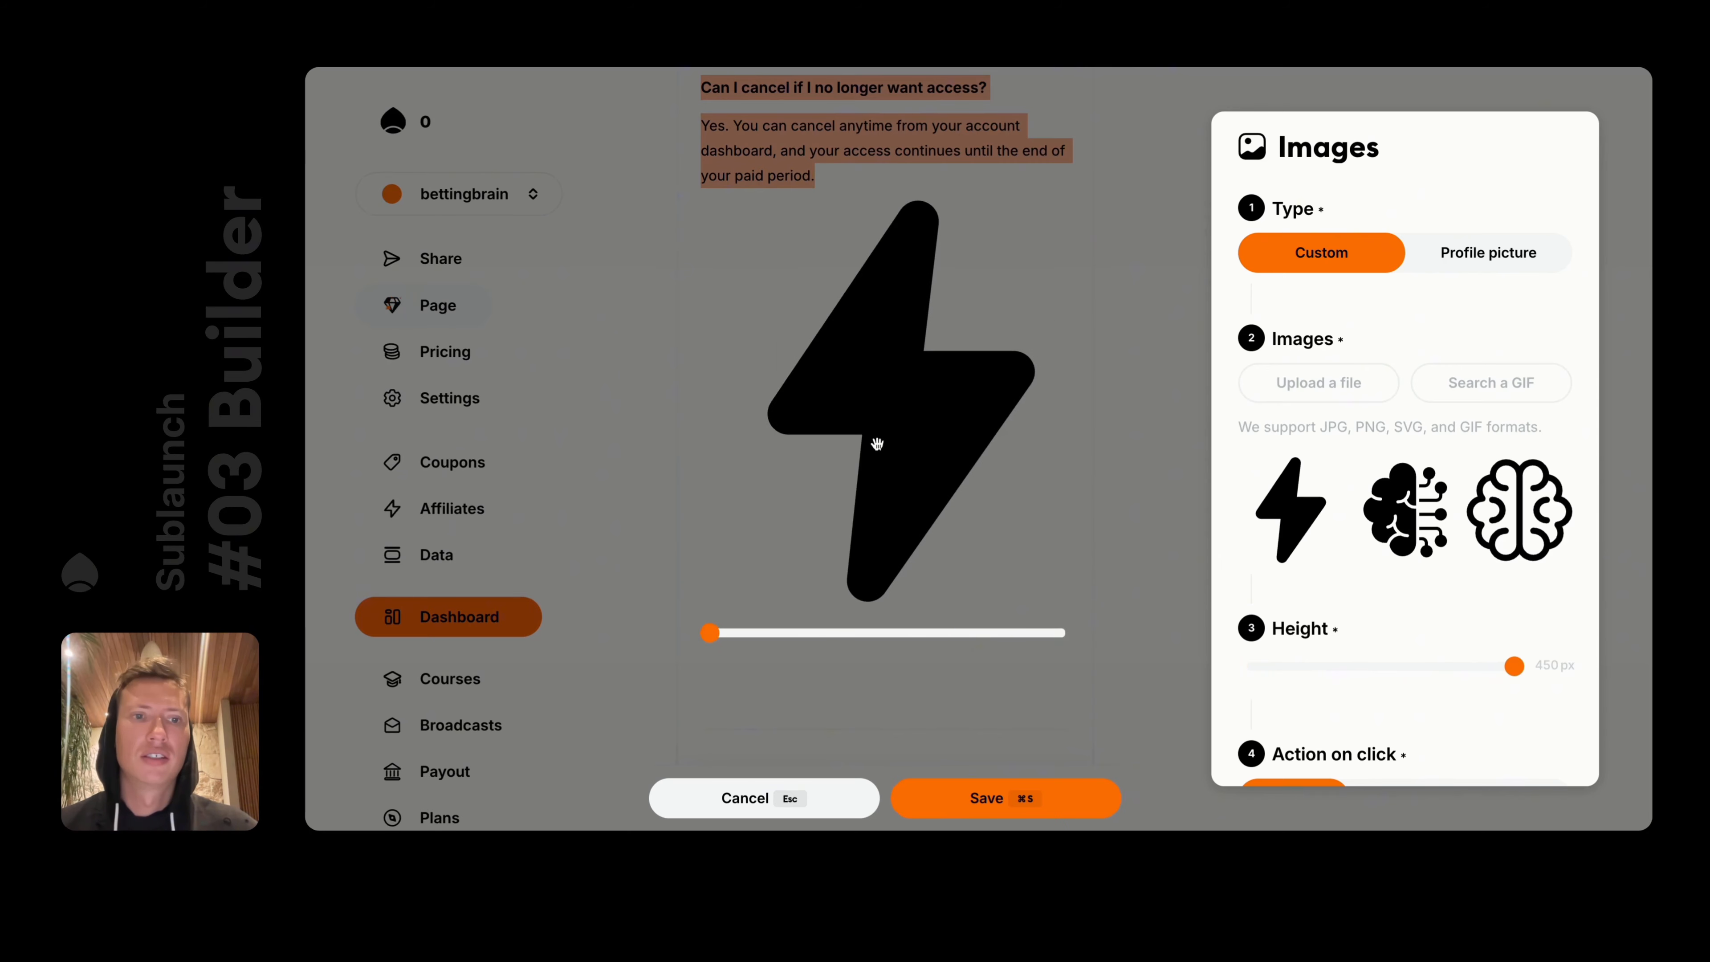
{"action": "left_click_drag", "start_coordinate": [1498, 670], "coordinate": [1282, 667]}
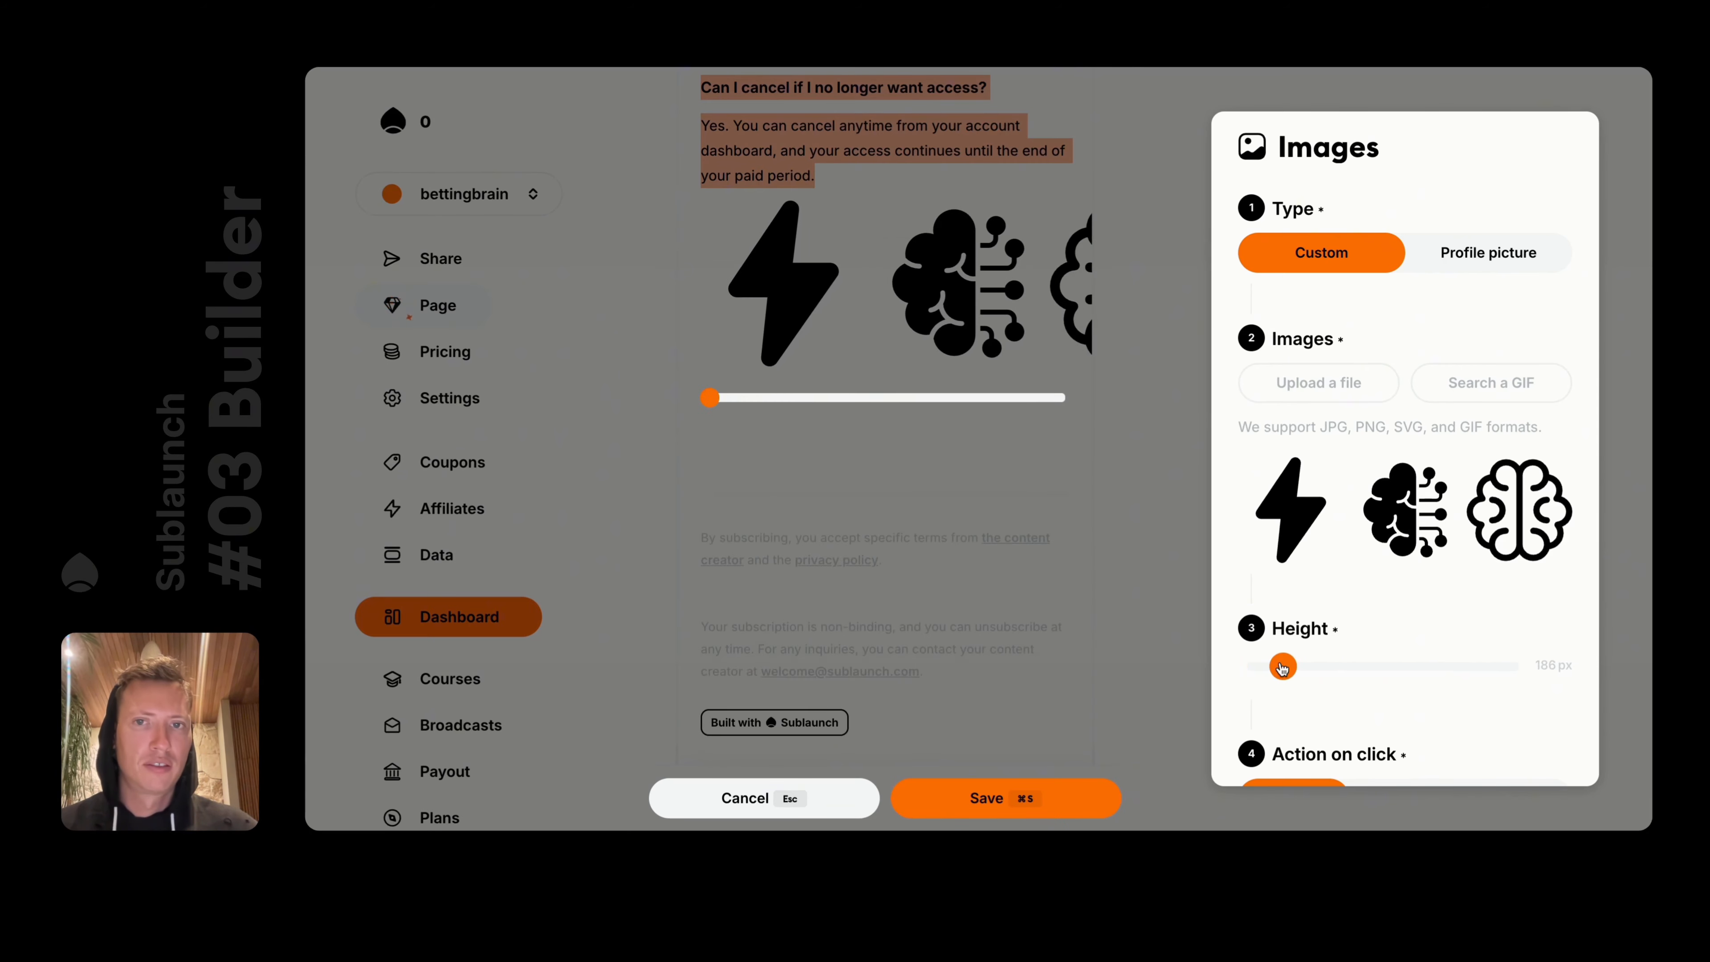
{"action": "scroll", "coordinate": [1303, 482], "scroll_direction": "down", "scroll_amount": 3}
{"action": "scroll", "coordinate": [1304, 482], "scroll_direction": "up", "scroll_amount": 3}
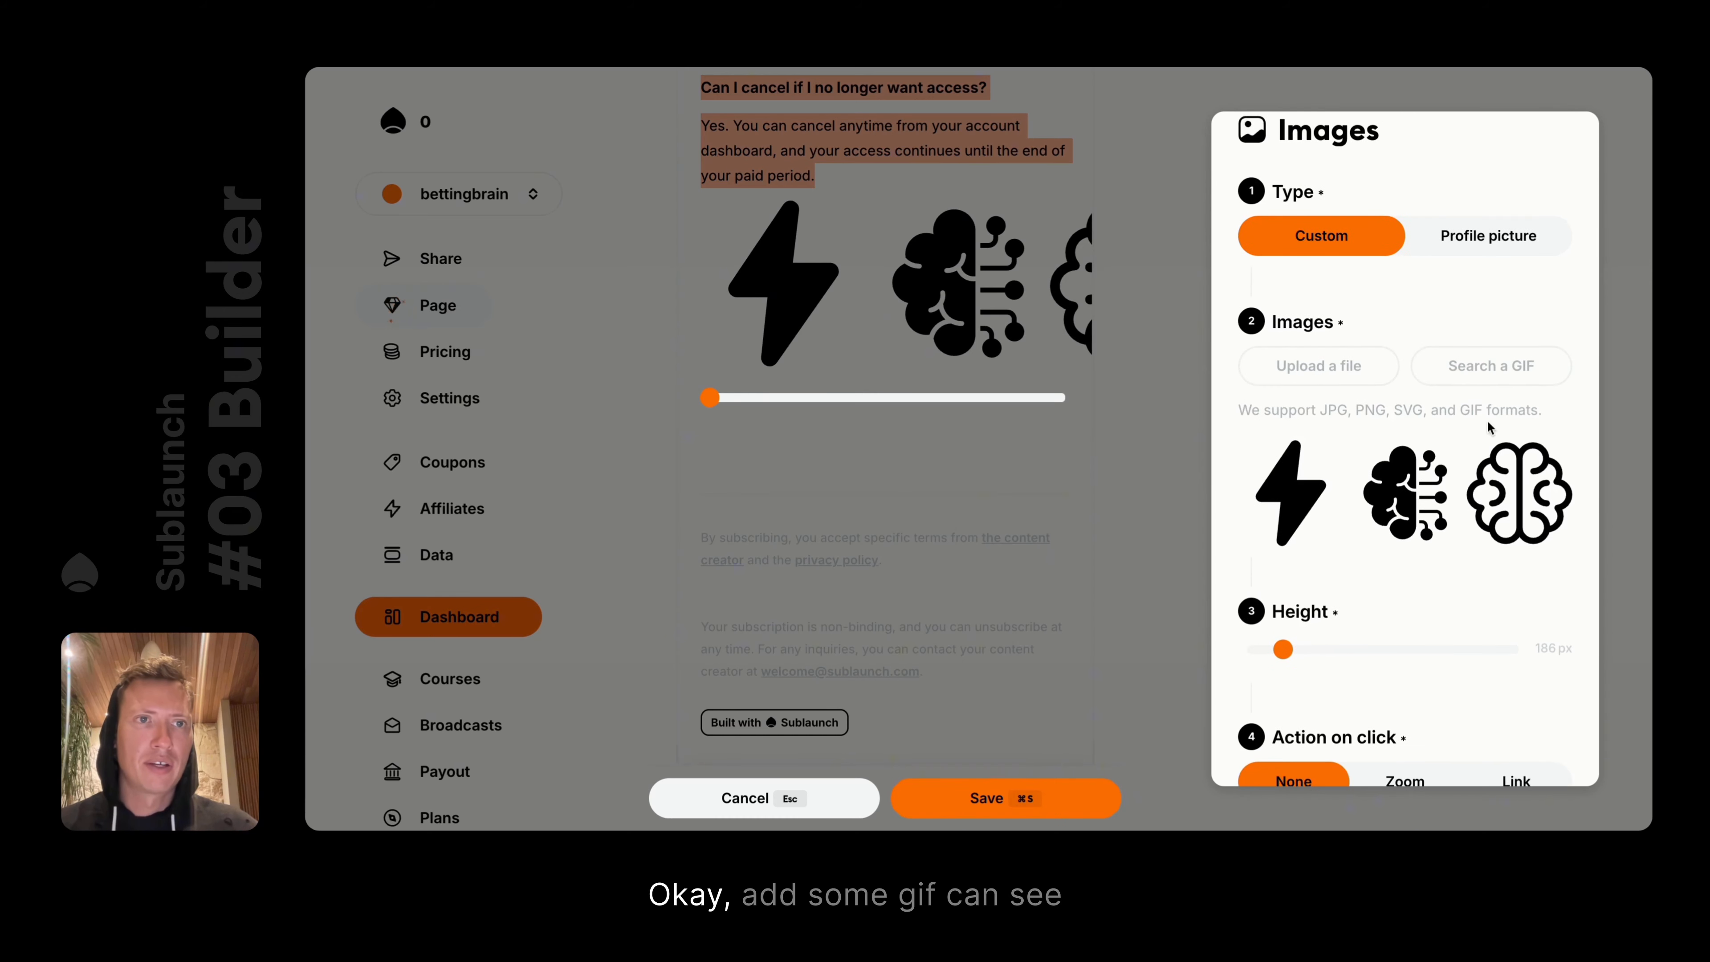
Add the mushroom-cloud GIF to the image block
{"action": "left_click", "coordinate": [1448, 355]}
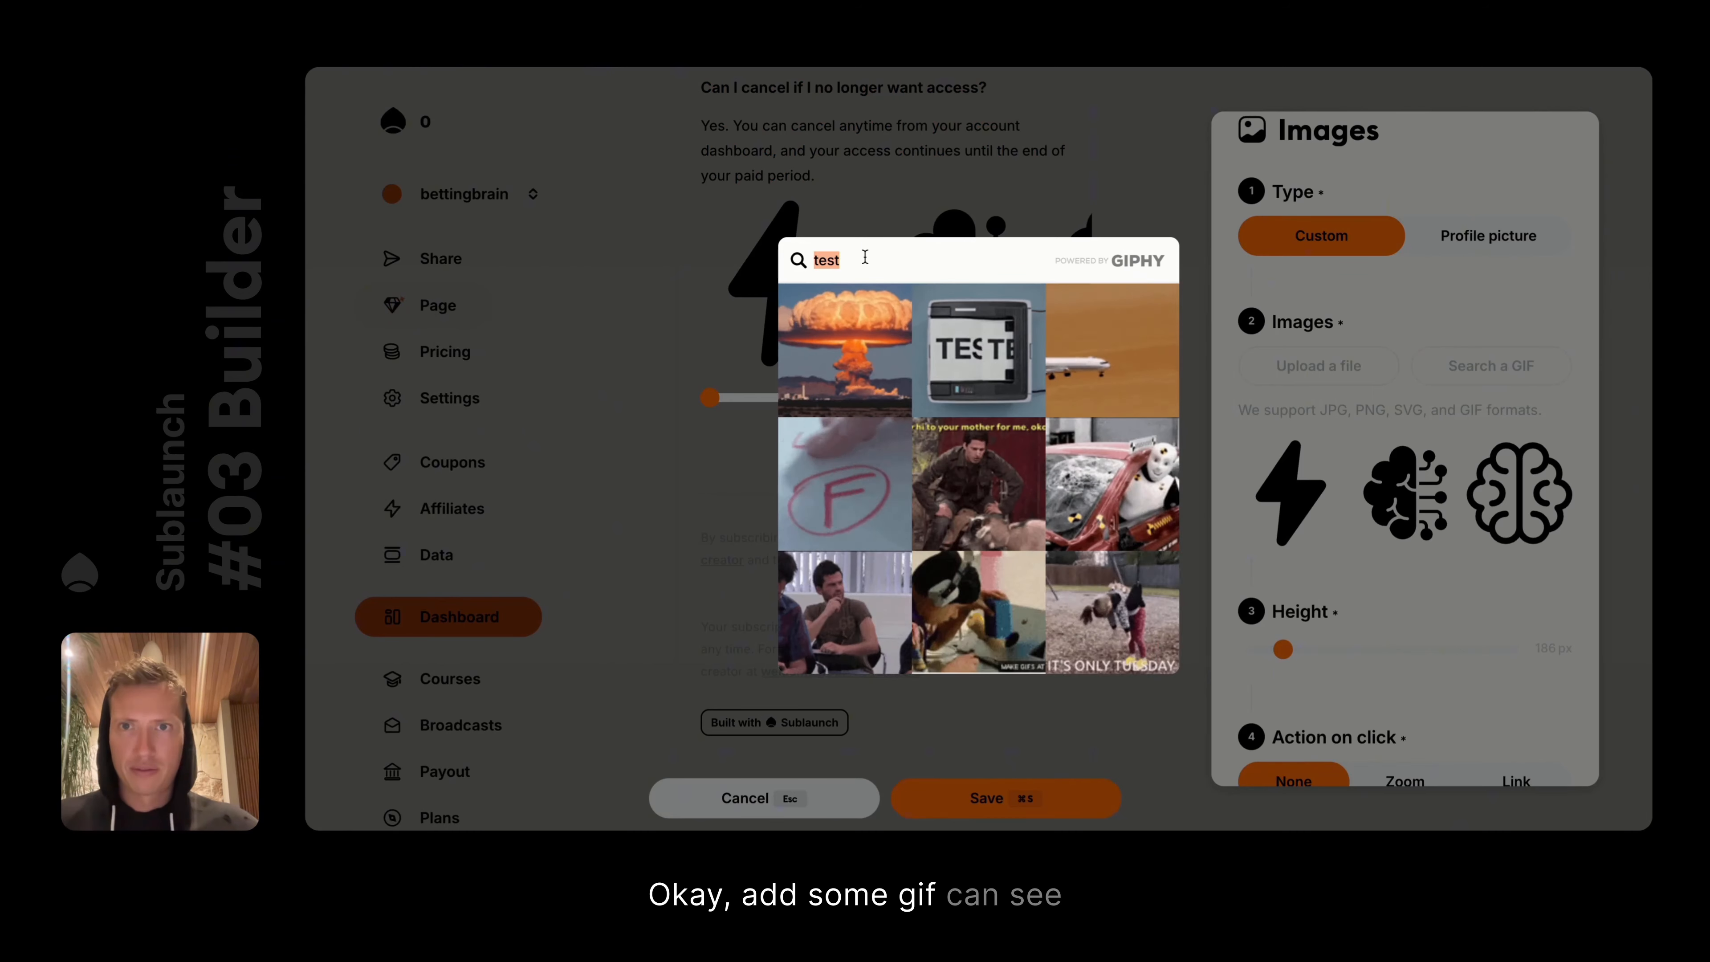
{"action": "left_click", "coordinate": [858, 384]}
{"action": "scroll", "coordinate": [984, 326], "scroll_direction": "right", "scroll_amount": 5}
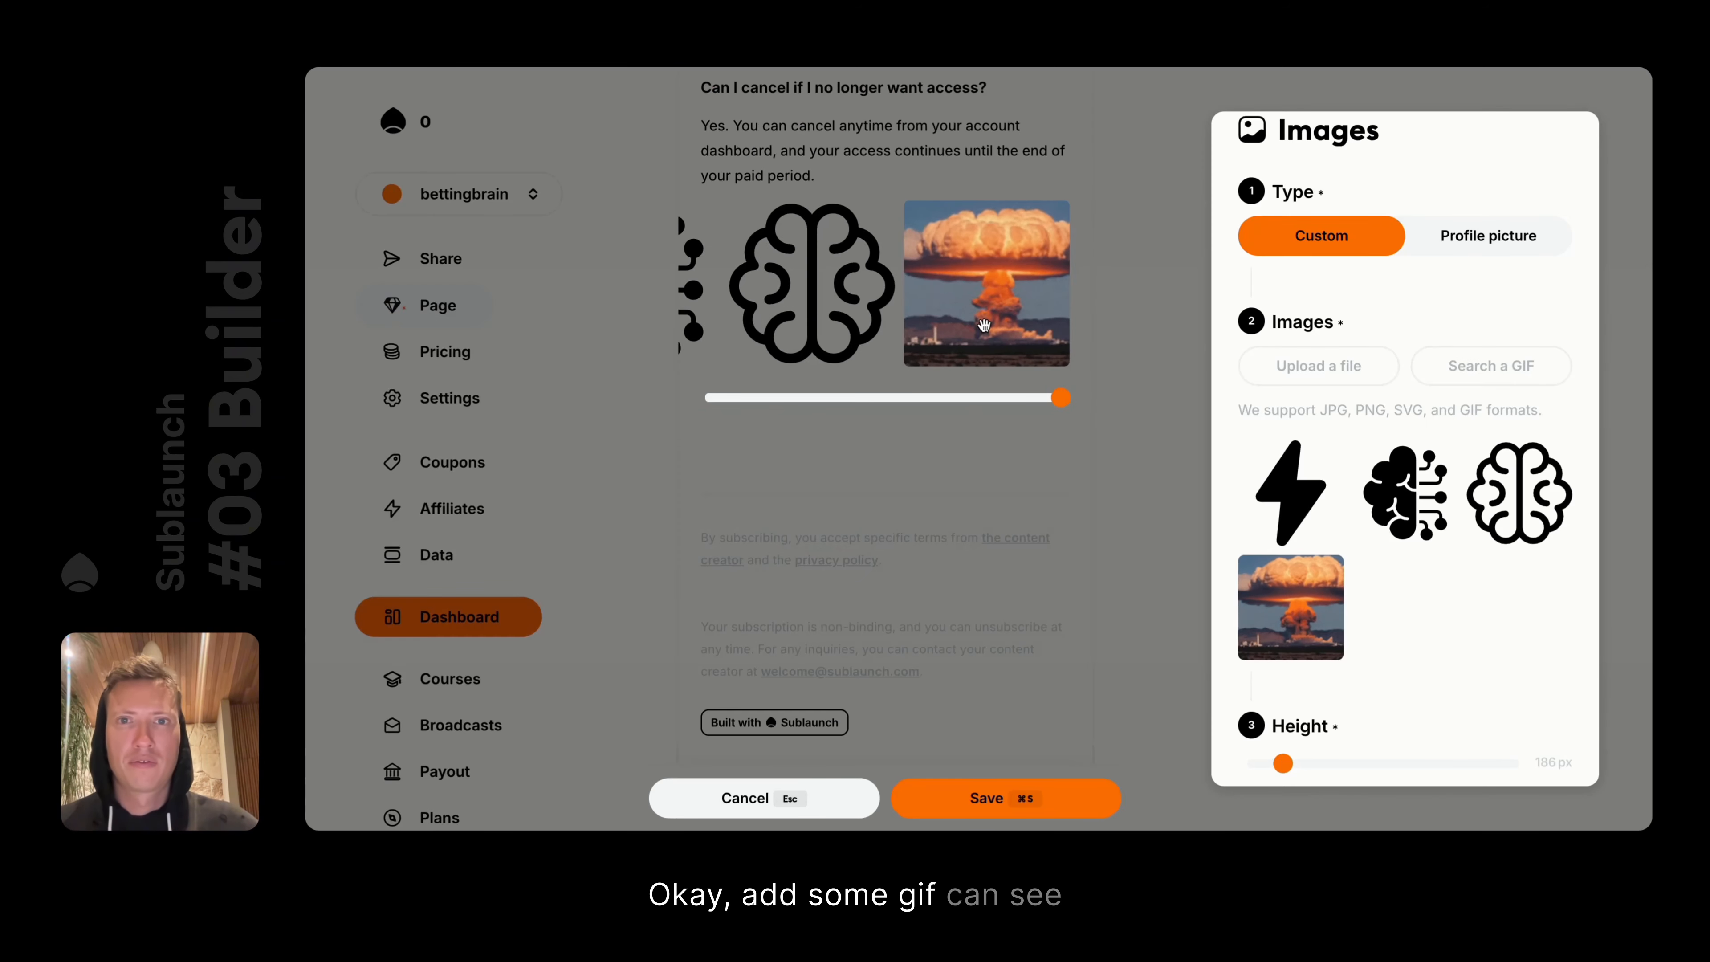
{"action": "scroll", "coordinate": [1080, 335], "scroll_direction": "left", "scroll_amount": 5}
{"action": "scroll", "coordinate": [1043, 364], "scroll_direction": "right", "scroll_amount": 5}
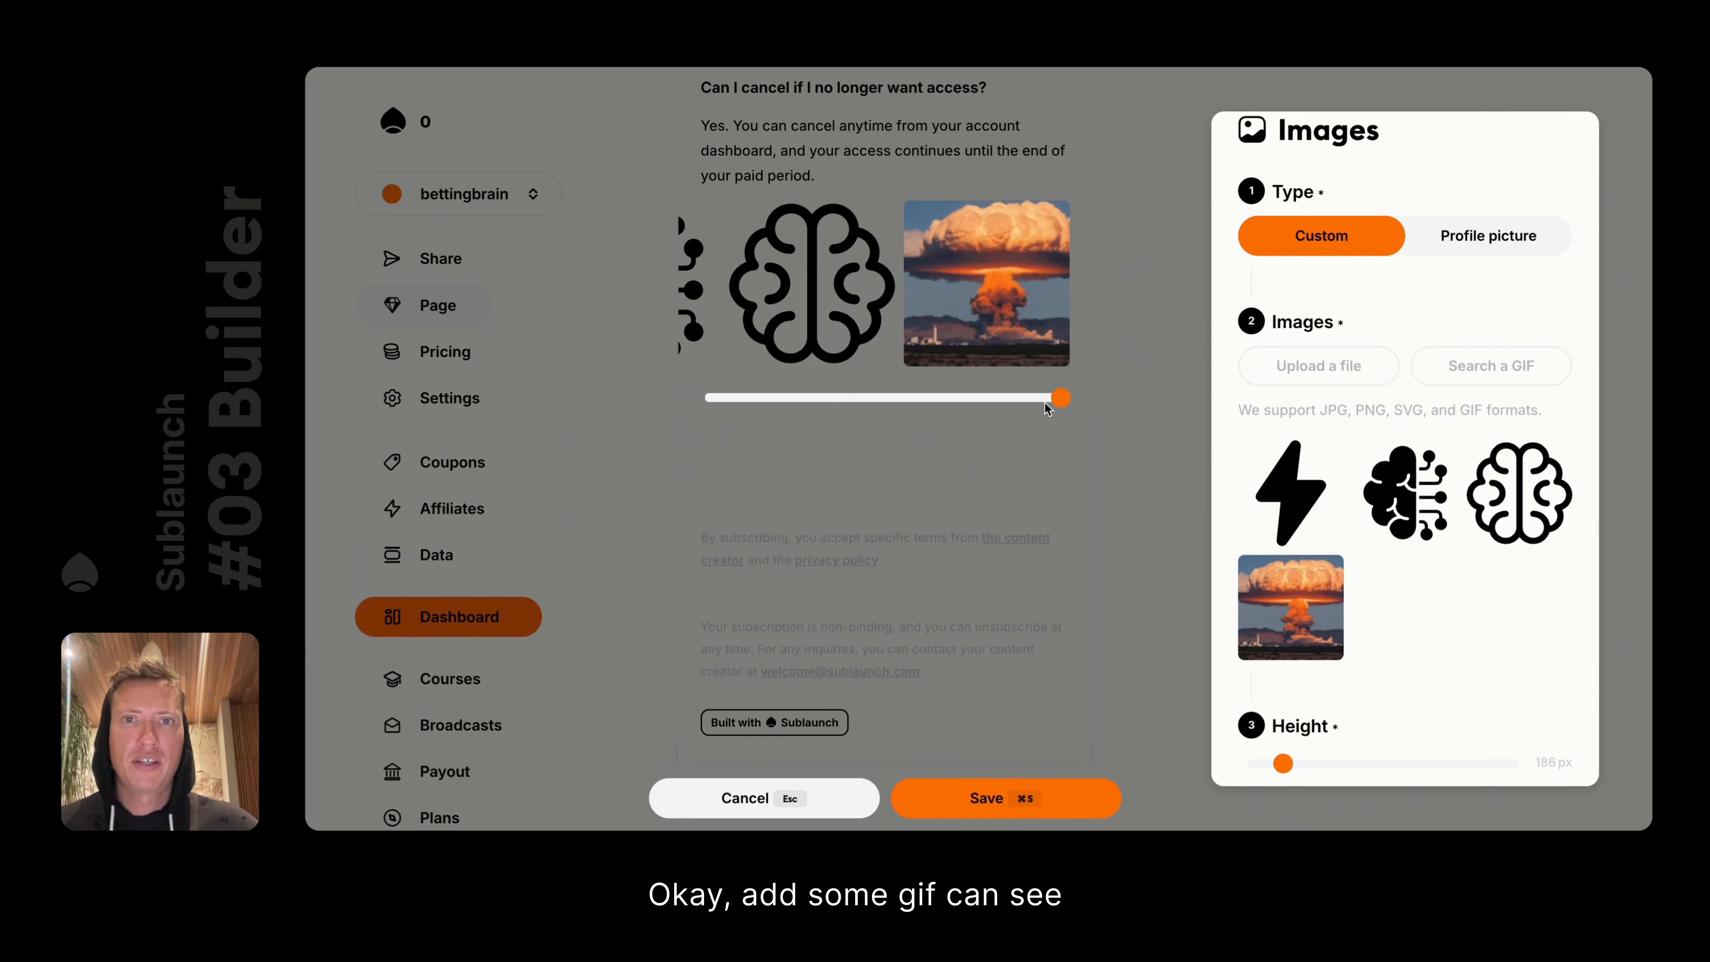
{"action": "scroll", "coordinate": [1006, 405], "scroll_direction": "left", "scroll_amount": 2}
{"action": "scroll", "coordinate": [1006, 405], "scroll_direction": "right", "scroll_amount": 2}
{"action": "scroll", "coordinate": [1399, 484], "scroll_direction": "down", "scroll_amount": 6}
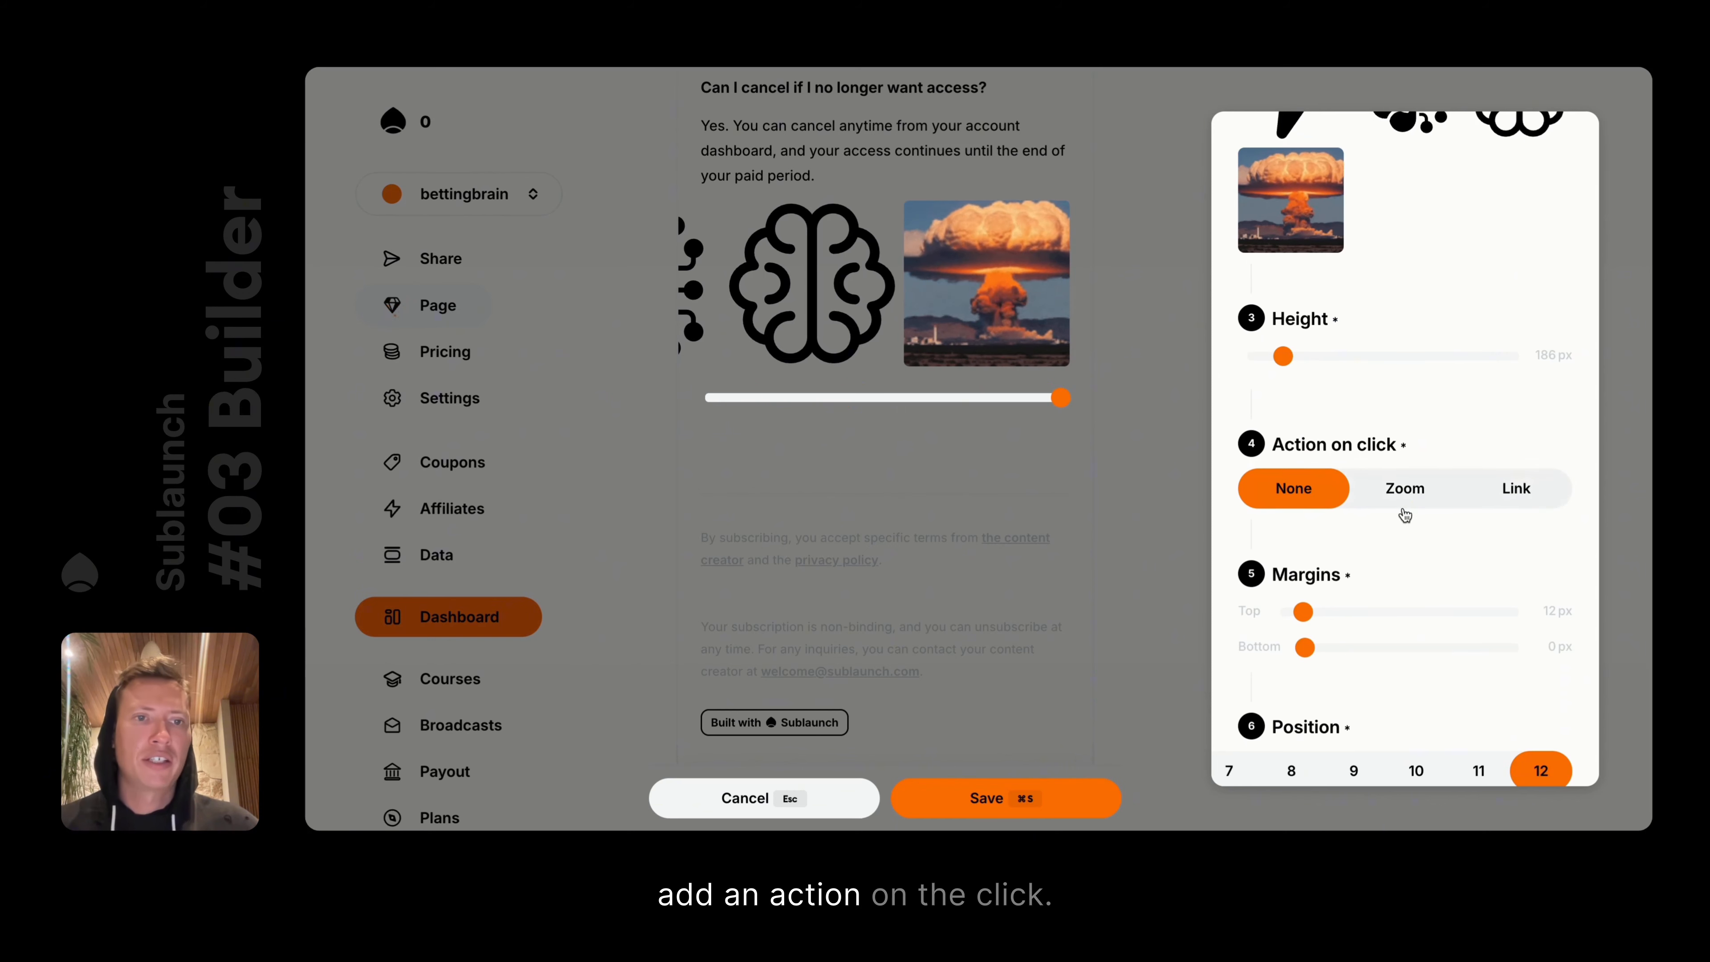
Try Zoom and Link click actions, settle on None, toggle Profile picture/Custom type, then cancel the block
{"action": "left_click", "coordinate": [1417, 502]}
{"action": "left_click", "coordinate": [1515, 487]}
{"action": "left_click", "coordinate": [1405, 488]}
{"action": "left_click", "coordinate": [1293, 487]}
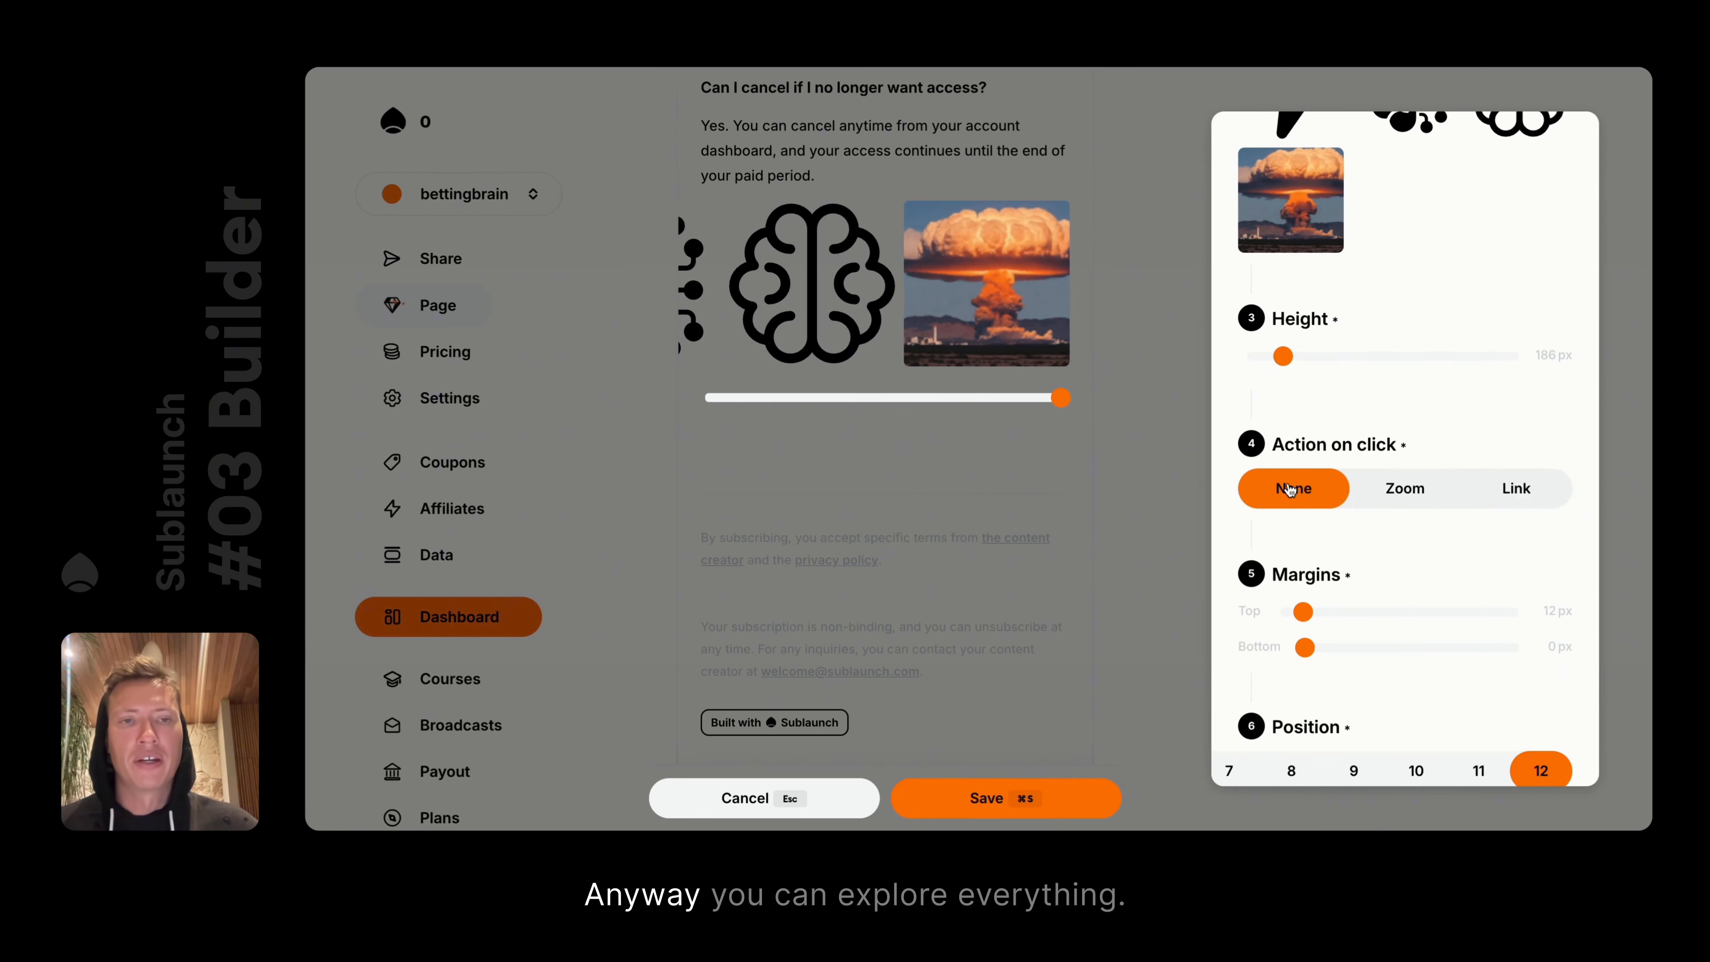
{"action": "scroll", "coordinate": [1289, 488], "scroll_direction": "down", "scroll_amount": 2}
{"action": "scroll", "coordinate": [1288, 488], "scroll_direction": "up", "scroll_amount": 8}
{"action": "left_click", "coordinate": [1467, 253]}
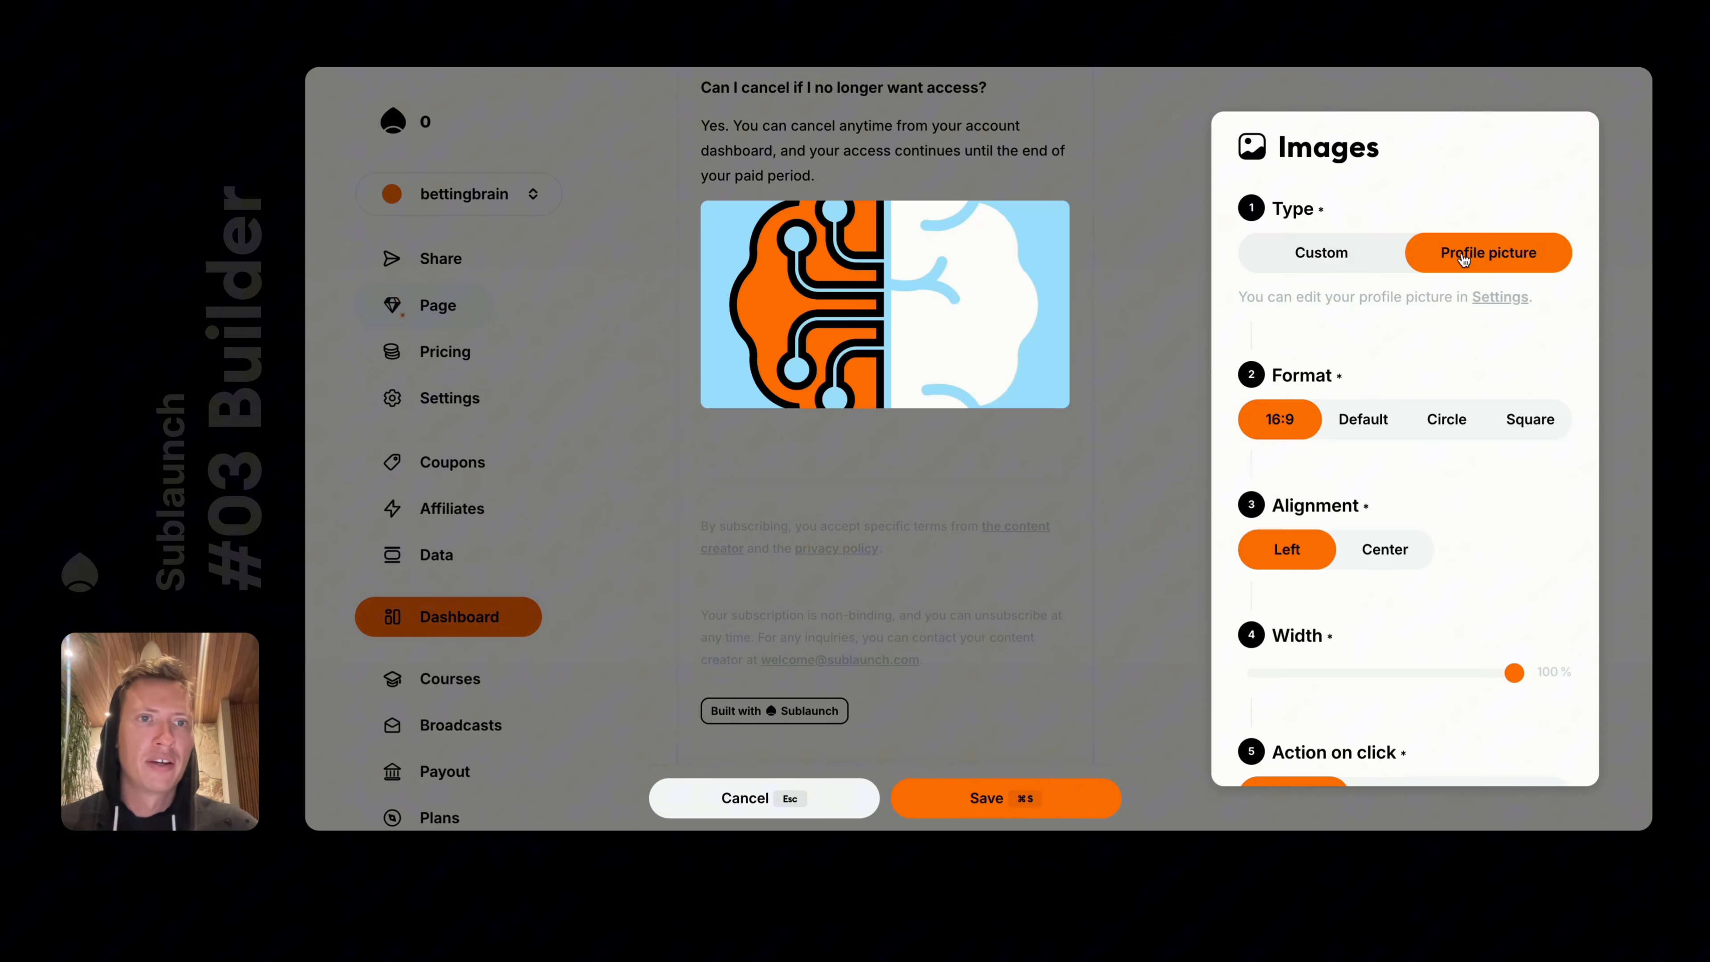
{"action": "left_click", "coordinate": [1361, 262]}
{"action": "left_click", "coordinate": [790, 798]}
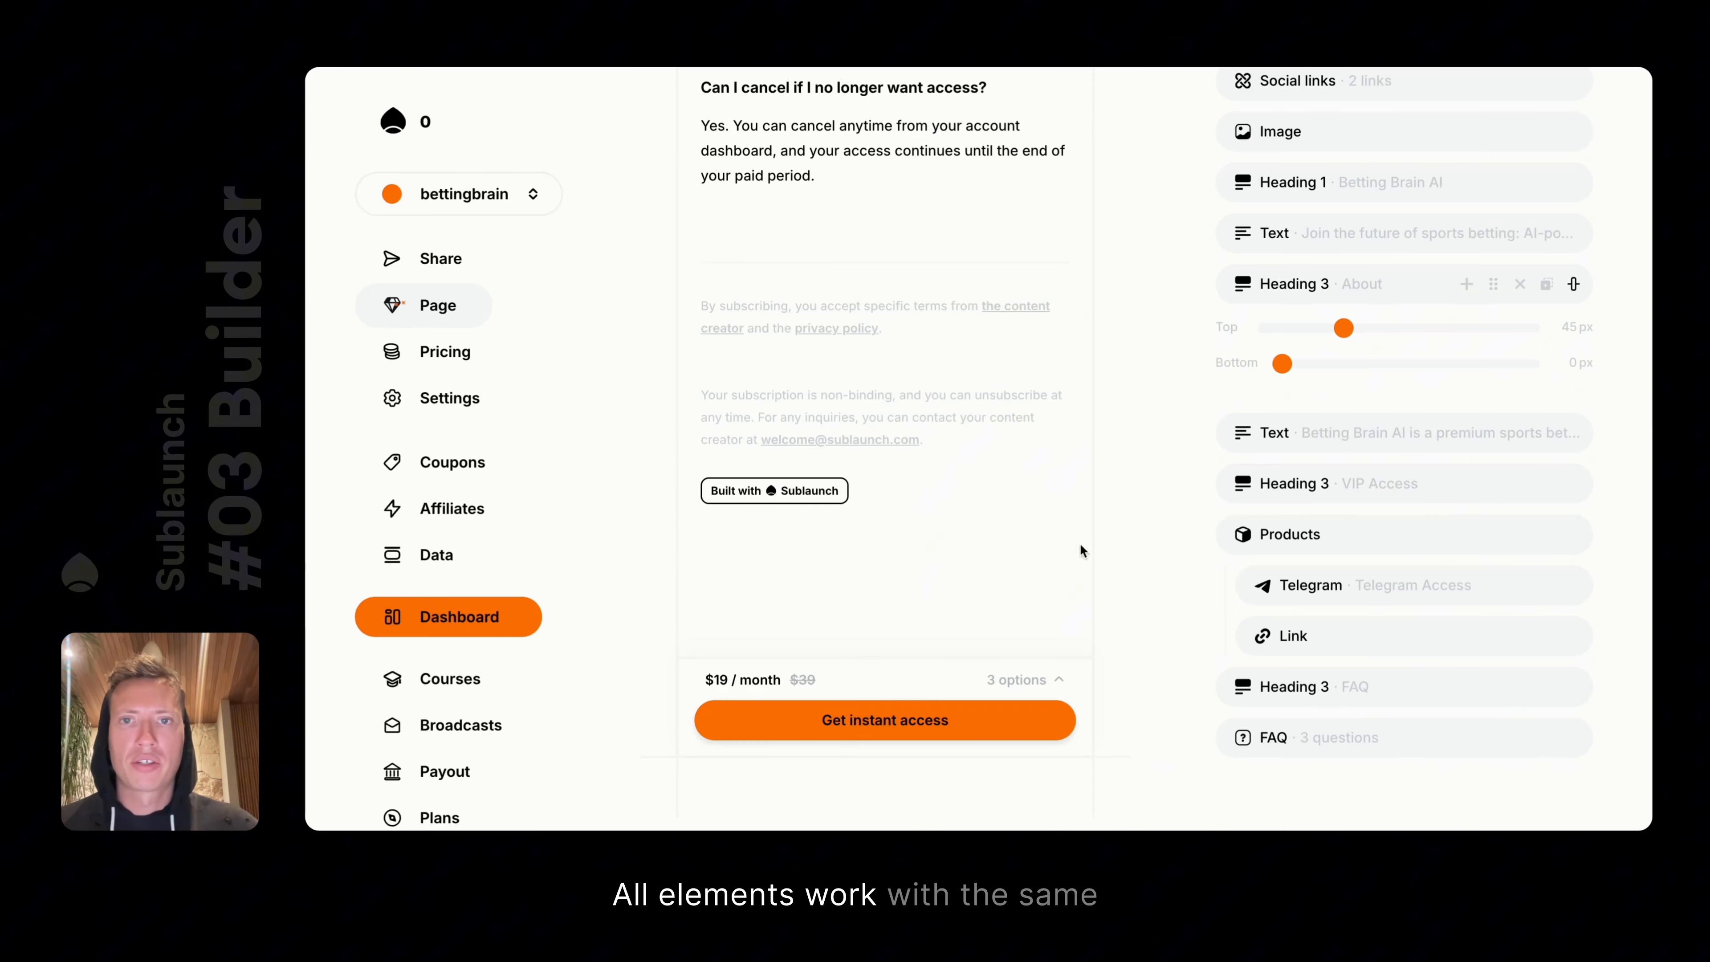
Insert an empty Video block below the FAQ via the / menu
{"action": "scroll", "coordinate": [1083, 550], "scroll_direction": "up", "scroll_amount": 8}
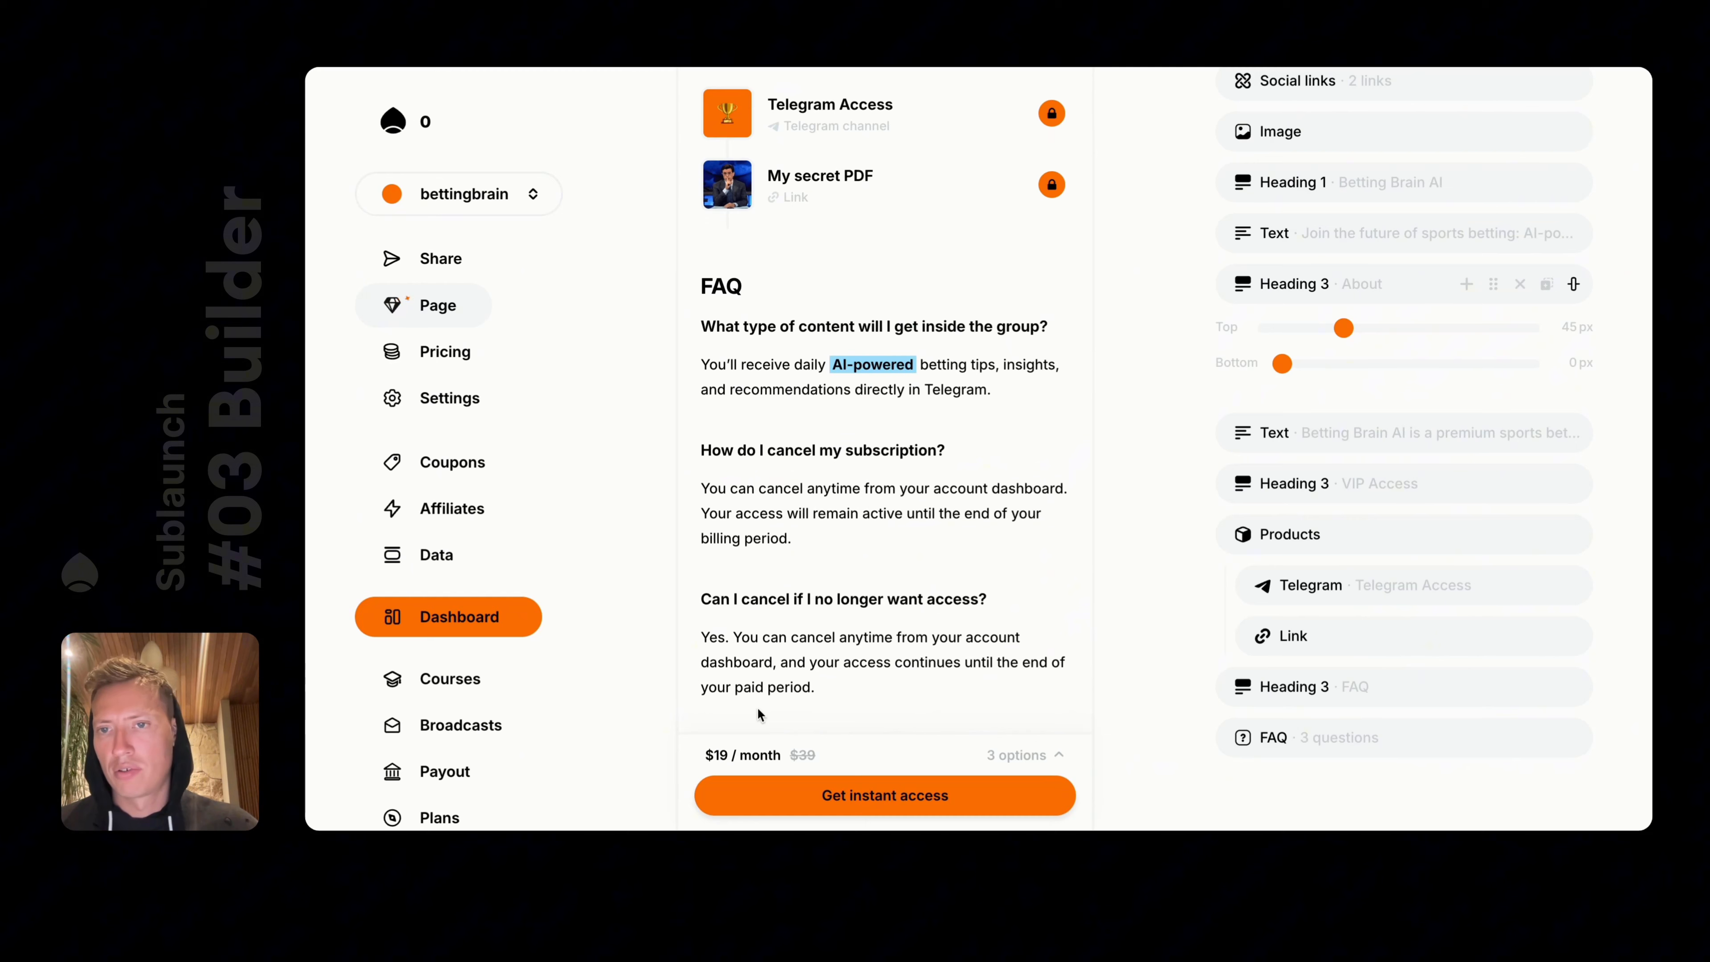
{"action": "scroll", "coordinate": [758, 713], "scroll_direction": "down", "scroll_amount": 3}
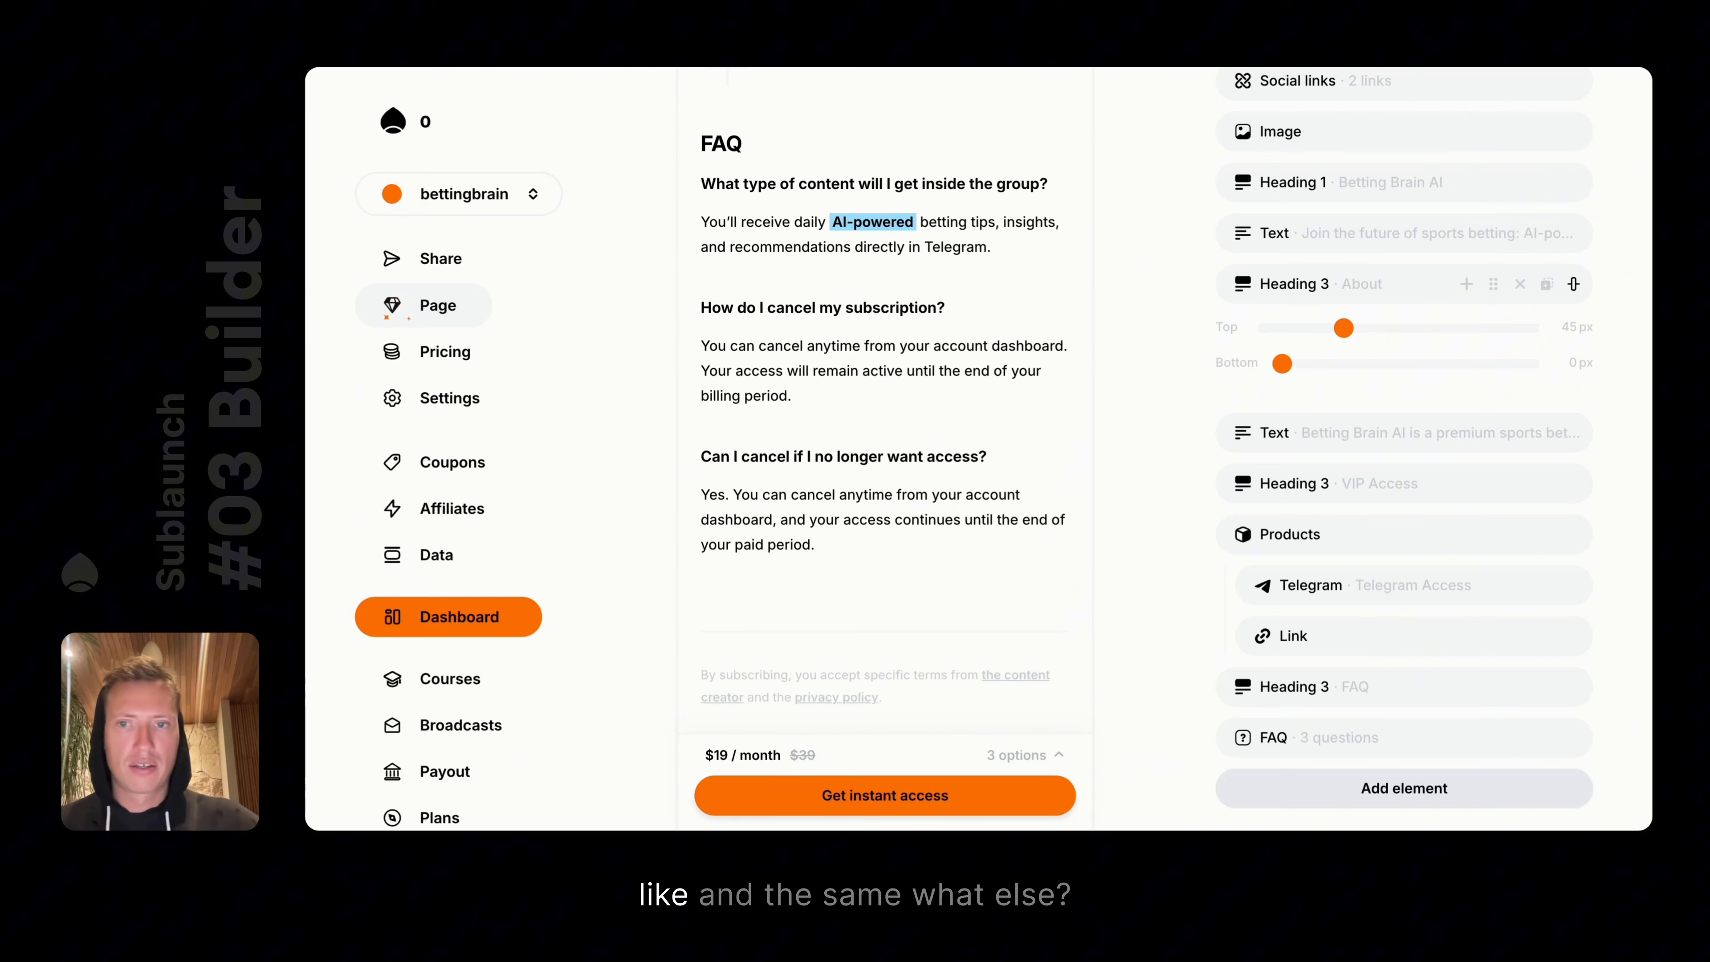
{"action": "scroll", "coordinate": [1380, 532], "scroll_direction": "down", "scroll_amount": 1}
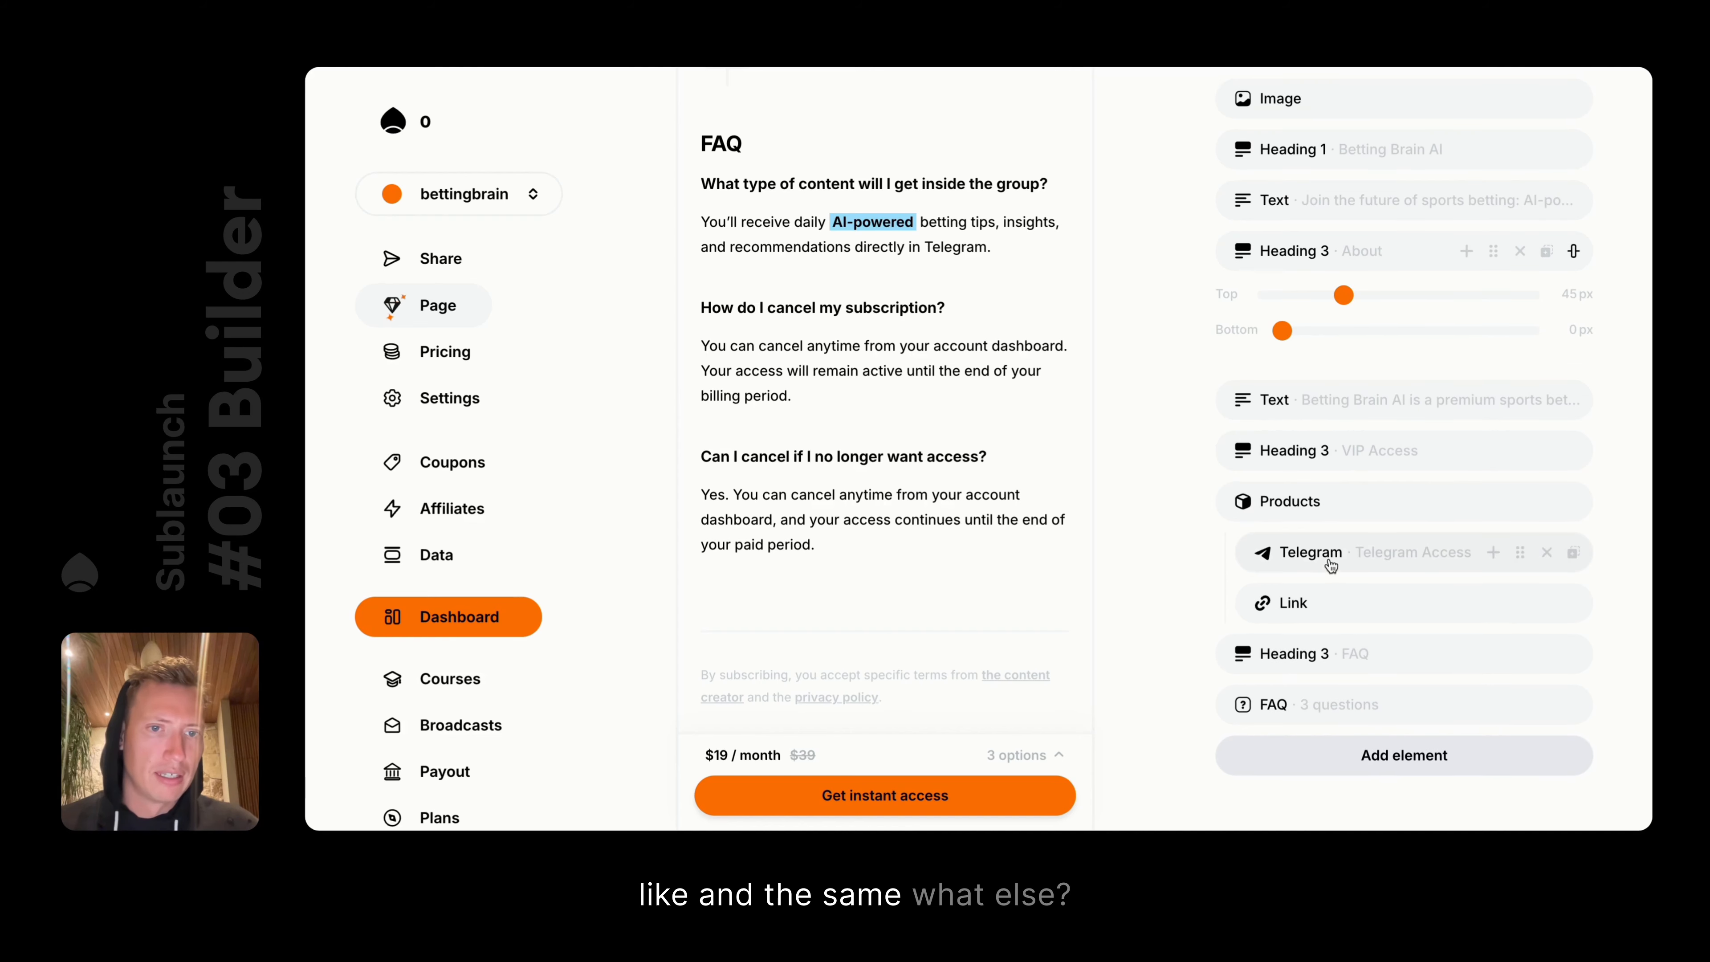
{"action": "left_click", "coordinate": [775, 575]}
{"action": "type", "text": "/"}
{"action": "key", "text": "Down"}
{"action": "key", "text": "Down"}
{"action": "key", "text": "Down"}
{"action": "key", "text": "Down"}
{"action": "key", "text": "Down"}
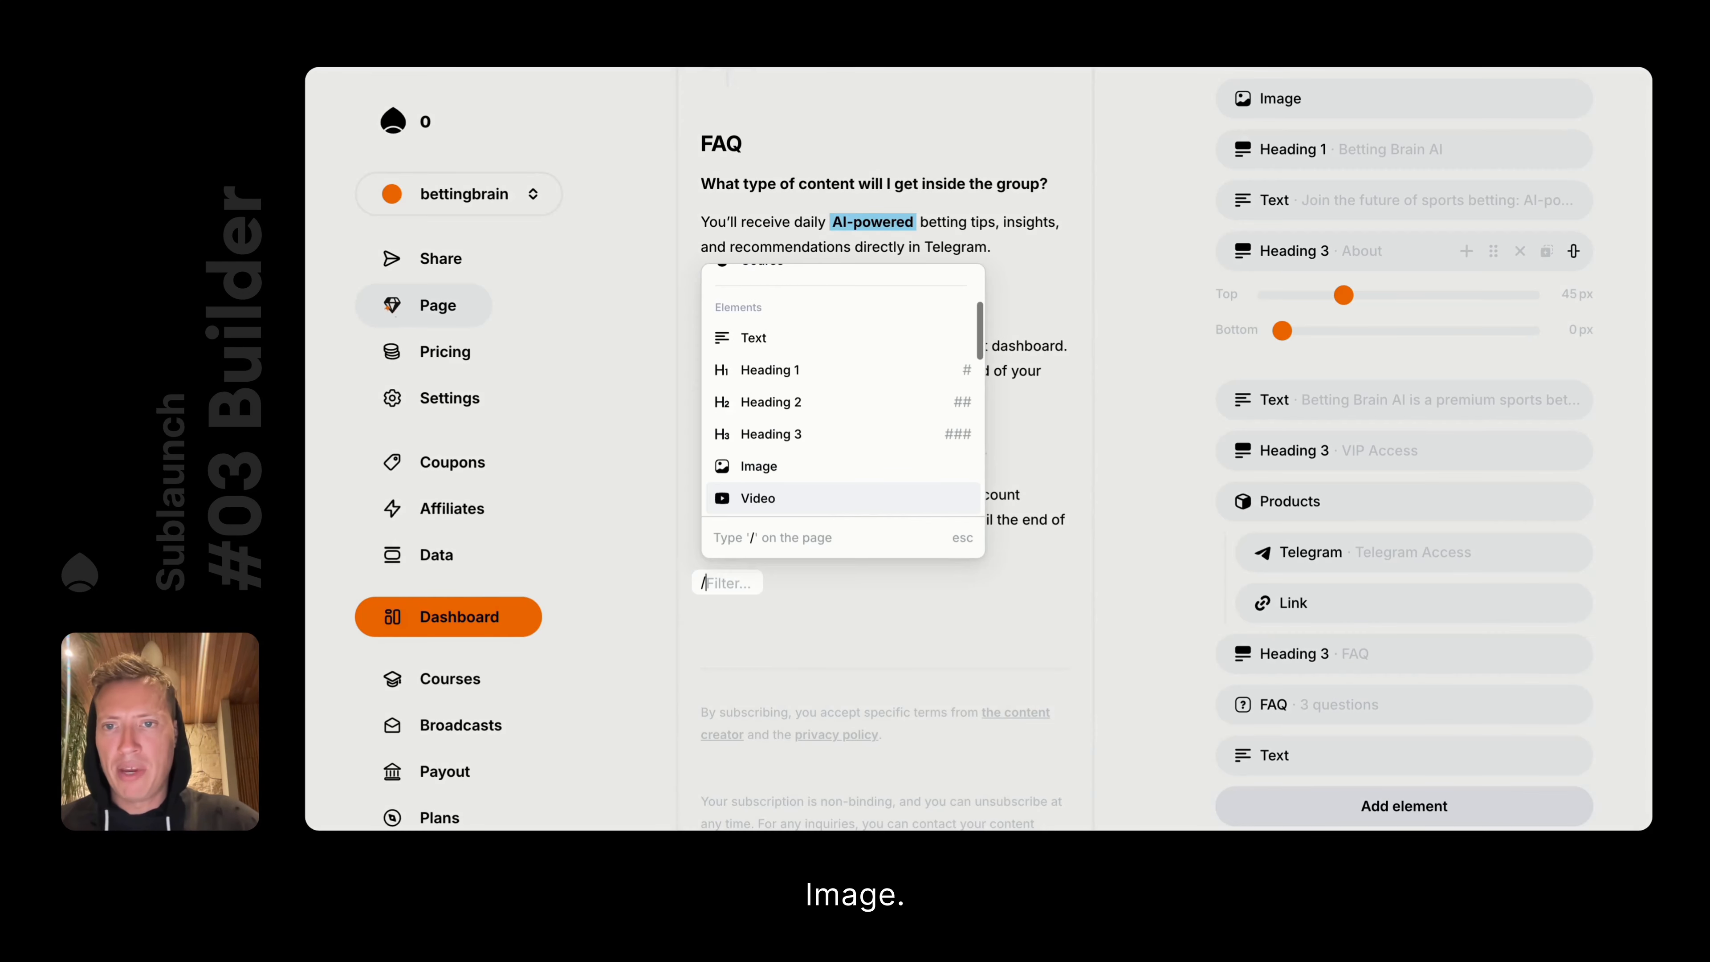
{"action": "key", "text": "Return"}
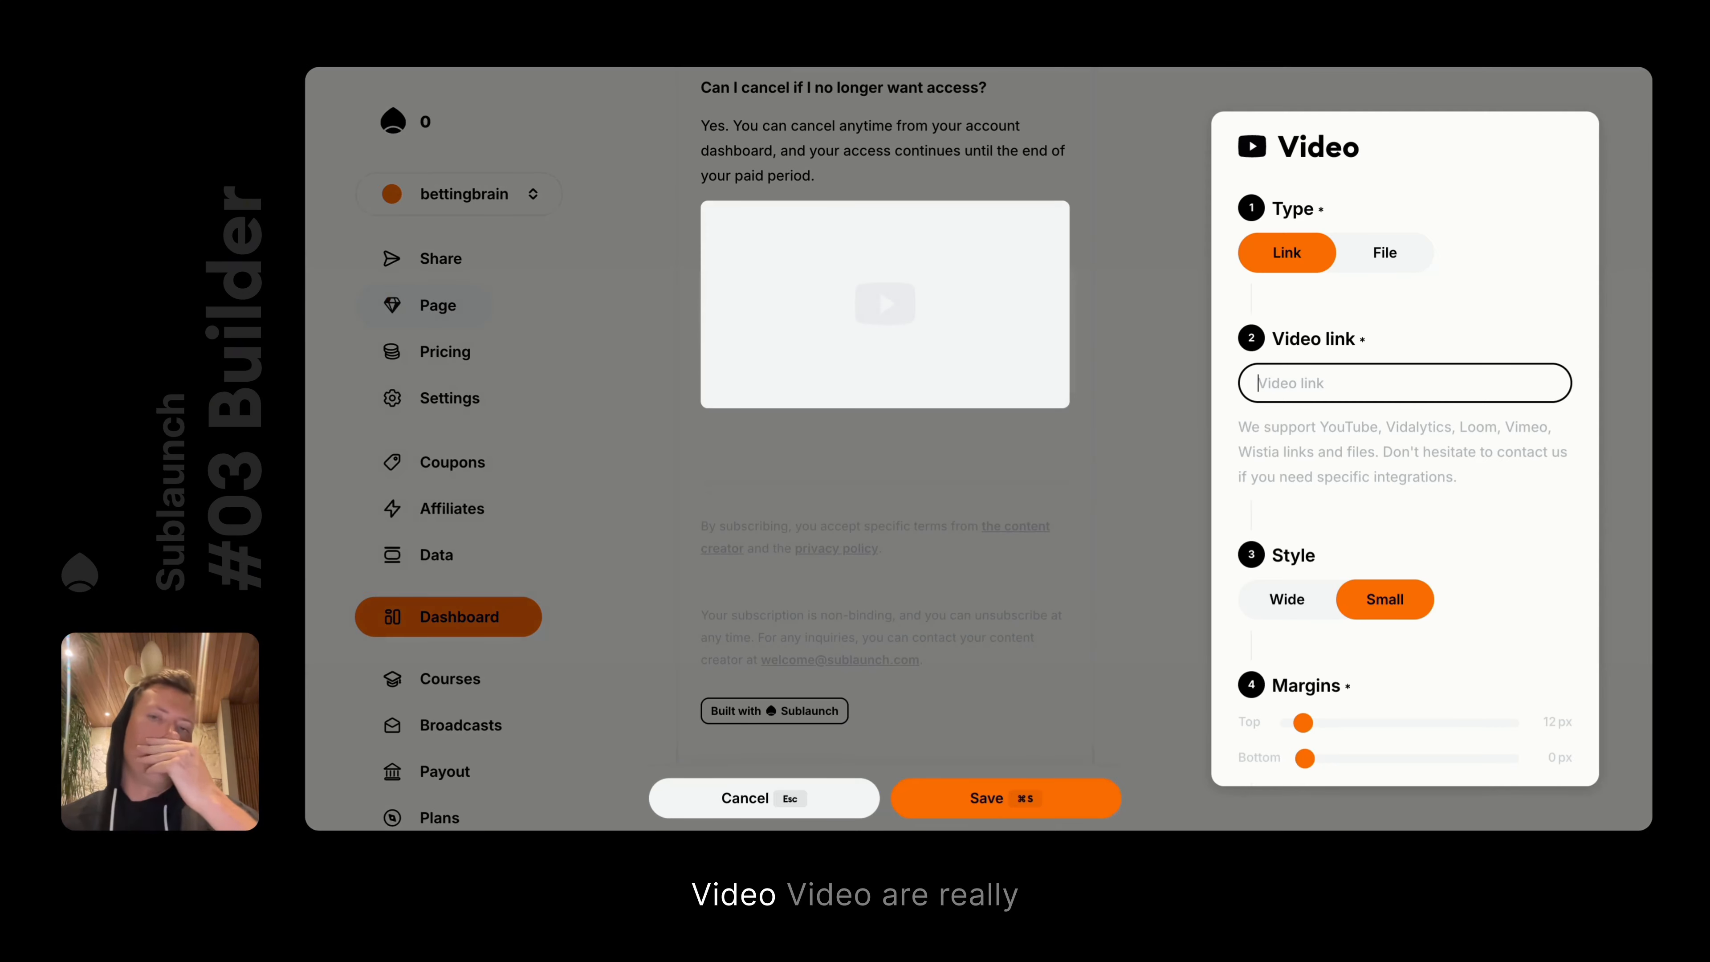
{"action": "left_click", "coordinate": [832, 475]}
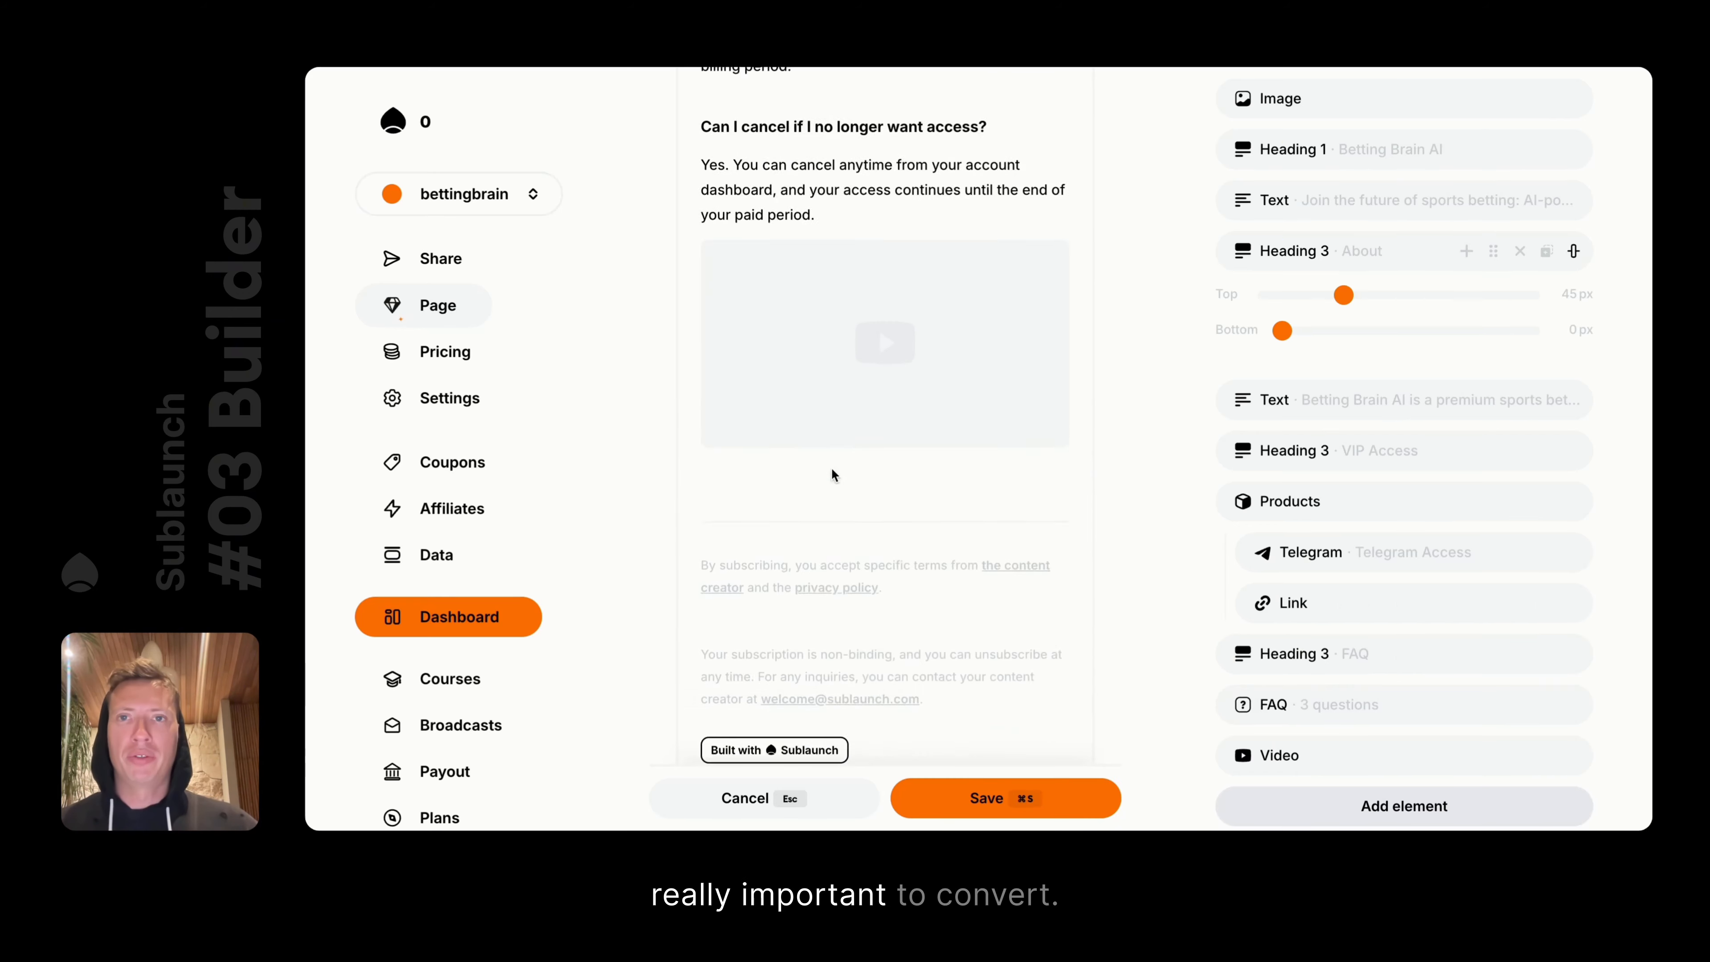
Drag the Video block between the About heading and its description
{"action": "scroll", "coordinate": [832, 476], "scroll_direction": "up", "scroll_amount": 5}
{"action": "left_click_drag", "start_coordinate": [655, 613], "coordinate": [656, 406]}
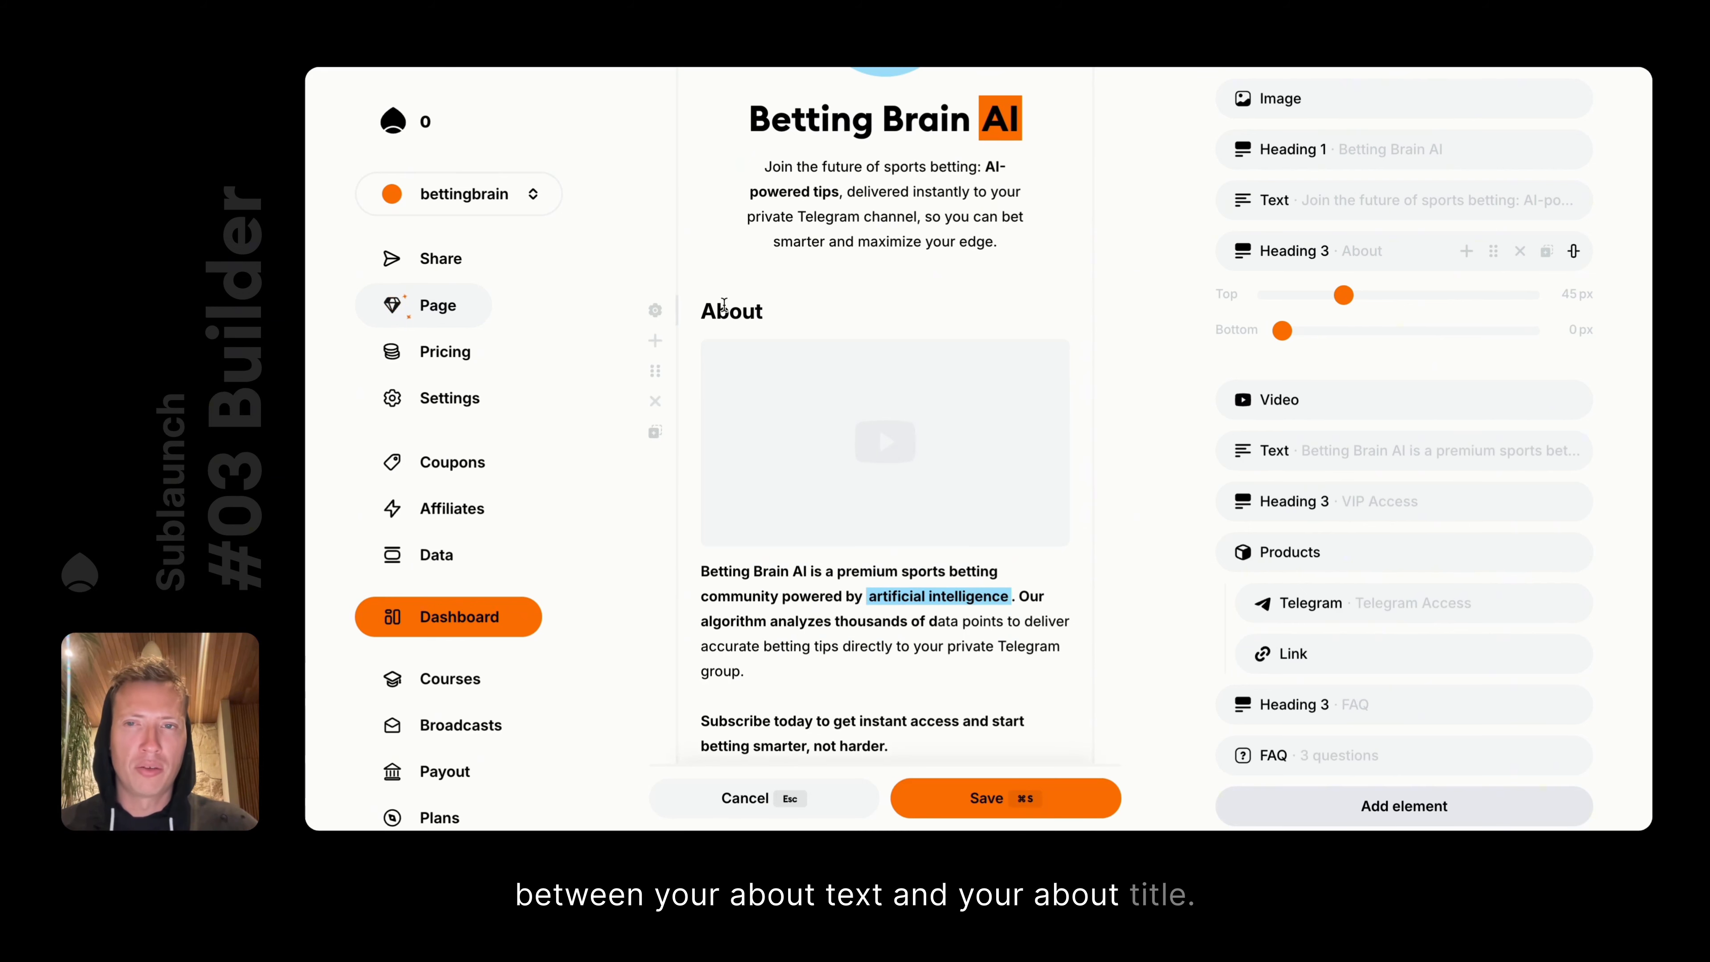
{"action": "scroll", "coordinate": [791, 411], "scroll_direction": "down", "scroll_amount": 2}
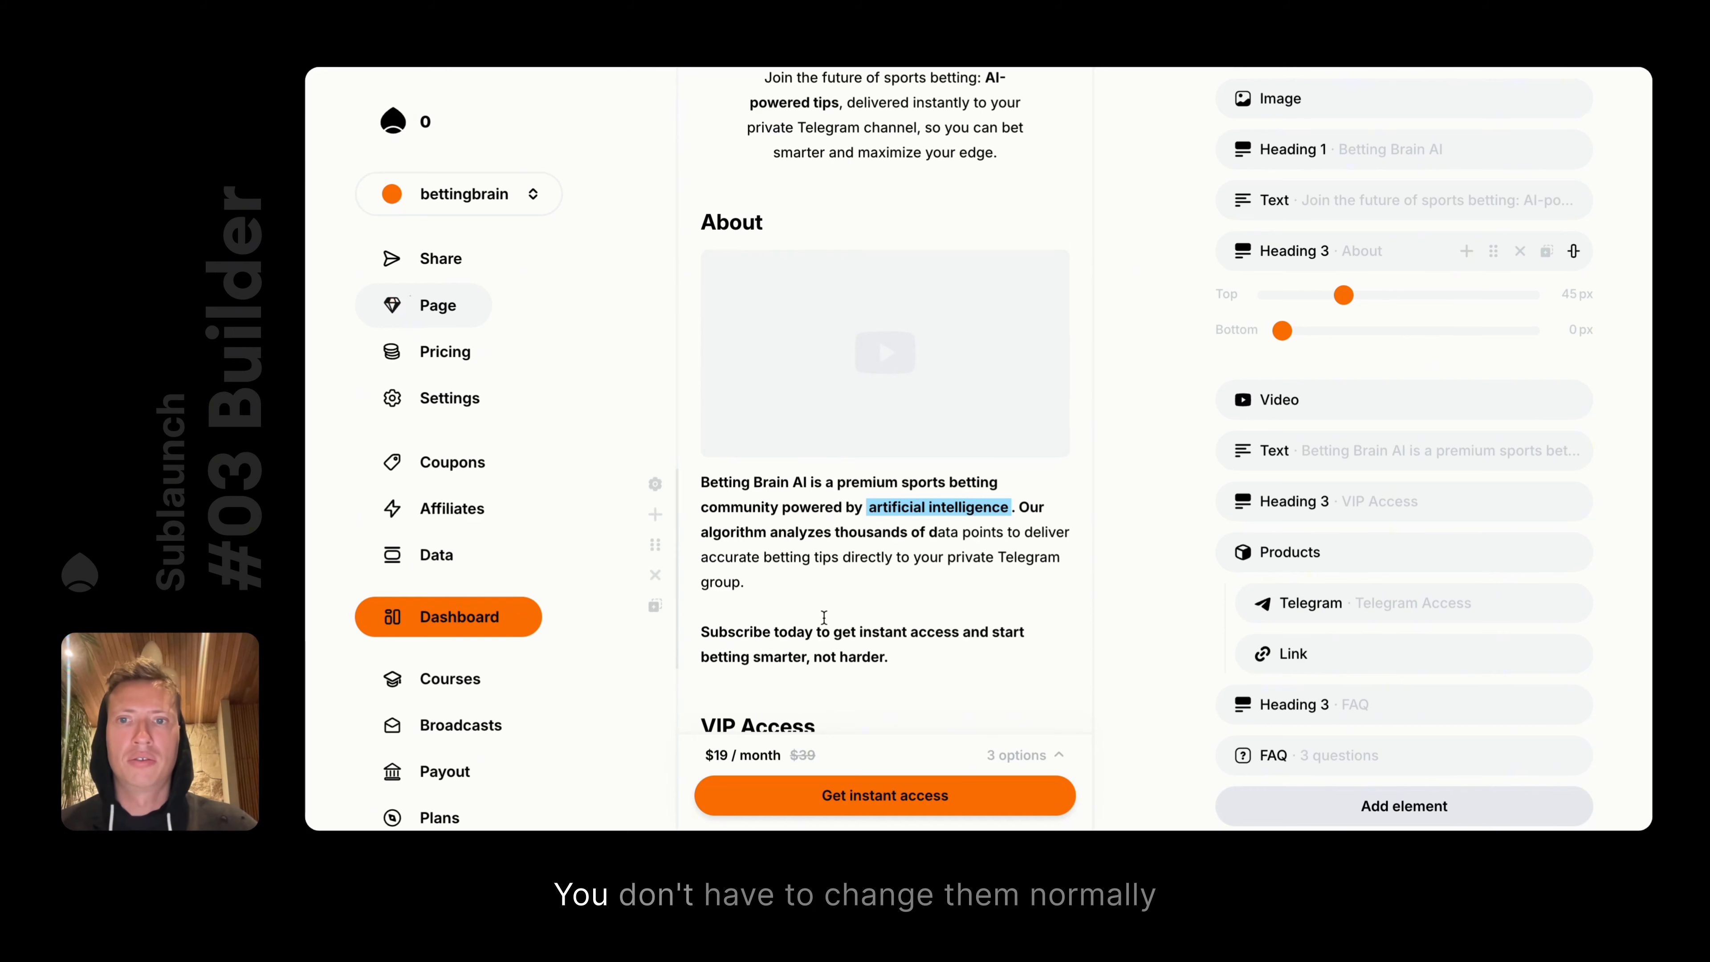
Set the video block's source type back to Link, select the link field, and start a new browser tab
{"action": "left_click", "coordinate": [1269, 400]}
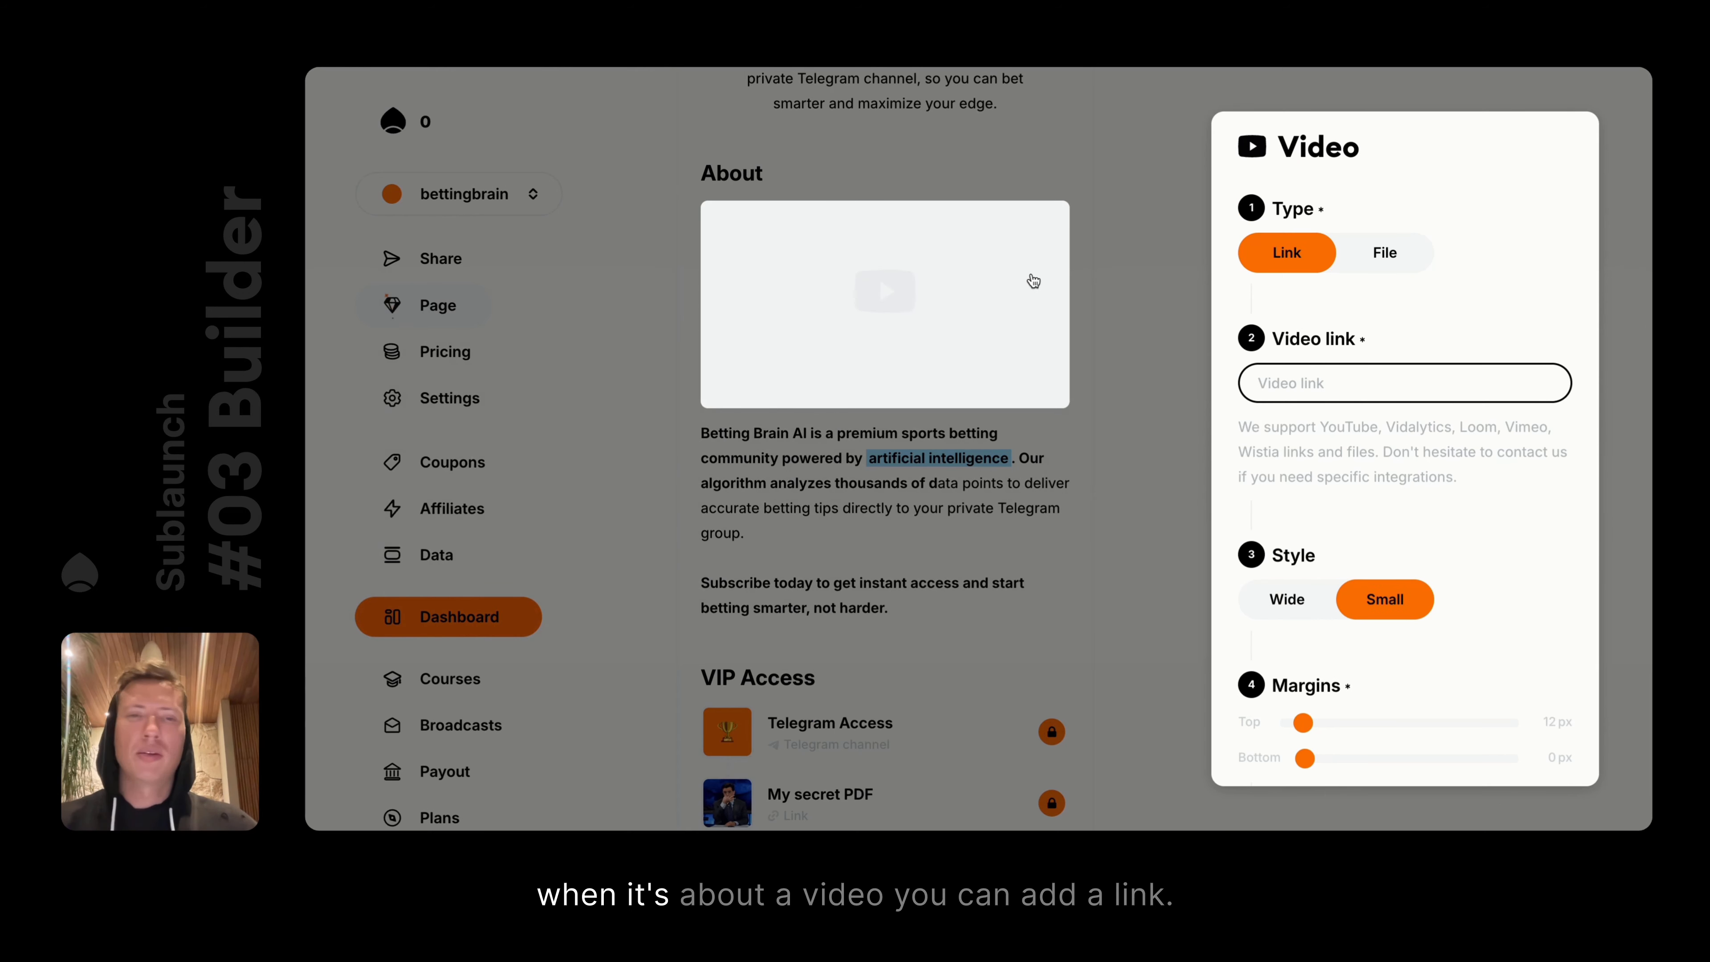
{"action": "left_click", "coordinate": [1378, 252]}
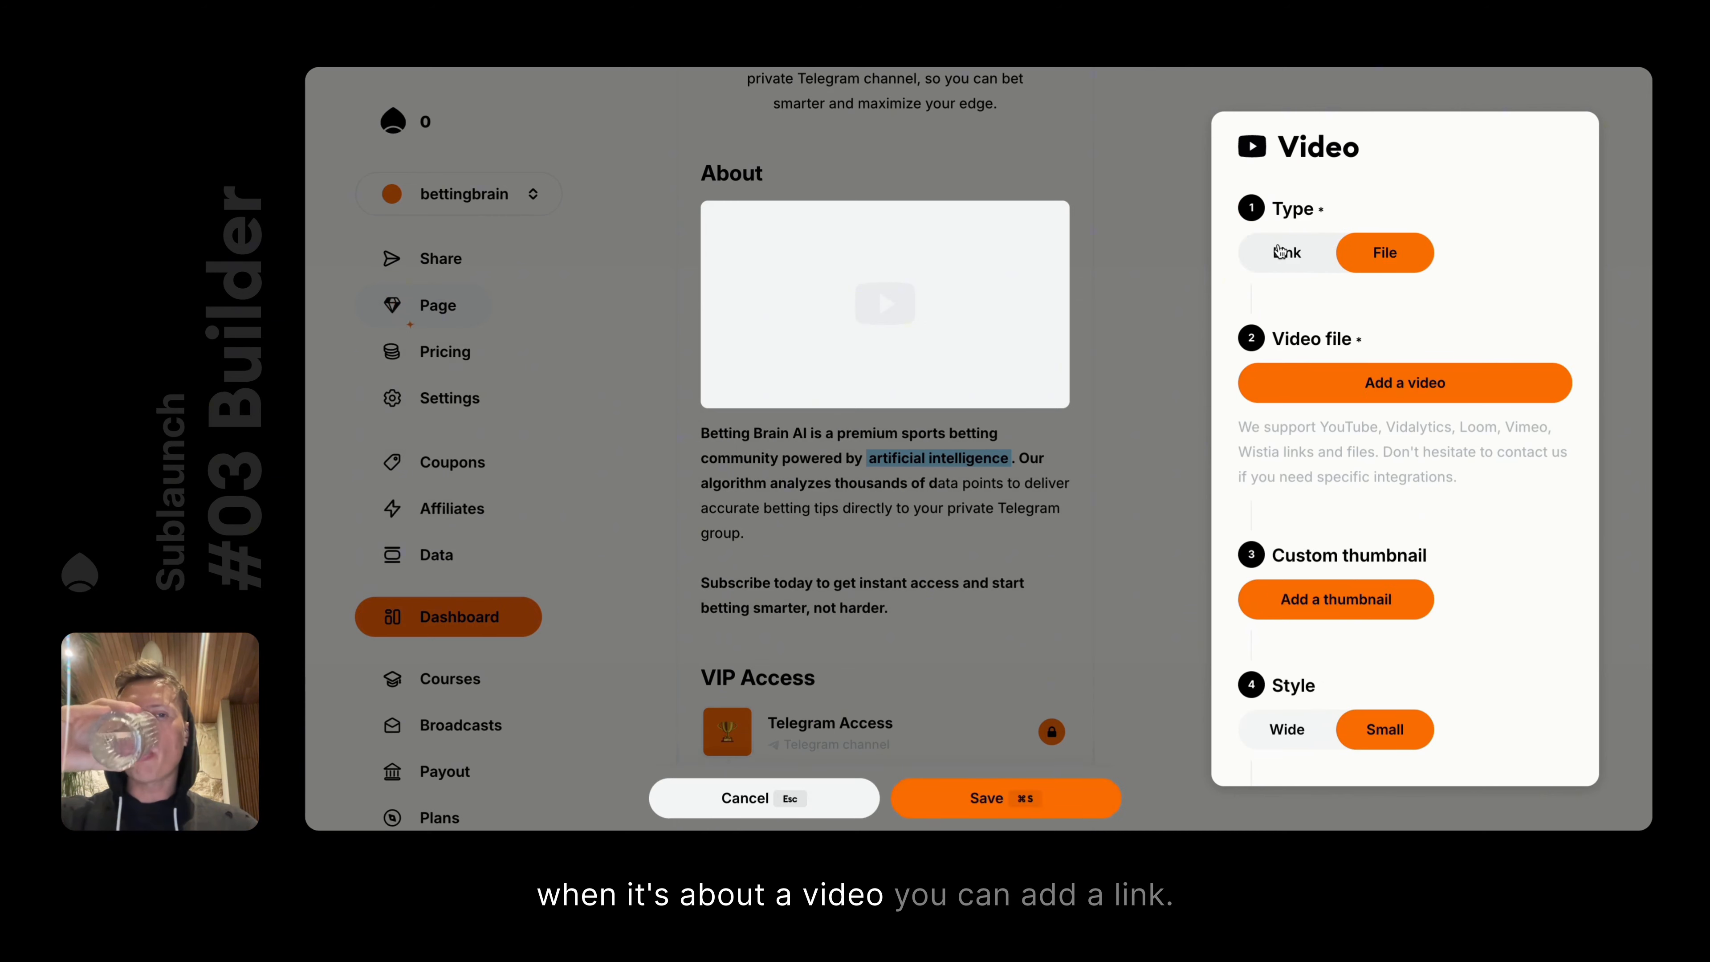
{"action": "left_click", "coordinate": [1330, 264]}
{"action": "left_click", "coordinate": [1304, 381]}
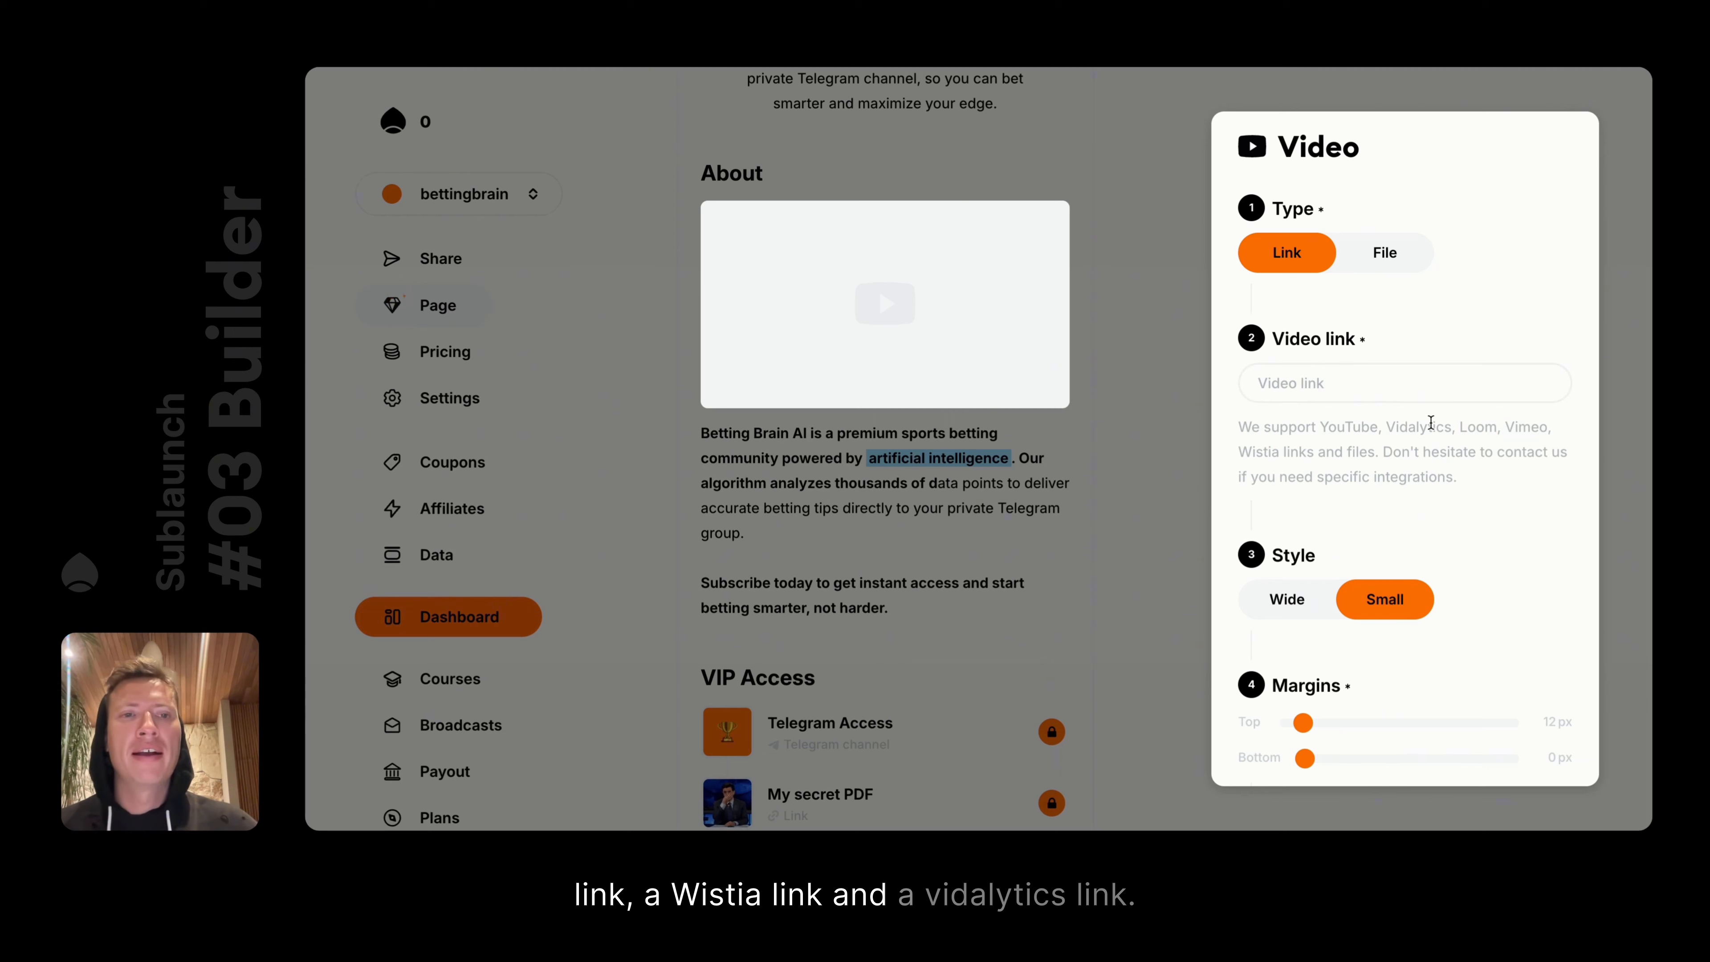
{"action": "key", "text": "ctrl+t"}
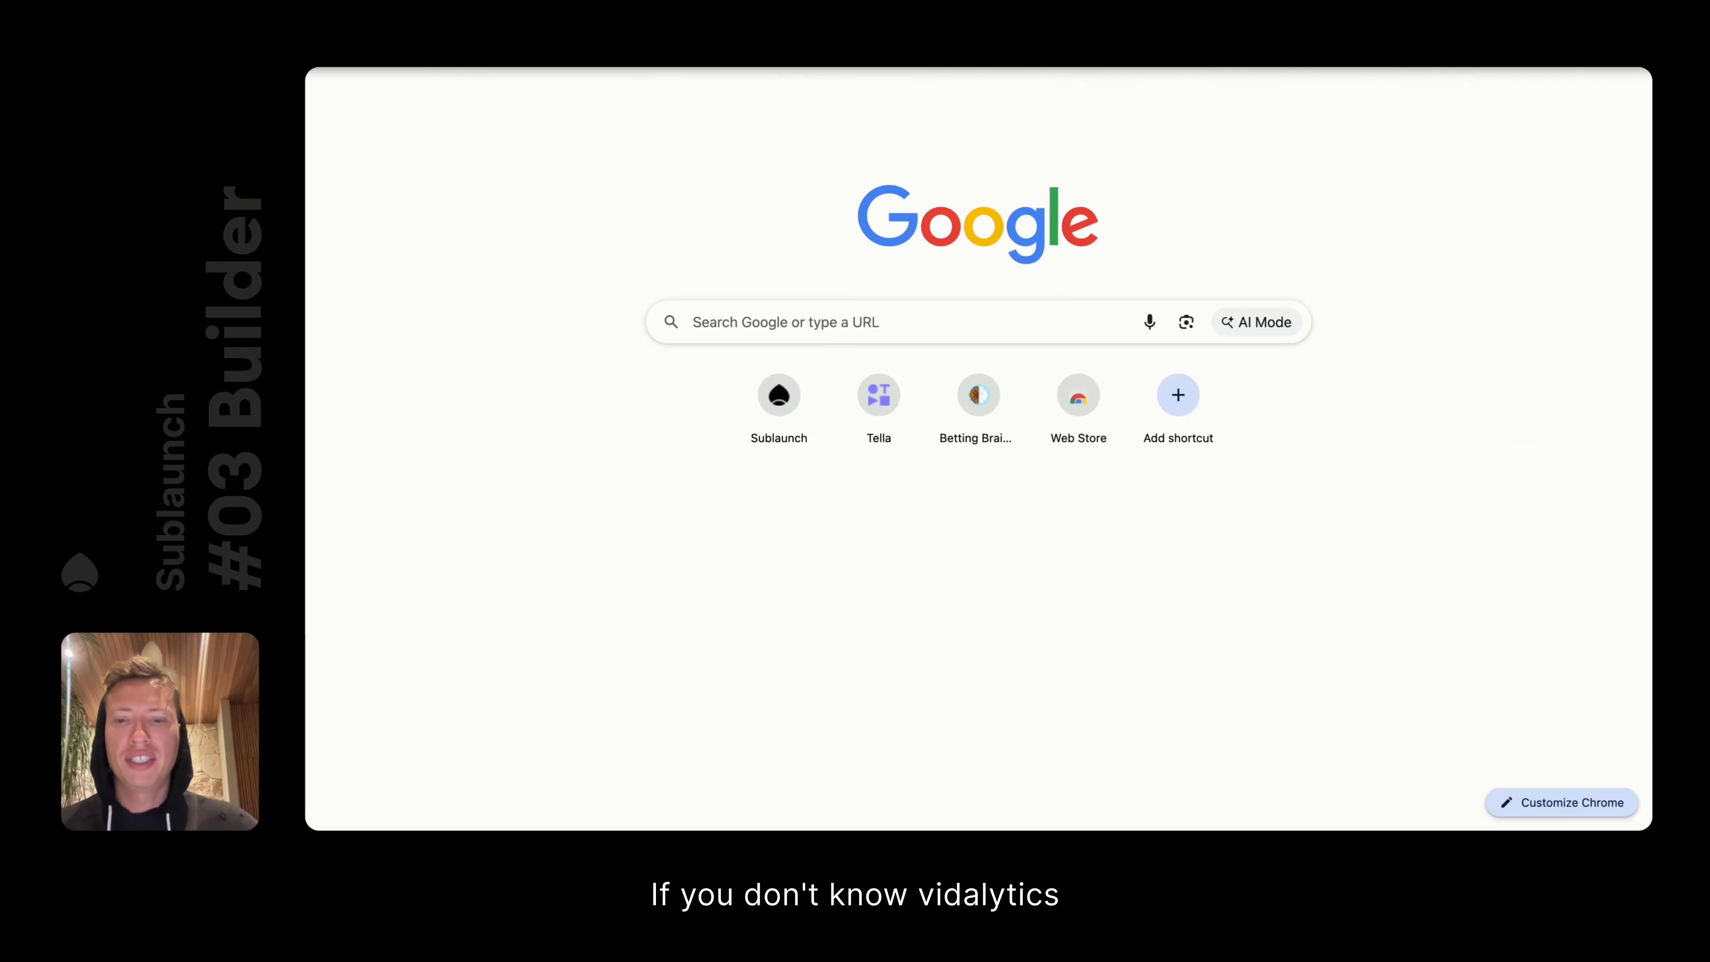
Search Google for vidalytics, browse its site and Product menu, then reopen Sublaunch's video settings
{"action": "type", "text": "vidalytics"}
{"action": "key", "text": "Return"}
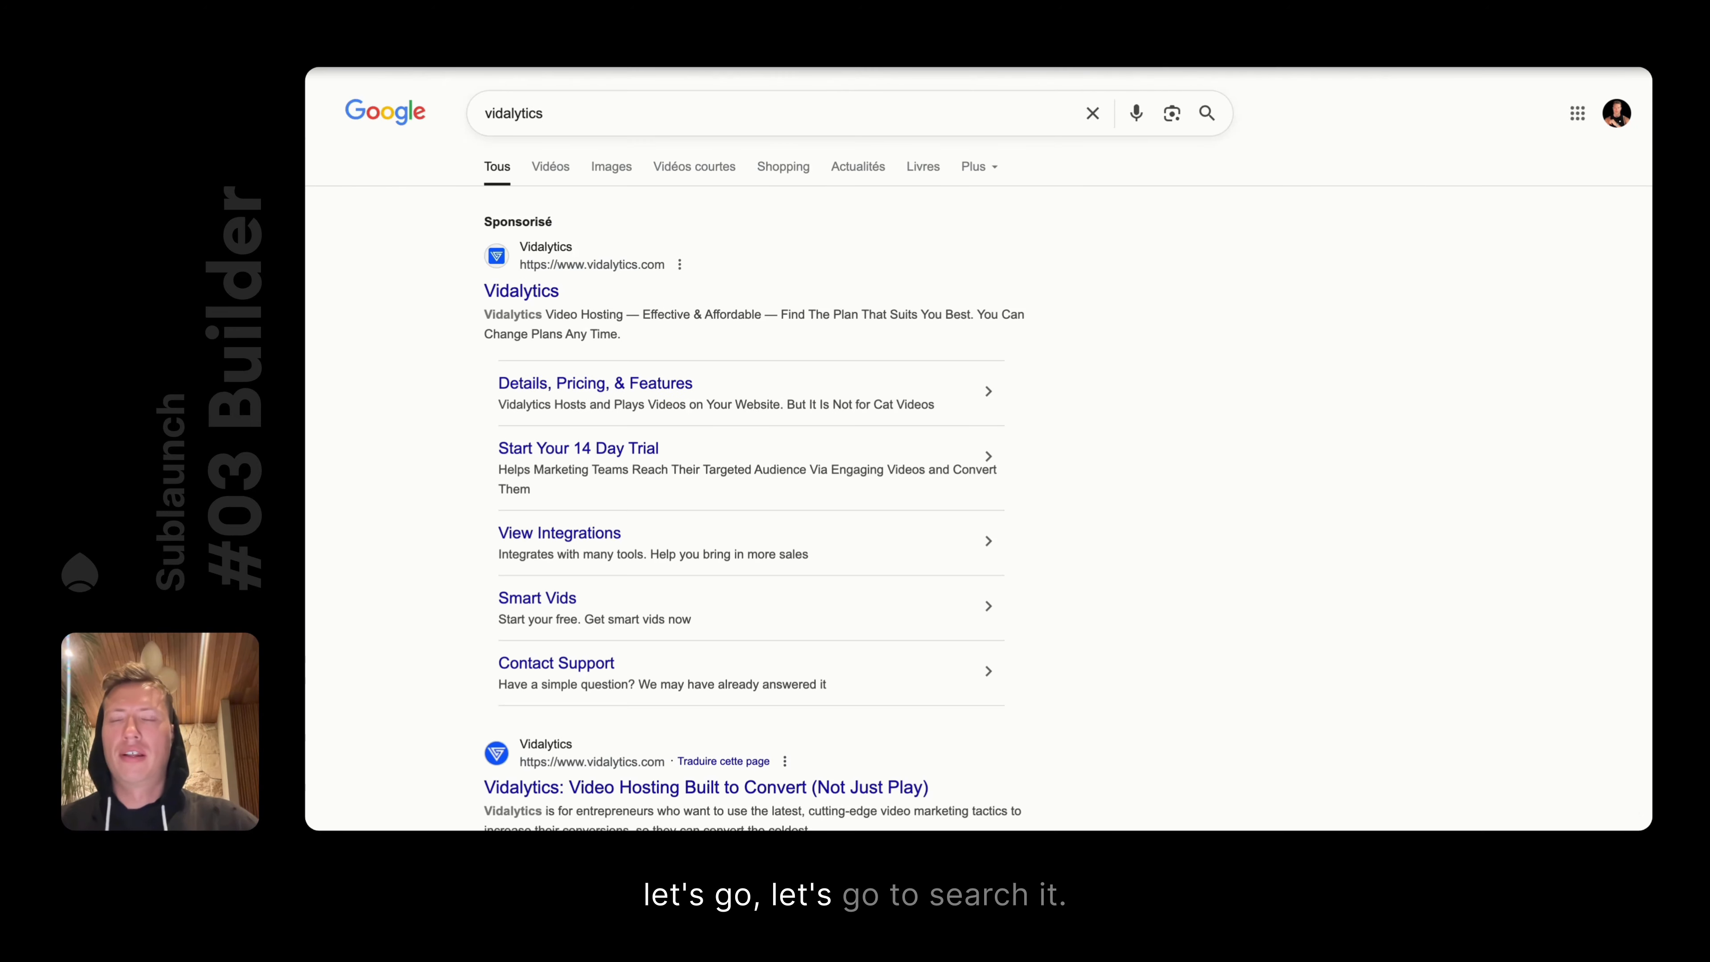
{"action": "left_click", "coordinate": [527, 294]}
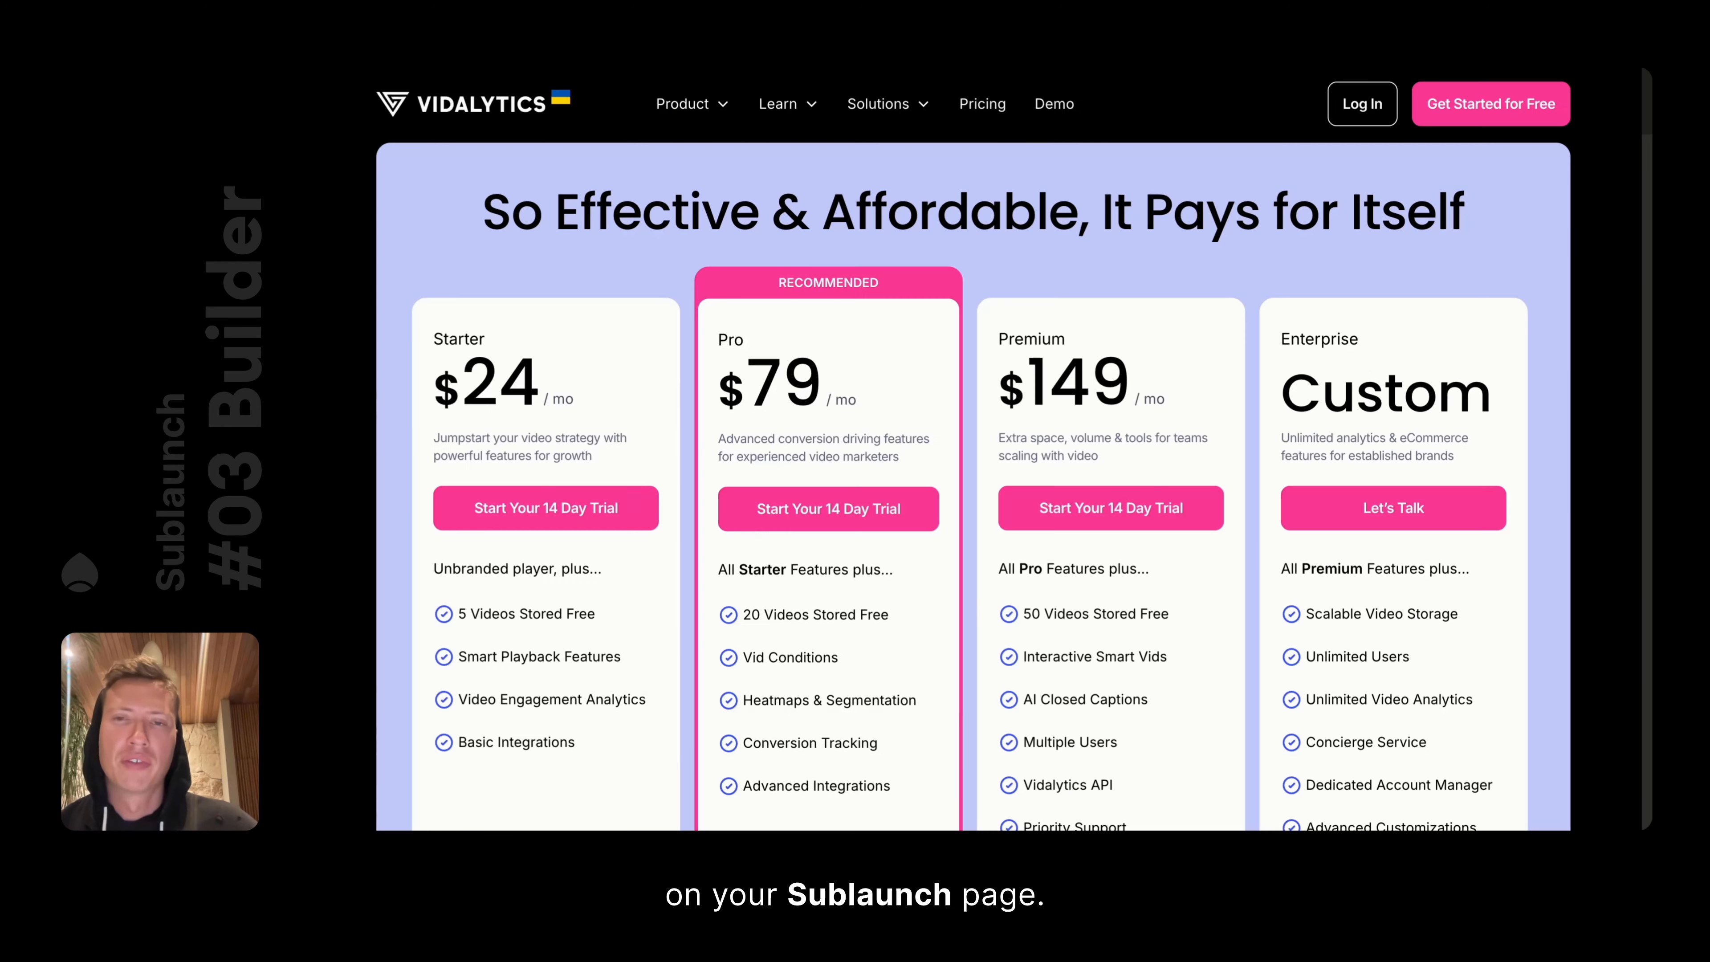
{"action": "scroll", "coordinate": [899, 439], "scroll_direction": "down", "scroll_amount": 10}
{"action": "scroll", "coordinate": [898, 439], "scroll_direction": "down", "scroll_amount": 5}
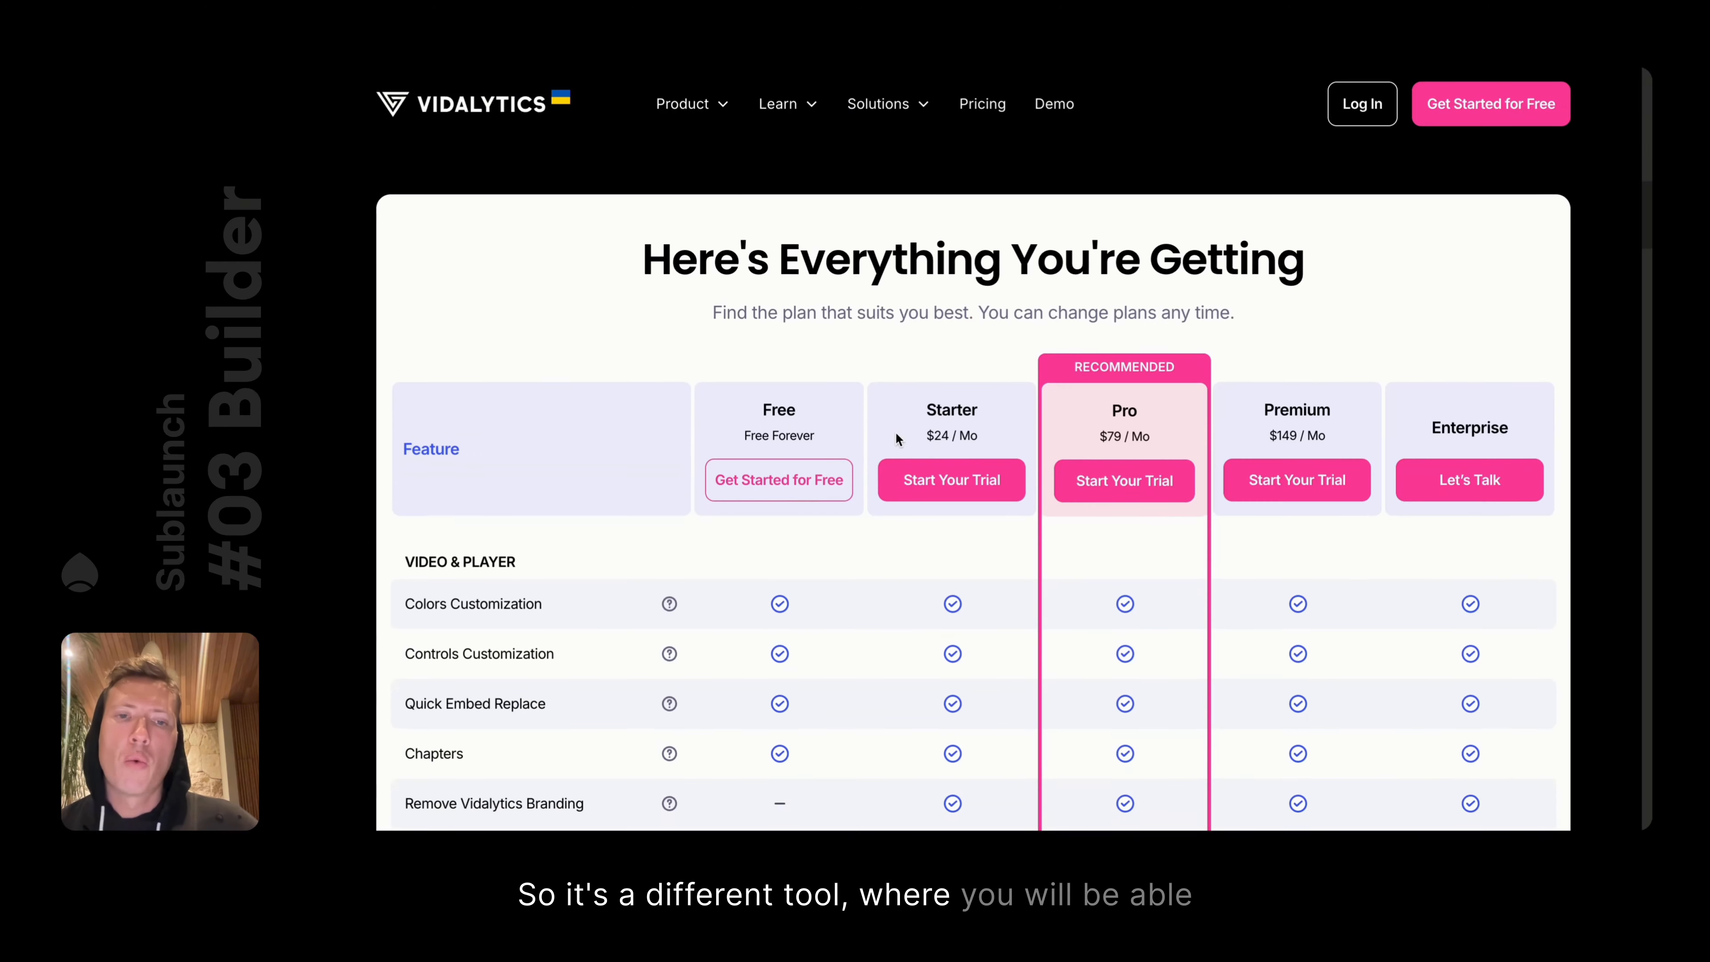
{"action": "left_click", "coordinate": [700, 108]}
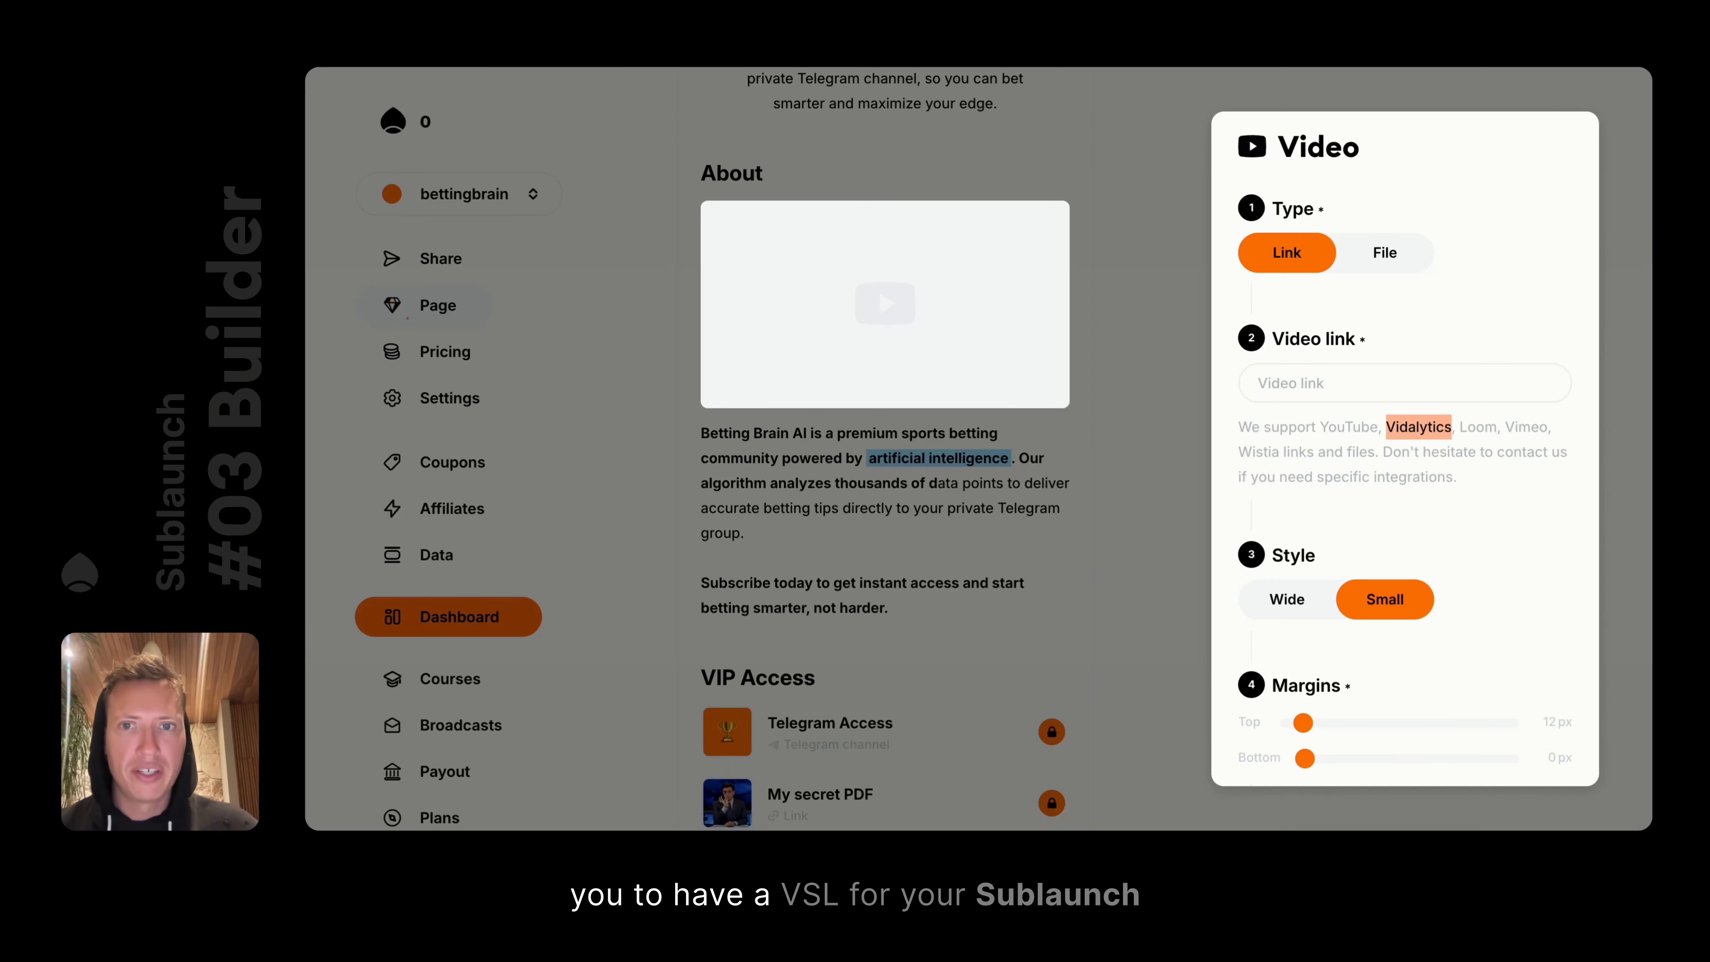
{"action": "left_click", "coordinate": [811, 153]}
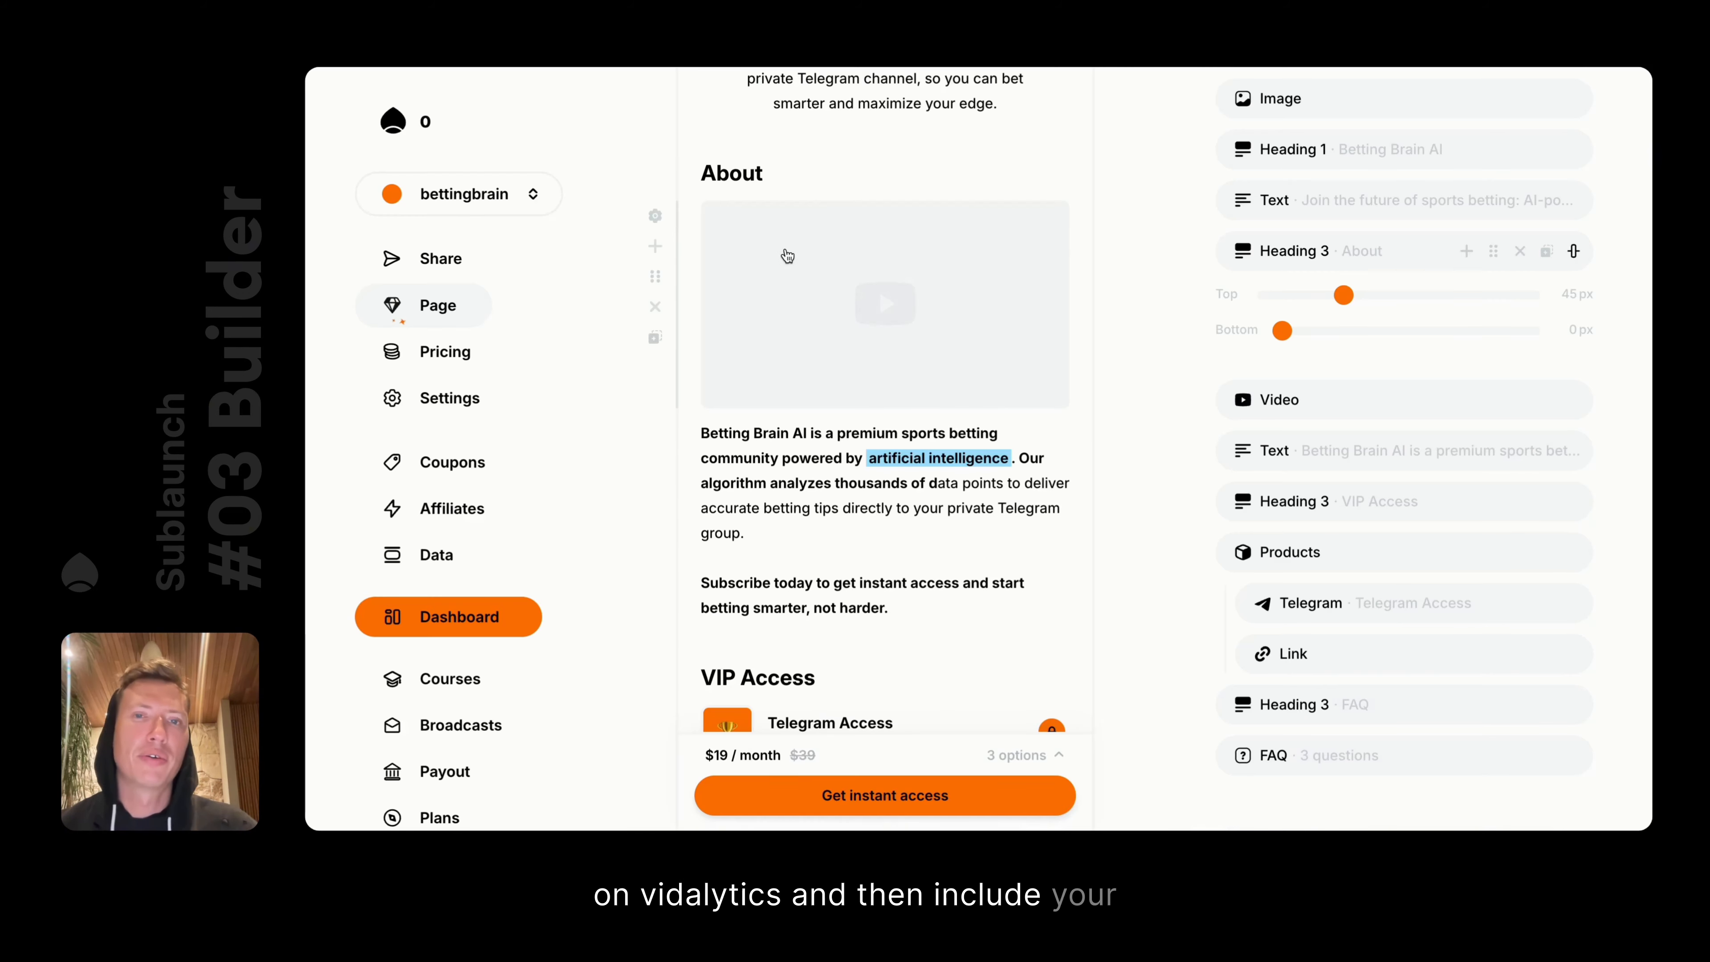
{"action": "left_click", "coordinate": [783, 256]}
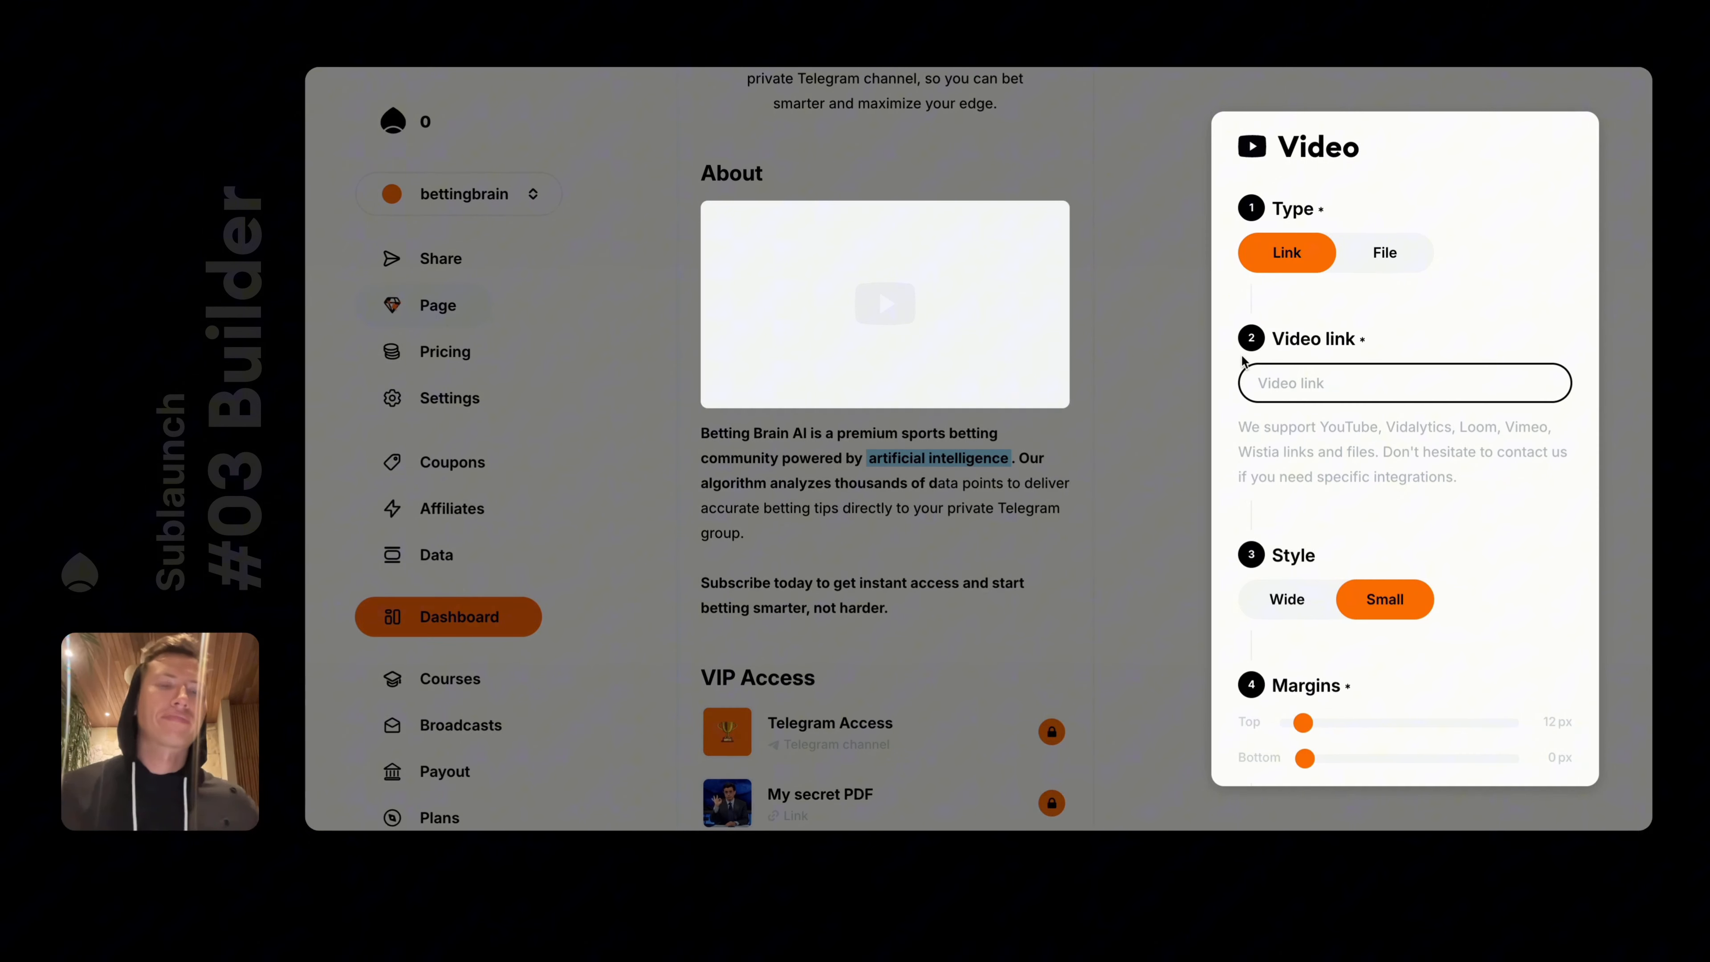
Set the video block's source type to File and its style to Small
{"action": "left_click", "coordinate": [1368, 264]}
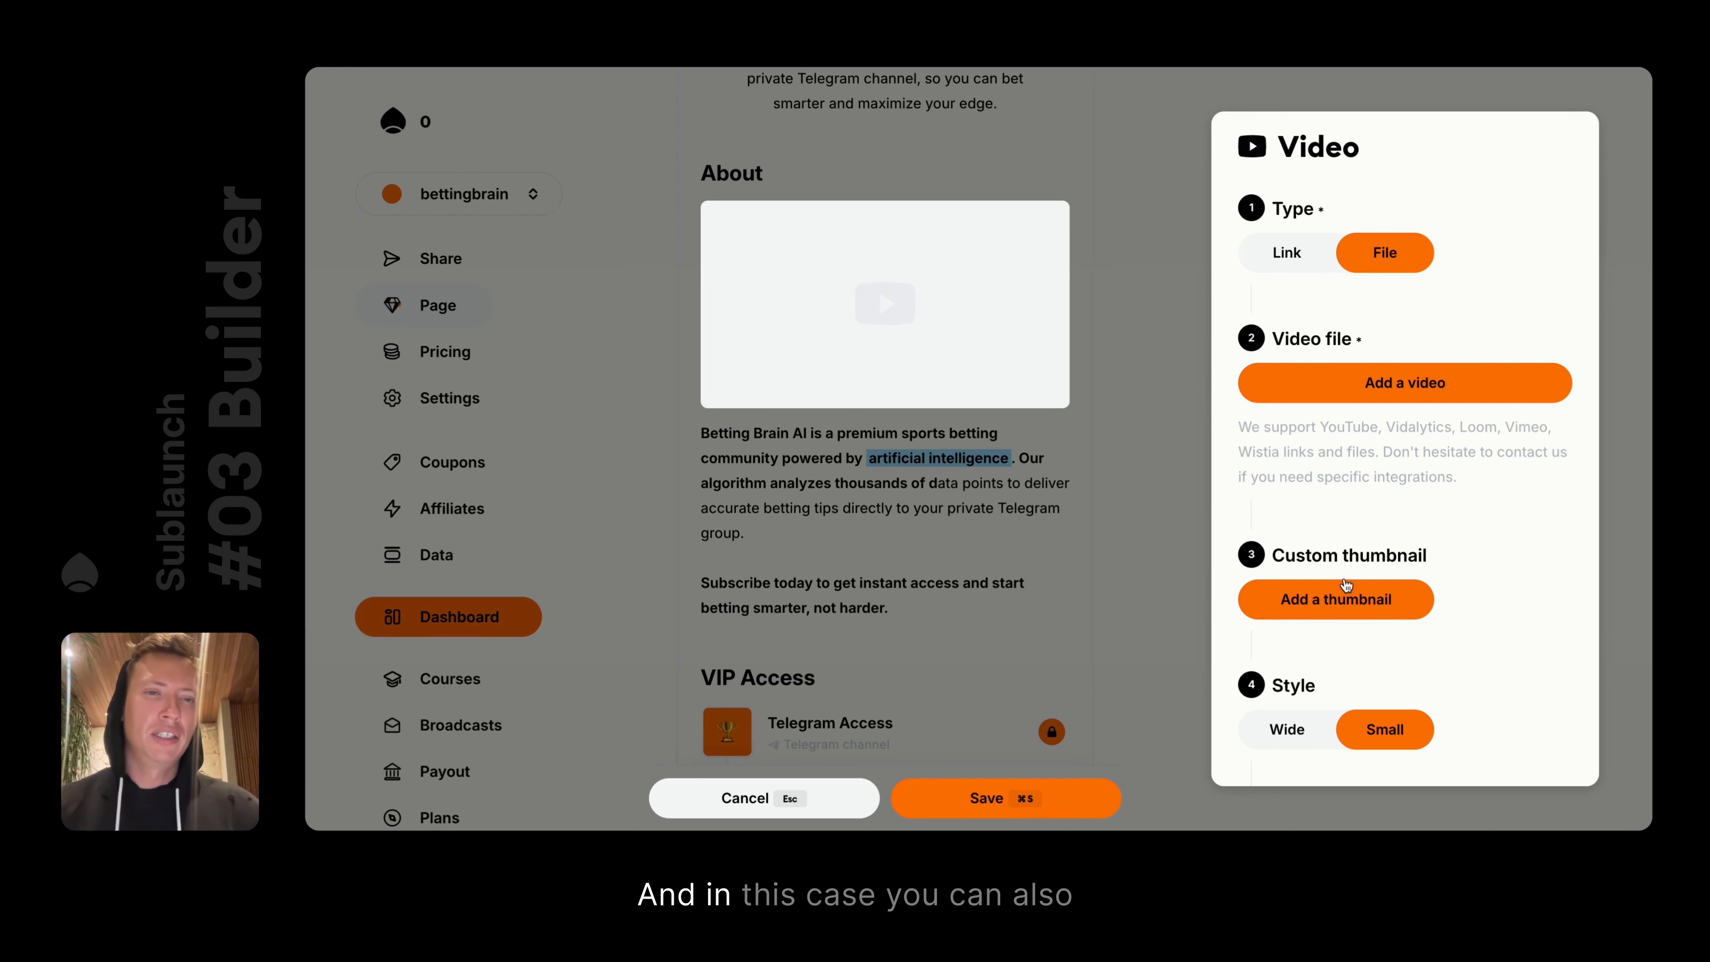
{"action": "left_click", "coordinate": [1286, 252]}
{"action": "left_click", "coordinate": [1388, 259]}
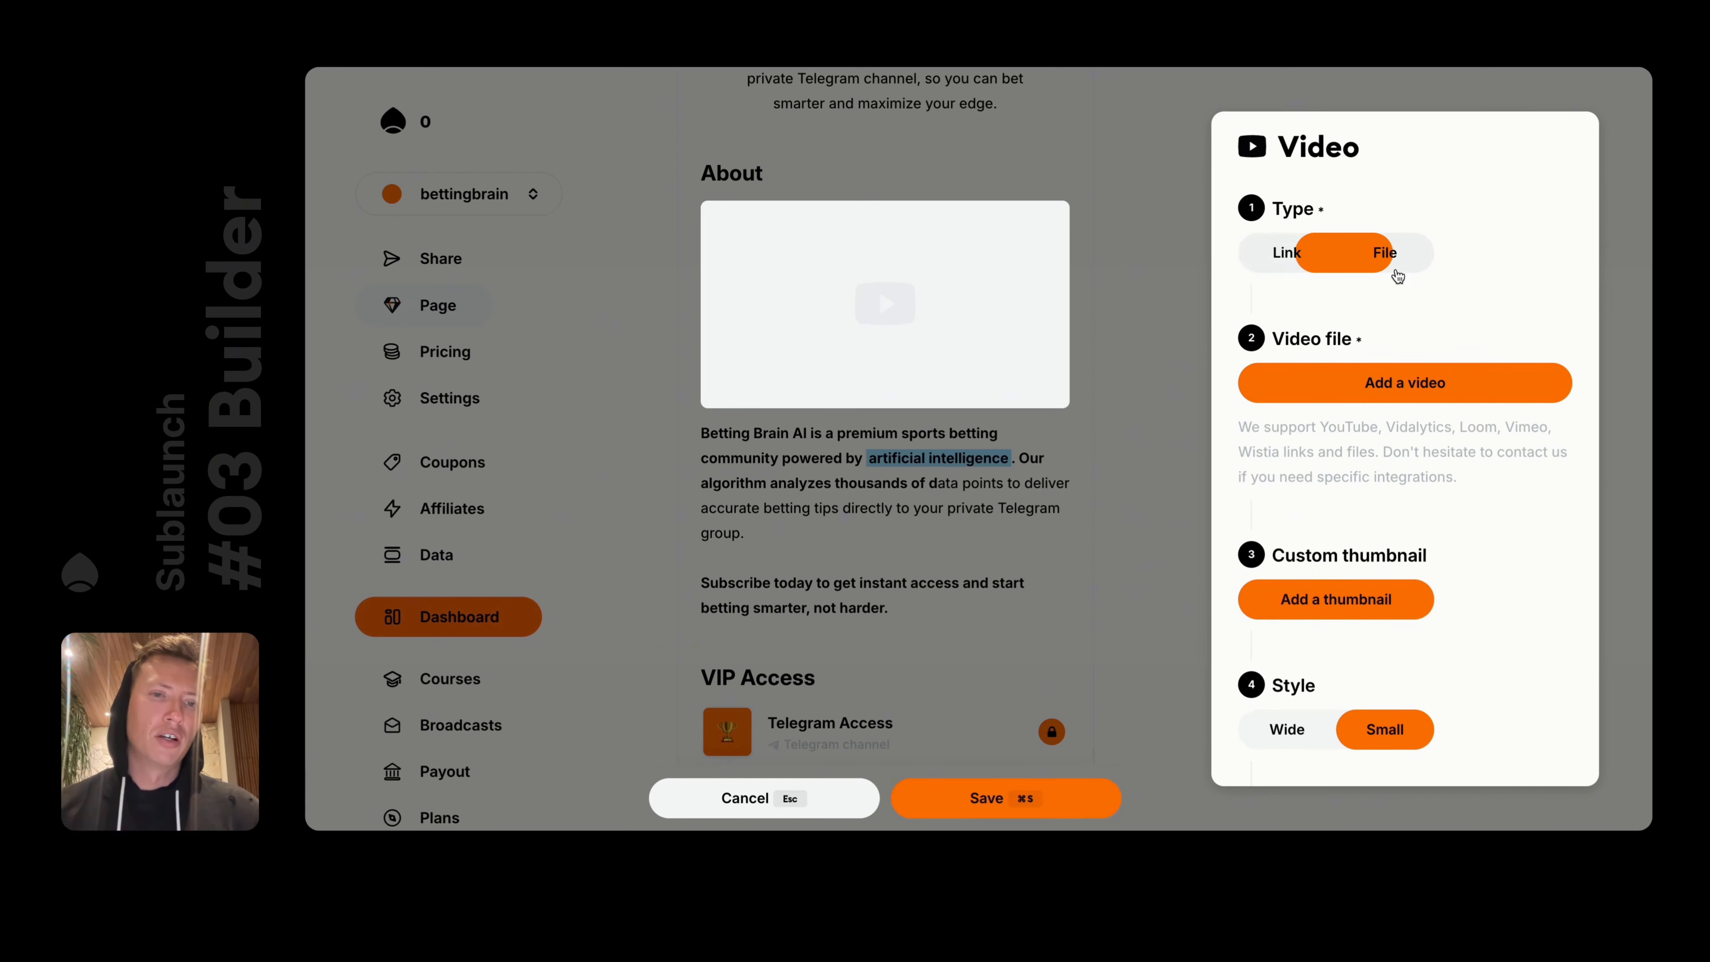
{"action": "scroll", "coordinate": [1319, 698], "scroll_direction": "down", "scroll_amount": 4}
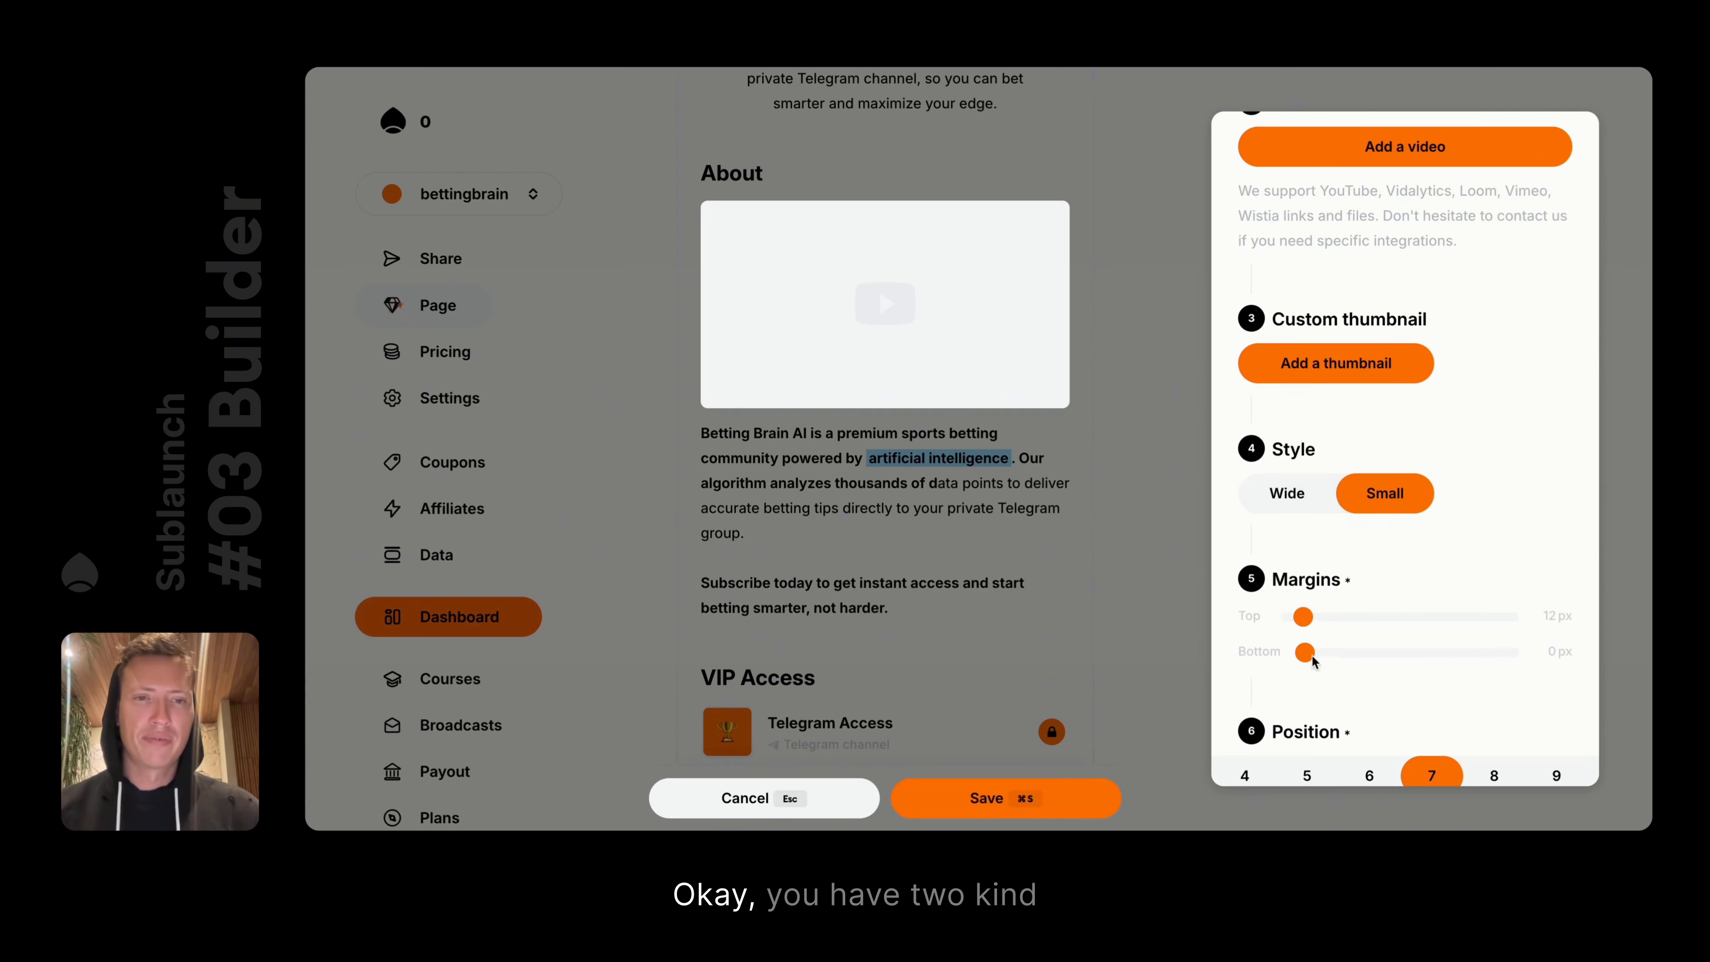
{"action": "left_click", "coordinate": [1293, 499]}
{"action": "left_click", "coordinate": [1391, 493]}
{"action": "left_click", "coordinate": [1289, 496]}
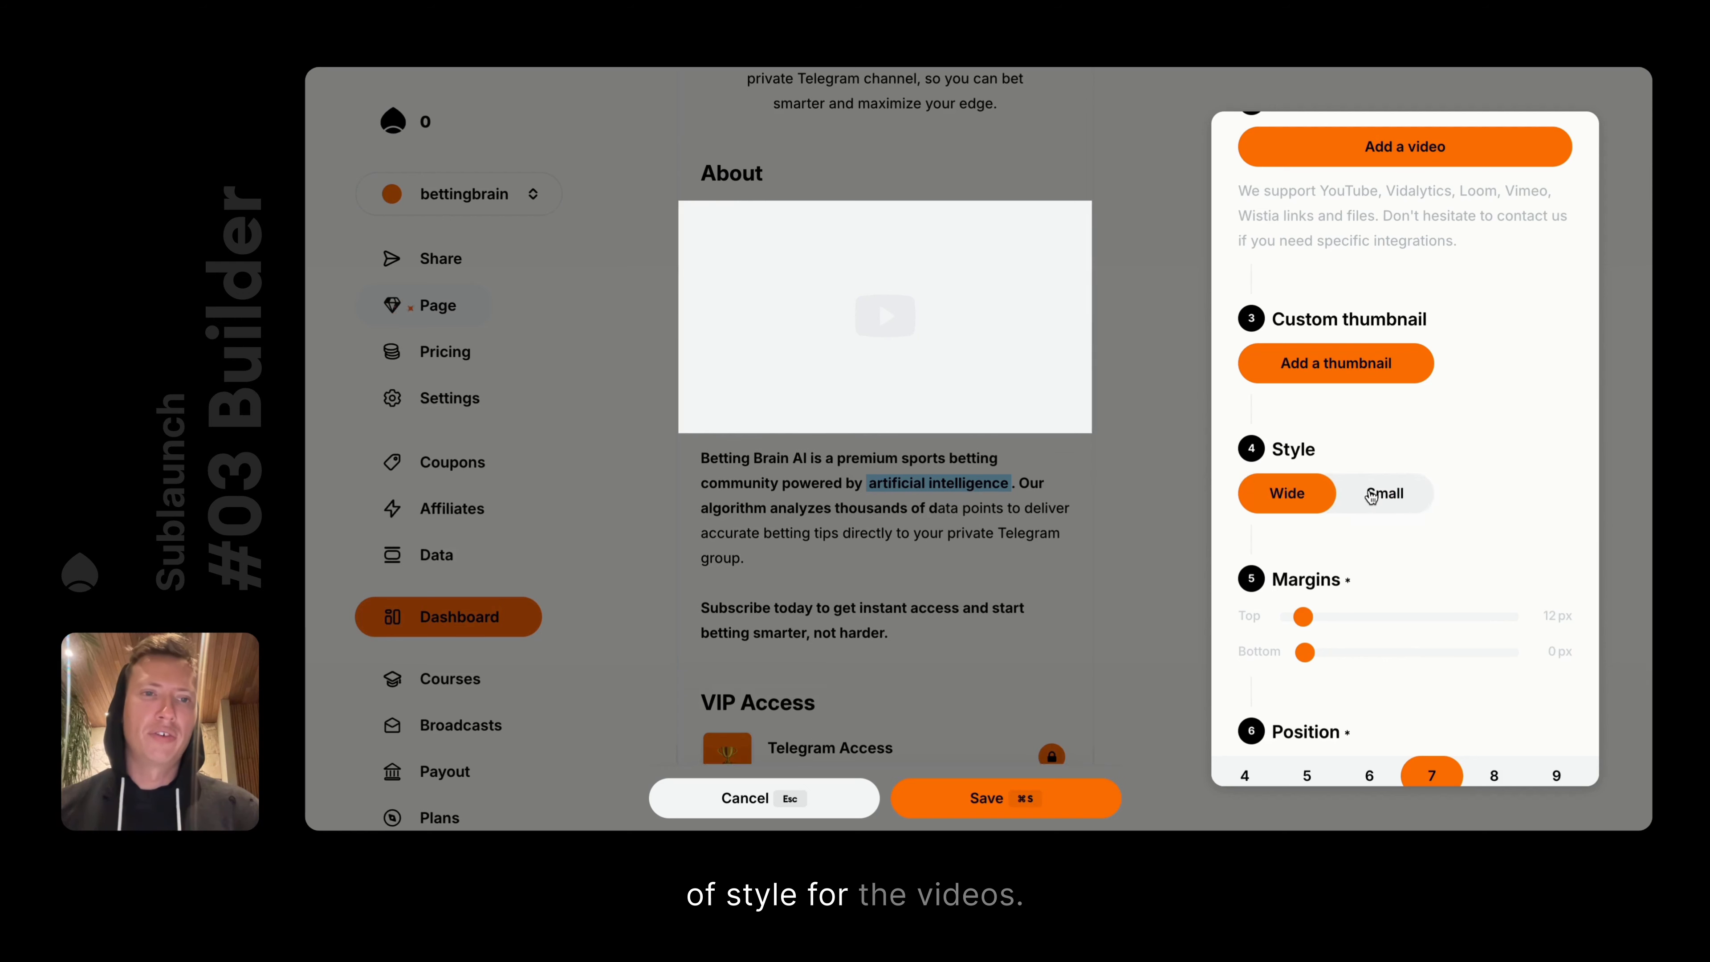
{"action": "left_click", "coordinate": [1385, 493]}
{"action": "left_click", "coordinate": [1288, 496]}
{"action": "left_click", "coordinate": [1384, 493]}
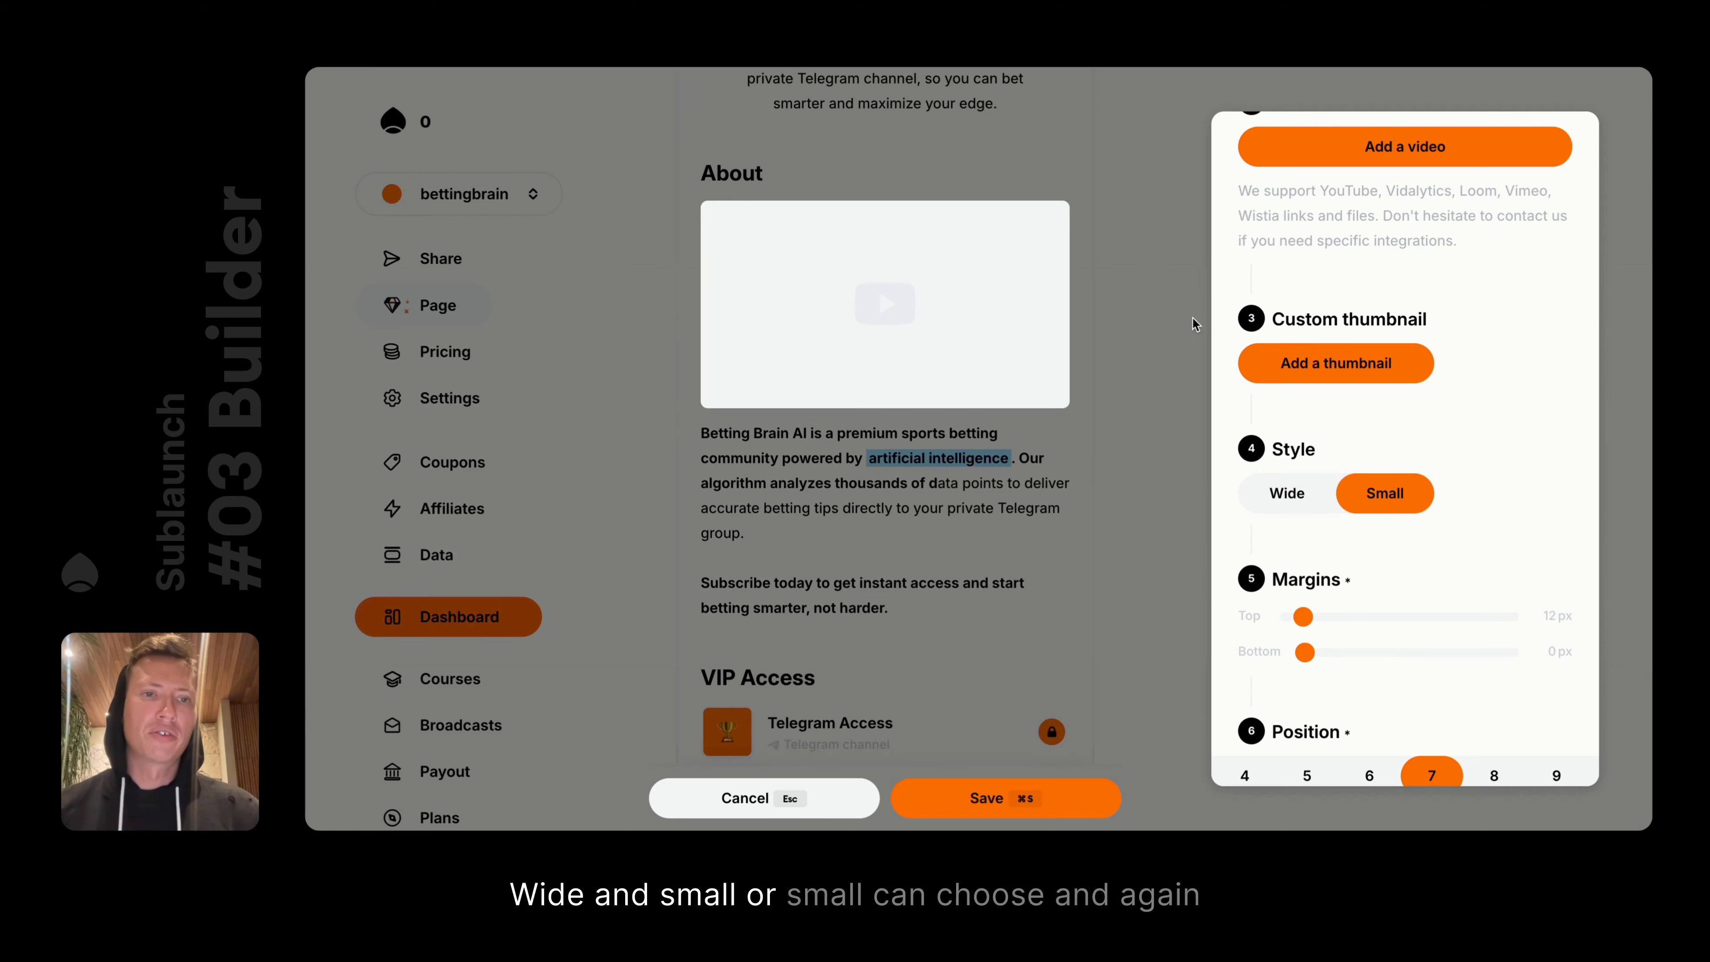
Add a new empty block directly beneath the video
{"action": "scroll", "coordinate": [1345, 628], "scroll_direction": "down", "scroll_amount": 2}
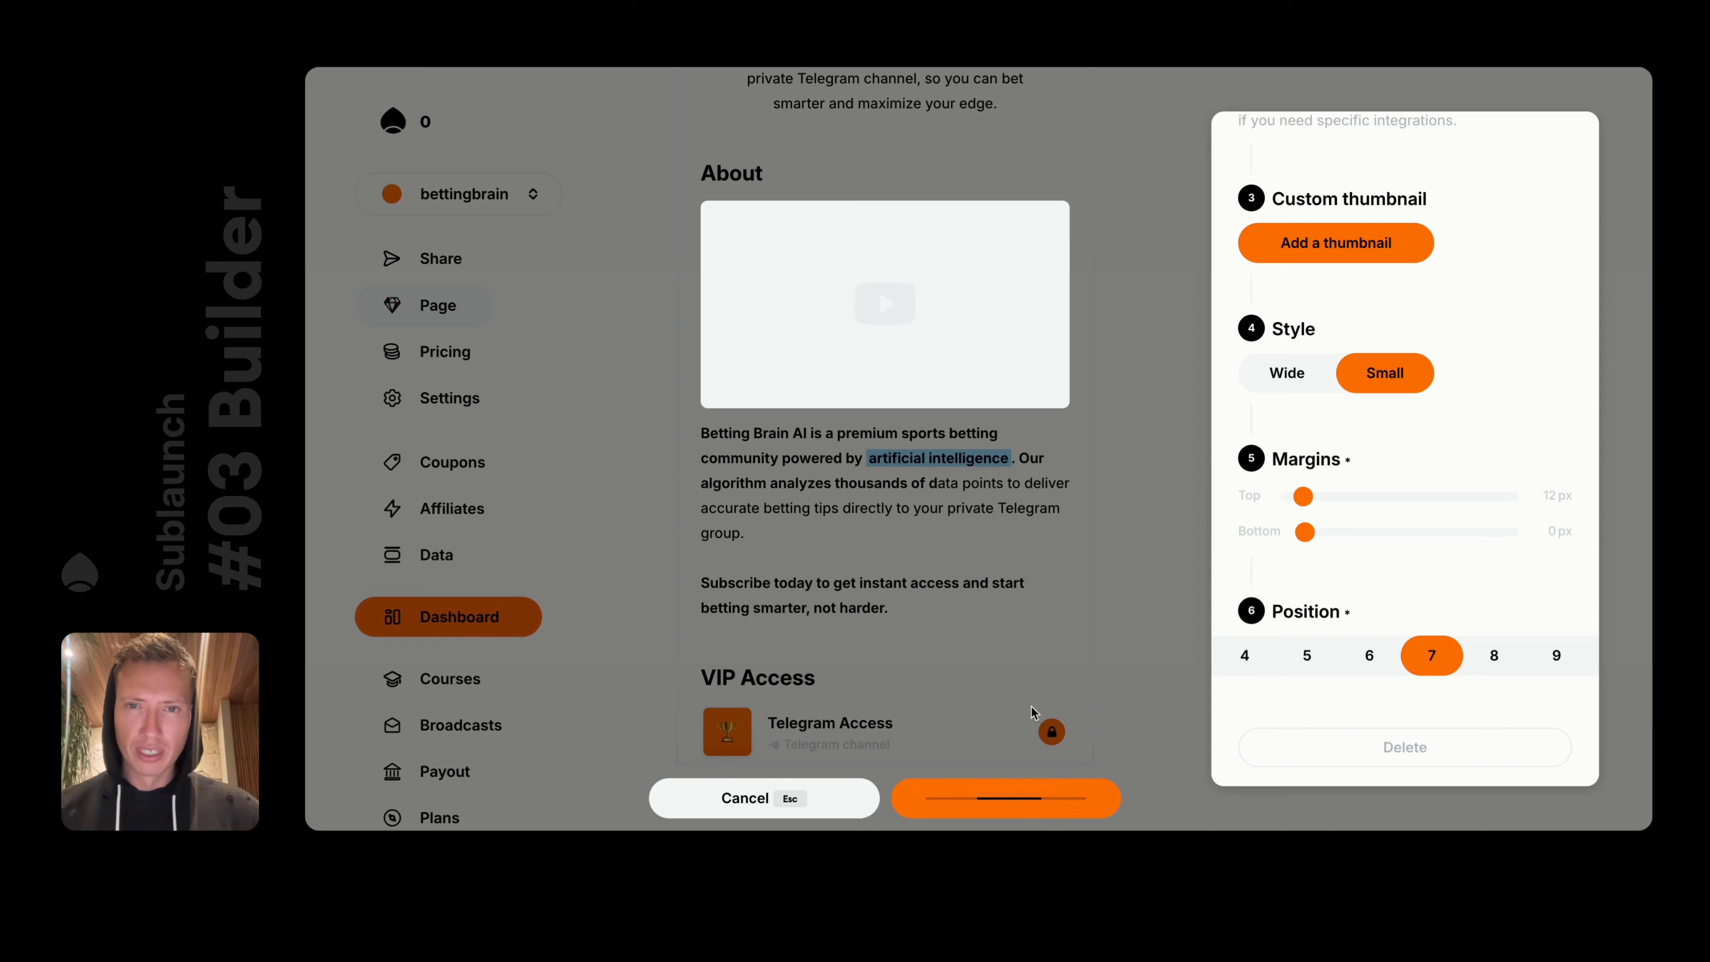
{"action": "scroll", "coordinate": [856, 299], "scroll_direction": "down", "scroll_amount": 1}
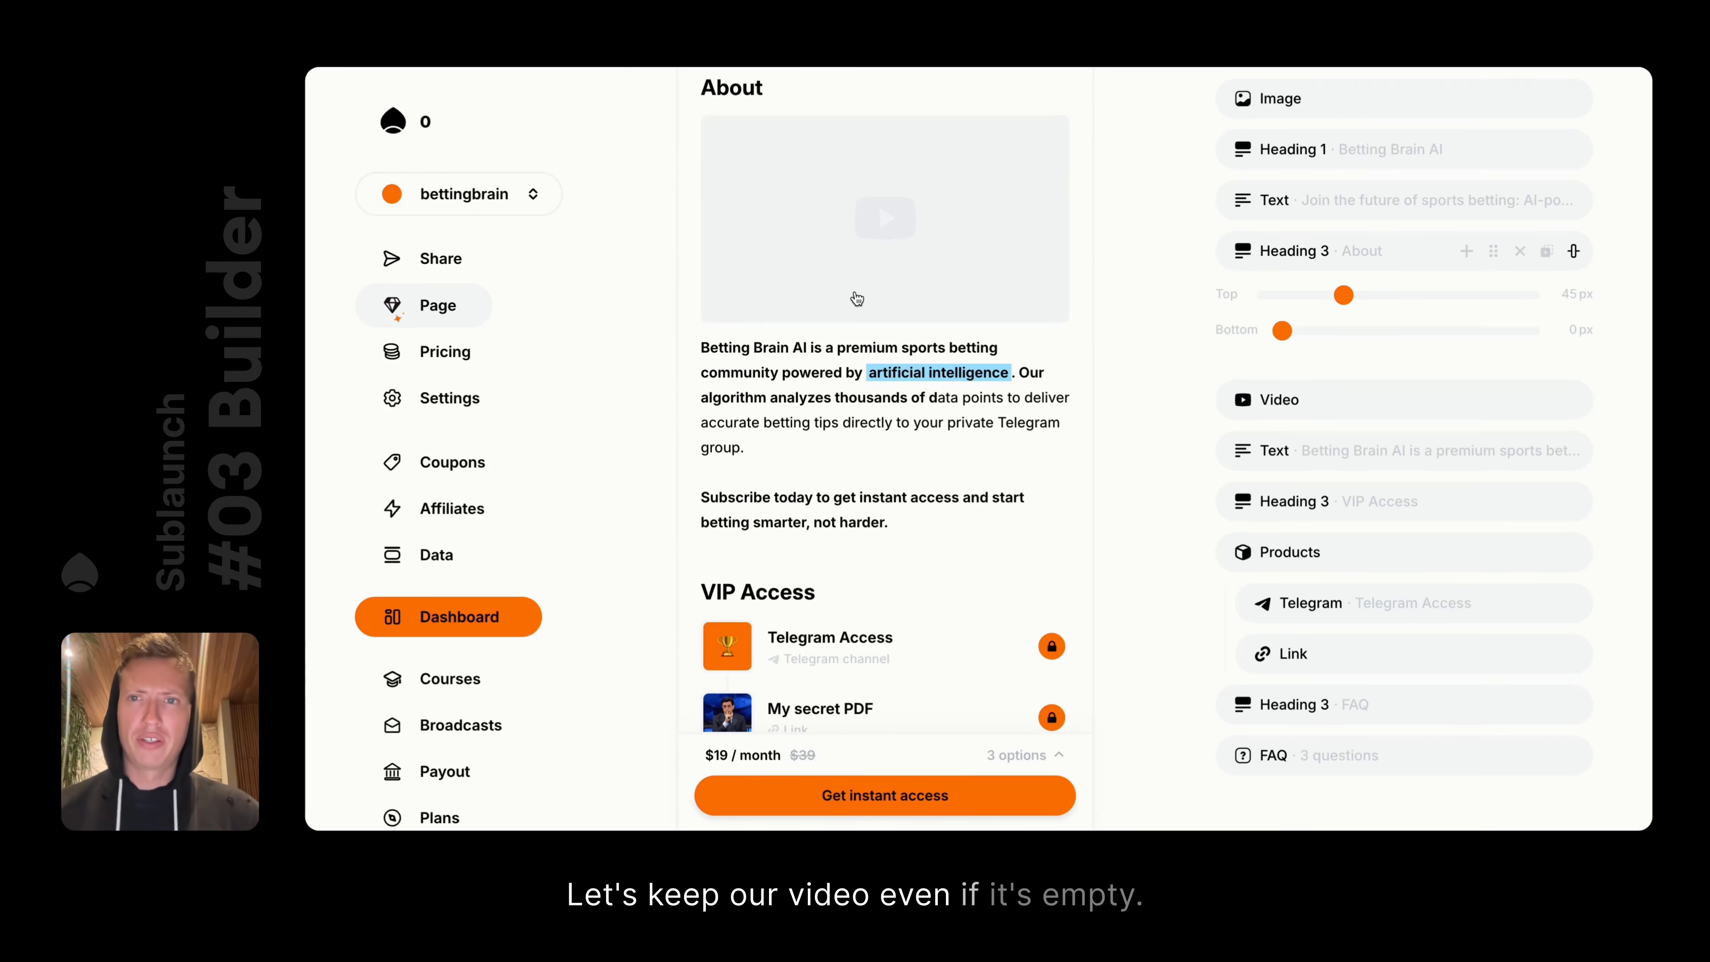
{"action": "left_click", "coordinate": [657, 160]}
Insert a Profile video bubble, save the page with Cmd+S, and reopen the bubble's settings
{"action": "scroll", "coordinate": [886, 478], "scroll_direction": "down", "scroll_amount": 5}
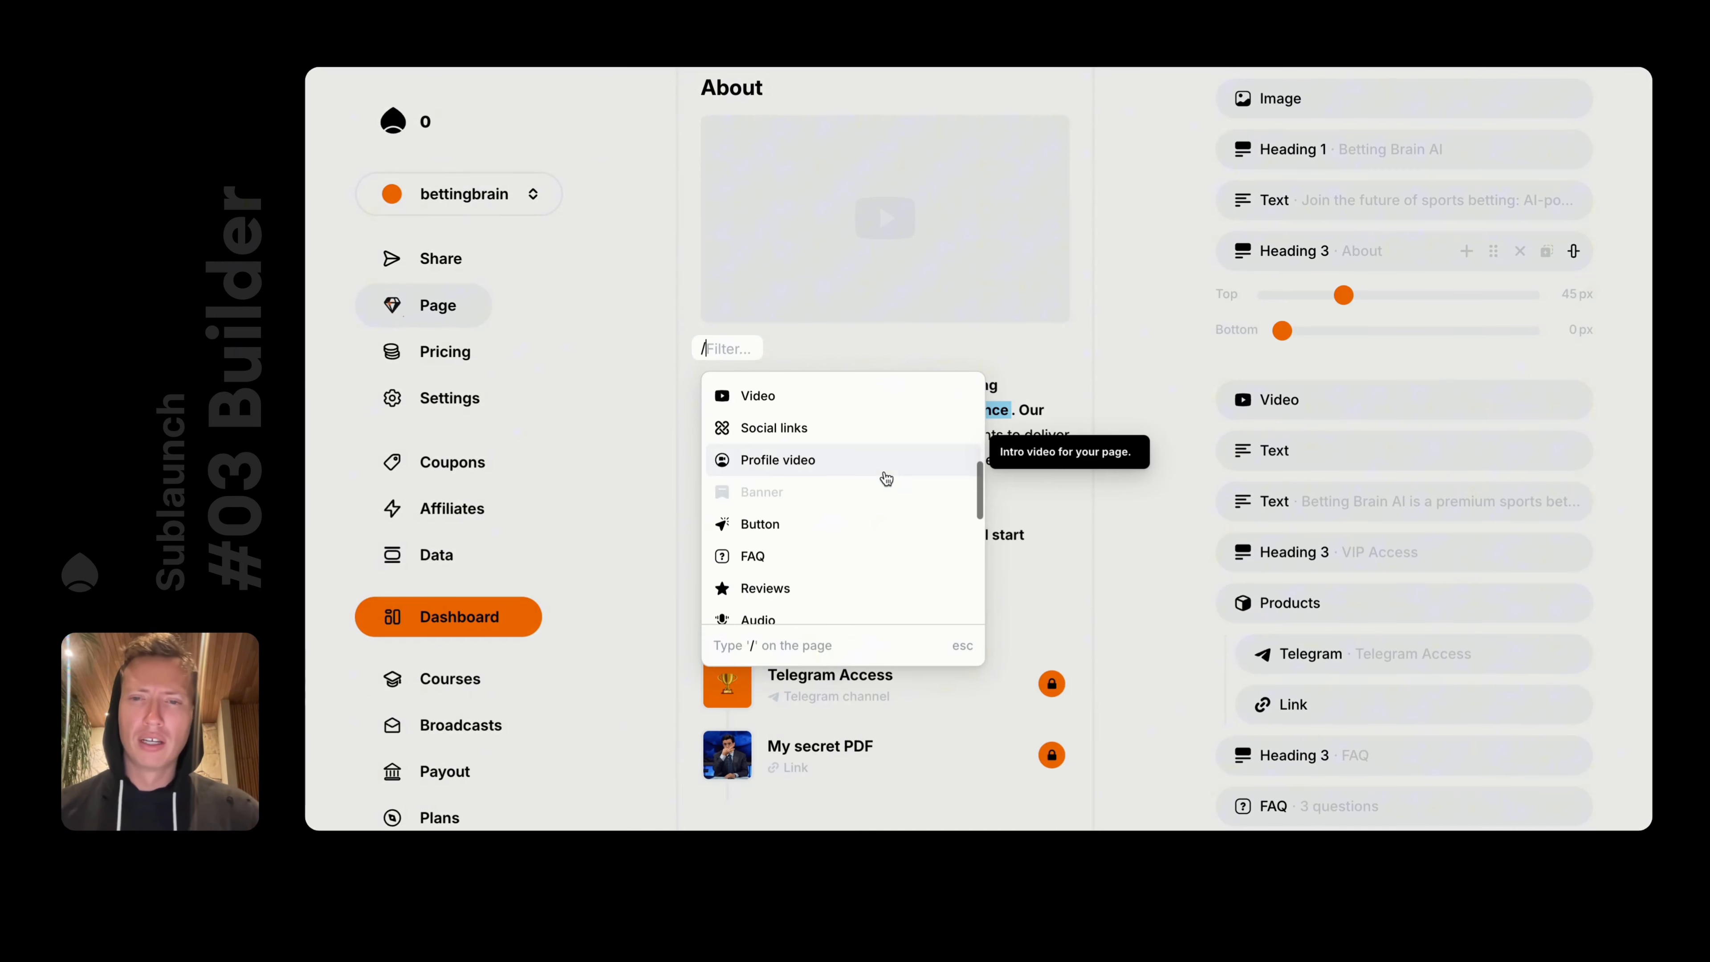
{"action": "scroll", "coordinate": [886, 478], "scroll_direction": "down", "scroll_amount": 2}
{"action": "scroll", "coordinate": [883, 477], "scroll_direction": "up", "scroll_amount": 4}
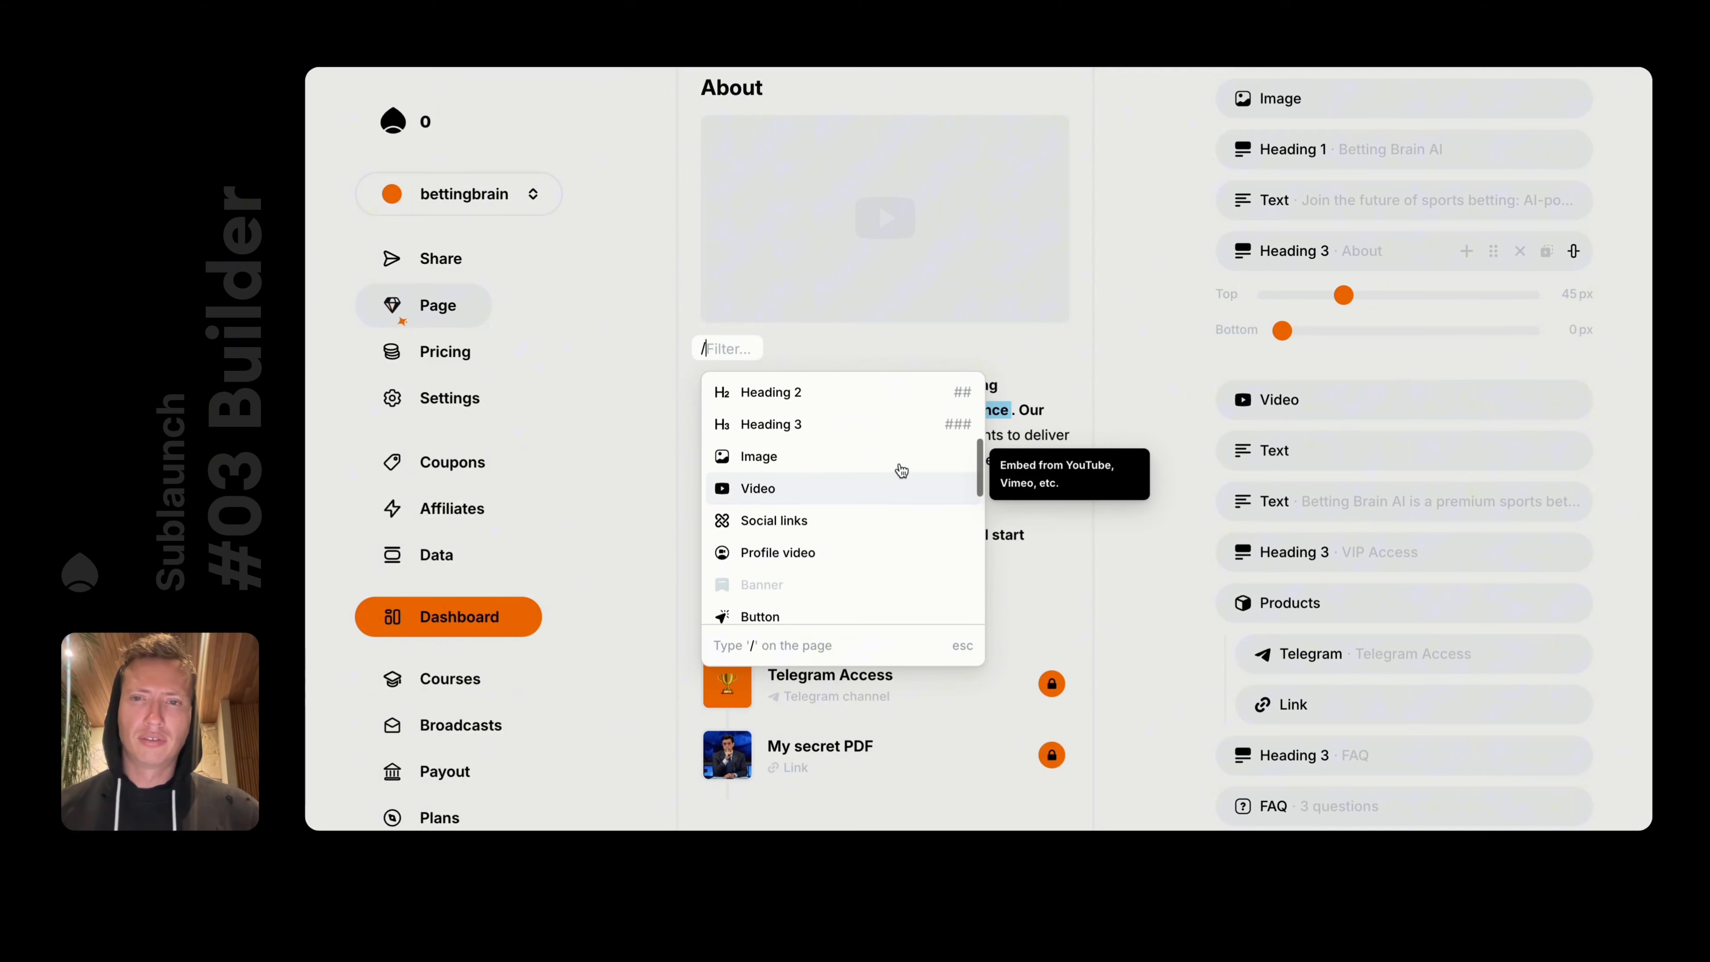
{"action": "scroll", "coordinate": [901, 471], "scroll_direction": "down", "scroll_amount": 1}
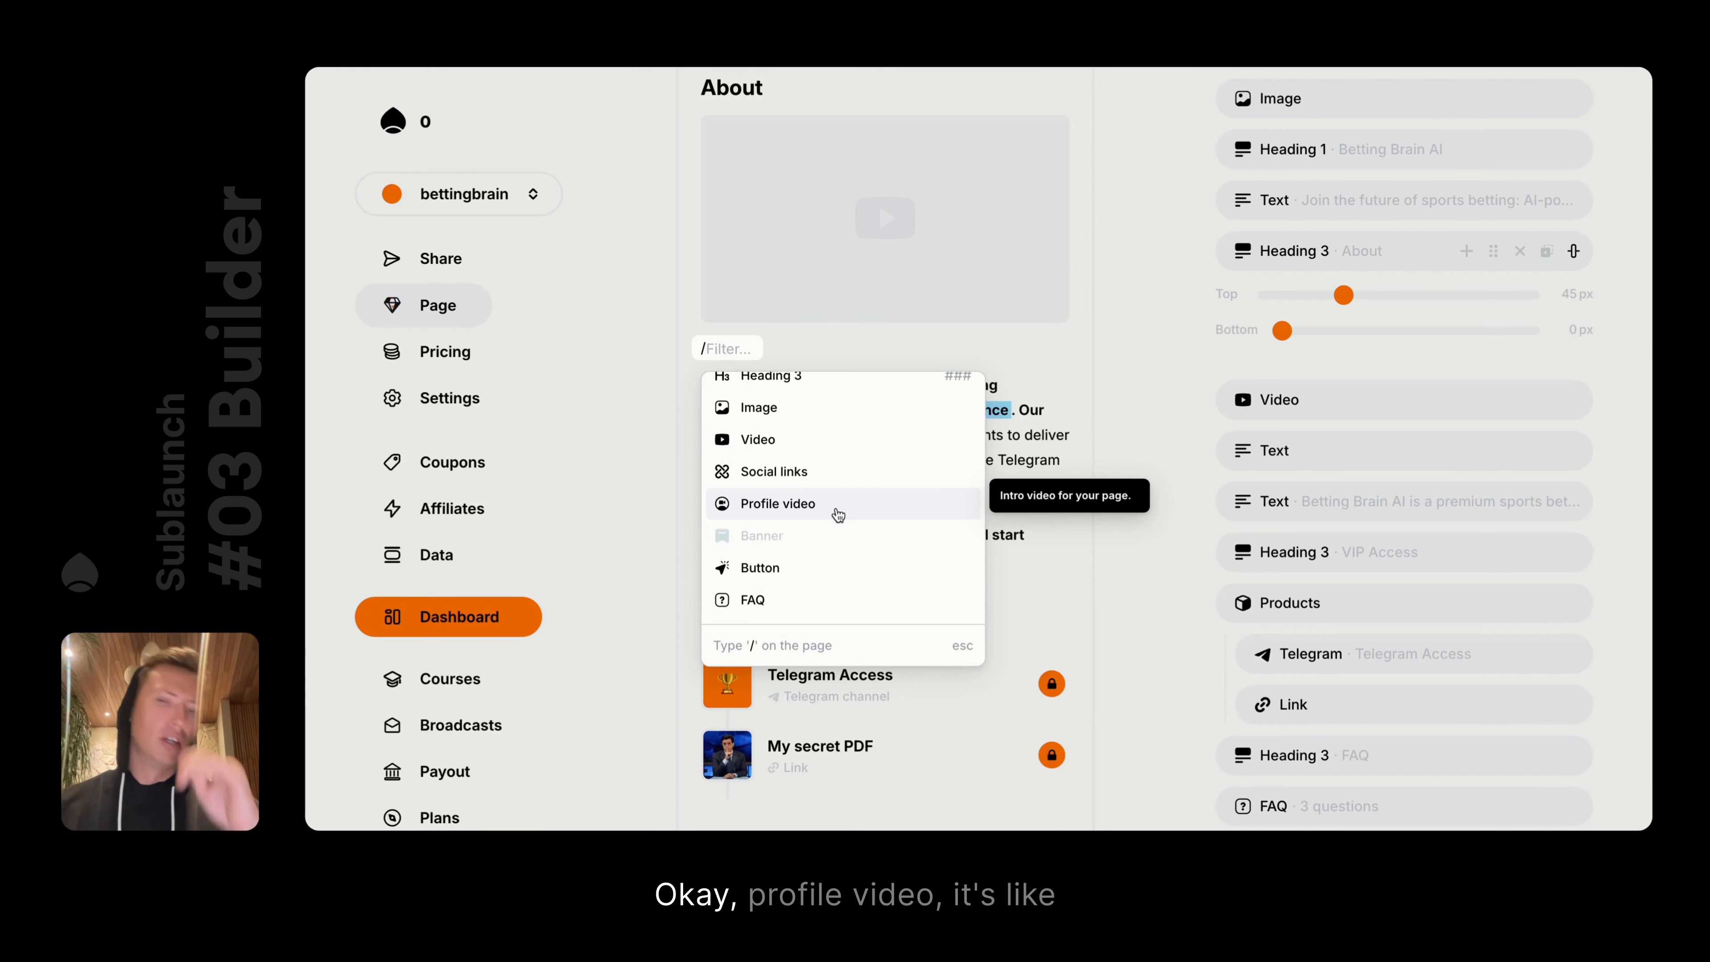
{"action": "left_click", "coordinate": [838, 516]}
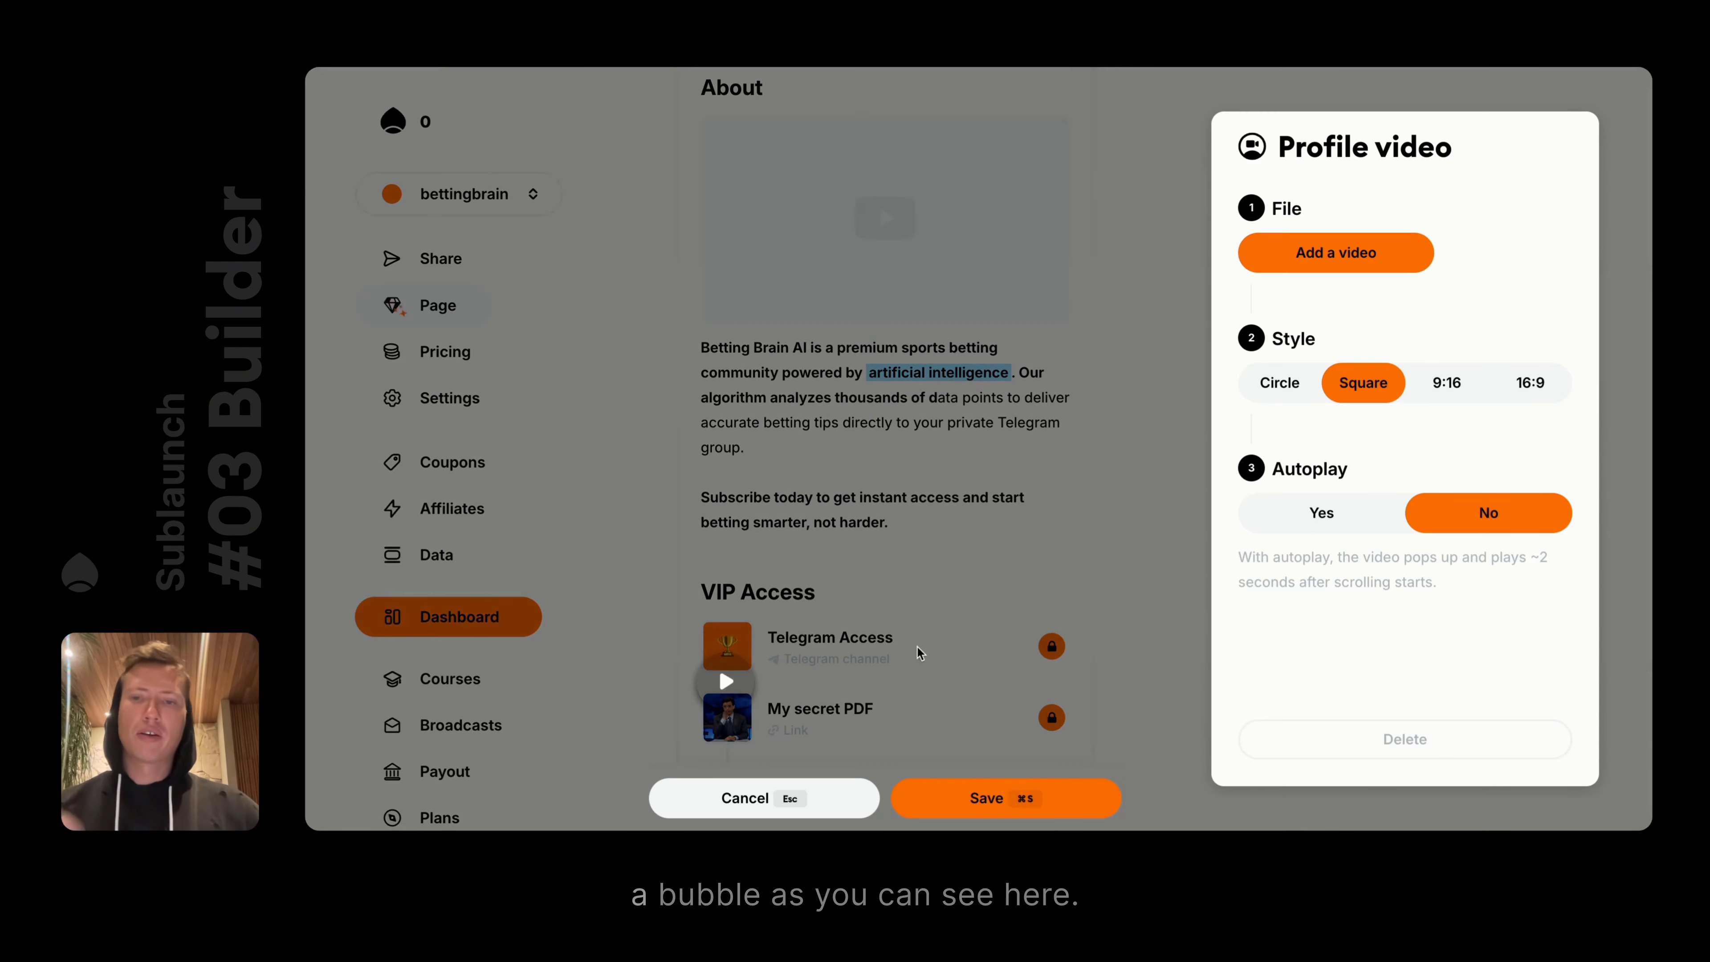
{"action": "left_click", "coordinate": [978, 454]}
{"action": "scroll", "coordinate": [978, 455], "scroll_direction": "up", "scroll_amount": 8}
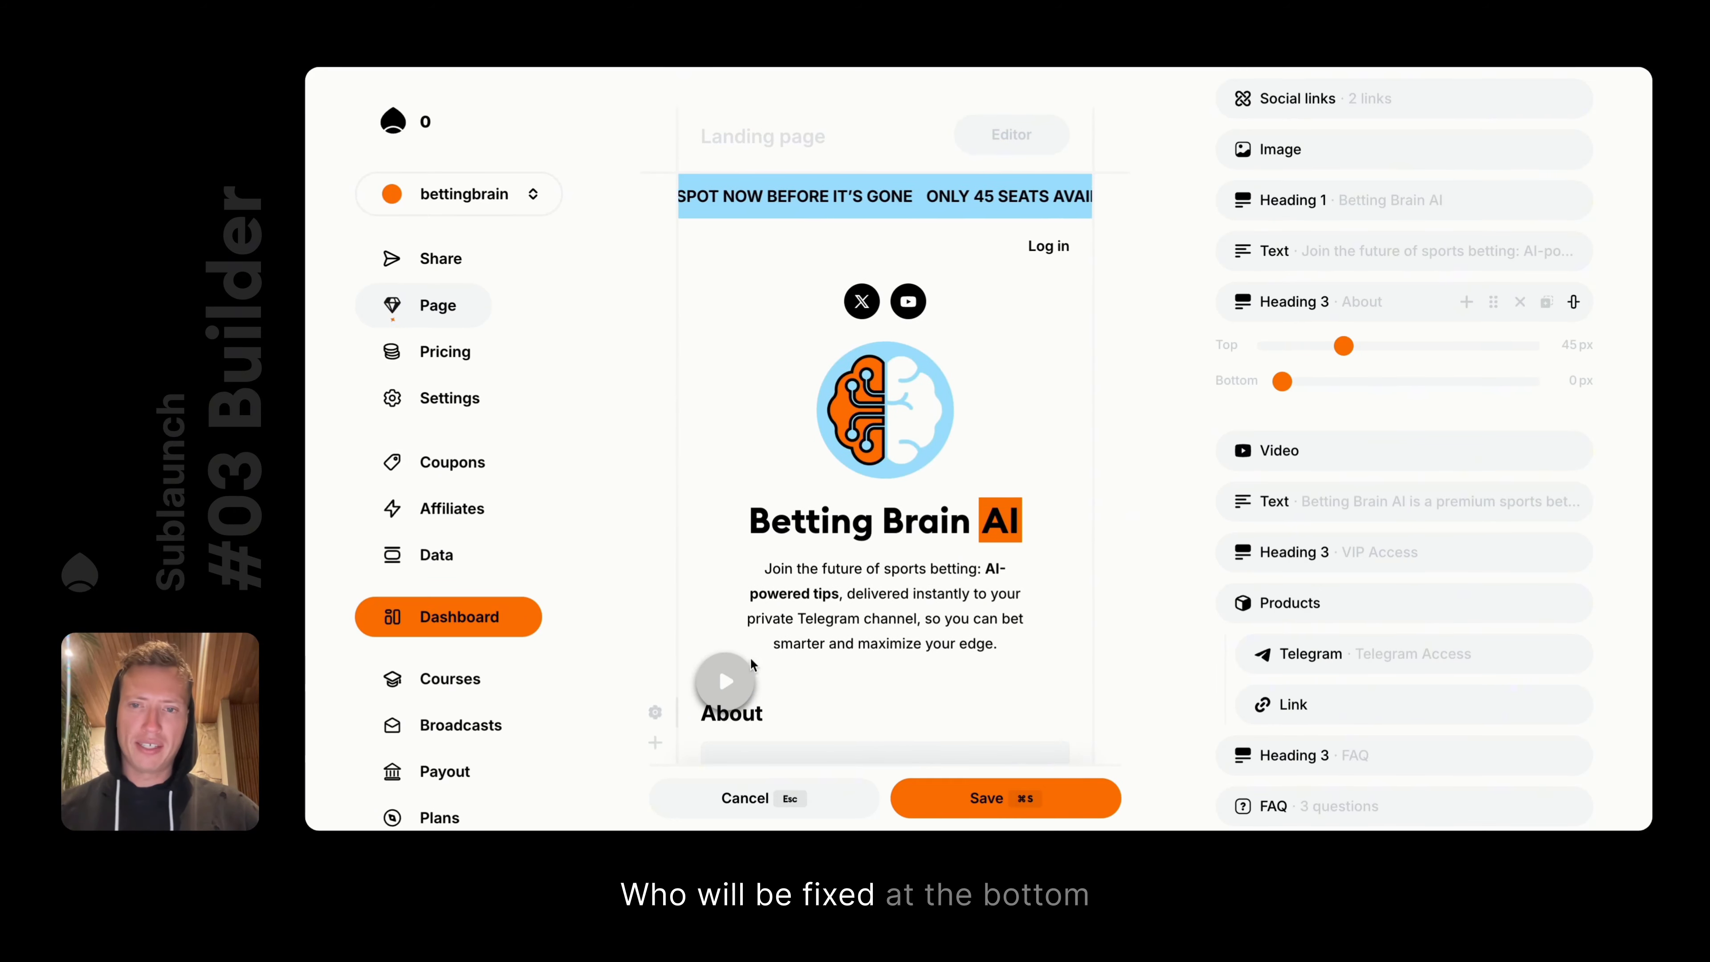
{"action": "scroll", "coordinate": [853, 644], "scroll_direction": "down", "scroll_amount": 2}
{"action": "key", "text": "super+s"}
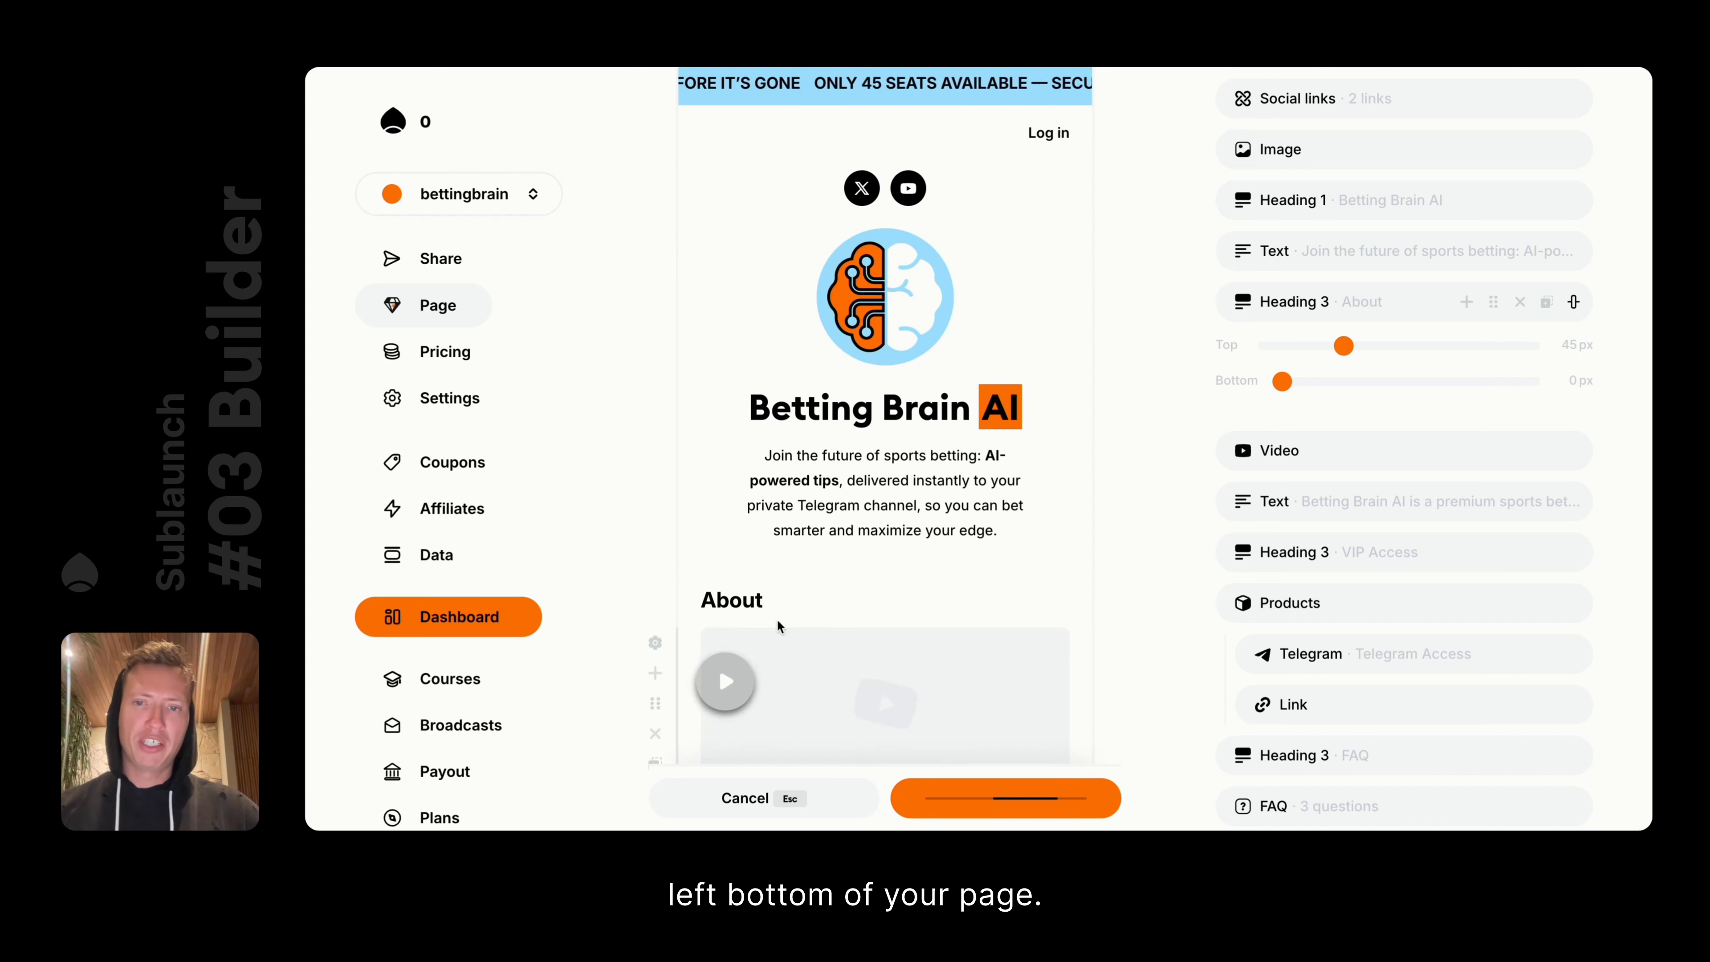
{"action": "left_click", "coordinate": [724, 680]}
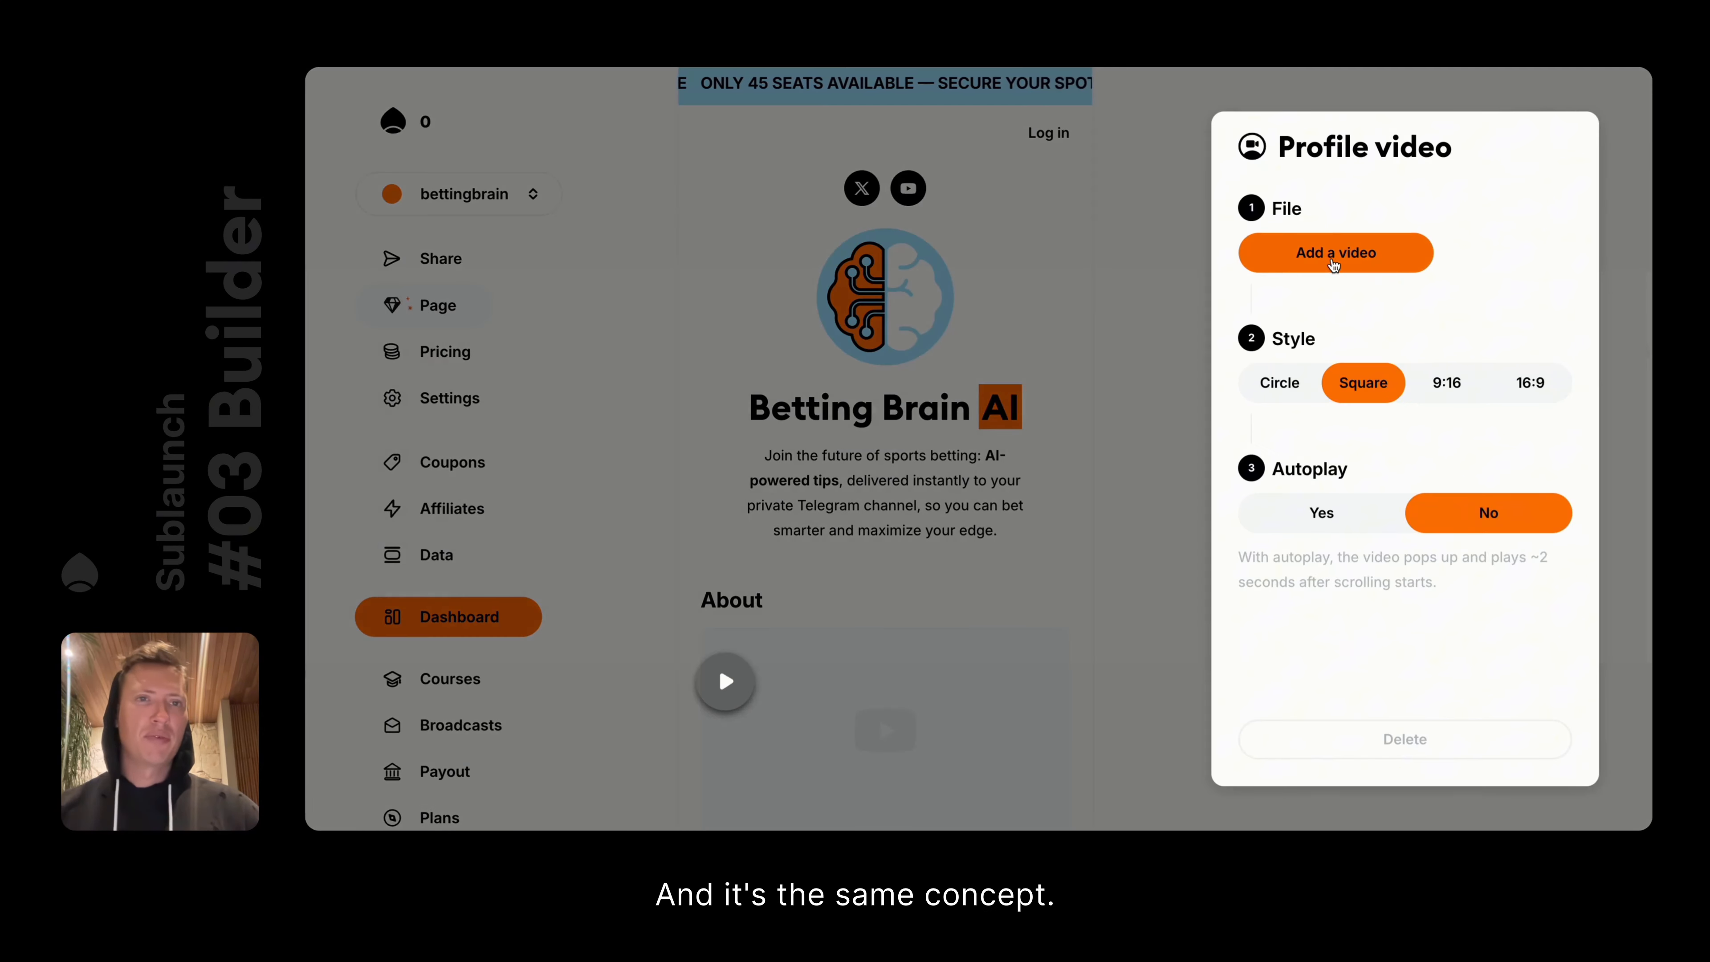
Cancel adding a bubble video, try Circle style, and keep the bubble Square
{"action": "left_click", "coordinate": [1332, 266]}
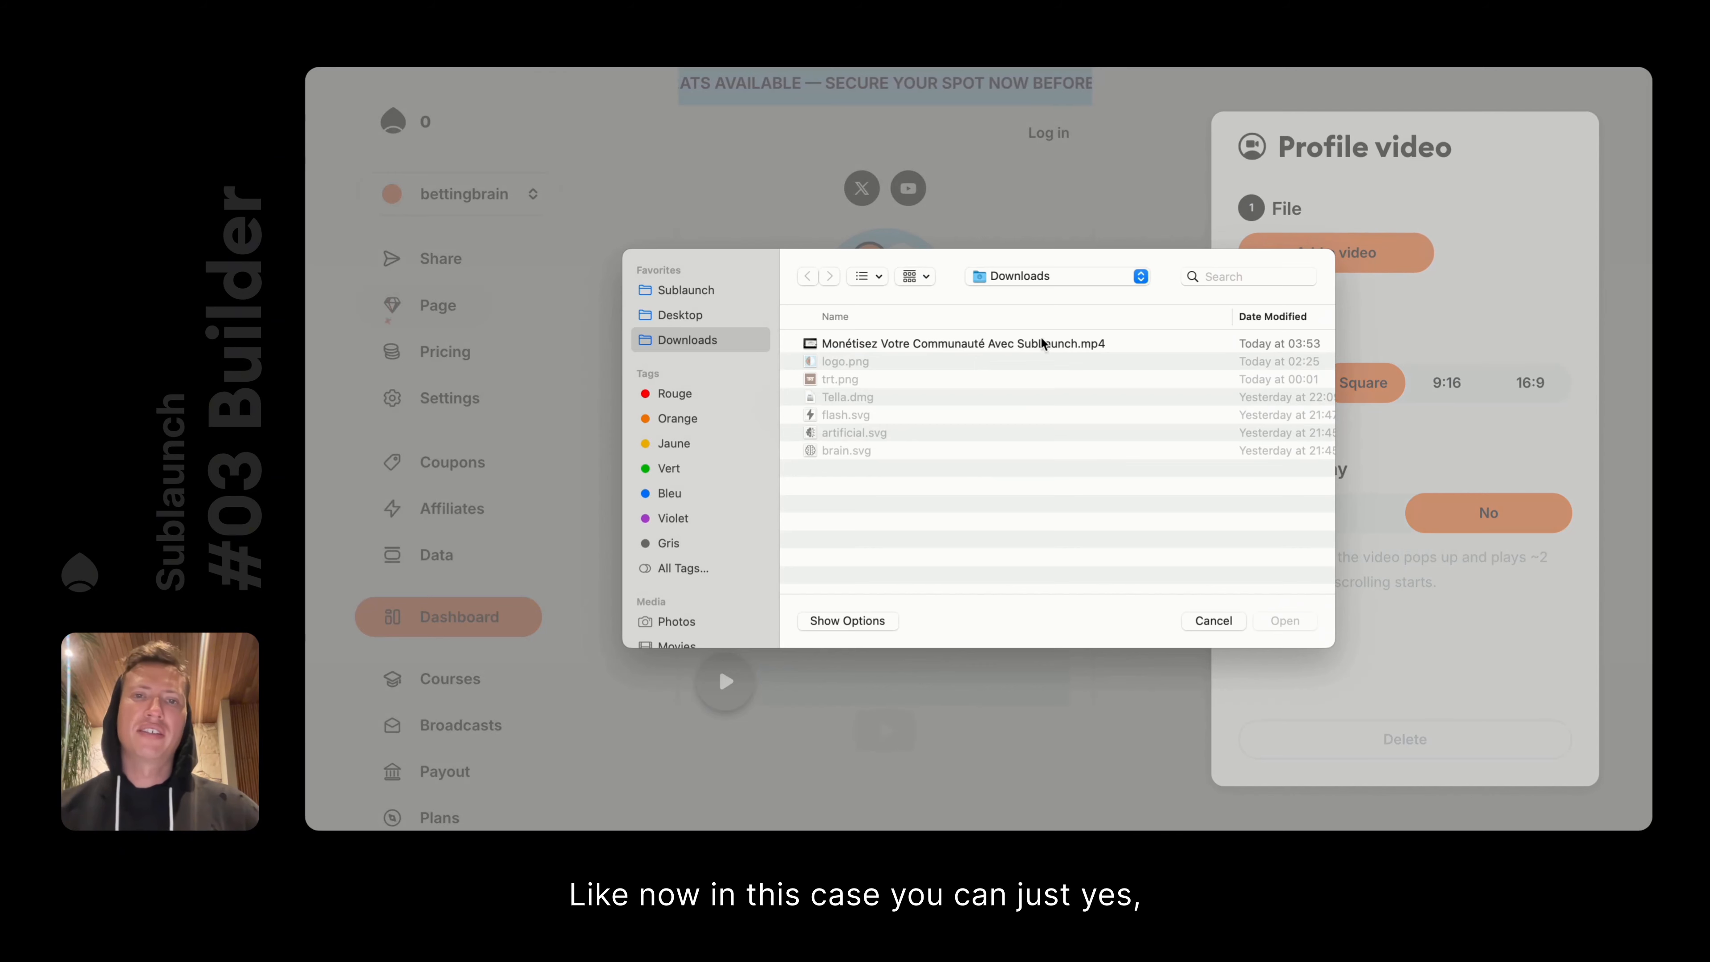
{"action": "left_click", "coordinate": [1212, 620]}
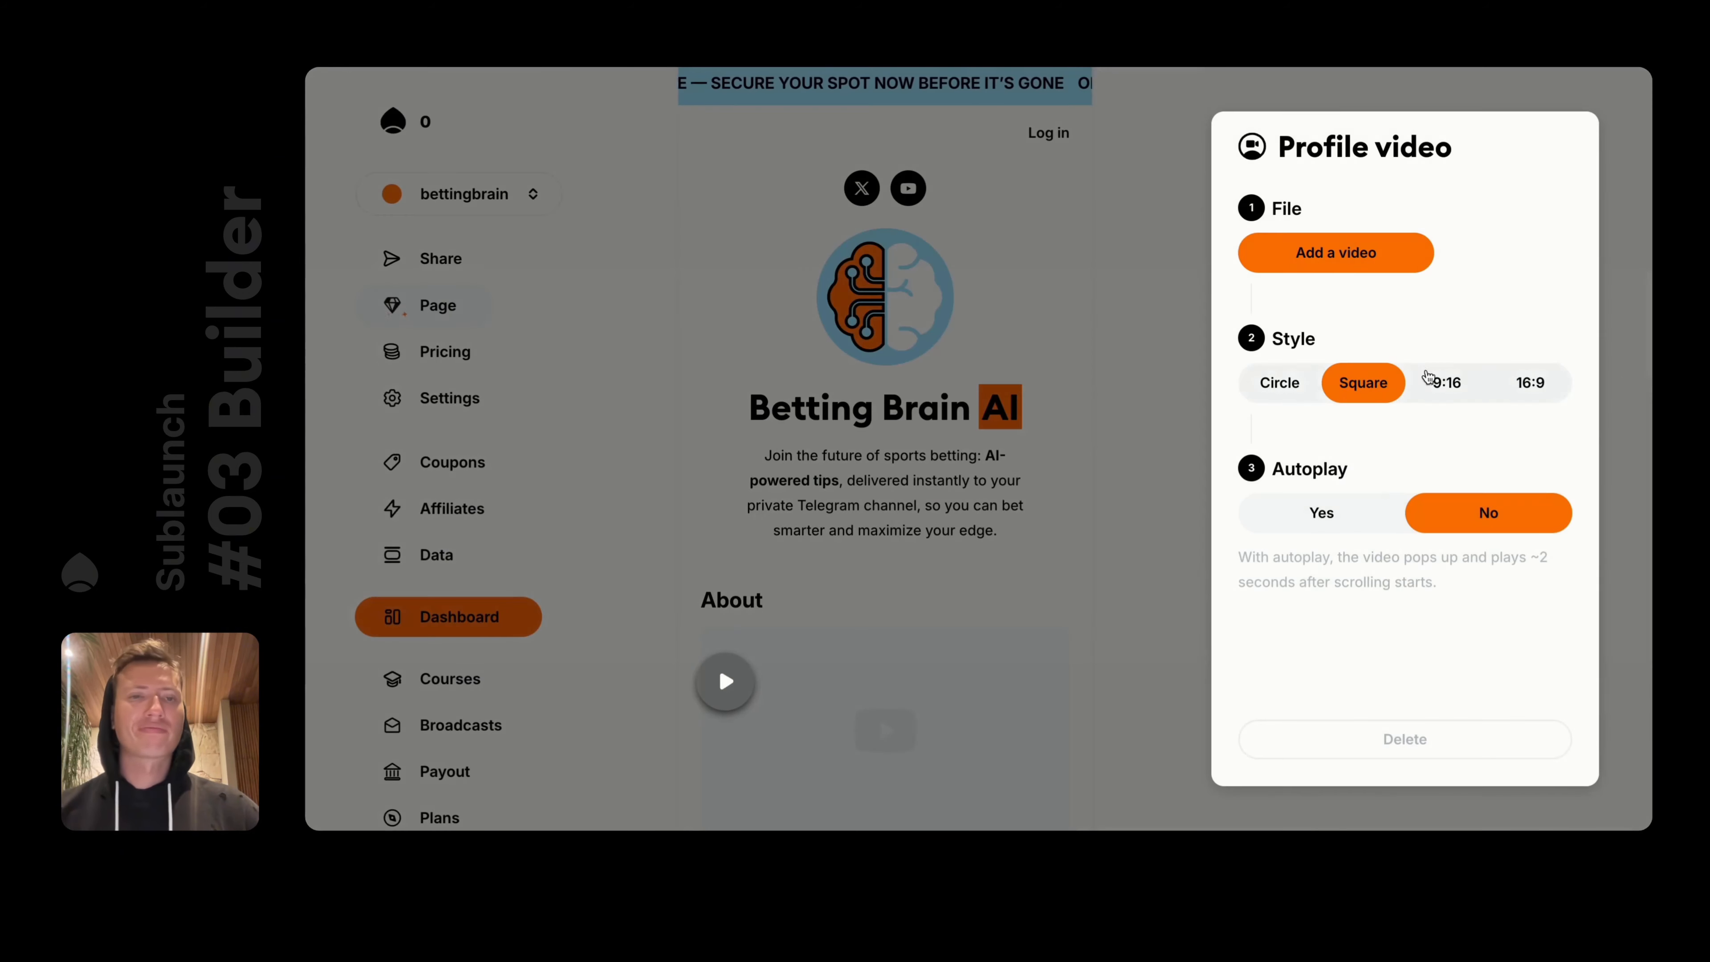
{"action": "left_click", "coordinate": [1272, 383]}
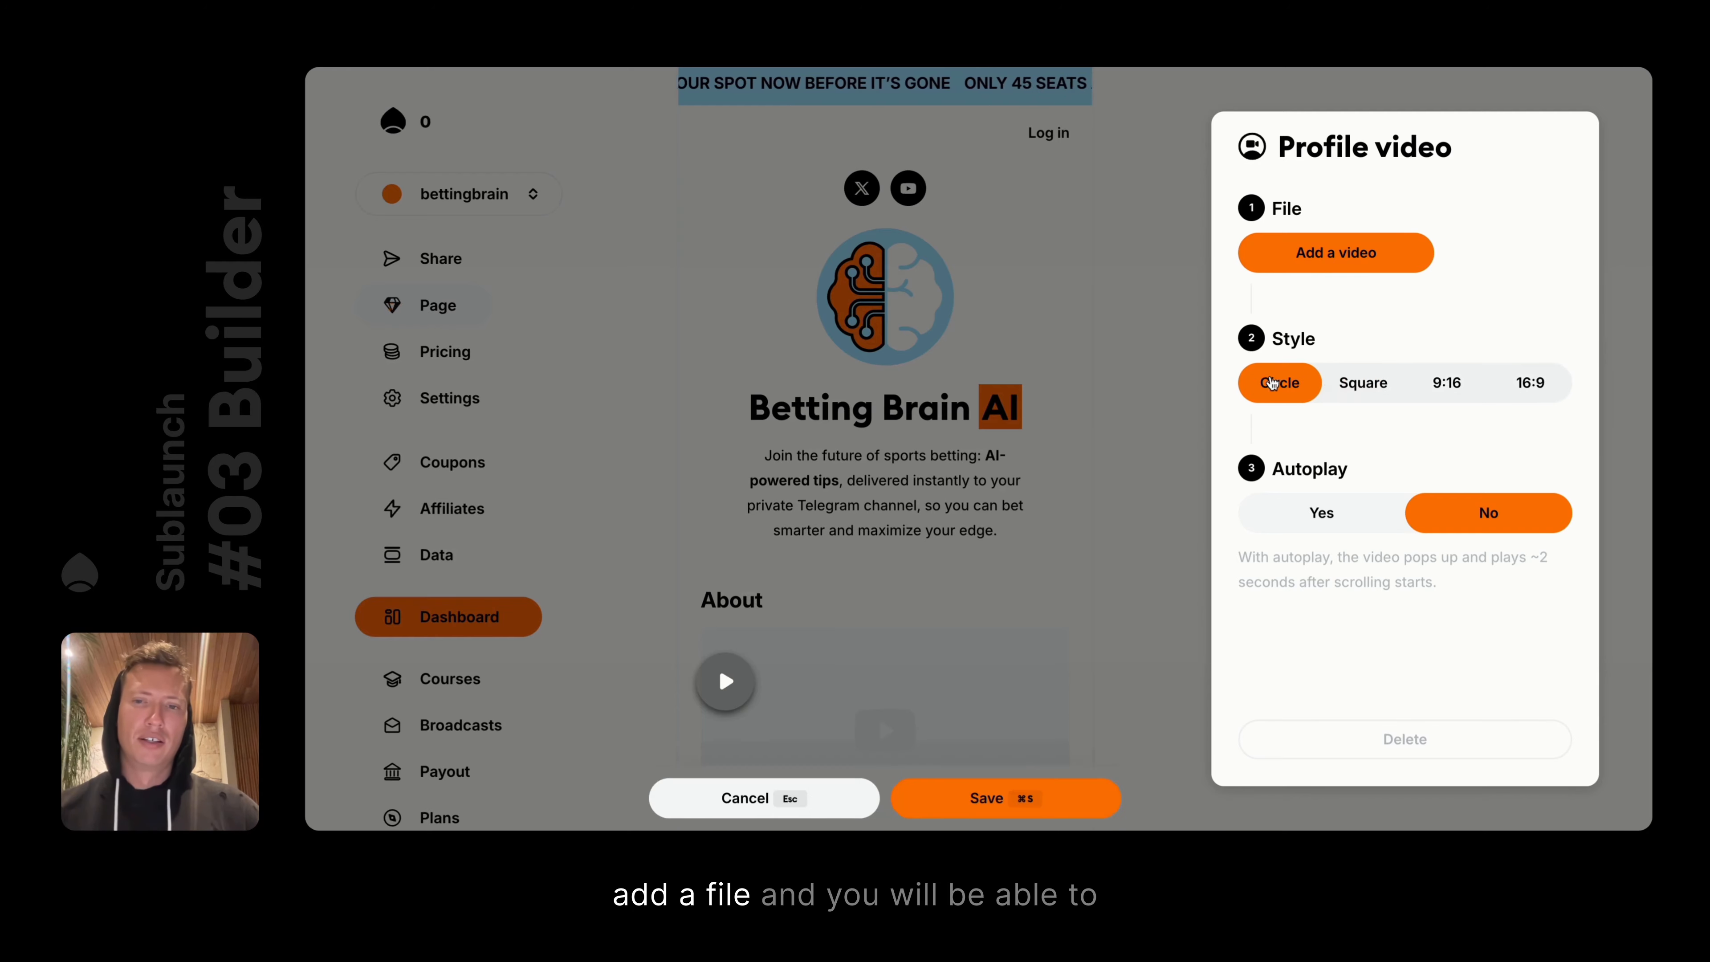
{"action": "left_click", "coordinate": [1370, 382]}
{"action": "left_click", "coordinate": [1143, 471]}
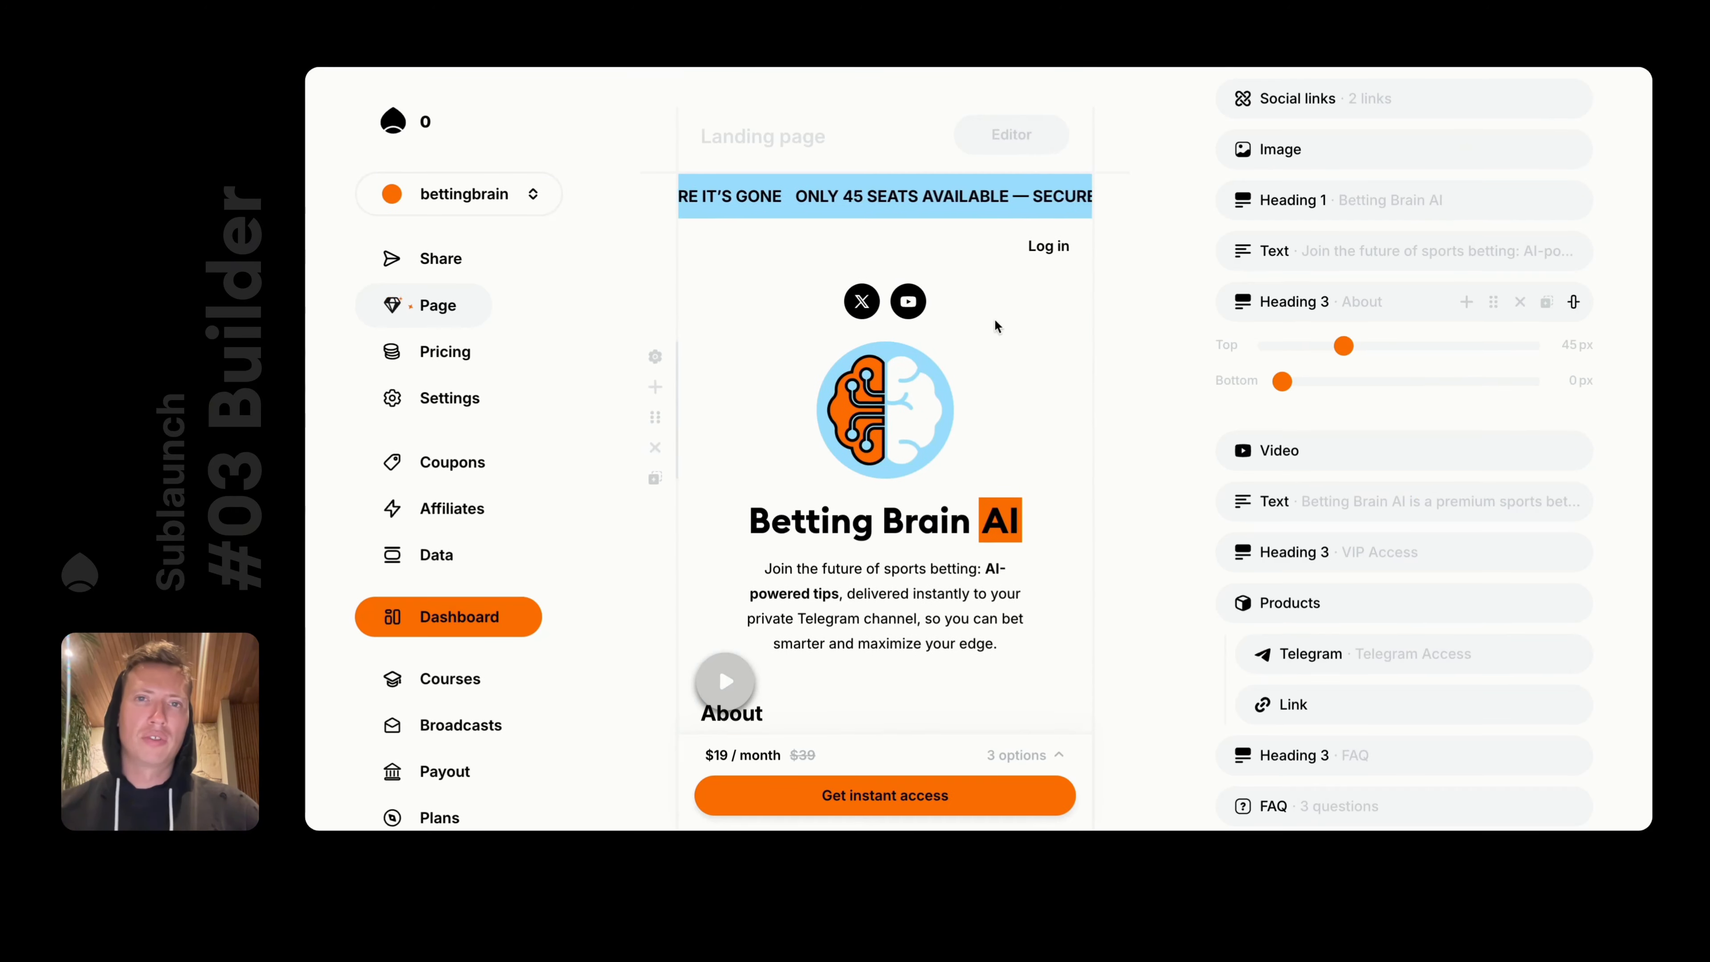
Preview the page in Viewer mode and play the profile video full screen
{"action": "left_click", "coordinate": [1019, 134]}
{"action": "left_click", "coordinate": [1020, 134]}
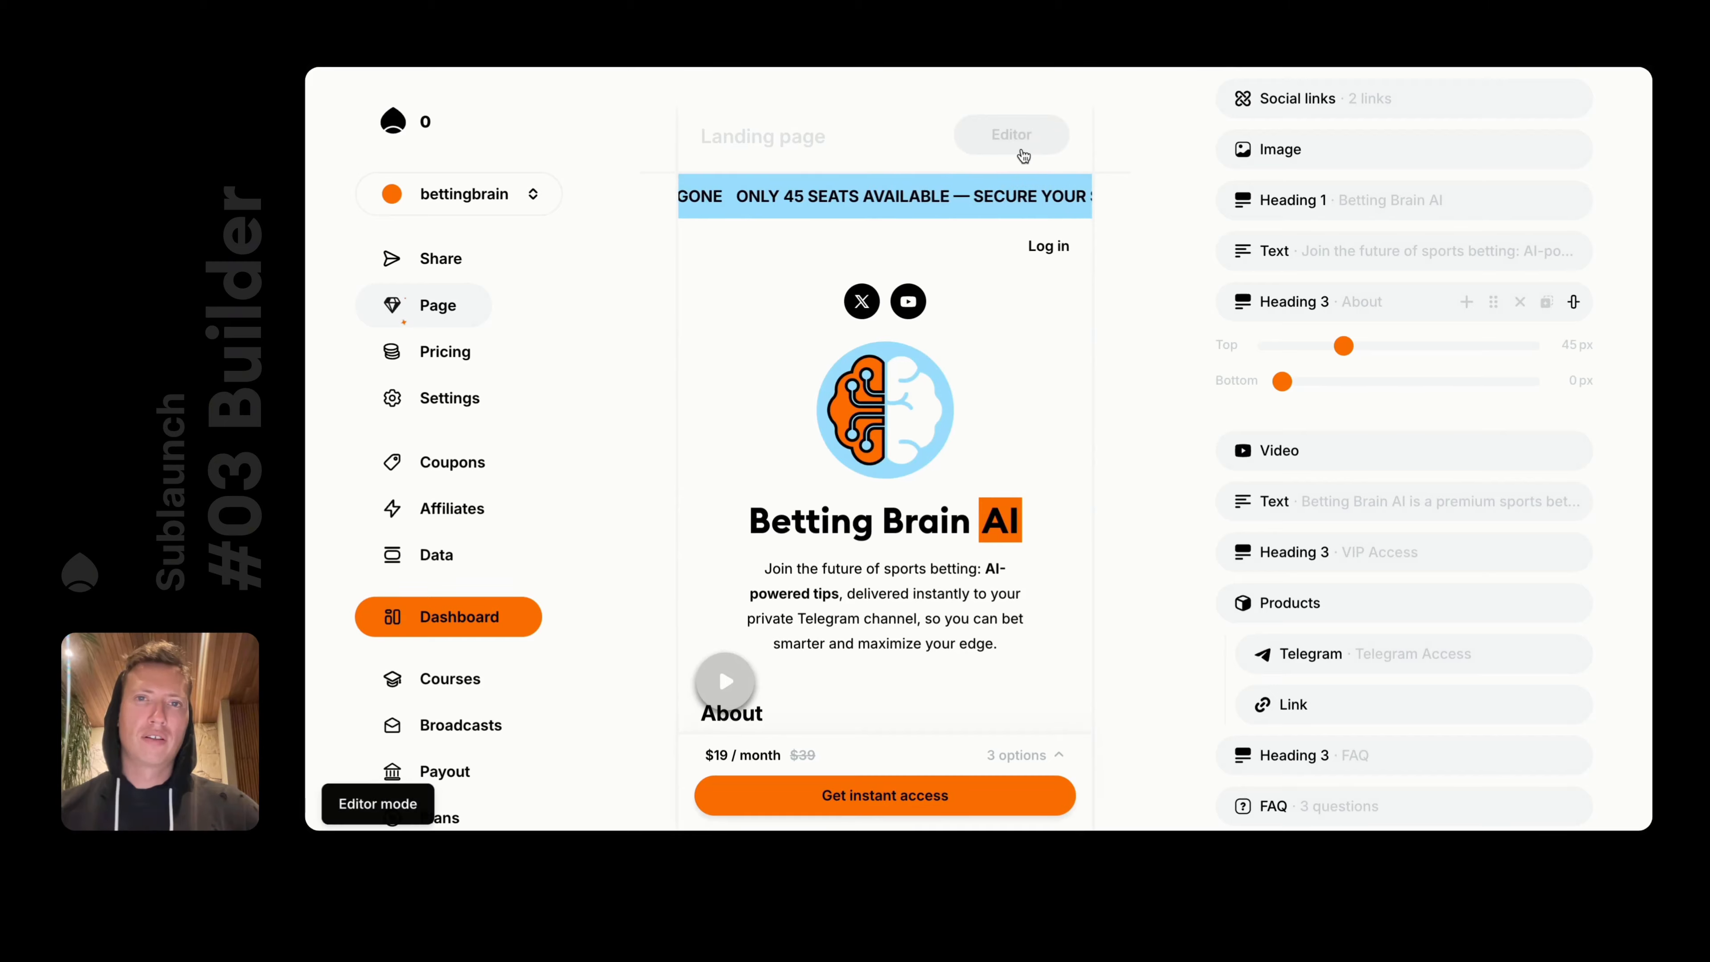
{"action": "left_click", "coordinate": [1011, 134]}
{"action": "left_click", "coordinate": [1011, 173]}
{"action": "scroll", "coordinate": [1028, 288], "scroll_direction": "down", "scroll_amount": 5}
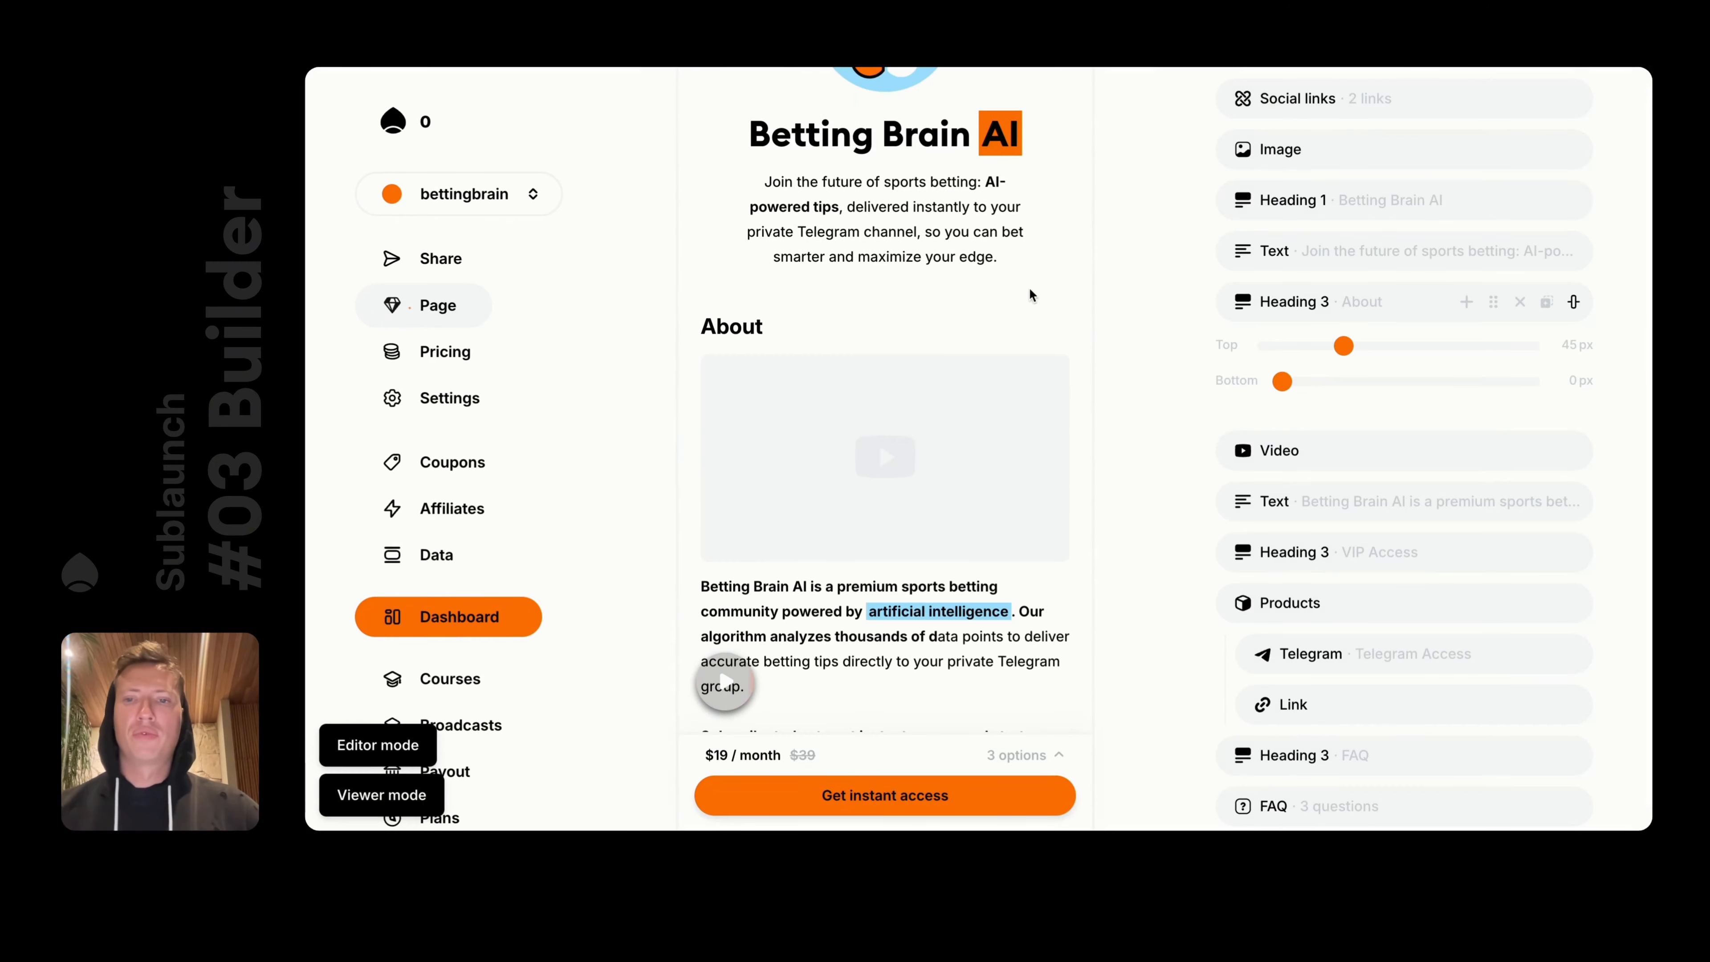
{"action": "left_click", "coordinate": [881, 445]}
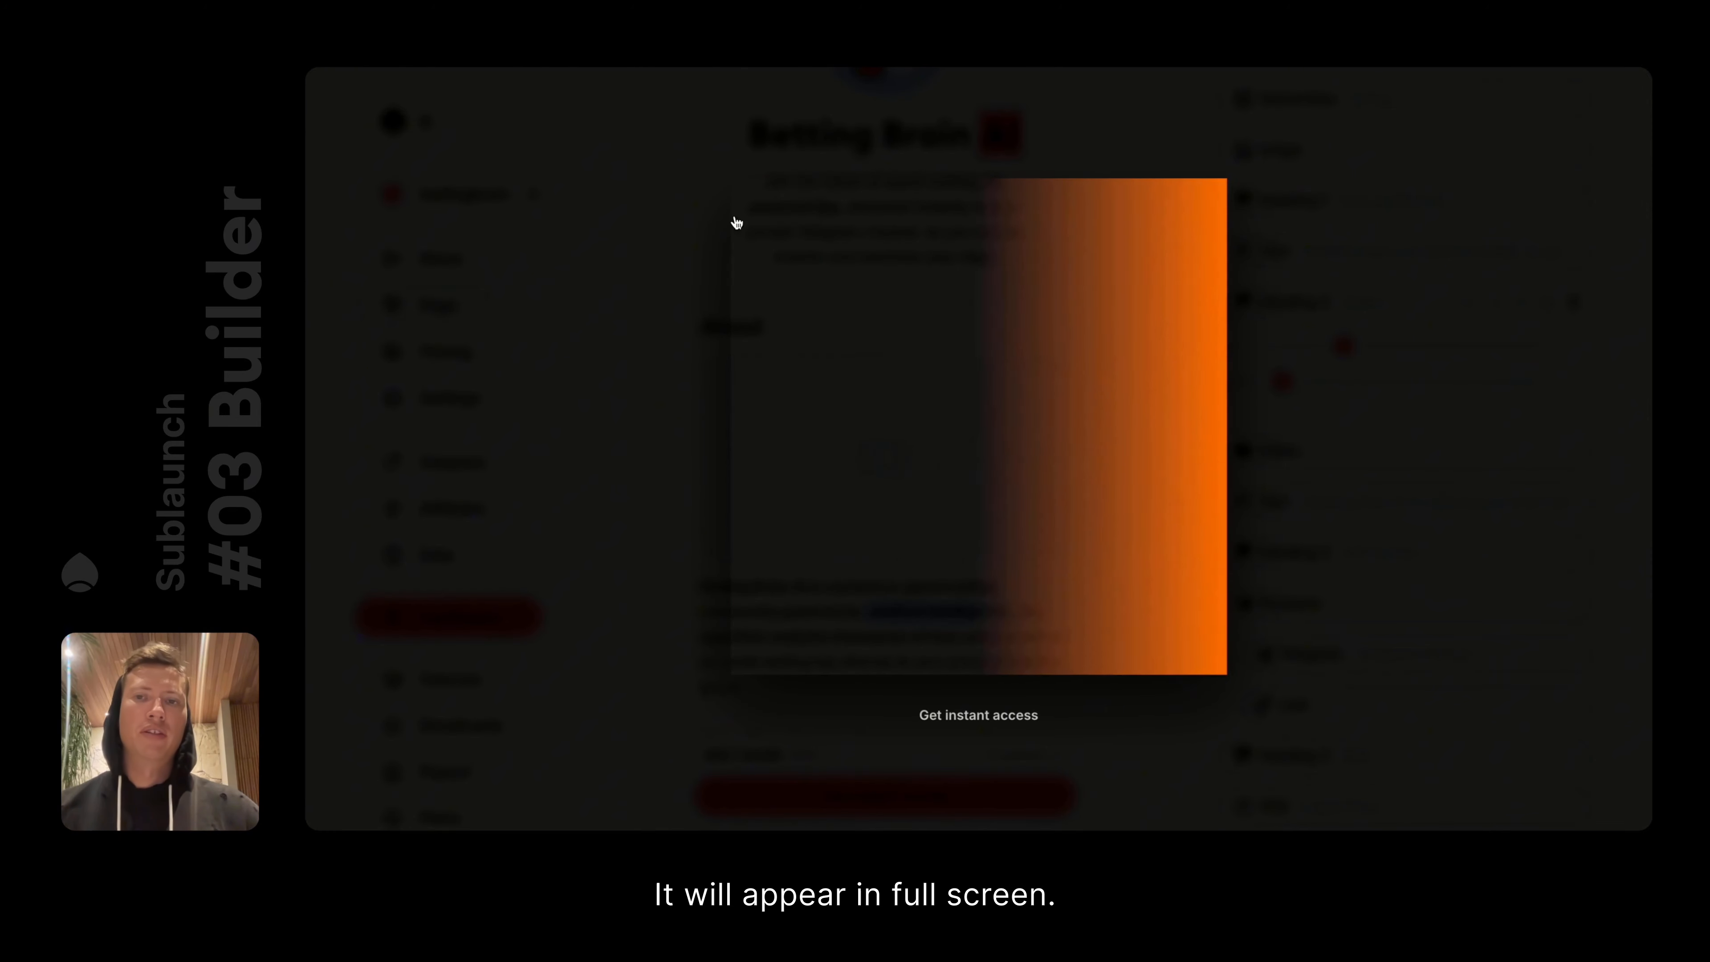
{"action": "left_click", "coordinate": [683, 382]}
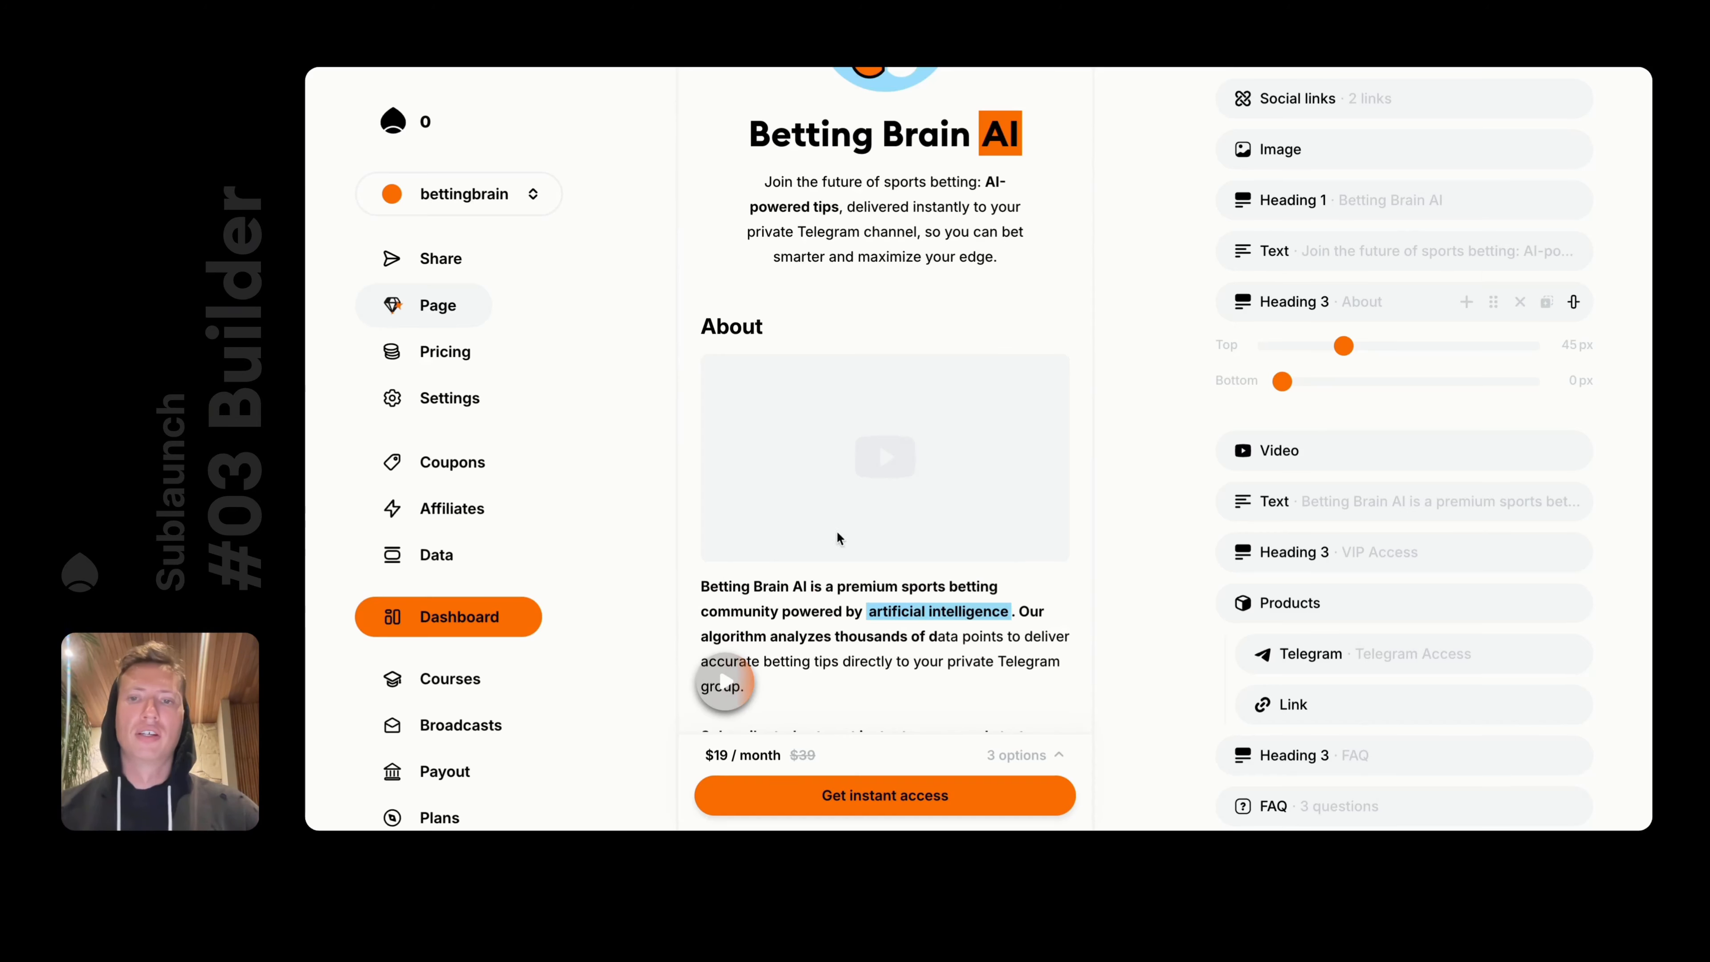
{"action": "scroll", "coordinate": [976, 303], "scroll_direction": "up", "scroll_amount": 5}
Return to Editor mode and check the profile video bubble's settings without changes
{"action": "left_click", "coordinate": [994, 144]}
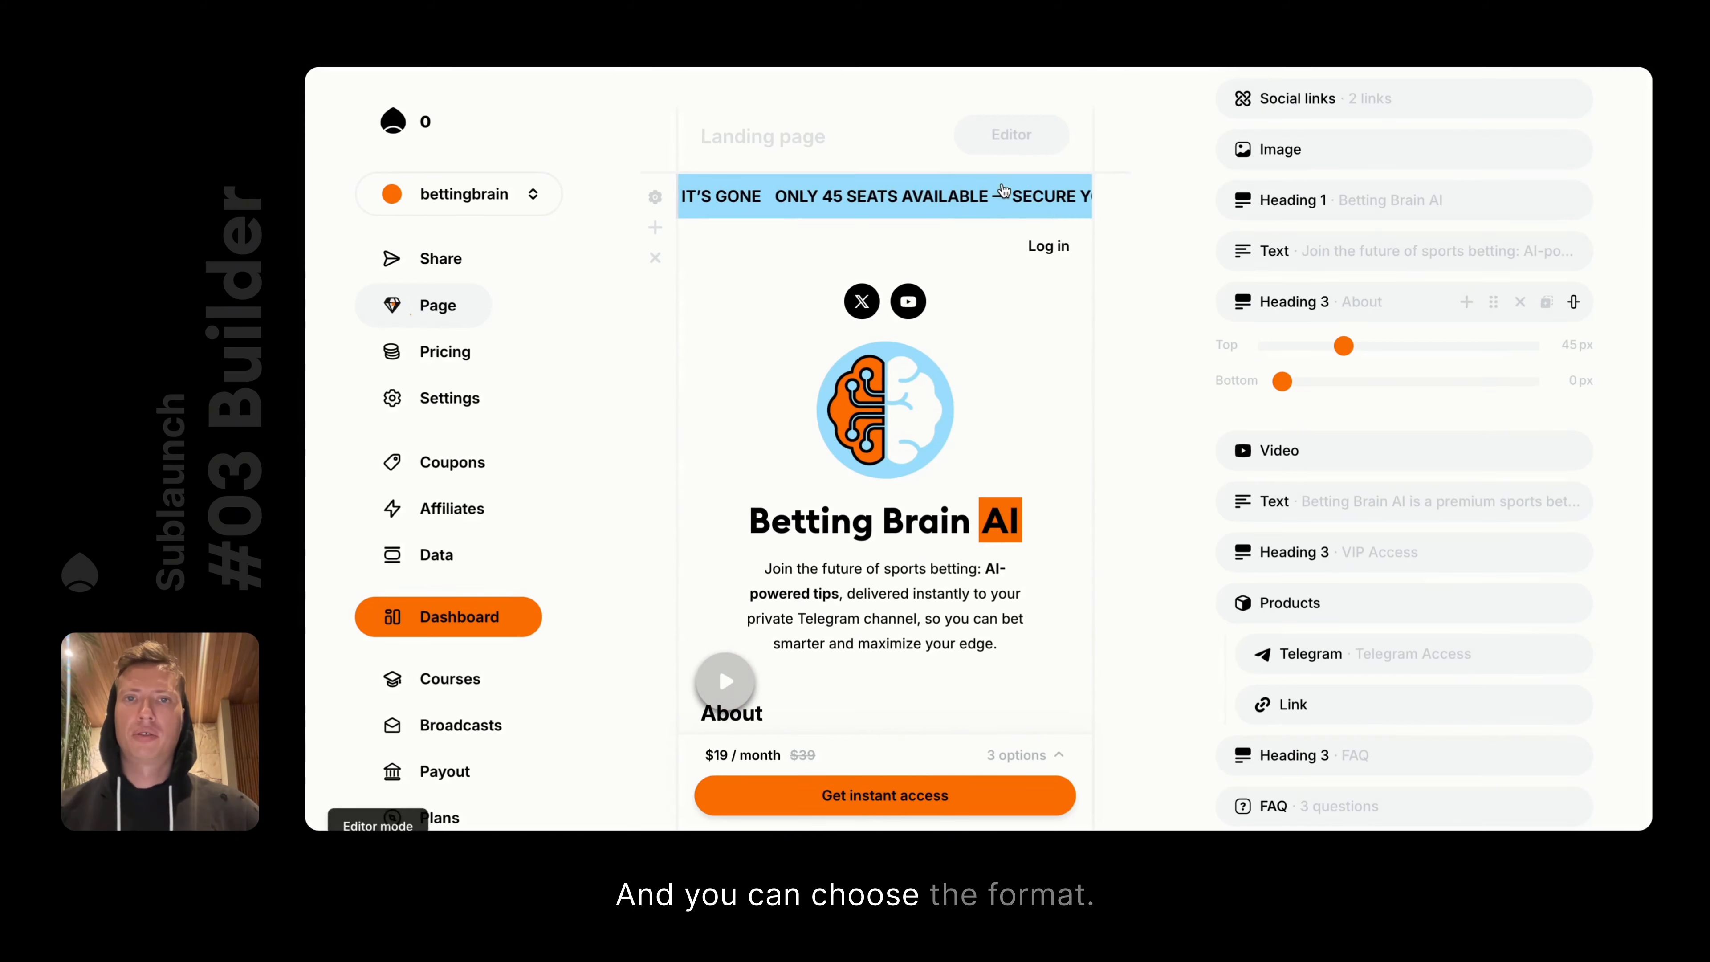
{"action": "left_click", "coordinate": [1278, 449]}
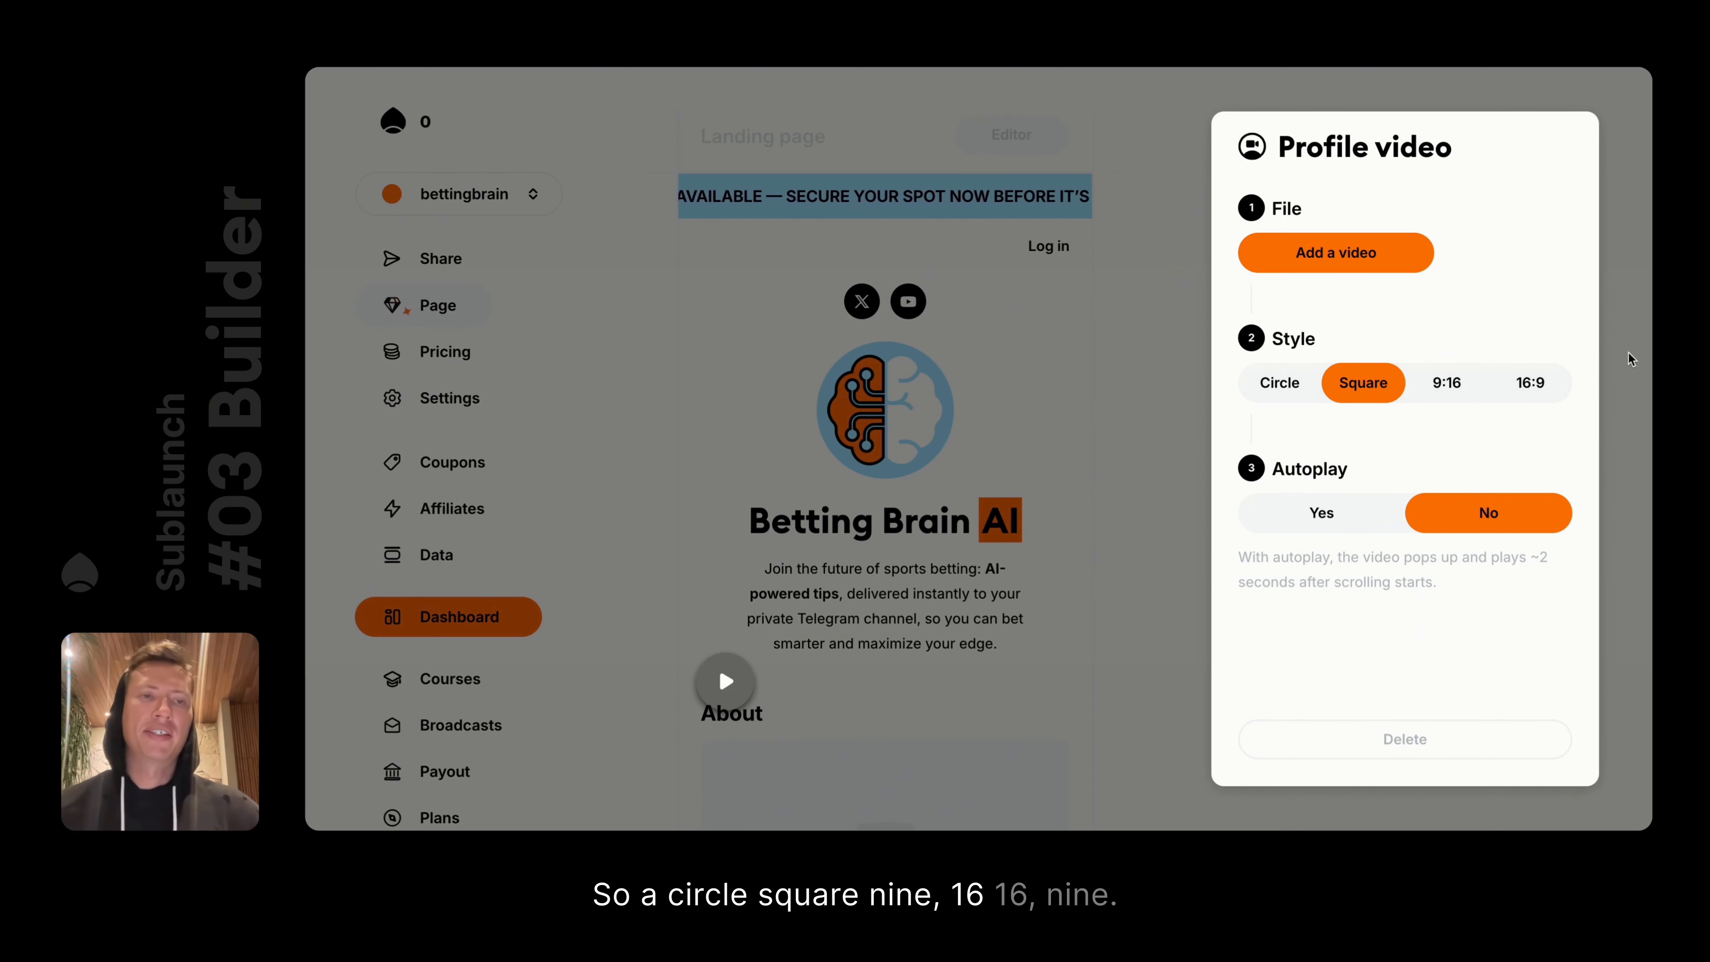
{"action": "left_click", "coordinate": [1054, 348]}
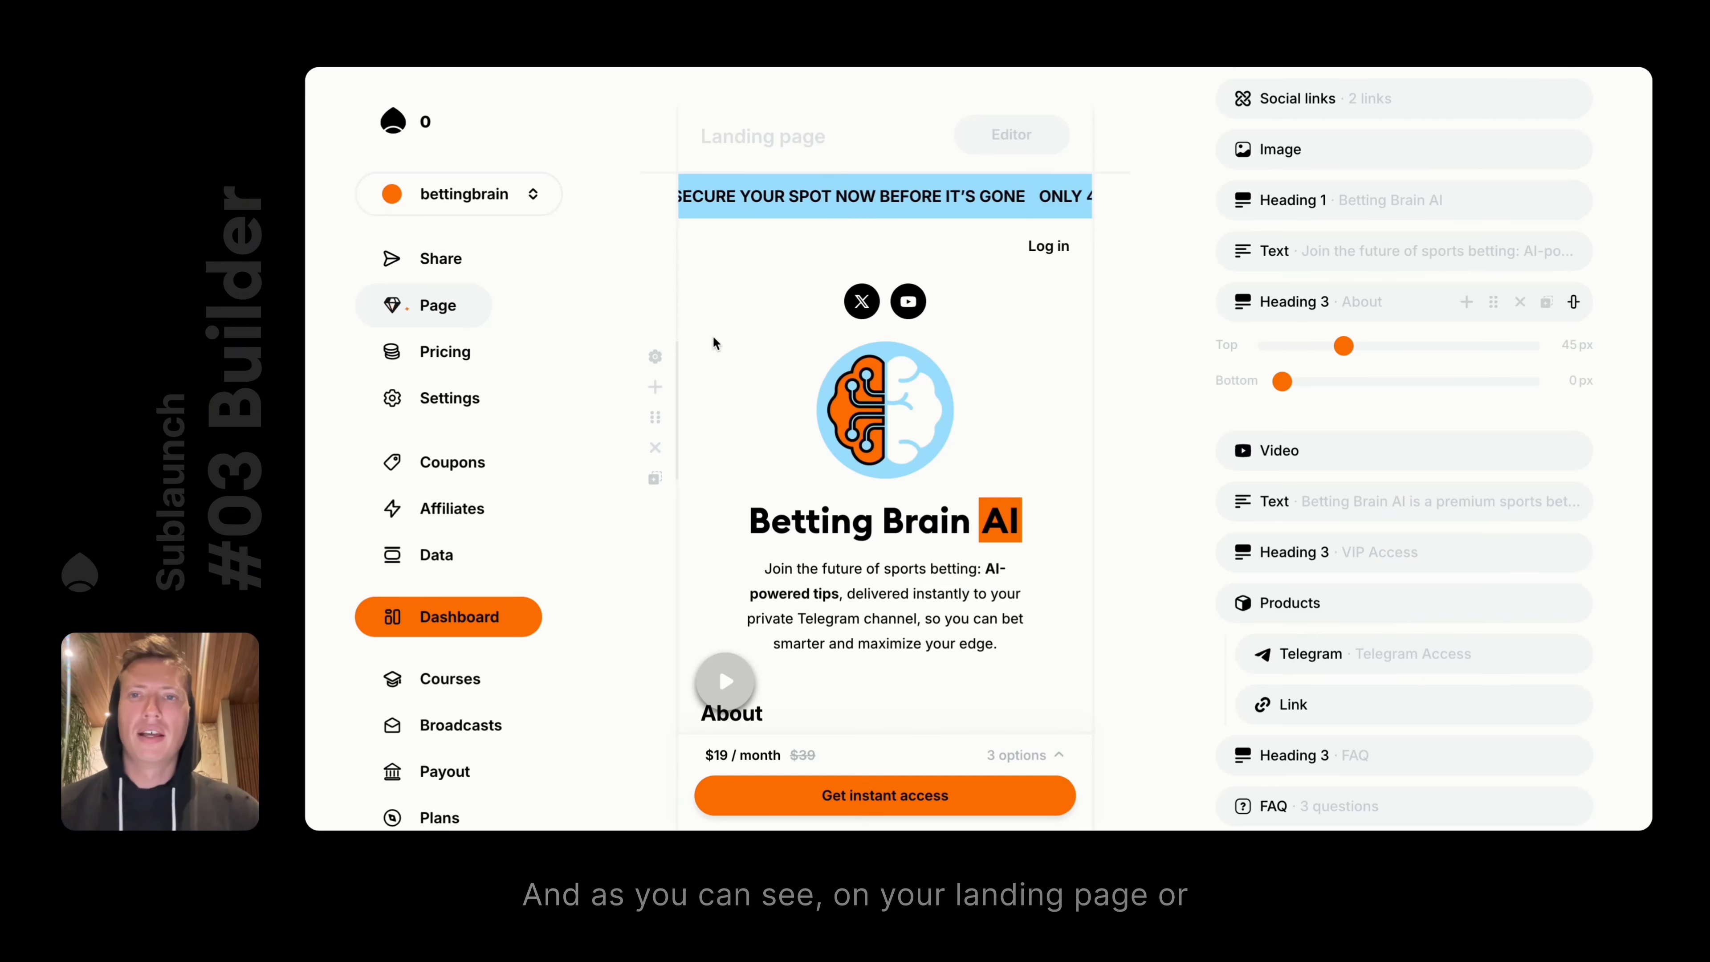
{"action": "scroll", "coordinate": [712, 335], "scroll_direction": "down", "scroll_amount": 3}
{"action": "scroll", "coordinate": [767, 315], "scroll_direction": "up", "scroll_amount": 3}
Preview the members page in viewer mode, then return to editor mode
{"action": "left_click", "coordinate": [1011, 134]}
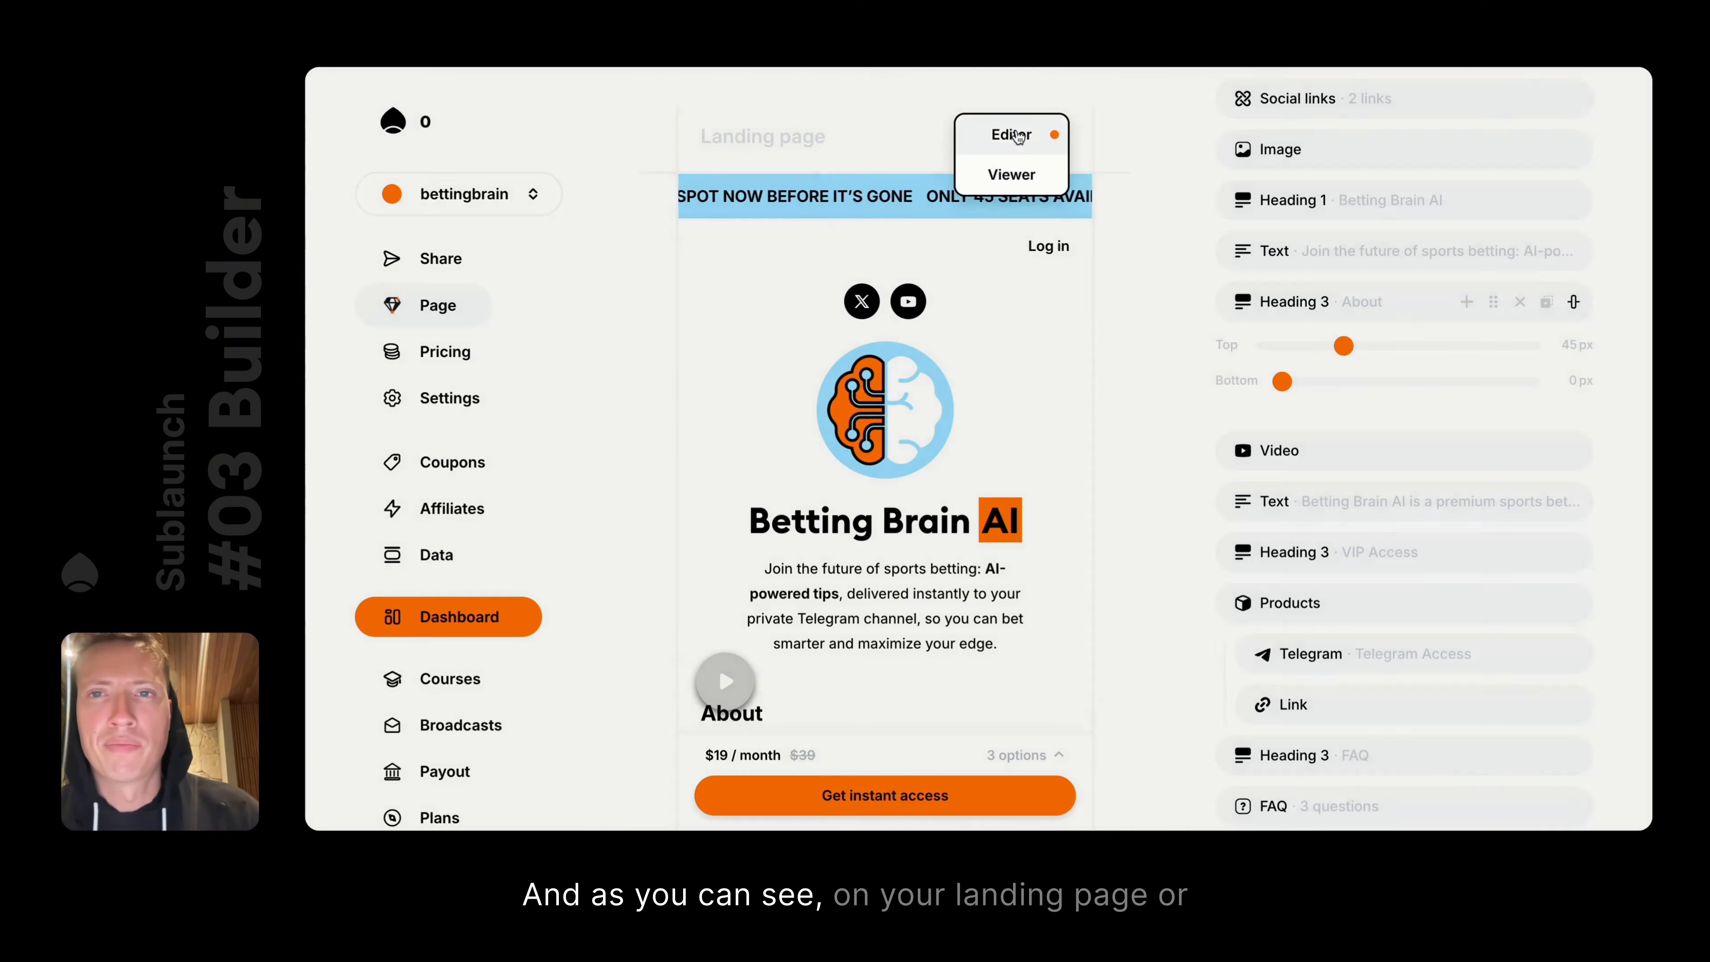
{"action": "left_click", "coordinate": [1007, 135]}
{"action": "scroll", "coordinate": [1317, 214], "scroll_direction": "up", "scroll_amount": 5}
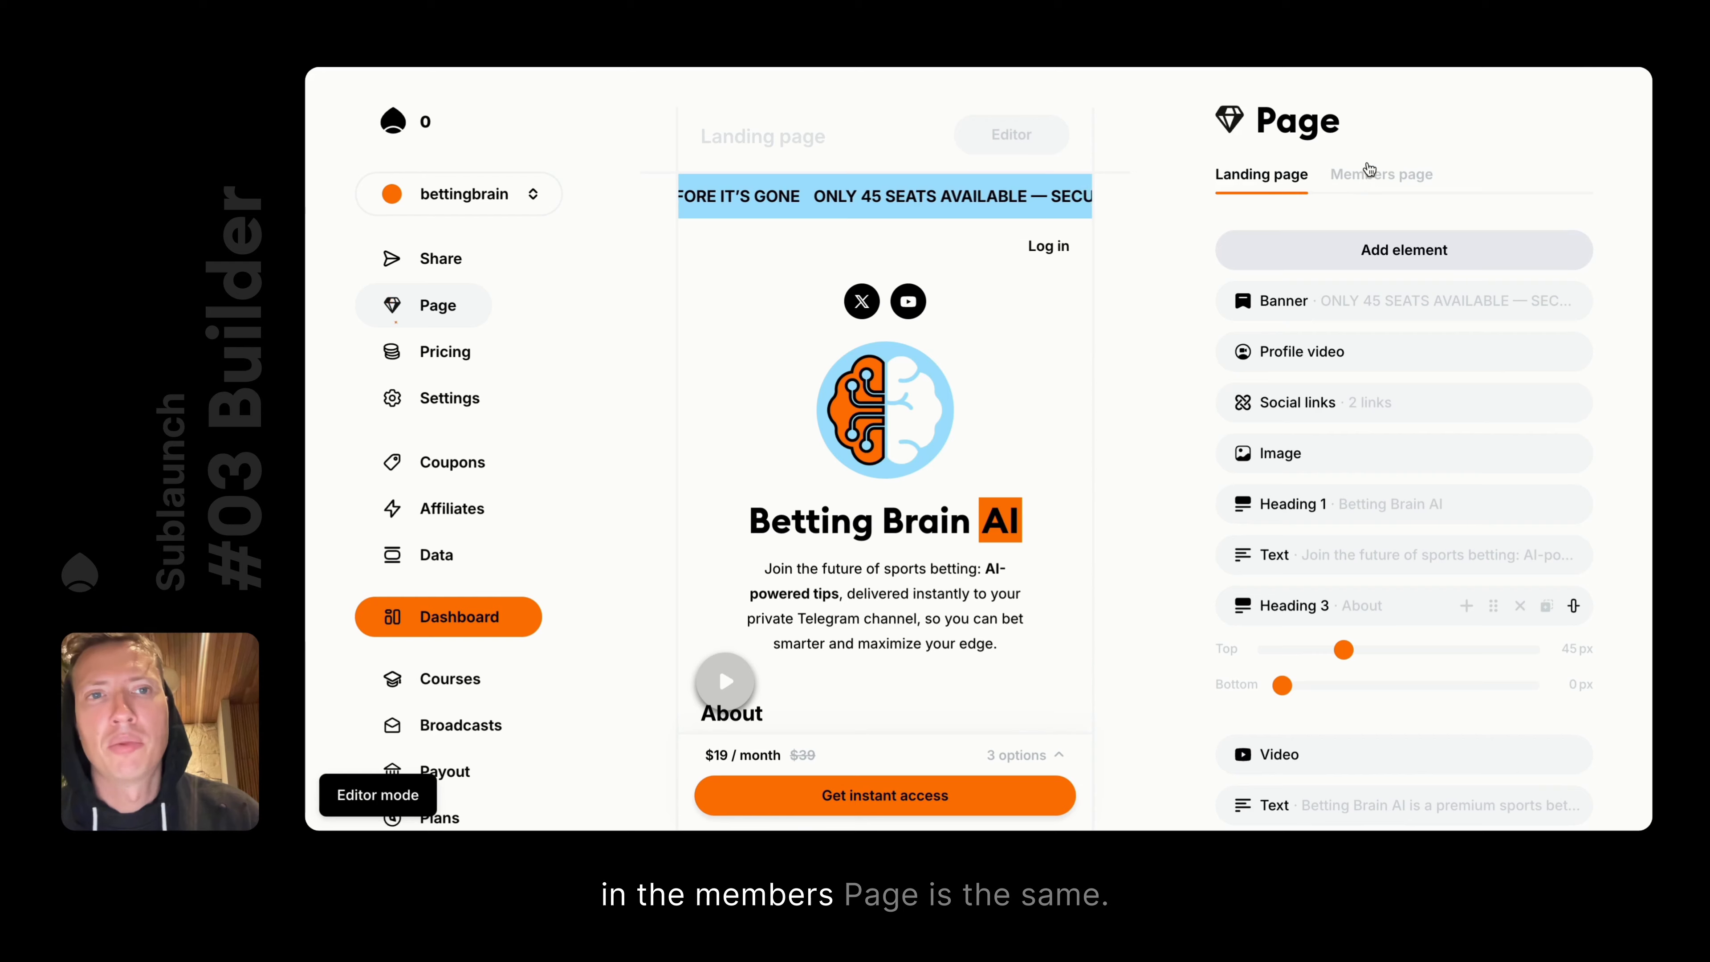
{"action": "left_click", "coordinate": [1355, 173]}
{"action": "left_click", "coordinate": [1003, 133]}
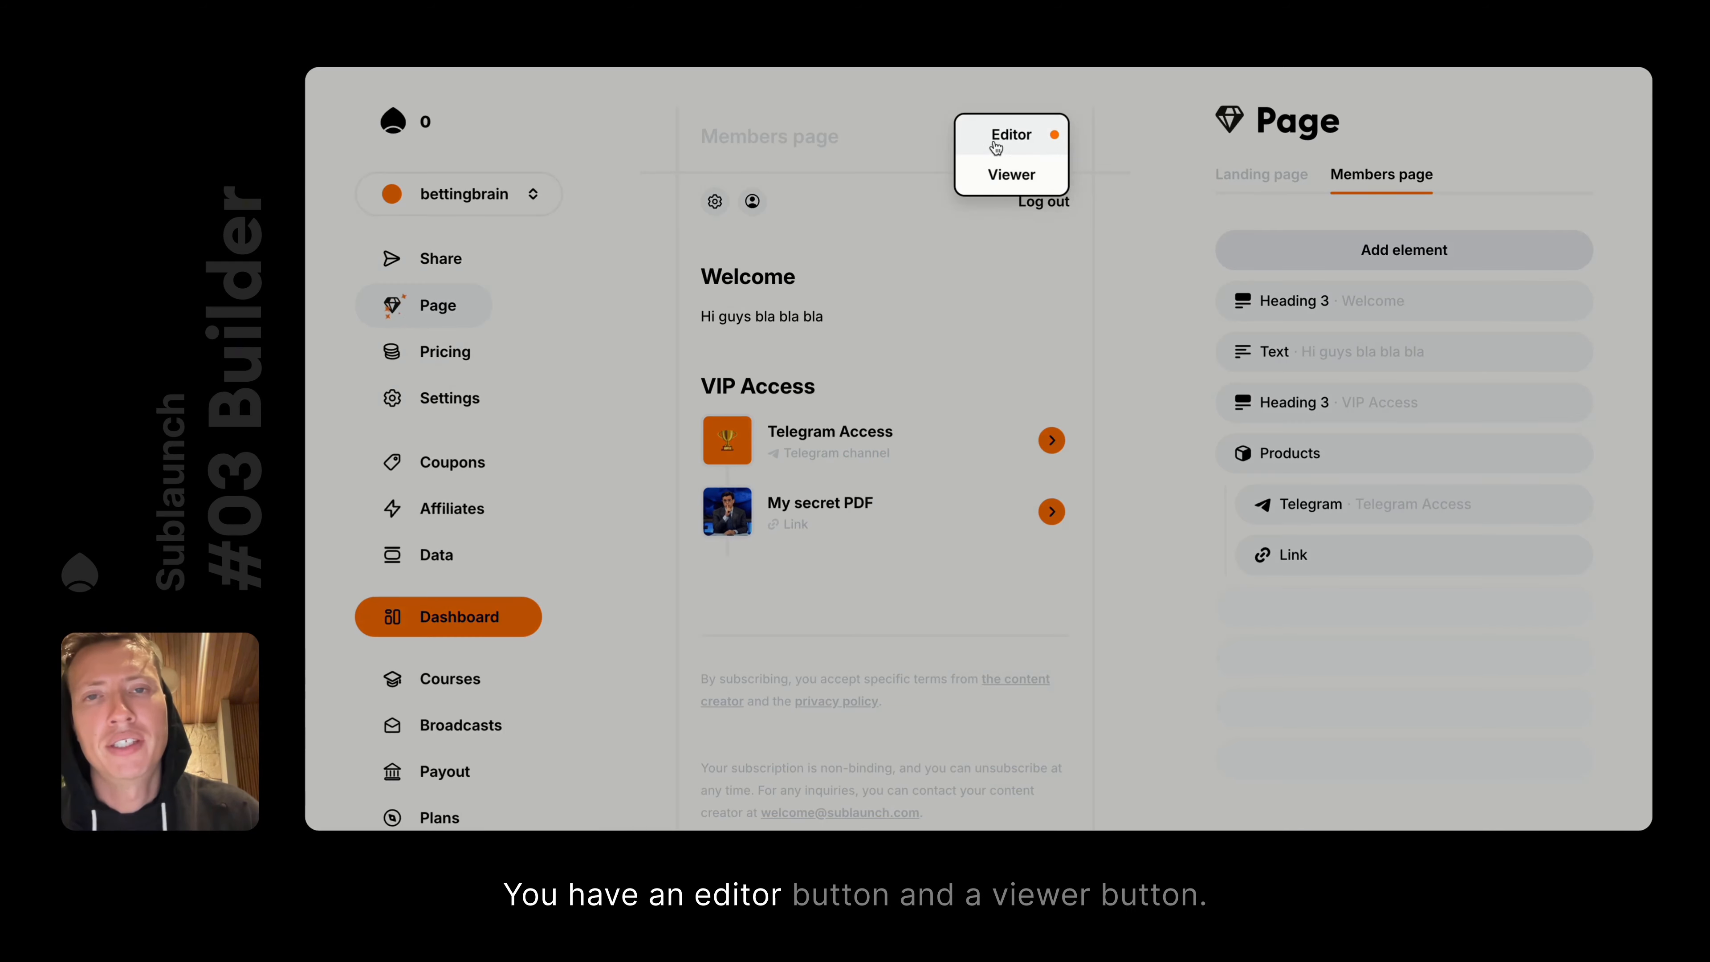
{"action": "left_click", "coordinate": [996, 174]}
{"action": "left_click", "coordinate": [1007, 138]}
{"action": "left_click", "coordinate": [1003, 170]}
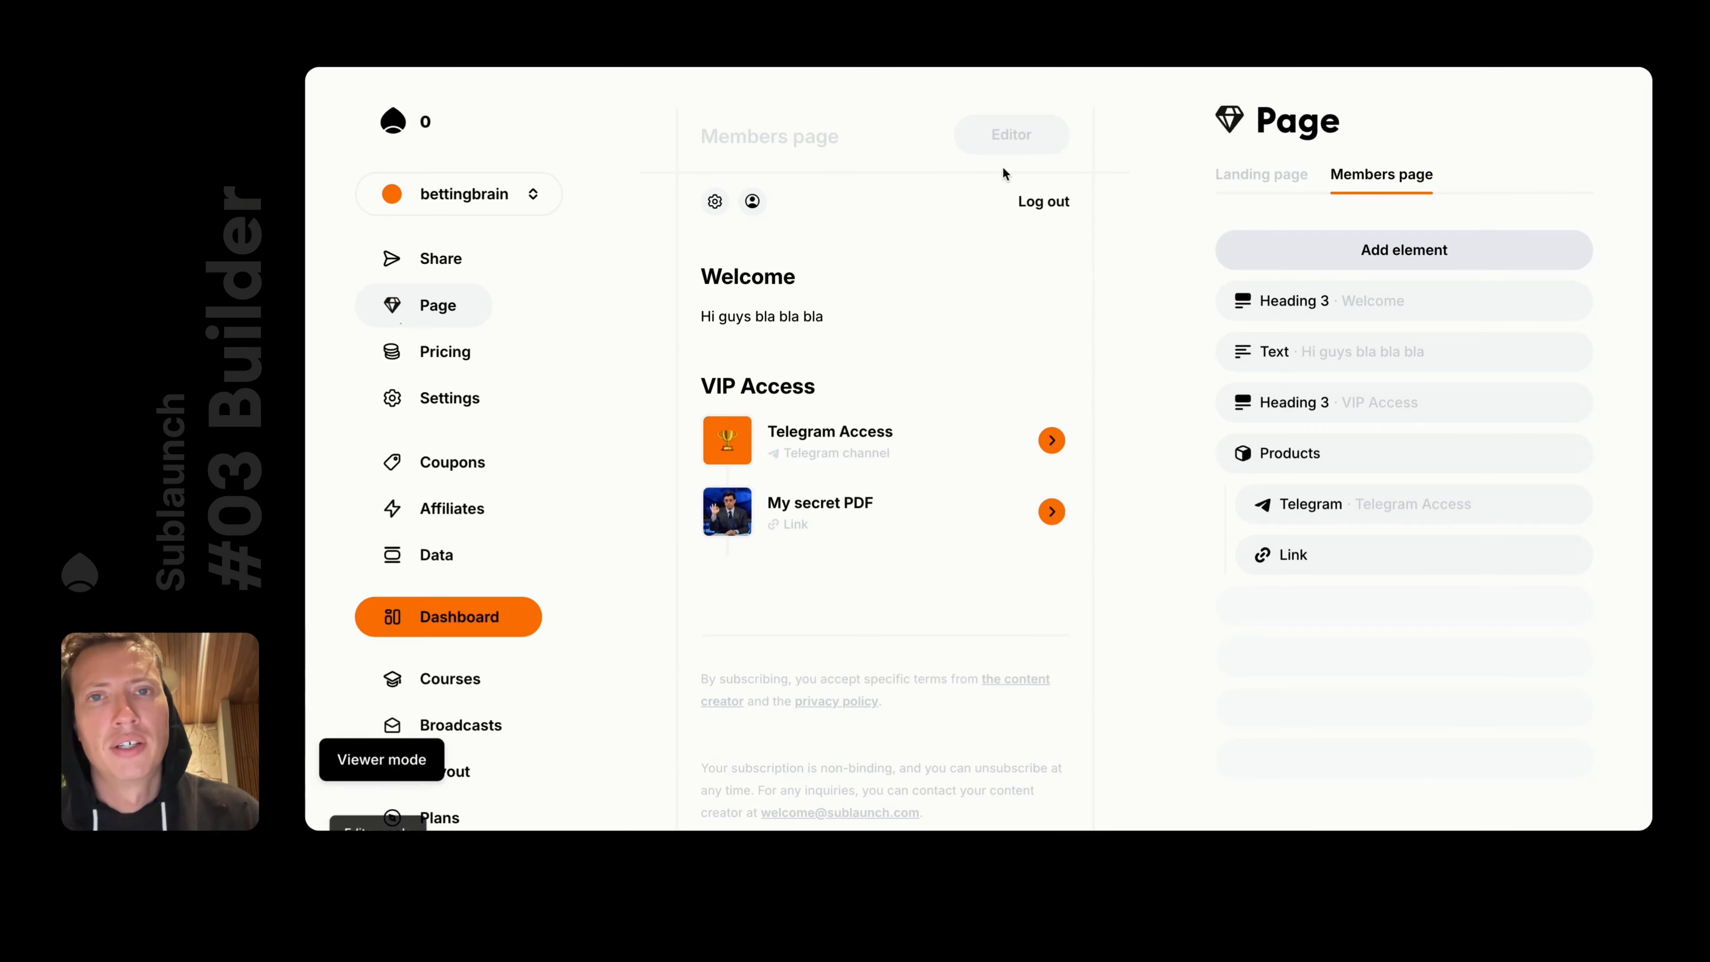
Check the brain logo image settings and select the heading and intro paragraph text
{"action": "left_click", "coordinate": [890, 269]}
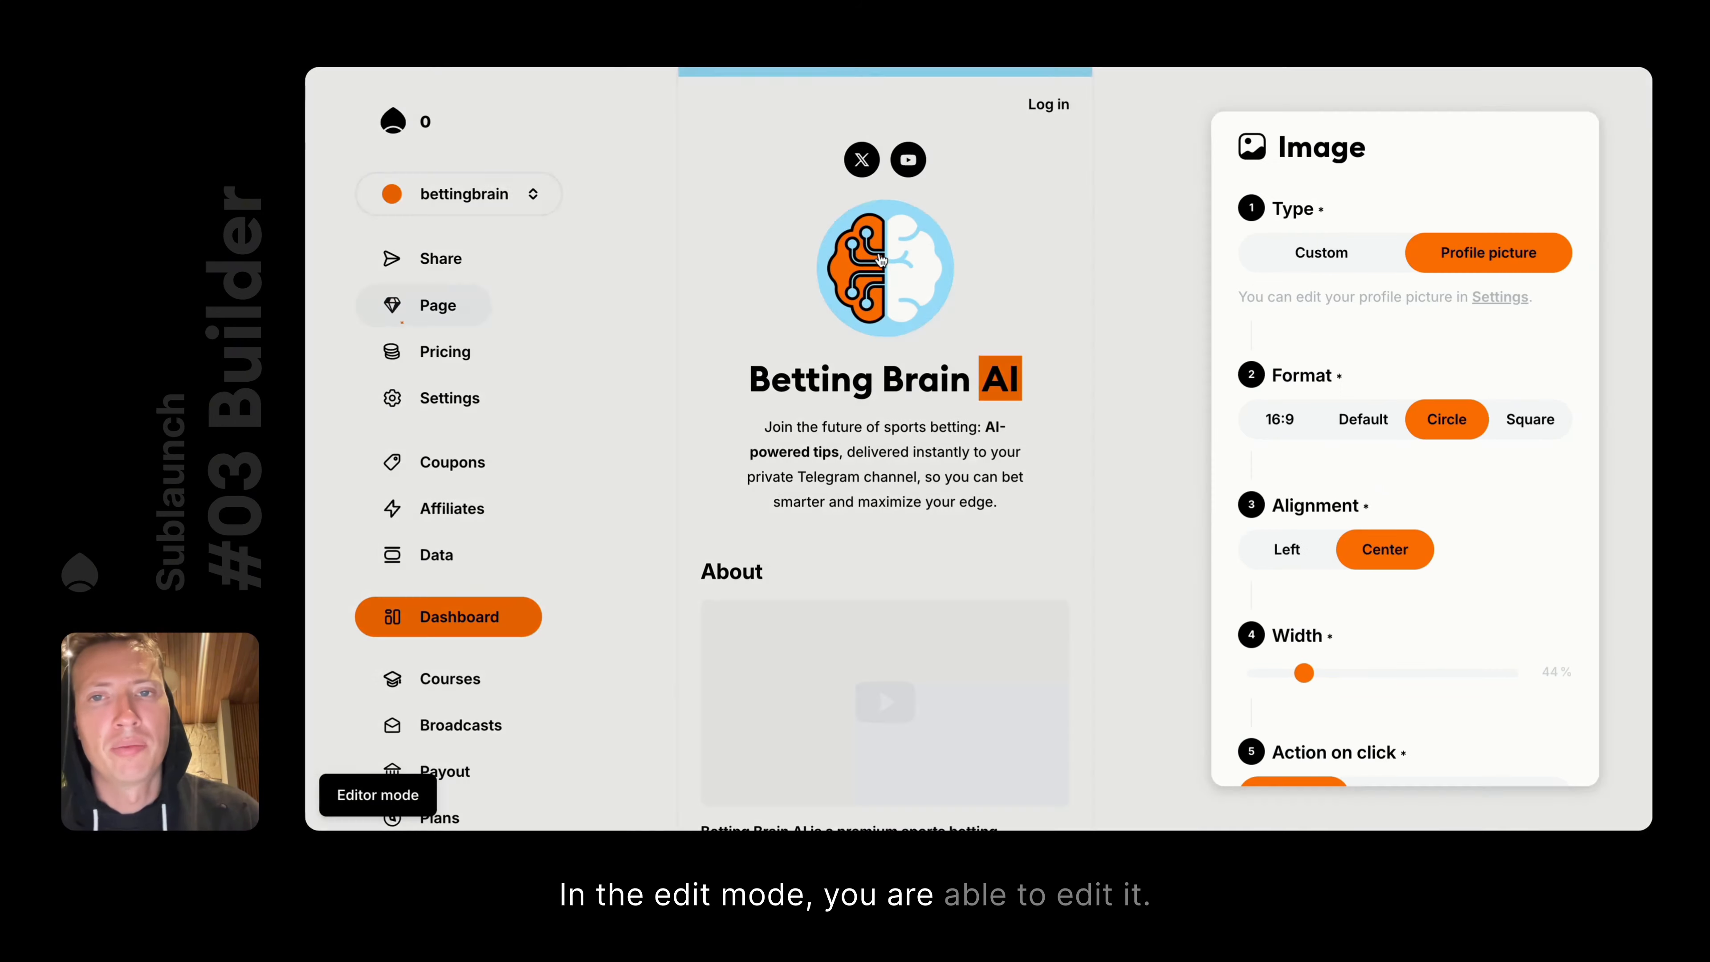
{"action": "left_click", "coordinate": [903, 381]}
{"action": "triple_click", "coordinate": [903, 382]}
{"action": "triple_click", "coordinate": [860, 441]}
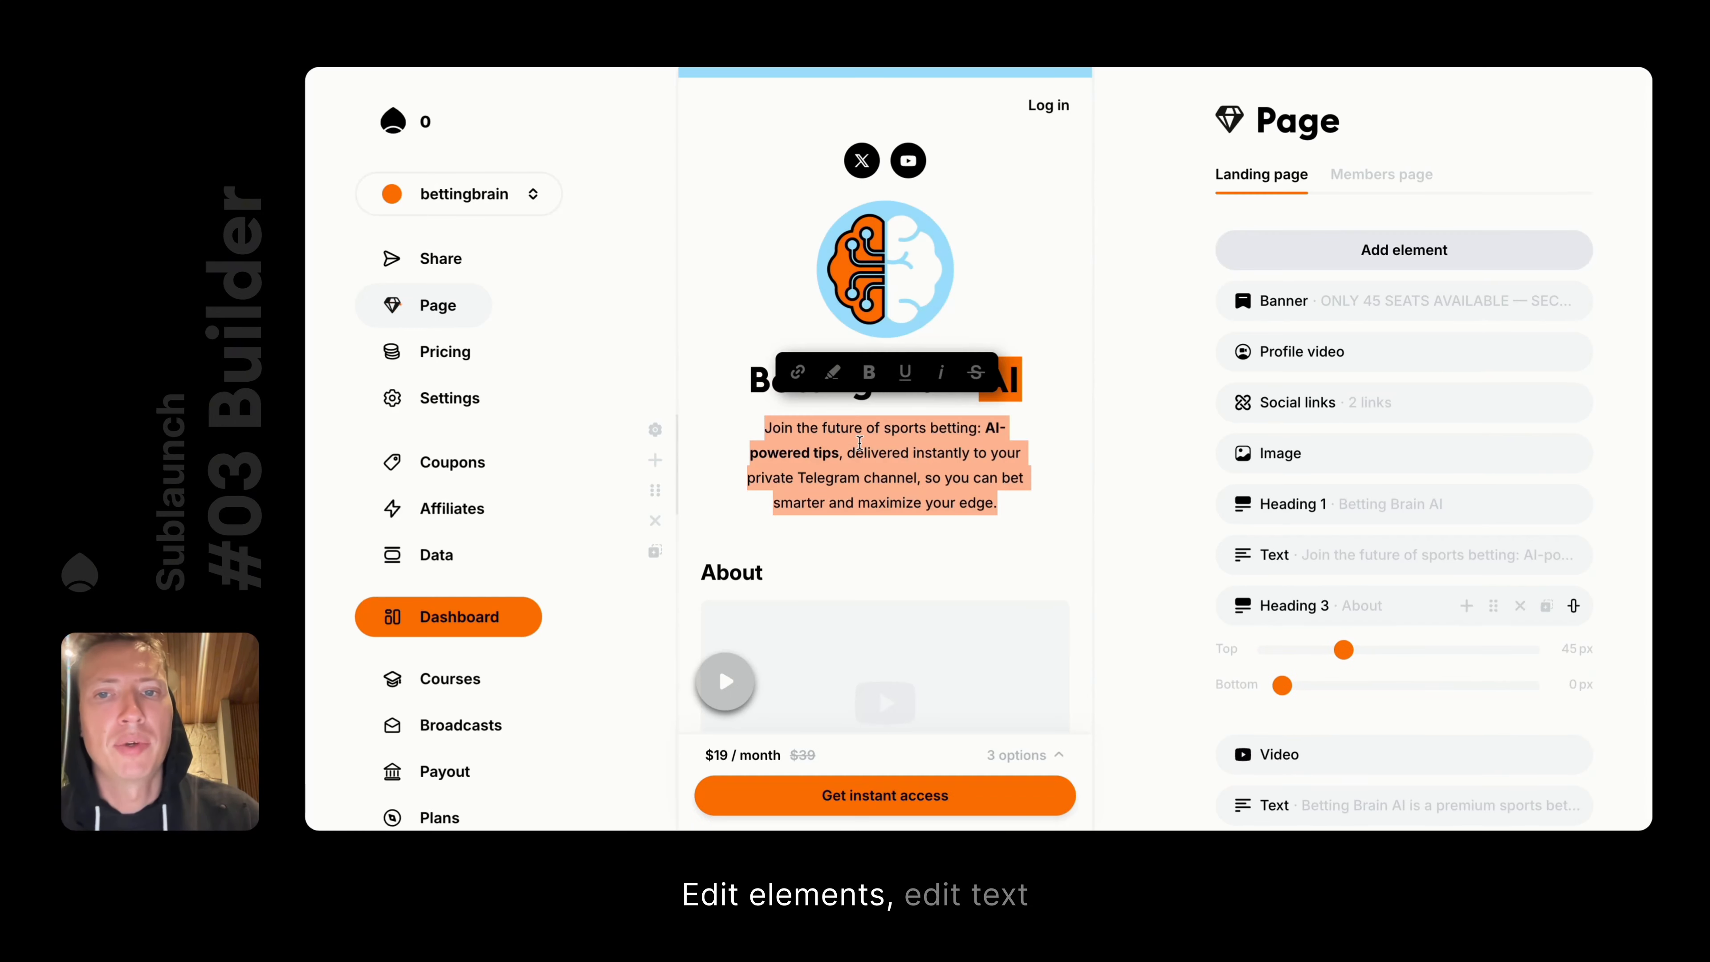
{"action": "left_click", "coordinate": [1078, 506]}
{"action": "scroll", "coordinate": [1079, 506], "scroll_direction": "up", "scroll_amount": 3}
Preview the landing page in viewer mode, follow the X profile link, then return to editor mode
{"action": "left_click", "coordinate": [1017, 137]}
{"action": "left_click", "coordinate": [1016, 171]}
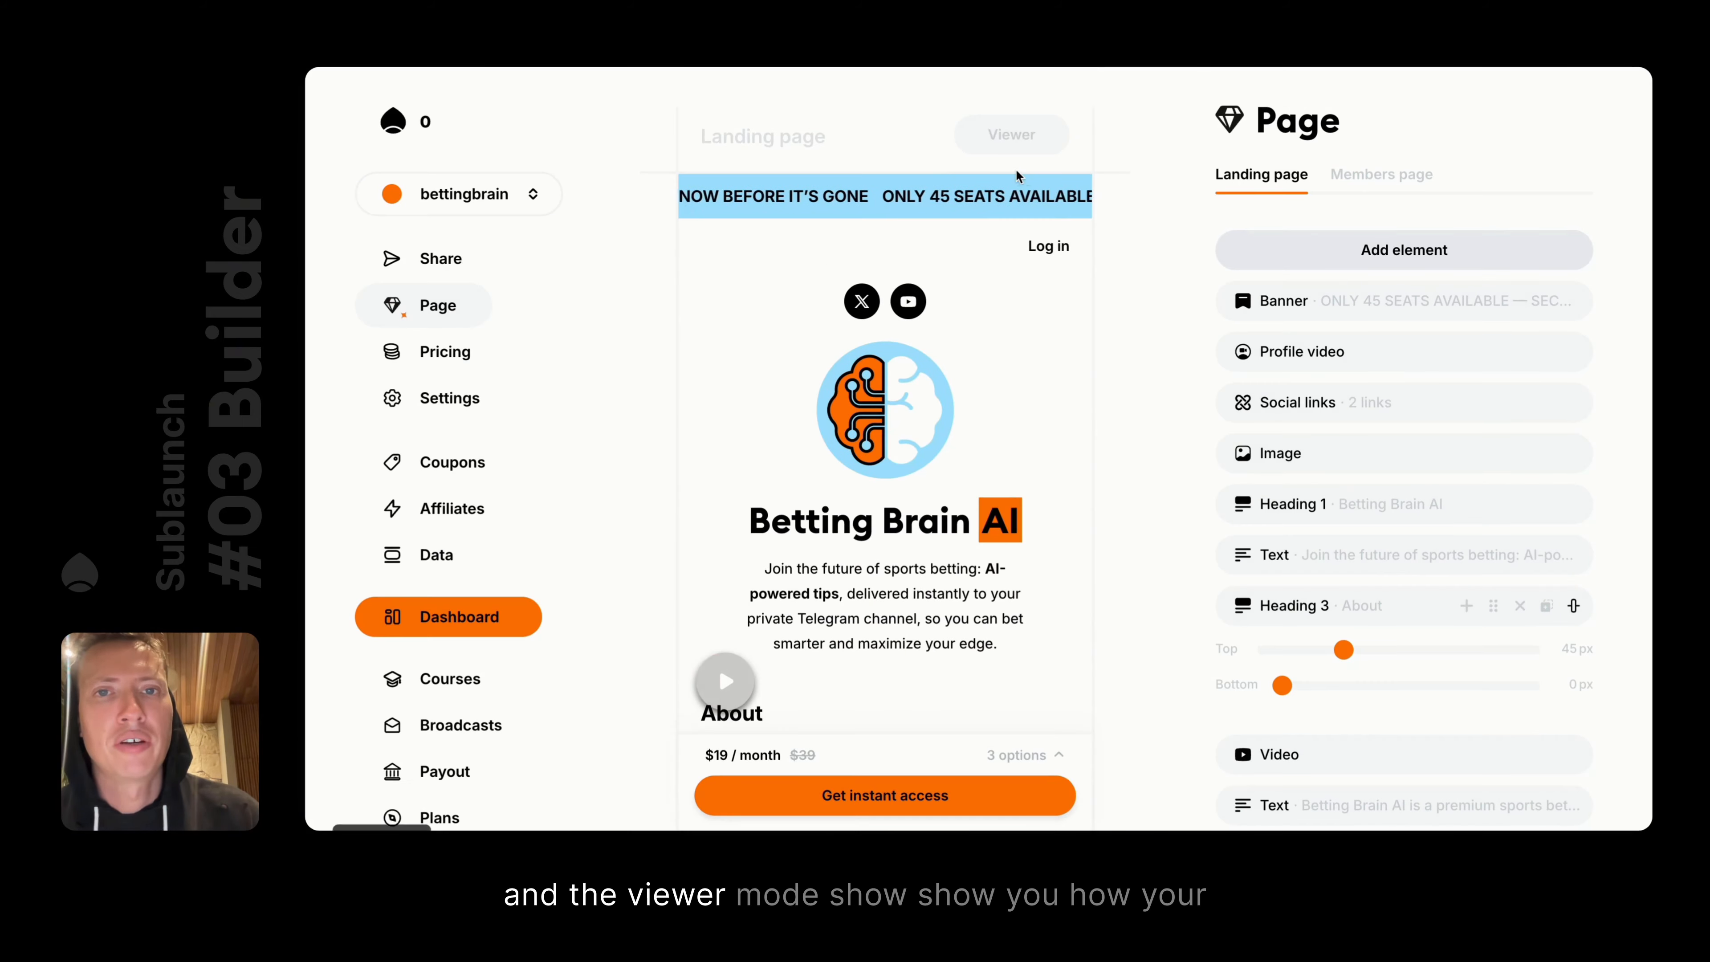
{"action": "scroll", "coordinate": [889, 458], "scroll_direction": "down", "scroll_amount": 5}
{"action": "scroll", "coordinate": [742, 357], "scroll_direction": "down", "scroll_amount": 7}
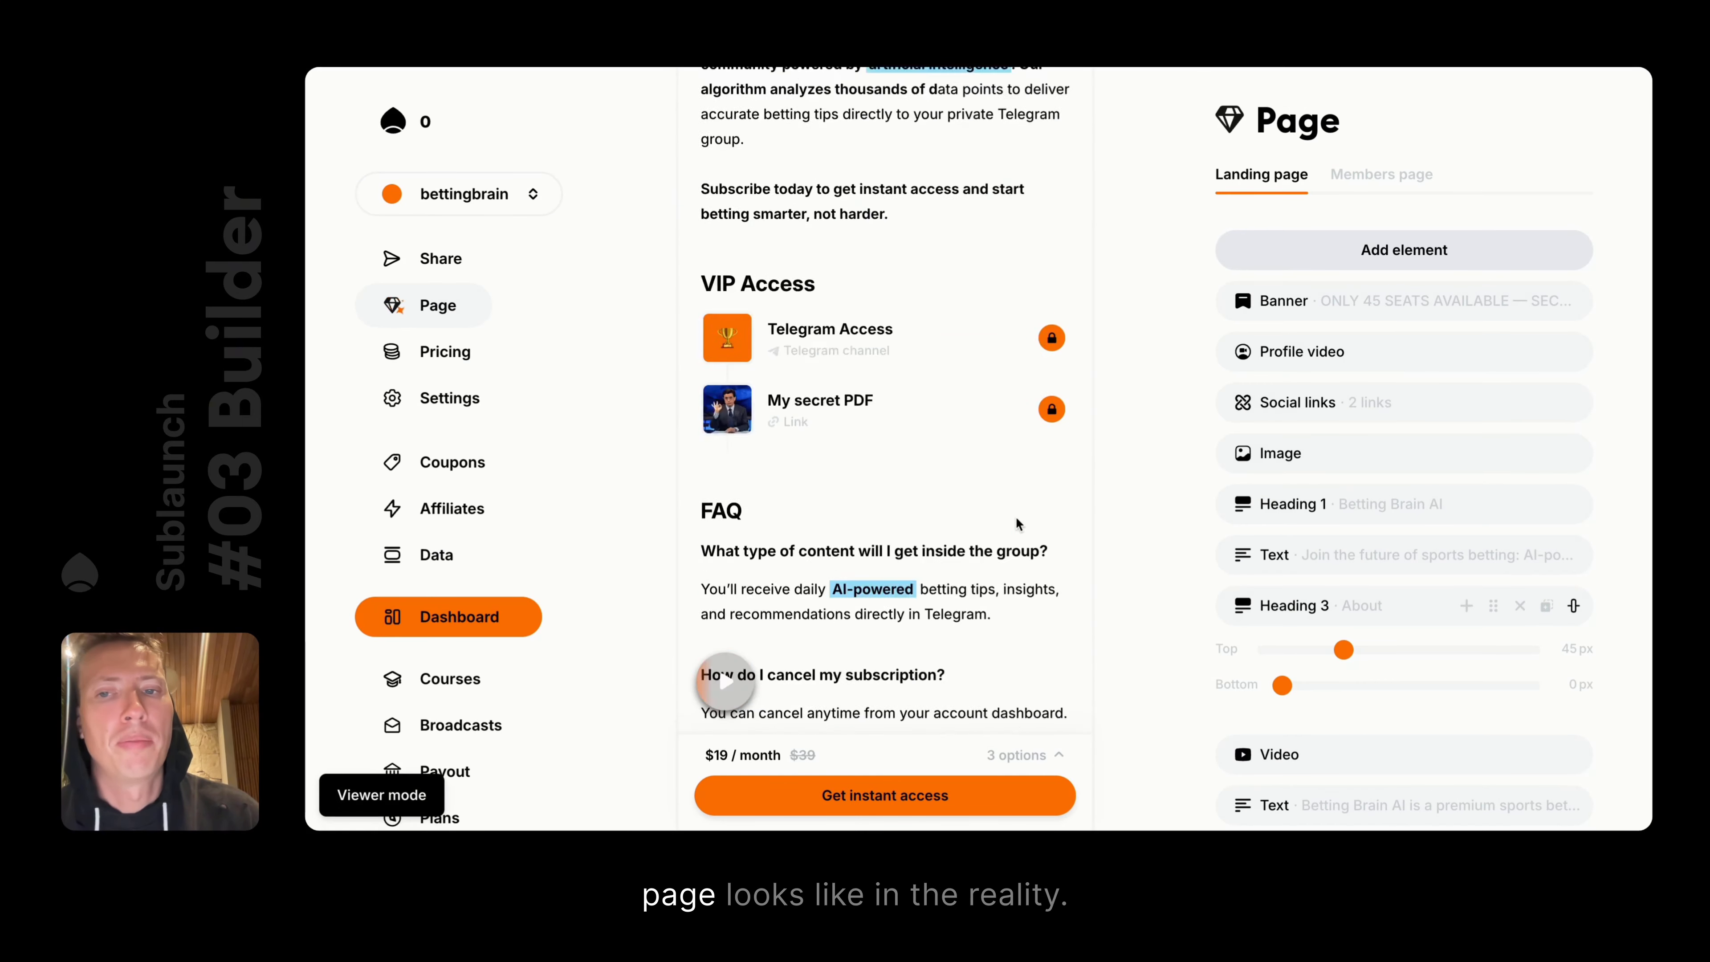
{"action": "scroll", "coordinate": [887, 471], "scroll_direction": "up", "scroll_amount": 12}
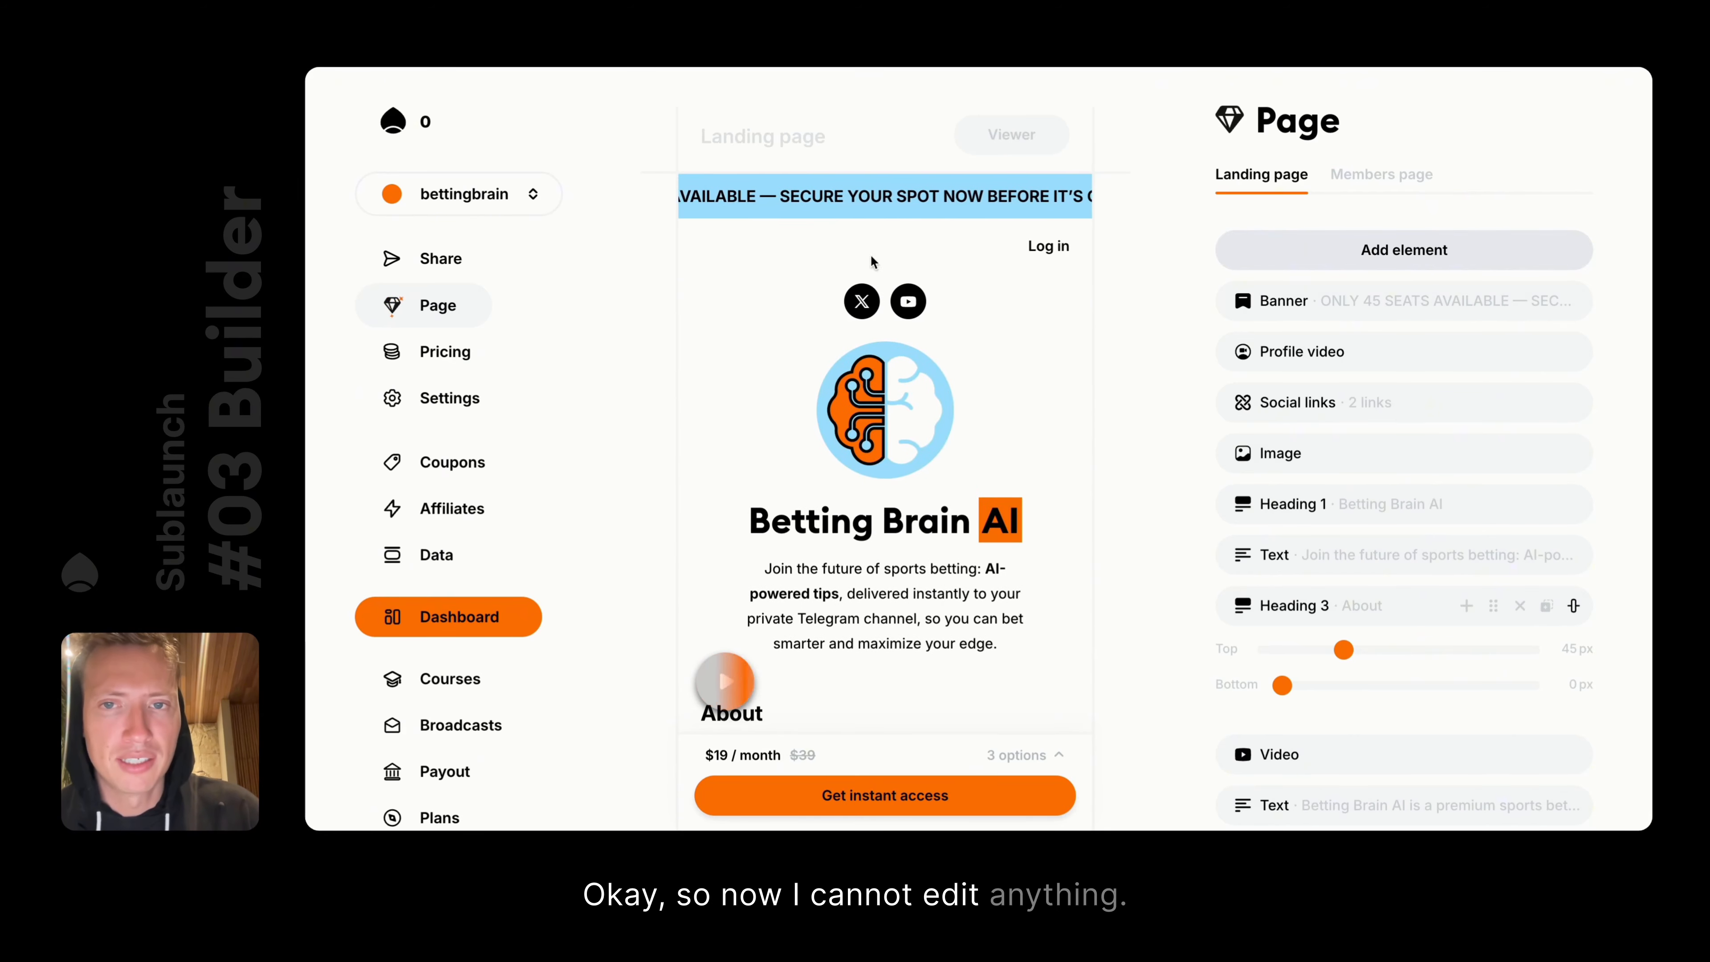
{"action": "left_click", "coordinate": [860, 303]}
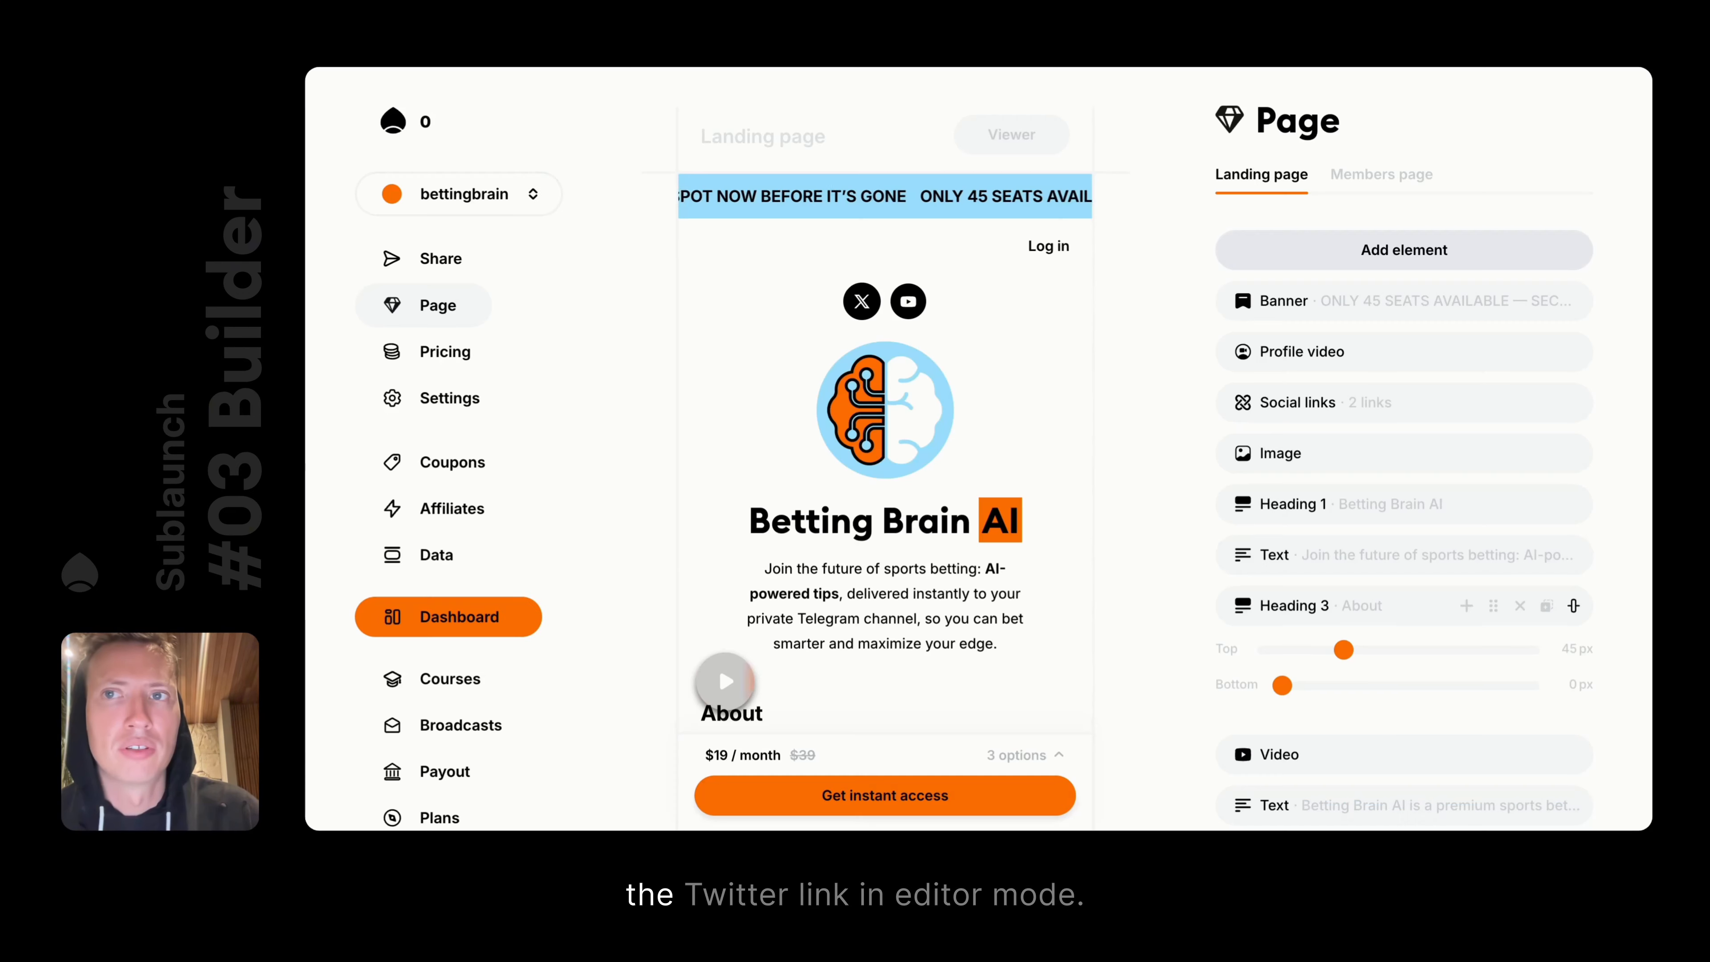
{"action": "left_click", "coordinate": [1011, 134]}
{"action": "left_click", "coordinate": [1000, 177]}
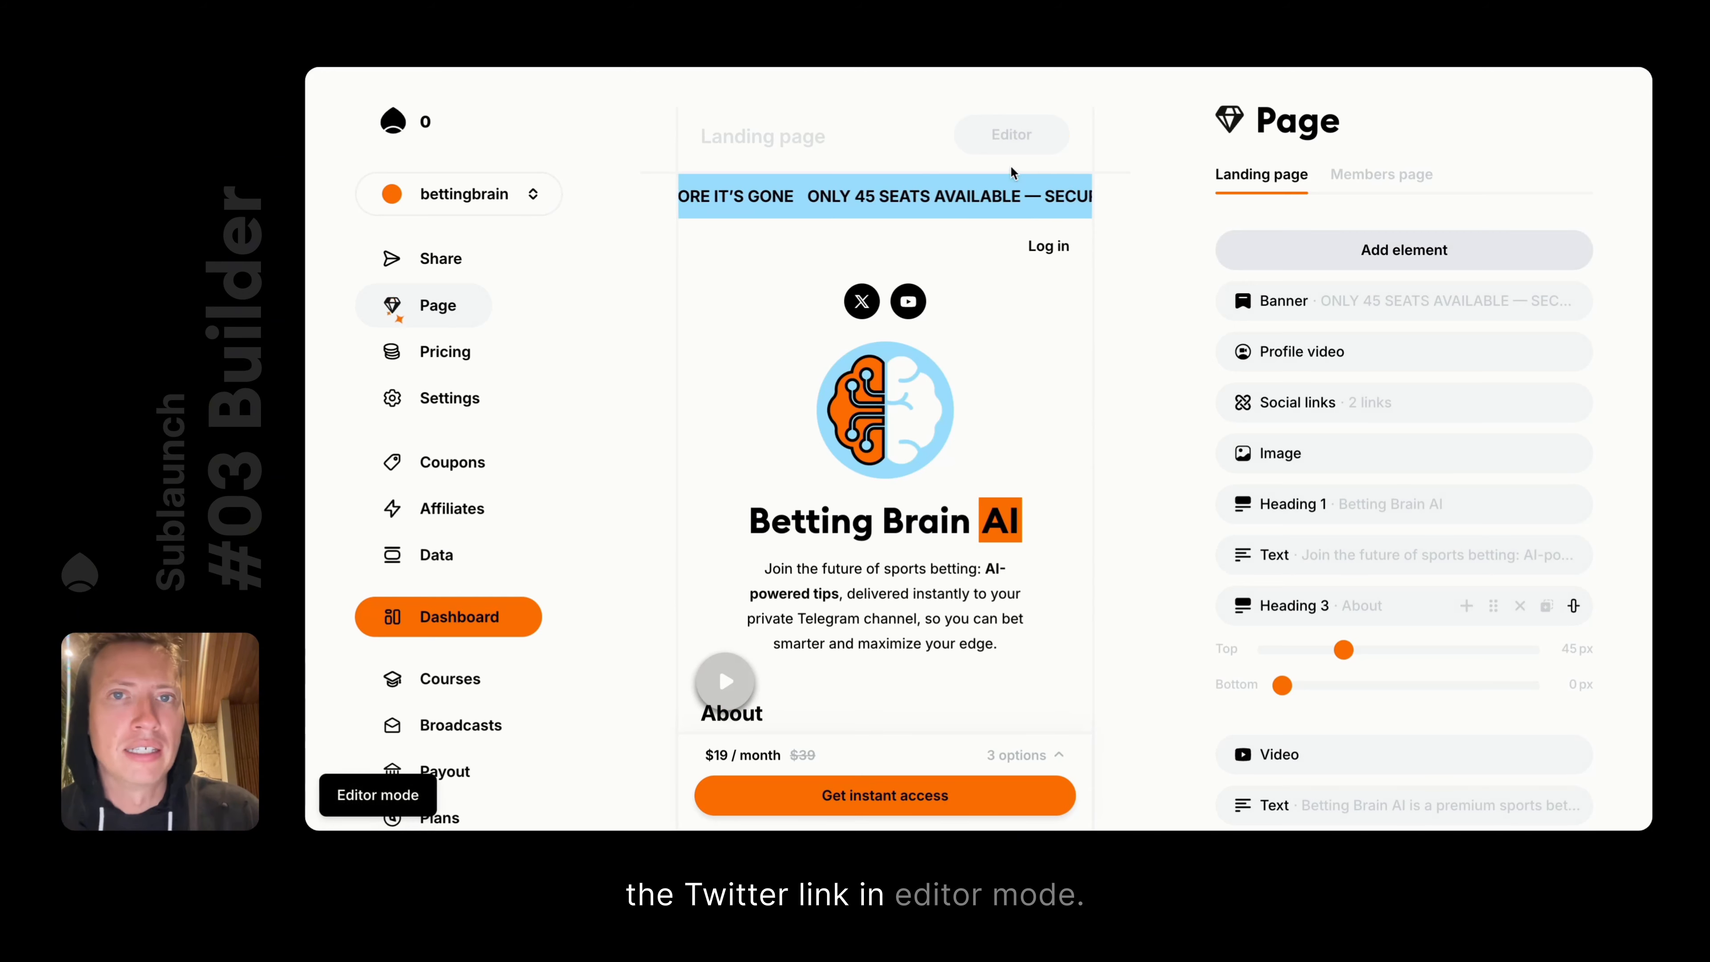
Review the social links element's settings without changing them
{"action": "left_click", "coordinate": [865, 301]}
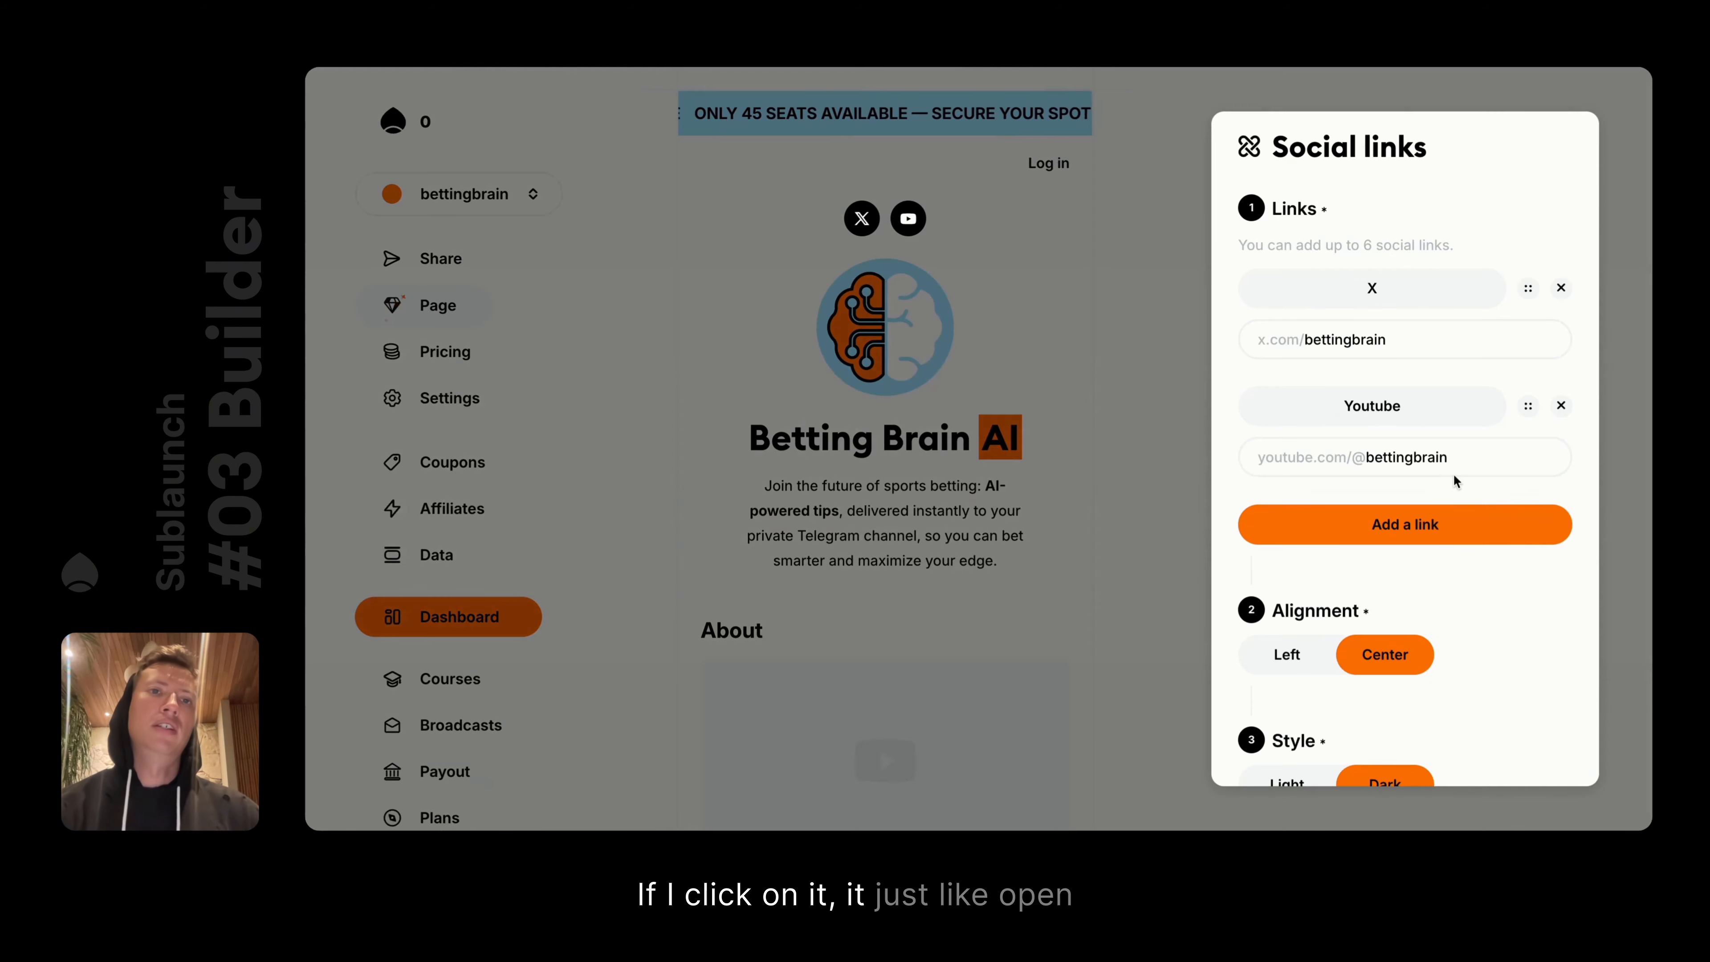
{"action": "scroll", "coordinate": [1453, 473], "scroll_direction": "down", "scroll_amount": 5}
{"action": "scroll", "coordinate": [1453, 473], "scroll_direction": "up", "scroll_amount": 5}
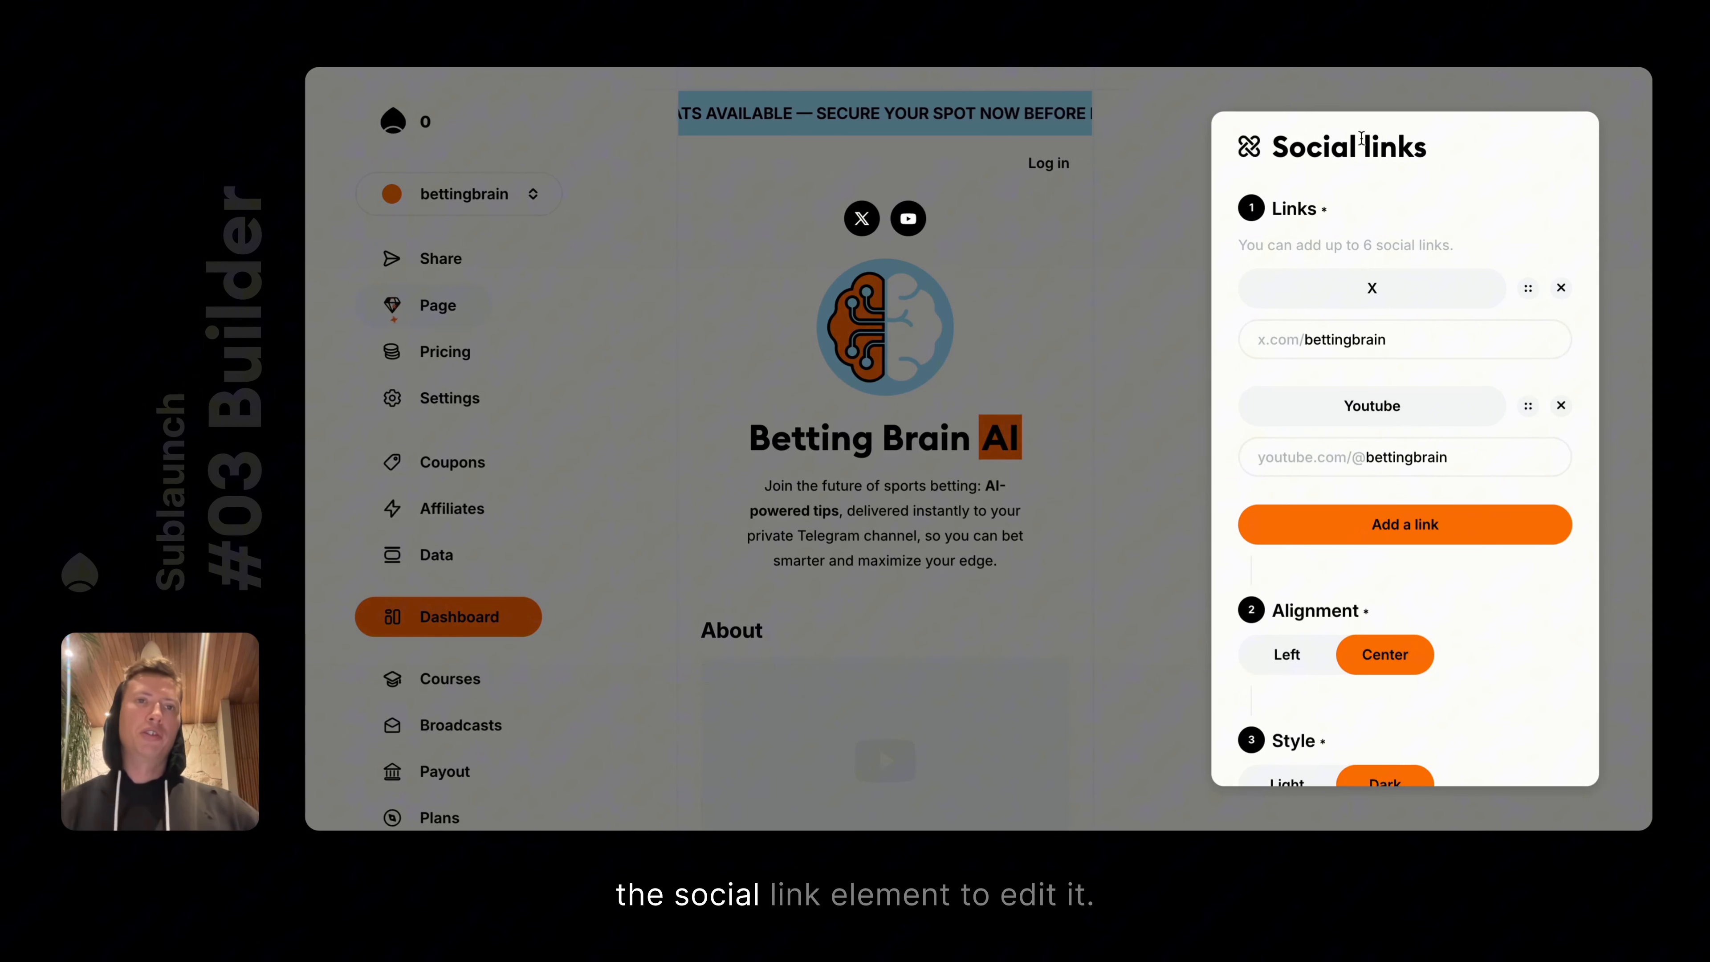
{"action": "scroll", "coordinate": [1343, 303], "scroll_direction": "down", "scroll_amount": 5}
{"action": "left_click", "coordinate": [1103, 381]}
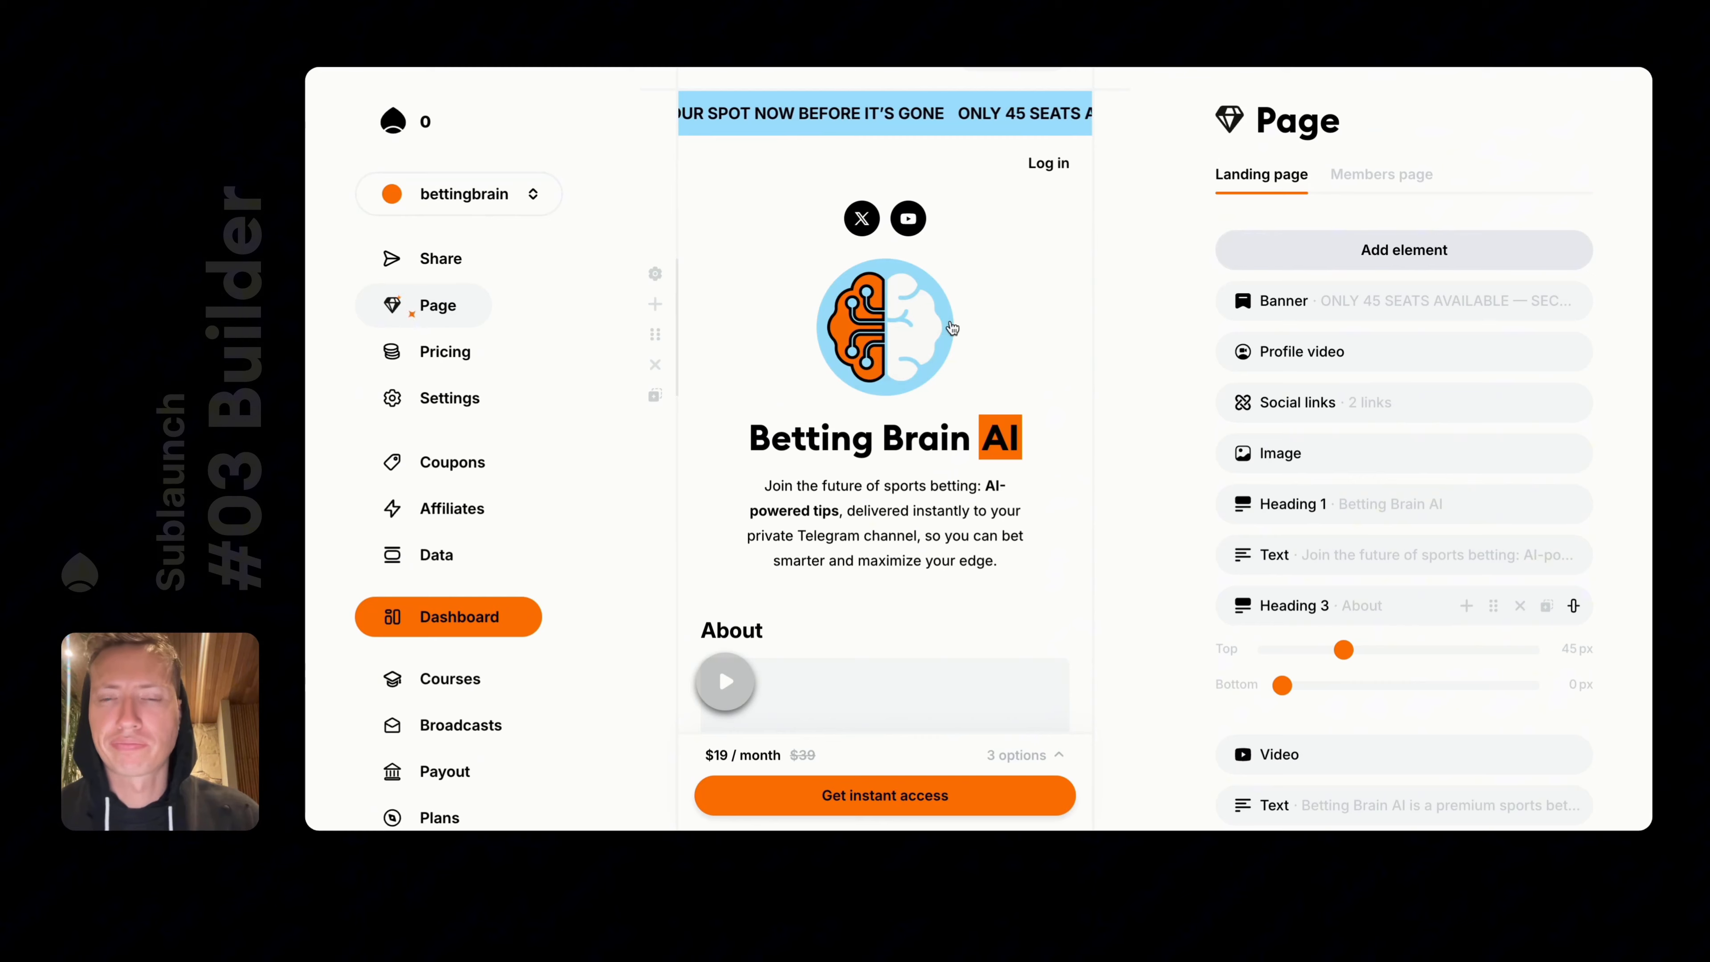
Delete the profile video bubble from the landing page
{"action": "scroll", "coordinate": [841, 471], "scroll_direction": "down", "scroll_amount": 12}
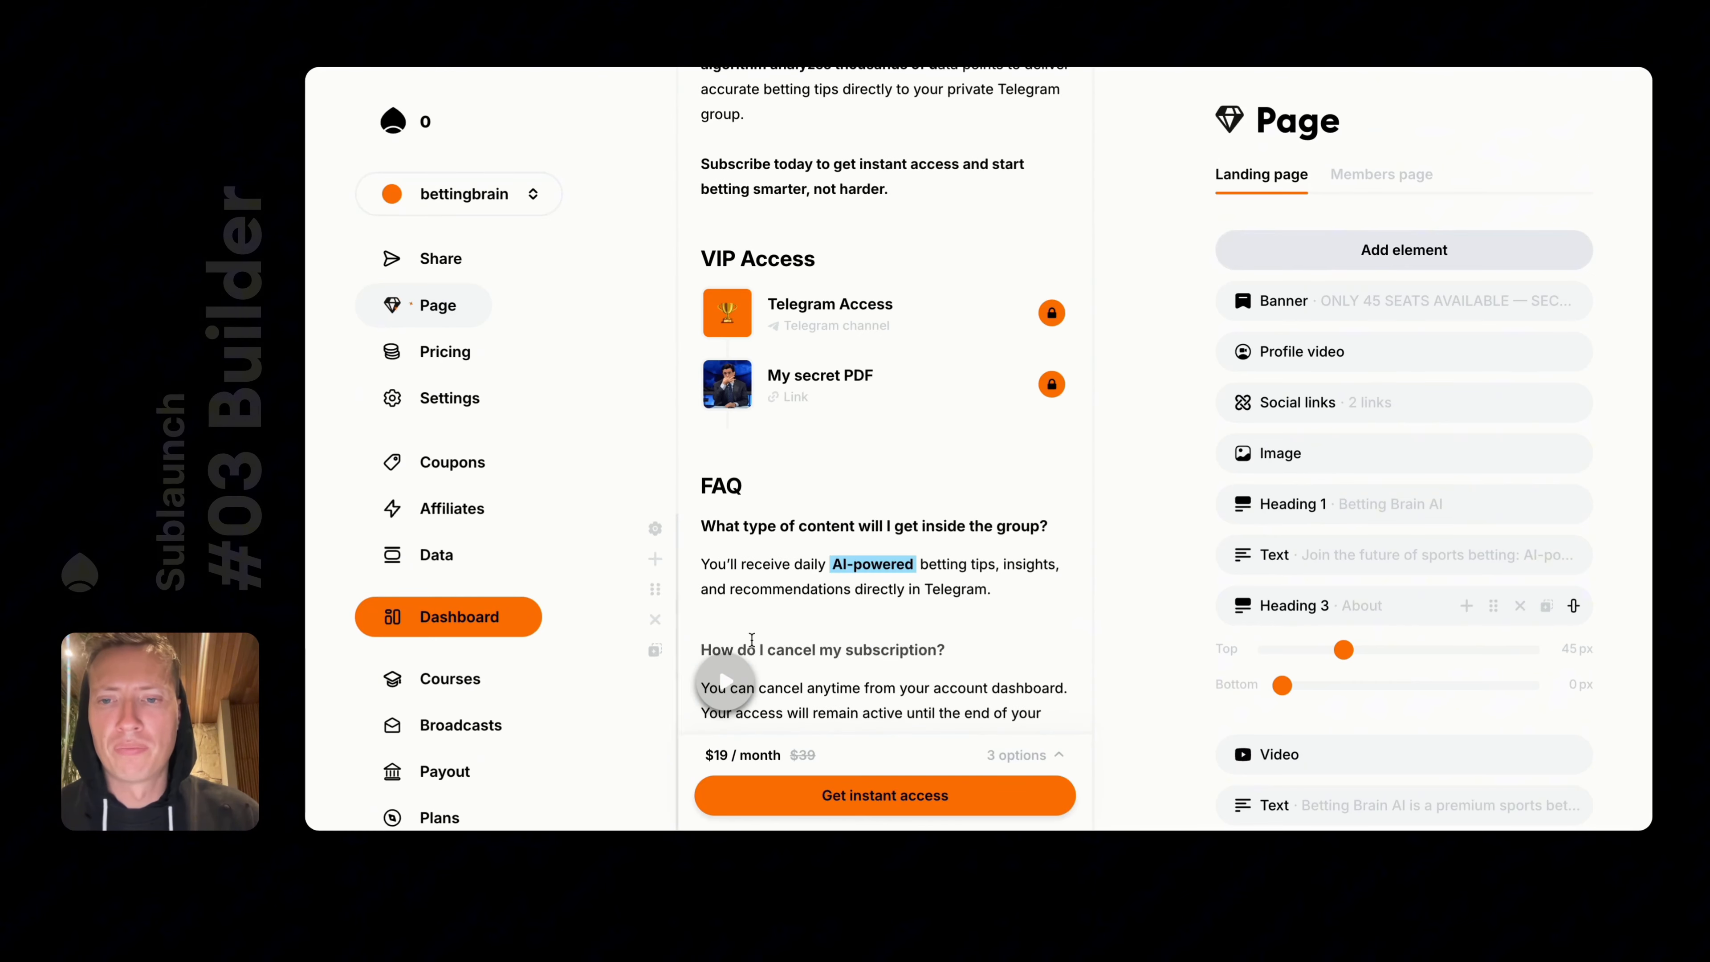
{"action": "left_click", "coordinate": [722, 674]}
{"action": "left_click", "coordinate": [1453, 760]}
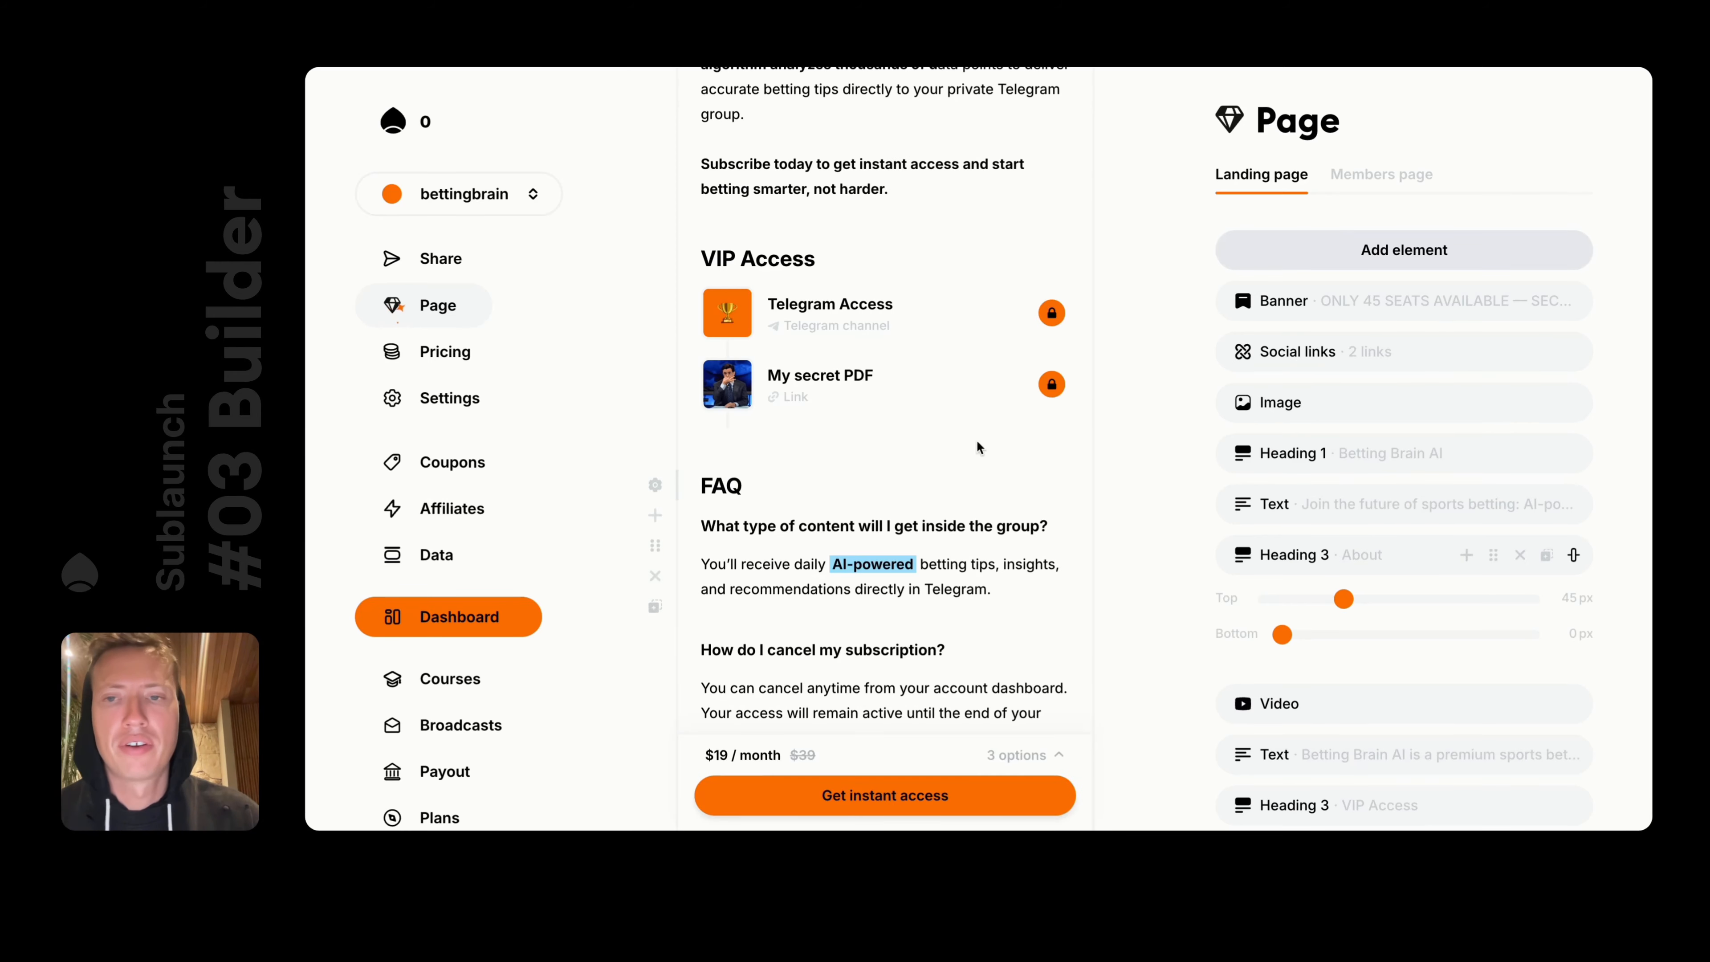
{"action": "scroll", "coordinate": [976, 439], "scroll_direction": "down", "scroll_amount": 3}
Start a line below the FAQ, then dismiss the insert list and remove the stray slash
{"action": "scroll", "coordinate": [977, 441], "scroll_direction": "down", "scroll_amount": 2}
{"action": "left_click", "coordinate": [798, 627]}
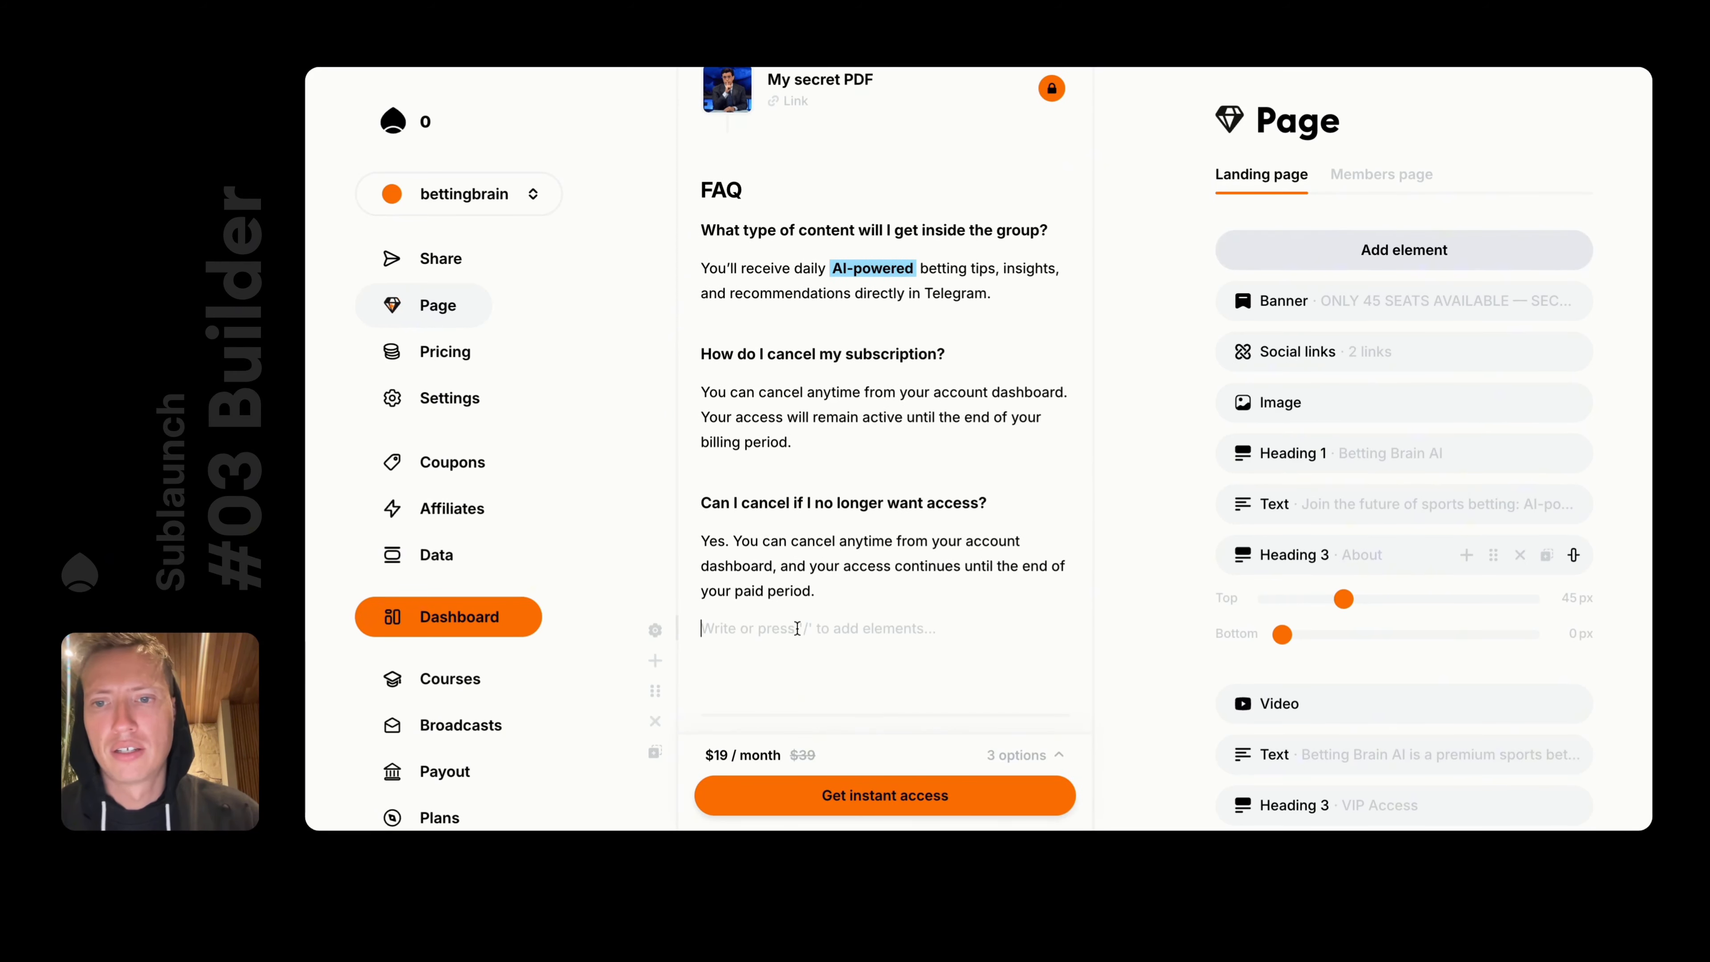
{"action": "type", "text": "/"}
{"action": "scroll", "coordinate": [859, 405], "scroll_direction": "down", "scroll_amount": 6}
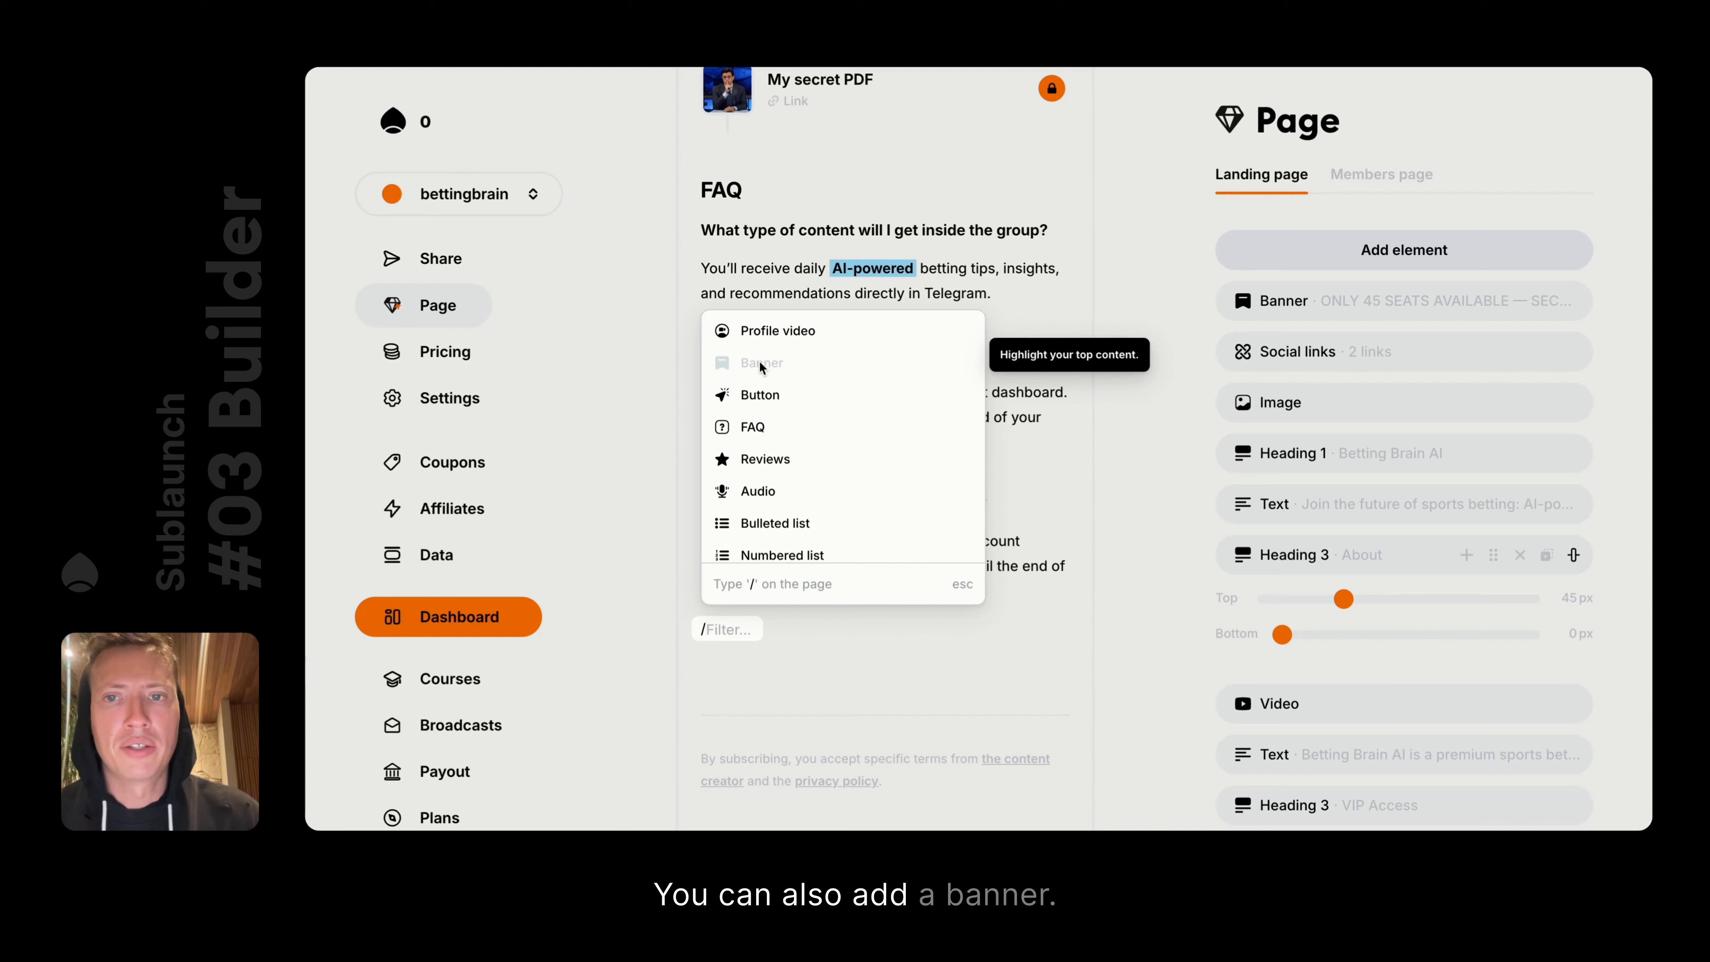
{"action": "key", "text": "Escape"}
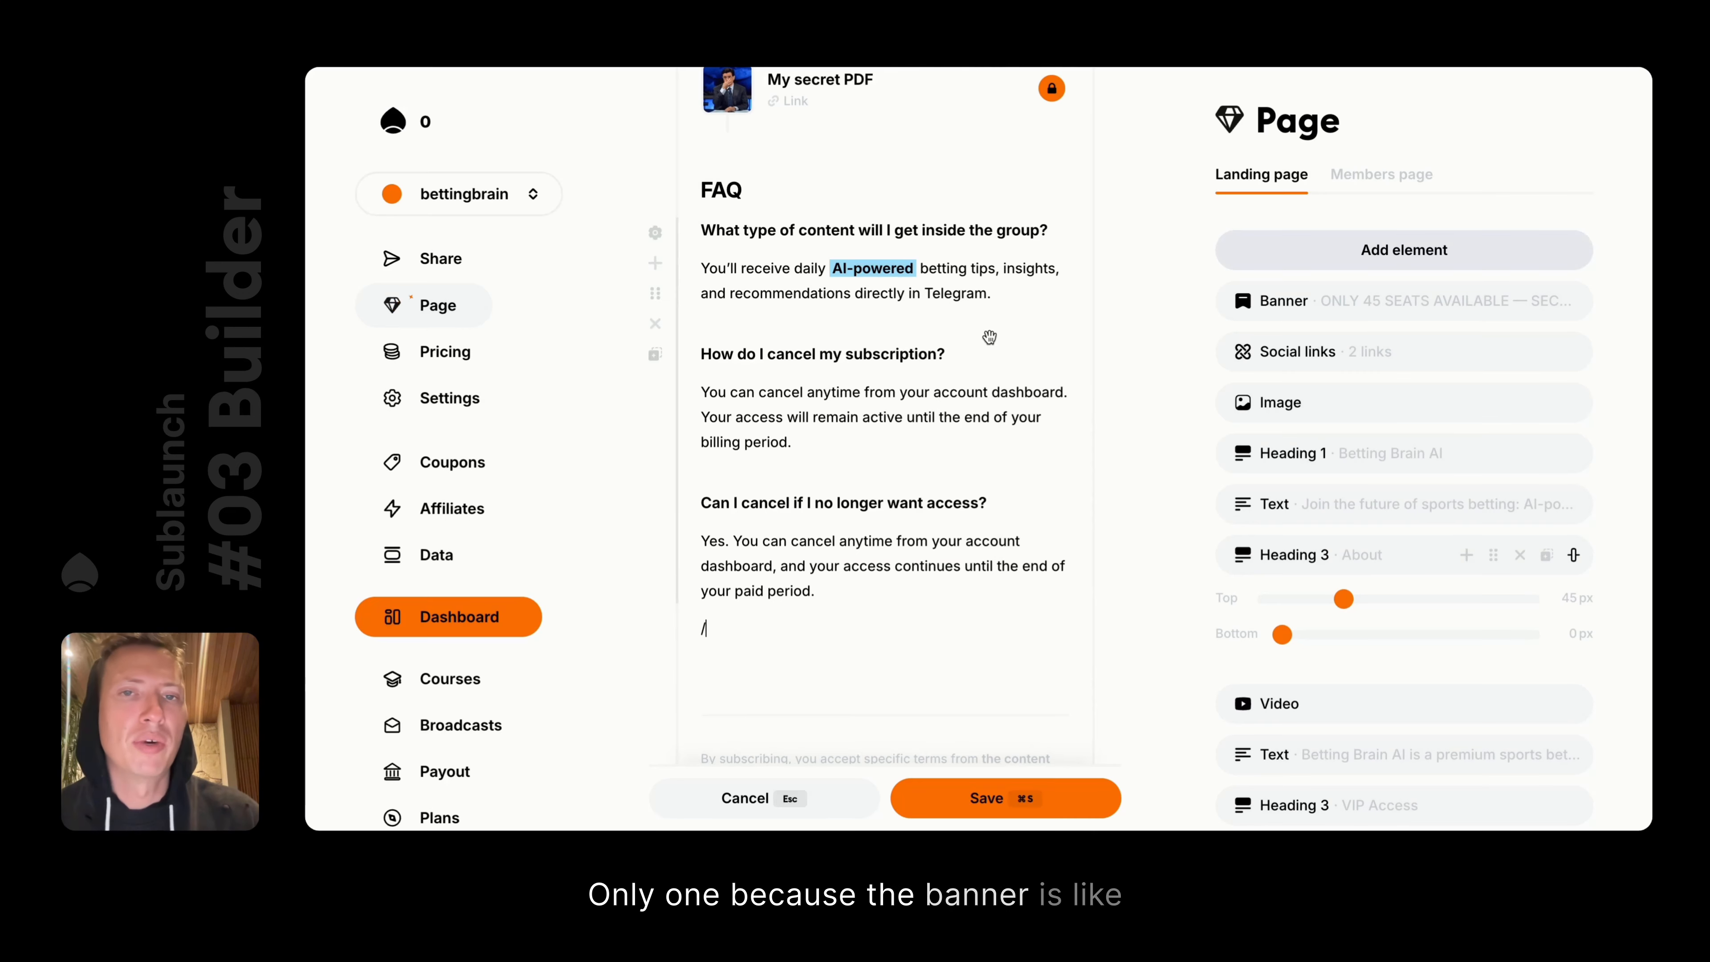
{"action": "scroll", "coordinate": [988, 337], "scroll_direction": "up", "scroll_amount": 15}
{"action": "scroll", "coordinate": [915, 257], "scroll_direction": "down", "scroll_amount": 9}
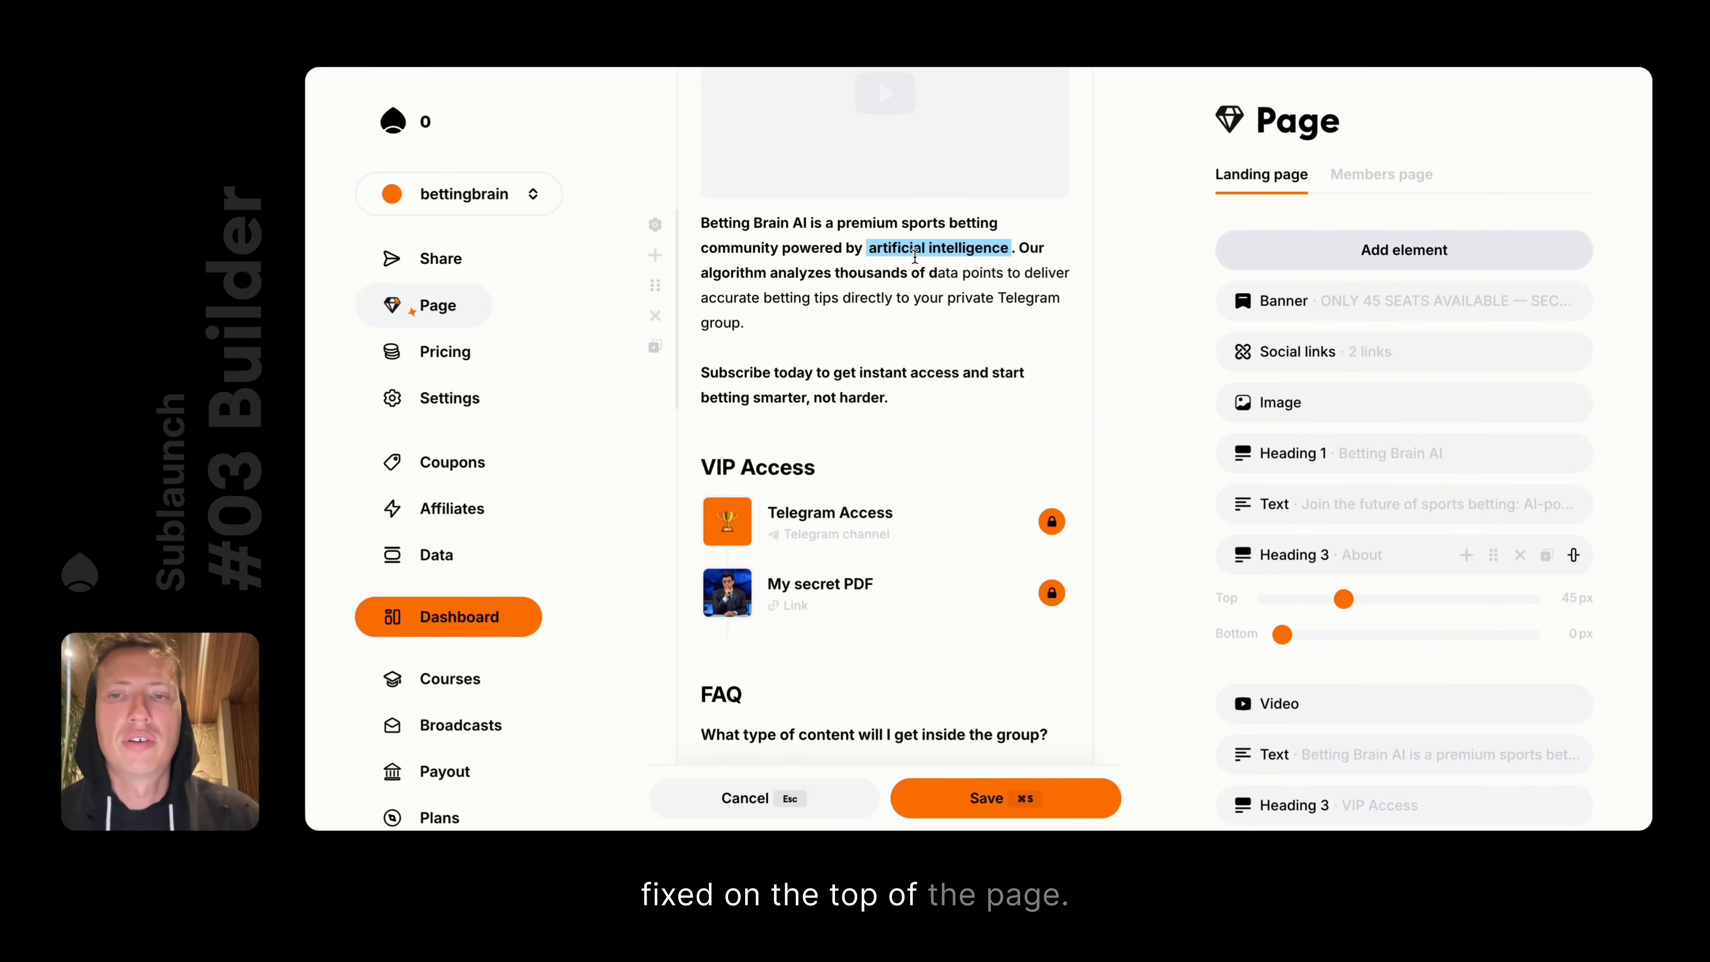
{"action": "scroll", "coordinate": [915, 257], "scroll_direction": "down", "scroll_amount": 8}
{"action": "key", "text": "BackSpace"}
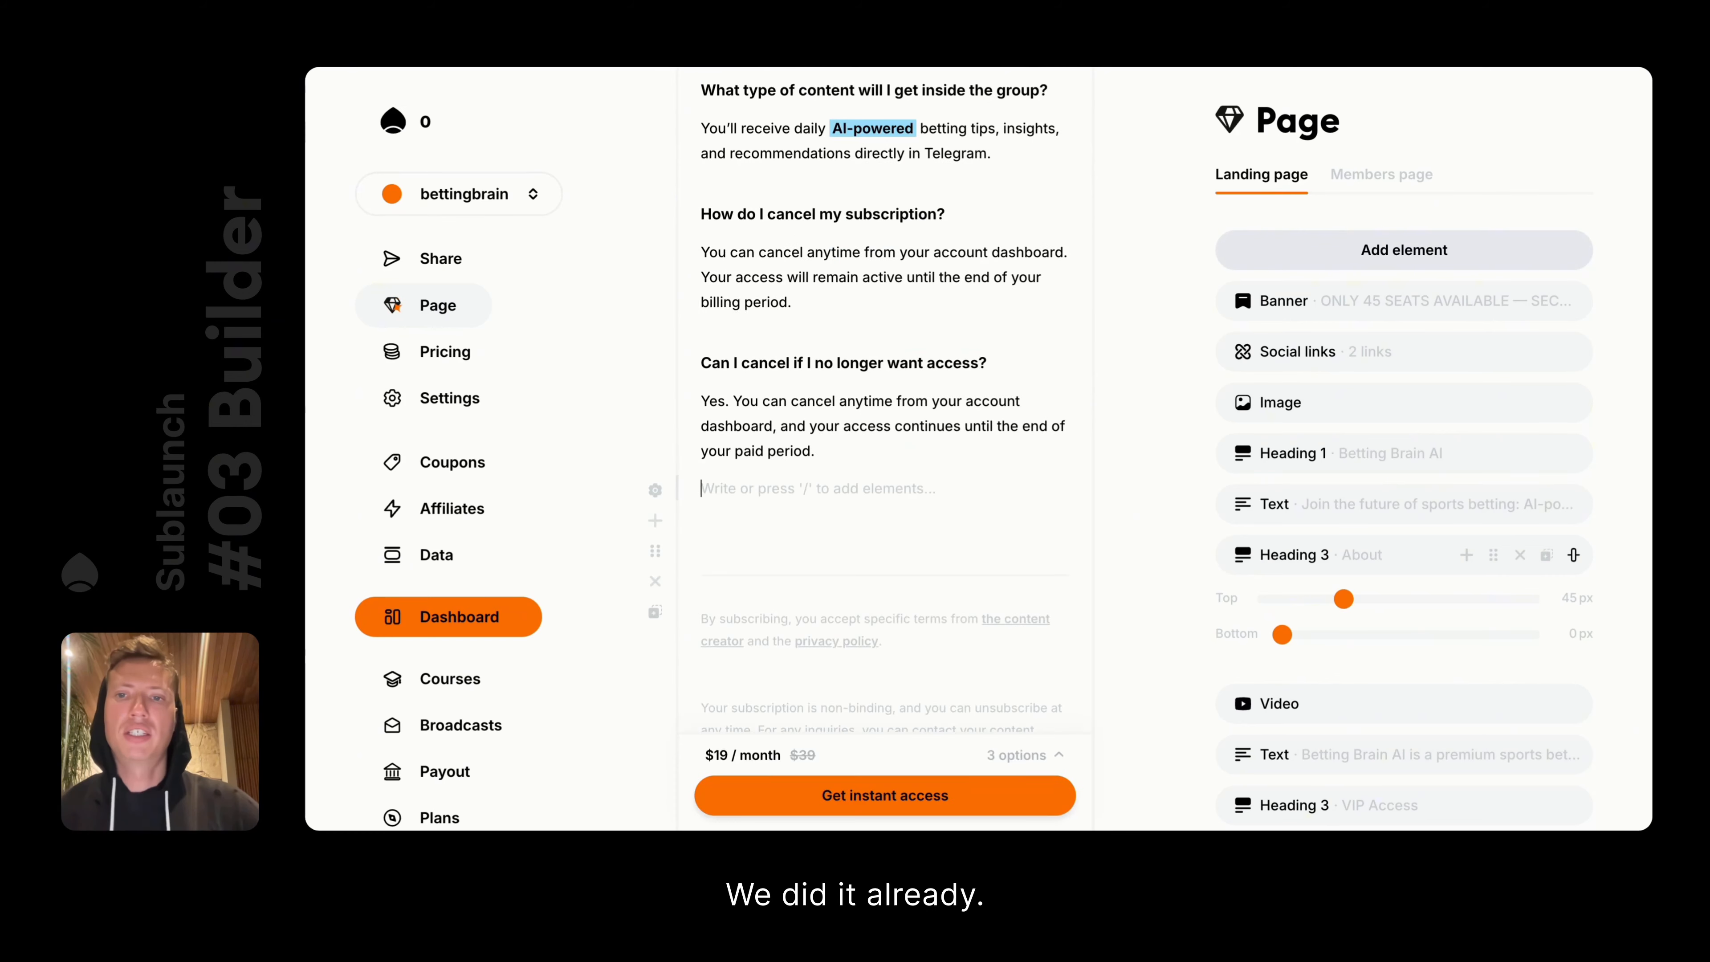
Insert a New button below the FAQ with its action set to Scroll to products
{"action": "type", "text": "/"}
{"action": "scroll", "coordinate": [856, 587], "scroll_direction": "down", "scroll_amount": 5}
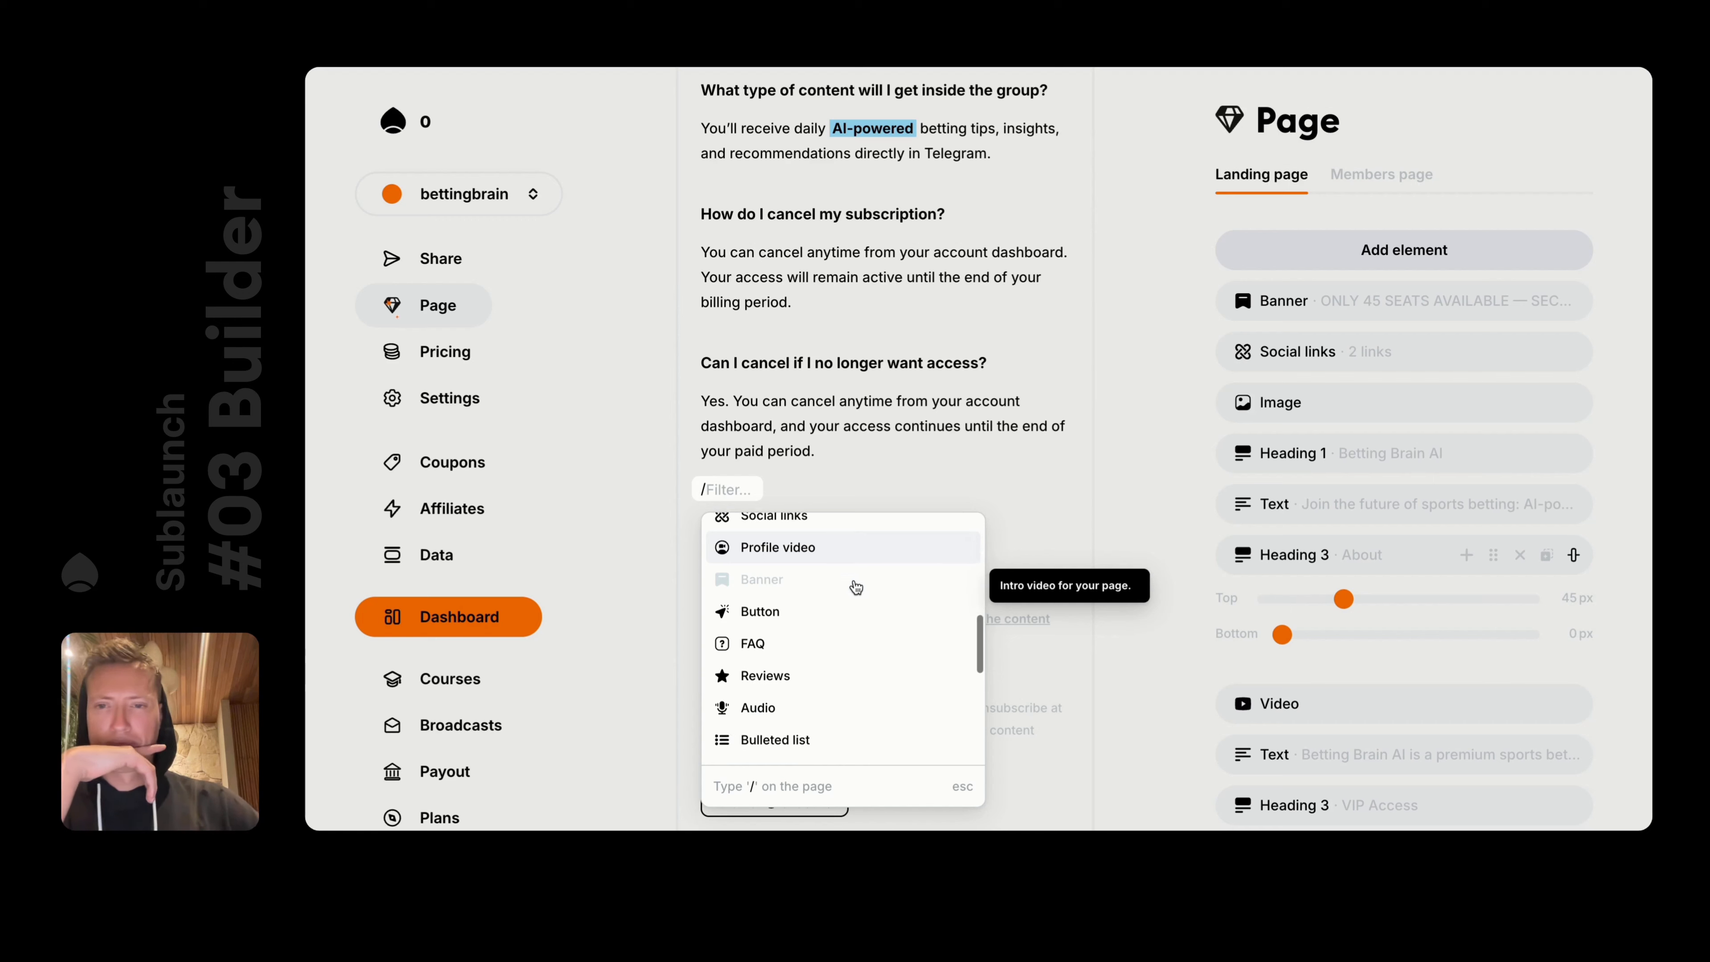
{"action": "scroll", "coordinate": [856, 587], "scroll_direction": "down", "scroll_amount": 1}
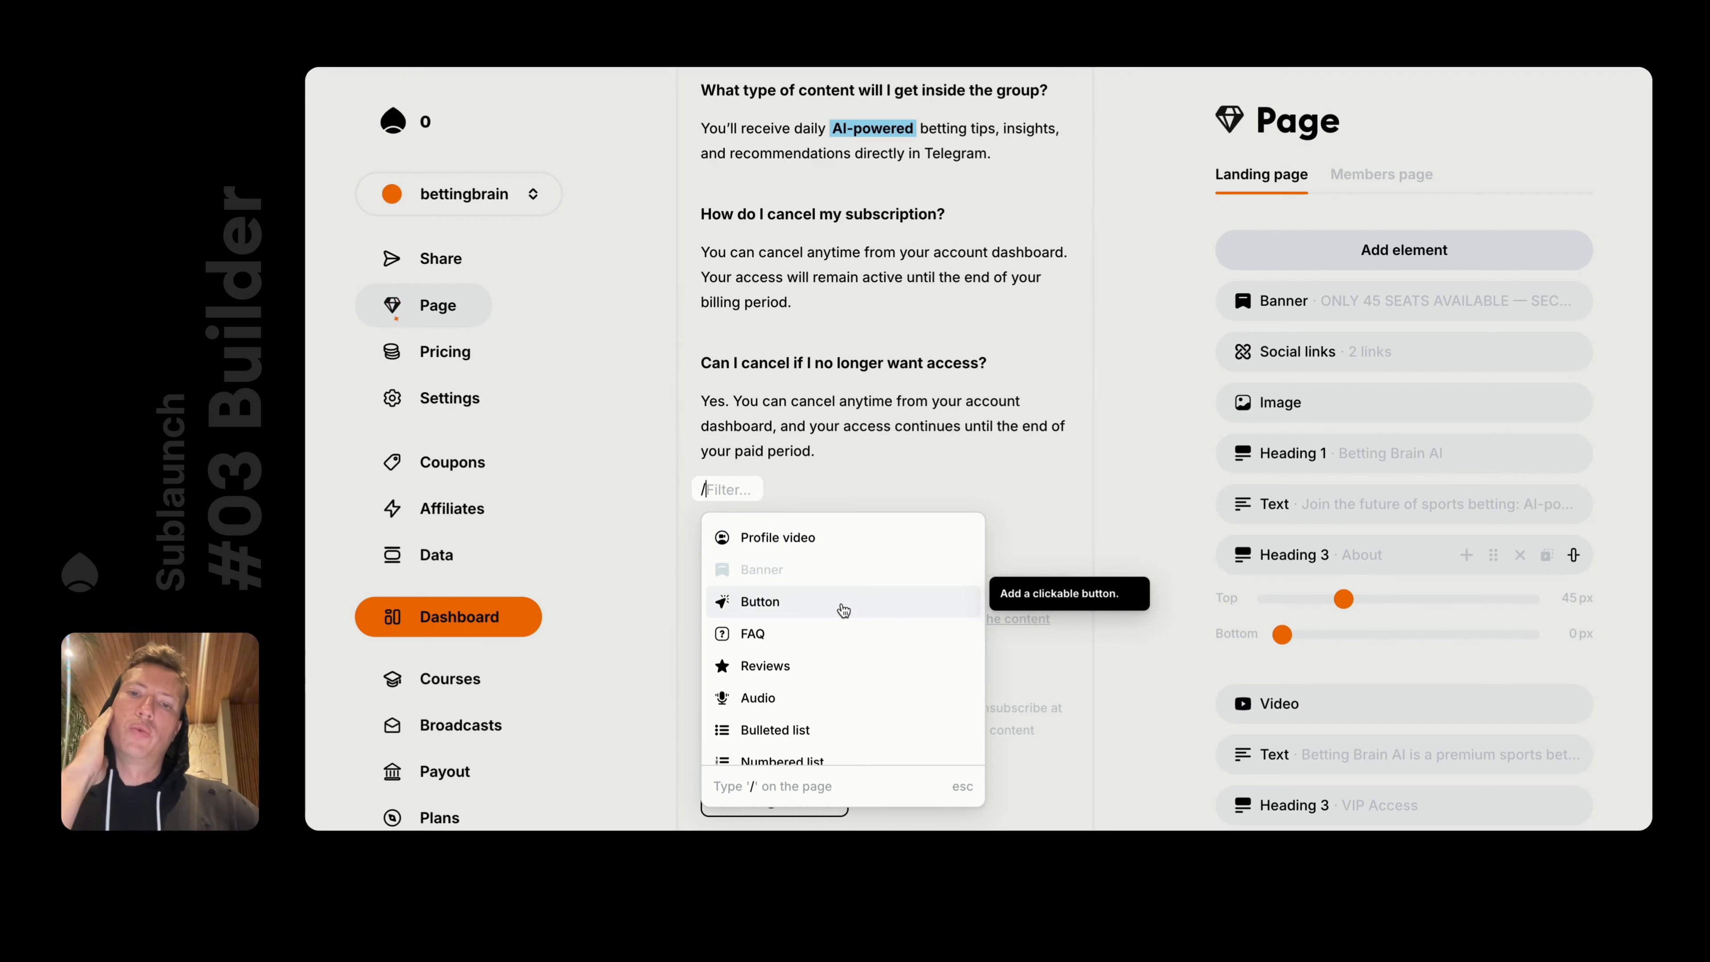
{"action": "left_click", "coordinate": [844, 610]}
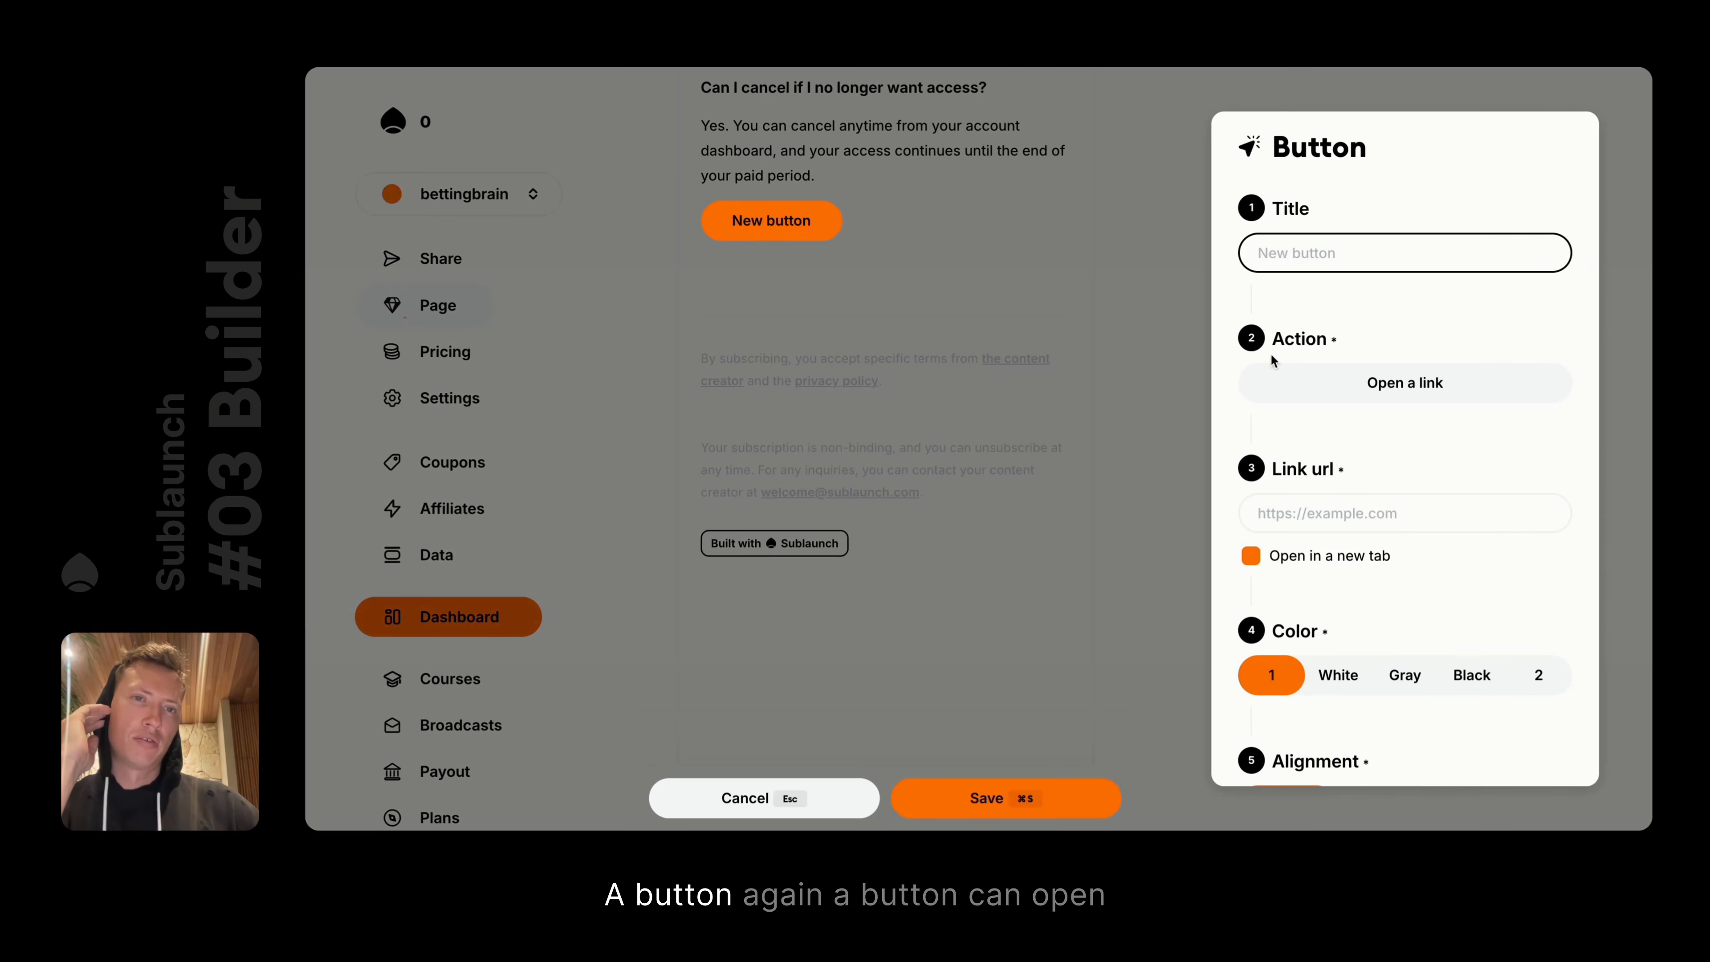
{"action": "scroll", "coordinate": [1390, 404], "scroll_direction": "down", "scroll_amount": 3}
{"action": "left_click", "coordinate": [1344, 180]}
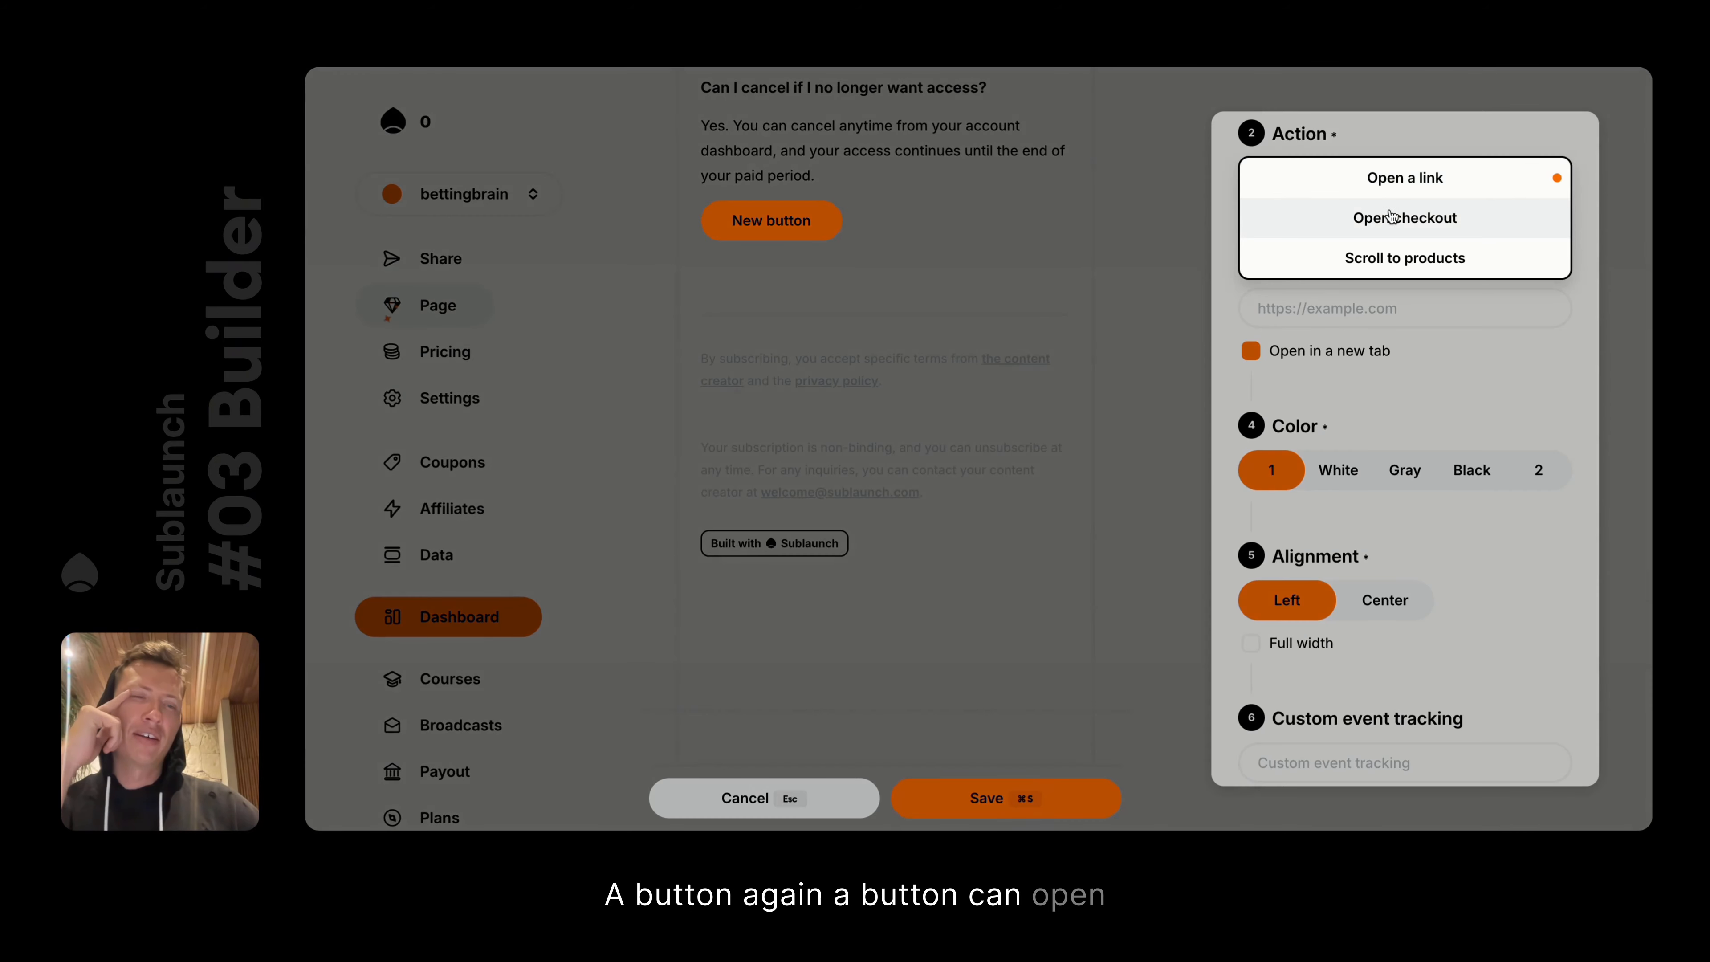
{"action": "left_click", "coordinate": [1384, 256]}
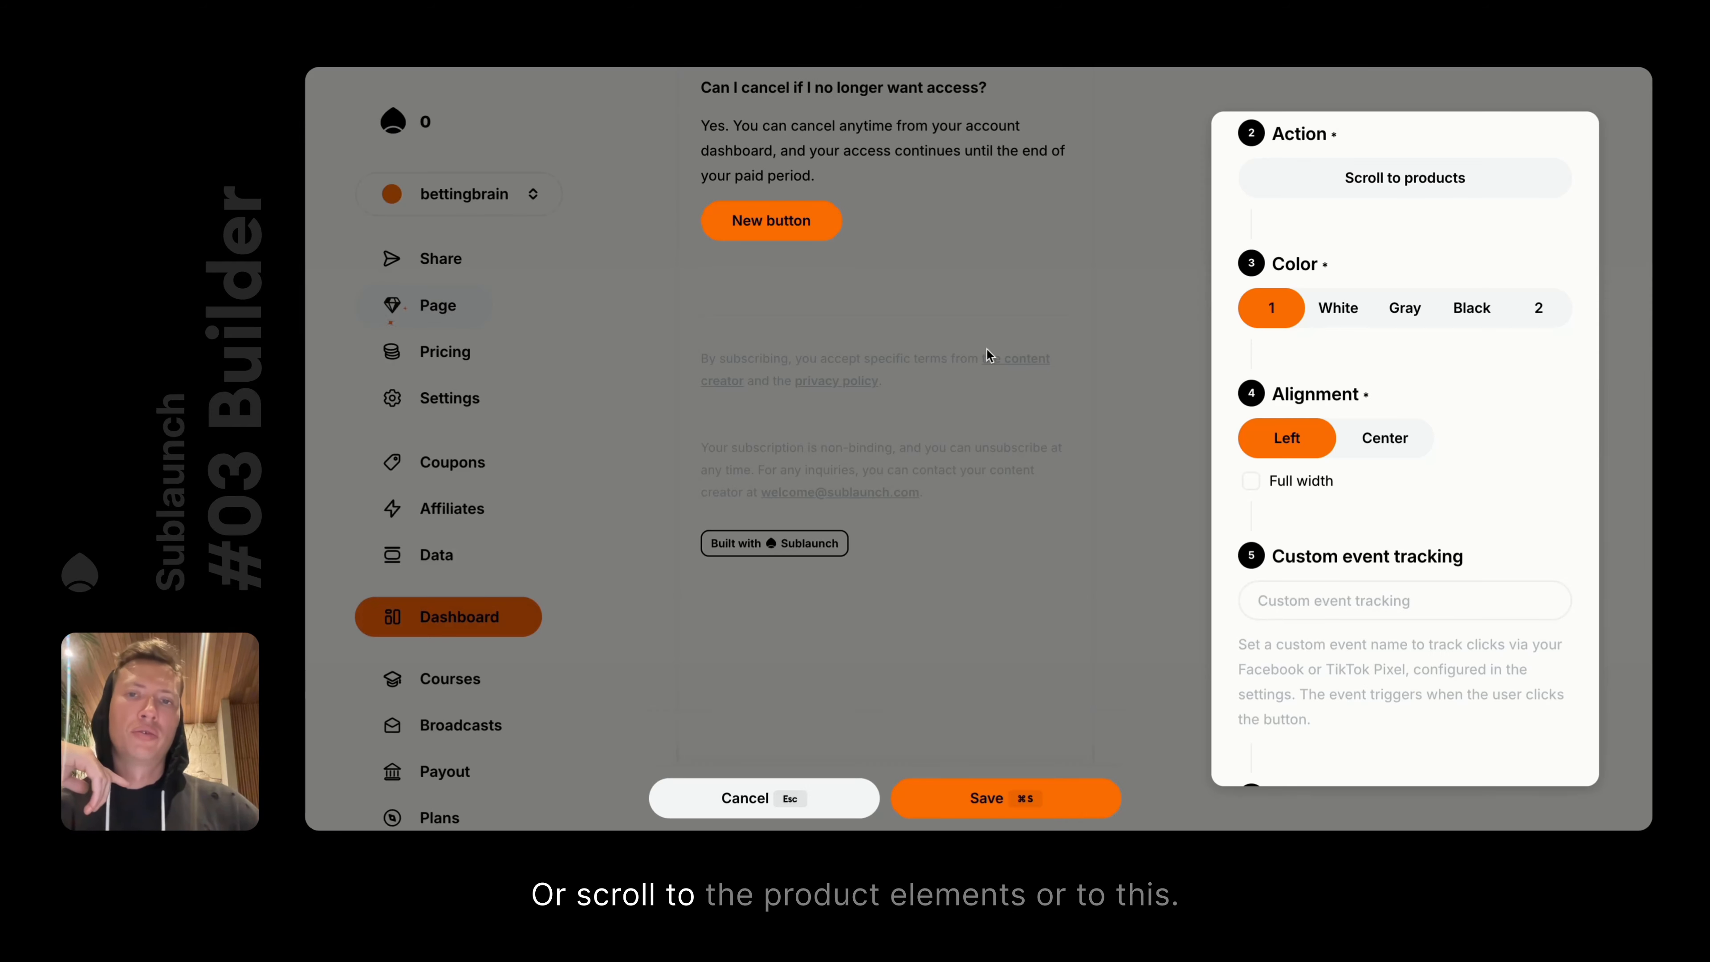
{"action": "left_click", "coordinate": [988, 356]}
{"action": "scroll", "coordinate": [986, 348], "scroll_direction": "up", "scroll_amount": 5}
{"action": "scroll", "coordinate": [985, 348], "scroll_direction": "down", "scroll_amount": 1}
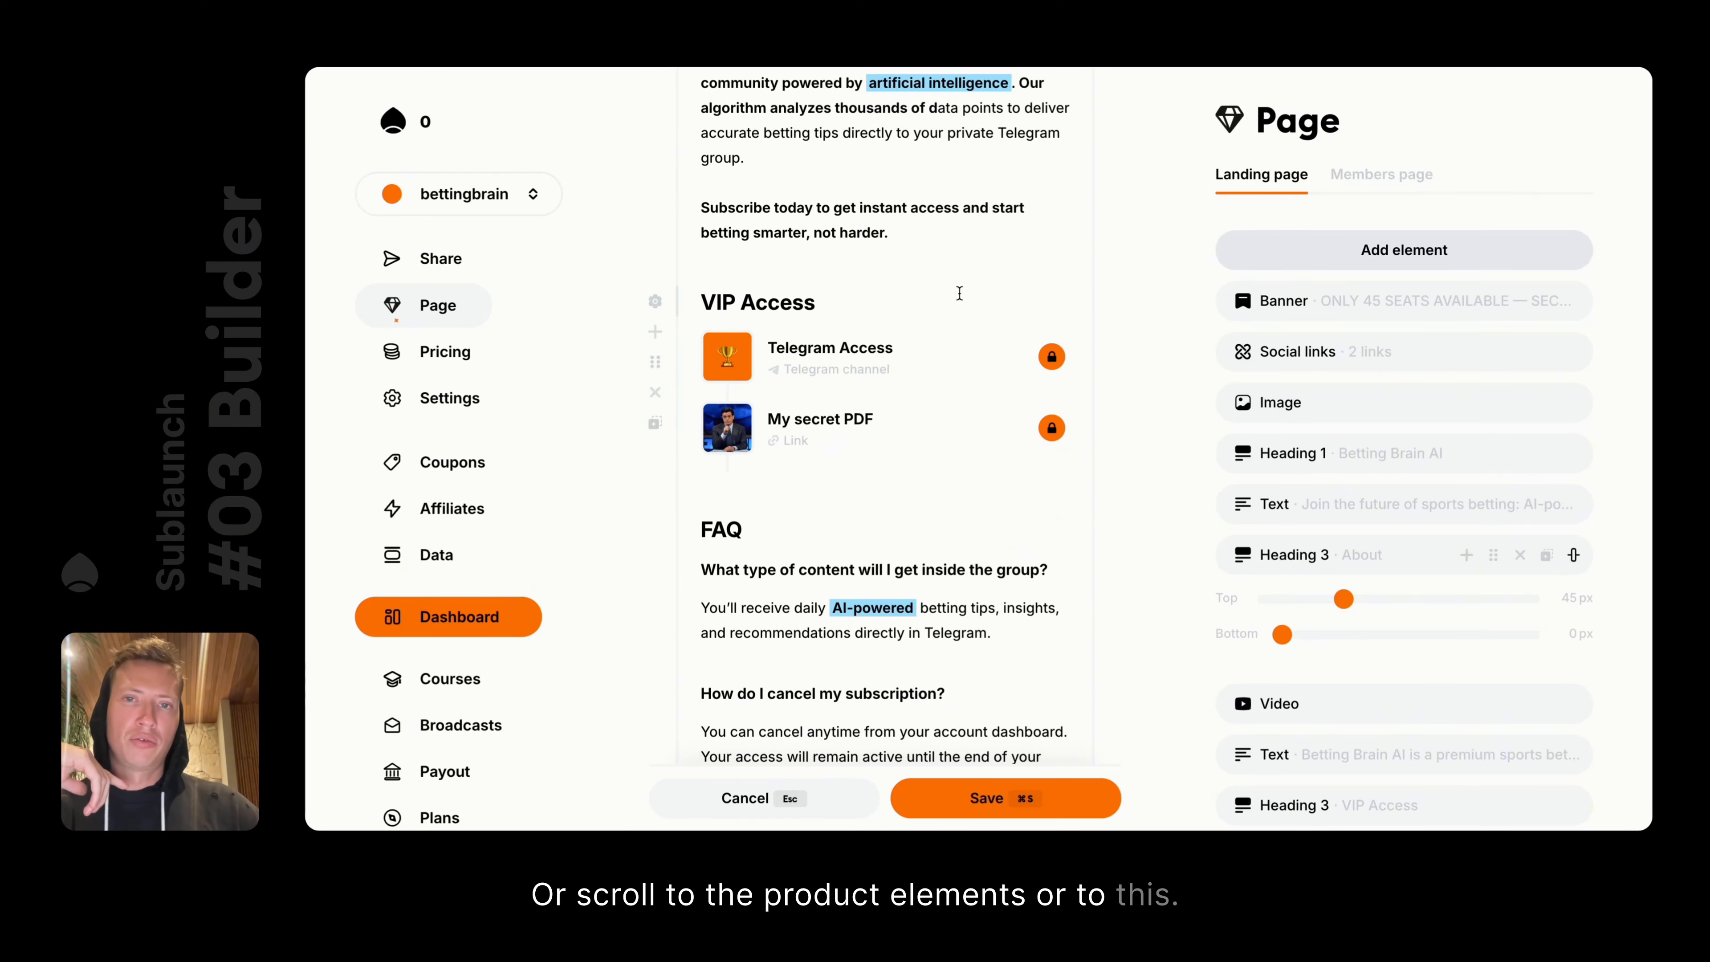
{"action": "scroll", "coordinate": [959, 293], "scroll_direction": "down", "scroll_amount": 10}
Try White, Gray, Black and the second colour on the button, keeping the orange primary colour
{"action": "left_click", "coordinate": [772, 297]}
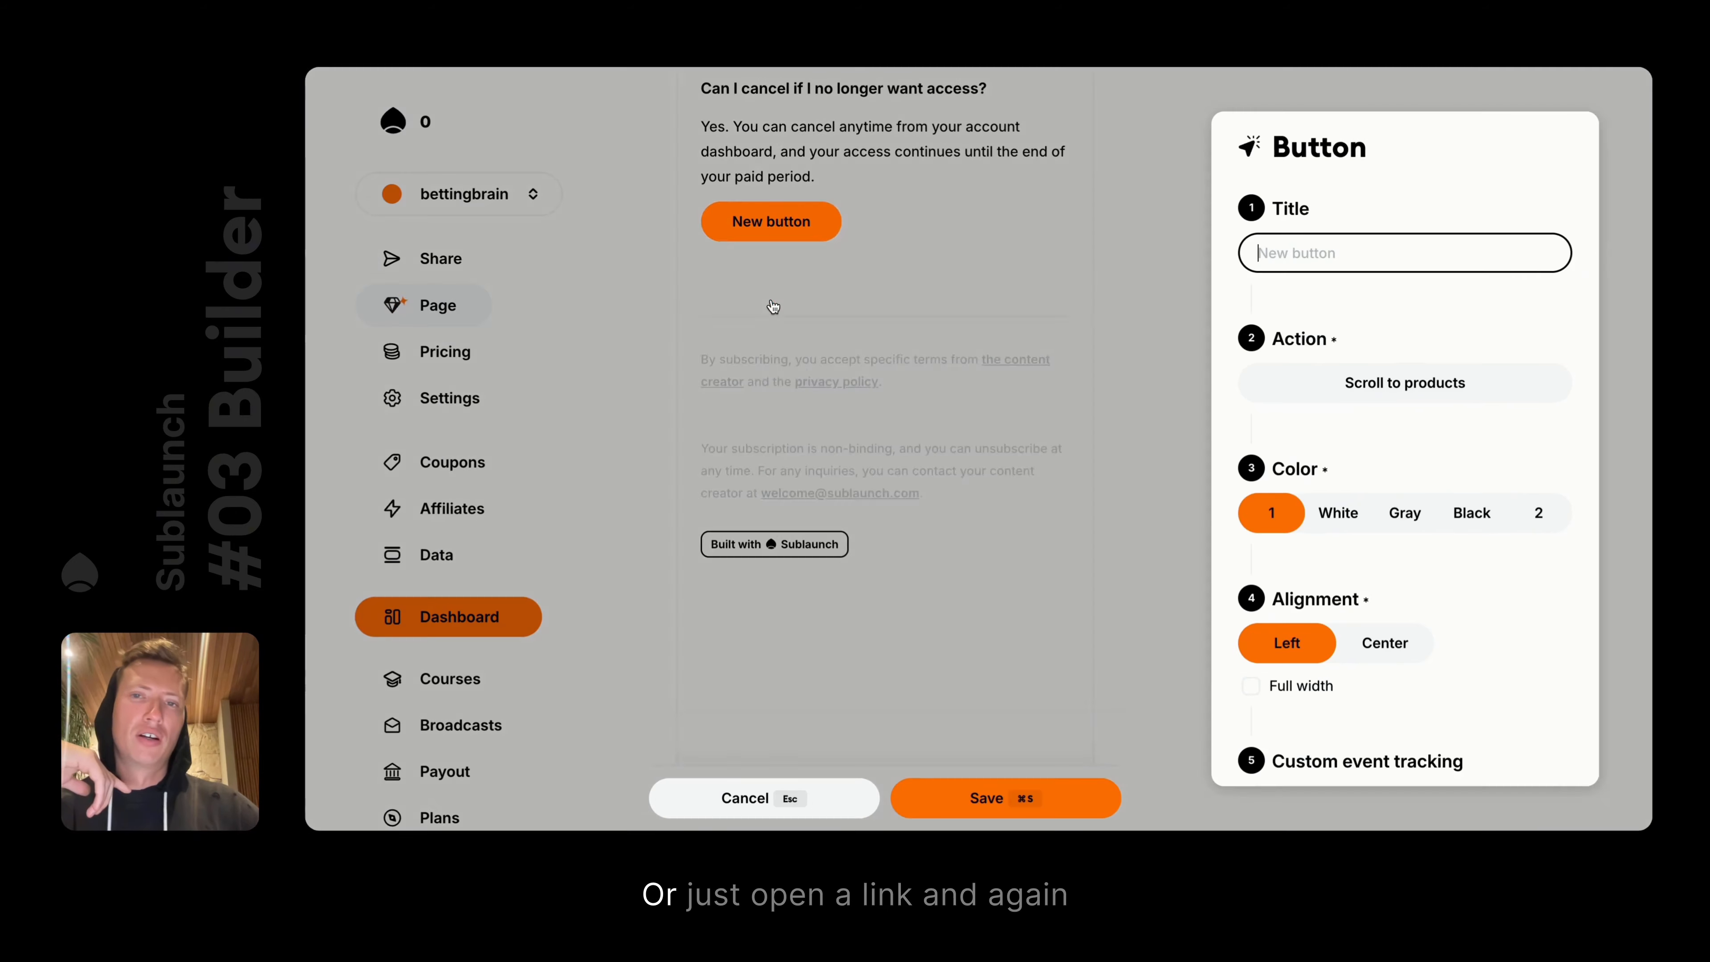
{"action": "scroll", "coordinate": [1443, 492], "scroll_direction": "down", "scroll_amount": 3}
{"action": "left_click", "coordinate": [1337, 368]}
{"action": "left_click", "coordinate": [1404, 368]}
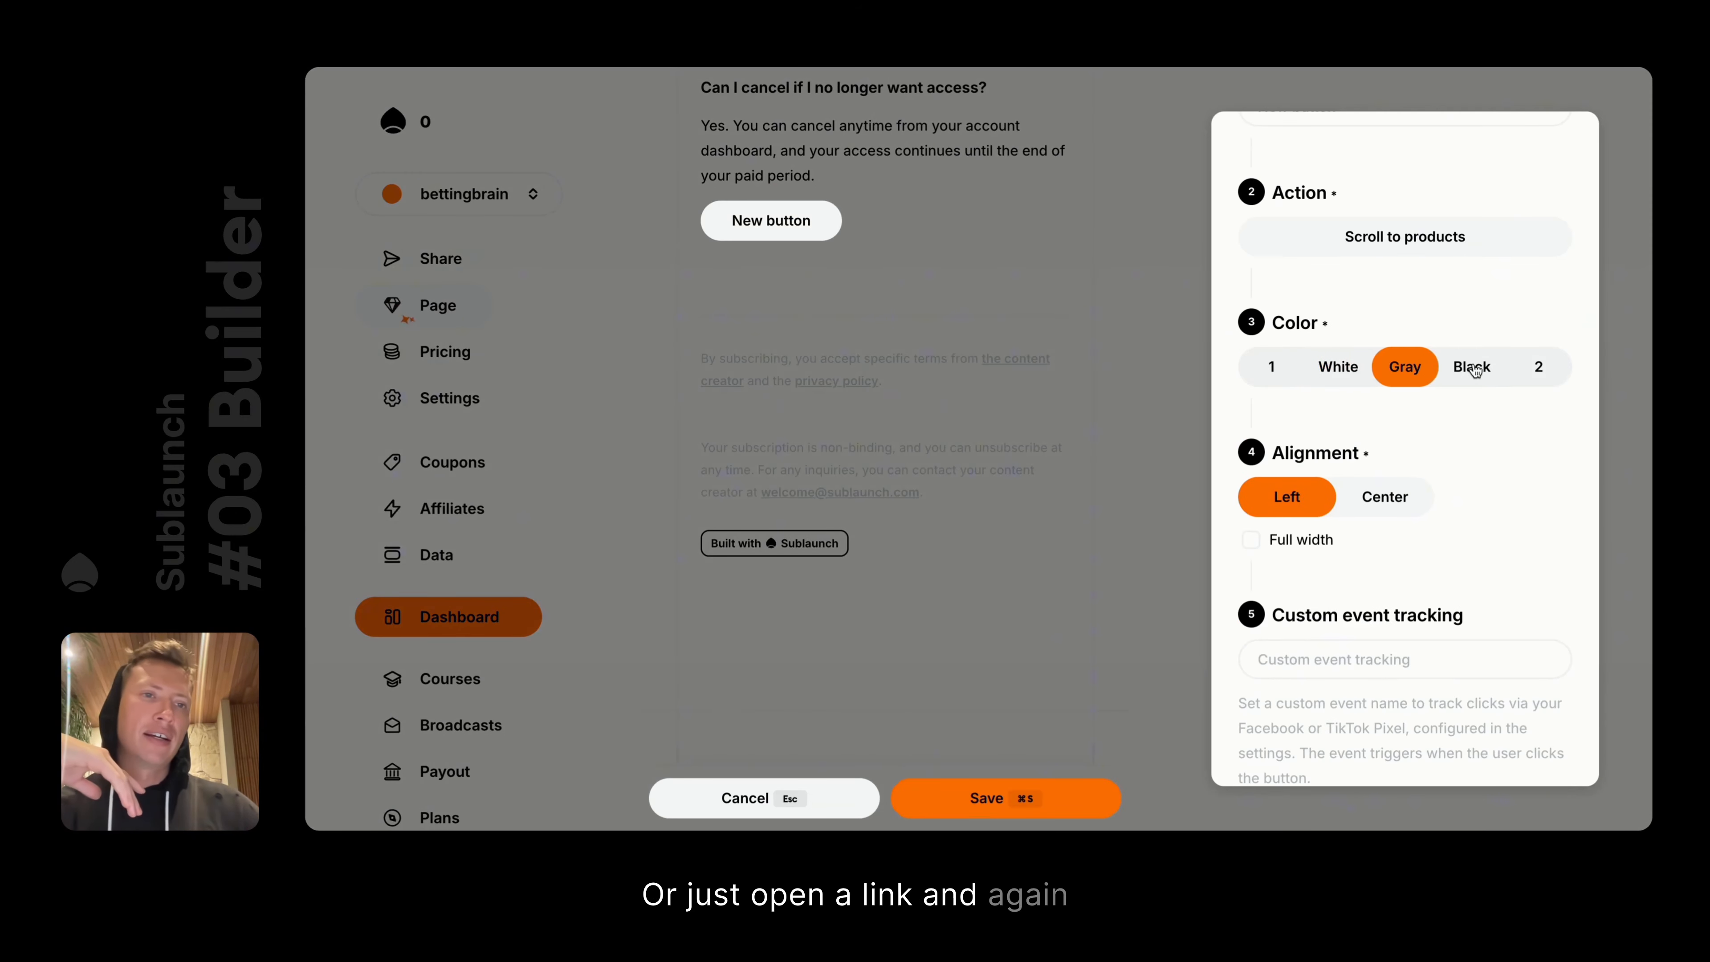
{"action": "left_click", "coordinate": [1472, 367]}
{"action": "left_click", "coordinate": [1538, 368]}
{"action": "left_click", "coordinate": [1271, 367]}
{"action": "left_click", "coordinate": [948, 300]}
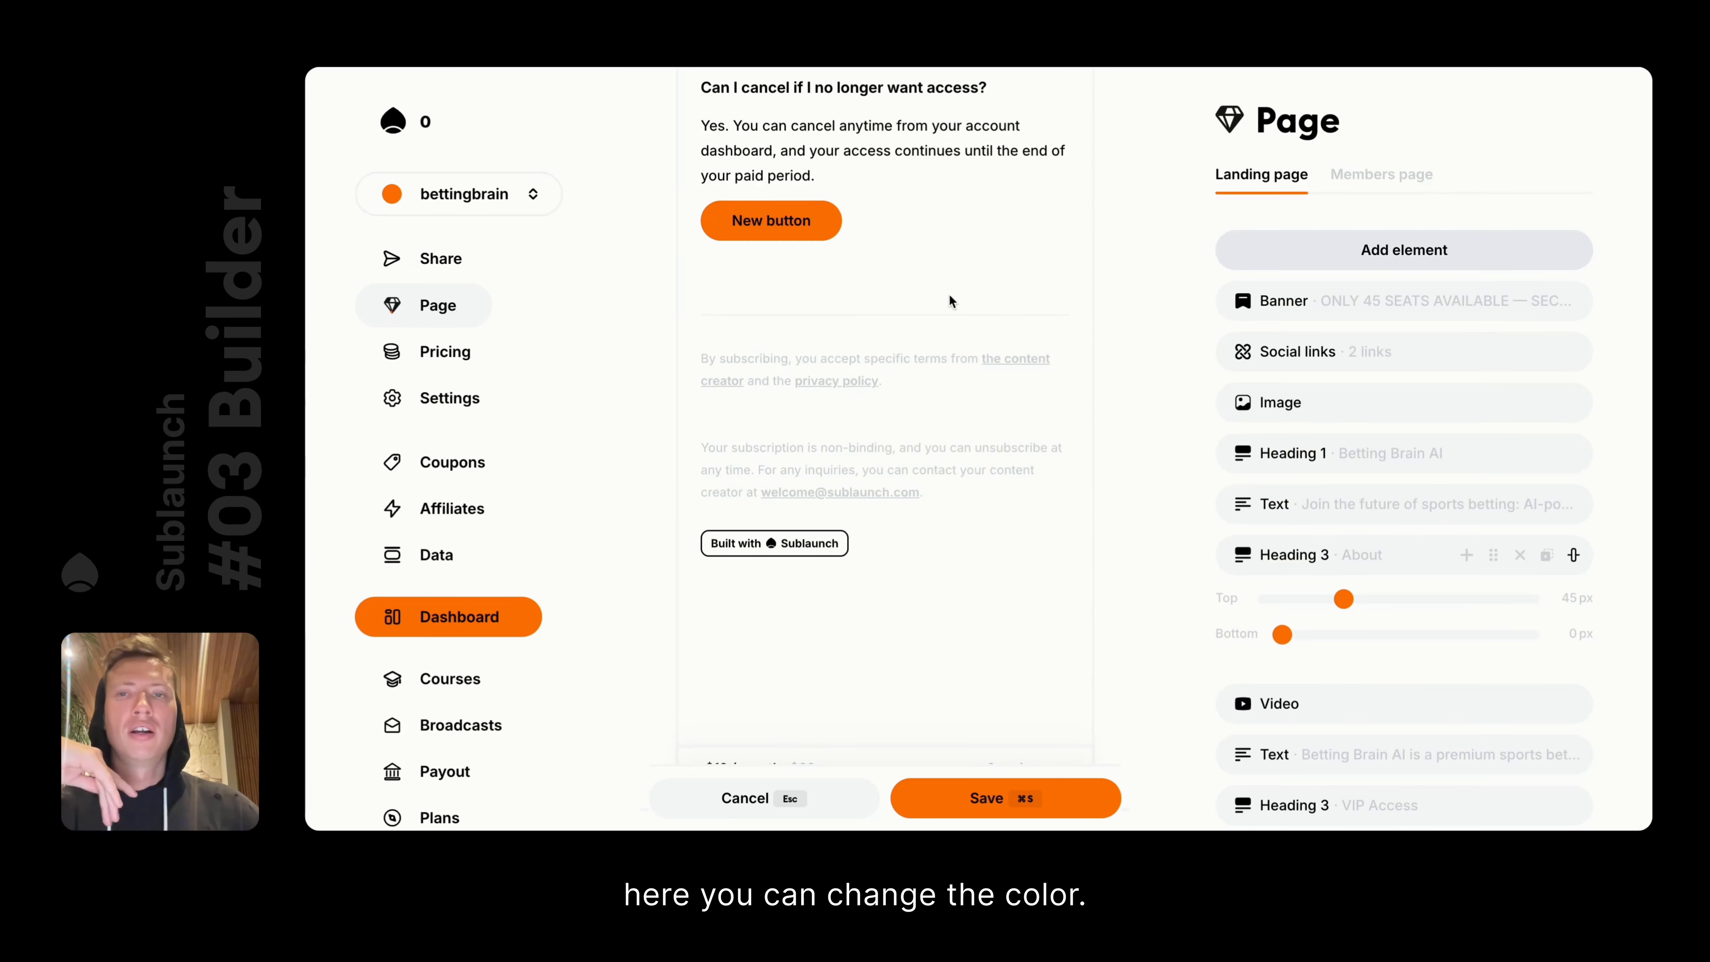
Save the landing page with the new button
{"action": "scroll", "coordinate": [948, 300], "scroll_direction": "up", "scroll_amount": 5}
{"action": "left_click", "coordinate": [986, 798]}
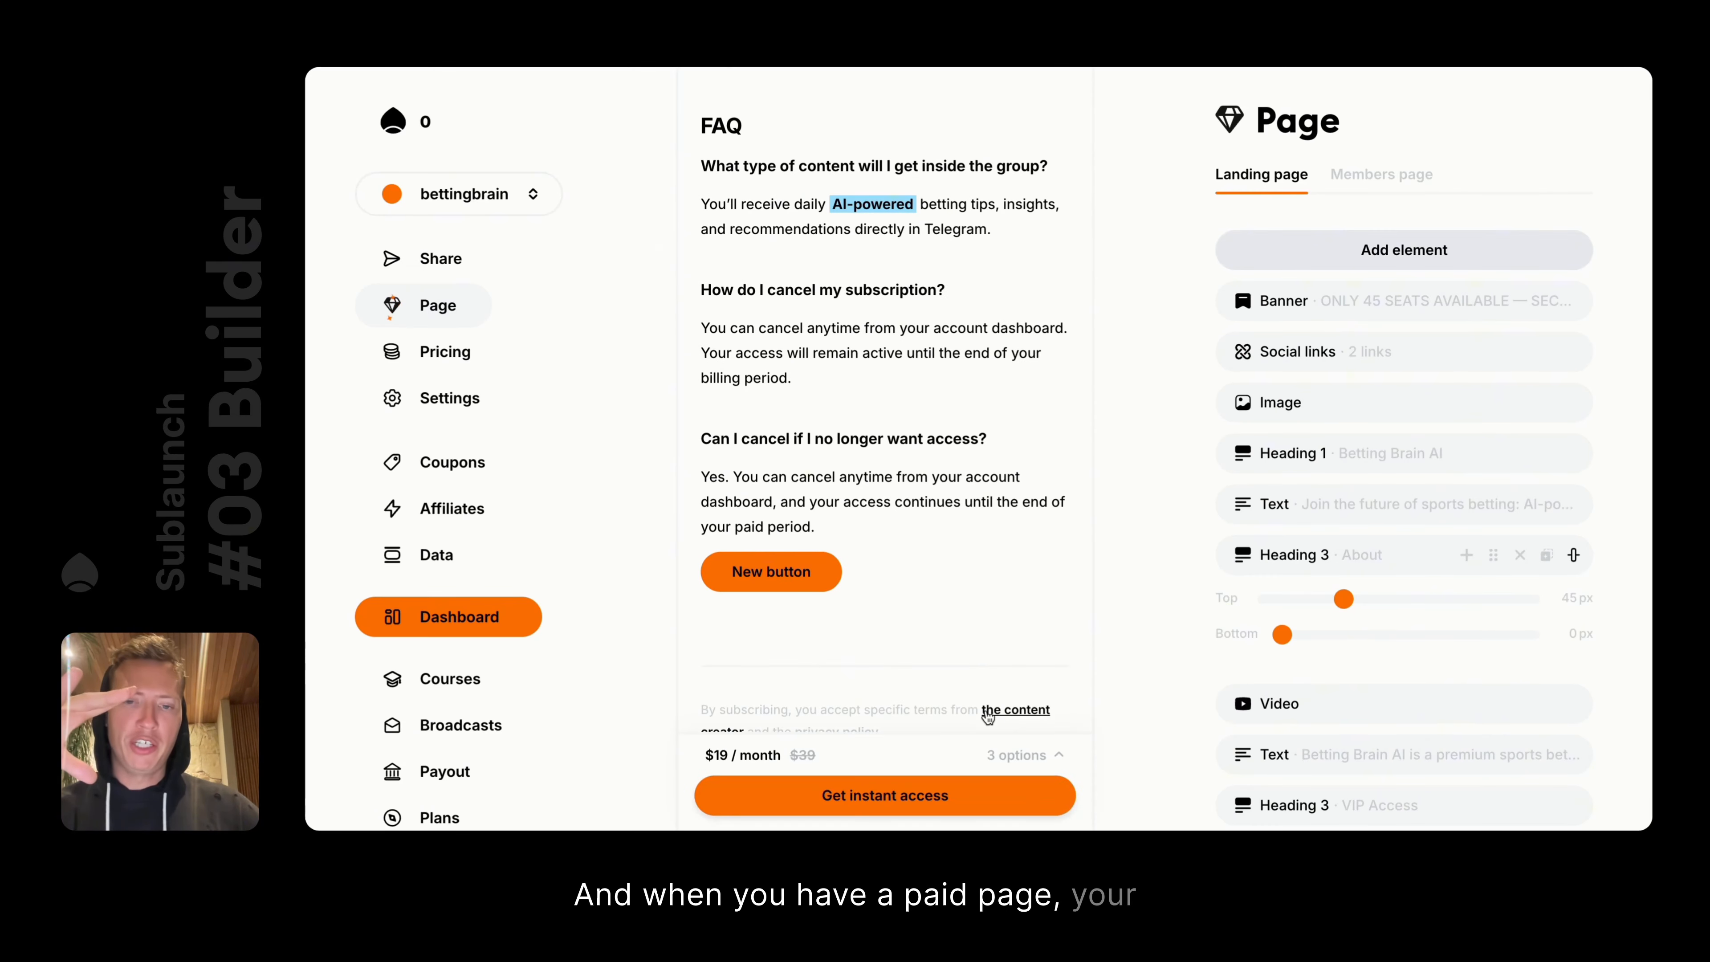
{"action": "scroll", "coordinate": [988, 613], "scroll_direction": "up", "scroll_amount": 2}
{"action": "scroll", "coordinate": [976, 574], "scroll_direction": "down", "scroll_amount": 1}
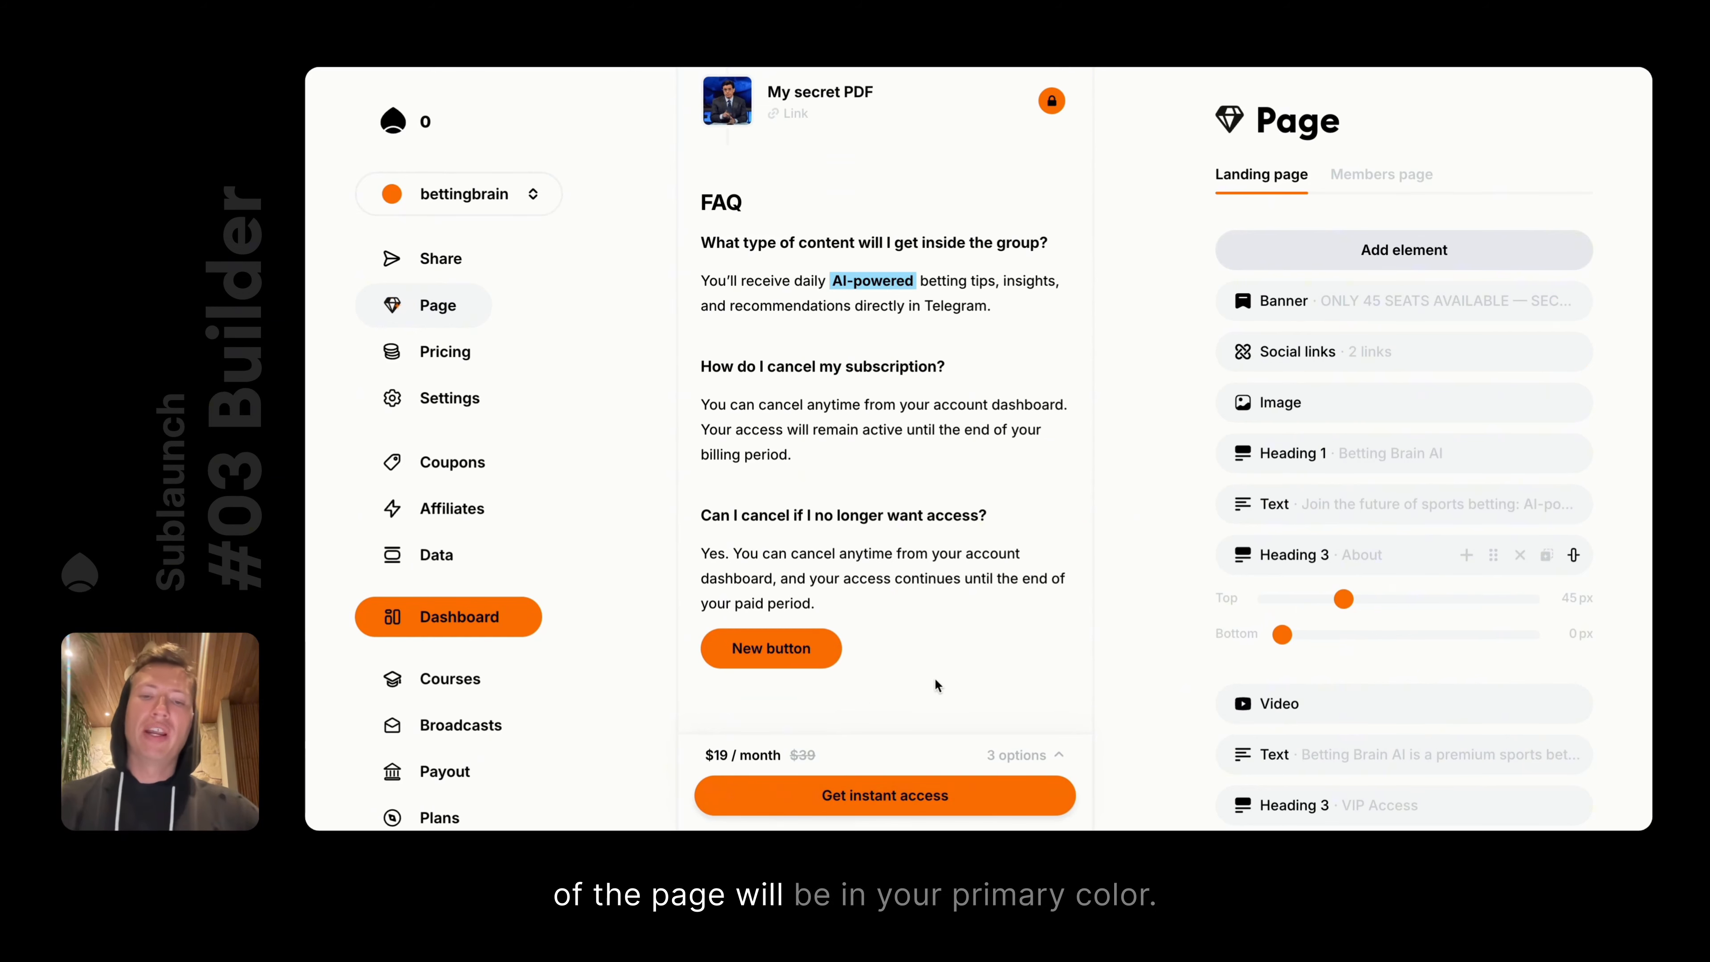
In page Settings, preview yellow, gold, green #02B780 and pink #FF6EF2, then cancel back to #FF6F00
{"action": "left_click", "coordinate": [410, 397]}
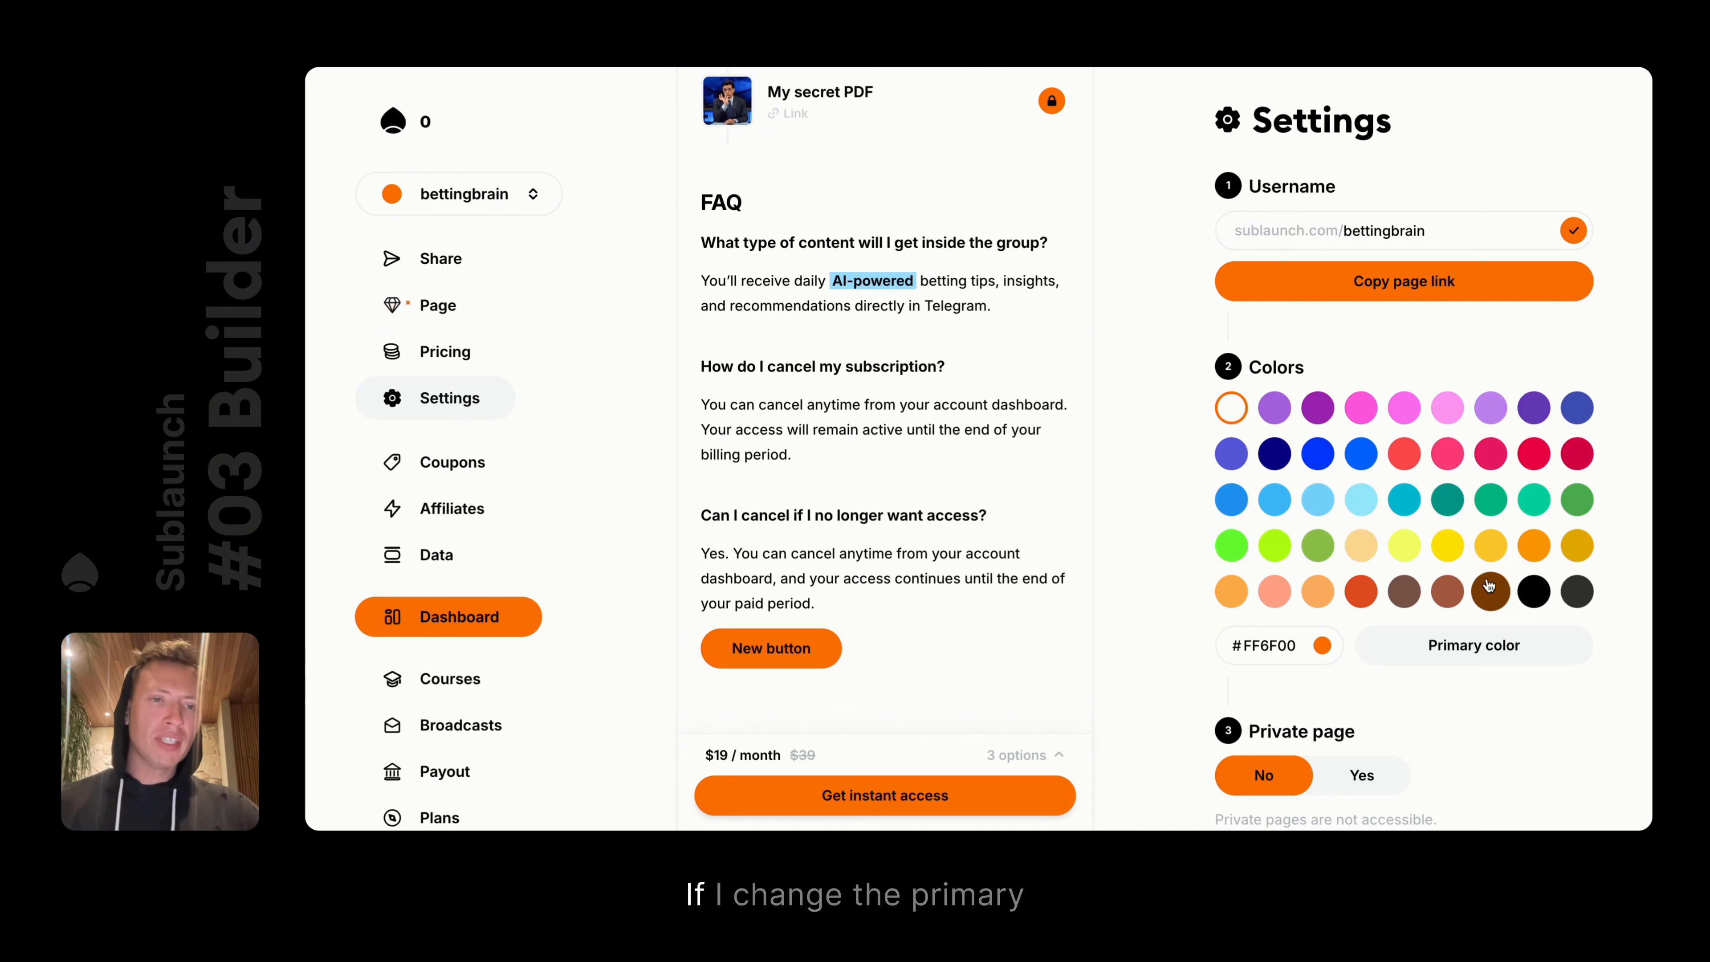
{"action": "left_click", "coordinate": [1450, 549]}
{"action": "left_click", "coordinate": [1489, 546]}
{"action": "left_click", "coordinate": [1490, 499]}
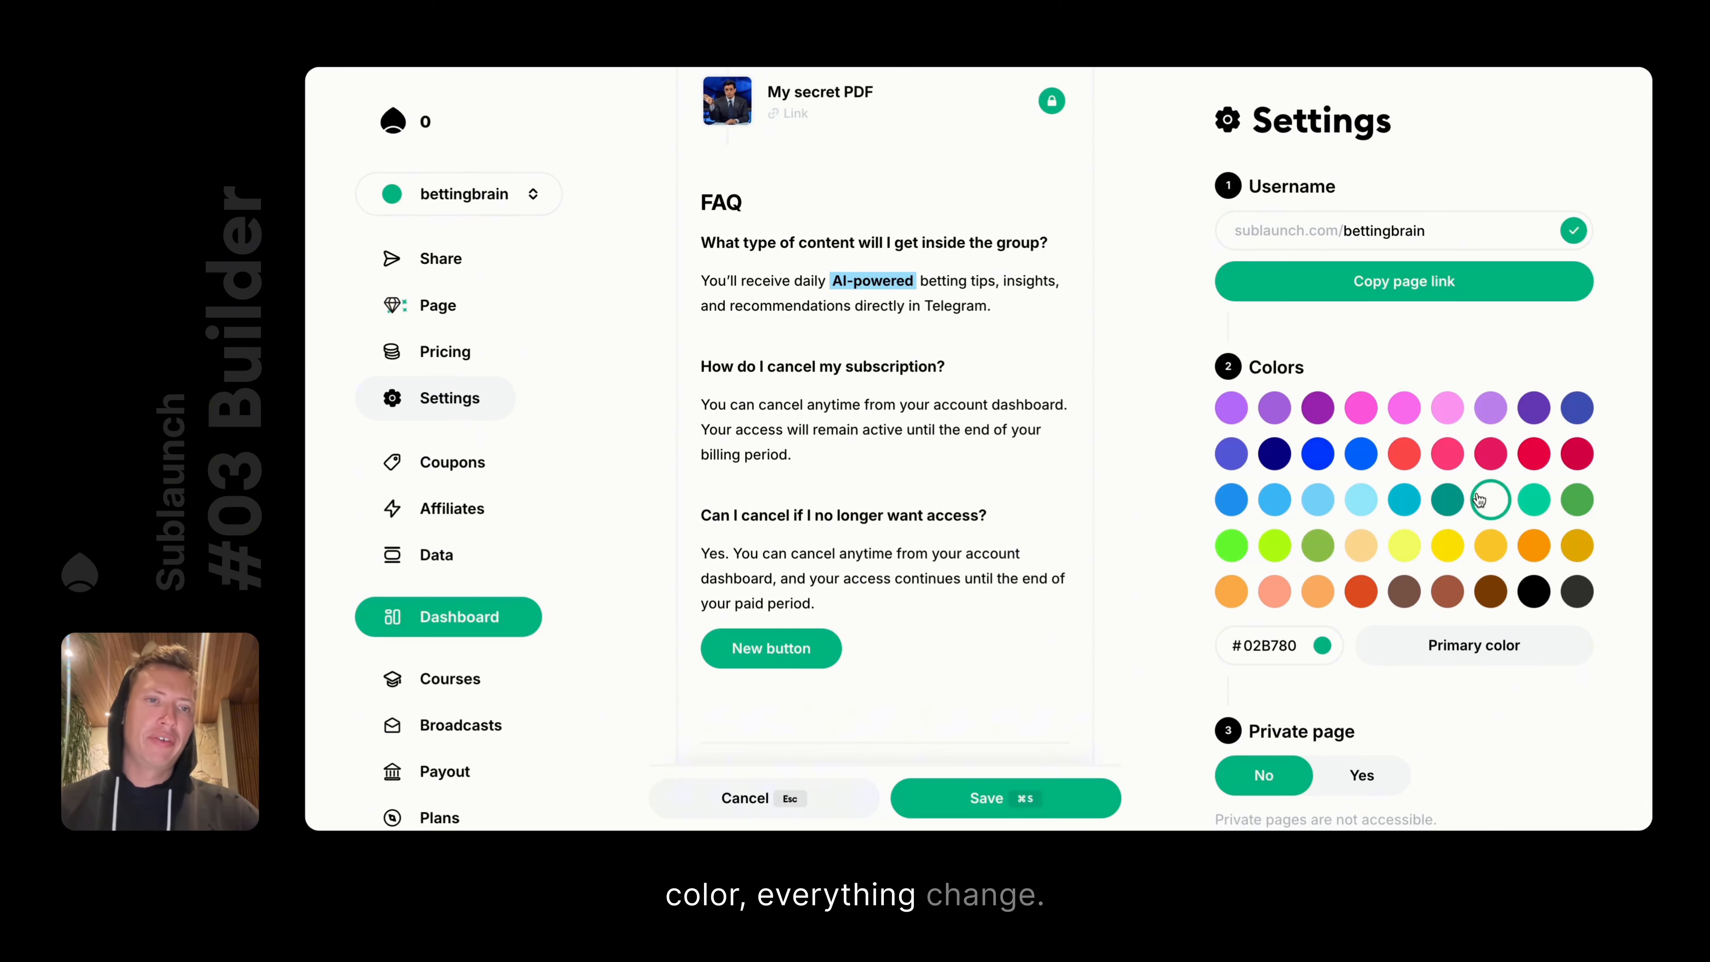
{"action": "left_click", "coordinate": [1446, 407]}
{"action": "left_click", "coordinate": [1404, 407]}
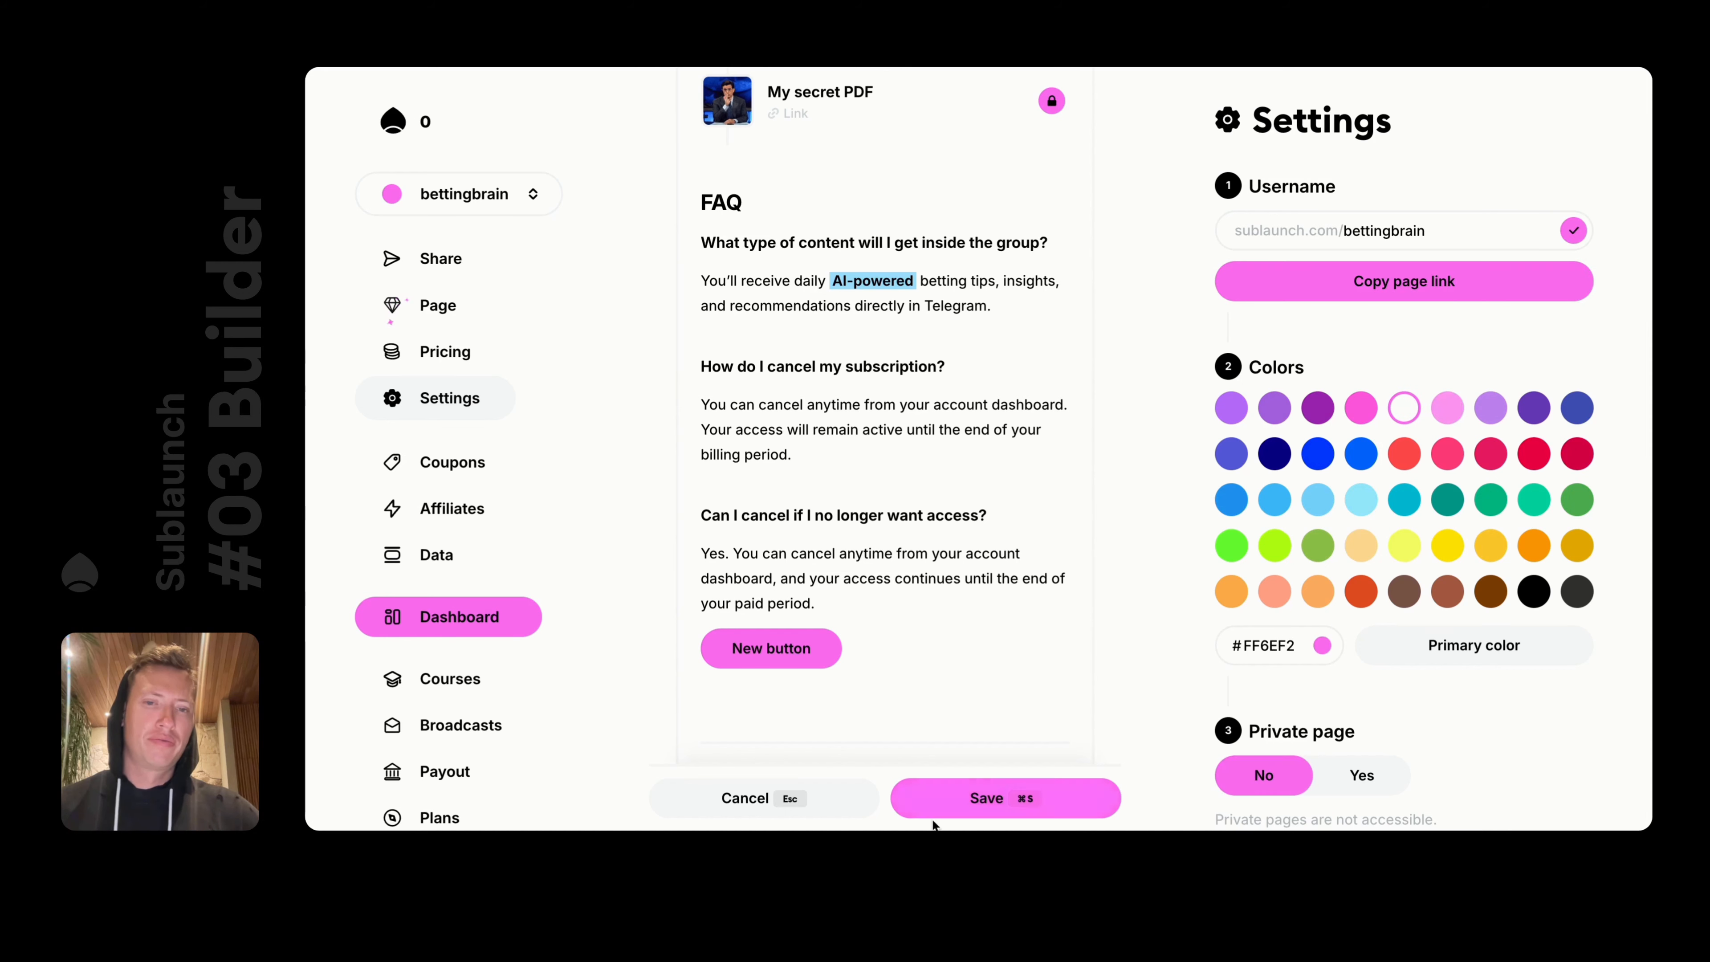
{"action": "left_click", "coordinate": [771, 812]}
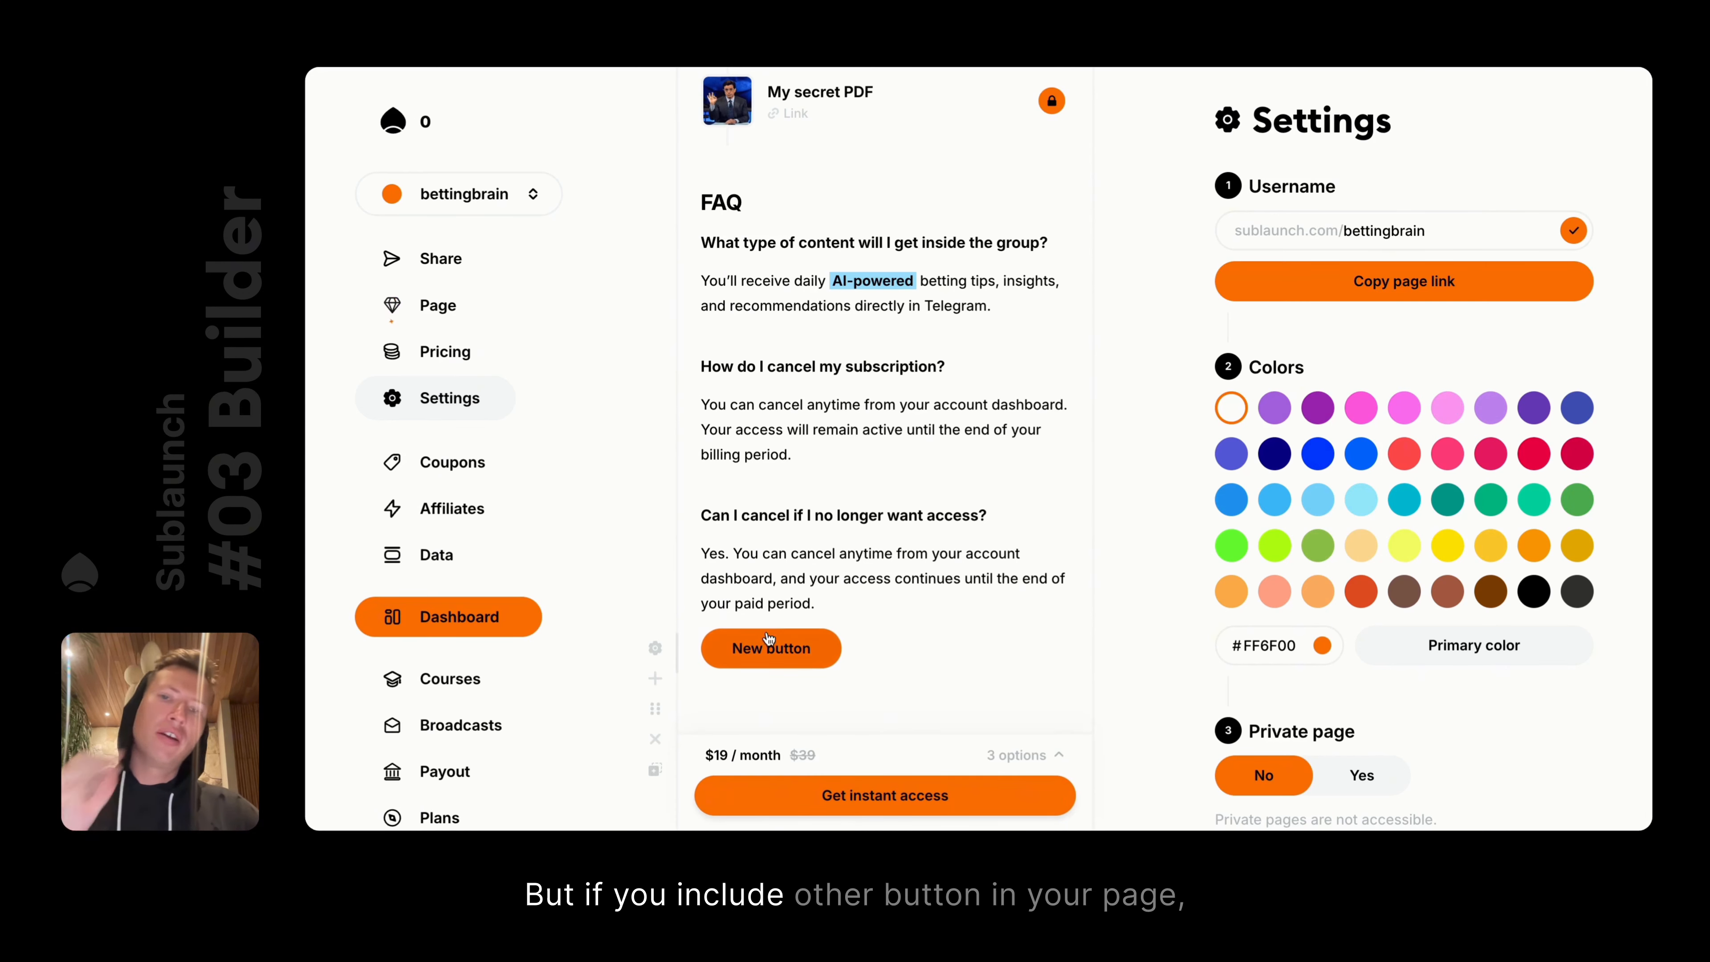
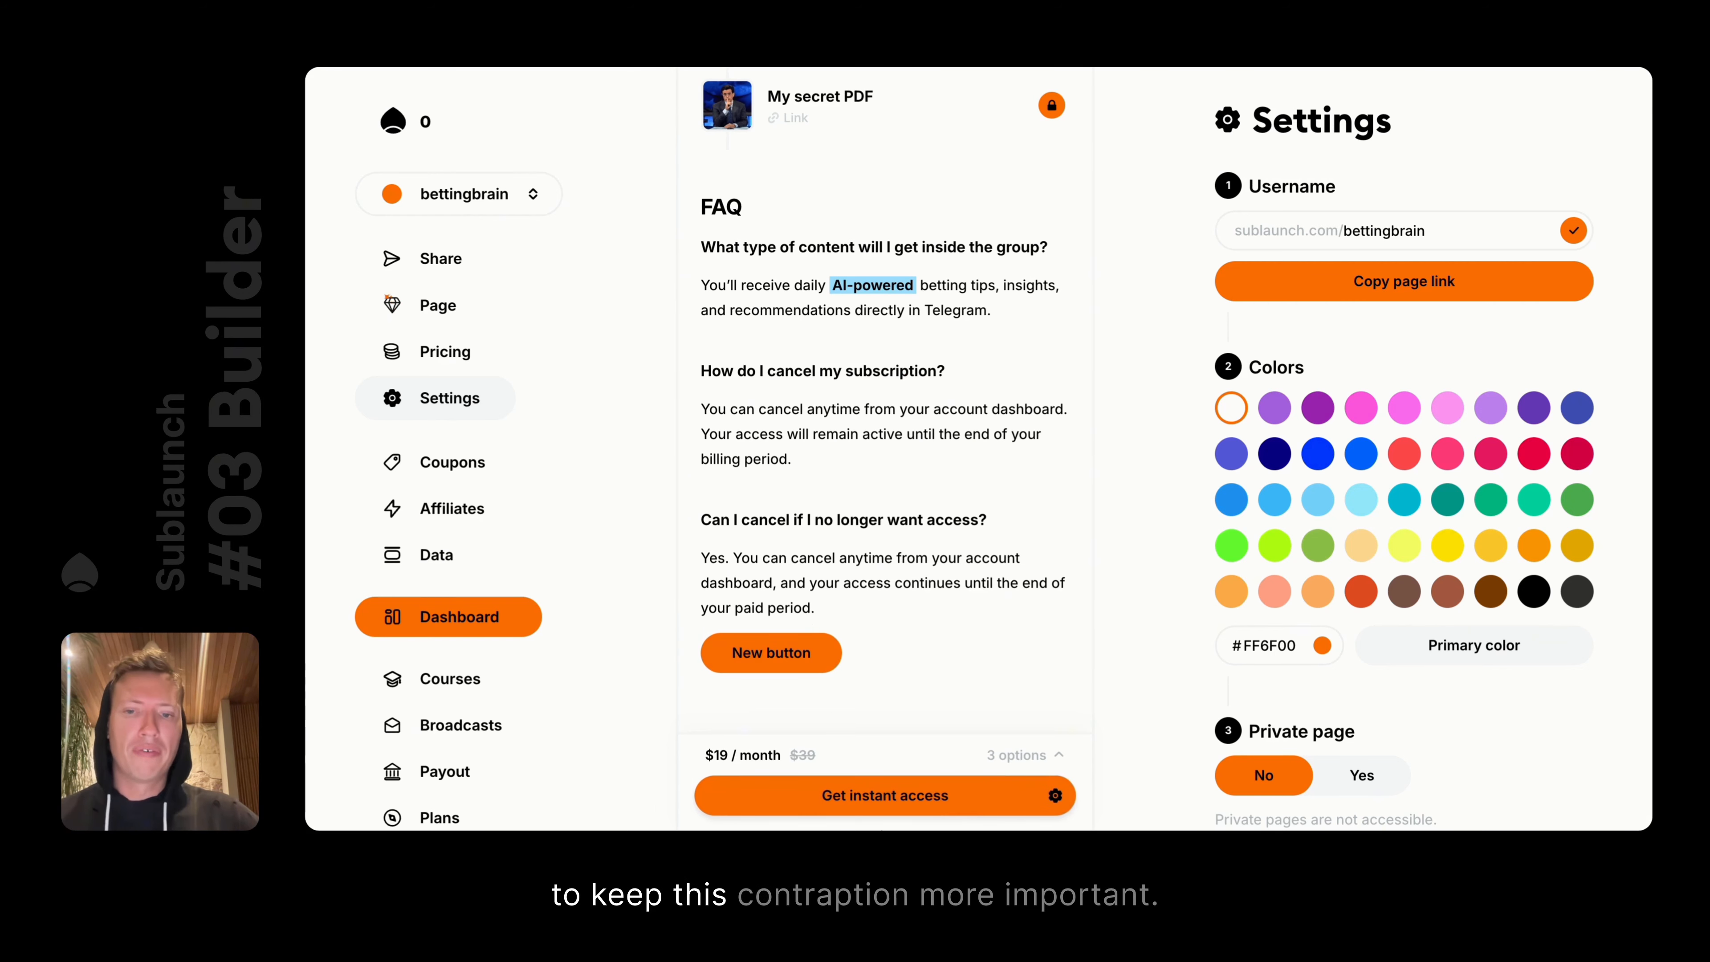
Open the Button settings for the New button in the page preview
{"action": "left_click", "coordinate": [793, 661]}
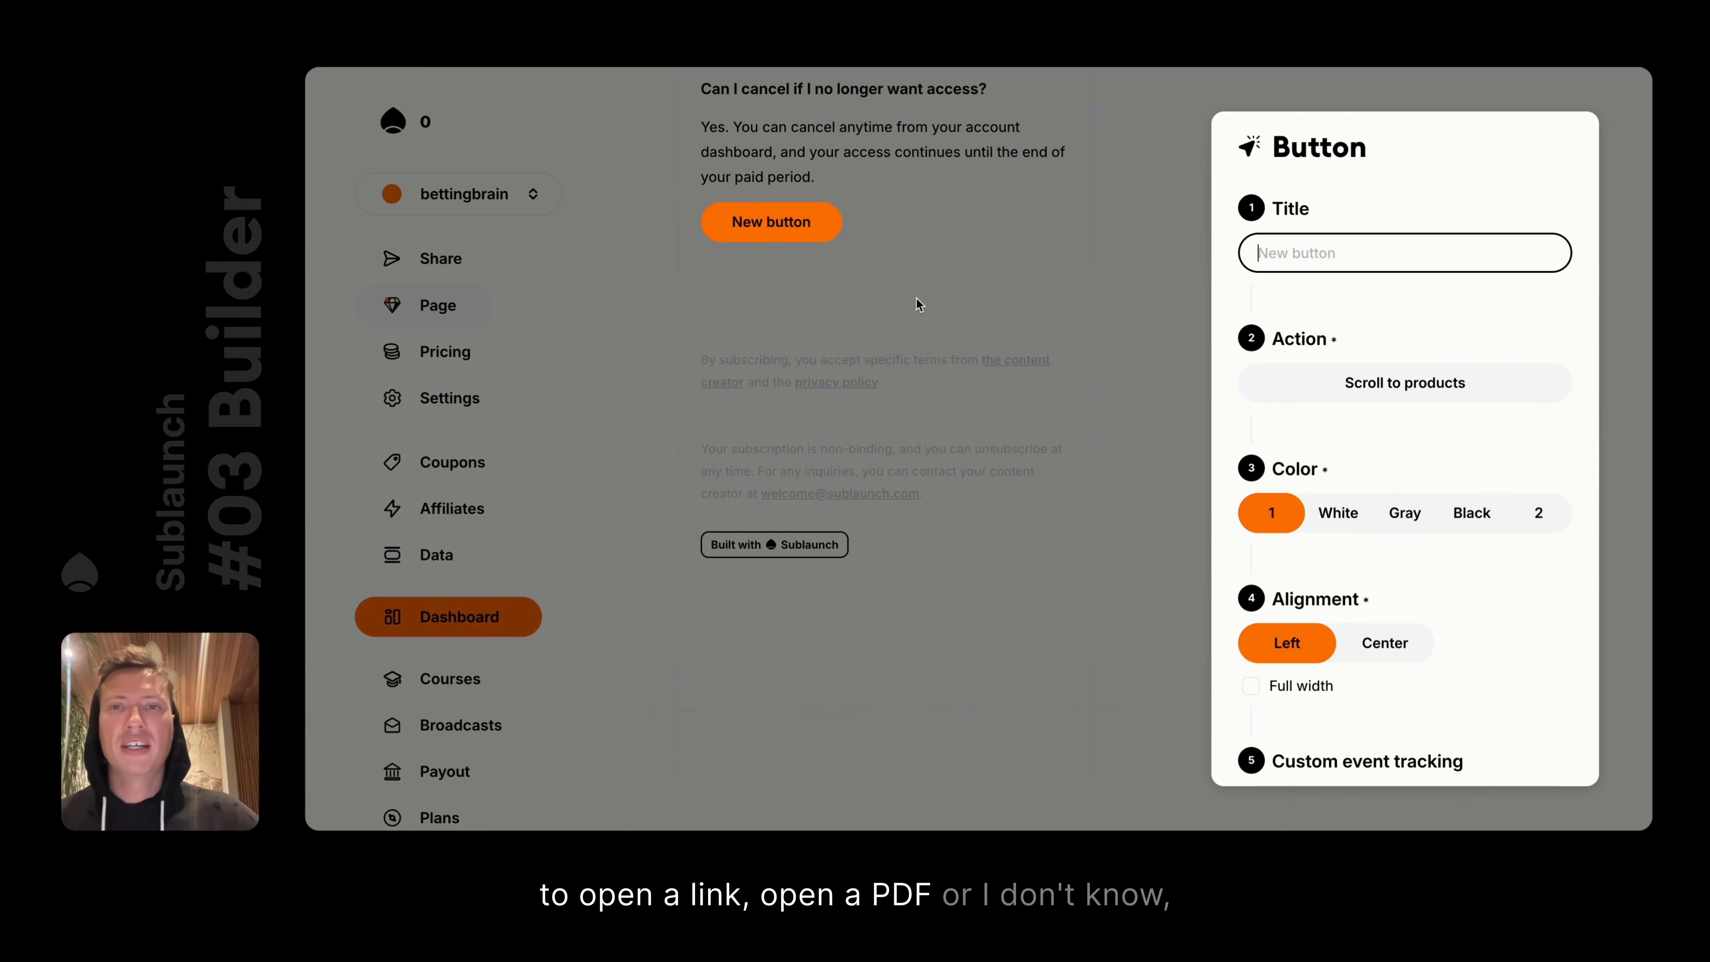
Try White, Gray and Black on the New button, then settle on light-blue colour 2
{"action": "left_click", "coordinate": [1340, 514]}
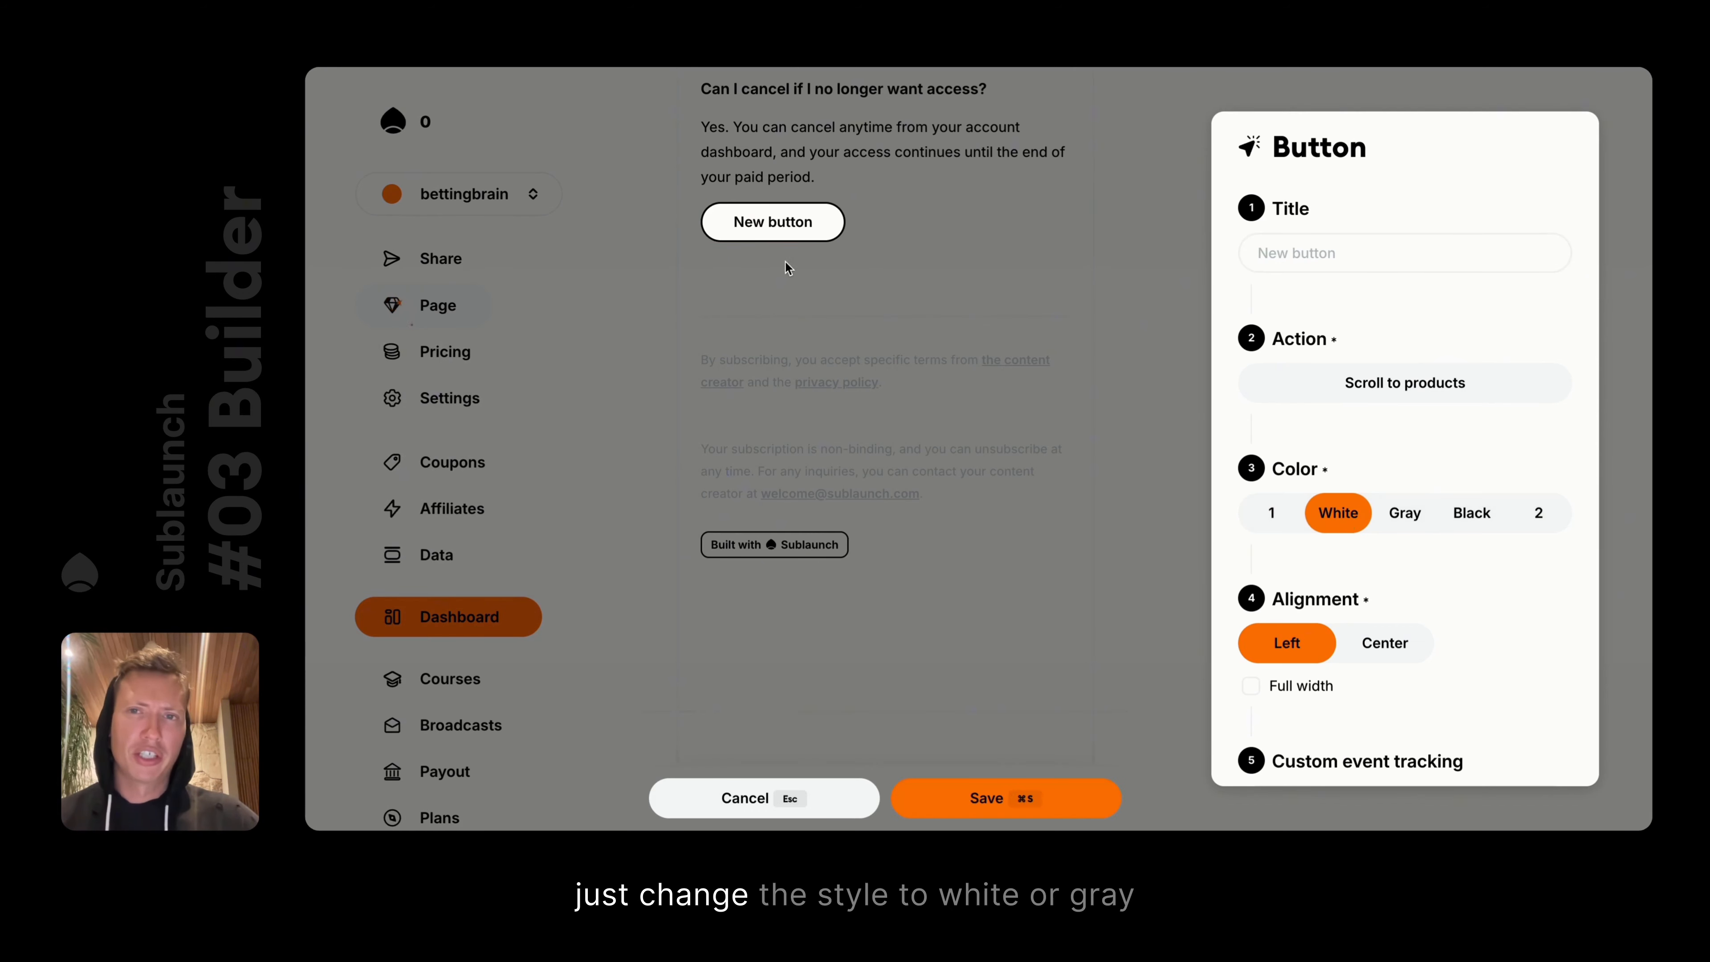
{"action": "left_click", "coordinate": [1405, 513]}
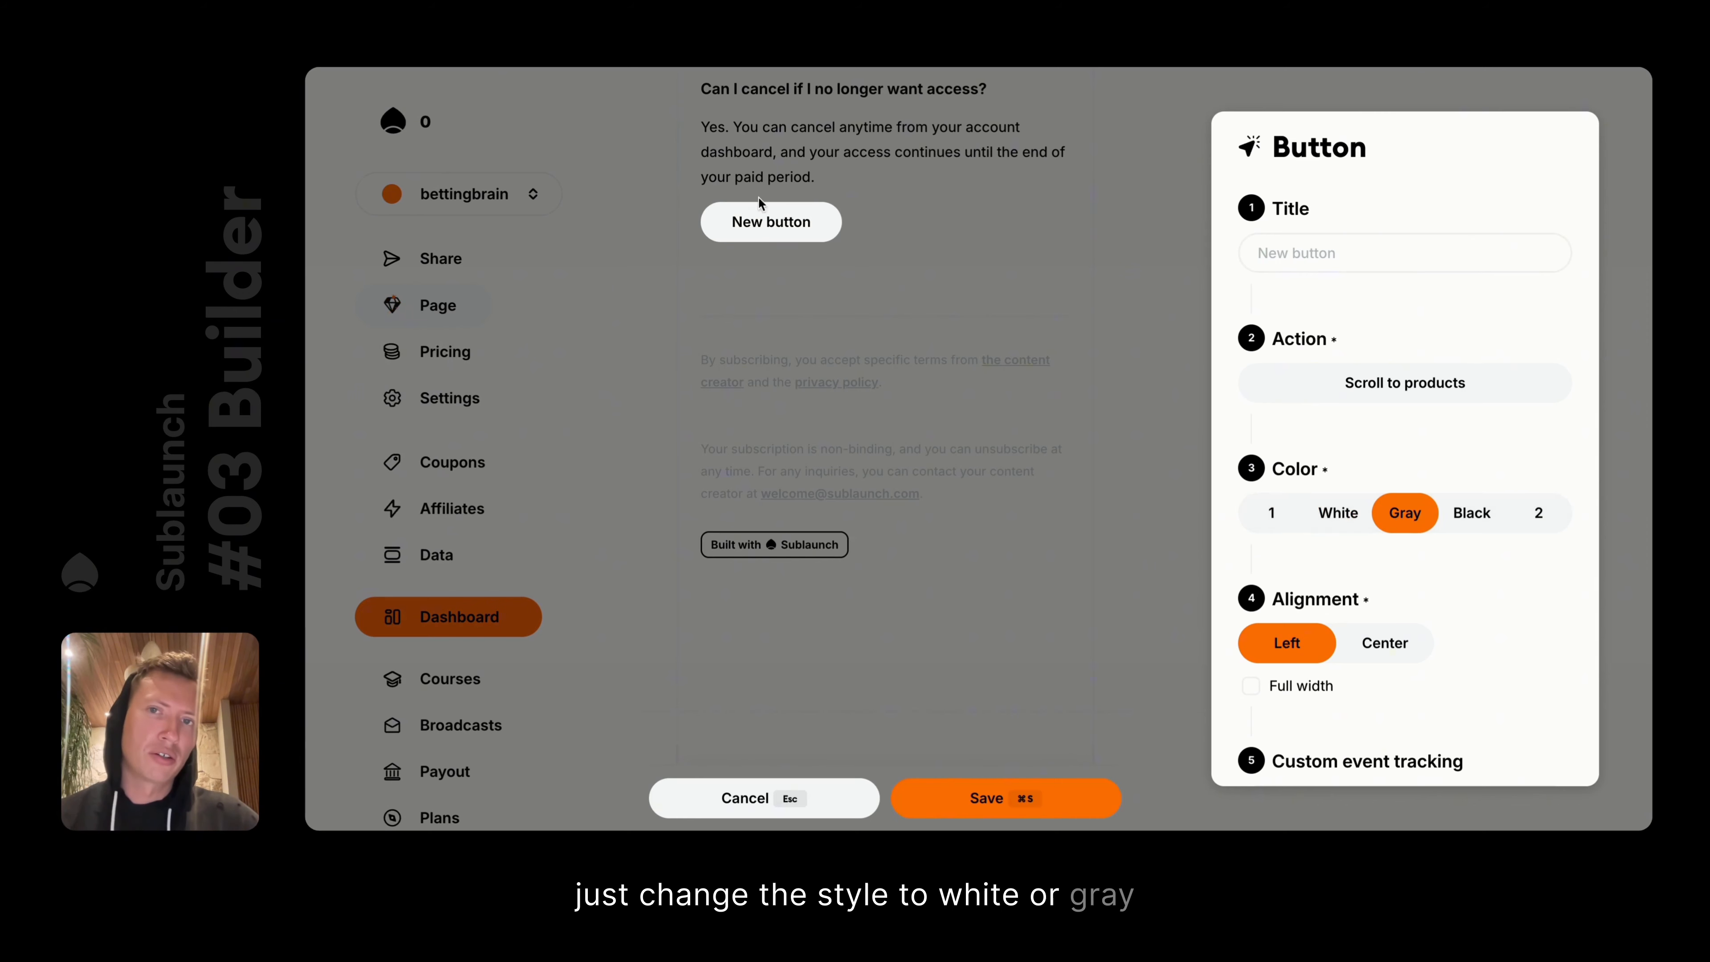
{"action": "left_click", "coordinate": [750, 276]}
{"action": "left_click", "coordinate": [803, 224]}
{"action": "left_click", "coordinate": [1471, 512]}
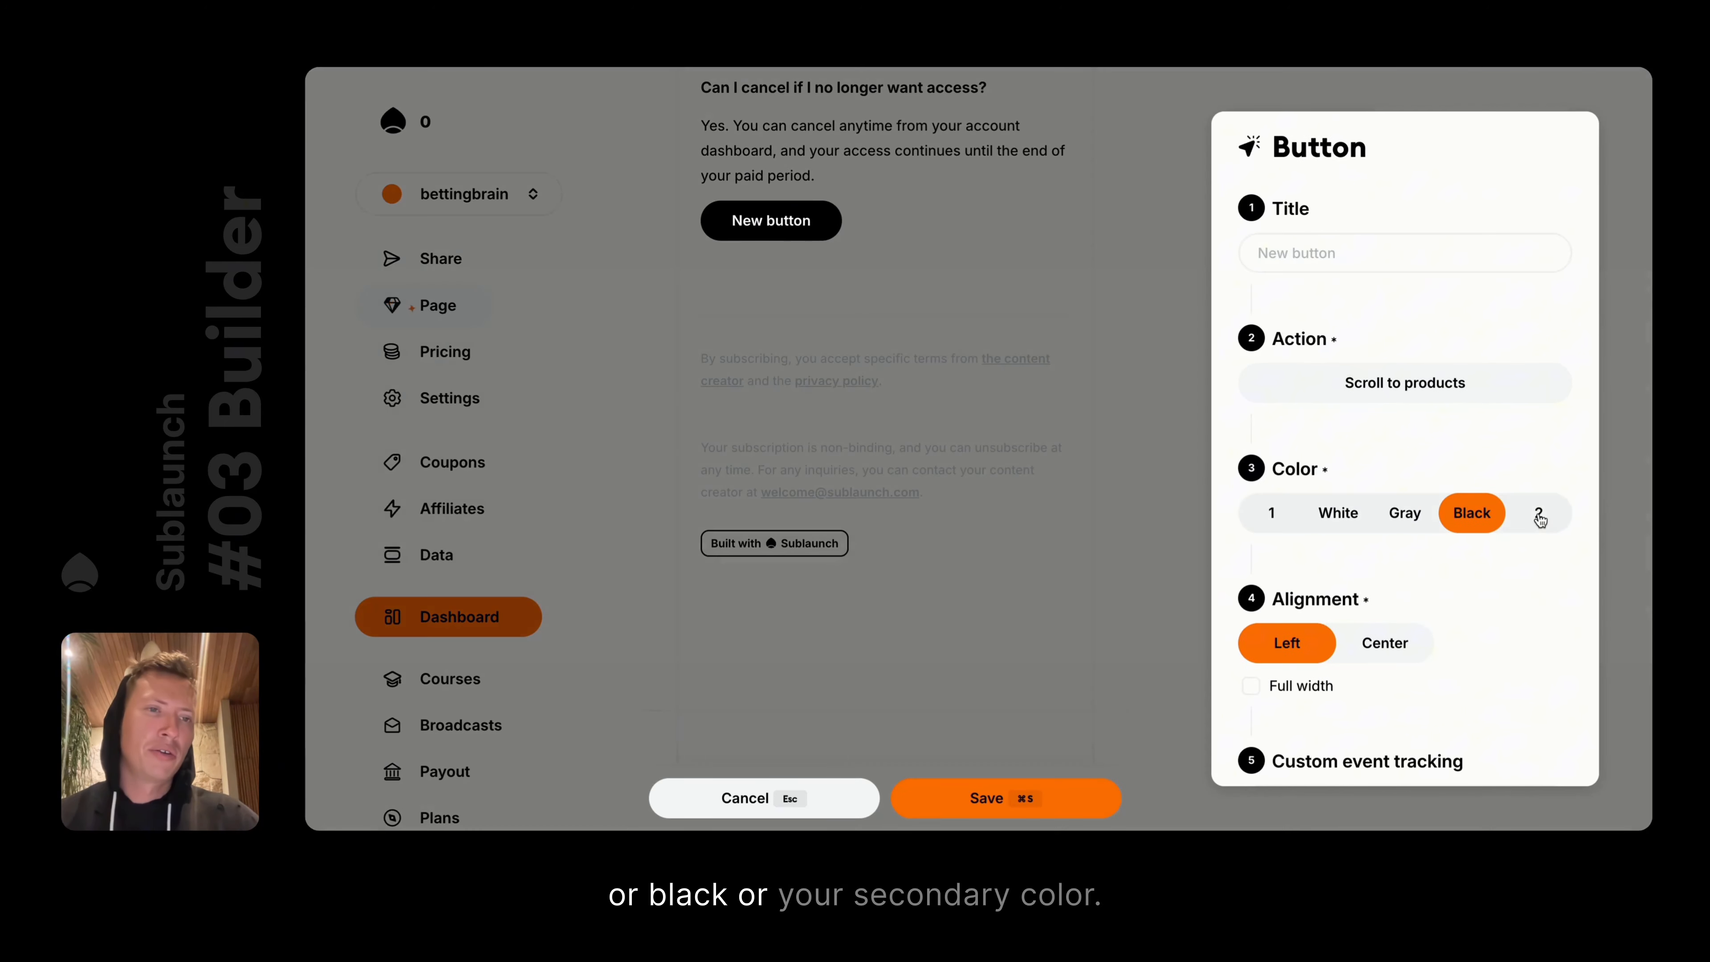
{"action": "left_click", "coordinate": [1537, 515]}
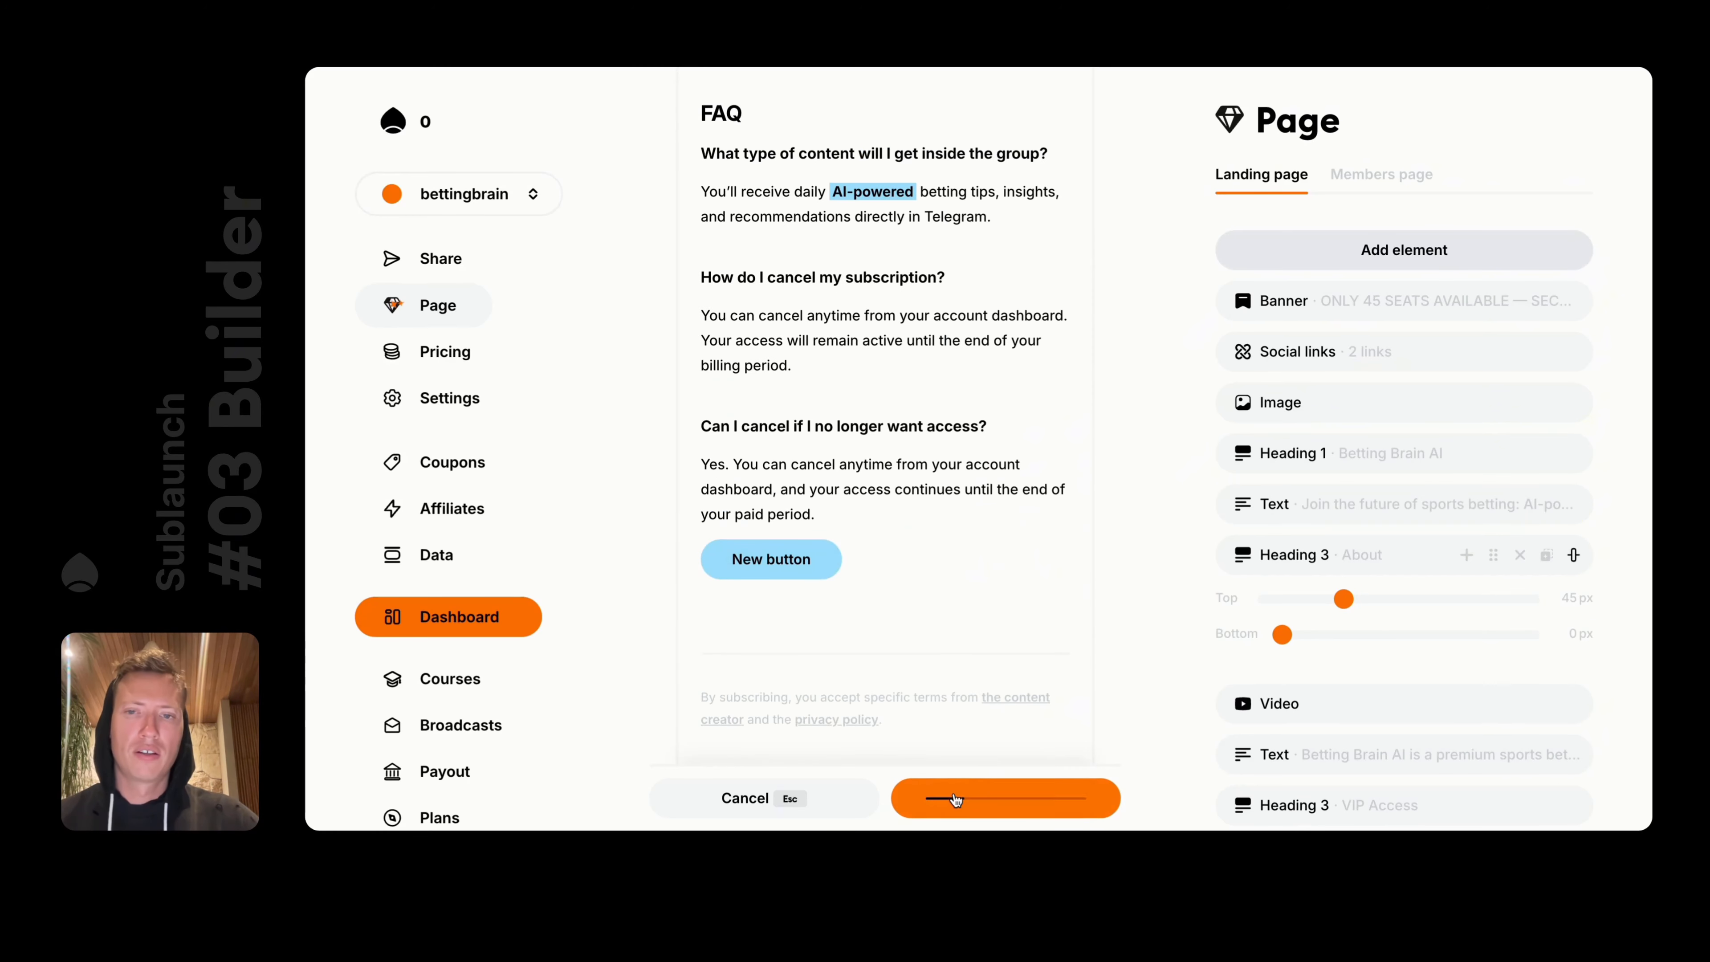
Drag the New button up beneath the About video and save
{"action": "left_click", "coordinate": [777, 566]}
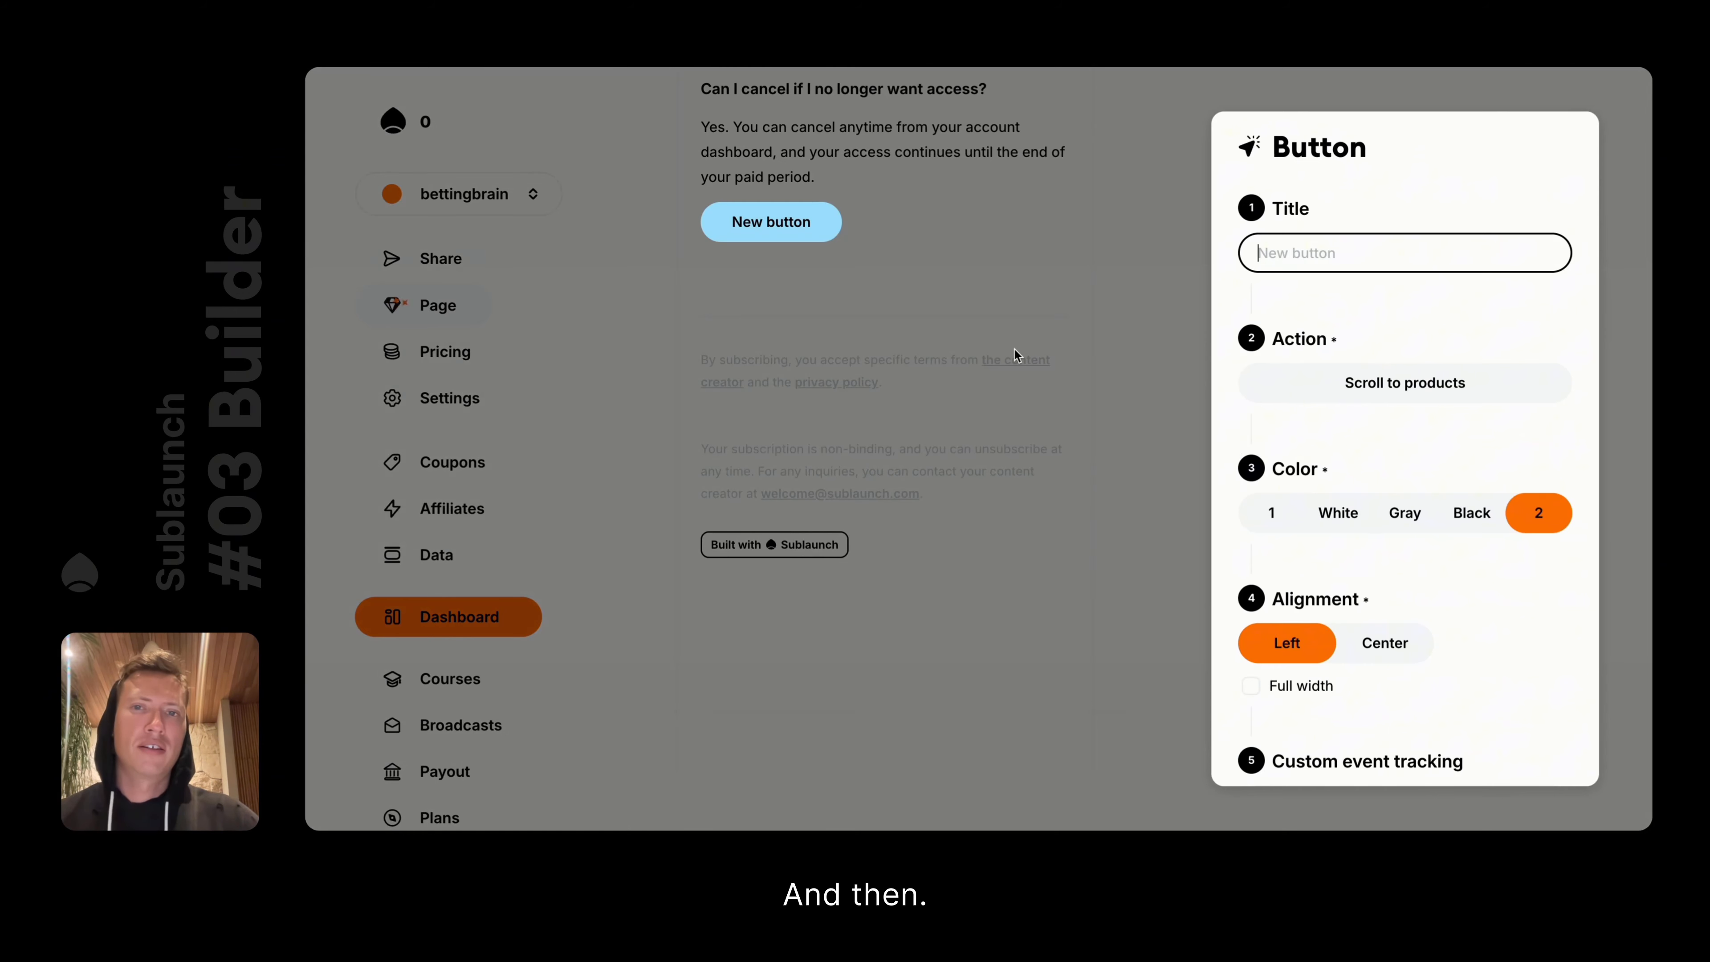
{"action": "left_click", "coordinate": [1121, 405]}
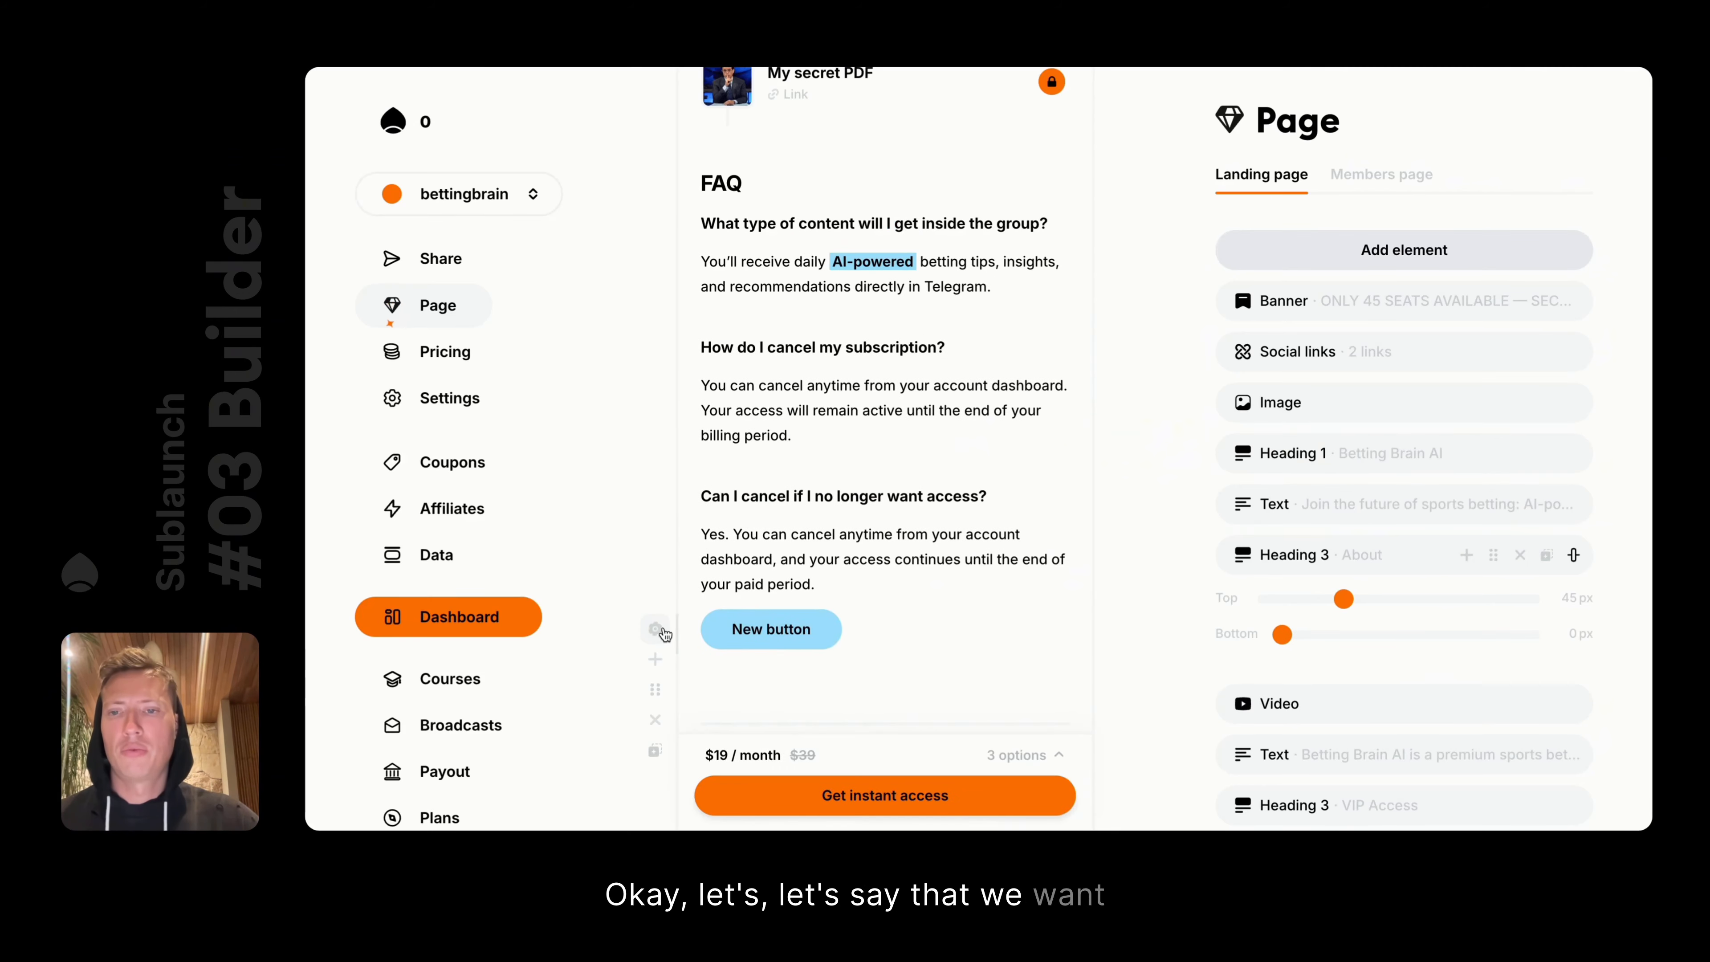
{"action": "left_click_drag", "start_coordinate": [656, 688], "coordinate": [751, 592]}
{"action": "left_click", "coordinate": [829, 559]}
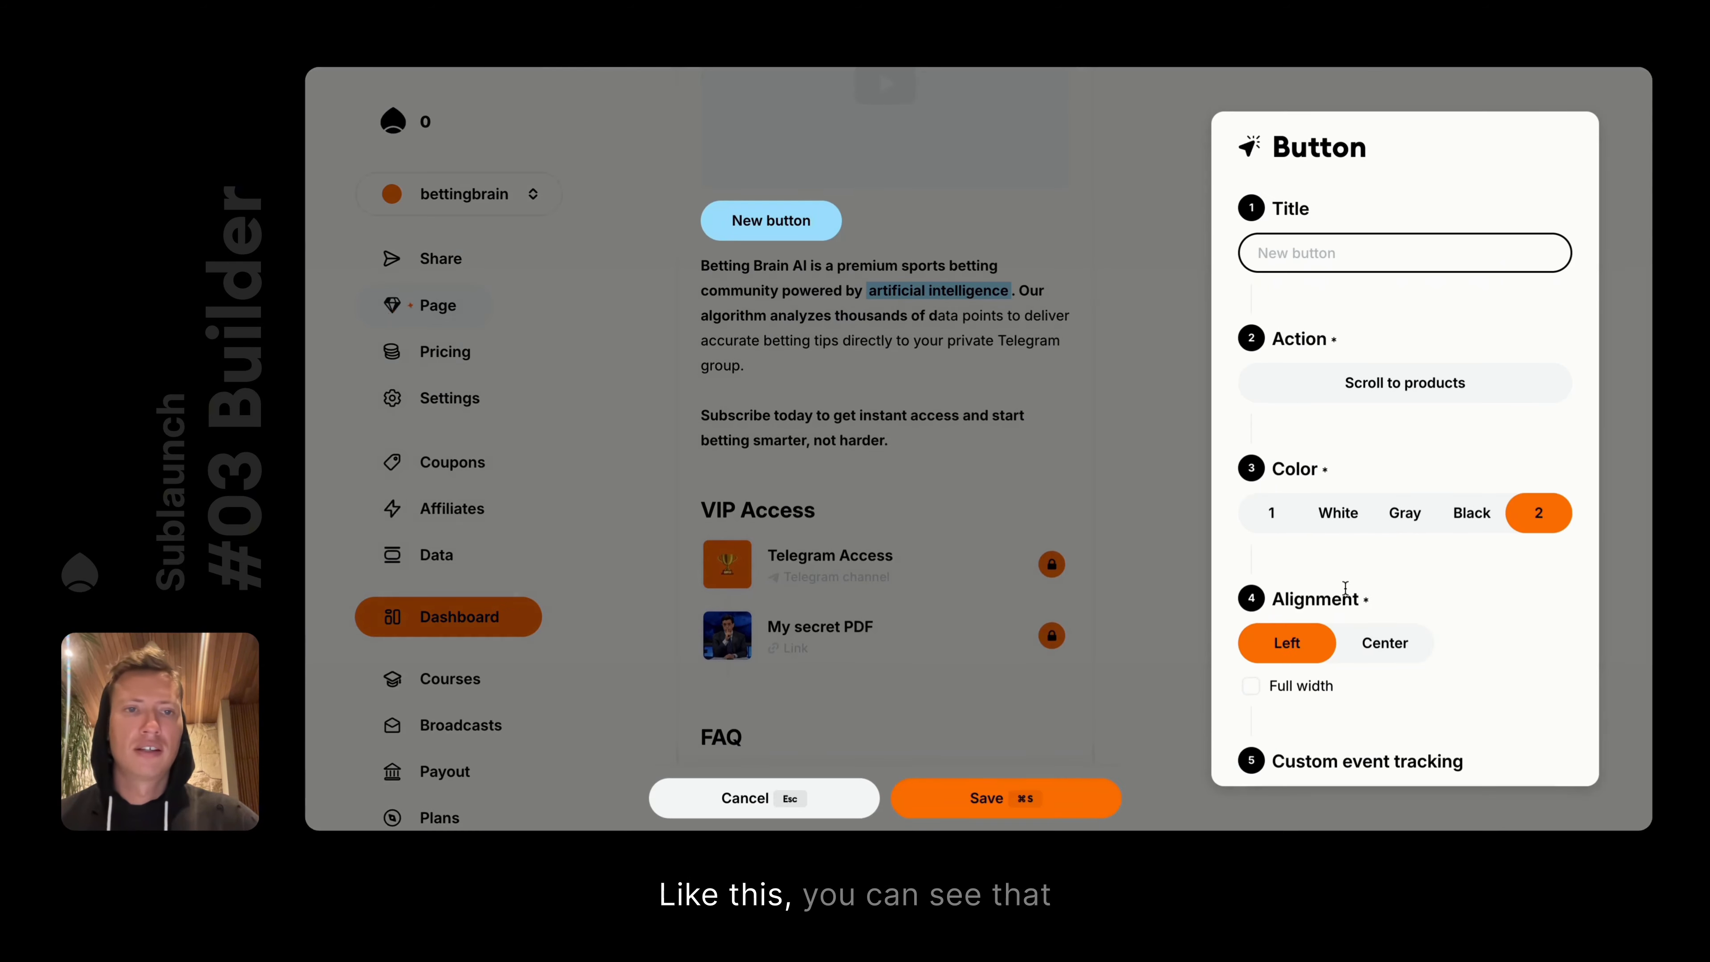
{"action": "left_click", "coordinate": [1079, 321]}
{"action": "key", "text": "super+s"}
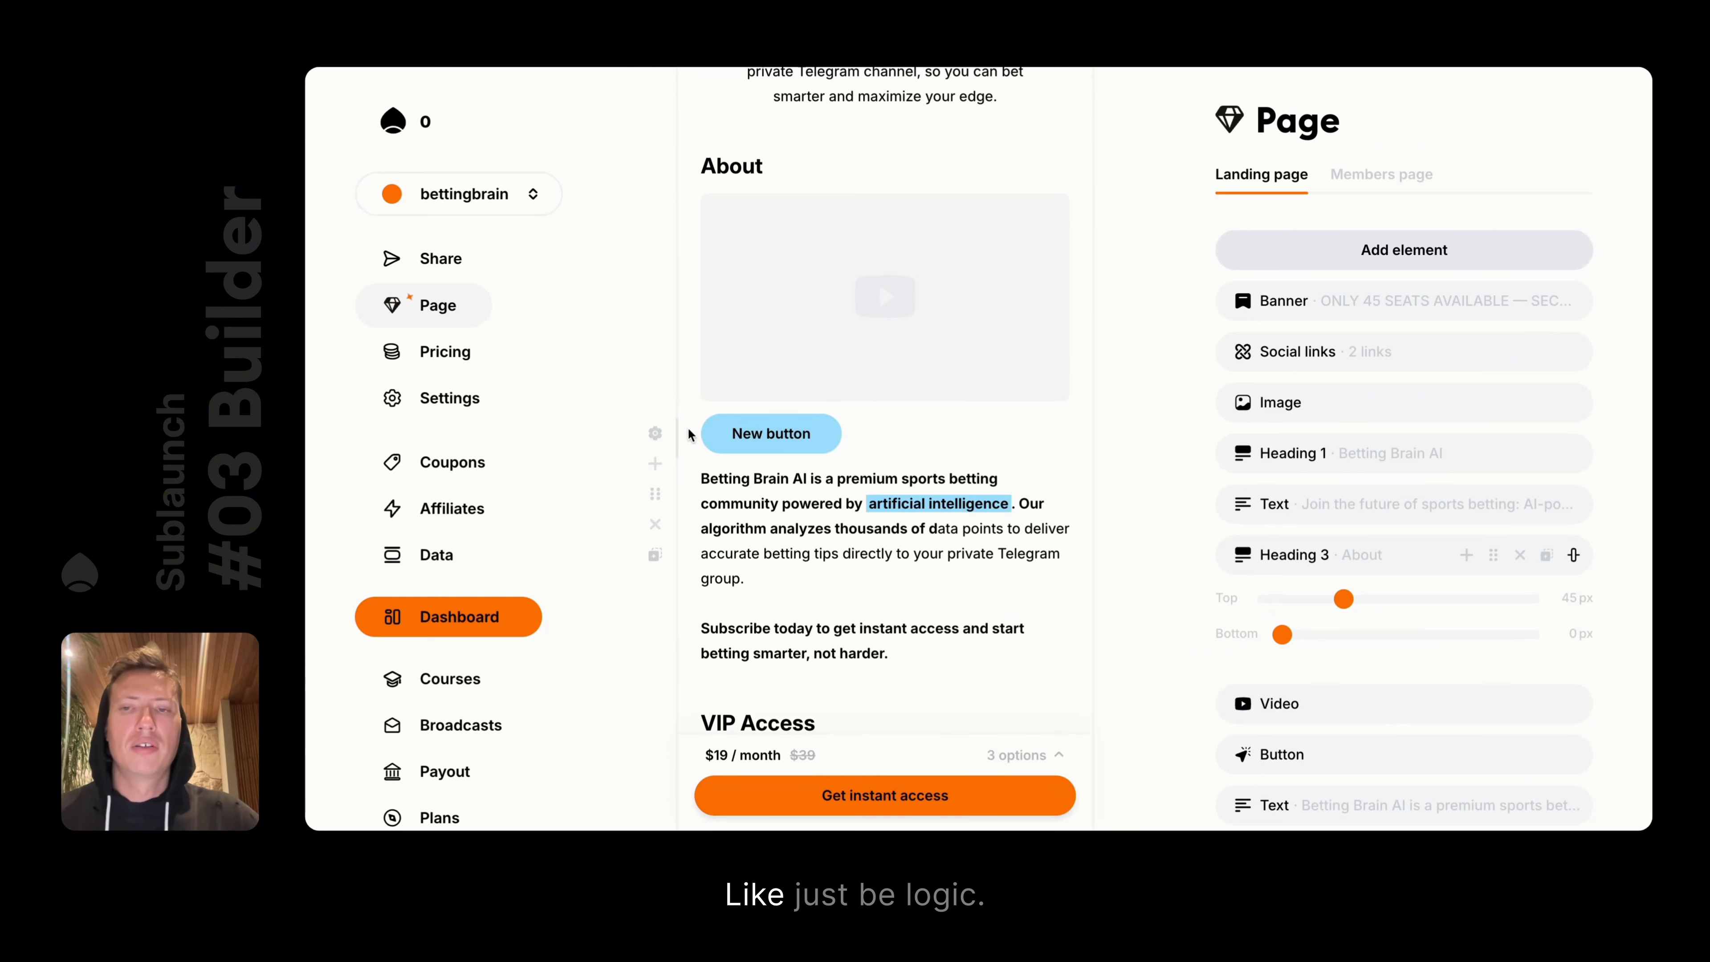
Compare the button with full width on and off, and centre it on the page
{"action": "left_click", "coordinate": [659, 435]}
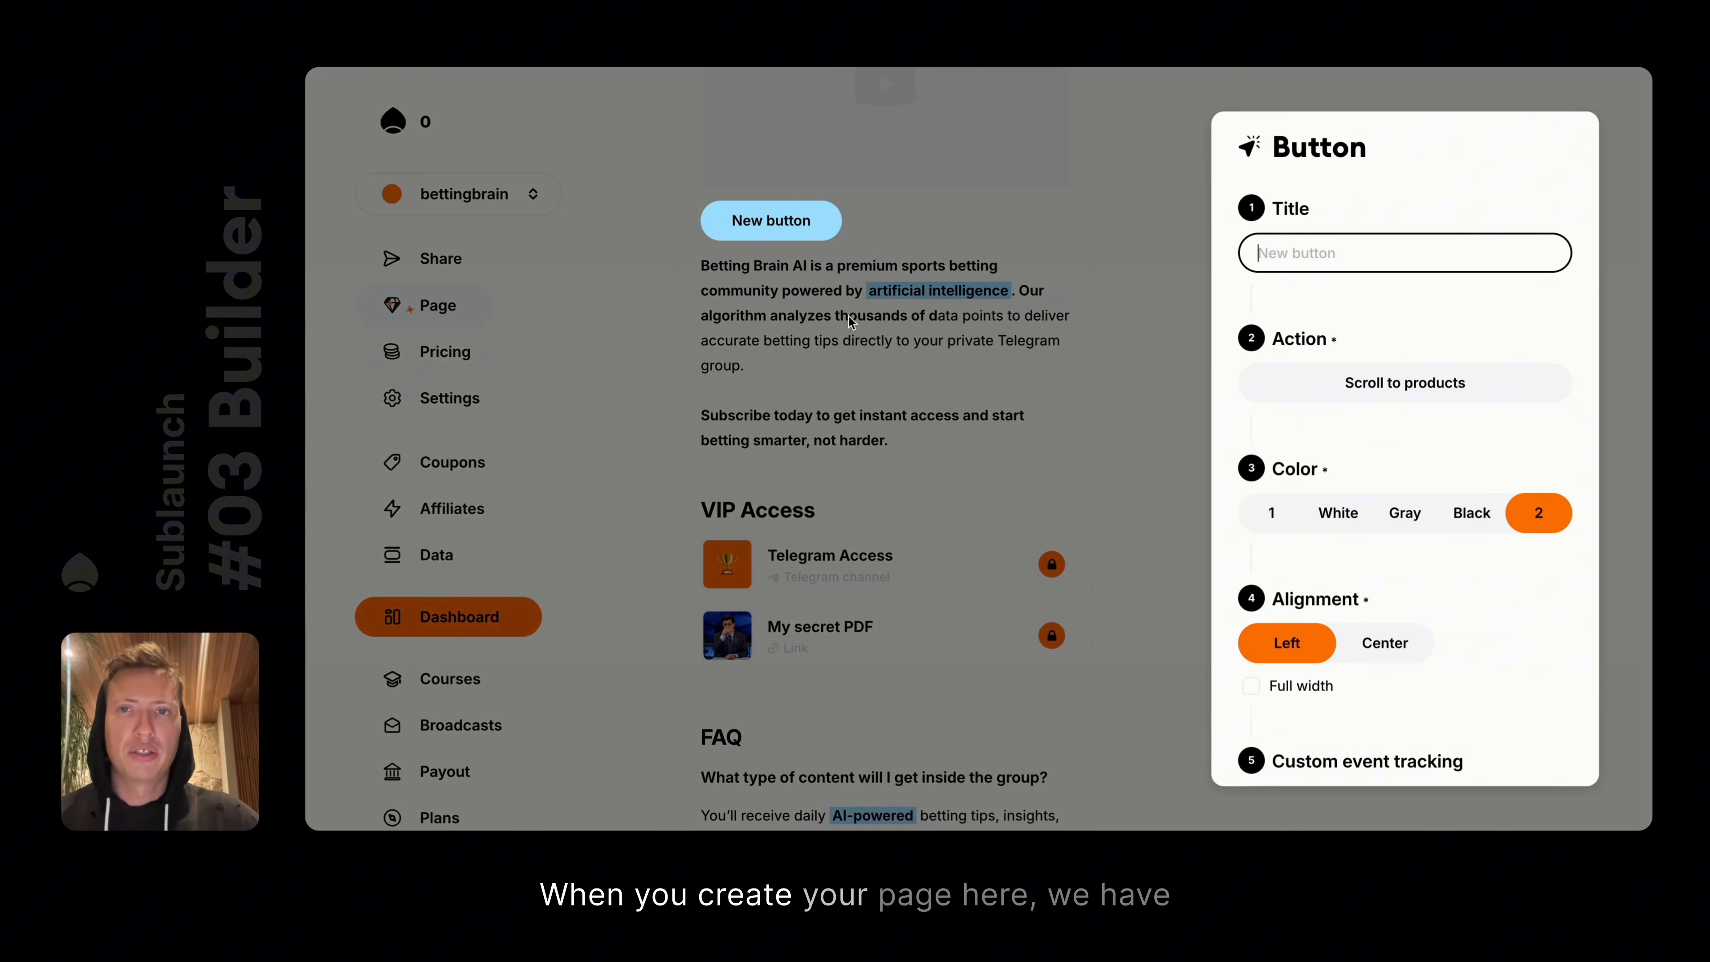
{"action": "scroll", "coordinate": [1350, 498], "scroll_direction": "down", "scroll_amount": 3}
{"action": "scroll", "coordinate": [1346, 512], "scroll_direction": "up", "scroll_amount": 3}
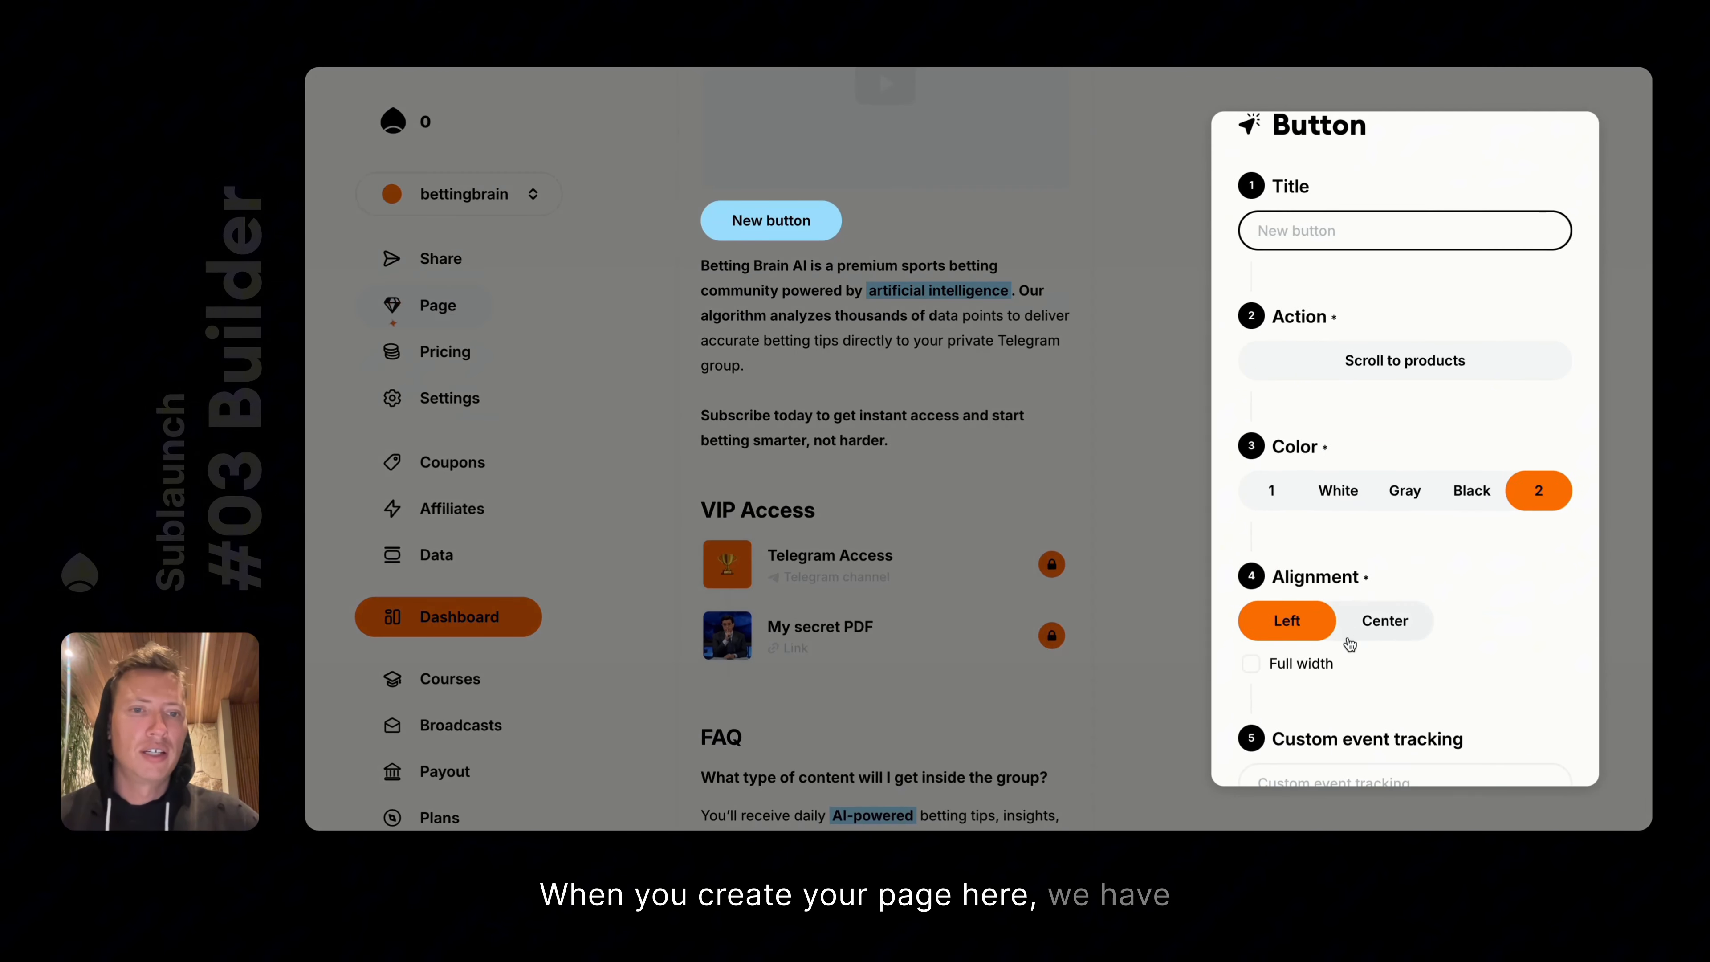
{"action": "left_click", "coordinate": [1300, 666]}
{"action": "left_click", "coordinate": [1301, 667]}
{"action": "left_click", "coordinate": [1301, 666]}
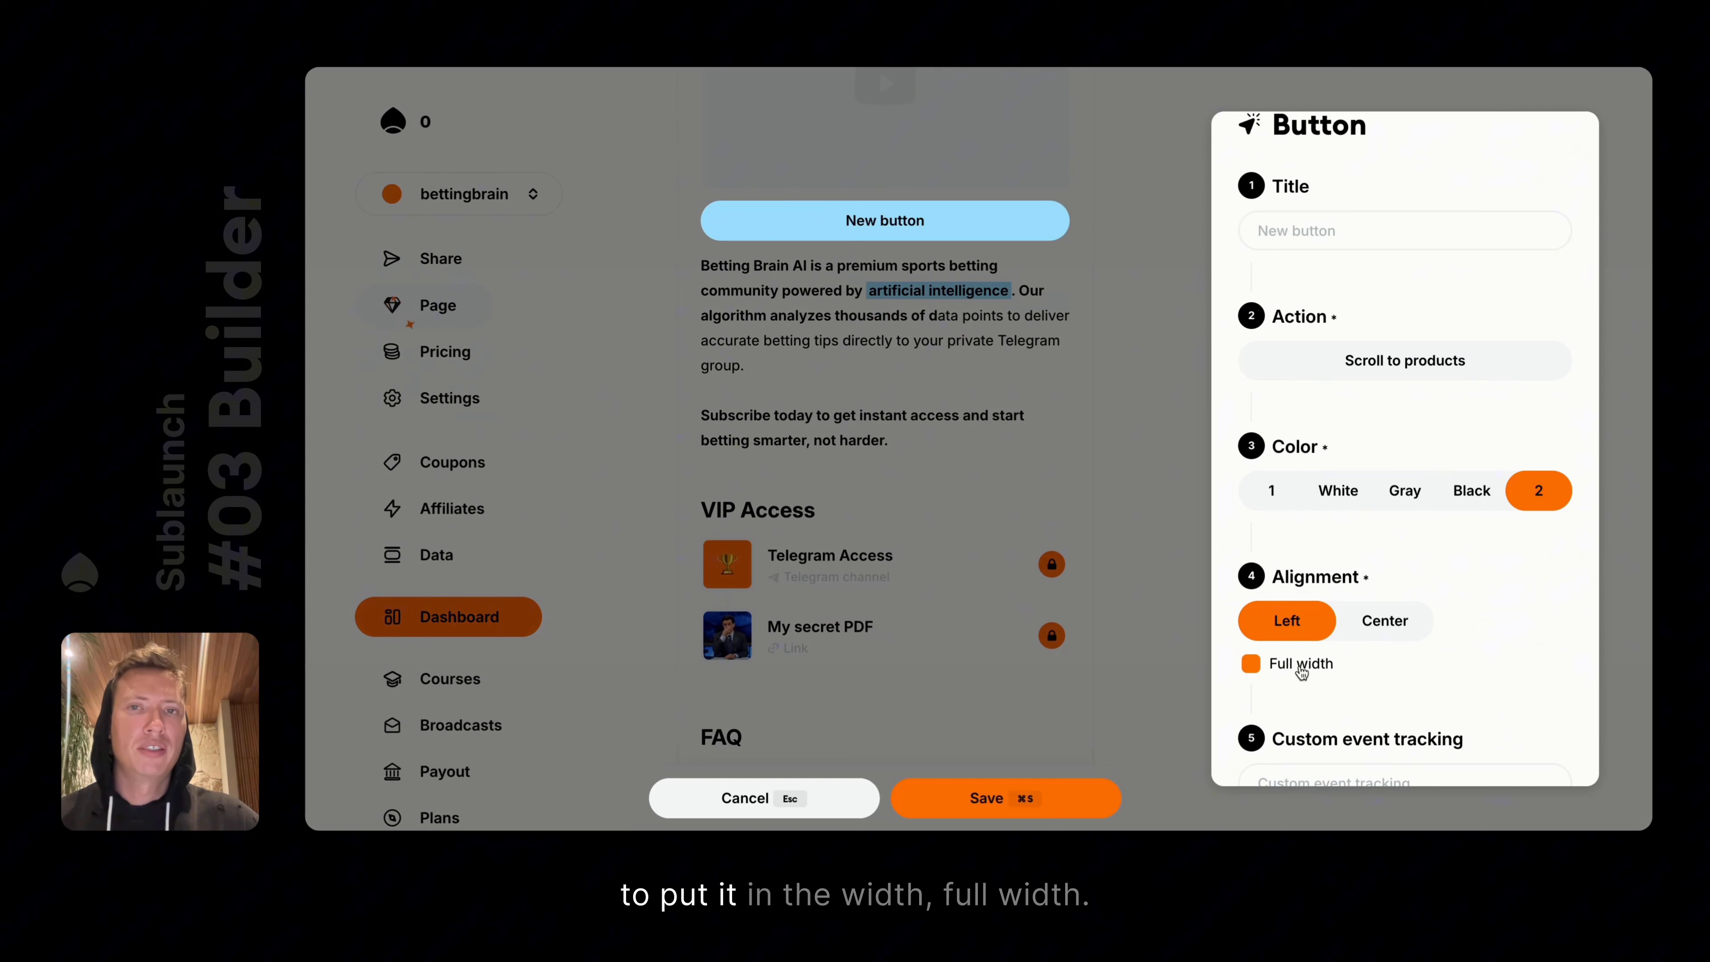
{"action": "left_click", "coordinate": [1301, 667]}
{"action": "left_click", "coordinate": [1301, 667]}
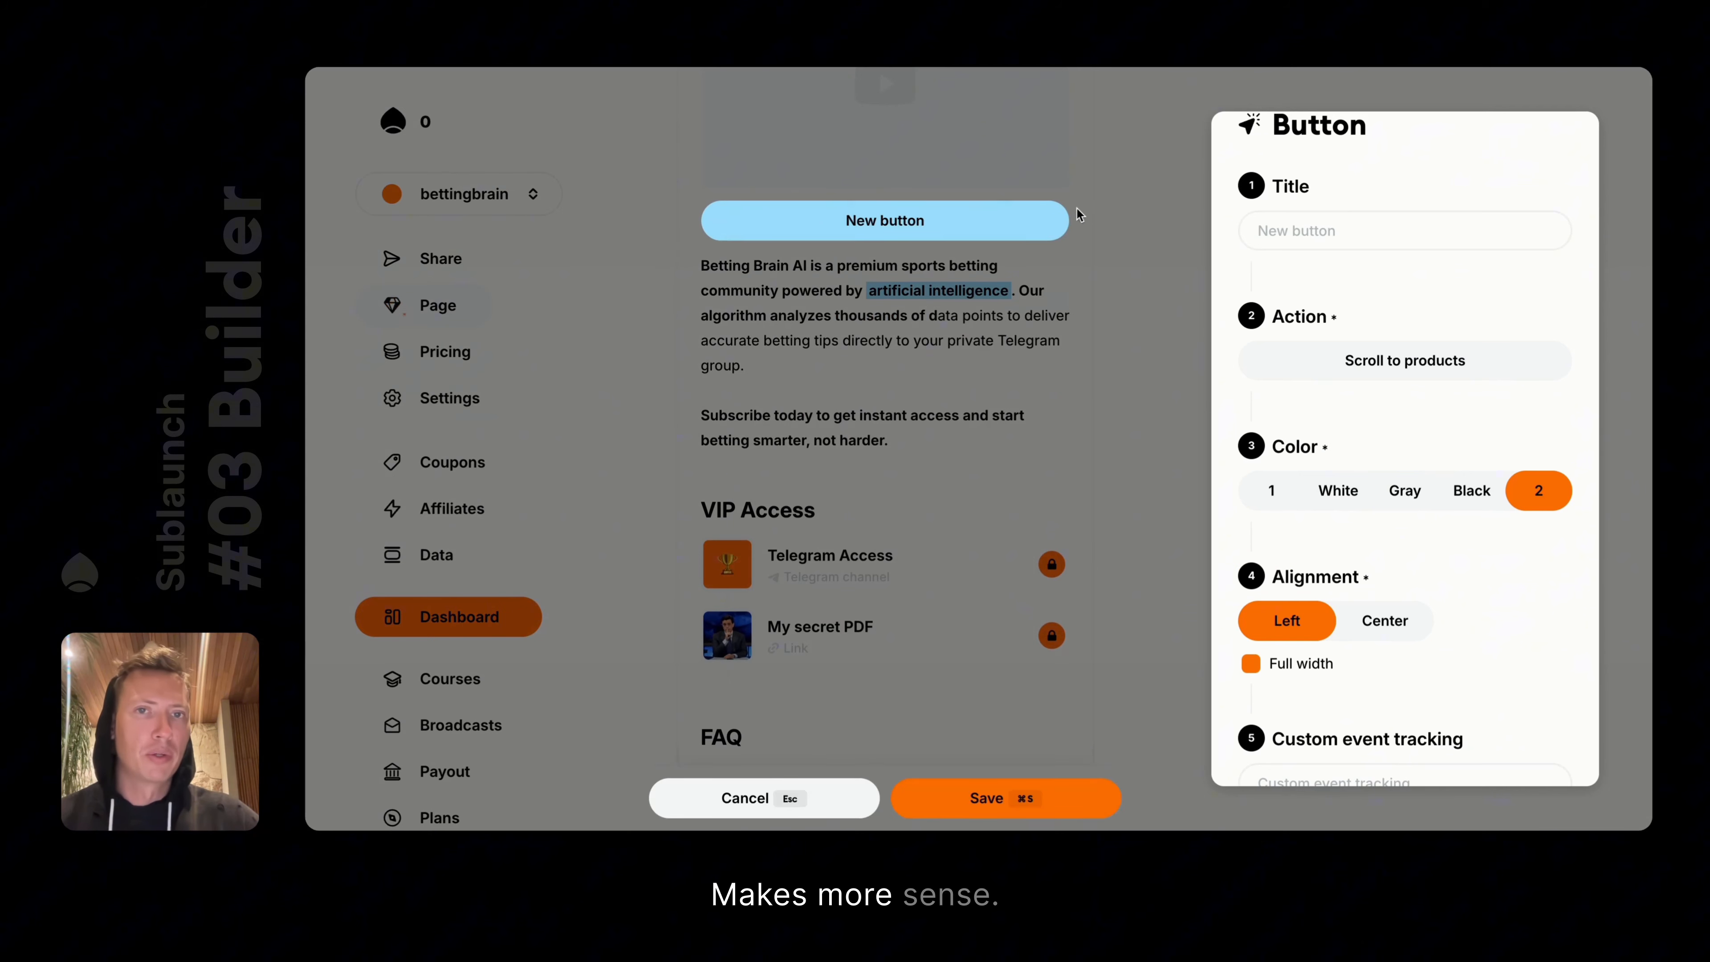
{"action": "left_click", "coordinate": [1295, 665]}
{"action": "left_click", "coordinate": [1381, 620]}
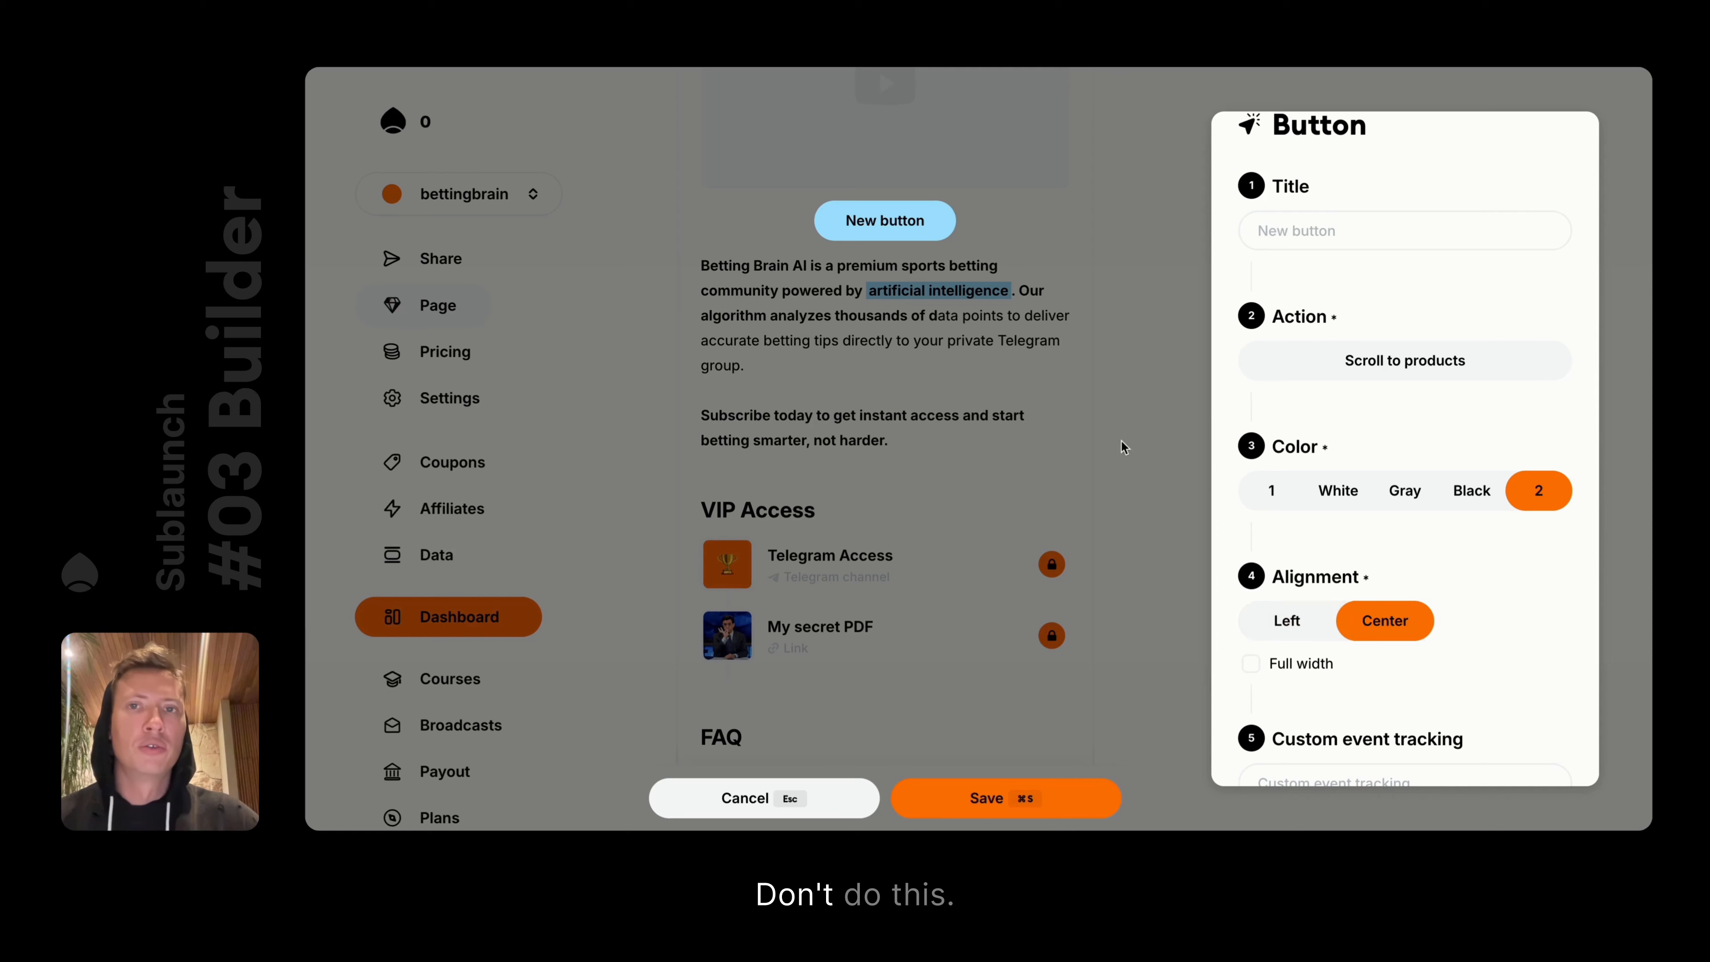
{"action": "left_click", "coordinate": [902, 214]}
{"action": "scroll", "coordinate": [1040, 276], "scroll_direction": "up", "scroll_amount": 3}
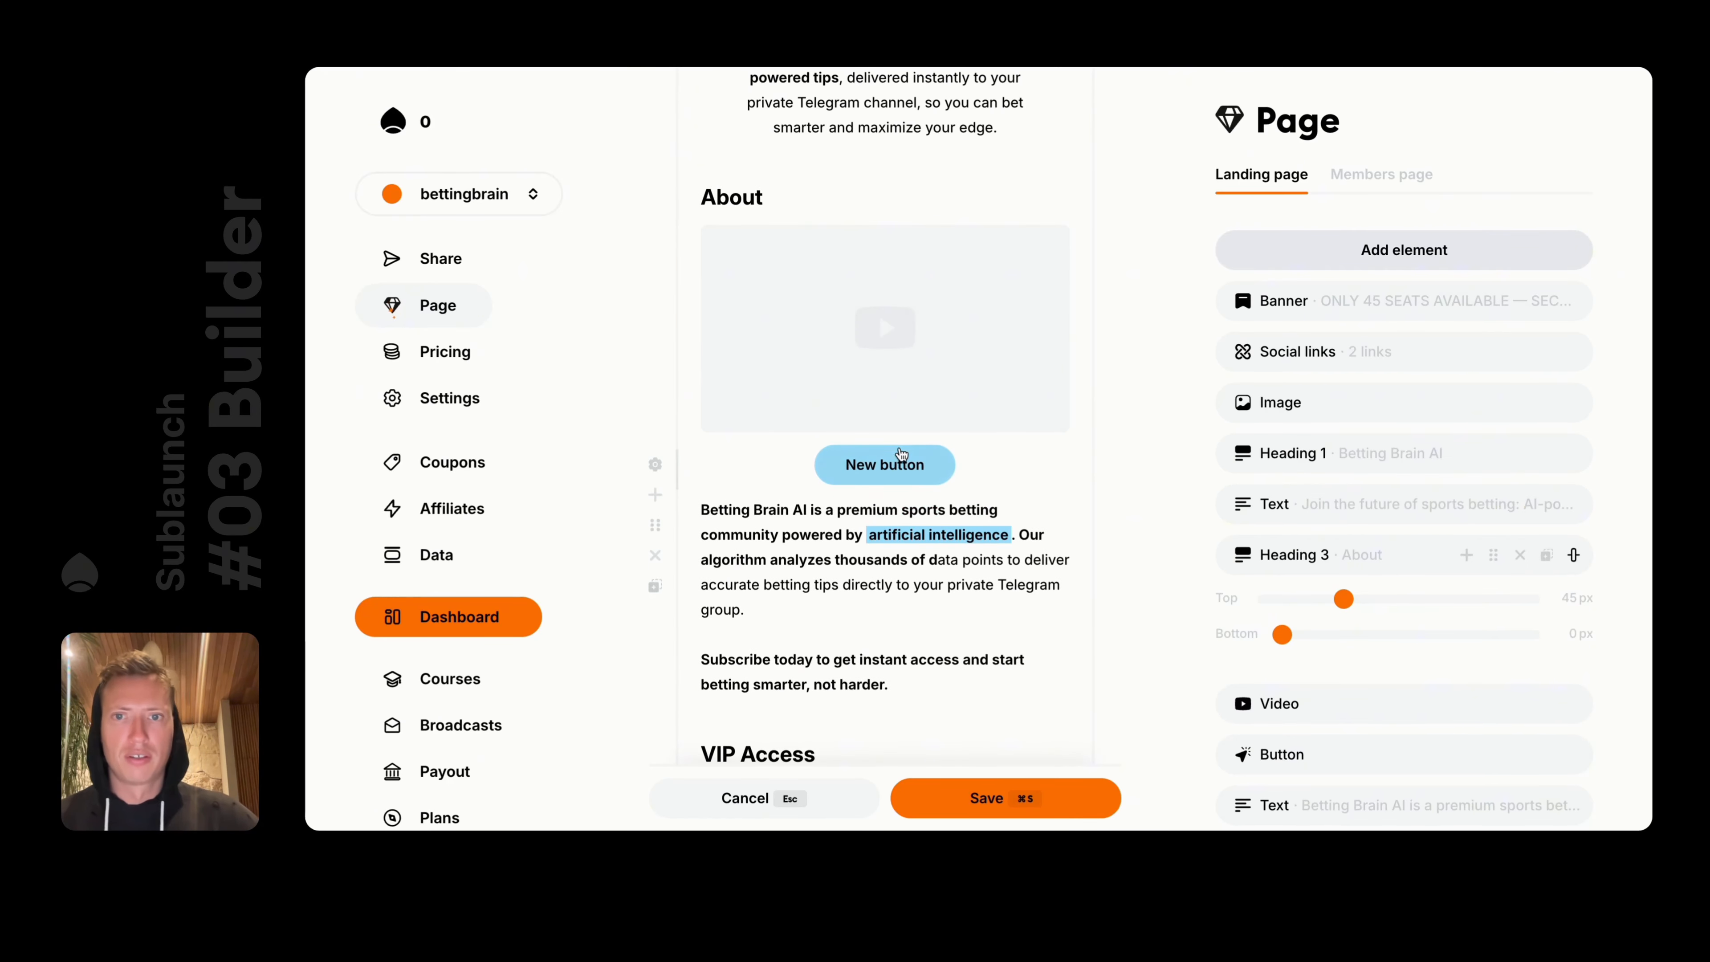
Turn full width back on for the button and save the page
{"action": "left_click", "coordinate": [902, 465]}
{"action": "scroll", "coordinate": [1344, 606], "scroll_direction": "down", "scroll_amount": 1}
{"action": "left_click", "coordinate": [1279, 634]}
{"action": "left_click", "coordinate": [1104, 428]}
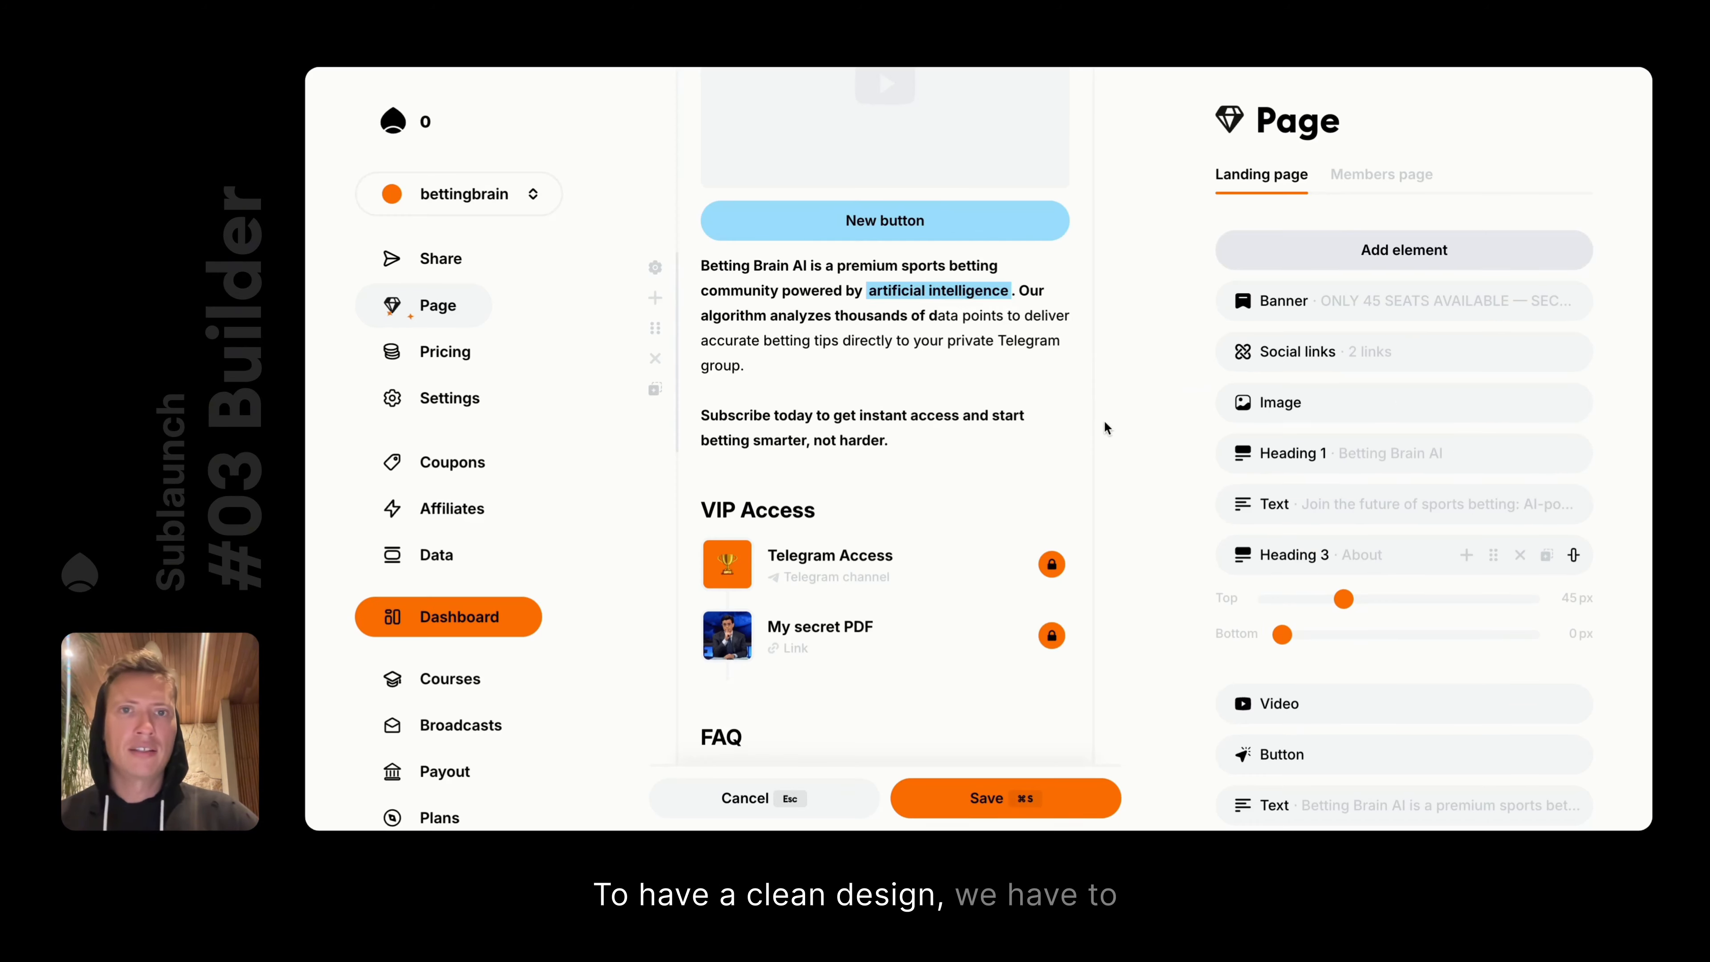
{"action": "scroll", "coordinate": [942, 289], "scroll_direction": "up", "scroll_amount": 3}
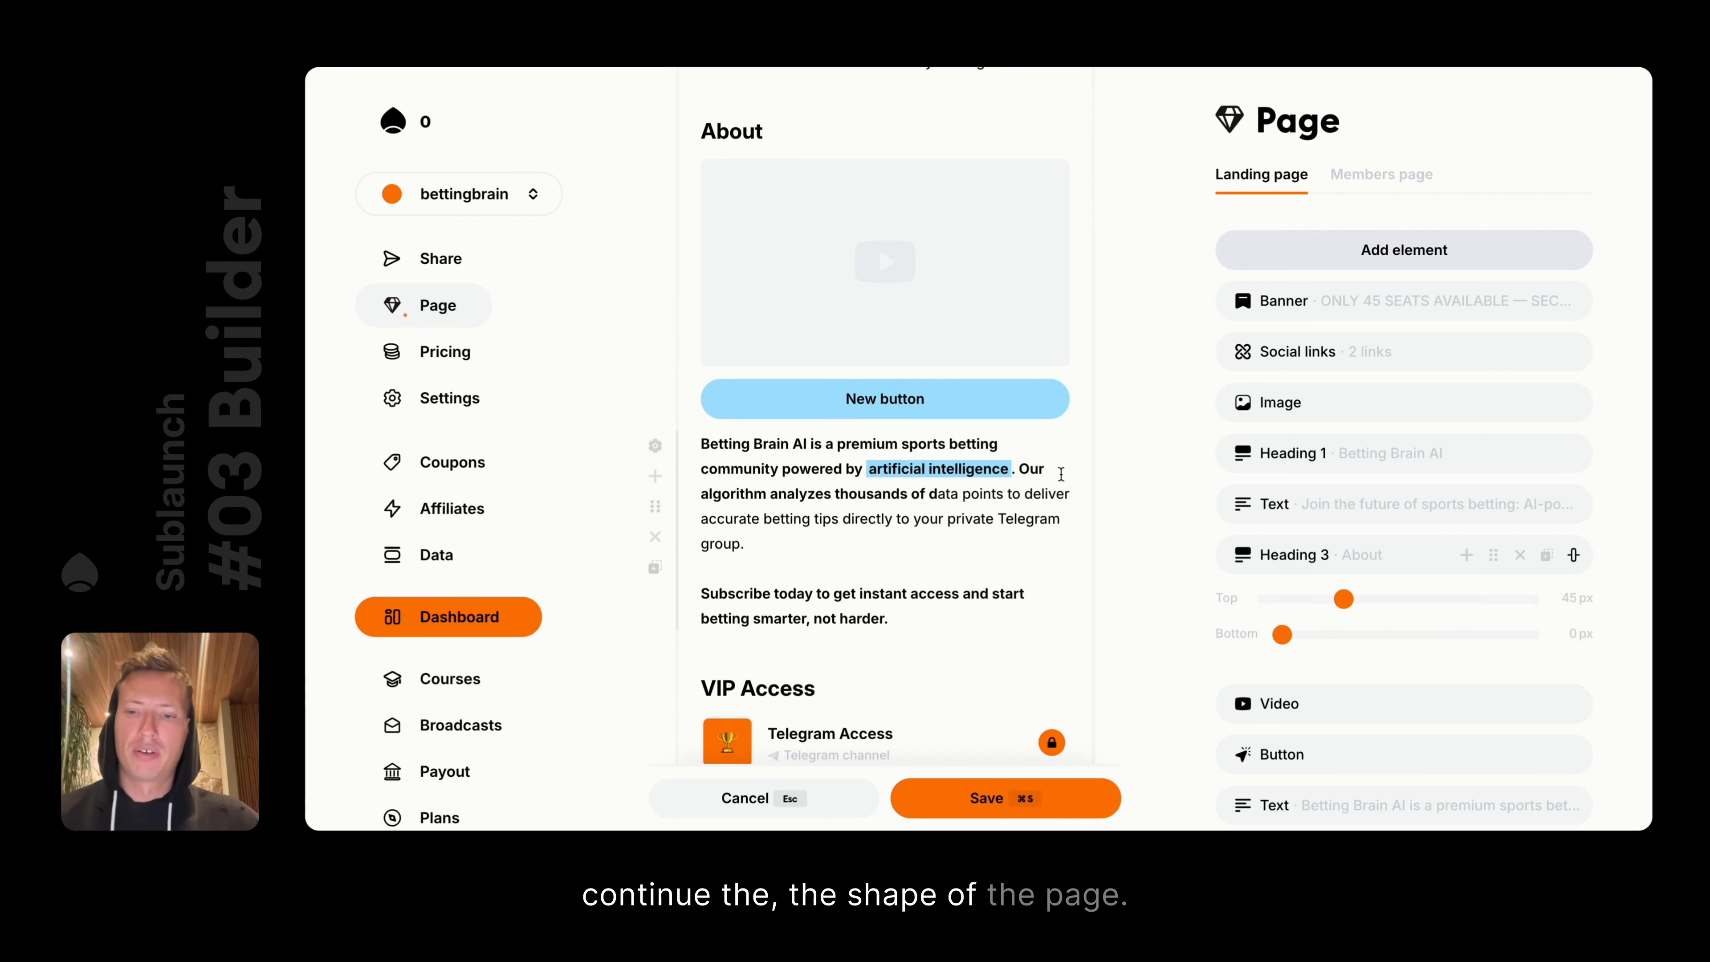
{"action": "key", "text": "super+s"}
{"action": "scroll", "coordinate": [909, 296], "scroll_direction": "down", "scroll_amount": 2}
Title the button 'Discover more' and make it open a placeholder link
{"action": "left_click", "coordinate": [908, 296]}
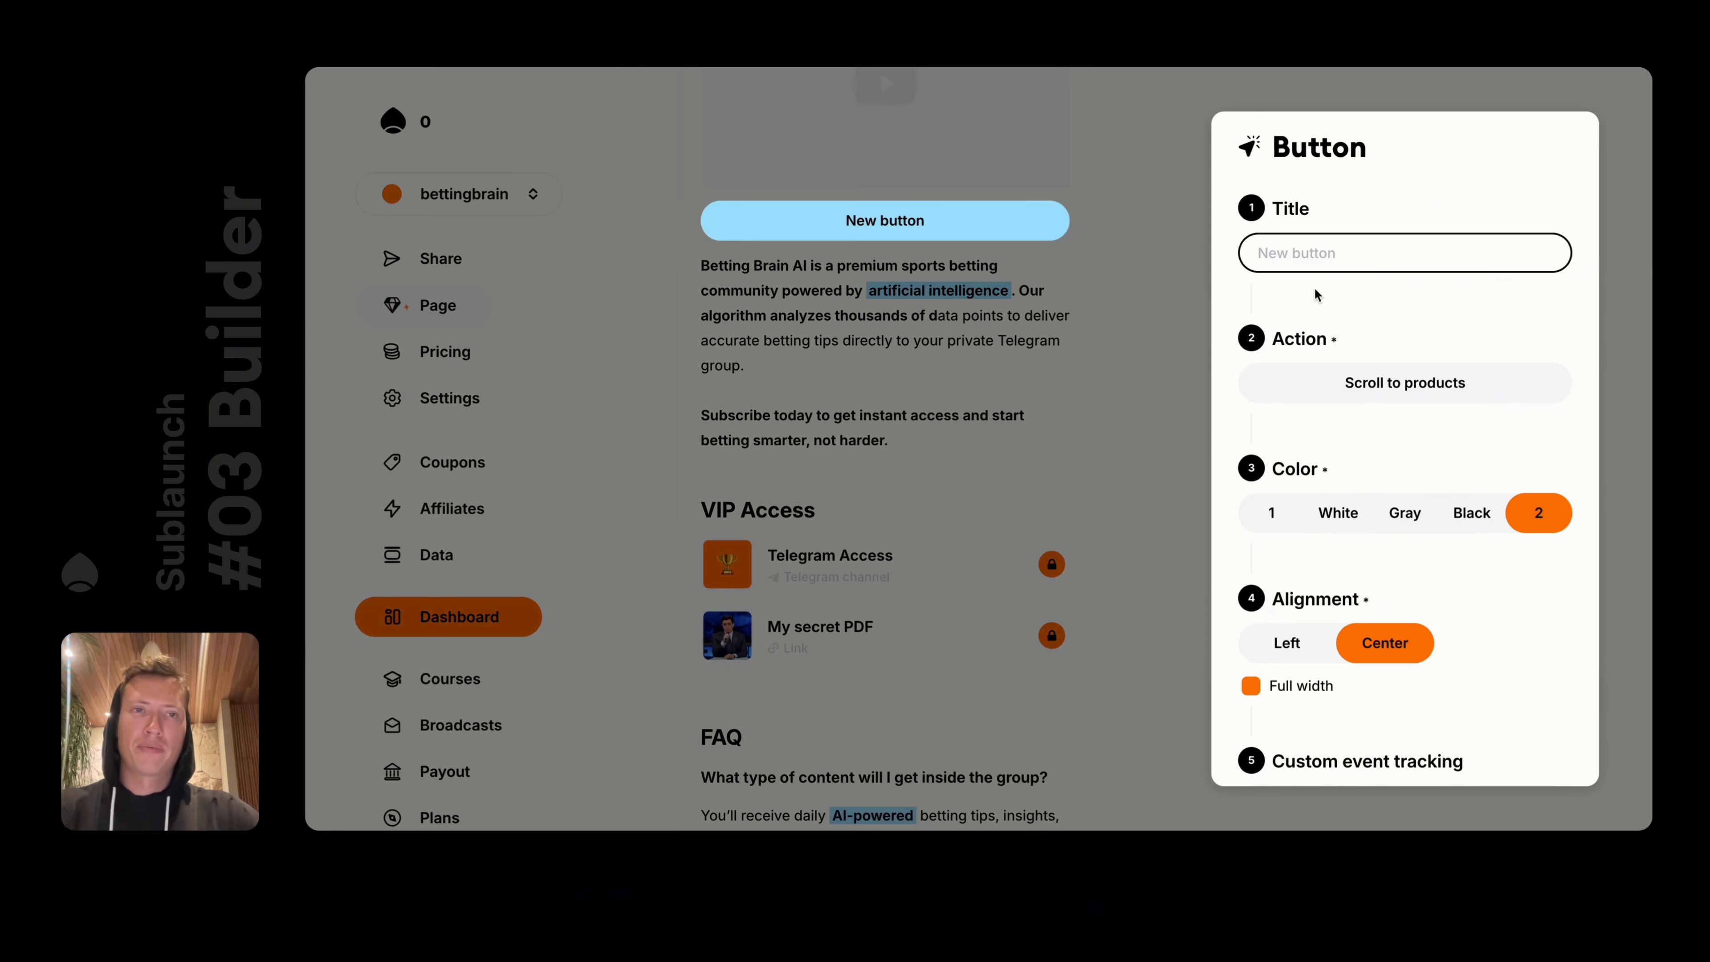
{"action": "type", "text": "Discover more"}
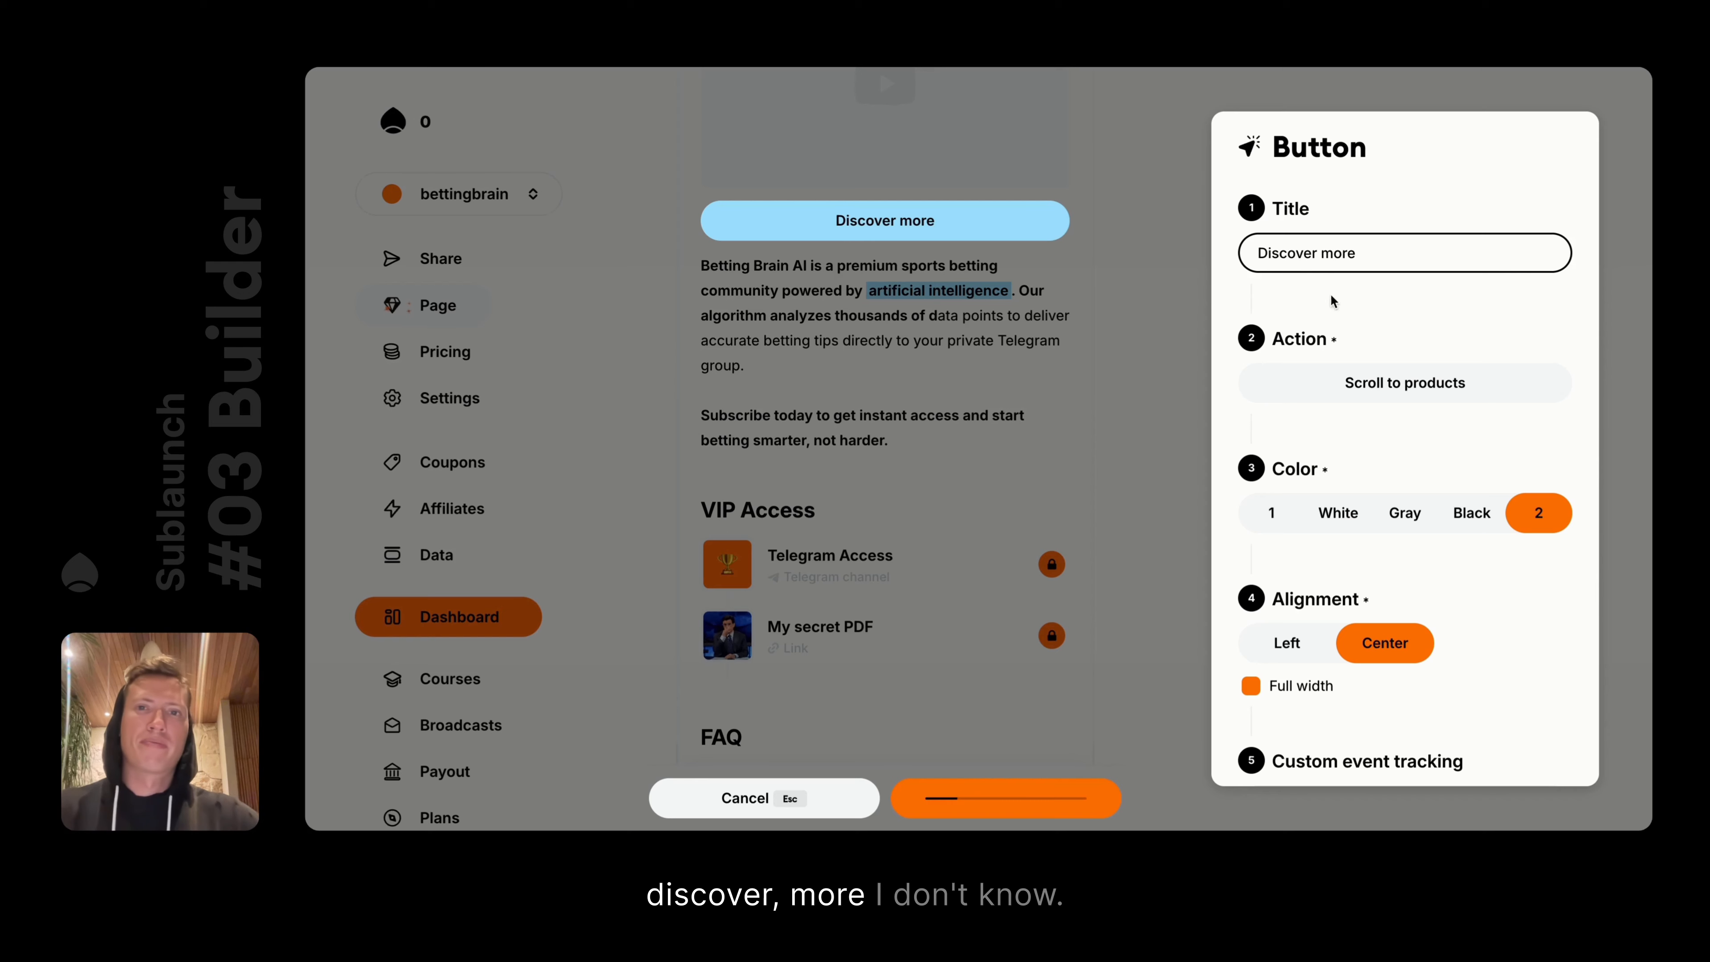
{"action": "scroll", "coordinate": [1333, 302], "scroll_direction": "down", "scroll_amount": 3}
{"action": "scroll", "coordinate": [1454, 488], "scroll_direction": "up", "scroll_amount": 3}
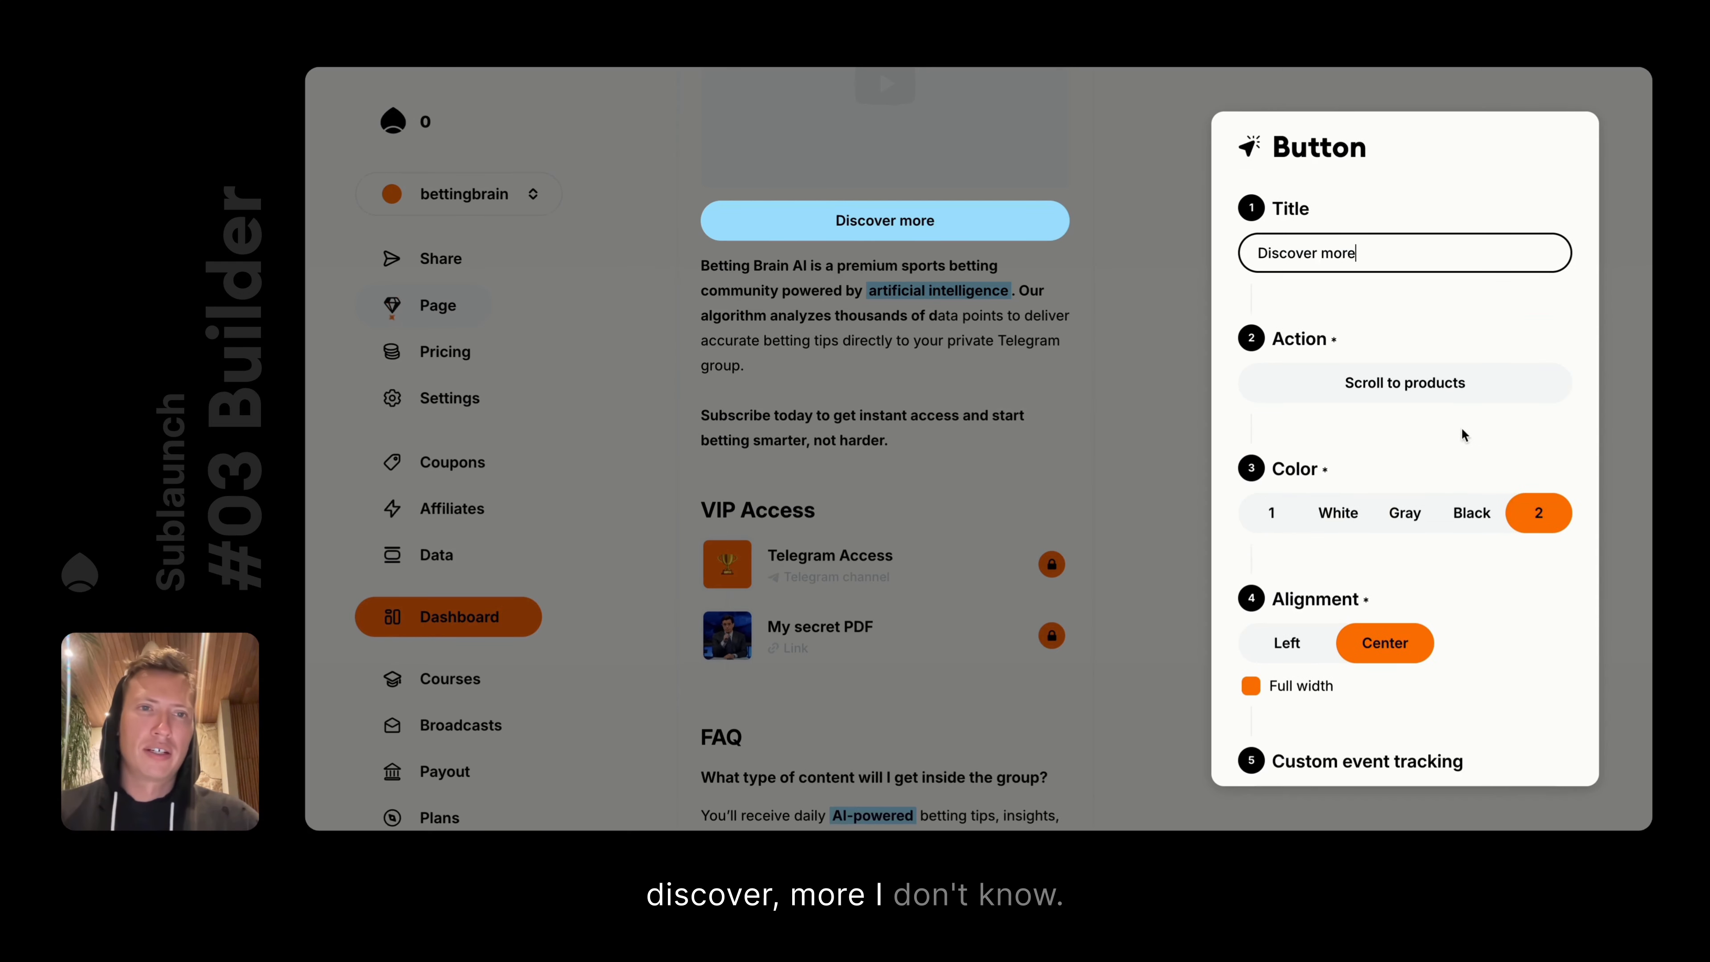
{"action": "left_click", "coordinate": [1414, 387]}
{"action": "left_click", "coordinate": [1420, 421]}
{"action": "left_click", "coordinate": [1372, 514]}
{"action": "type", "text": "sdsds"}
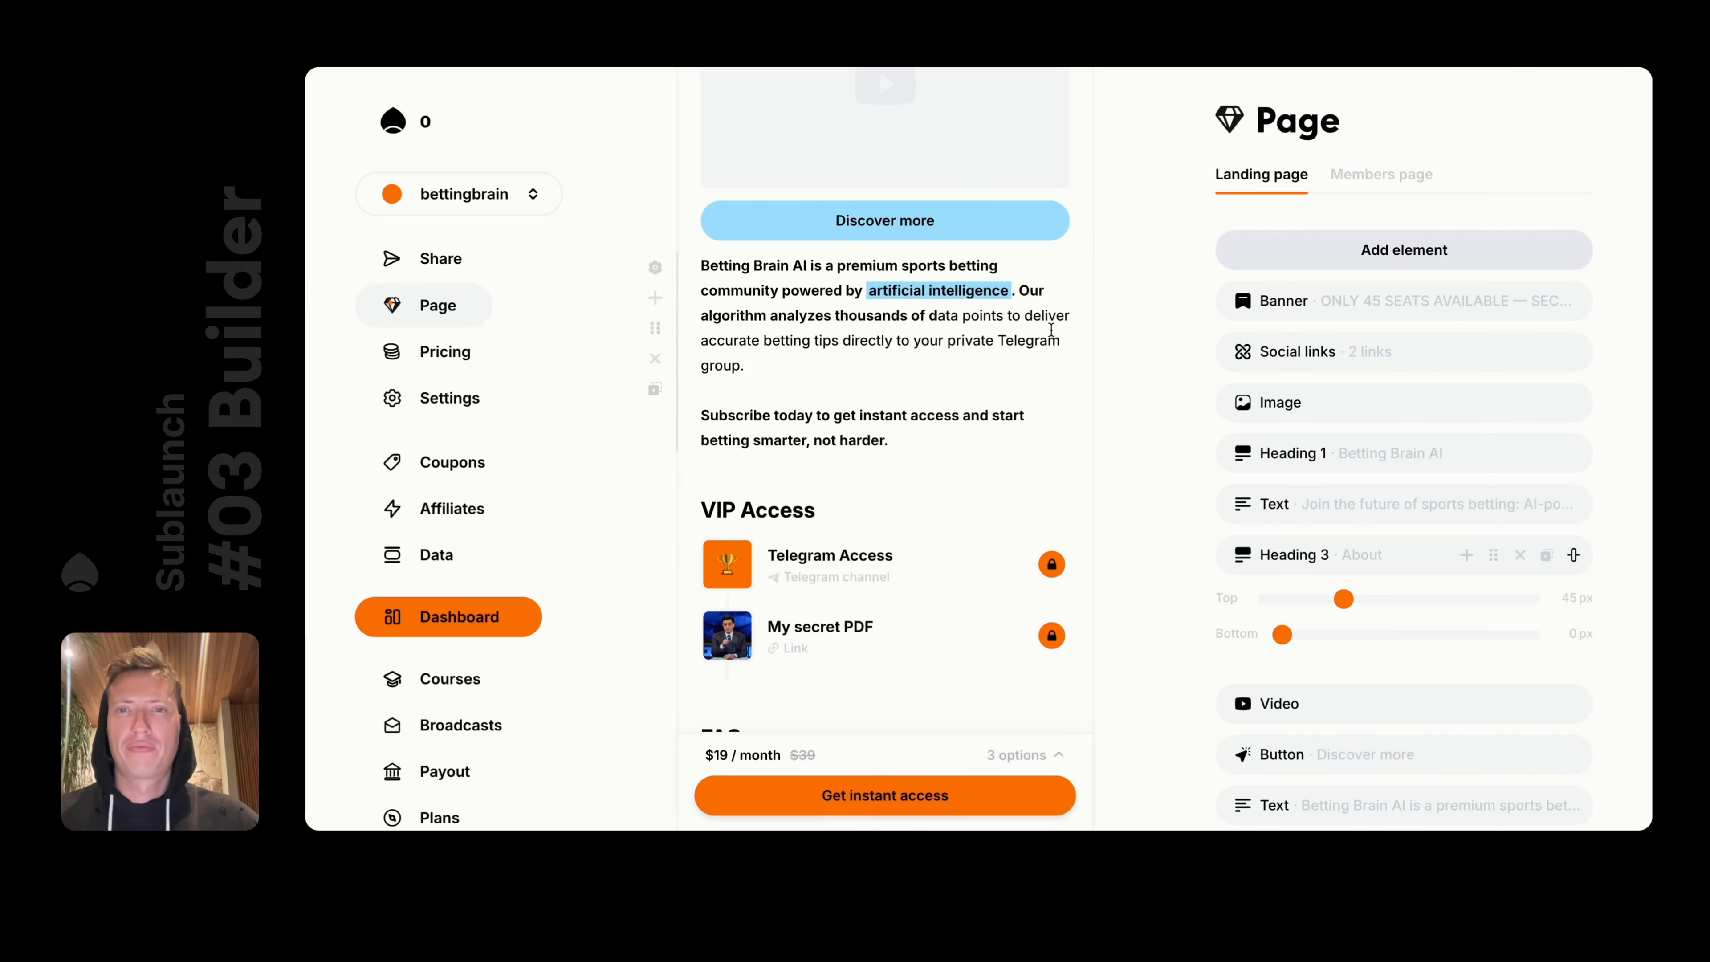
Insert a Reviews block below the FAQ through the slash menu
{"action": "scroll", "coordinate": [764, 455], "scroll_direction": "down", "scroll_amount": 10}
{"action": "left_click", "coordinate": [765, 457]}
{"action": "type", "text": "/"}
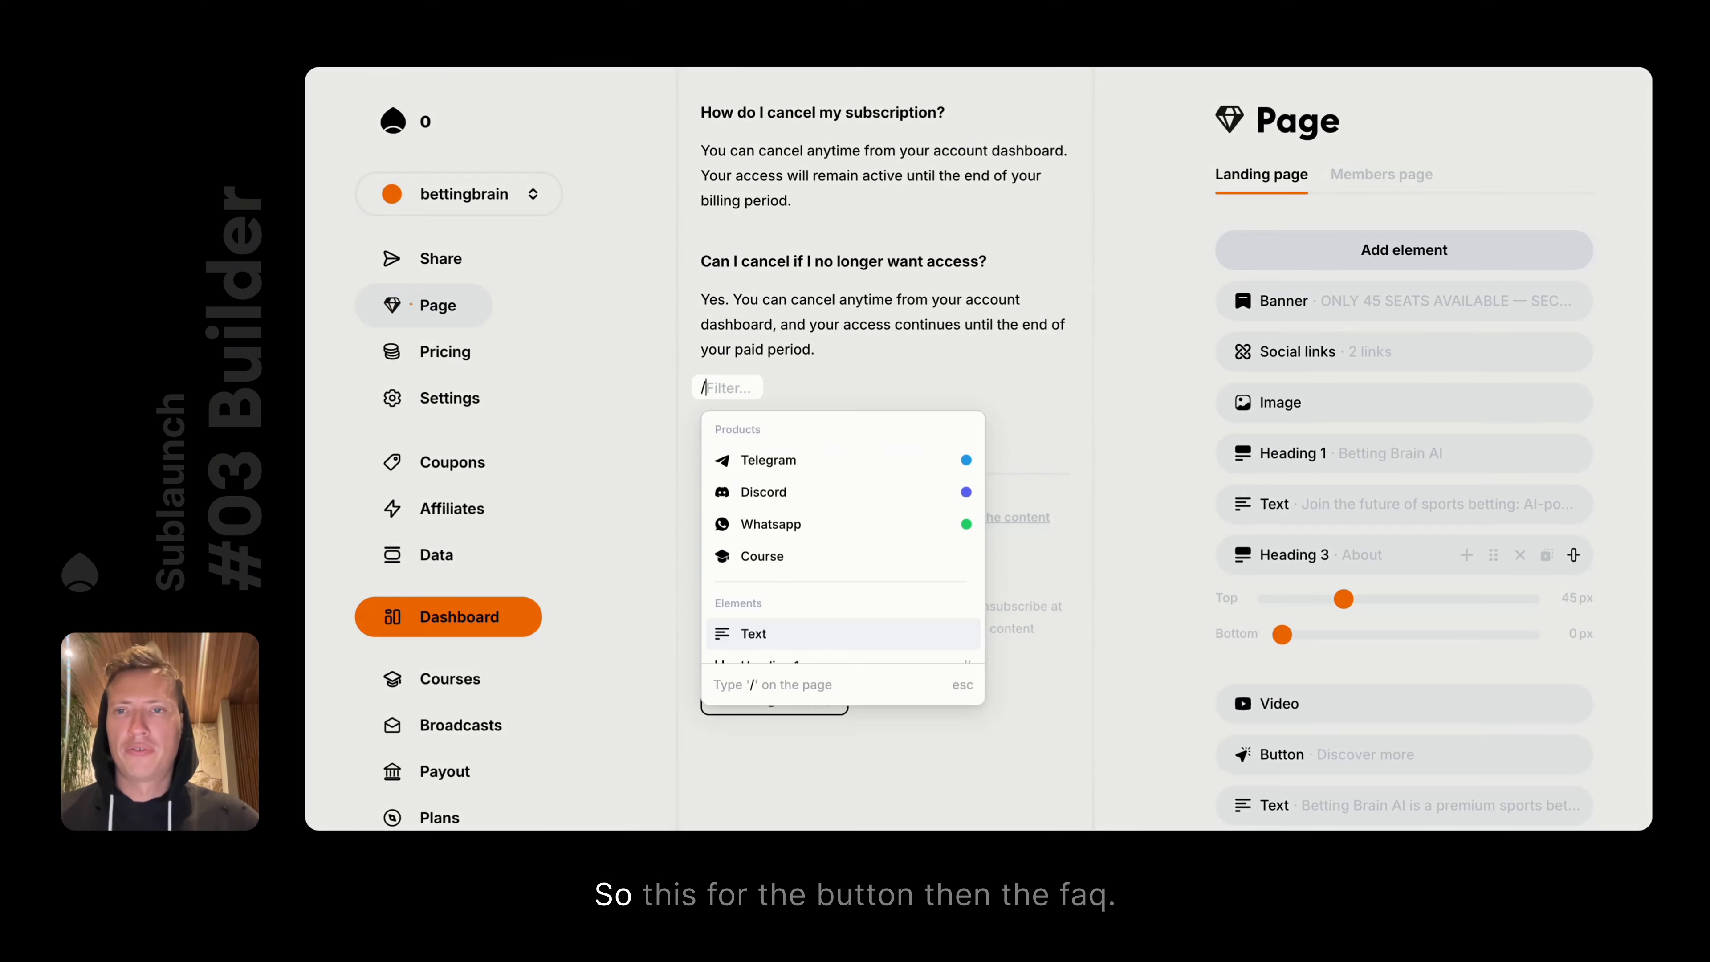
{"action": "scroll", "coordinate": [797, 534], "scroll_direction": "down", "scroll_amount": 3}
{"action": "scroll", "coordinate": [798, 533], "scroll_direction": "down", "scroll_amount": 3}
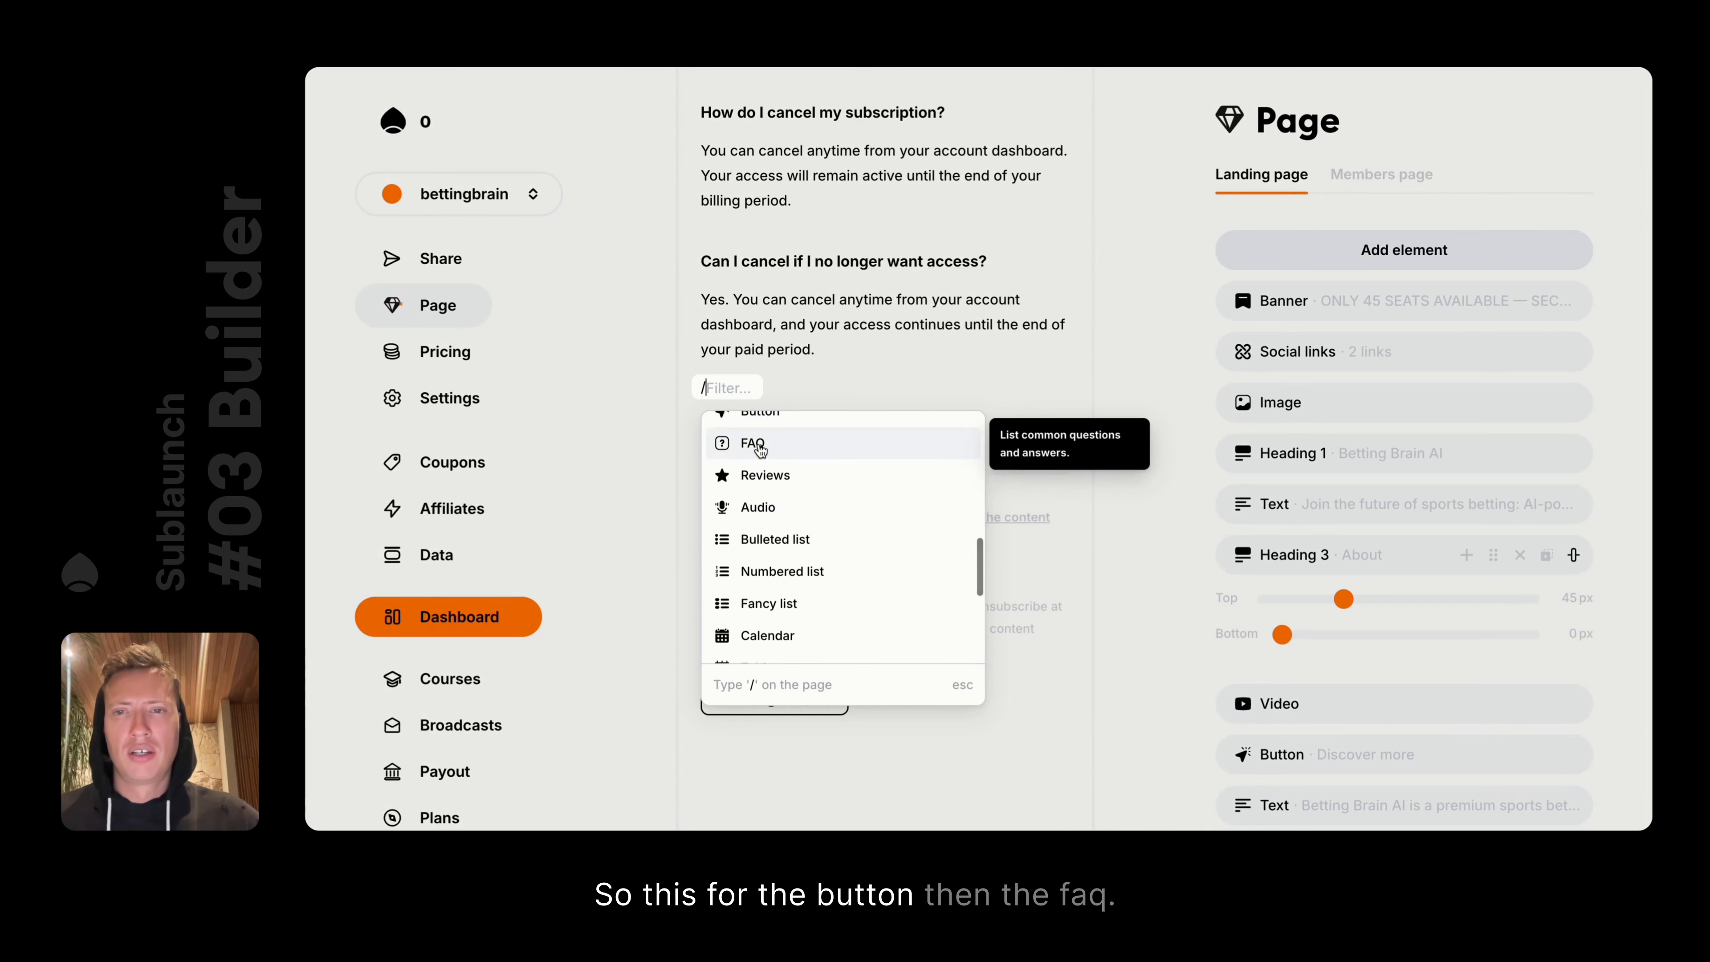
{"action": "left_click", "coordinate": [1114, 326]}
{"action": "scroll", "coordinate": [1115, 325], "scroll_direction": "up", "scroll_amount": 5}
{"action": "scroll", "coordinate": [763, 386], "scroll_direction": "down", "scroll_amount": 4}
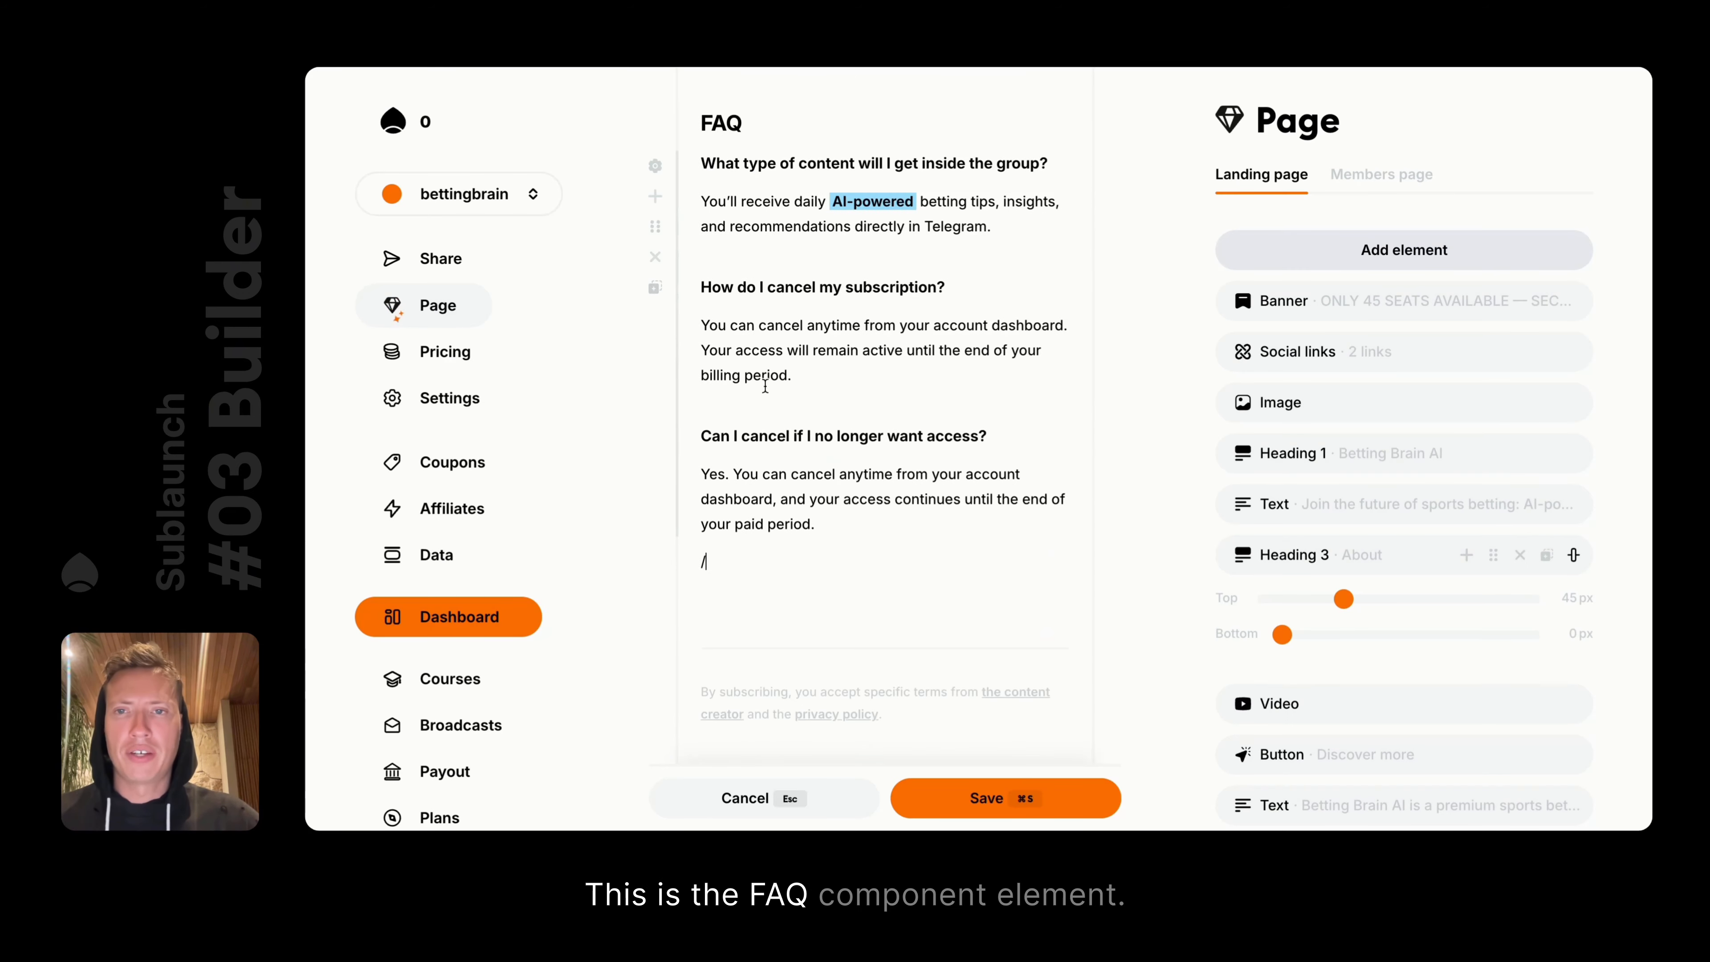
{"action": "key", "text": "BackSpace"}
{"action": "type", "text": "/"}
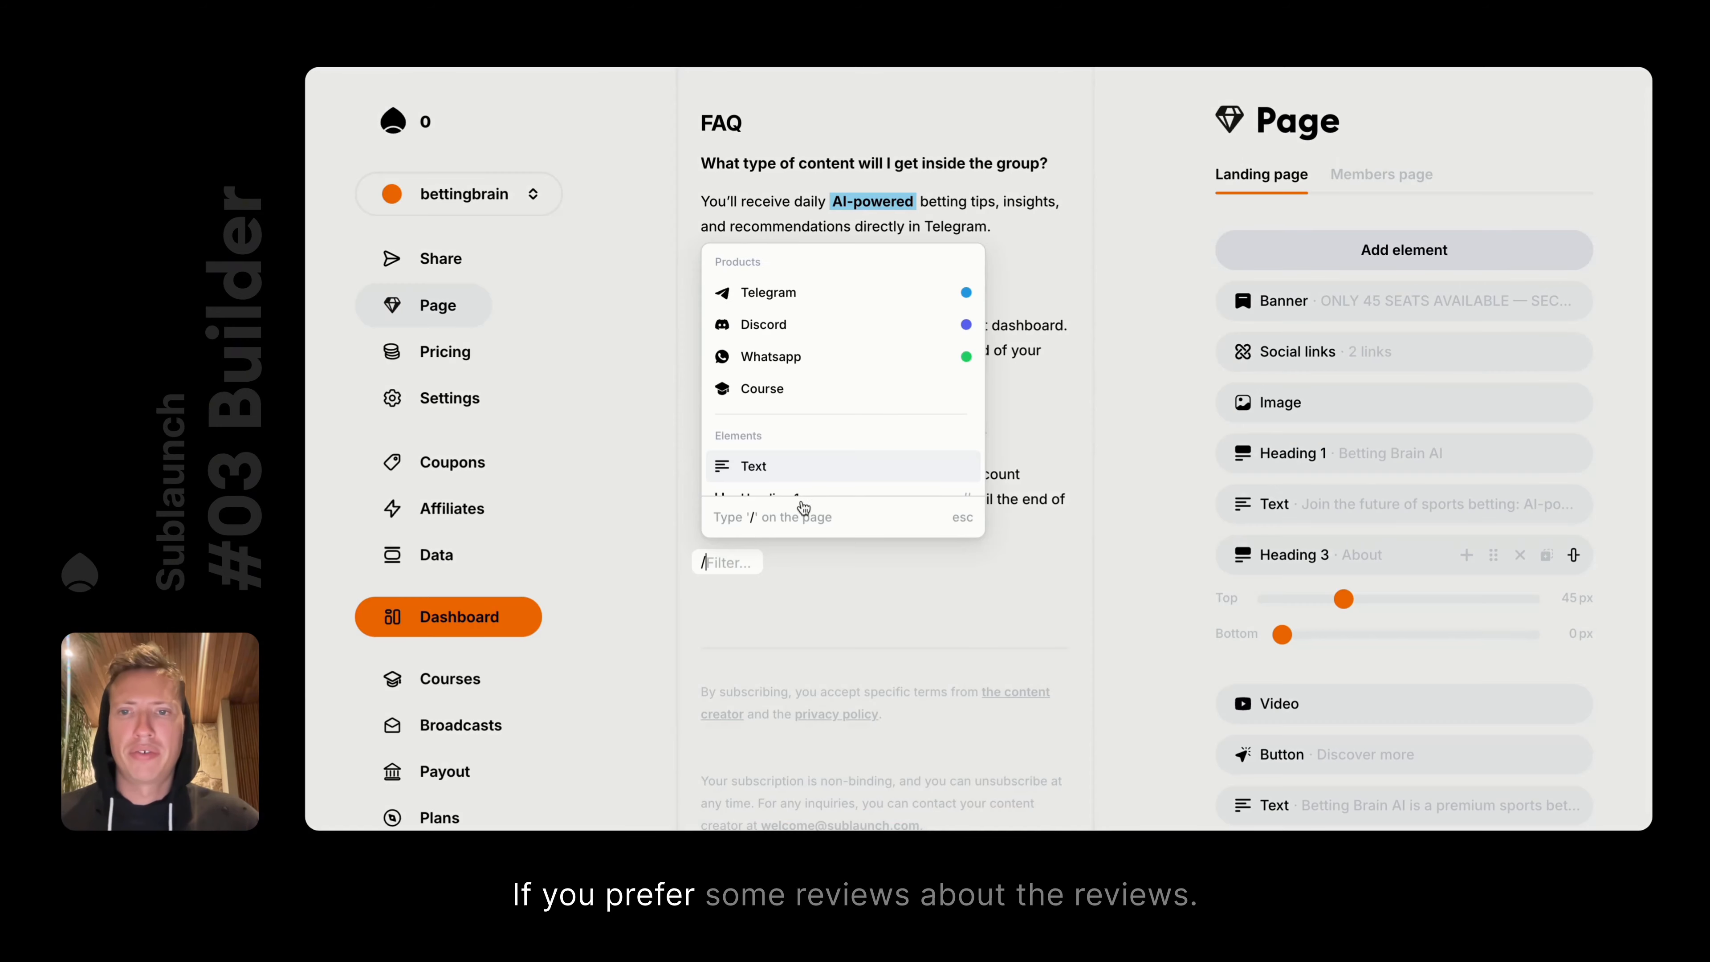
{"action": "scroll", "coordinate": [850, 459], "scroll_direction": "down", "scroll_amount": 4}
{"action": "scroll", "coordinate": [854, 458], "scroll_direction": "down", "scroll_amount": 2}
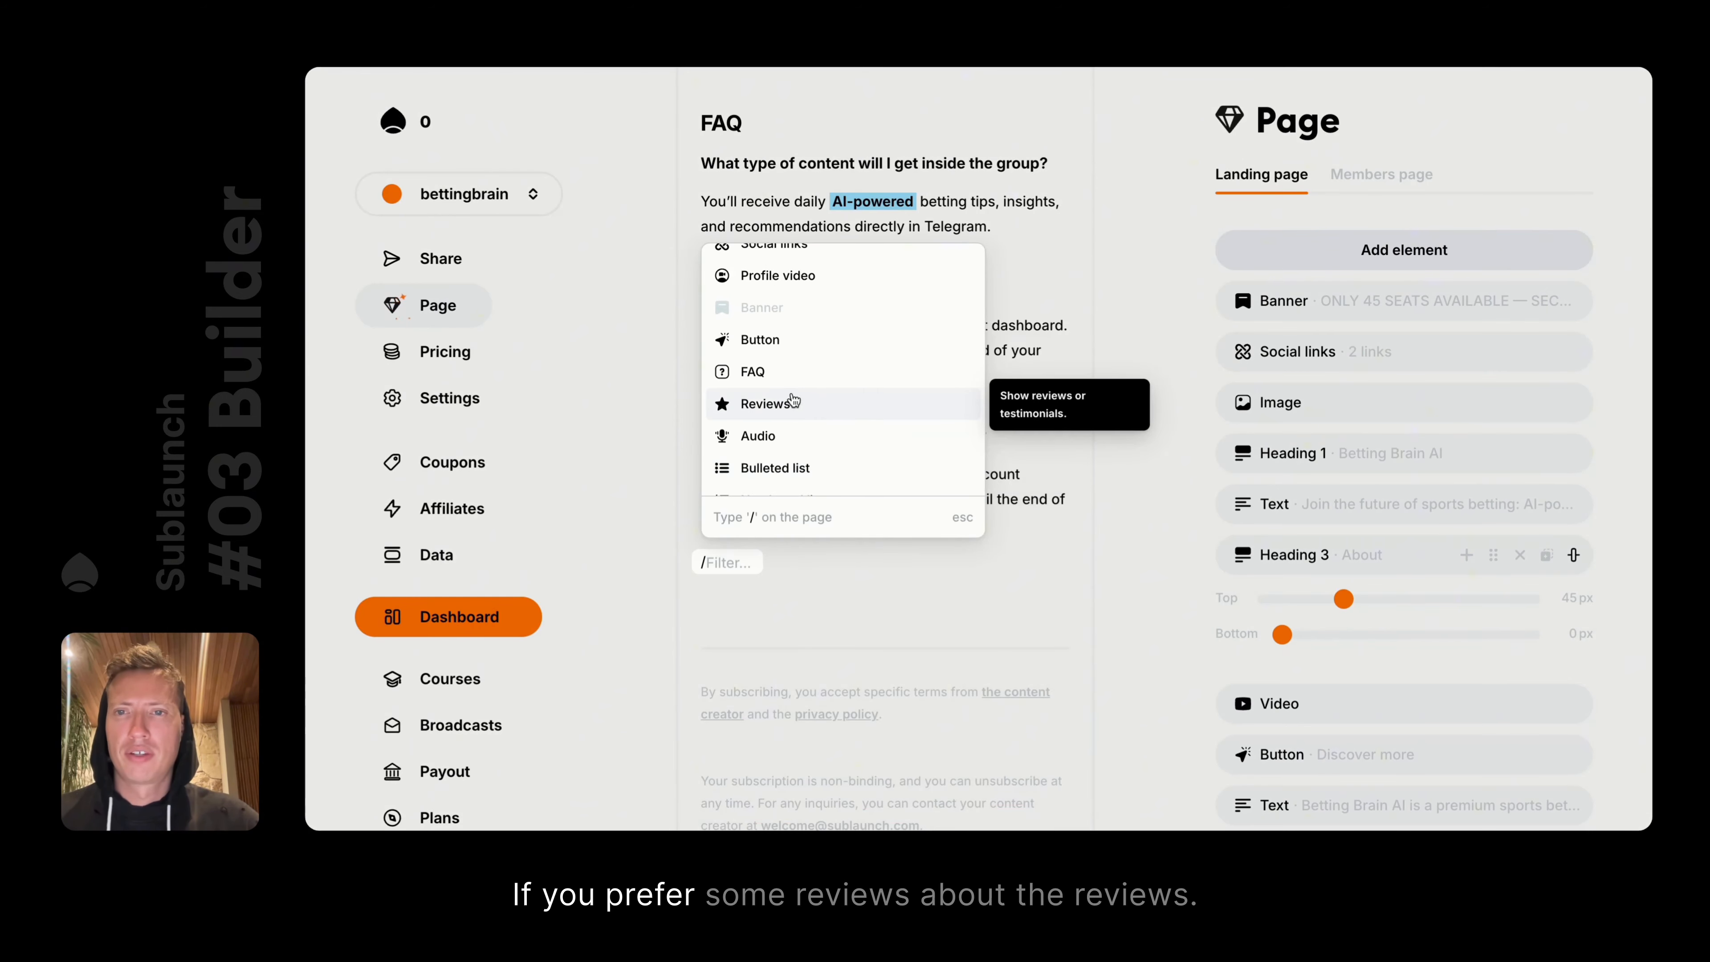
{"action": "left_click", "coordinate": [807, 411]}
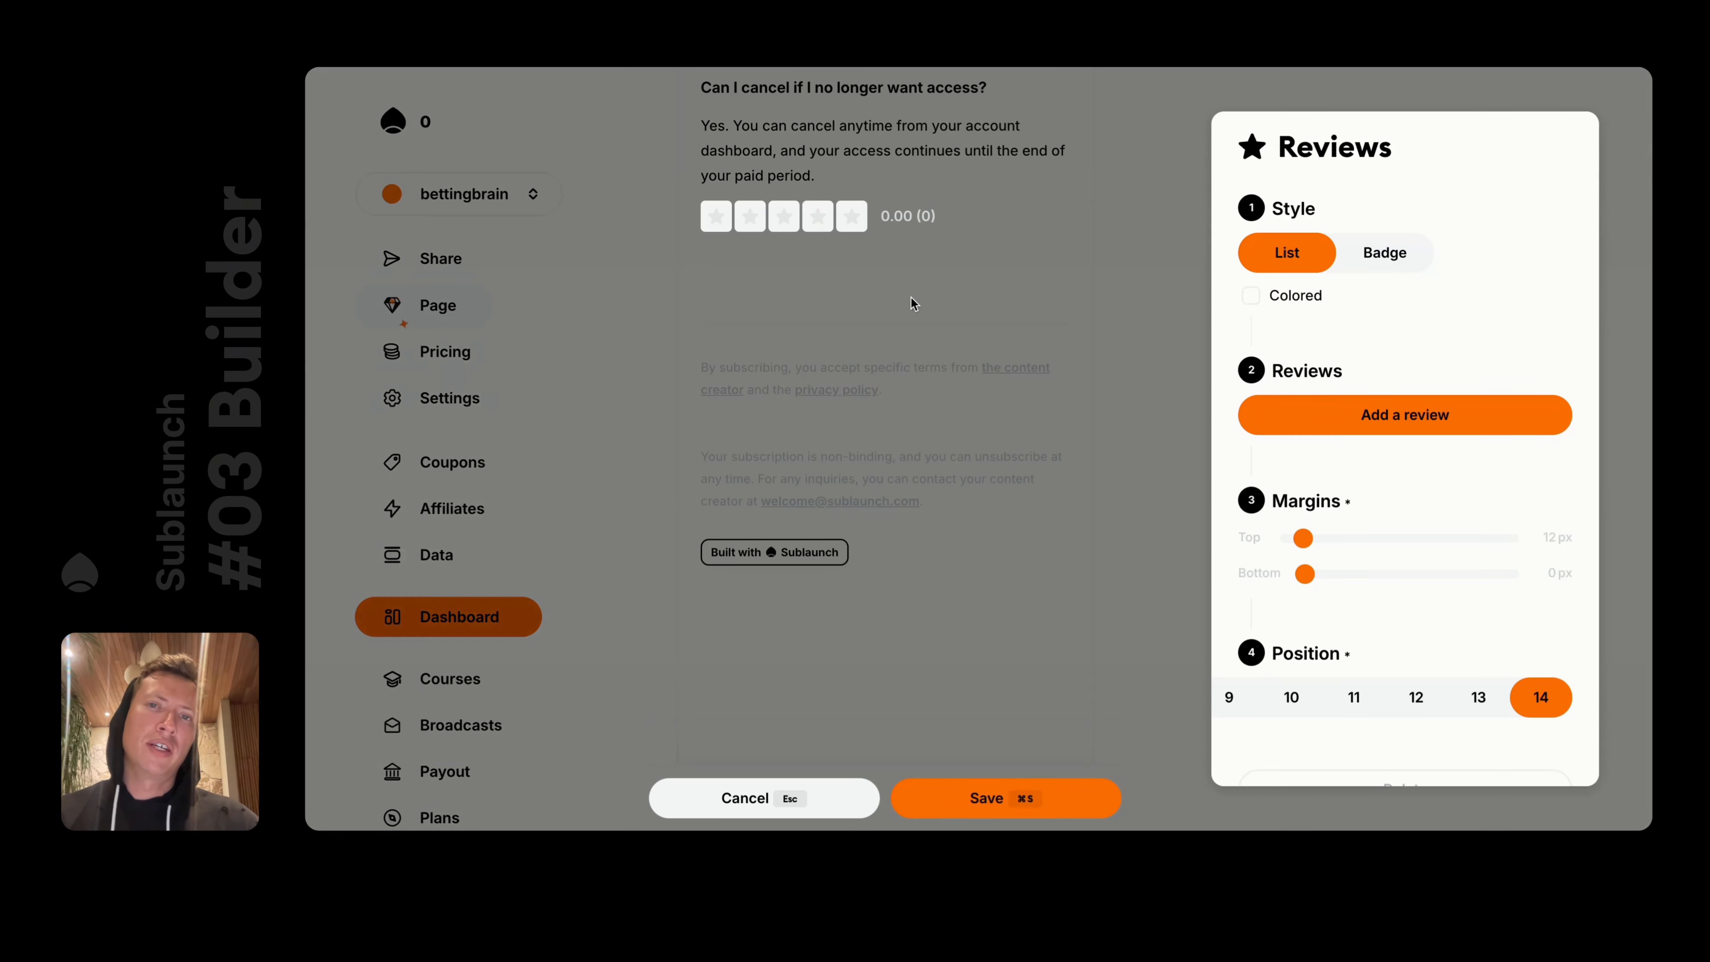
Add three reviews, dismissing the date picker and profile-picture chooser on the third
{"action": "left_click", "coordinate": [1400, 425]}
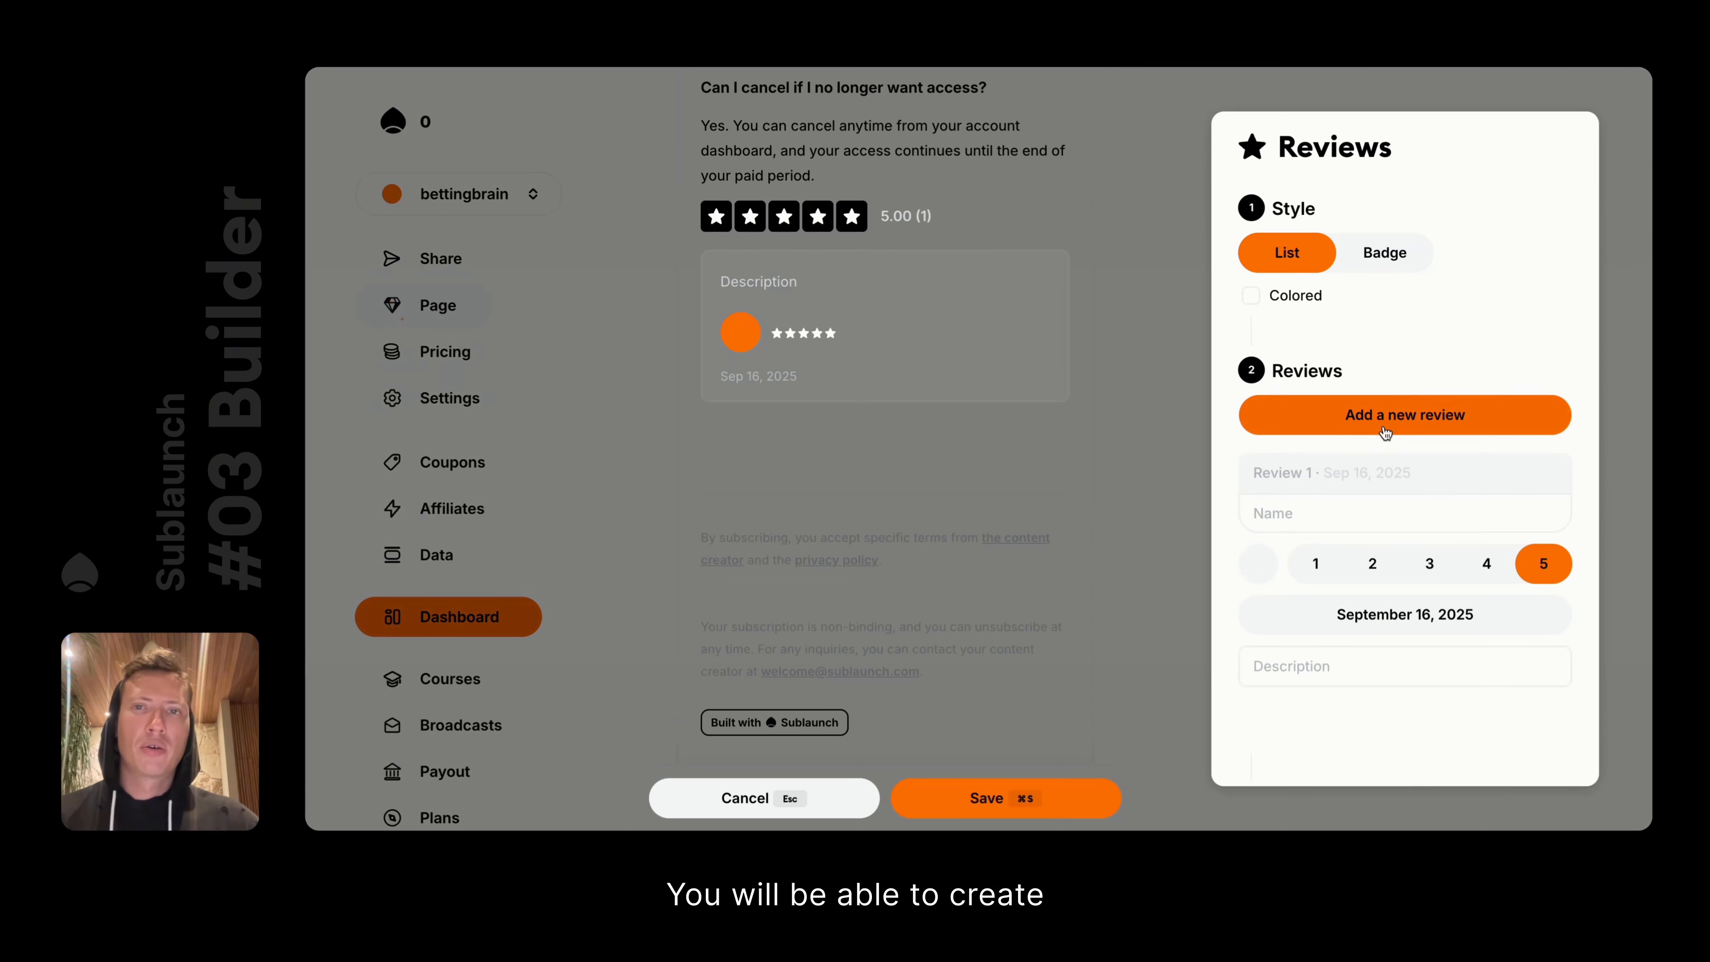
{"action": "left_click", "coordinate": [1342, 419]}
{"action": "left_click", "coordinate": [1338, 420]}
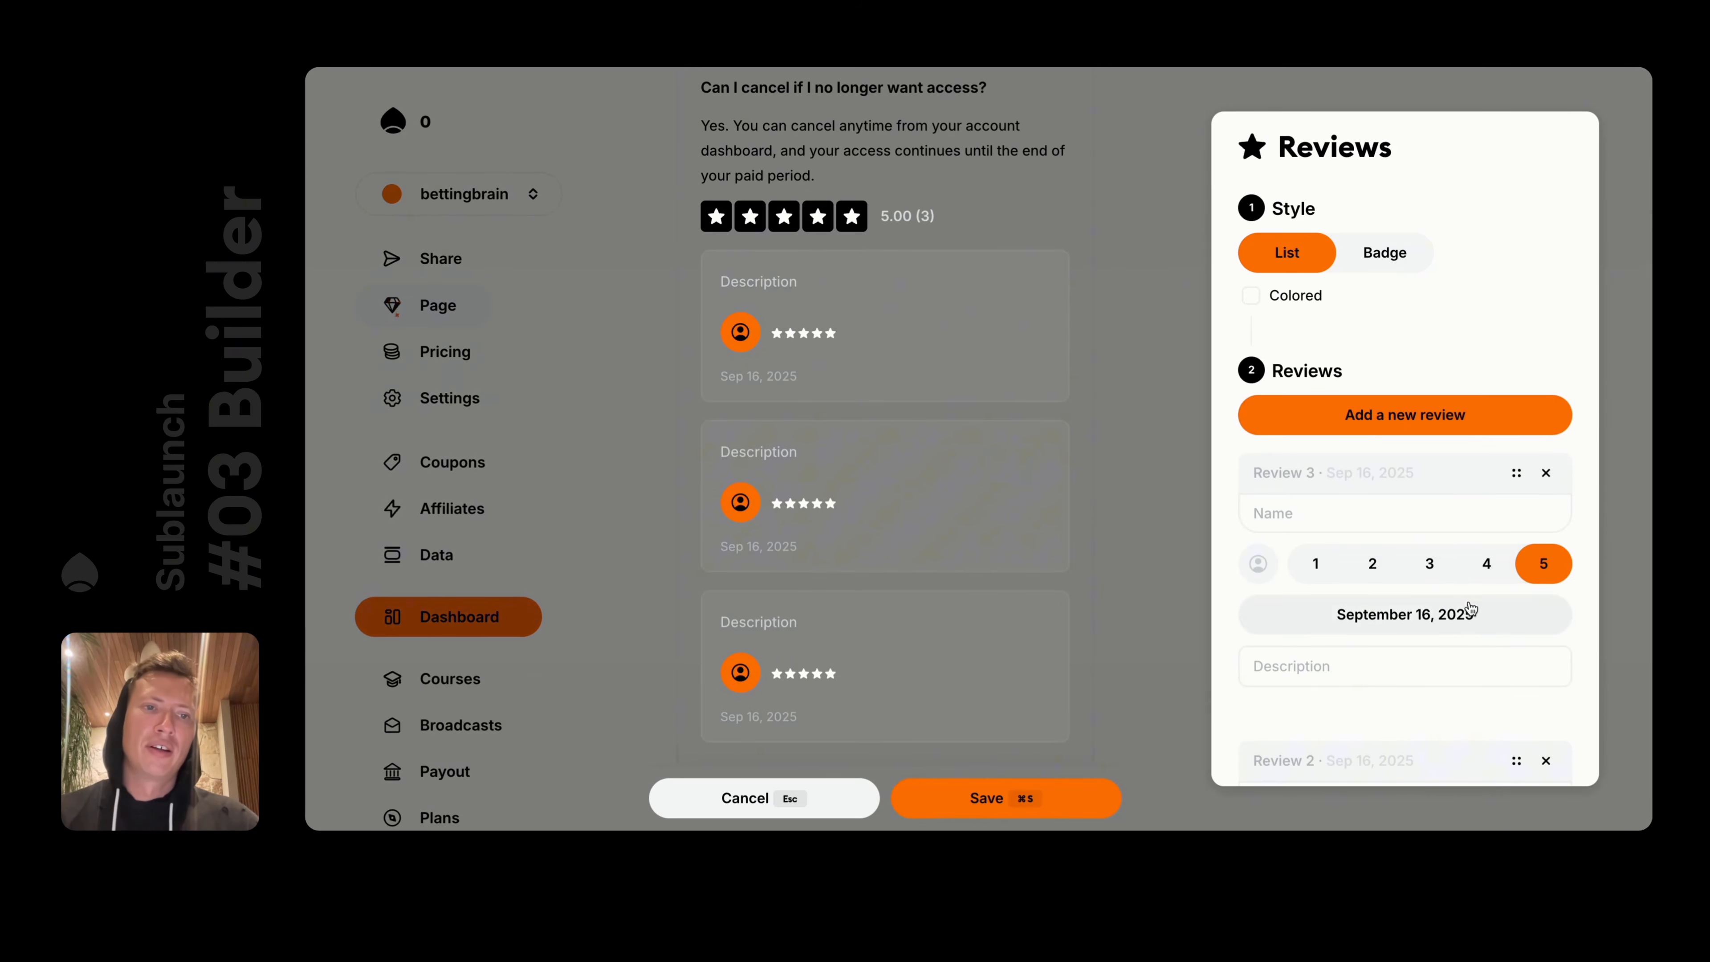
{"action": "left_click", "coordinate": [1470, 609]}
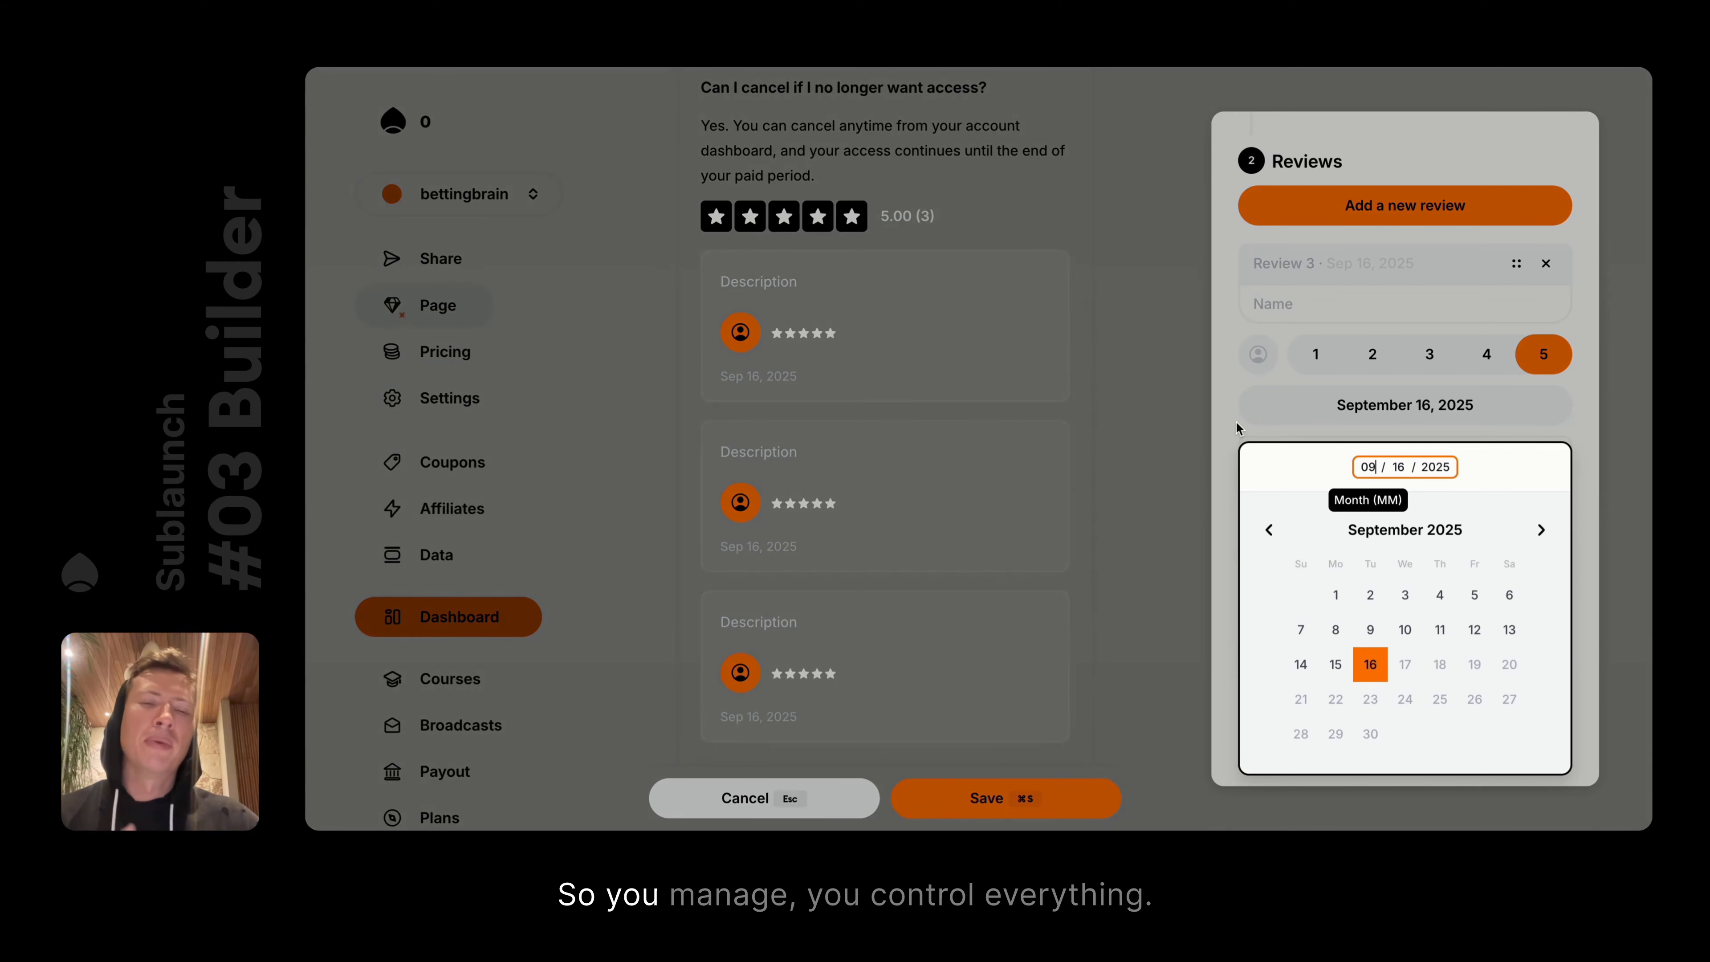
{"action": "left_click", "coordinate": [1237, 427]}
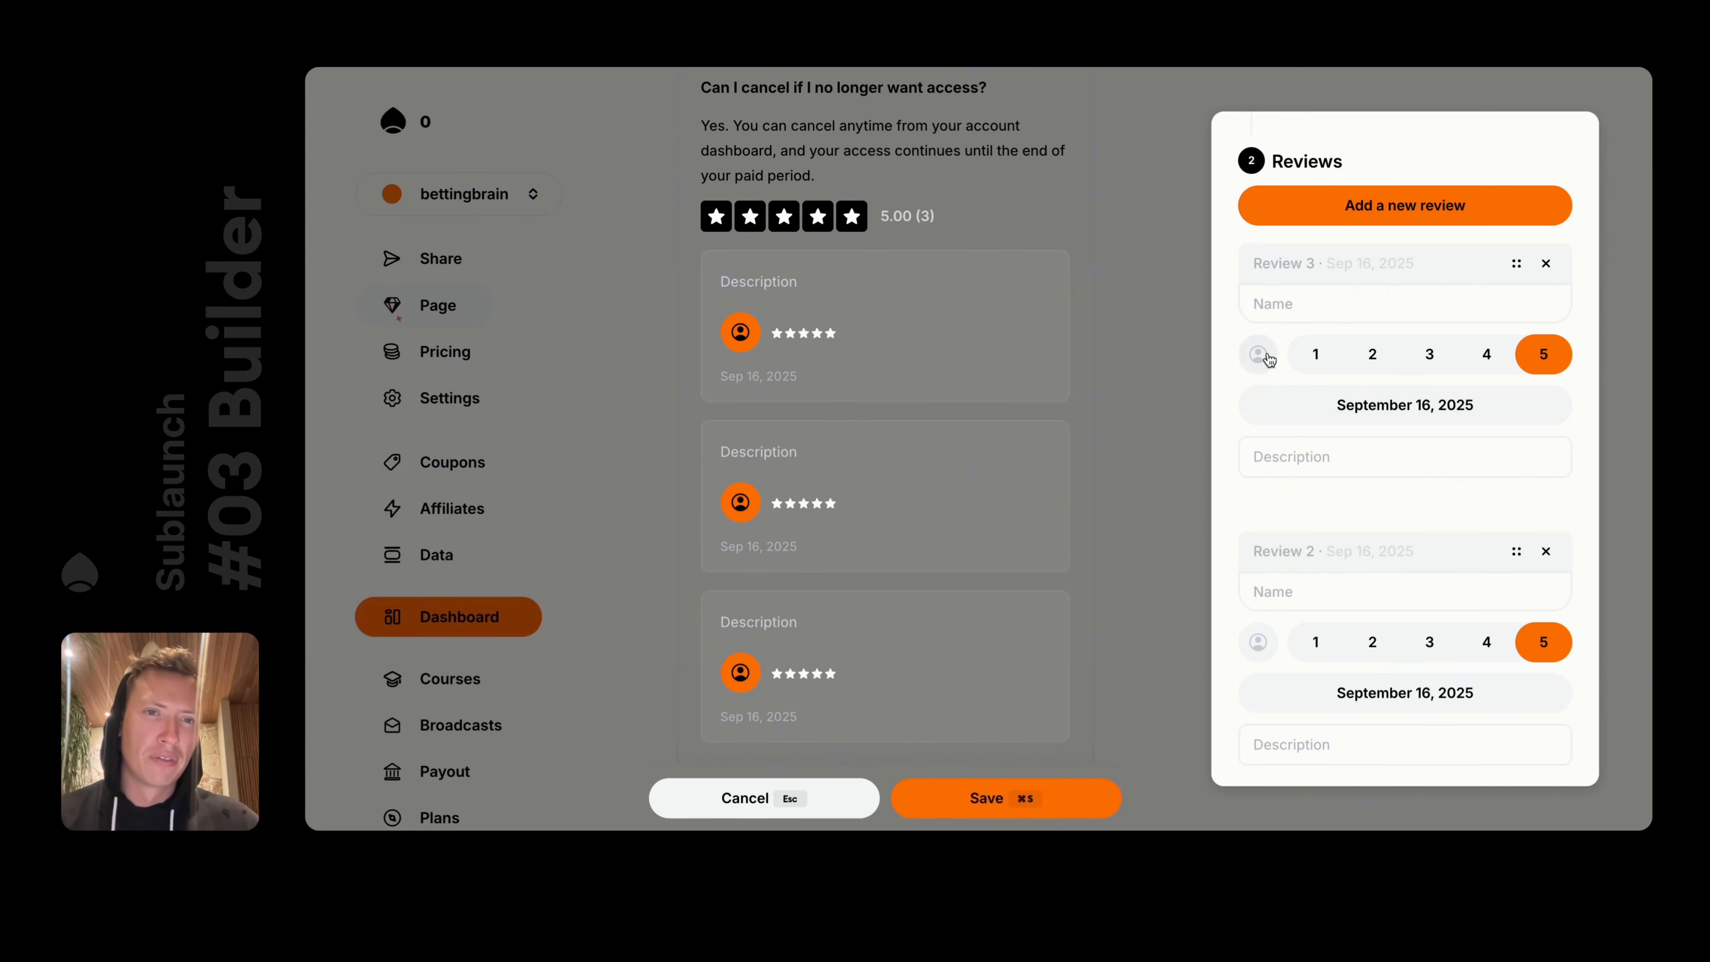
{"action": "left_click", "coordinate": [1293, 304]}
{"action": "left_click", "coordinate": [1261, 357]}
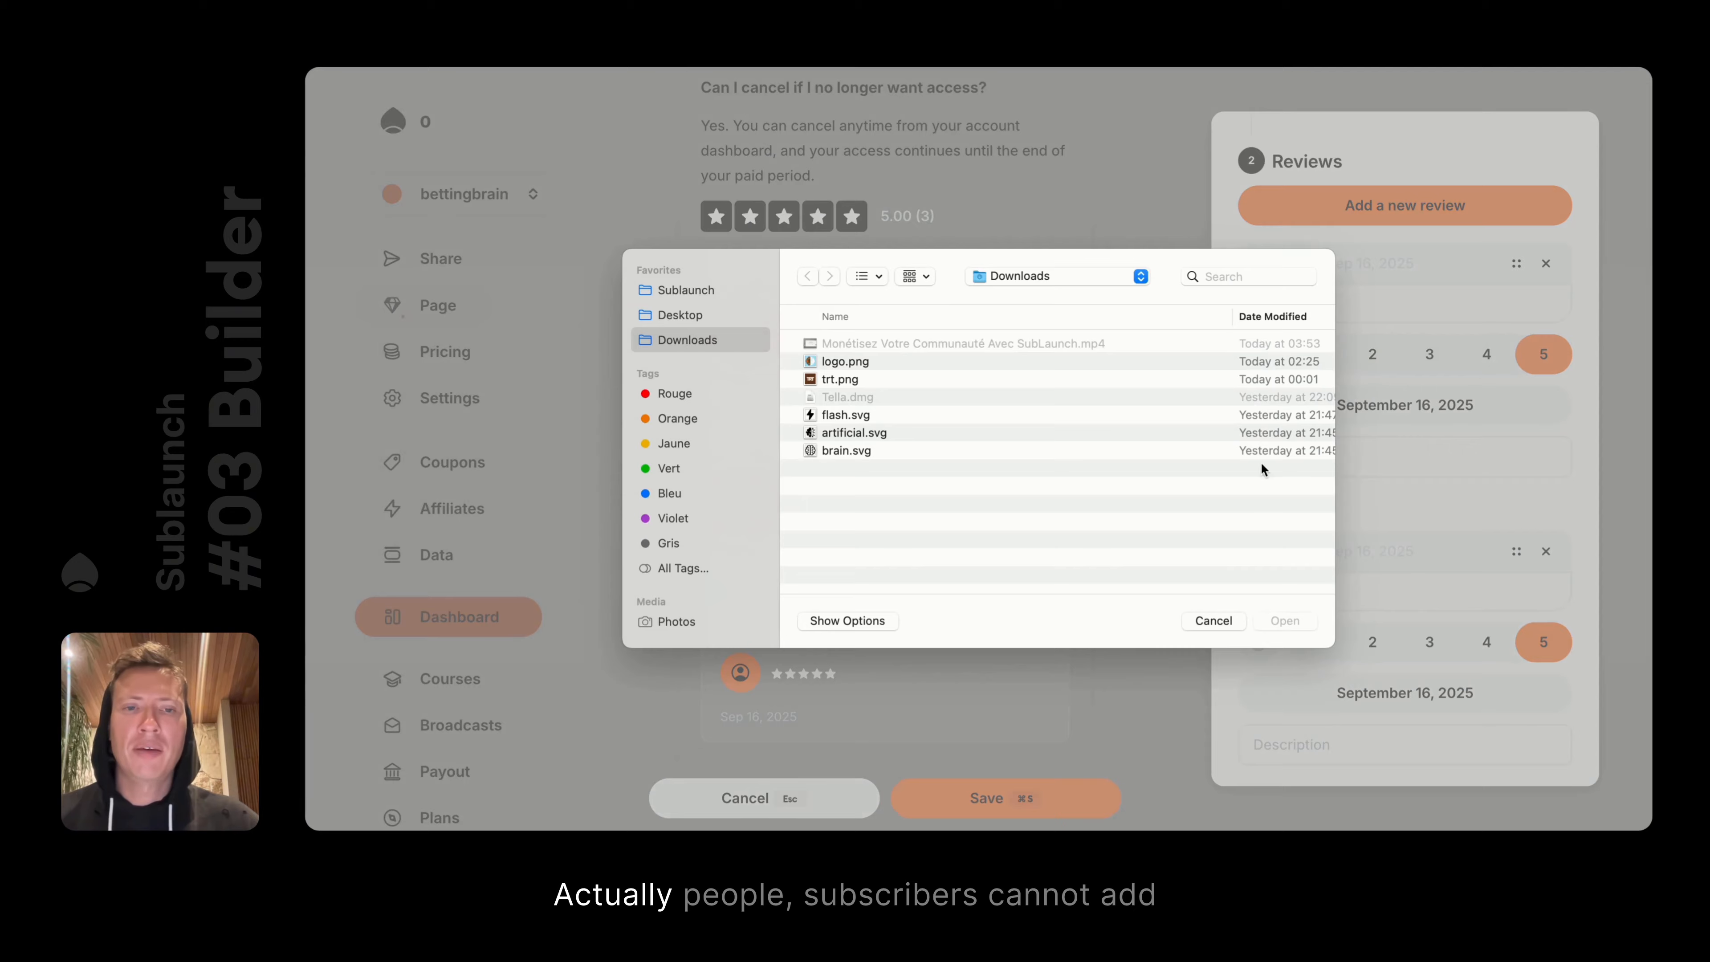
{"action": "left_click", "coordinate": [1207, 618]}
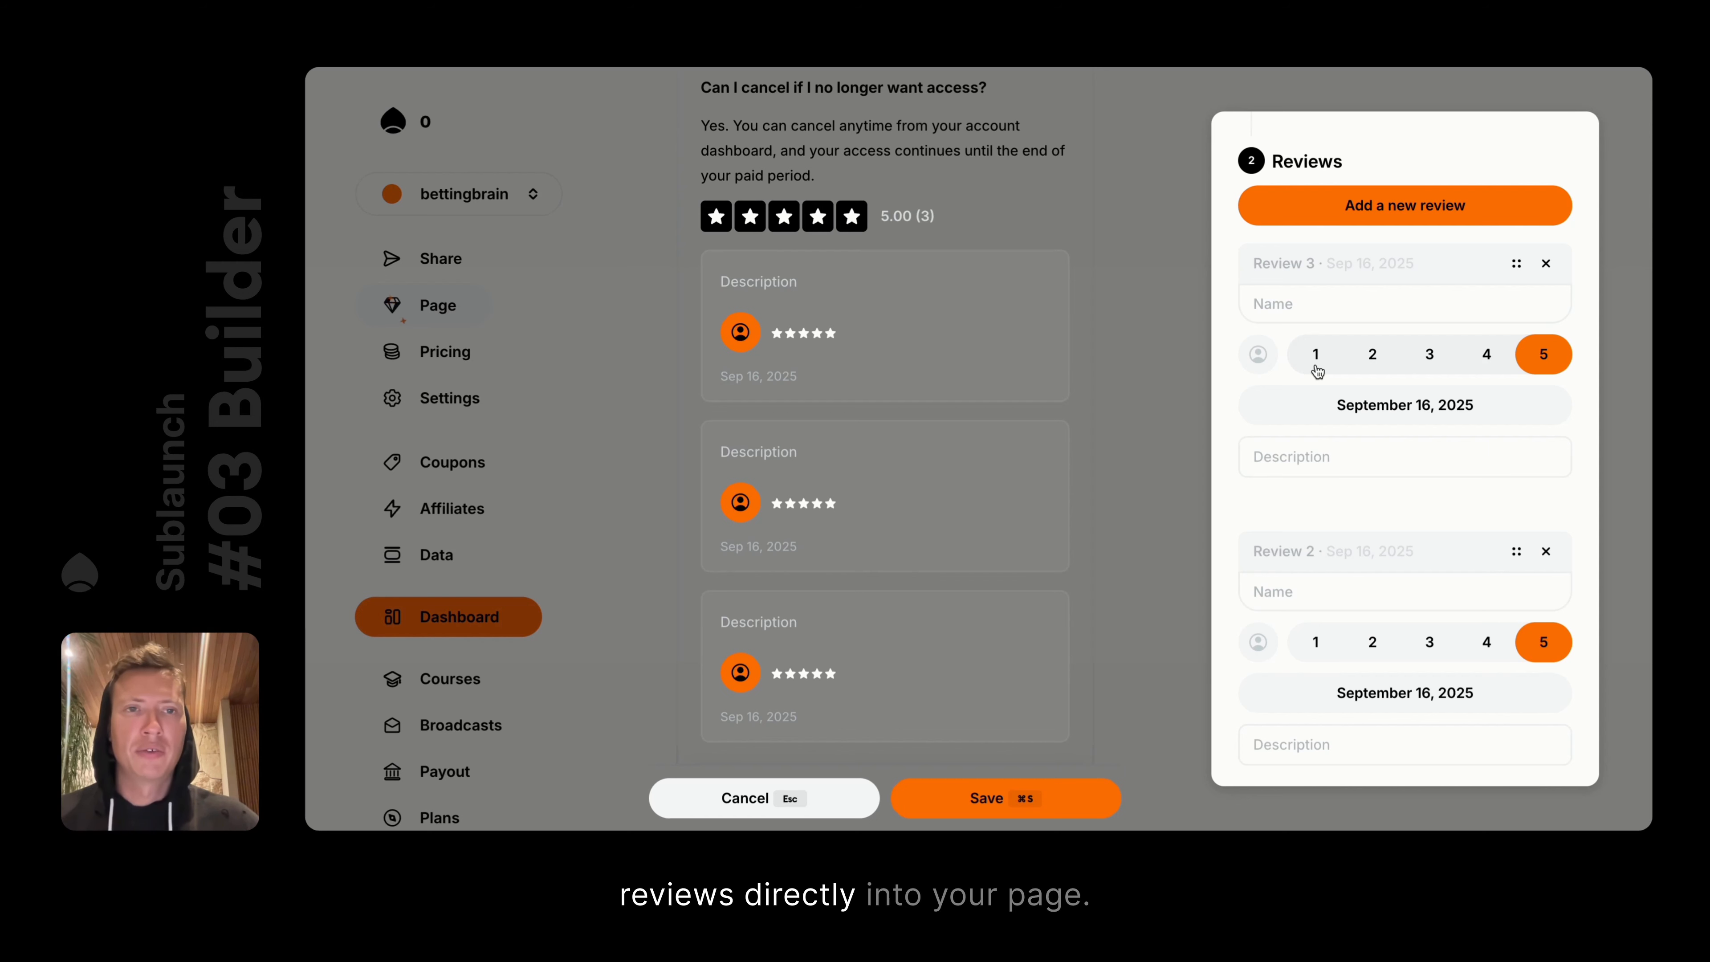
Give the third review a placeholder name and description and a 4-star rating
{"action": "left_click", "coordinate": [1316, 303]}
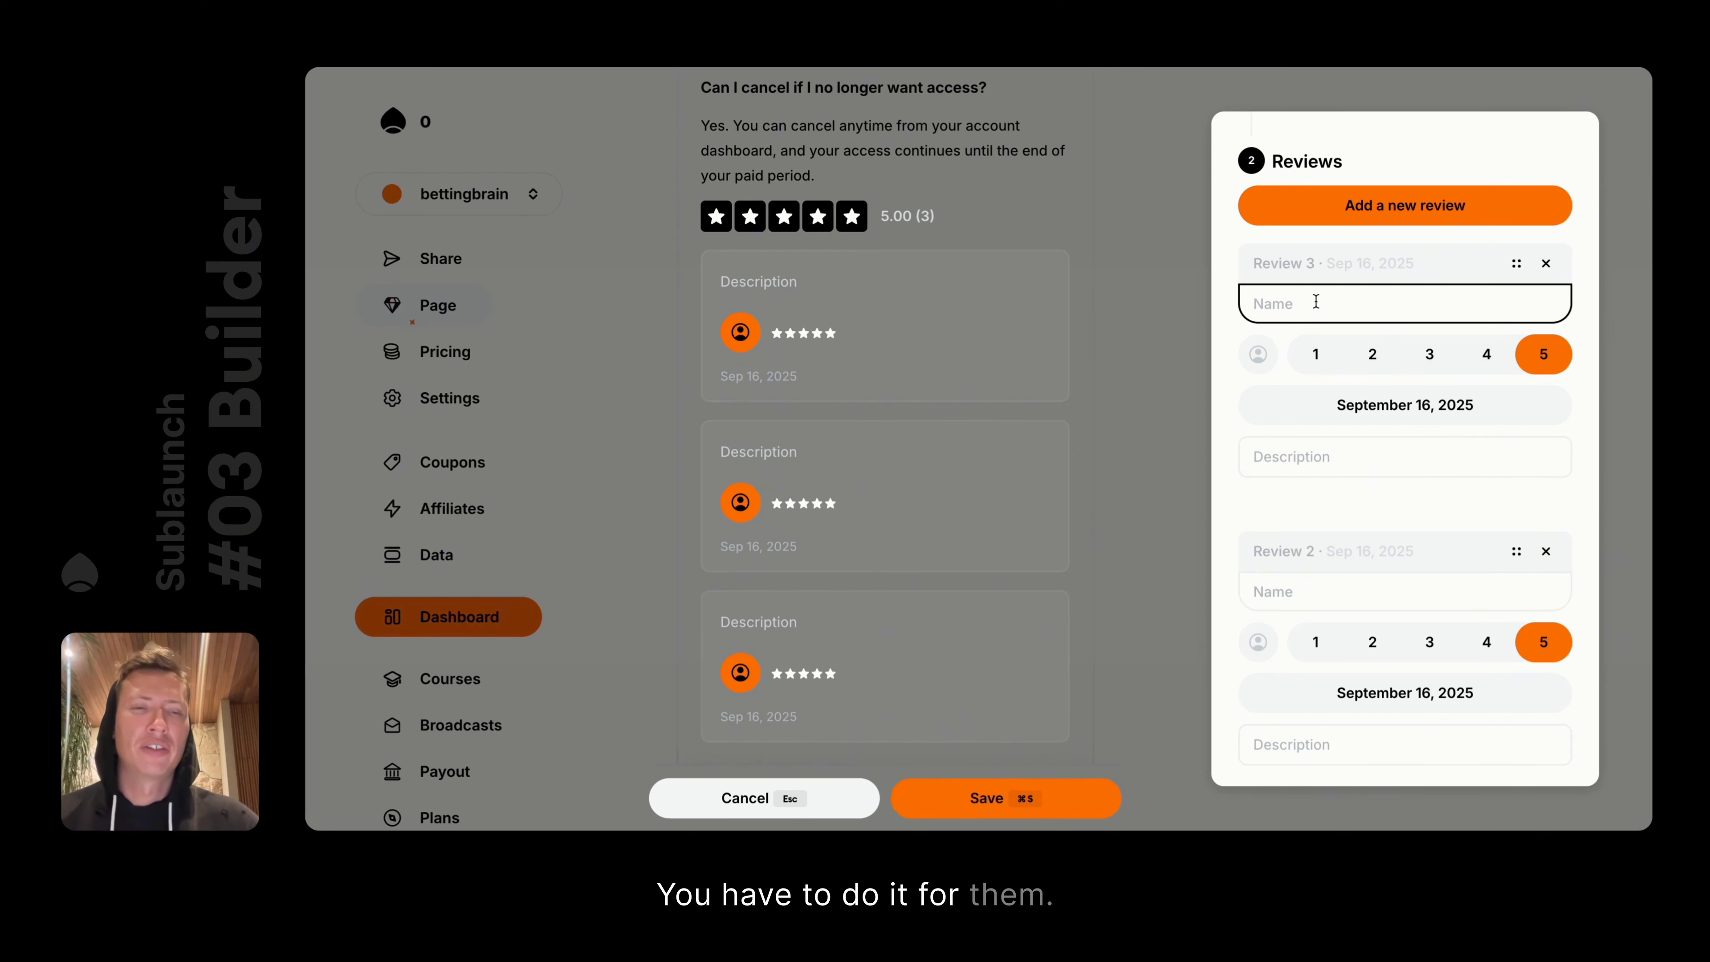
{"action": "type", "text": "sdsdsadsa"}
{"action": "left_click", "coordinate": [1299, 458]}
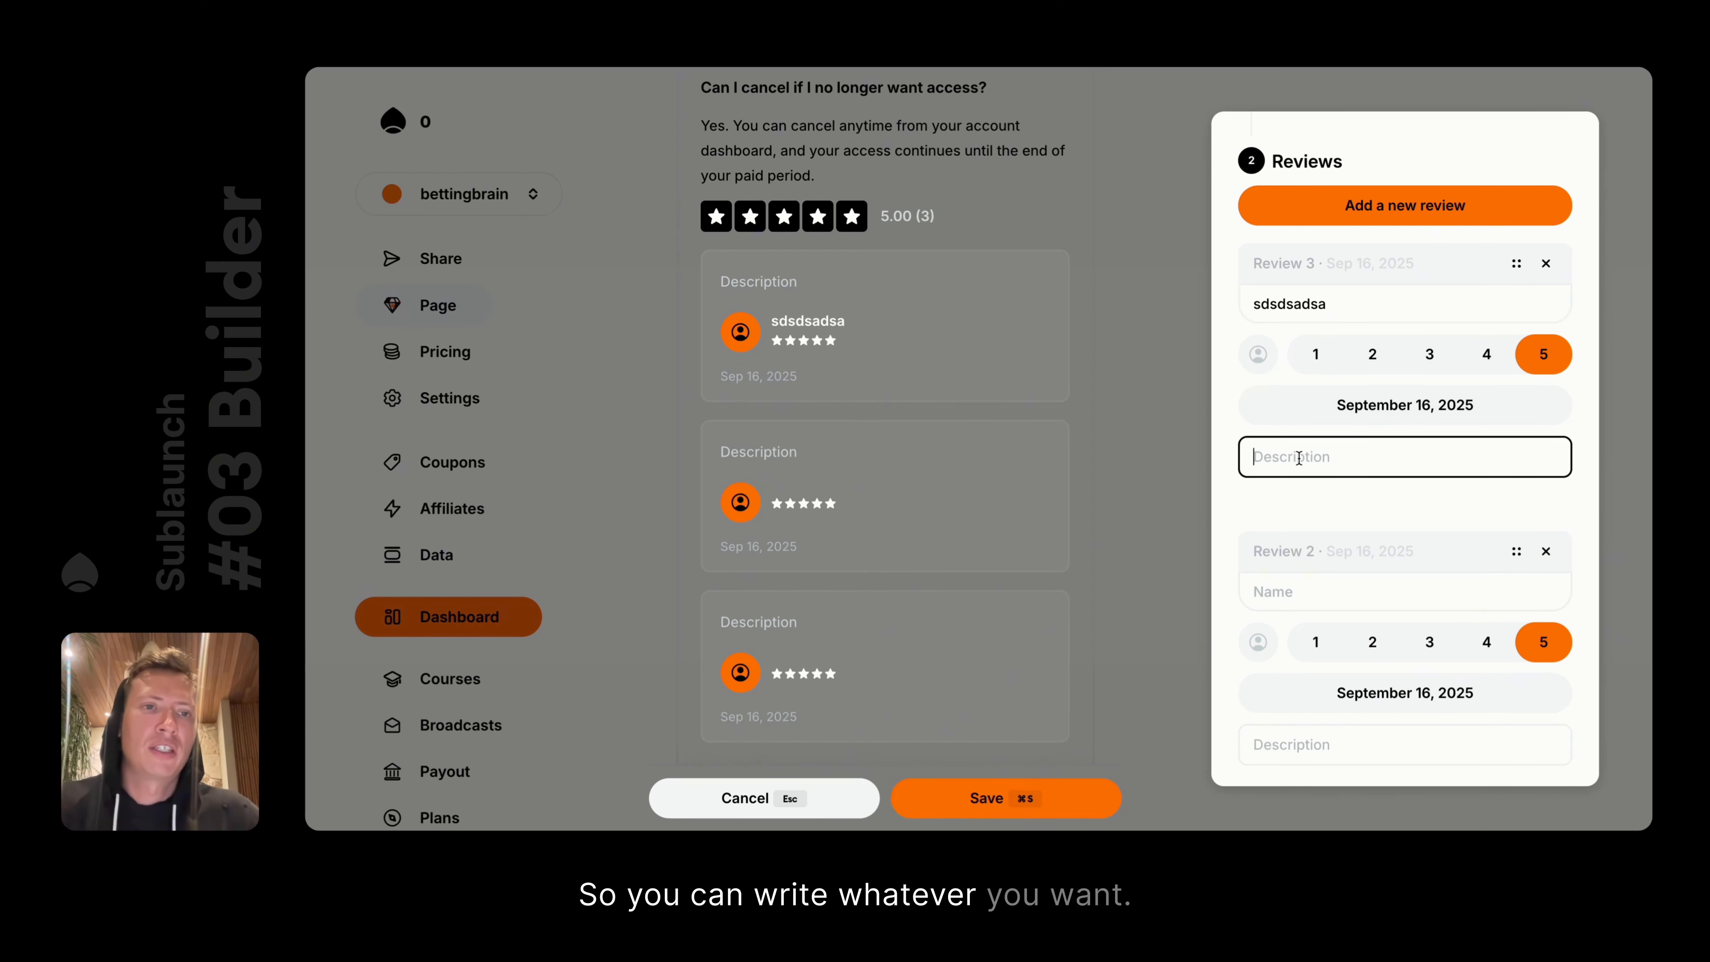
{"action": "type", "text": "dsadsadsa"}
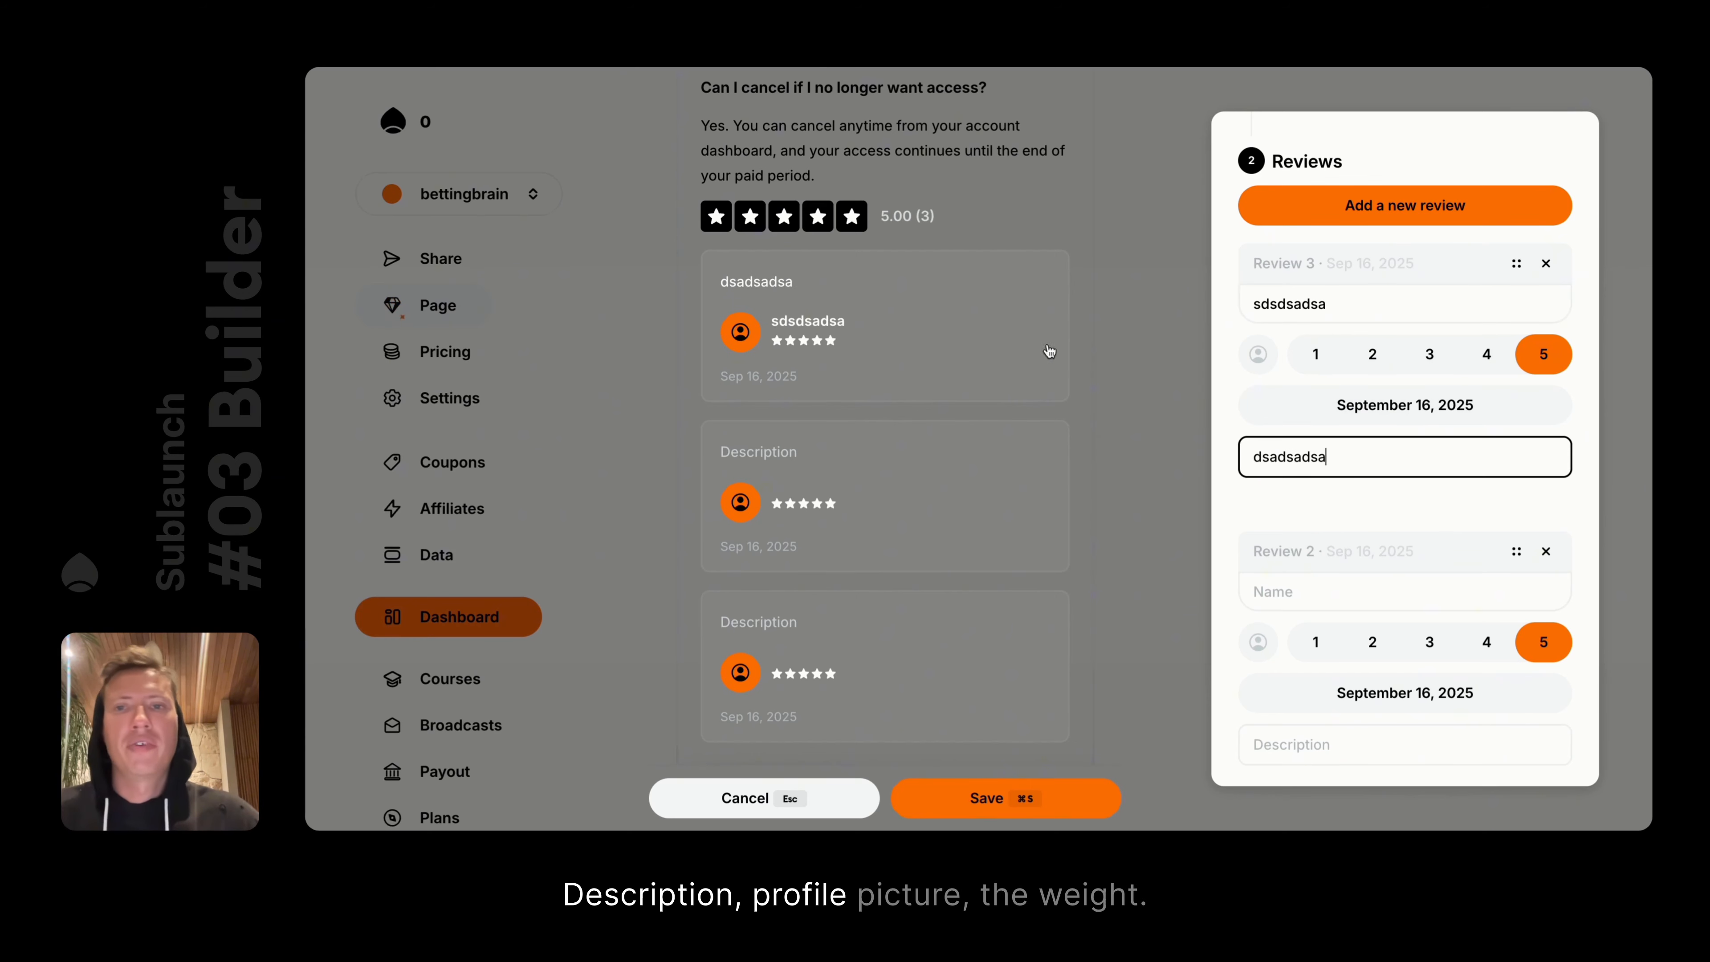
{"action": "left_click", "coordinate": [1371, 354]}
{"action": "left_click", "coordinate": [1429, 354]}
{"action": "left_click", "coordinate": [1486, 354]}
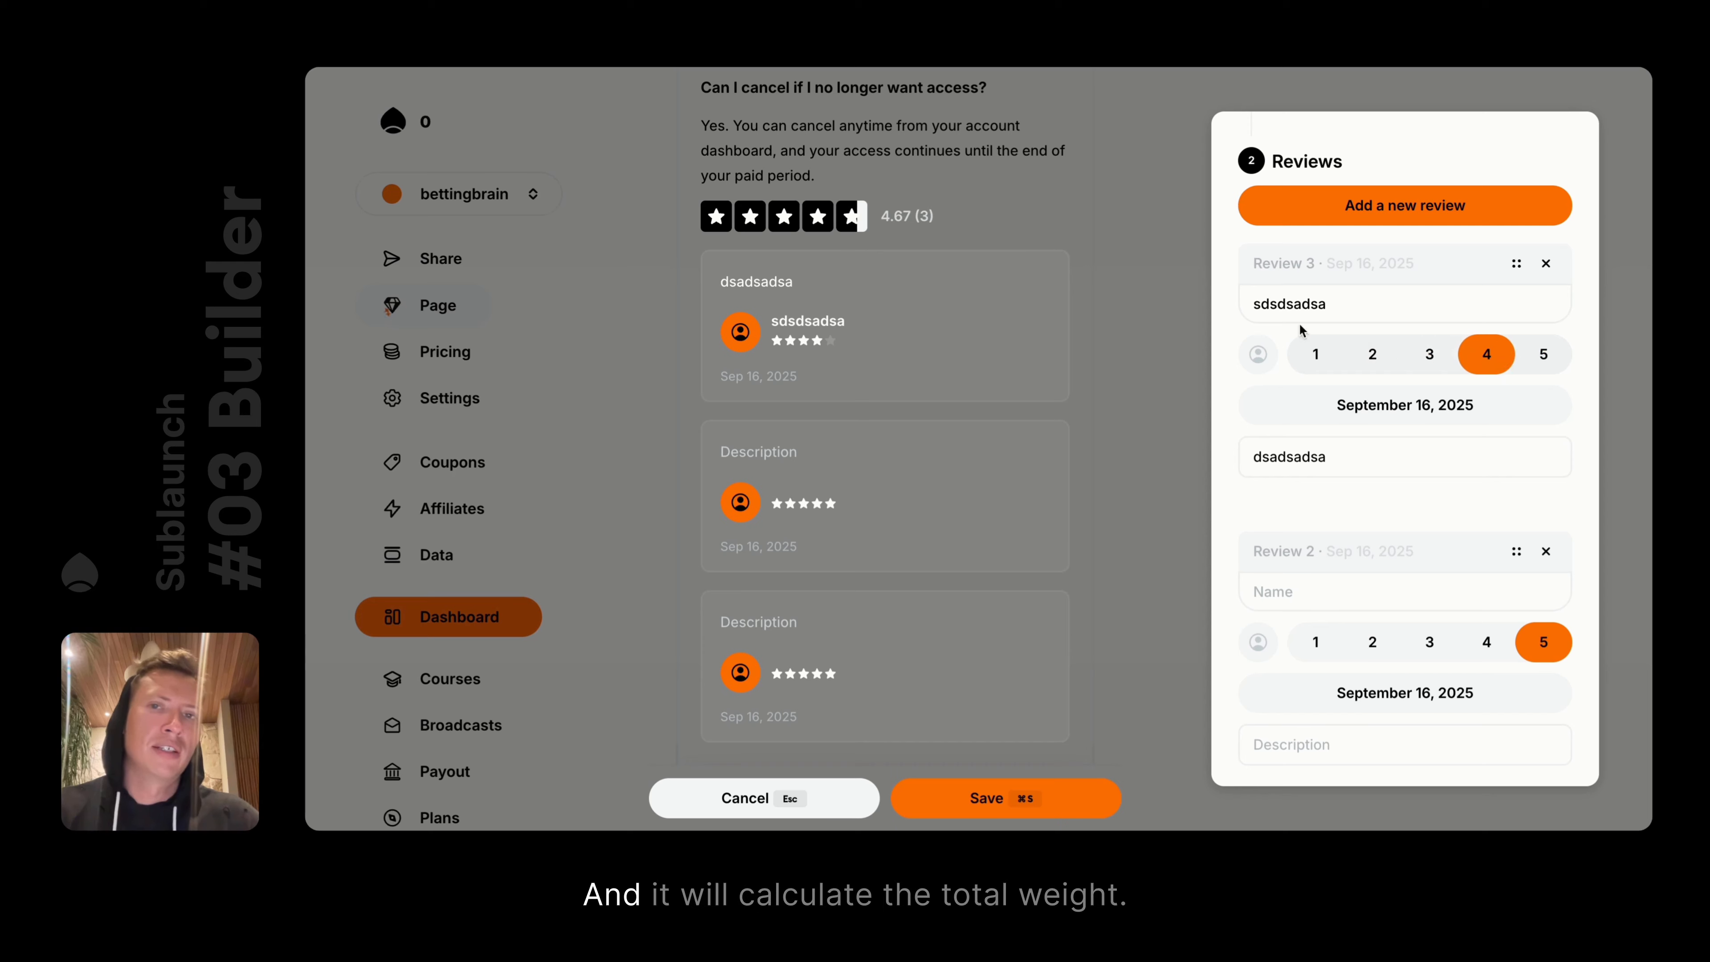
{"action": "left_click", "coordinate": [902, 196]}
{"action": "scroll", "coordinate": [986, 488], "scroll_direction": "up", "scroll_amount": 6}
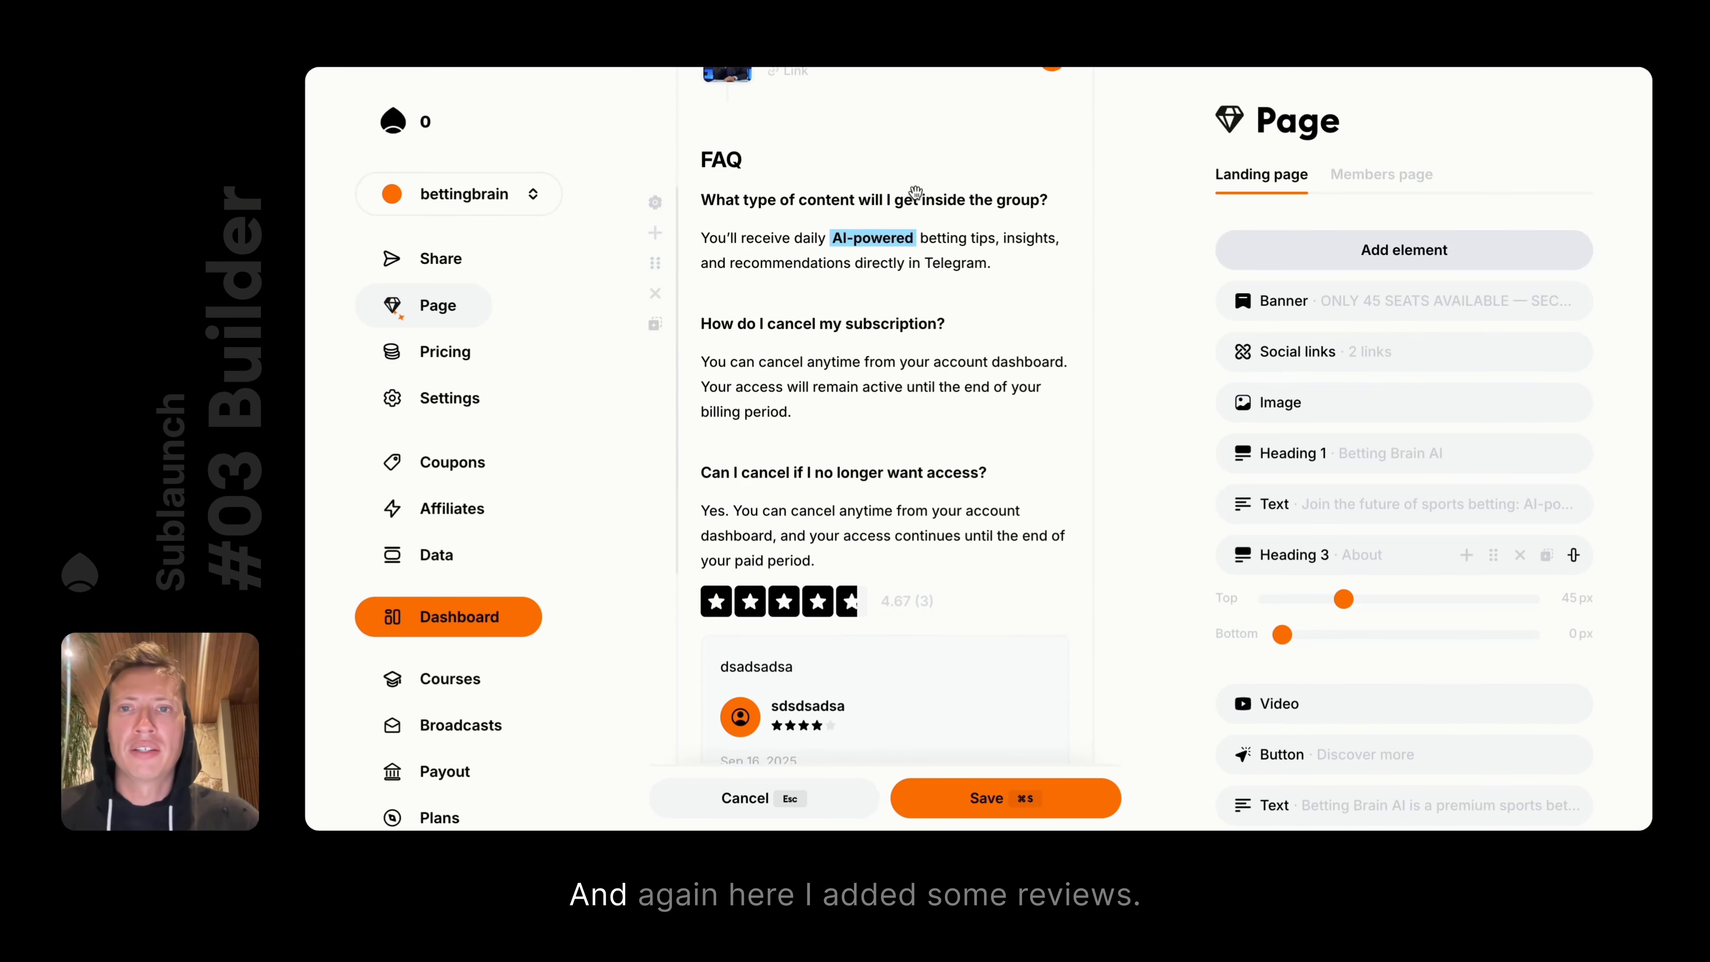
Insert a Heading 3 reading 'Reviews' above the review cards
{"action": "scroll", "coordinate": [986, 489], "scroll_direction": "down", "scroll_amount": 4}
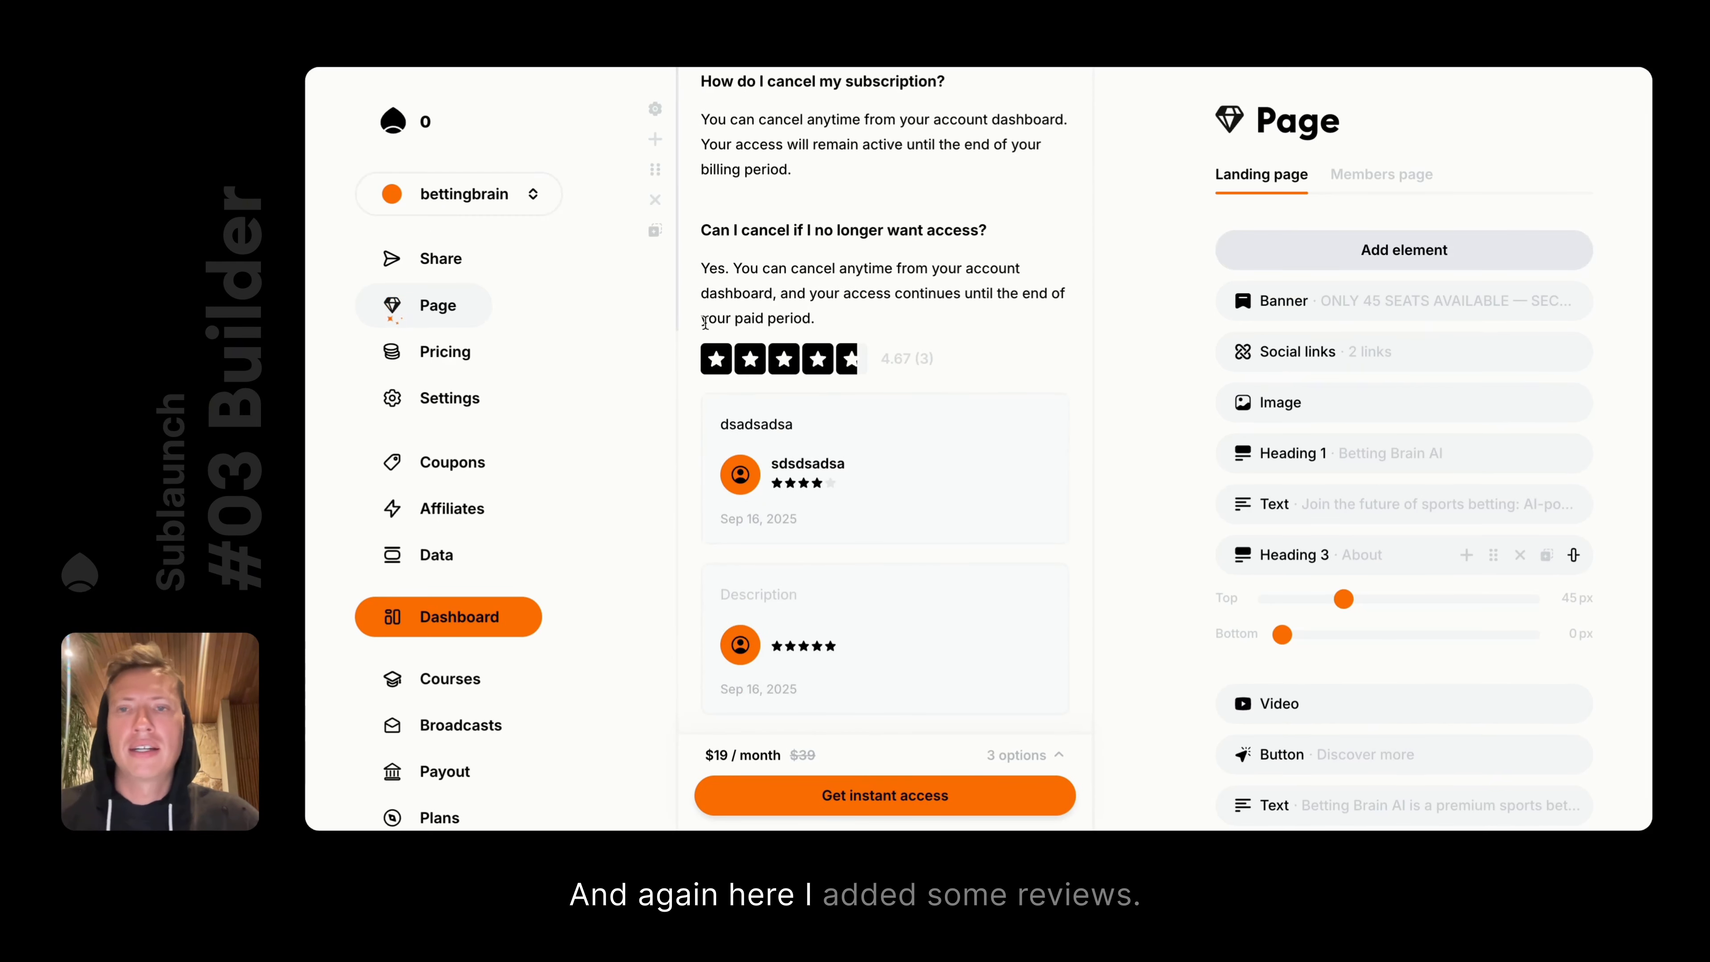
{"action": "left_click", "coordinate": [660, 138]}
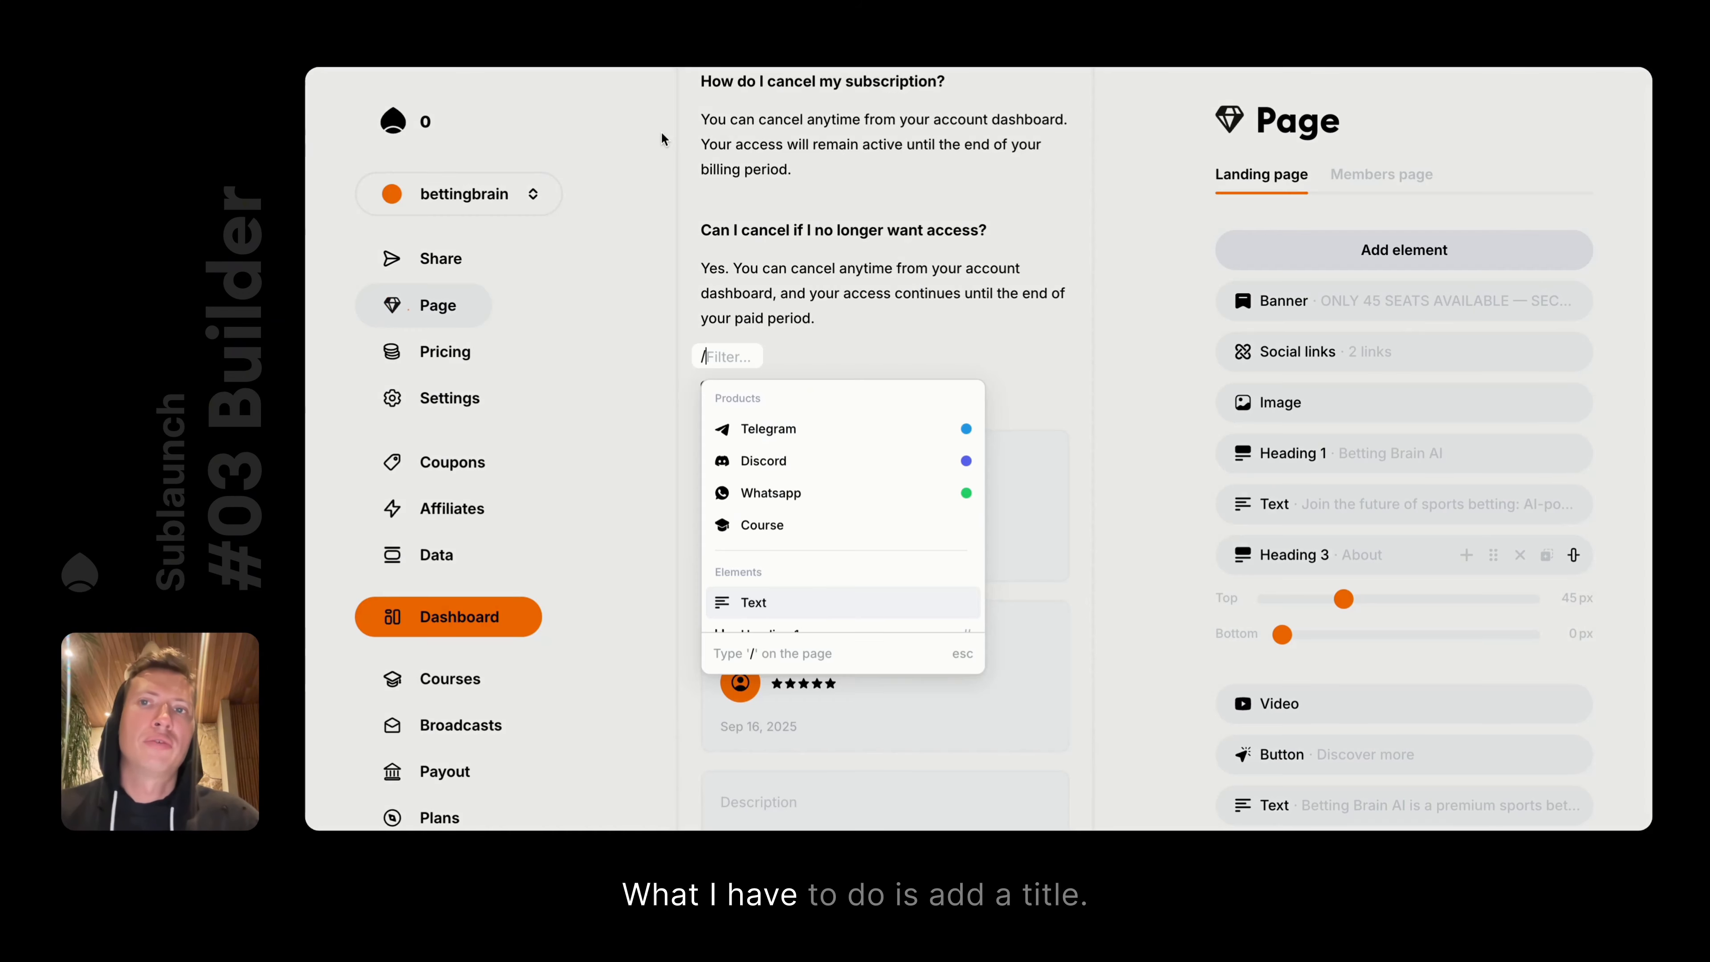
{"action": "key", "text": "Down"}
{"action": "key", "text": "Down"}
{"action": "key", "text": "Down"}
{"action": "type", "text": "\\"}
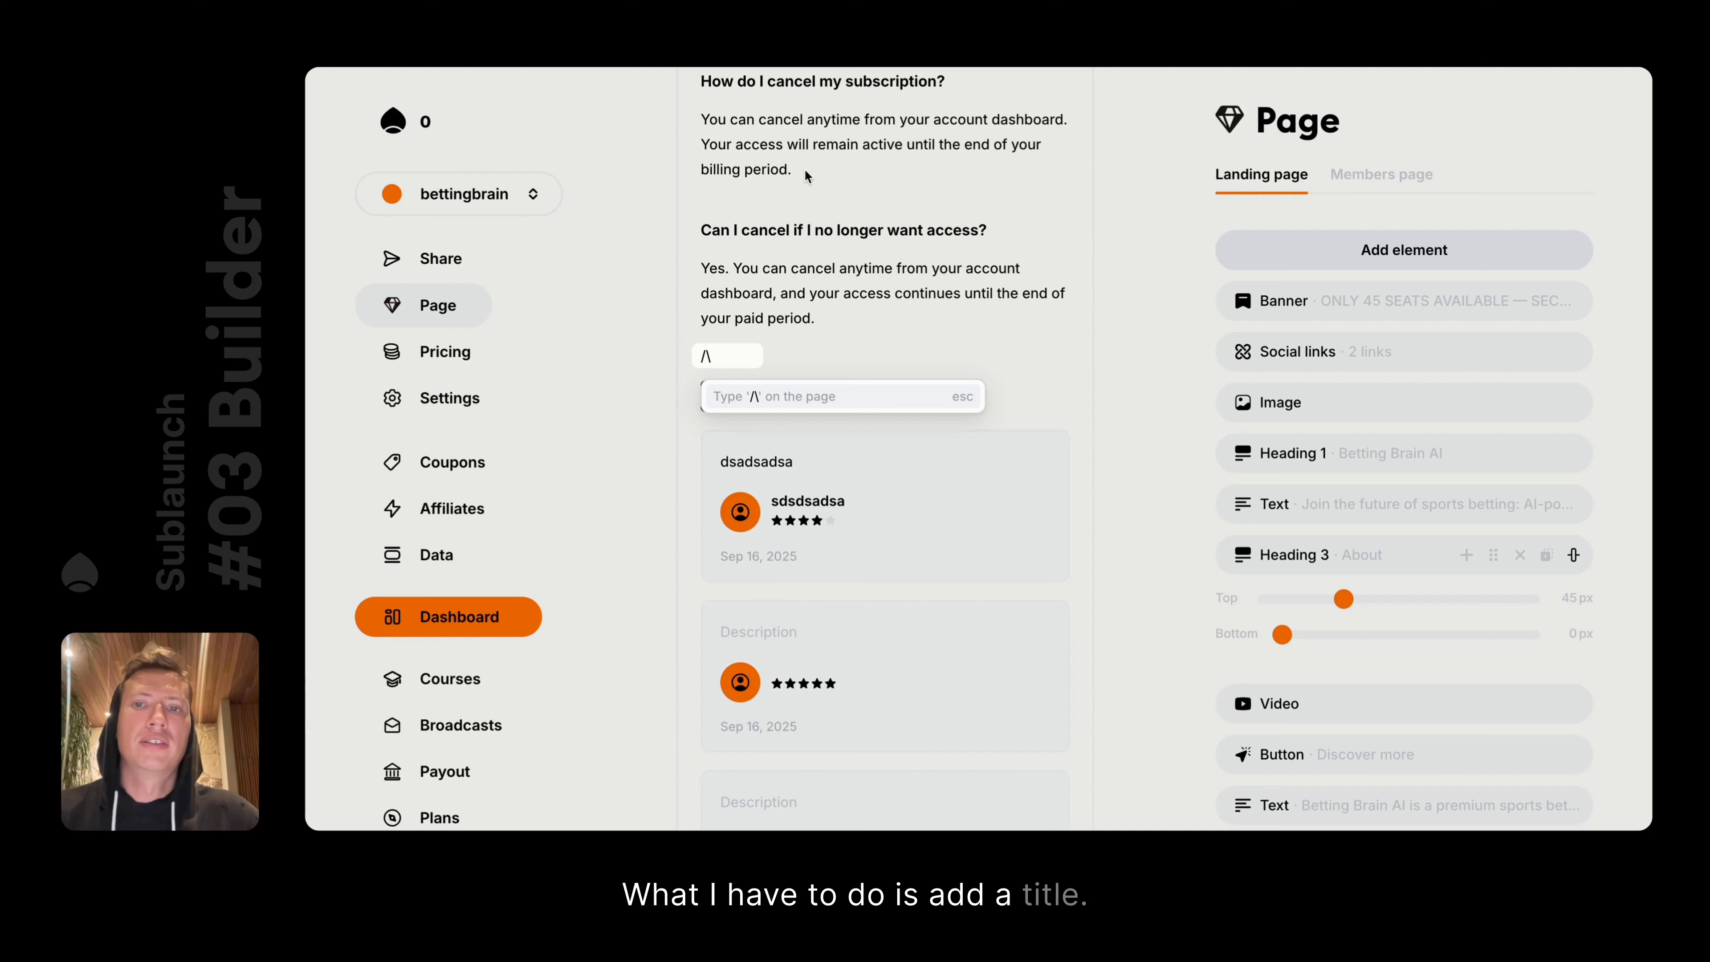
{"action": "key", "text": "BackSpace"}
{"action": "key", "text": "Down"}
{"action": "key", "text": "Down"}
{"action": "key", "text": "Down"}
{"action": "key", "text": "Return"}
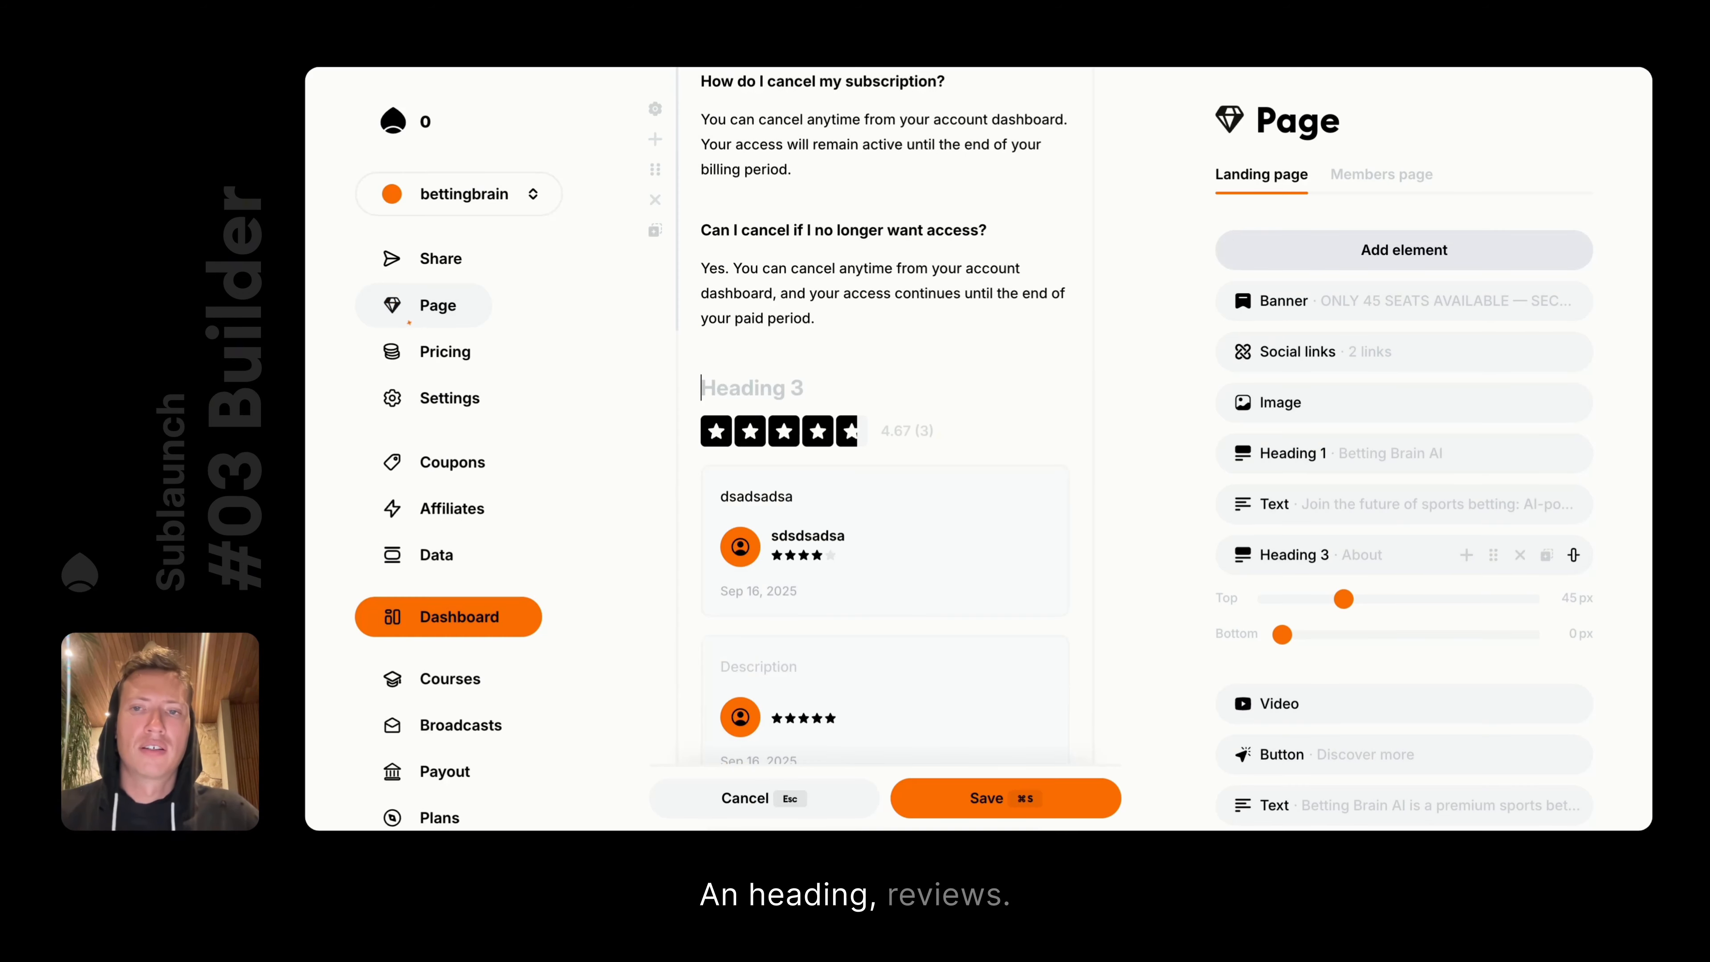
{"action": "type", "text": "Reviews"}
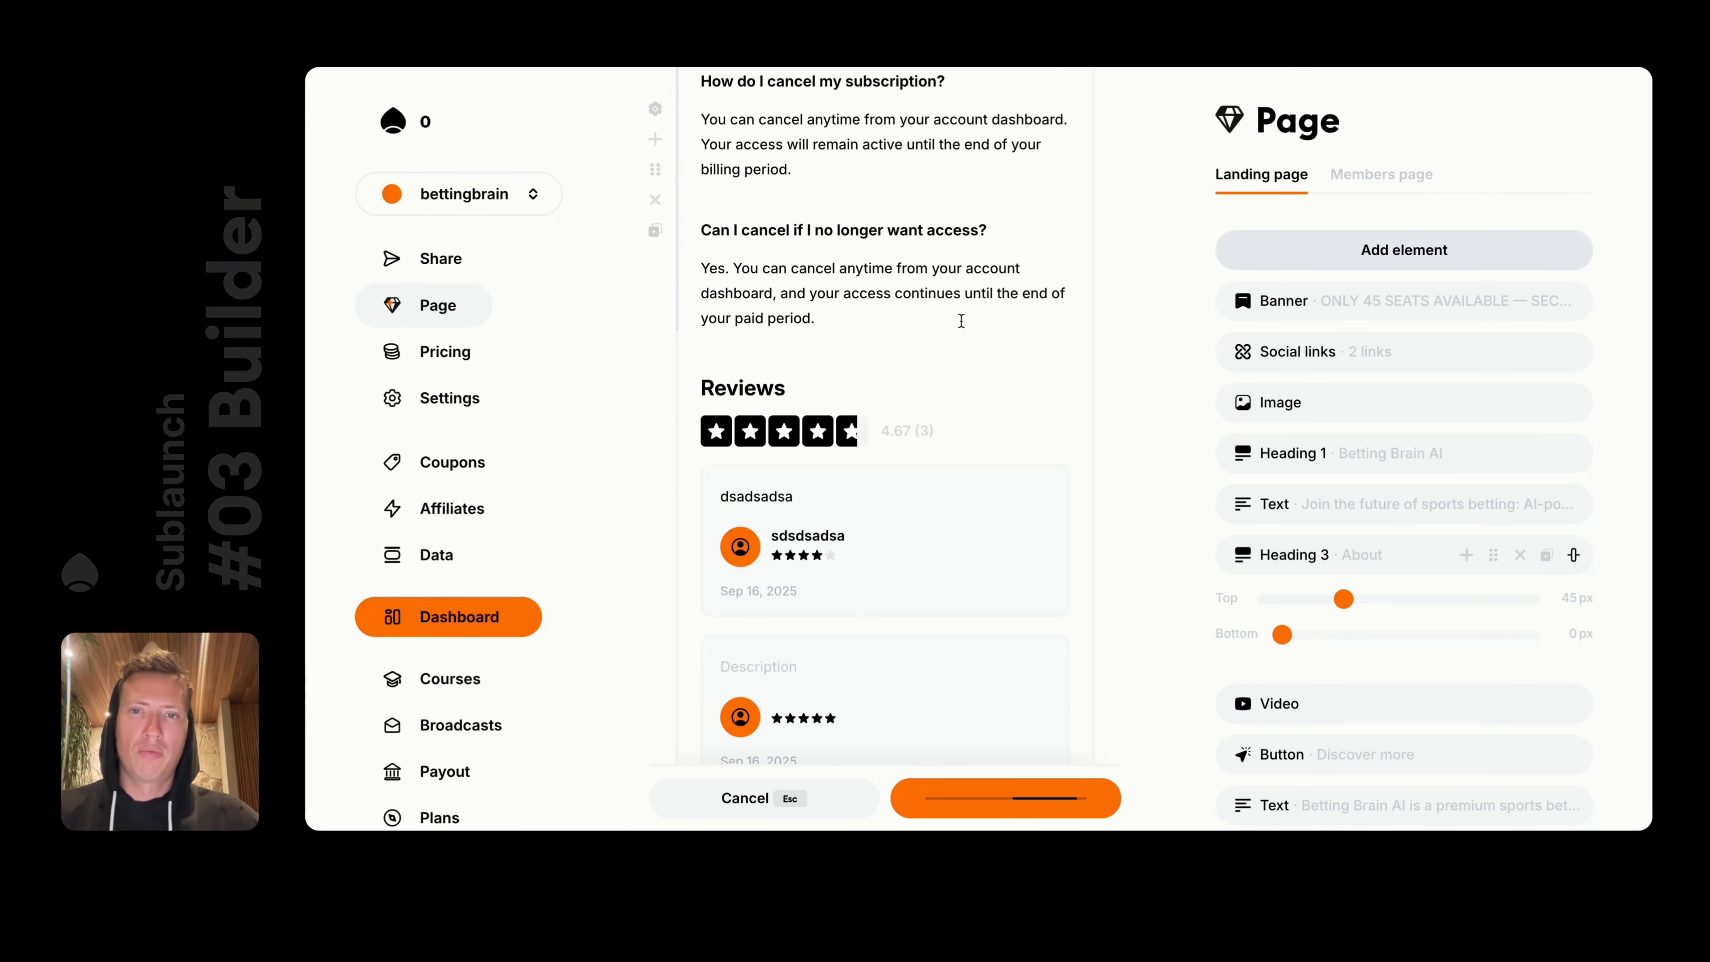
{"action": "scroll", "coordinate": [875, 377], "scroll_direction": "up", "scroll_amount": 2}
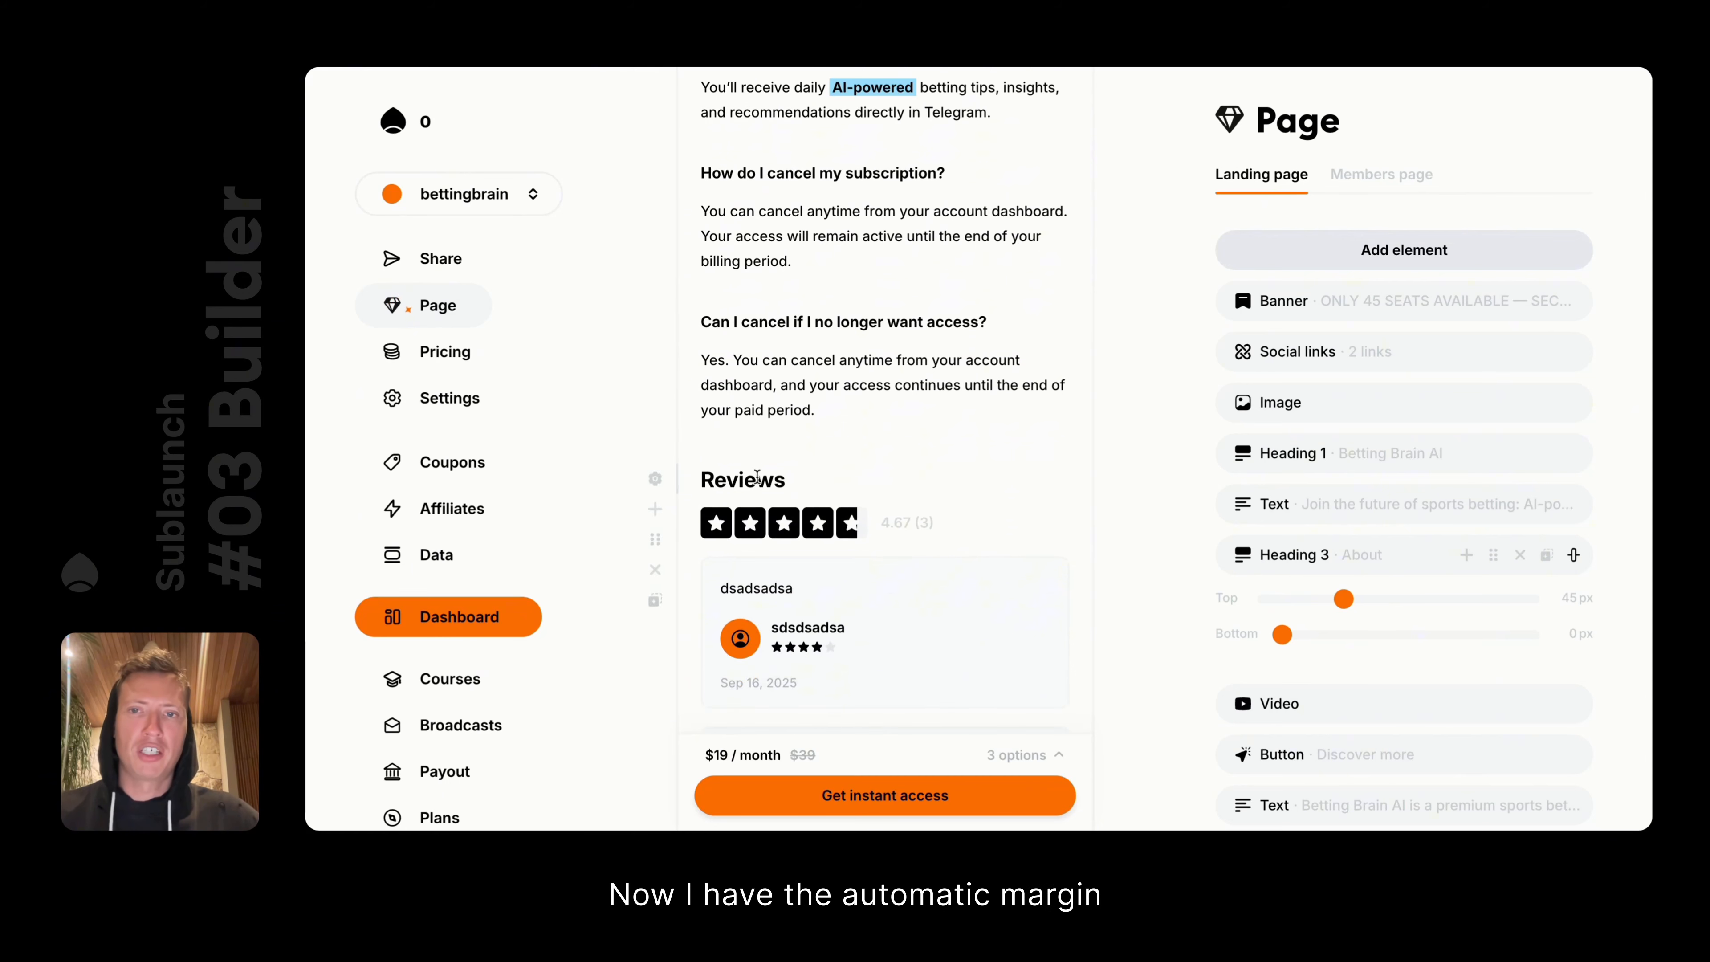
Select a review description, then open and close the reviews block's settings
{"action": "scroll", "coordinate": [854, 566], "scroll_direction": "down", "scroll_amount": 4}
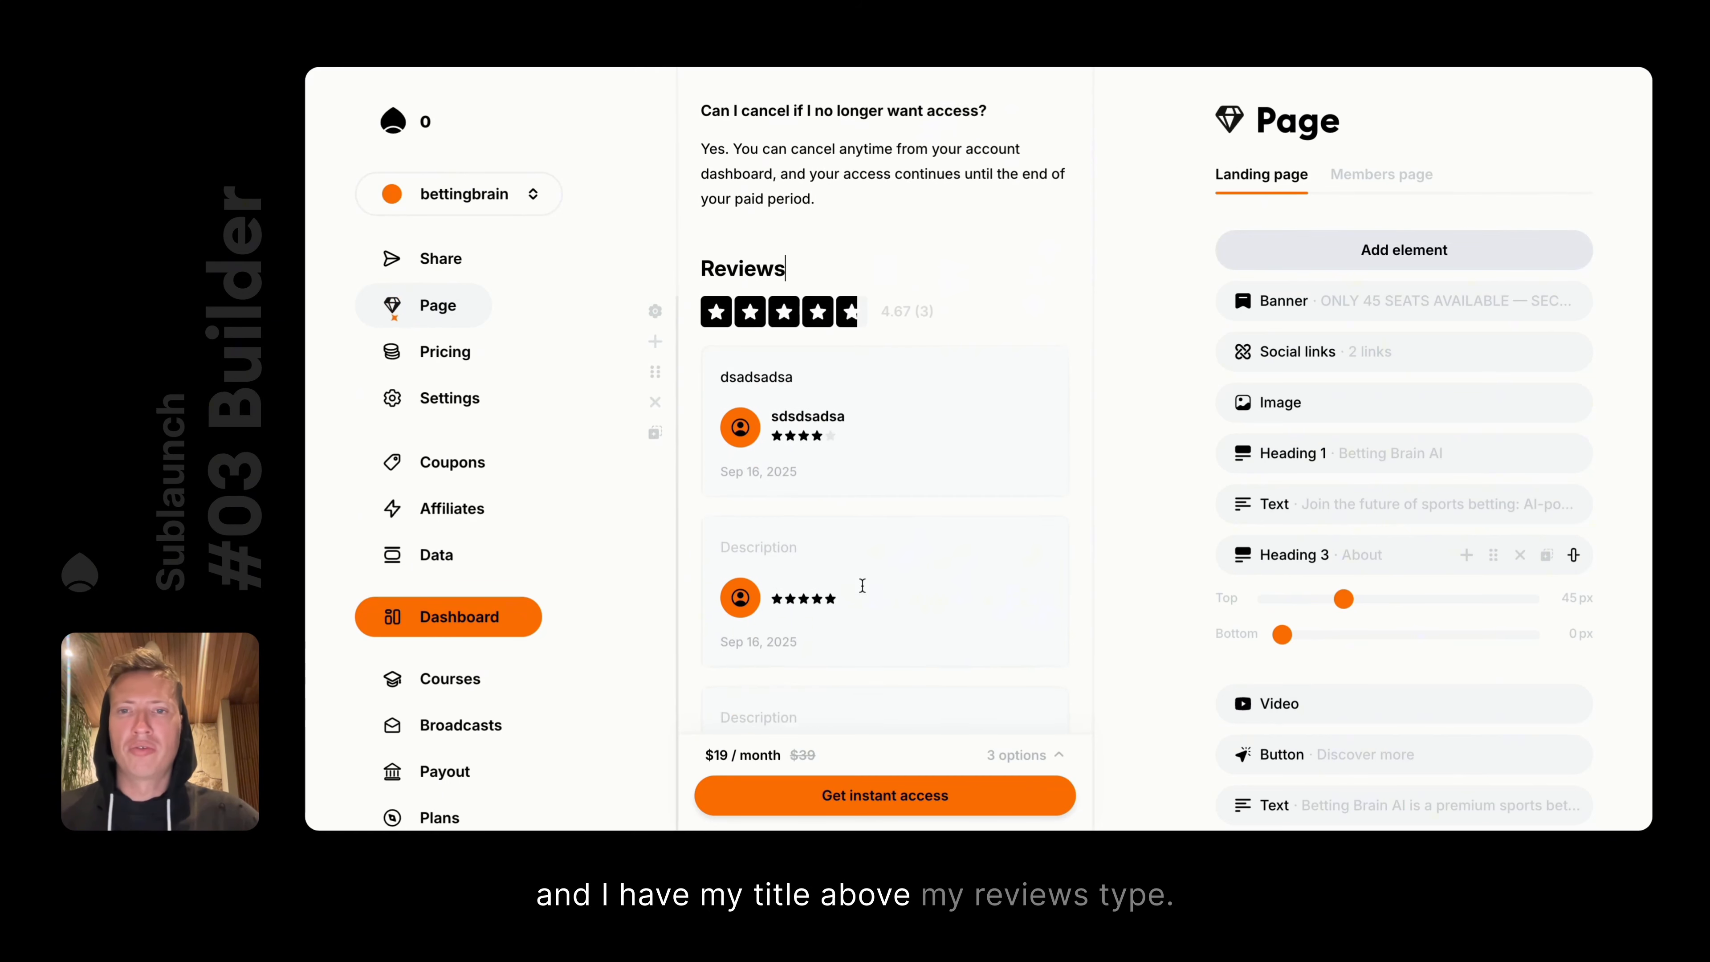
{"action": "scroll", "coordinate": [863, 585], "scroll_direction": "down", "scroll_amount": 1}
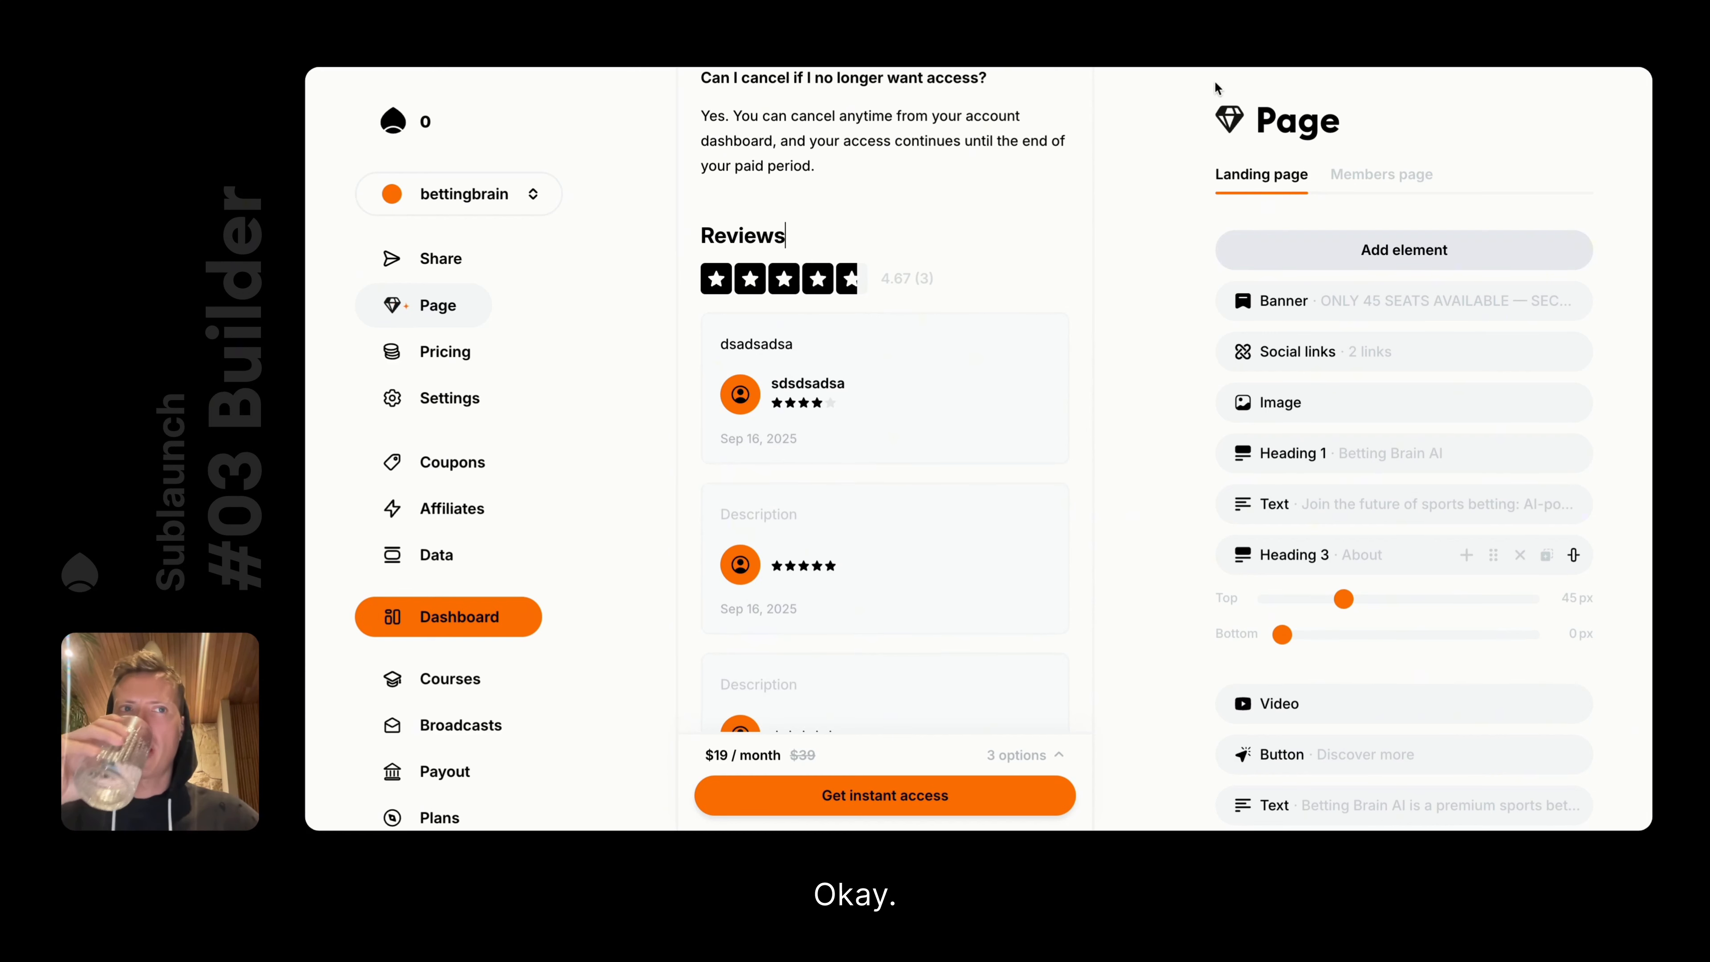
{"action": "scroll", "coordinate": [1123, 446], "scroll_direction": "down", "scroll_amount": 4}
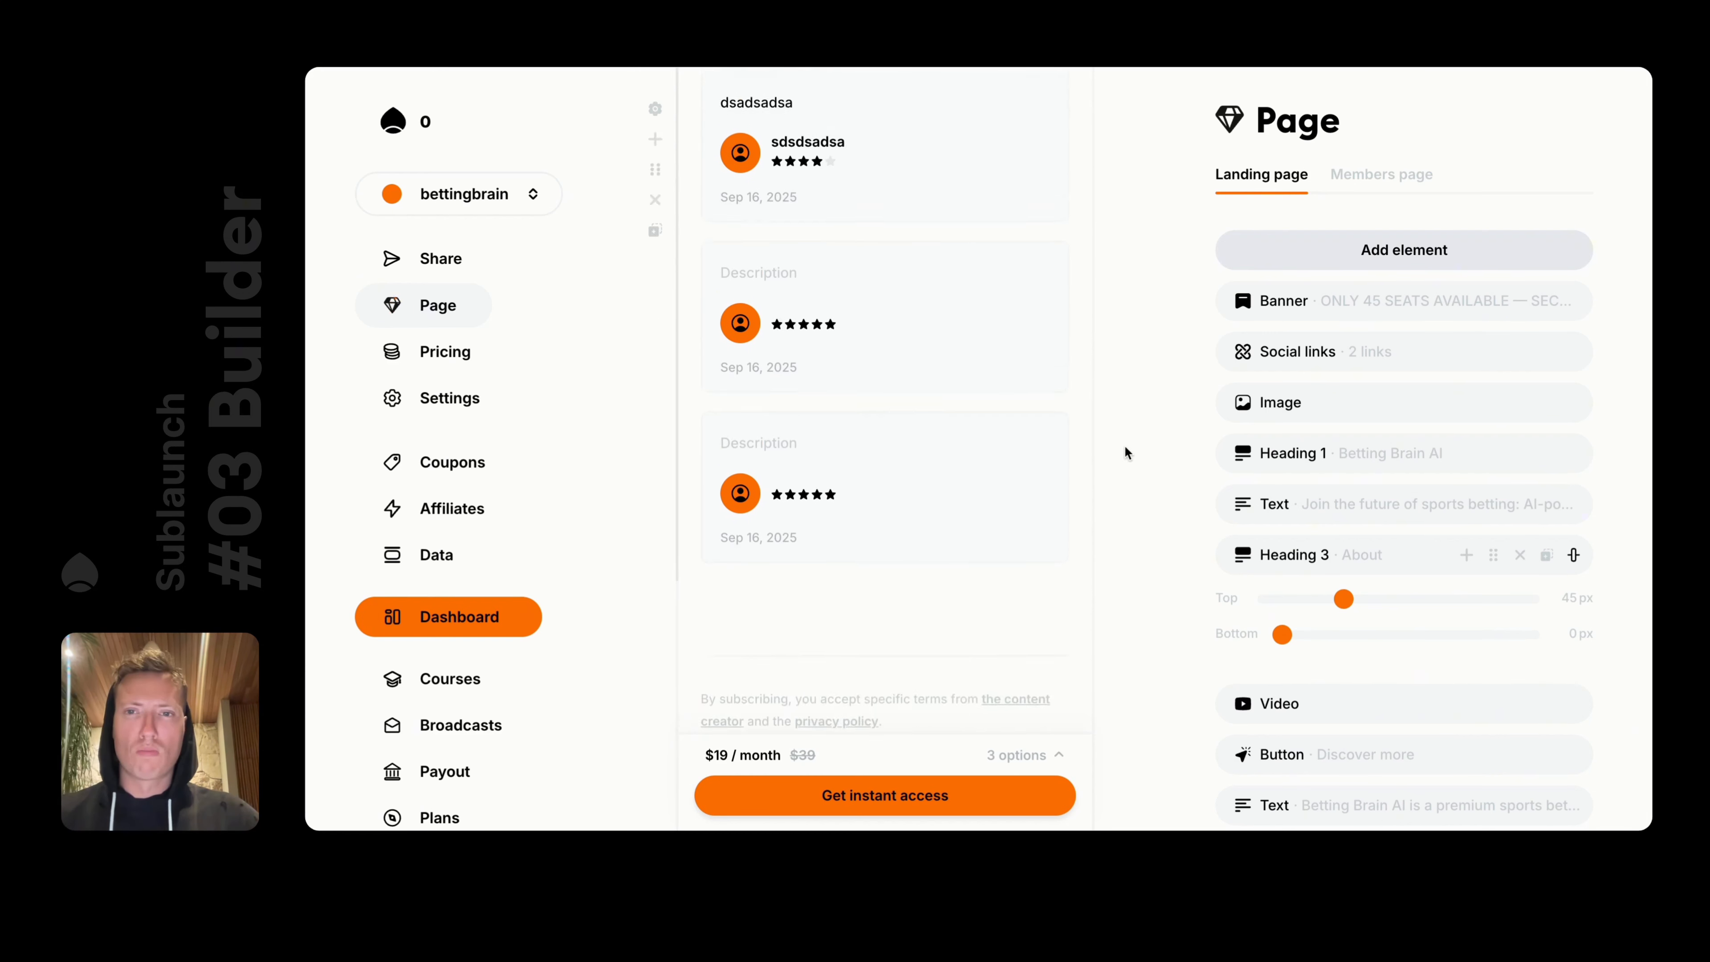
{"action": "scroll", "coordinate": [1123, 445], "scroll_direction": "up", "scroll_amount": 3}
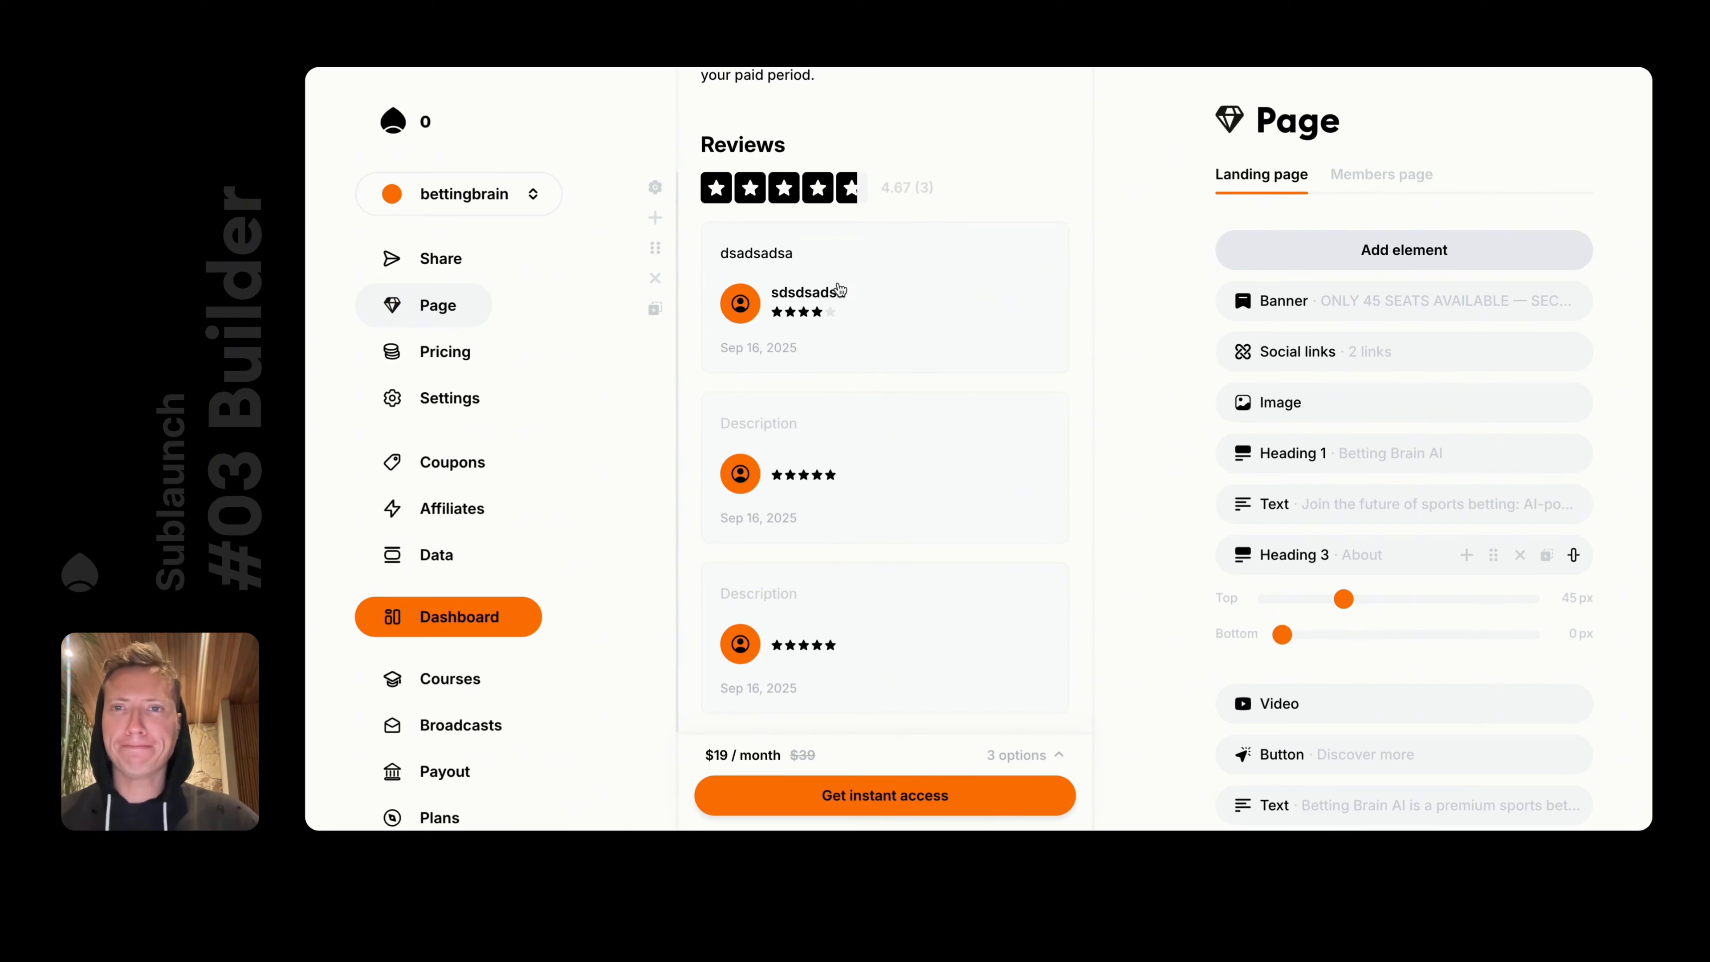
{"action": "double_click", "coordinate": [735, 254]}
{"action": "left_click", "coordinate": [878, 294]}
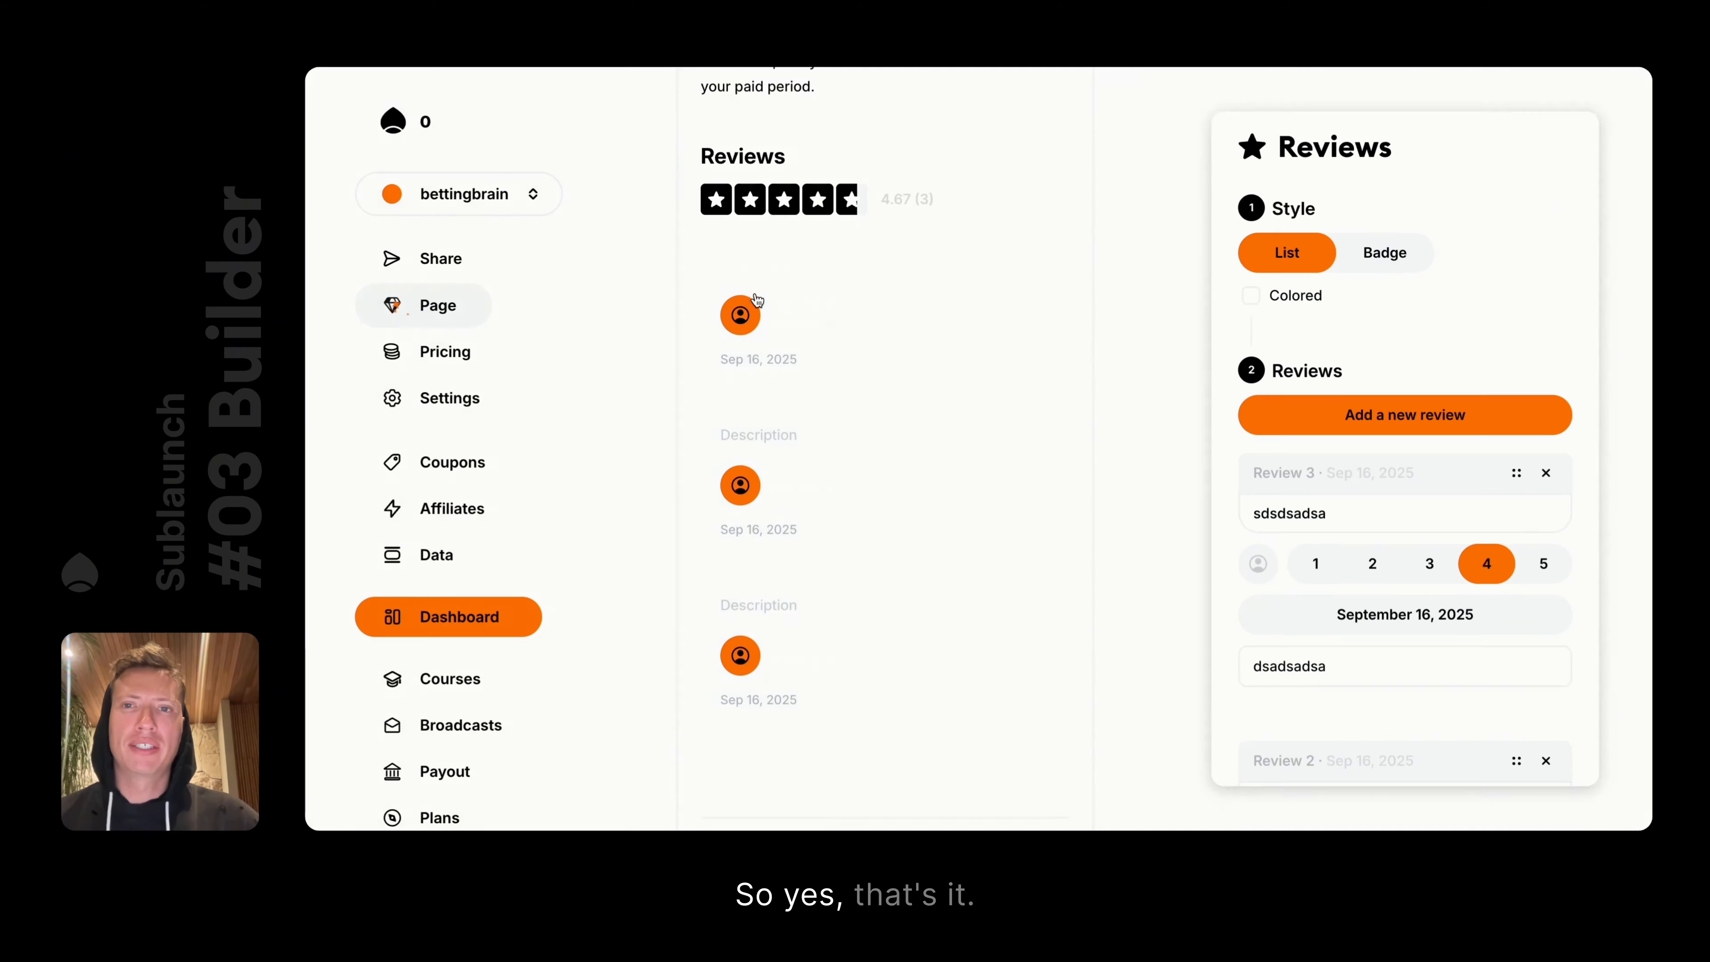
{"action": "scroll", "coordinate": [1339, 526], "scroll_direction": "down", "scroll_amount": 4}
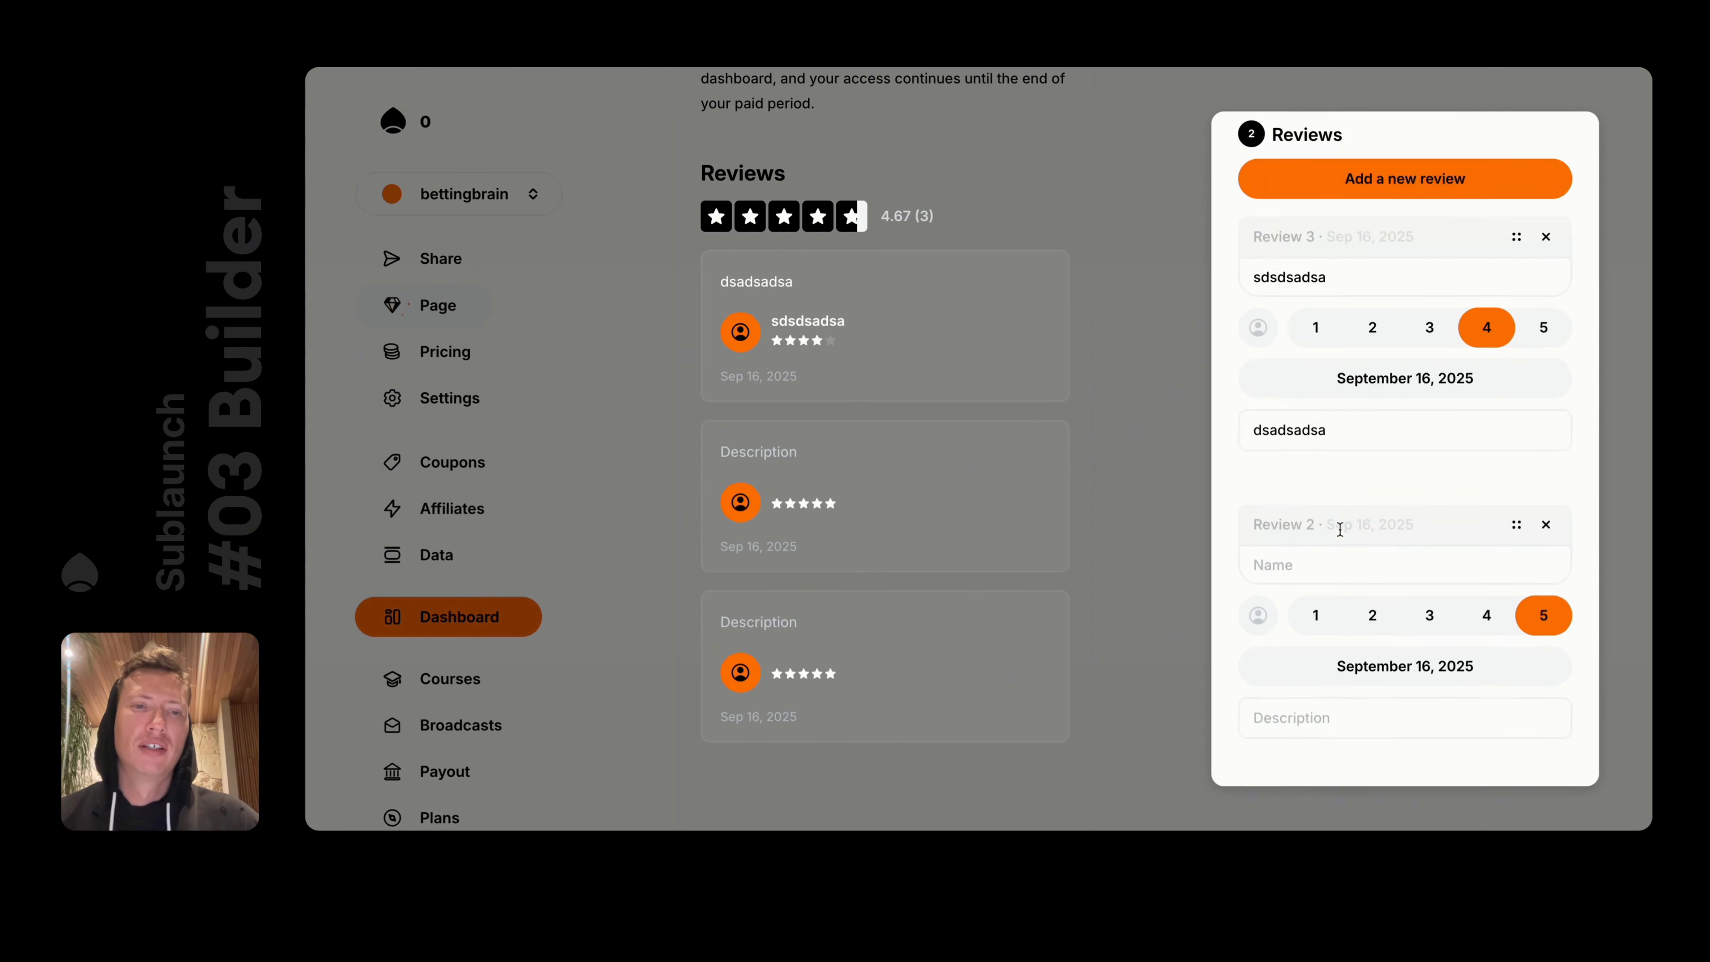
{"action": "left_click", "coordinate": [1148, 494]}
{"action": "scroll", "coordinate": [1148, 494], "scroll_direction": "down", "scroll_amount": 4}
Insert a second Reviews element below the existing reviews
{"action": "left_click", "coordinate": [800, 494]}
{"action": "type", "text": "/"}
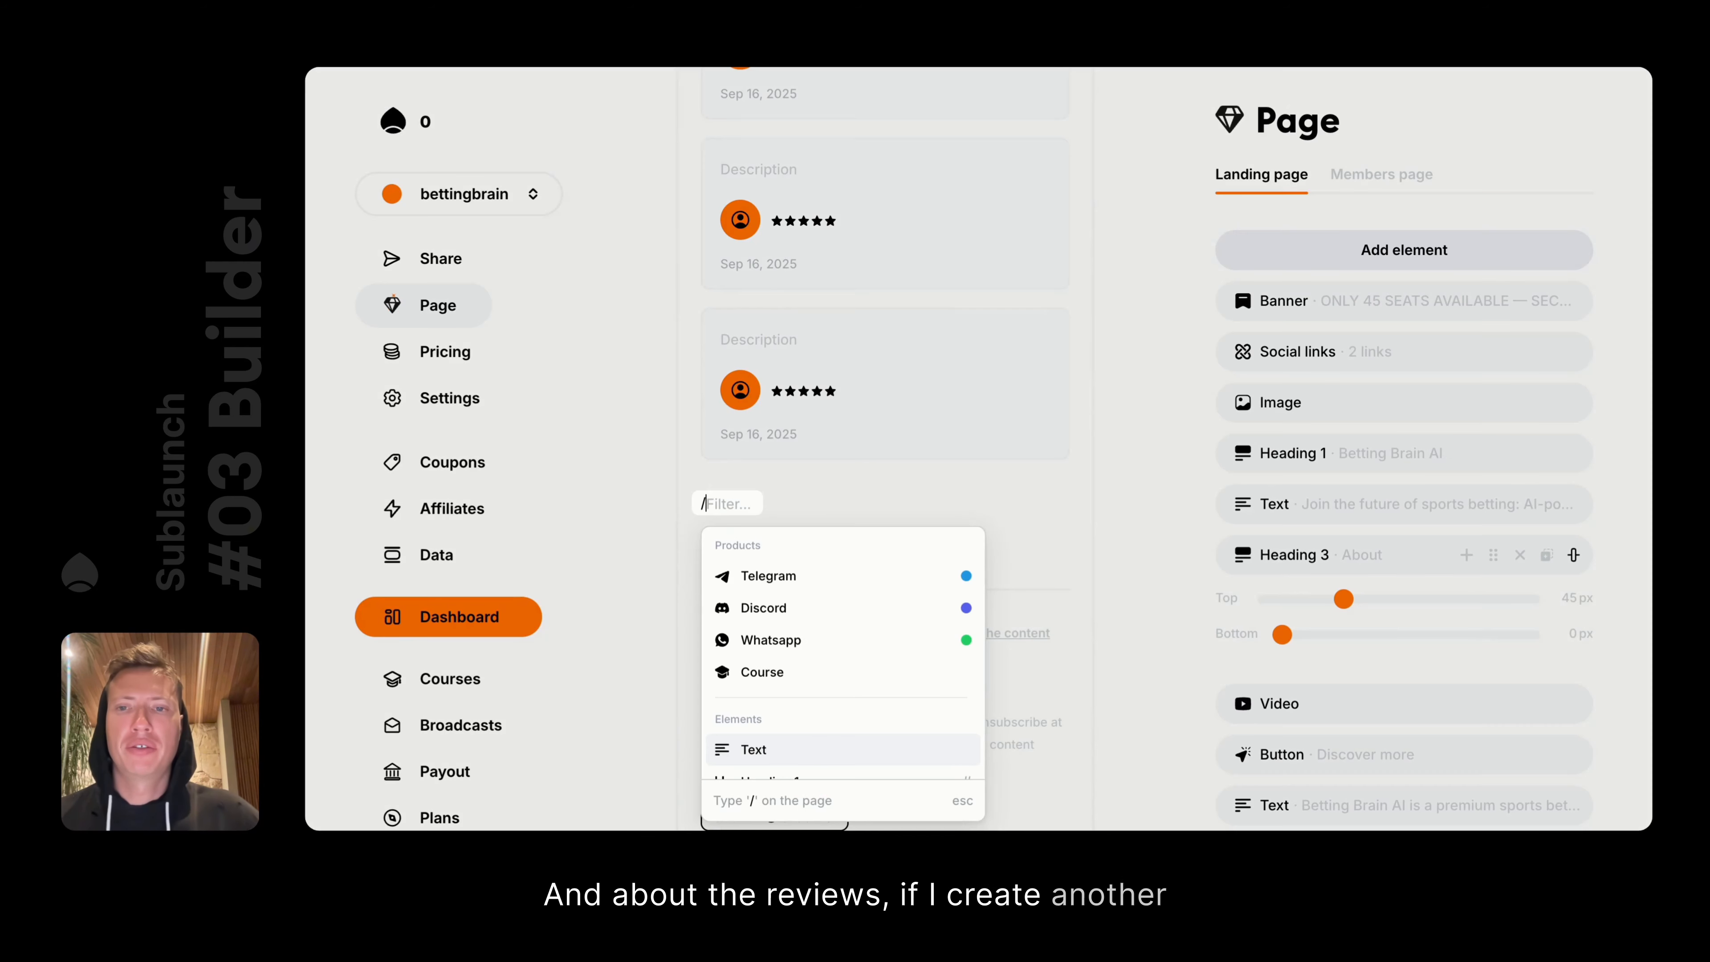
{"action": "key", "text": "Down"}
{"action": "key", "text": "Down"}
{"action": "key", "text": "Down"}
{"action": "key", "text": "Down"}
{"action": "key", "text": "Down"}
{"action": "key", "text": "Down"}
{"action": "key", "text": "Down"}
{"action": "key", "text": "Down"}
{"action": "key", "text": "Down"}
{"action": "key", "text": "Down"}
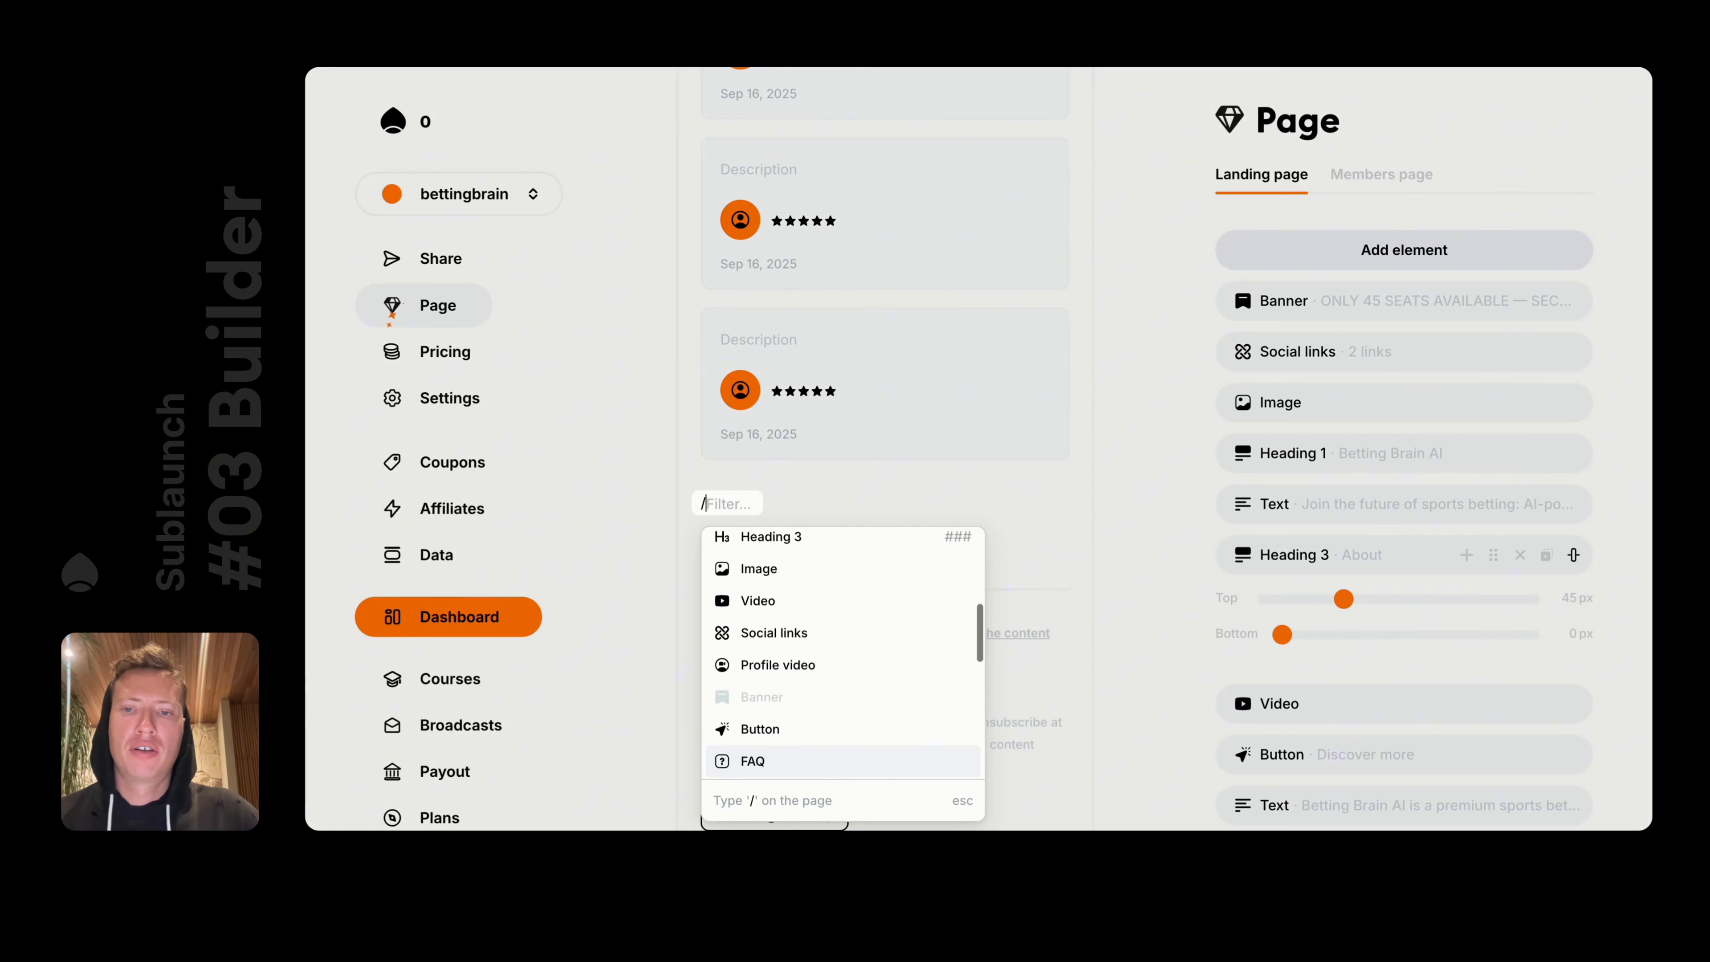
{"action": "key", "text": "Return"}
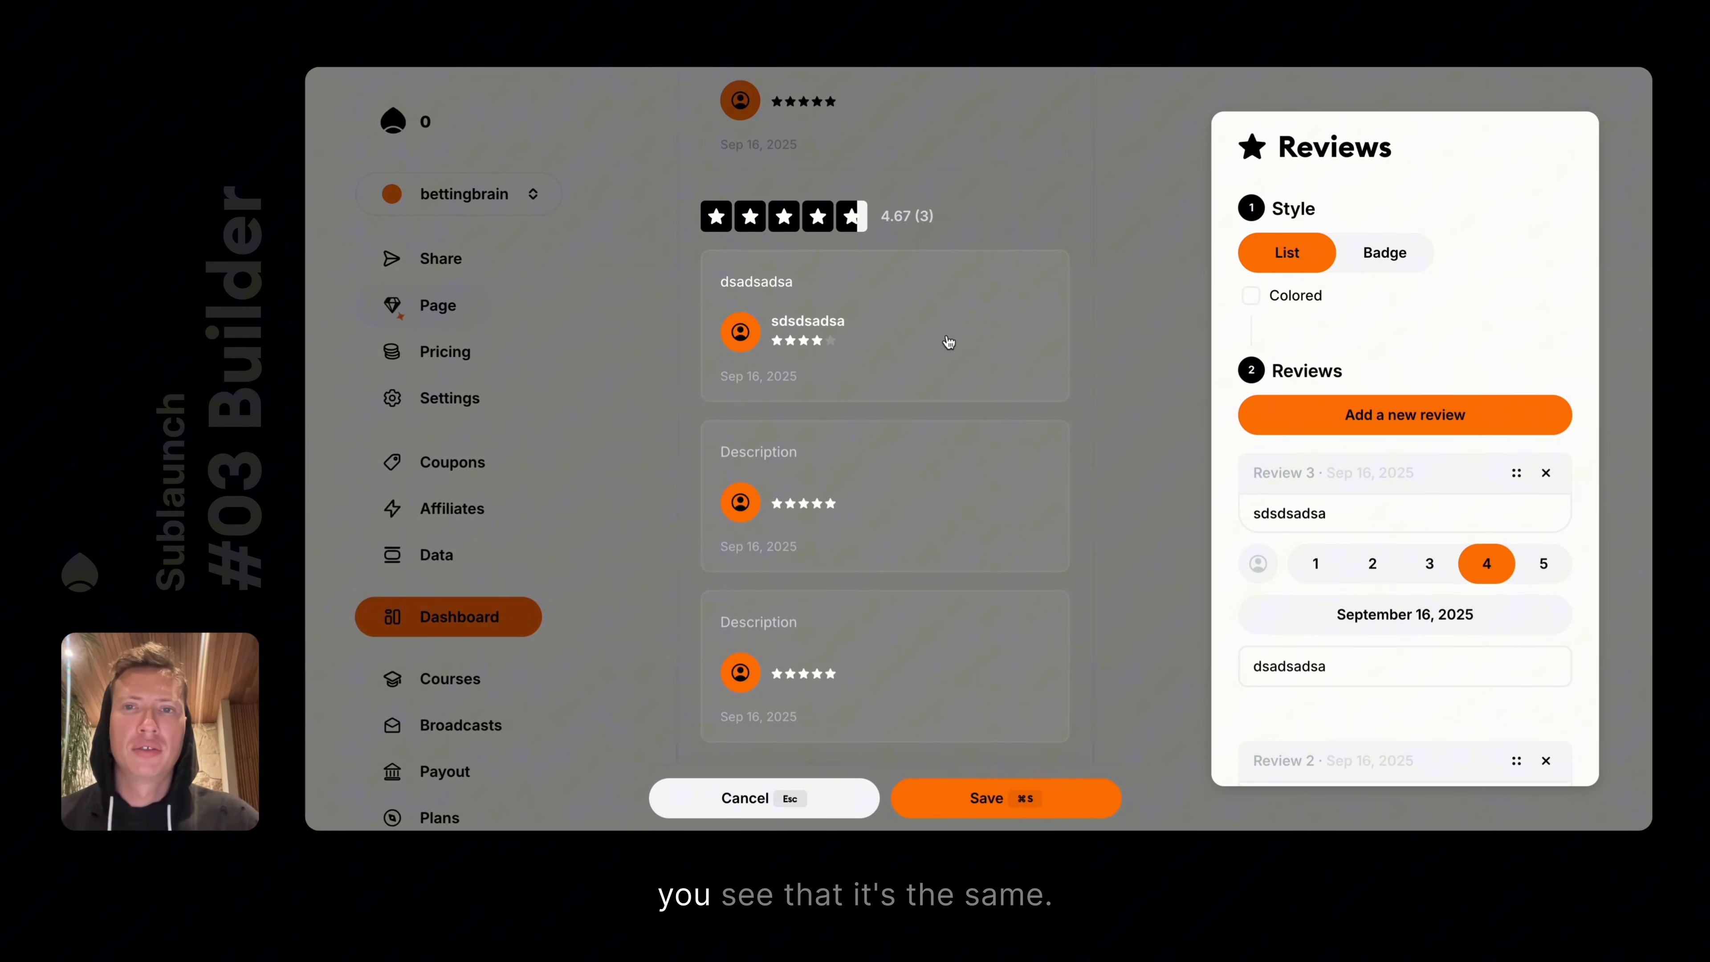
{"action": "left_click", "coordinate": [1131, 331]}
{"action": "scroll", "coordinate": [967, 279], "scroll_direction": "up", "scroll_amount": 9}
{"action": "scroll", "coordinate": [967, 277], "scroll_direction": "down", "scroll_amount": 3}
{"action": "scroll", "coordinate": [966, 282], "scroll_direction": "down", "scroll_amount": 5}
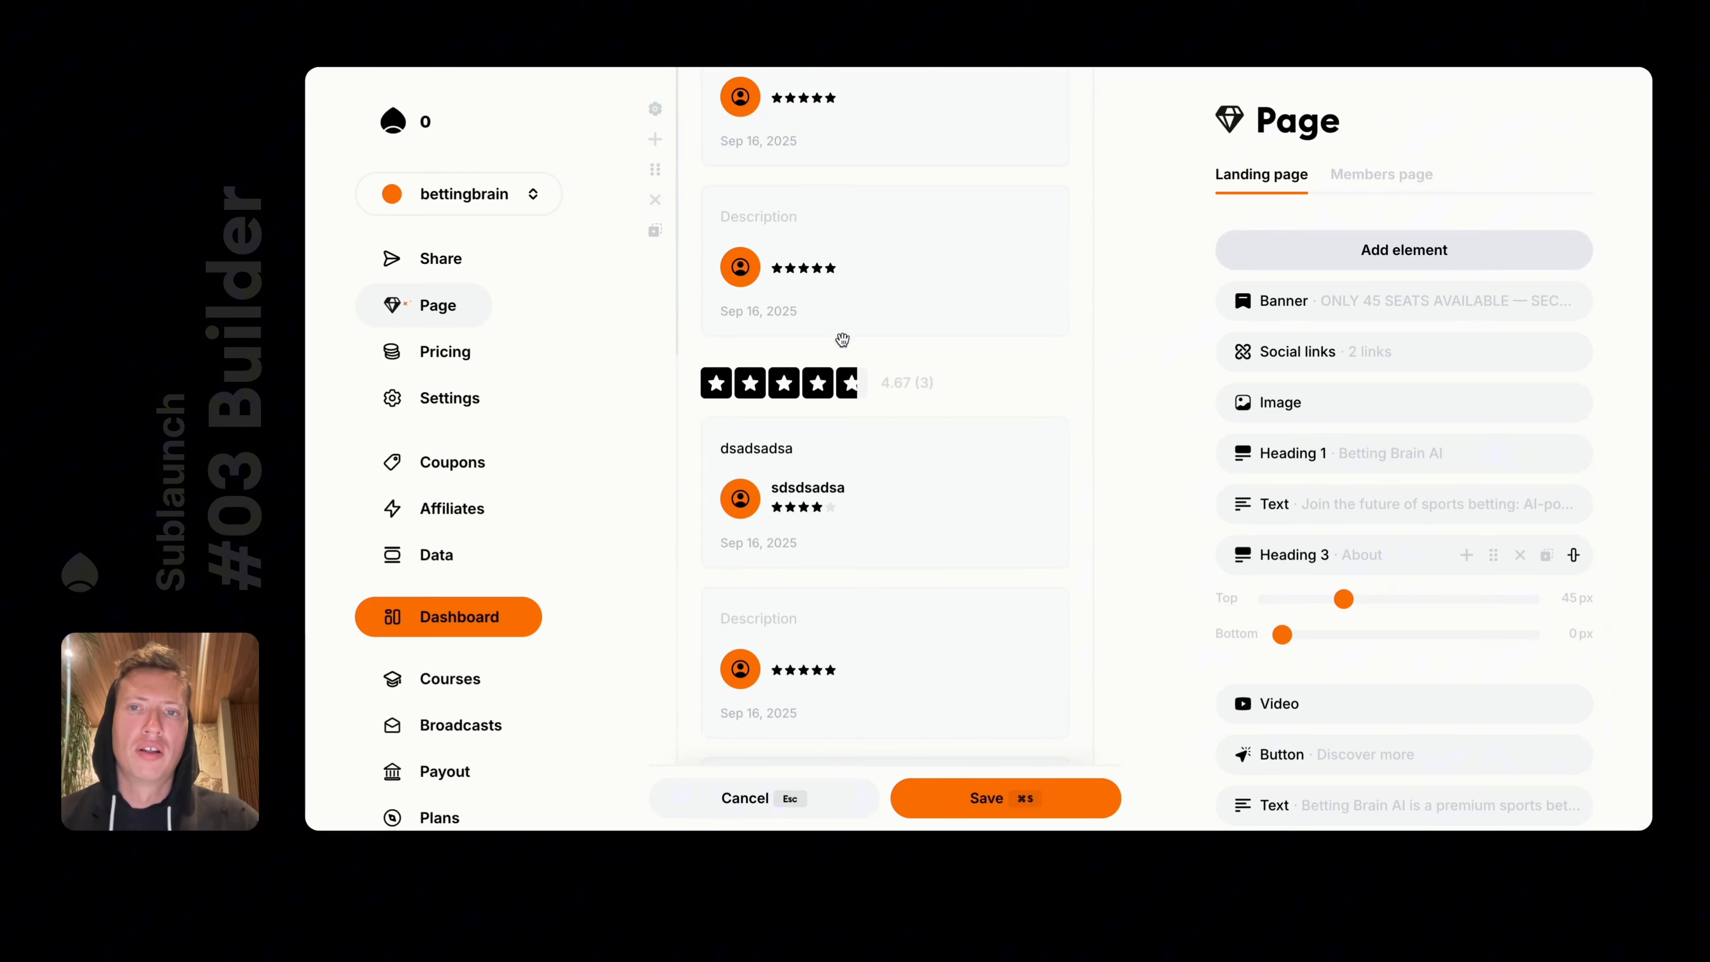
Show the second reviews element as a badge, drag it under the intro text, and save
{"action": "left_click", "coordinate": [657, 383]}
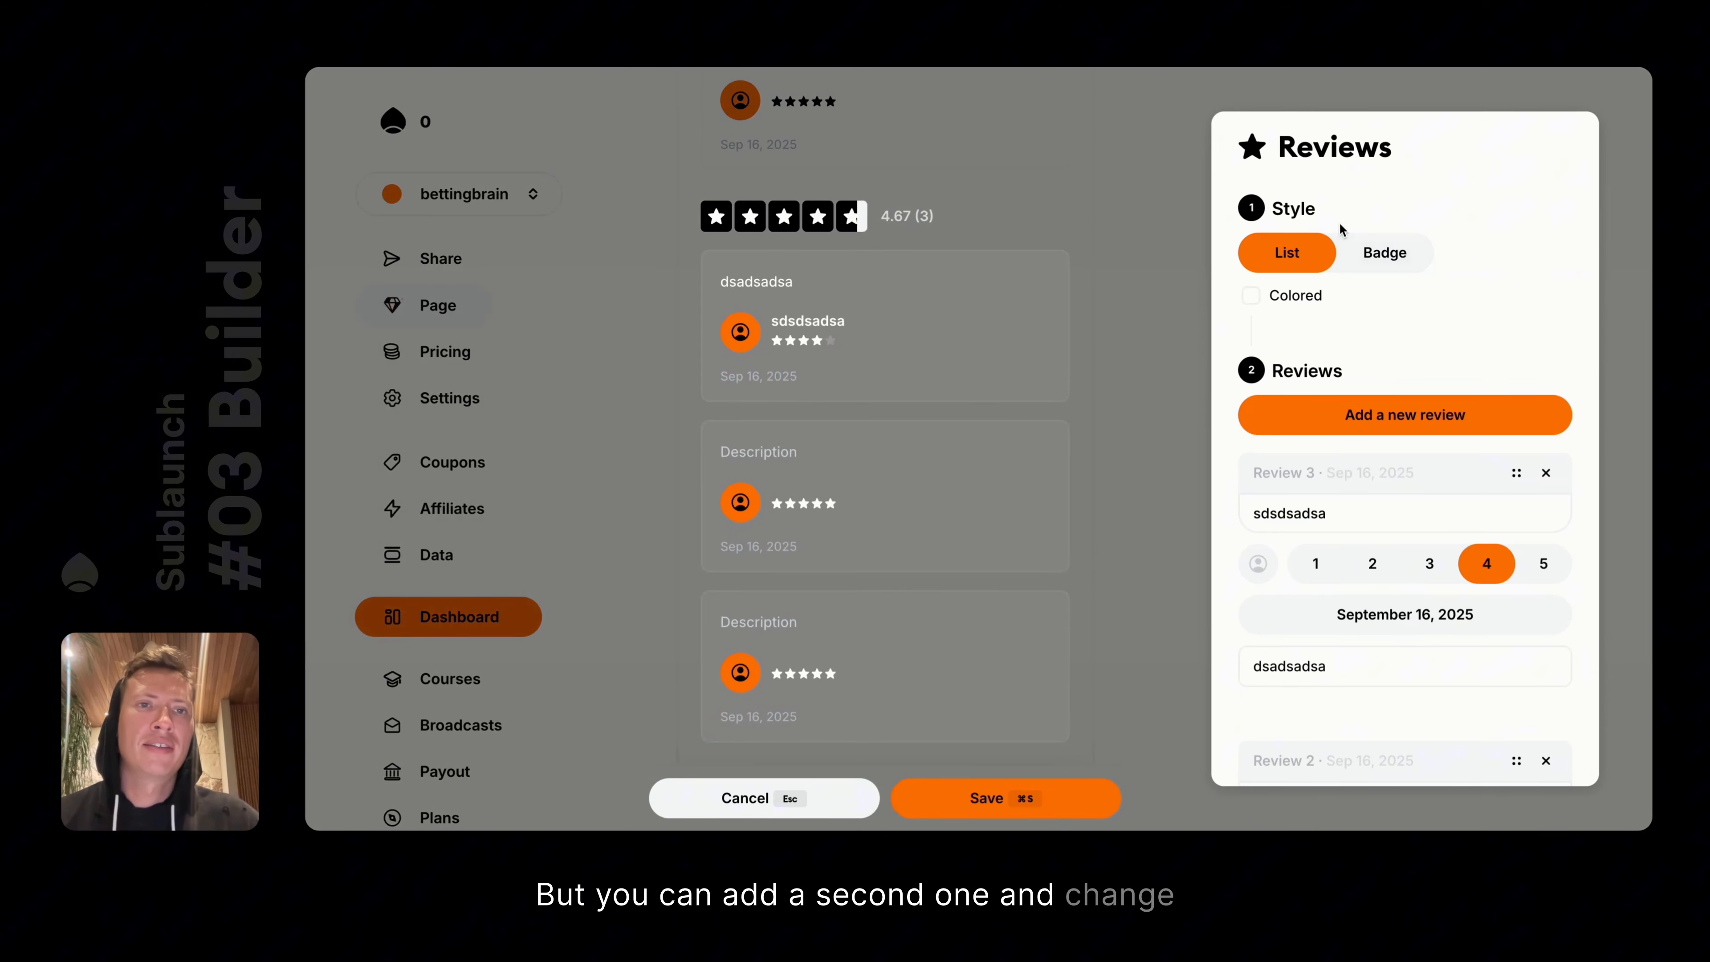
{"action": "left_click", "coordinate": [1380, 254]}
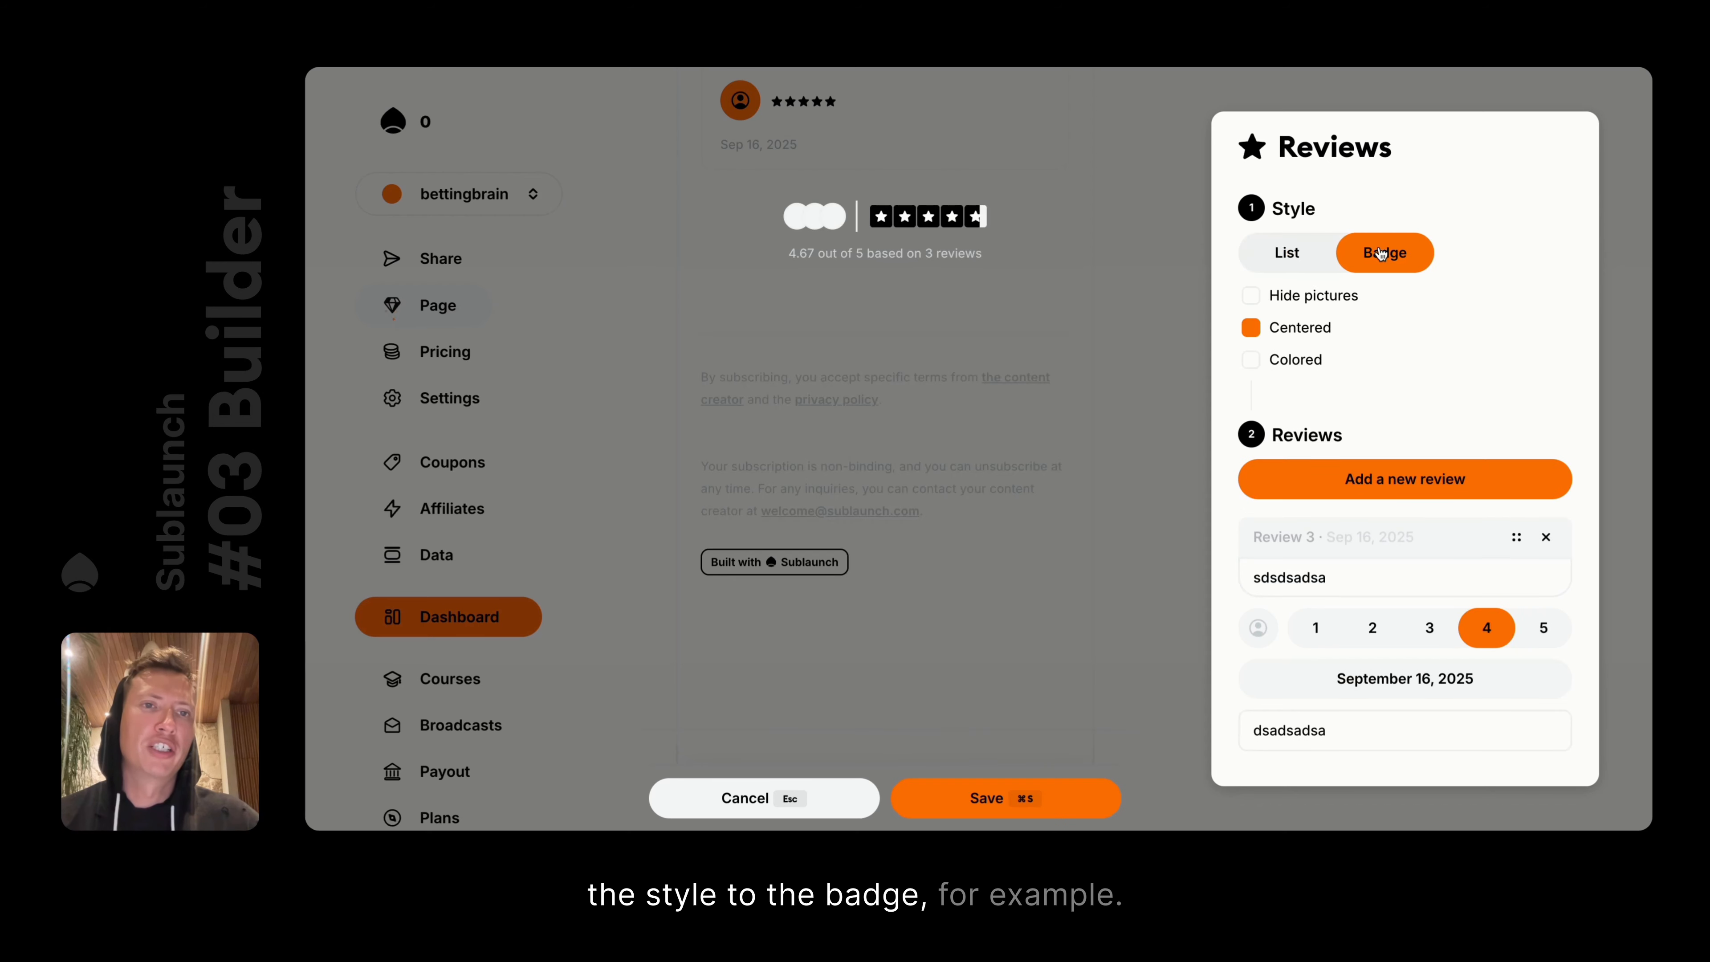
{"action": "left_click", "coordinate": [1174, 336]}
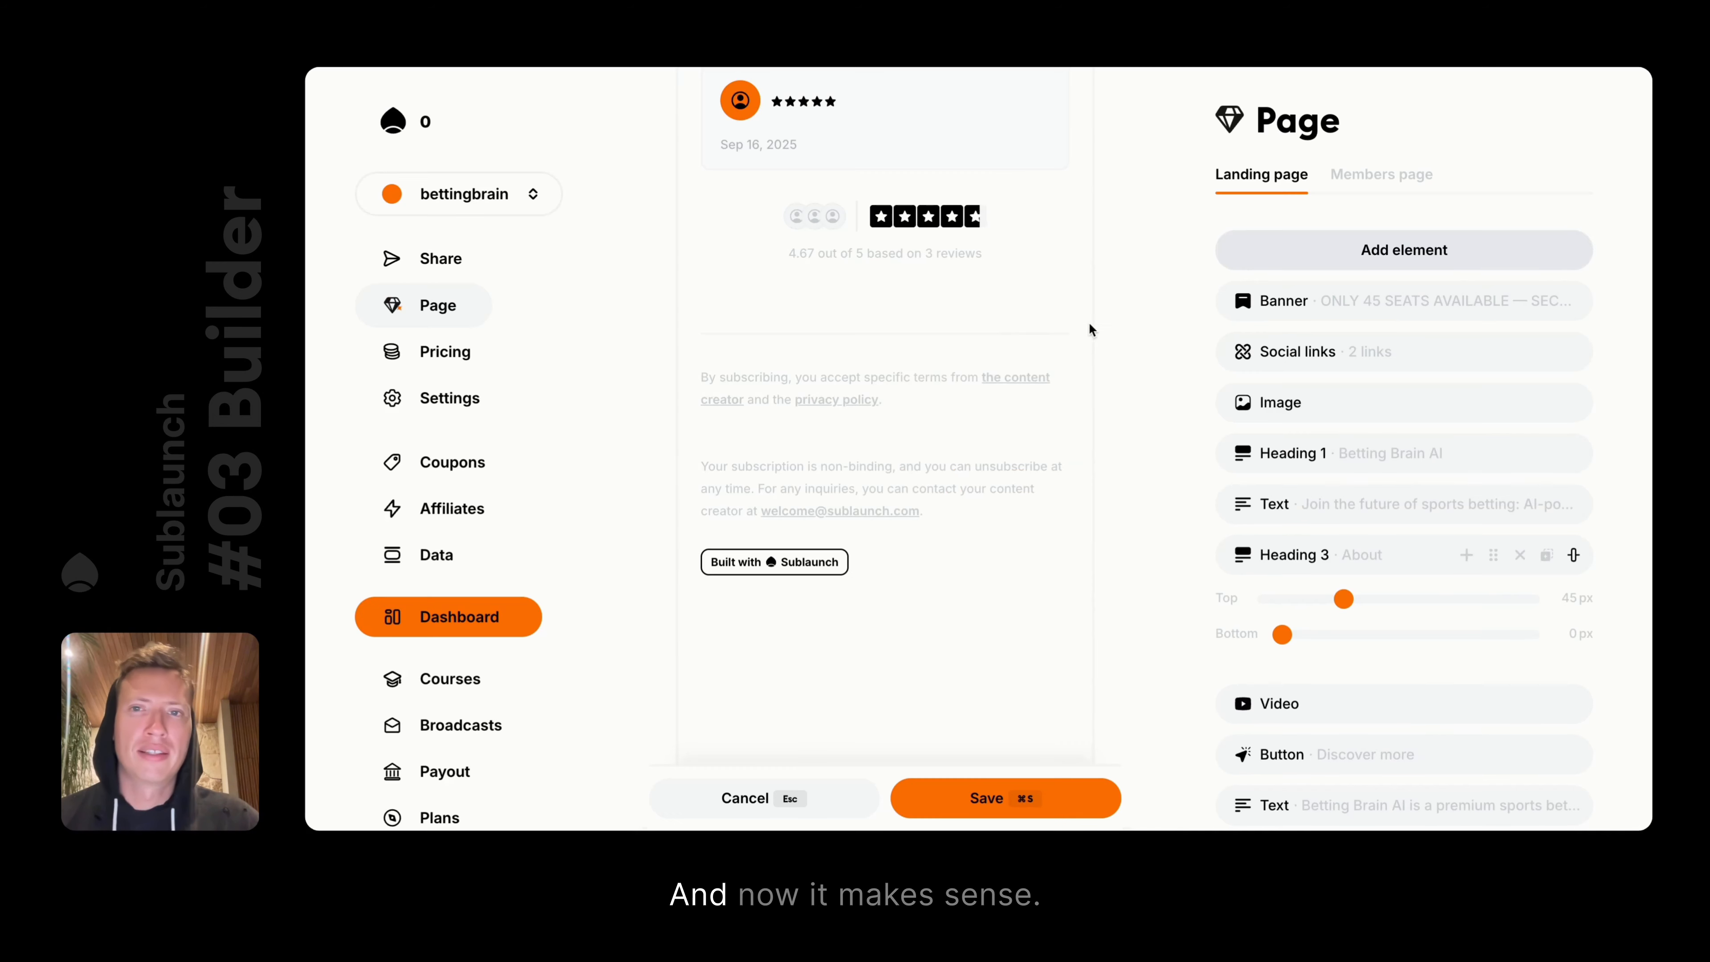
{"action": "mouse_move", "coordinate": [682, 536]}
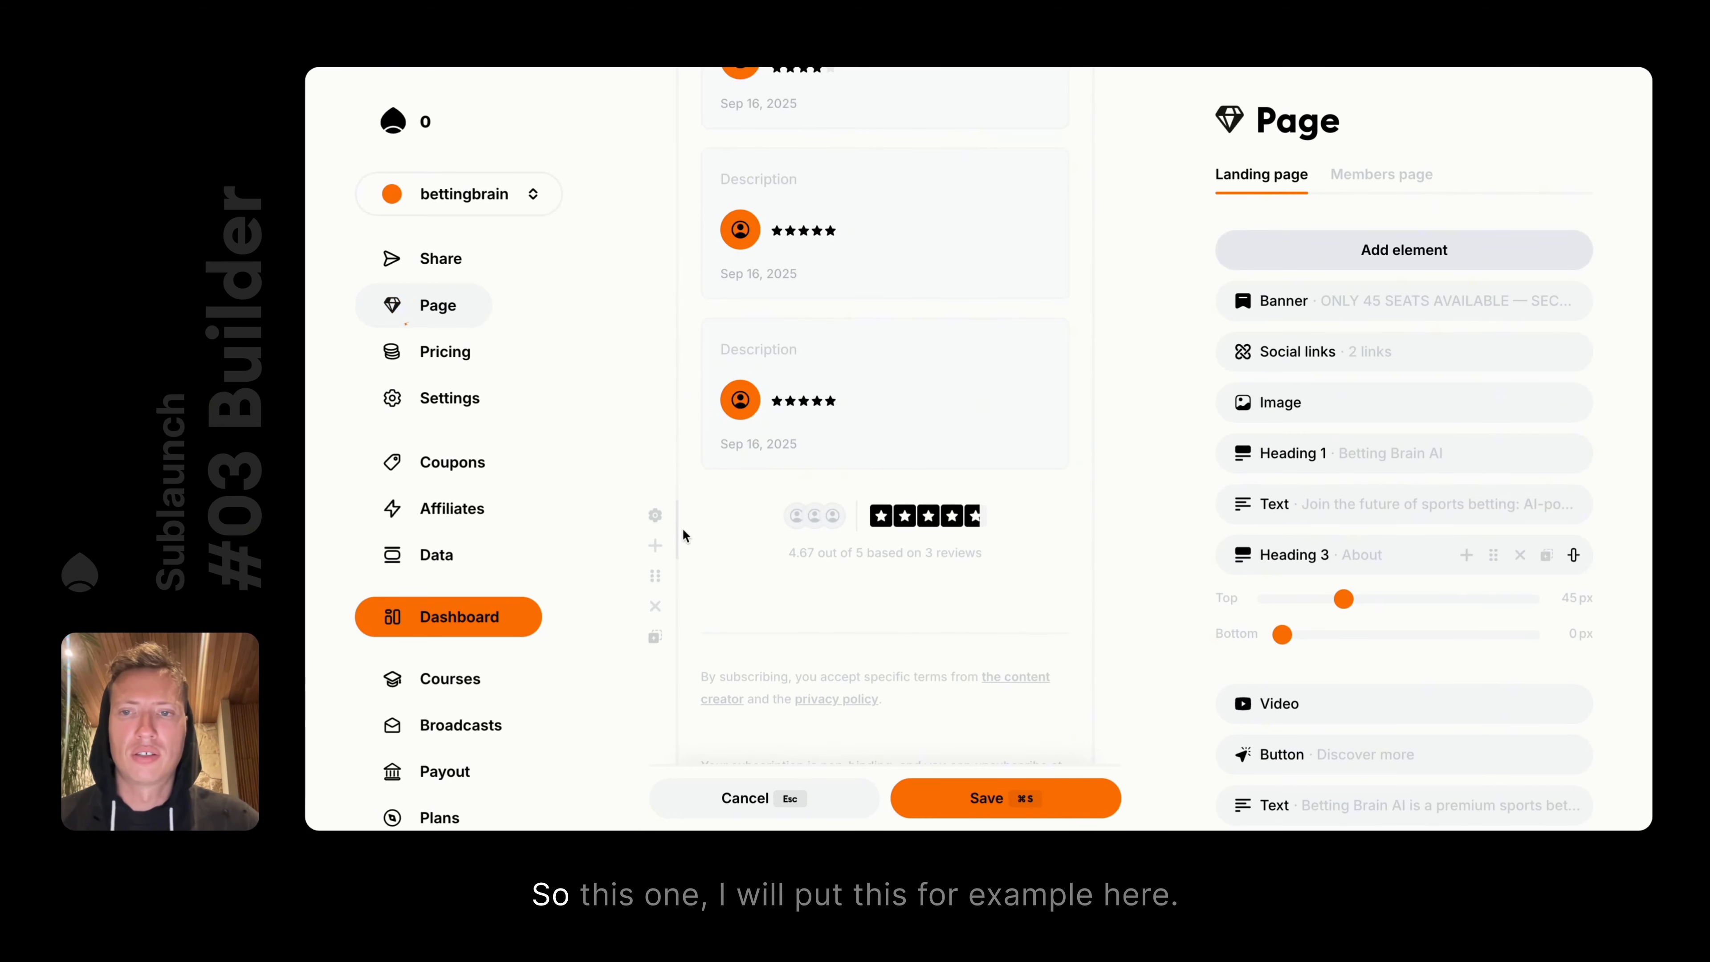
{"action": "left_click_drag", "start_coordinate": [655, 576], "coordinate": [676, 382]}
{"action": "left_click_drag", "start_coordinate": [670, 368], "coordinate": [671, 368]}
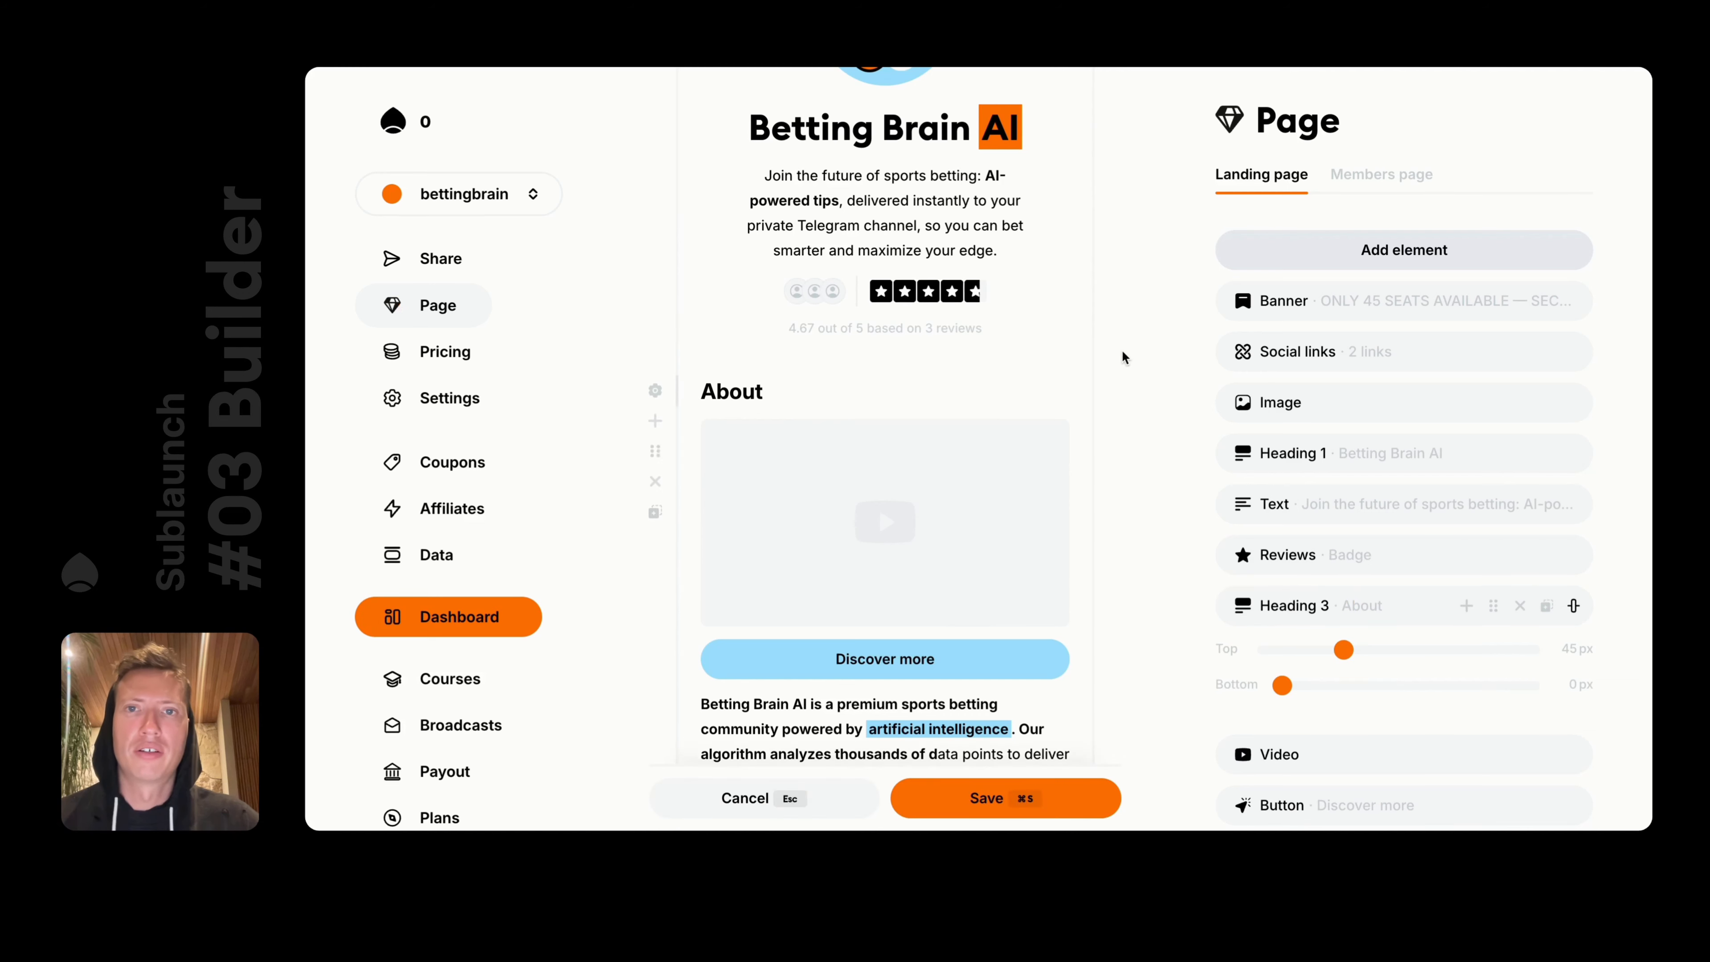
{"action": "scroll", "coordinate": [1122, 349], "scroll_direction": "up", "scroll_amount": 3}
{"action": "key", "text": "super+s"}
Center the badge and give it orange Colored stars, keeping reviewer pictures visible, then save
{"action": "left_click", "coordinate": [898, 510]}
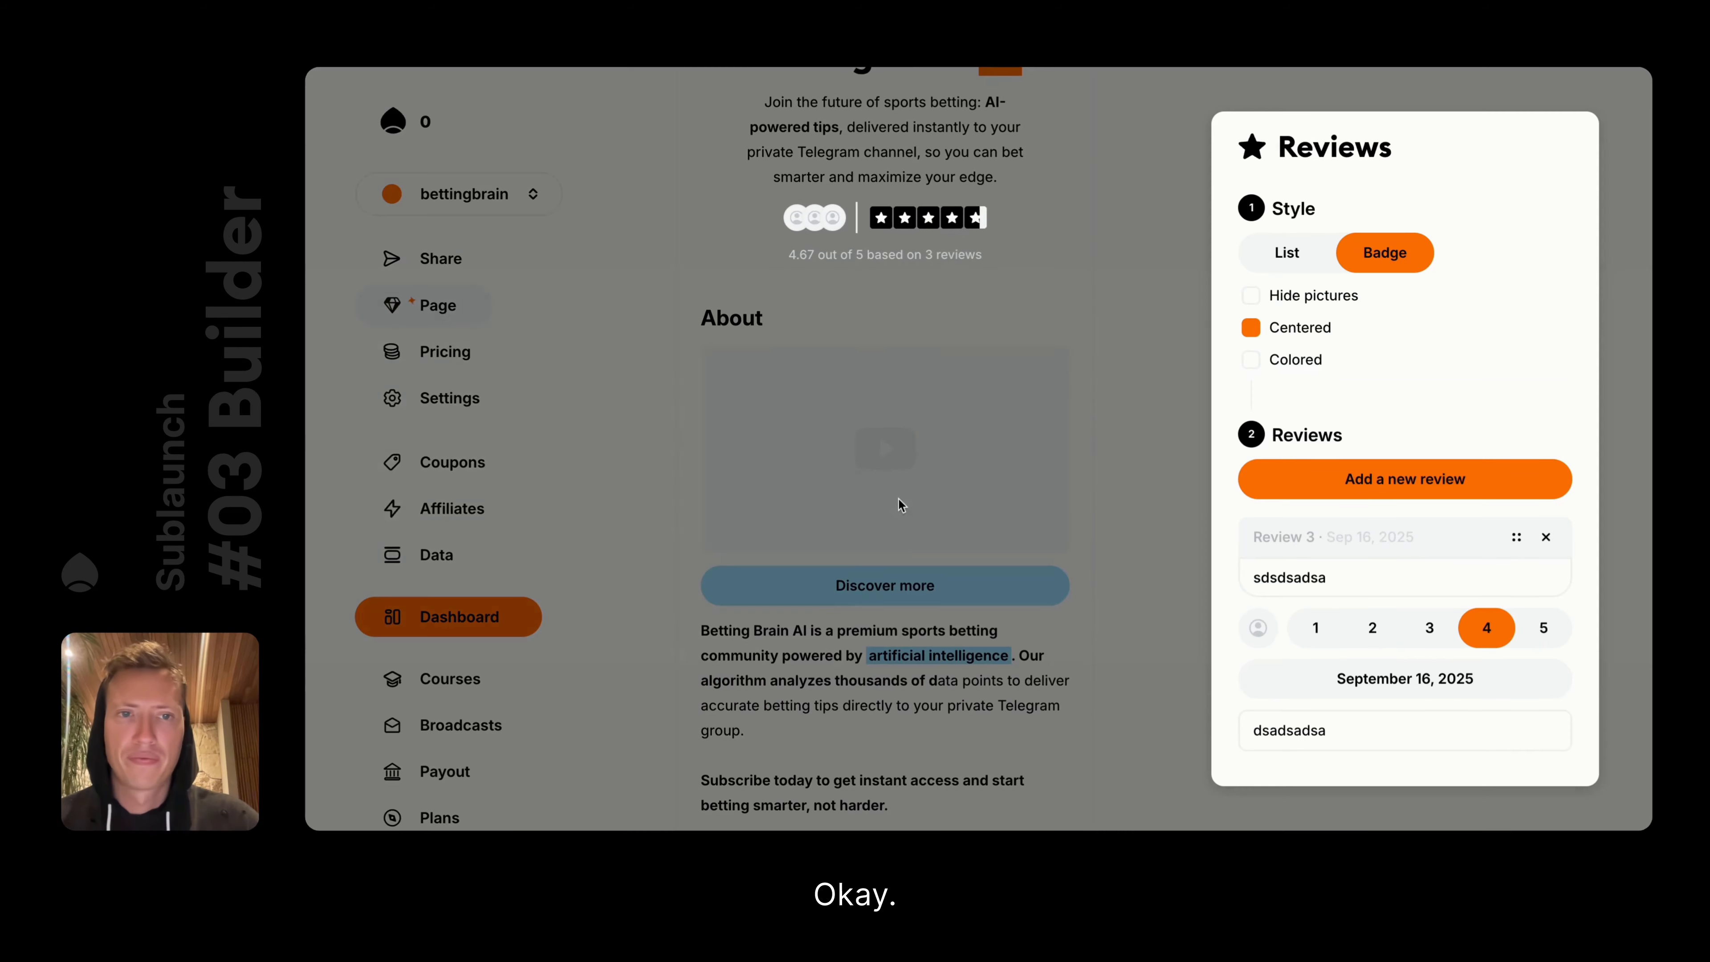
{"action": "left_click", "coordinate": [1252, 327]}
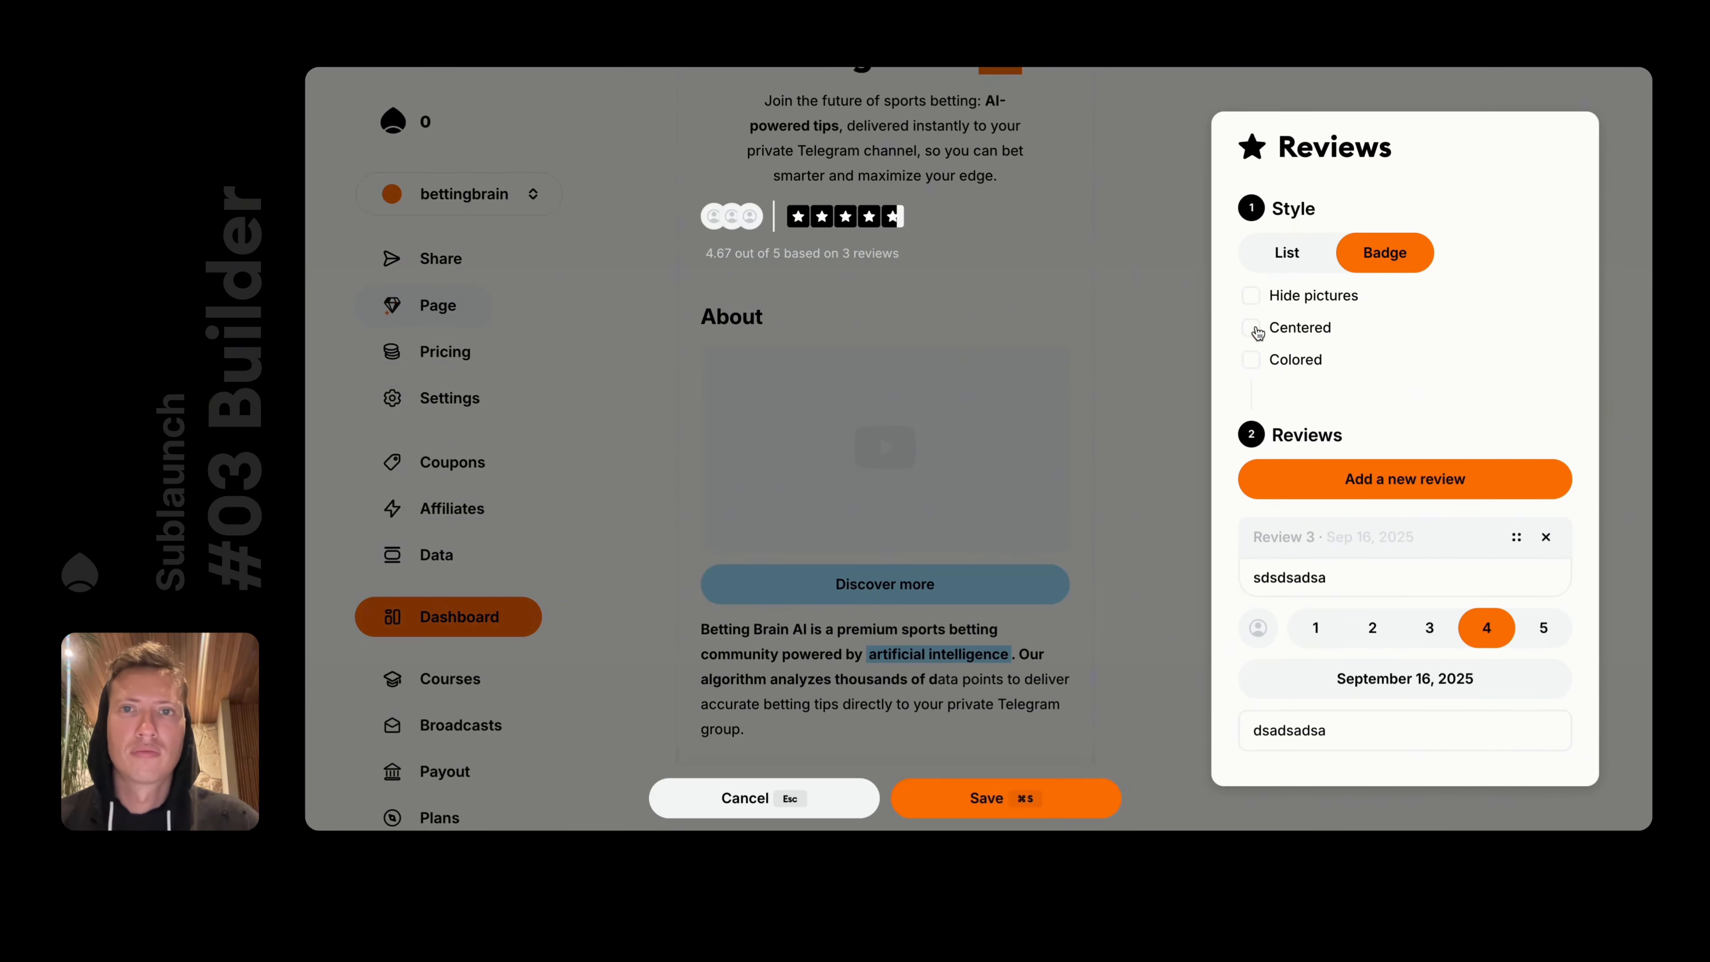
{"action": "left_click", "coordinate": [1252, 328]}
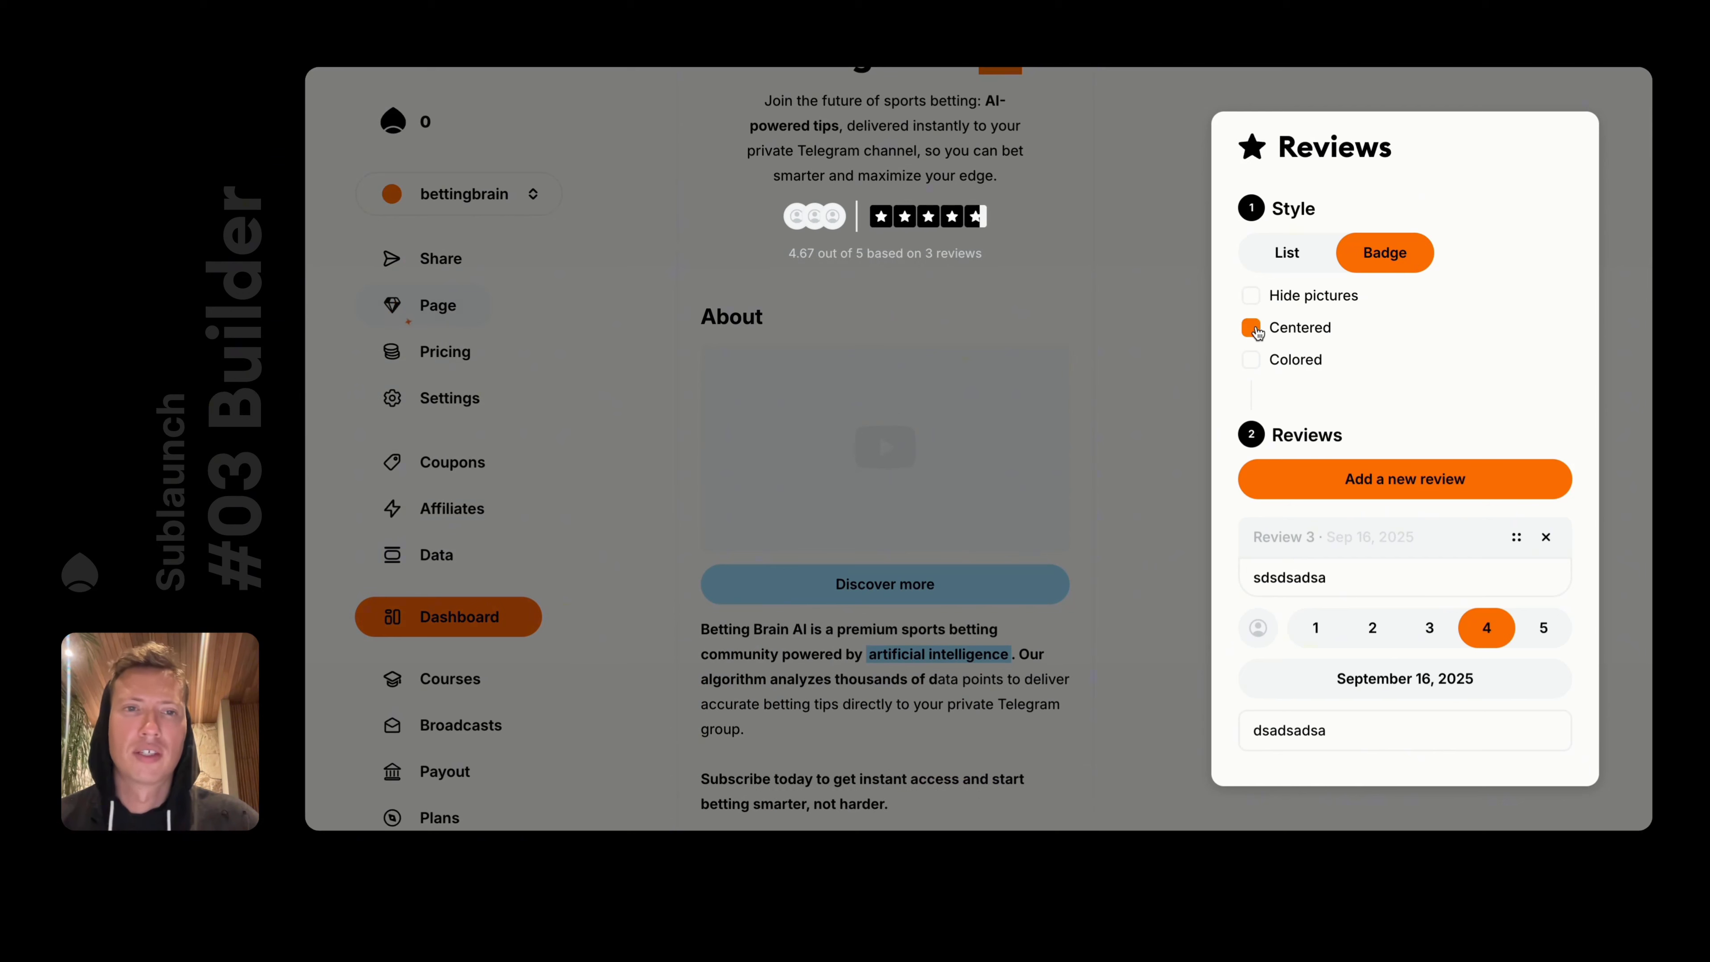
{"action": "left_click", "coordinate": [1252, 296]}
{"action": "left_click", "coordinate": [1252, 295]}
{"action": "left_click", "coordinate": [1252, 359]}
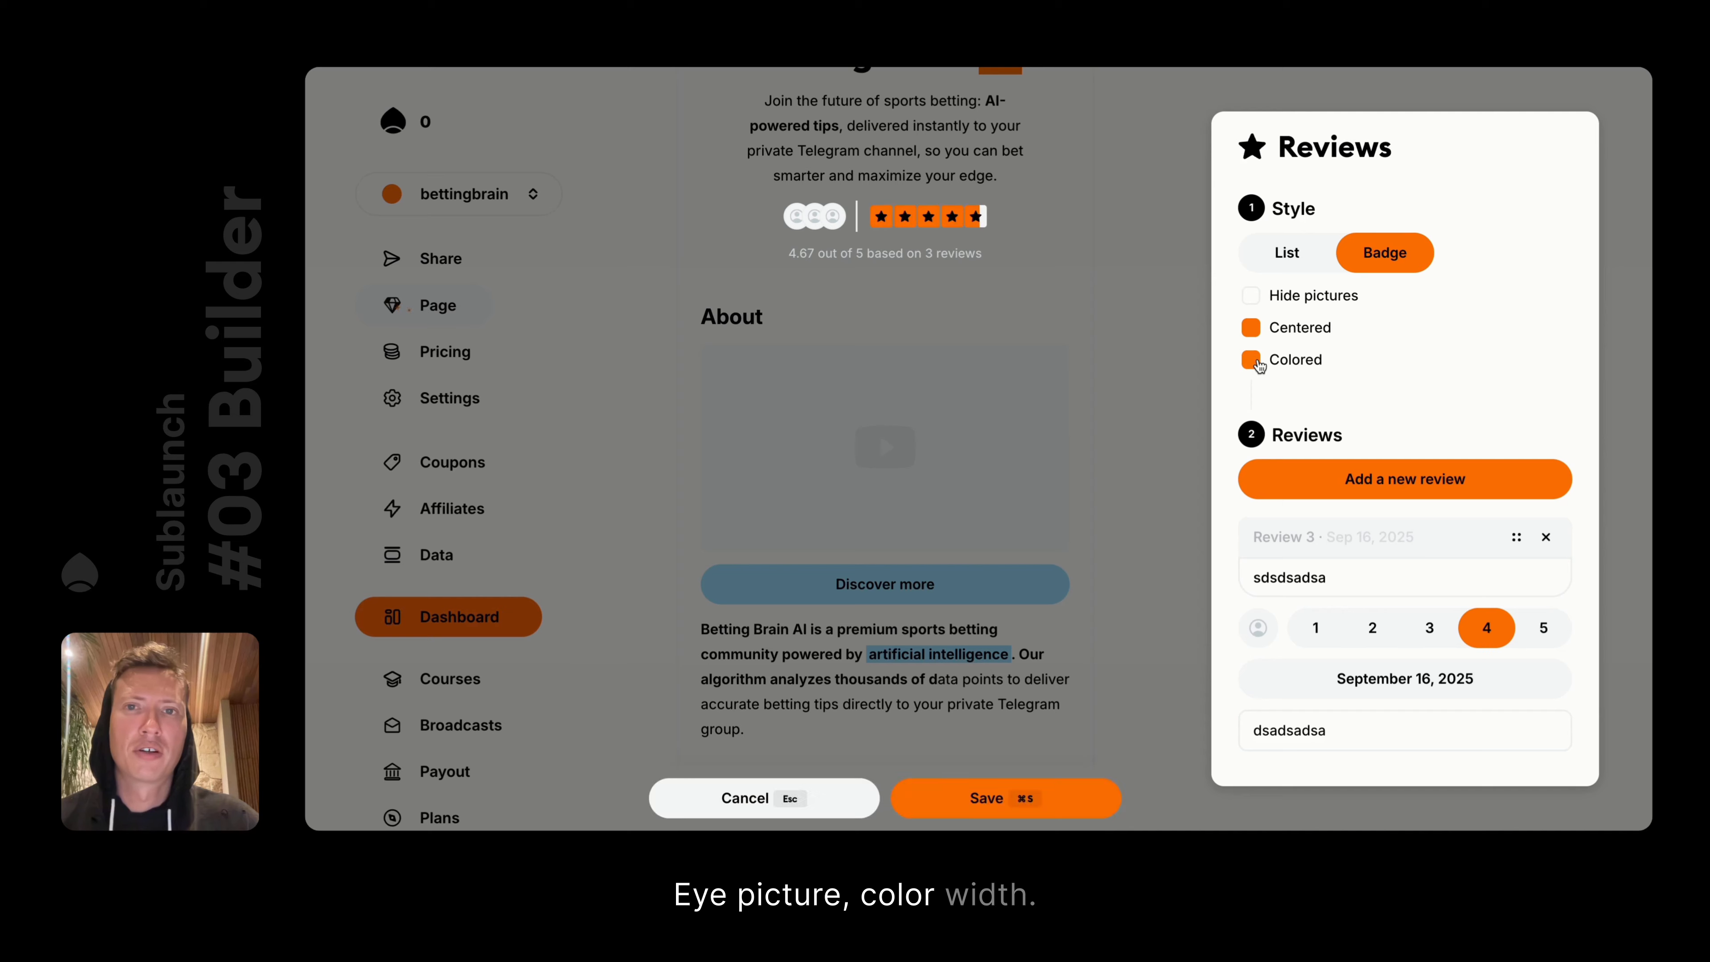
{"action": "left_click", "coordinate": [1121, 320]}
{"action": "scroll", "coordinate": [945, 217], "scroll_direction": "up", "scroll_amount": 4}
{"action": "key", "text": "super+s"}
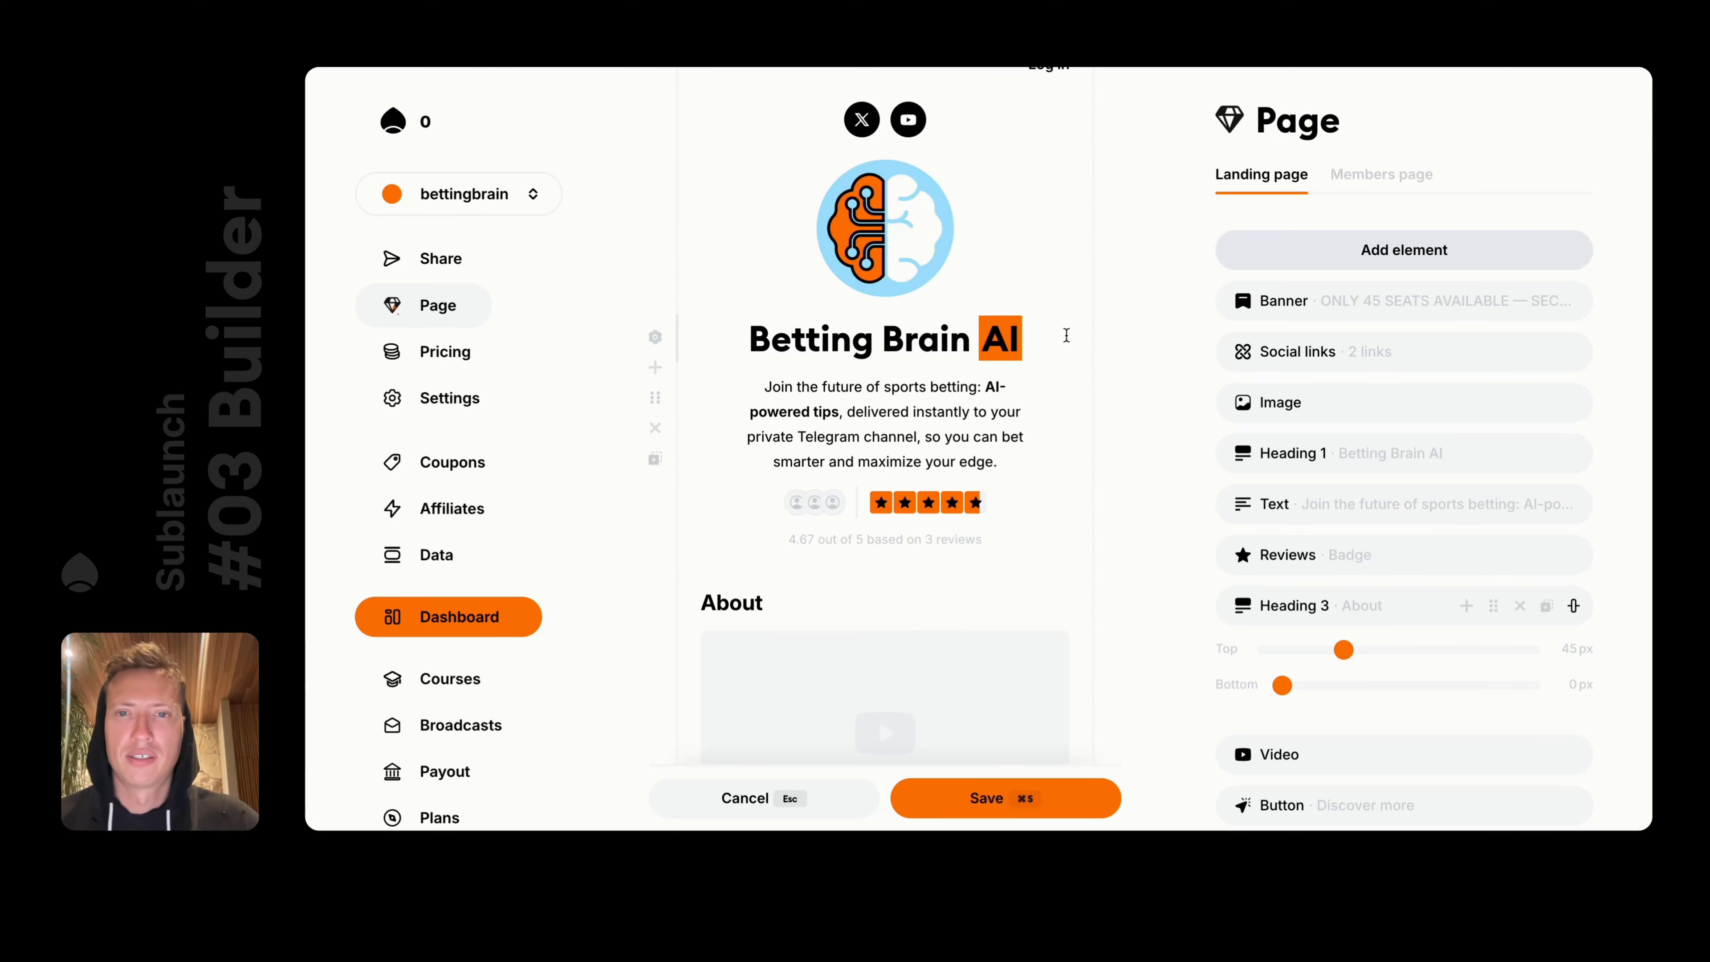
Set logo.png as the reviewer's profile picture in the Reviews element and save
{"action": "left_click", "coordinate": [887, 516]}
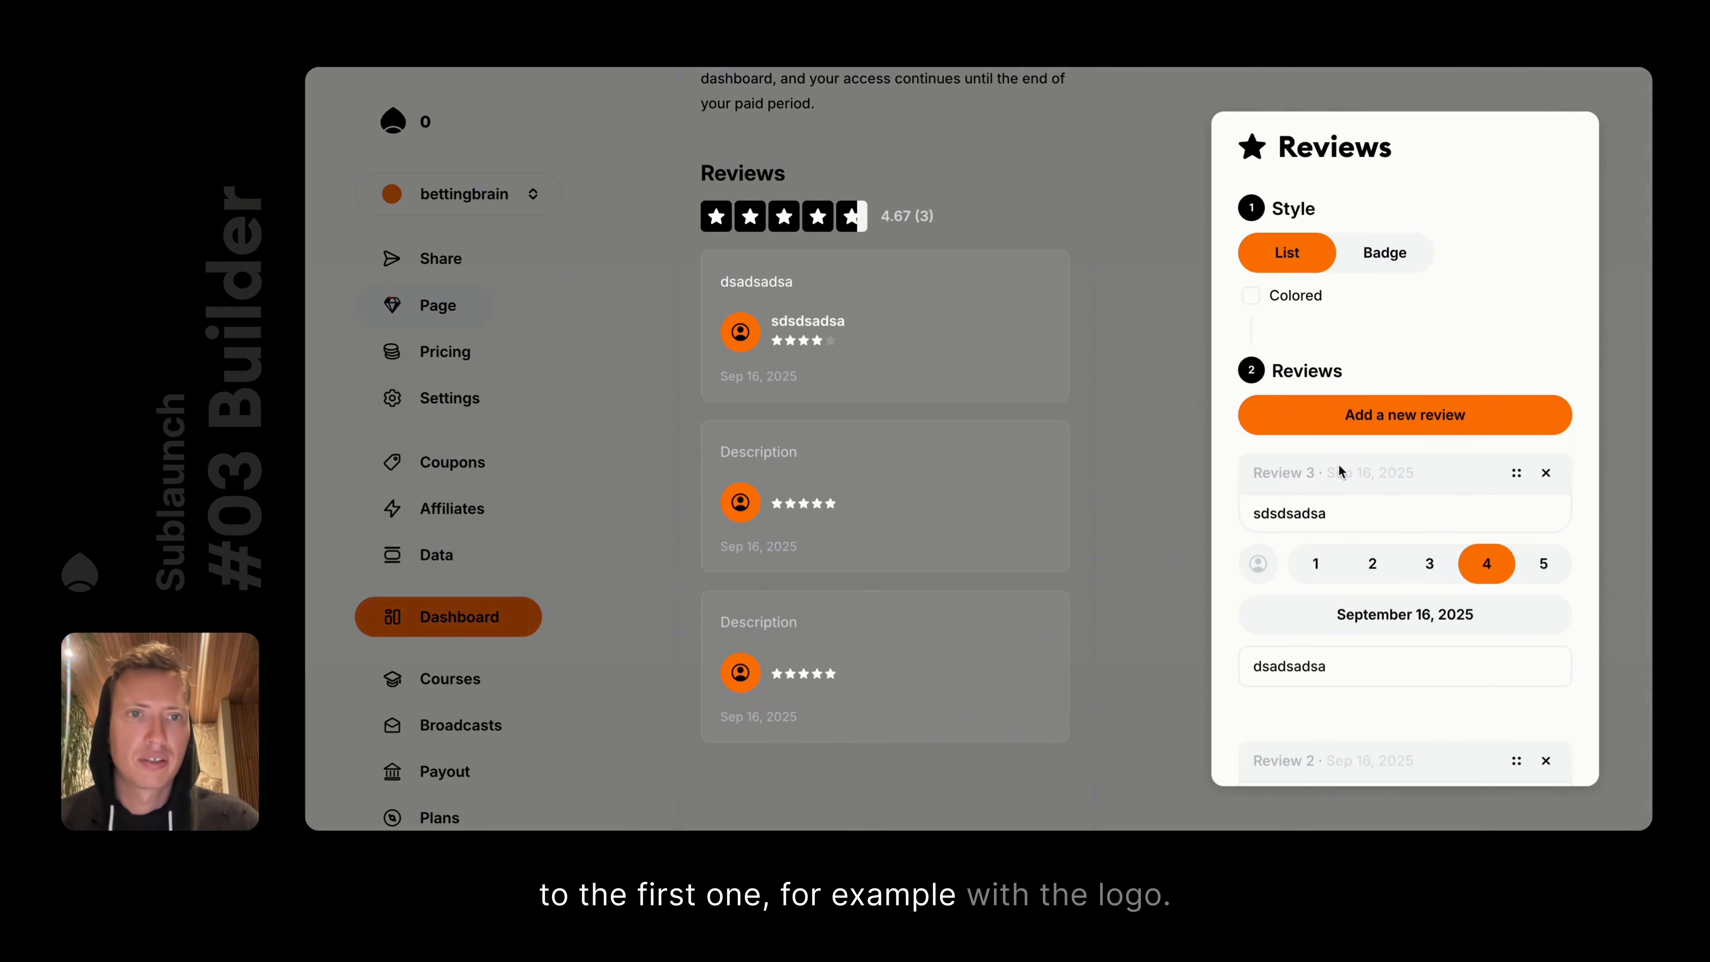
{"action": "scroll", "coordinate": [1340, 544], "scroll_direction": "down", "scroll_amount": 2}
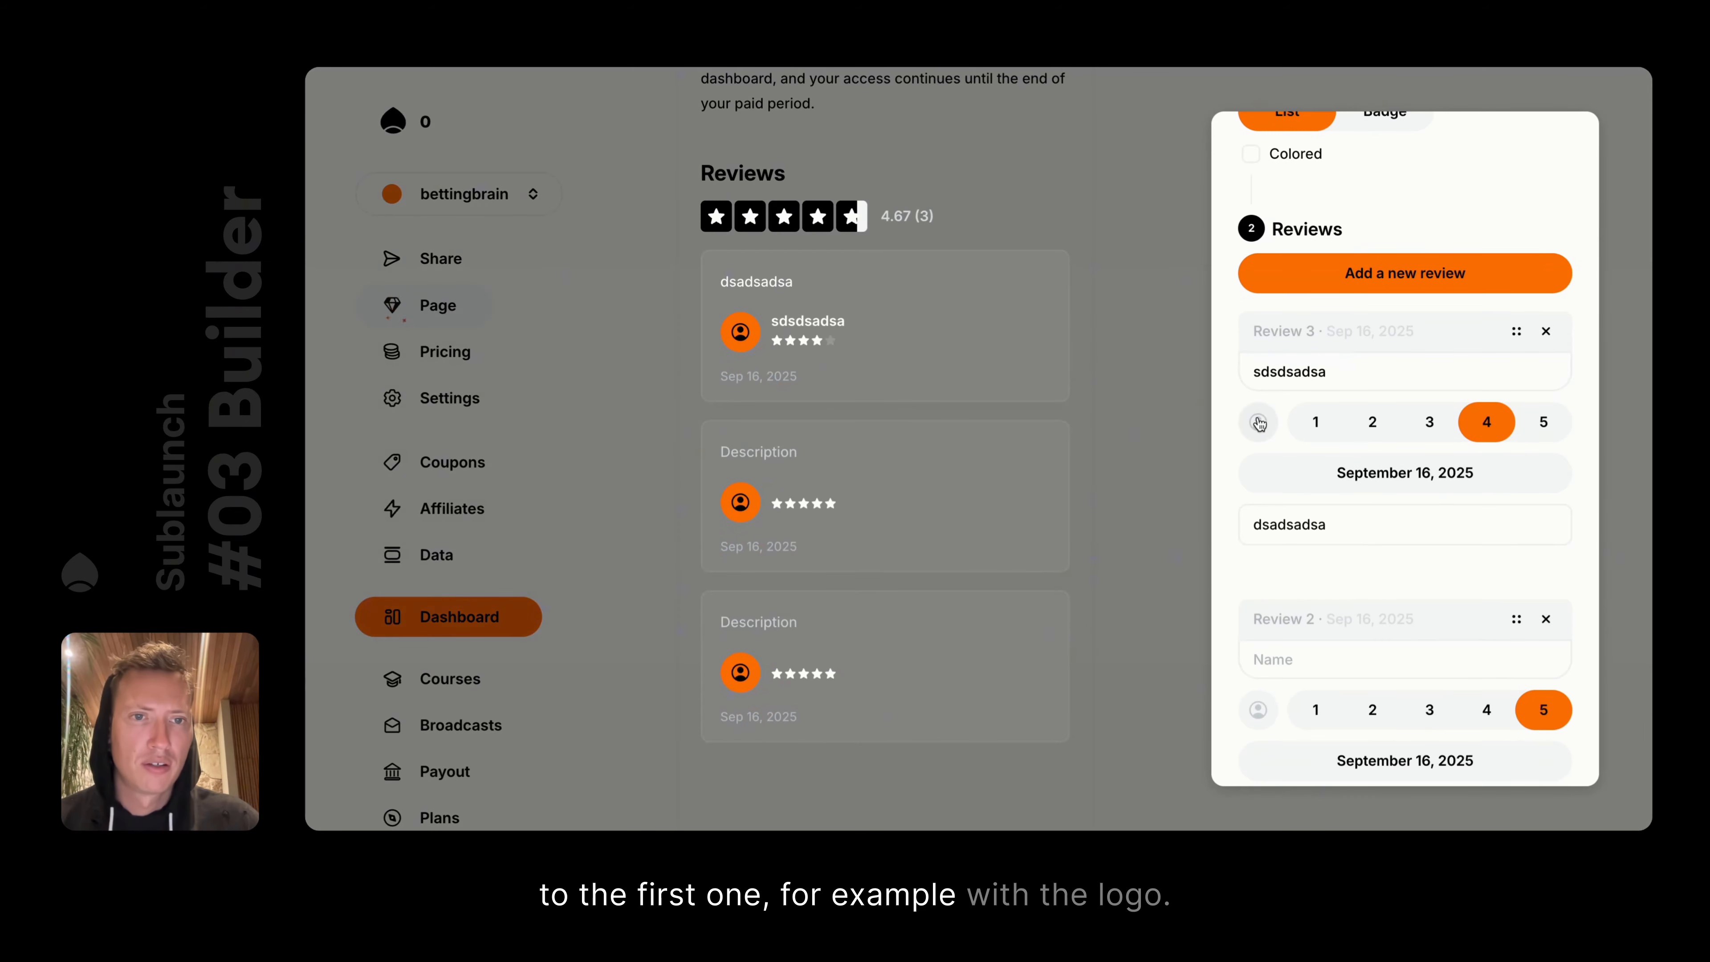
{"action": "left_click", "coordinate": [1258, 422]}
{"action": "double_click", "coordinate": [846, 363]}
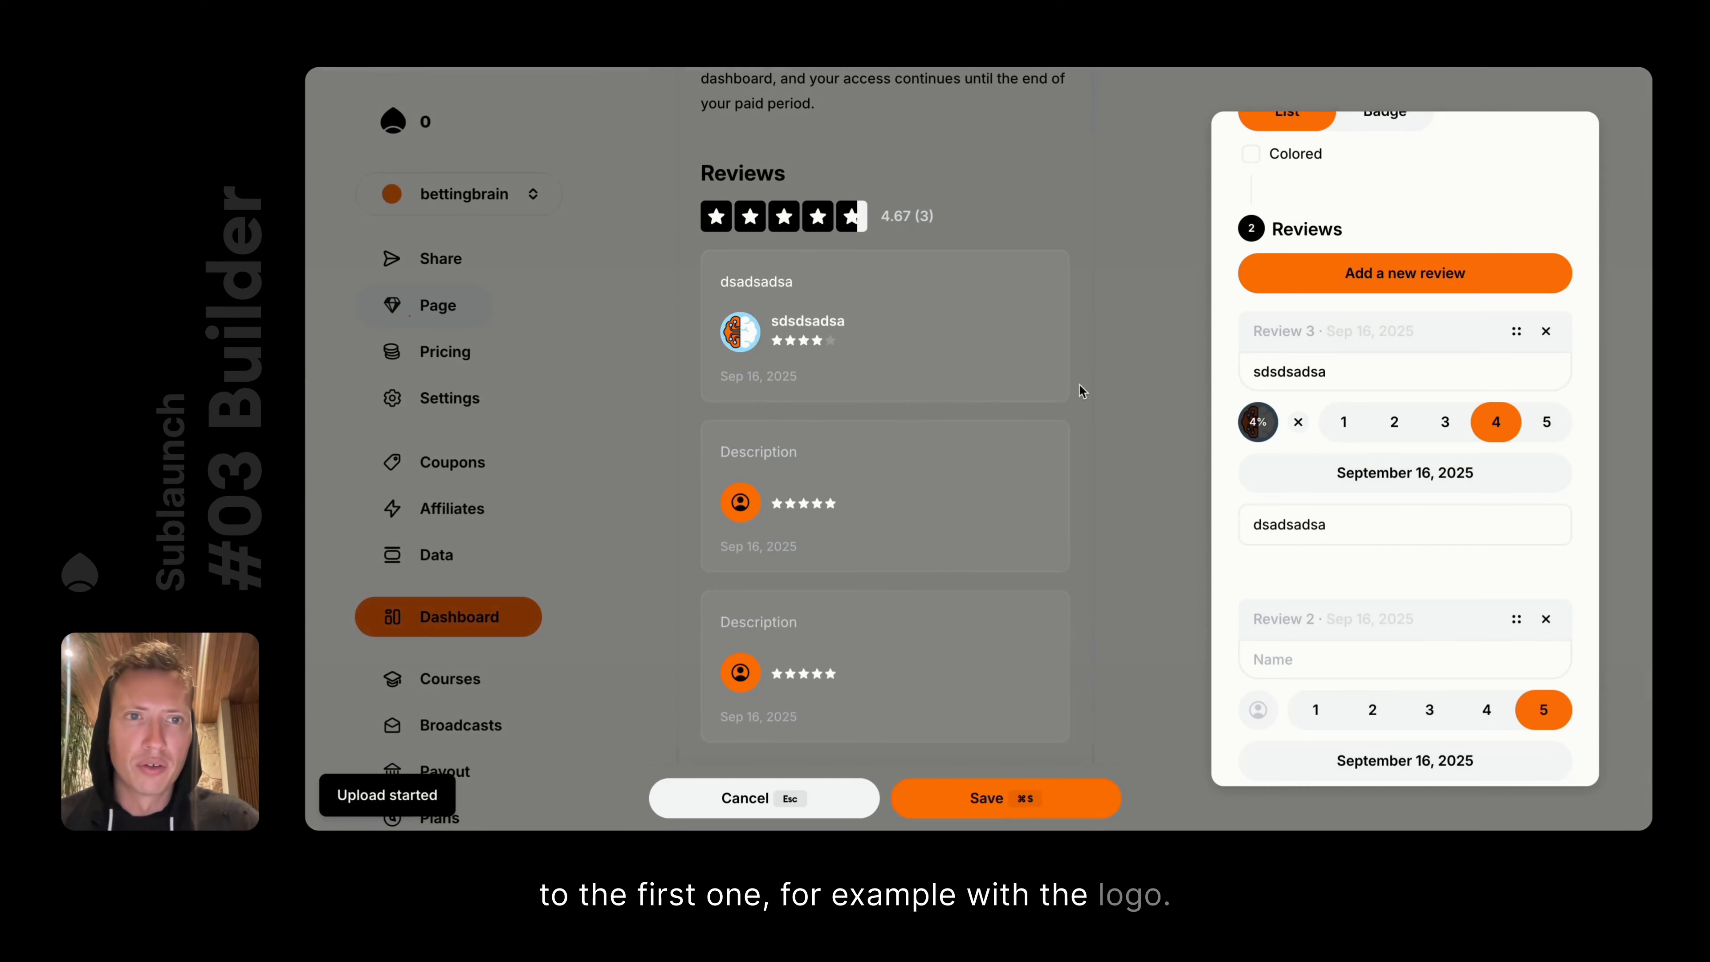
{"action": "key", "text": "super+s"}
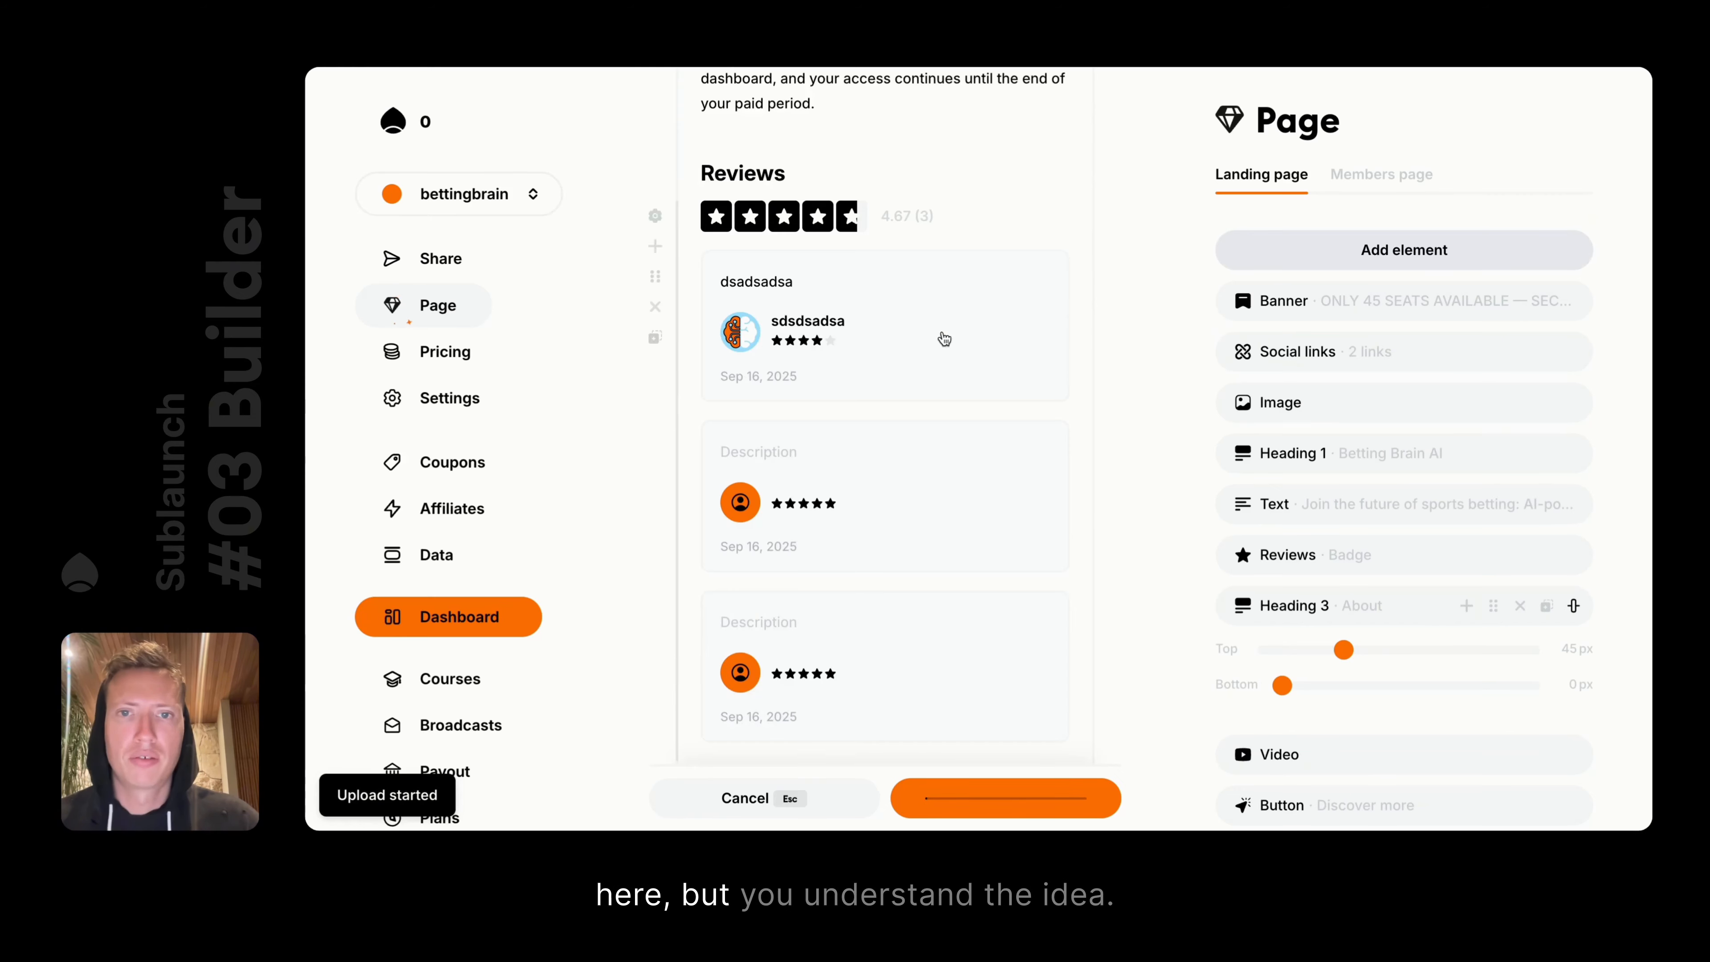
{"action": "scroll", "coordinate": [942, 330], "scroll_direction": "down", "scroll_amount": 1}
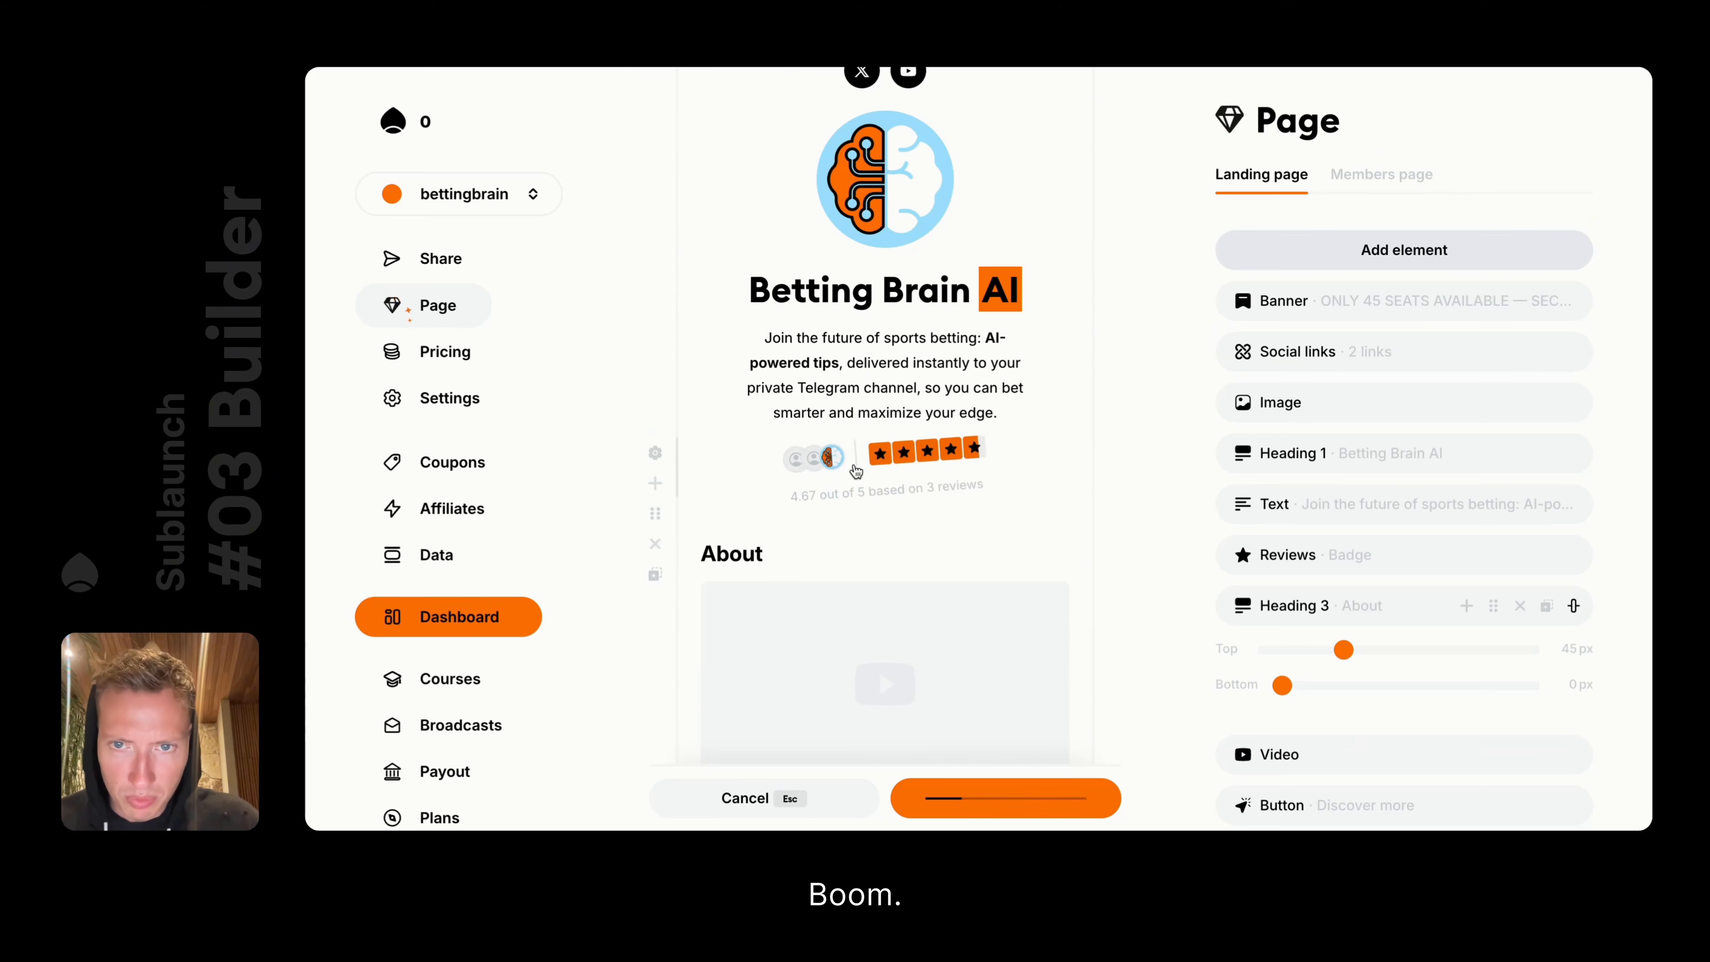
{"action": "left_click", "coordinate": [966, 483]}
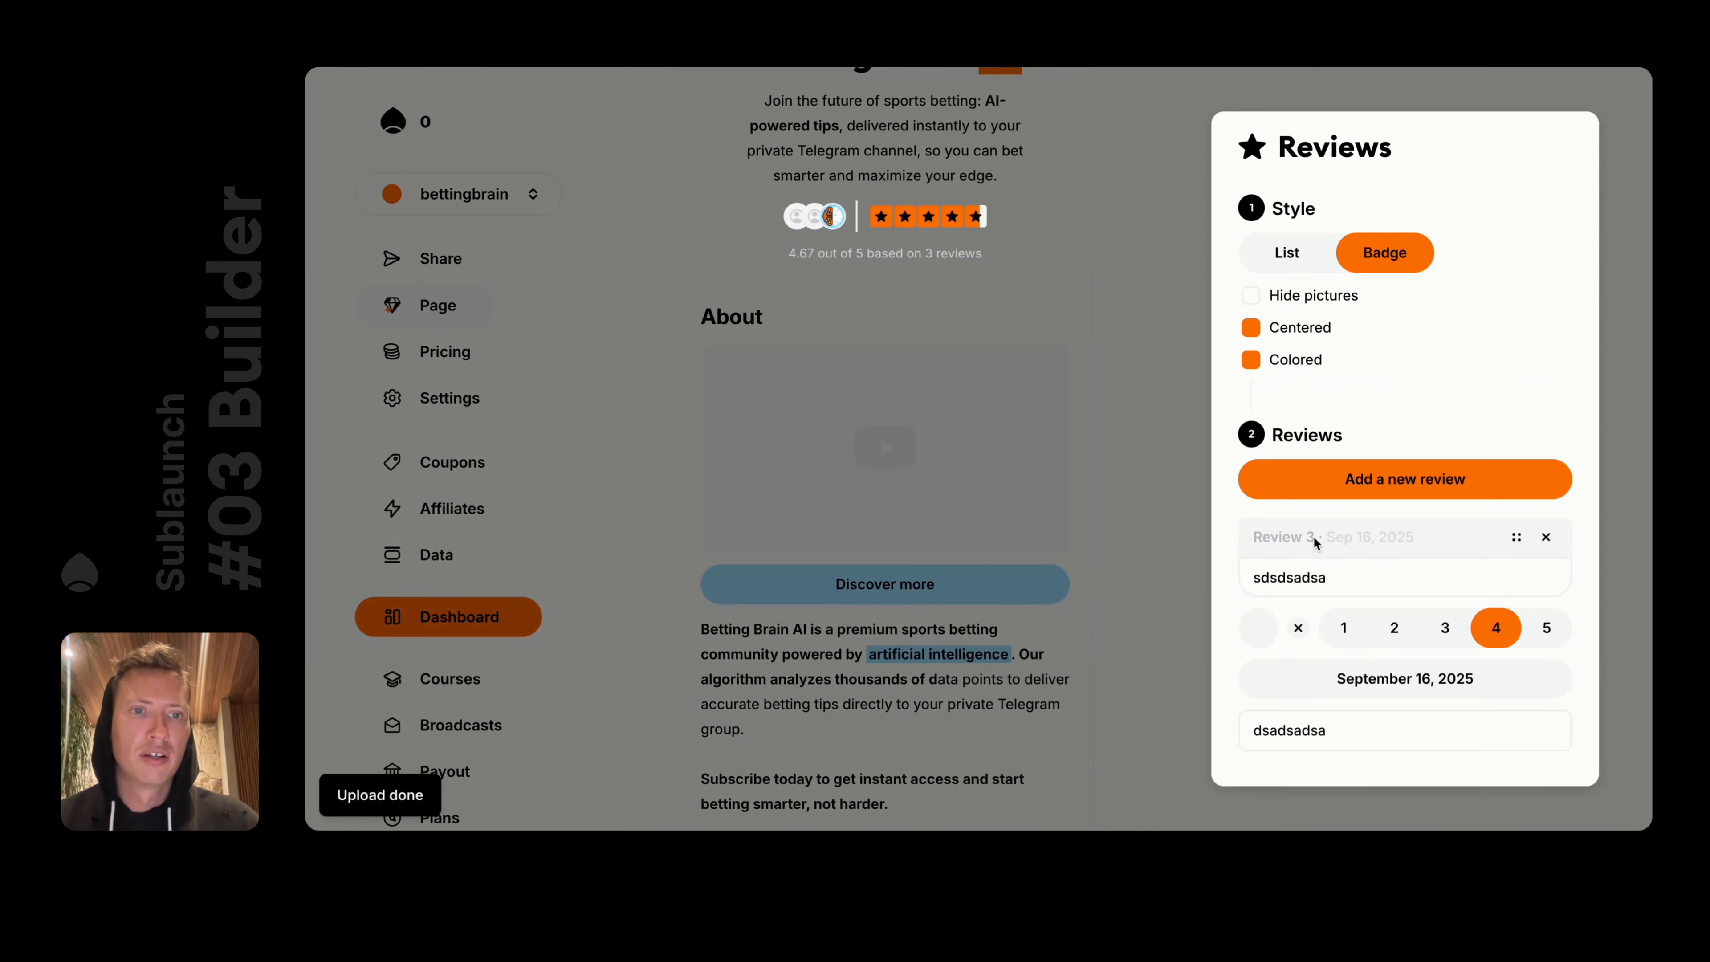
{"action": "left_click", "coordinate": [1154, 435]}
Switch the landing page to Viewer mode and click the rating badge to test its jump to Reviews
{"action": "scroll", "coordinate": [879, 432], "scroll_direction": "up", "scroll_amount": 5}
{"action": "left_click", "coordinate": [1010, 136]}
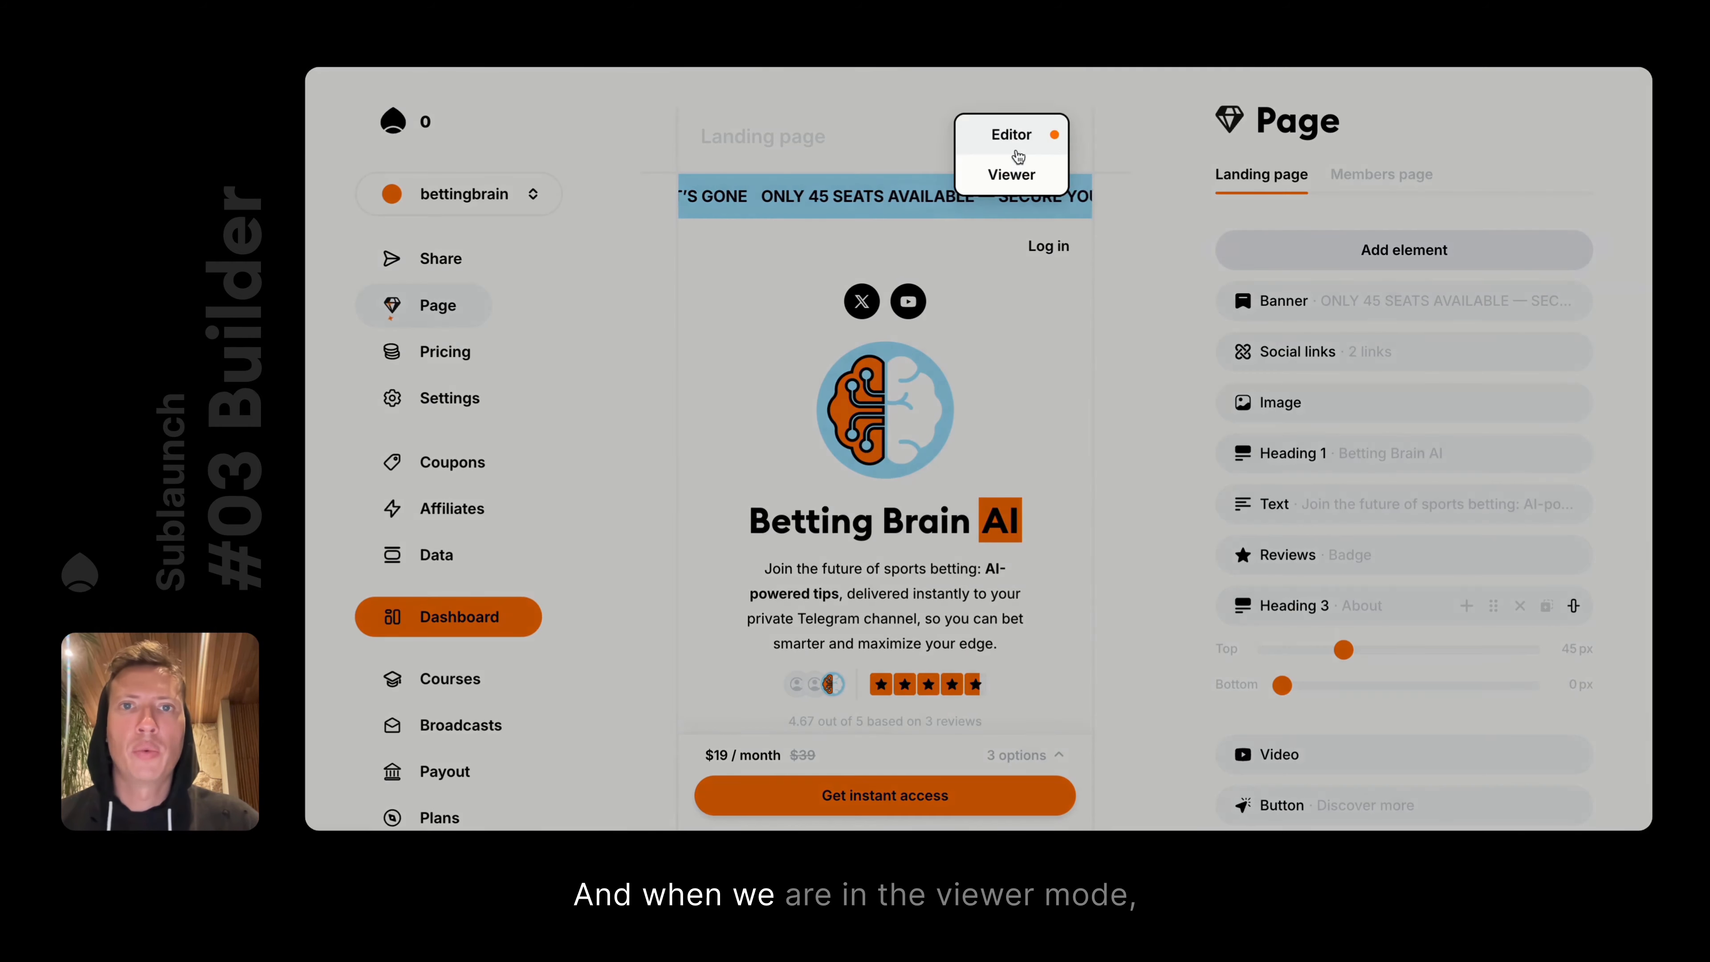
{"action": "left_click", "coordinate": [1011, 175]}
{"action": "scroll", "coordinate": [859, 429], "scroll_direction": "down", "scroll_amount": 5}
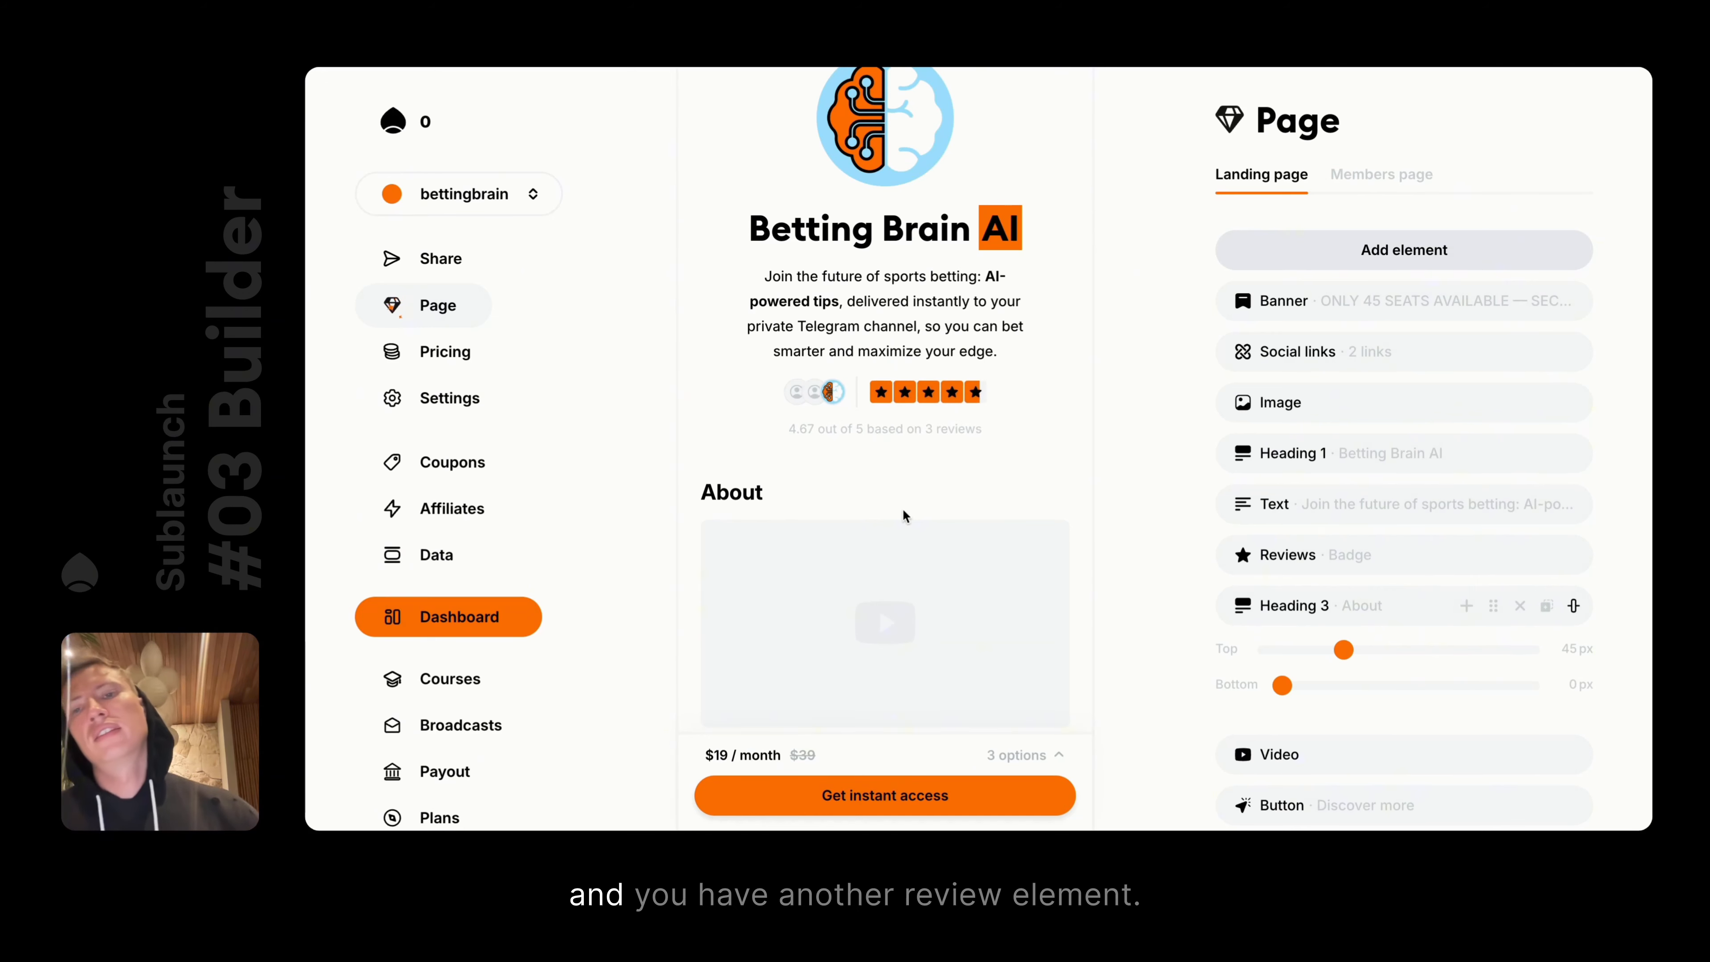
{"action": "left_click", "coordinate": [864, 404]}
{"action": "scroll", "coordinate": [848, 248], "scroll_direction": "up", "scroll_amount": 15}
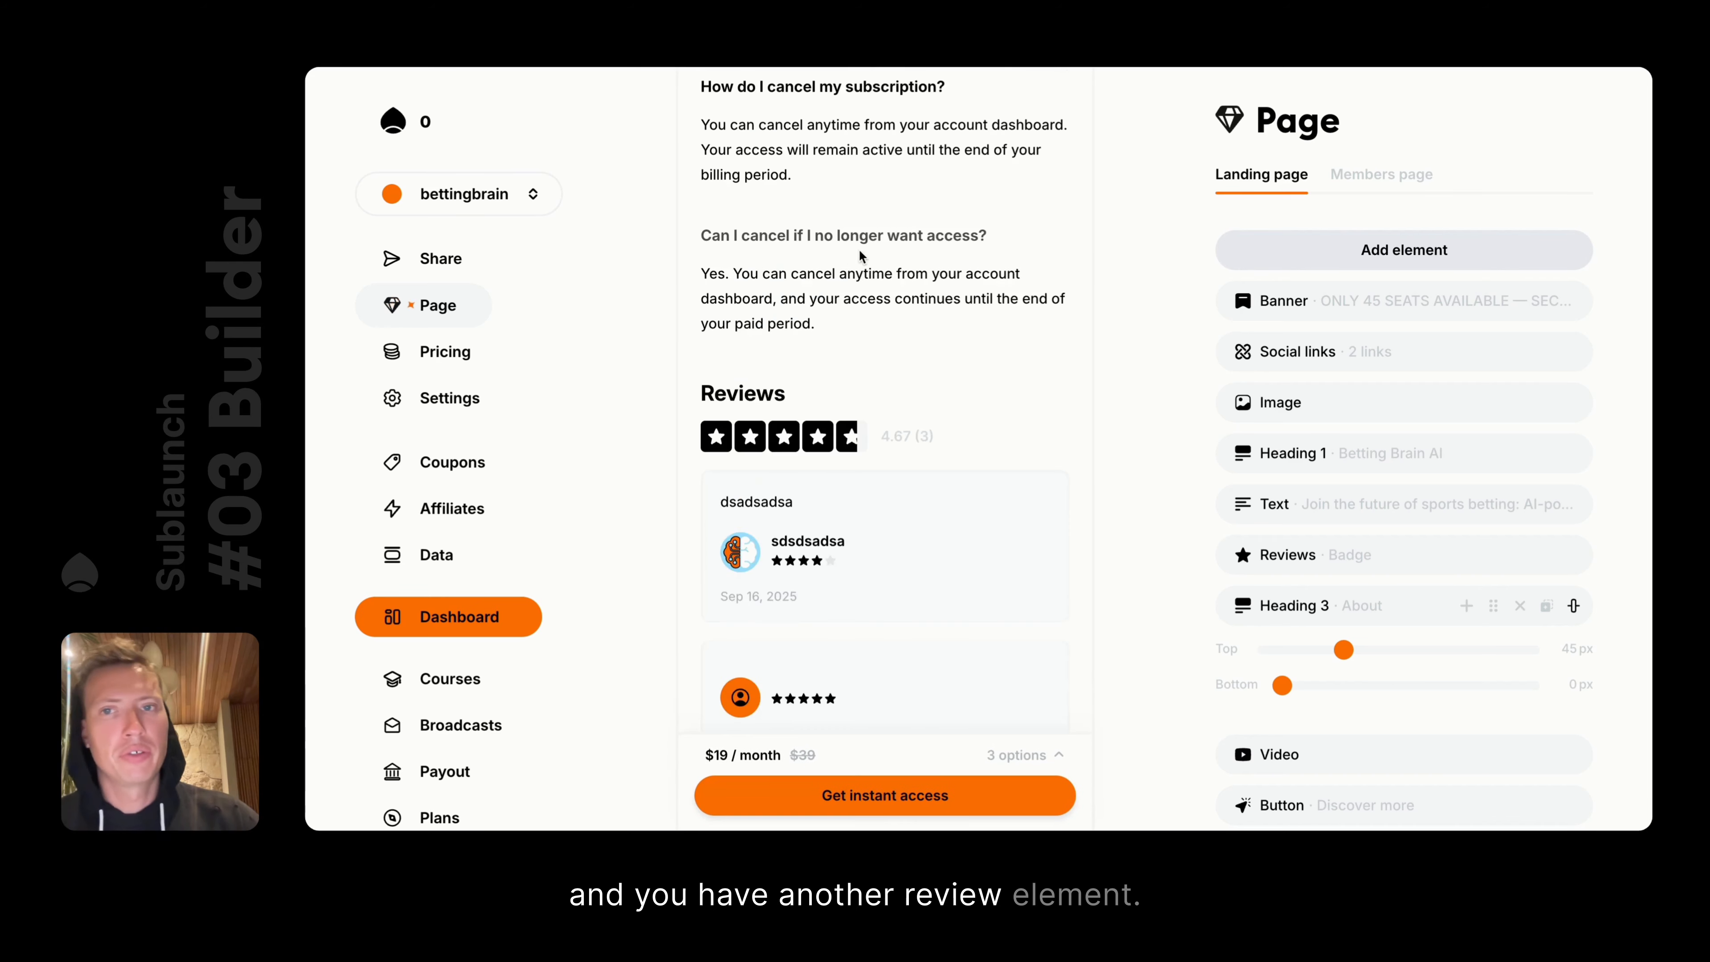
{"action": "scroll", "coordinate": [848, 465], "scroll_direction": "down", "scroll_amount": 3}
{"action": "left_click", "coordinate": [891, 501]}
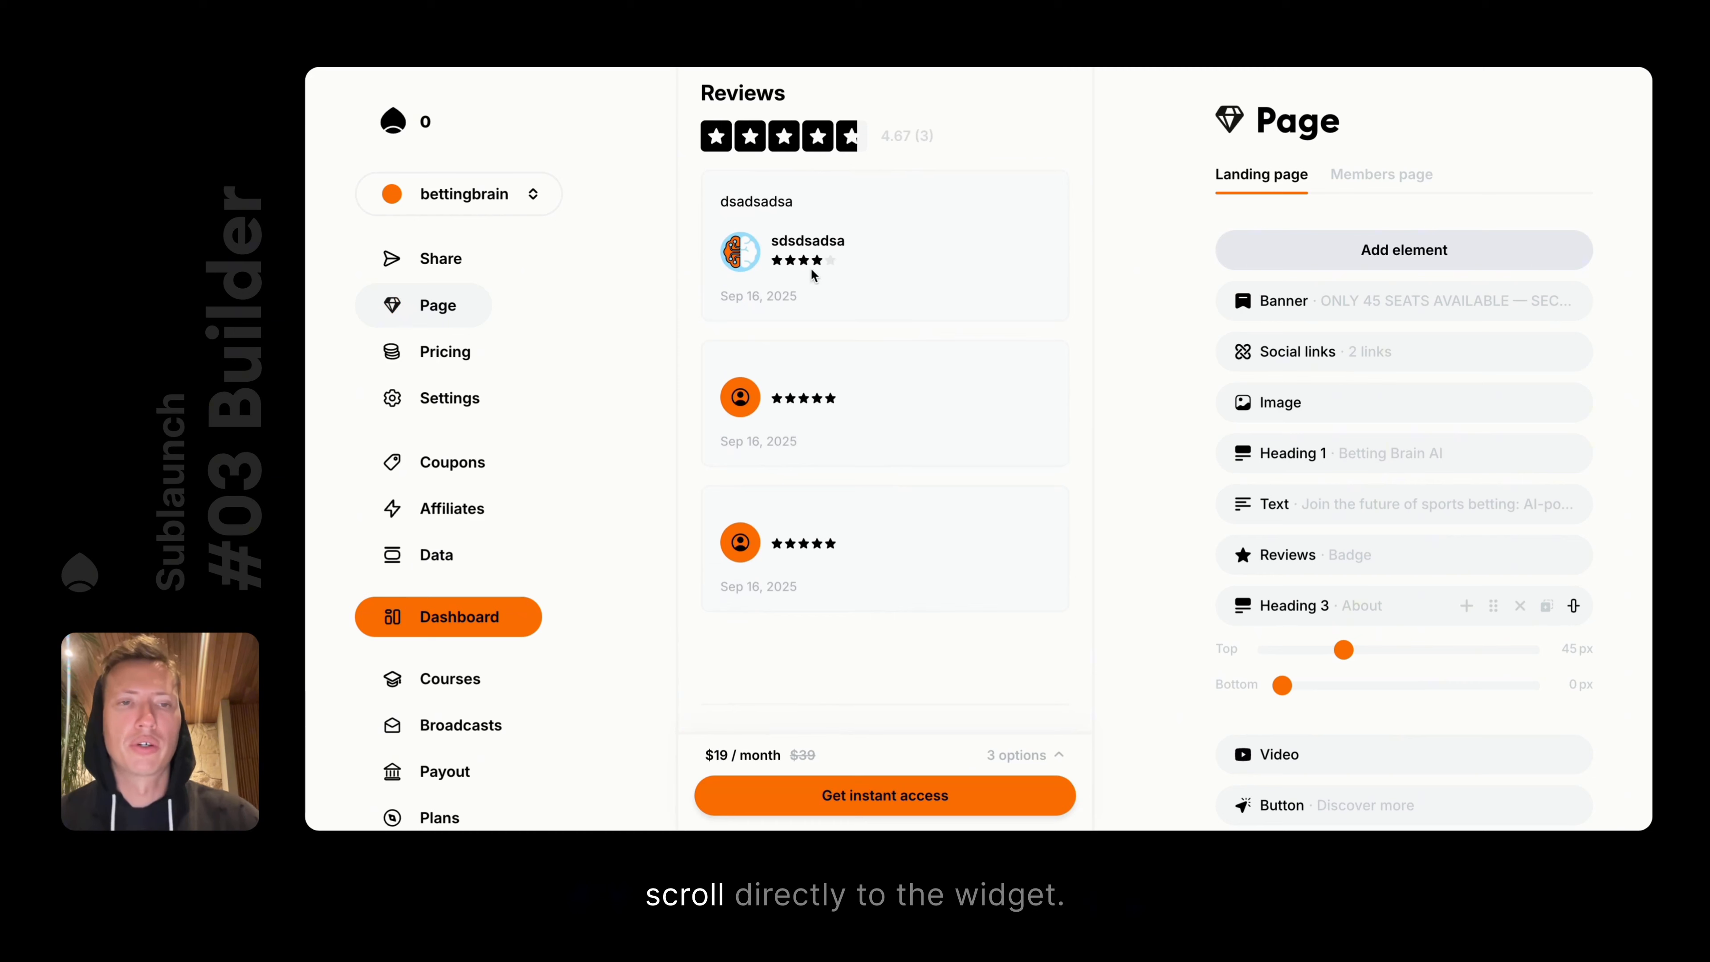
Go to the members page and back, then retest the rating badge's jump to the reviews
{"action": "left_click", "coordinate": [1354, 174]}
{"action": "left_click", "coordinate": [1283, 176]}
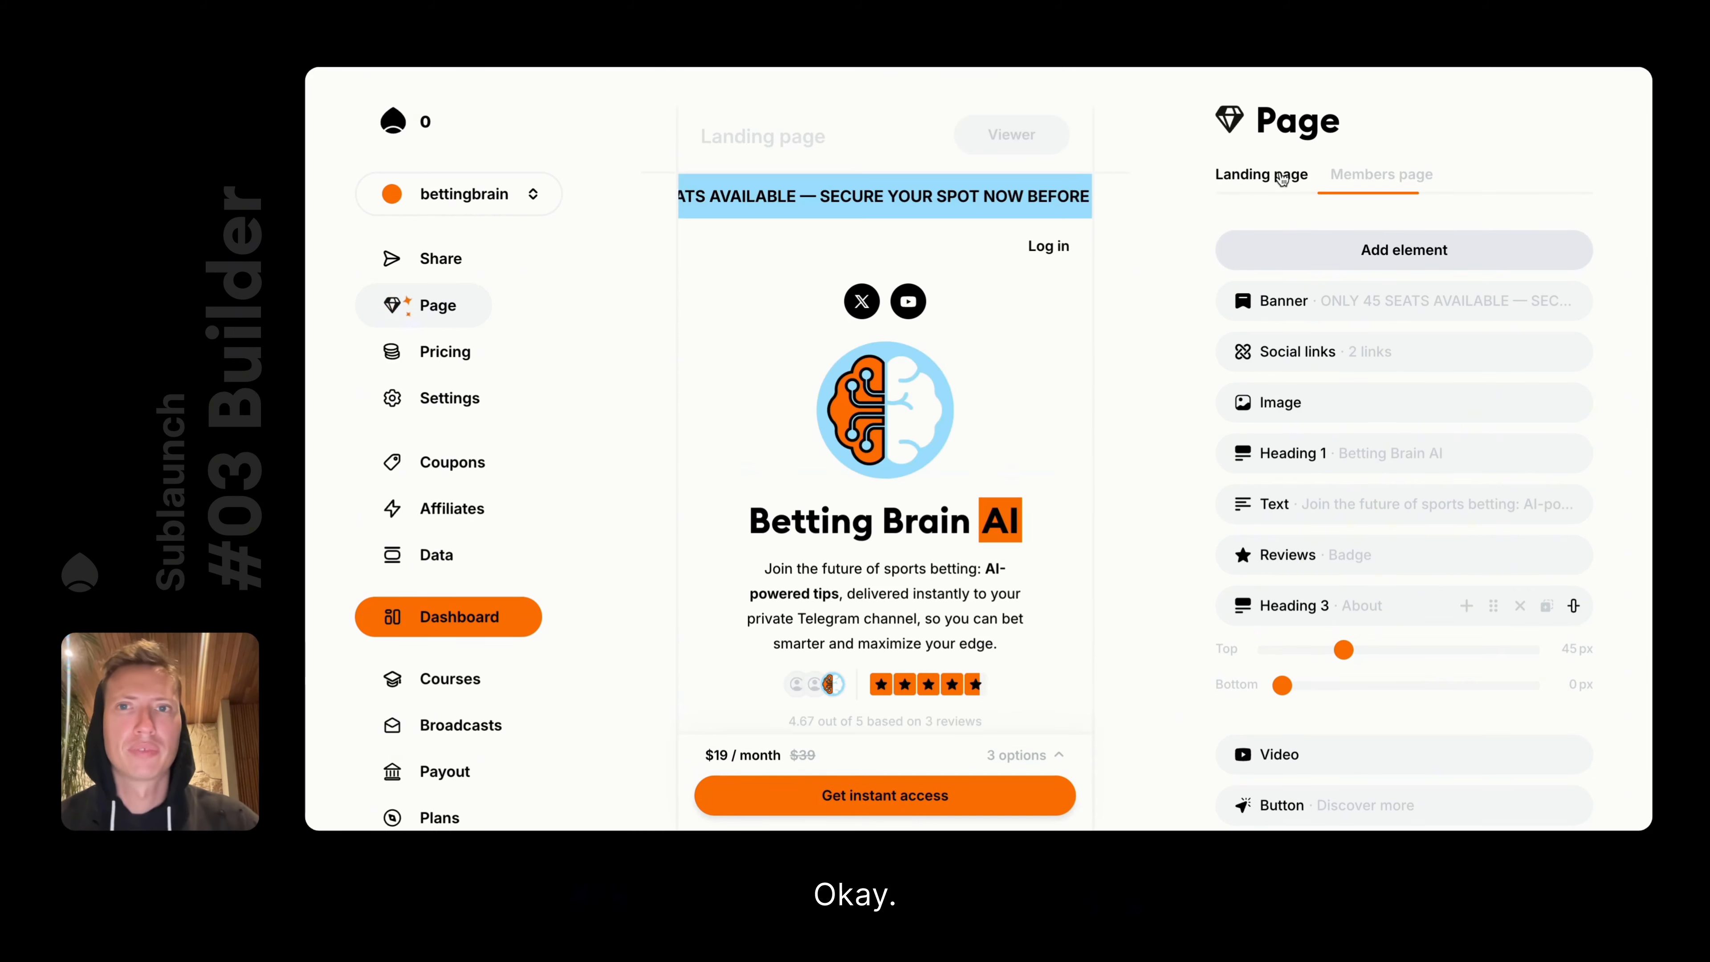
{"action": "scroll", "coordinate": [875, 223], "scroll_direction": "down", "scroll_amount": 10}
{"action": "scroll", "coordinate": [970, 211], "scroll_direction": "up", "scroll_amount": 5}
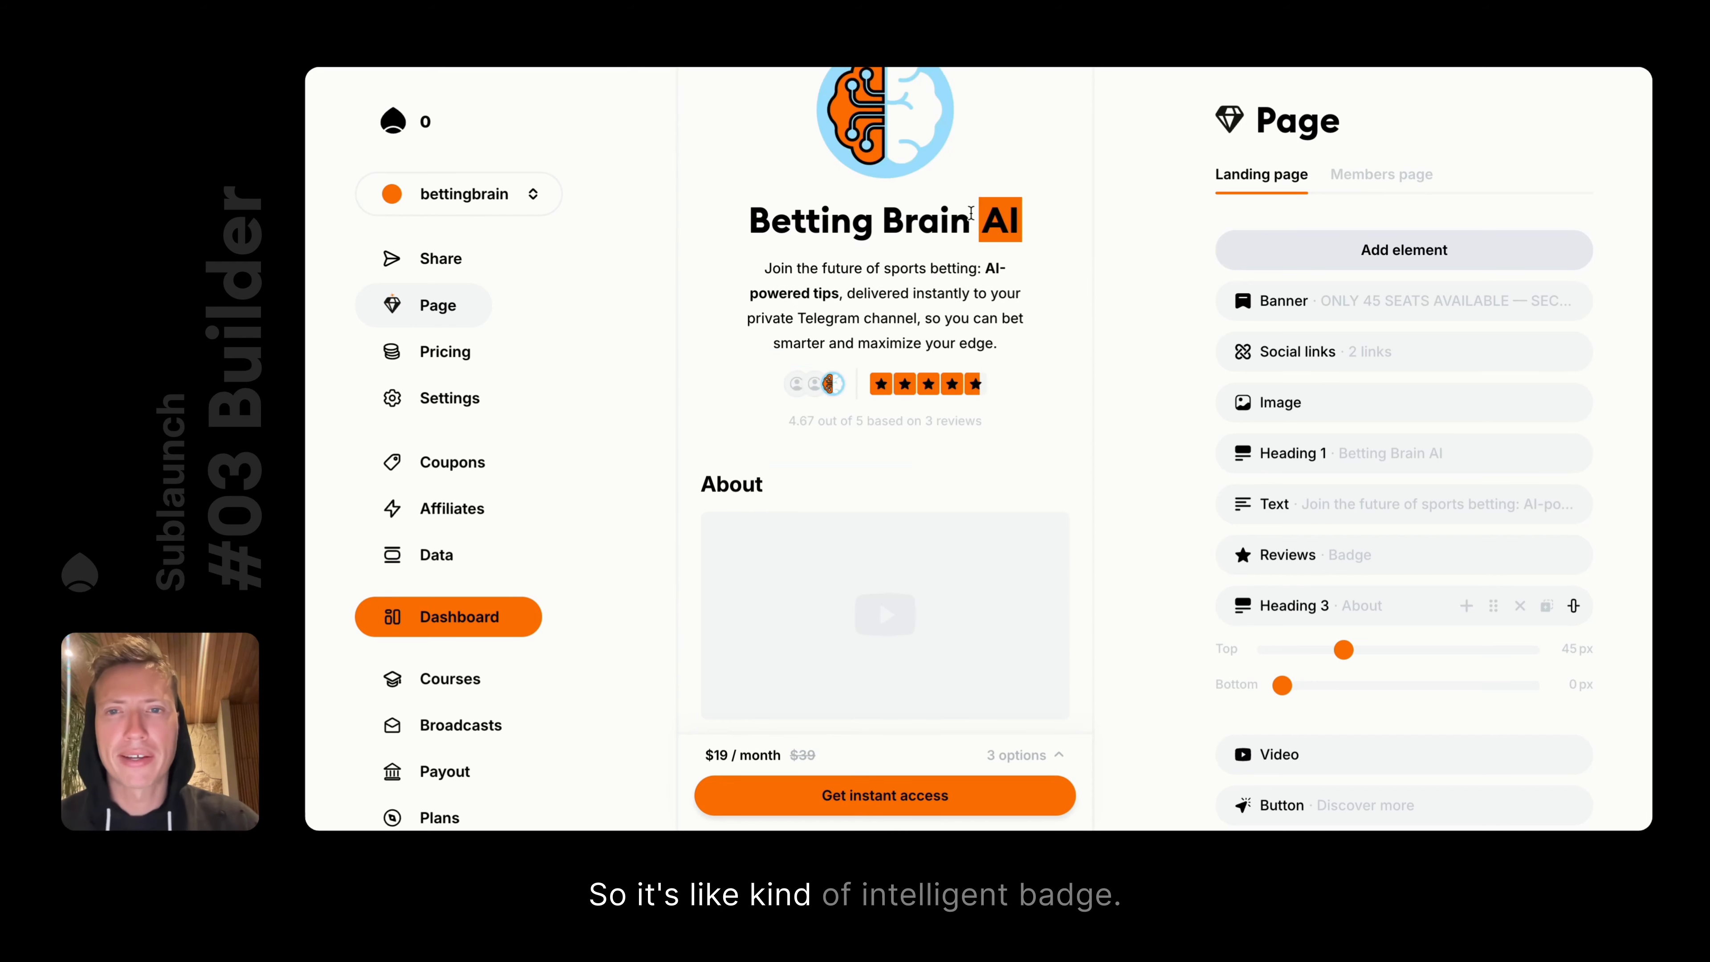
{"action": "scroll", "coordinate": [972, 213], "scroll_direction": "down", "scroll_amount": 2}
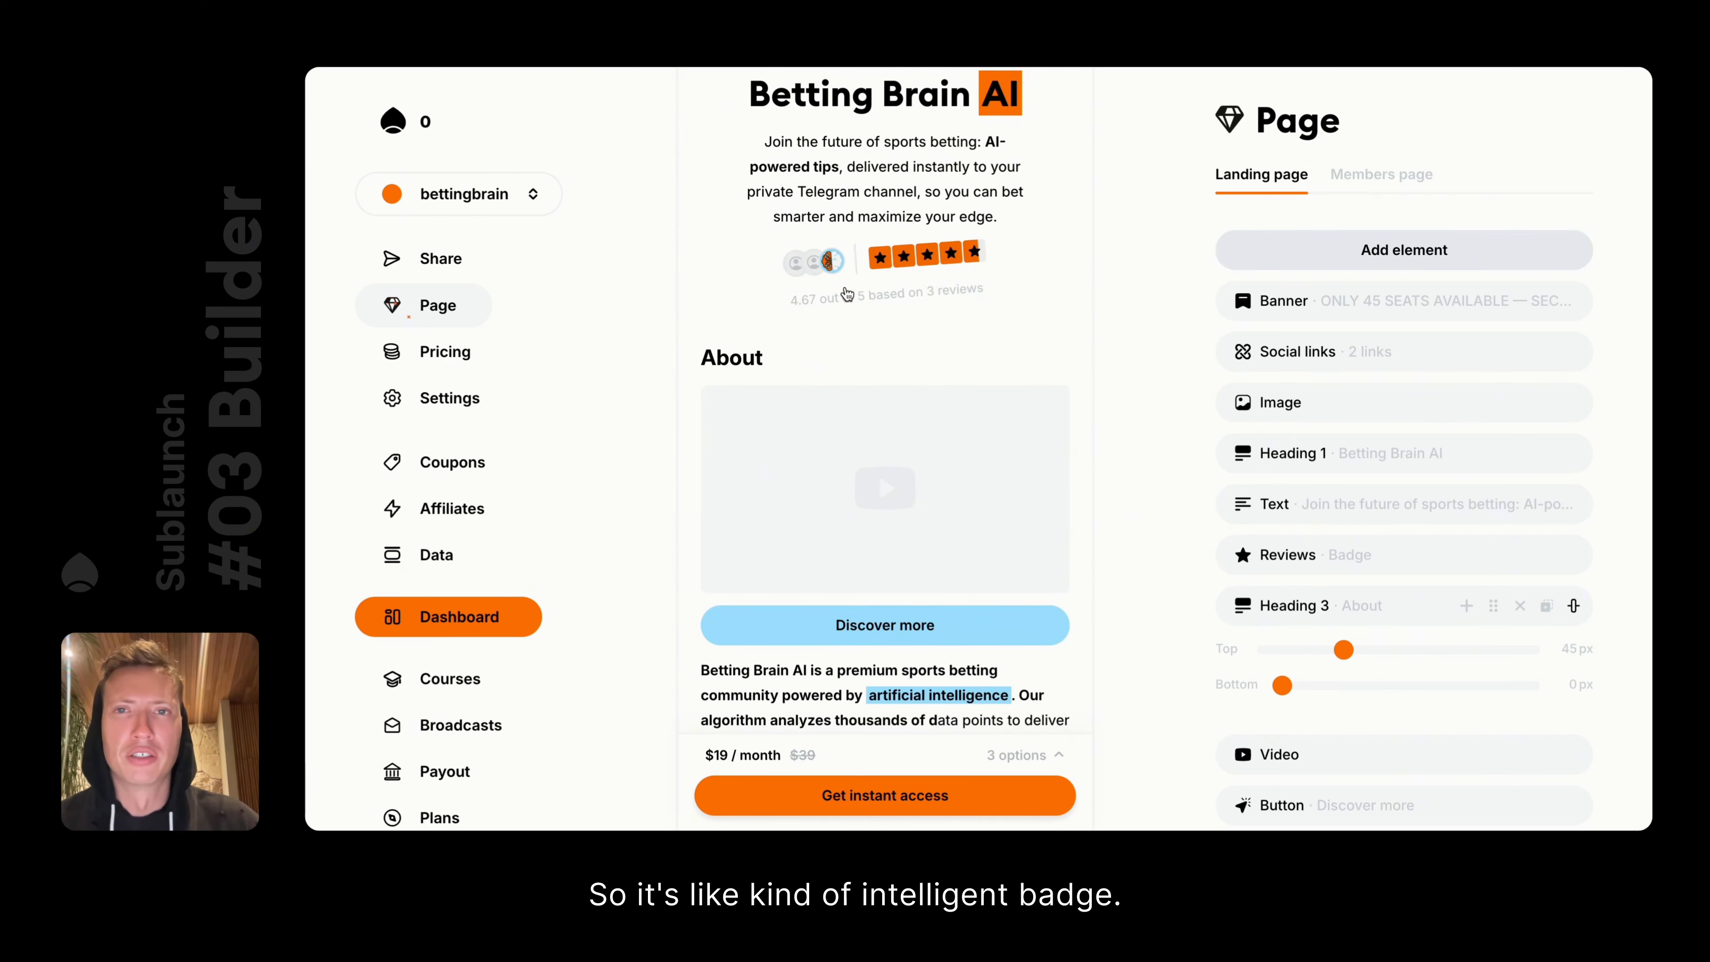
{"action": "left_click", "coordinate": [846, 291]}
{"action": "scroll", "coordinate": [846, 292], "scroll_direction": "down", "scroll_amount": 5}
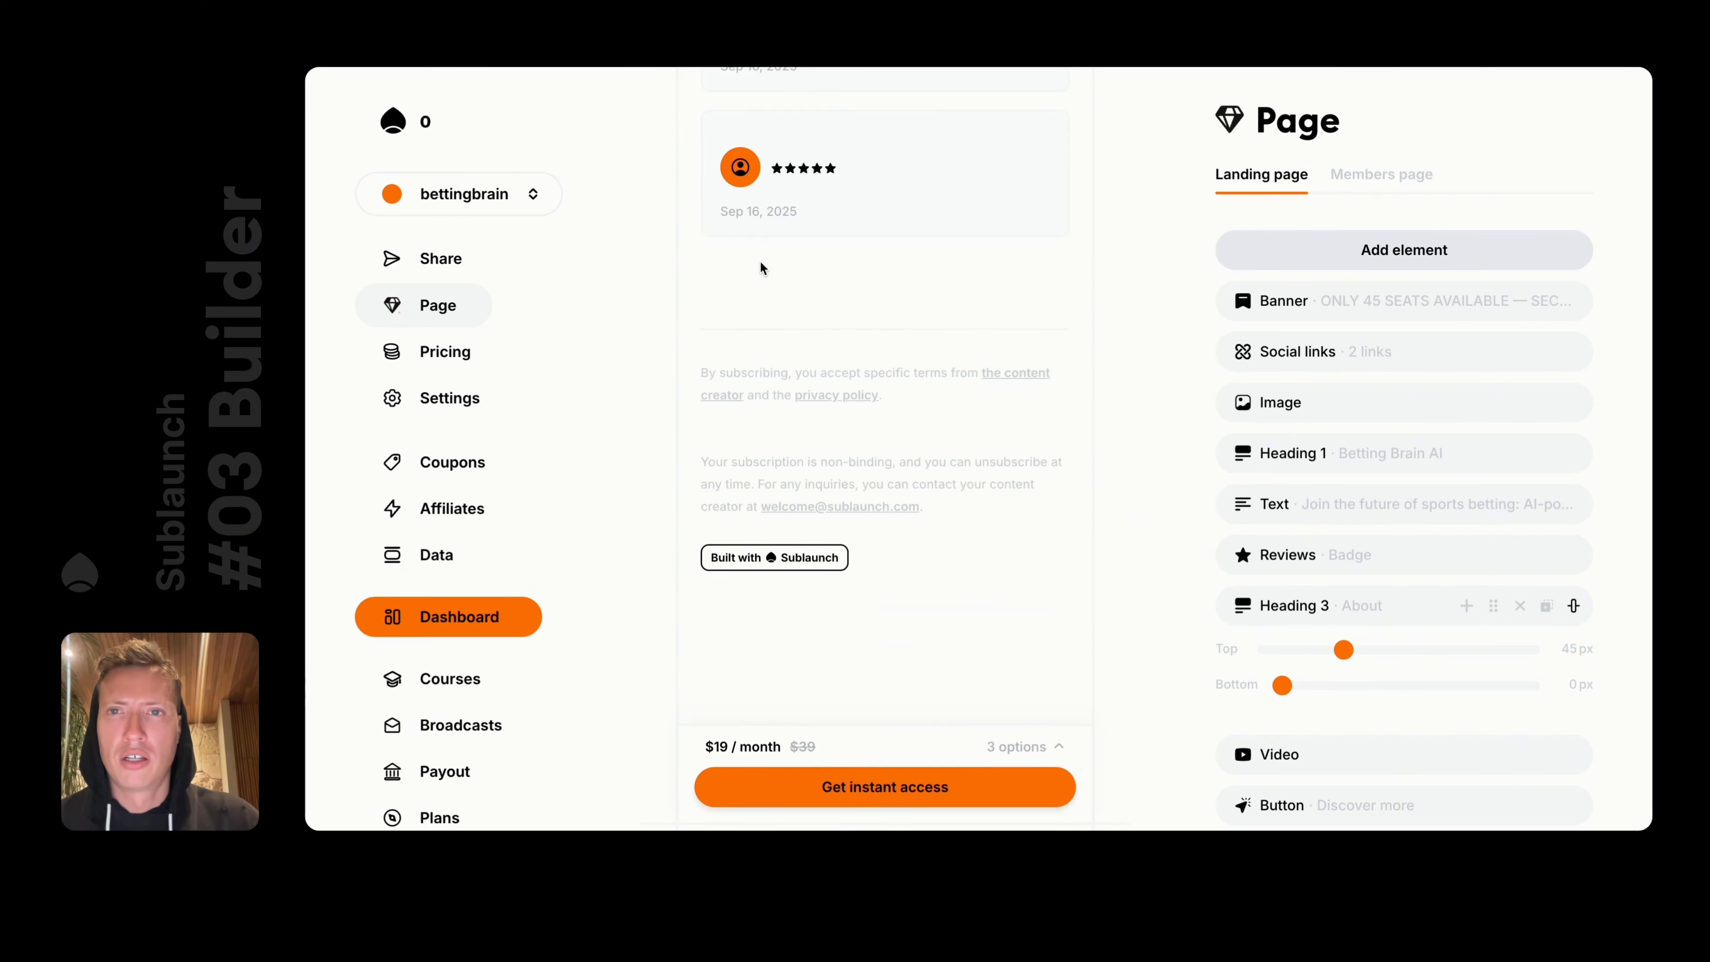
{"action": "scroll", "coordinate": [760, 261], "scroll_direction": "up", "scroll_amount": 15}
Return to Editor mode and open the / element list in a new block below the reviews
{"action": "left_click", "coordinate": [1011, 134]}
{"action": "left_click", "coordinate": [1011, 172]}
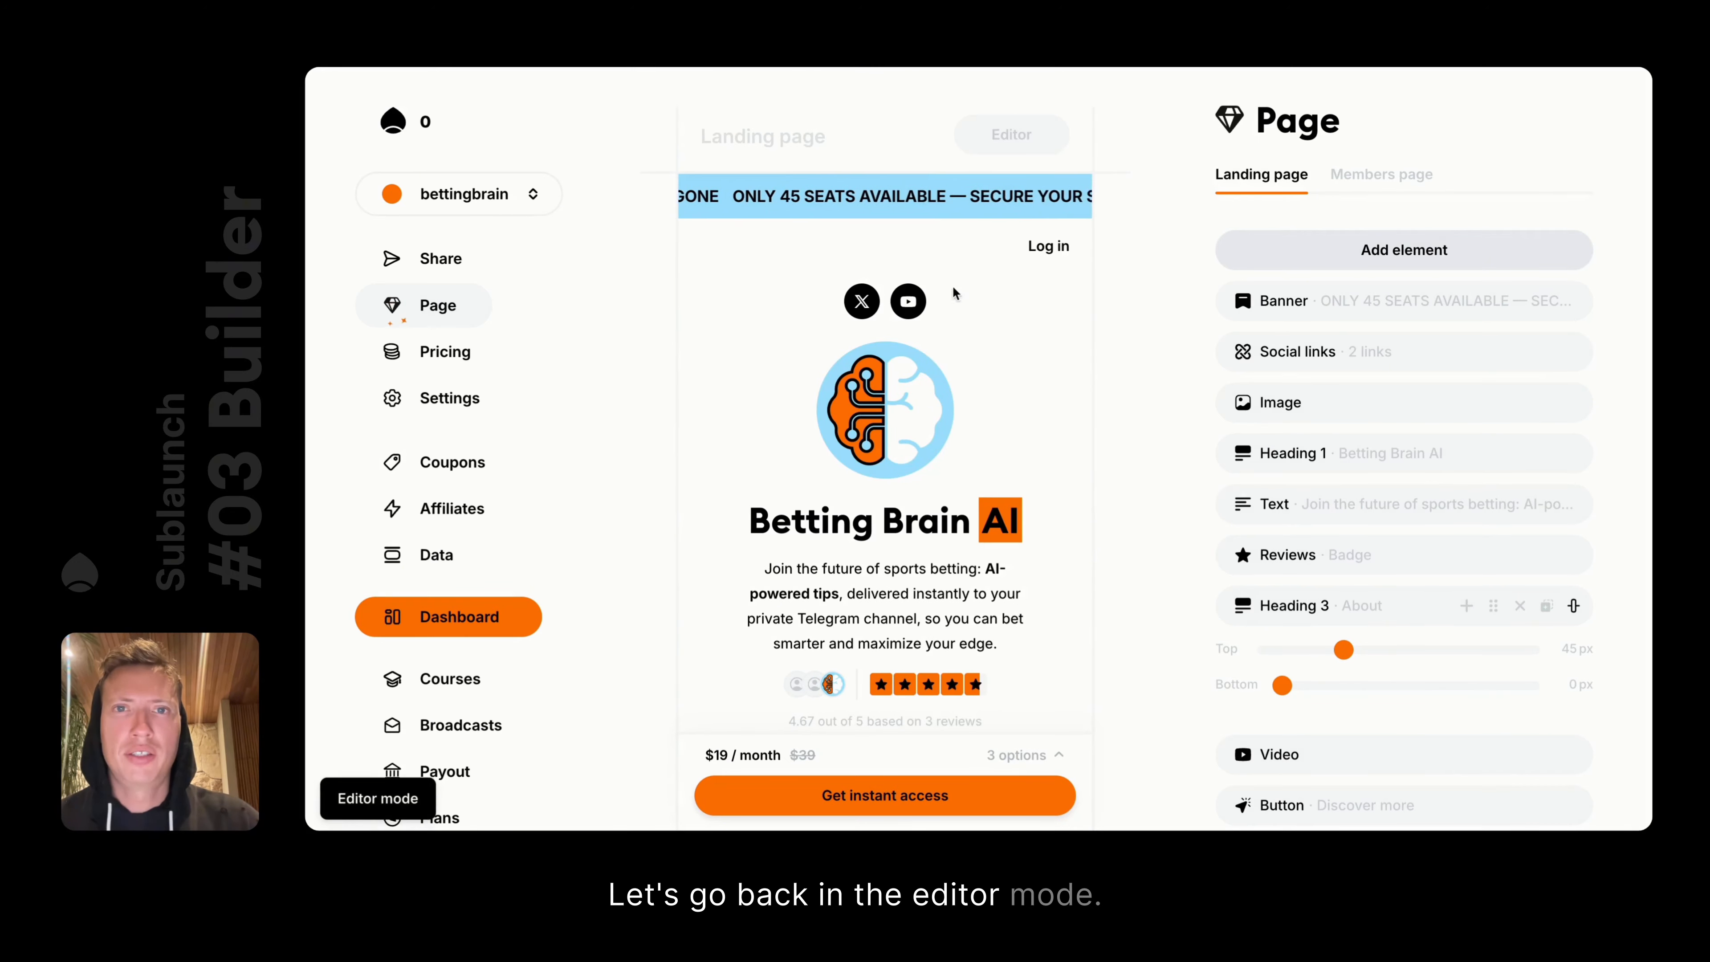
{"action": "scroll", "coordinate": [878, 461], "scroll_direction": "down", "scroll_amount": 15}
{"action": "scroll", "coordinate": [877, 461], "scroll_direction": "up", "scroll_amount": 6}
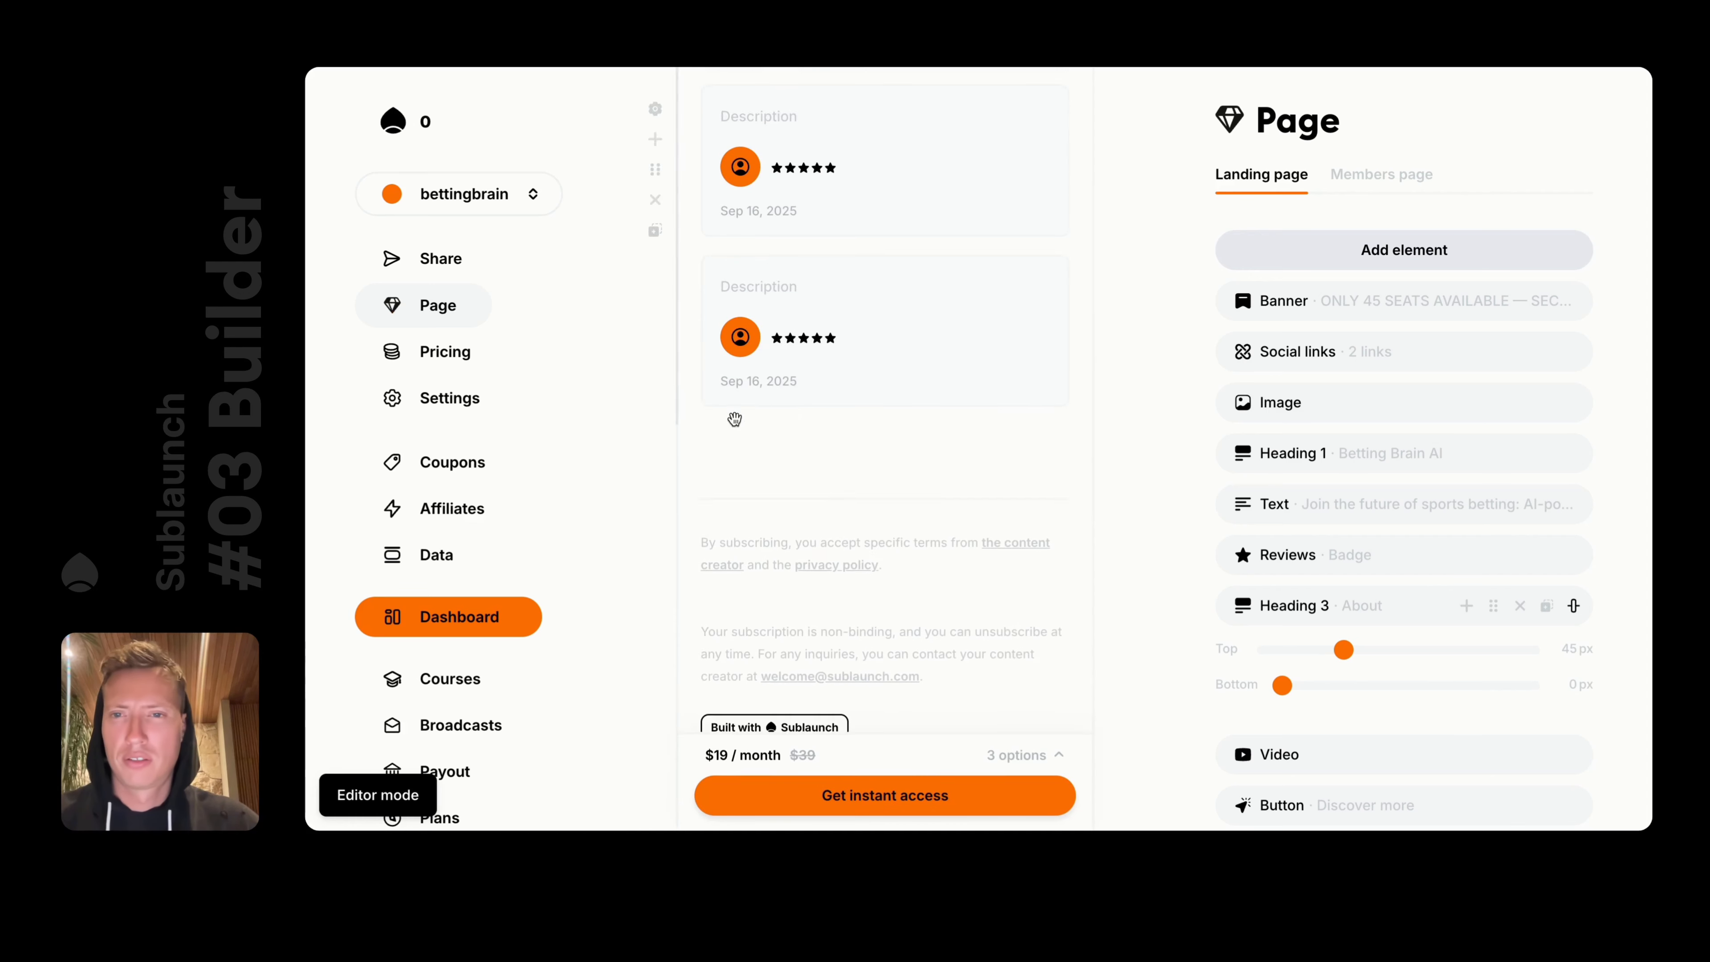
{"action": "left_click", "coordinate": [725, 439]}
{"action": "type", "text": "/"}
{"action": "key", "text": "Down"}
{"action": "key", "text": "Down"}
{"action": "key", "text": "Down"}
{"action": "key", "text": "Down"}
{"action": "key", "text": "Down"}
{"action": "key", "text": "Down"}
{"action": "key", "text": "Down"}
{"action": "key", "text": "Down"}
{"action": "key", "text": "Down"}
{"action": "key", "text": "Down"}
{"action": "key", "text": "Down"}
{"action": "key", "text": "Down"}
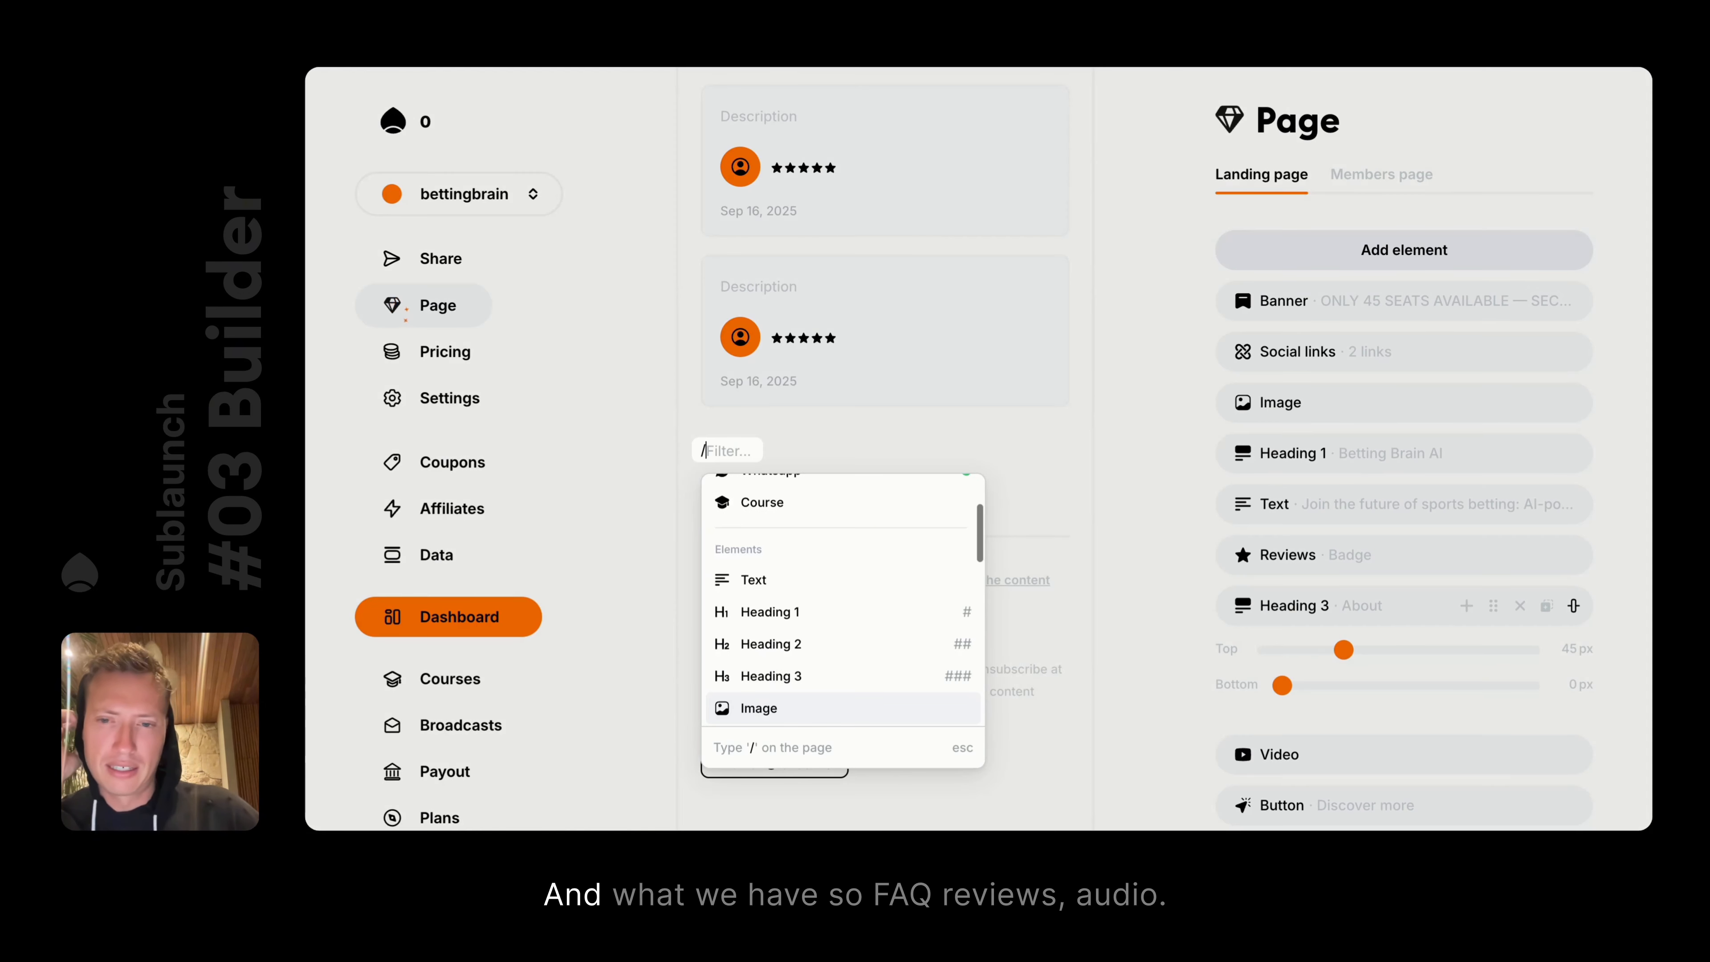
{"action": "key", "text": "Down"}
{"action": "key", "text": "Down"}
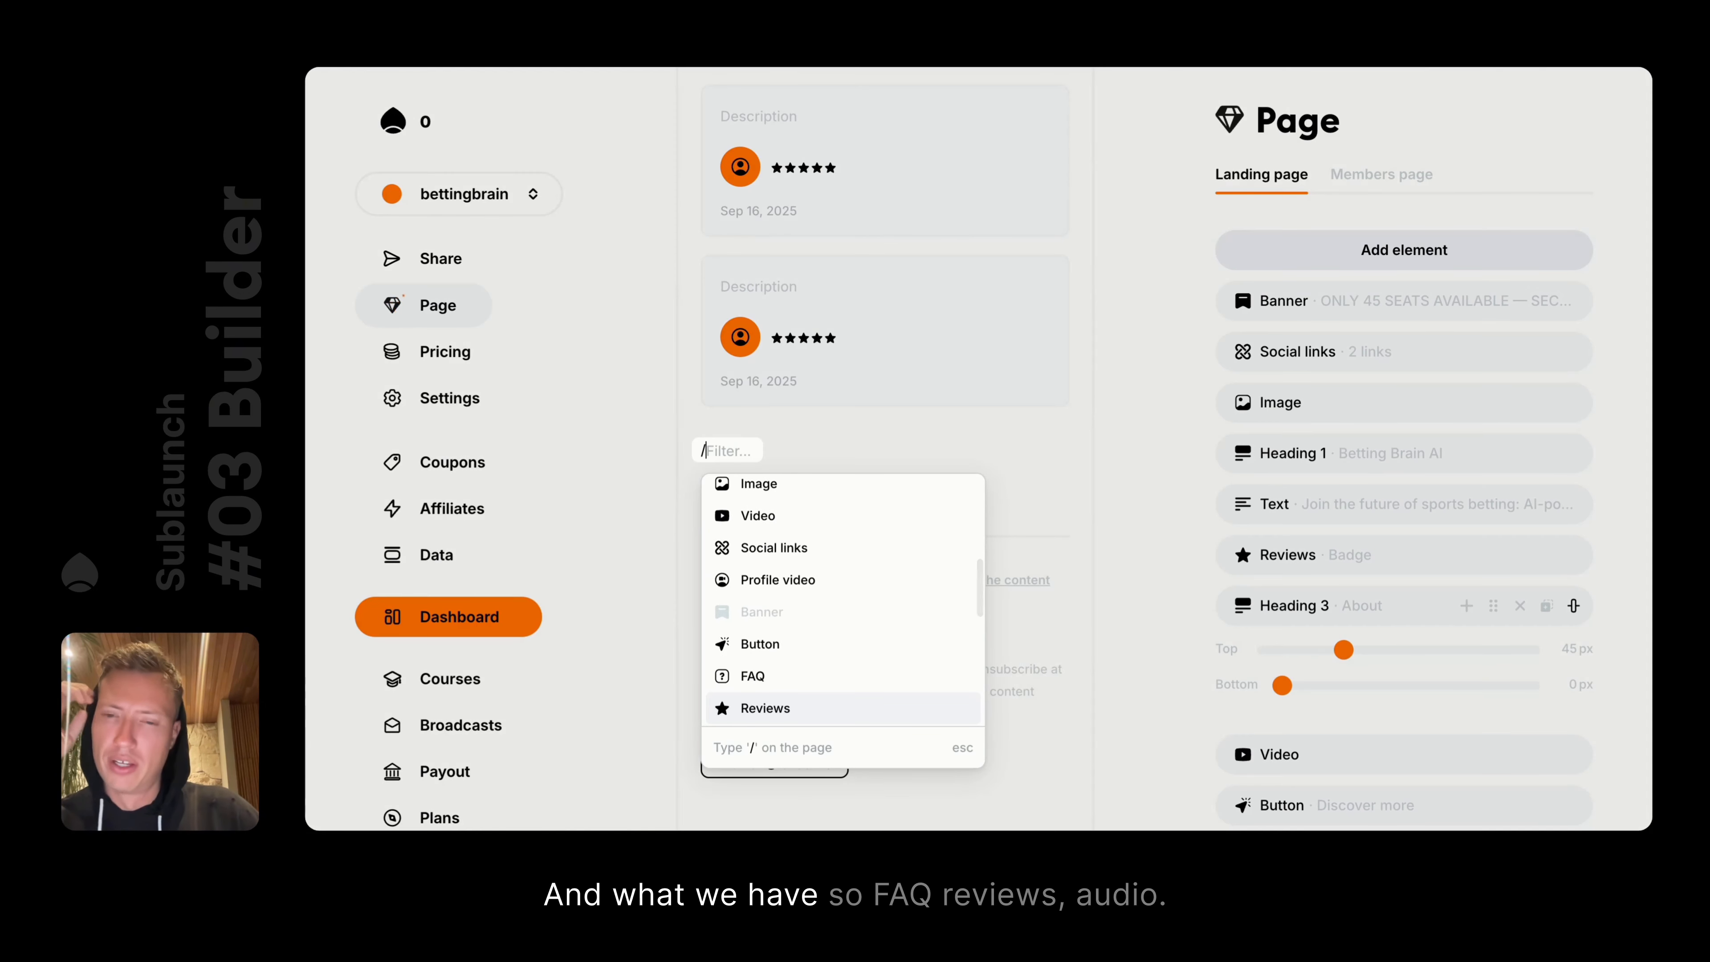
{"action": "key", "text": "Up"}
{"action": "key", "text": "Down"}
{"action": "key", "text": "Down"}
{"action": "key", "text": "Down"}
{"action": "key", "text": "Up"}
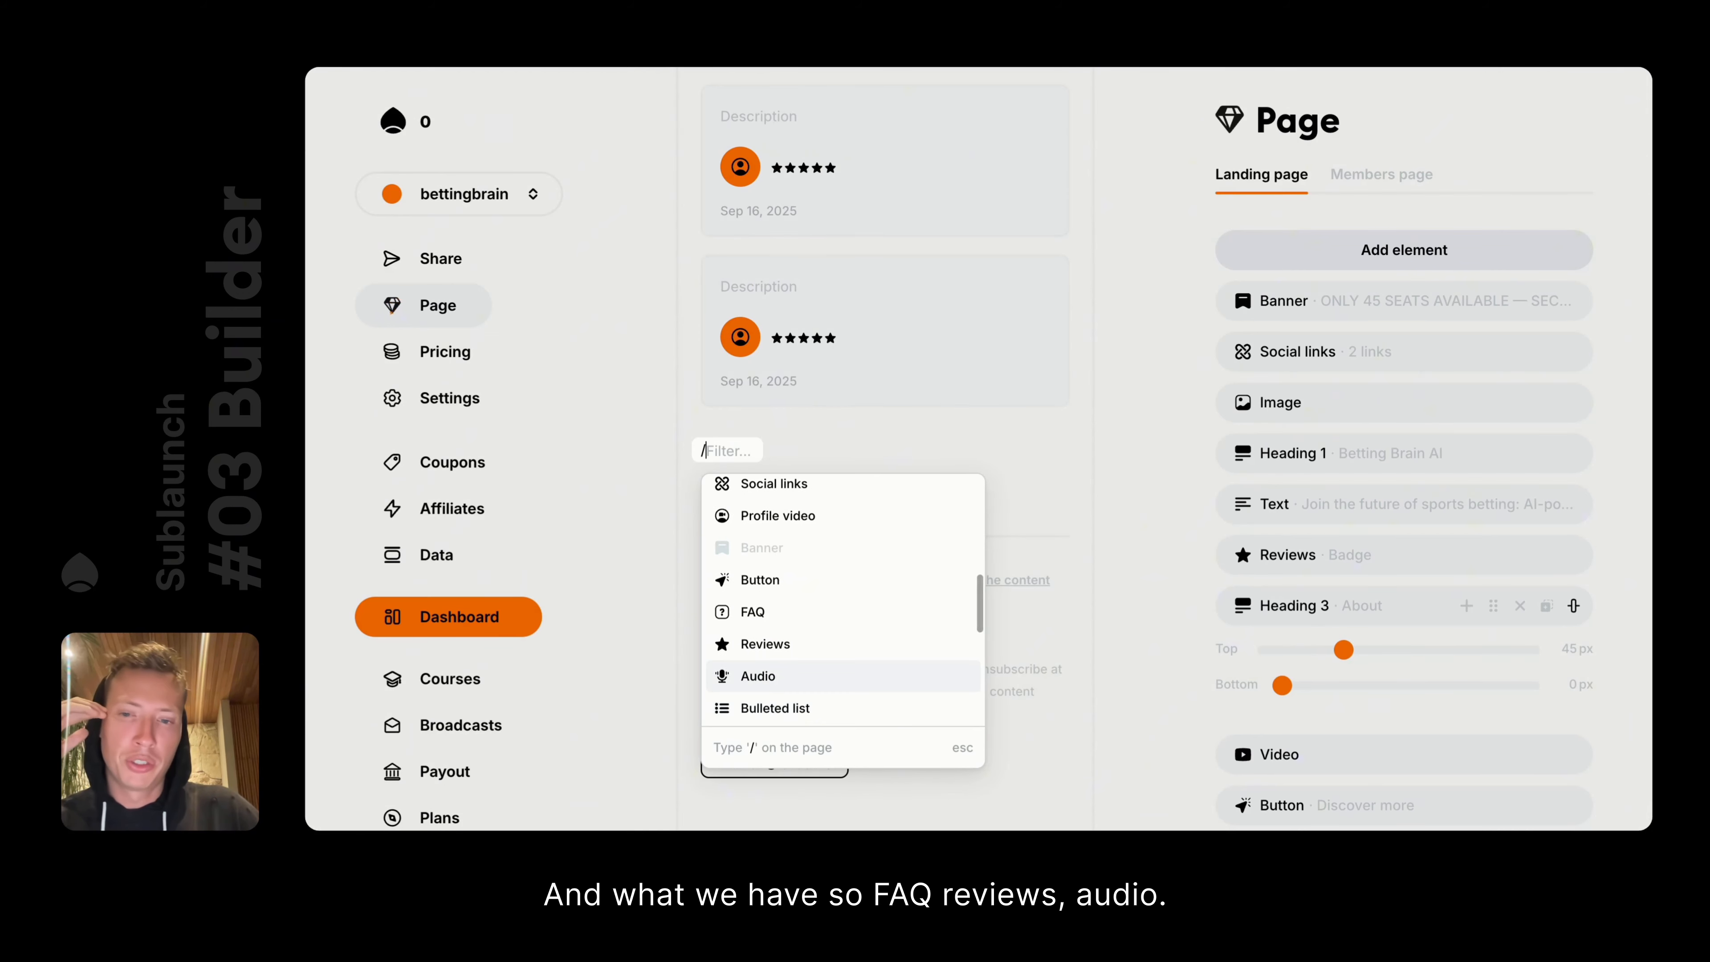
{"action": "type", "text": "/"}
{"action": "key", "text": "BackSpace"}
Insert an Audio element from the element list and close its settings
{"action": "key", "text": "Down"}
{"action": "key", "text": "Down"}
{"action": "key", "text": "Down"}
{"action": "key", "text": "Down"}
{"action": "key", "text": "Down"}
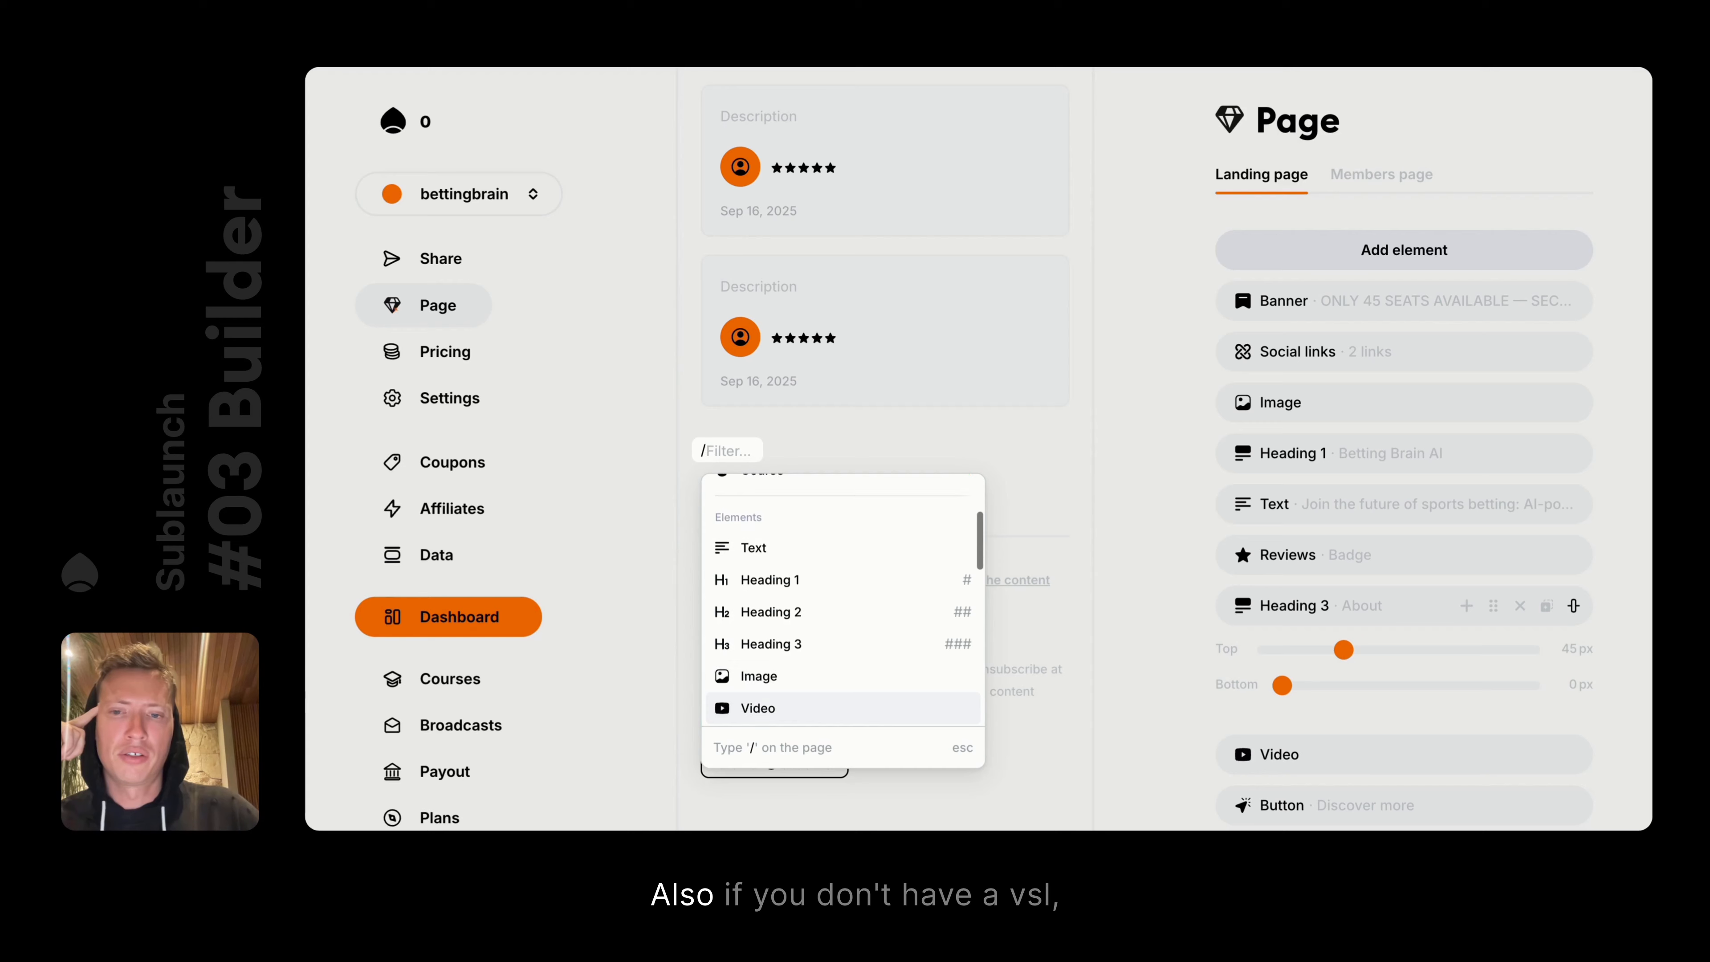
{"action": "key", "text": "Down"}
{"action": "key", "text": "Down"}
{"action": "key", "text": "Down"}
{"action": "key", "text": "Down"}
{"action": "key", "text": "Down"}
{"action": "key", "text": "Down"}
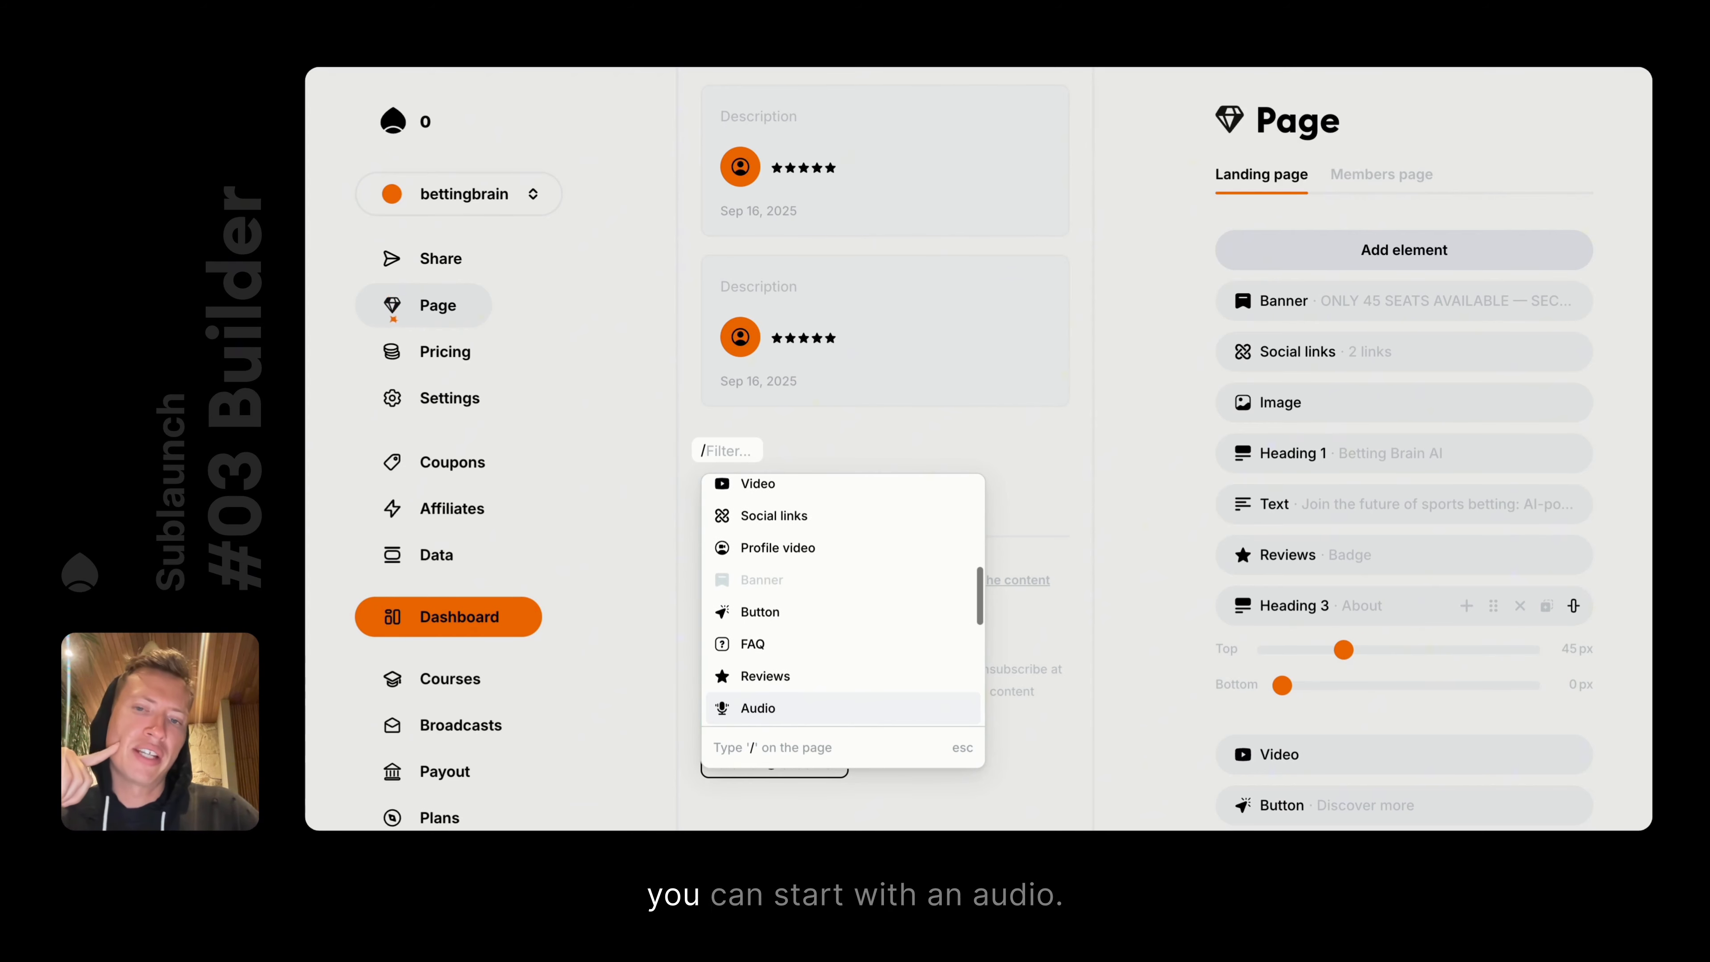
{"action": "key", "text": "Down"}
{"action": "key", "text": "Up"}
{"action": "key", "text": "Return"}
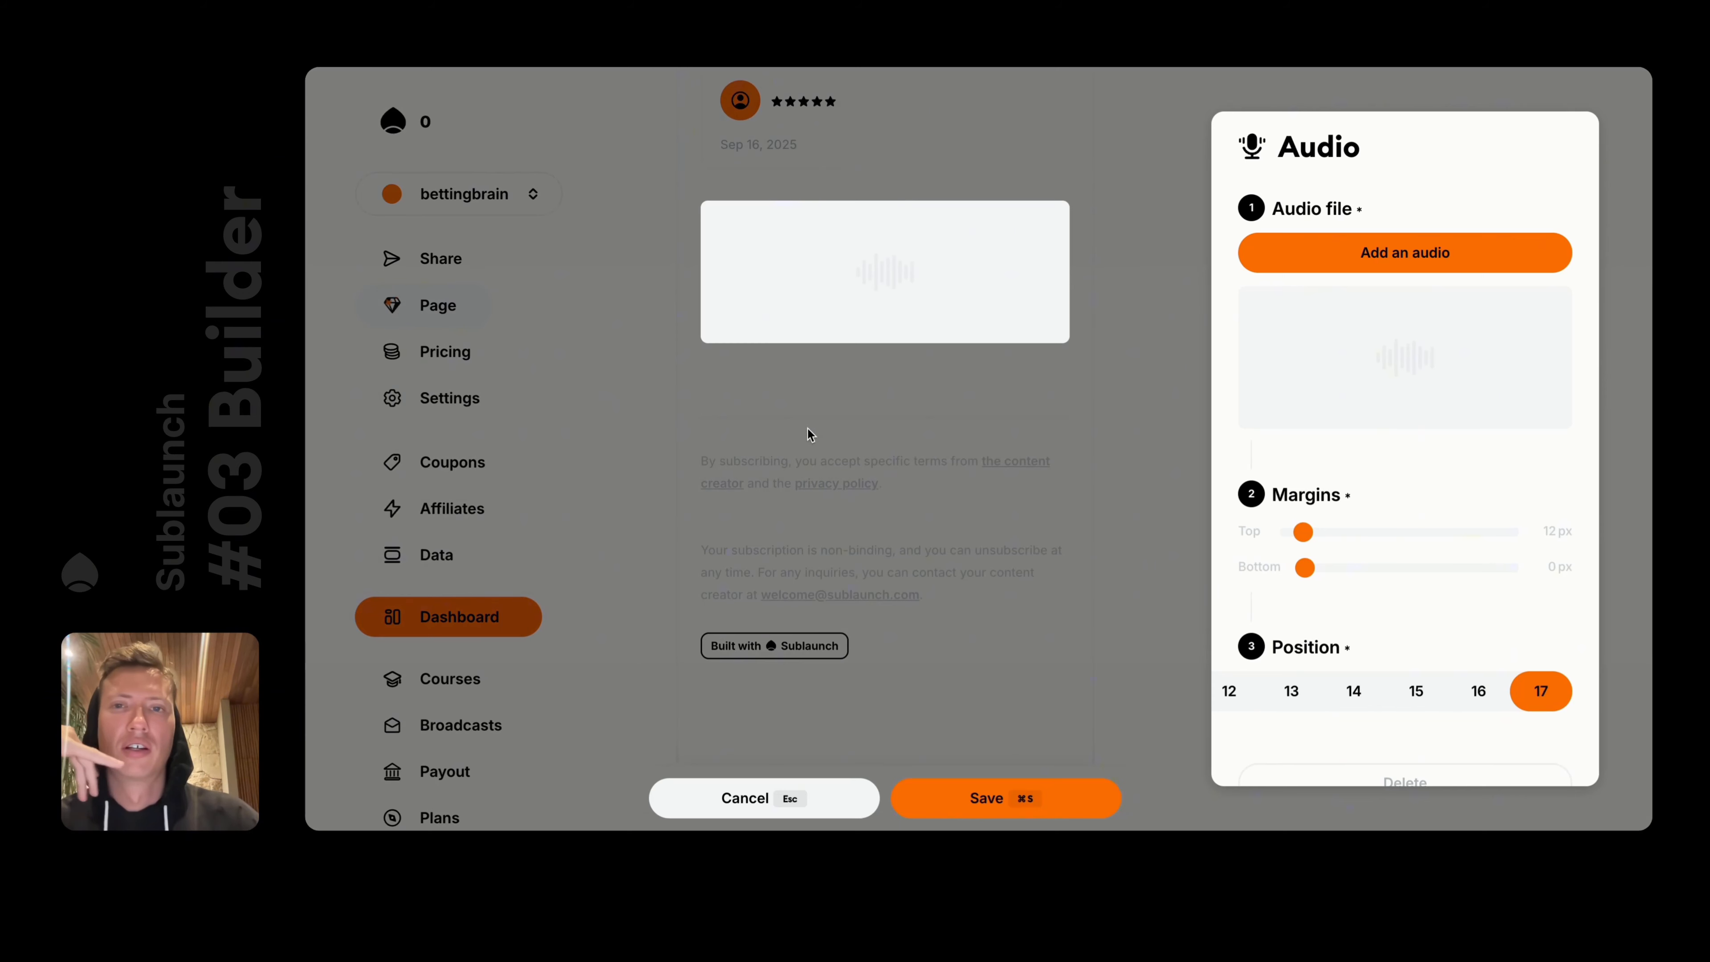
{"action": "left_click", "coordinate": [852, 402]}
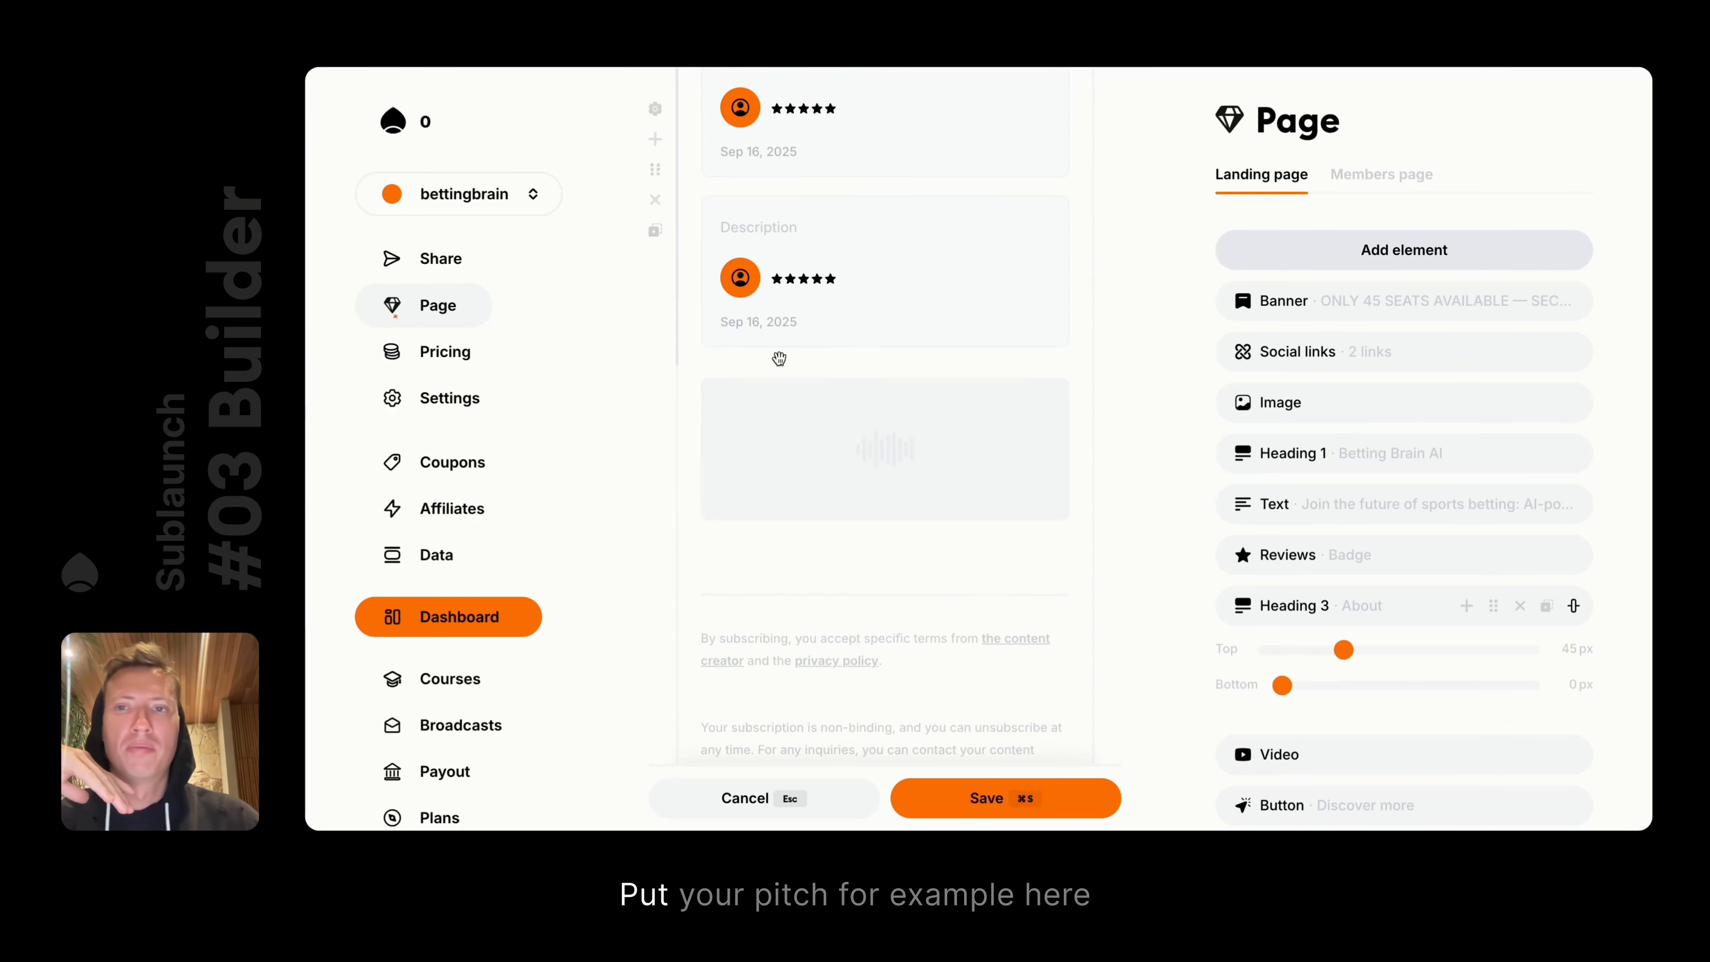
Drag the audio block under the About heading, above the video, and save the page
{"action": "scroll", "coordinate": [779, 359], "scroll_direction": "up", "scroll_amount": 20}
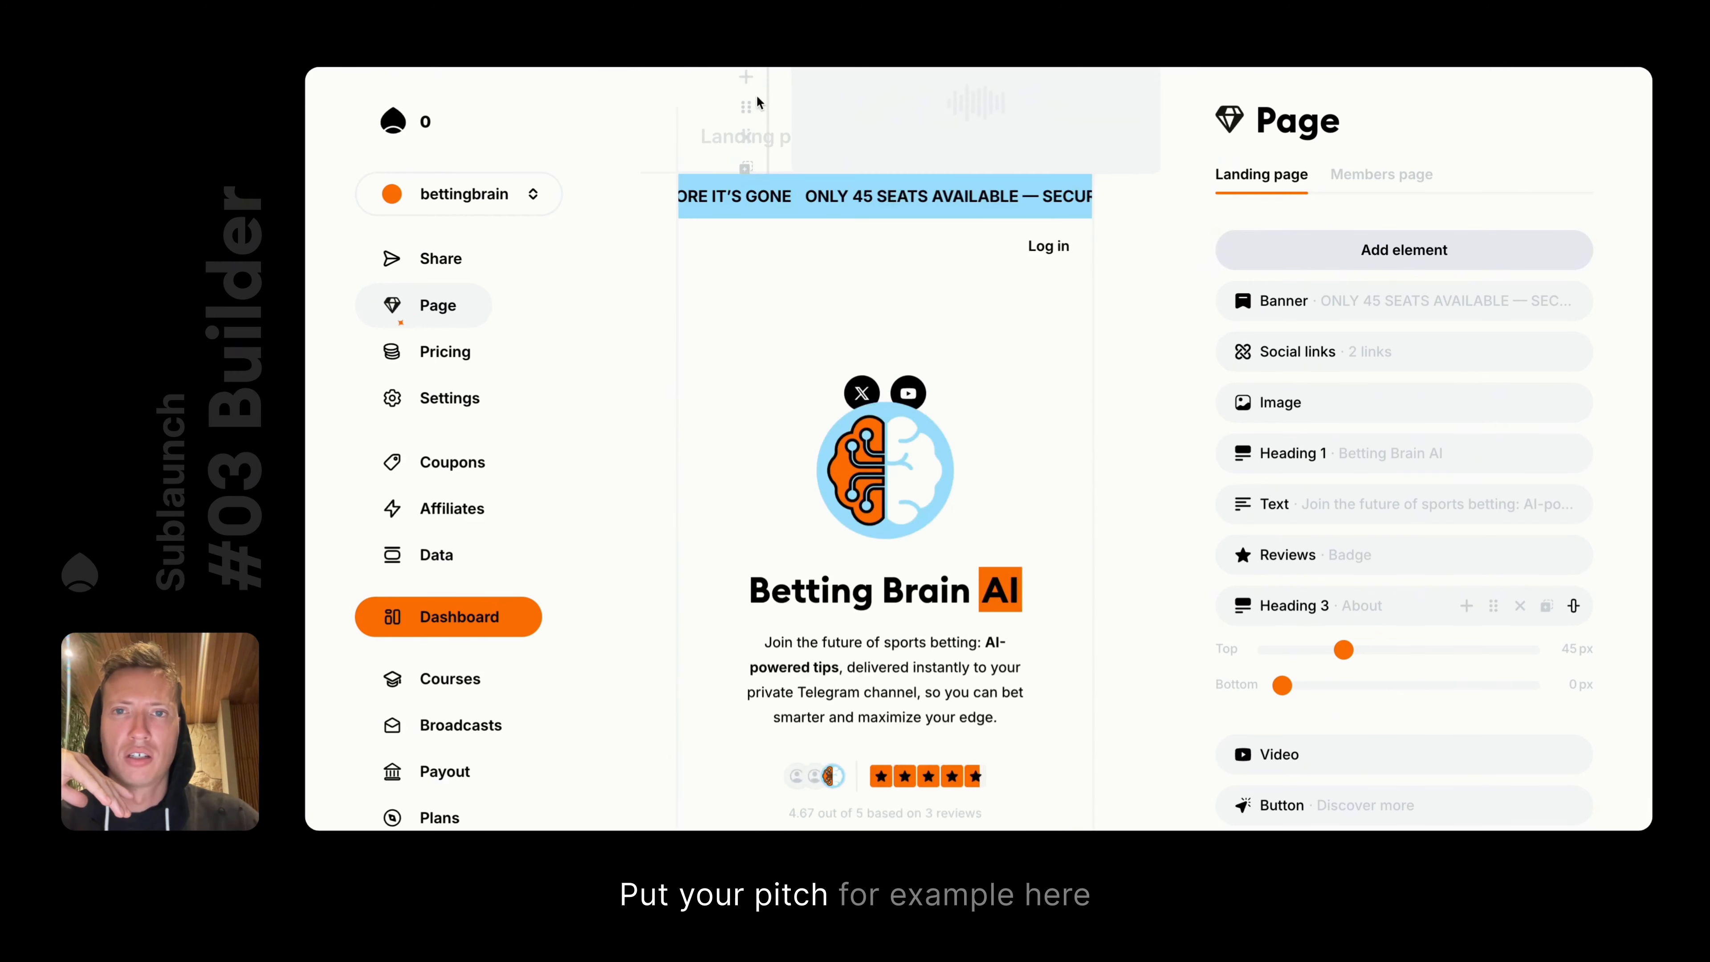
{"action": "left_click_drag", "start_coordinate": [756, 101], "coordinate": [661, 568]}
{"action": "left_click_drag", "start_coordinate": [660, 631], "coordinate": [652, 603]}
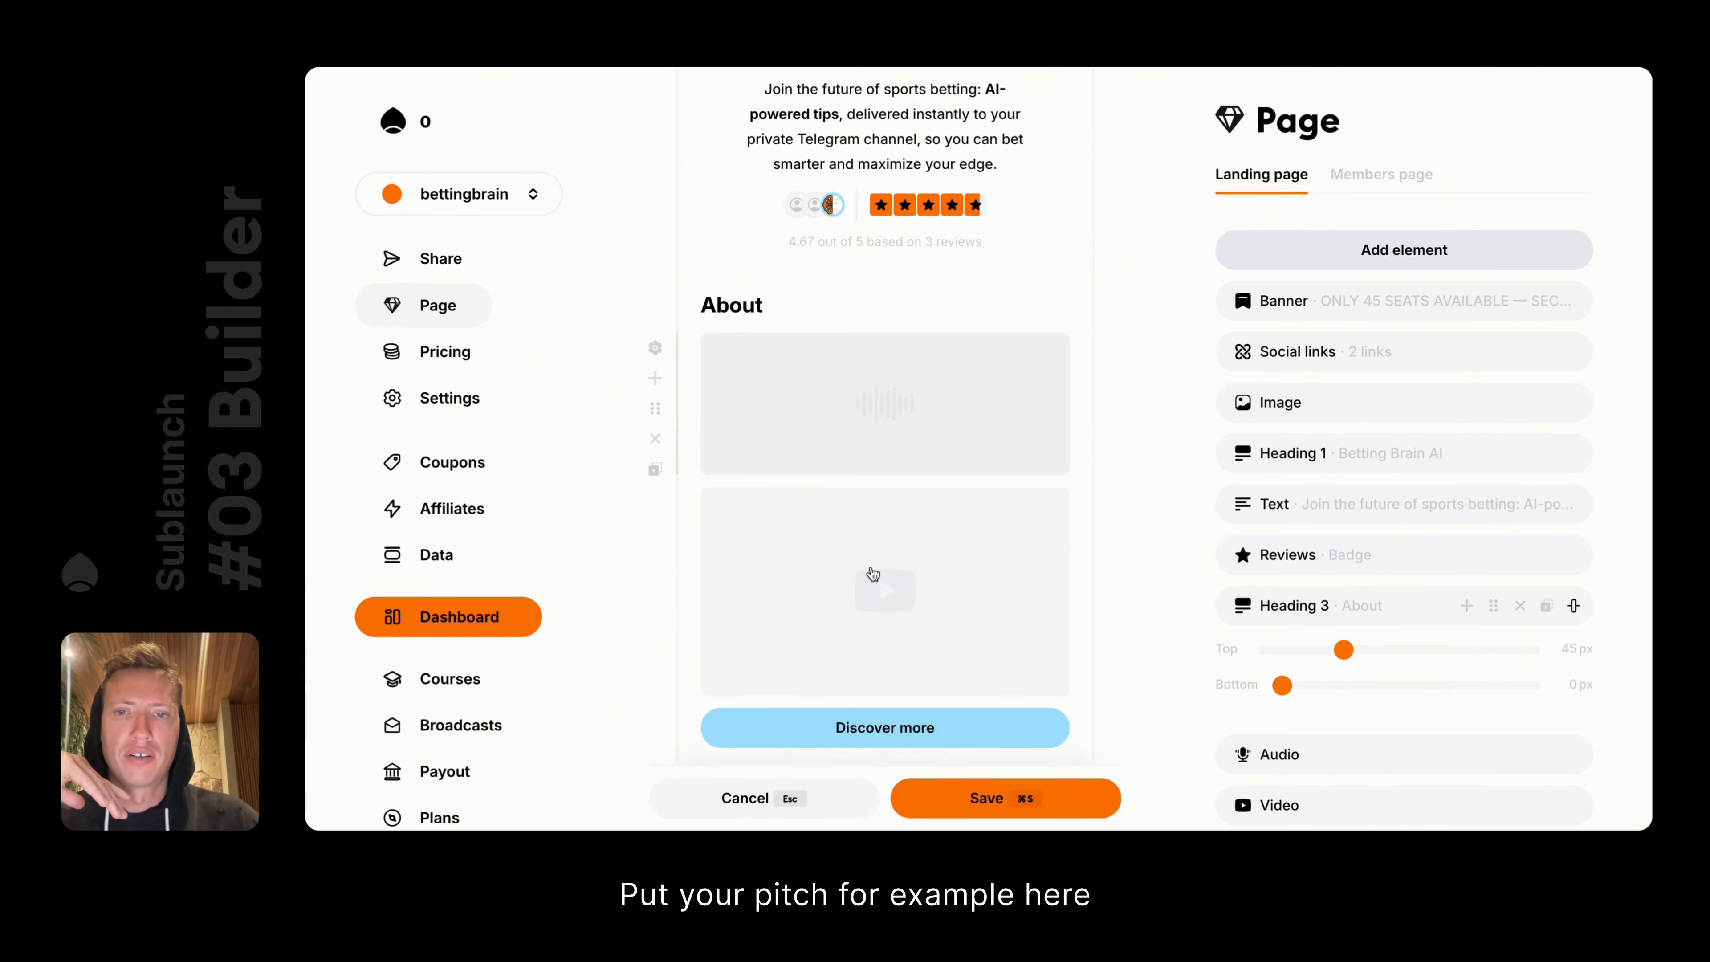
{"action": "scroll", "coordinate": [875, 539], "scroll_direction": "down", "scroll_amount": 1}
{"action": "key", "text": "super+s"}
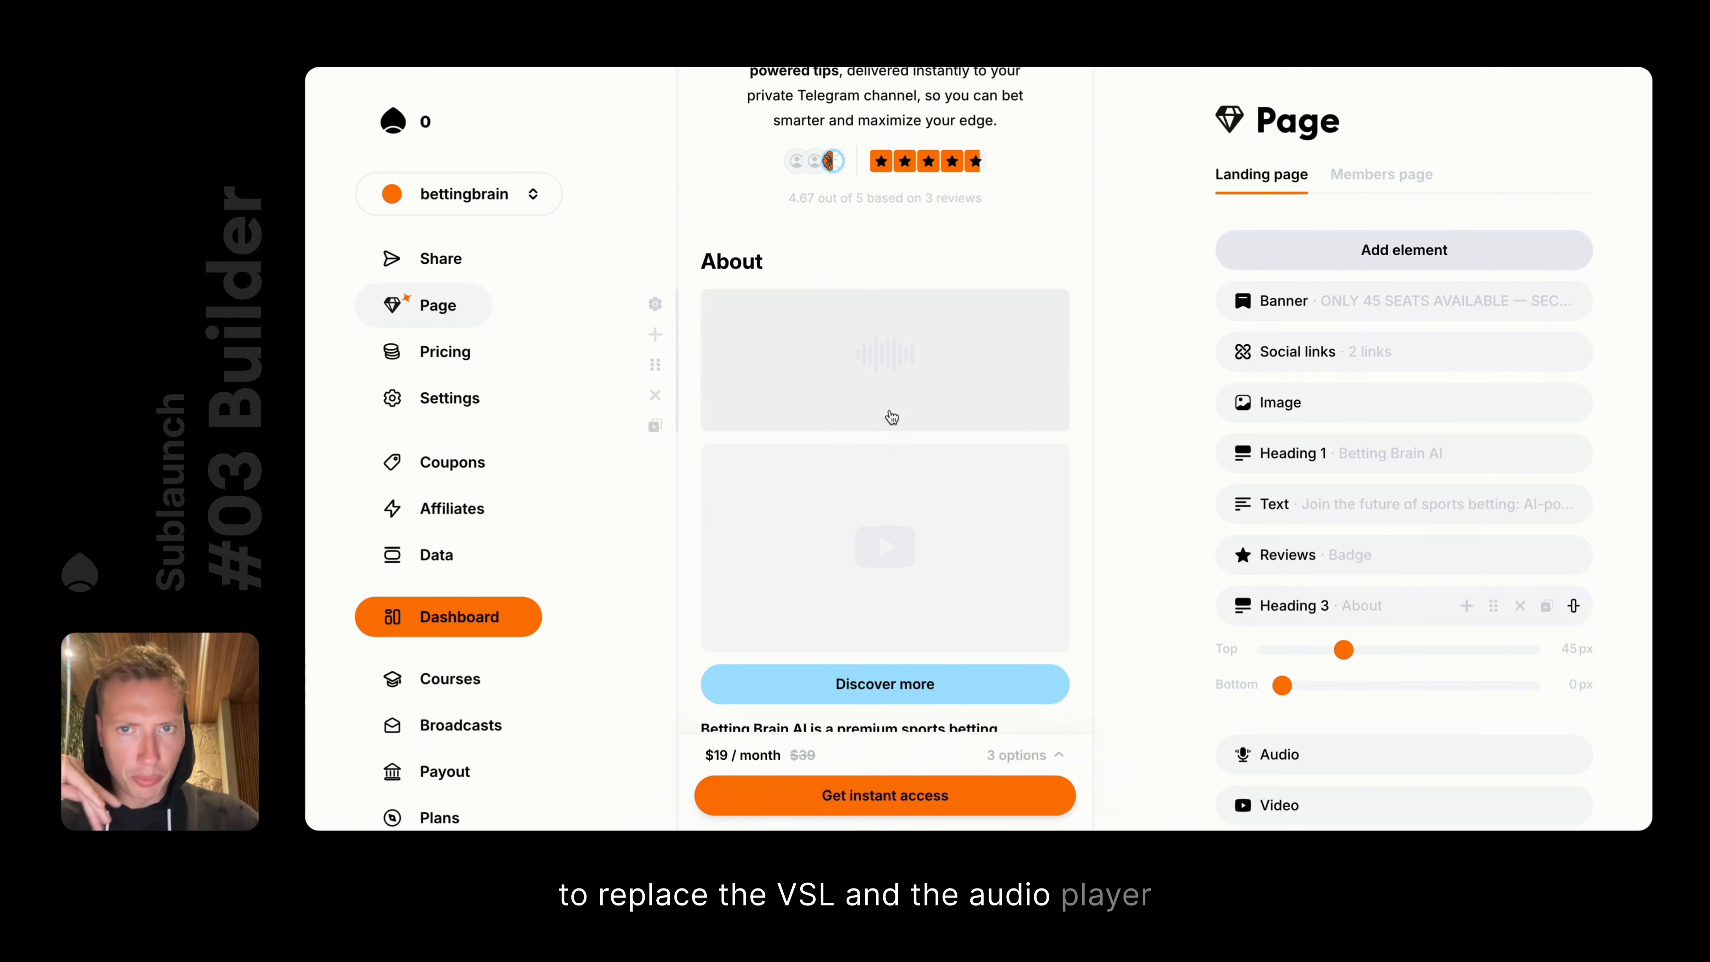
{"action": "scroll", "coordinate": [868, 437], "scroll_direction": "down", "scroll_amount": 15}
{"action": "scroll", "coordinate": [856, 446], "scroll_direction": "up", "scroll_amount": 3}
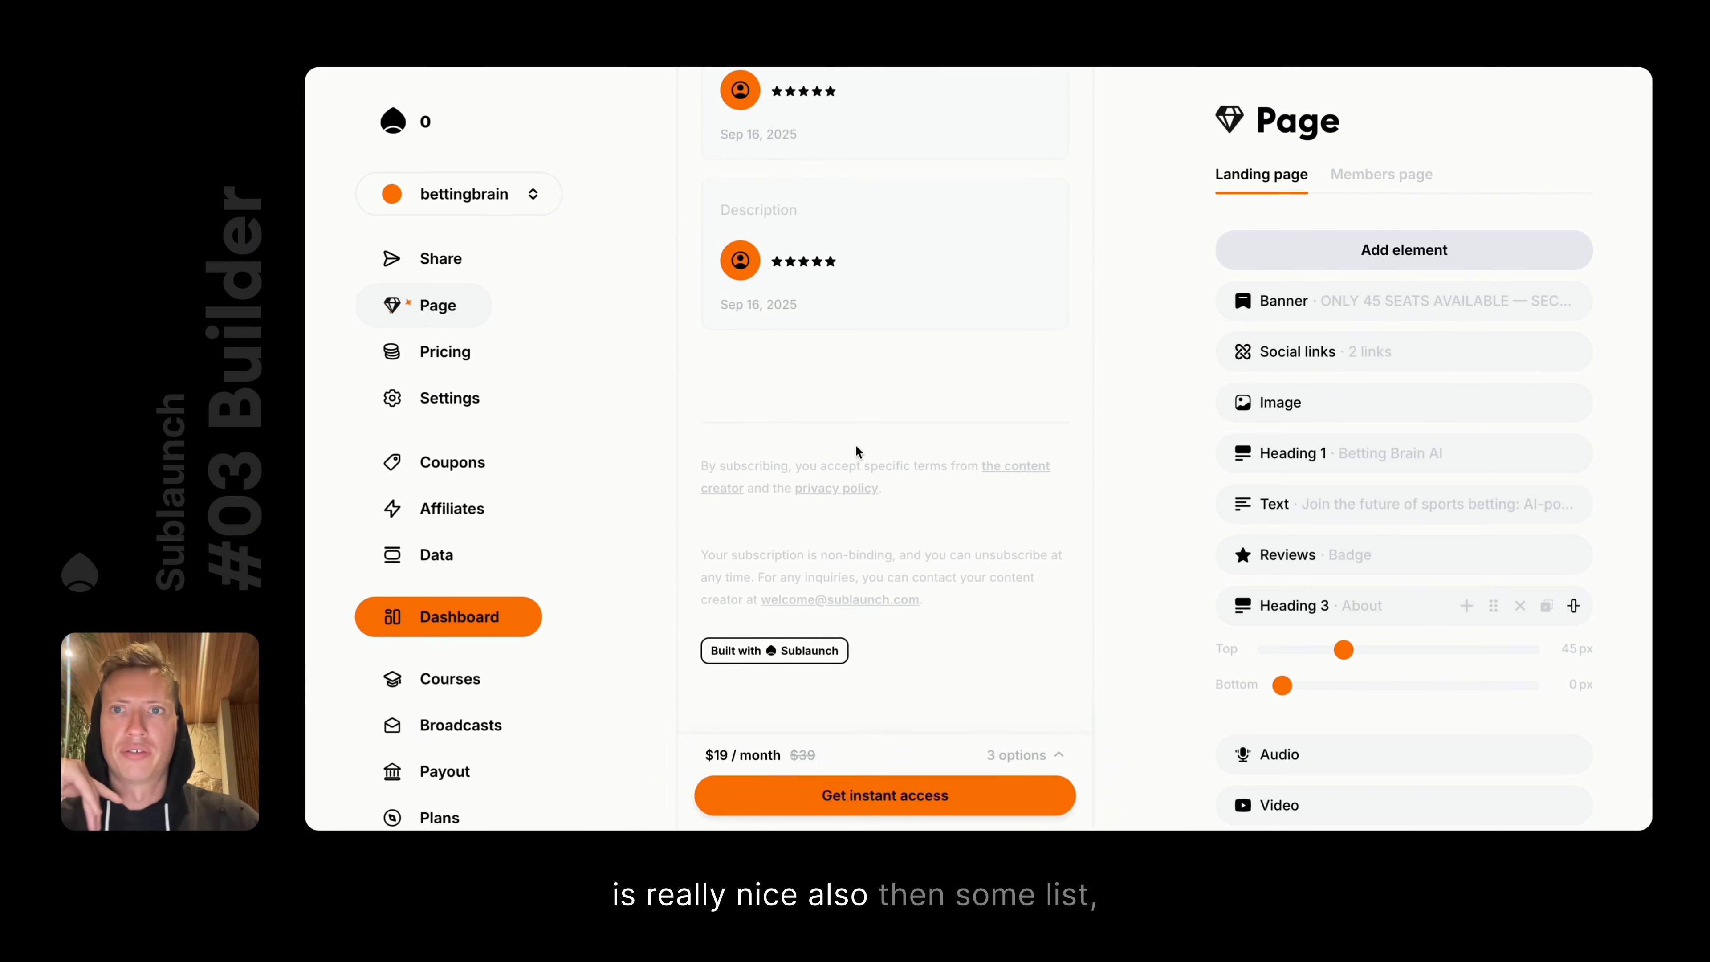
{"action": "left_click", "coordinate": [760, 404]}
{"action": "type", "text": "/"}
{"action": "scroll", "coordinate": [884, 564], "scroll_direction": "down", "scroll_amount": 10}
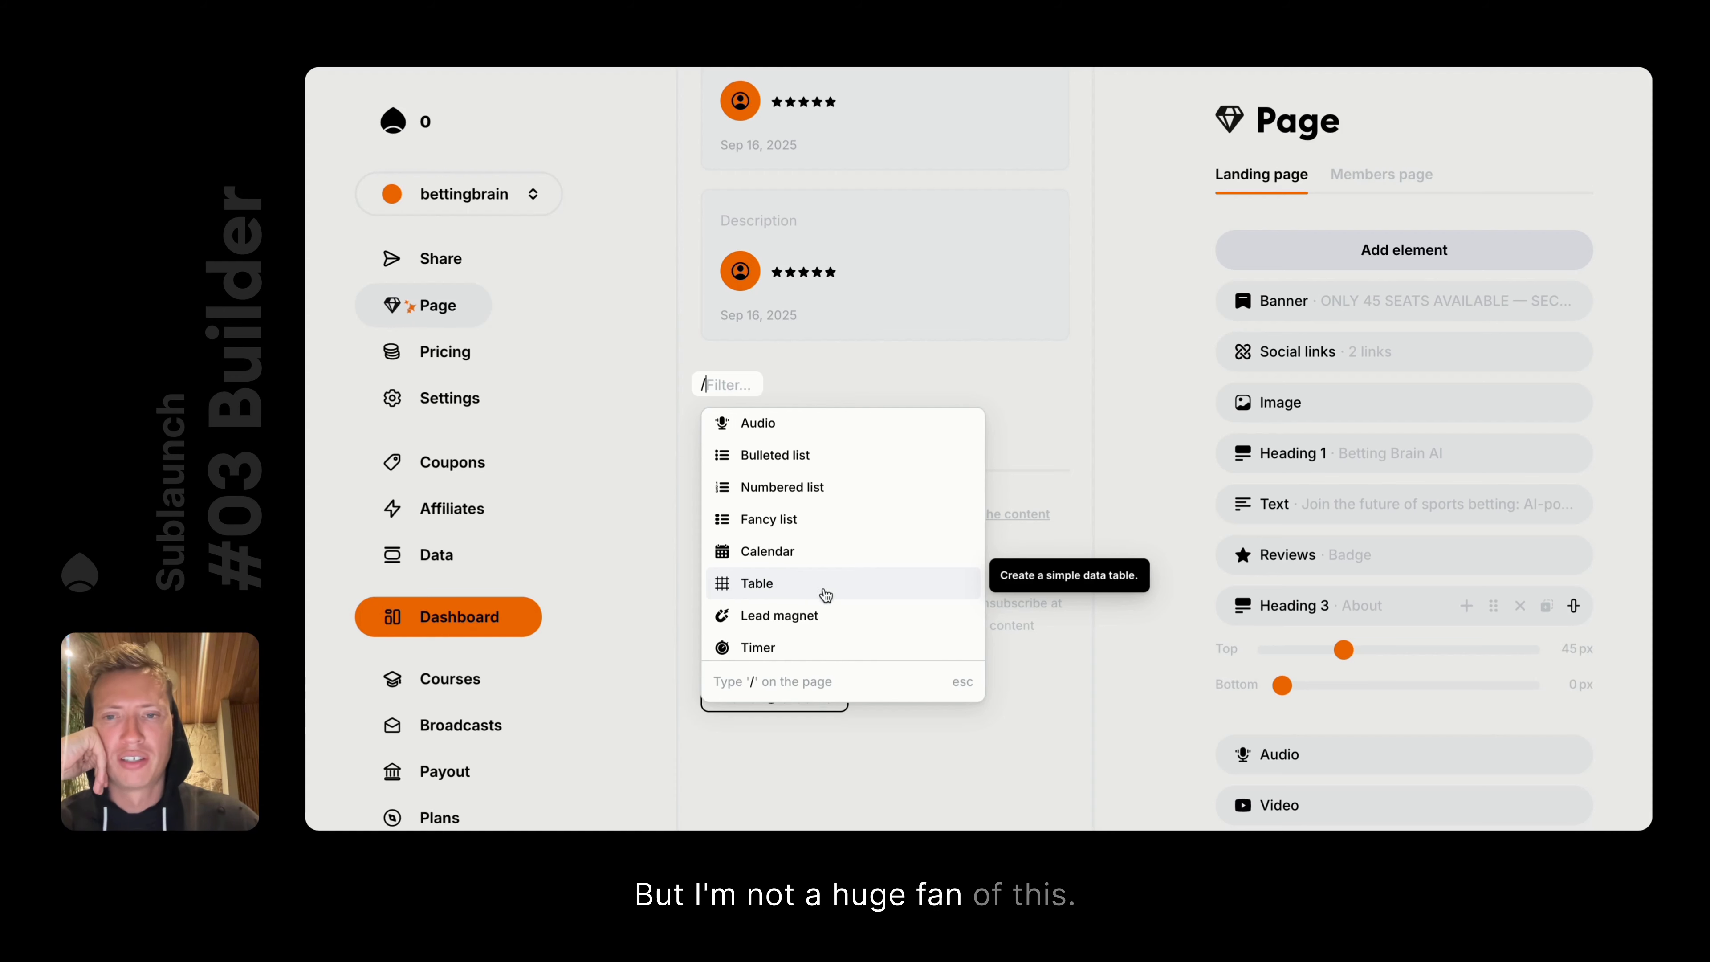
{"action": "scroll", "coordinate": [836, 612], "scroll_direction": "down", "scroll_amount": 2}
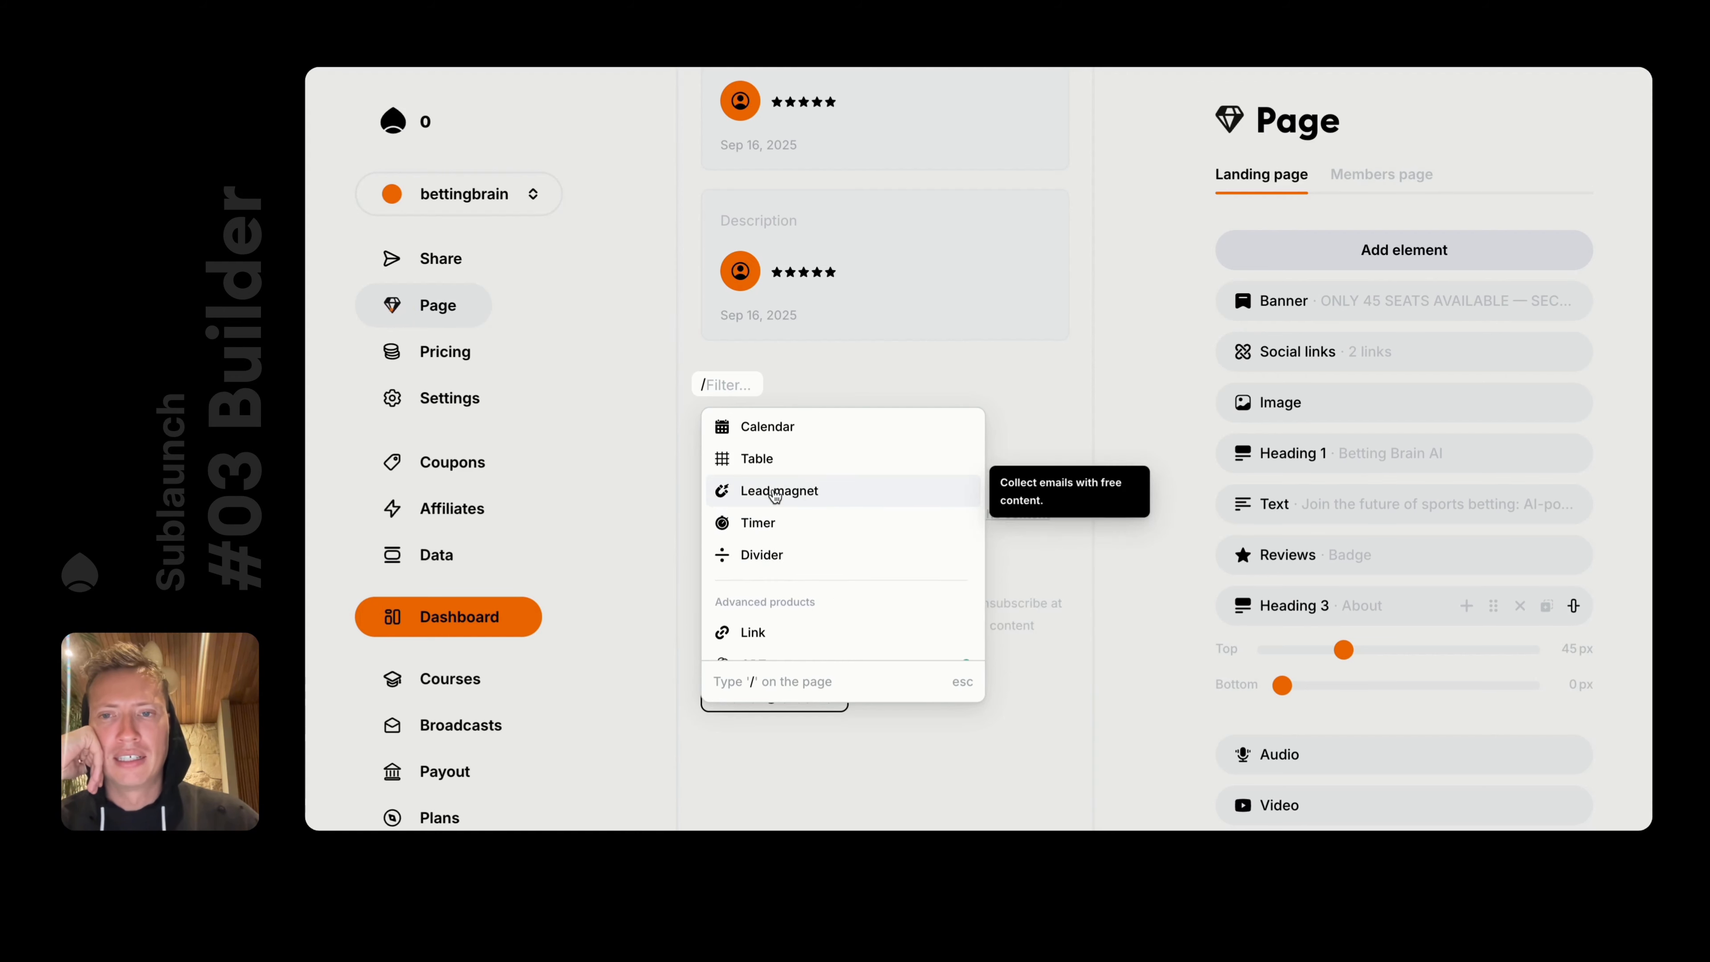
{"action": "left_click", "coordinate": [771, 524]}
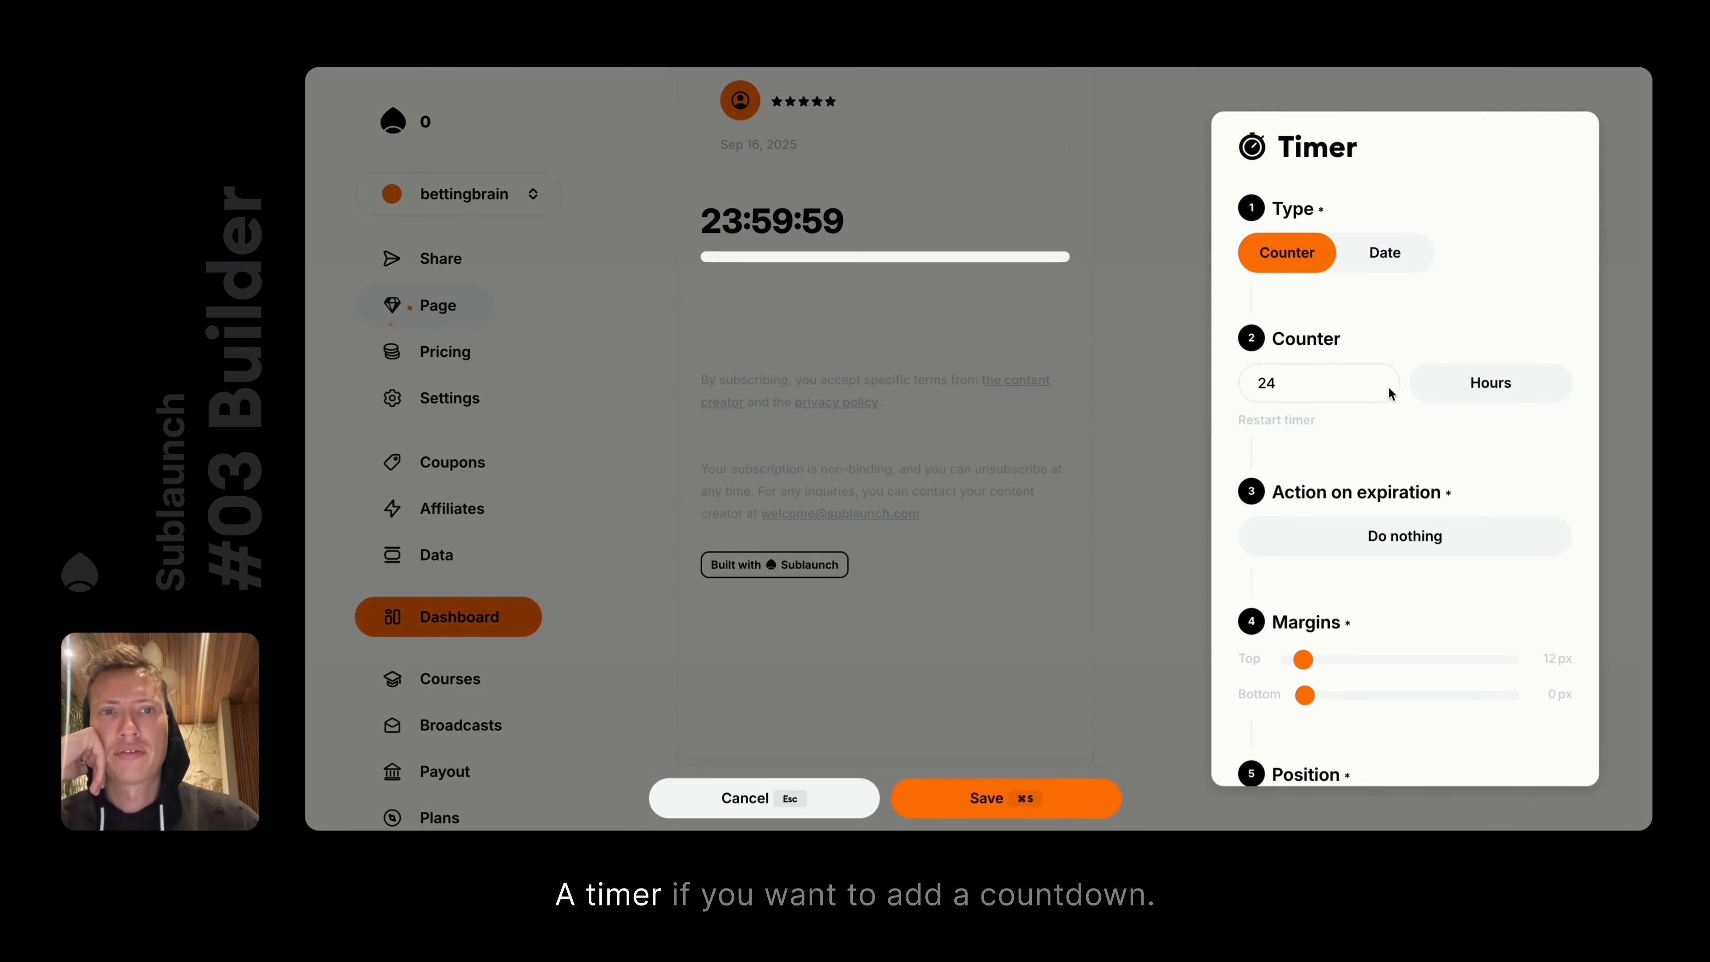
{"action": "scroll", "coordinate": [1399, 524], "scroll_direction": "down", "scroll_amount": 3}
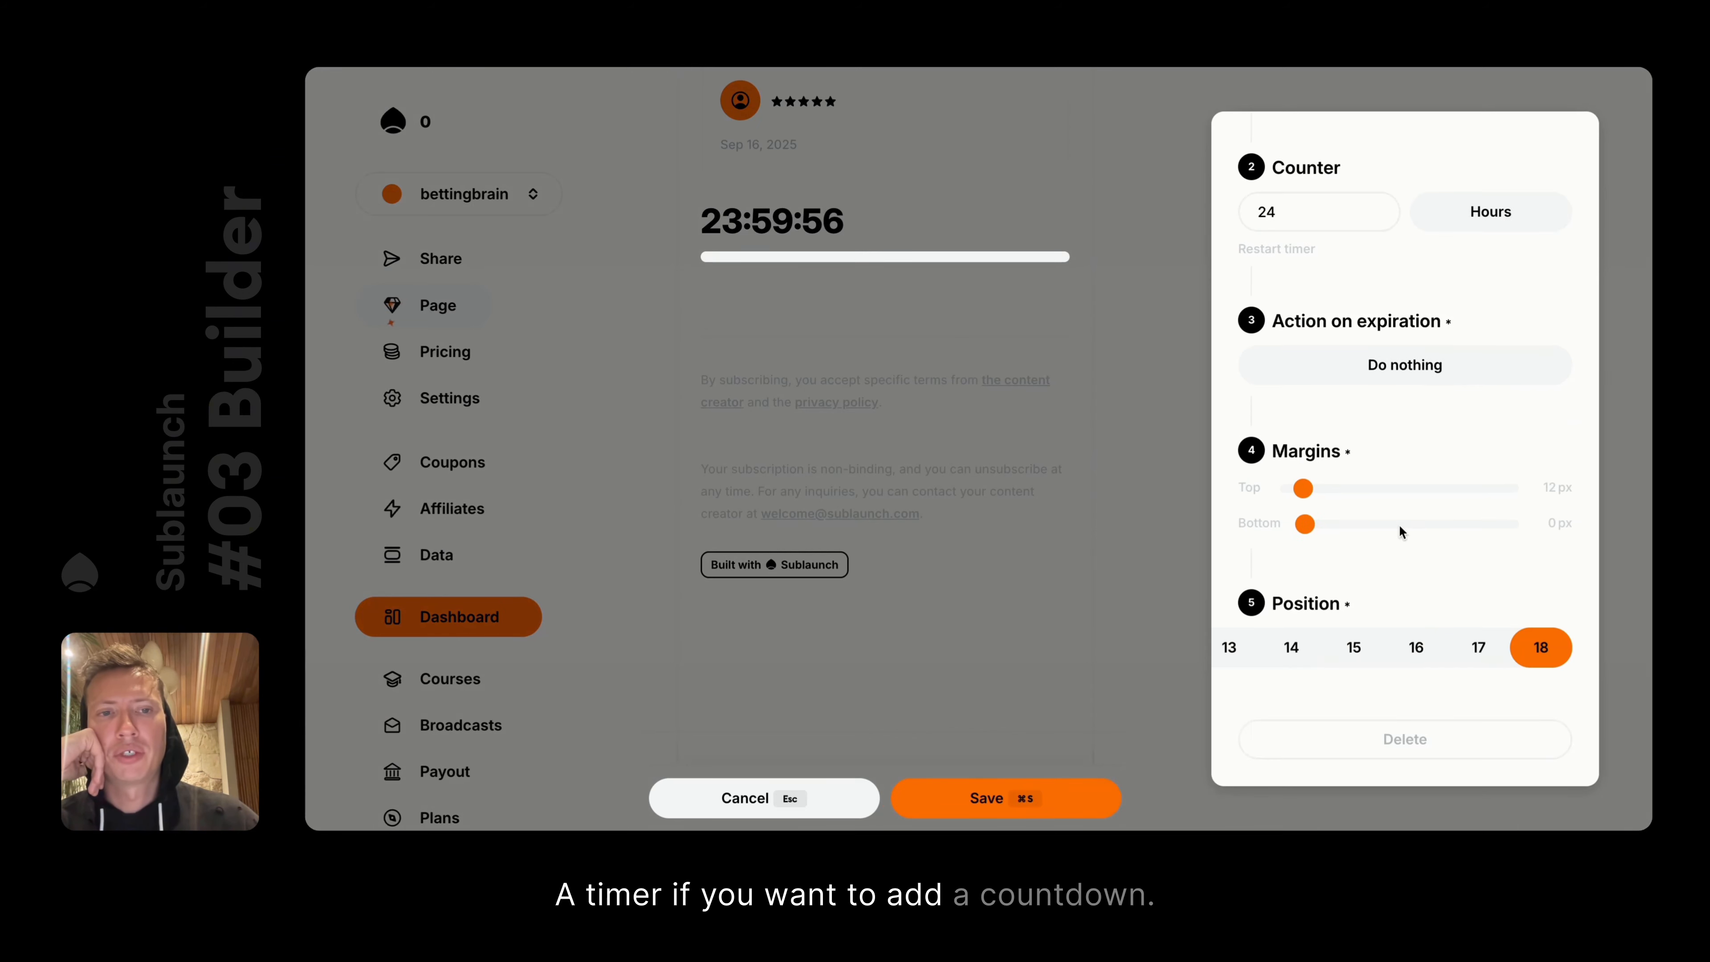
{"action": "left_click", "coordinate": [1357, 724]}
{"action": "left_click", "coordinate": [775, 223]}
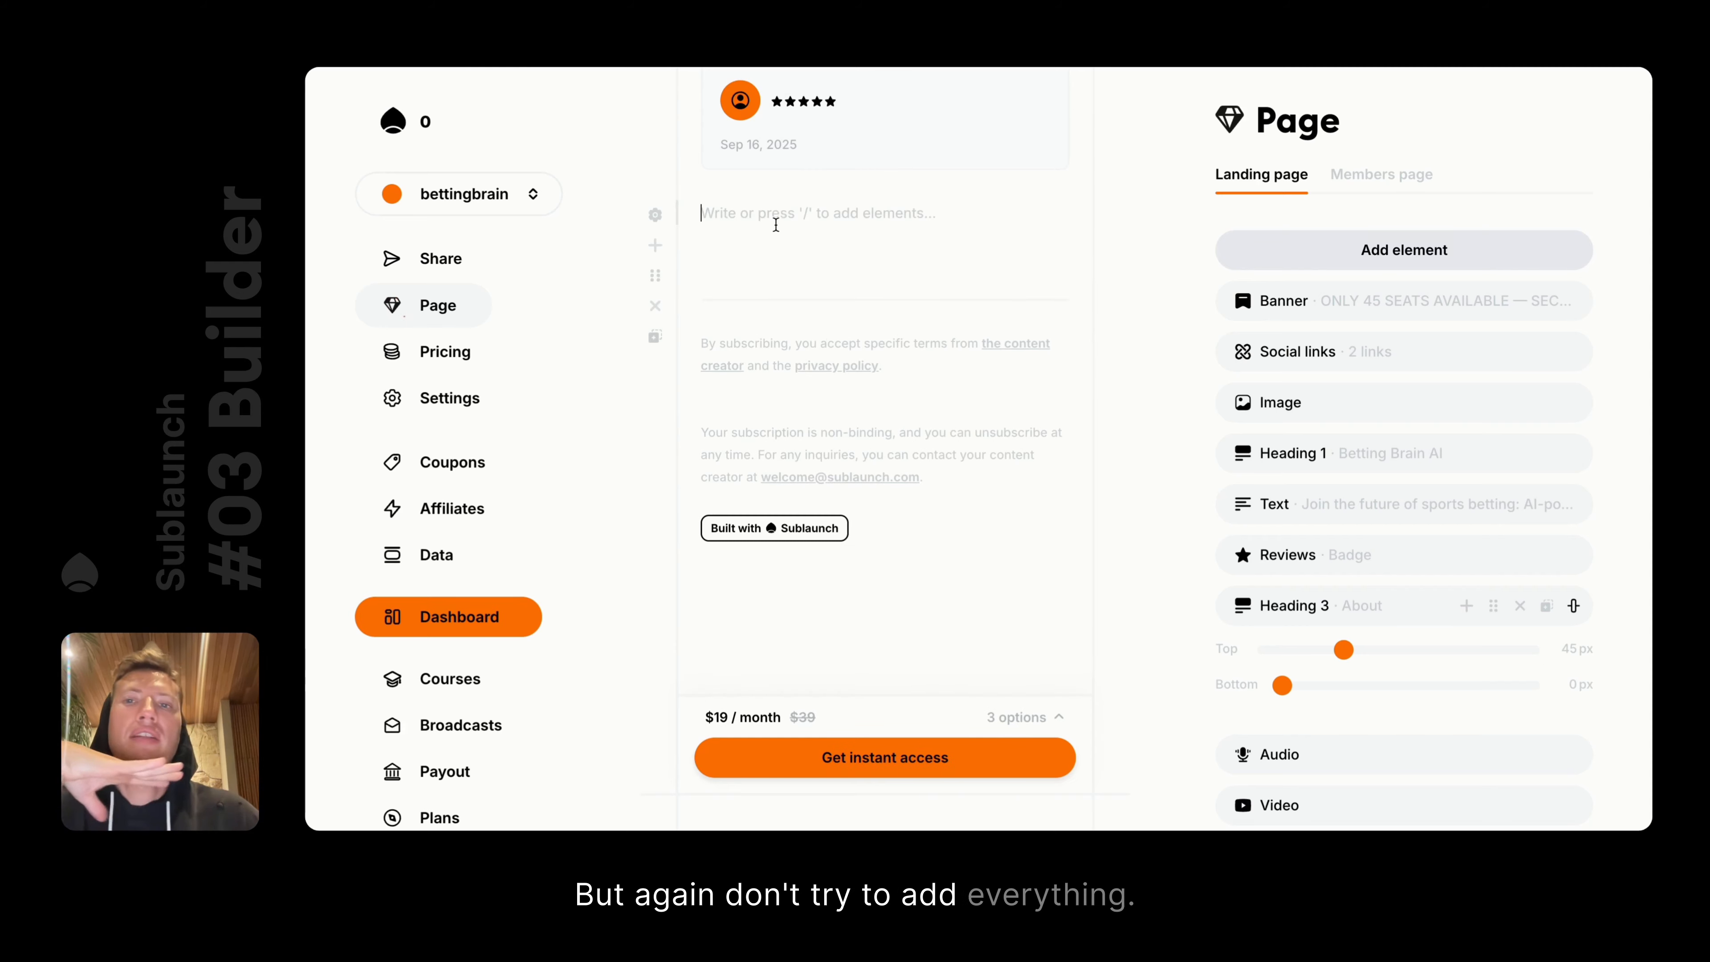
{"action": "type", "text": "/"}
{"action": "scroll", "coordinate": [851, 363], "scroll_direction": "down", "scroll_amount": 5}
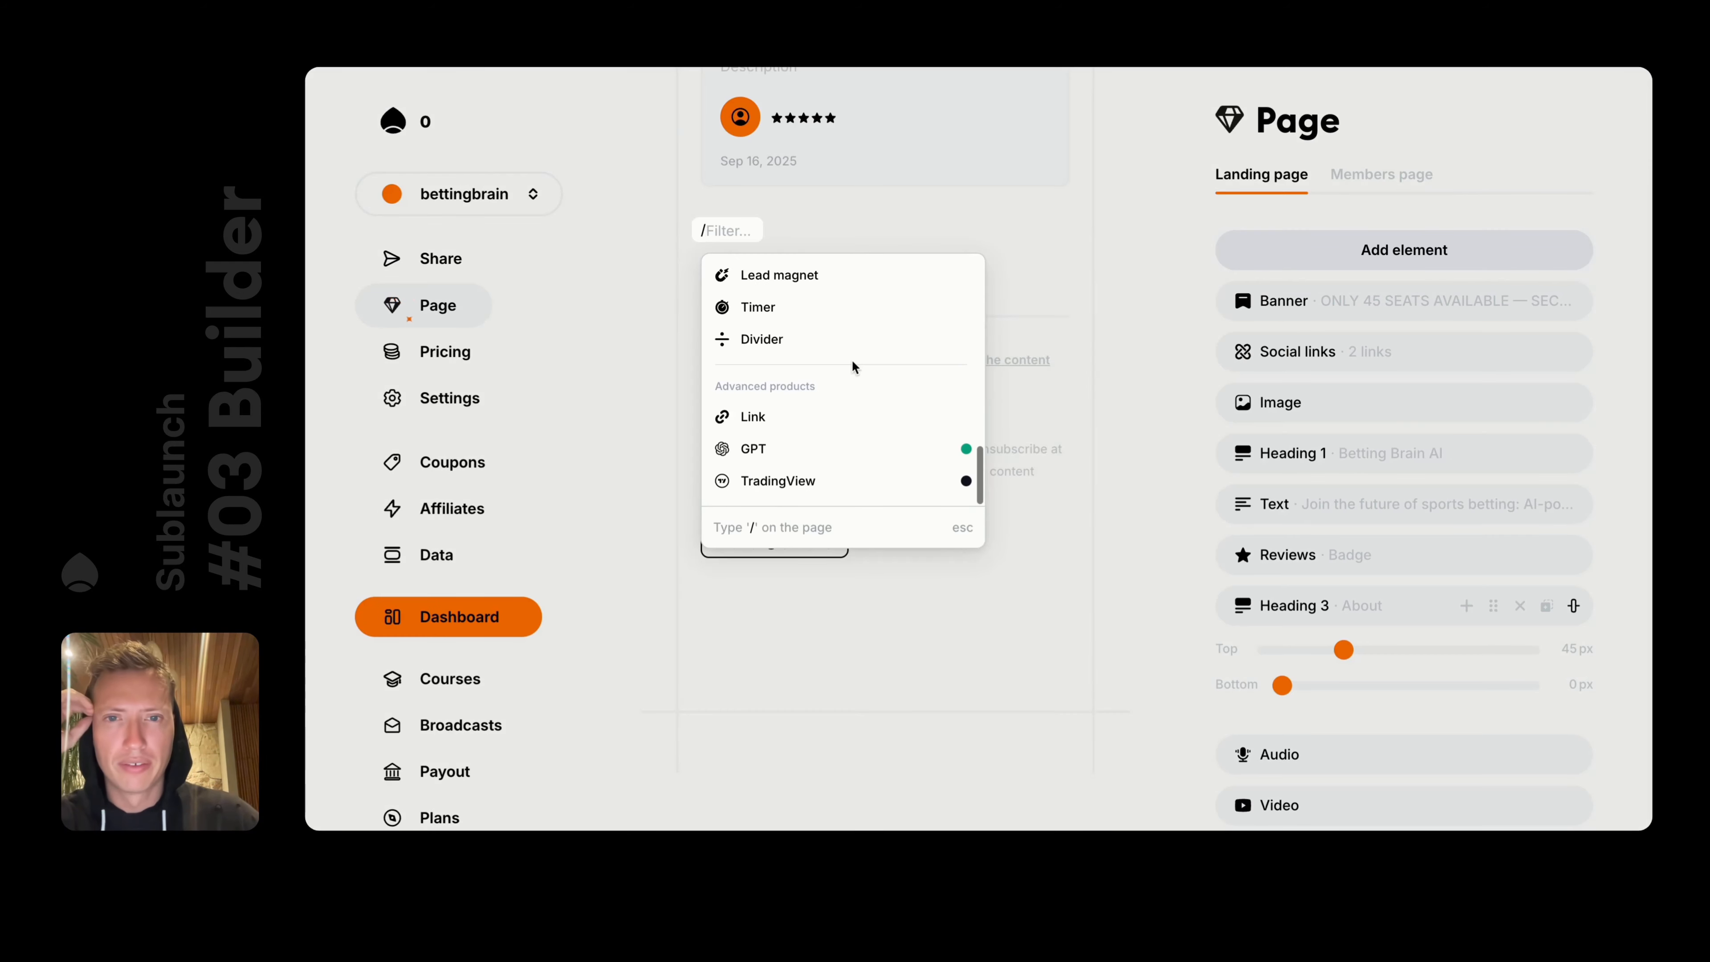
{"action": "scroll", "coordinate": [835, 360], "scroll_direction": "up", "scroll_amount": 3}
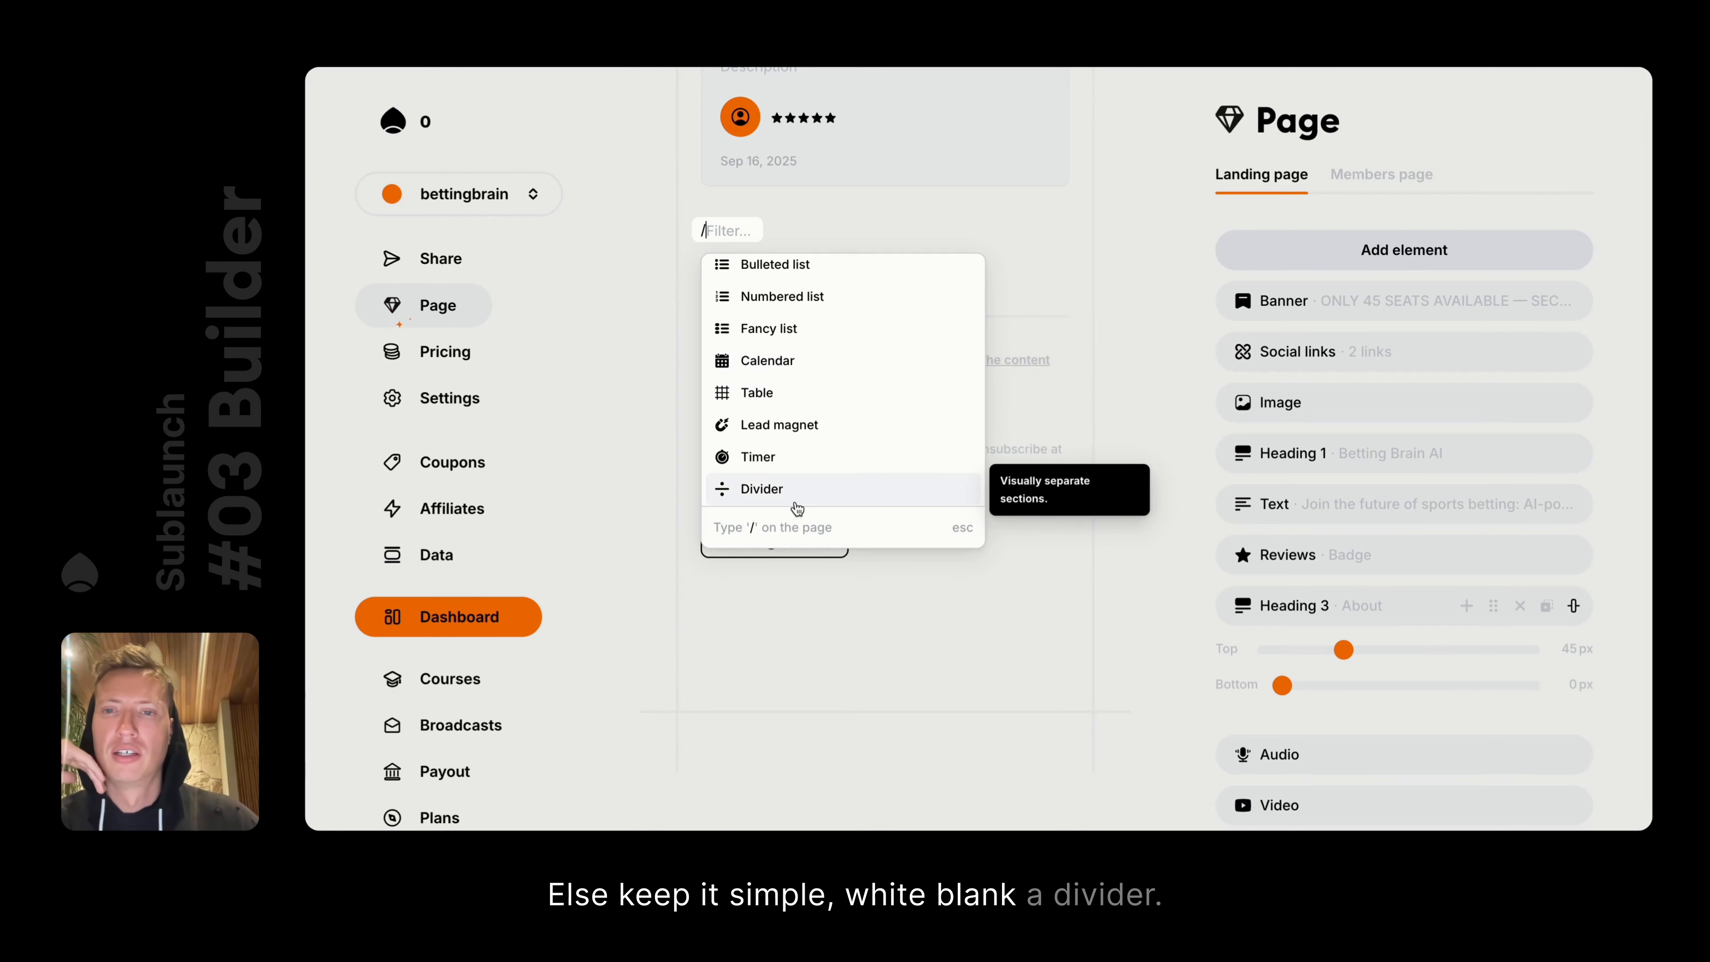
{"action": "left_click", "coordinate": [809, 484]}
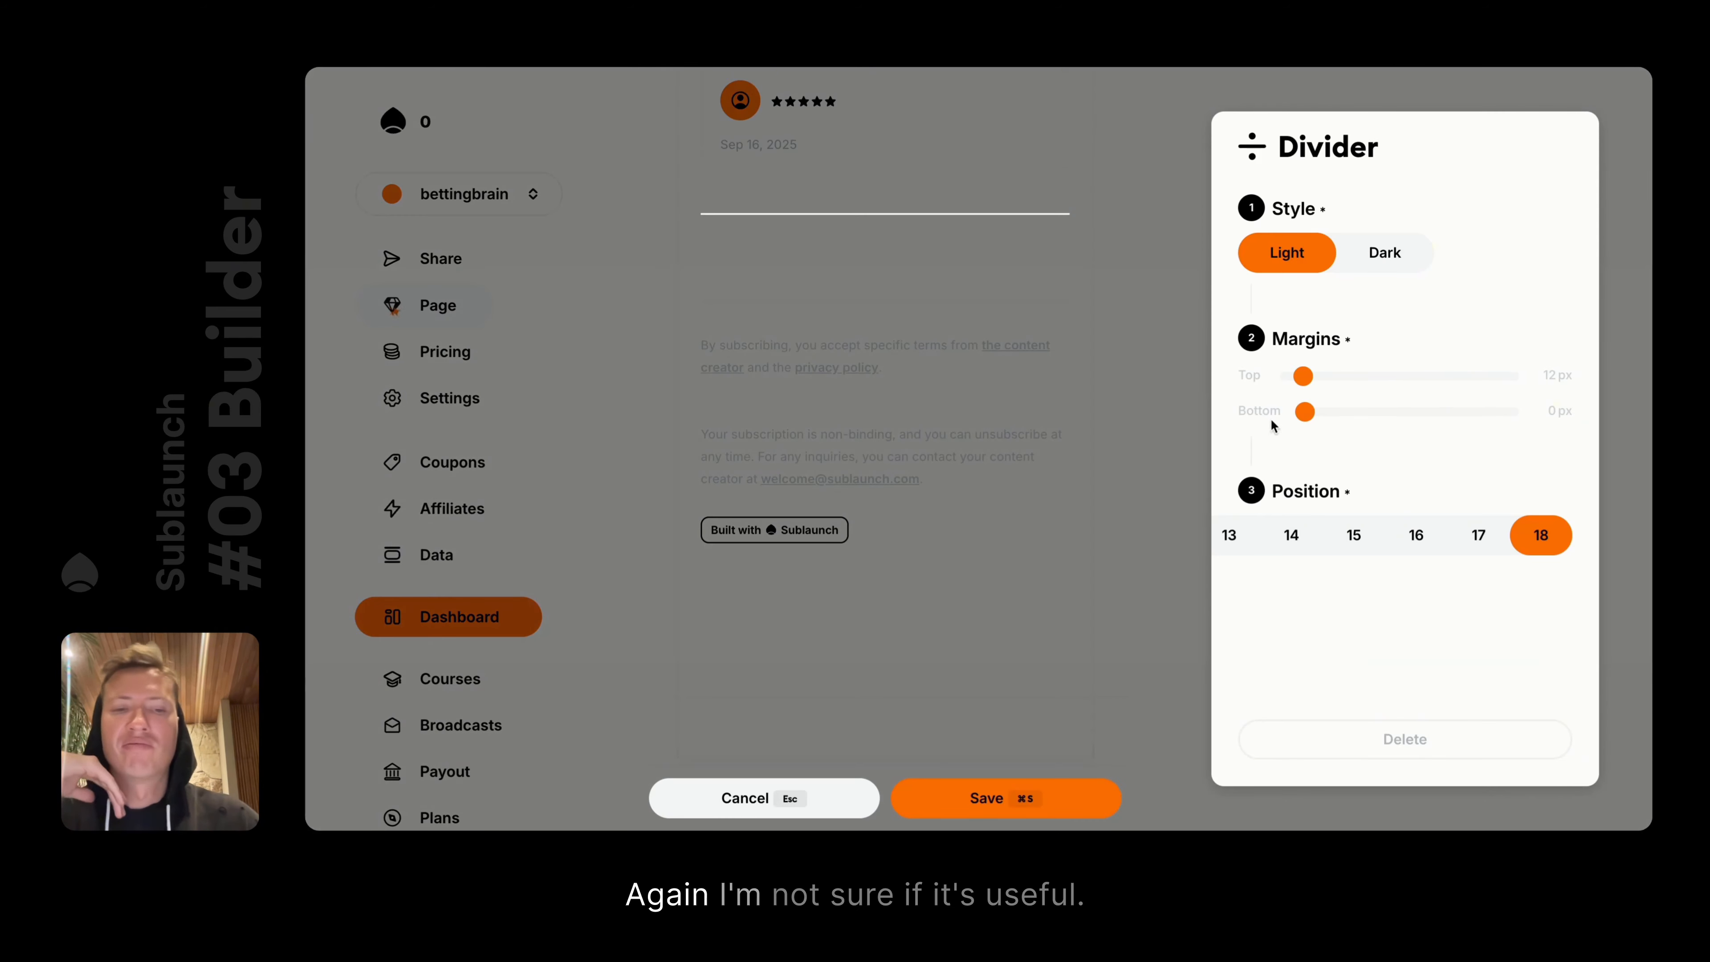
{"action": "left_click", "coordinate": [1344, 741]}
{"action": "left_click", "coordinate": [735, 241]}
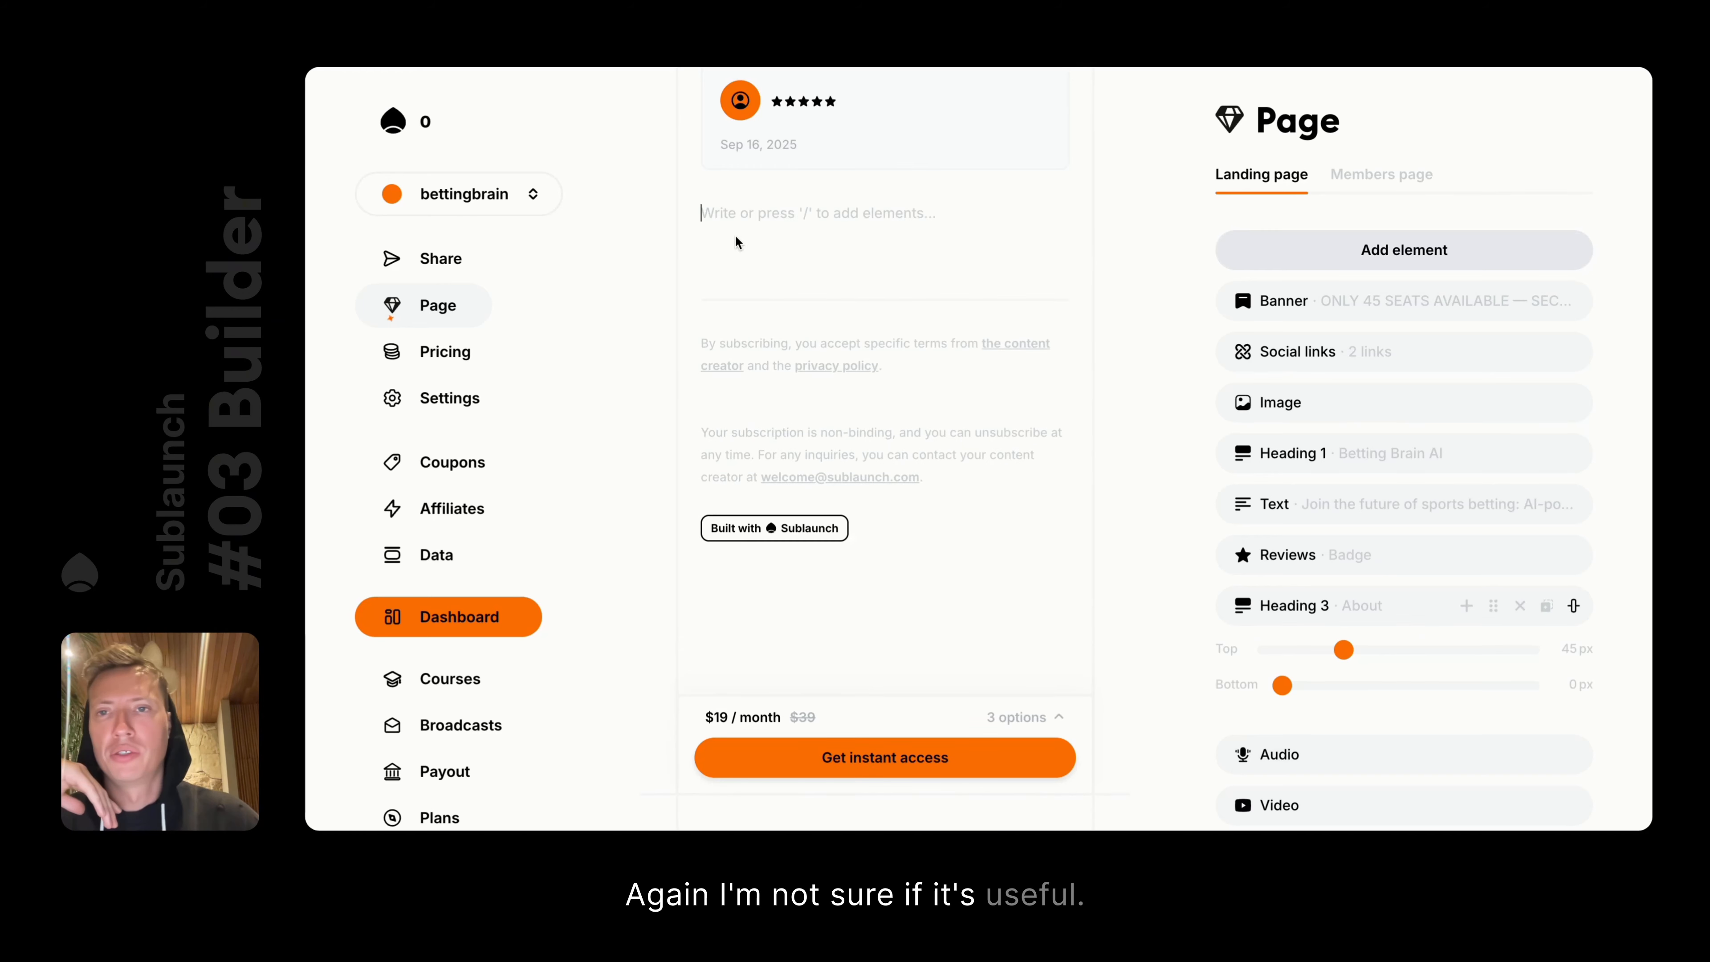
{"action": "type", "text": "/"}
{"action": "scroll", "coordinate": [848, 307], "scroll_direction": "down", "scroll_amount": 5}
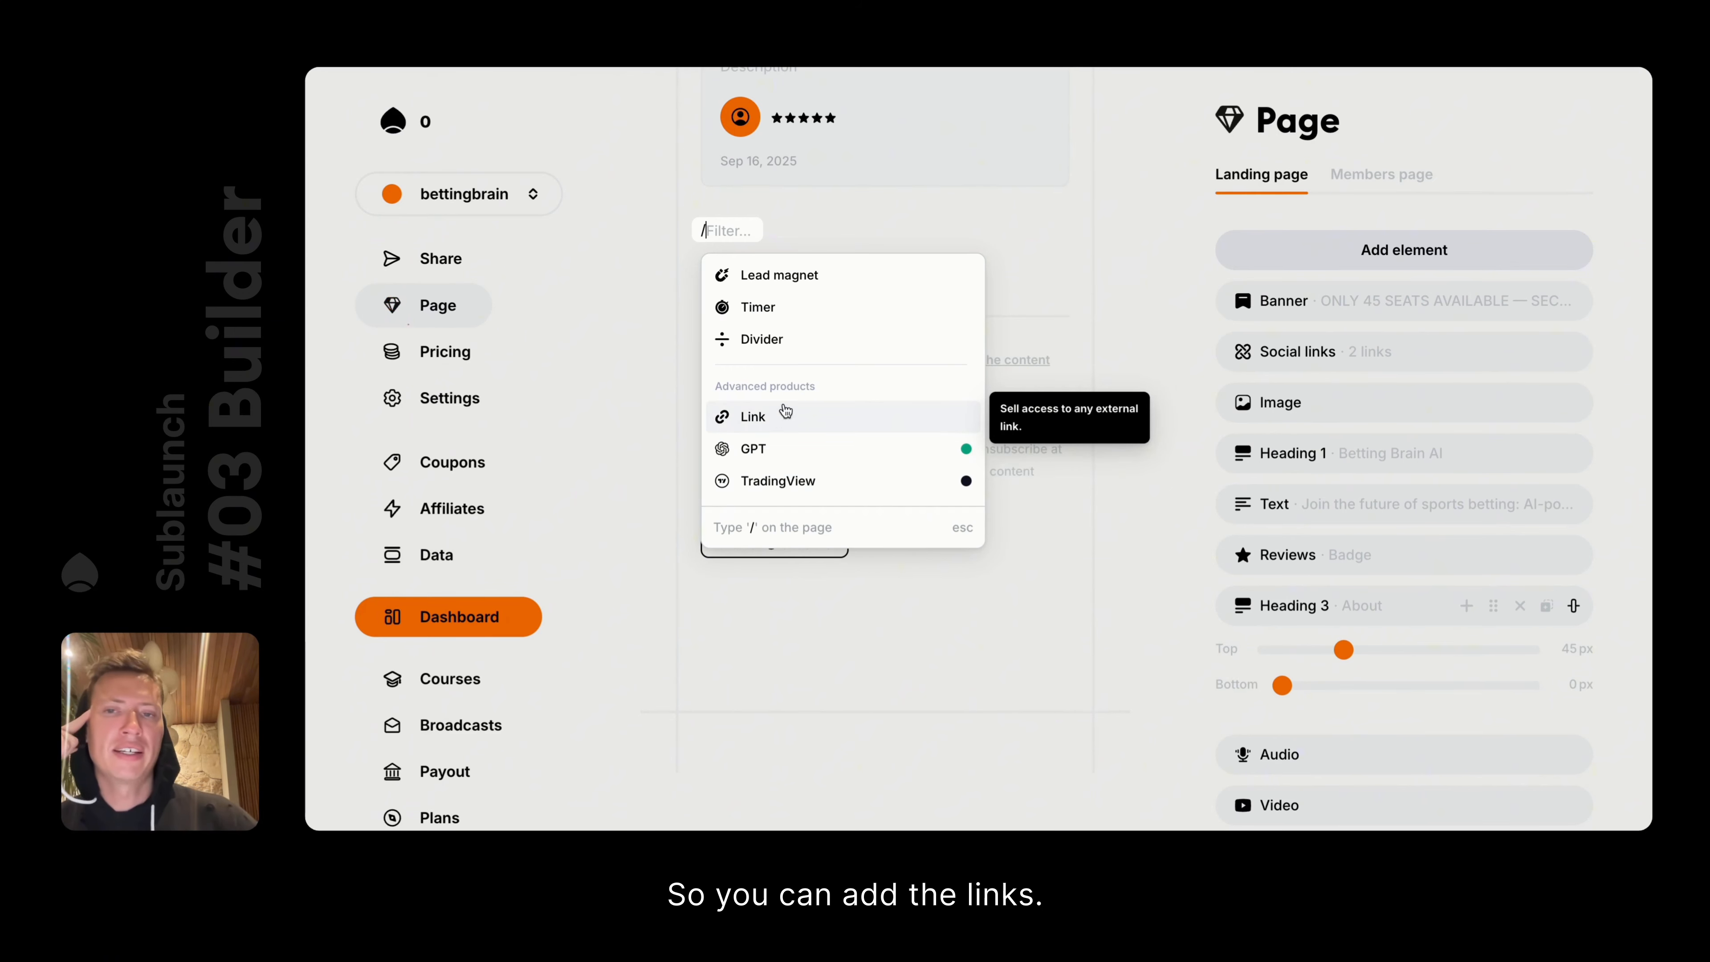
{"action": "left_click", "coordinate": [1086, 282]}
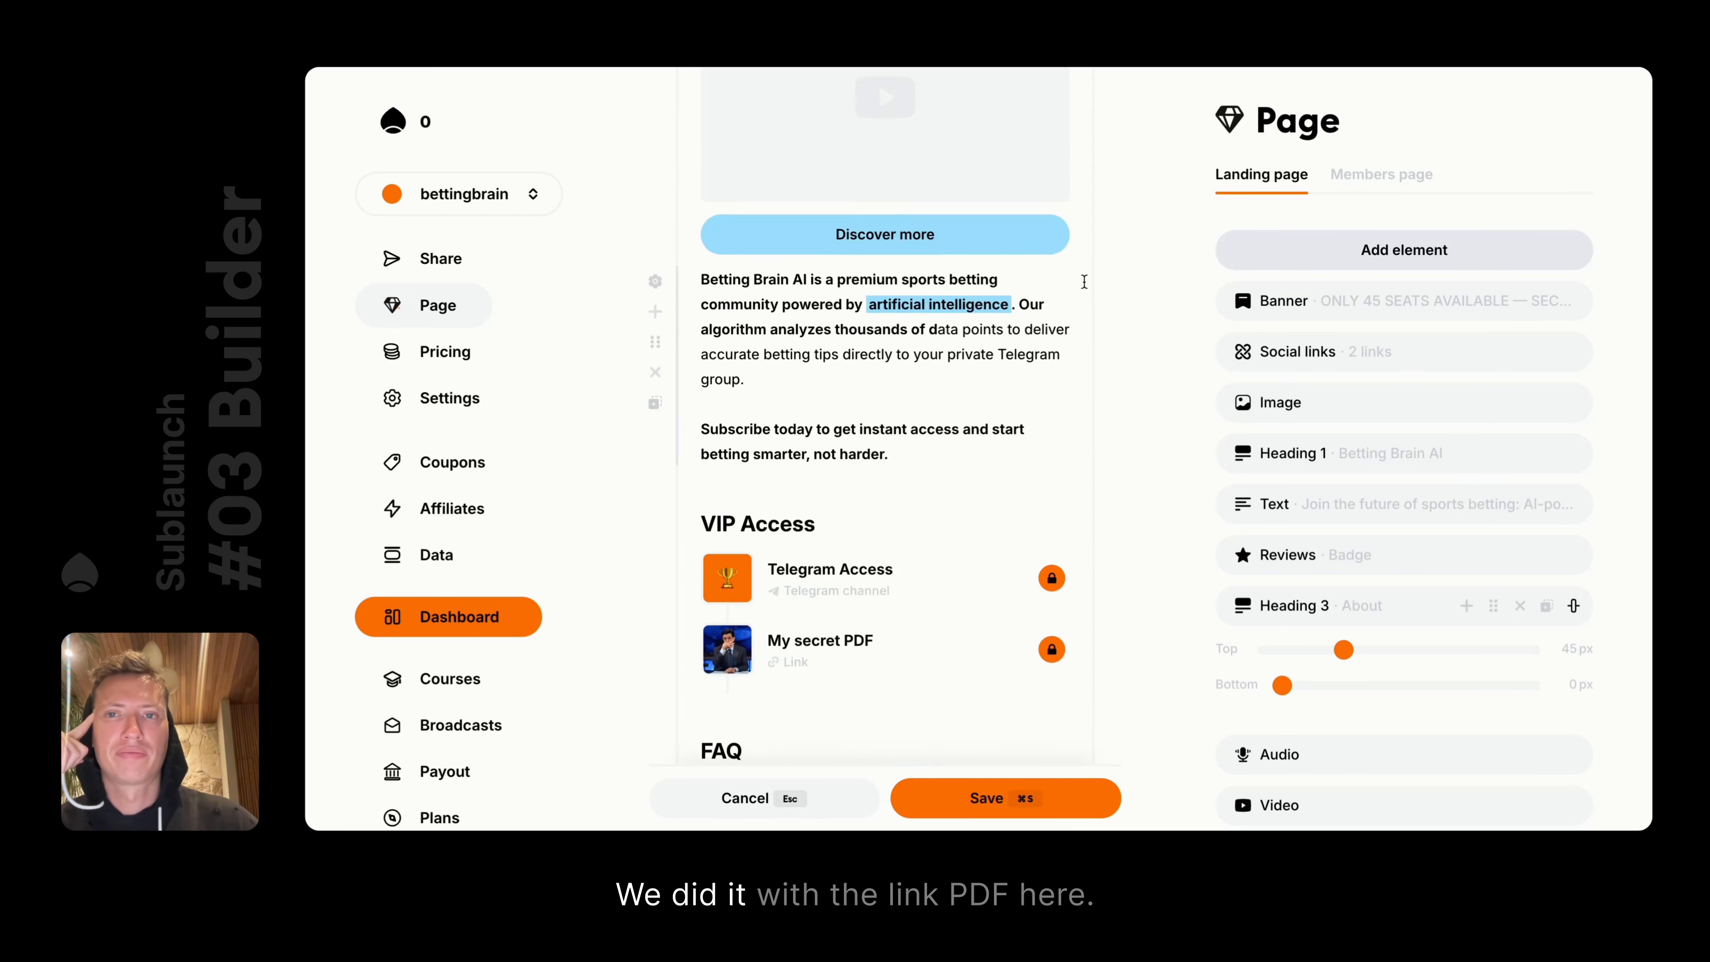
{"action": "scroll", "coordinate": [895, 434], "scroll_direction": "down", "scroll_amount": 3}
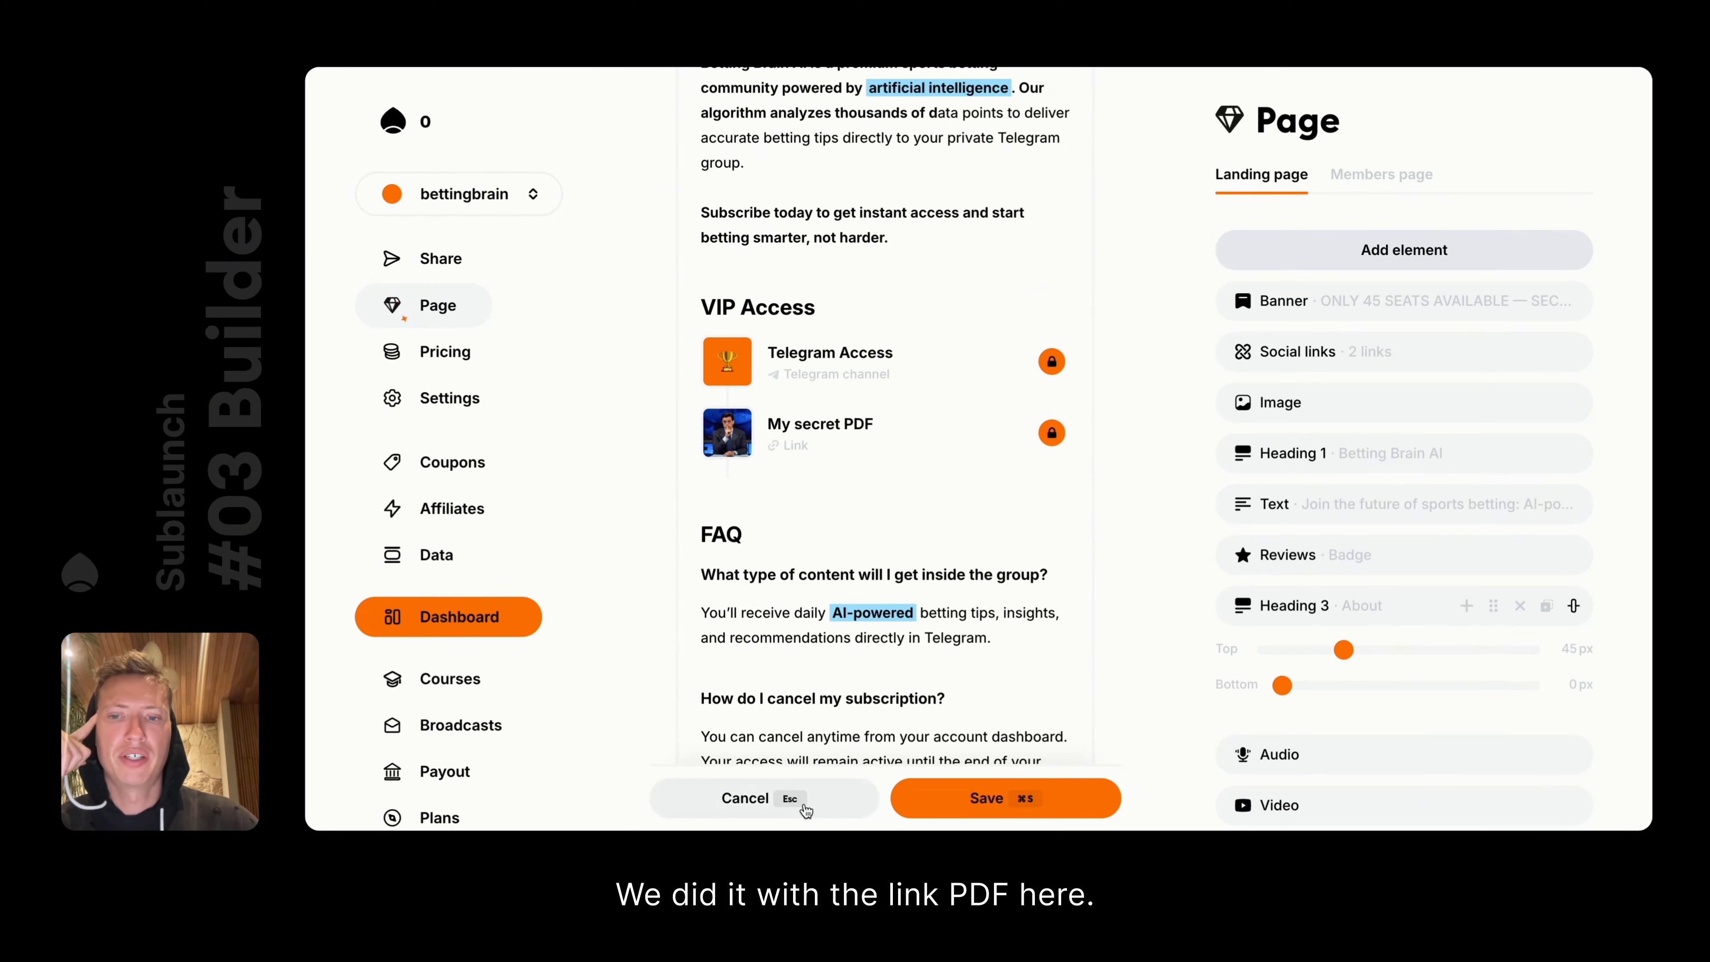
{"action": "left_click", "coordinate": [656, 382]}
{"action": "scroll", "coordinate": [908, 606], "scroll_direction": "down", "scroll_amount": 5}
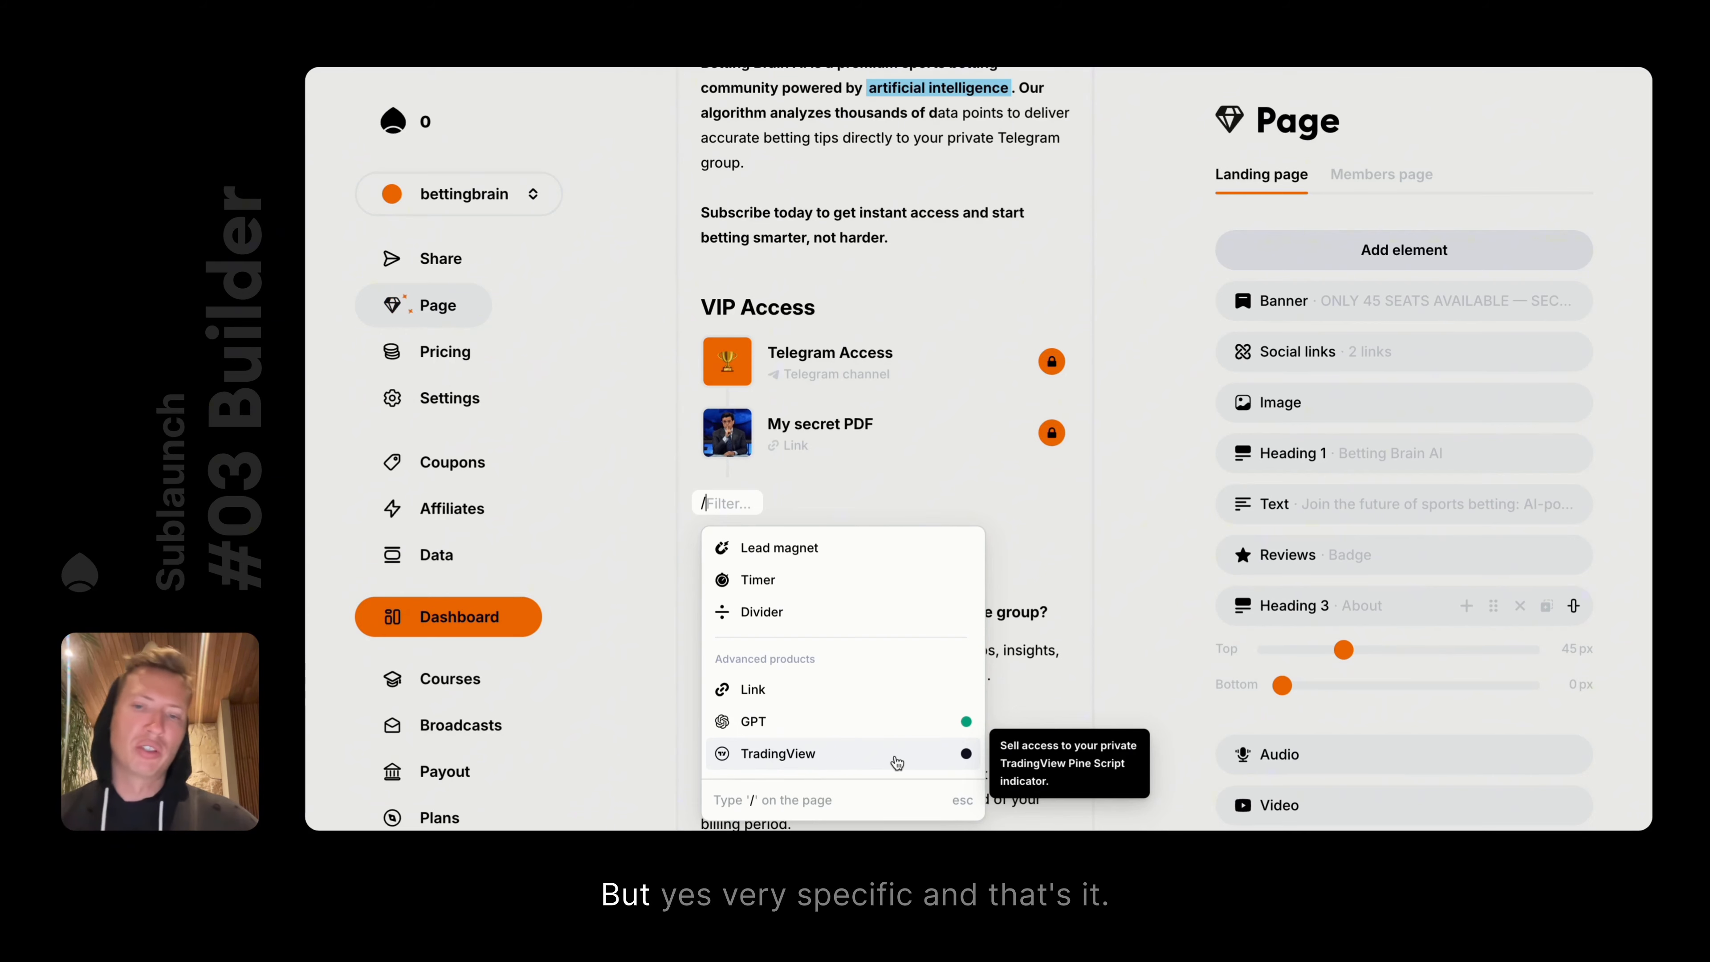
{"action": "key", "text": "Escape"}
{"action": "type", "text": "/"}
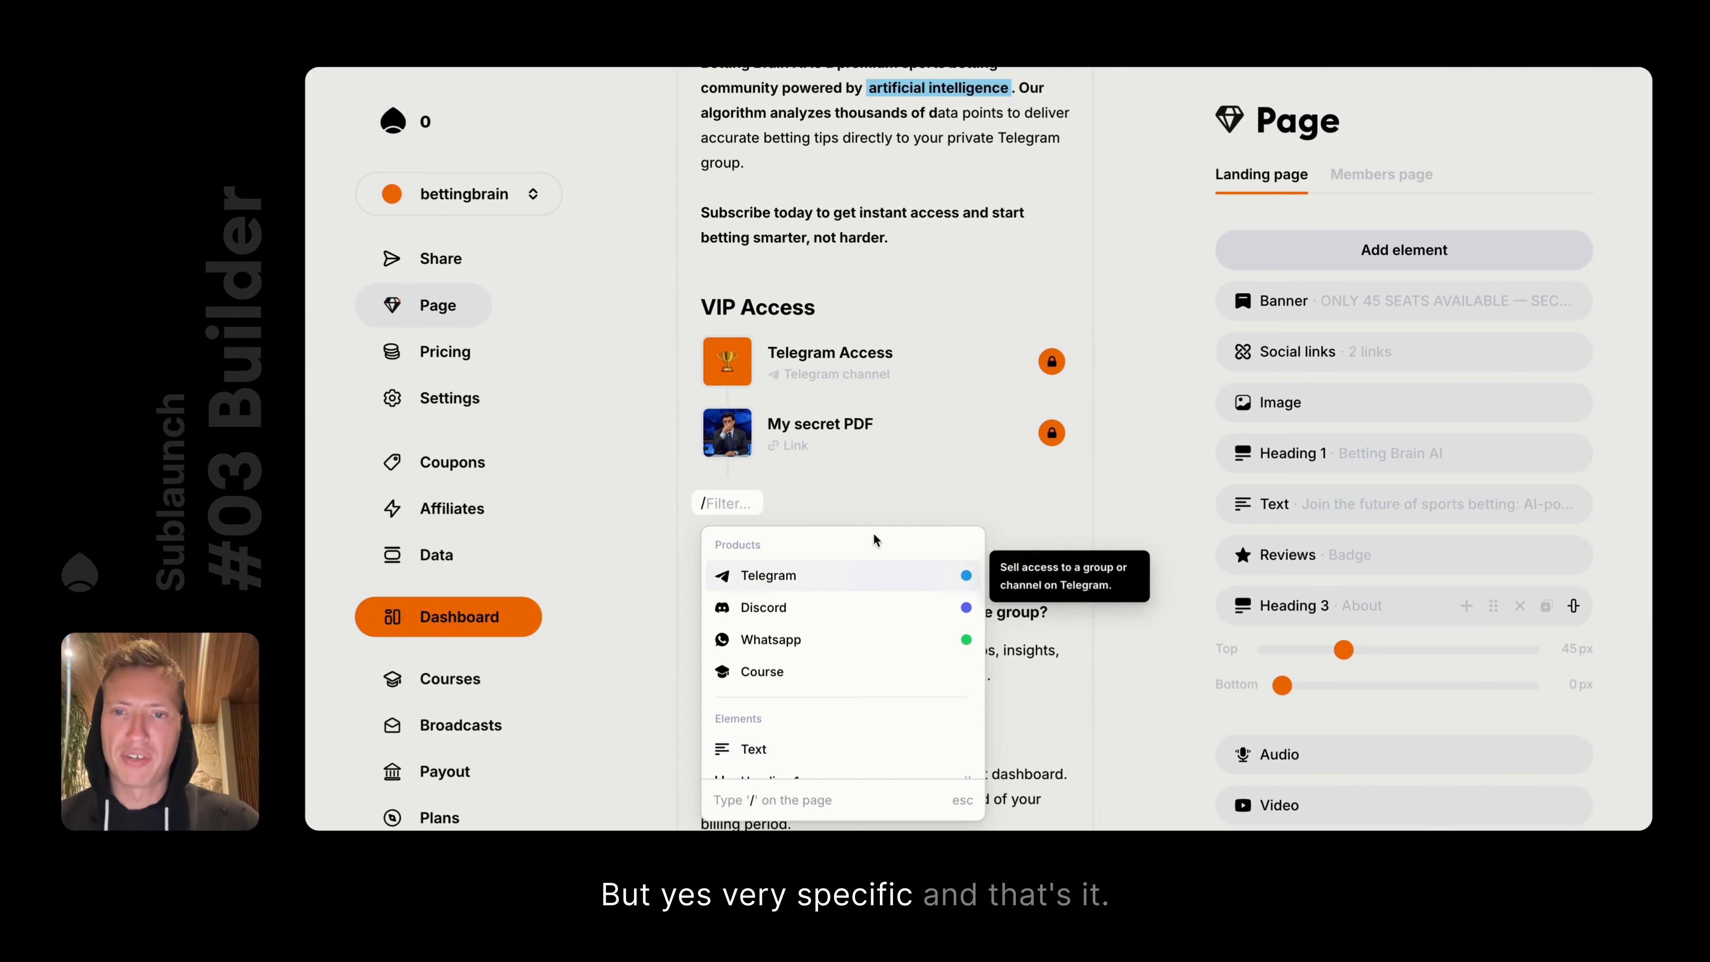
{"action": "scroll", "coordinate": [855, 612], "scroll_direction": "down", "scroll_amount": 5}
{"action": "scroll", "coordinate": [854, 611], "scroll_direction": "down", "scroll_amount": 2}
{"action": "scroll", "coordinate": [858, 627], "scroll_direction": "up", "scroll_amount": 3}
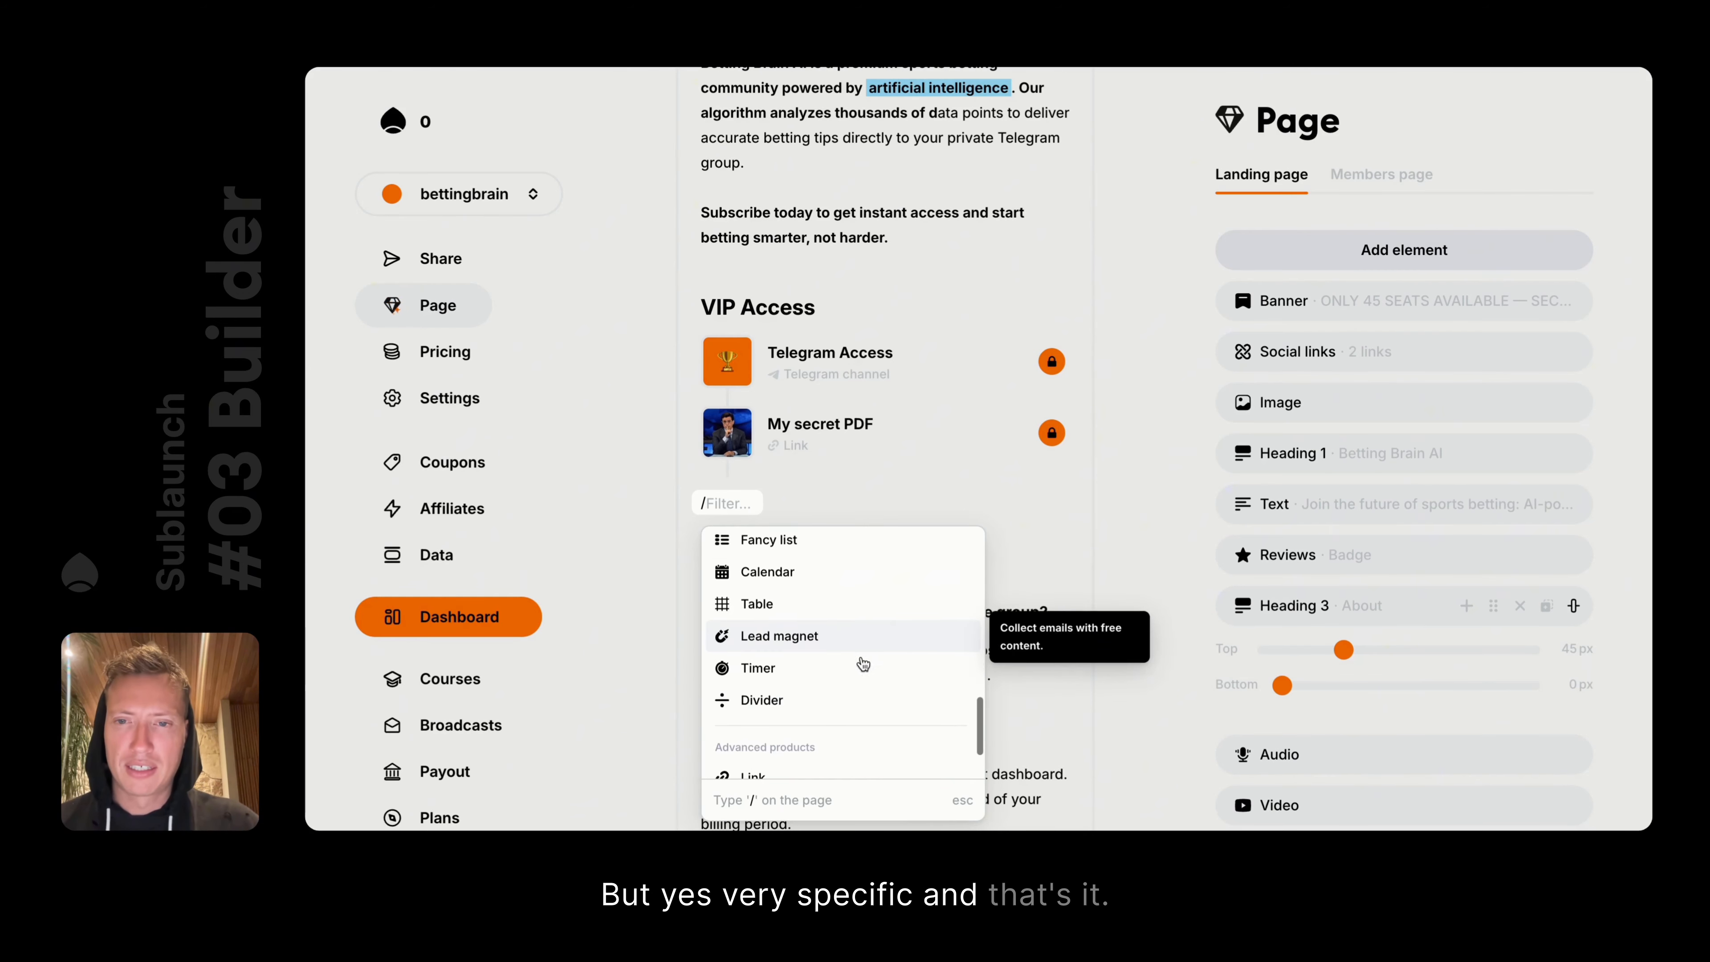
{"action": "left_click", "coordinate": [1039, 537]}
{"action": "scroll", "coordinate": [779, 498], "scroll_direction": "down", "scroll_amount": 10}
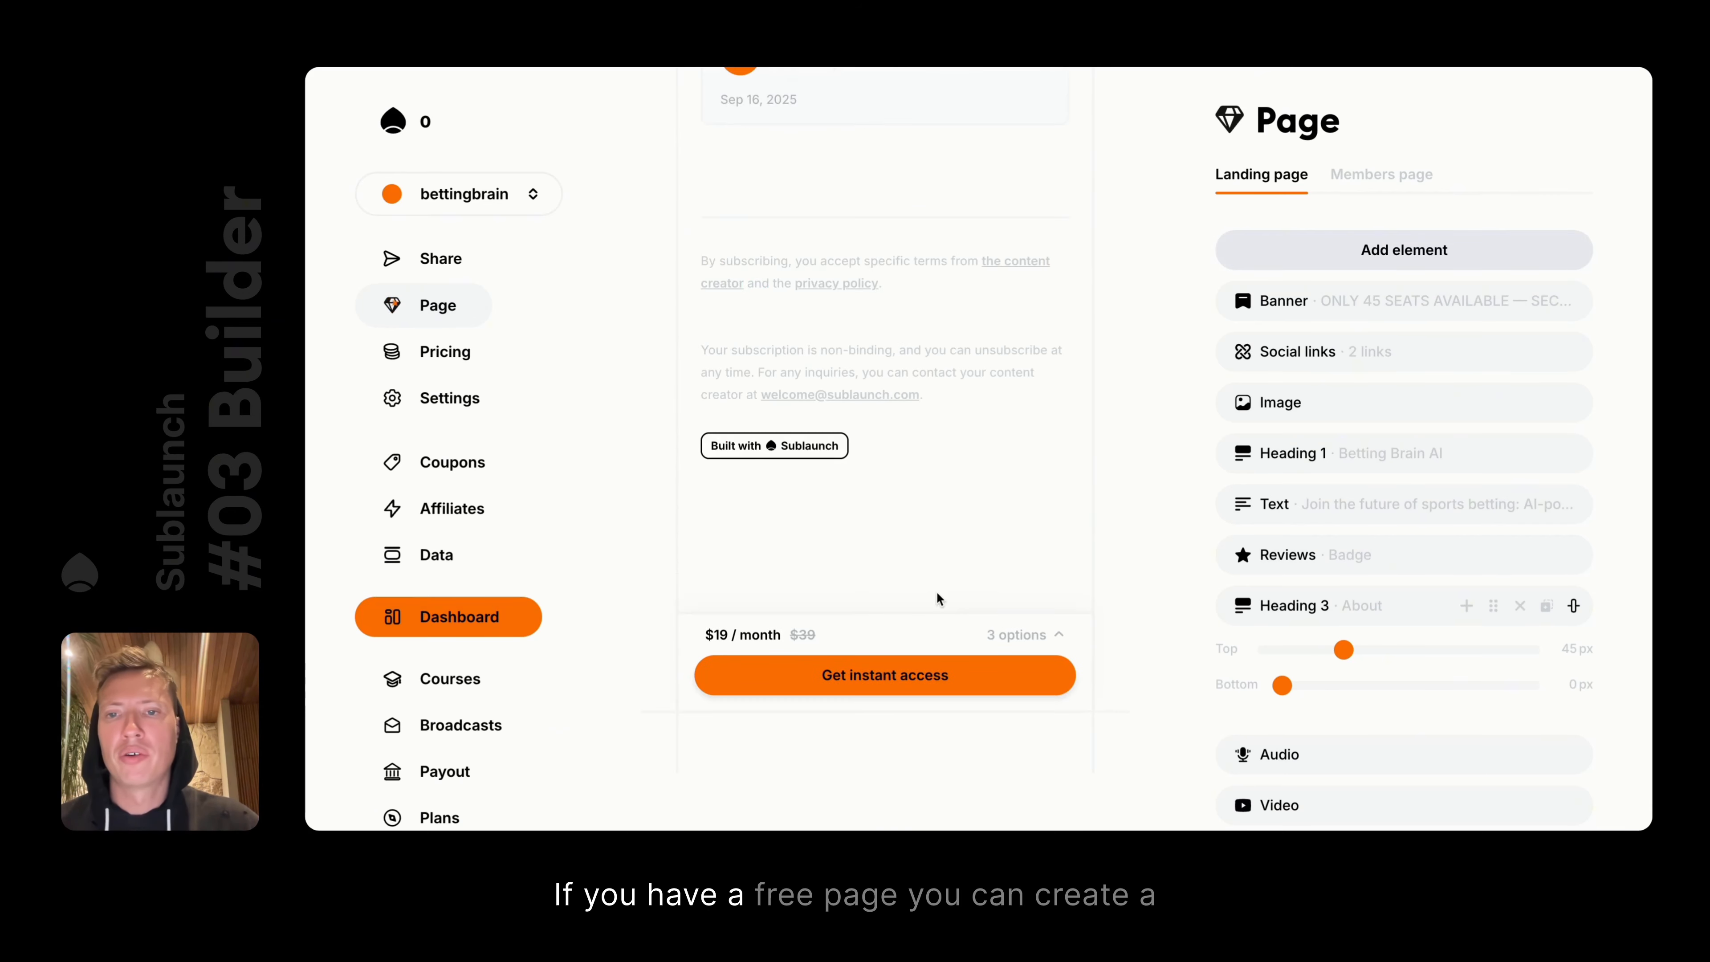
Insert a Lead magnet block below the reviews with Email, First name and Last name fields
{"action": "left_click", "coordinate": [751, 412]}
{"action": "type", "text": "/"}
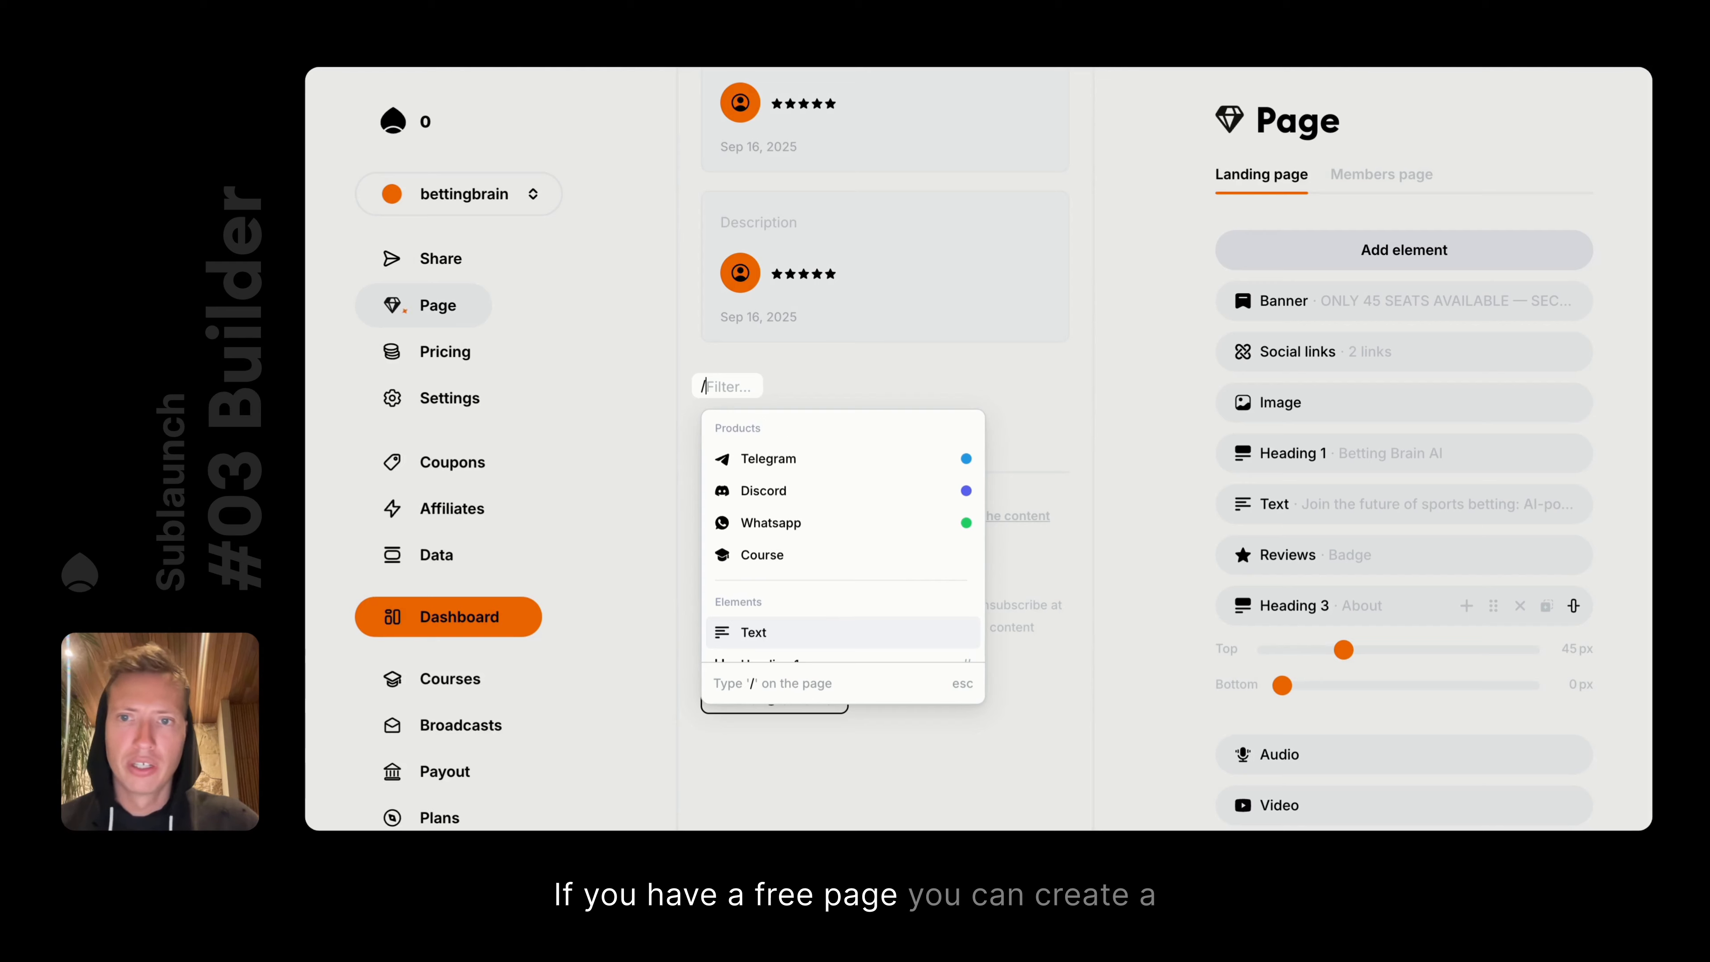
{"action": "type", "text": "lead"}
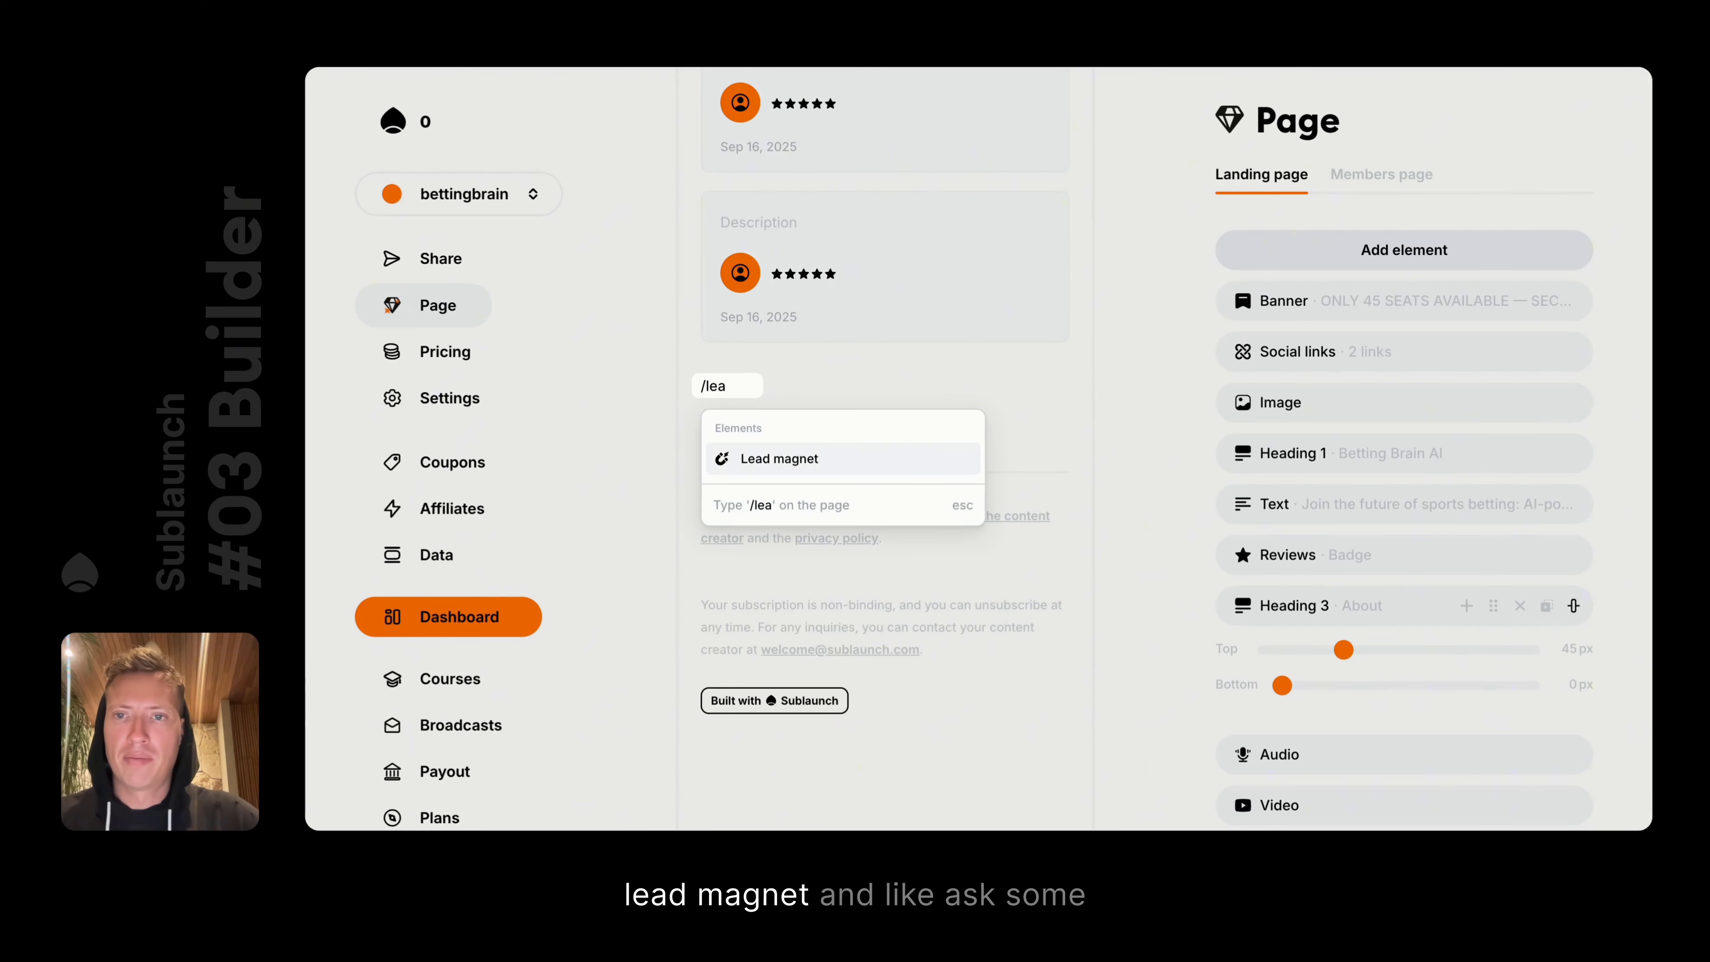
{"action": "key", "text": "Return"}
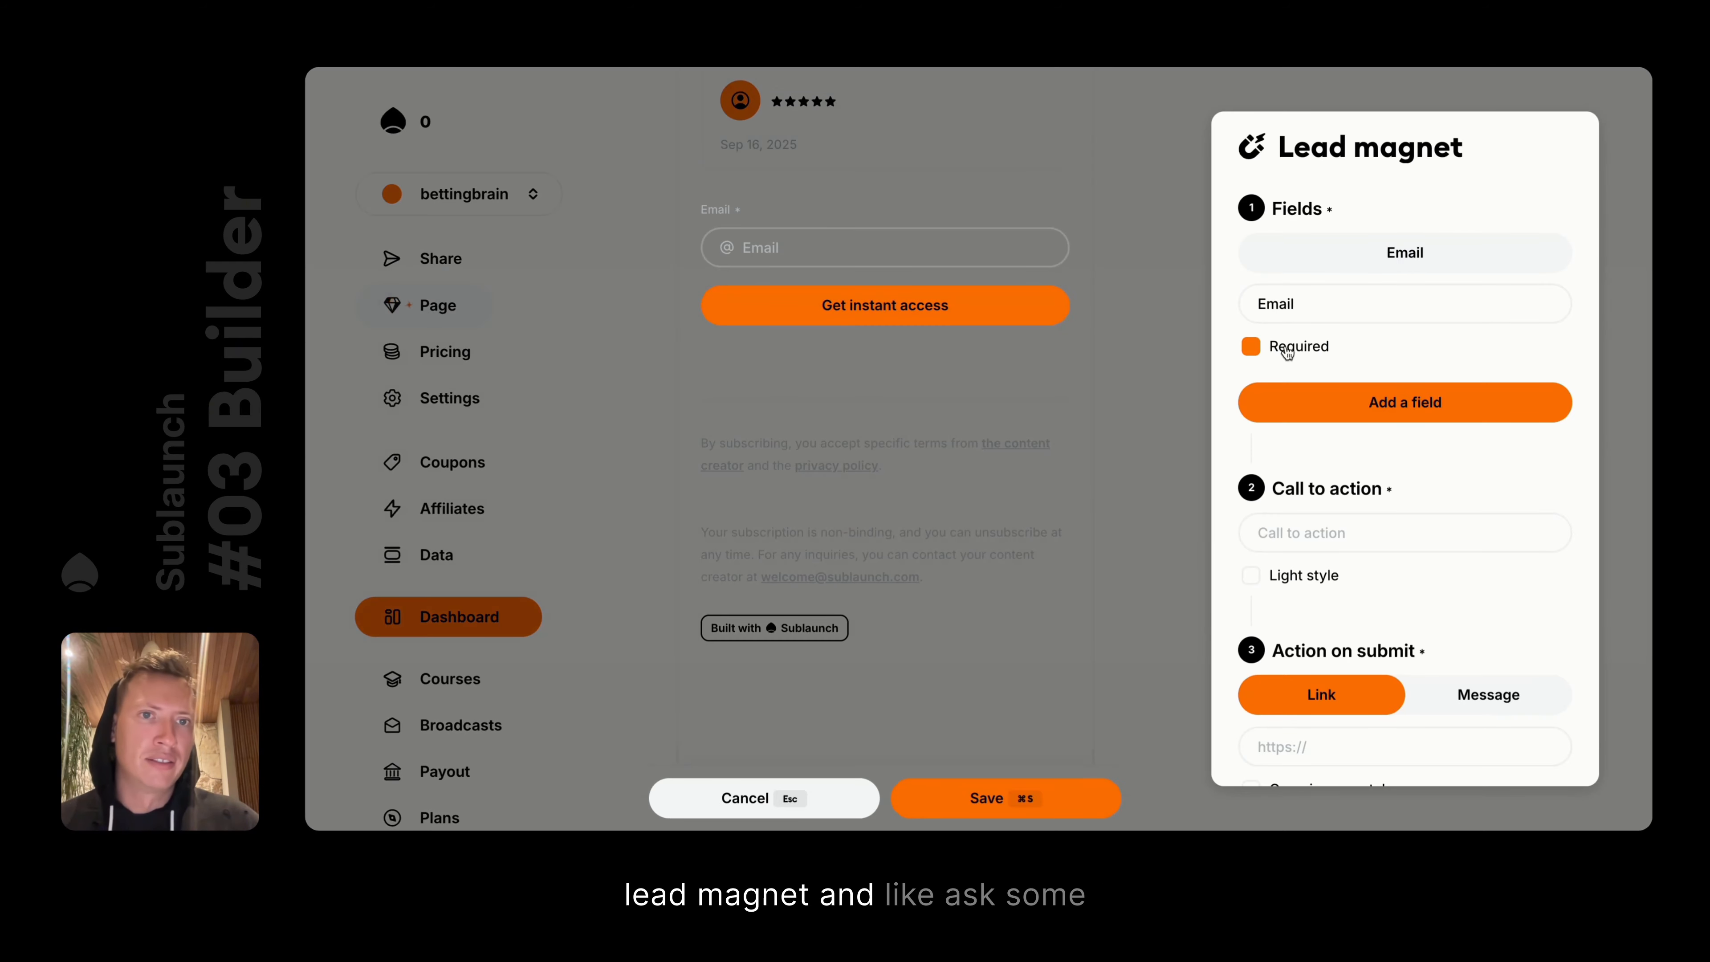
{"action": "left_click", "coordinate": [1345, 286]}
{"action": "left_click", "coordinate": [1375, 397]}
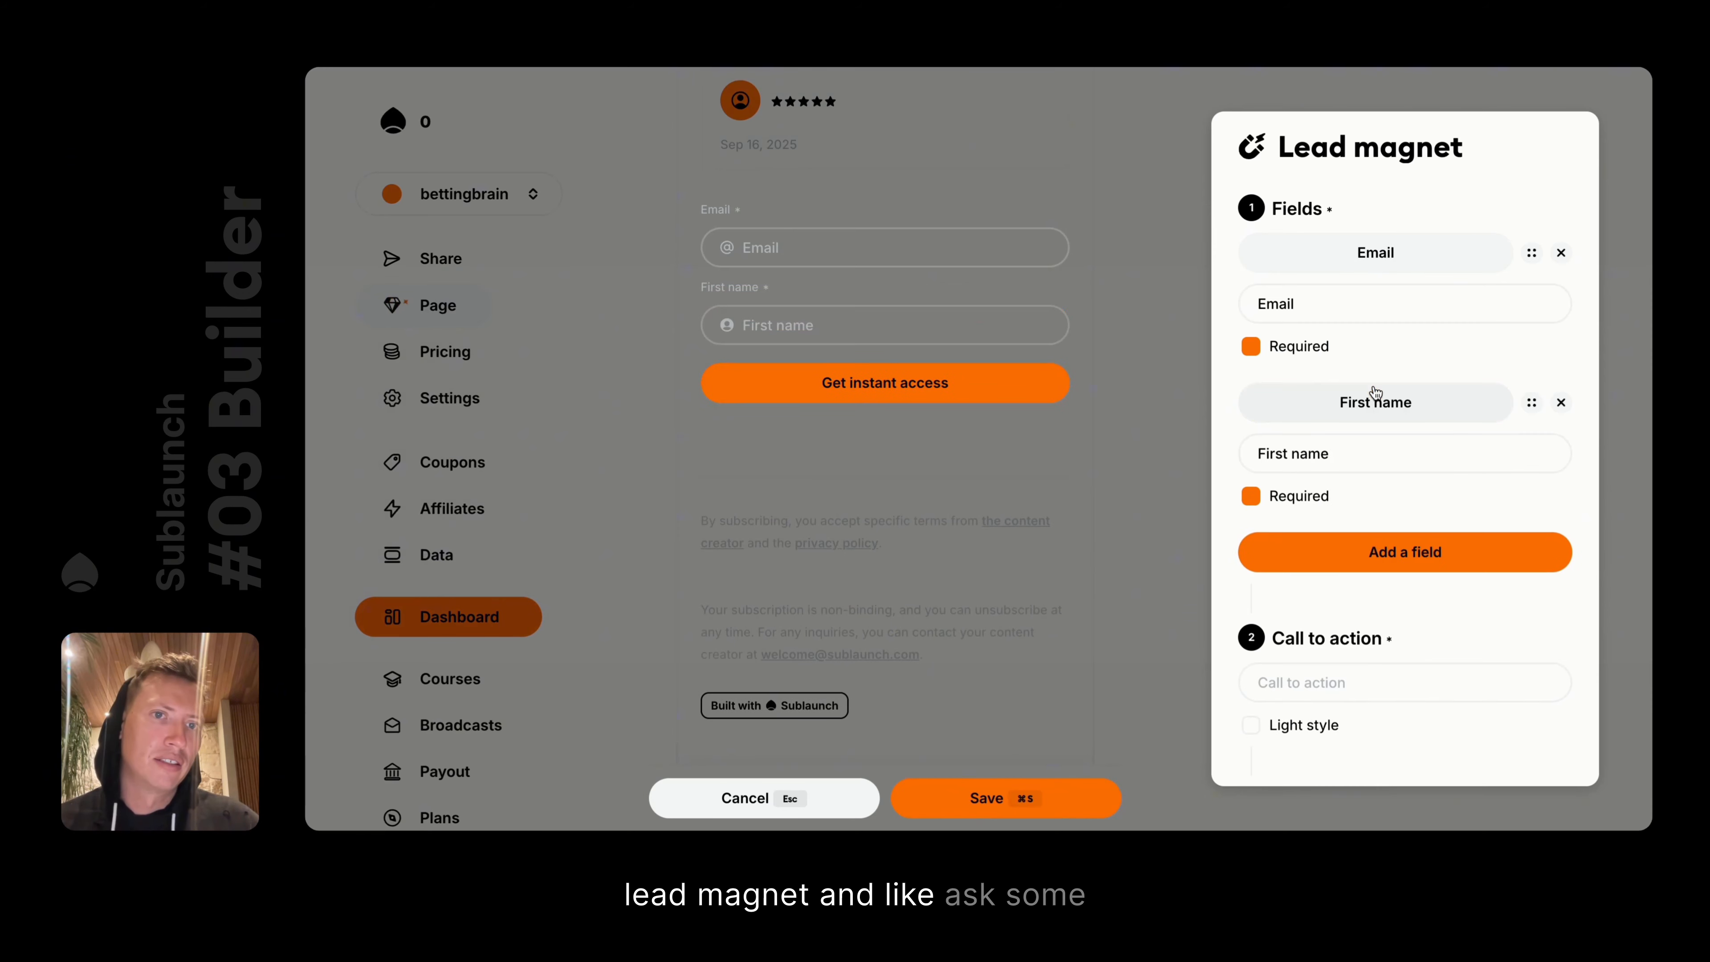
{"action": "left_click", "coordinate": [1372, 543]}
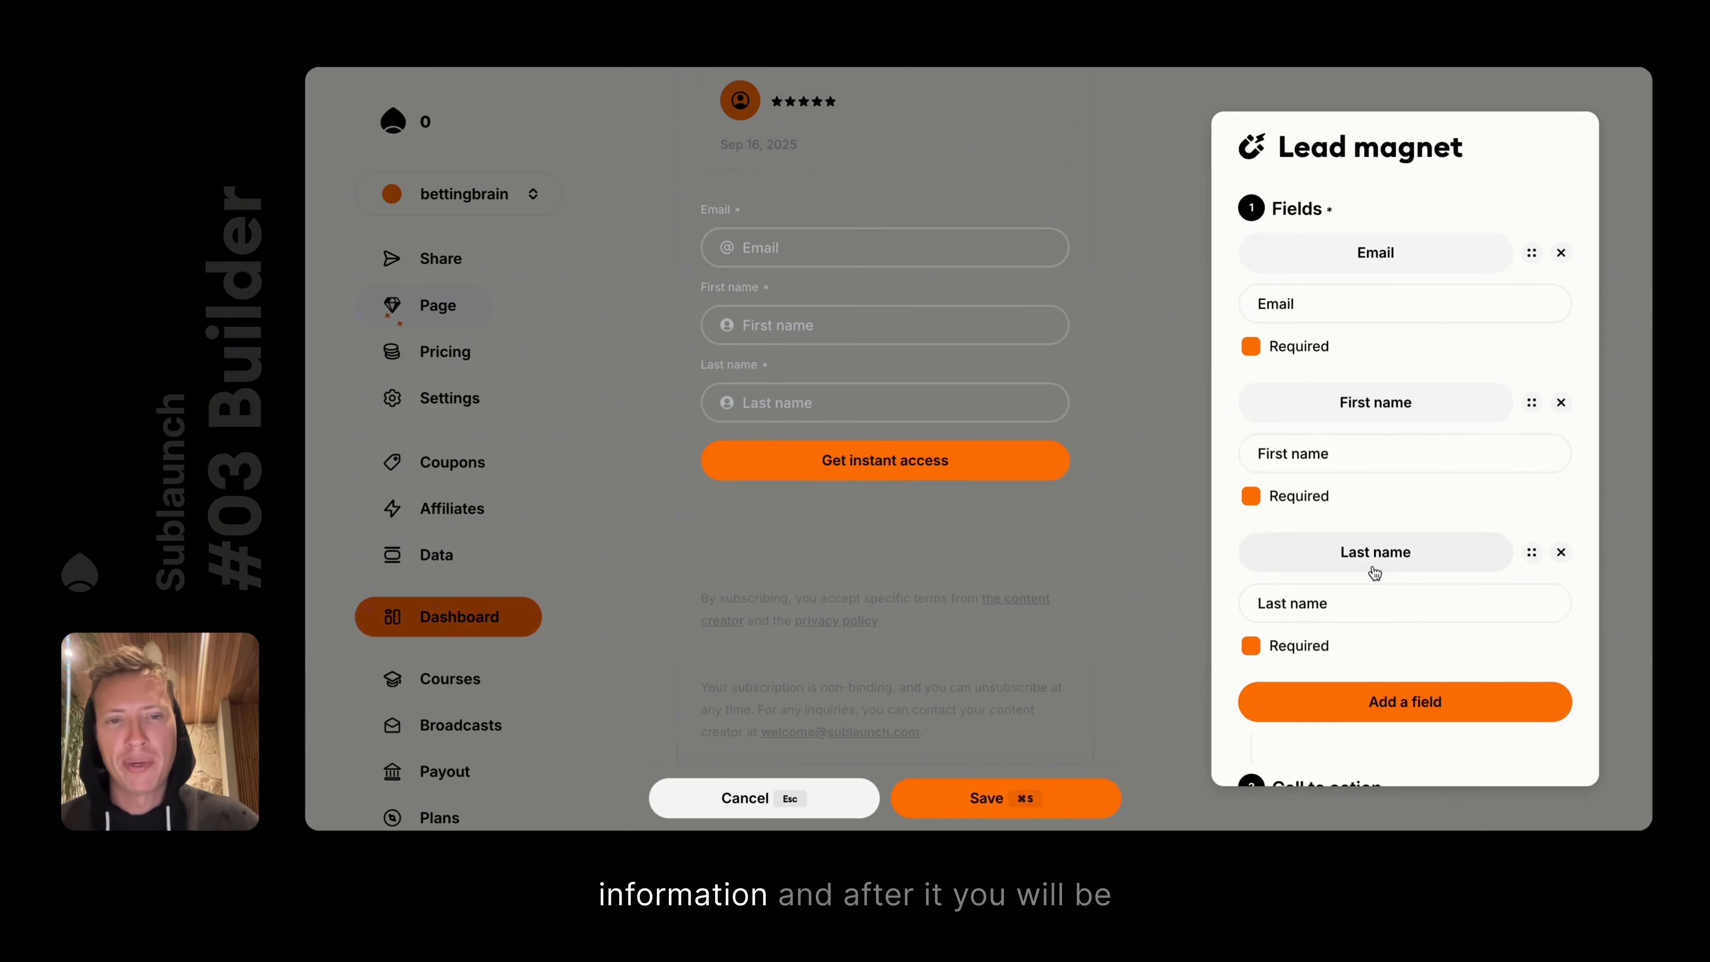
Set Action on submit to show a Message instead of a redirect link, then save the page
{"action": "scroll", "coordinate": [1373, 566], "scroll_direction": "down", "scroll_amount": 7}
{"action": "scroll", "coordinate": [1369, 435], "scroll_direction": "down", "scroll_amount": 2}
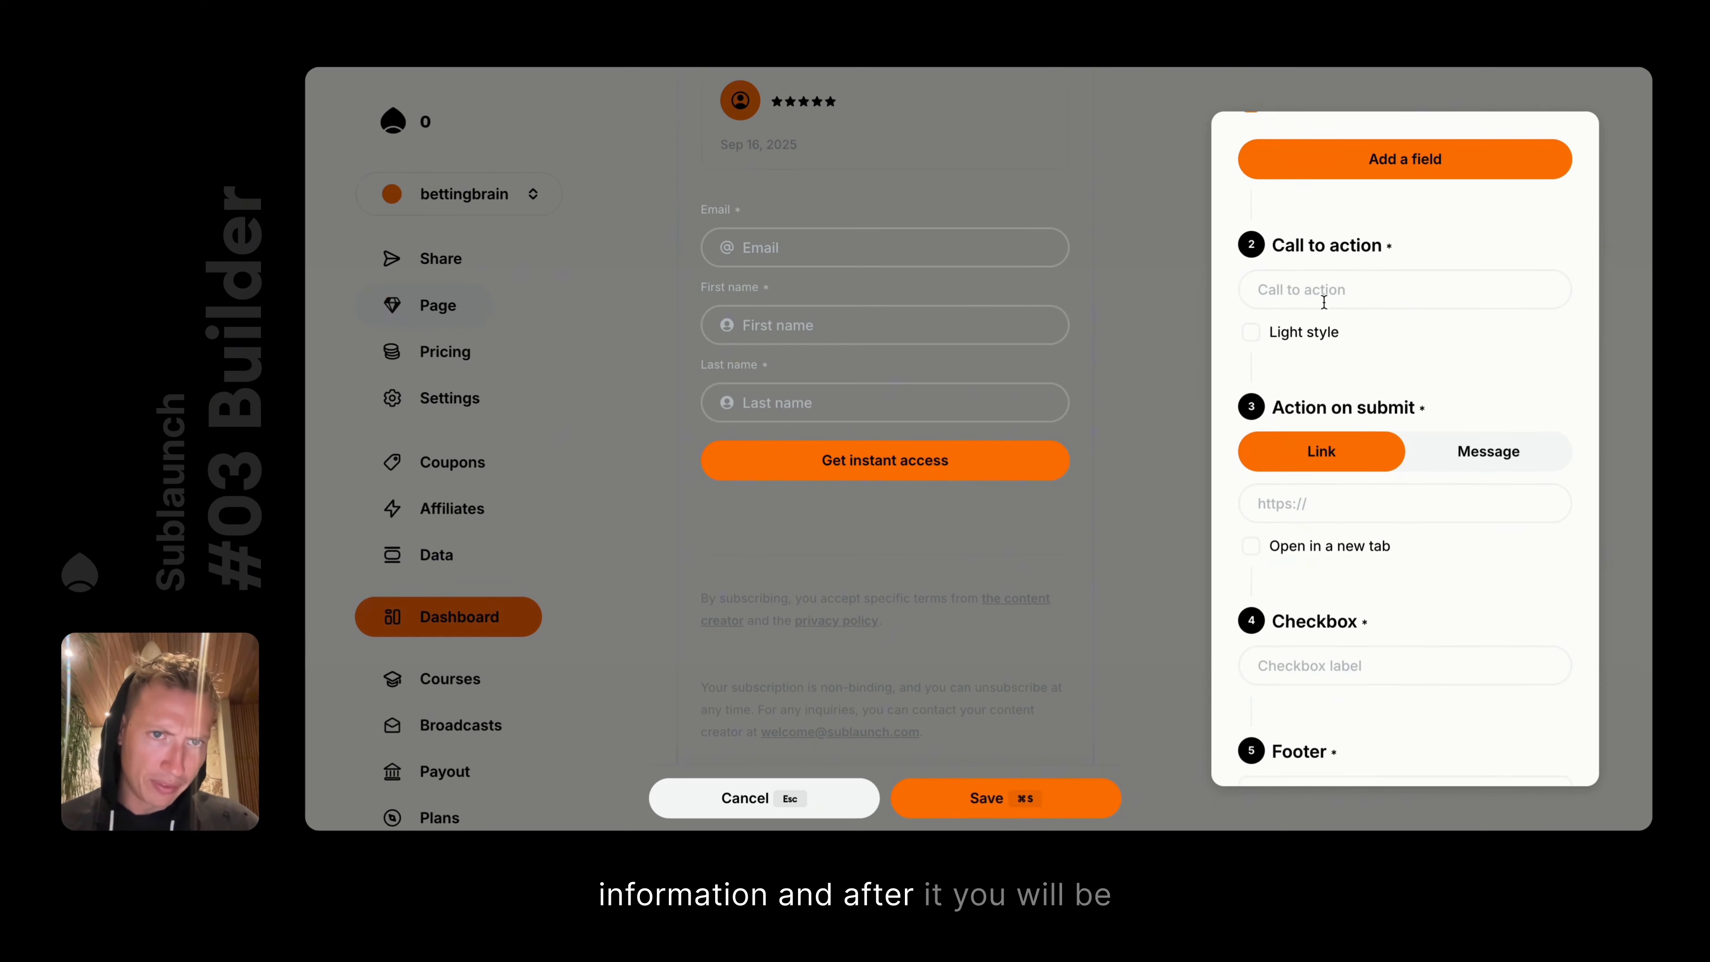
{"action": "scroll", "coordinate": [1386, 436], "scroll_direction": "down", "scroll_amount": 4}
{"action": "scroll", "coordinate": [1397, 442], "scroll_direction": "down", "scroll_amount": 2}
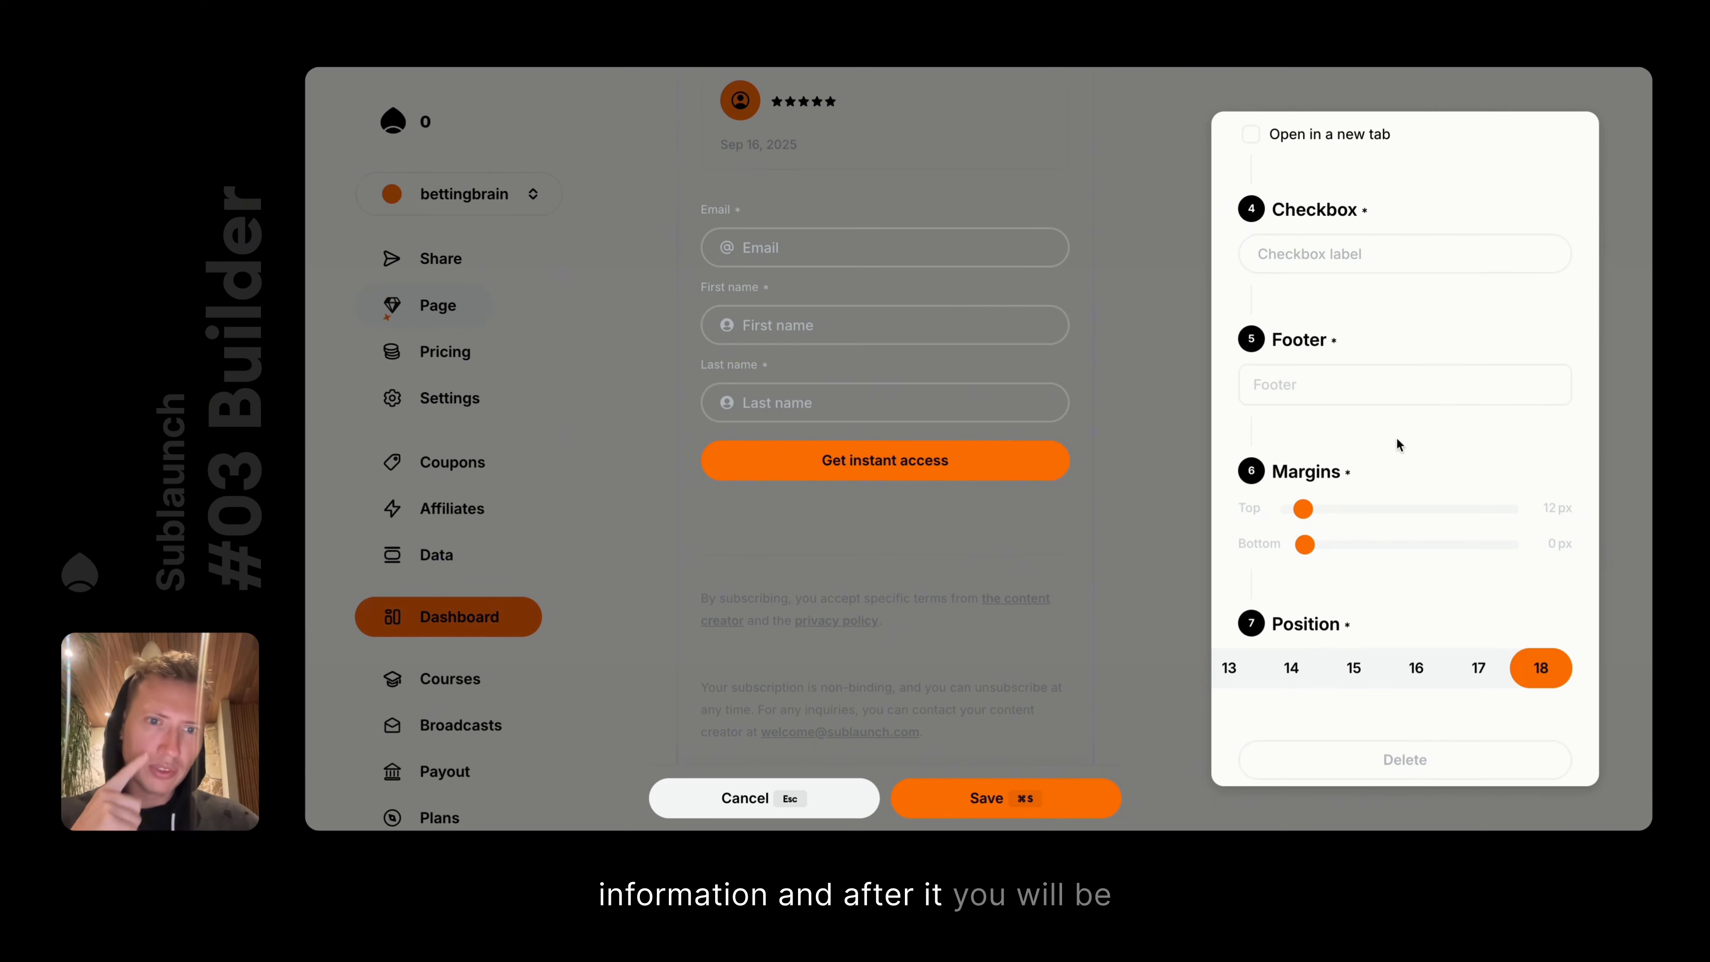
{"action": "scroll", "coordinate": [1397, 441], "scroll_direction": "up", "scroll_amount": 6}
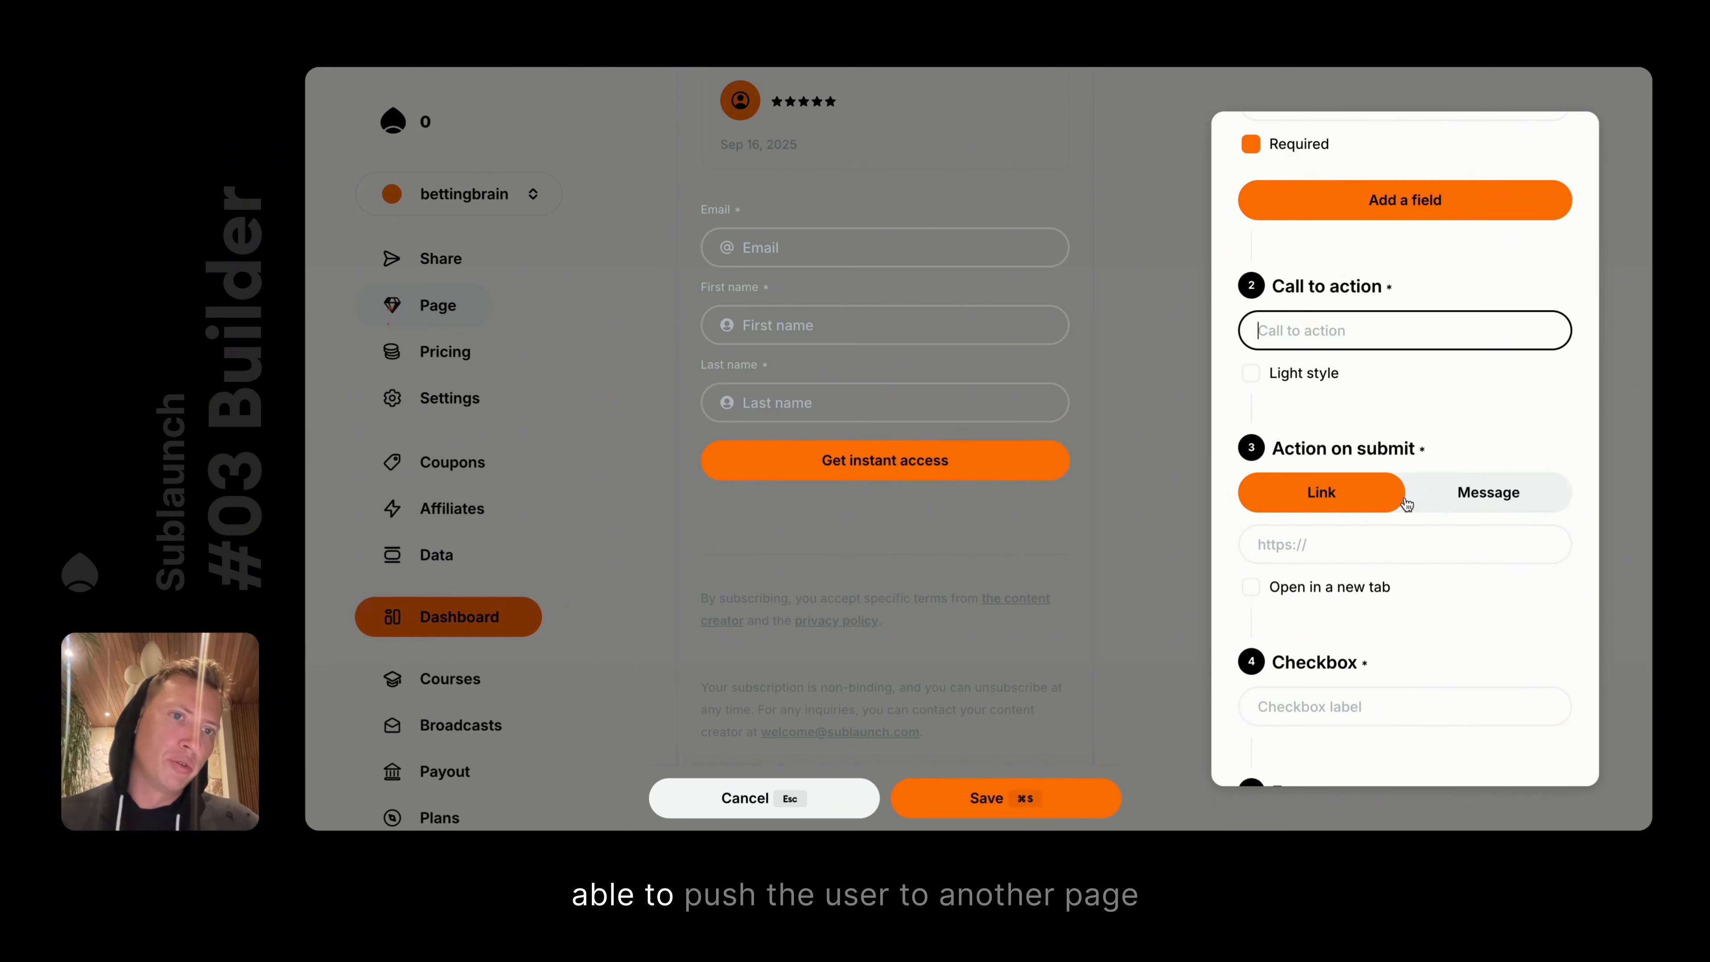
{"action": "left_click", "coordinate": [1308, 544]}
{"action": "type", "text": "df"}
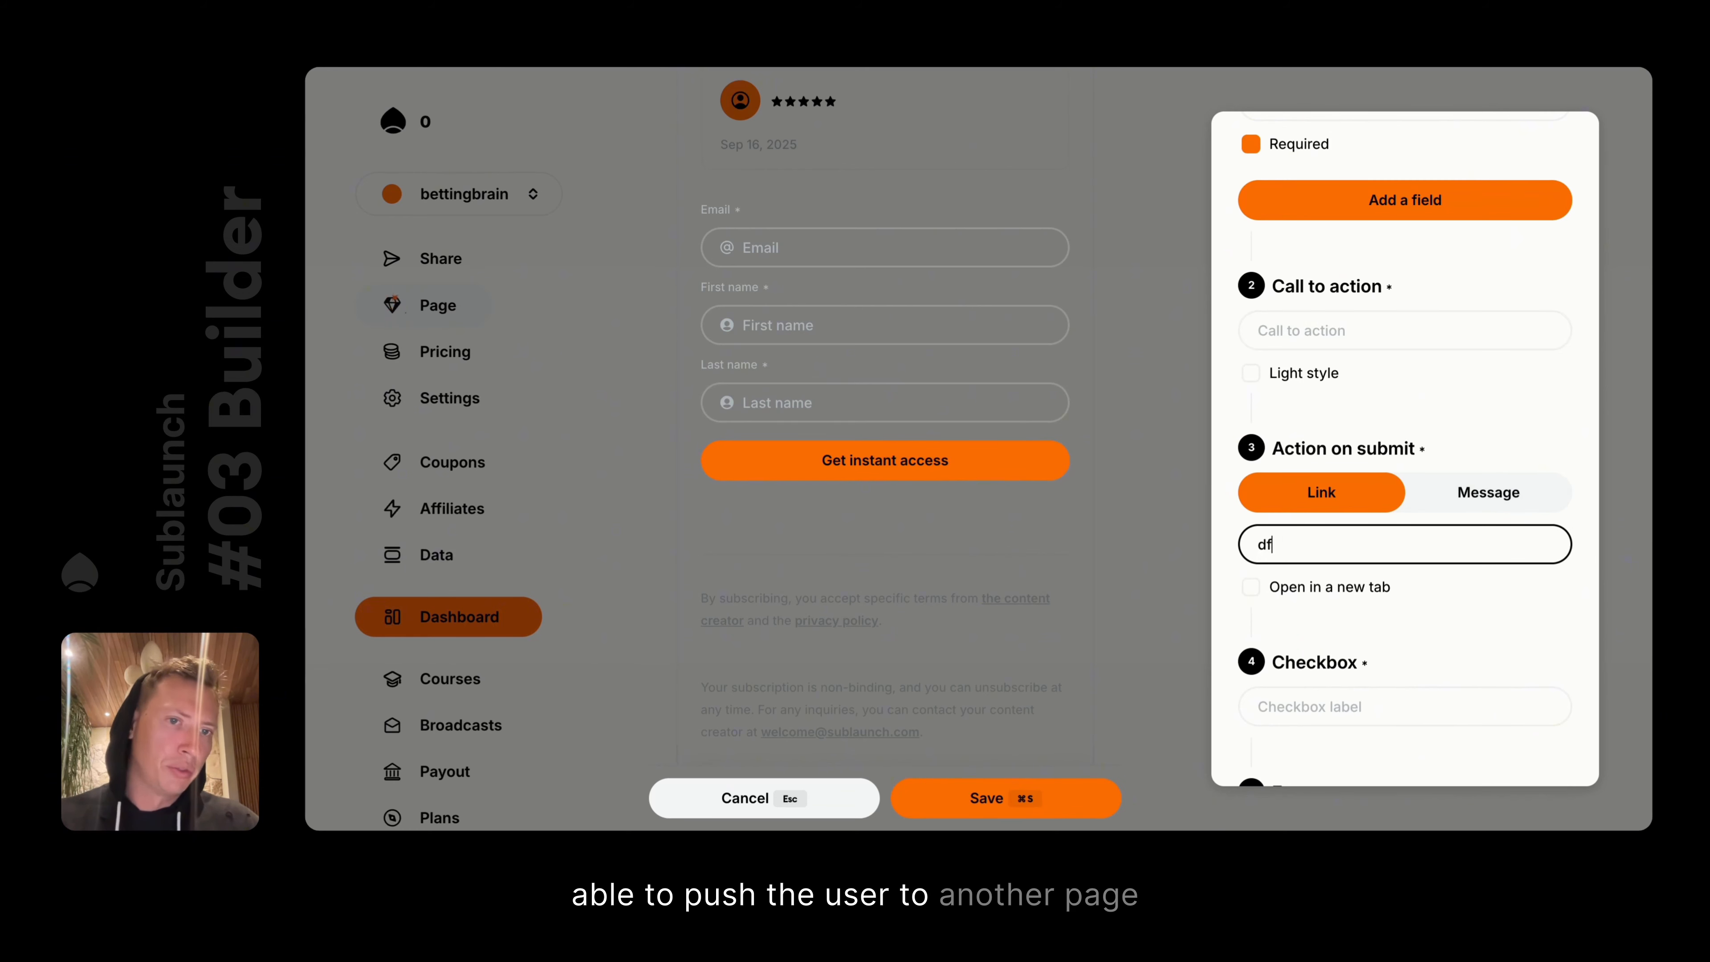
{"action": "type", "text": "sdfsdfsdfsd"}
{"action": "key", "text": "super+a"}
{"action": "key", "text": "BackSpace"}
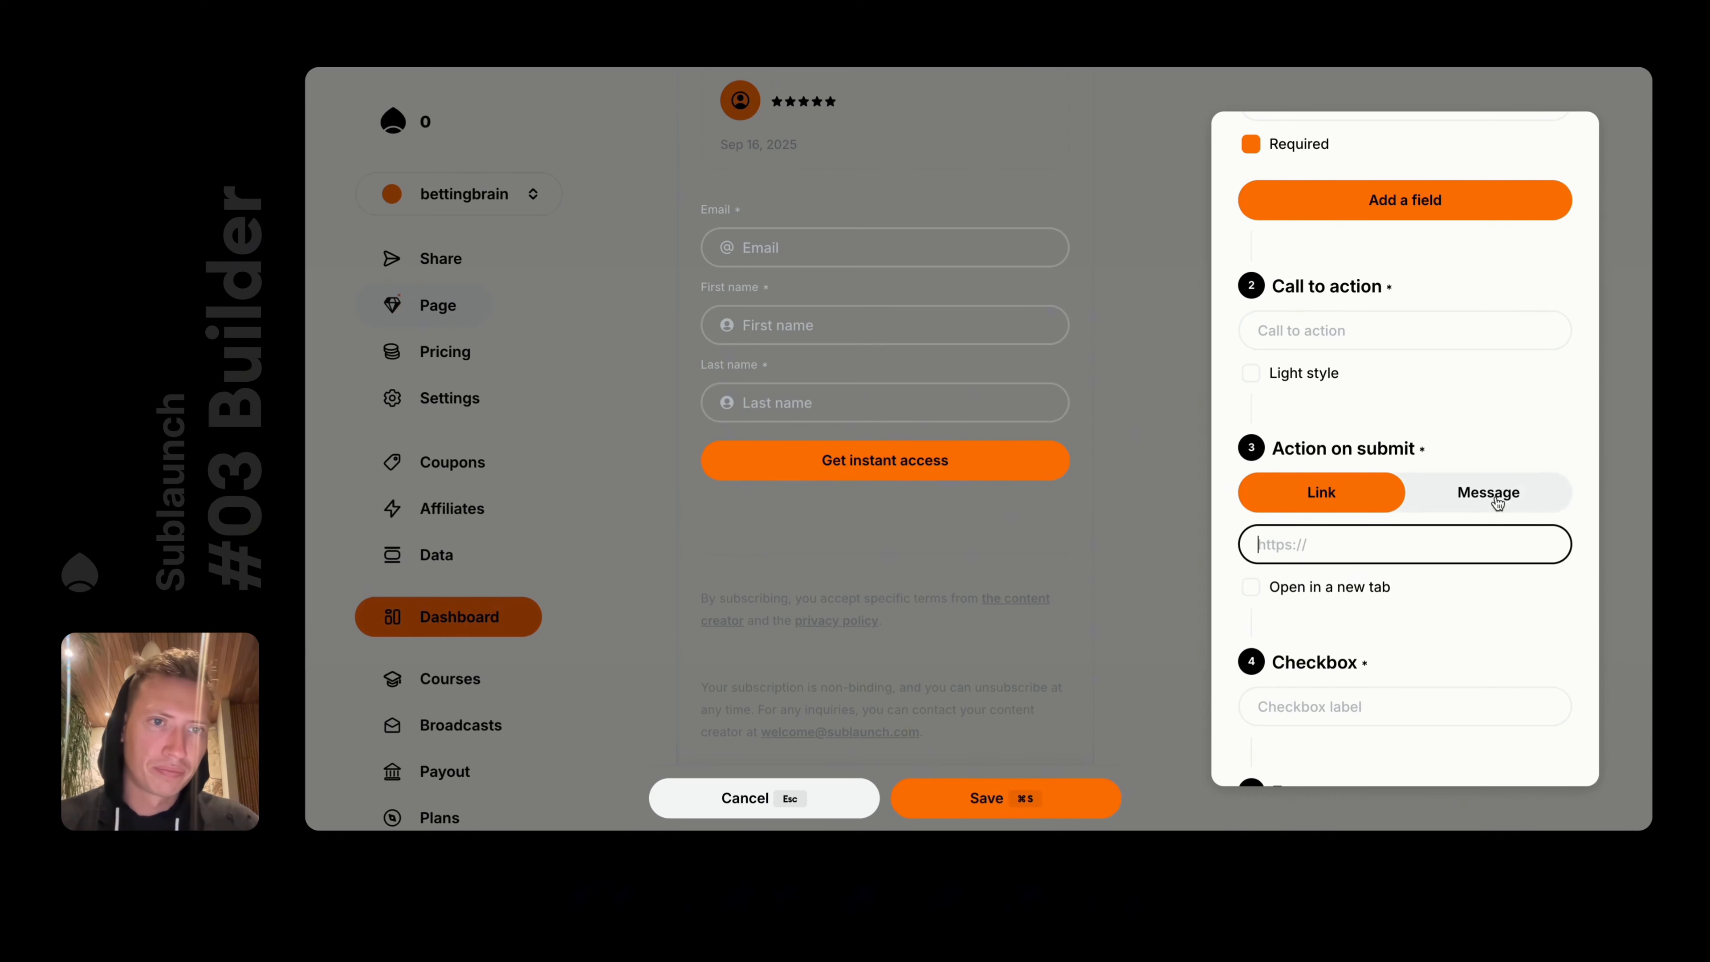
{"action": "left_click", "coordinate": [1496, 502]}
{"action": "left_click", "coordinate": [1355, 553]}
{"action": "left_click", "coordinate": [1112, 514]}
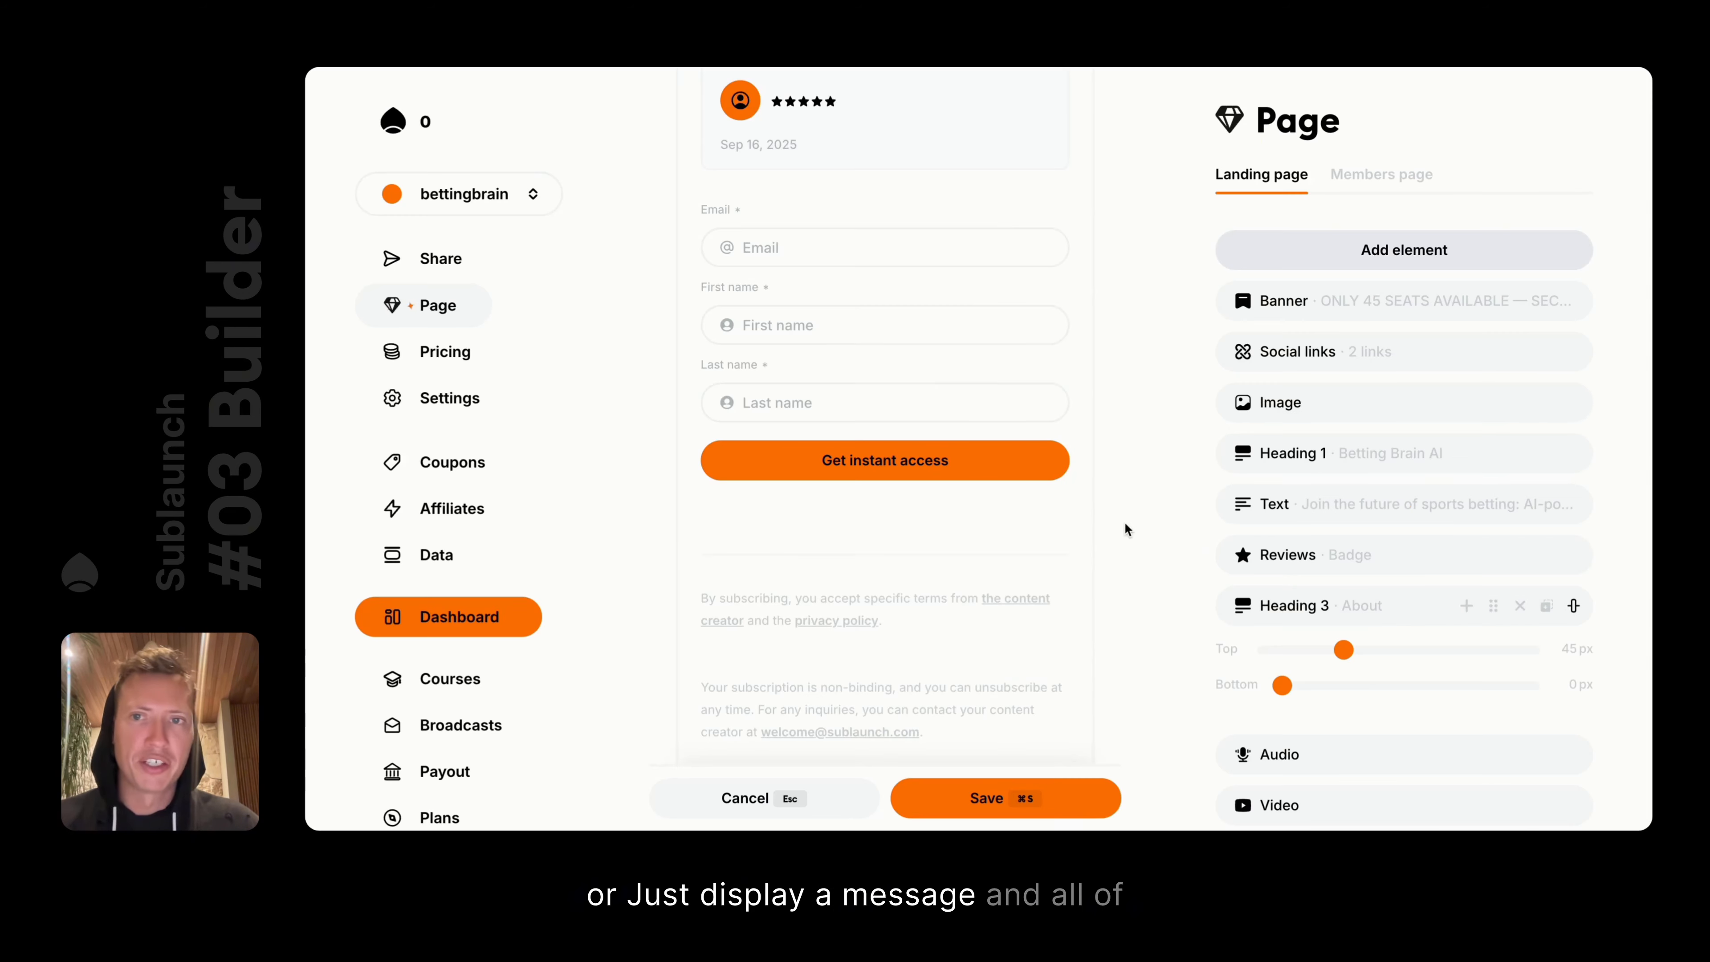
{"action": "left_click", "coordinate": [986, 798]}
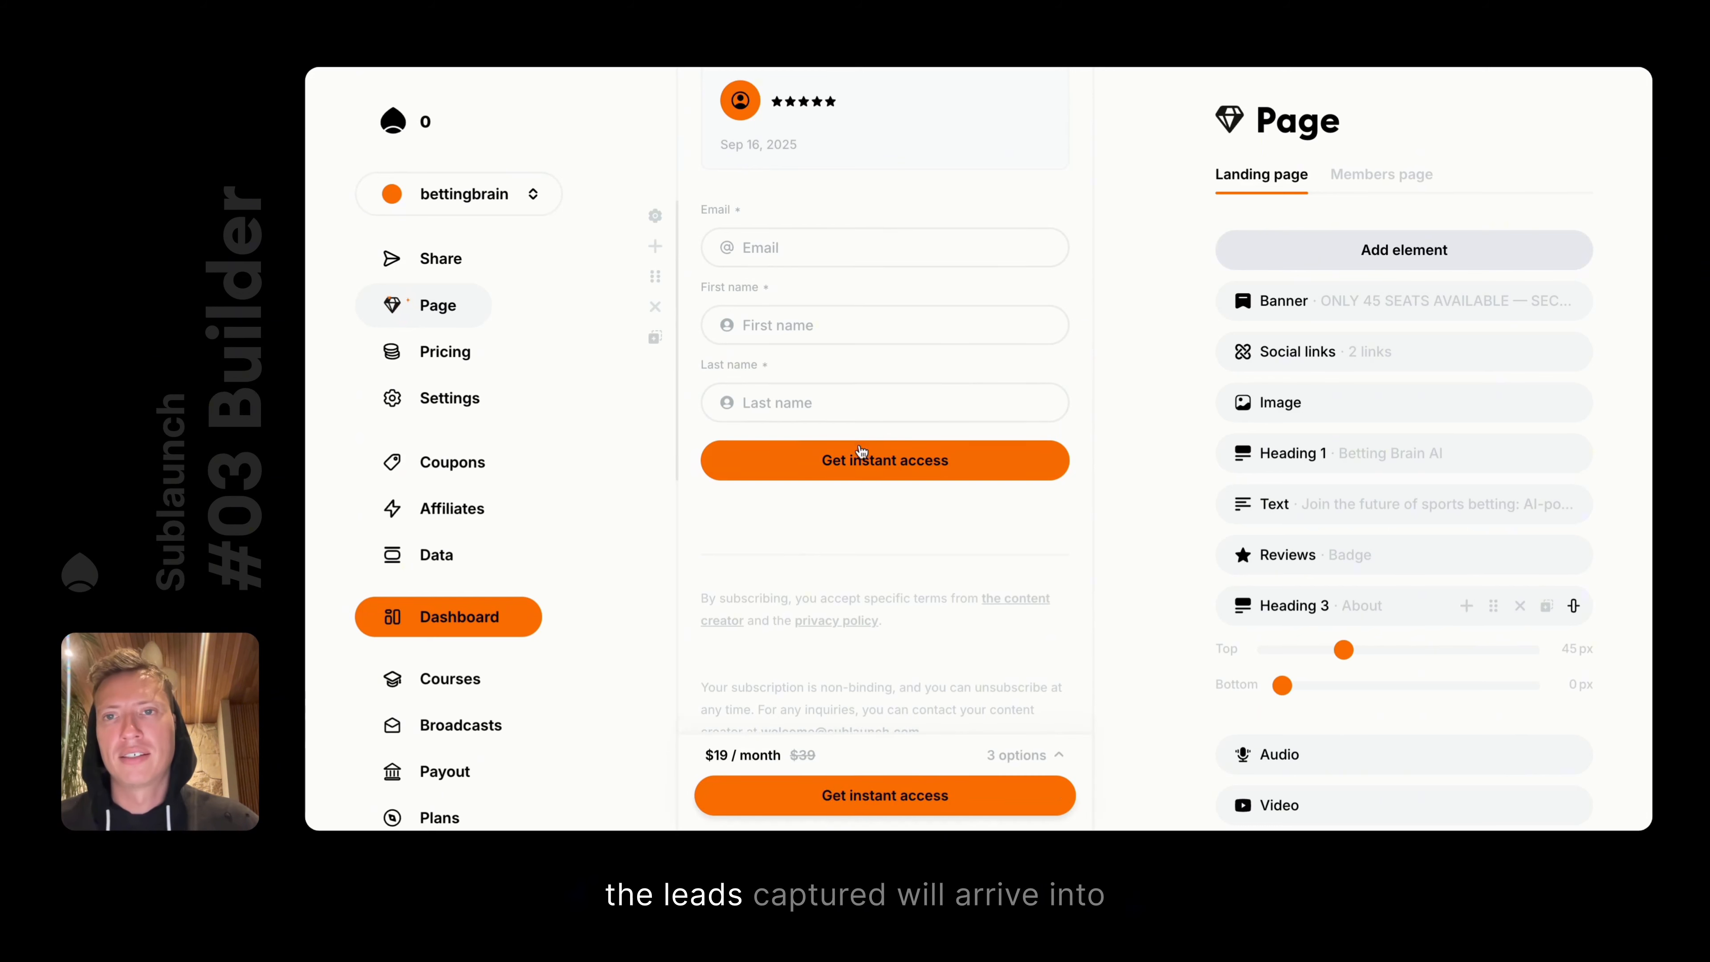
View the captured leads in Data, then bring up the audiences list in Broadcasts
{"action": "left_click", "coordinate": [421, 556]}
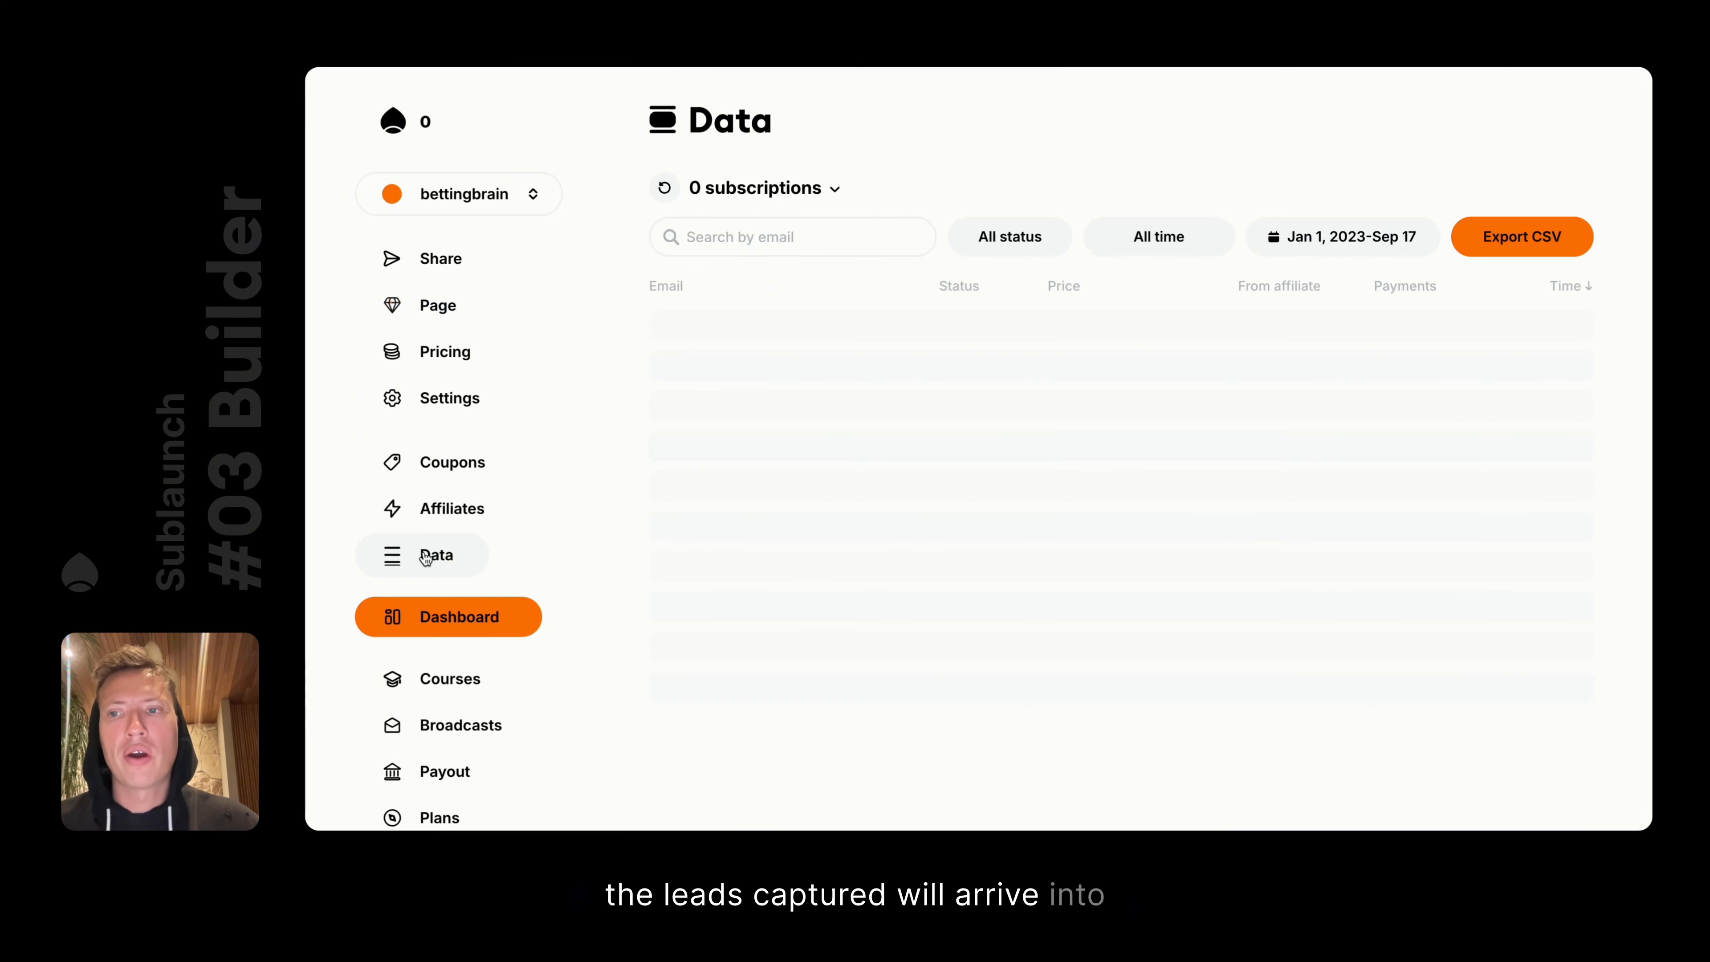
{"action": "left_click", "coordinate": [784, 190]}
{"action": "left_click", "coordinate": [747, 281]}
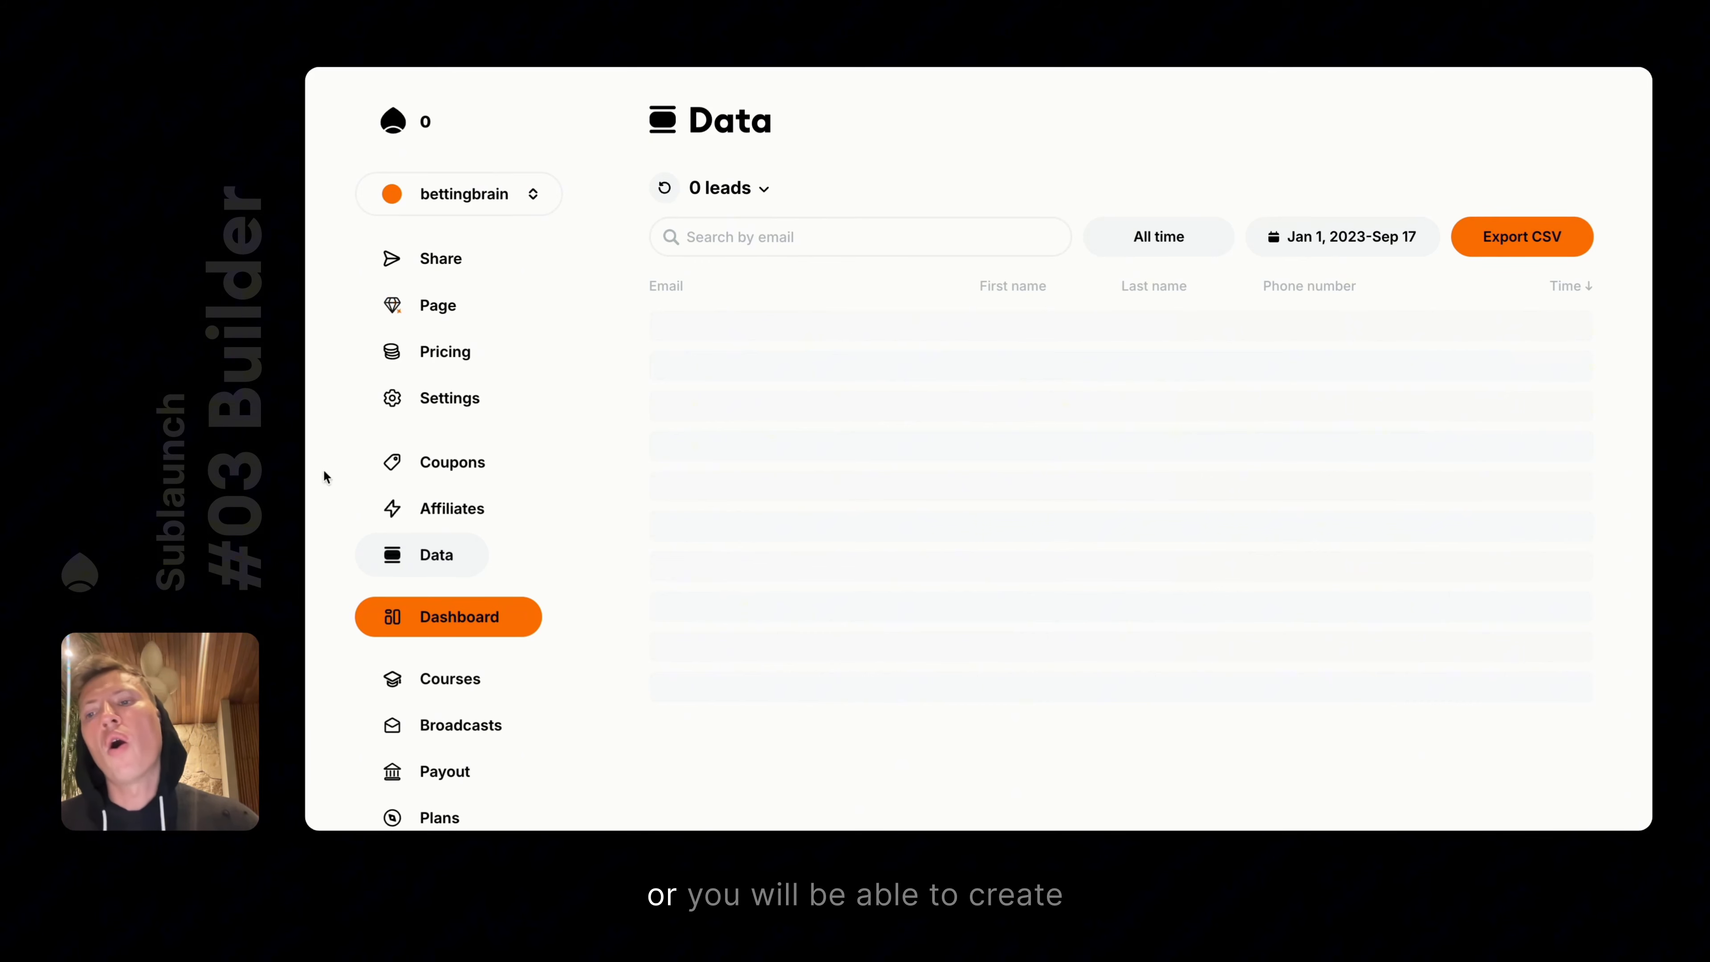
{"action": "scroll", "coordinate": [515, 618], "scroll_direction": "down", "scroll_amount": 3}
{"action": "left_click", "coordinate": [470, 606]}
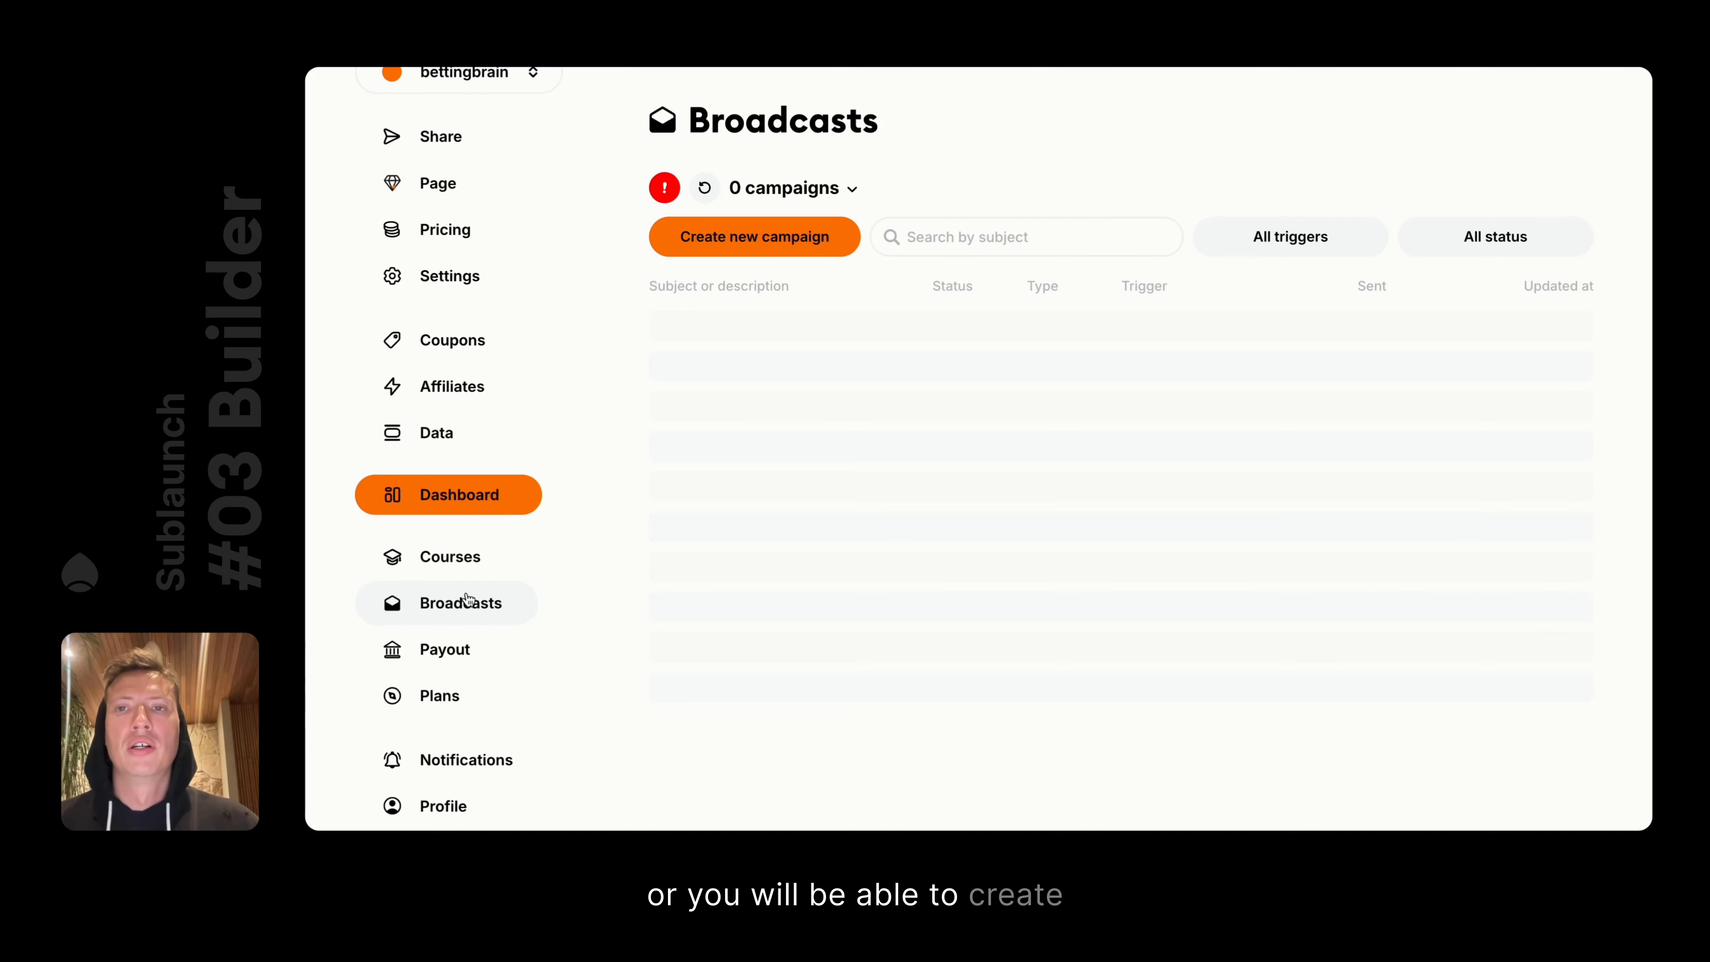
{"action": "left_click", "coordinate": [784, 189]}
{"action": "left_click", "coordinate": [784, 237]}
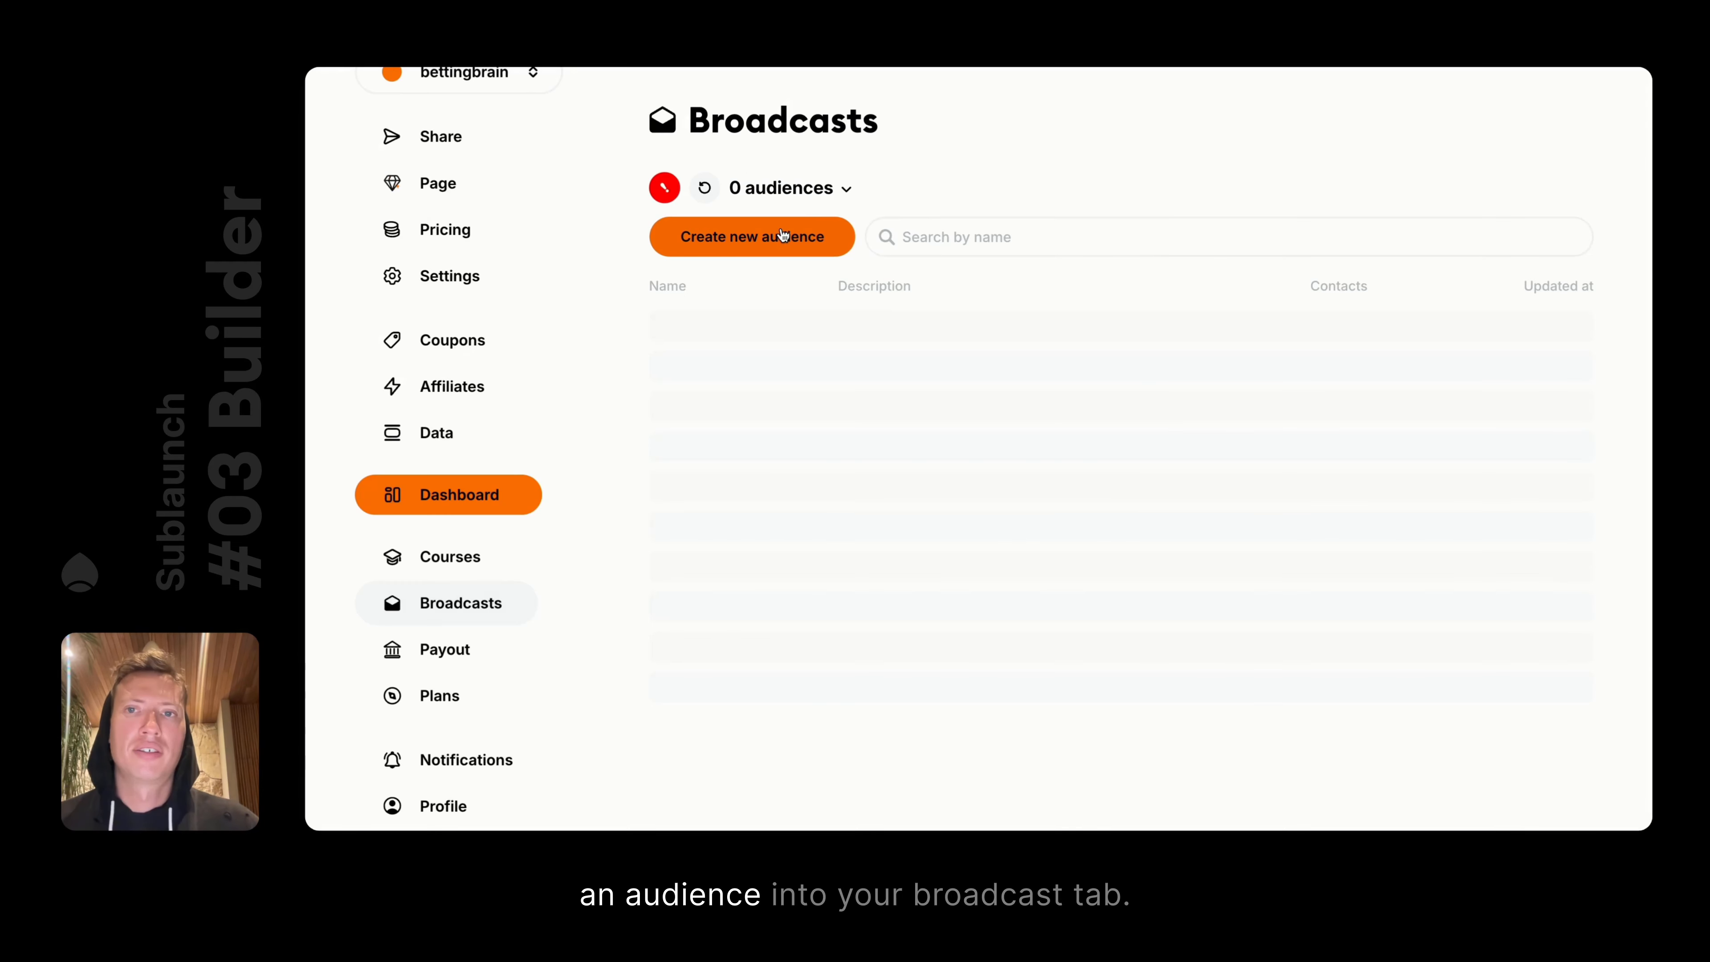
Create the 'My Audience' audience connected to the bettingbrain page's new leads and check its details
{"action": "scroll", "coordinate": [544, 296], "scroll_direction": "up", "scroll_amount": 3}
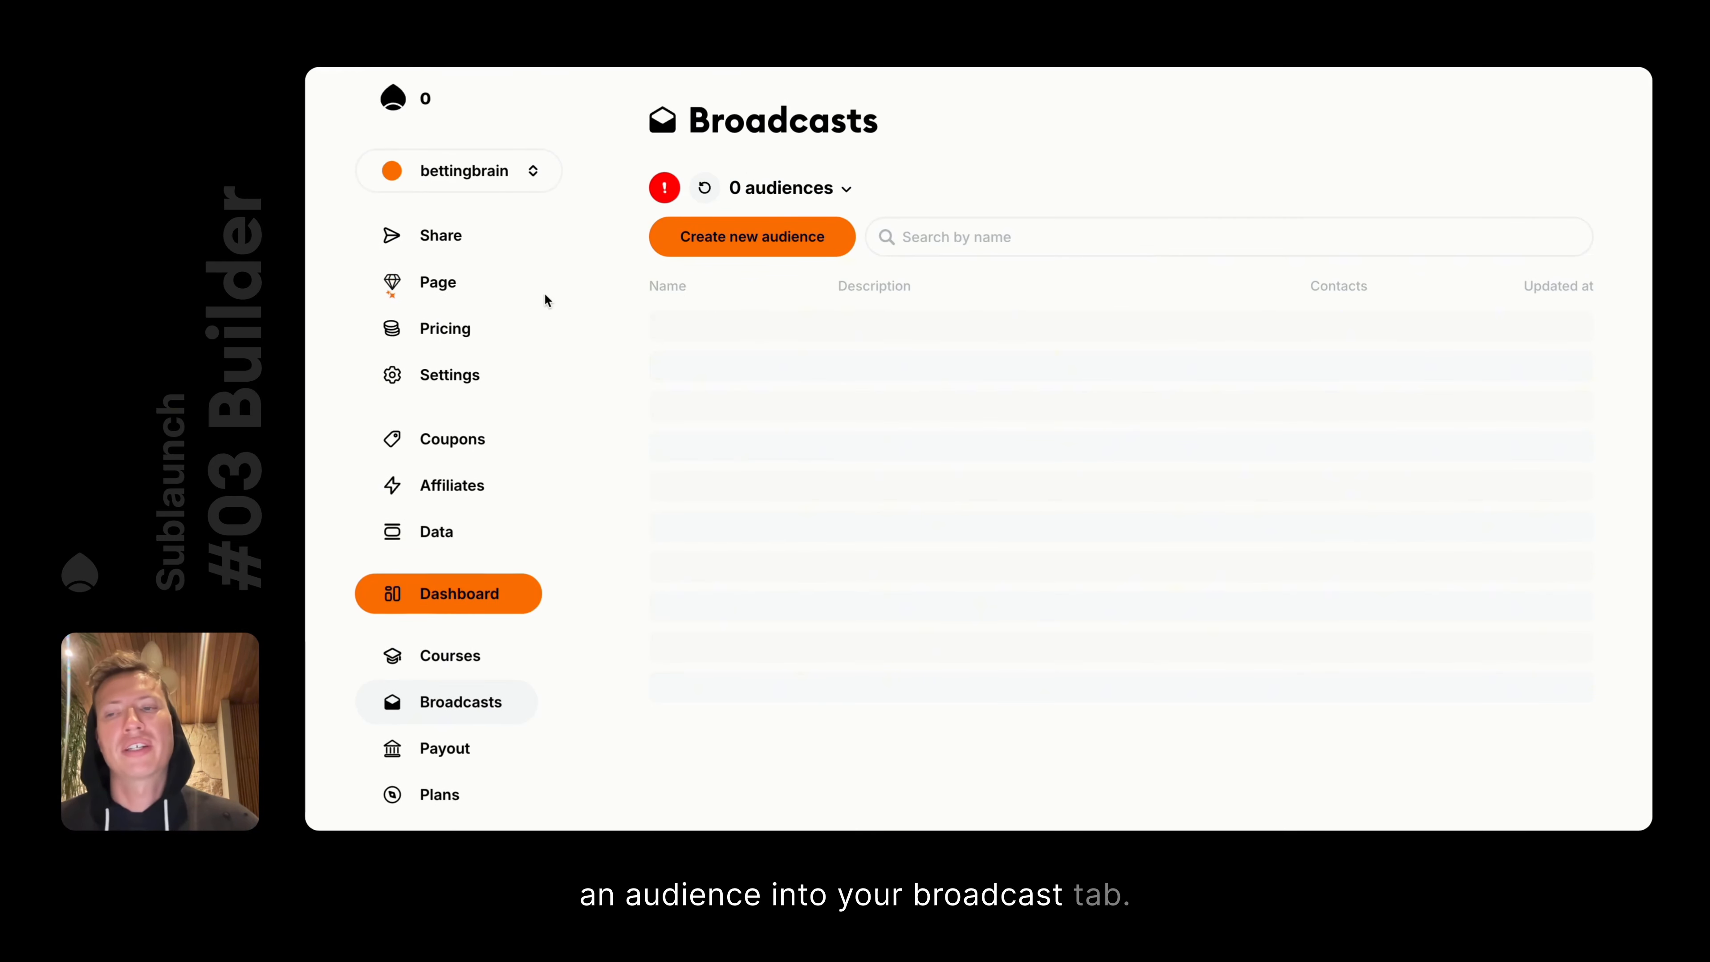
{"action": "left_click", "coordinate": [747, 249]}
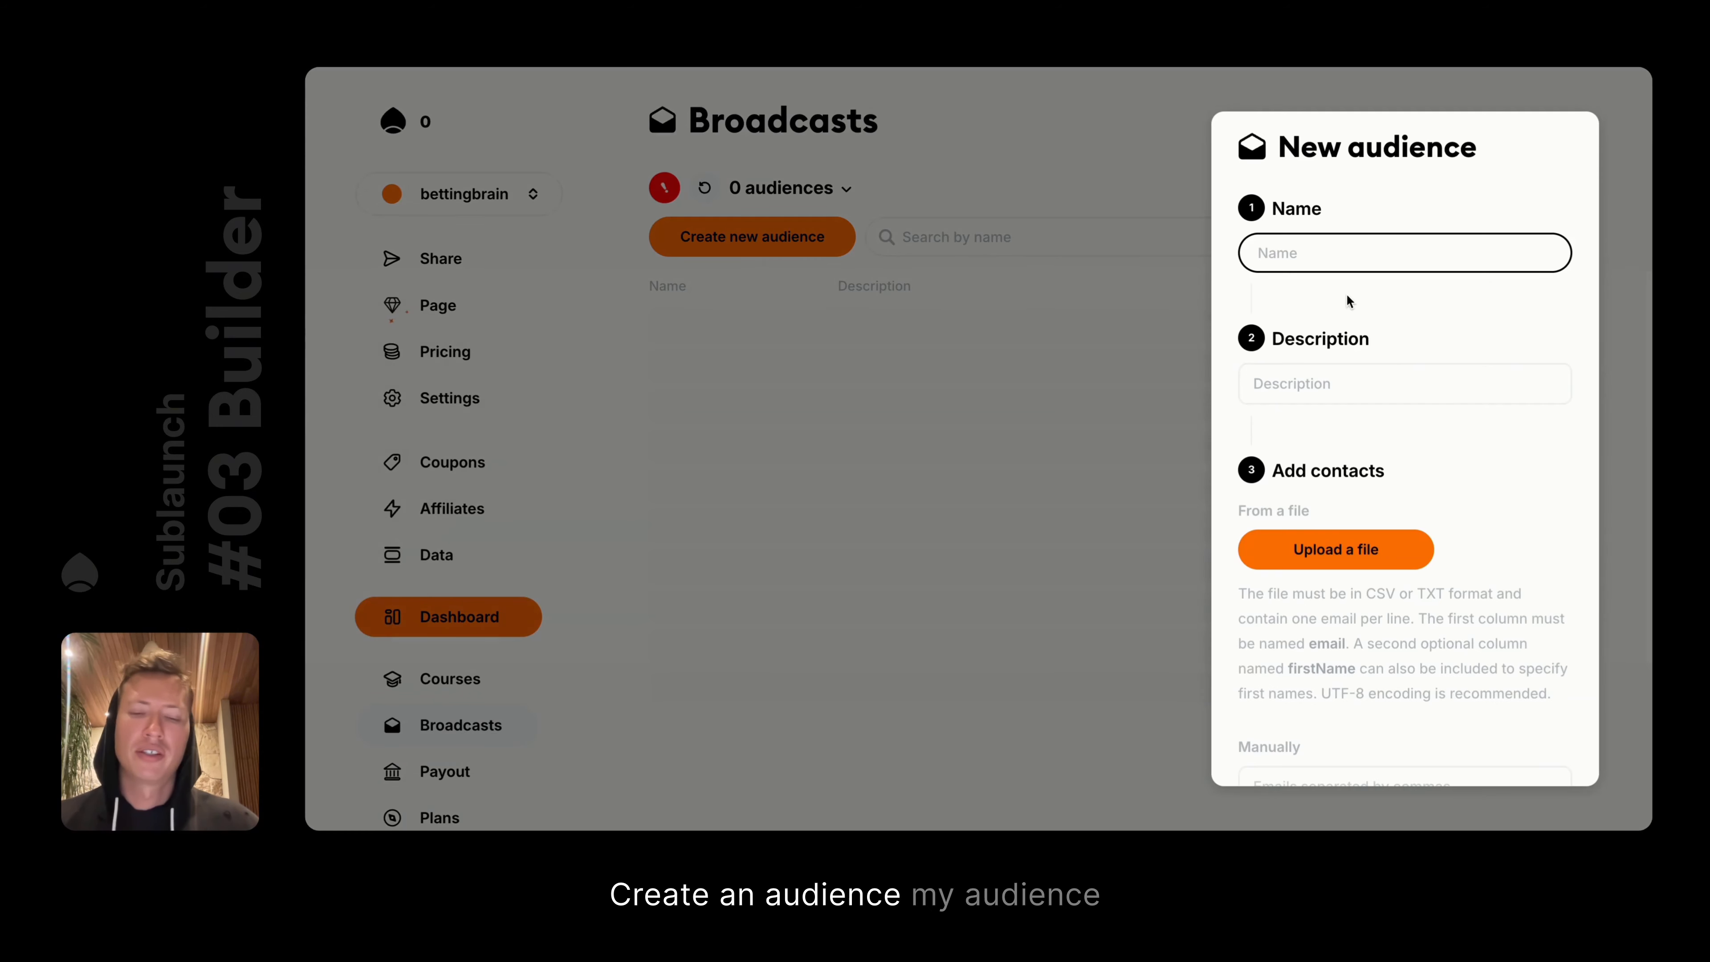
{"action": "type", "text": "My Adu"}
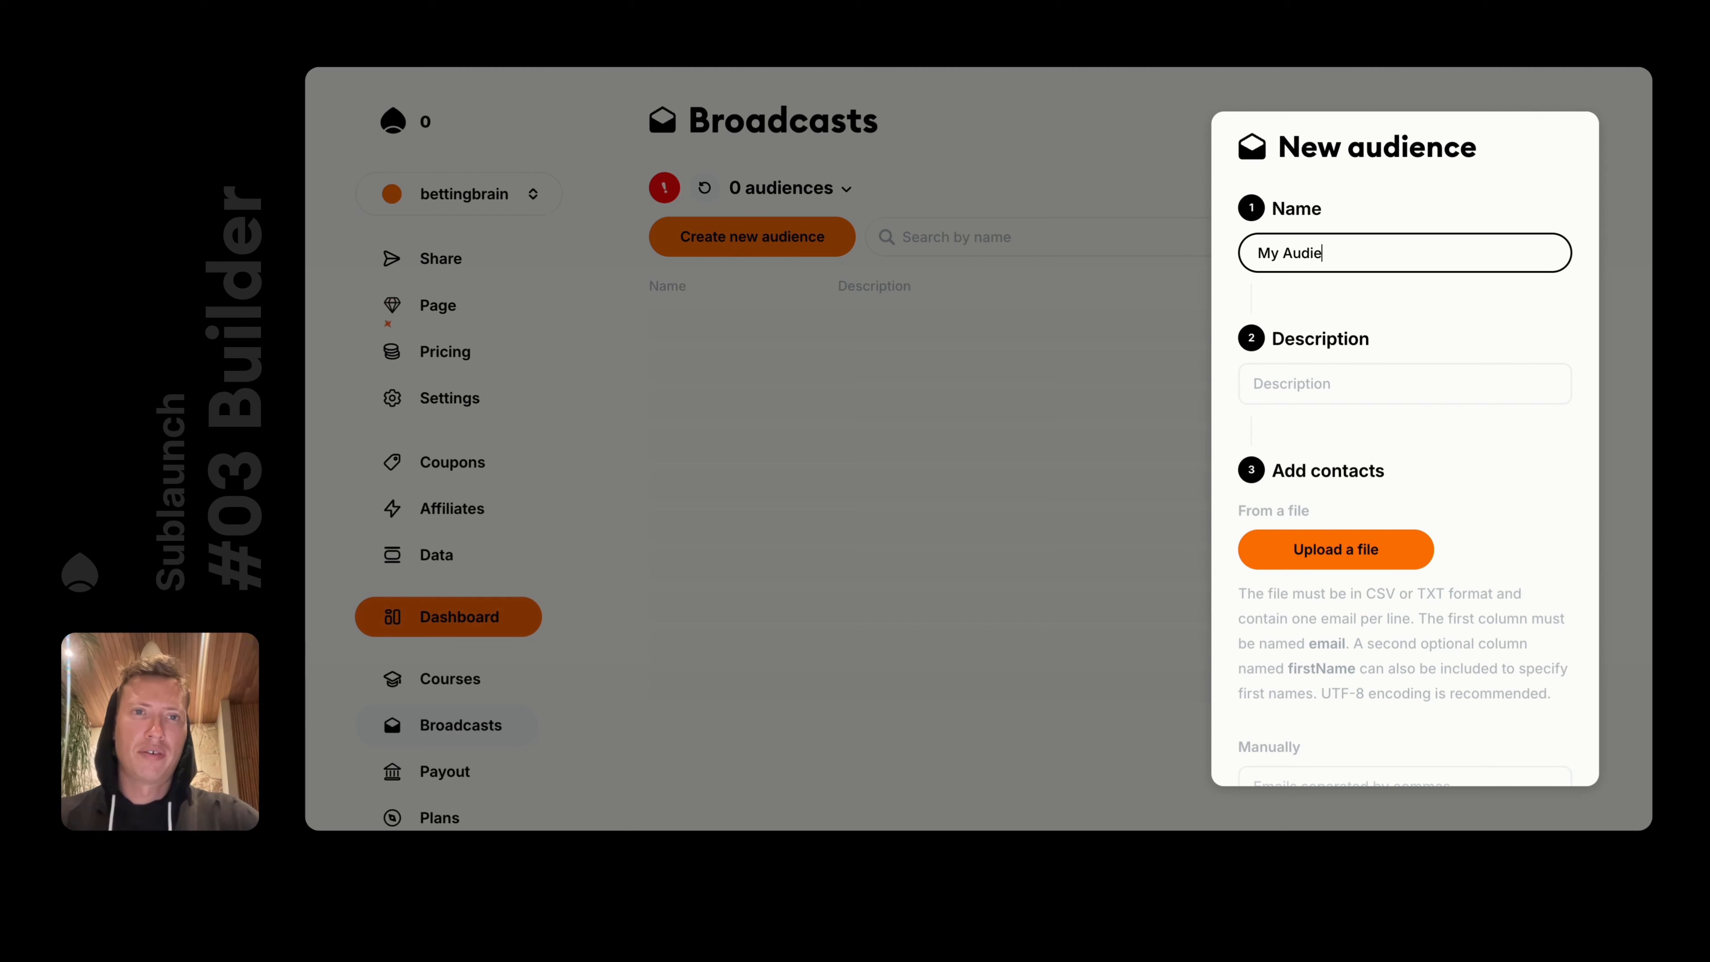
{"action": "scroll", "coordinate": [1408, 495], "scroll_direction": "down", "scroll_amount": 10}
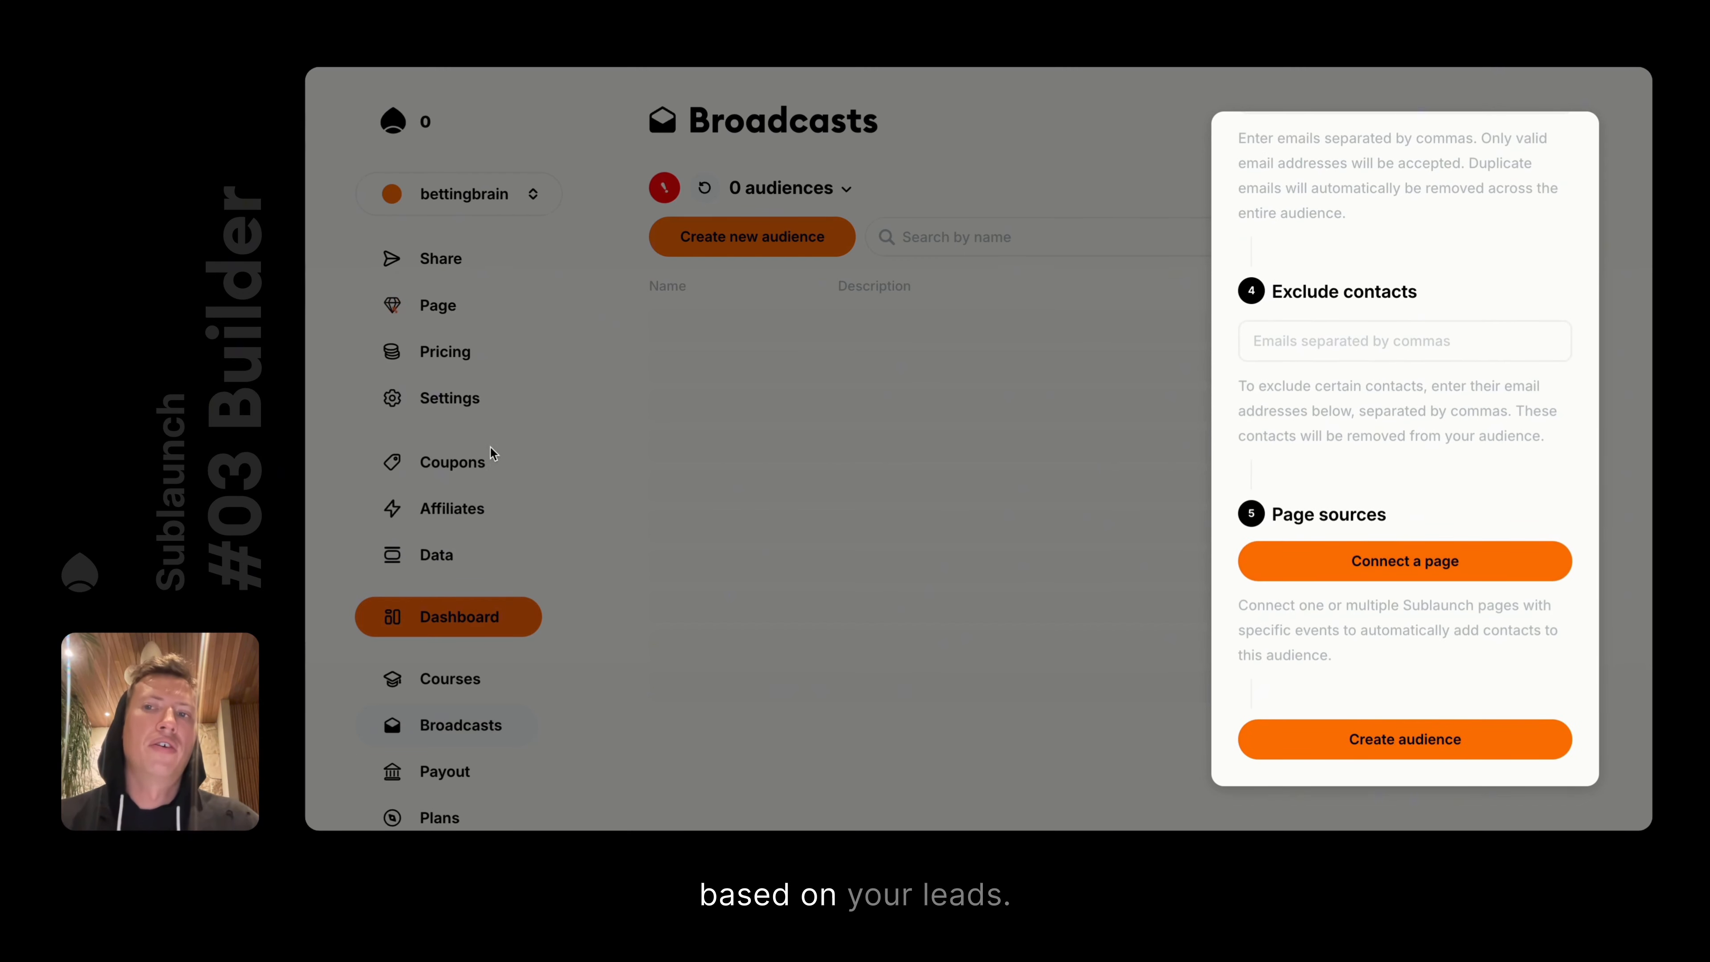
{"action": "left_click", "coordinate": [1381, 566]}
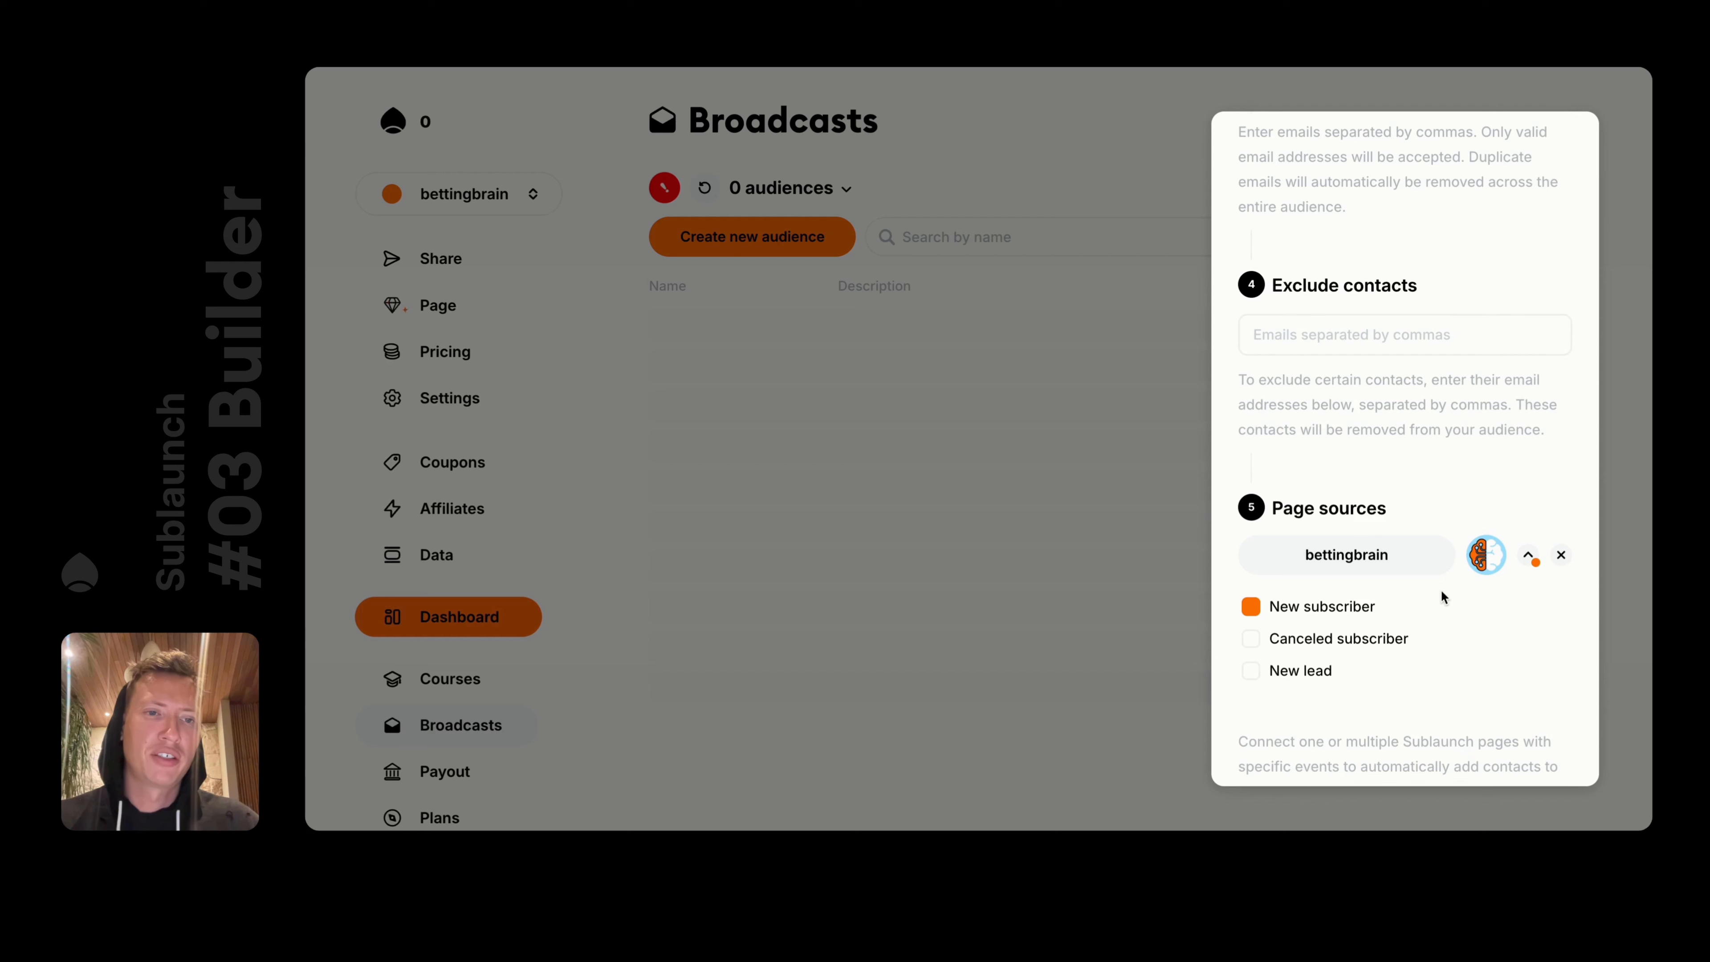
{"action": "scroll", "coordinate": [1440, 596], "scroll_direction": "down", "scroll_amount": 3}
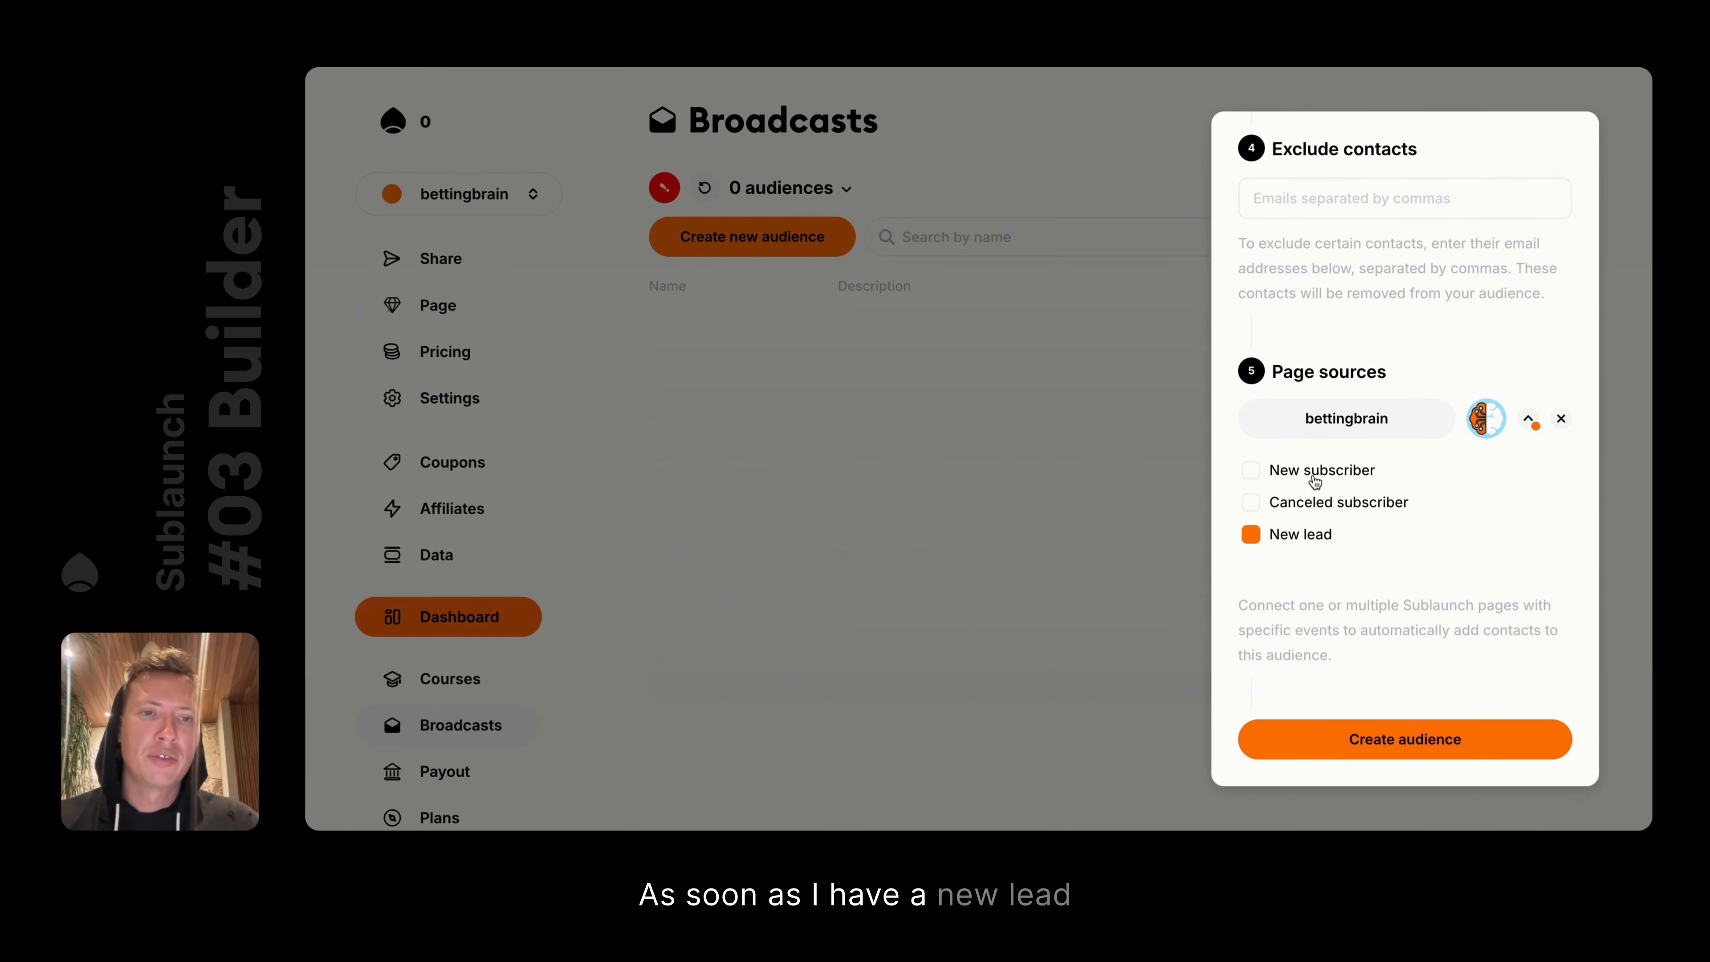
{"action": "left_click", "coordinate": [1405, 739]}
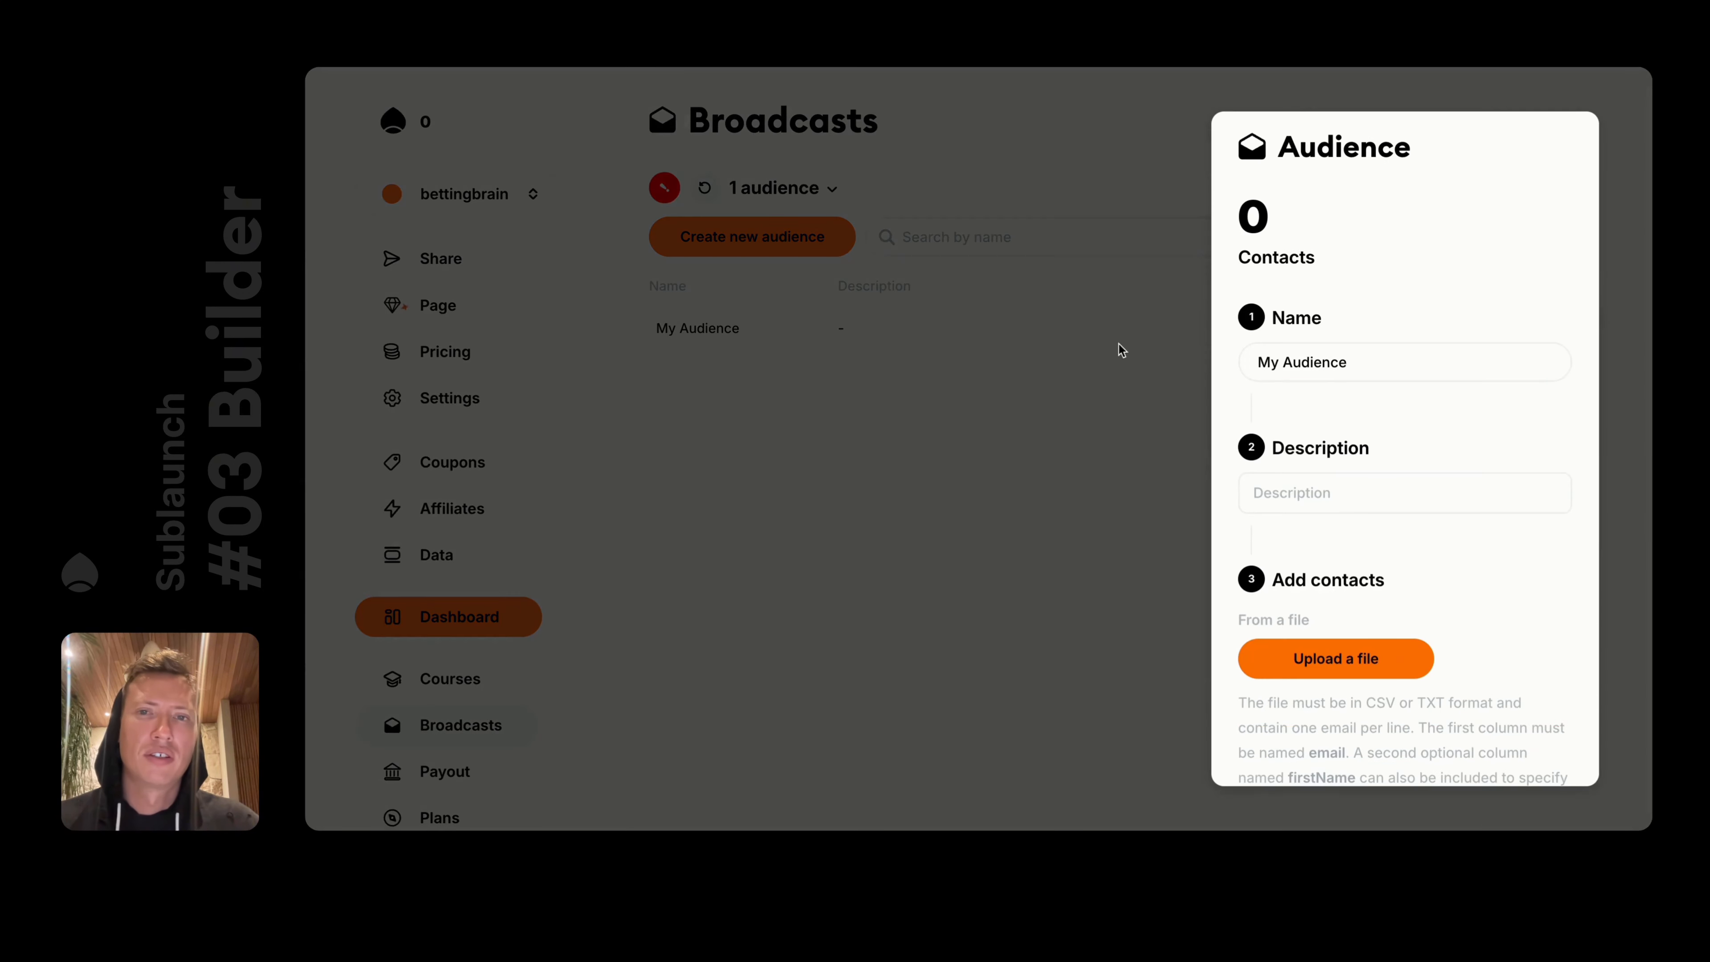
{"action": "left_click", "coordinate": [1068, 351]}
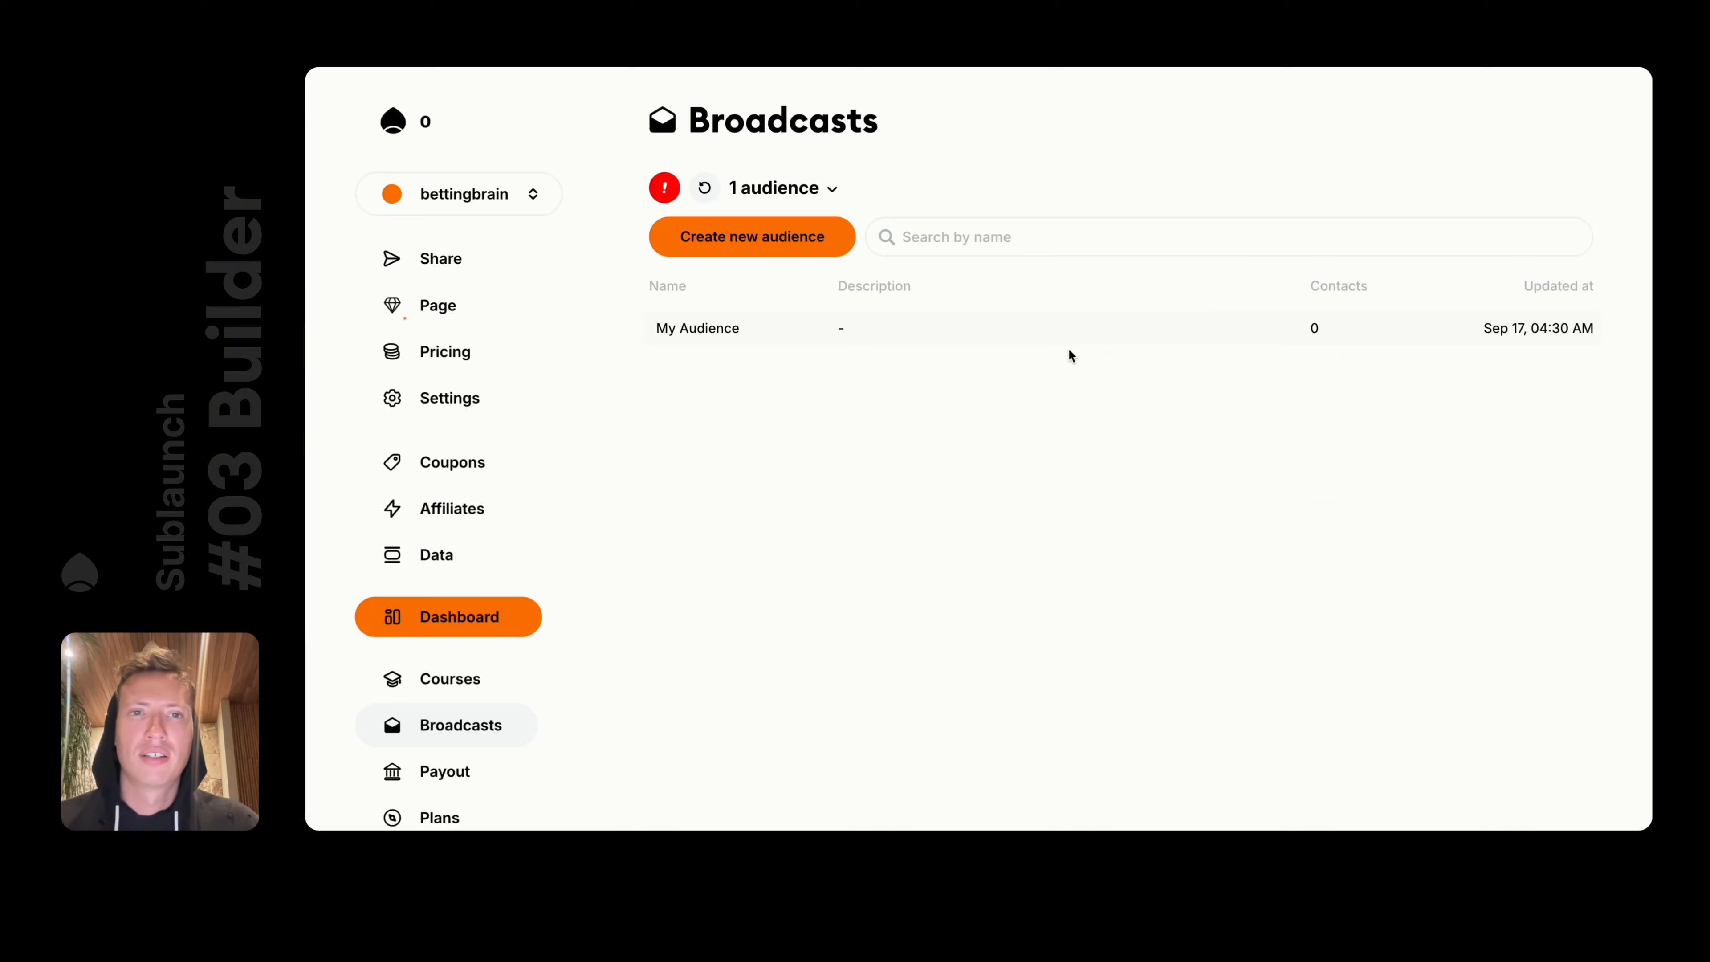
{"action": "left_click", "coordinate": [669, 331]}
{"action": "scroll", "coordinate": [1518, 533], "scroll_direction": "down", "scroll_amount": 10}
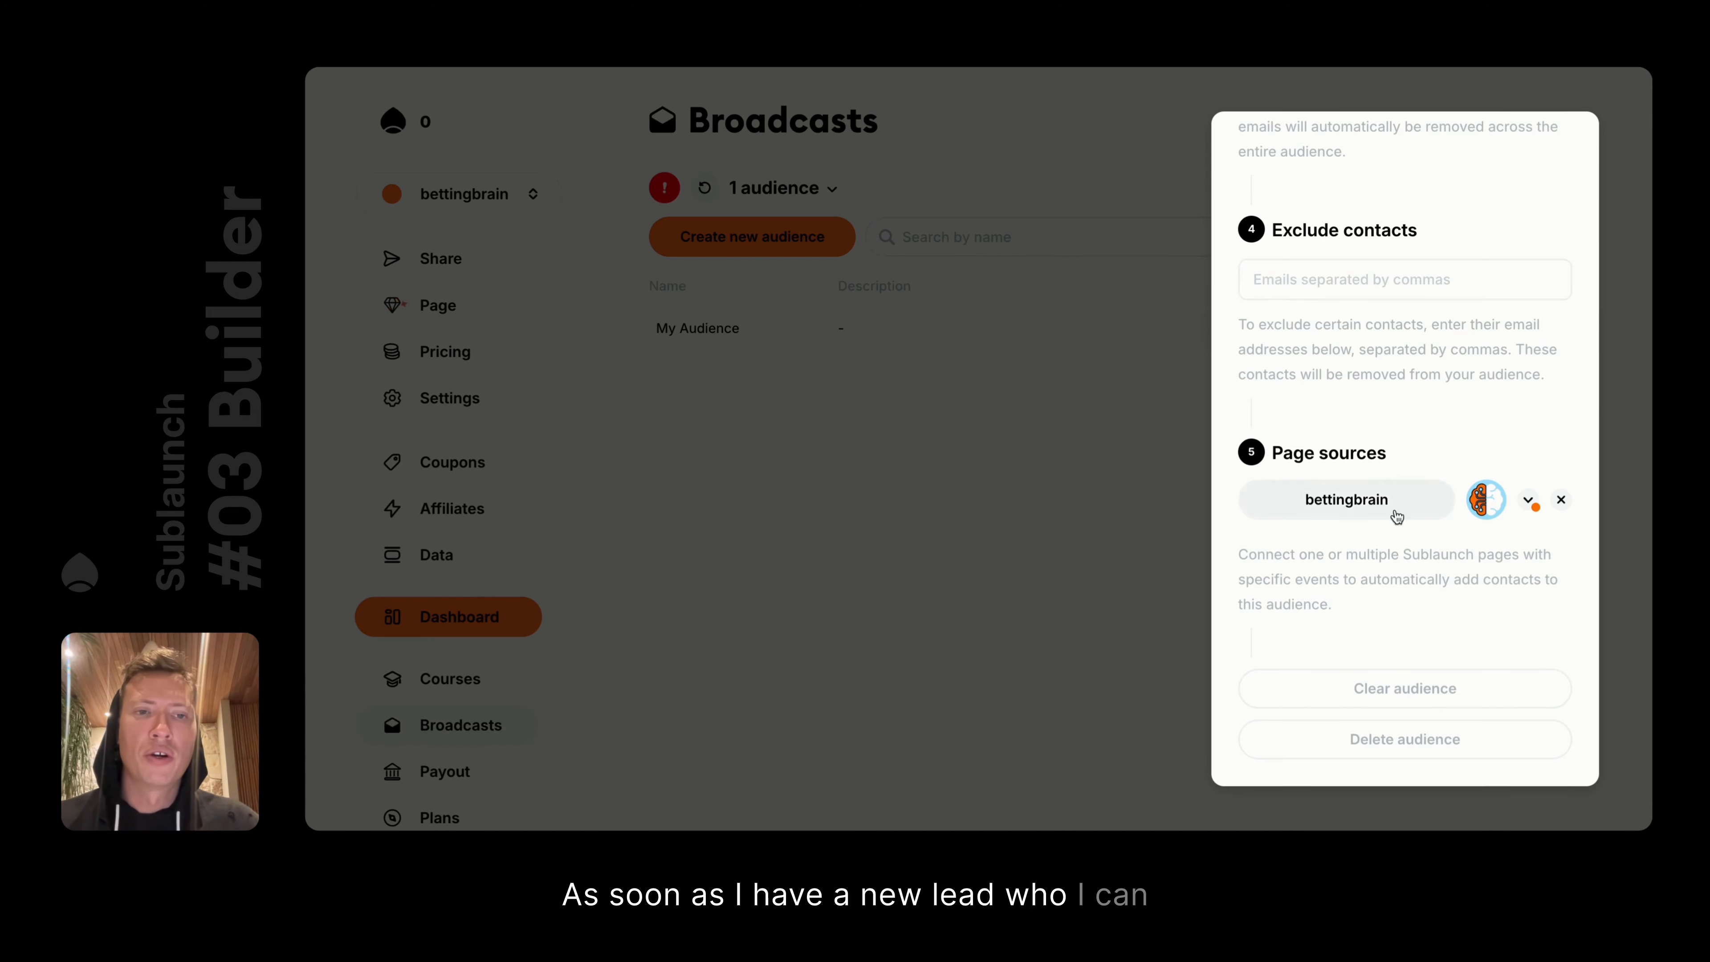
In the landing page editor, remove the First name and Last name fields from the lead form
{"action": "left_click", "coordinate": [1028, 444]}
{"action": "left_click", "coordinate": [450, 295]}
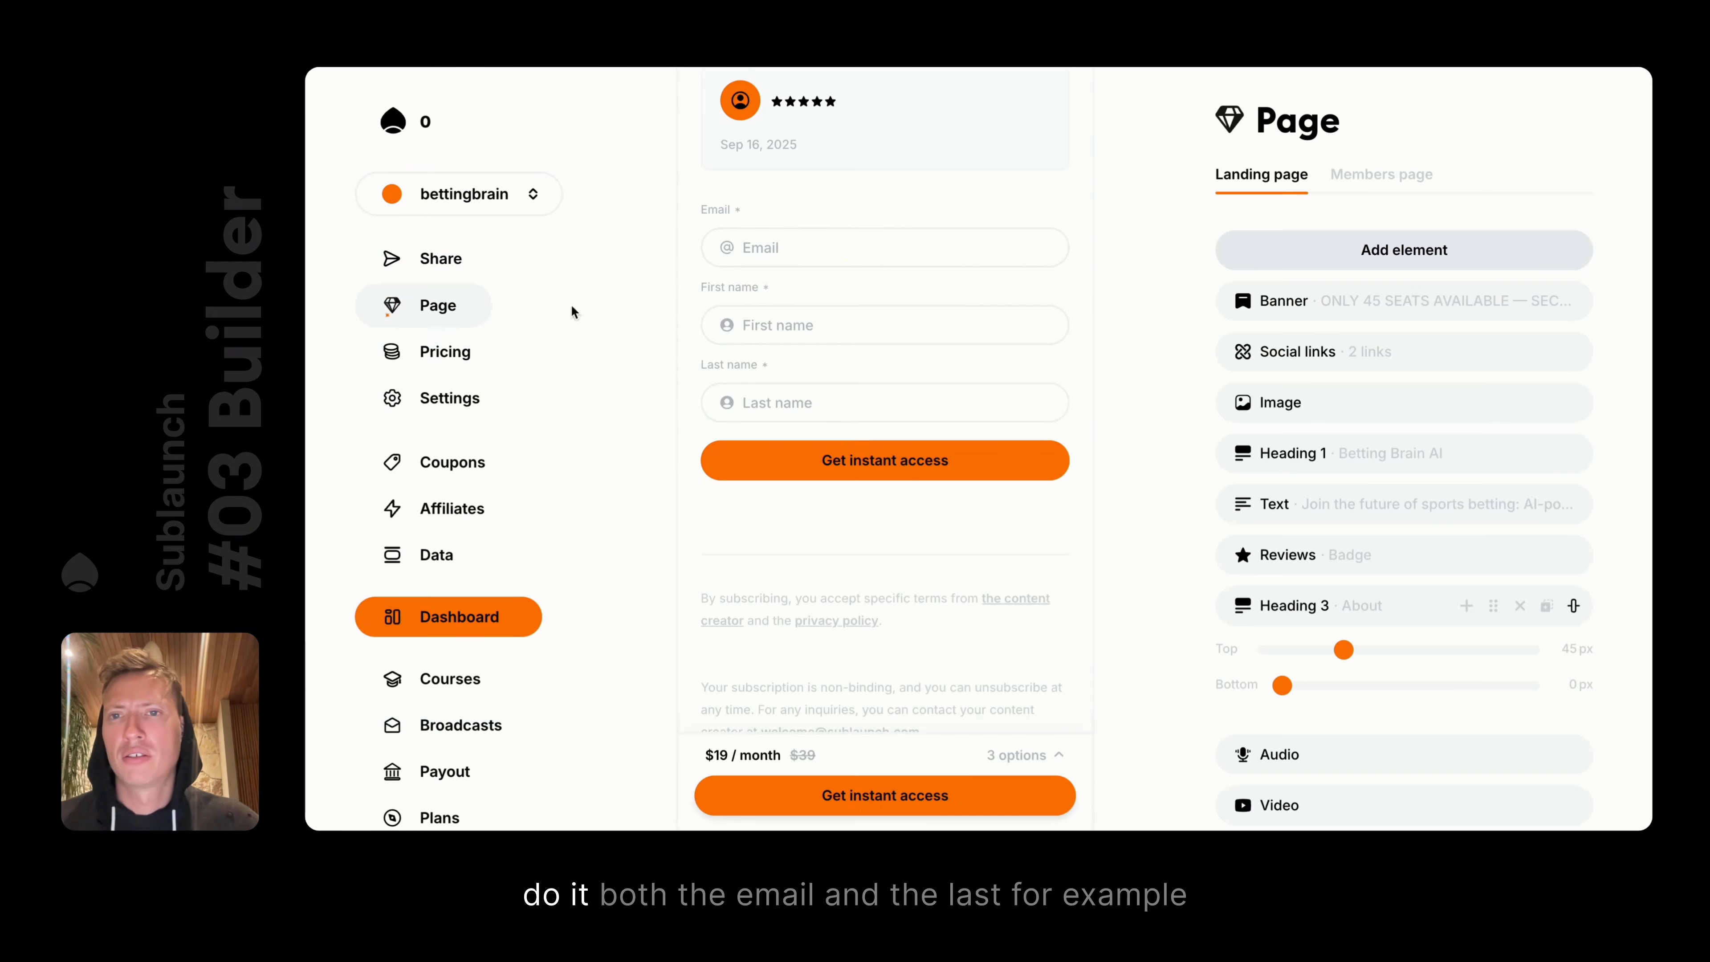
{"action": "scroll", "coordinate": [896, 459], "scroll_direction": "down", "scroll_amount": 5}
{"action": "scroll", "coordinate": [897, 459], "scroll_direction": "up", "scroll_amount": 5}
{"action": "left_click", "coordinate": [817, 393]}
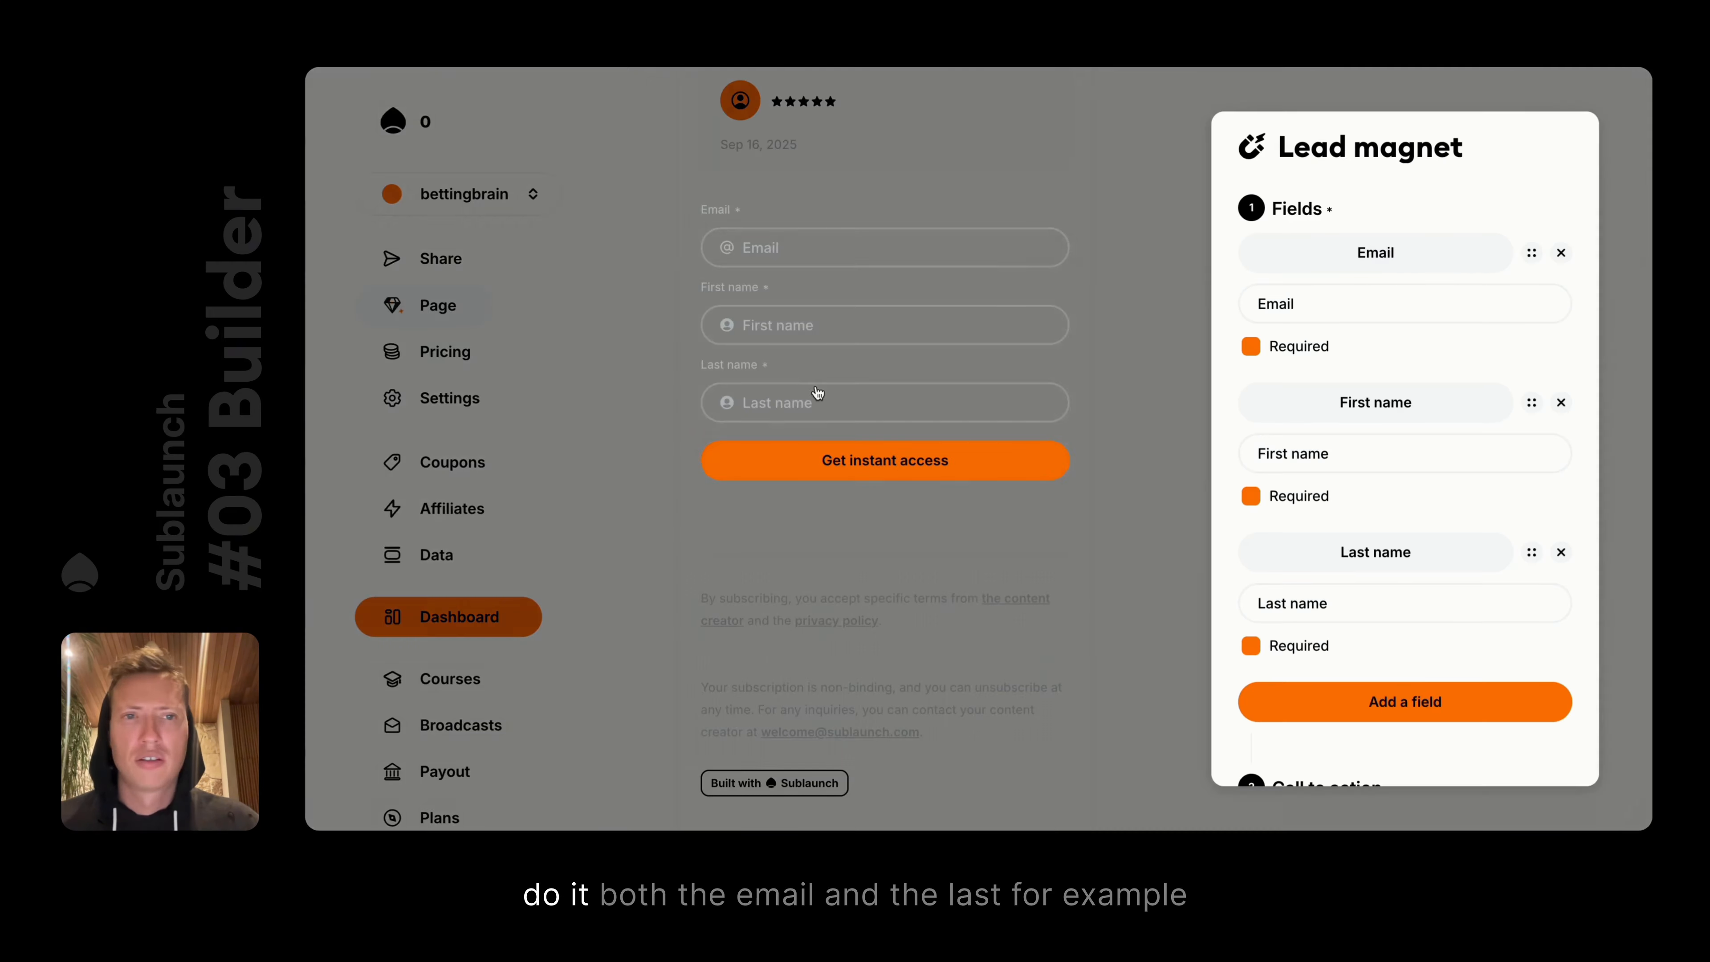
{"action": "left_click", "coordinate": [1562, 403]}
{"action": "left_click", "coordinate": [1561, 403]}
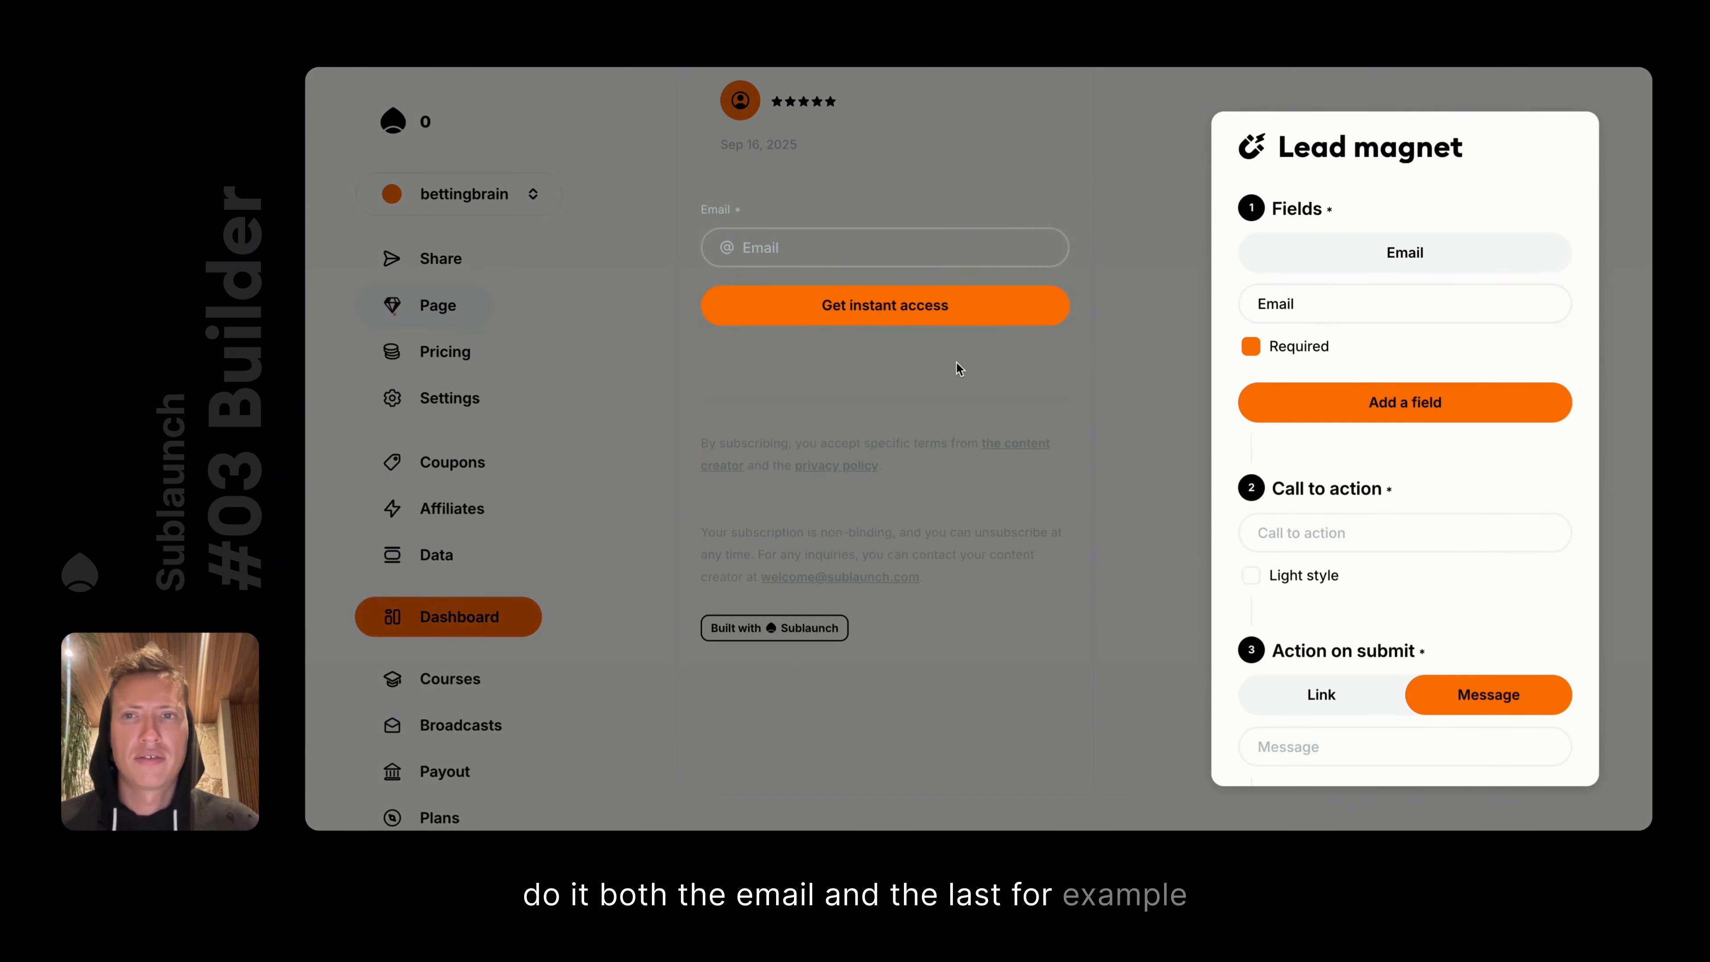
{"action": "left_click", "coordinate": [956, 362]}
Start the post-submit message by typing 'WELCO' in the lead magnet settings
{"action": "left_click", "coordinate": [905, 300]}
{"action": "scroll", "coordinate": [1499, 552], "scroll_direction": "down", "scroll_amount": 5}
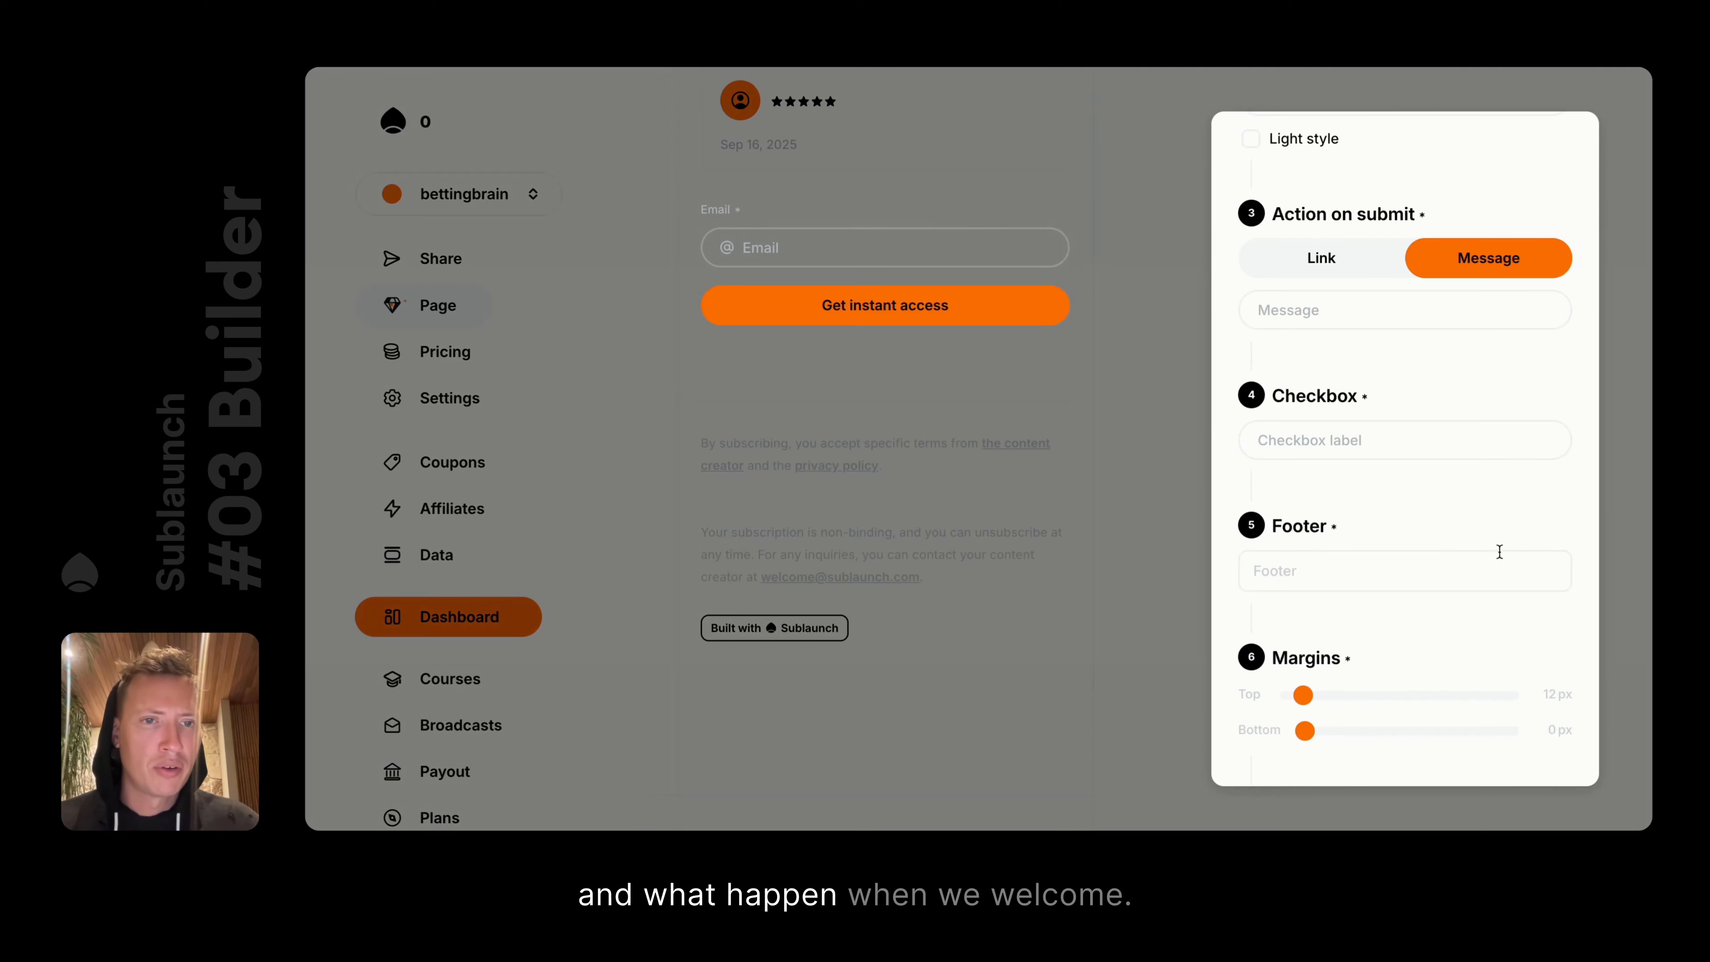
{"action": "scroll", "coordinate": [1499, 552], "scroll_direction": "up", "scroll_amount": 3}
{"action": "left_click", "coordinate": [1326, 498]}
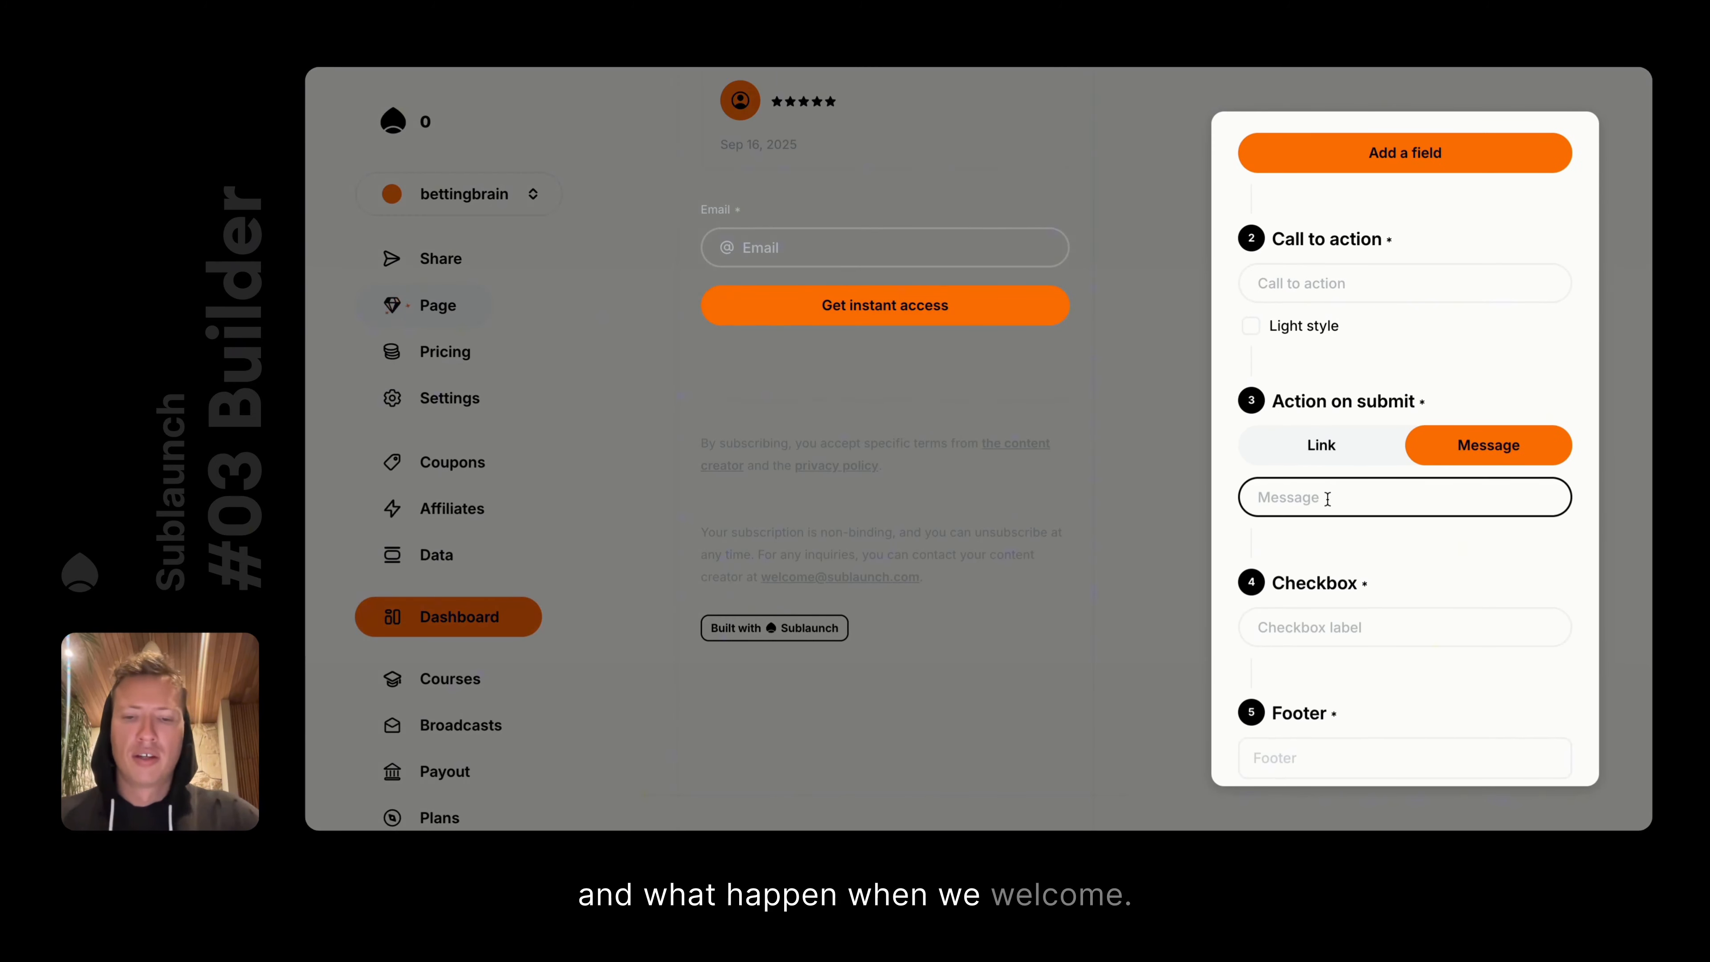
{"action": "type", "text": "WELCO"}
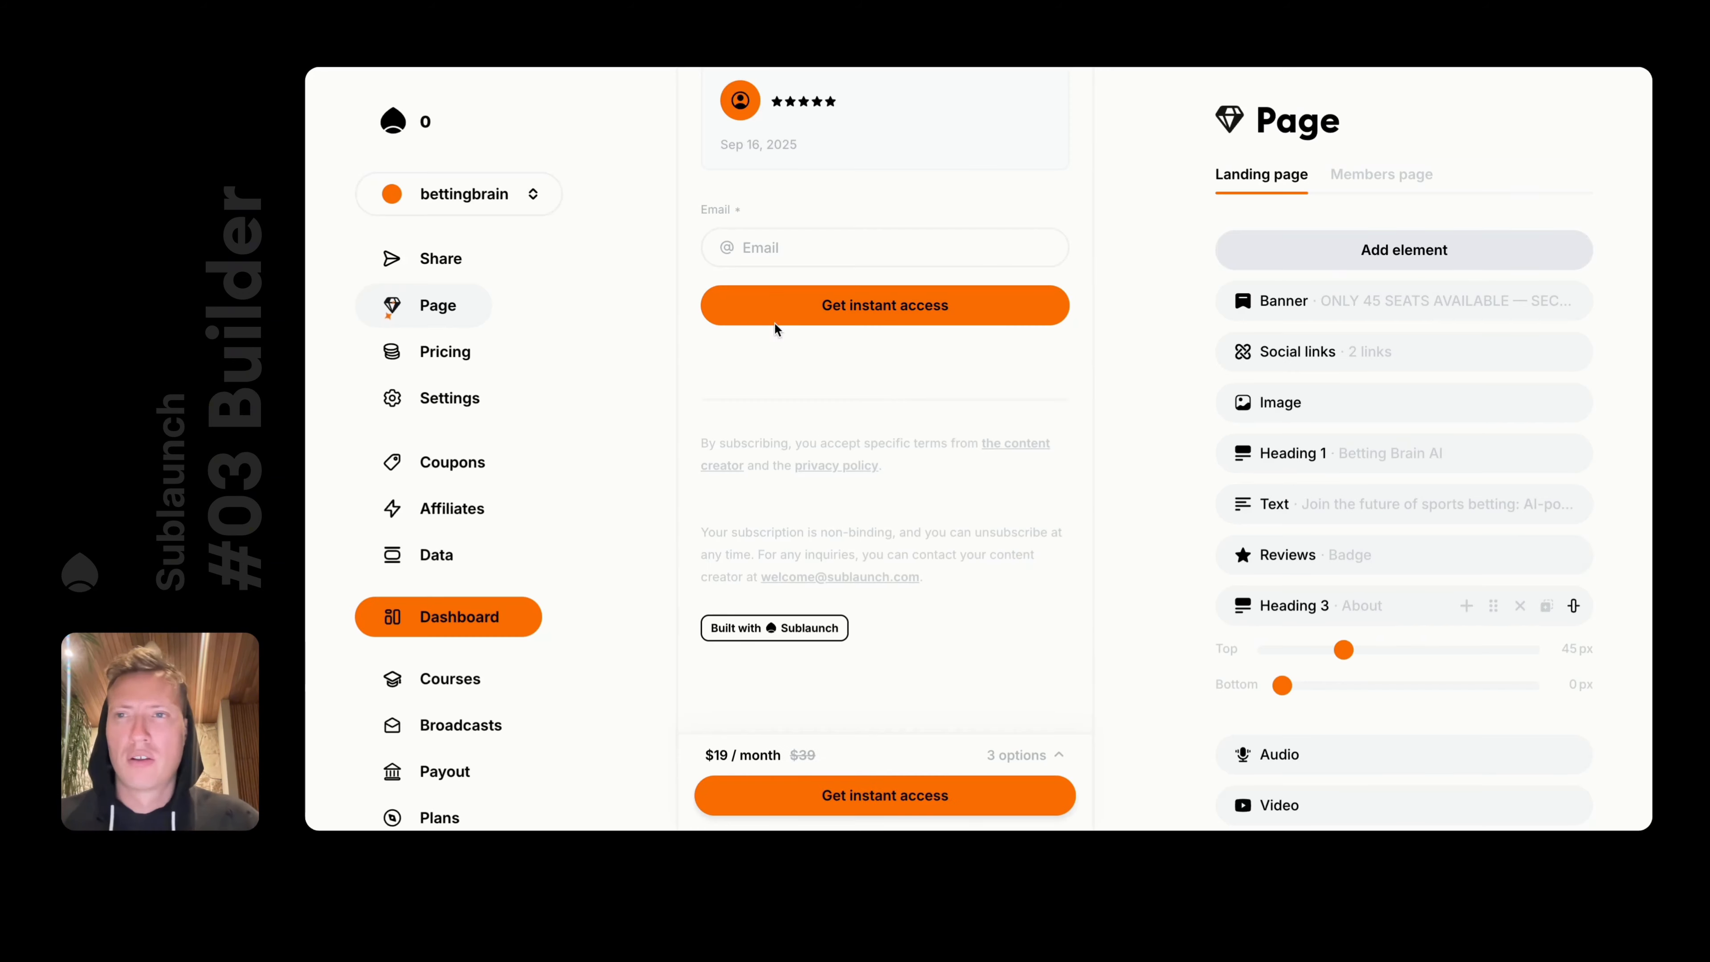
Preview the landing page as a visitor and scroll through it
{"action": "mouse_move", "coordinate": [448, 264]}
{"action": "left_click", "coordinate": [546, 259]}
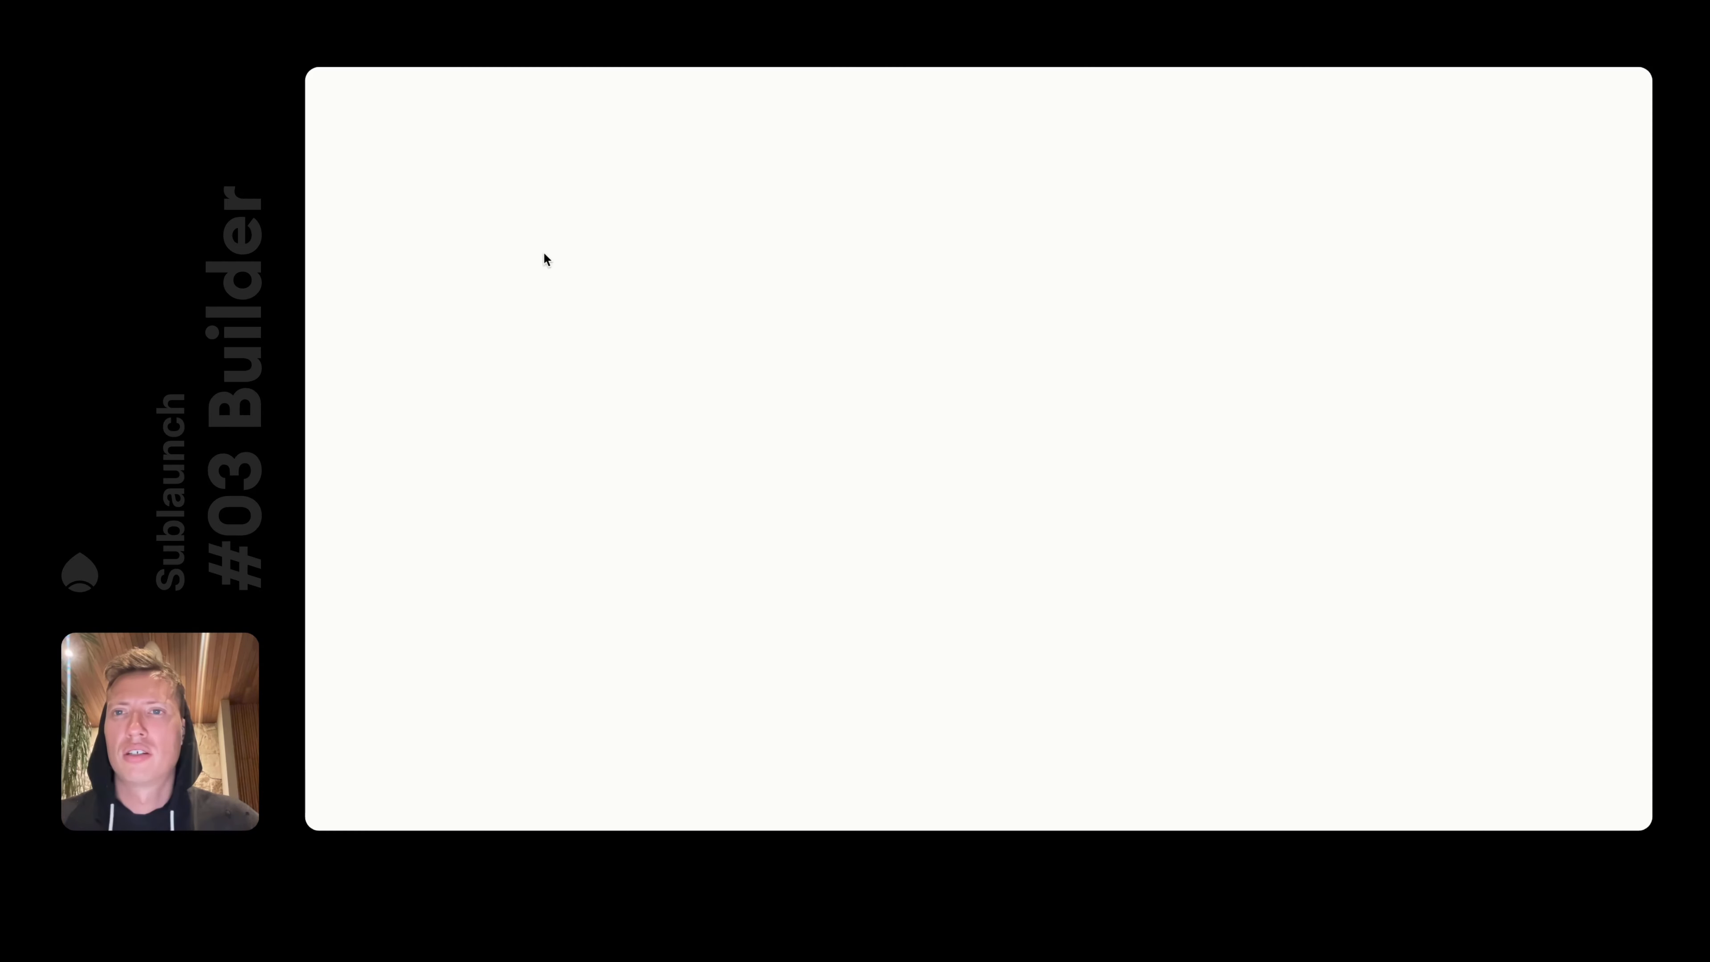
{"action": "scroll", "coordinate": [1070, 543], "scroll_direction": "down", "scroll_amount": 15}
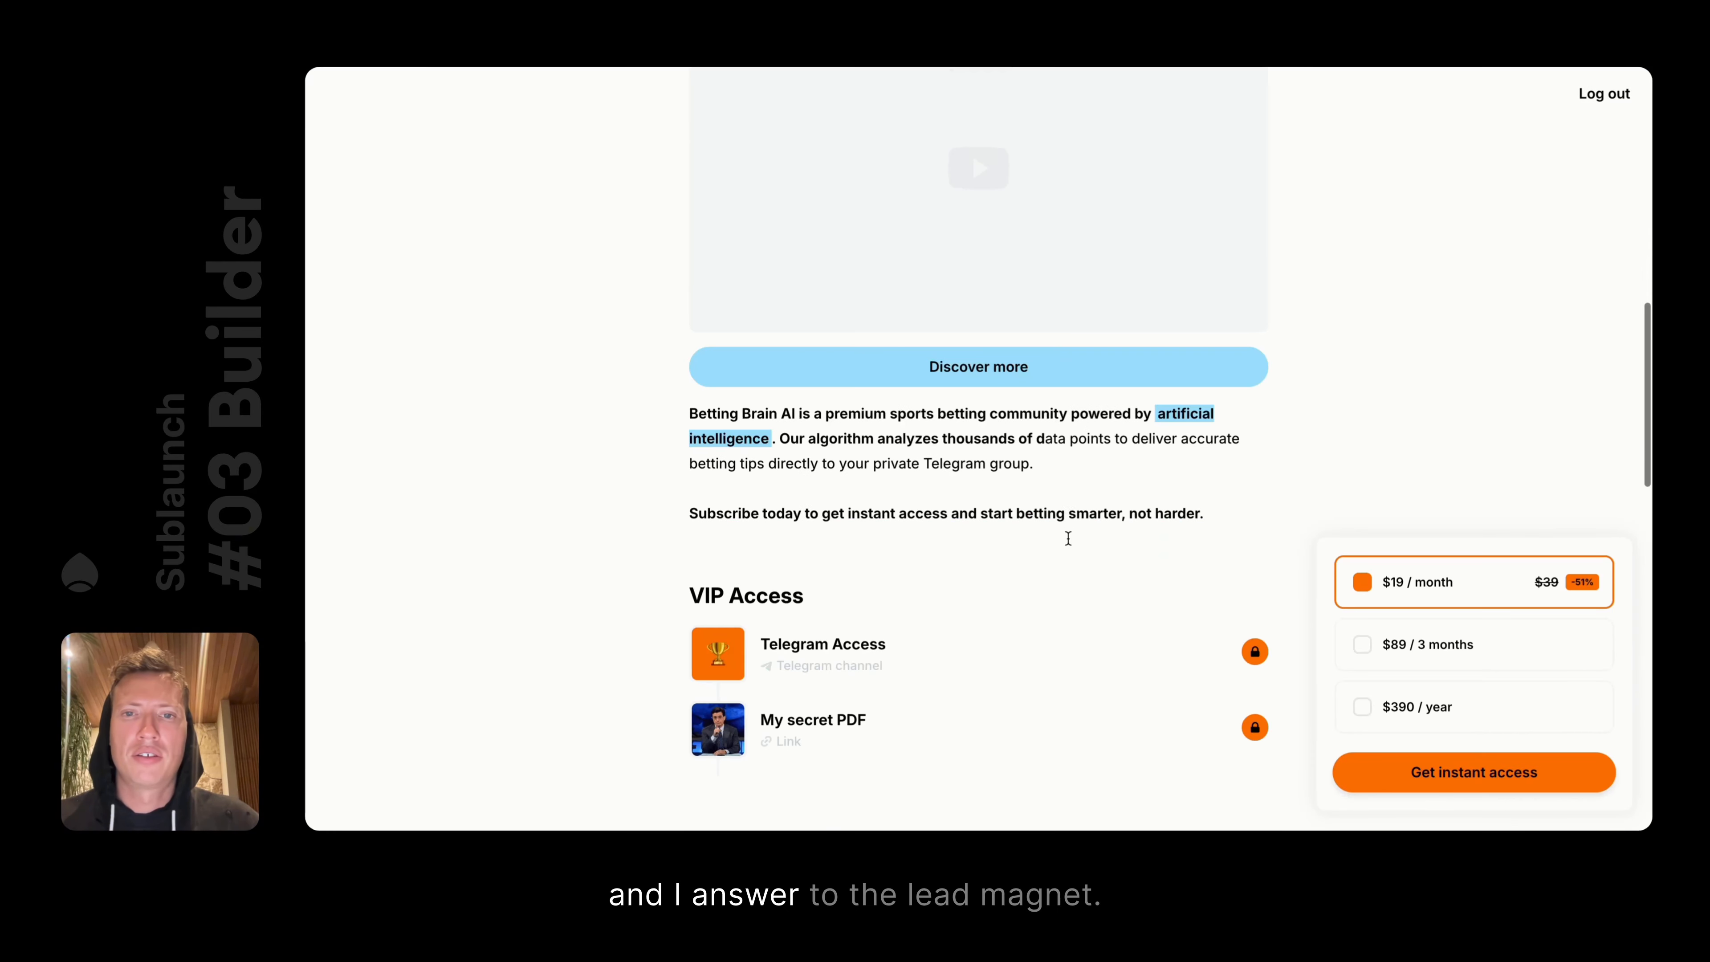
{"action": "scroll", "coordinate": [1067, 538], "scroll_direction": "up", "scroll_amount": 20}
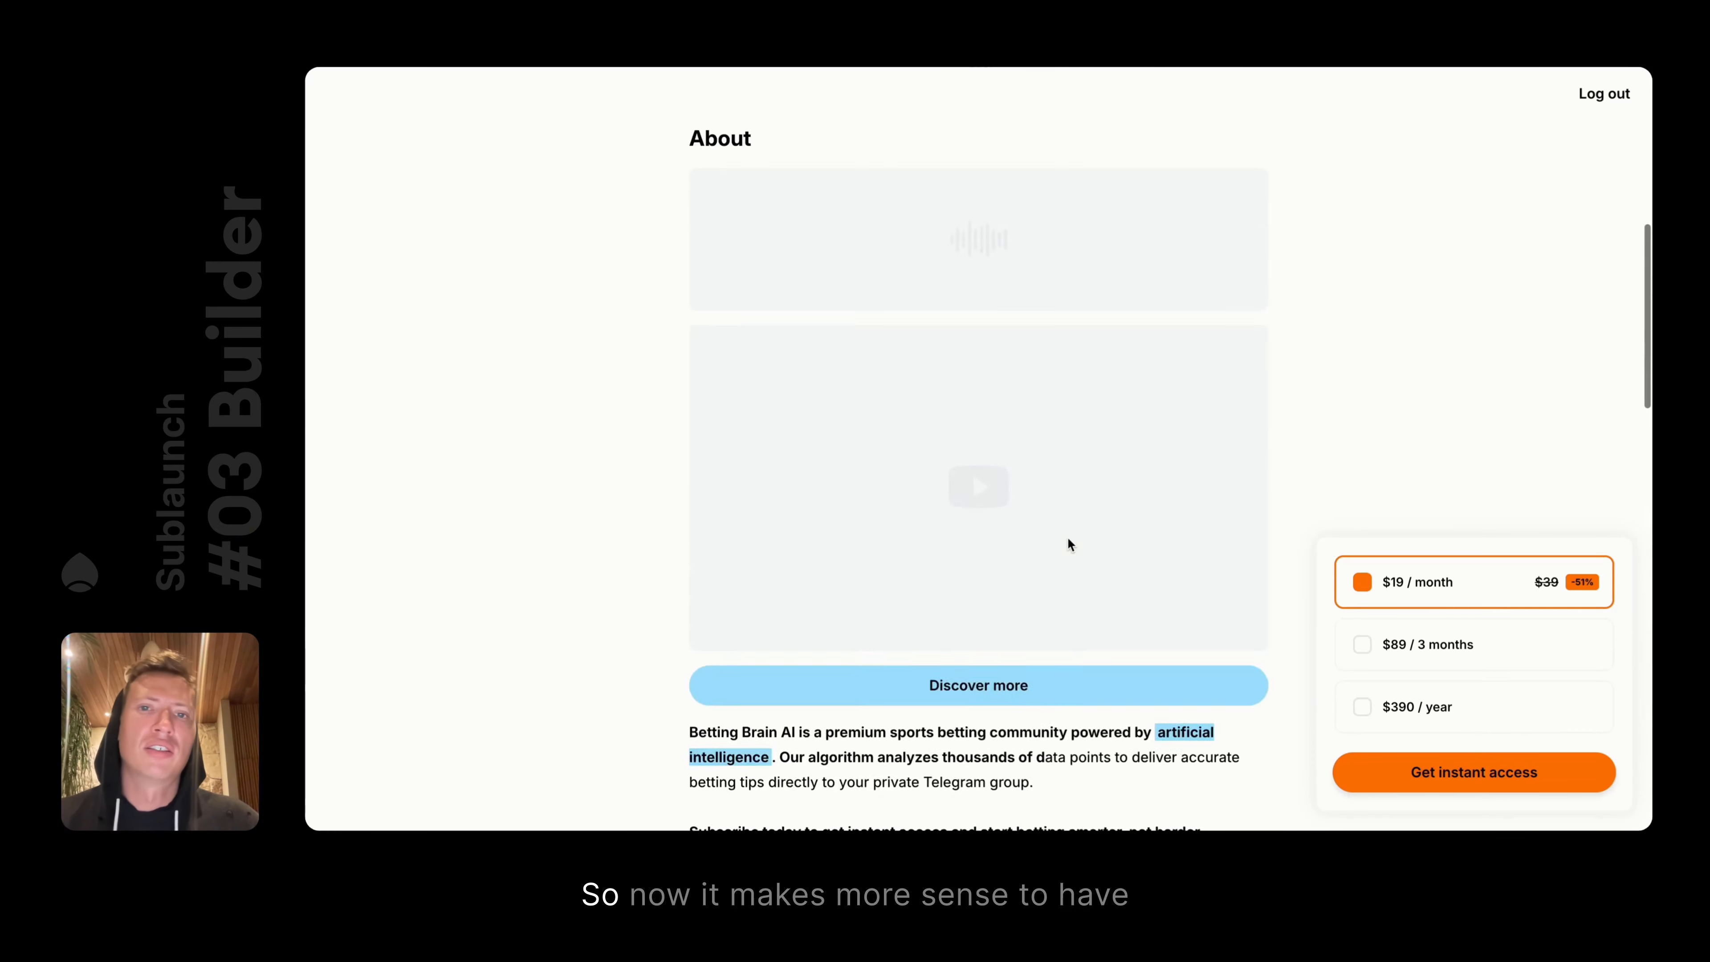
{"action": "scroll", "coordinate": [996, 466], "scroll_direction": "down", "scroll_amount": 20}
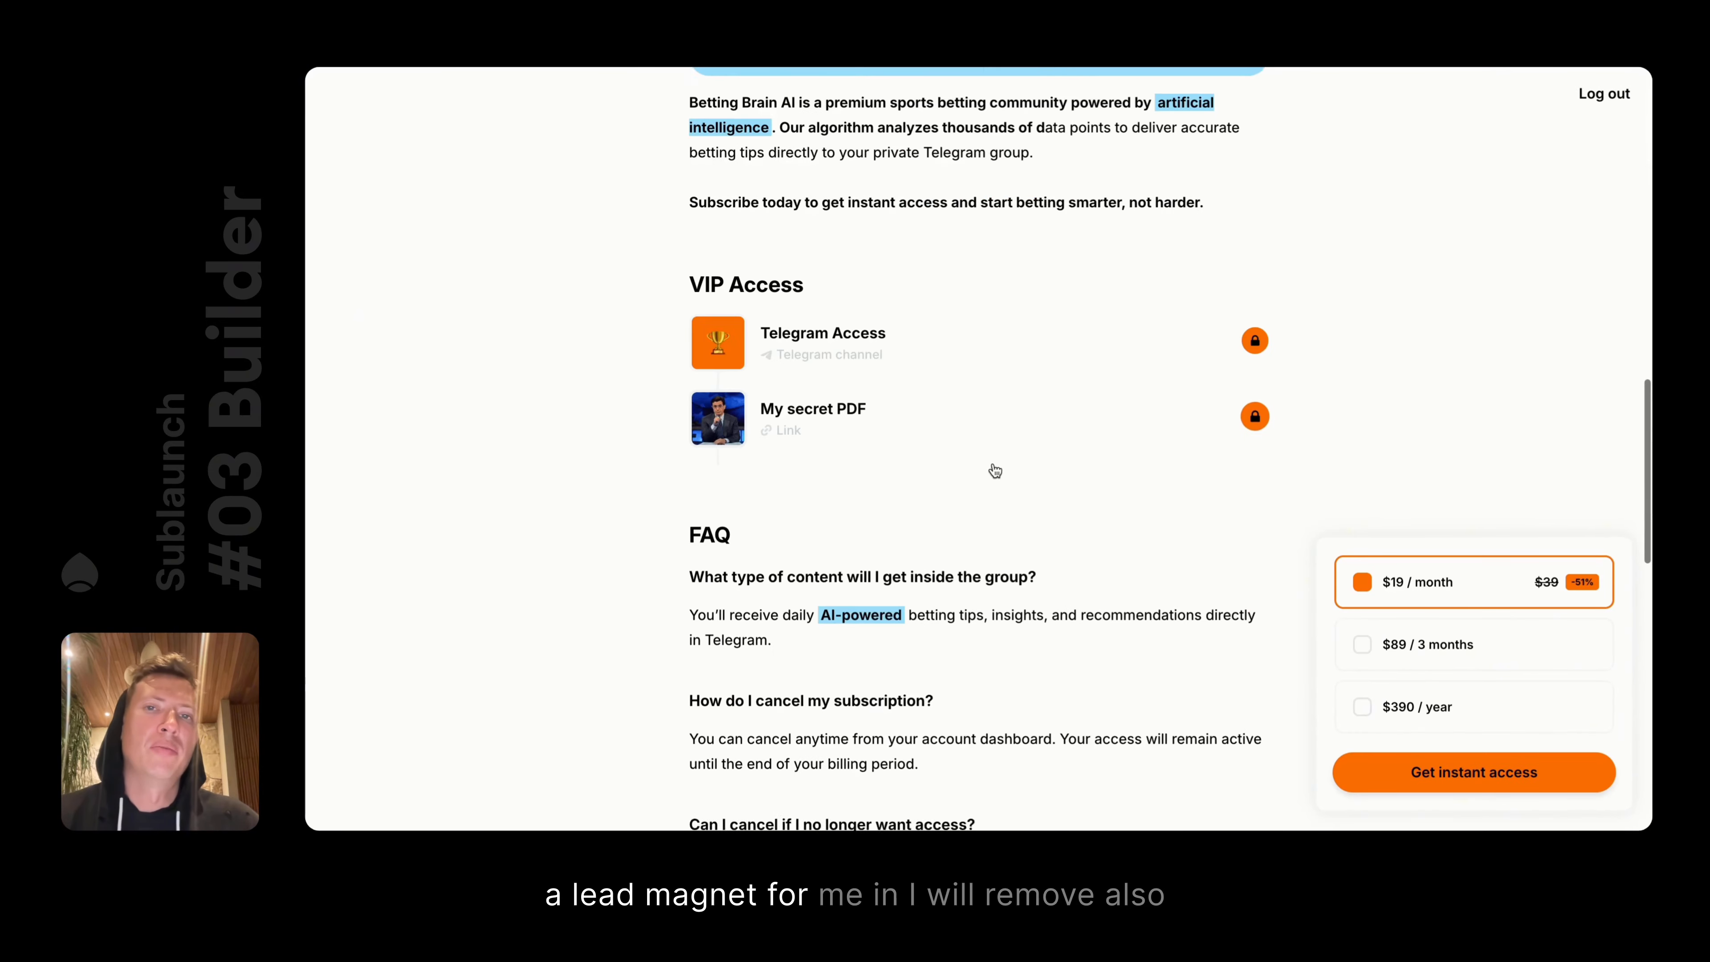
{"action": "scroll", "coordinate": [992, 462], "scroll_direction": "up", "scroll_amount": 5}
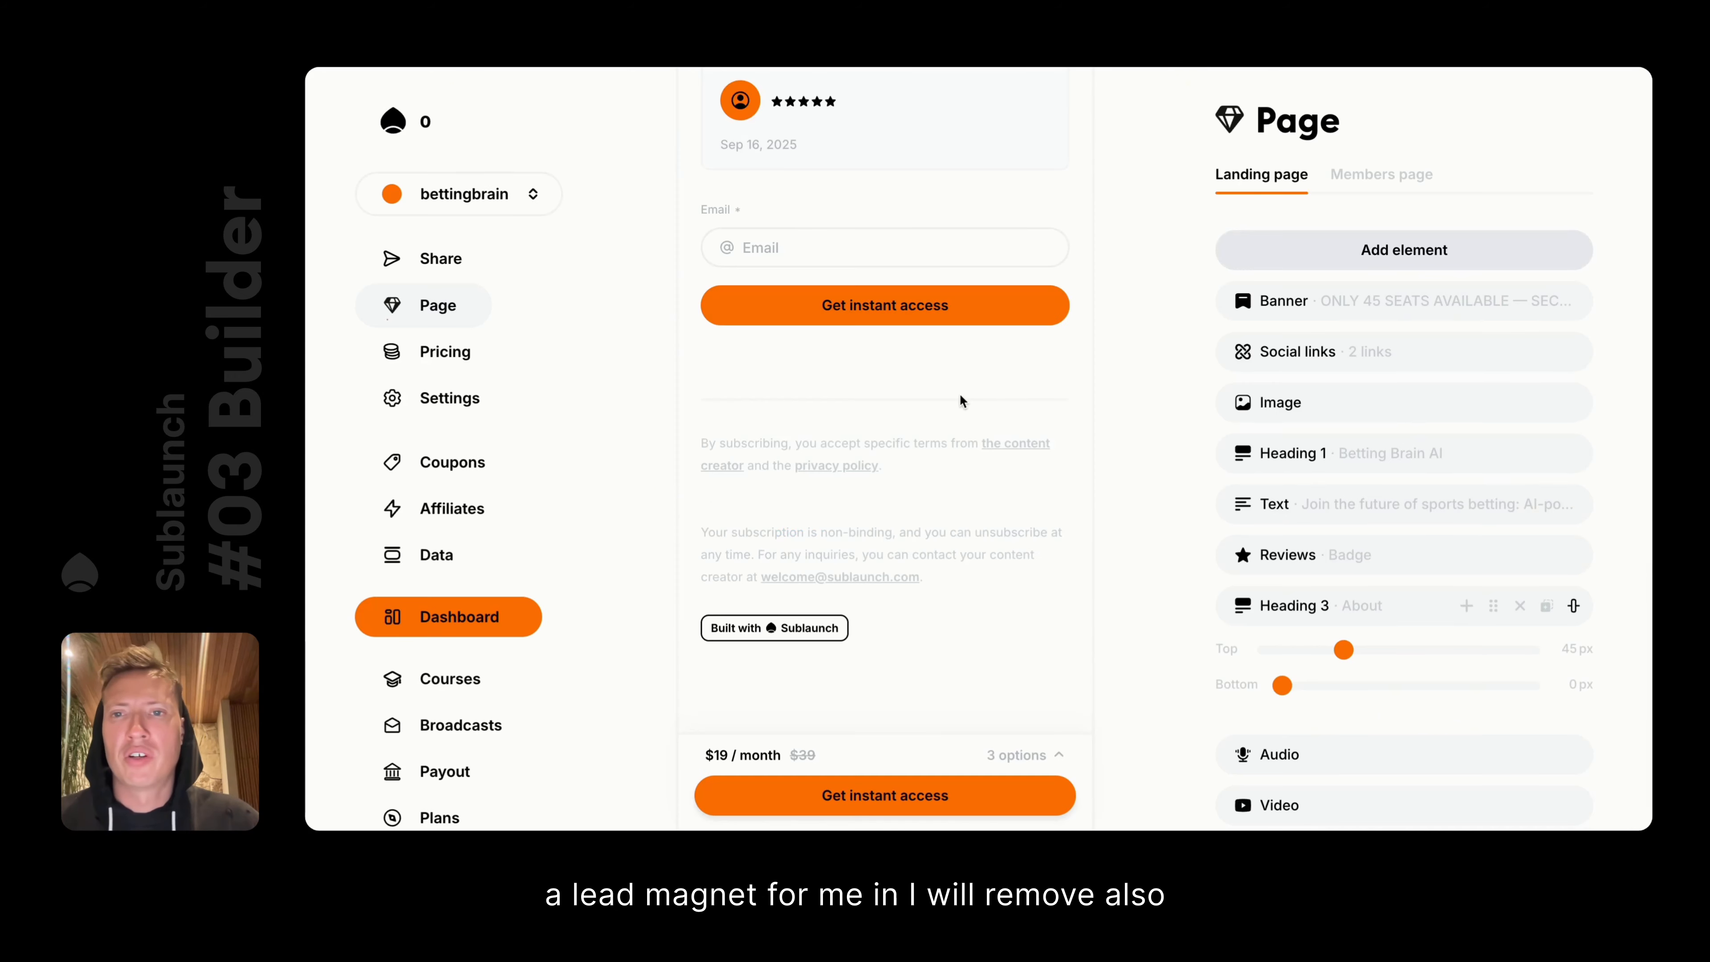
{"action": "scroll", "coordinate": [956, 404], "scroll_direction": "up", "scroll_amount": 5}
Delete the Reviews list, the reviews badge and the Audio block from the page
{"action": "left_click", "coordinate": [858, 428]}
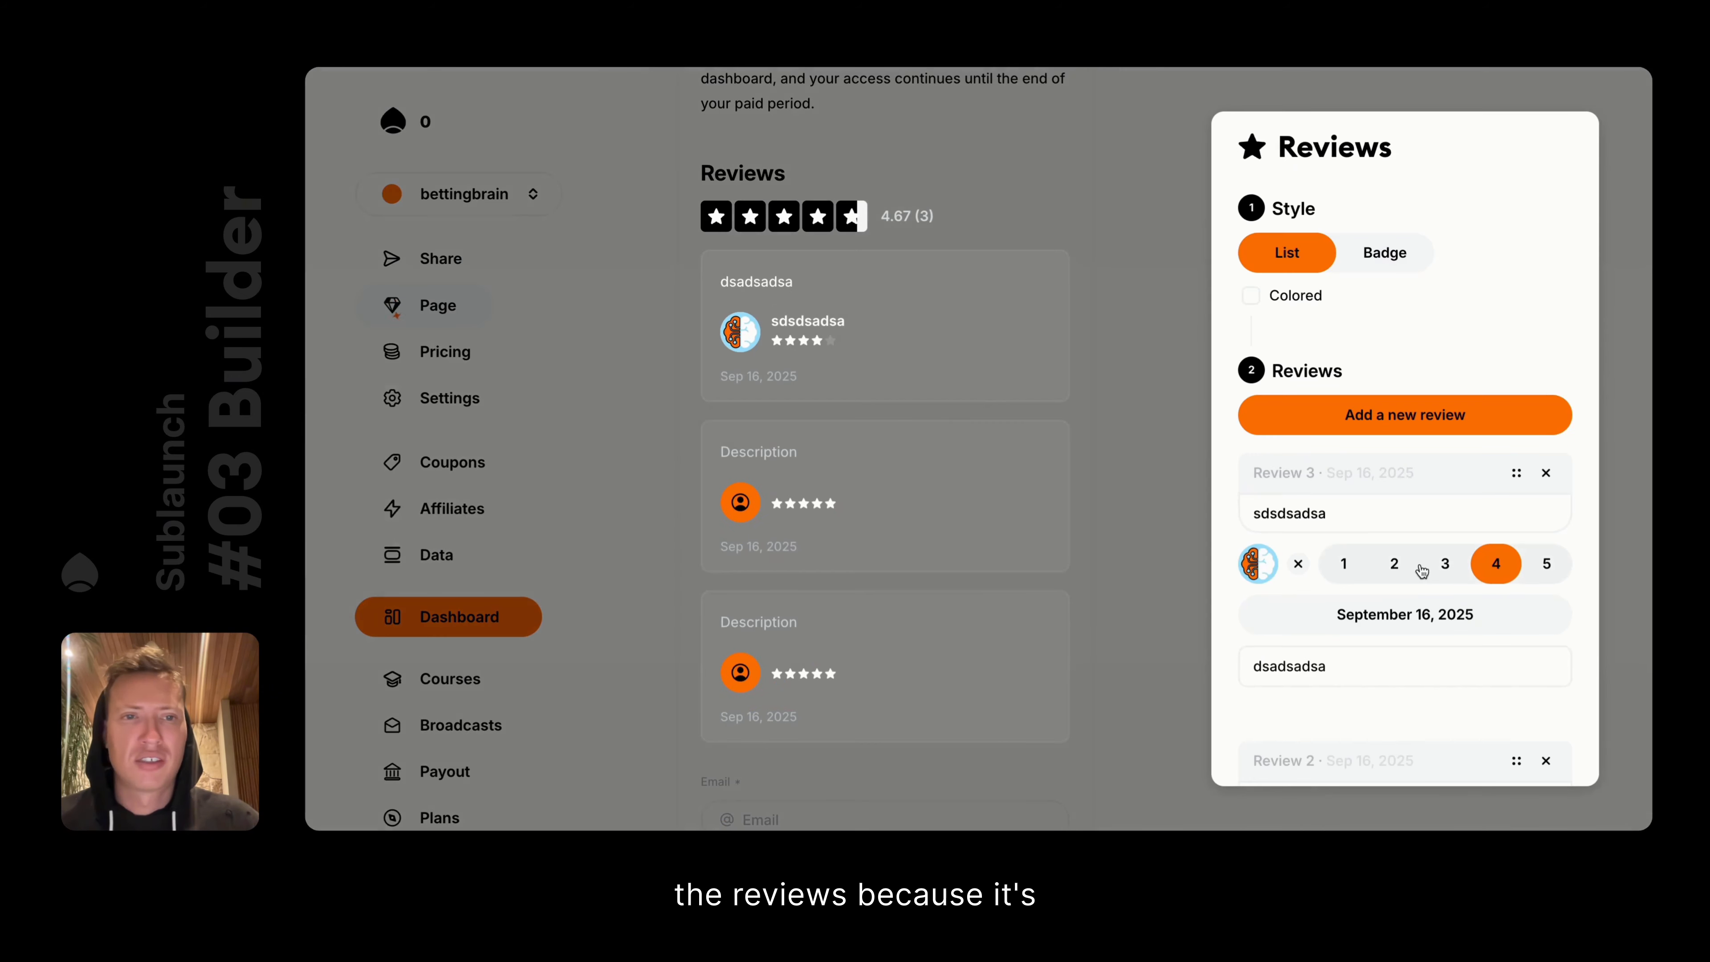
{"action": "scroll", "coordinate": [1420, 569], "scroll_direction": "down", "scroll_amount": 5}
{"action": "left_click", "coordinate": [1421, 731]}
{"action": "scroll", "coordinate": [875, 323], "scroll_direction": "up", "scroll_amount": 3}
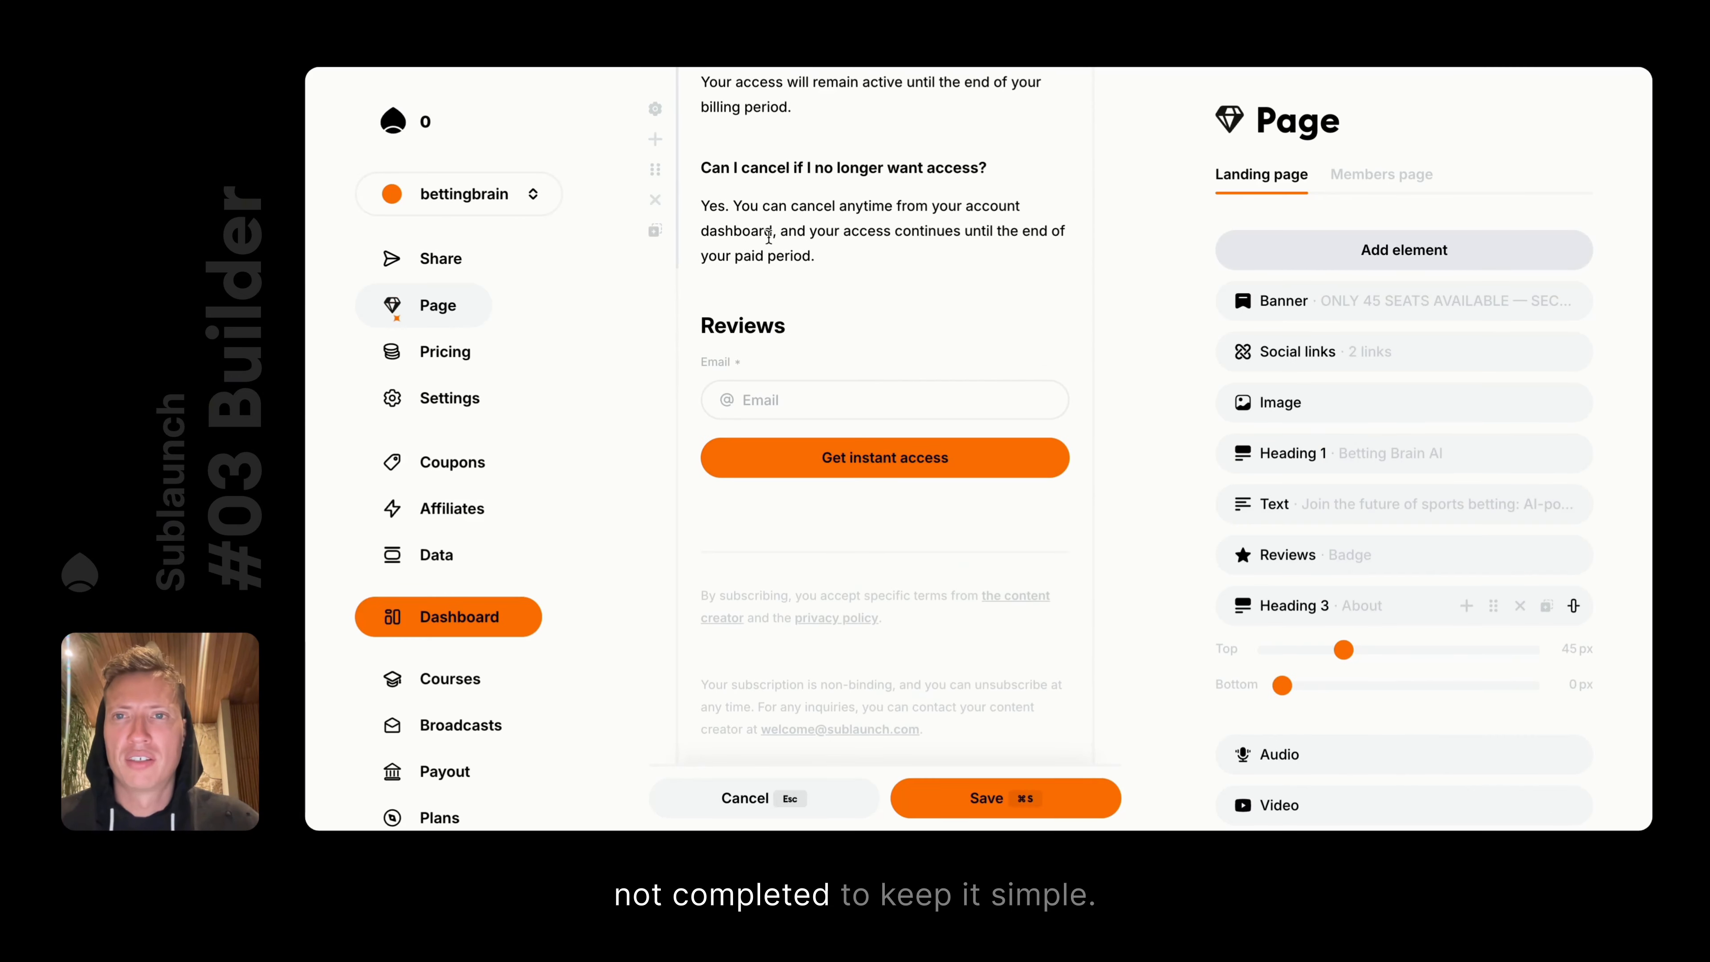
{"action": "scroll", "coordinate": [660, 419], "scroll_direction": "up", "scroll_amount": 10}
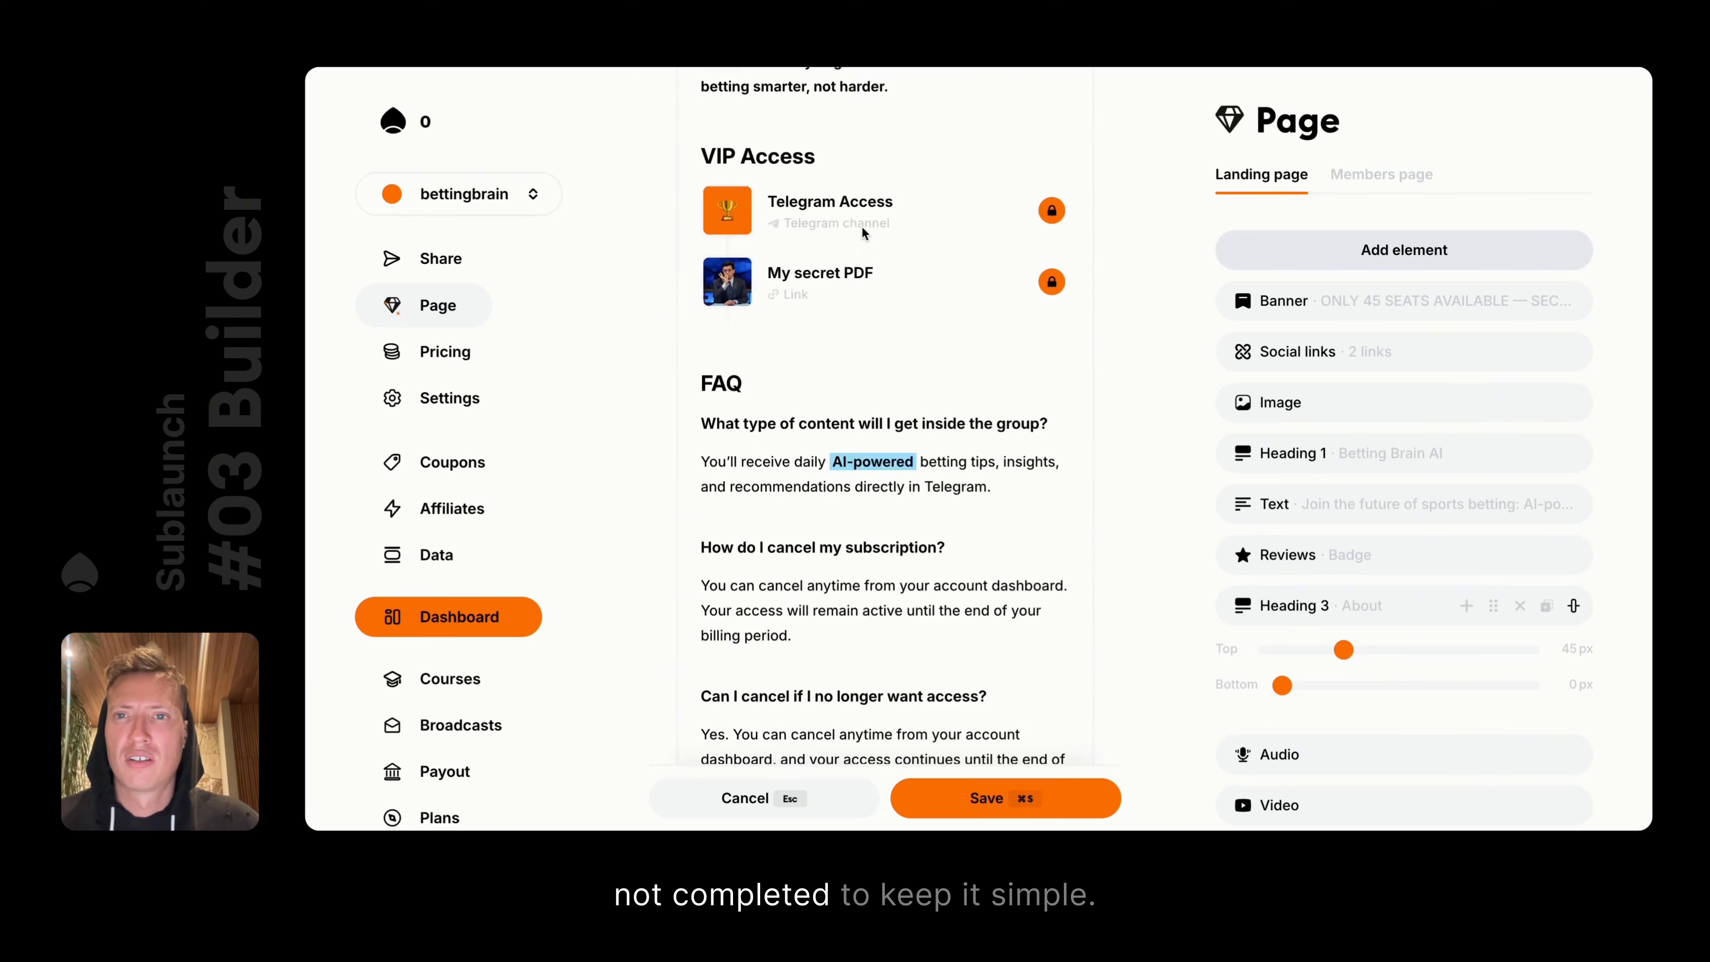
{"action": "scroll", "coordinate": [660, 283], "scroll_direction": "down", "scroll_amount": 3}
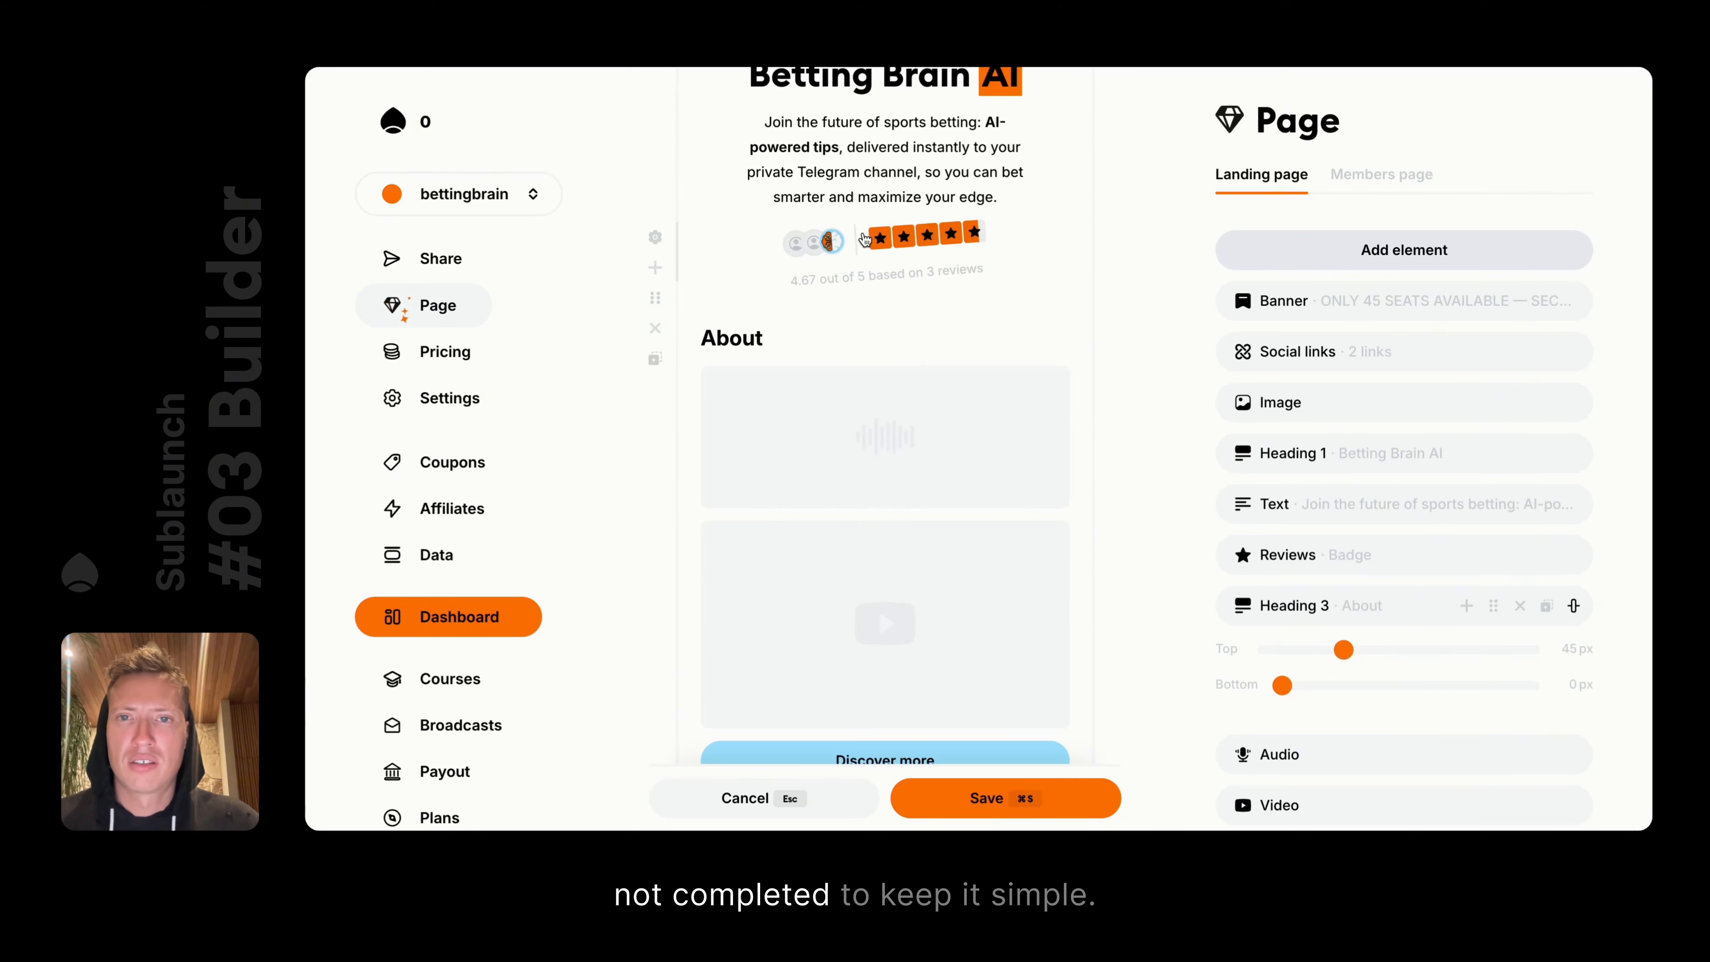
{"action": "left_click", "coordinate": [658, 328]}
{"action": "scroll", "coordinate": [981, 337], "scroll_direction": "down", "scroll_amount": 12}
{"action": "scroll", "coordinate": [980, 329], "scroll_direction": "up", "scroll_amount": 10}
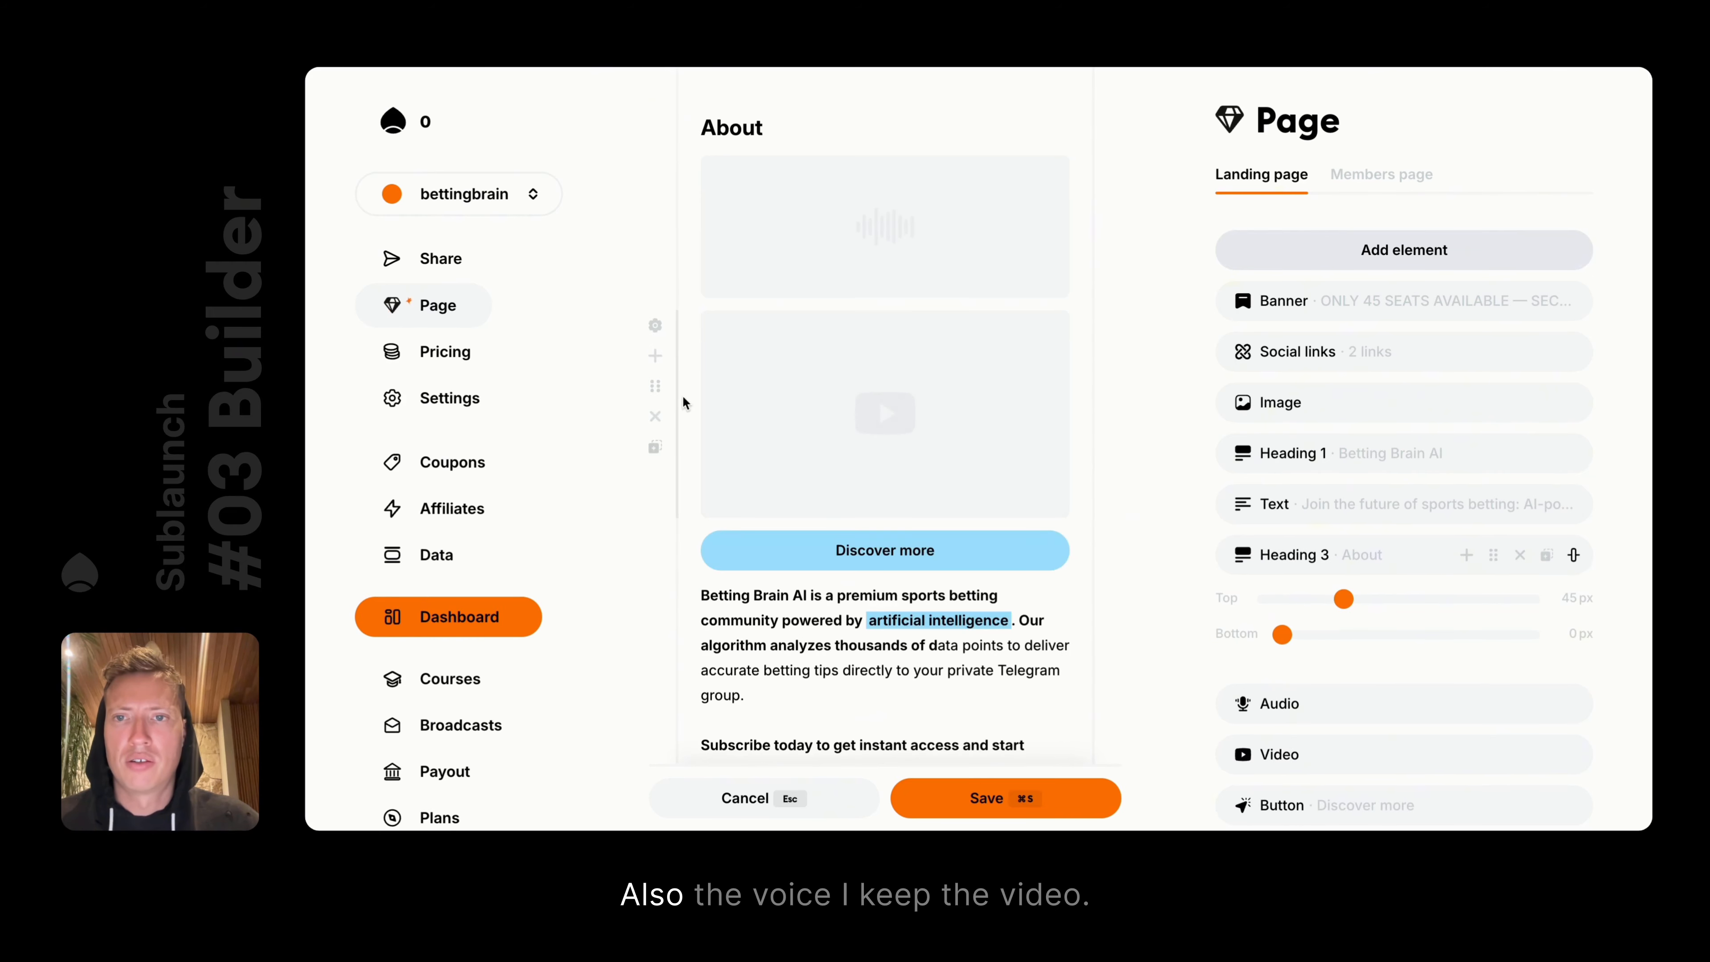
{"action": "left_click", "coordinate": [657, 263]}
{"action": "scroll", "coordinate": [879, 303], "scroll_direction": "down", "scroll_amount": 8}
{"action": "scroll", "coordinate": [879, 349], "scroll_direction": "down", "scroll_amount": 10}
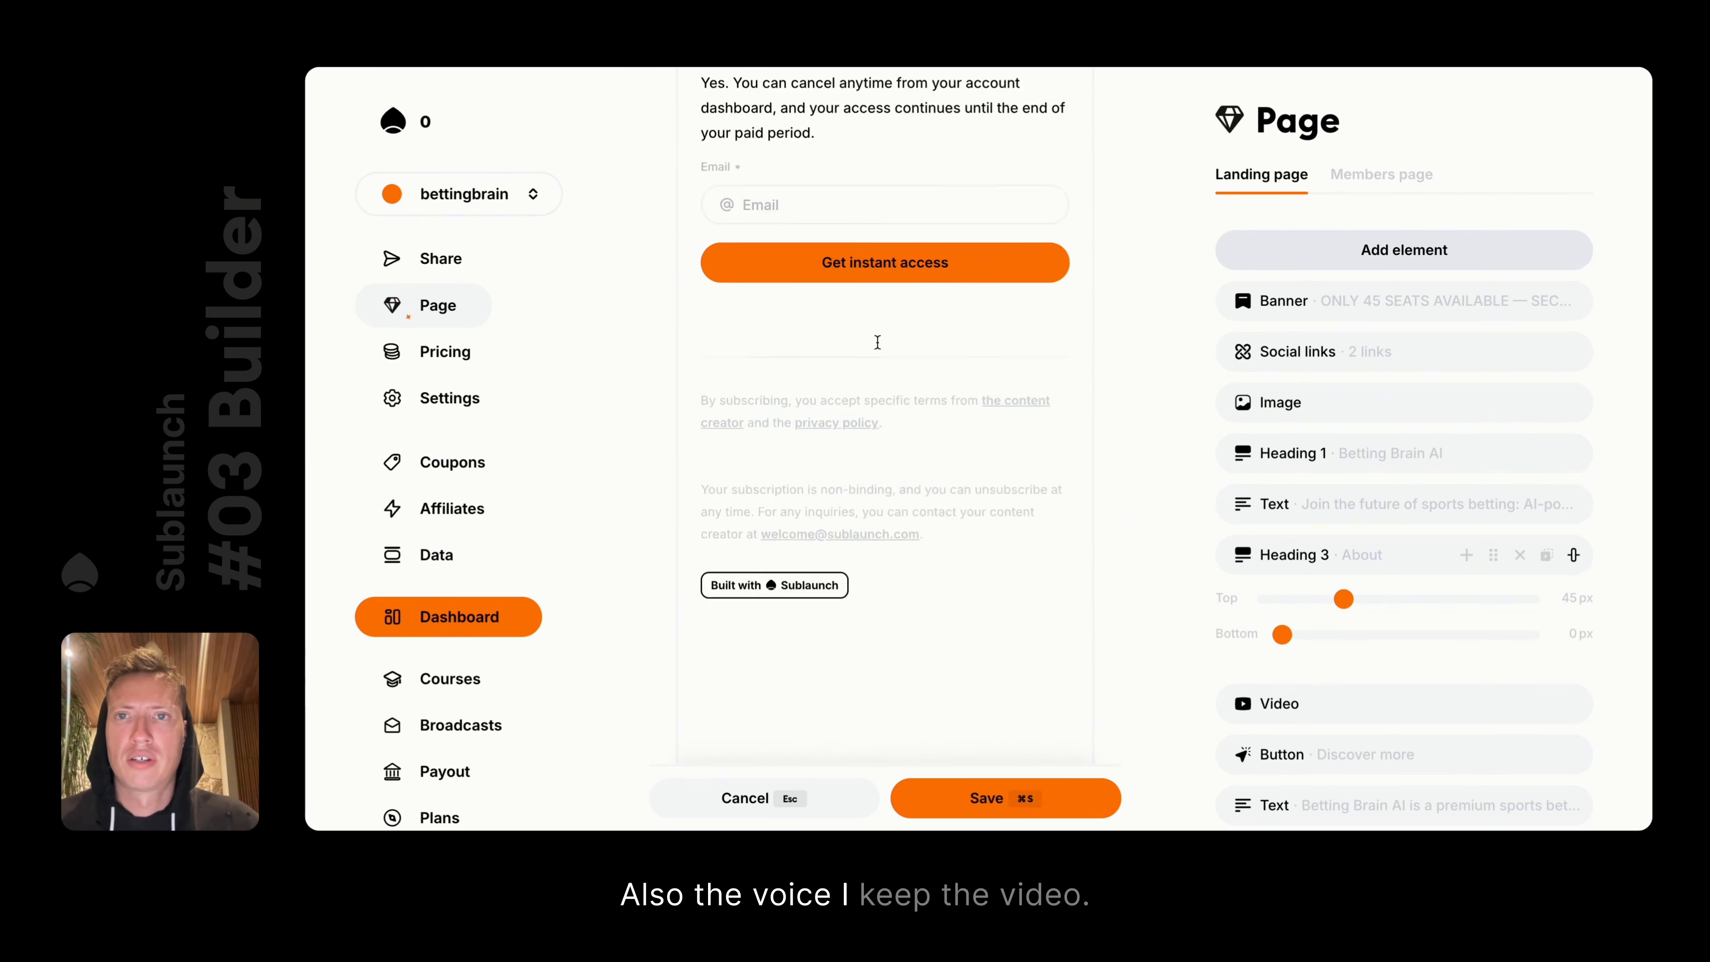
{"action": "scroll", "coordinate": [741, 282], "scroll_direction": "up", "scroll_amount": 3}
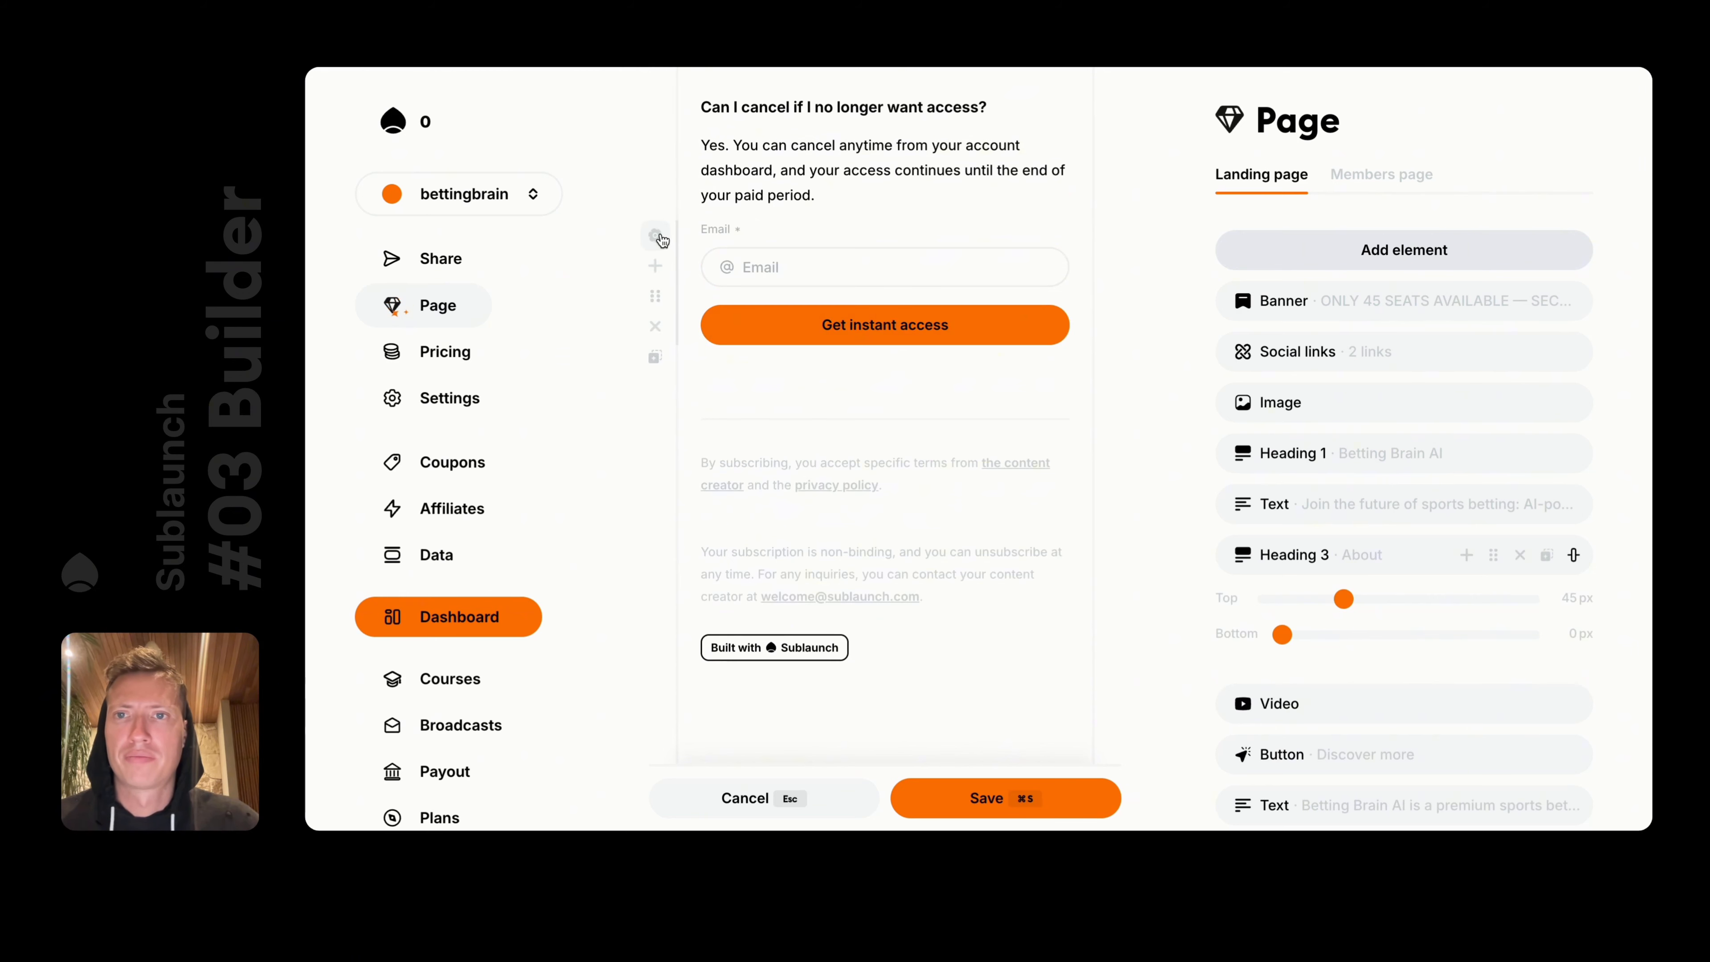
Add a Heading 3 'Lead magnet' above the email form and save the page
{"action": "left_click", "coordinate": [655, 266]}
{"action": "key", "text": "Down"}
{"action": "key", "text": "Down"}
{"action": "key", "text": "Down"}
{"action": "key", "text": "Return"}
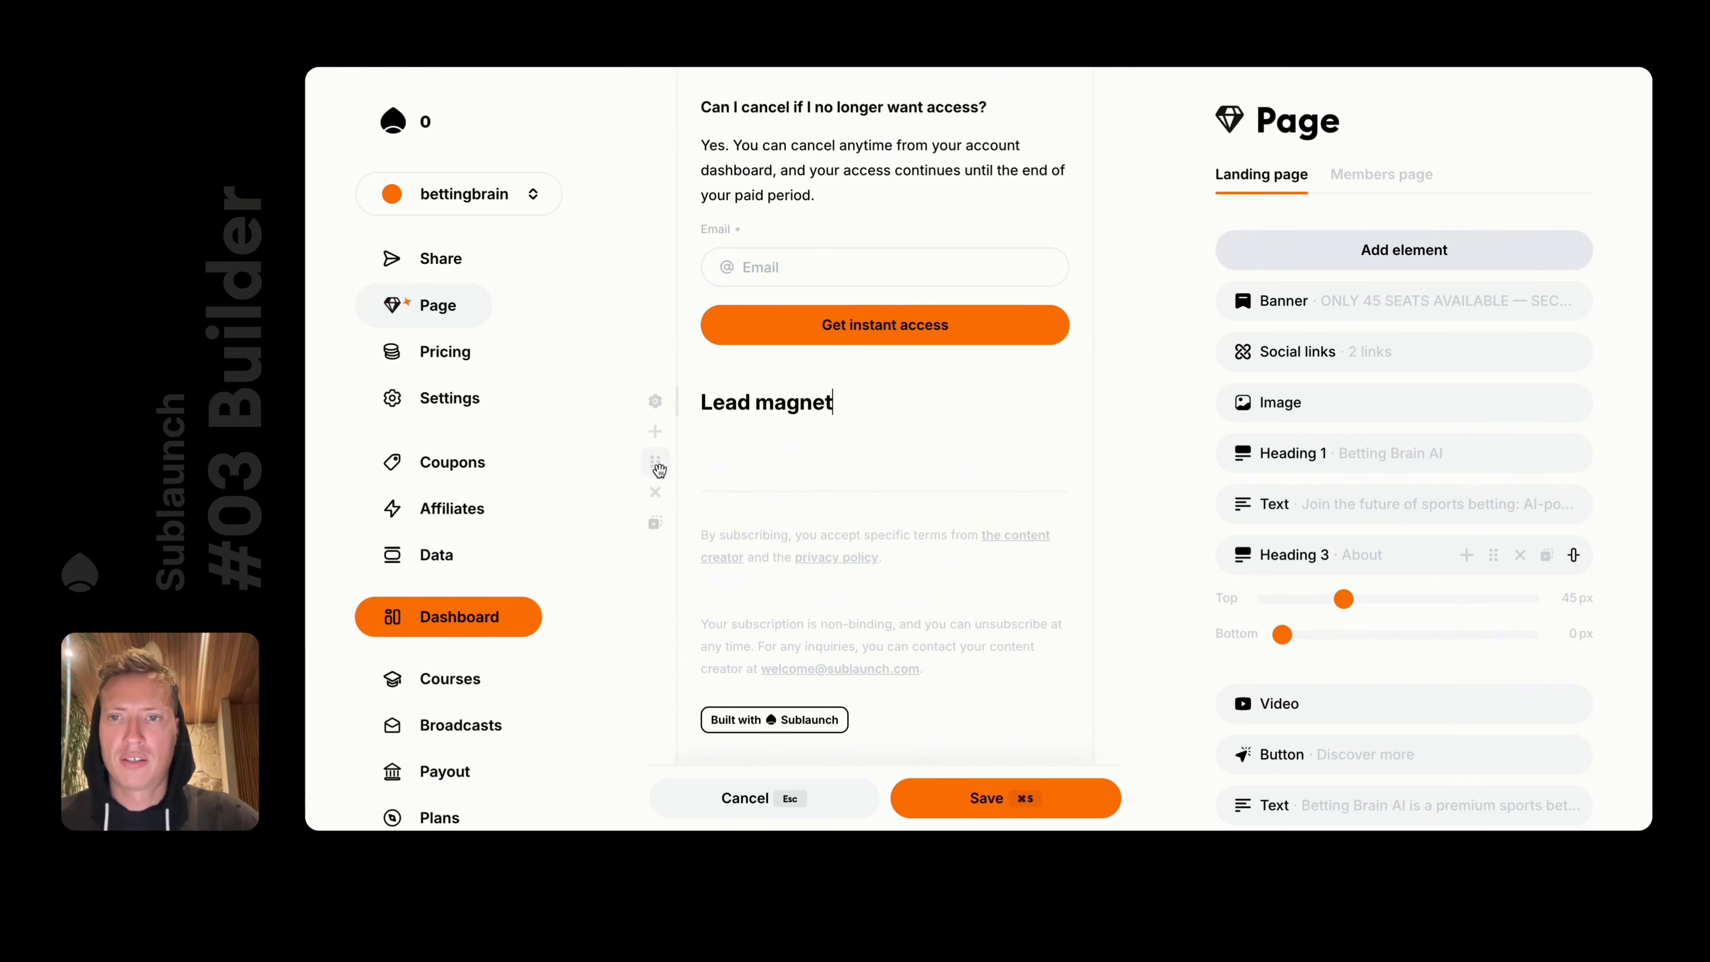
{"action": "mouse_move", "coordinate": [654, 465]}
{"action": "left_mouse_down"}
{"action": "mouse_move", "coordinate": [649, 421]}
{"action": "mouse_move", "coordinate": [656, 437]}
{"action": "left_mouse_up"}
{"action": "key", "text": "super+s"}
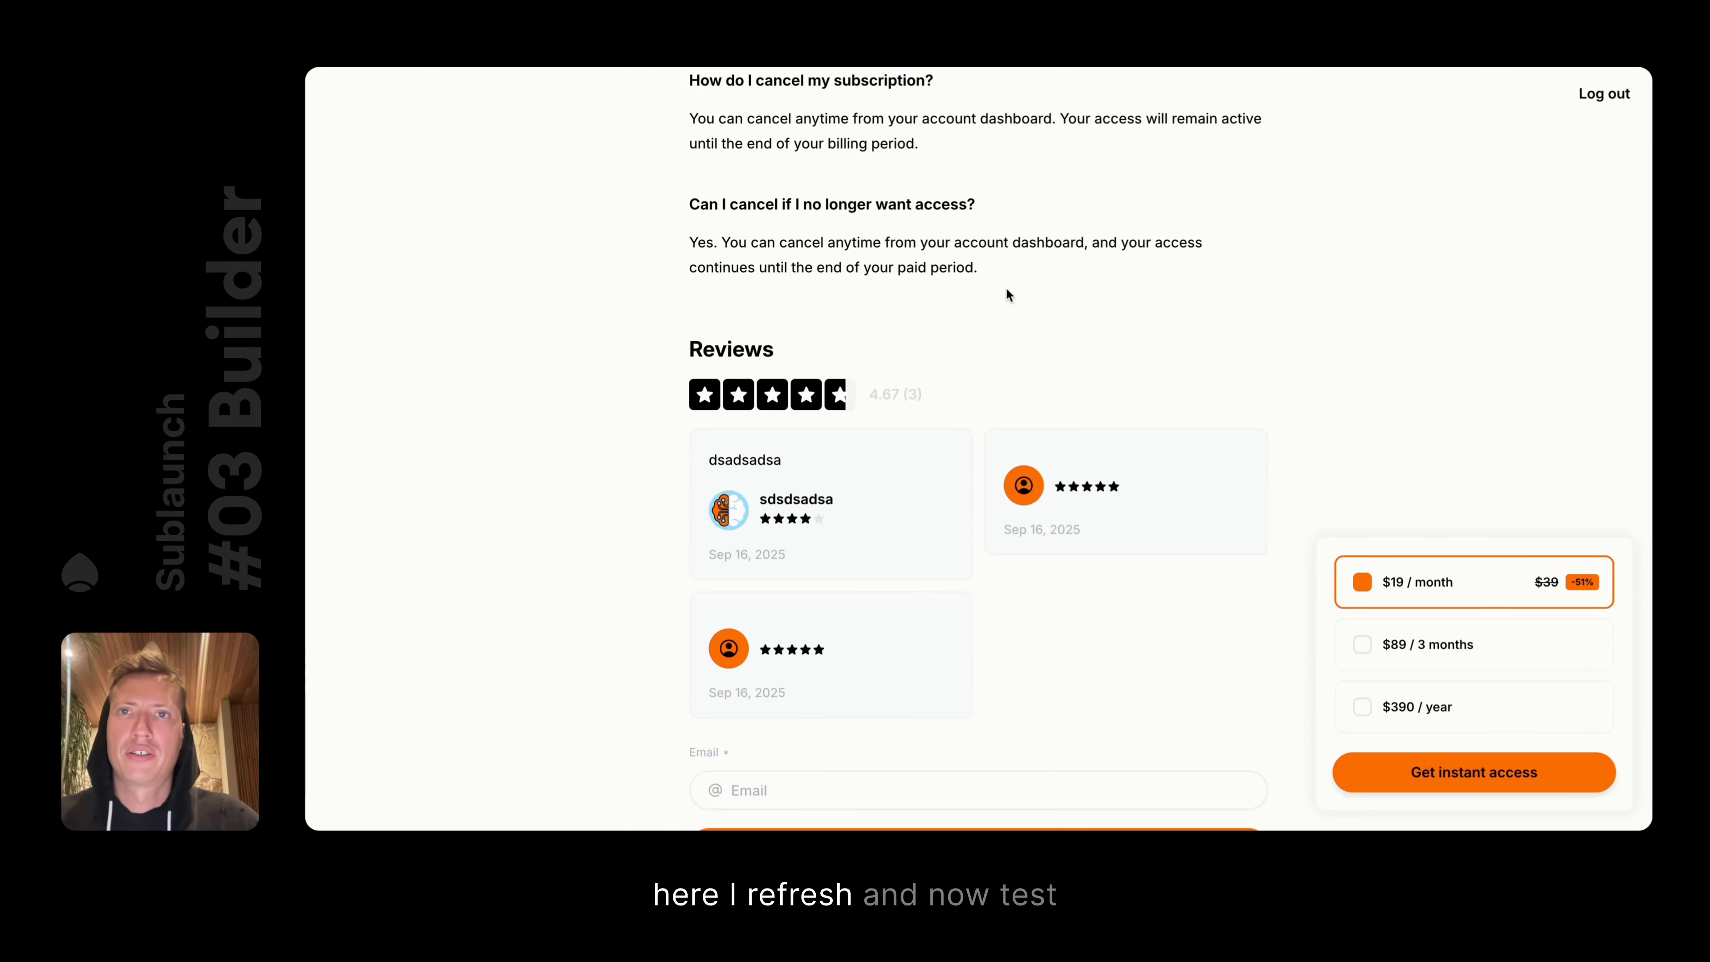
Reload the visitor page and submit a test e-mail address through the lead magnet form
{"action": "key", "text": "super+r"}
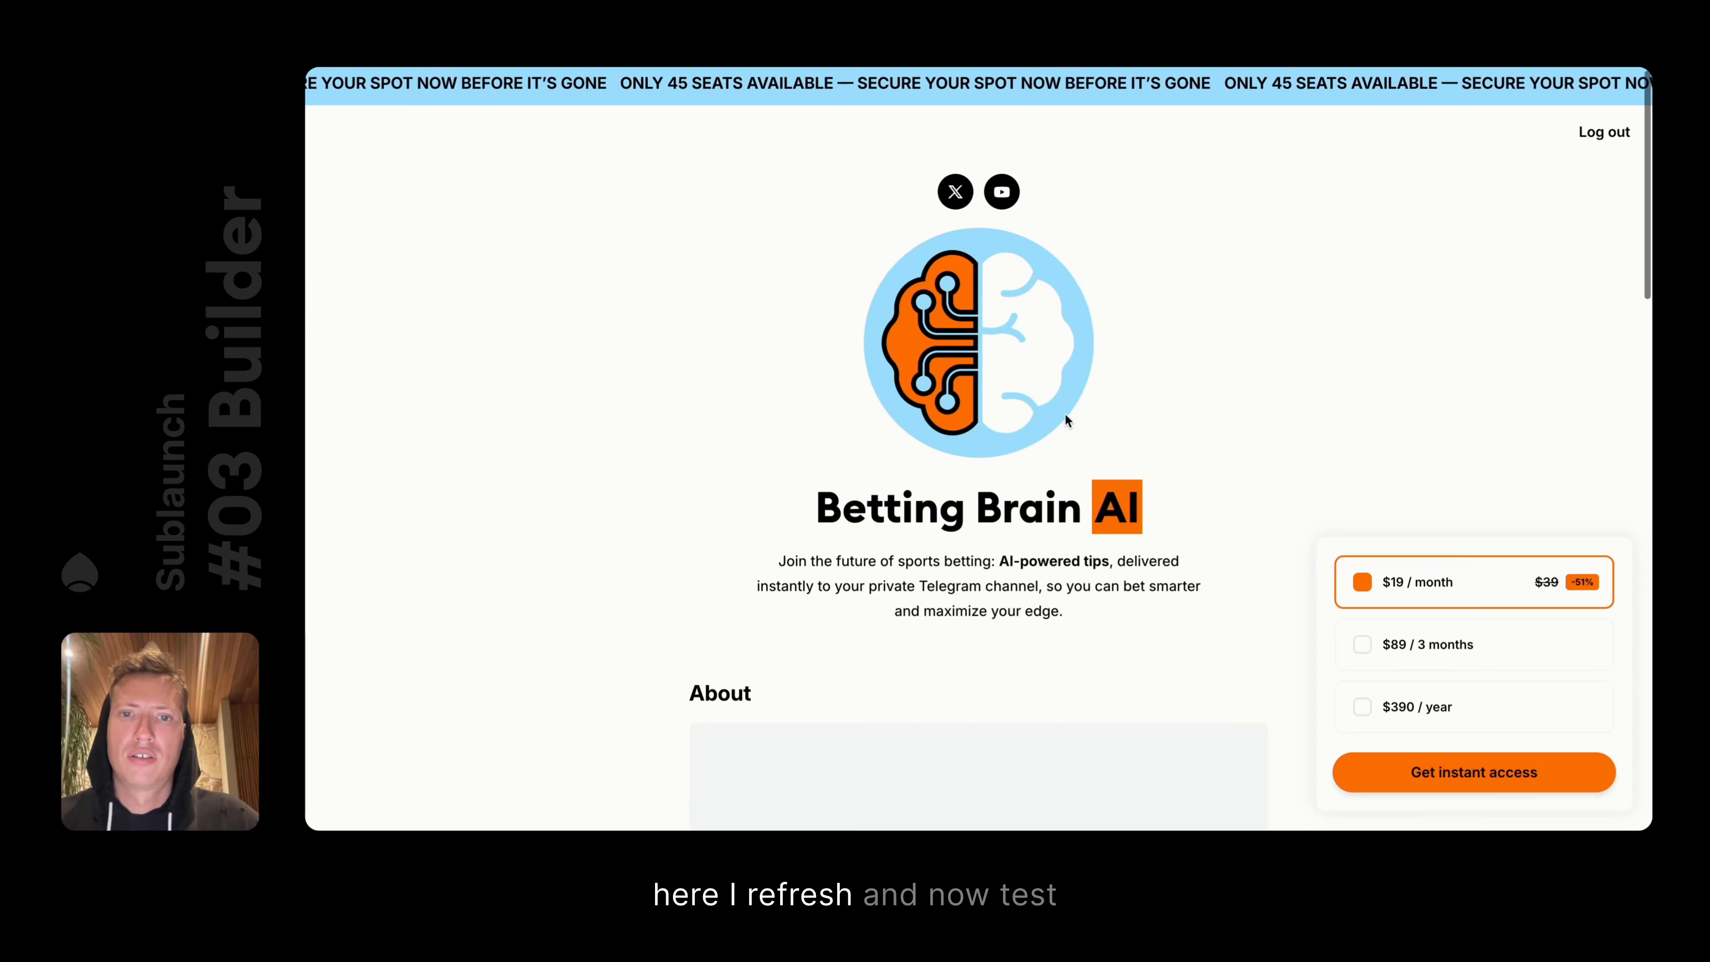
{"action": "scroll", "coordinate": [1065, 412], "scroll_direction": "down", "scroll_amount": 20}
{"action": "left_click", "coordinate": [896, 324]}
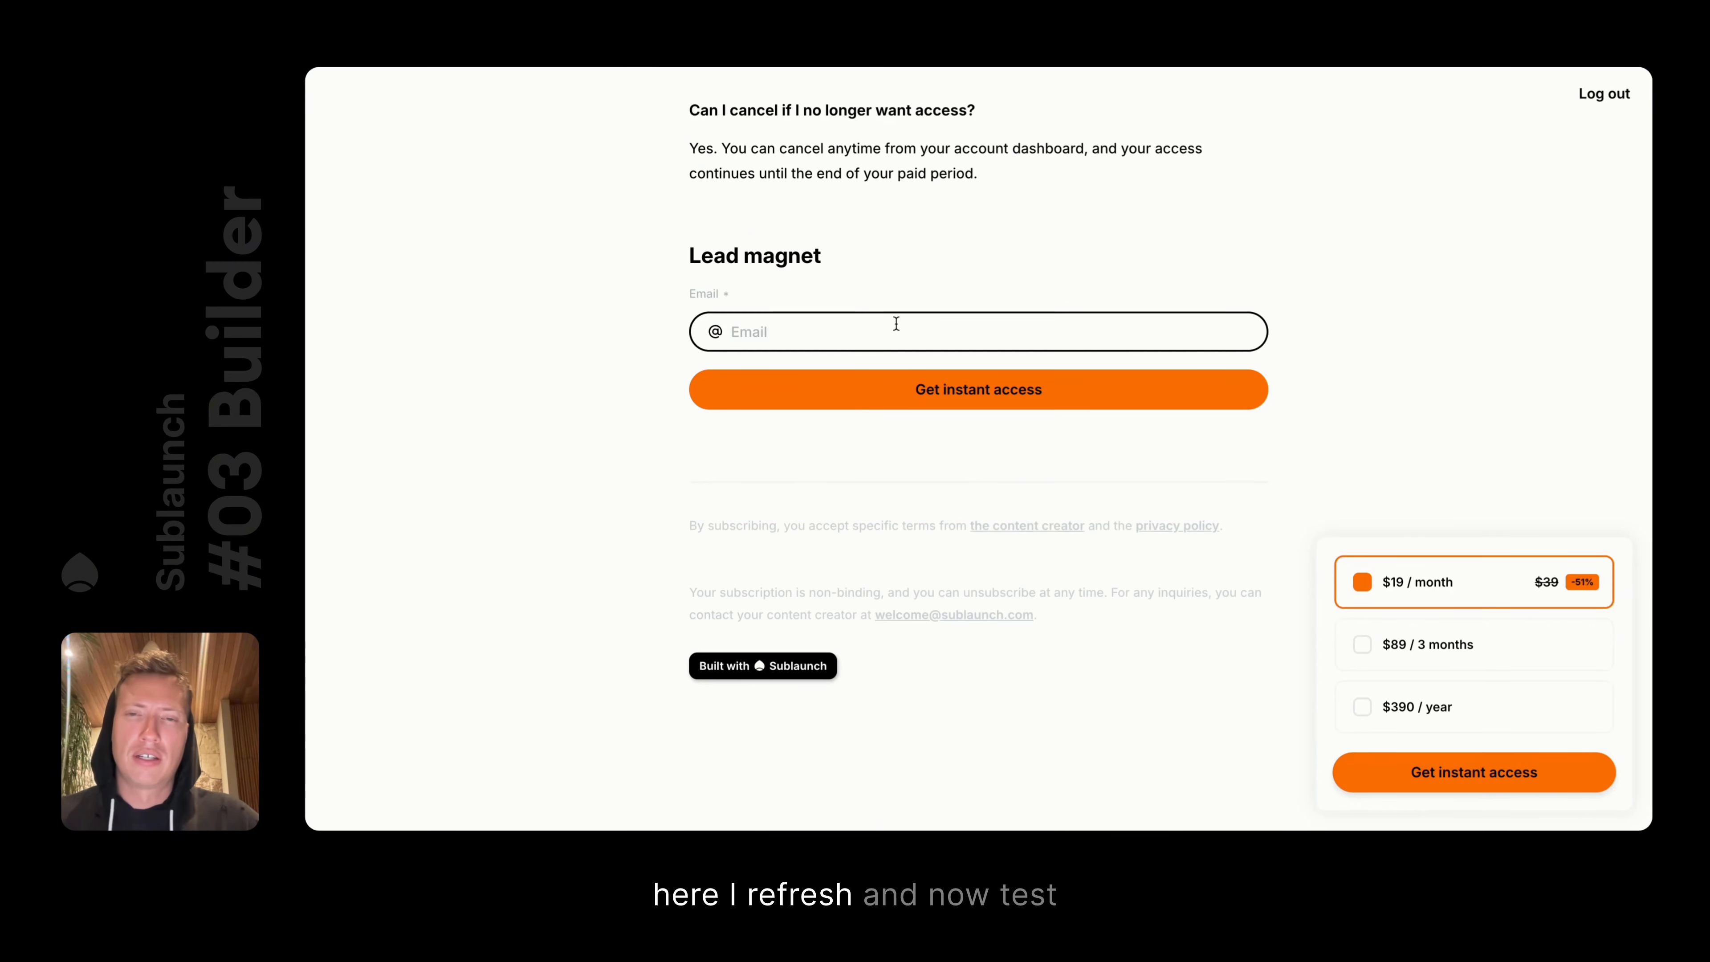
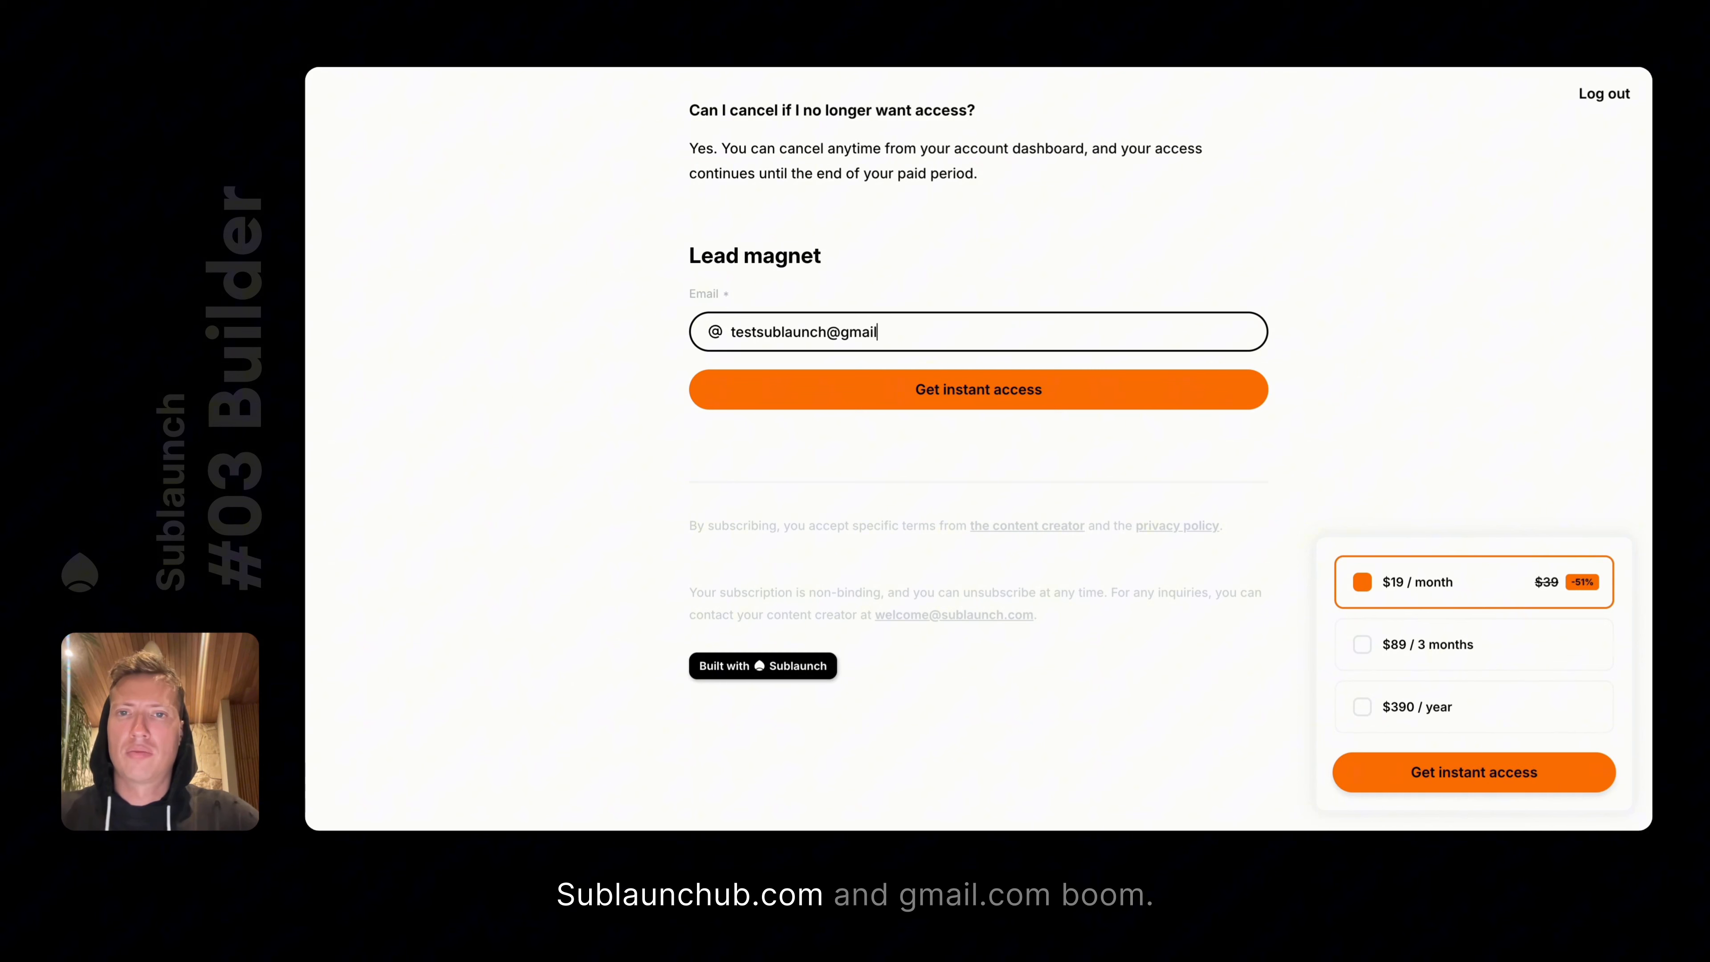
{"action": "left_click", "coordinate": [984, 393]}
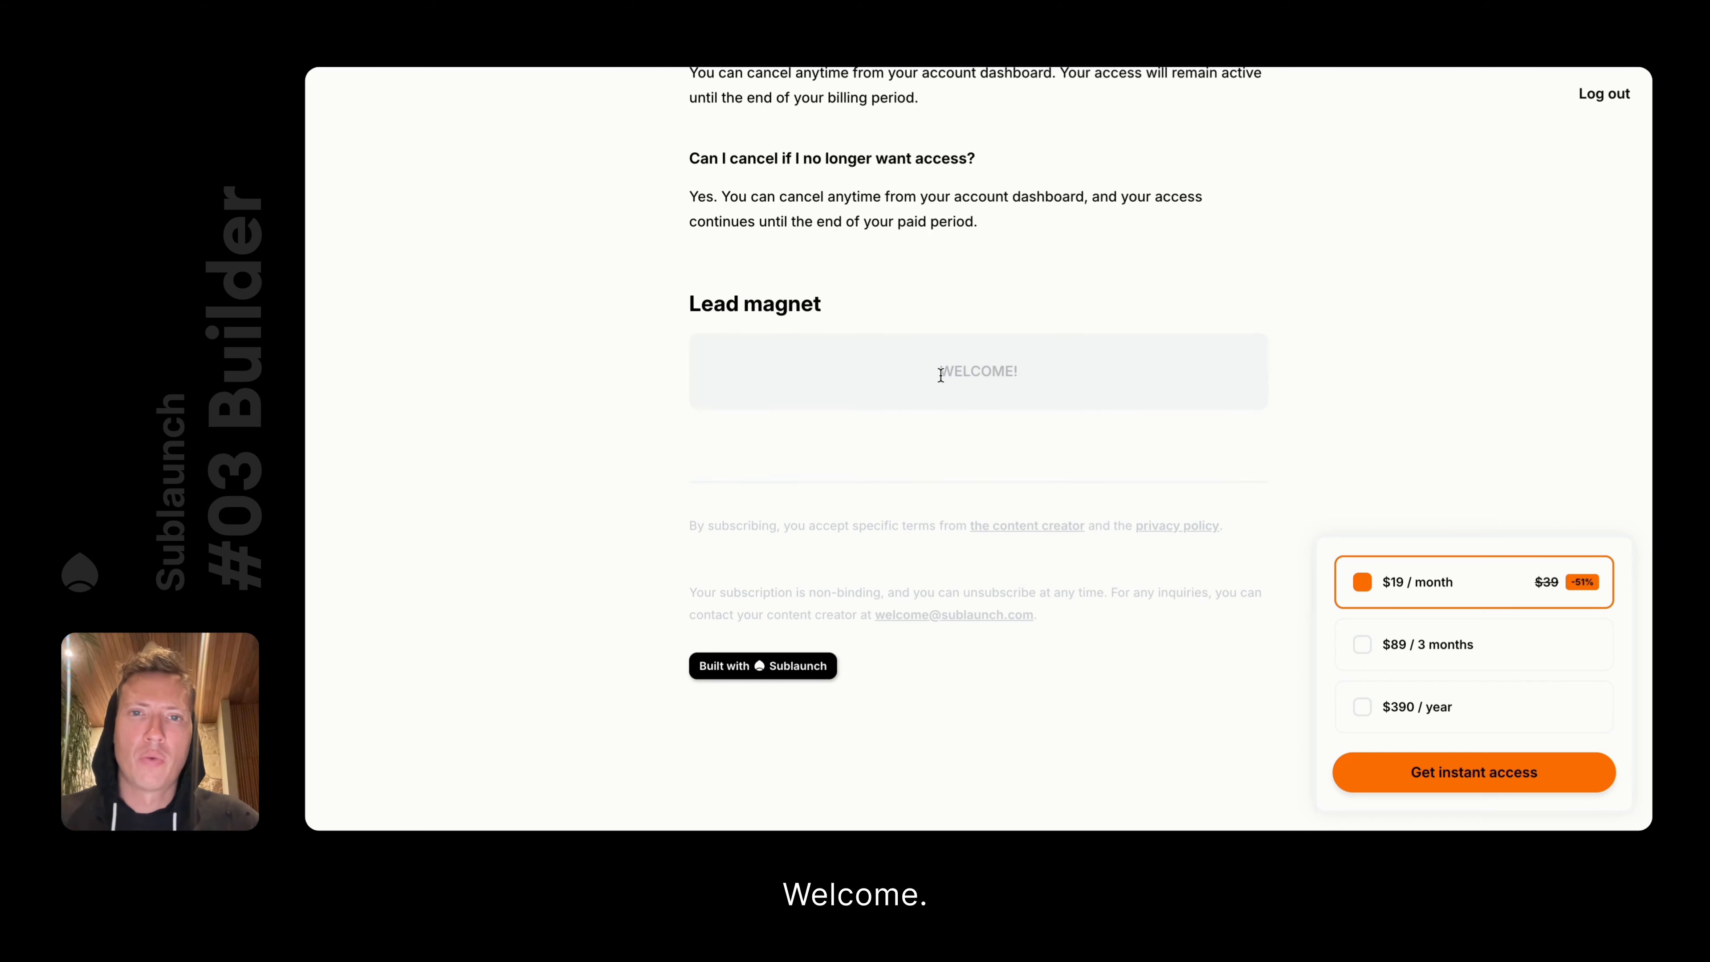
{"action": "left_click_drag", "start_coordinate": [942, 373], "coordinate": [1132, 367]}
{"action": "left_click", "coordinate": [1132, 367]}
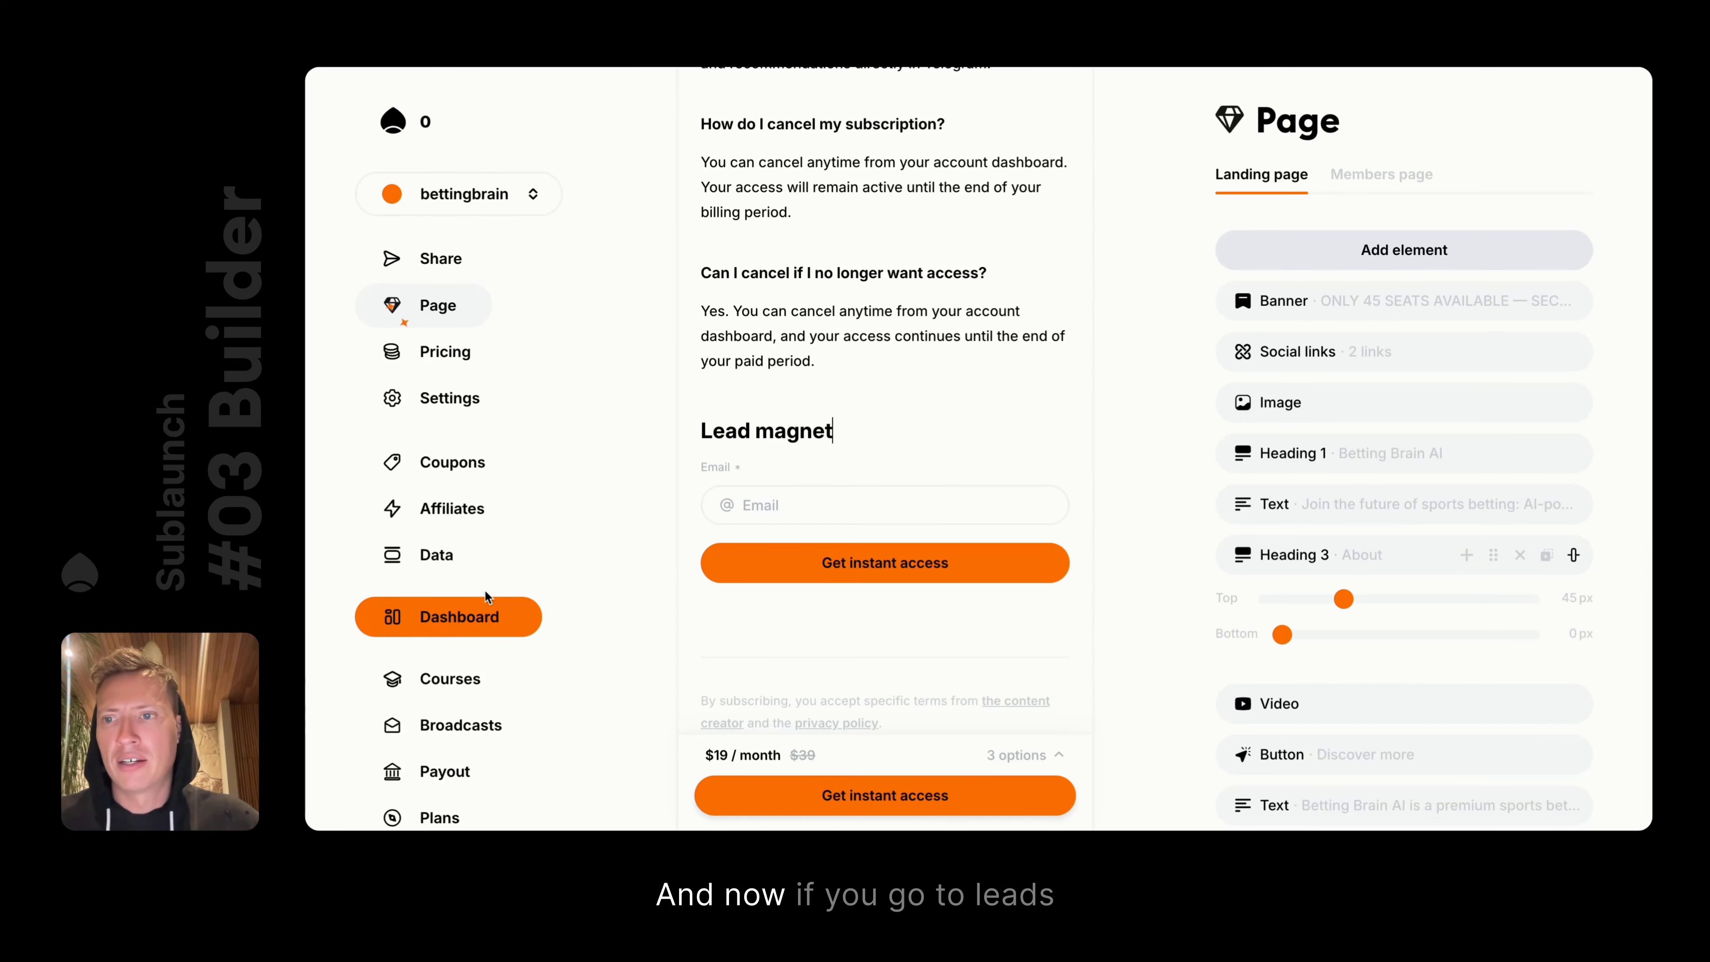
Refresh Data leads and Broadcasts audiences to confirm 1 lead and 1 contact in My Audience
{"action": "left_click", "coordinate": [408, 565]}
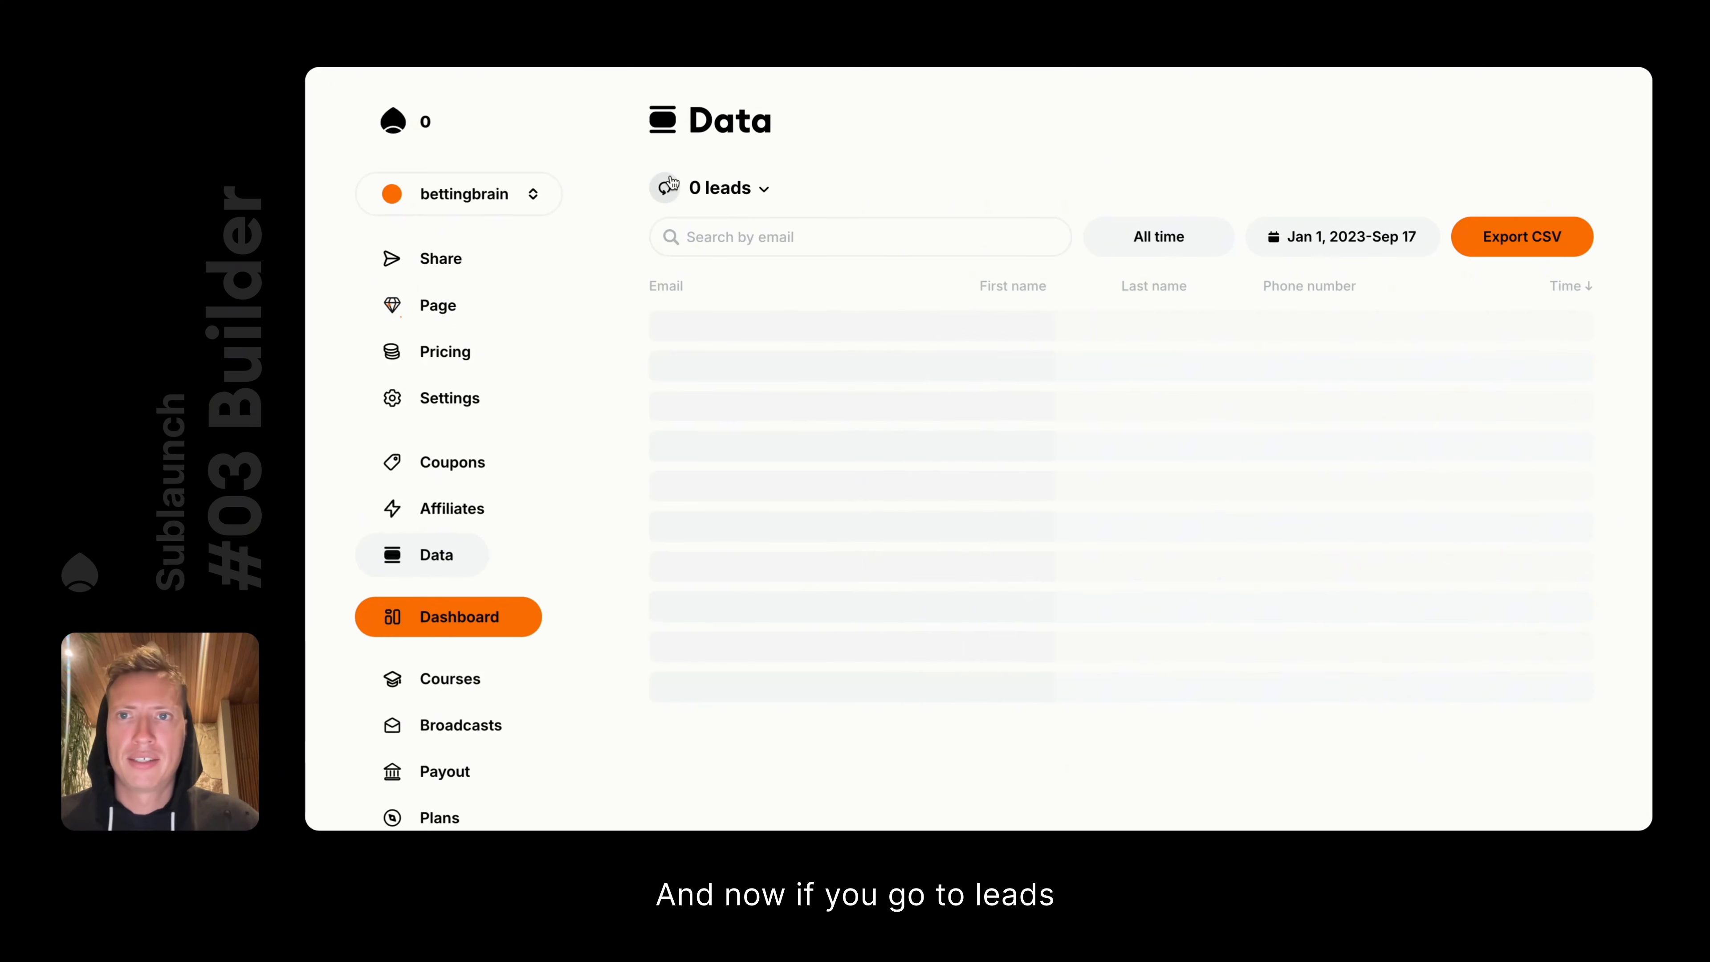
{"action": "left_click", "coordinate": [664, 187]}
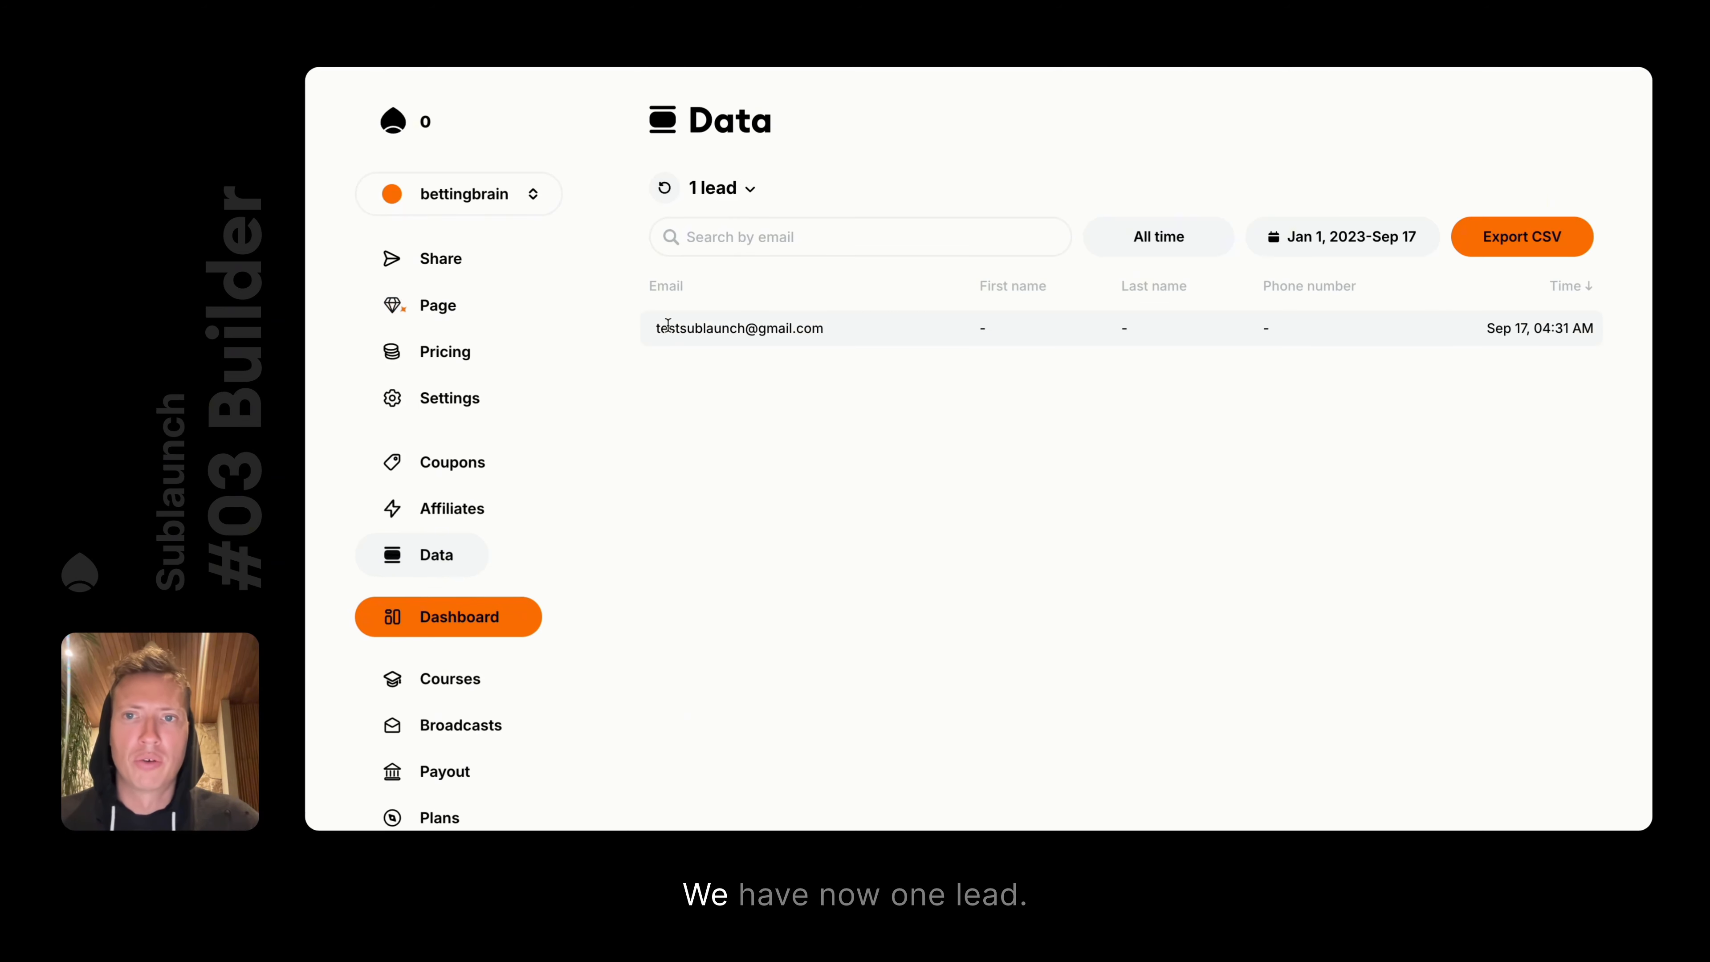
{"action": "left_click_drag", "start_coordinate": [656, 328], "coordinate": [825, 330]}
{"action": "left_click", "coordinate": [824, 340]}
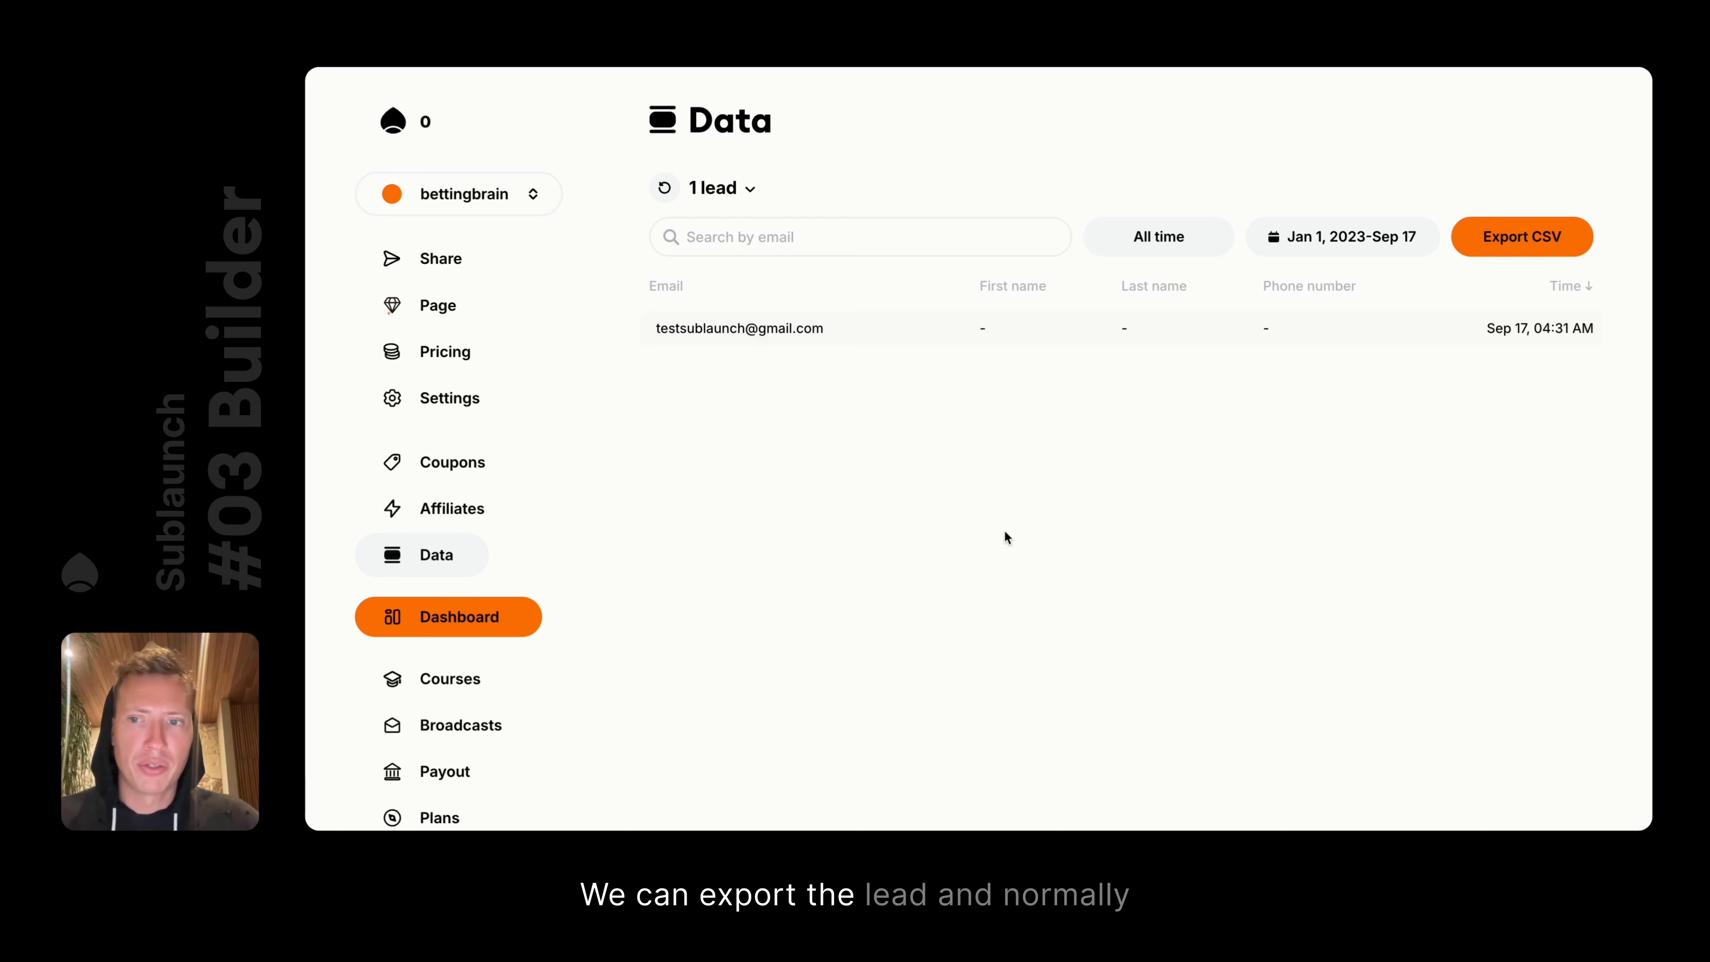
{"action": "left_click", "coordinate": [441, 722]}
{"action": "left_click", "coordinate": [704, 188]}
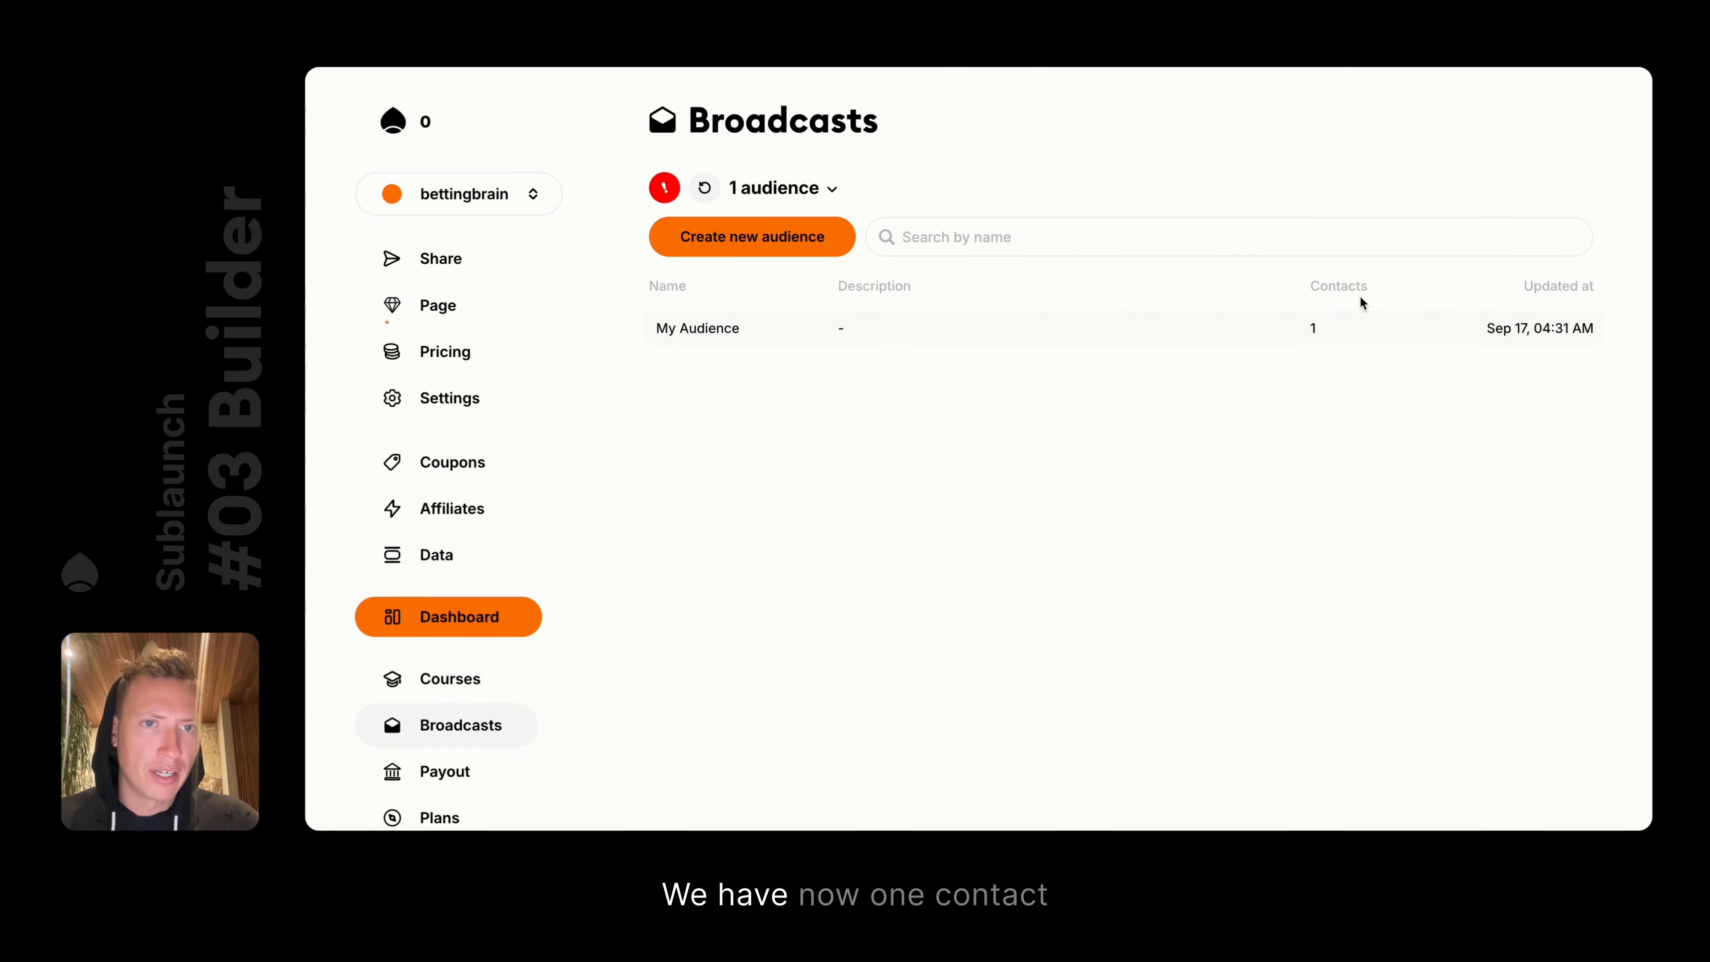
Check in My Audience that new contacts come from the bettingbrain page source
{"action": "left_click", "coordinate": [697, 328]}
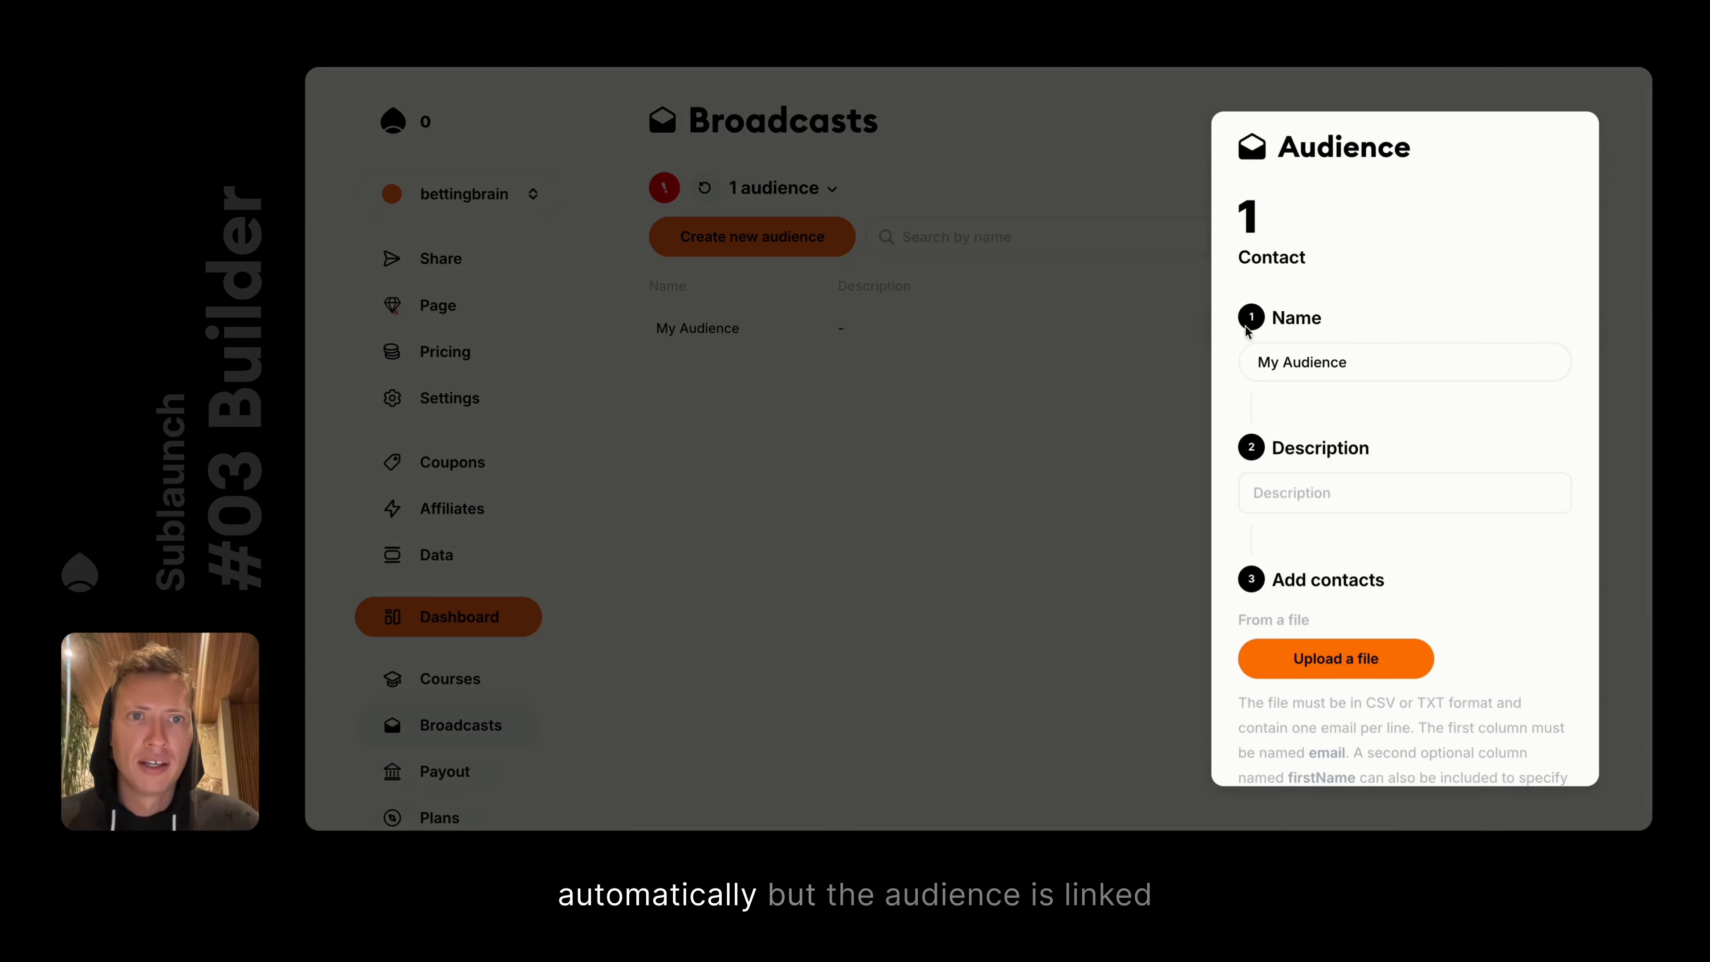
{"action": "scroll", "coordinate": [1400, 498], "scroll_direction": "down", "scroll_amount": 10}
{"action": "scroll", "coordinate": [1404, 438], "scroll_direction": "up", "scroll_amount": 10}
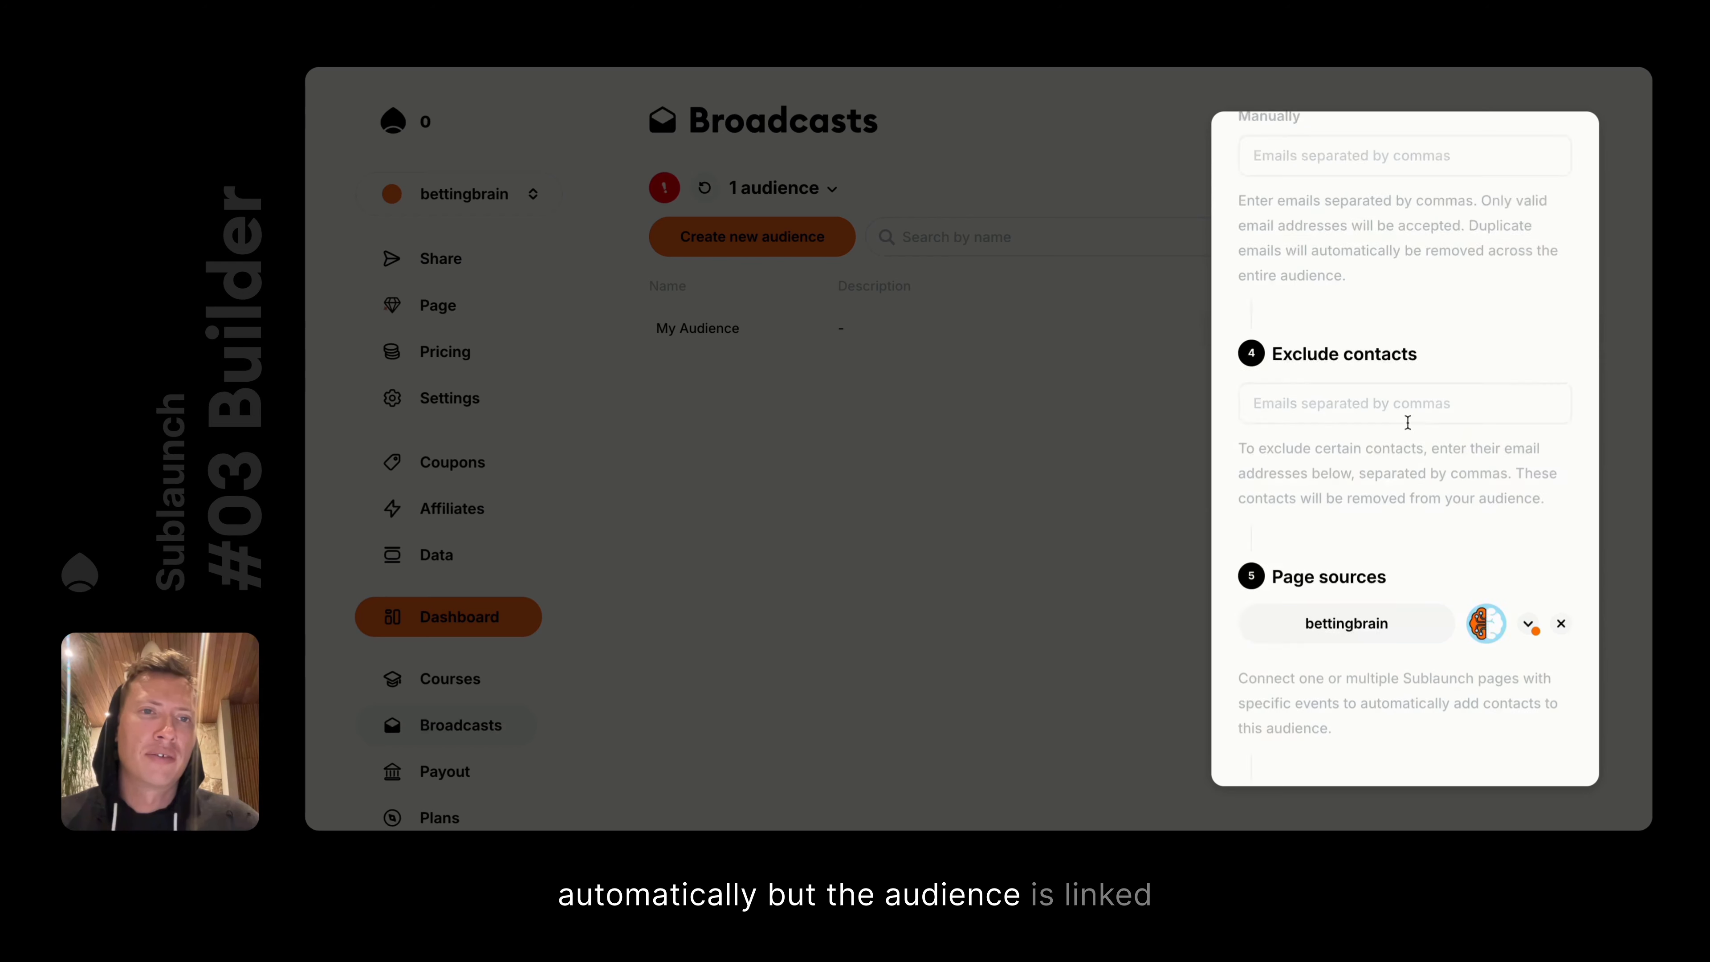
{"action": "scroll", "coordinate": [1398, 525], "scroll_direction": "down", "scroll_amount": 10}
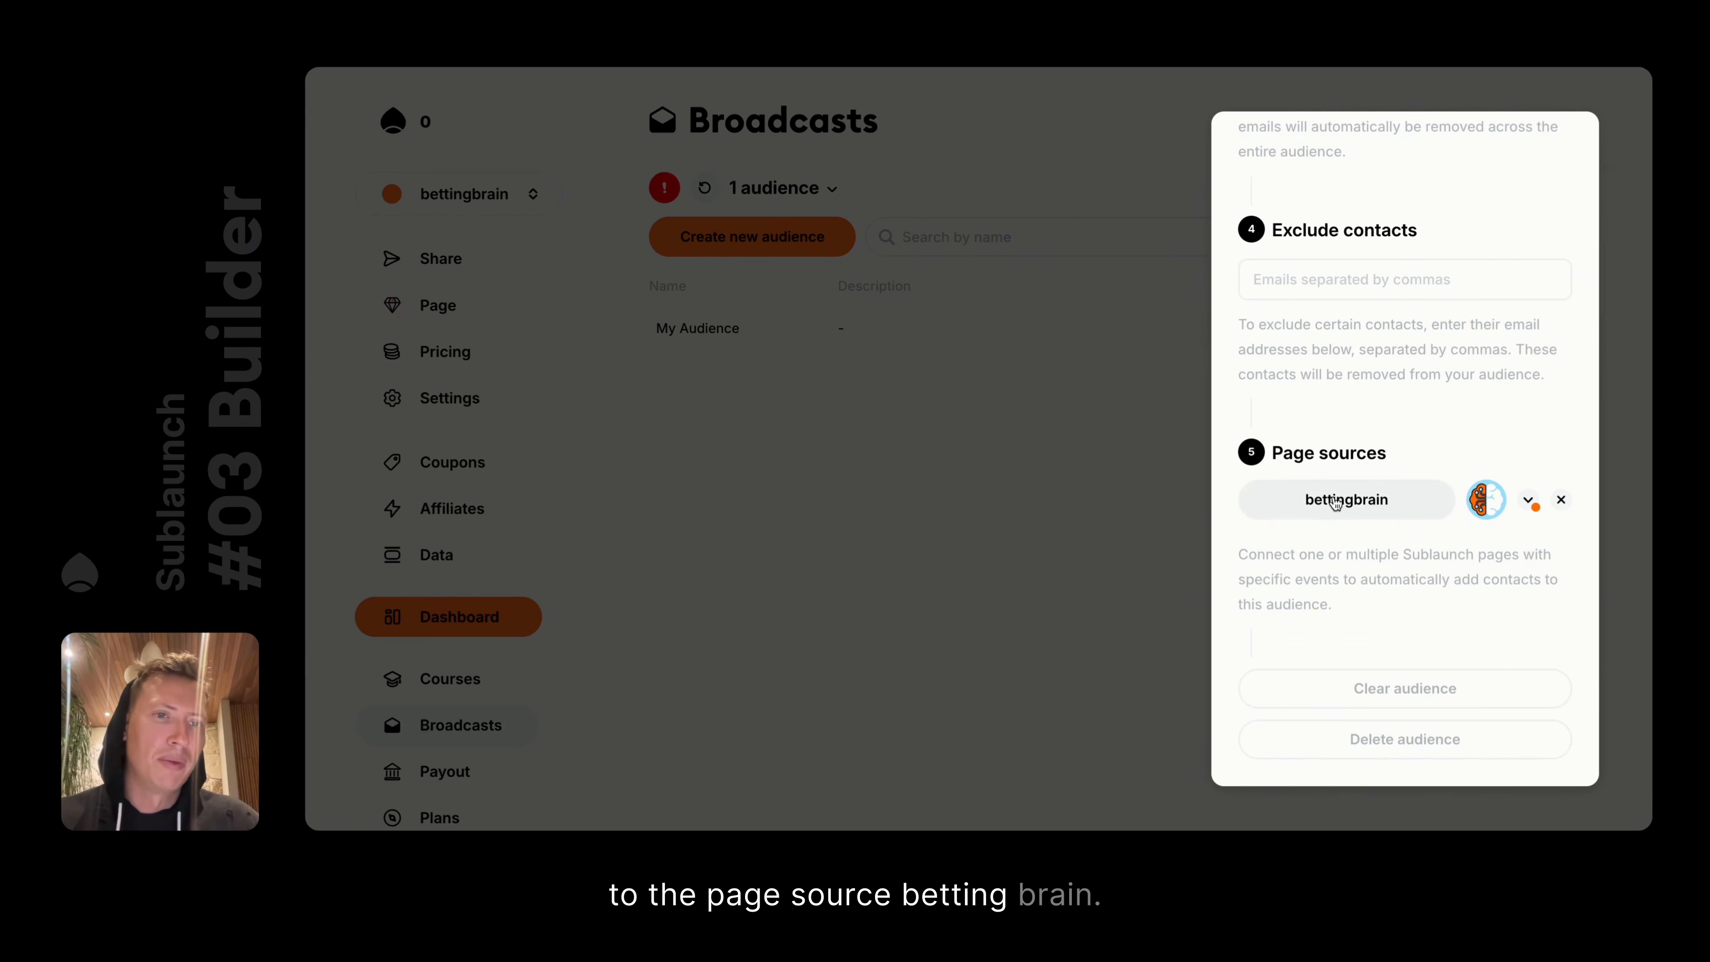
{"action": "left_click", "coordinate": [1528, 499]}
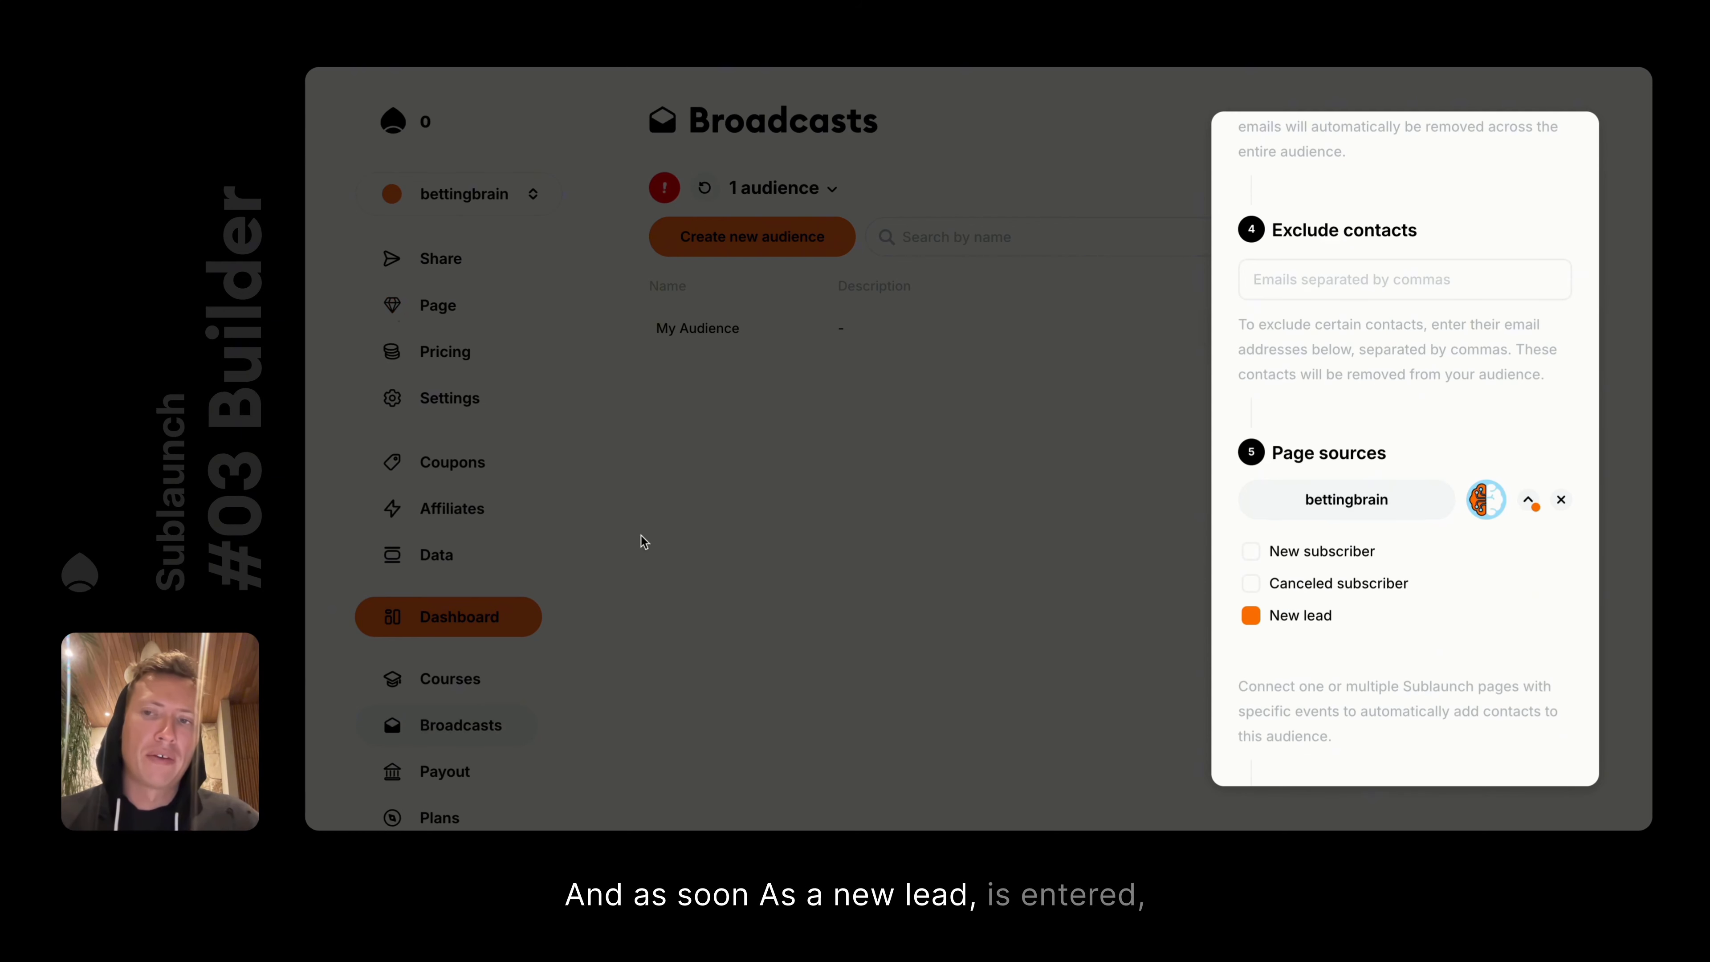
{"action": "left_click", "coordinate": [1528, 499]}
{"action": "left_click", "coordinate": [1121, 300]}
{"action": "scroll", "coordinate": [501, 522], "scroll_direction": "down", "scroll_amount": 3}
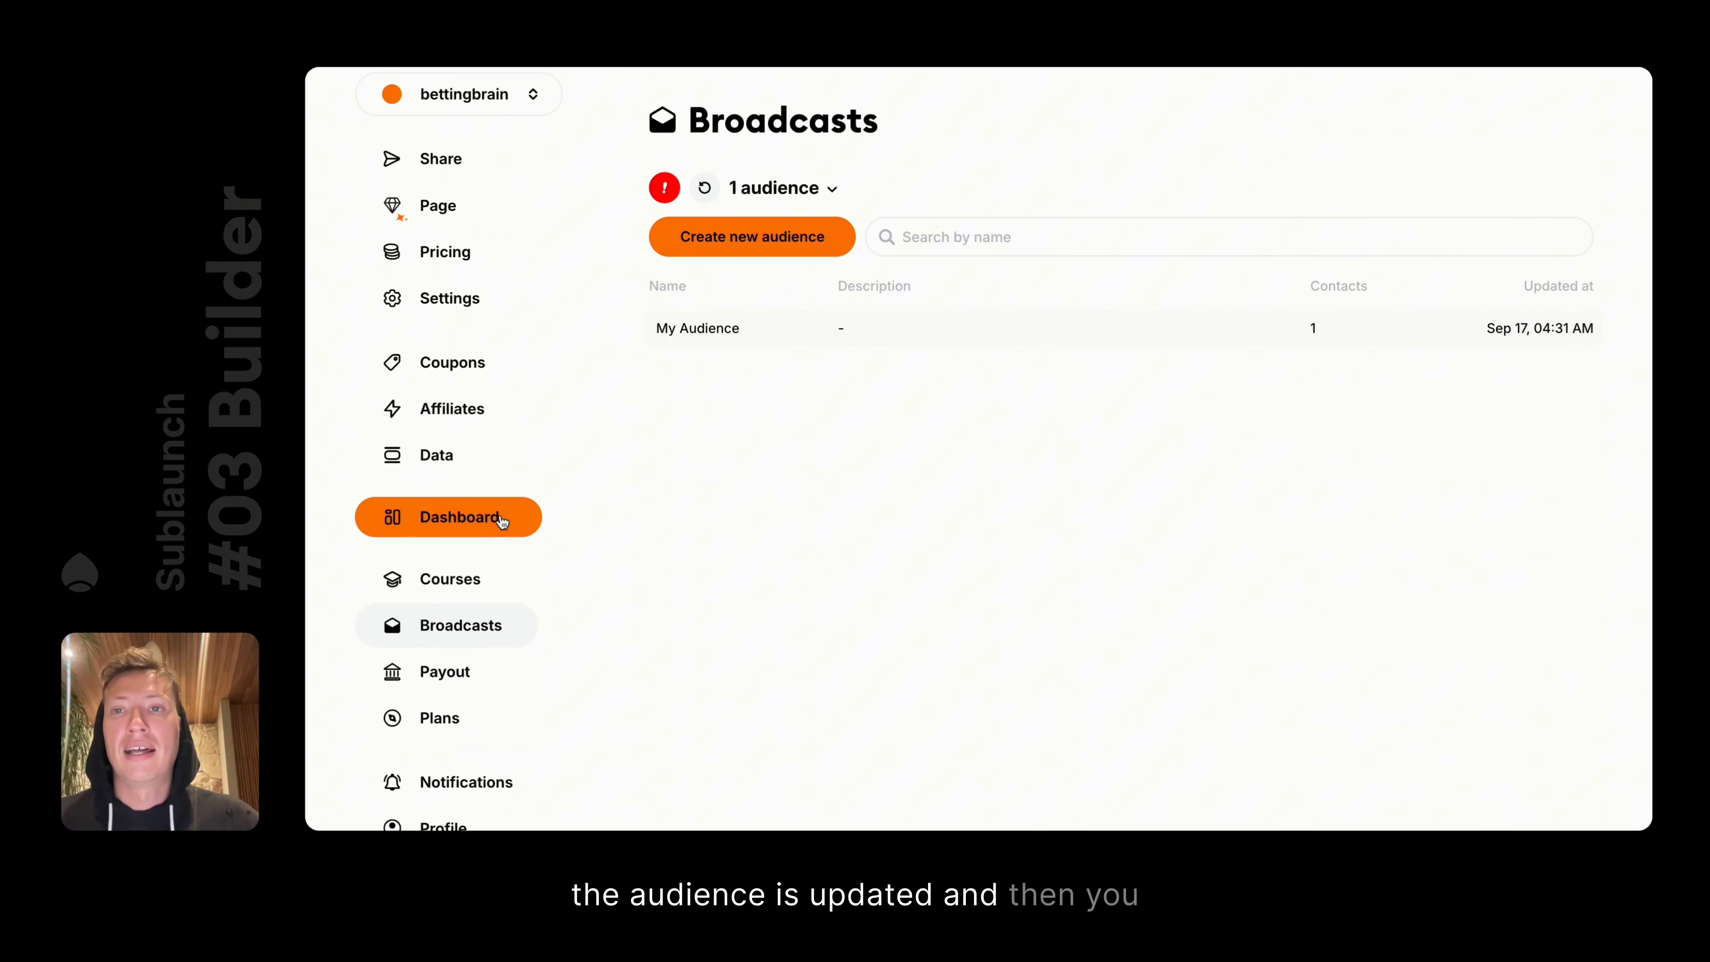
Switch the broadcast sections to the empty Campaigns list, then return to the landing page editor
{"action": "left_click", "coordinate": [745, 196]}
{"action": "left_click", "coordinate": [778, 234]}
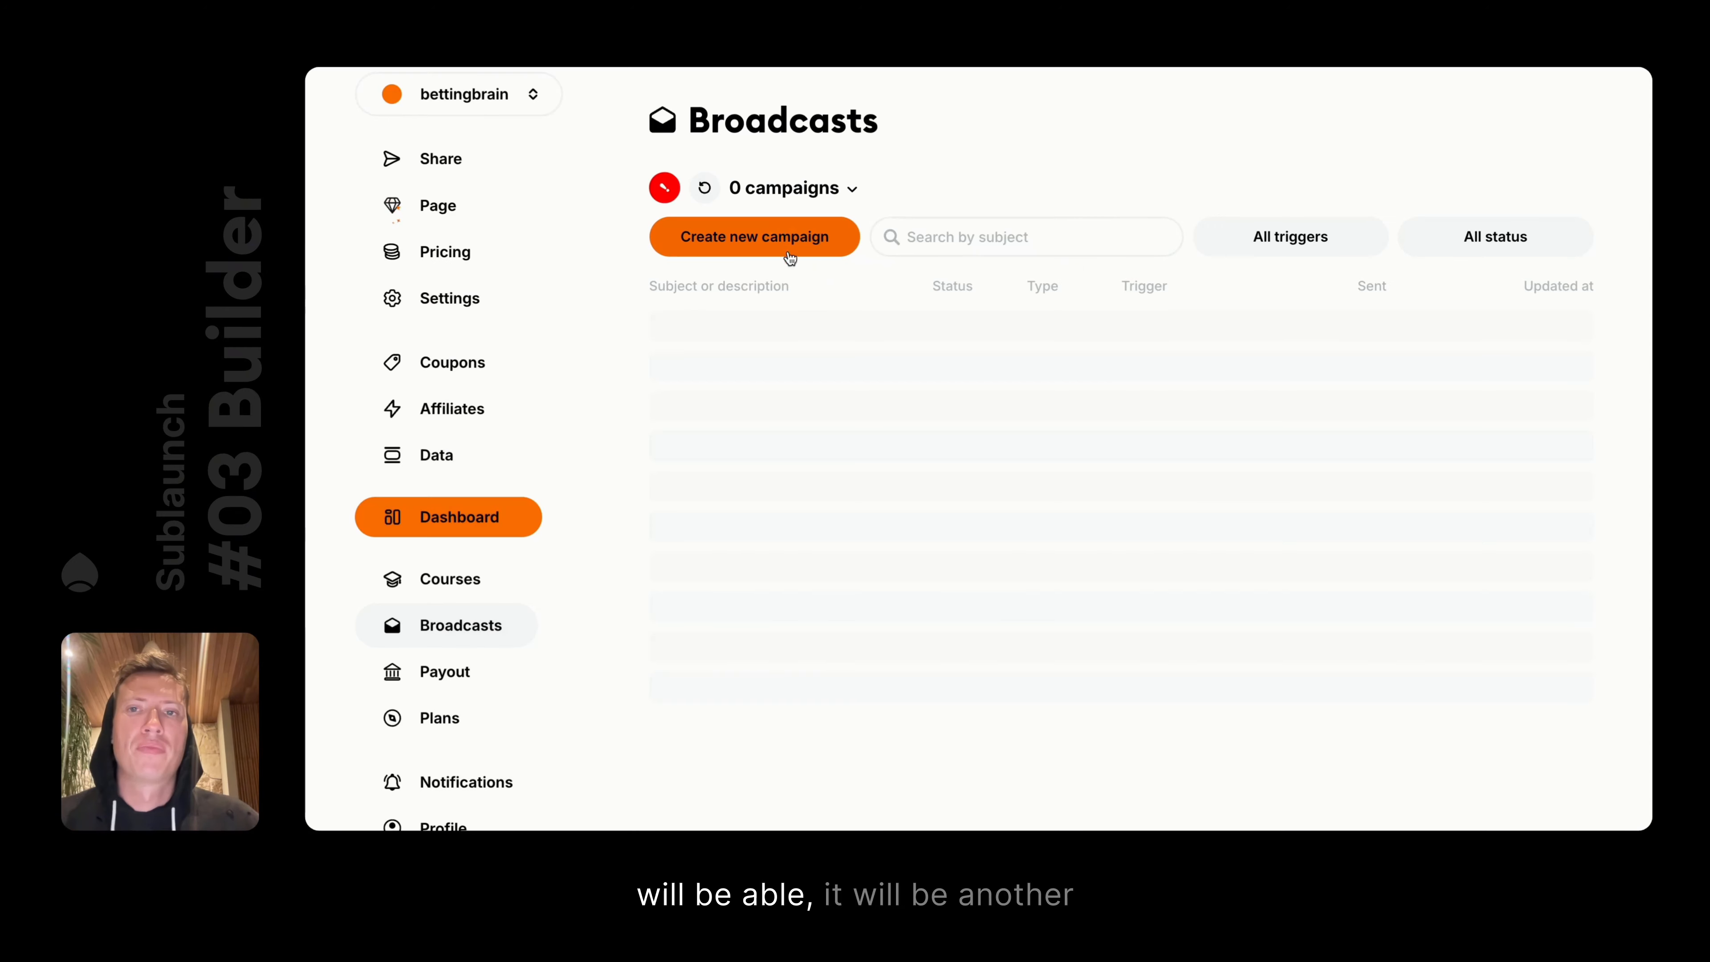
{"action": "scroll", "coordinate": [538, 165], "scroll_direction": "up", "scroll_amount": 3}
{"action": "left_click", "coordinate": [793, 191]}
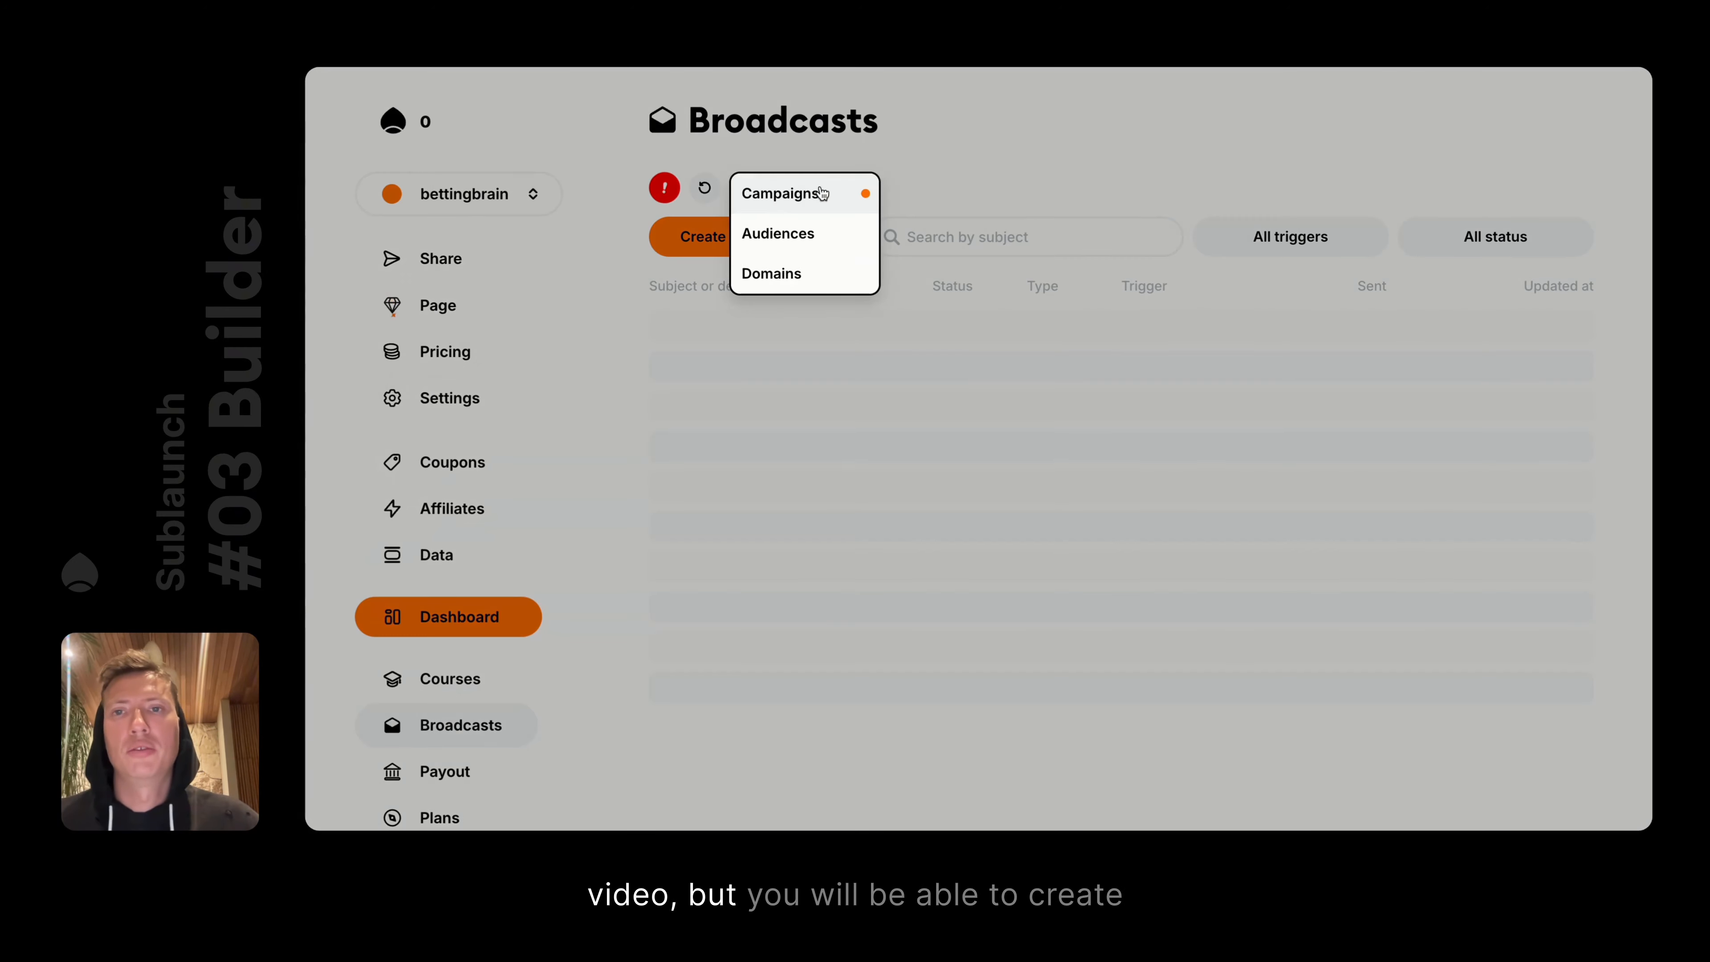
{"action": "left_click", "coordinate": [805, 187]}
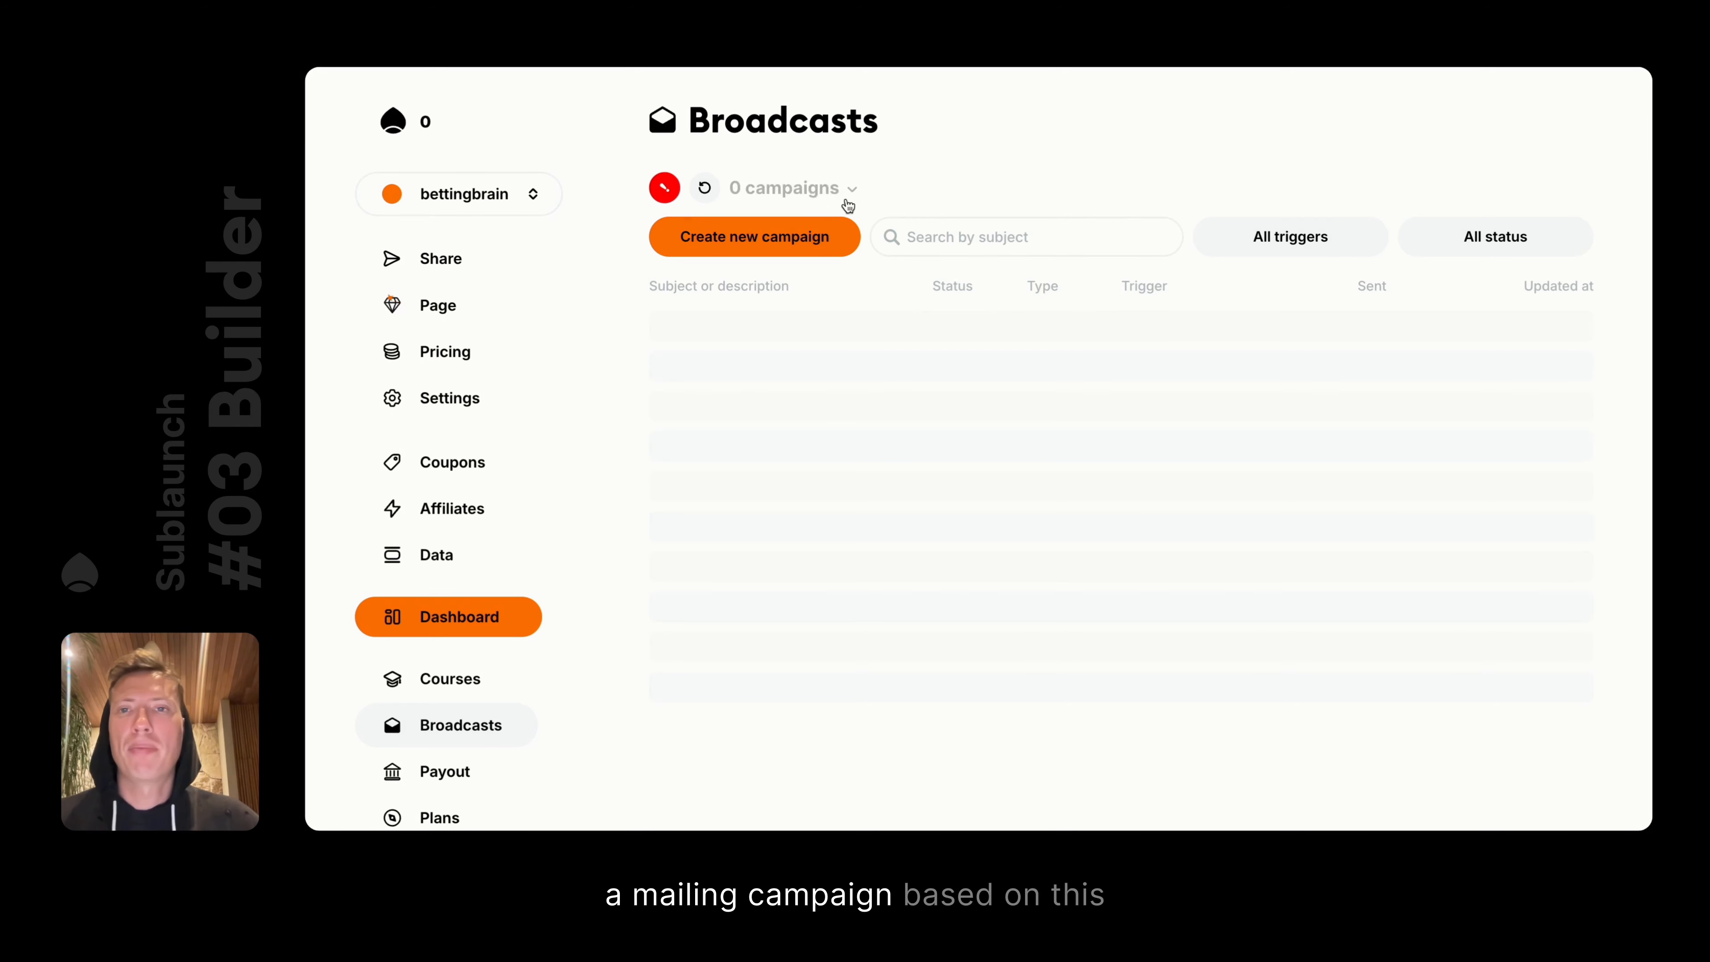
{"action": "left_click", "coordinate": [744, 185]}
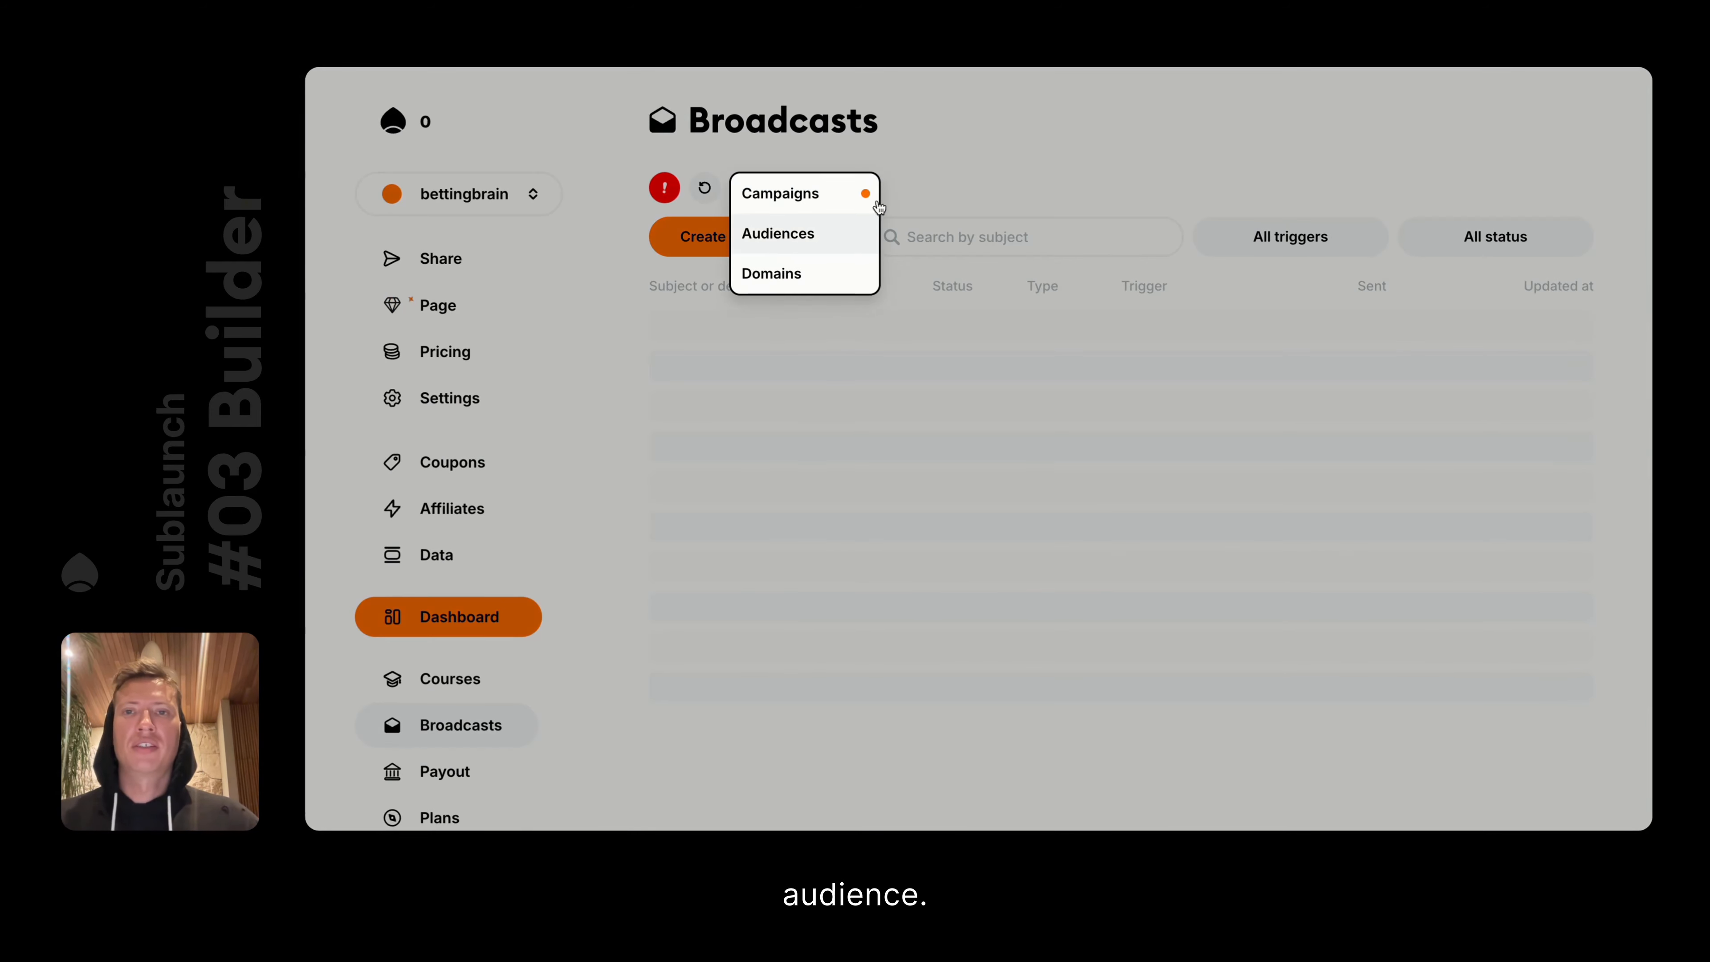
{"action": "left_click", "coordinate": [1015, 123]}
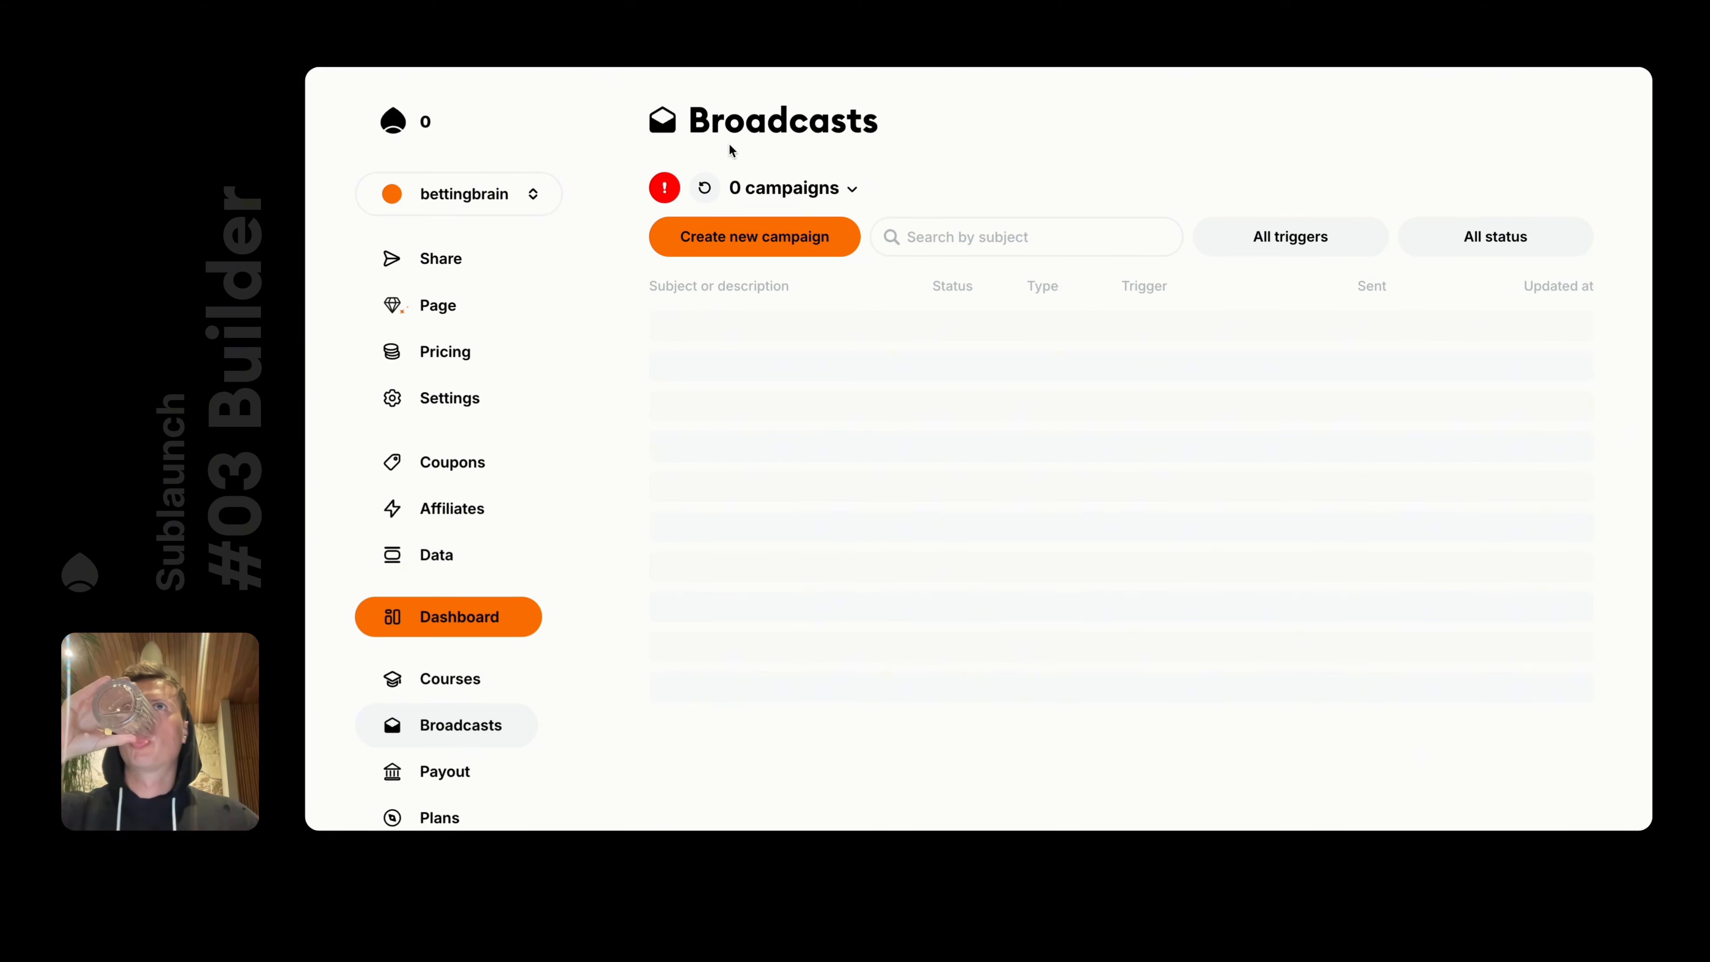
{"action": "left_click", "coordinate": [438, 297]}
Discard the pending page edit and collapse the Heading 3 spacing settings
{"action": "left_click", "coordinate": [791, 798]}
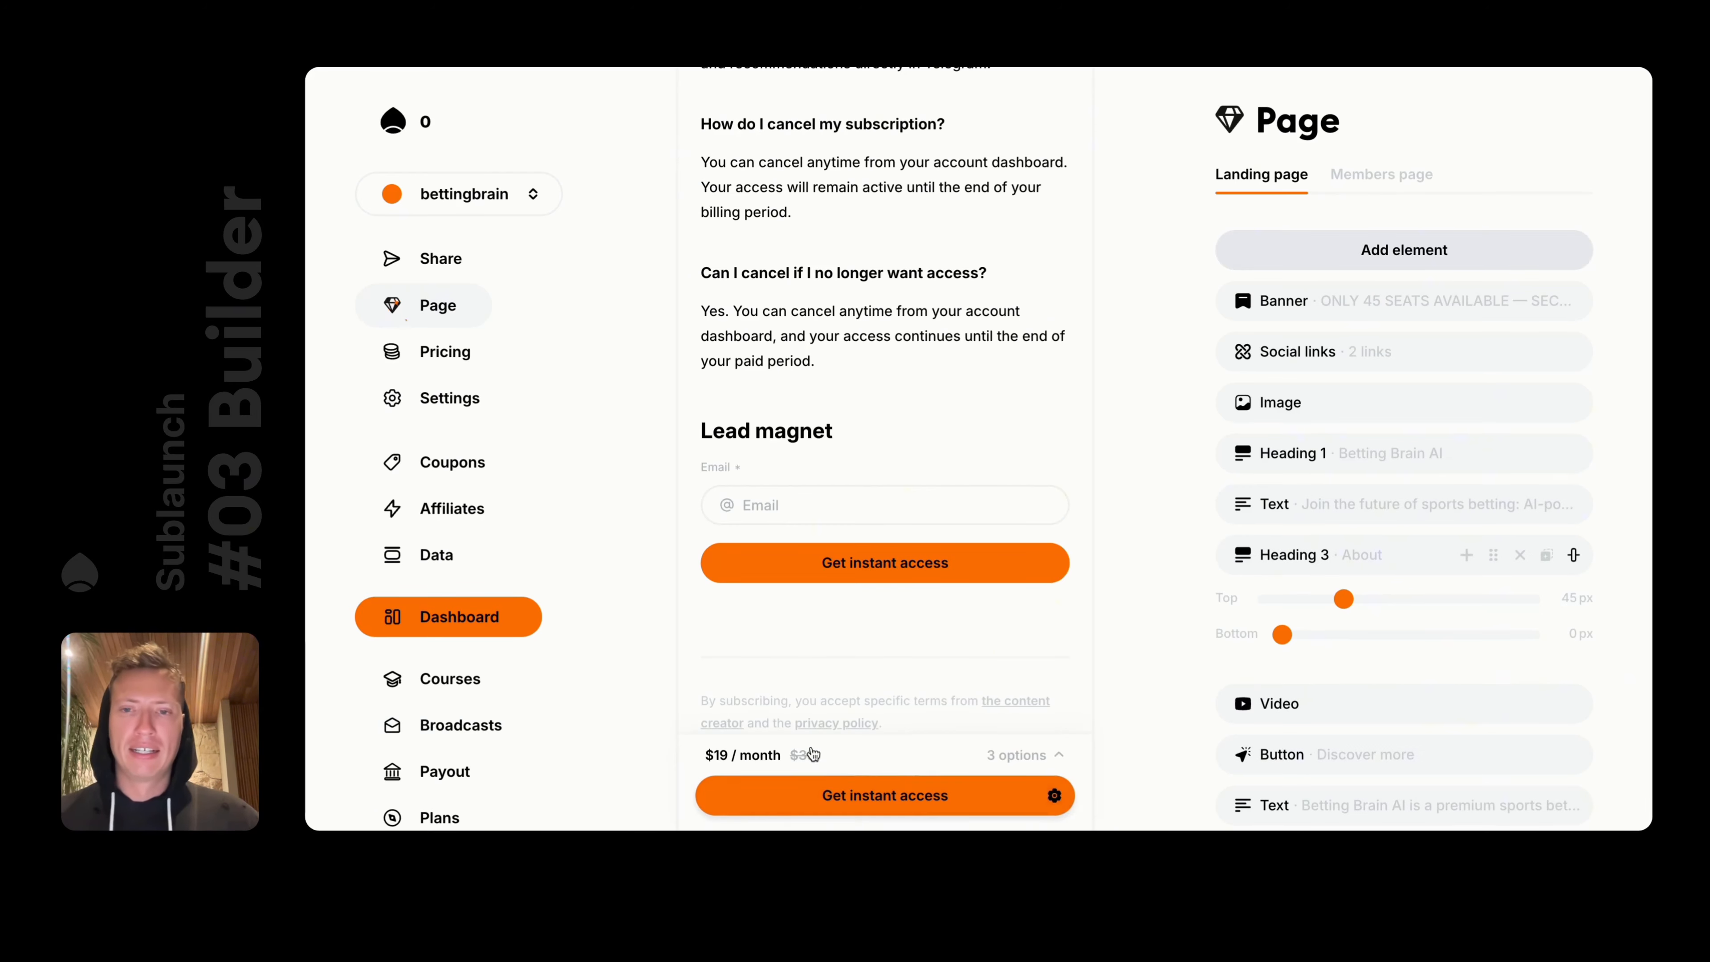
{"action": "scroll", "coordinate": [884, 404], "scroll_direction": "up", "scroll_amount": 15}
{"action": "scroll", "coordinate": [917, 370], "scroll_direction": "up", "scroll_amount": 4}
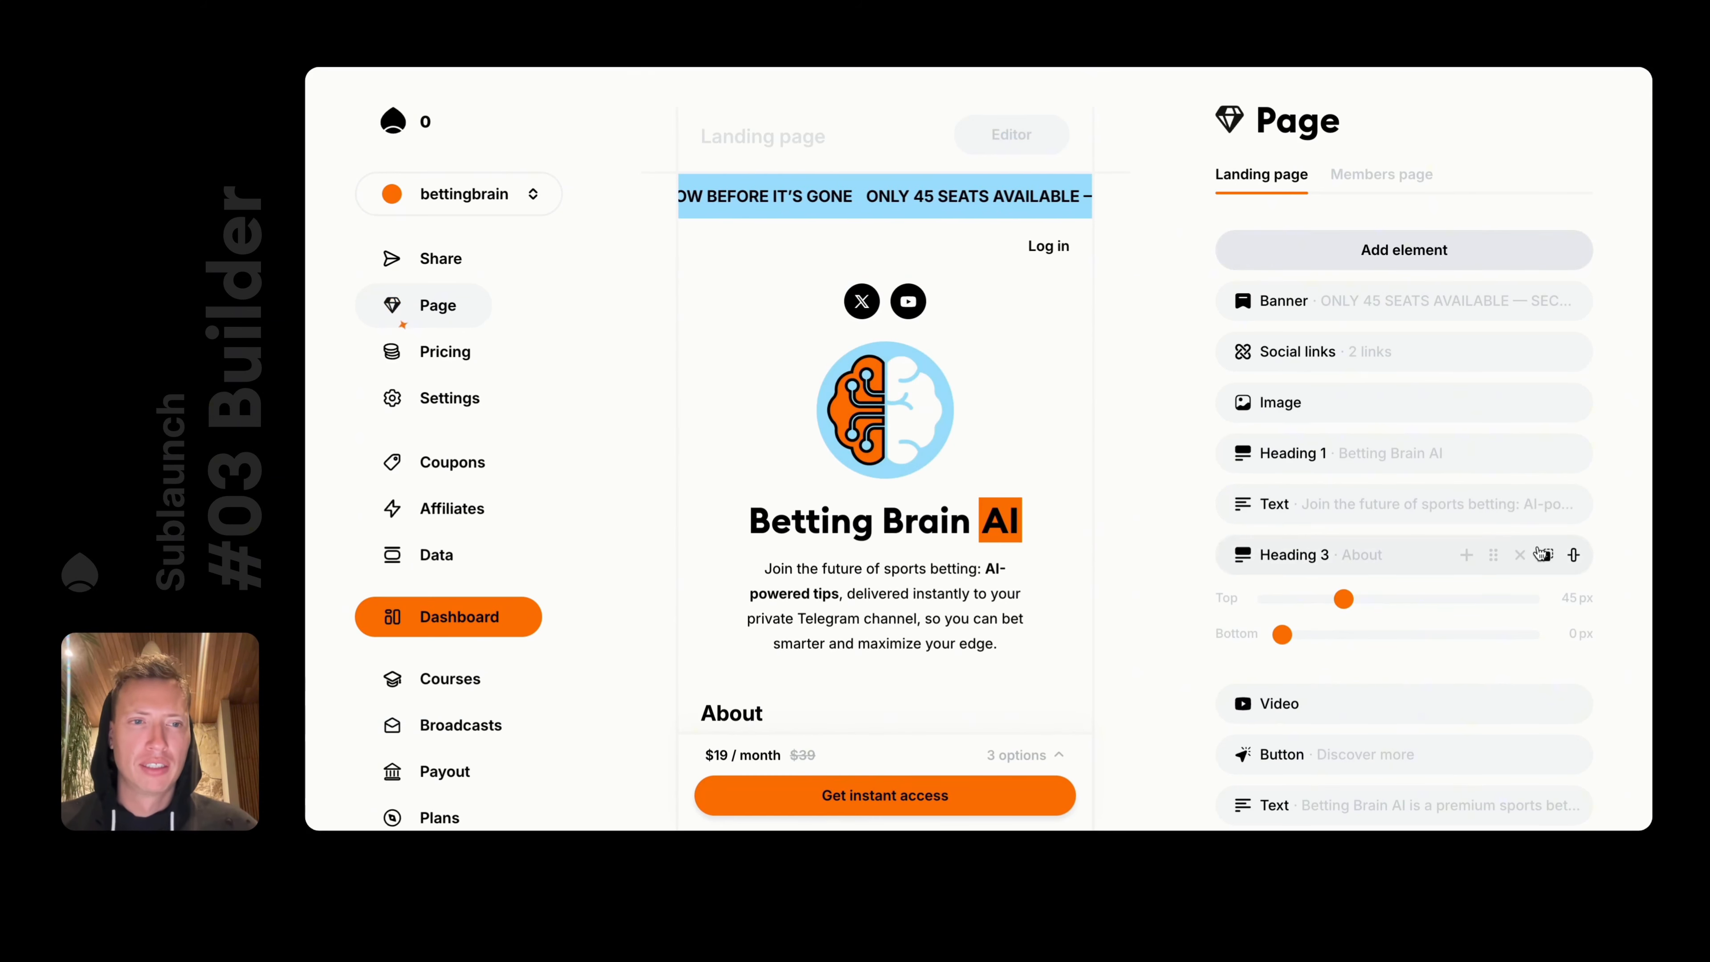
{"action": "left_click", "coordinate": [1573, 554]}
{"action": "scroll", "coordinate": [1040, 437], "scroll_direction": "down", "scroll_amount": 1}
{"action": "scroll", "coordinate": [1041, 434], "scroll_direction": "down", "scroll_amount": 20}
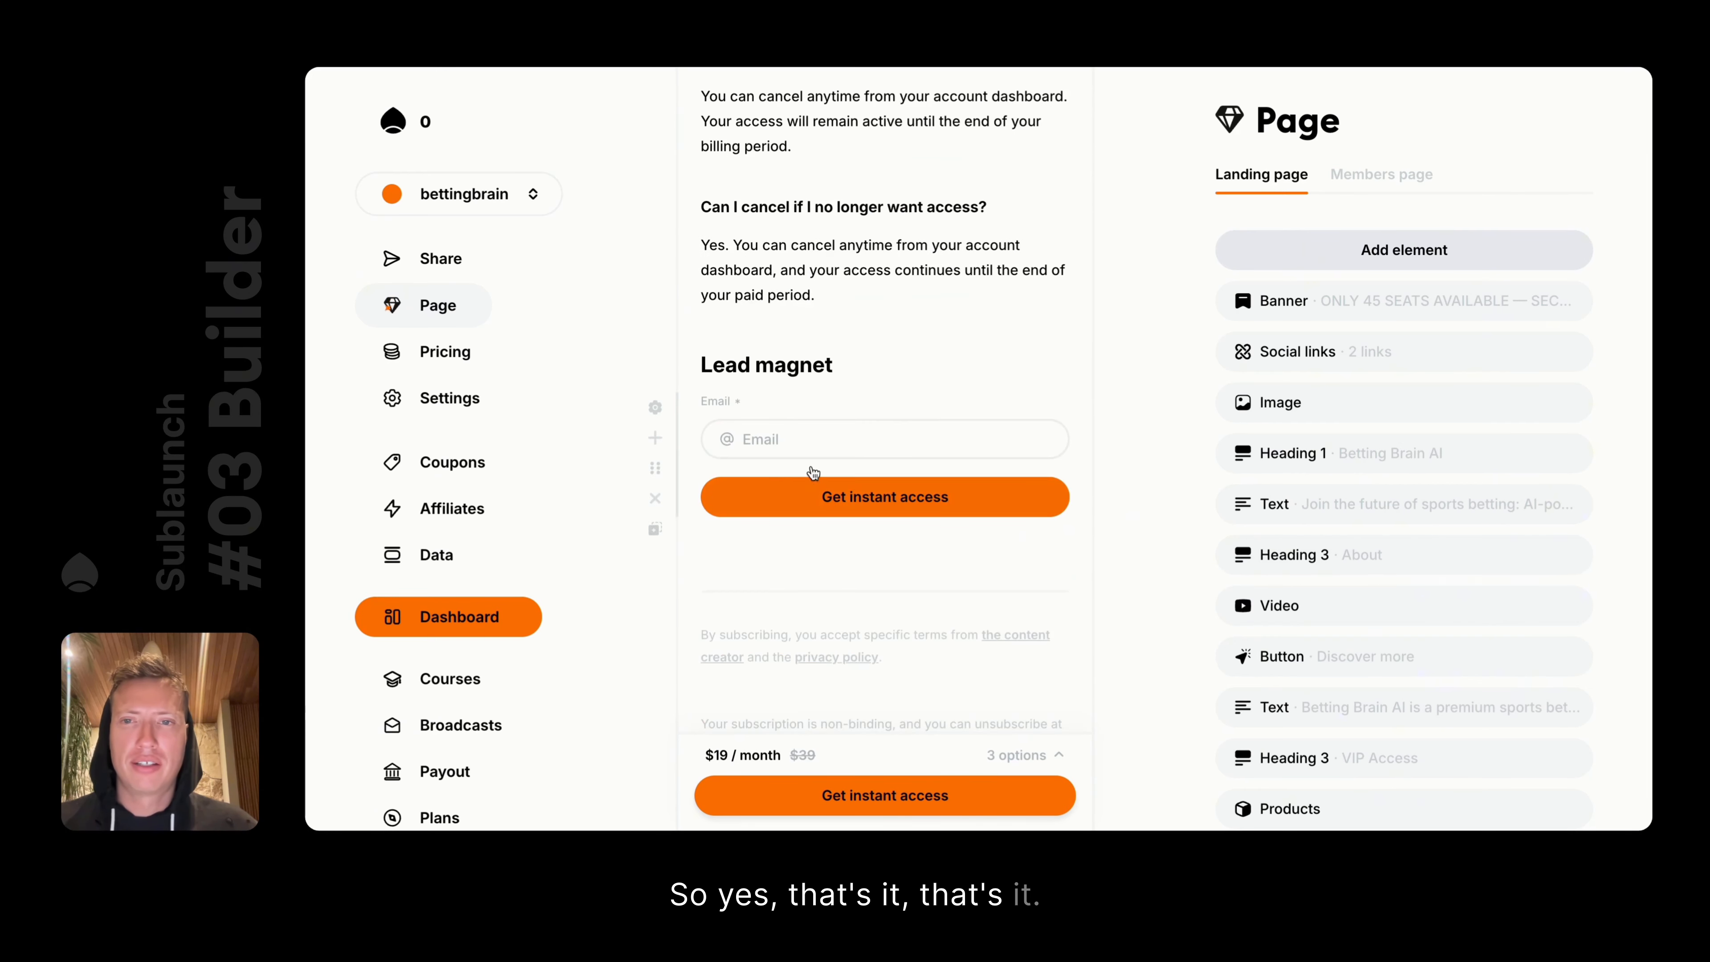
Delete the Lead magnet email form and the Lead magnet heading, then save the page
{"action": "left_click", "coordinate": [837, 506]}
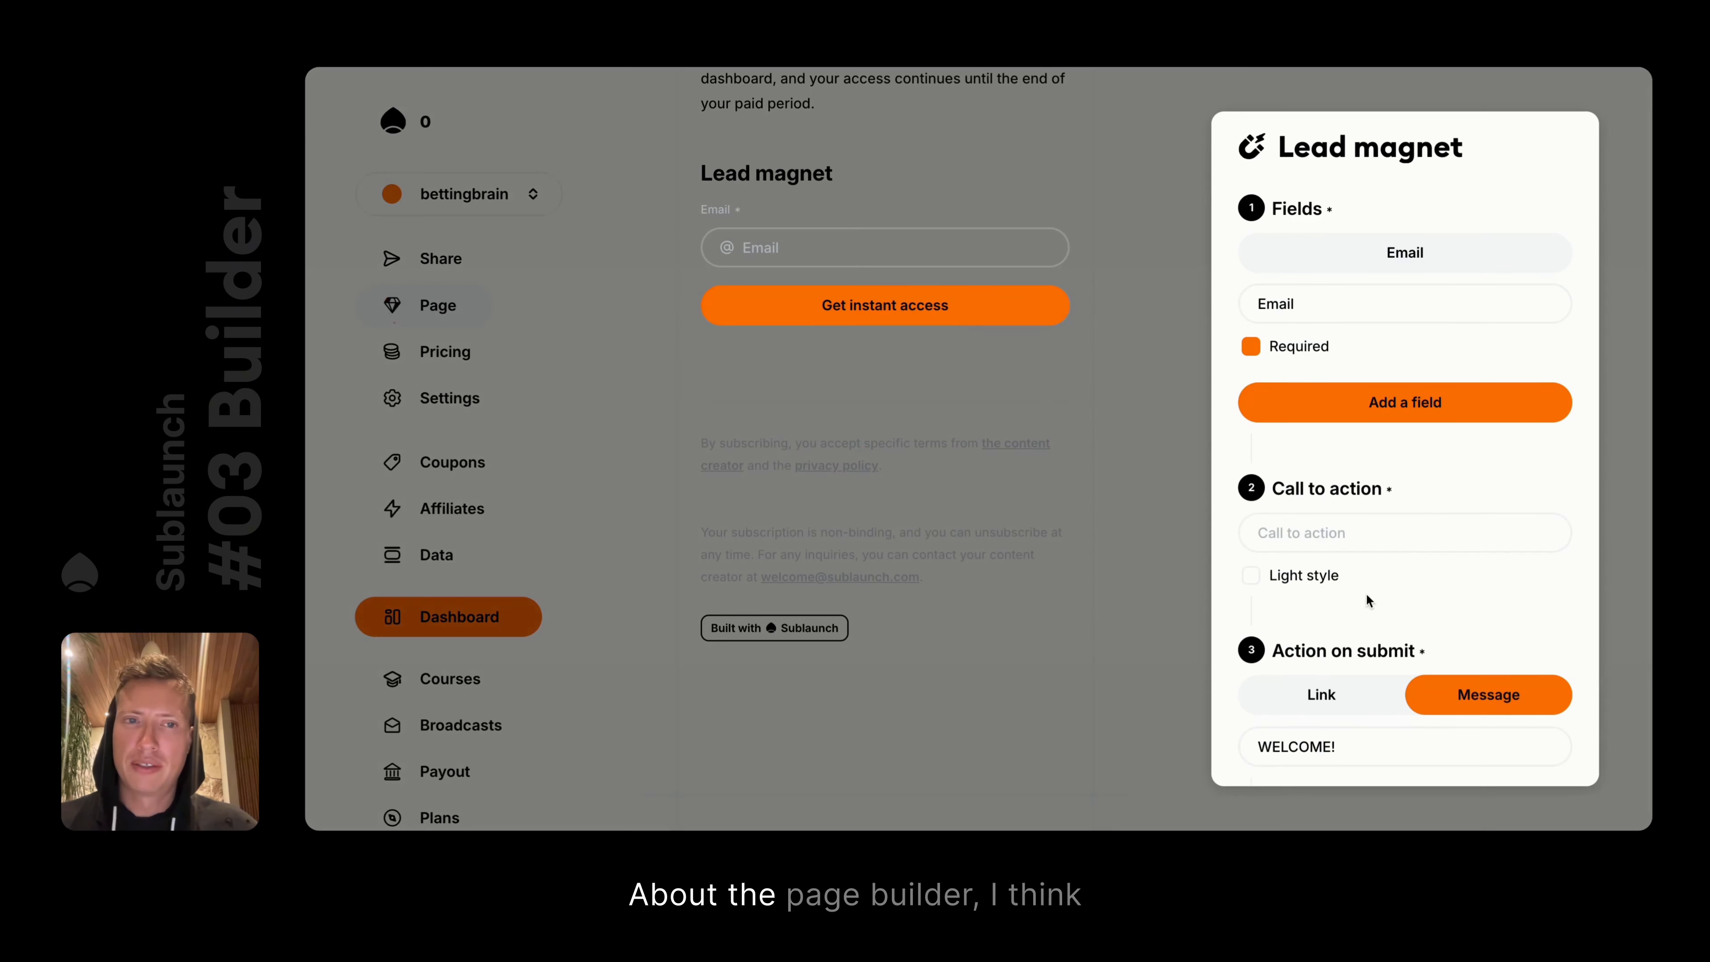
{"action": "scroll", "coordinate": [1365, 592], "scroll_direction": "down", "scroll_amount": 10}
{"action": "left_click", "coordinate": [1365, 741]}
{"action": "scroll", "coordinate": [766, 237], "scroll_direction": "up", "scroll_amount": 2}
{"action": "mouse_move", "coordinate": [656, 302]}
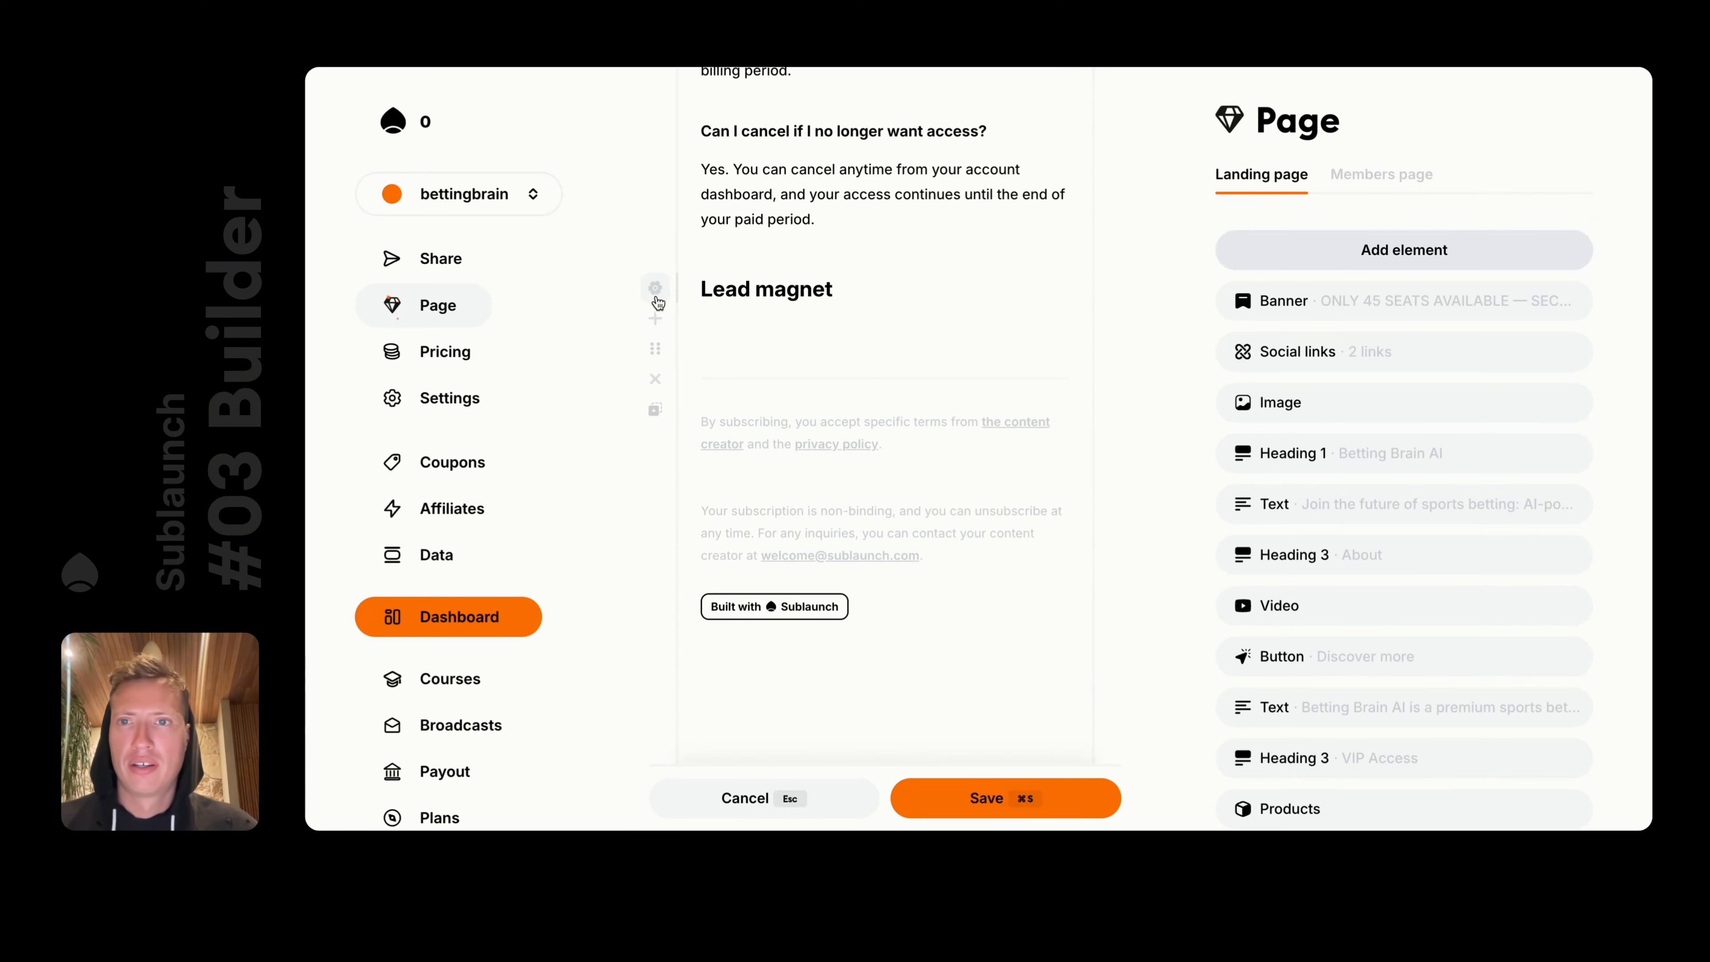
{"action": "left_click", "coordinate": [657, 377]}
{"action": "key", "text": "super+s"}
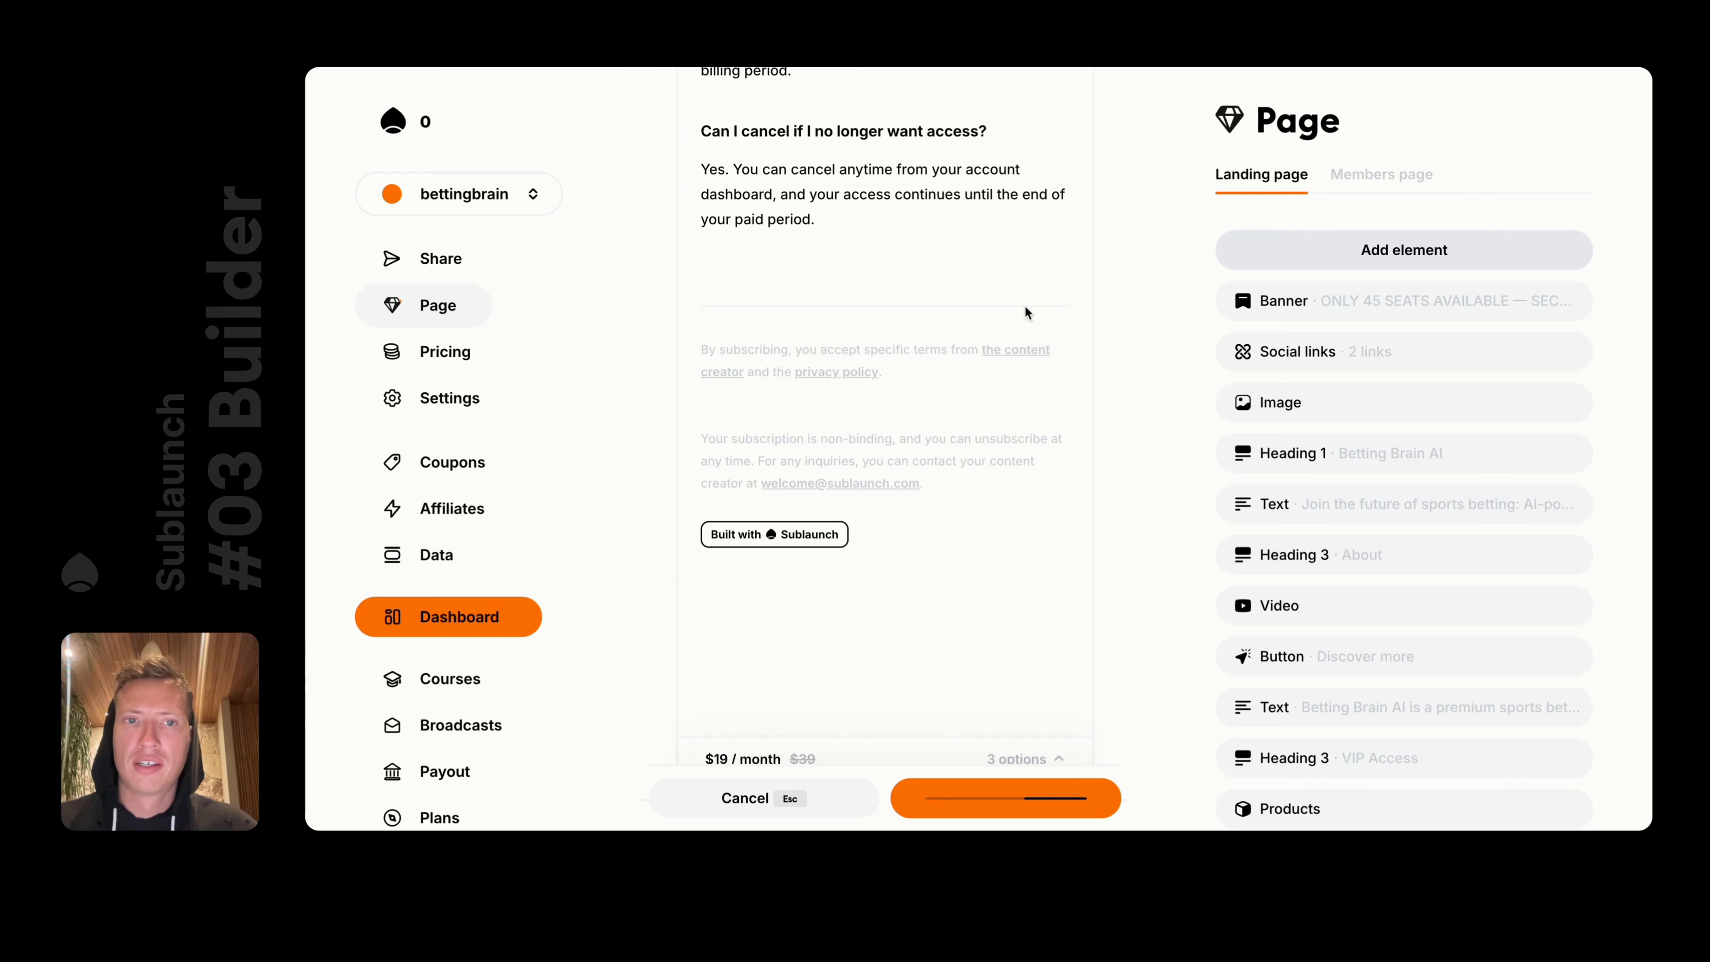
Browse the quick-insert element menu and dismiss it without adding anything
{"action": "scroll", "coordinate": [1441, 377], "scroll_direction": "down", "scroll_amount": 5}
{"action": "scroll", "coordinate": [1418, 517], "scroll_direction": "up", "scroll_amount": 5}
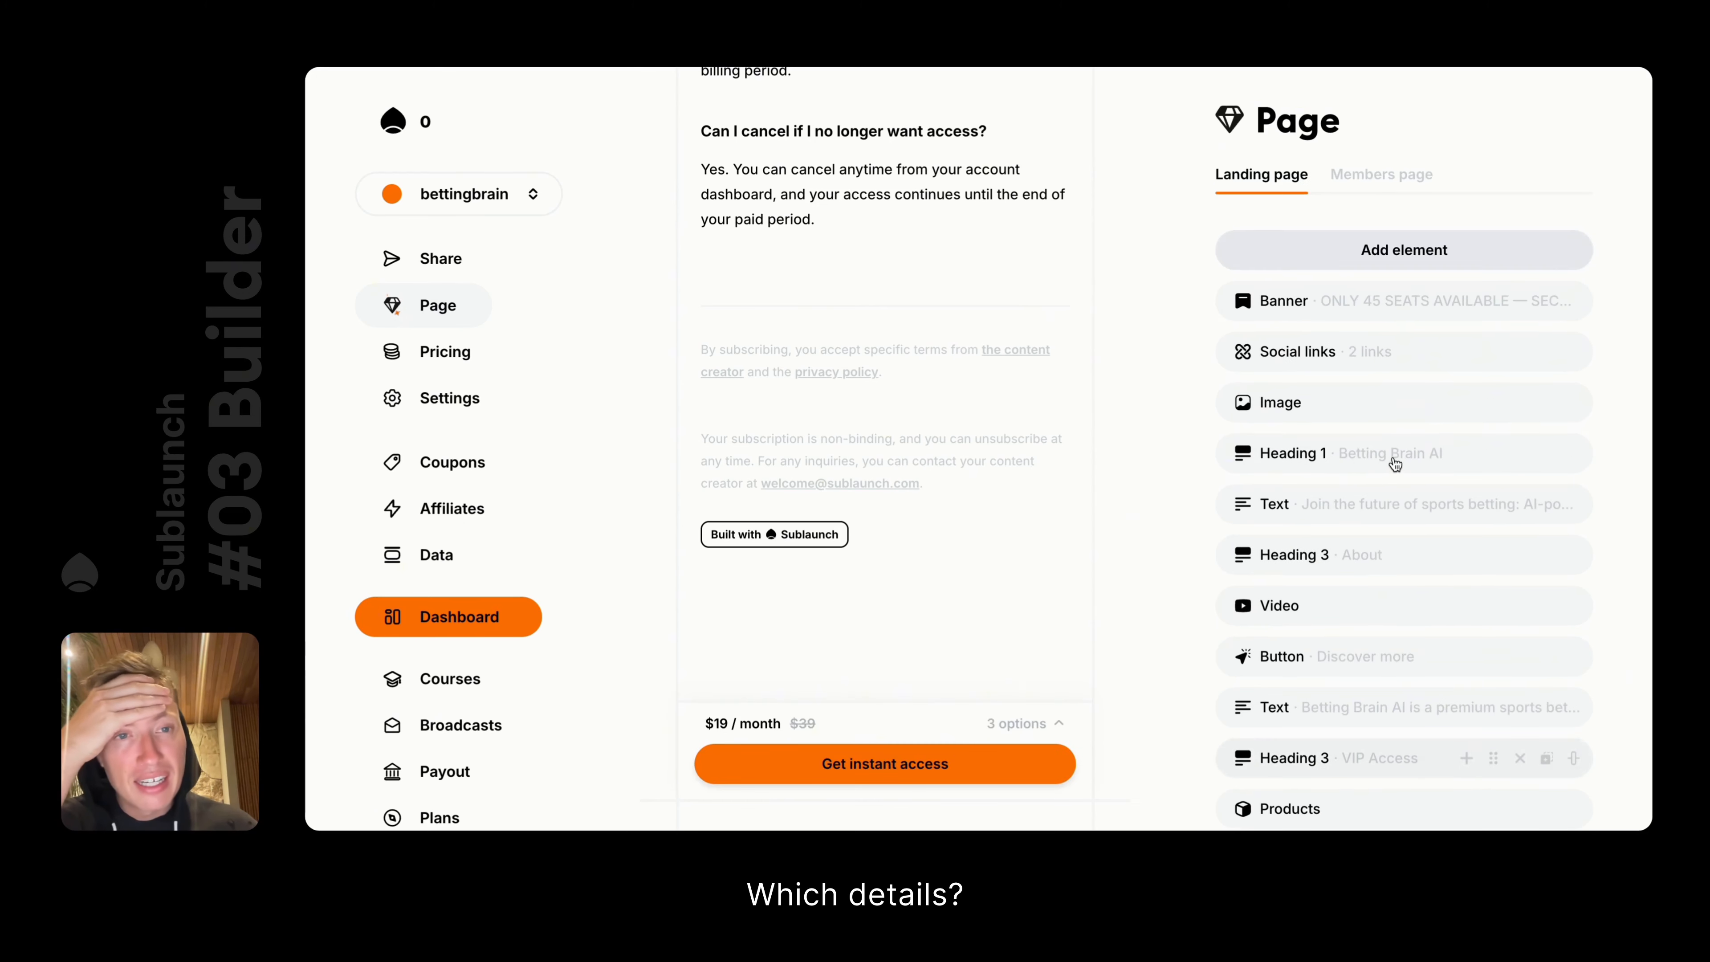
{"action": "key", "text": "/"}
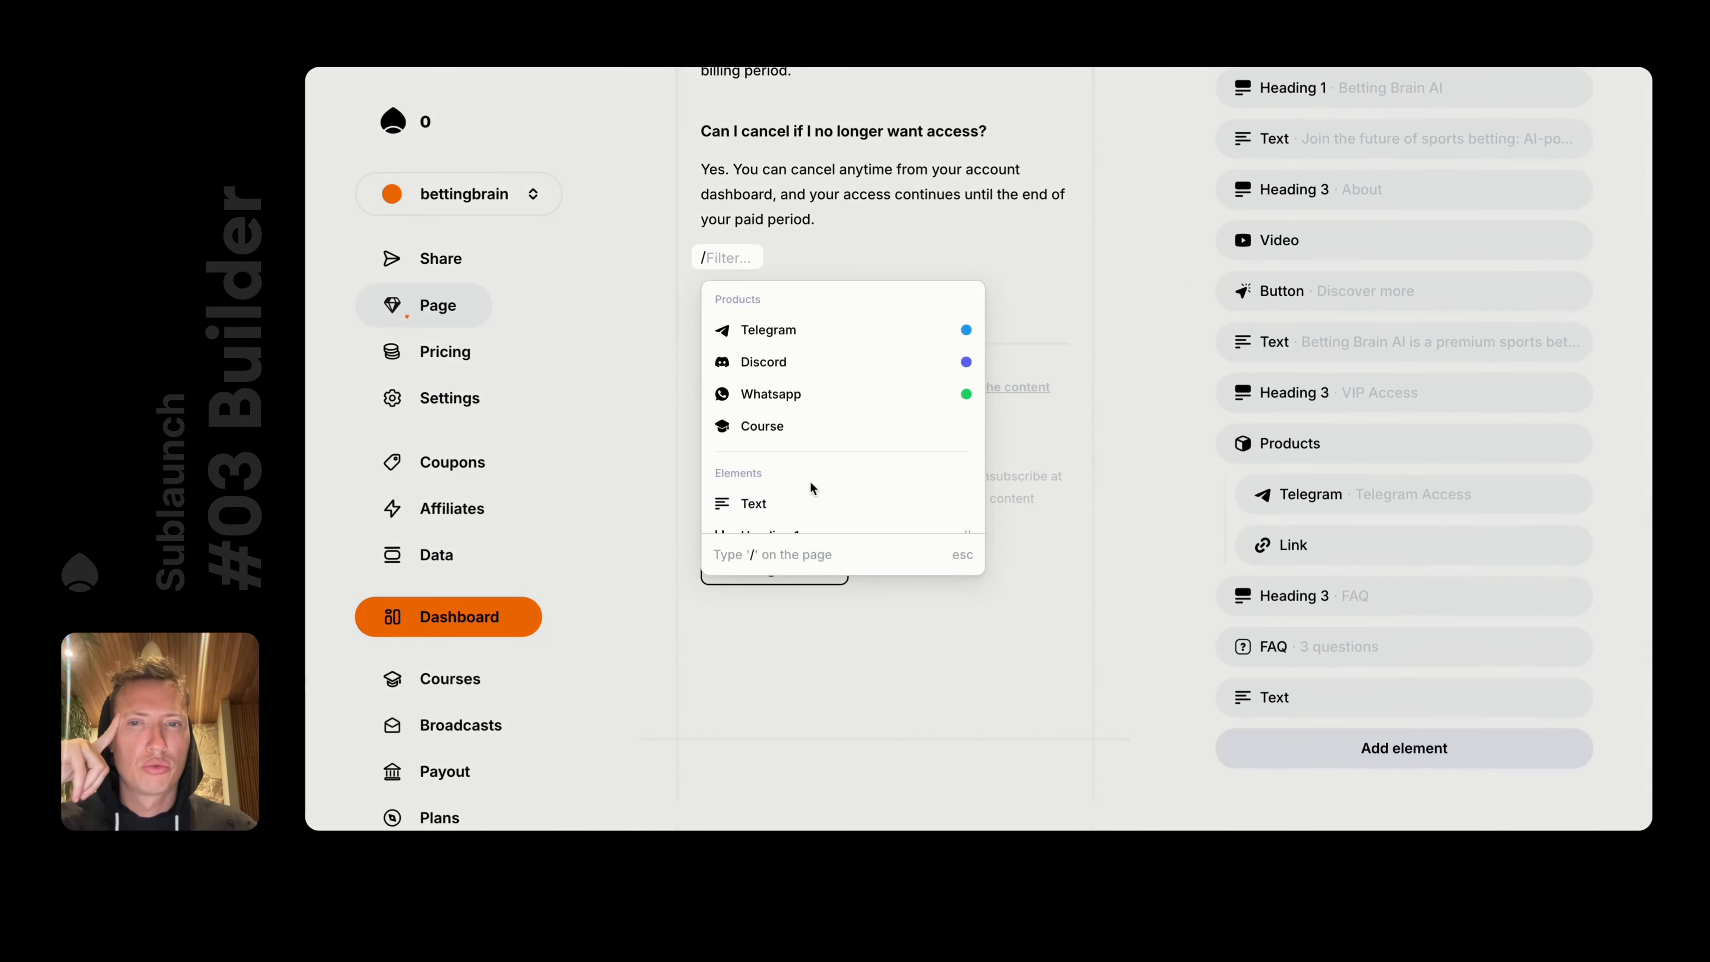
{"action": "scroll", "coordinate": [836, 424], "scroll_direction": "down", "scroll_amount": 4}
{"action": "scroll", "coordinate": [839, 425], "scroll_direction": "down", "scroll_amount": 4}
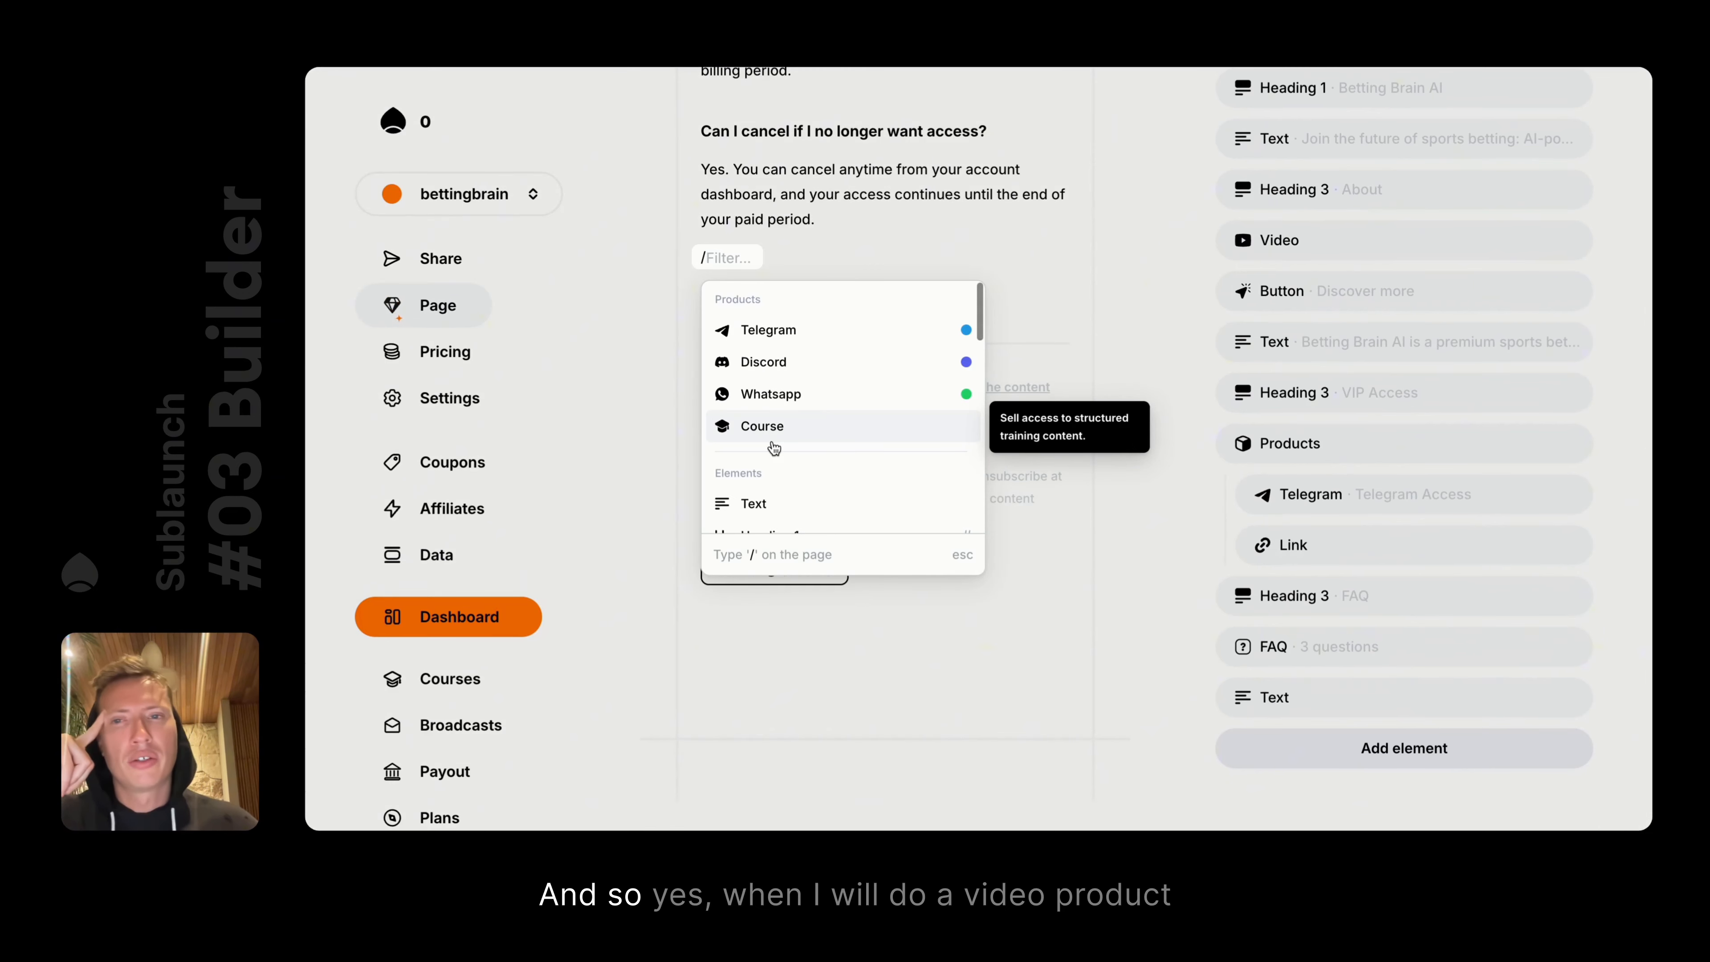
{"action": "key", "text": "Escape"}
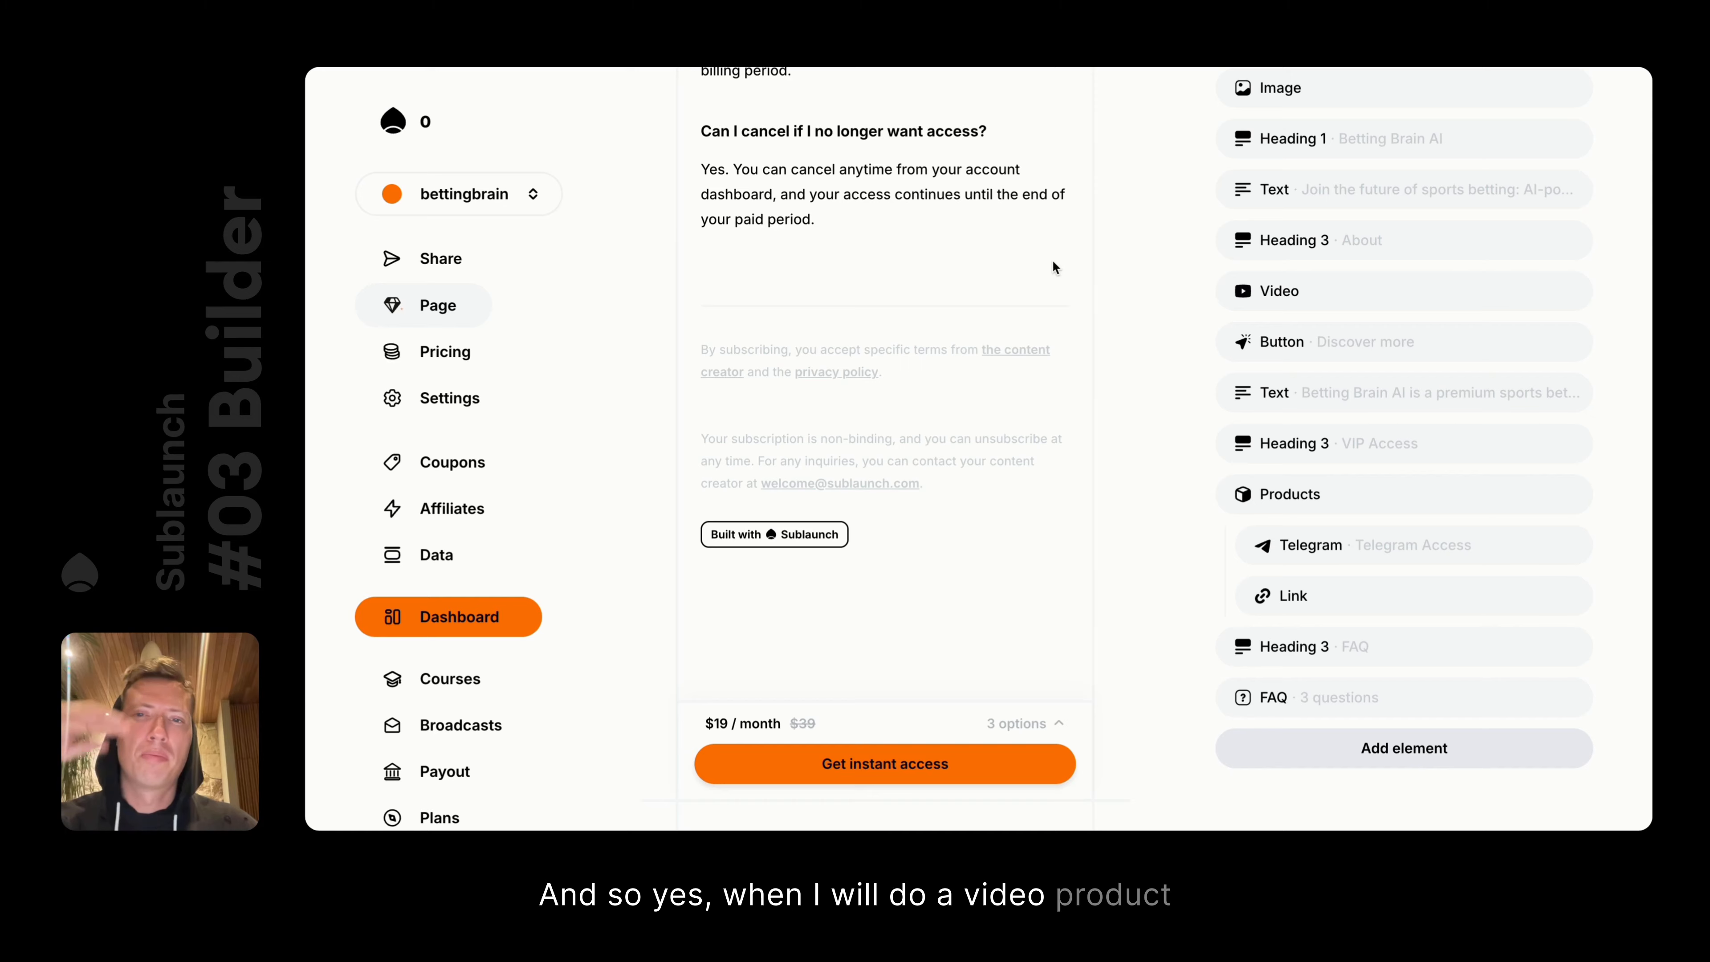
{"action": "scroll", "coordinate": [1054, 268], "scroll_direction": "up", "scroll_amount": 10}
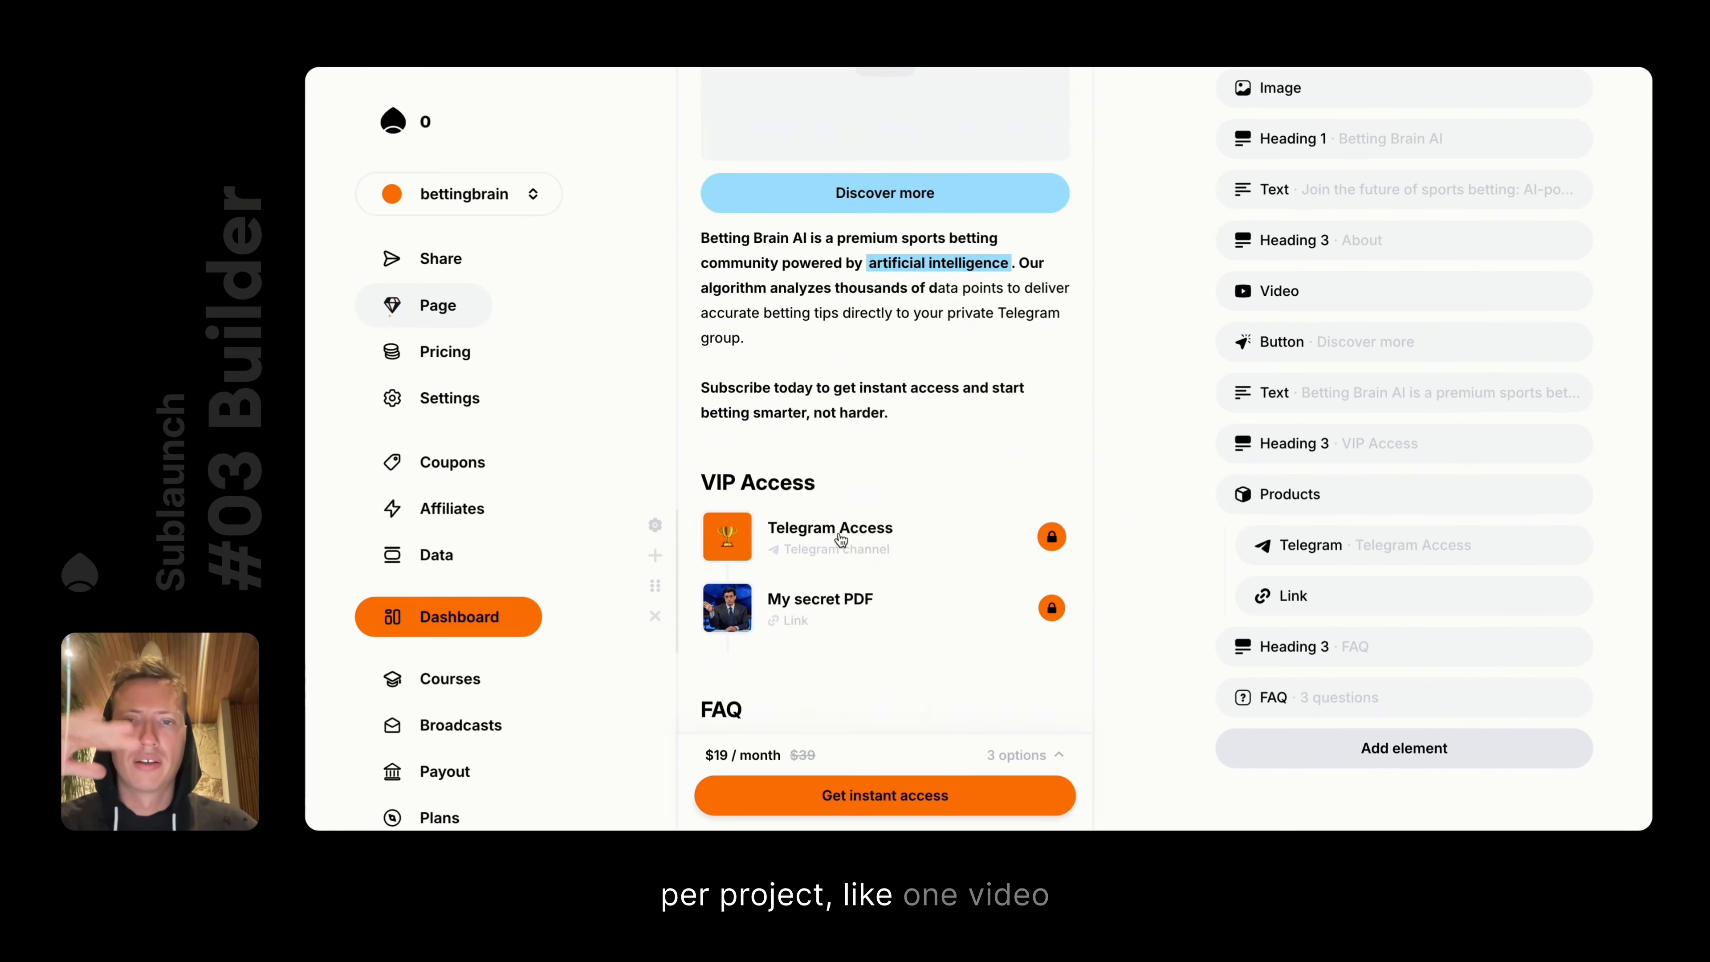
{"action": "left_click", "coordinate": [840, 539]}
{"action": "left_click", "coordinate": [810, 288]}
{"action": "left_click", "coordinate": [810, 287]}
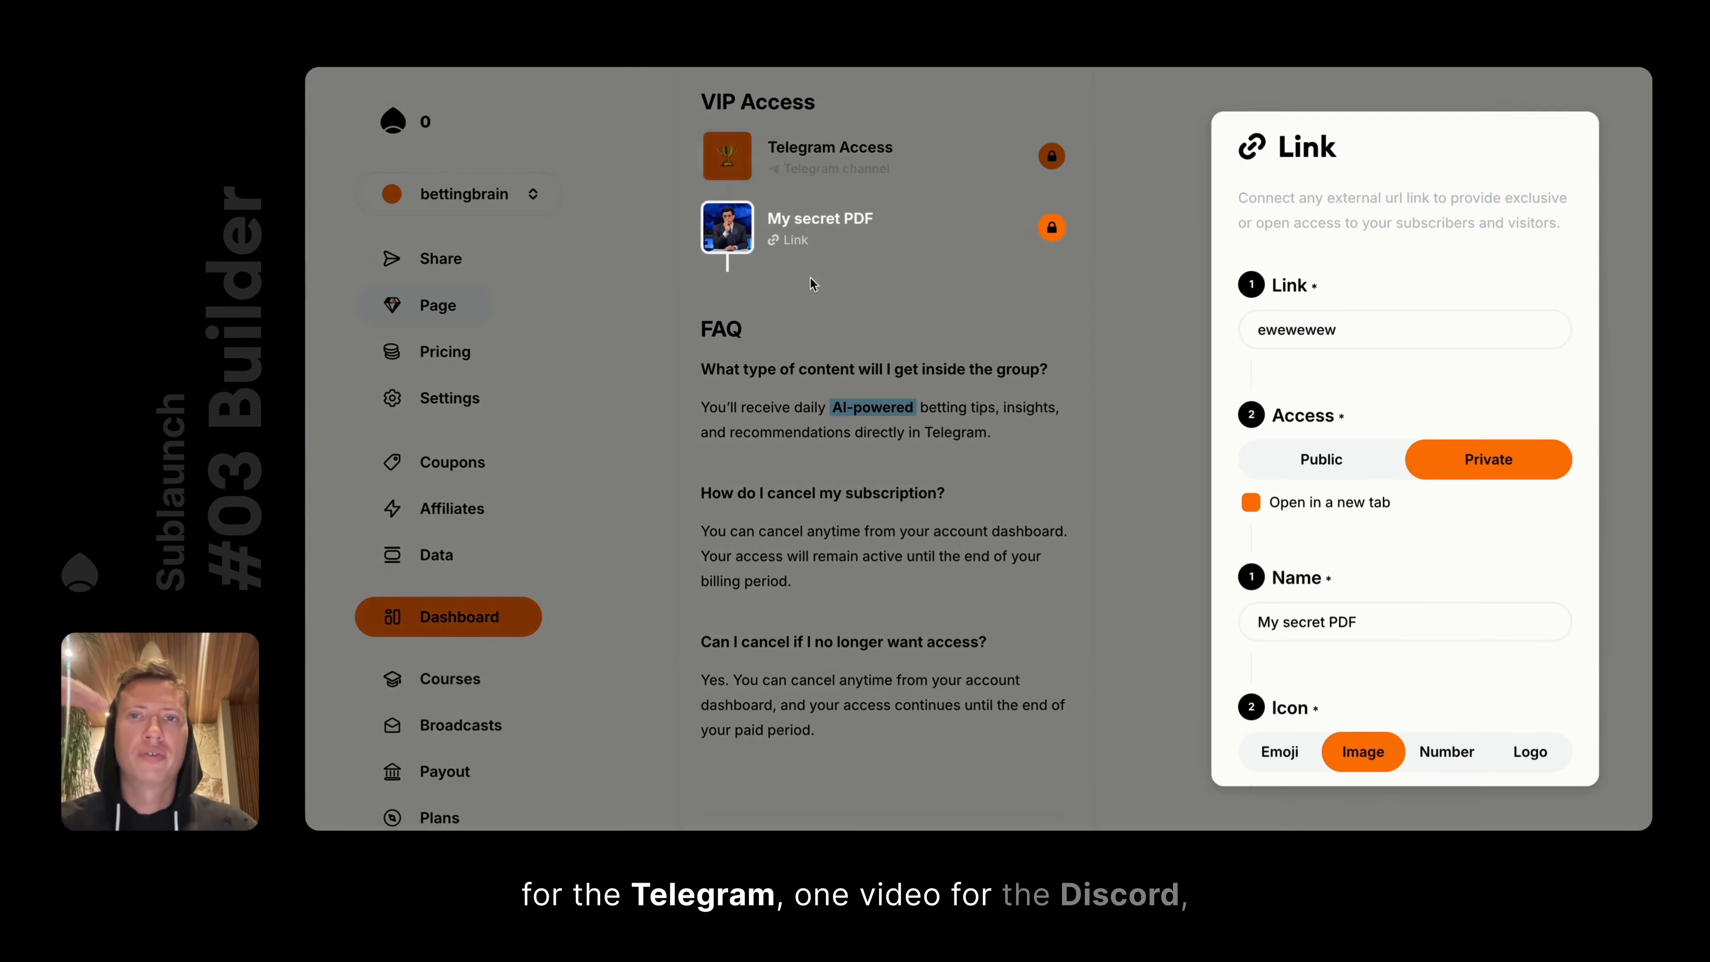
{"action": "left_click", "coordinate": [811, 279]}
{"action": "left_click", "coordinate": [852, 166]}
{"action": "left_click", "coordinate": [1103, 301]}
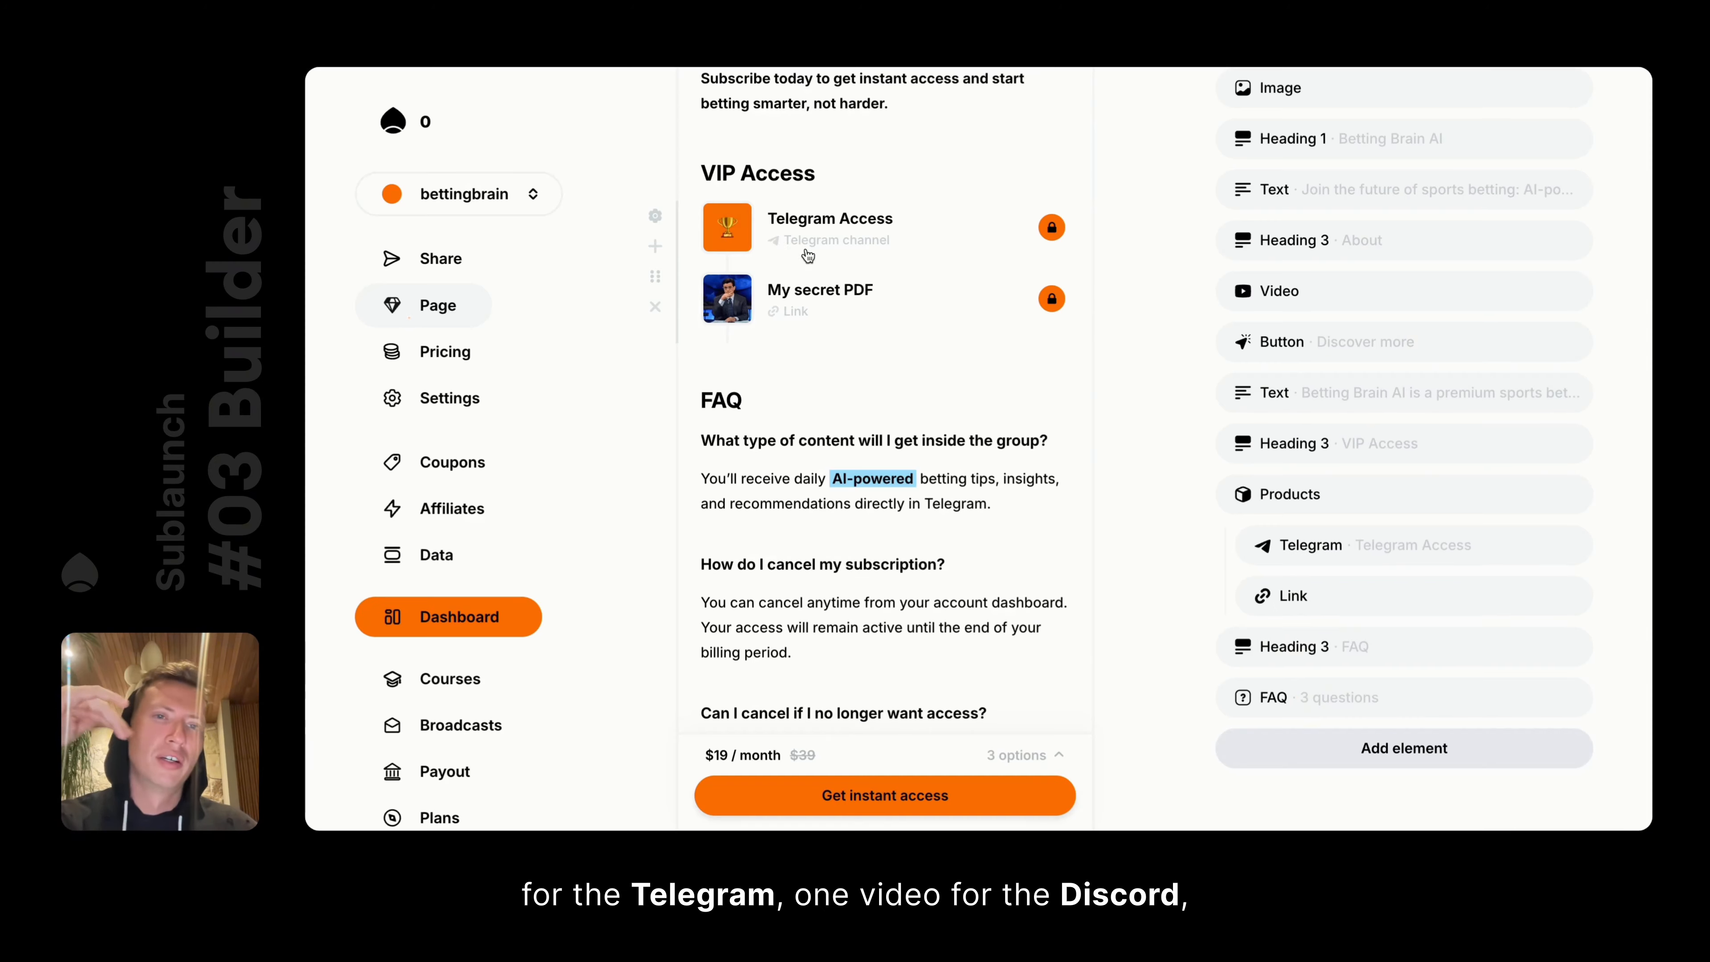
{"action": "left_click", "coordinate": [841, 232]}
{"action": "scroll", "coordinate": [1391, 572], "scroll_direction": "down", "scroll_amount": 10}
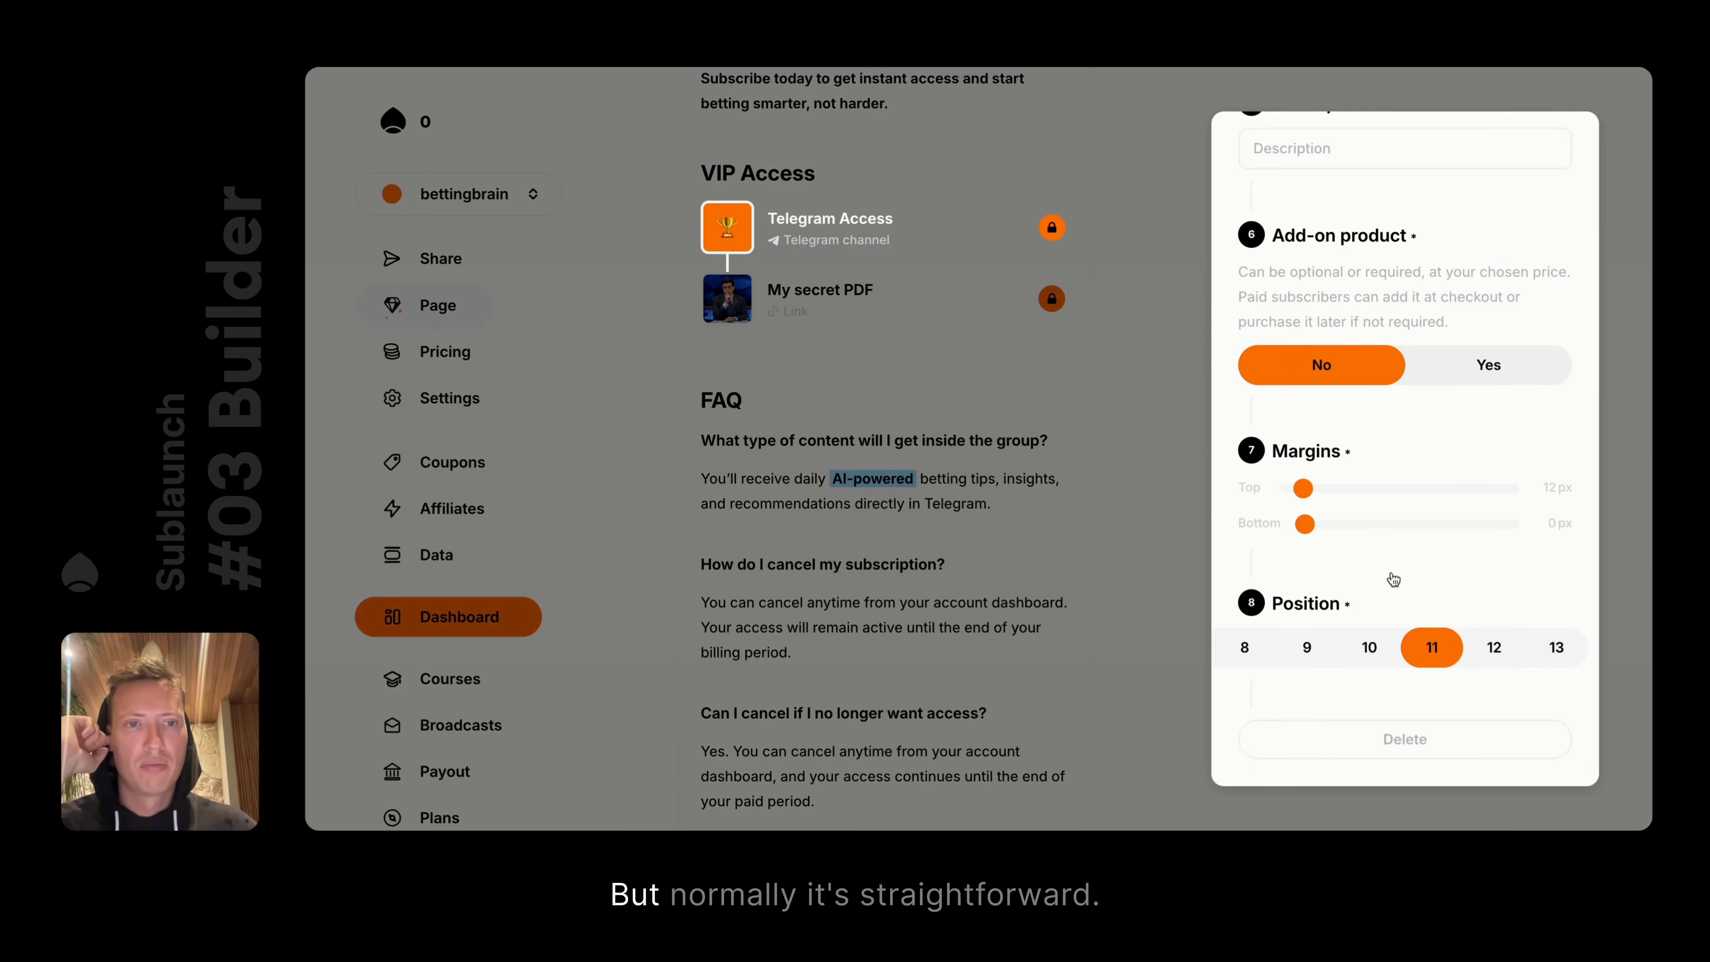
{"action": "left_click", "coordinate": [1131, 353]}
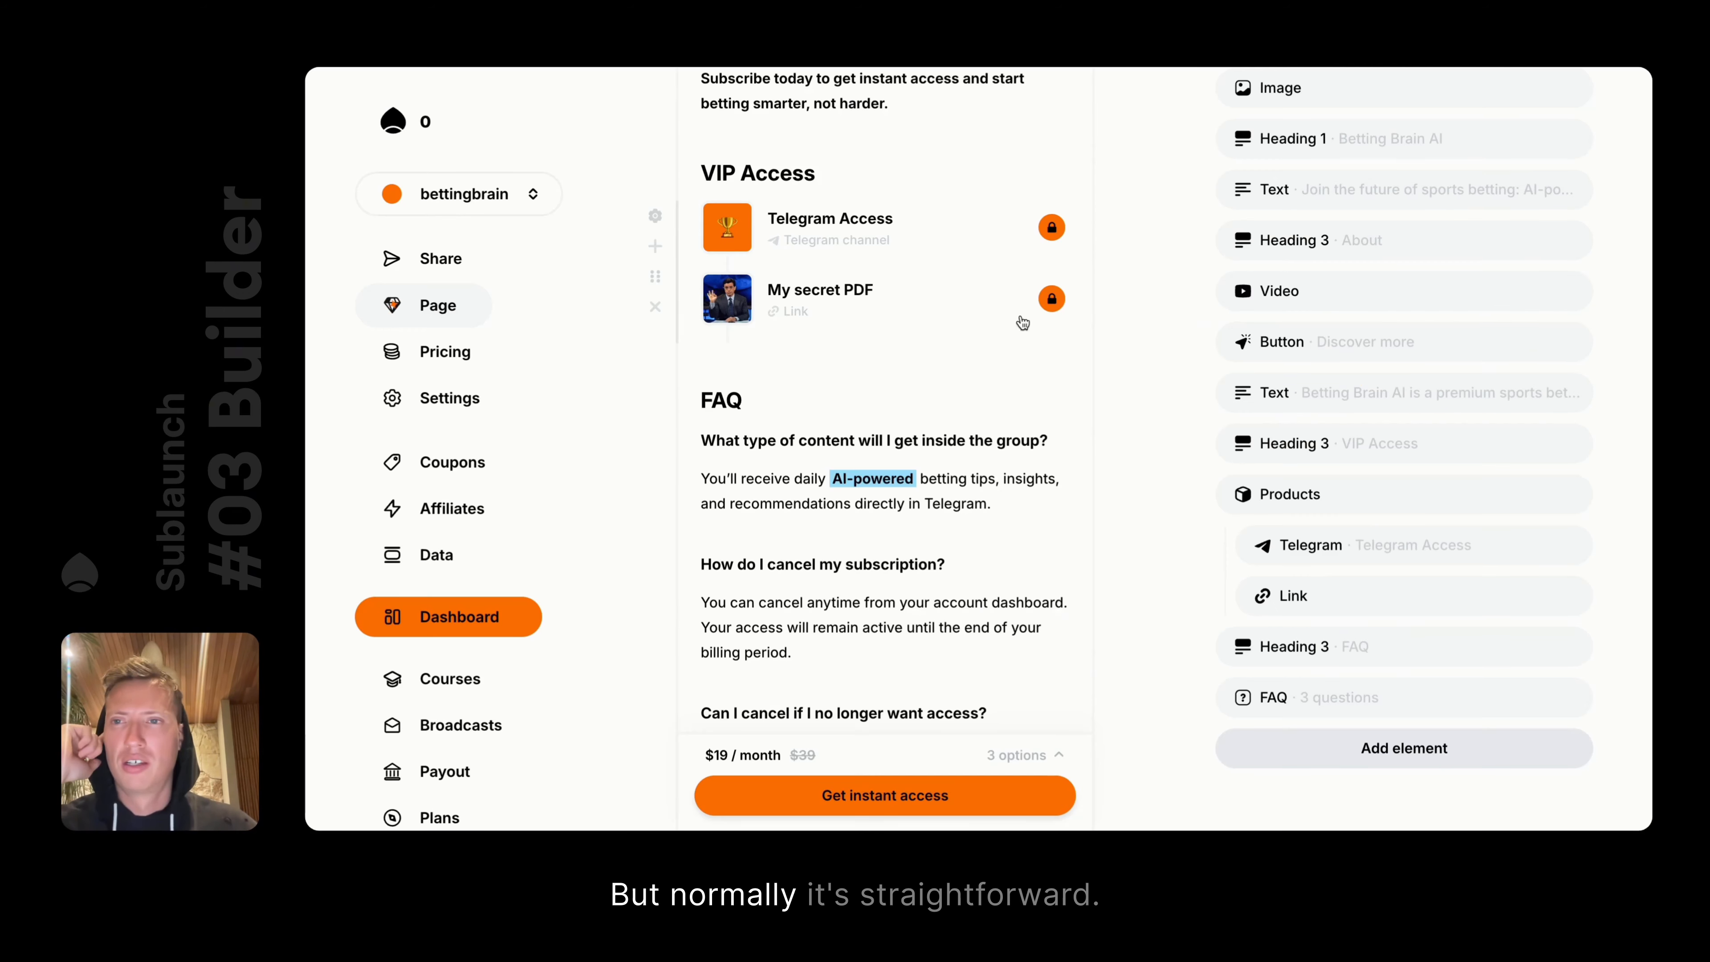
{"action": "left_click", "coordinate": [446, 355]}
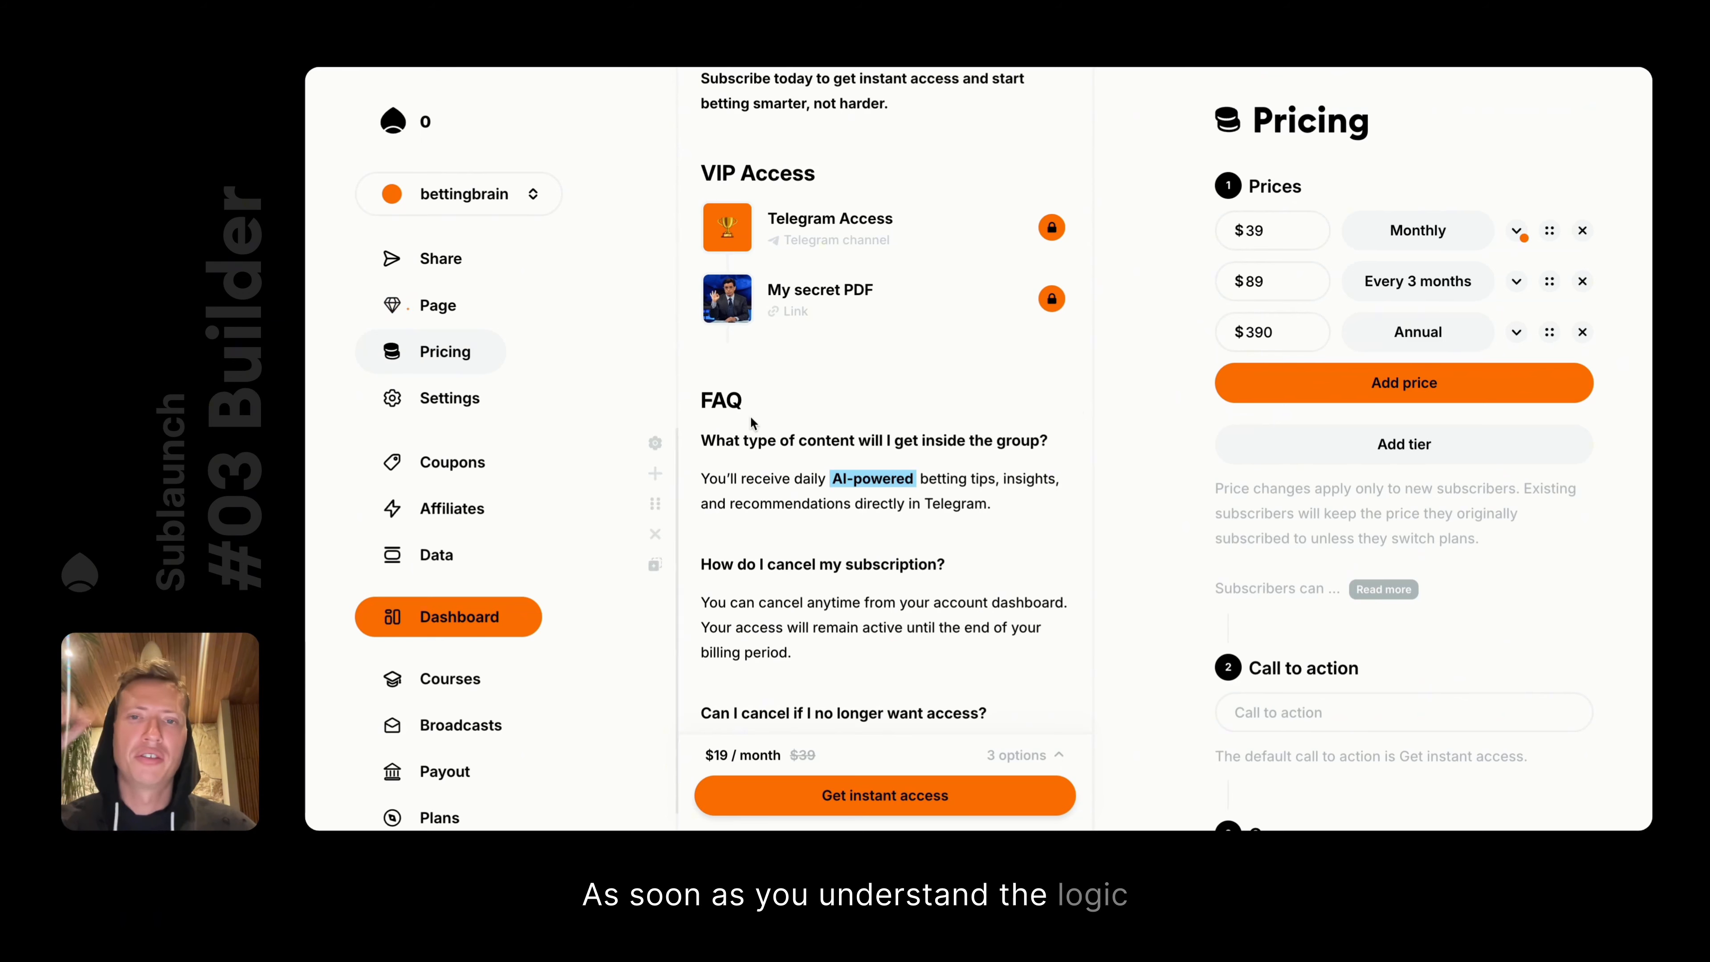
{"action": "scroll", "coordinate": [984, 272], "scroll_direction": "up", "scroll_amount": 15}
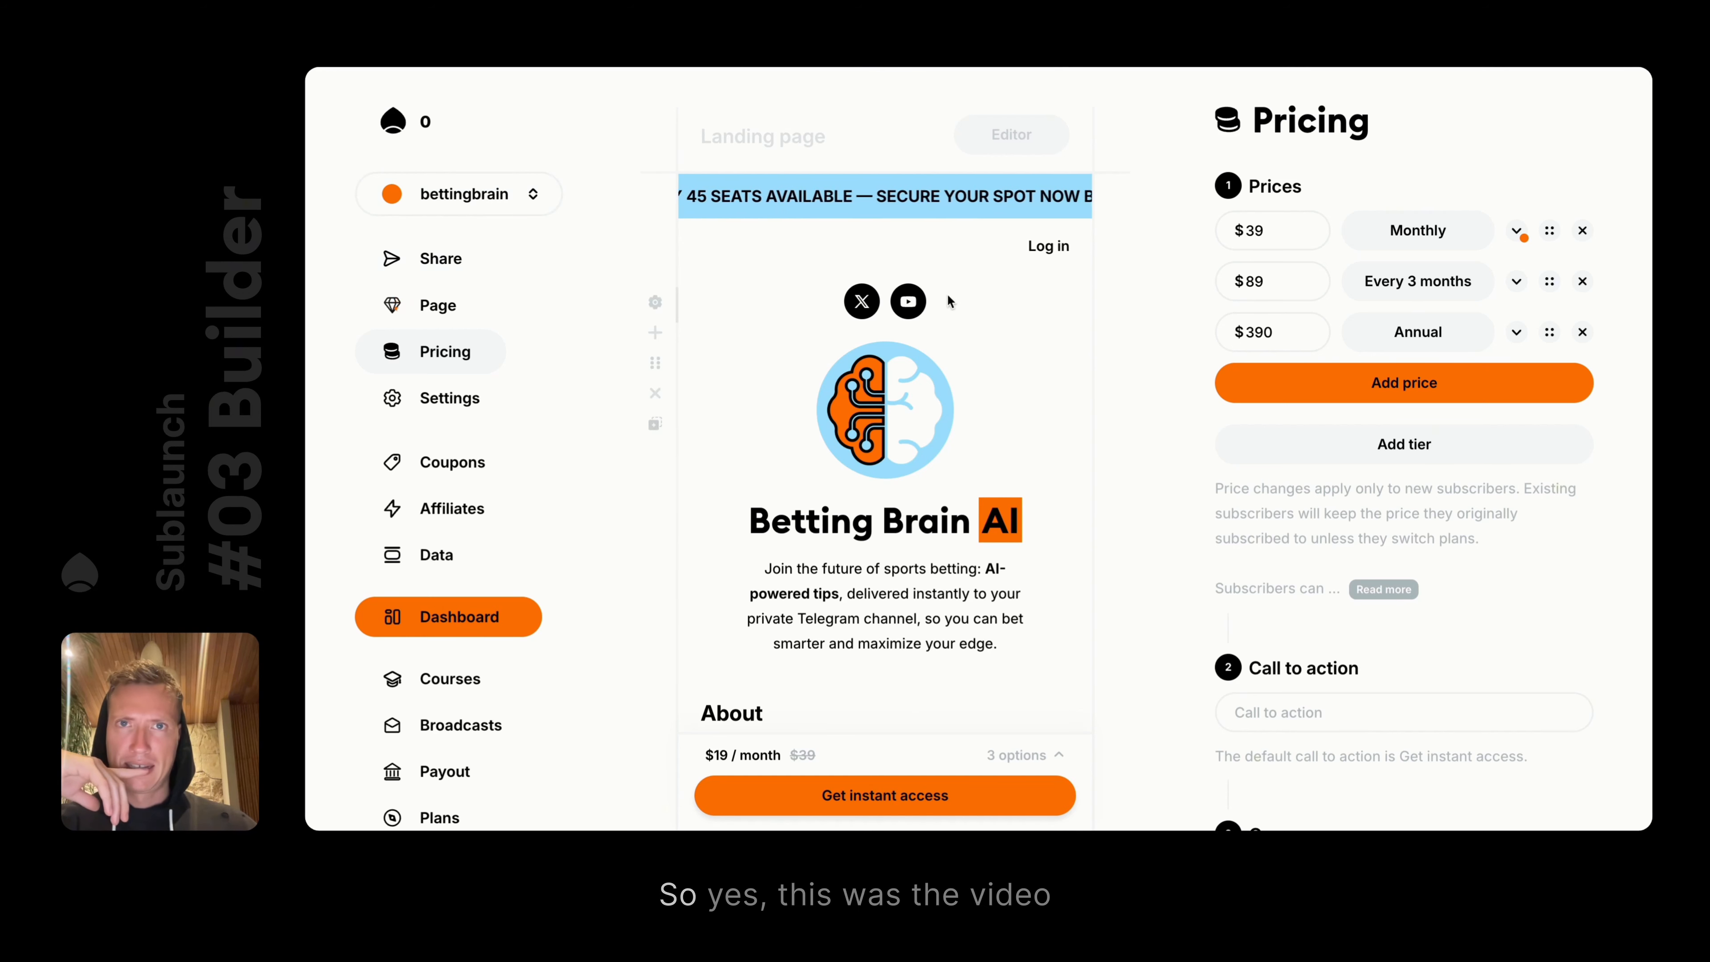
{"action": "left_click", "coordinate": [438, 304]}
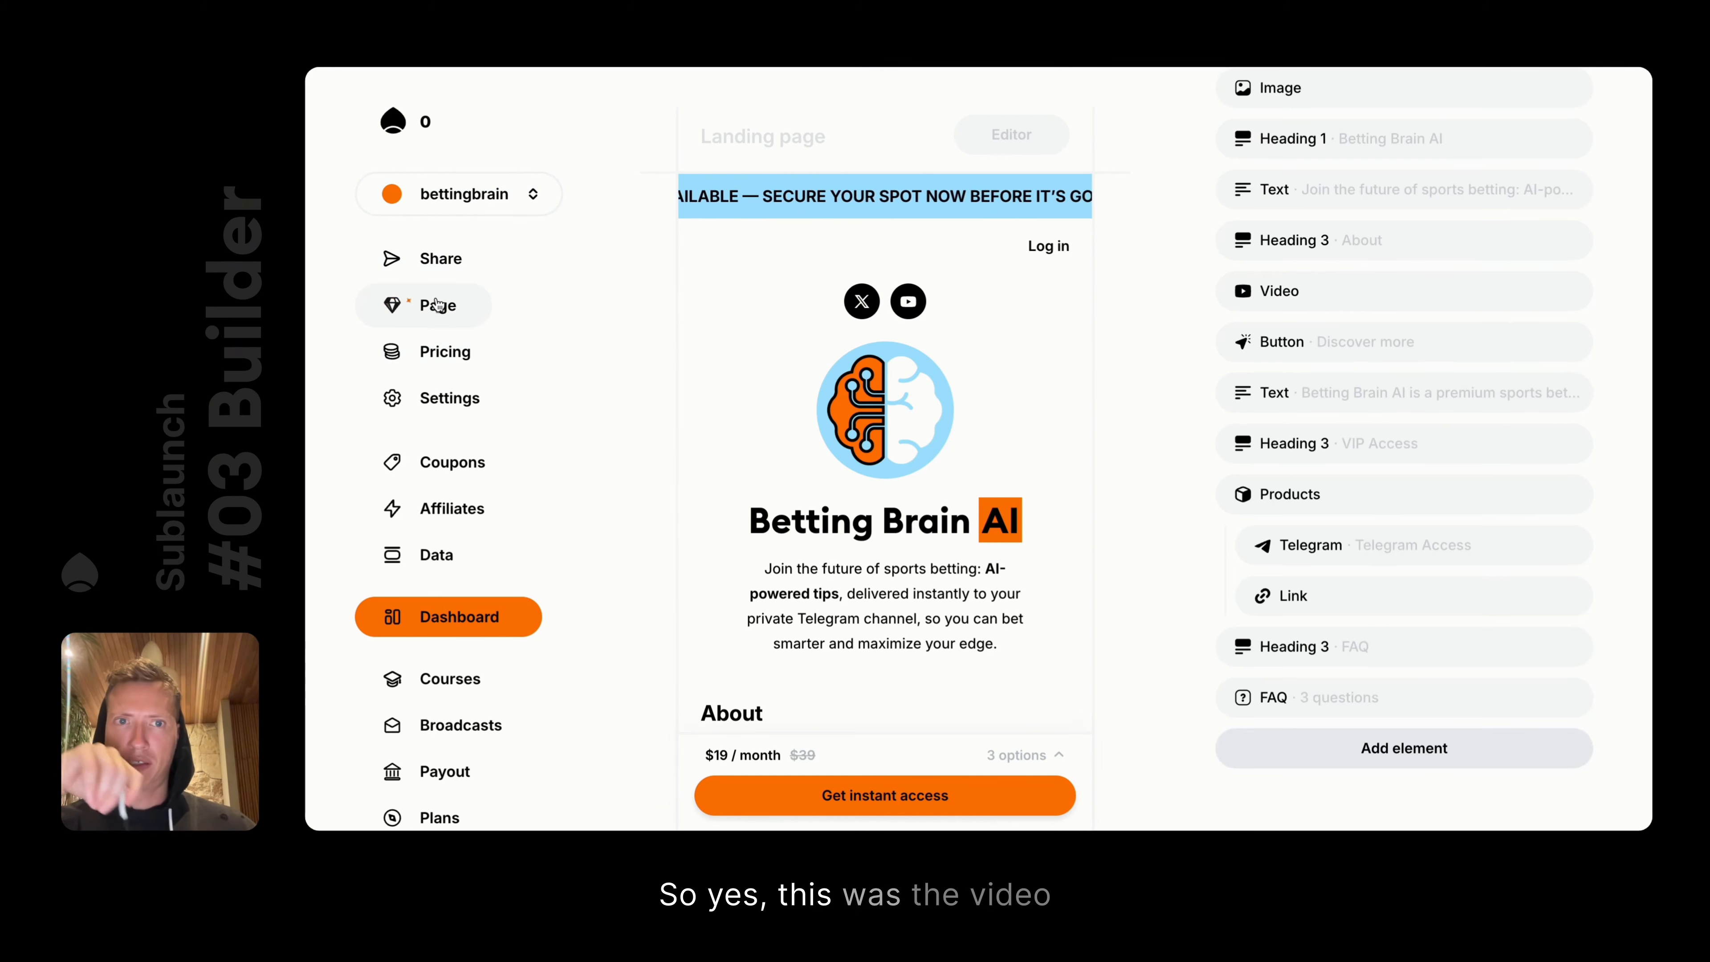
{"action": "scroll", "coordinate": [1355, 340], "scroll_direction": "up", "scroll_amount": 5}
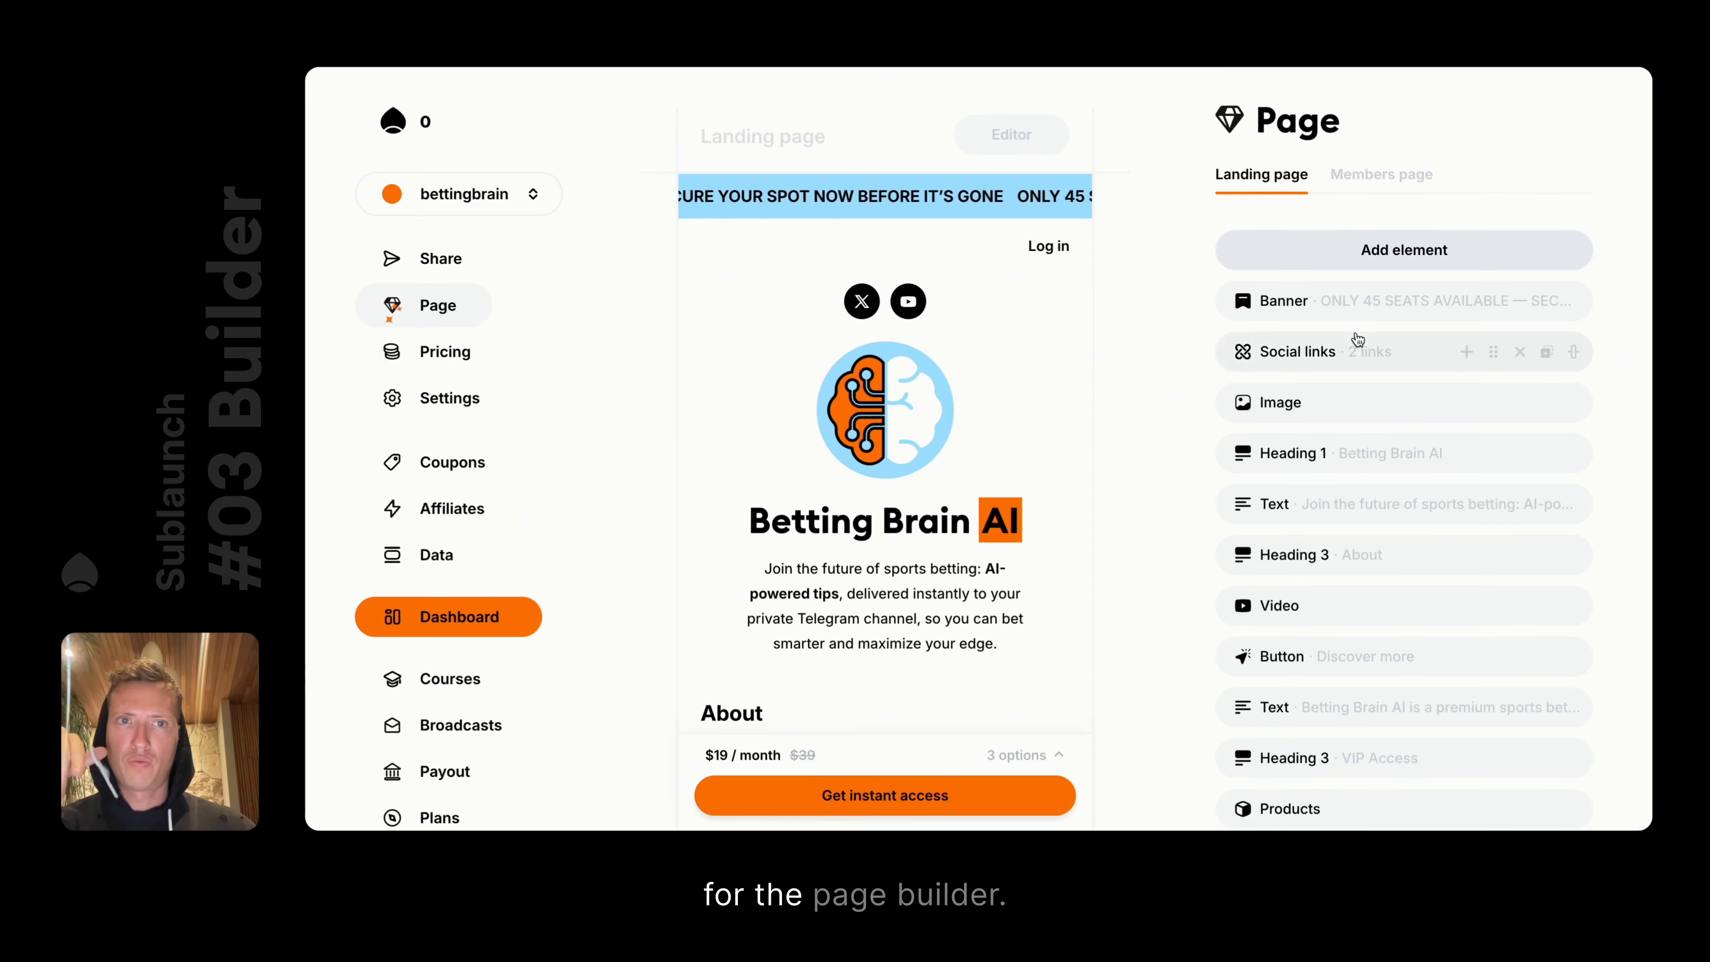
{"action": "scroll", "coordinate": [1017, 395], "scroll_direction": "down", "scroll_amount": 3}
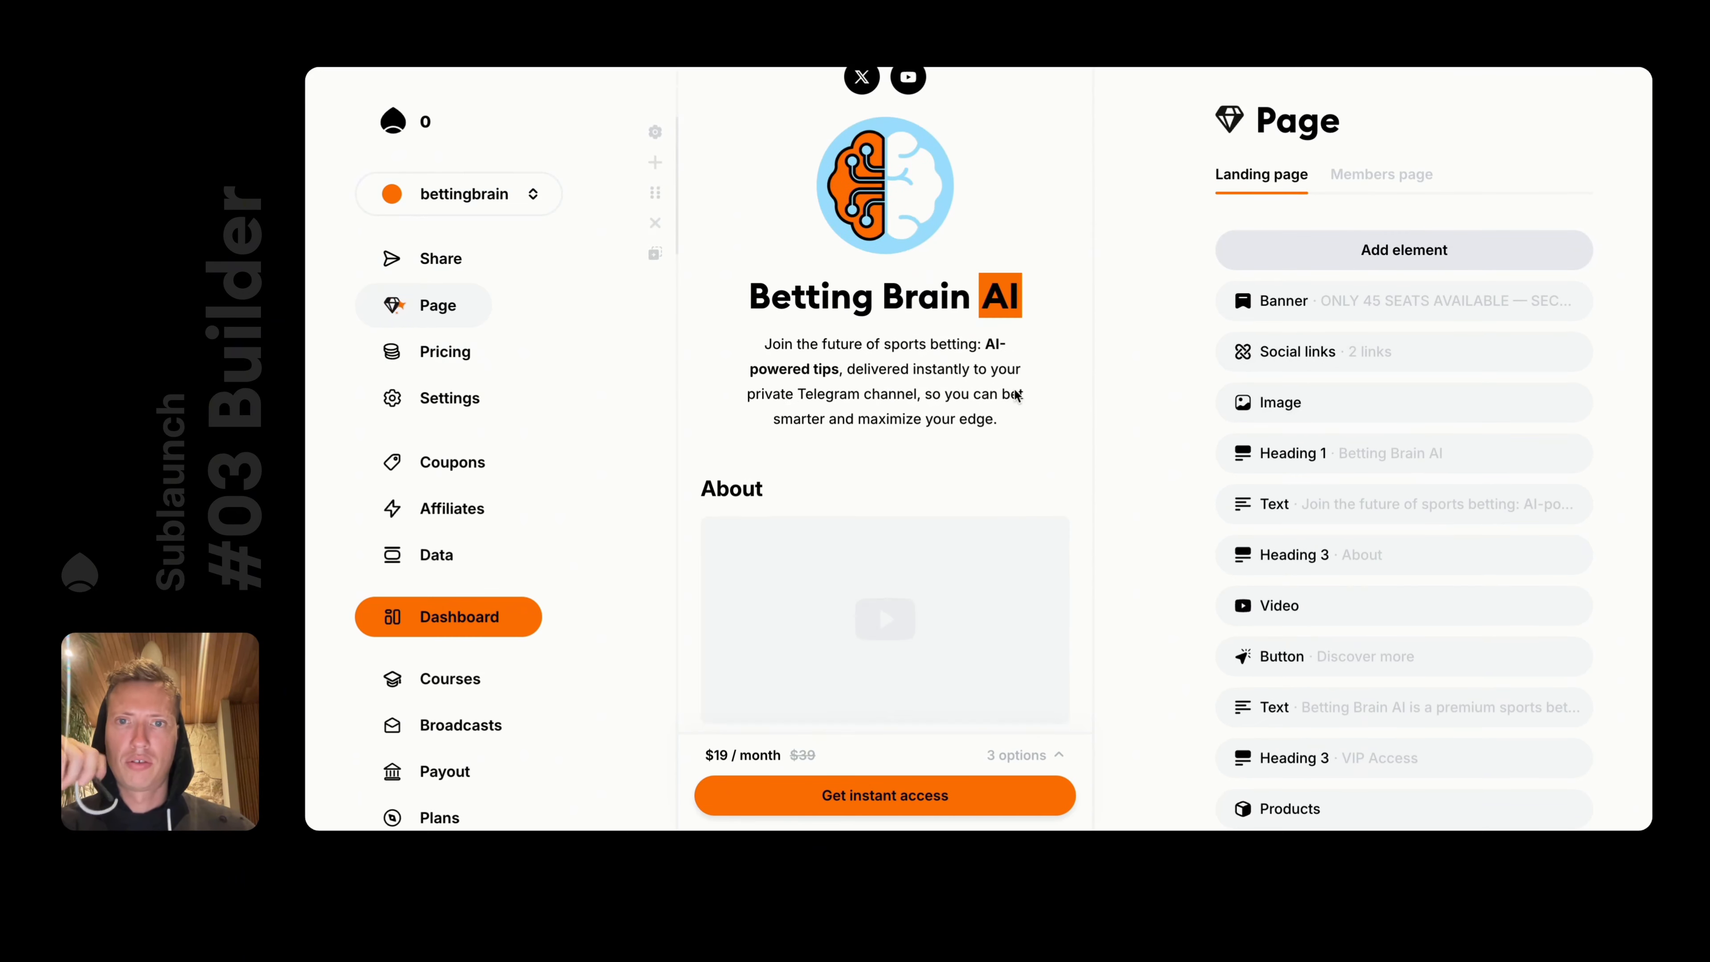
{"action": "scroll", "coordinate": [1016, 396], "scroll_direction": "down", "scroll_amount": 1}
{"action": "left_click", "coordinate": [889, 212]}
{"action": "scroll", "coordinate": [1301, 614], "scroll_direction": "down", "scroll_amount": 6}
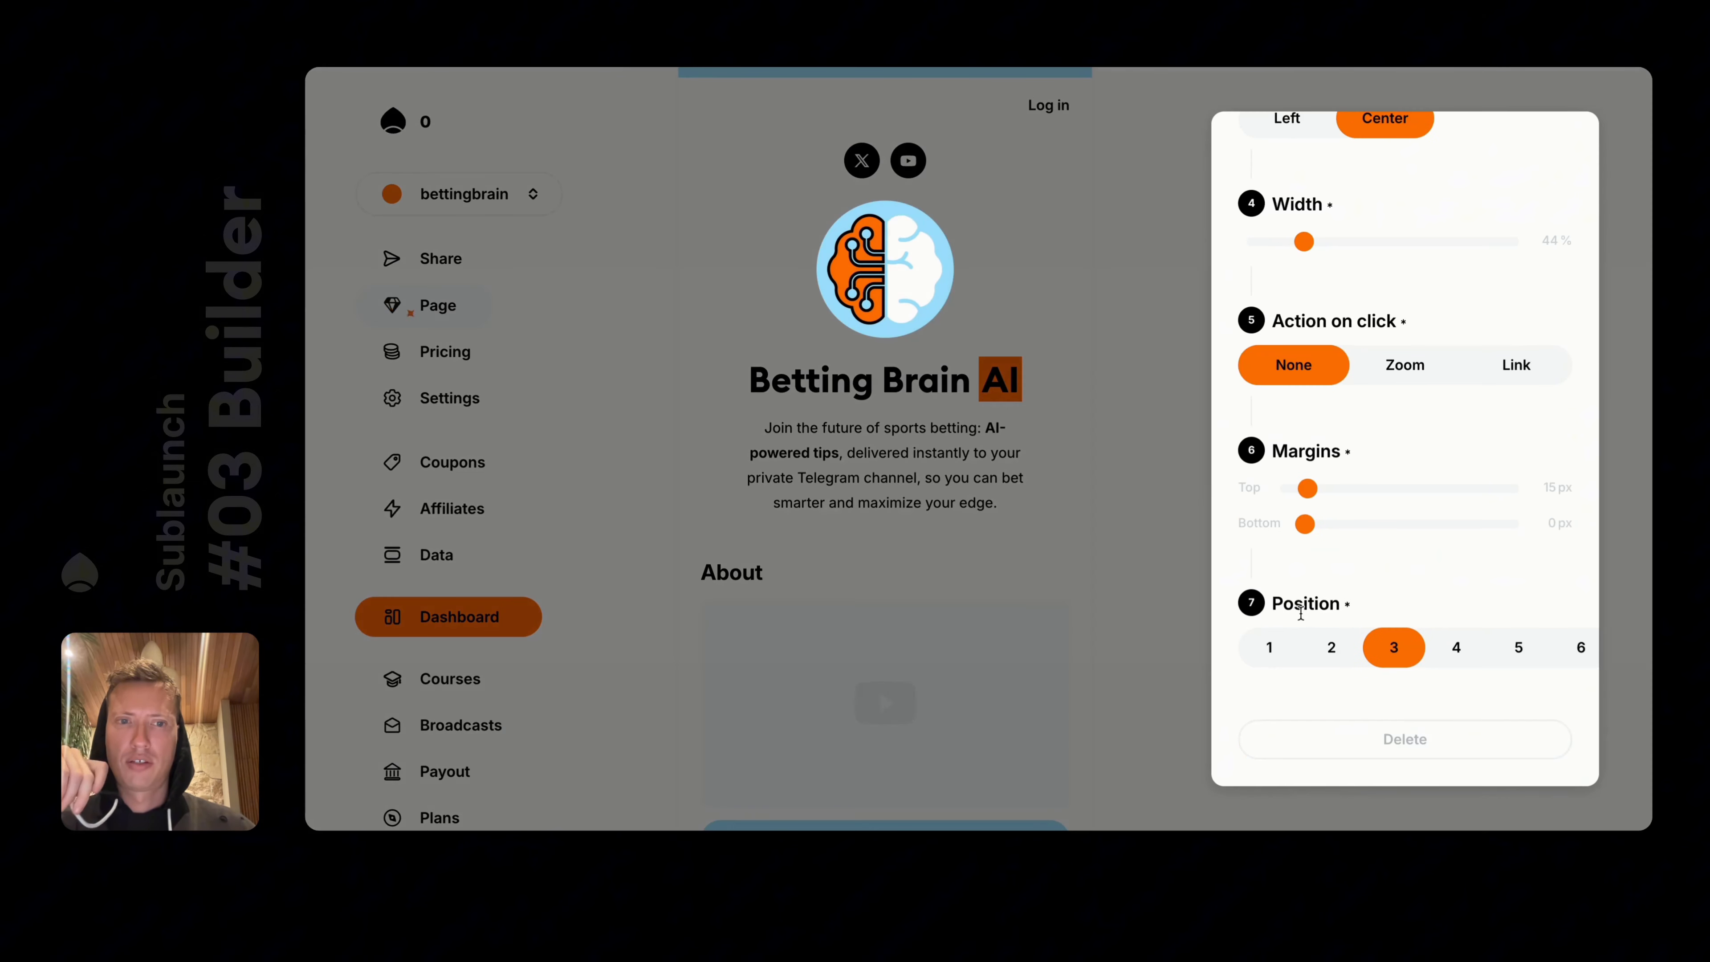
{"action": "scroll", "coordinate": [1301, 614], "scroll_direction": "up", "scroll_amount": 5}
{"action": "left_click", "coordinate": [1417, 663]}
{"action": "left_click", "coordinate": [1516, 662]}
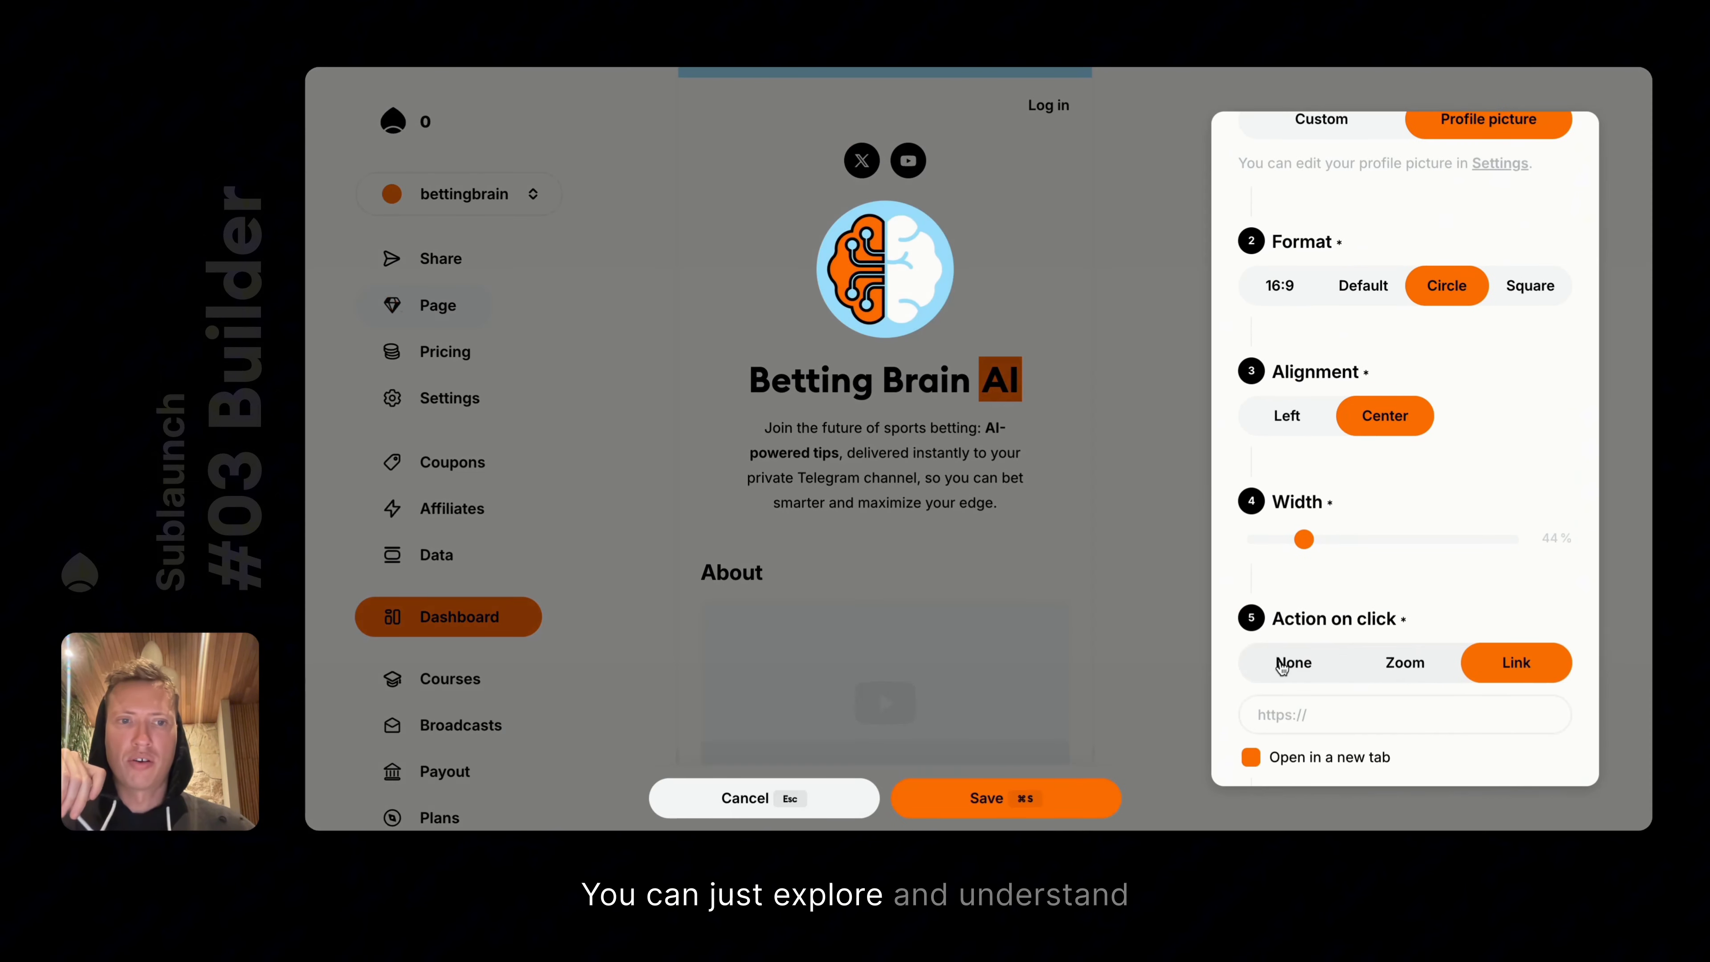
{"action": "left_click", "coordinate": [1281, 667]}
{"action": "left_click", "coordinate": [1053, 592]}
{"action": "scroll", "coordinate": [958, 341], "scroll_direction": "up", "scroll_amount": 2}
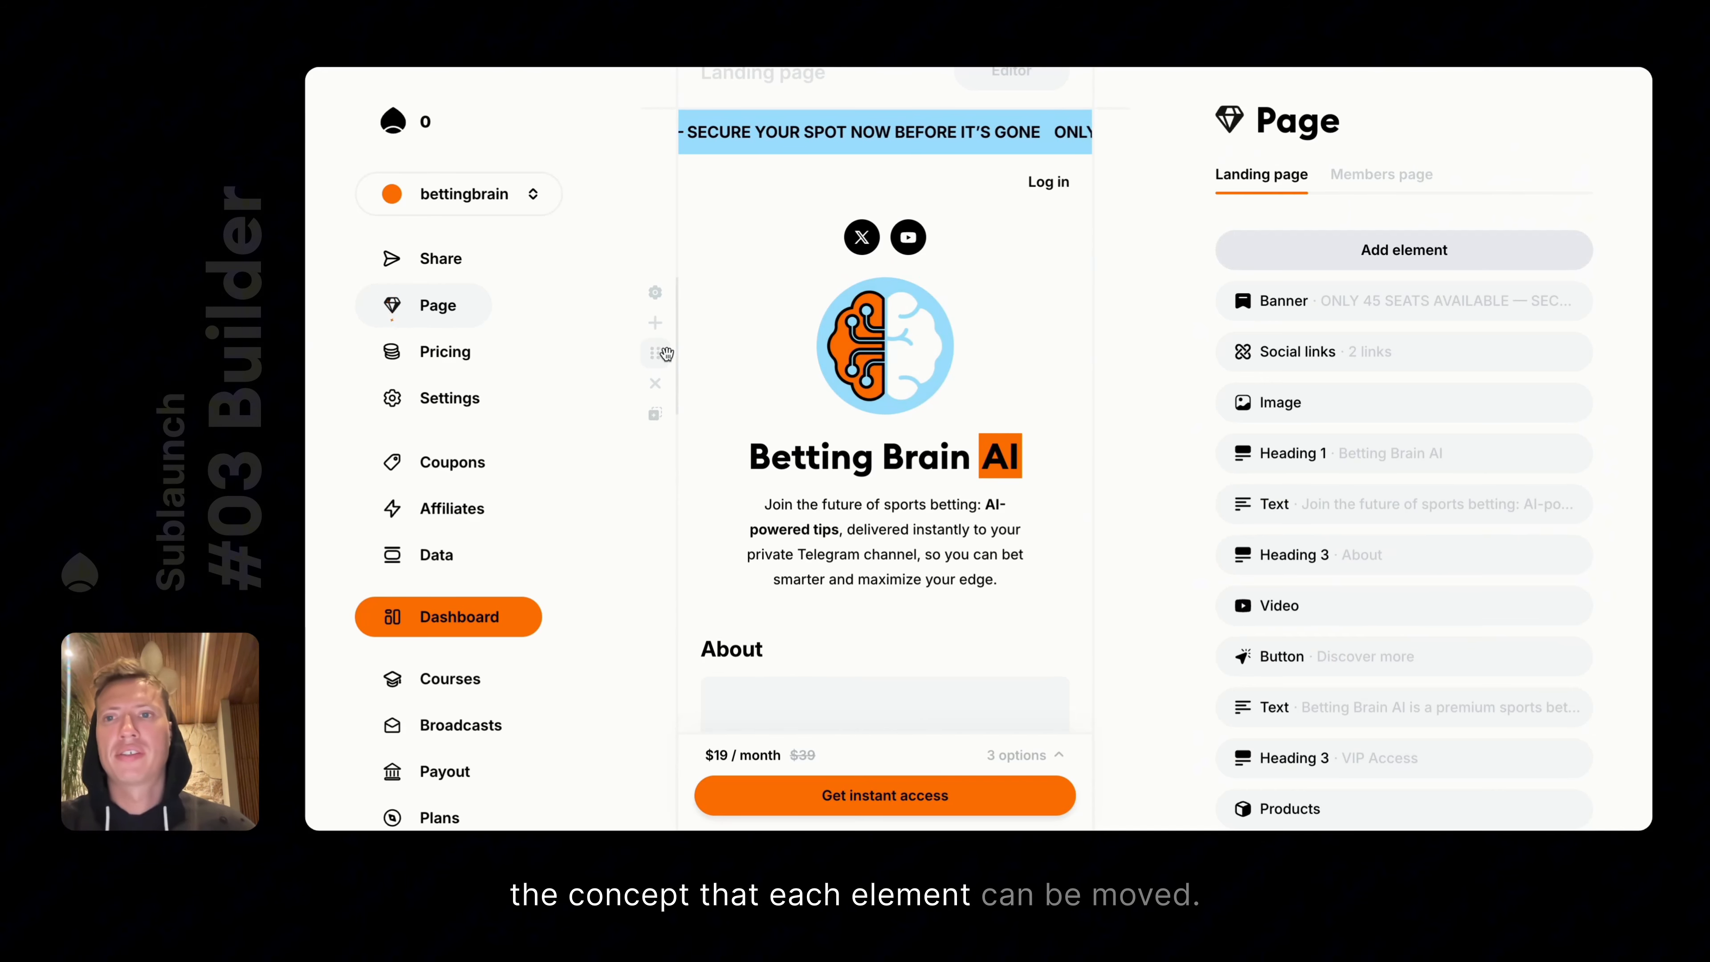
{"action": "left_click_drag", "start_coordinate": [665, 353], "coordinate": [647, 581]}
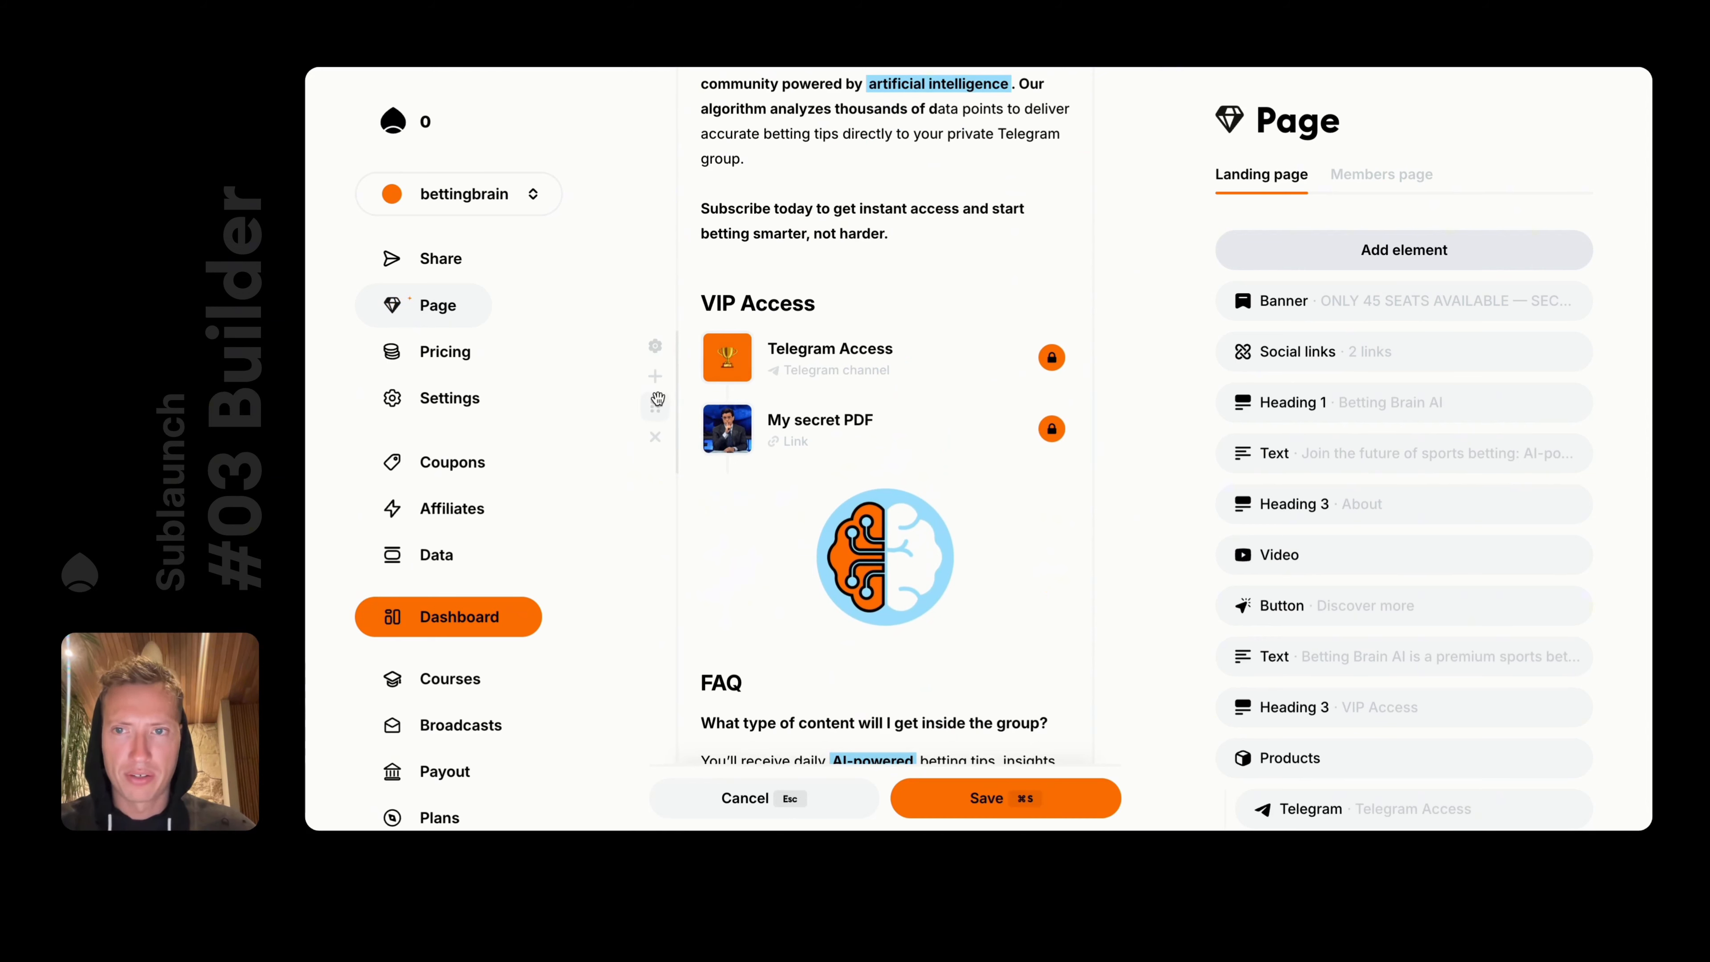
{"action": "left_click_drag", "start_coordinate": [656, 407], "coordinate": [696, 404]}
{"action": "mouse_move", "coordinate": [712, 376]}
{"action": "left_mouse_down"}
{"action": "mouse_move", "coordinate": [685, 653]}
{"action": "mouse_move", "coordinate": [692, 373]}
{"action": "left_mouse_up"}
{"action": "left_click_drag", "start_coordinate": [818, 398], "coordinate": [836, 346]}
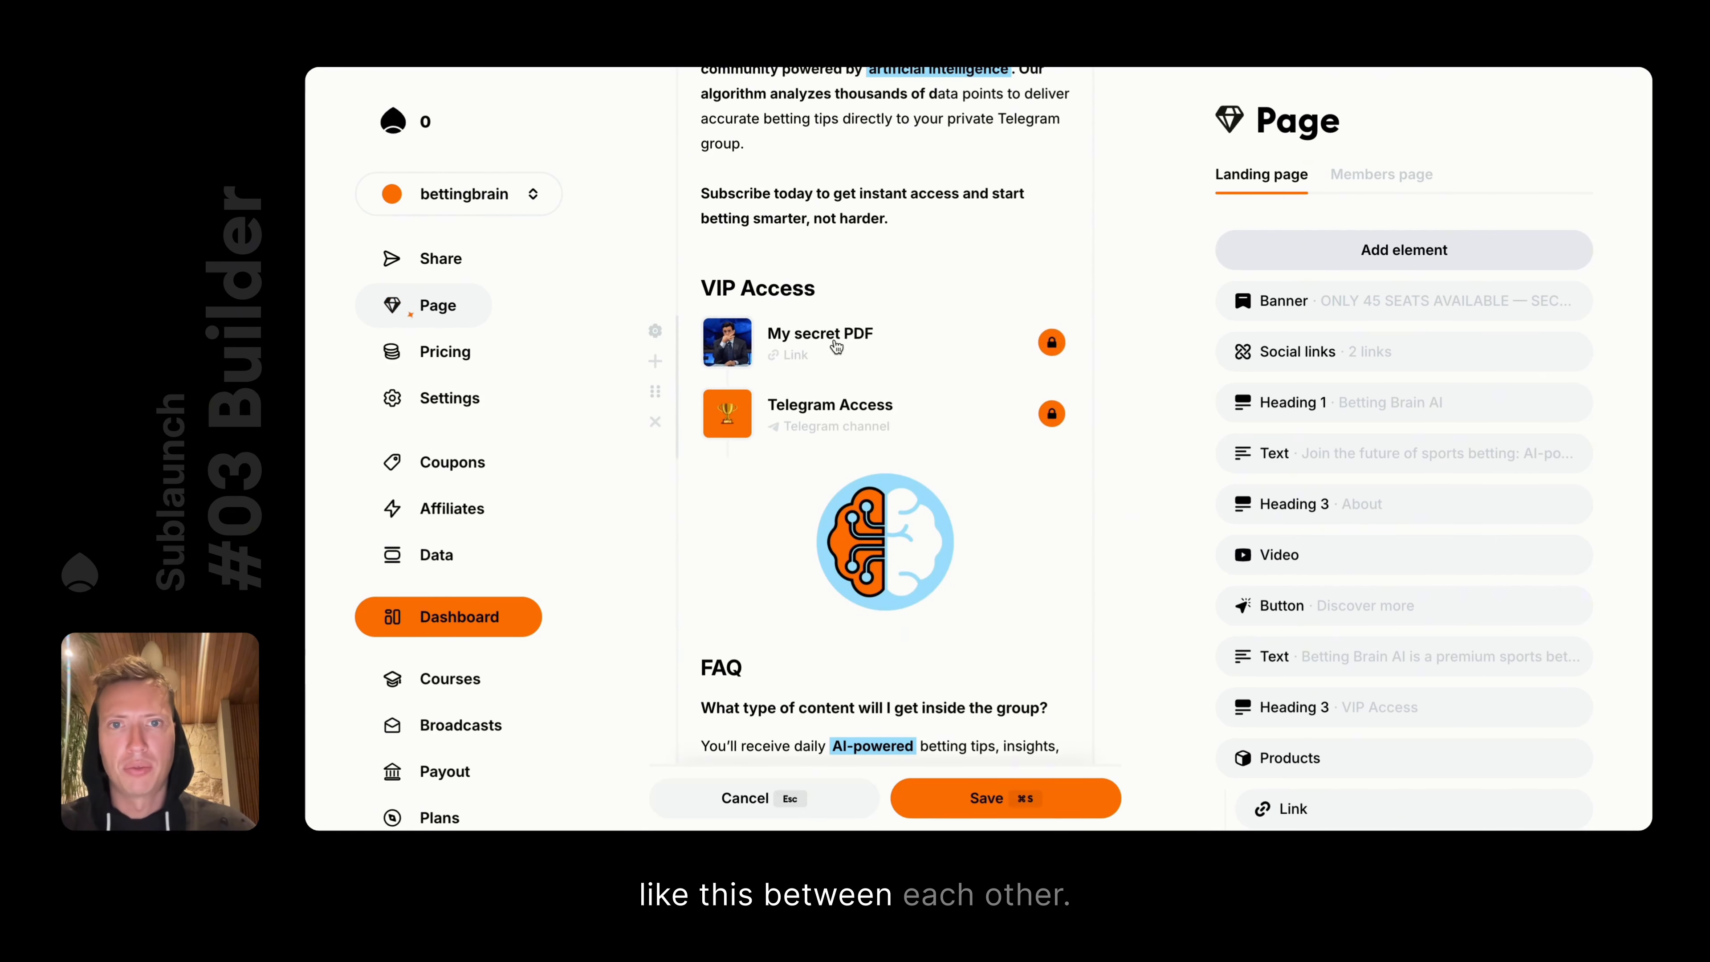
{"action": "mouse_move", "coordinate": [796, 411]}
{"action": "left_mouse_down"}
{"action": "mouse_move", "coordinate": [839, 338]}
{"action": "mouse_move", "coordinate": [829, 411]}
{"action": "left_mouse_up"}
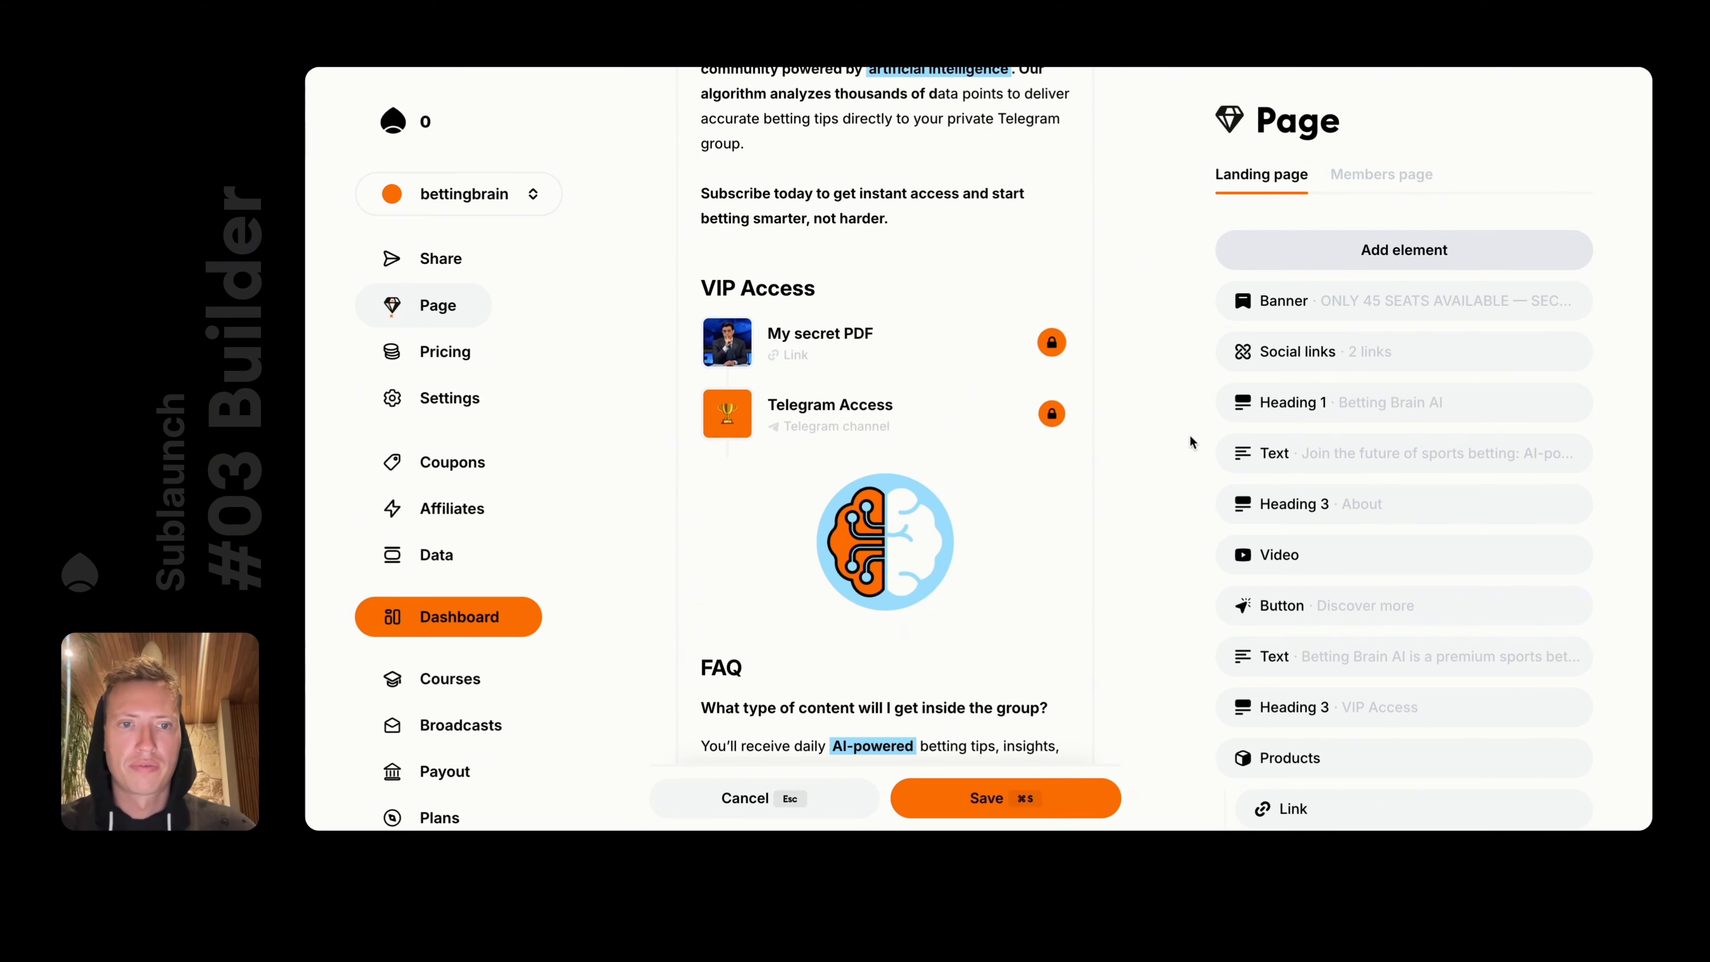
{"action": "scroll", "coordinate": [1299, 522], "scroll_direction": "down", "scroll_amount": 5}
{"action": "left_click_drag", "start_coordinate": [1329, 560], "coordinate": [1337, 511]}
{"action": "left_click_drag", "start_coordinate": [1339, 448], "coordinate": [1323, 715]}
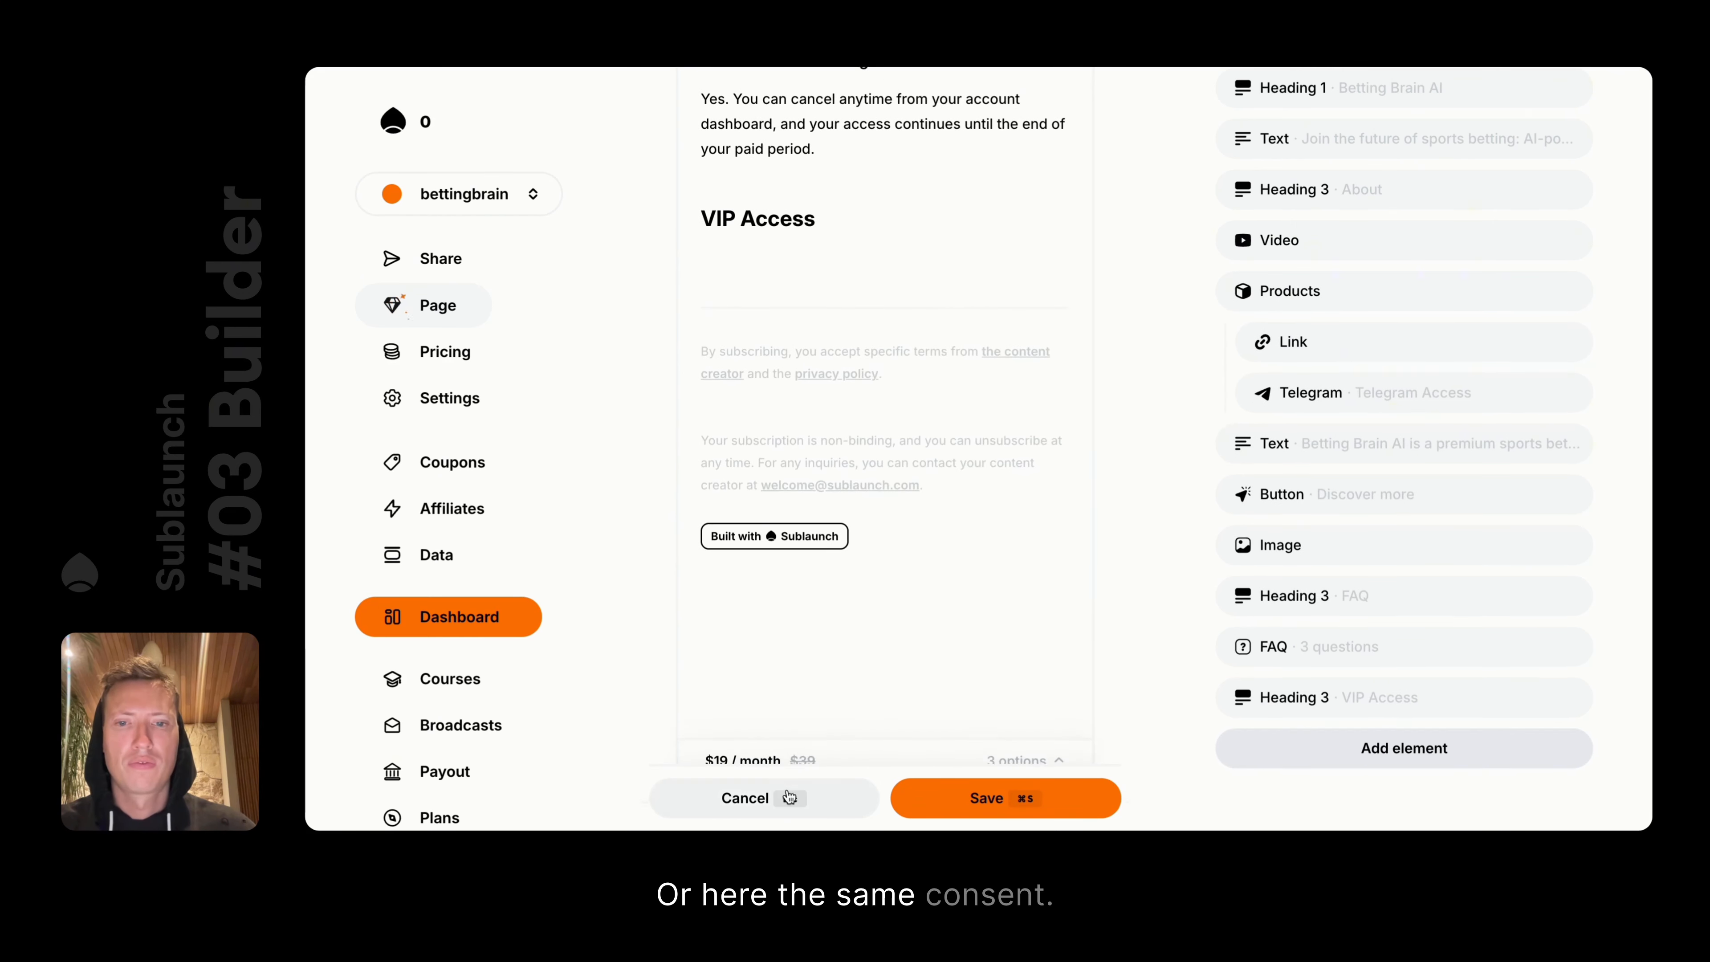
{"action": "left_click", "coordinate": [739, 795]}
{"action": "scroll", "coordinate": [957, 344], "scroll_direction": "up", "scroll_amount": 15}
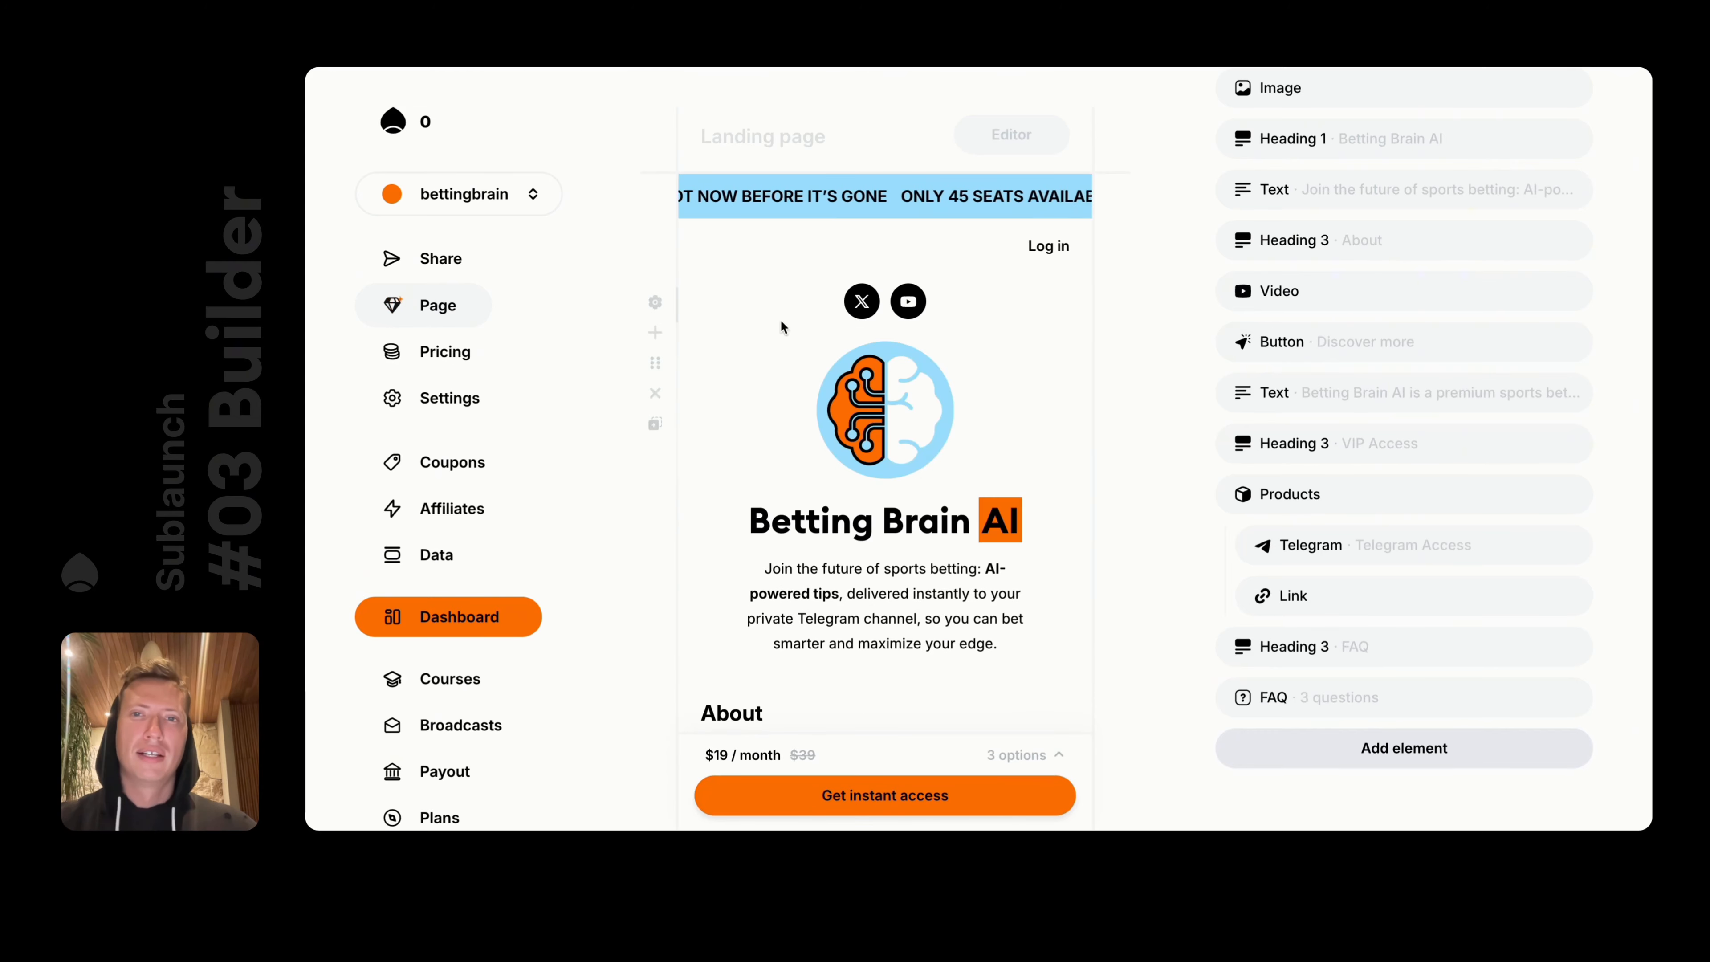
In the page settings, select the contact email value and check the account profile page
{"action": "scroll", "coordinate": [956, 559], "scroll_direction": "down", "scroll_amount": 15}
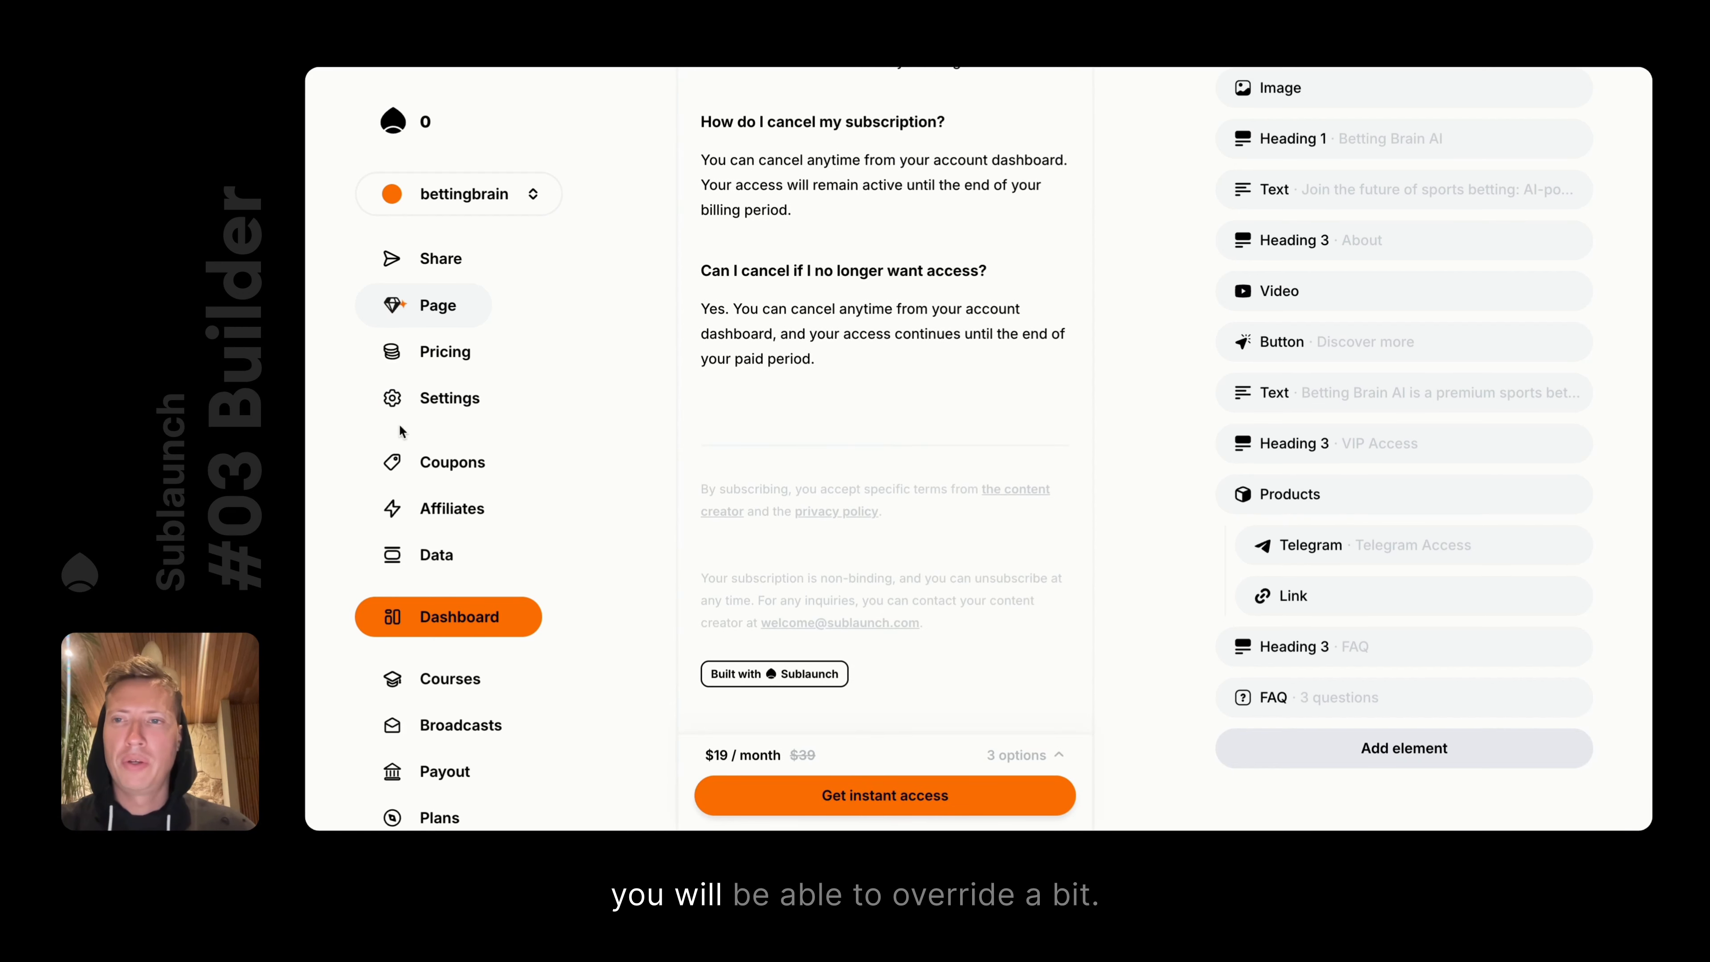
{"action": "left_click", "coordinate": [422, 398]}
{"action": "scroll", "coordinate": [1240, 534], "scroll_direction": "down", "scroll_amount": 12}
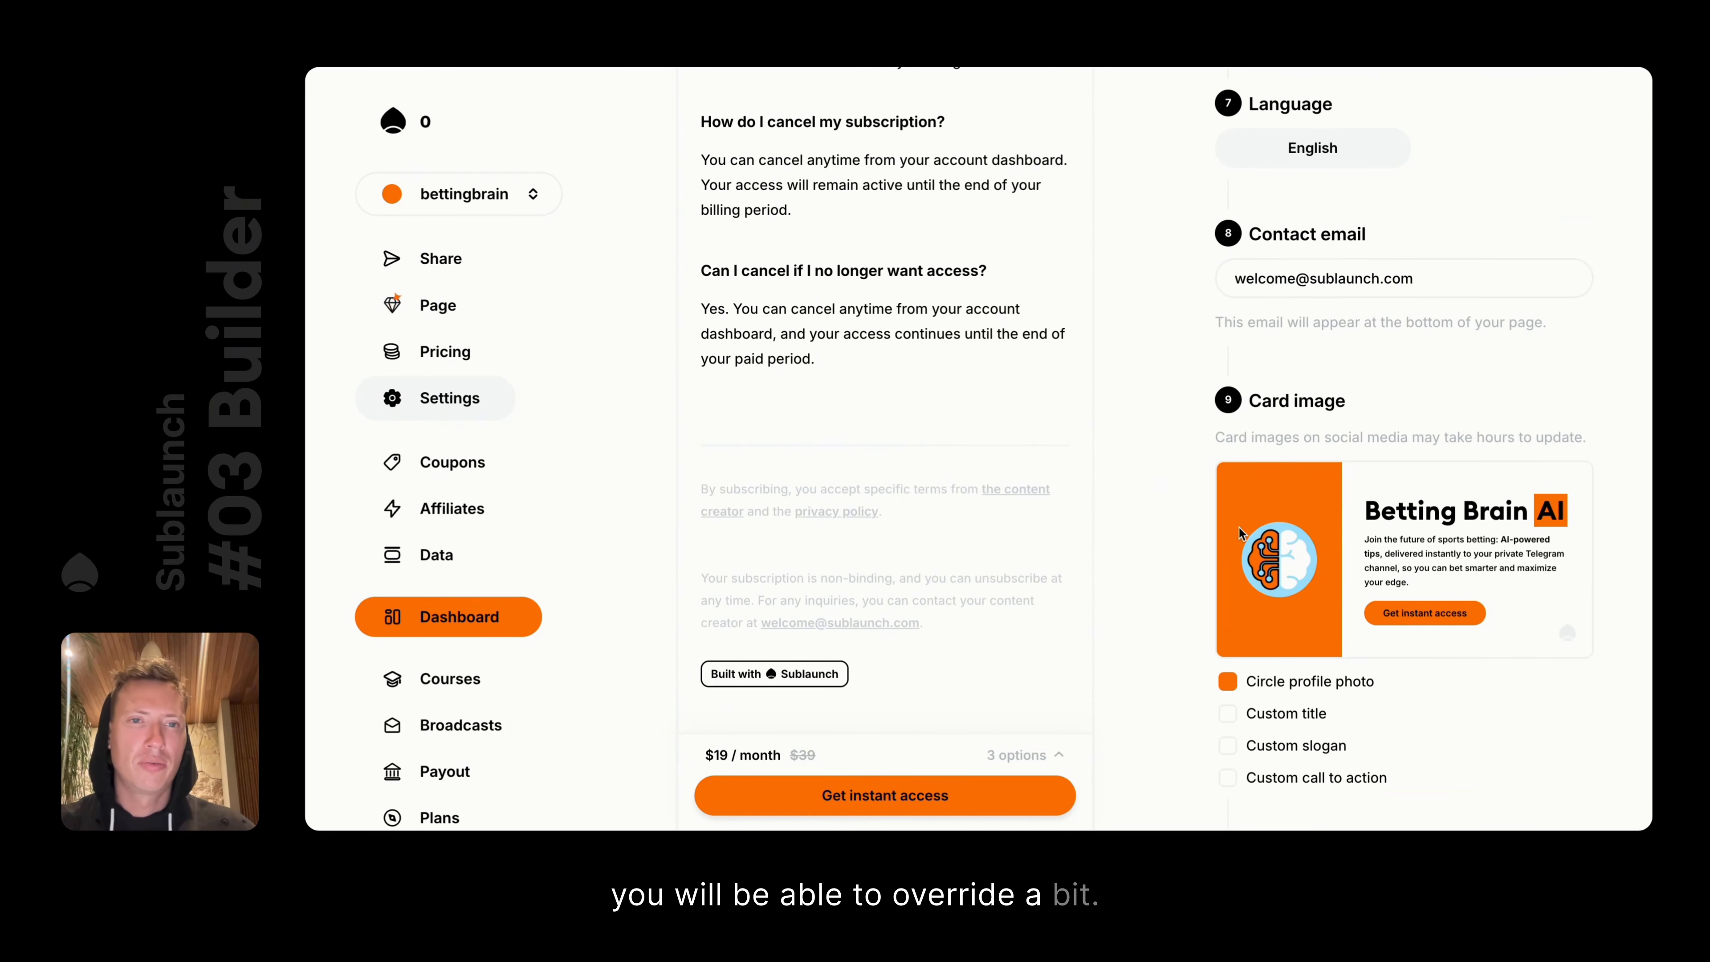
{"action": "triple_click", "coordinate": [1282, 281]}
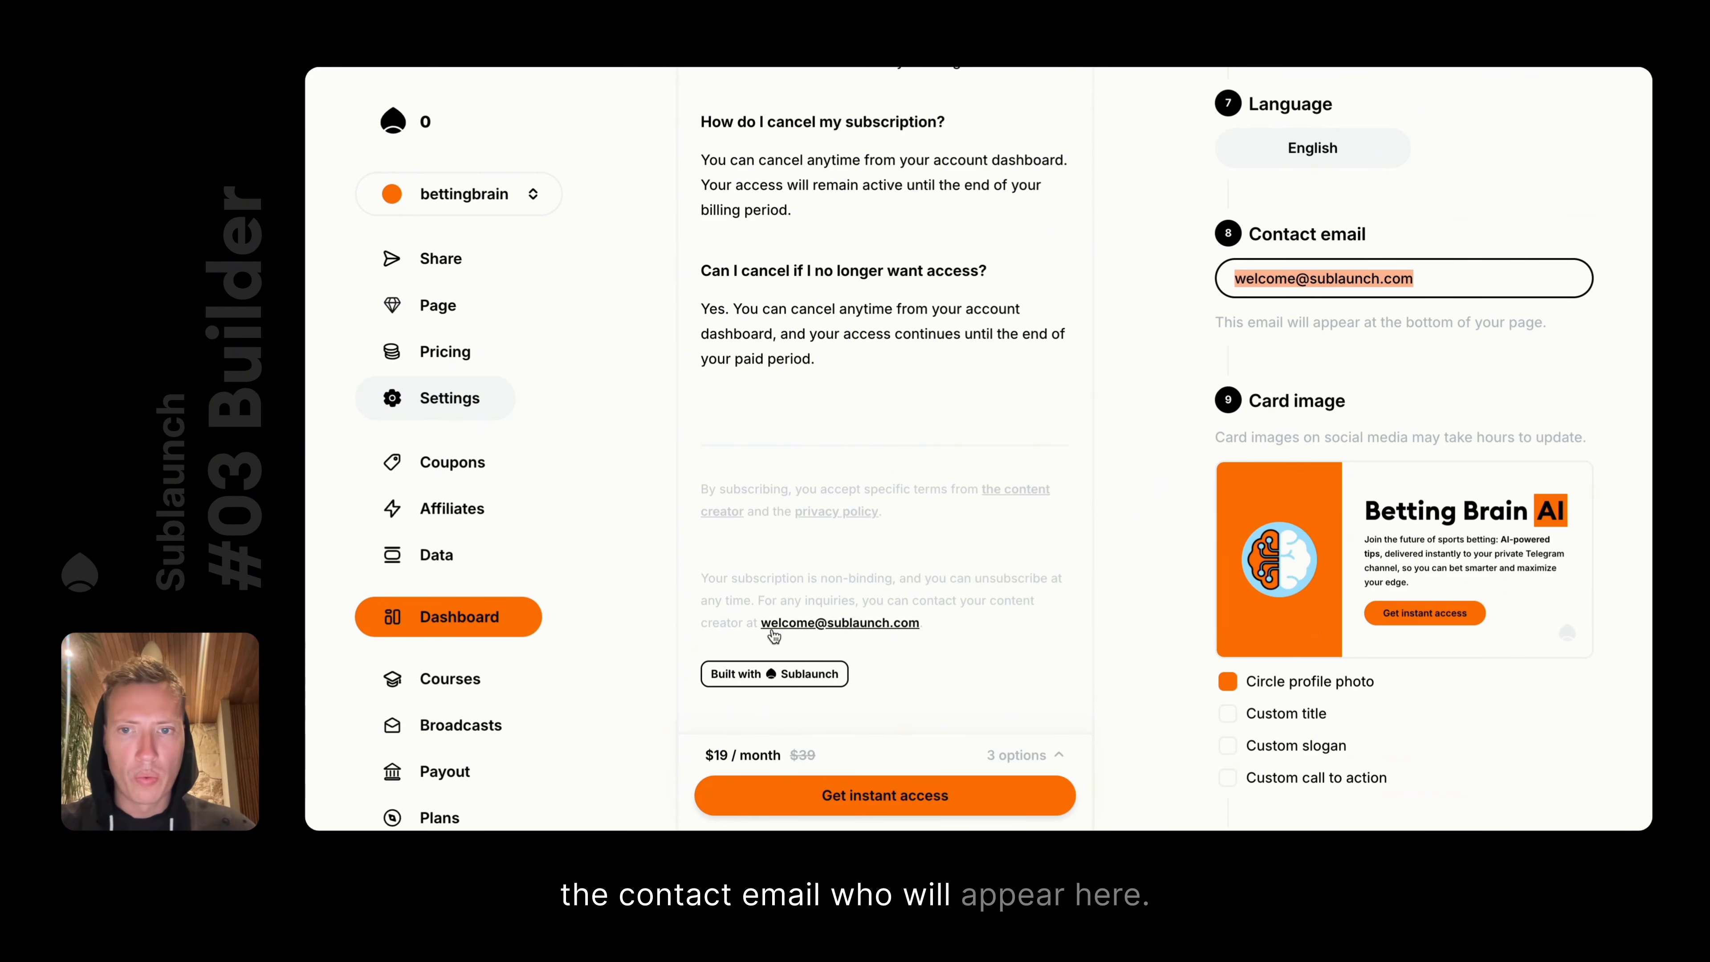
{"action": "scroll", "coordinate": [431, 629], "scroll_direction": "down", "scroll_amount": 5}
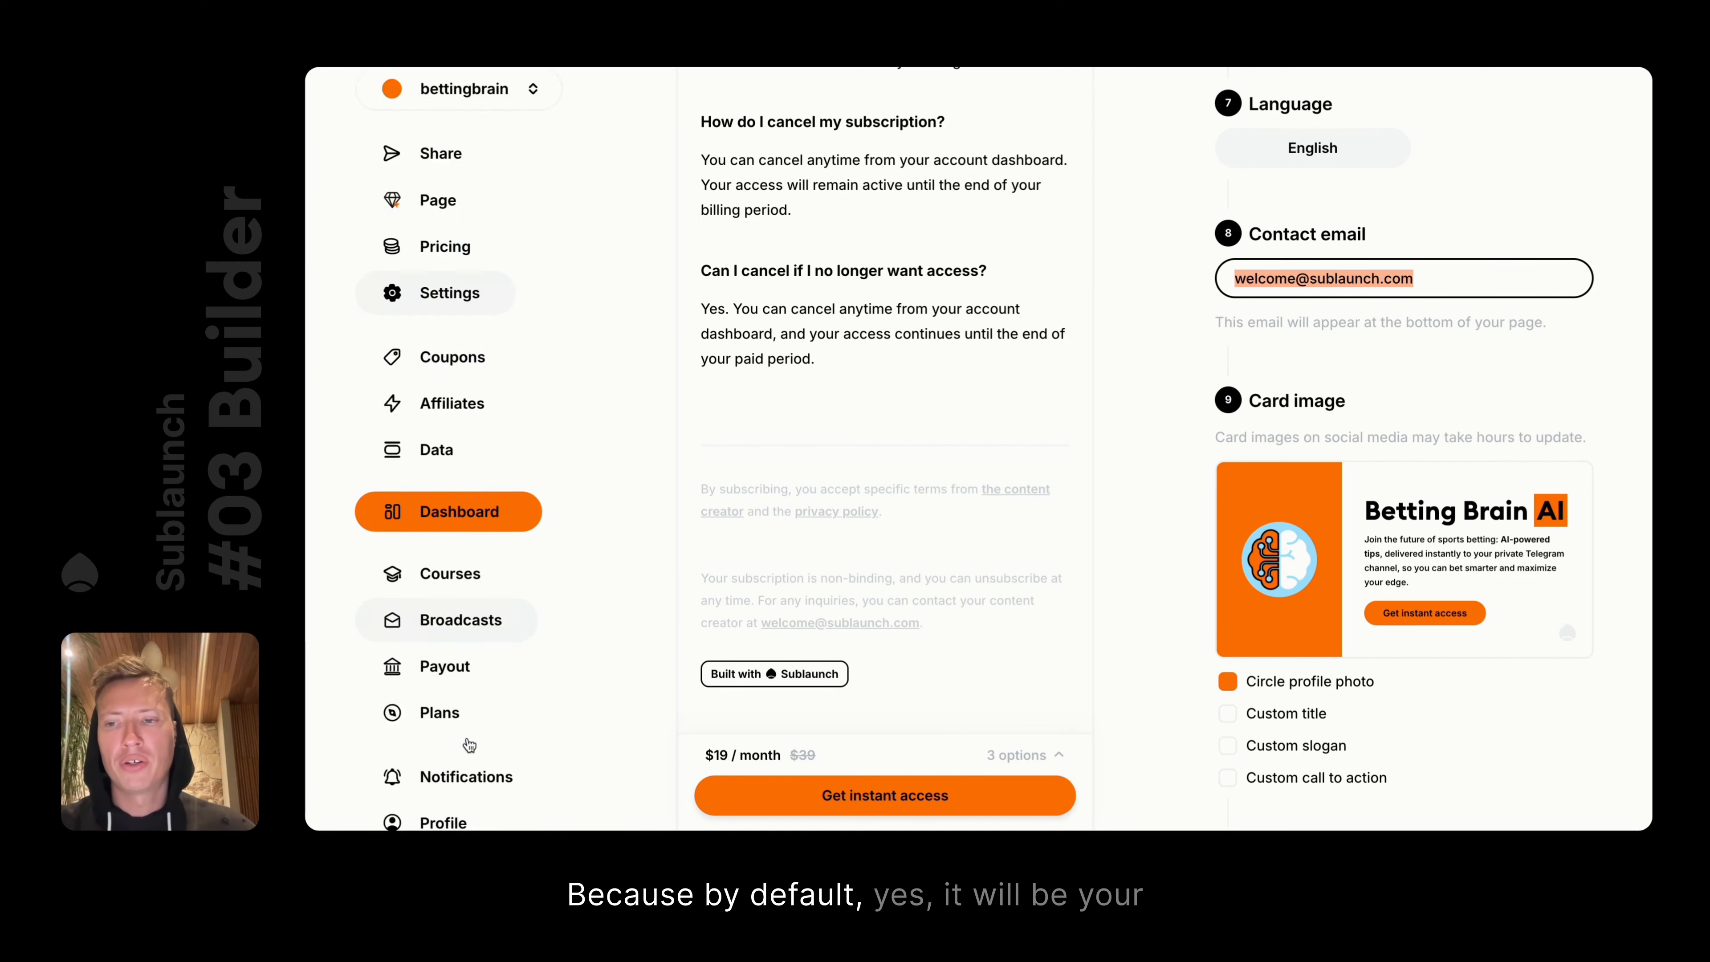
{"action": "left_click", "coordinate": [453, 631]}
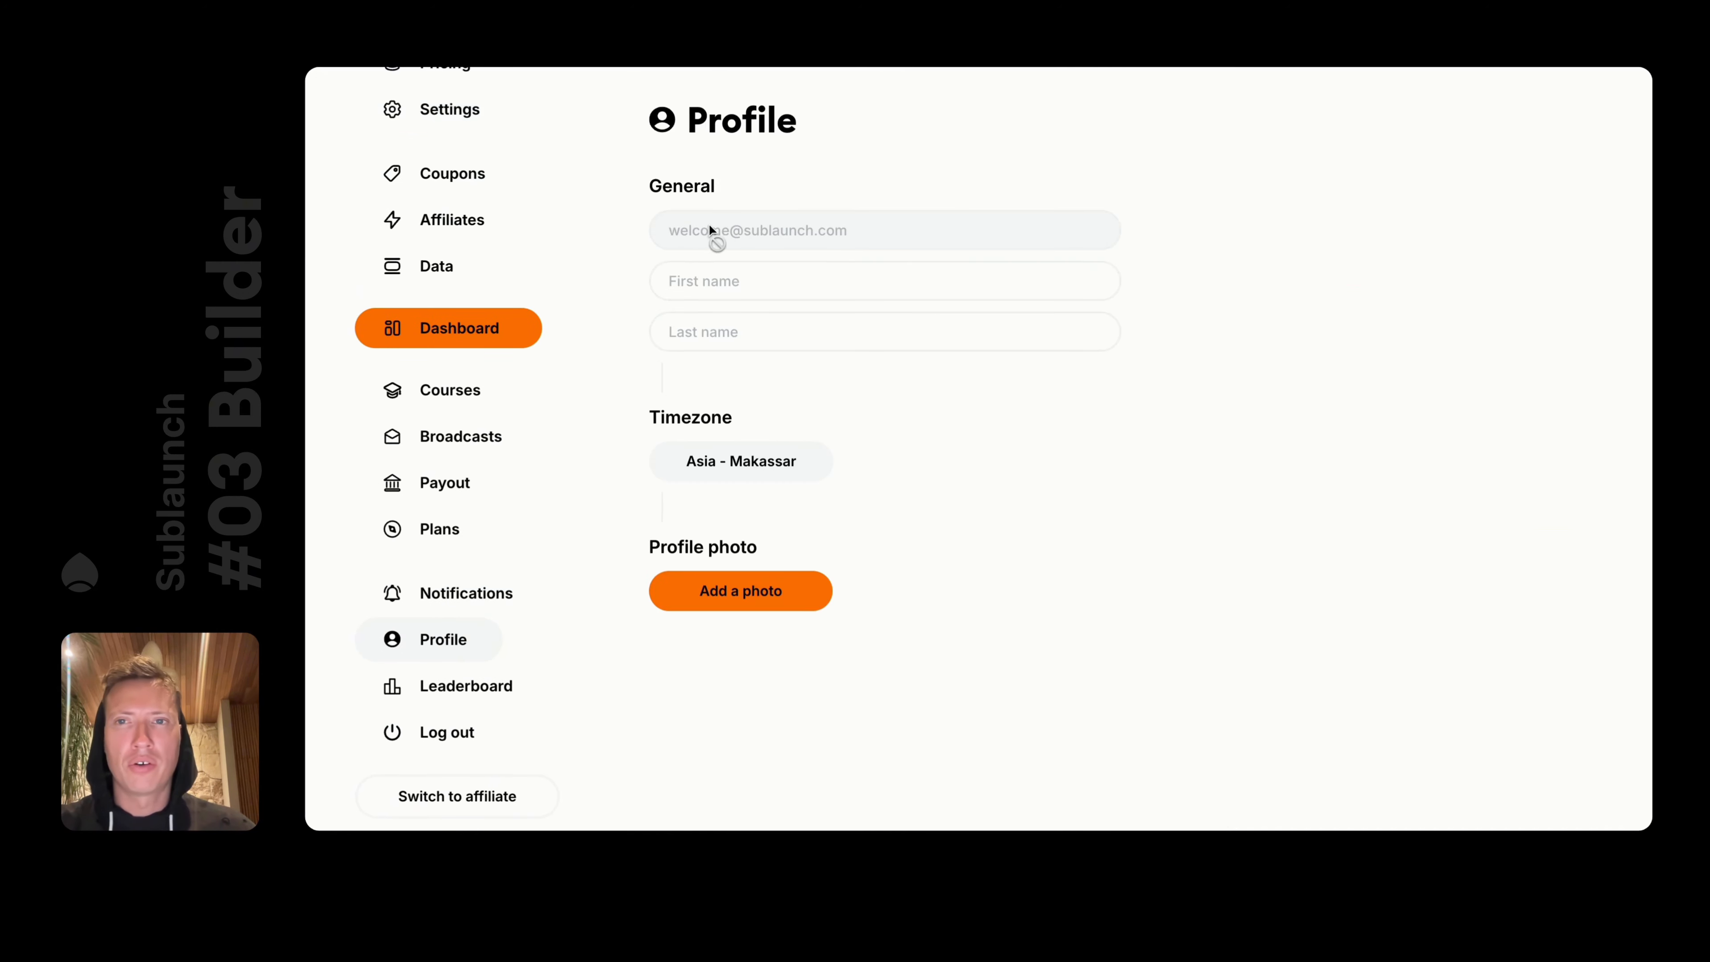
{"action": "scroll", "coordinate": [668, 260], "scroll_direction": "left", "scroll_amount": 5}
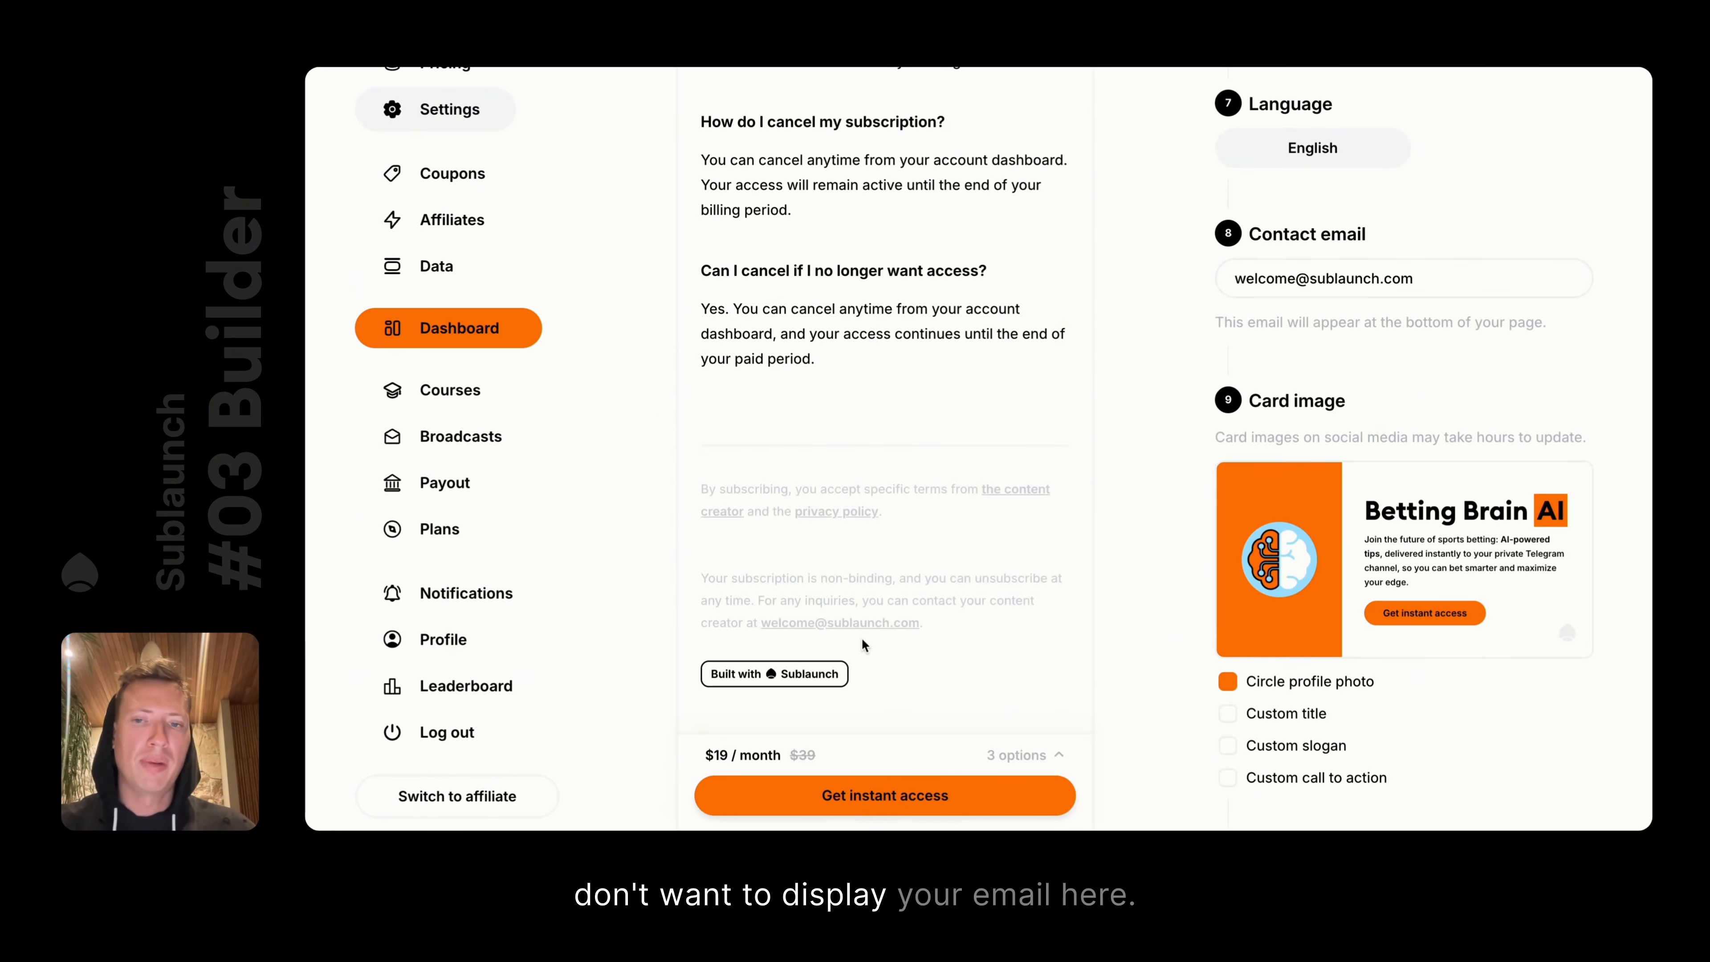
{"action": "scroll", "coordinate": [399, 347], "scroll_direction": "up", "scroll_amount": 5}
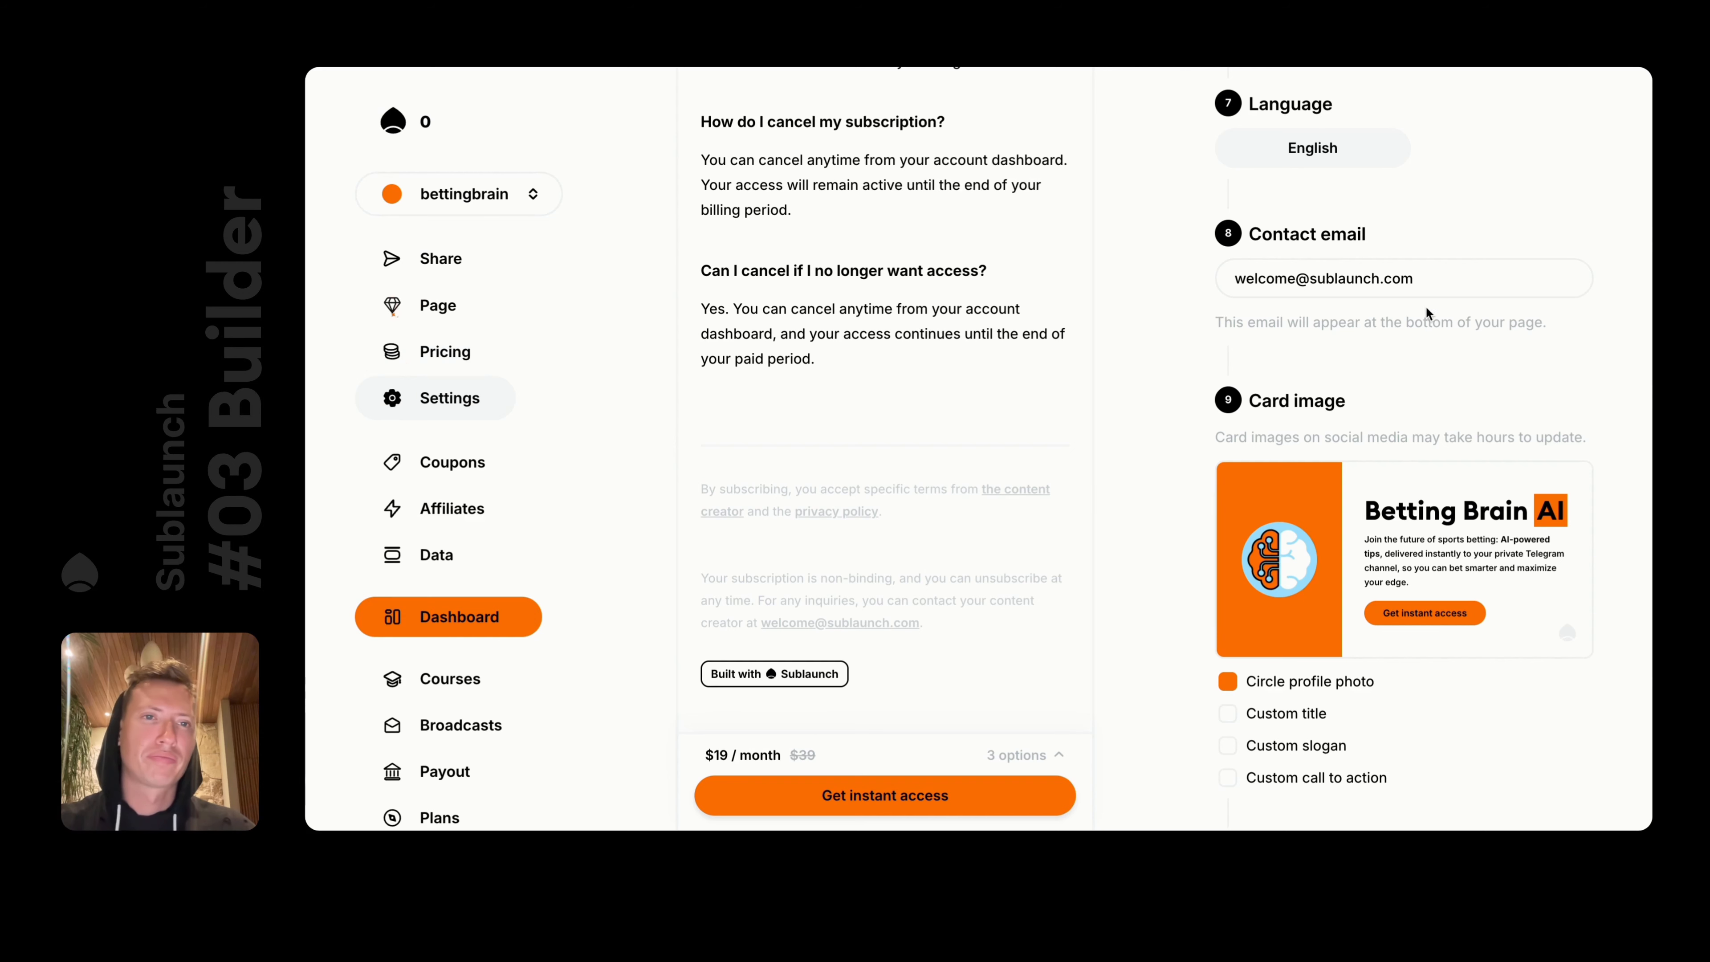
Replace the contact email field's value with the new address
{"action": "triple_click", "coordinate": [1410, 289]}
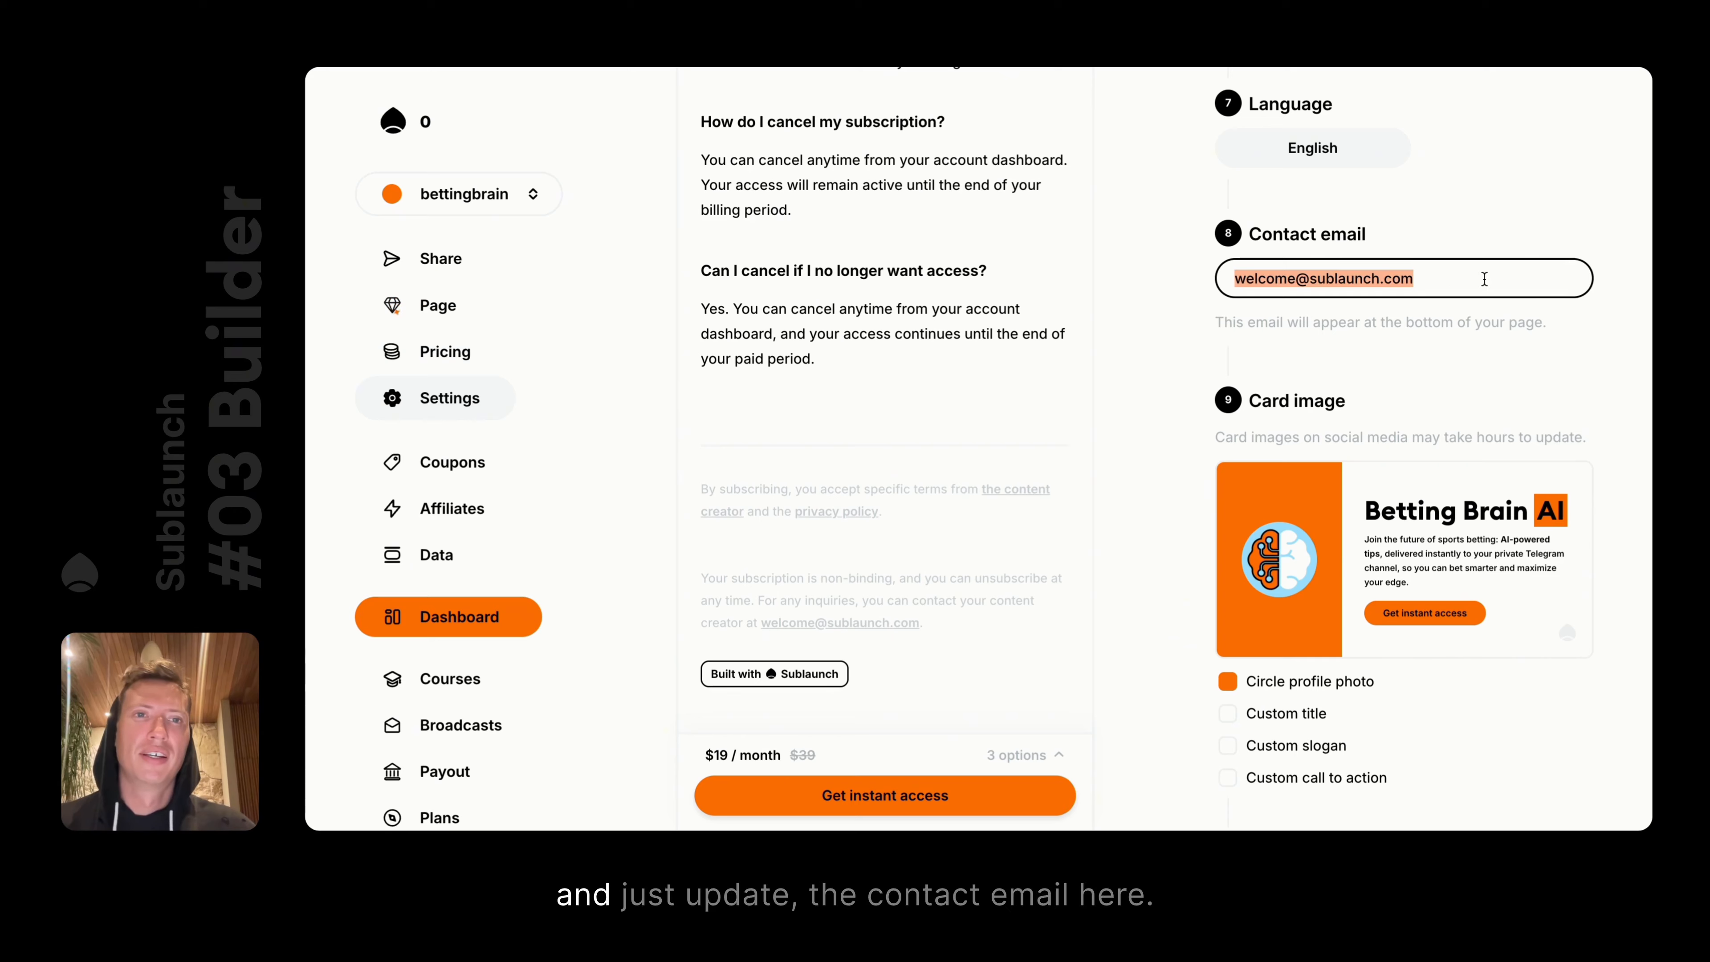
{"action": "scroll", "coordinate": [1451, 284], "scroll_direction": "up", "scroll_amount": 3}
{"action": "scroll", "coordinate": [1309, 448], "scroll_direction": "down", "scroll_amount": 1}
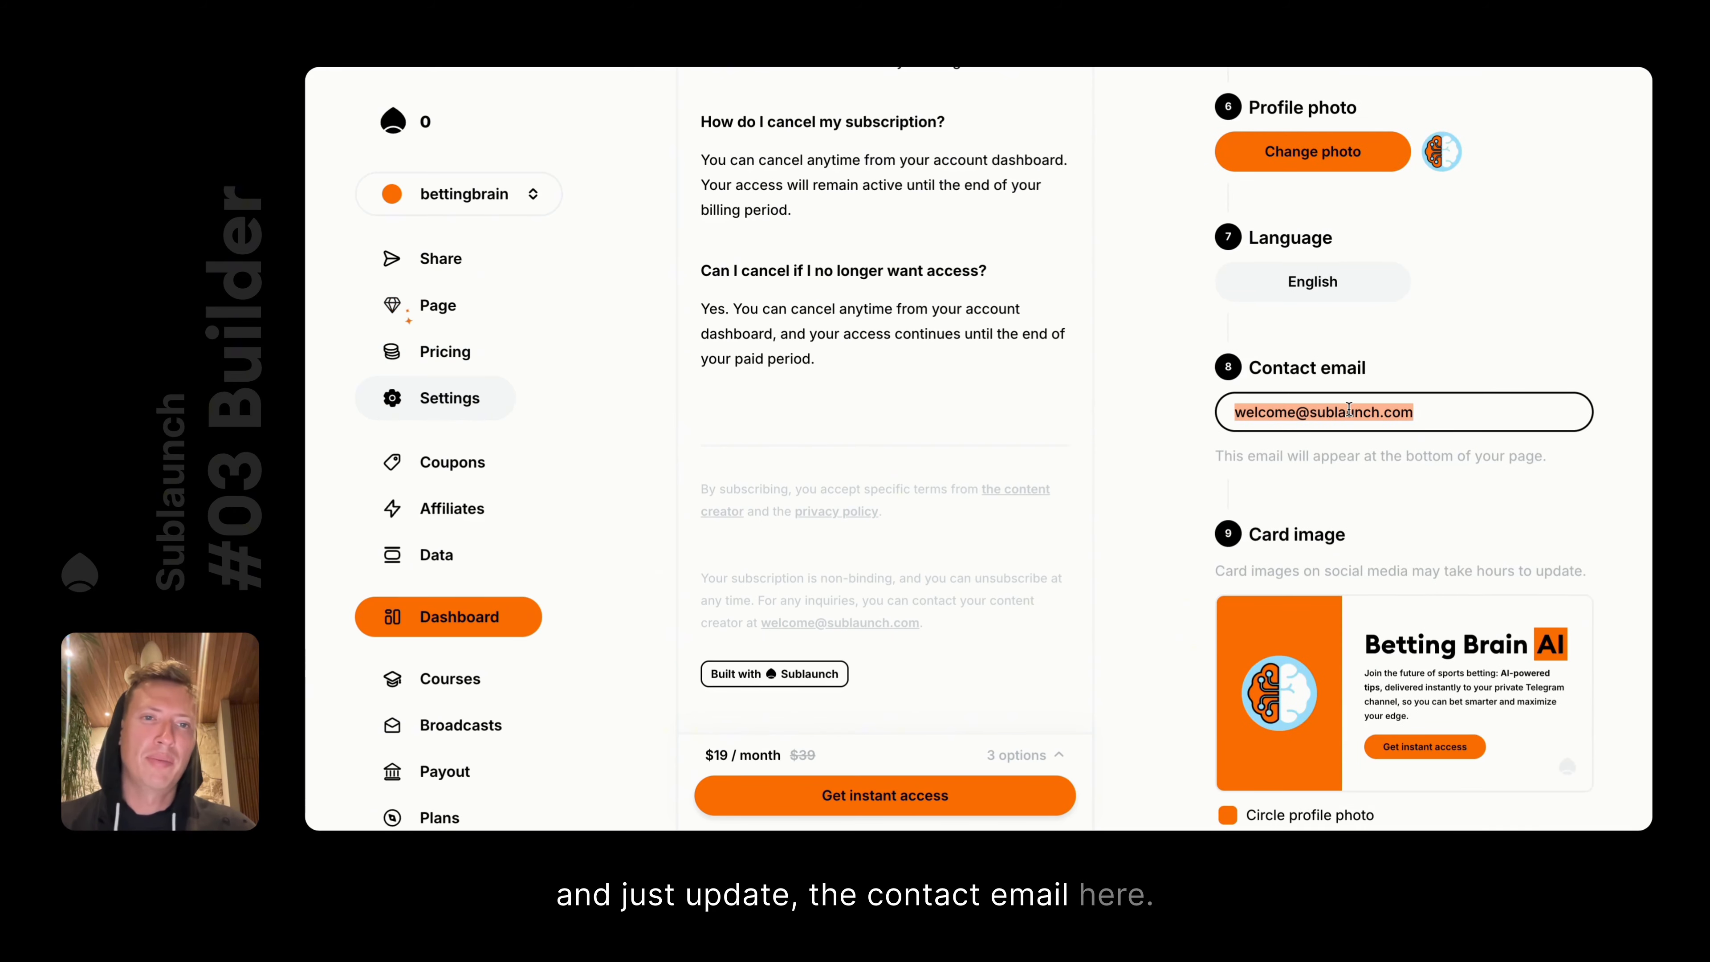
{"action": "type", "text": "cdcdcdcdcdcdcd"}
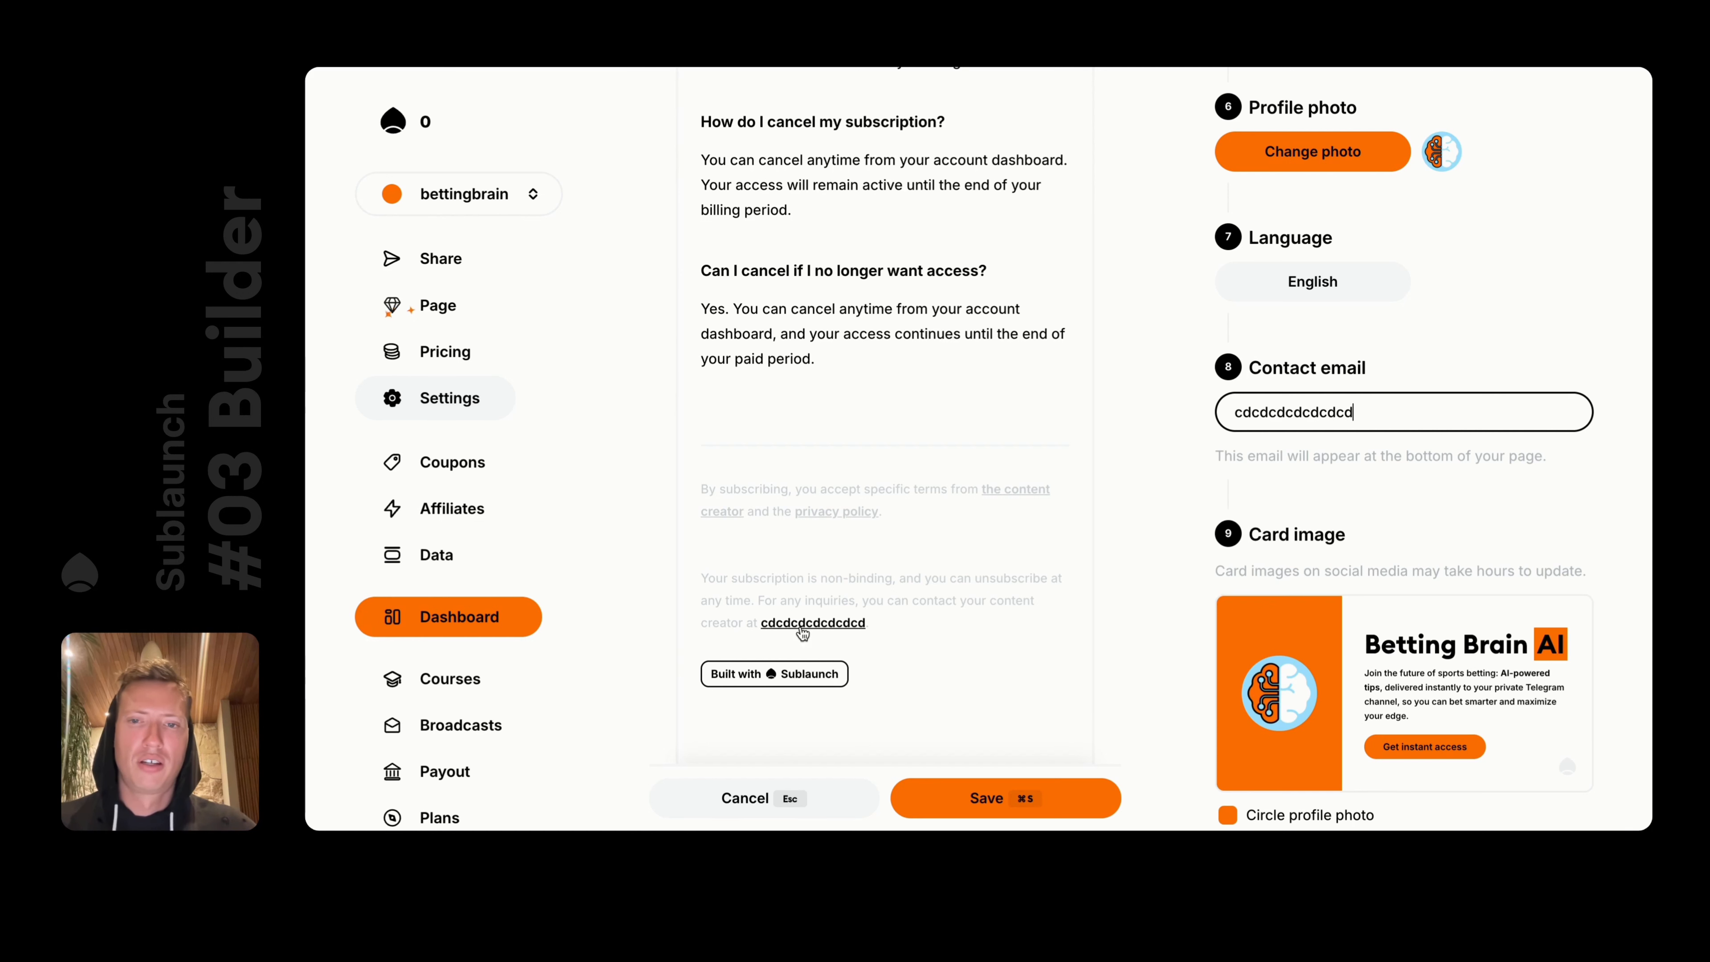
{"action": "key", "text": "super+a"}
{"action": "type", "text": "hello@"}
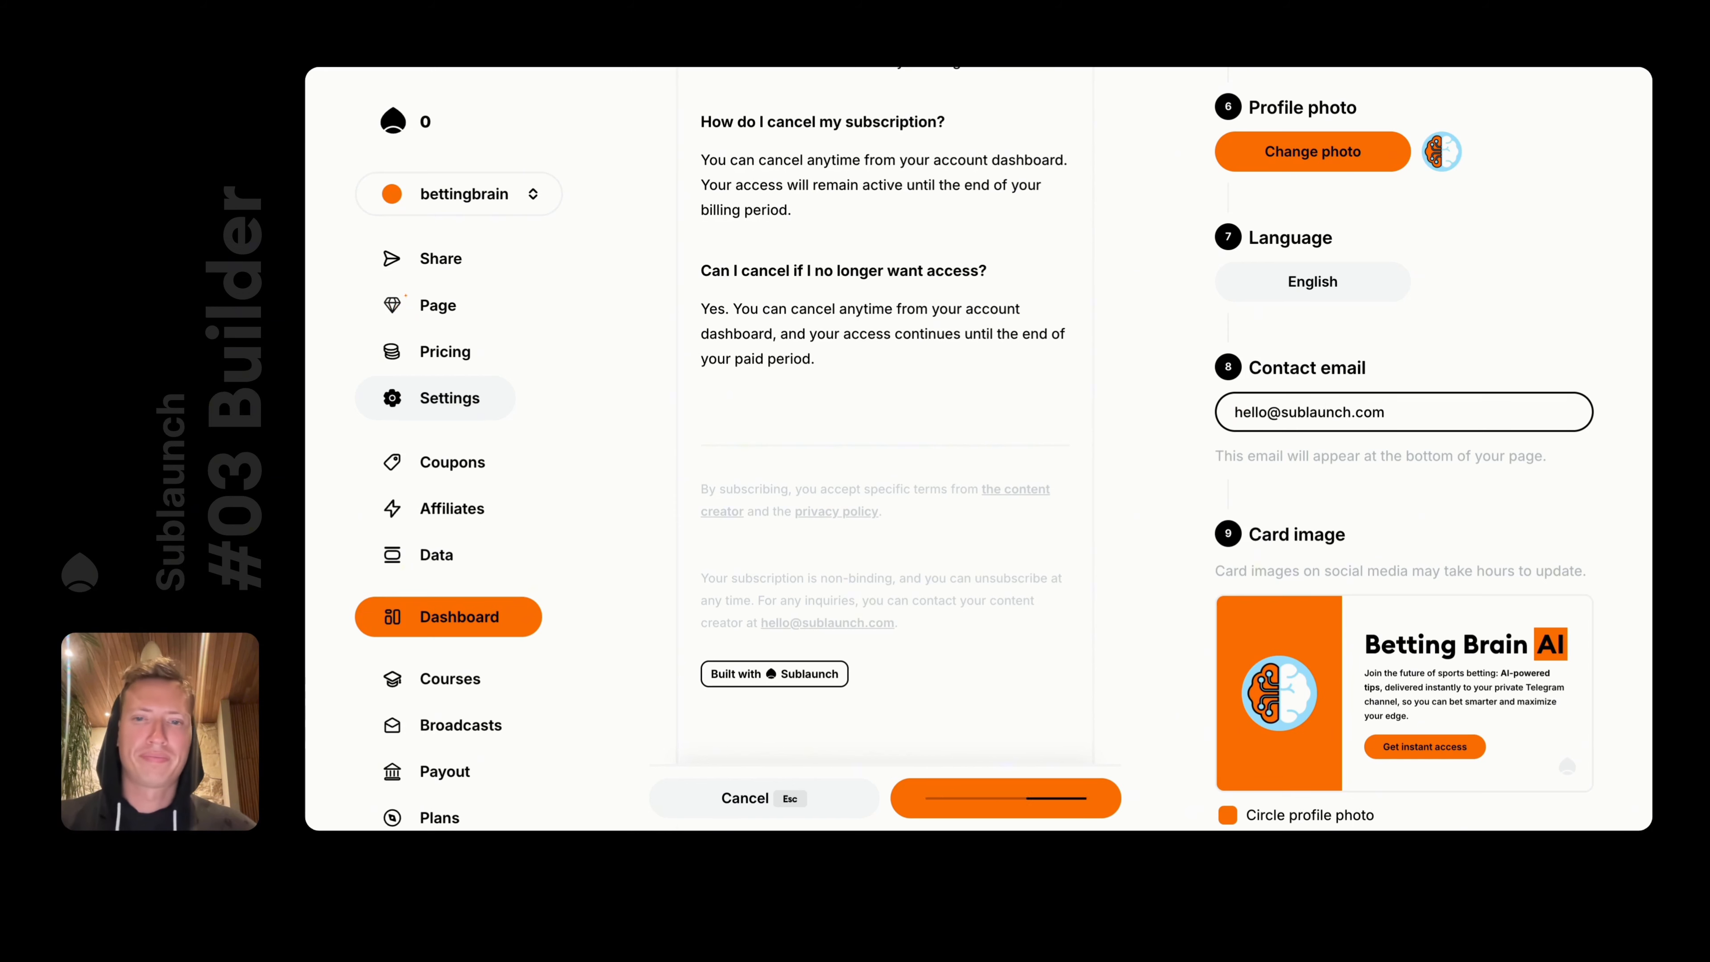
{"action": "triple_click", "coordinate": [1325, 402]}
{"action": "scroll", "coordinate": [1375, 497], "scroll_direction": "down", "scroll_amount": 4}
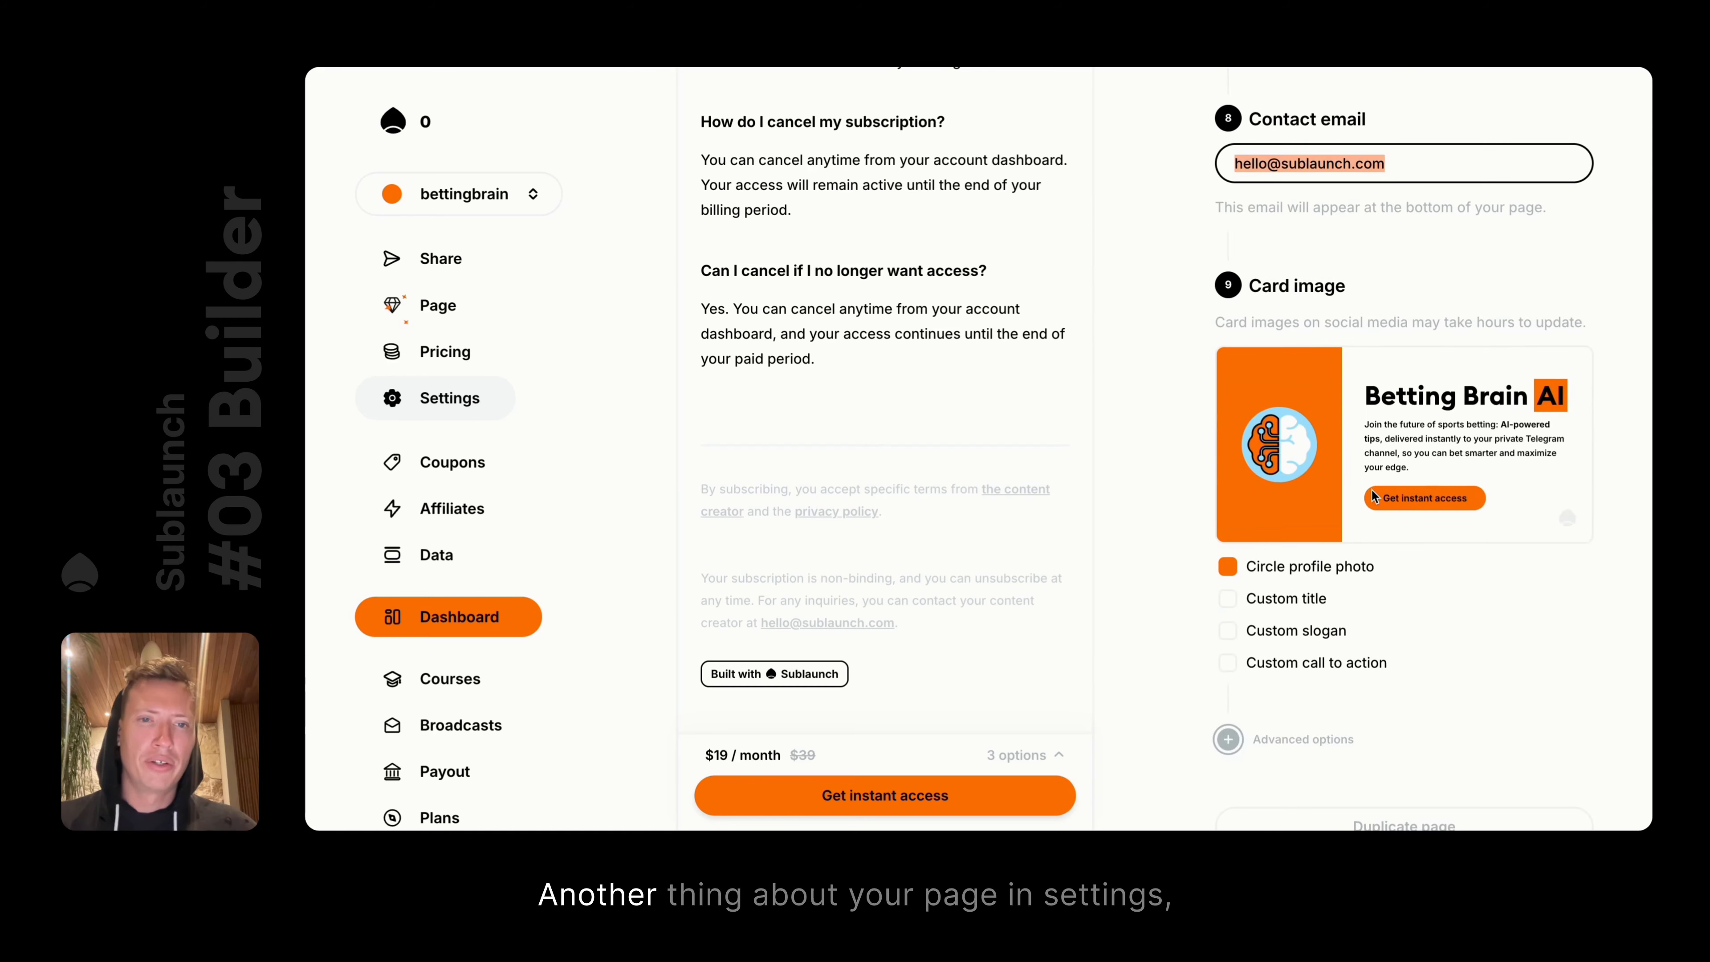
{"action": "scroll", "coordinate": [987, 273], "scroll_direction": "up", "scroll_amount": 20}
{"action": "scroll", "coordinate": [1315, 289], "scroll_direction": "up", "scroll_amount": 10}
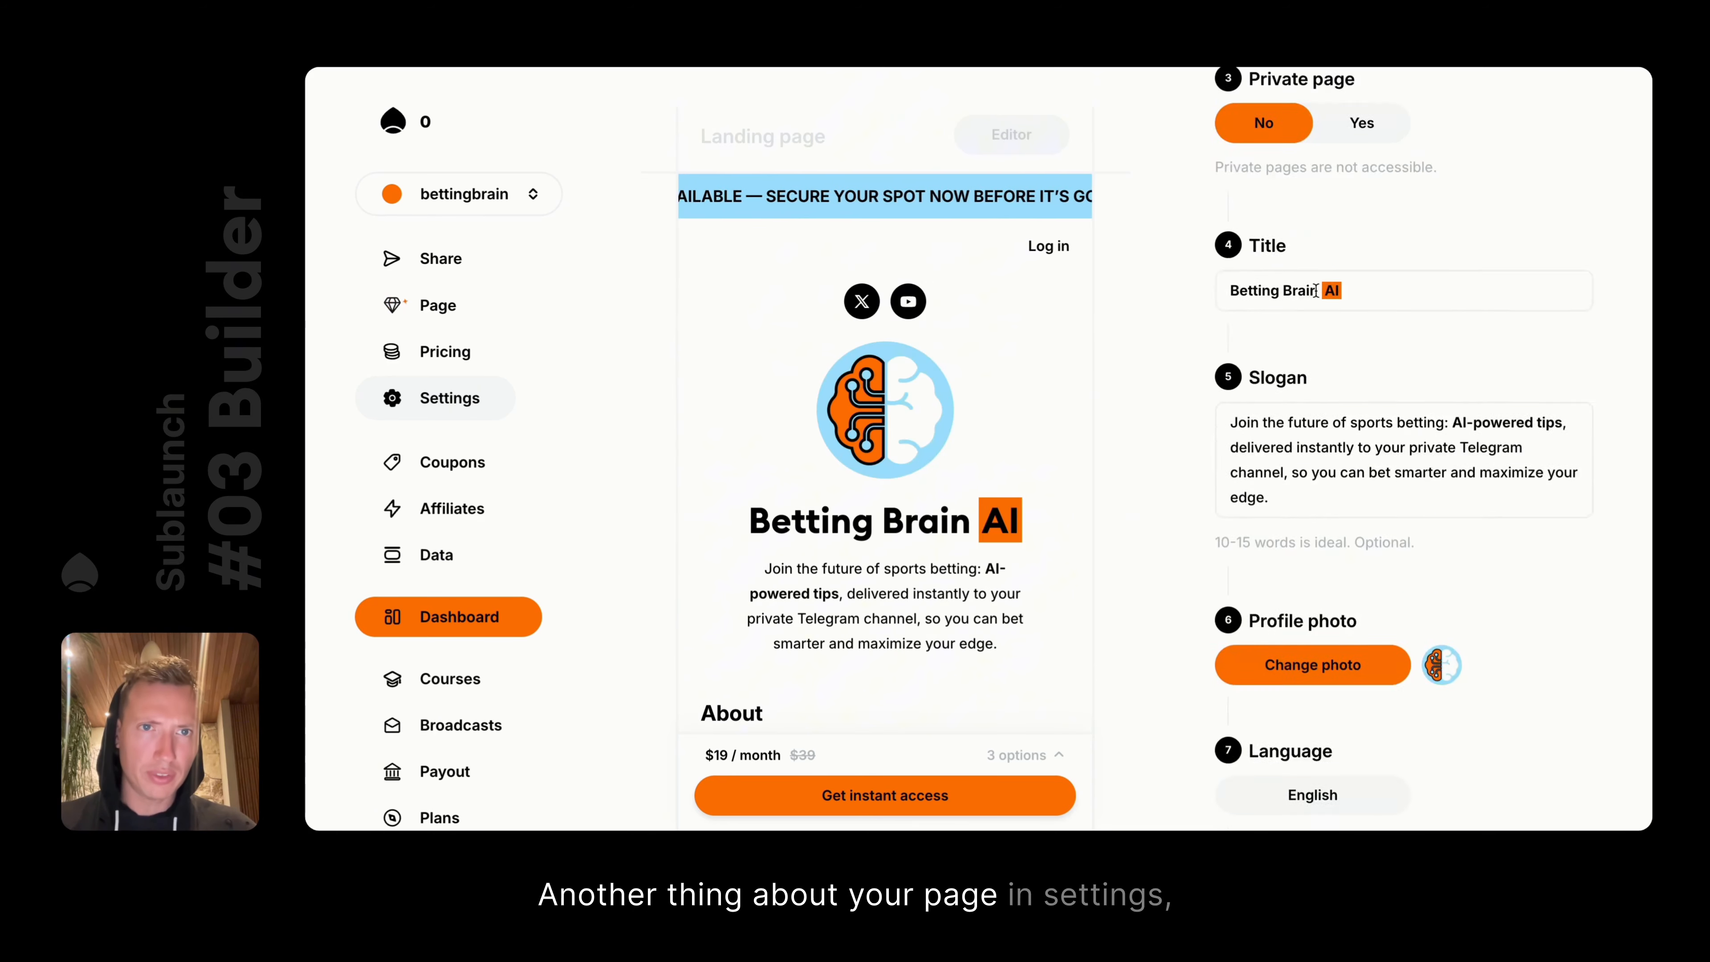
Set the page to Private, save, and reload the live page to see 'Private page'
{"action": "double_click", "coordinate": [1383, 230]}
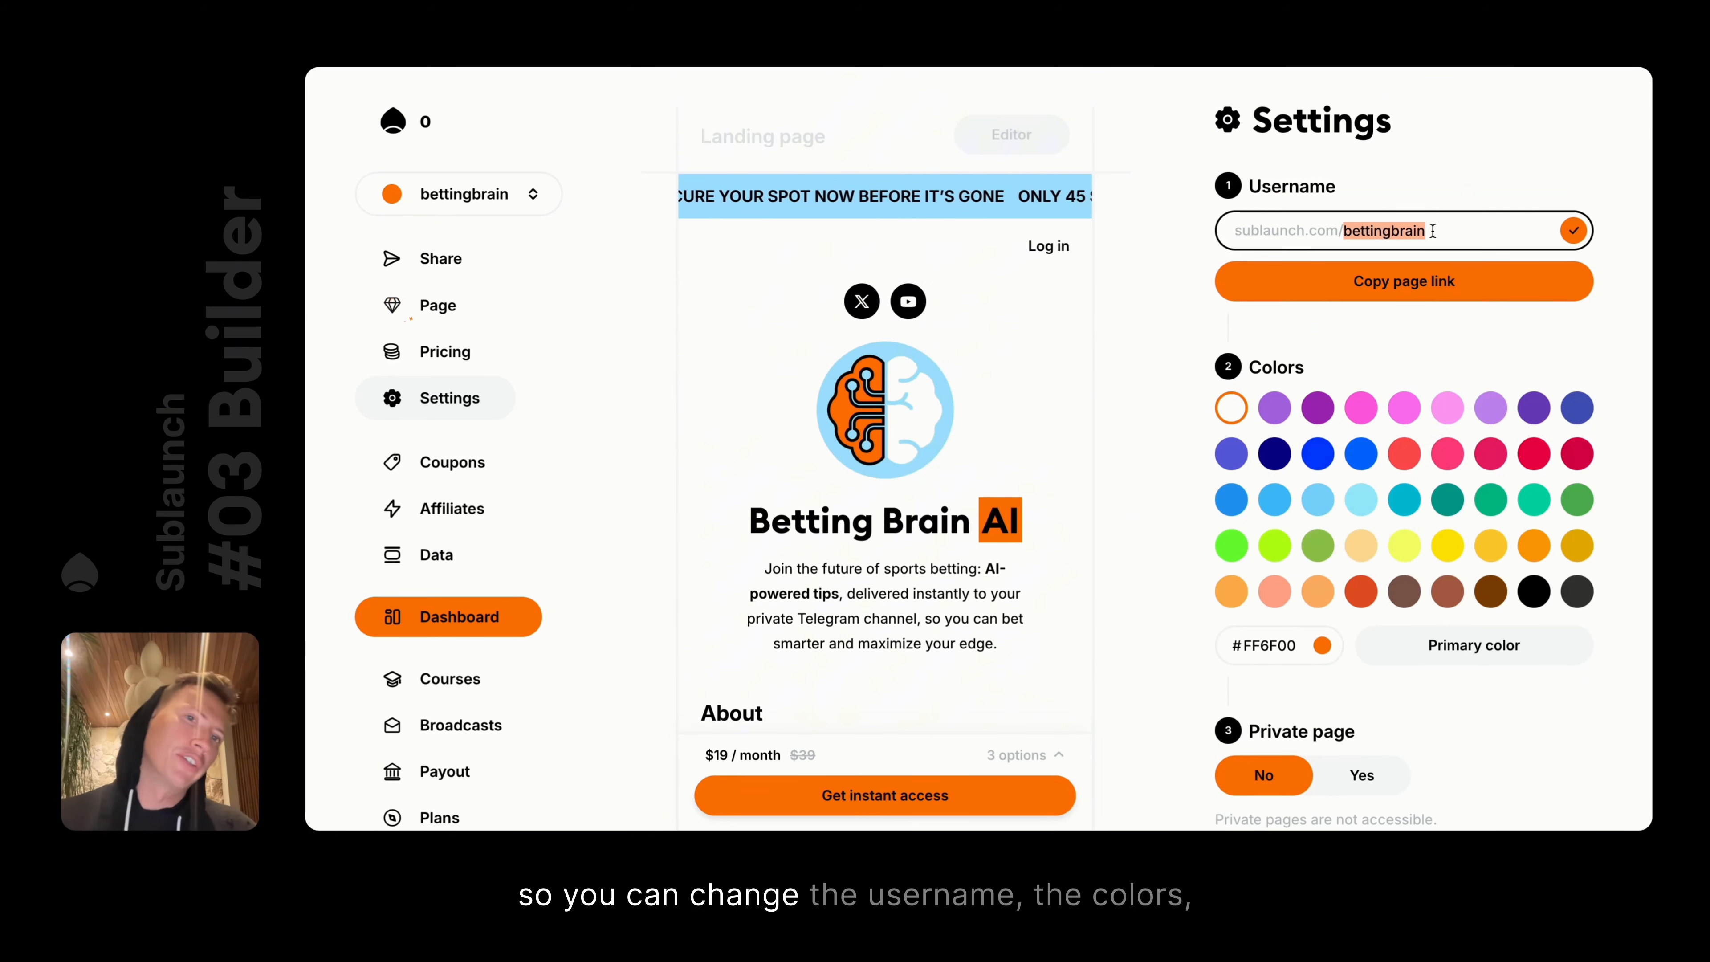
{"action": "scroll", "coordinate": [1385, 426], "scroll_direction": "down", "scroll_amount": 1}
{"action": "scroll", "coordinate": [1384, 426], "scroll_direction": "down", "scroll_amount": 1}
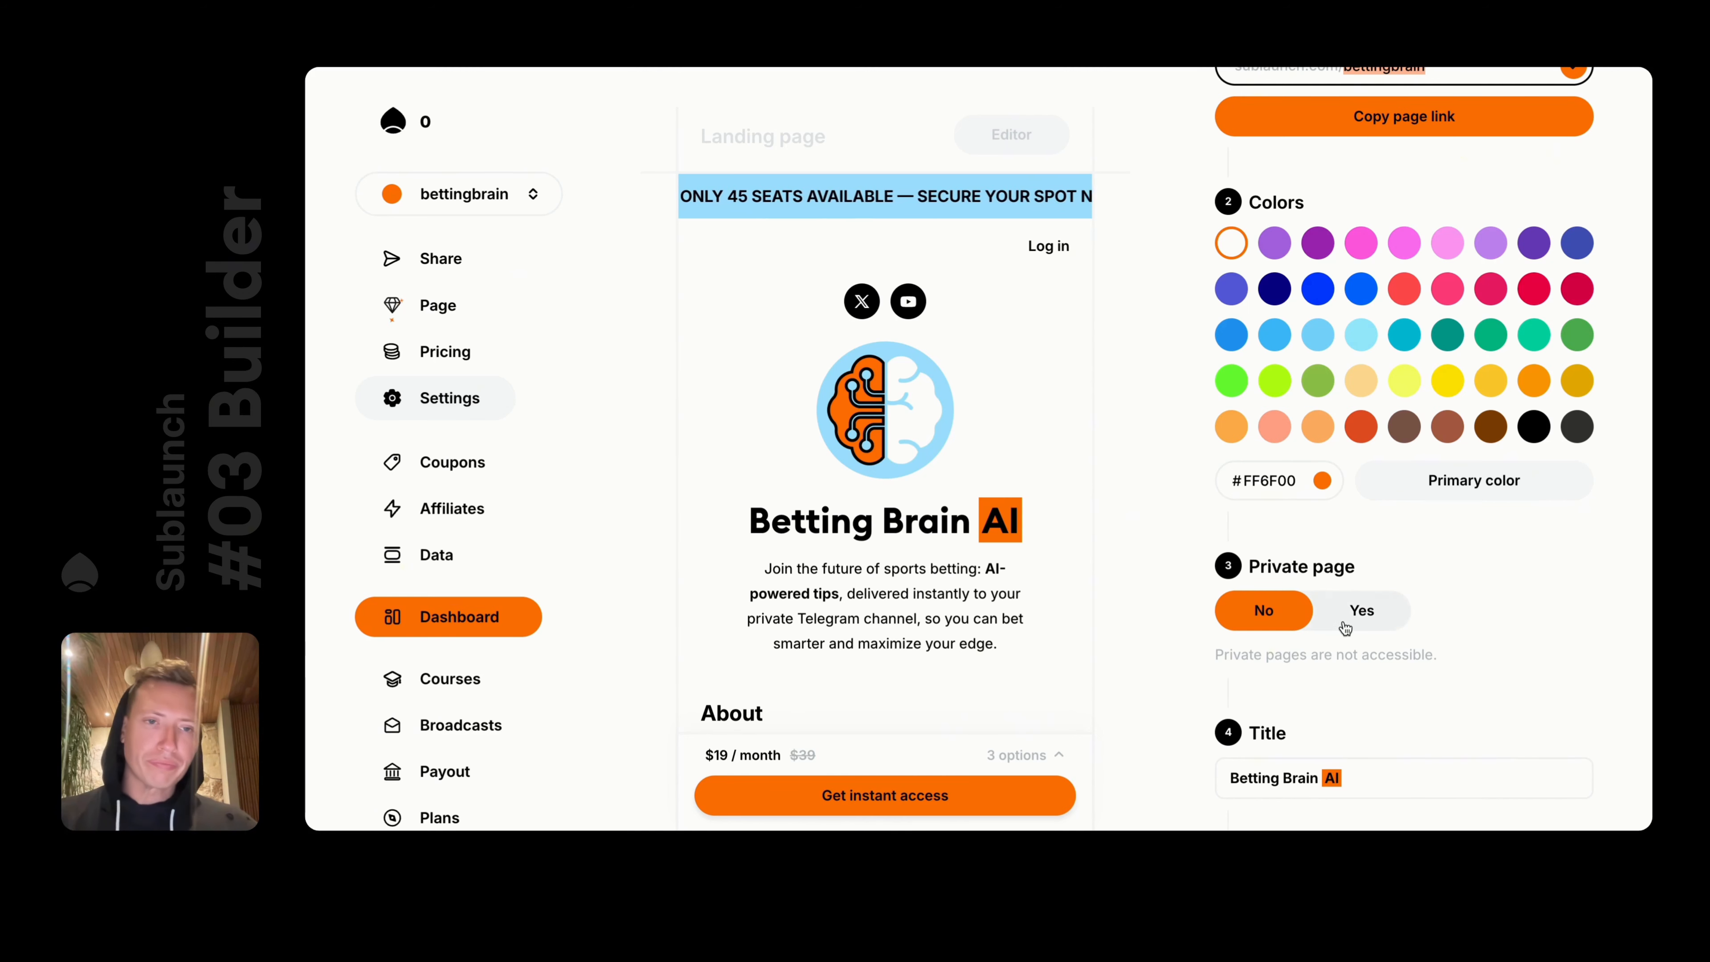
{"action": "scroll", "coordinate": [1344, 605], "scroll_direction": "down", "scroll_amount": 2}
{"action": "scroll", "coordinate": [1347, 619], "scroll_direction": "up", "scroll_amount": 3}
{"action": "left_click", "coordinate": [1359, 650]}
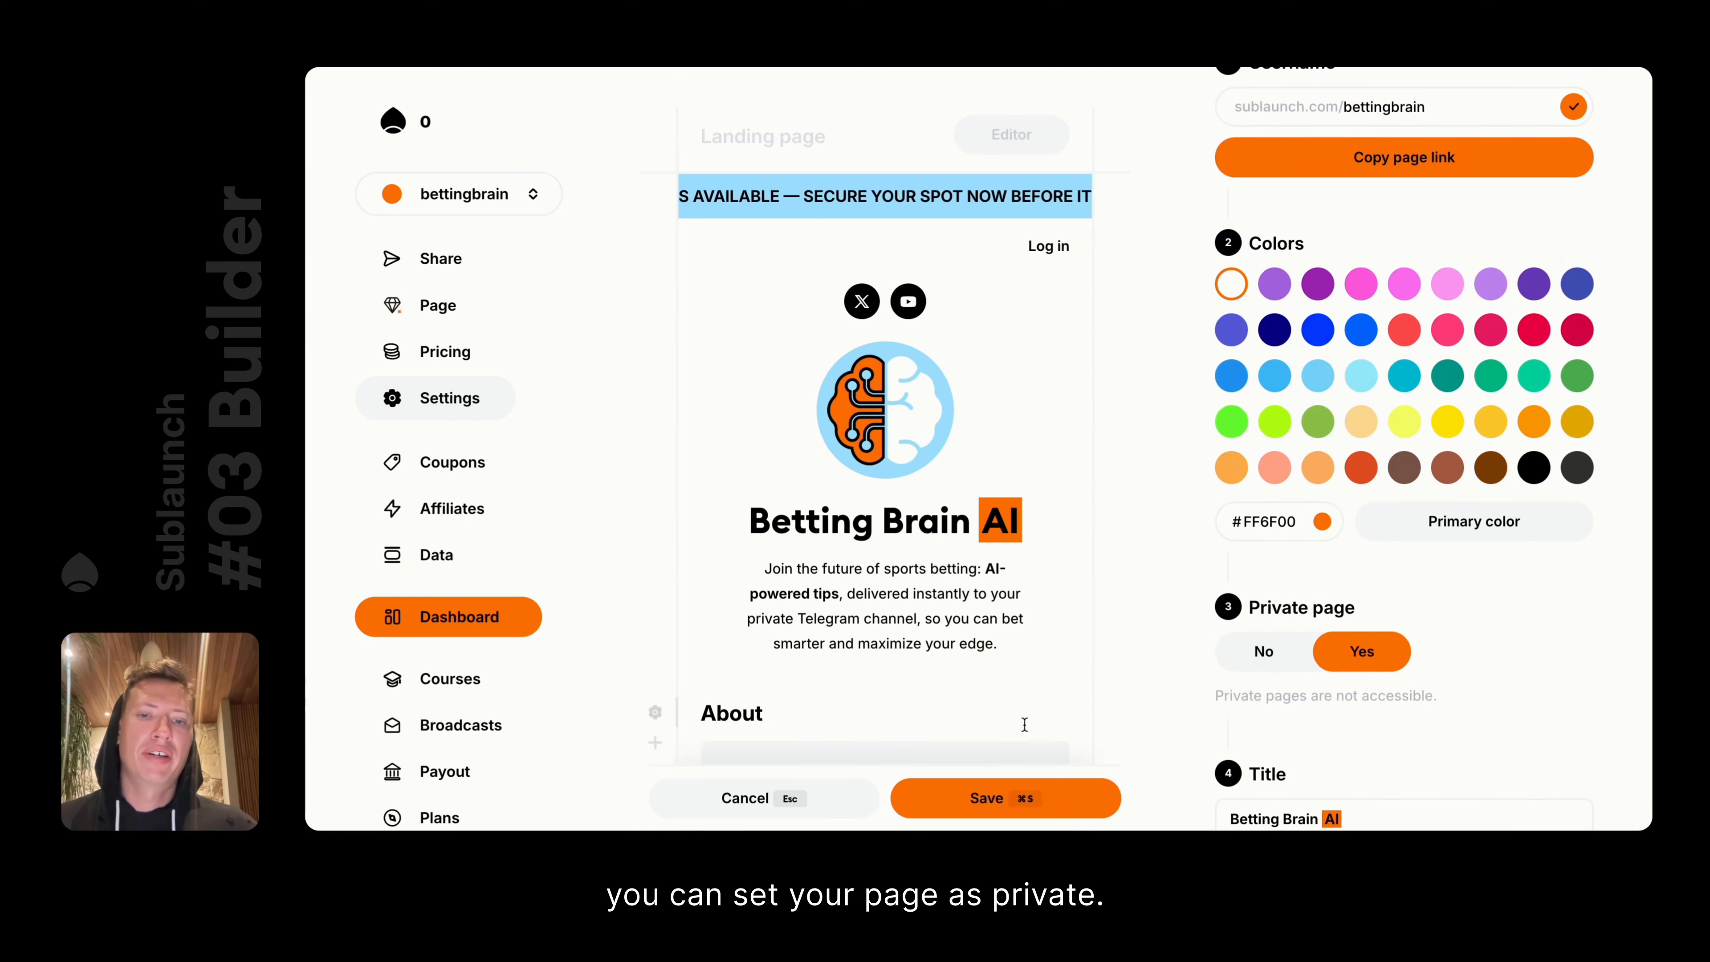
{"action": "key", "text": "super+s"}
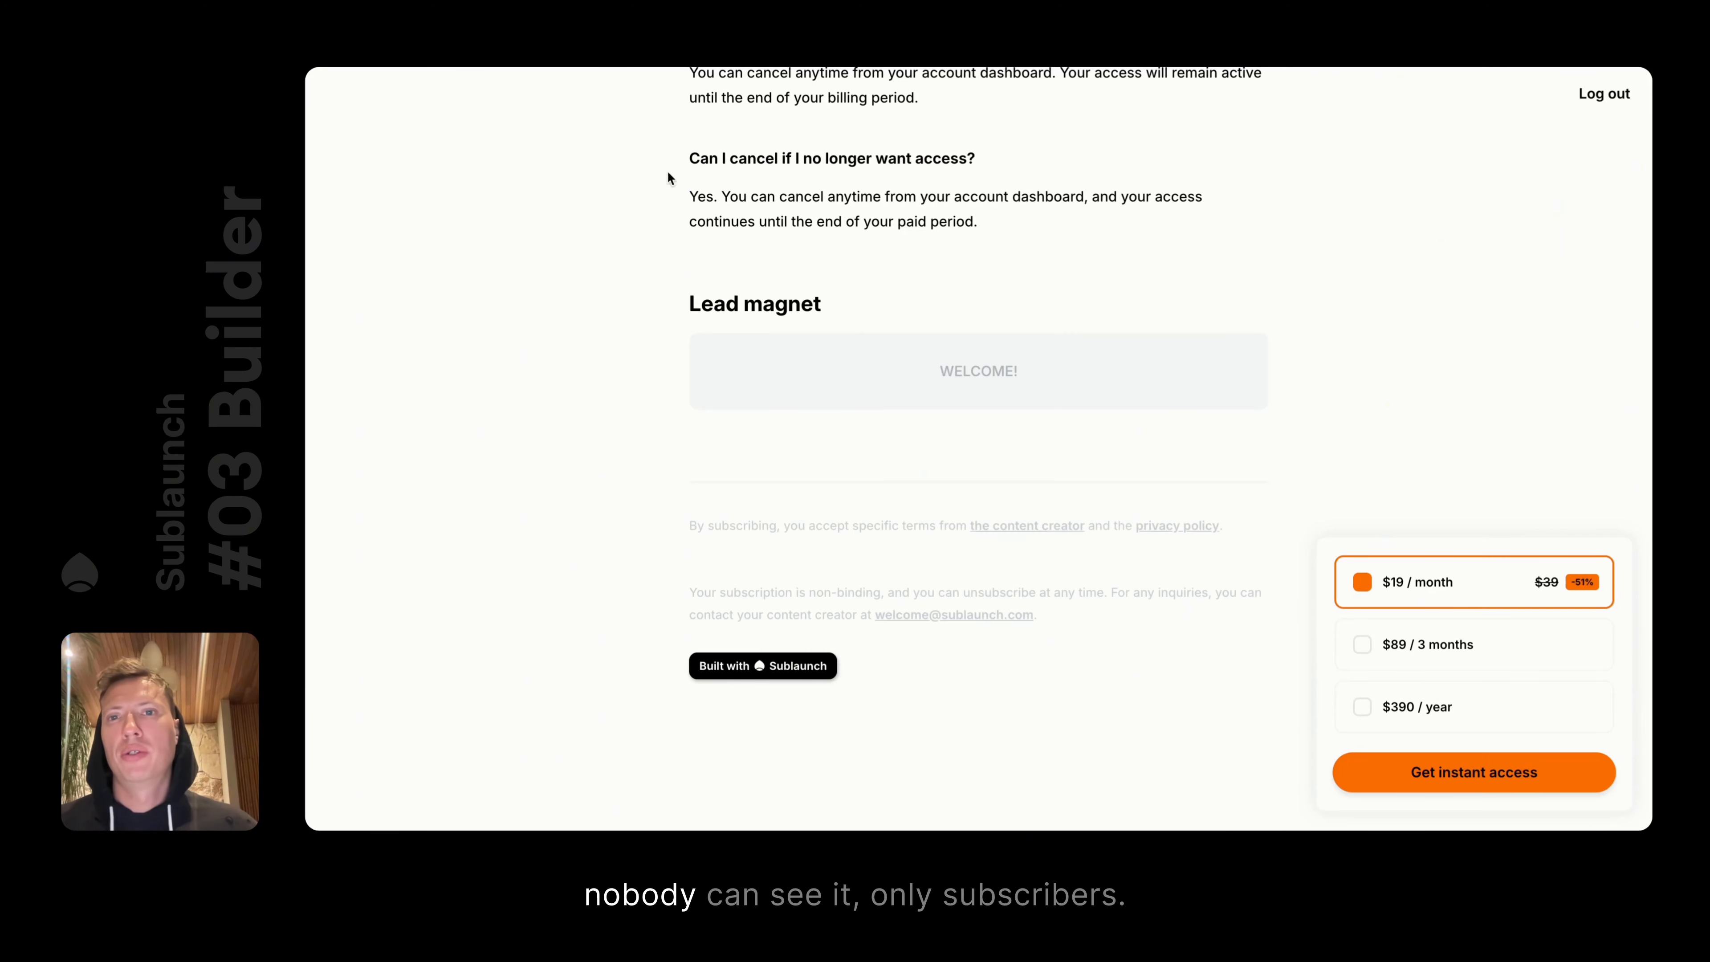
{"action": "scroll", "coordinate": [951, 313], "scroll_direction": "up", "scroll_amount": 15}
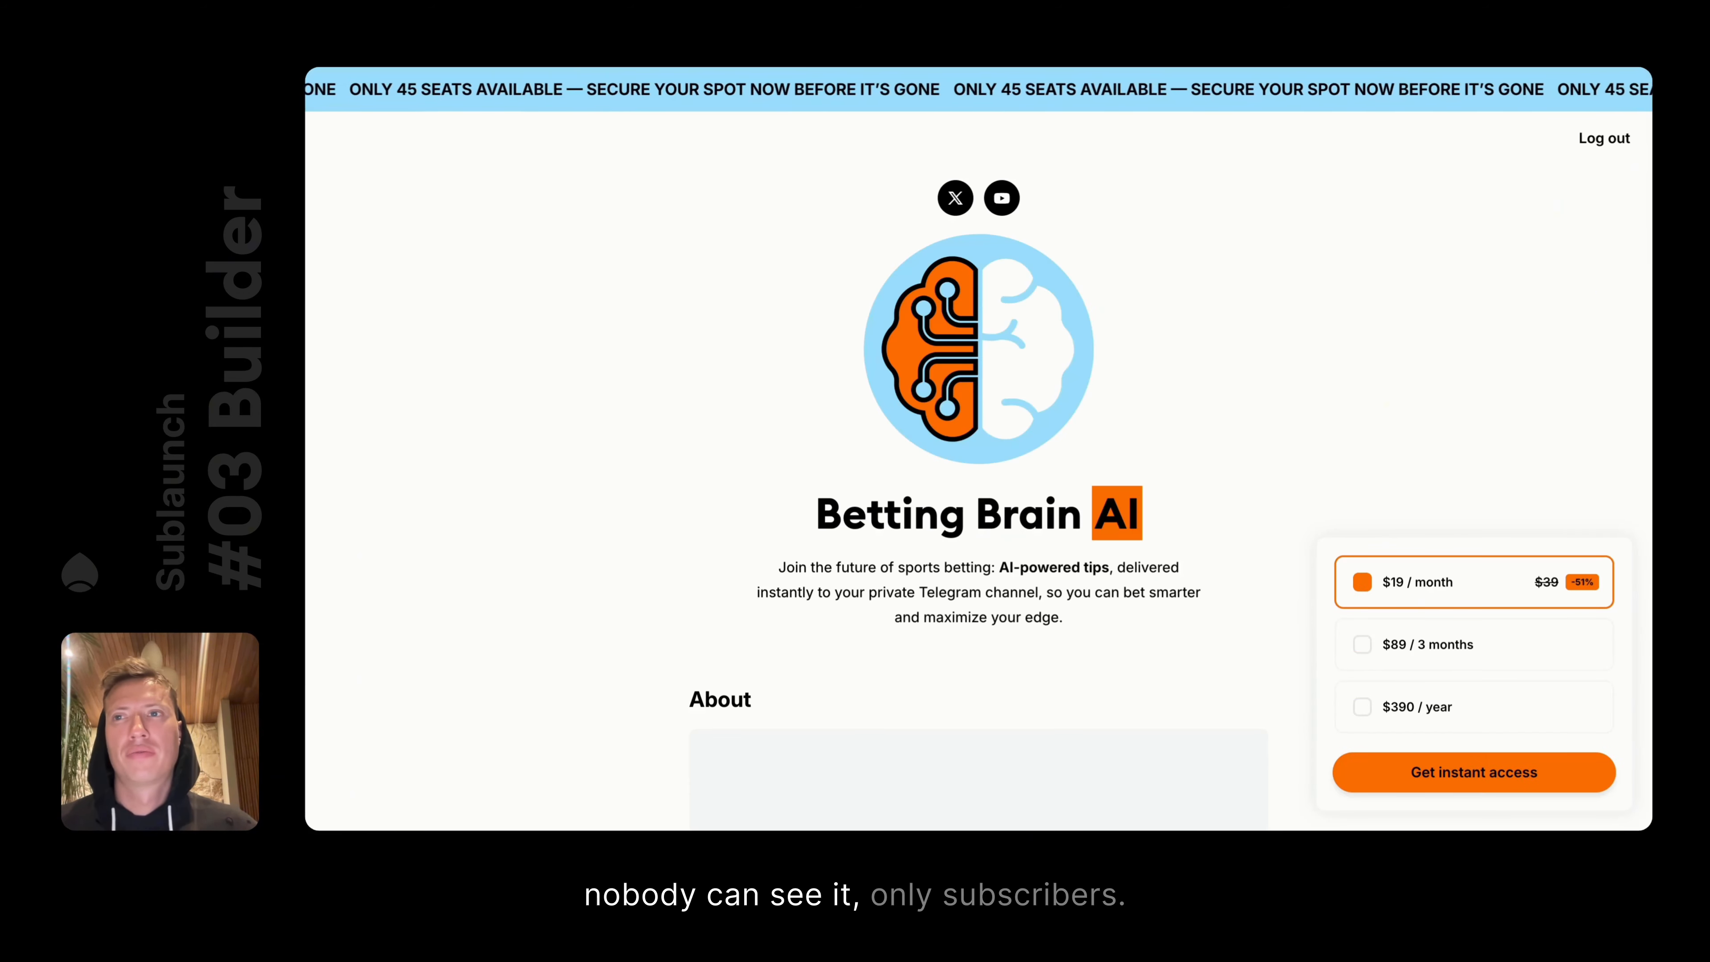
{"action": "key", "text": "super+r"}
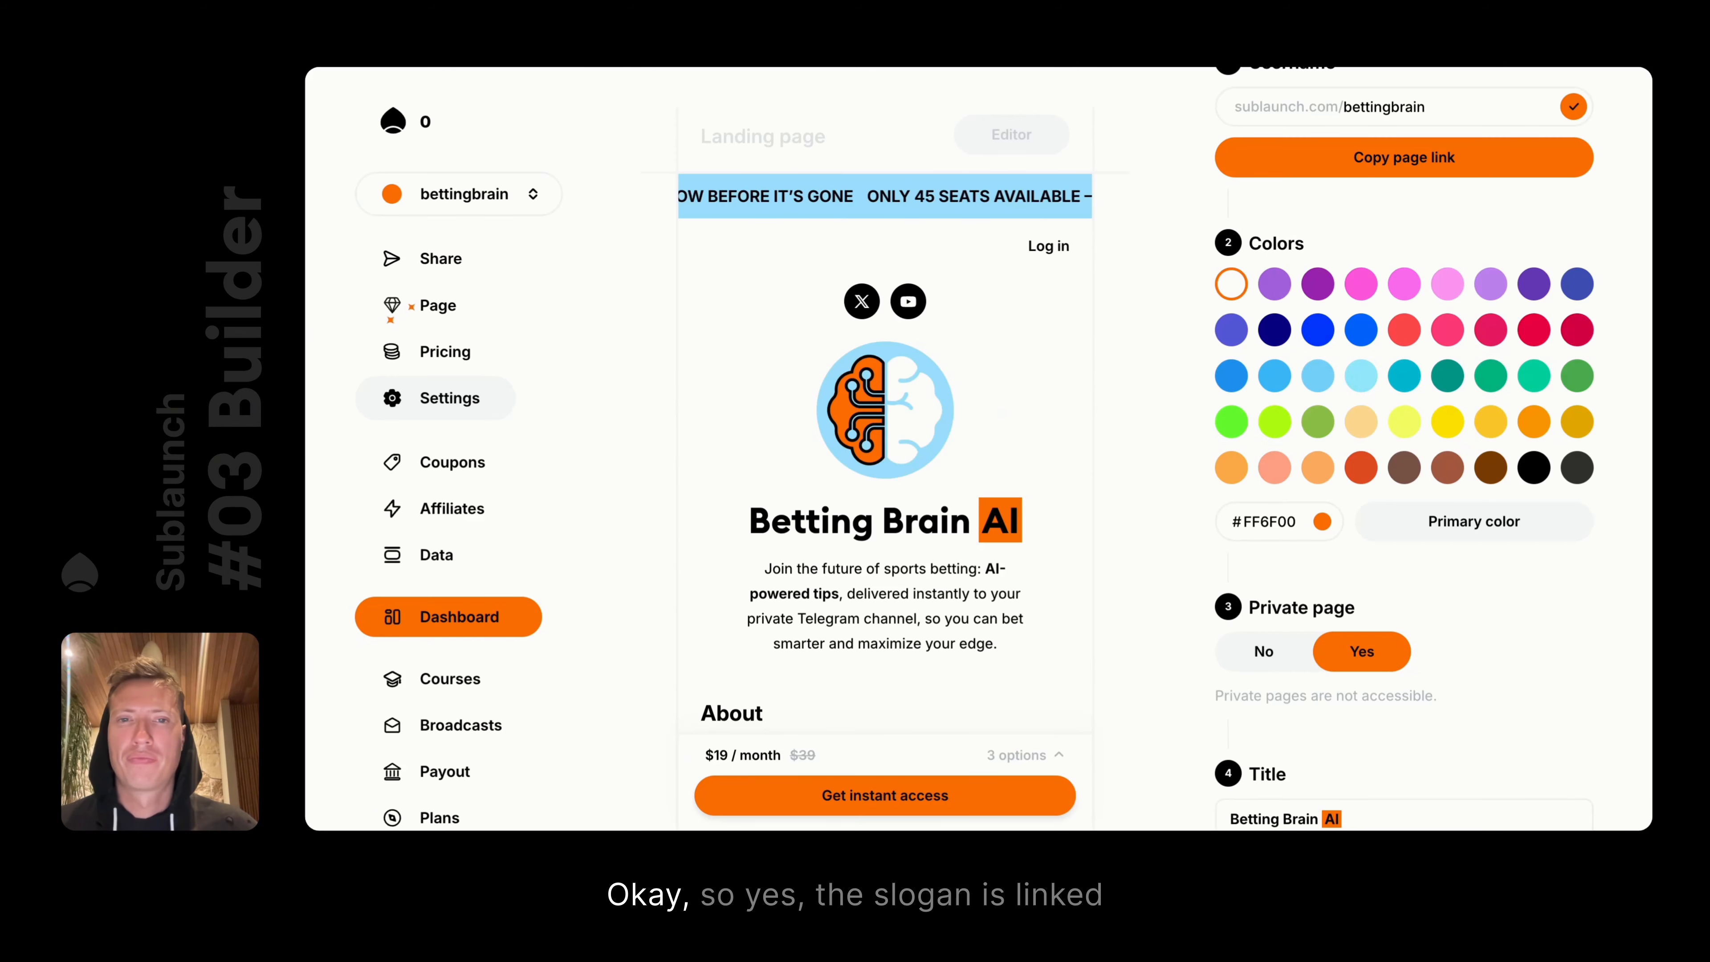
Make the page public again, save, and inspect the slogan text's 'Link to page slogan' option
{"action": "left_click", "coordinate": [1261, 663]}
{"action": "left_click", "coordinate": [1032, 786]}
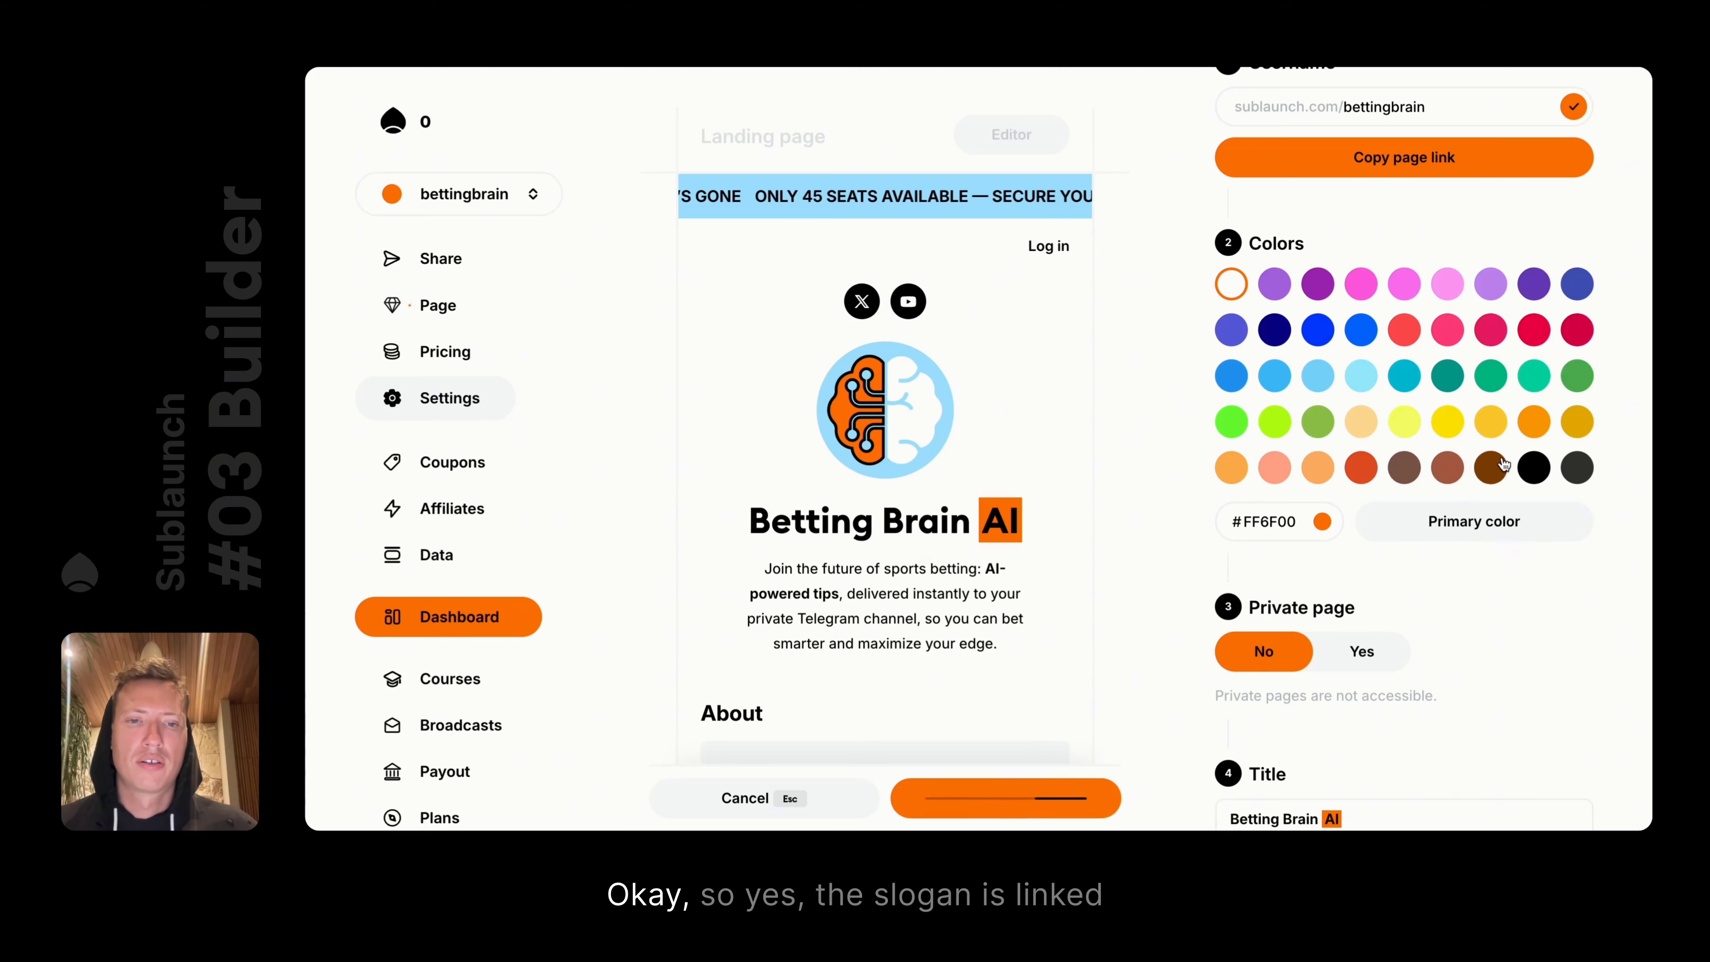
{"action": "scroll", "coordinate": [1501, 458], "scroll_direction": "down", "scroll_amount": 8}
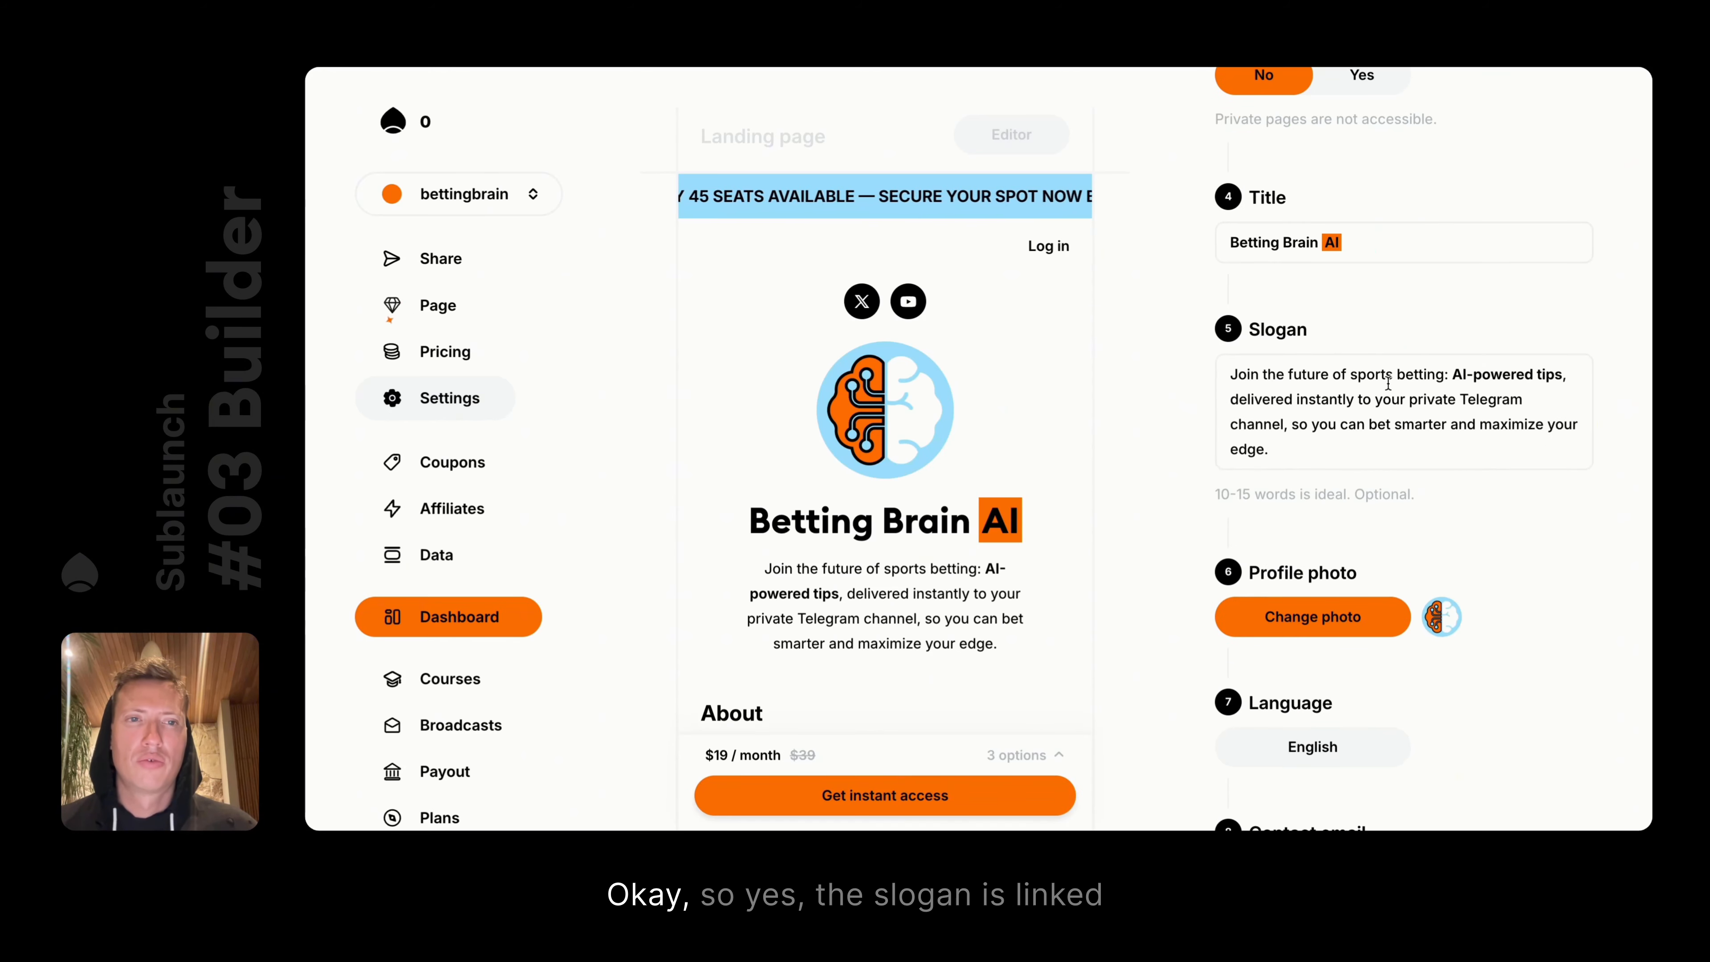
{"action": "left_click", "coordinate": [1353, 450]}
{"action": "scroll", "coordinate": [1352, 451], "scroll_direction": "down", "scroll_amount": 2}
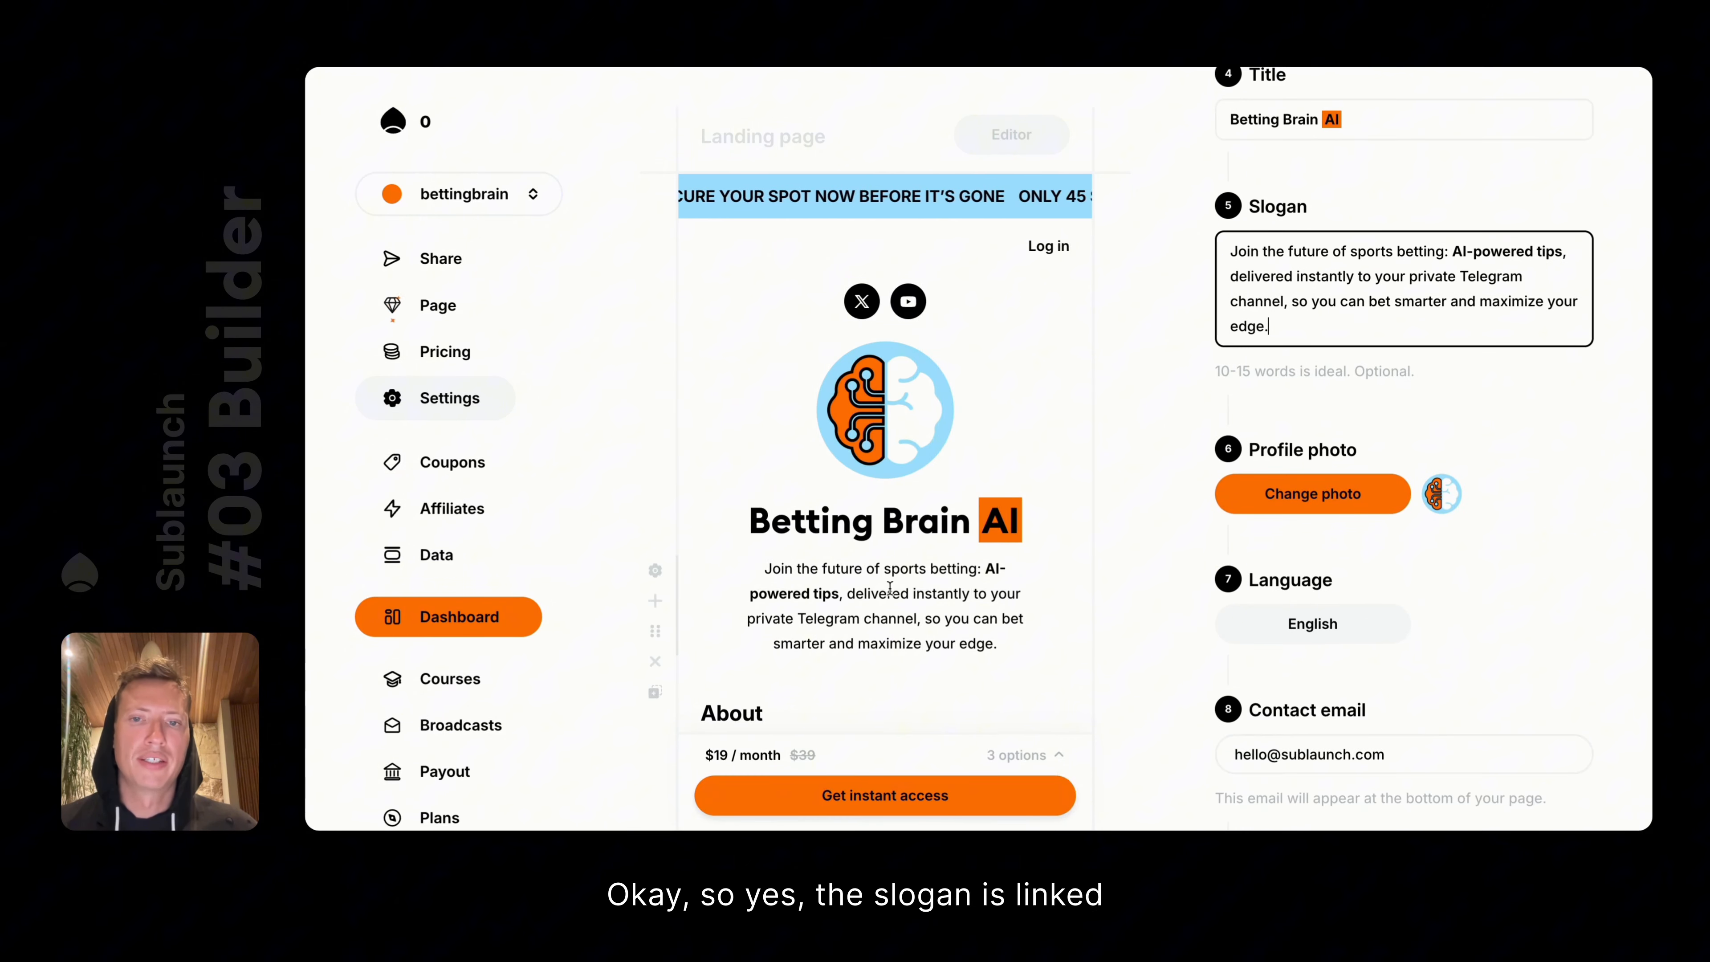
{"action": "double_click", "coordinate": [905, 569]}
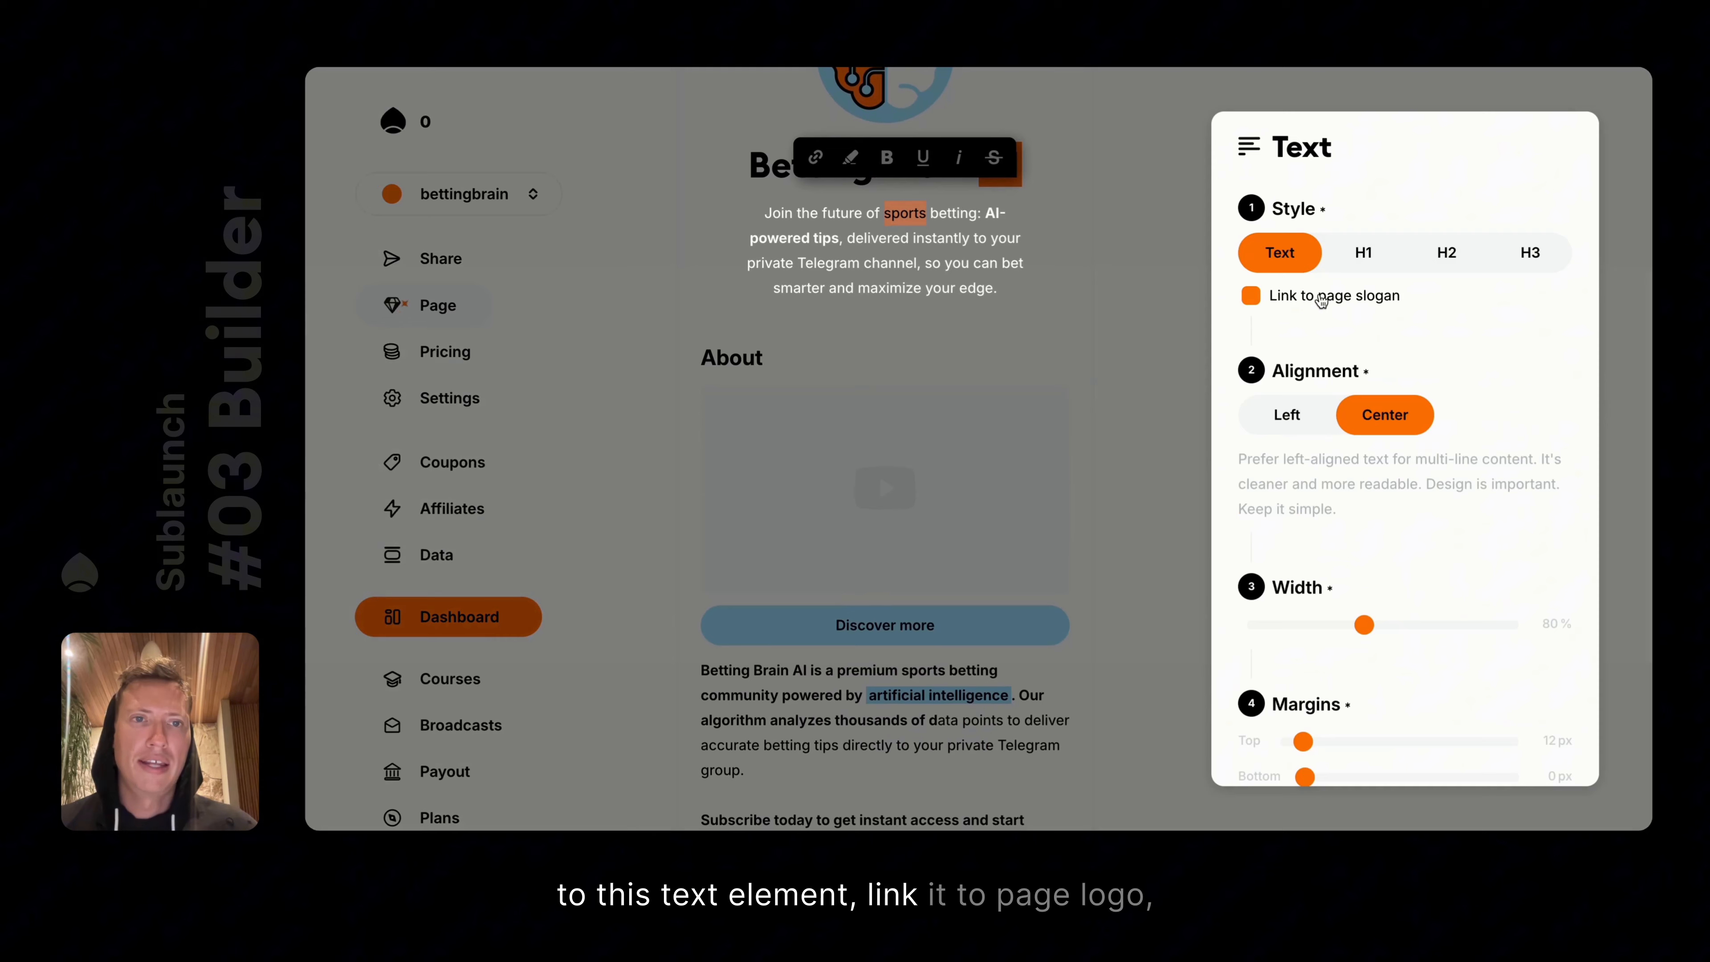
{"action": "left_click", "coordinate": [1133, 297]}
{"action": "left_click", "coordinate": [444, 400]}
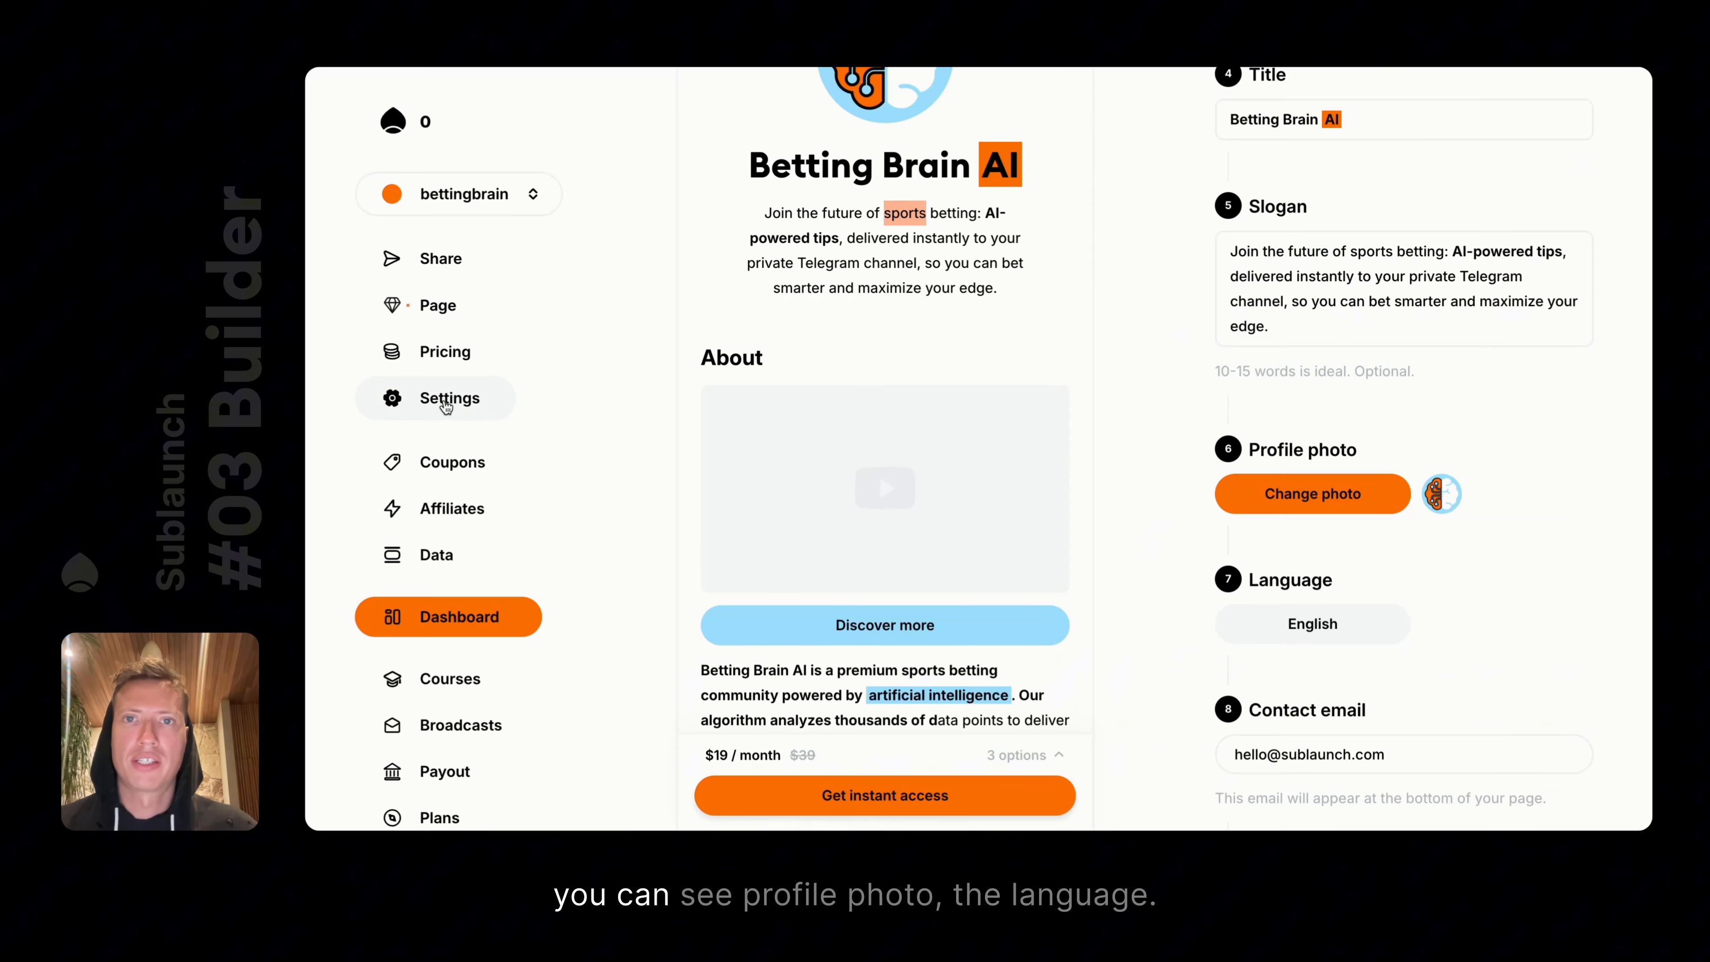
Try French as the page language, then cancel to keep English
{"action": "scroll", "coordinate": [1334, 525], "scroll_direction": "down", "scroll_amount": 4}
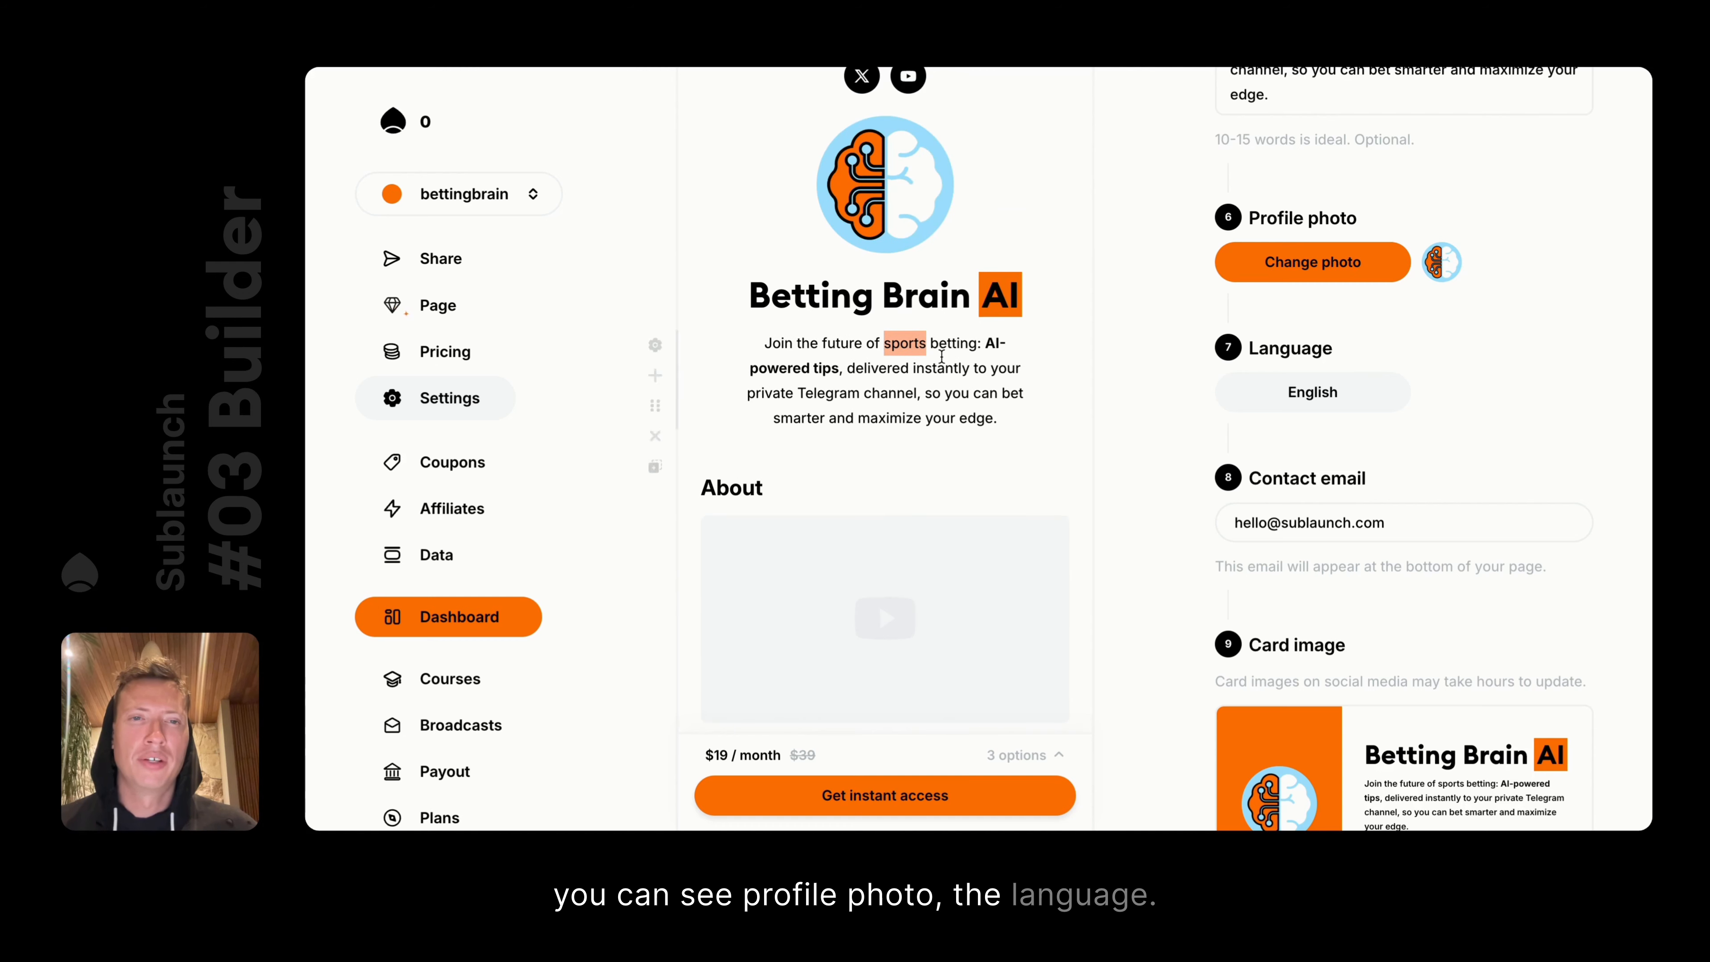
{"action": "scroll", "coordinate": [1046, 377], "scroll_direction": "down", "scroll_amount": 15}
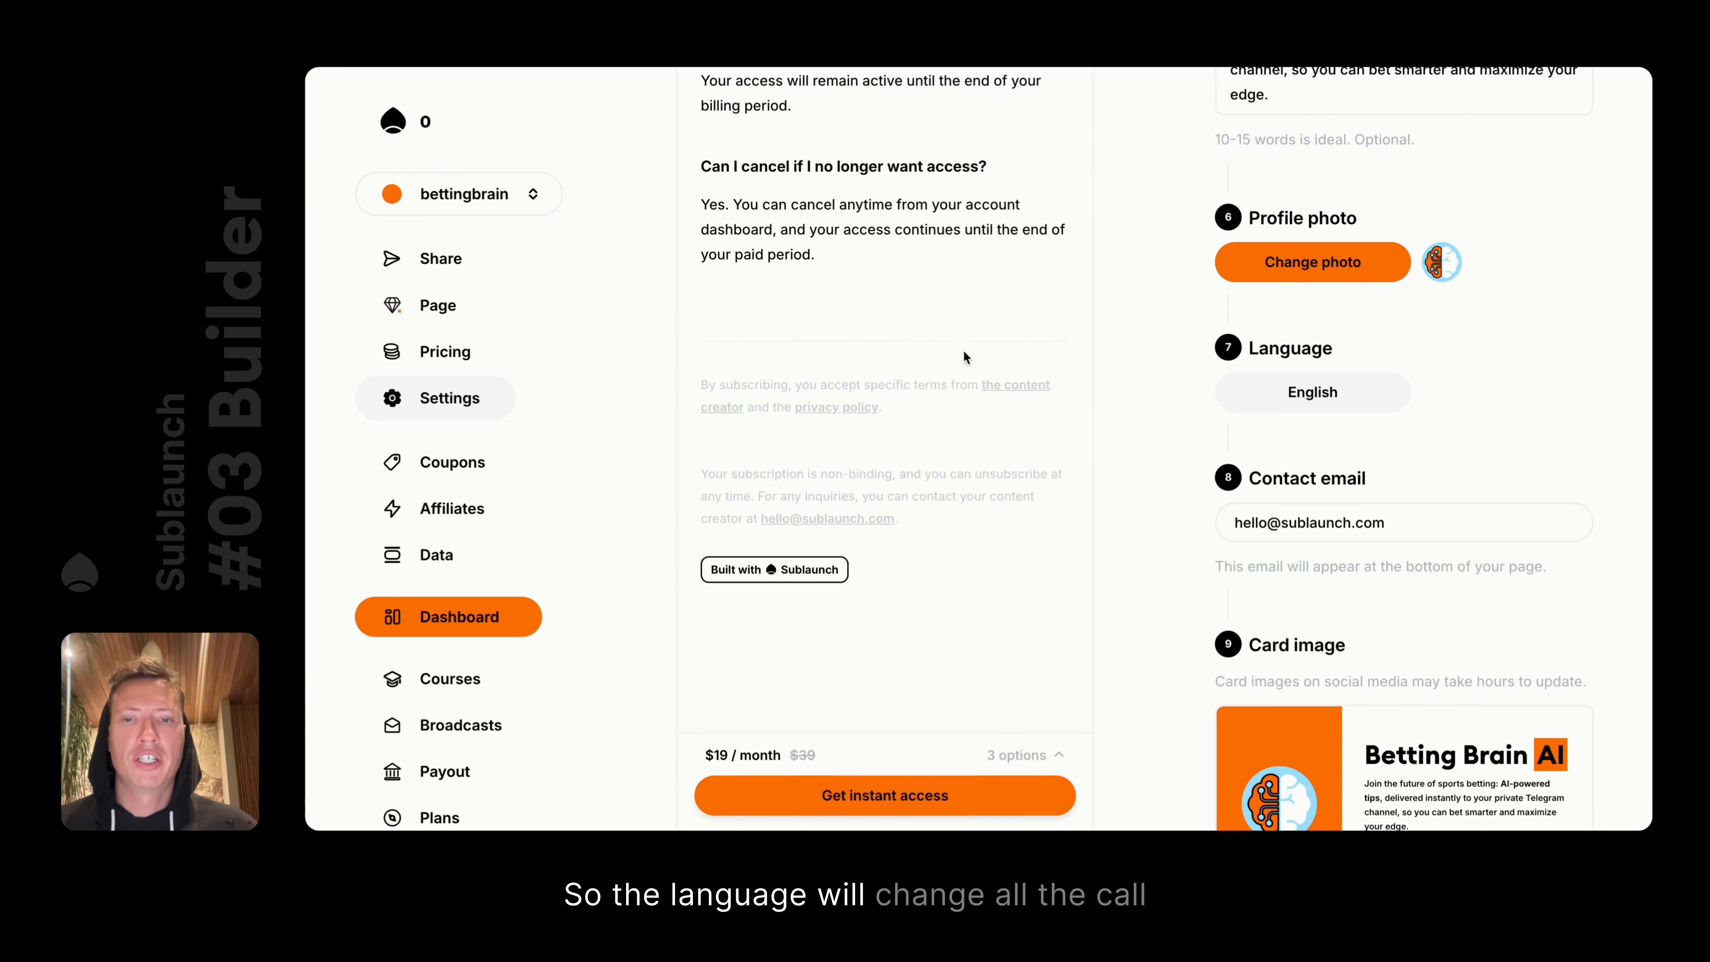
{"action": "scroll", "coordinate": [1003, 489], "scroll_direction": "up", "scroll_amount": 5}
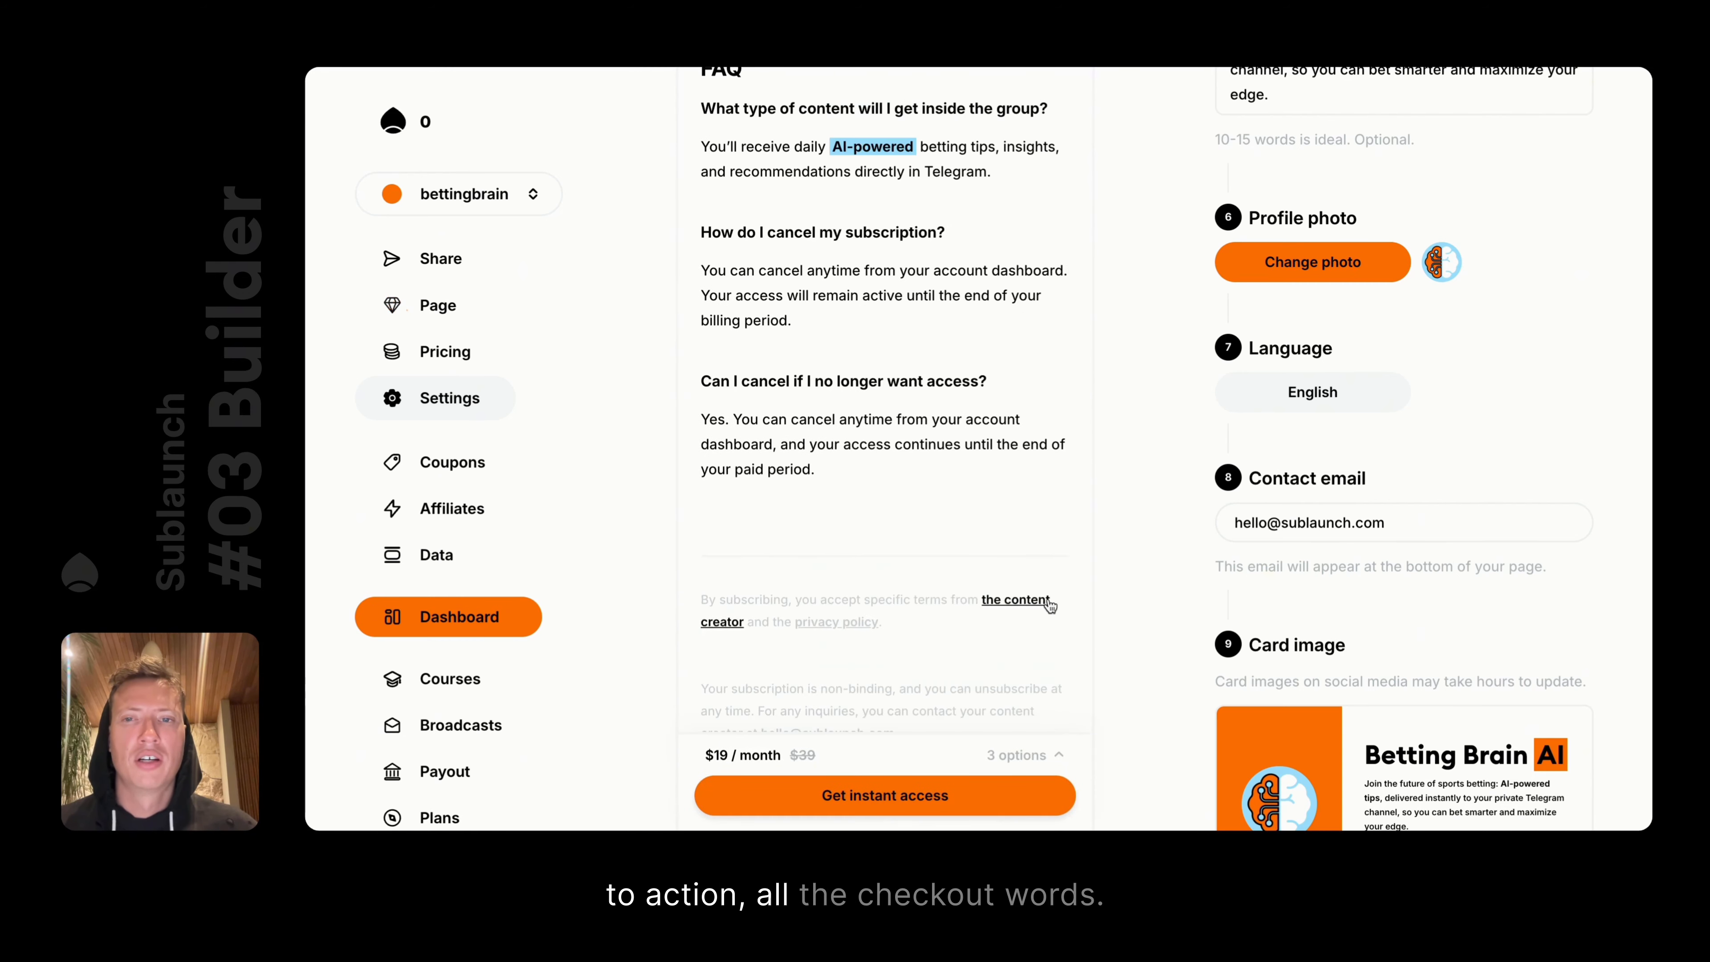
{"action": "scroll", "coordinate": [836, 594], "scroll_direction": "down", "scroll_amount": 3}
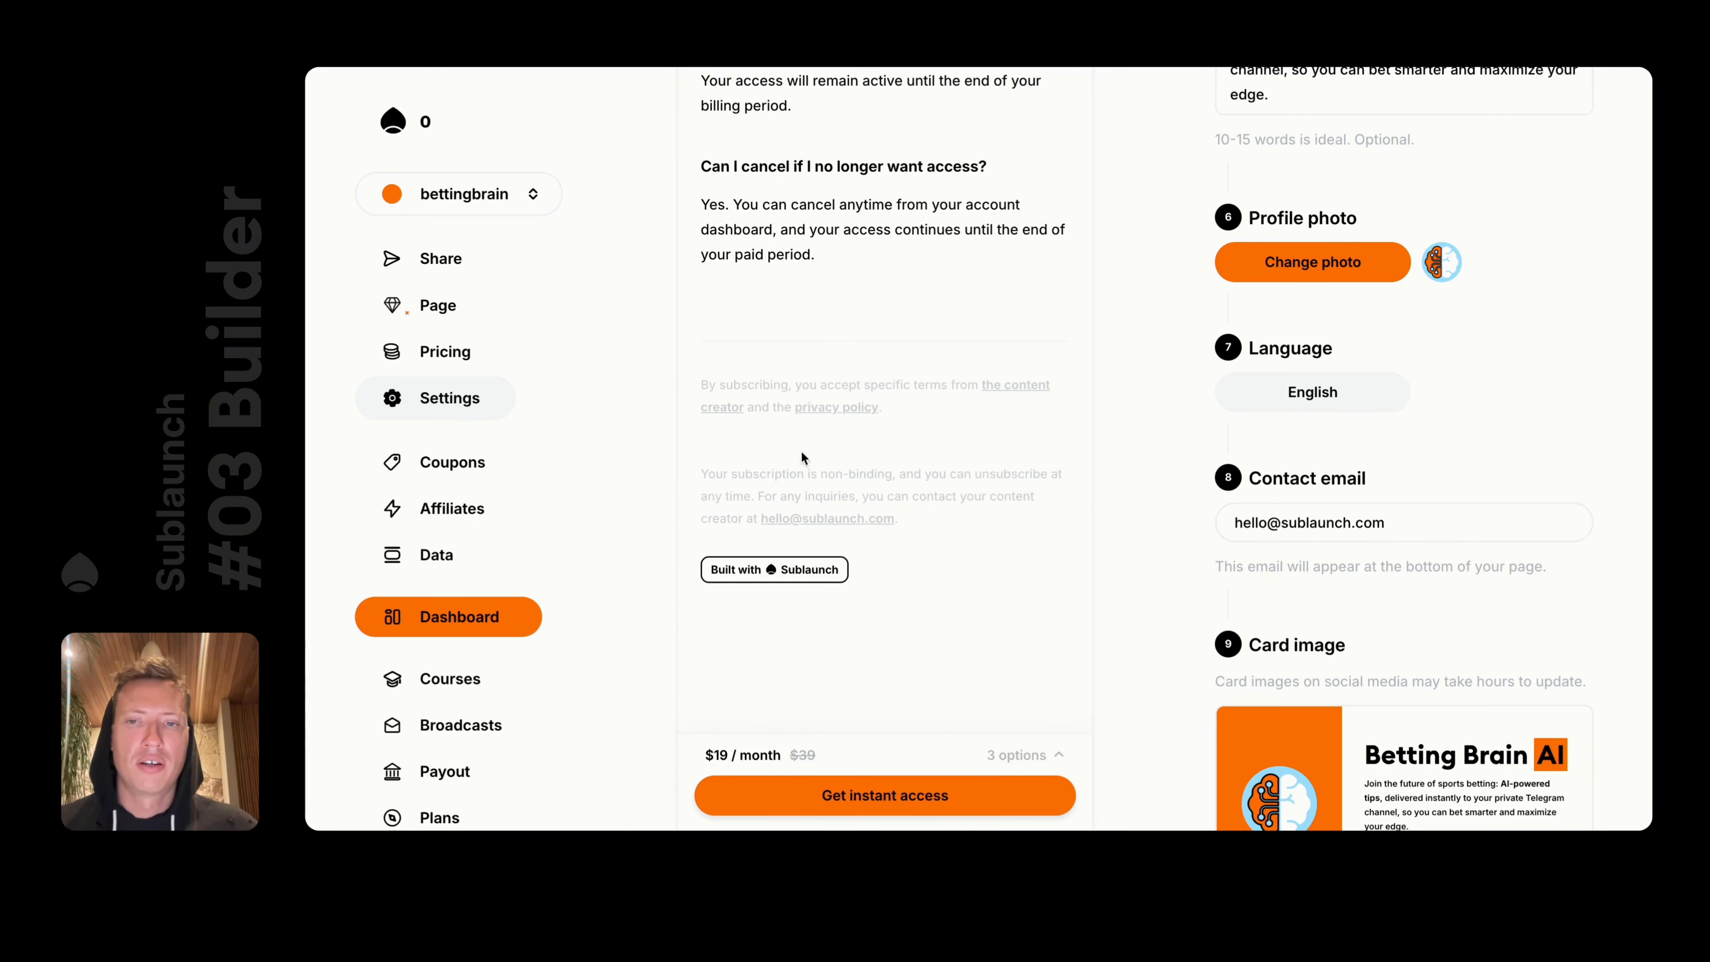
{"action": "left_click", "coordinate": [1388, 409]}
{"action": "left_click", "coordinate": [1392, 398]}
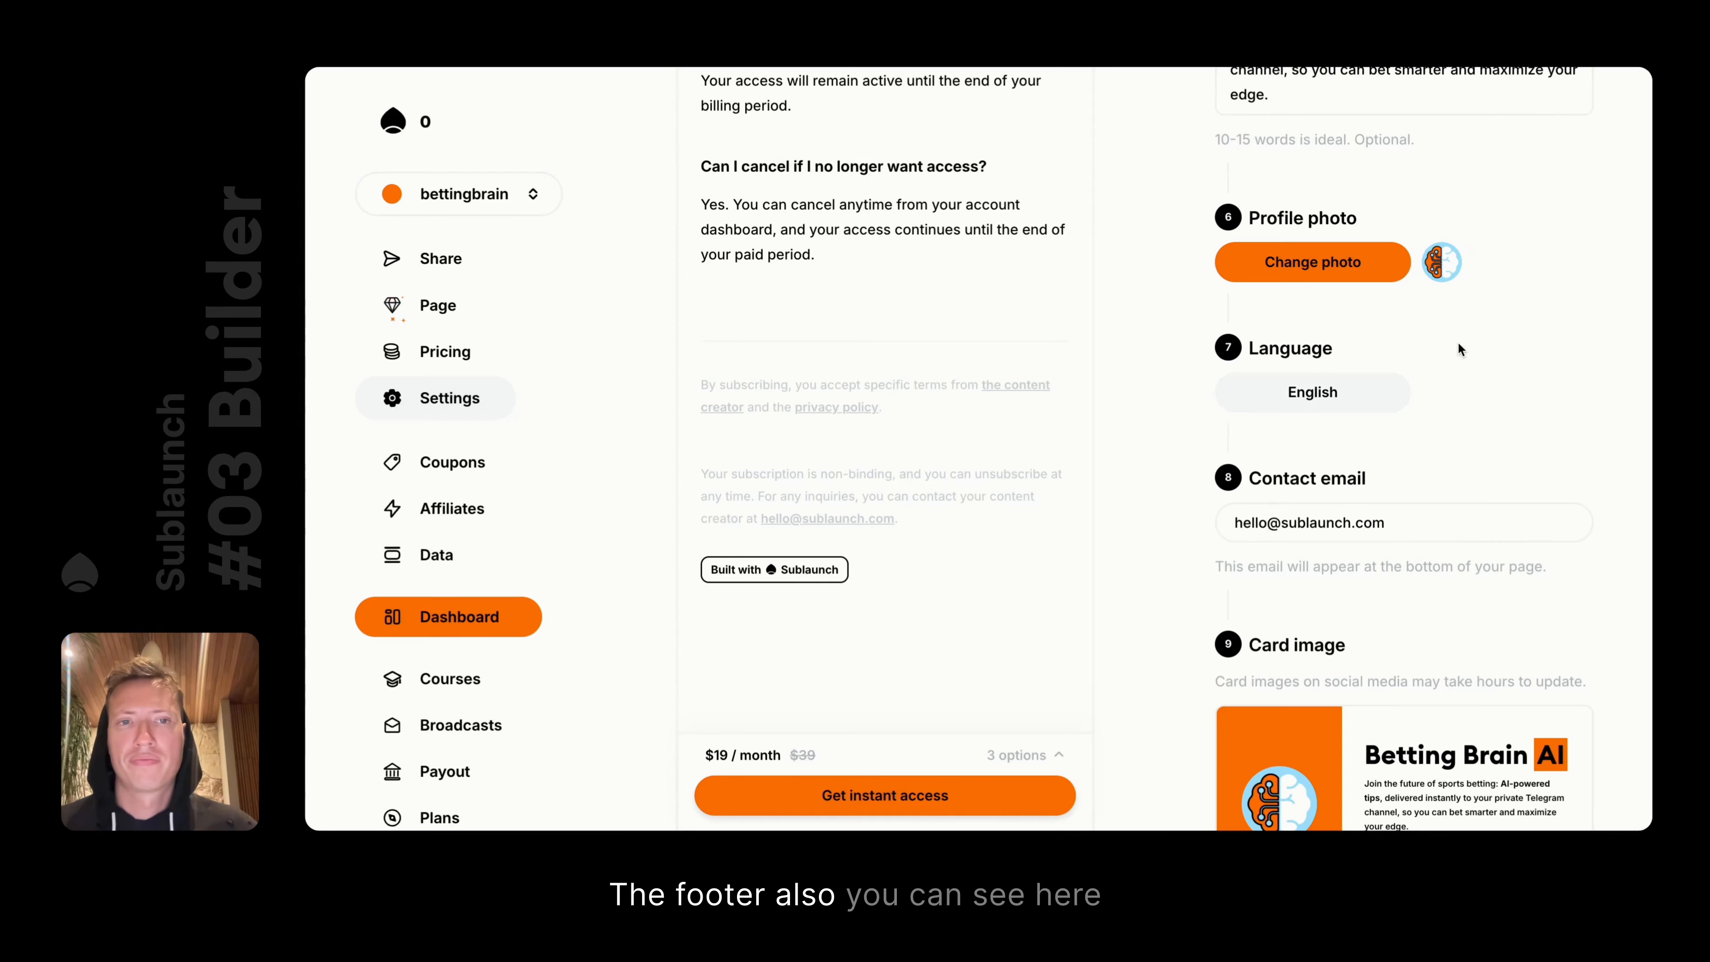
{"action": "left_click", "coordinate": [1392, 399]}
{"action": "left_click", "coordinate": [1308, 435]}
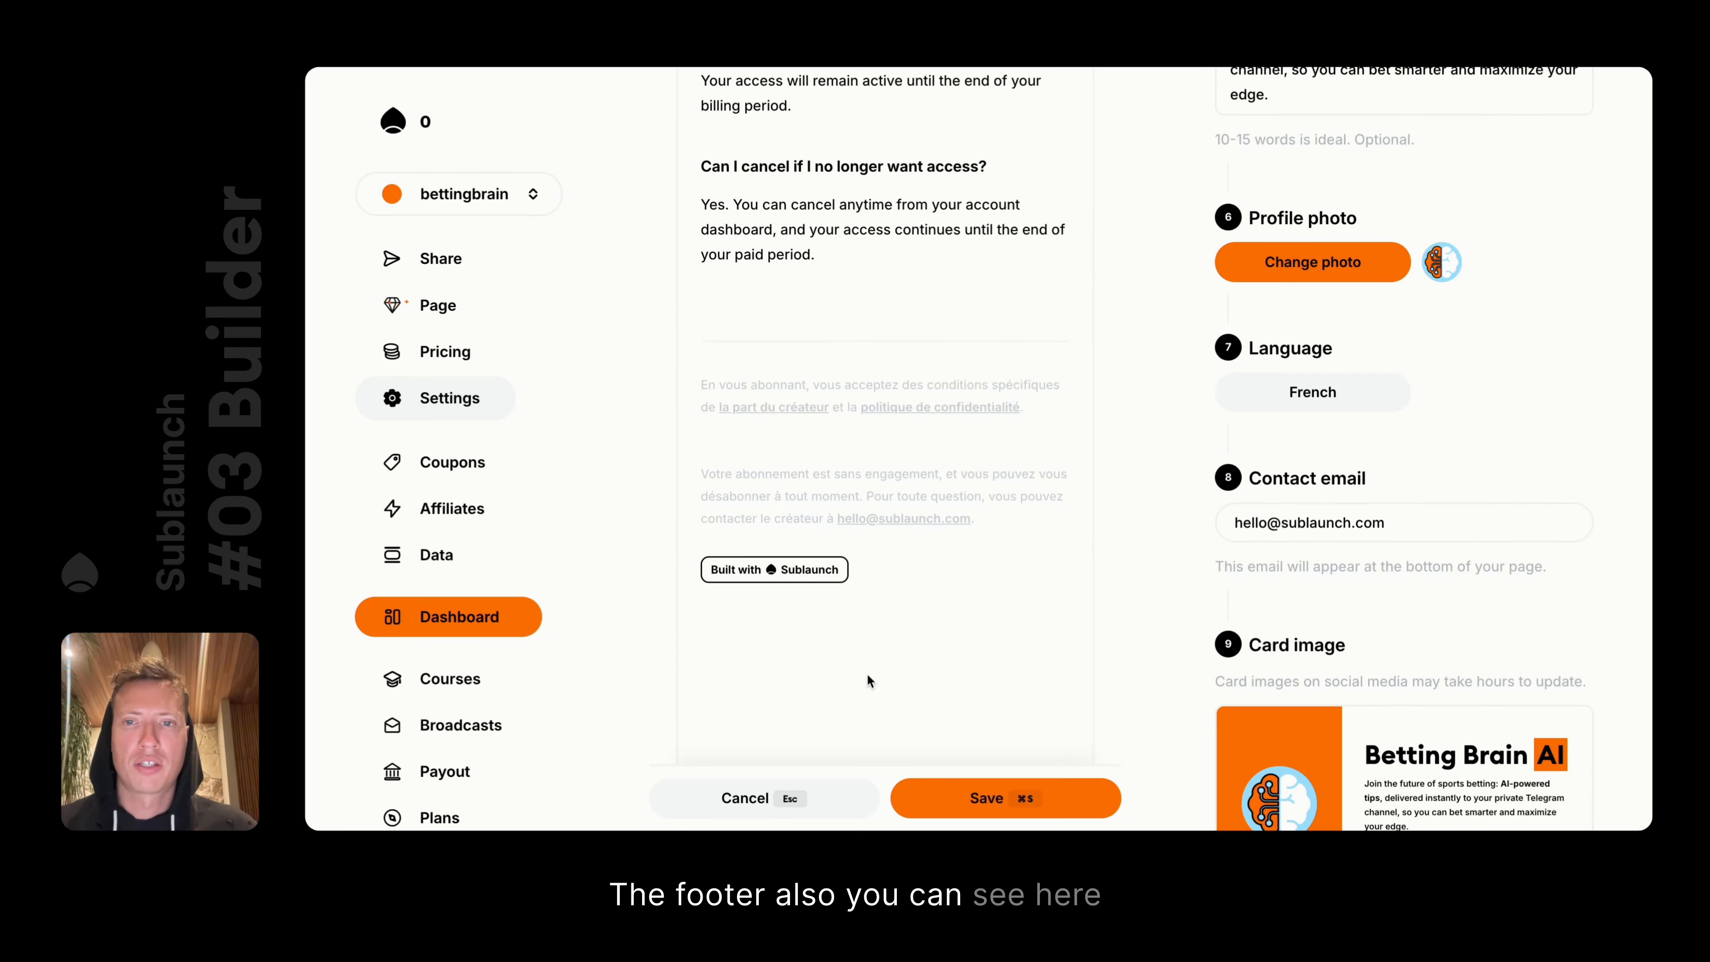
{"action": "left_click", "coordinate": [773, 795]}
{"action": "scroll", "coordinate": [1396, 573], "scroll_direction": "down", "scroll_amount": 5}
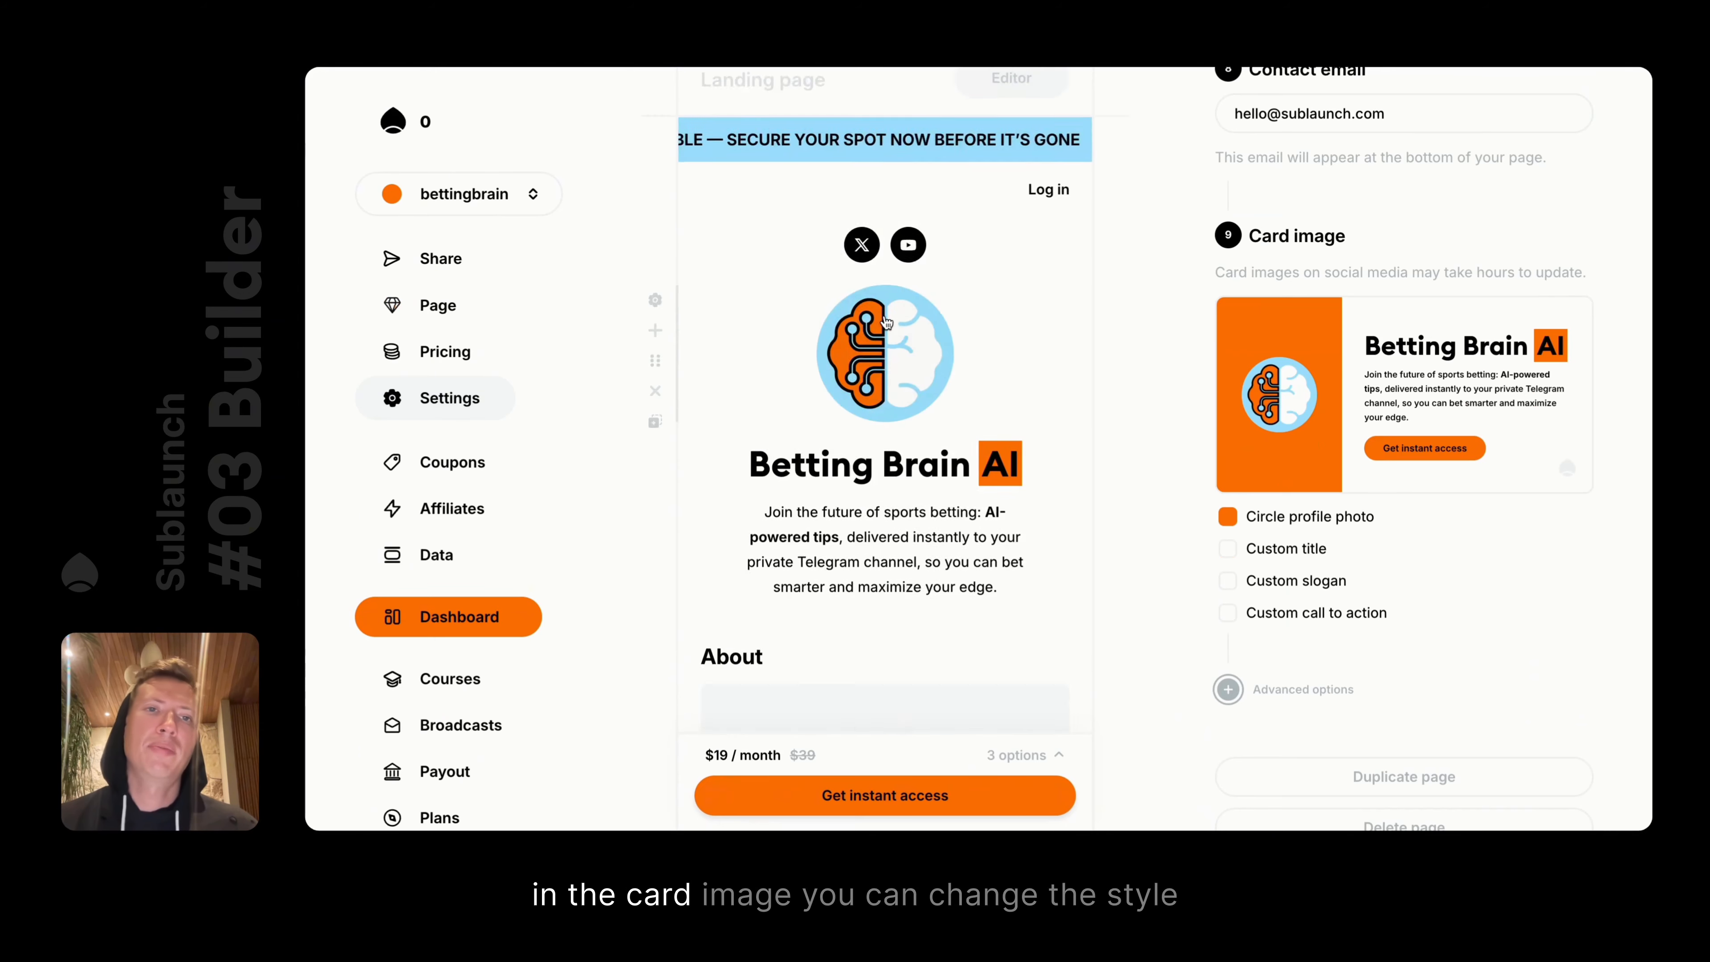
{"action": "left_click", "coordinate": [1227, 516]}
{"action": "left_click", "coordinate": [1227, 516]}
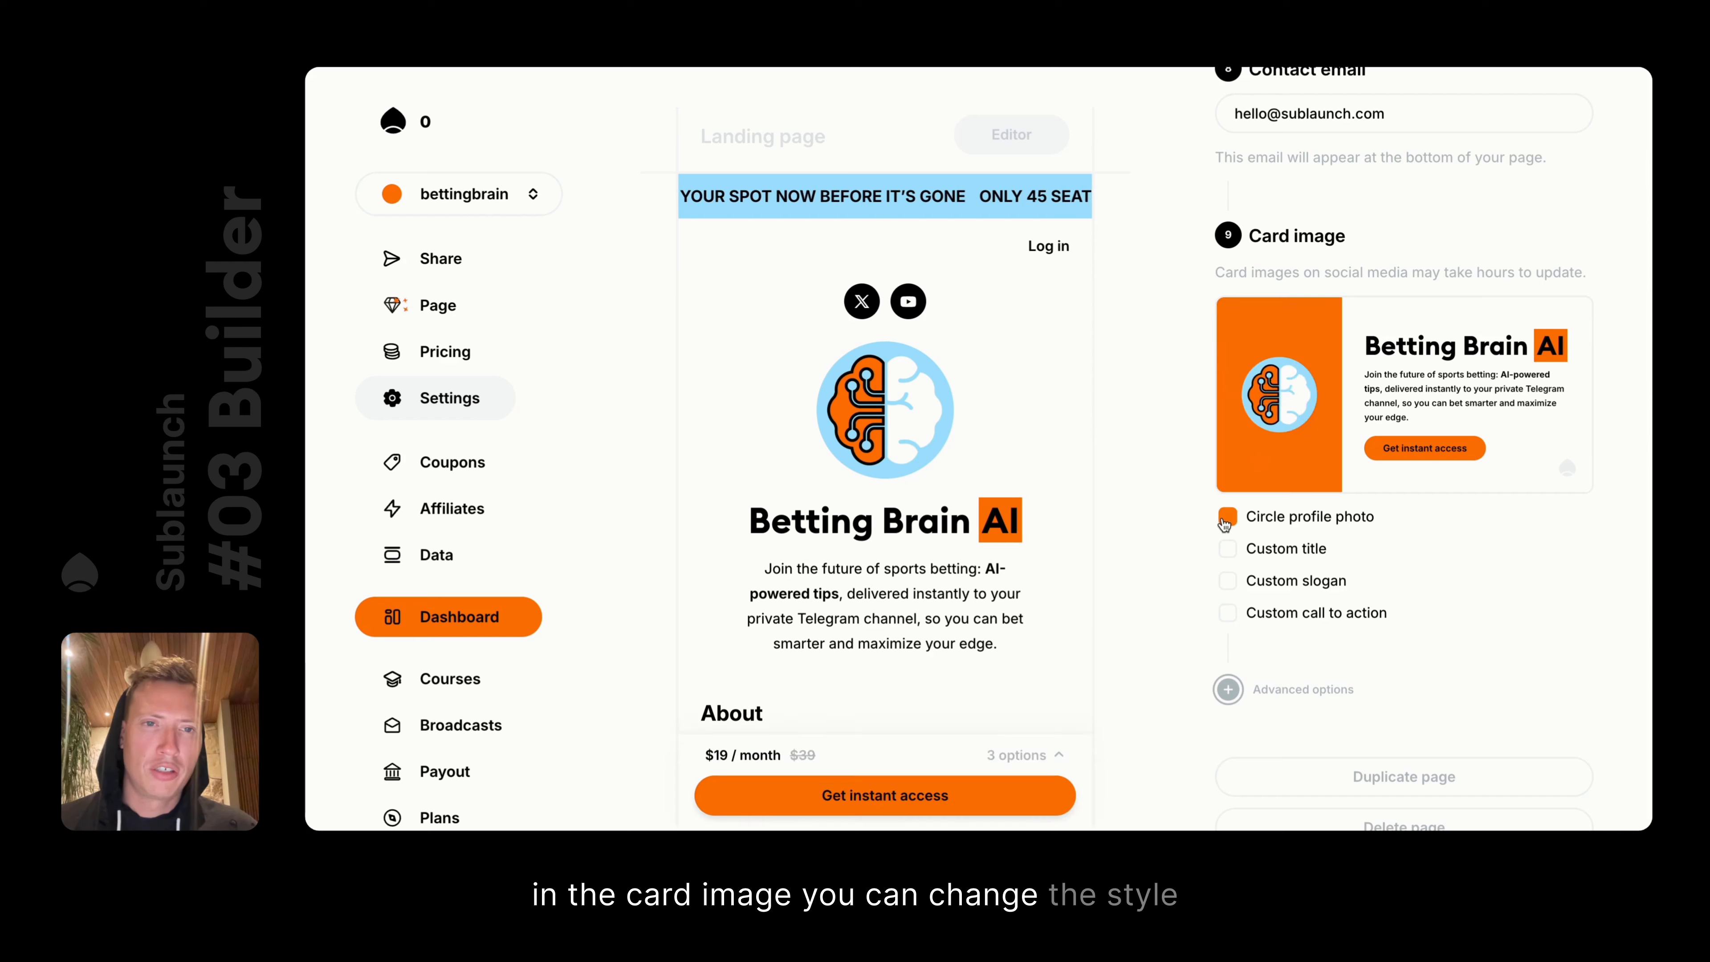
{"action": "left_click", "coordinate": [1227, 516]}
{"action": "left_click", "coordinate": [1227, 516]}
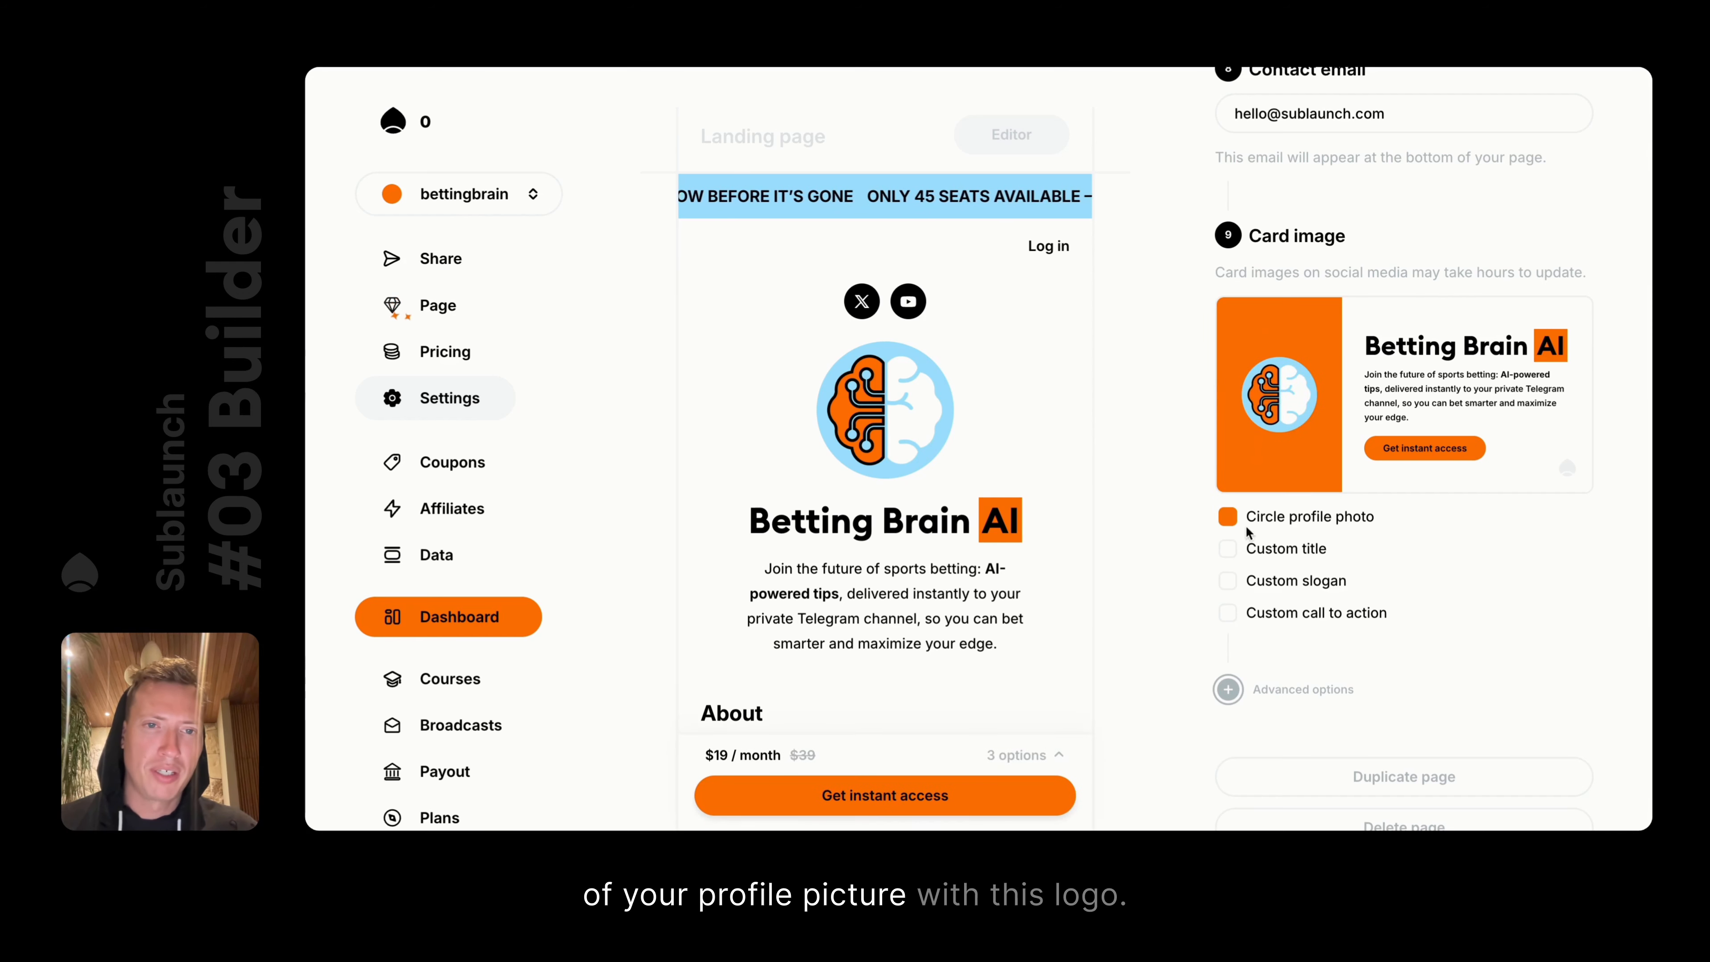
{"action": "left_click", "coordinate": [1228, 518]}
{"action": "left_click", "coordinate": [1228, 518]}
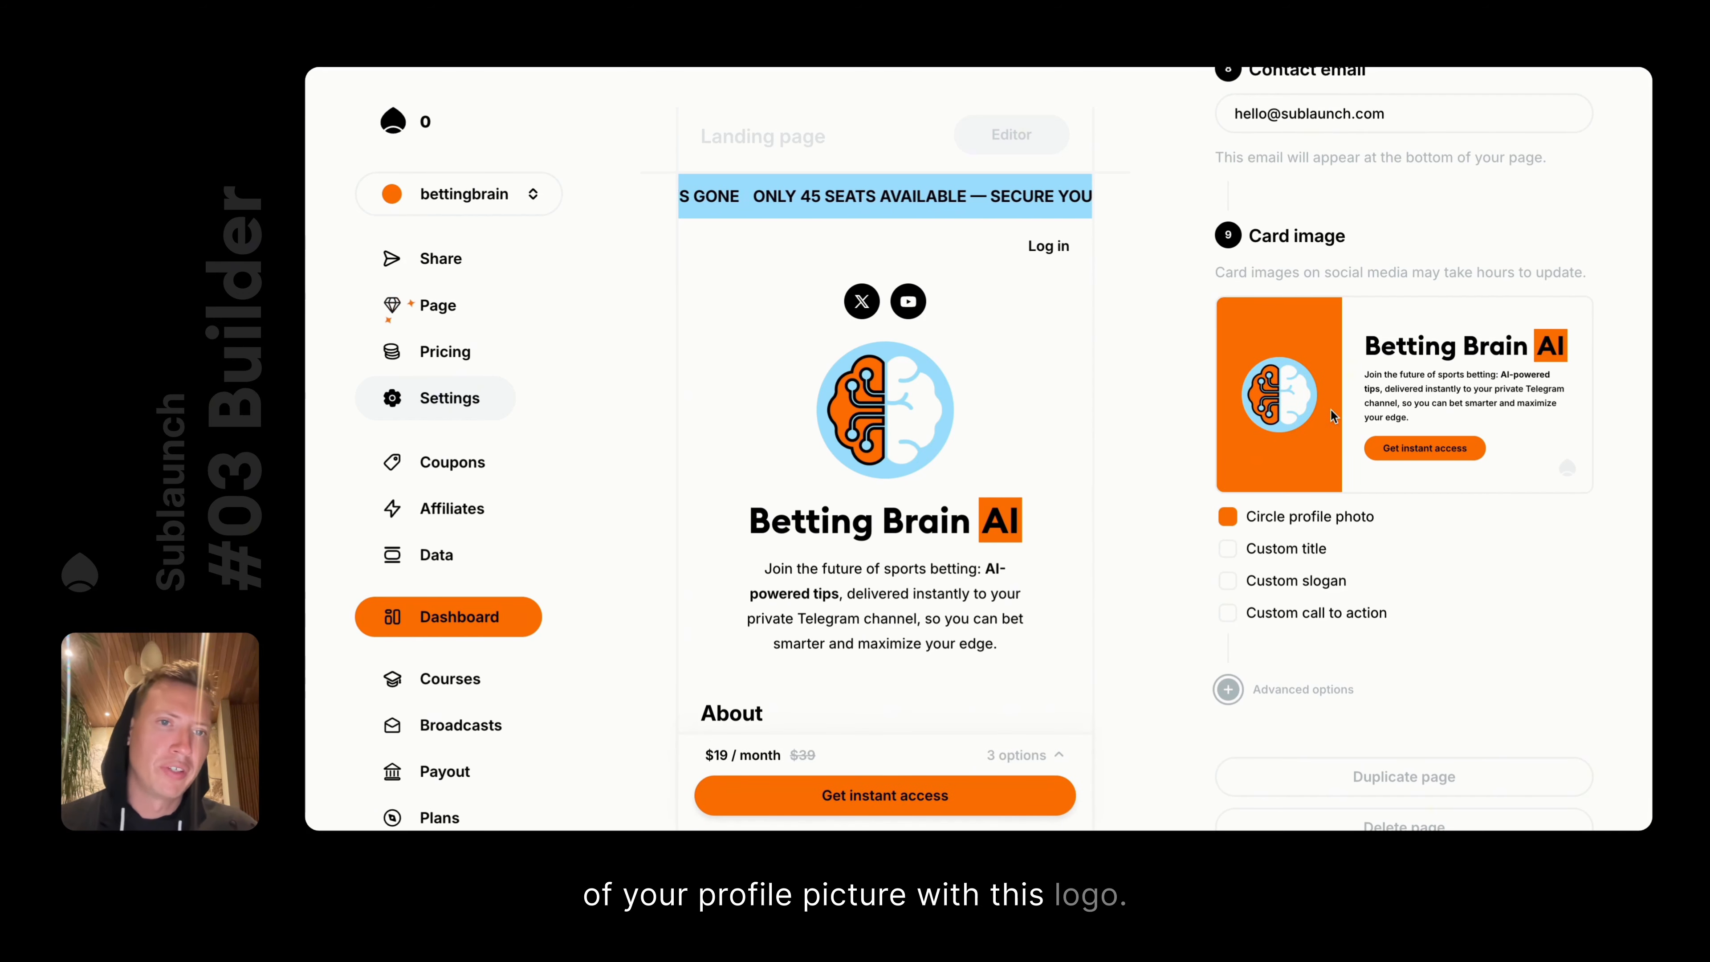
{"action": "left_click", "coordinate": [1228, 516]}
{"action": "left_click", "coordinate": [1232, 517]}
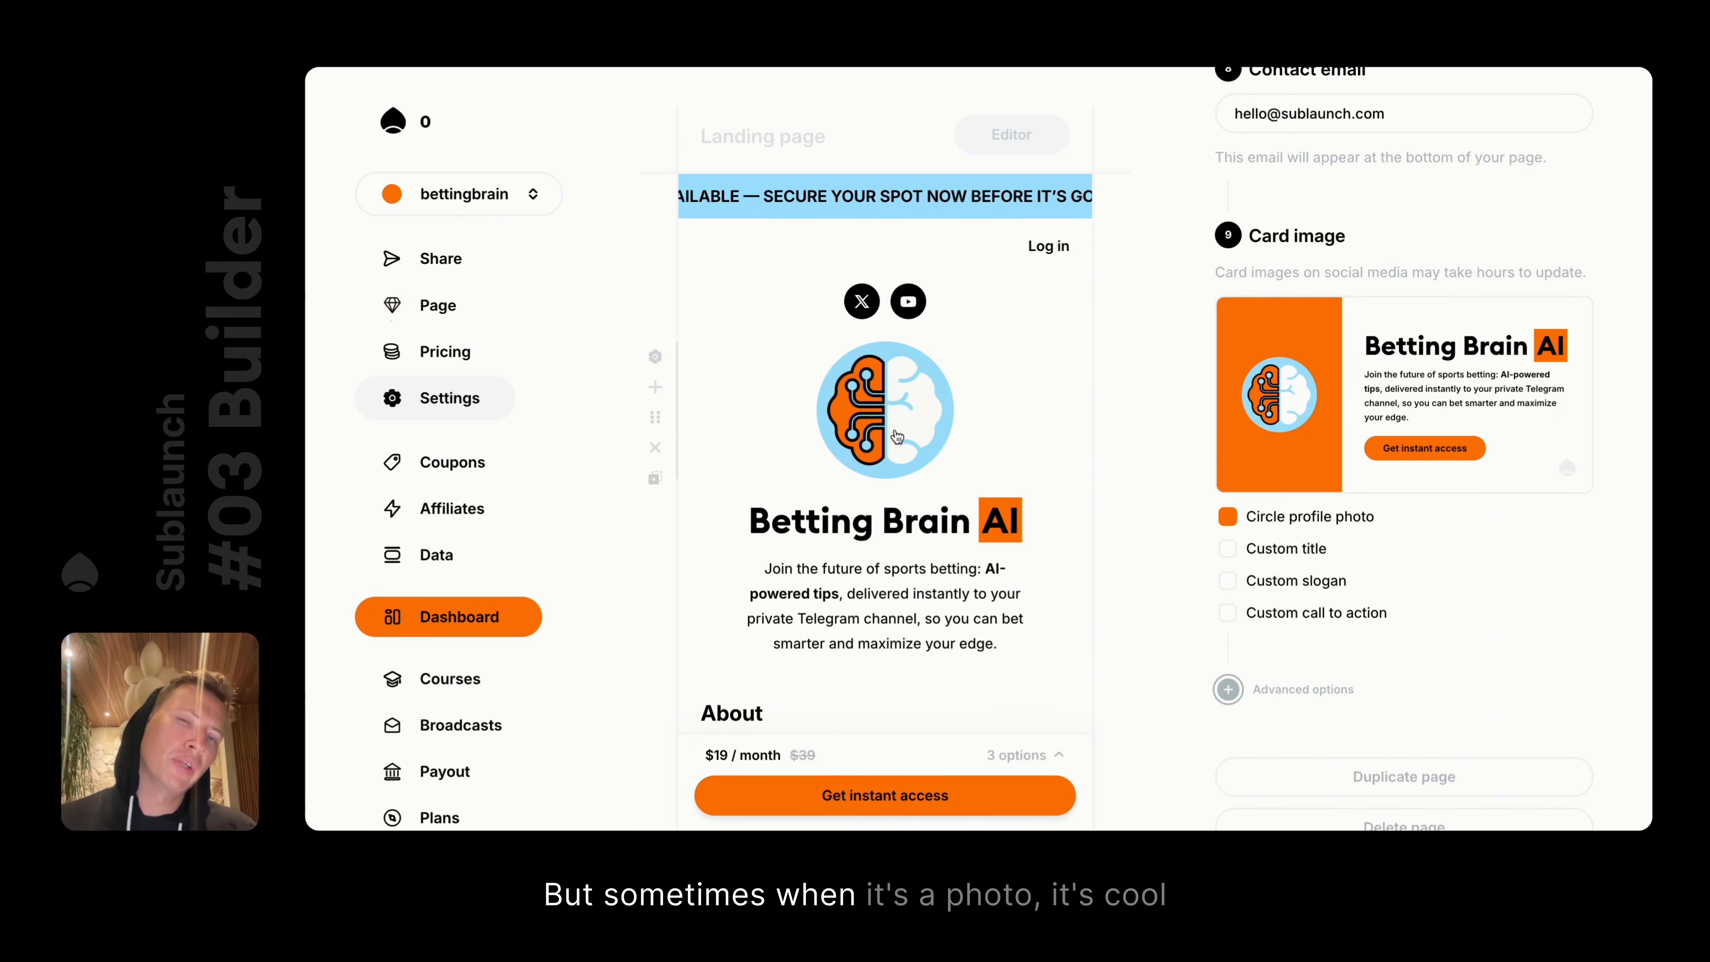
{"action": "left_click", "coordinate": [1235, 516]}
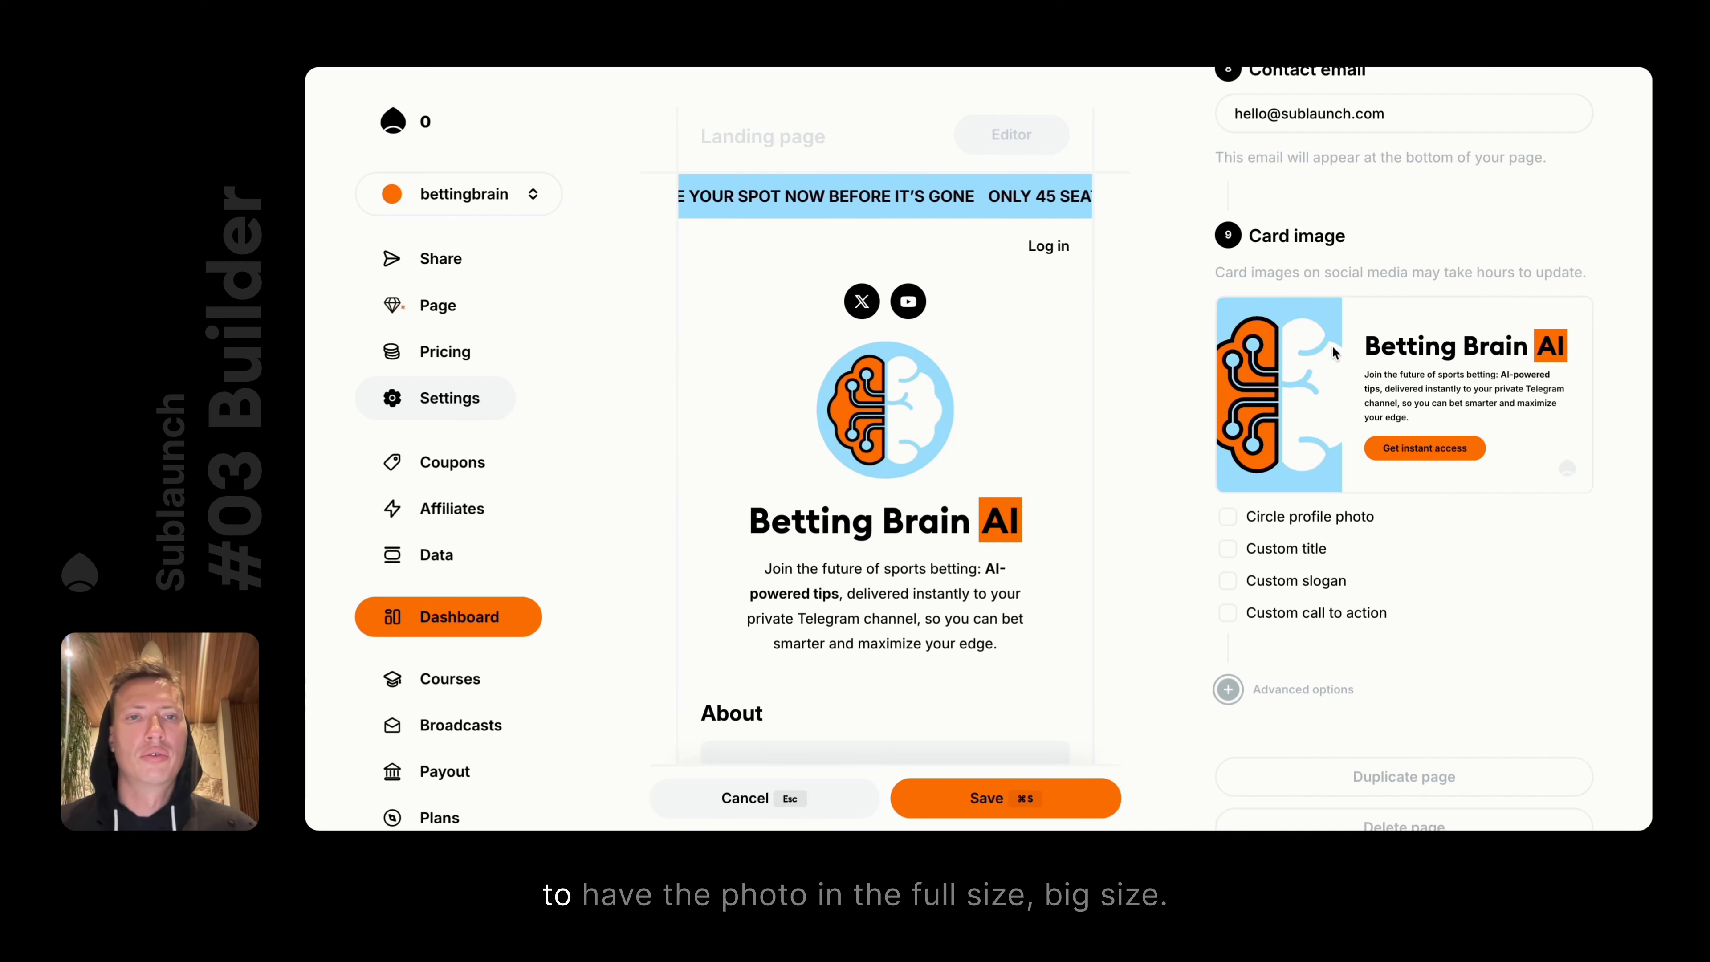
{"action": "left_click", "coordinate": [1229, 520]}
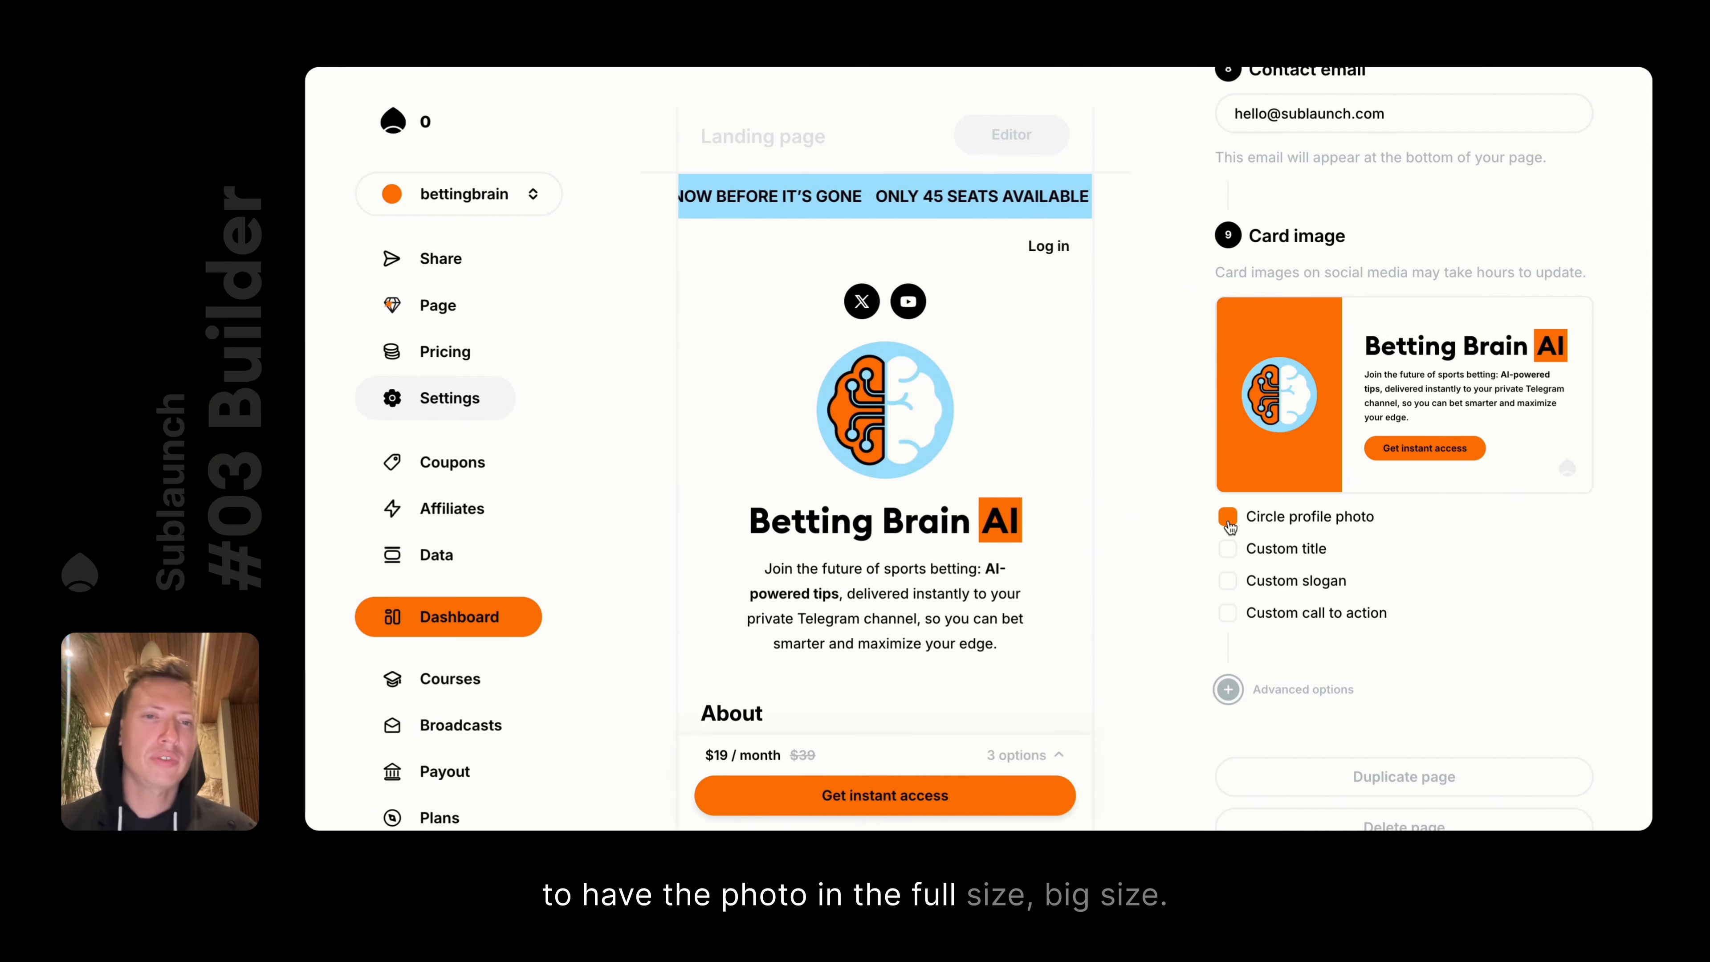
{"action": "left_click", "coordinate": [1233, 558]}
{"action": "left_click", "coordinate": [1233, 558]}
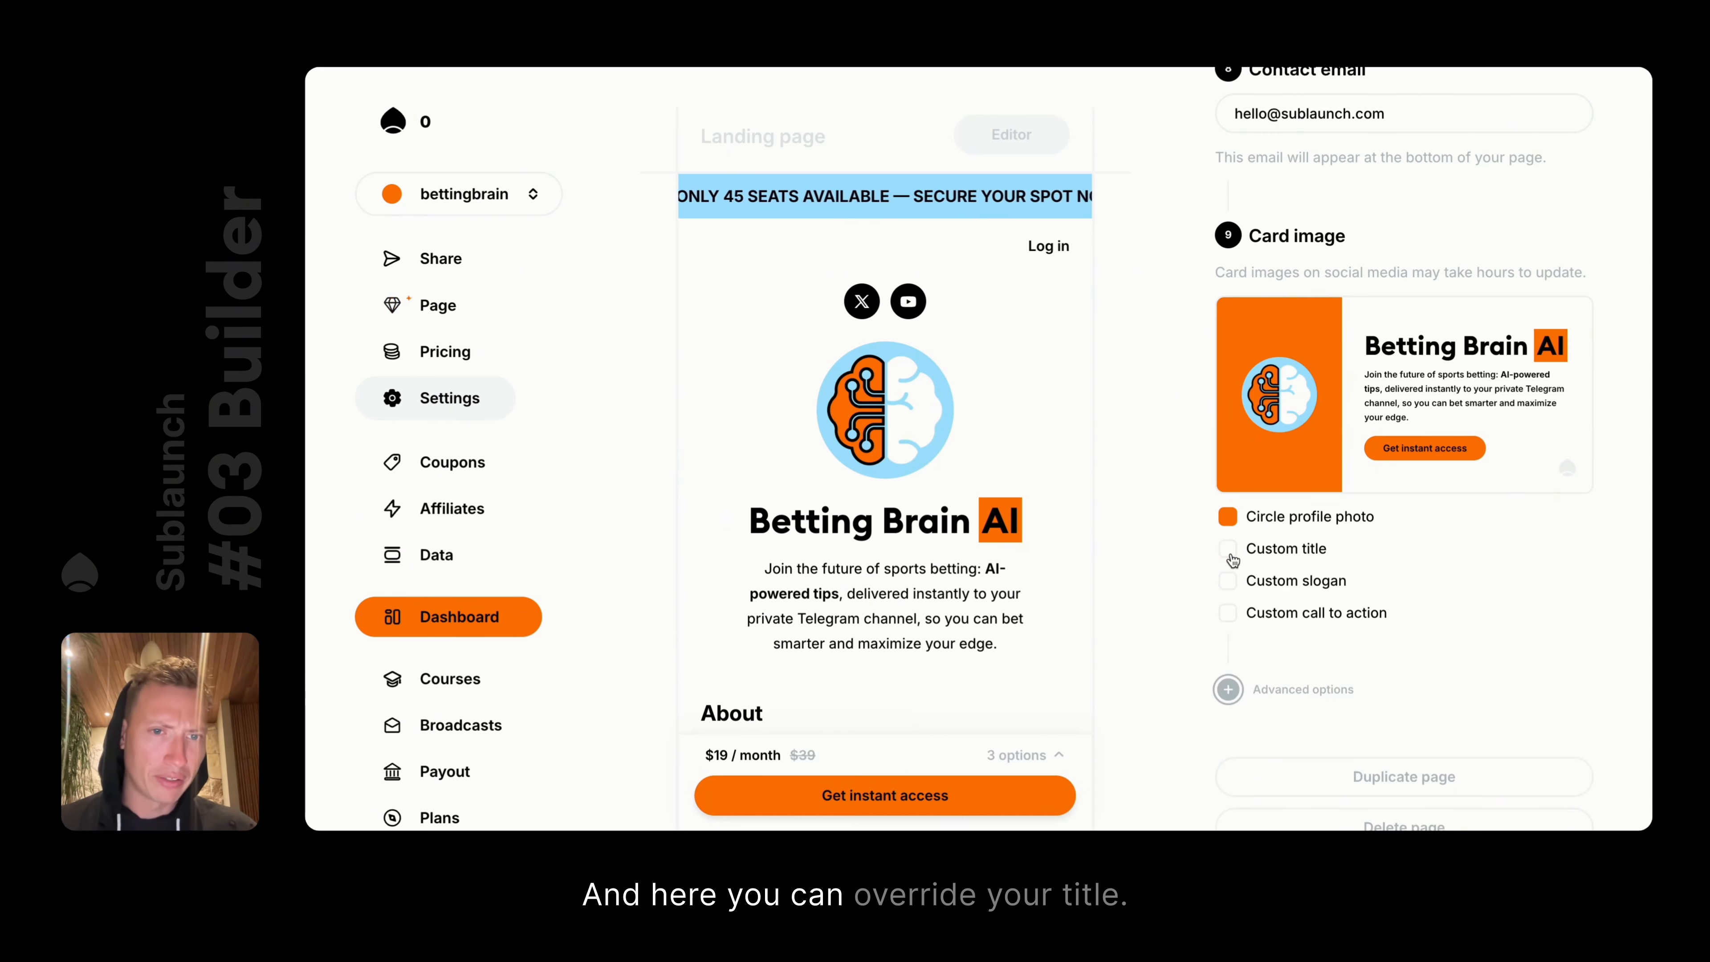
{"action": "left_click", "coordinate": [1238, 560]}
{"action": "left_click", "coordinate": [1231, 550]}
{"action": "left_click", "coordinate": [1231, 550]}
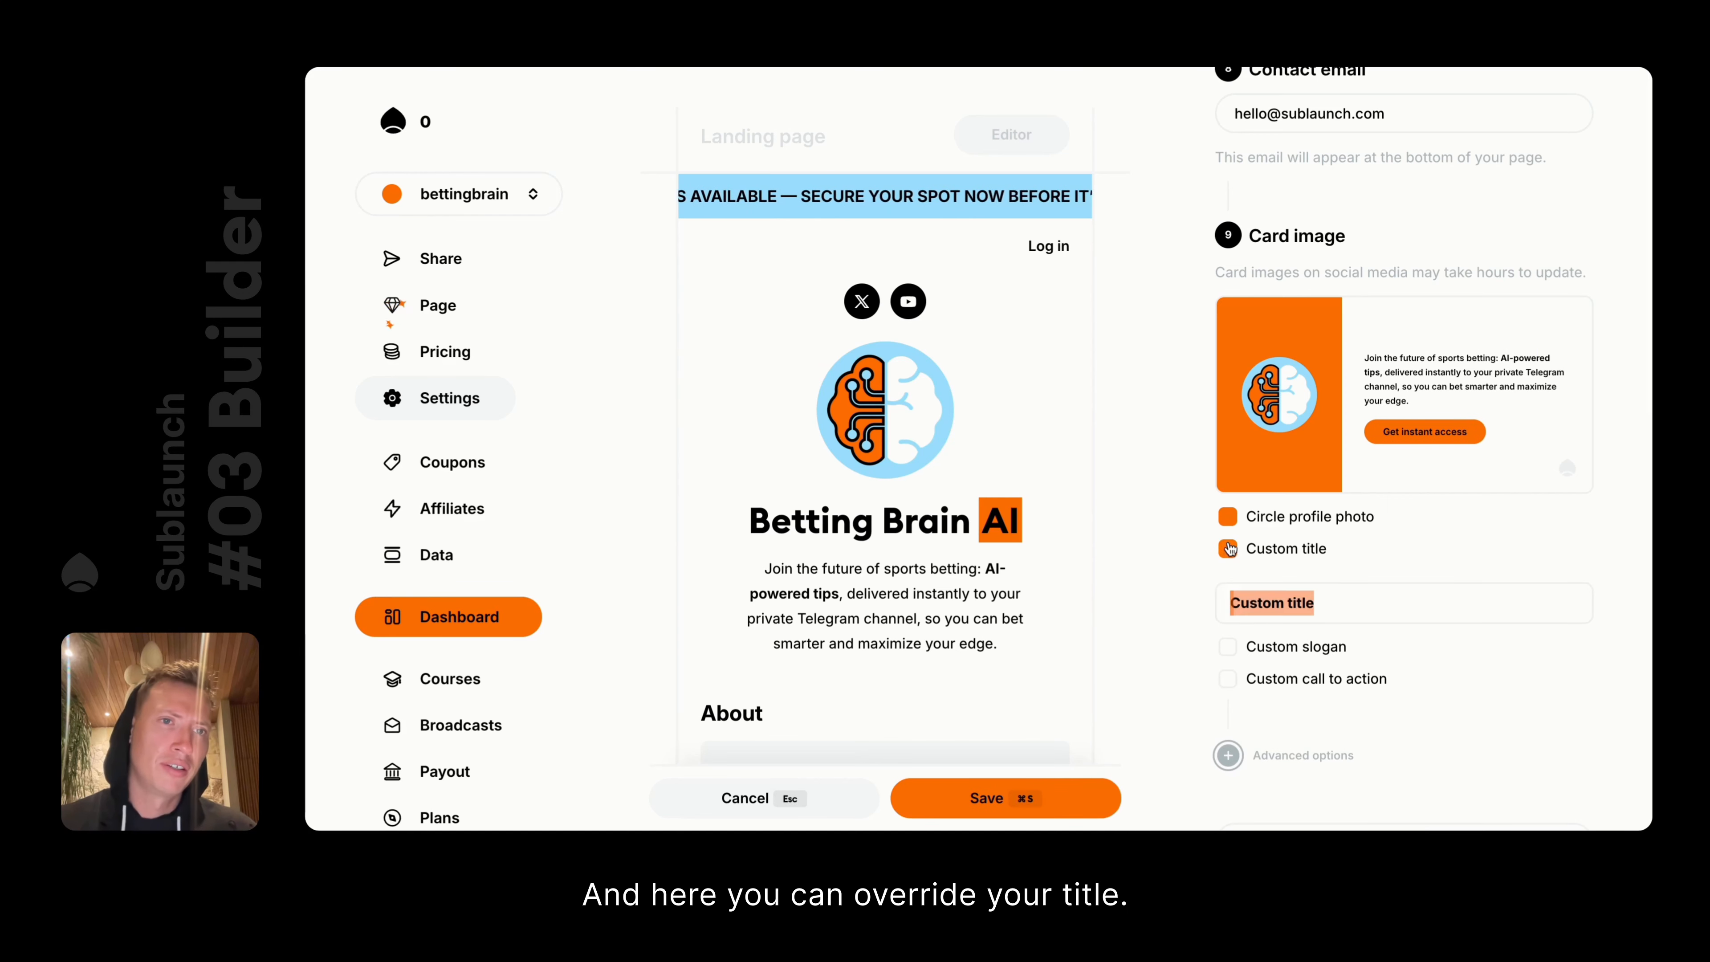
{"action": "left_click", "coordinate": [1287, 602]}
{"action": "type", "text": "dsdsdsdsds"}
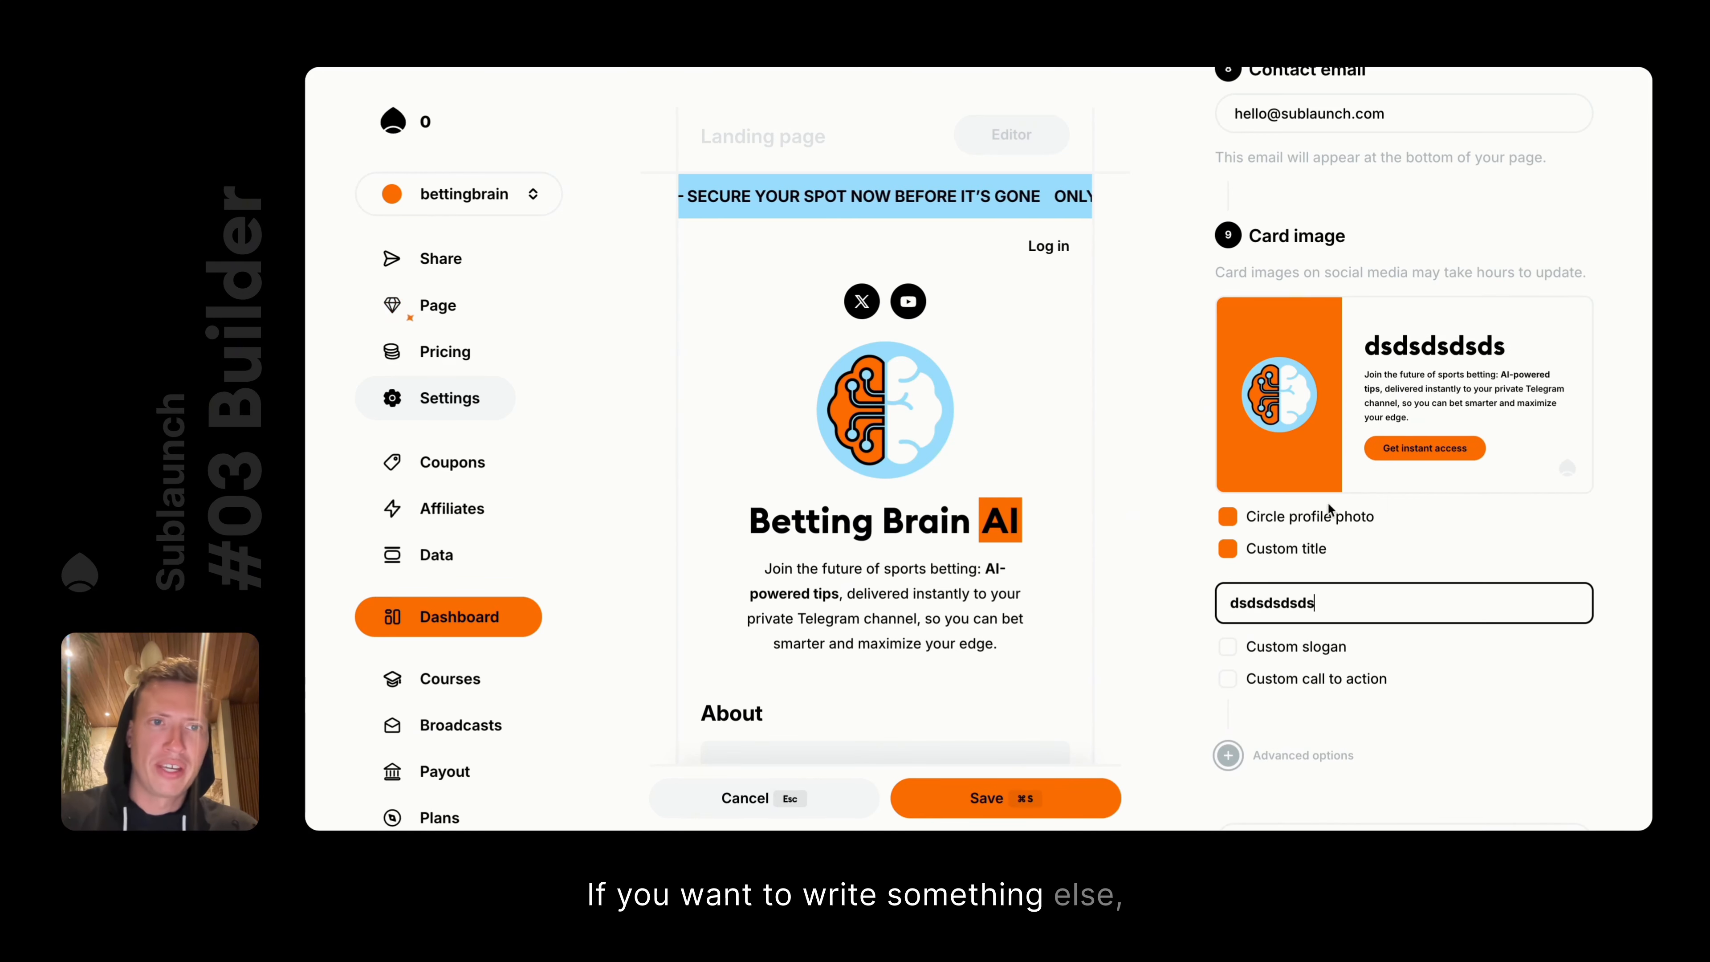
{"action": "scroll", "coordinate": [1331, 294], "scroll_direction": "up", "scroll_amount": 10}
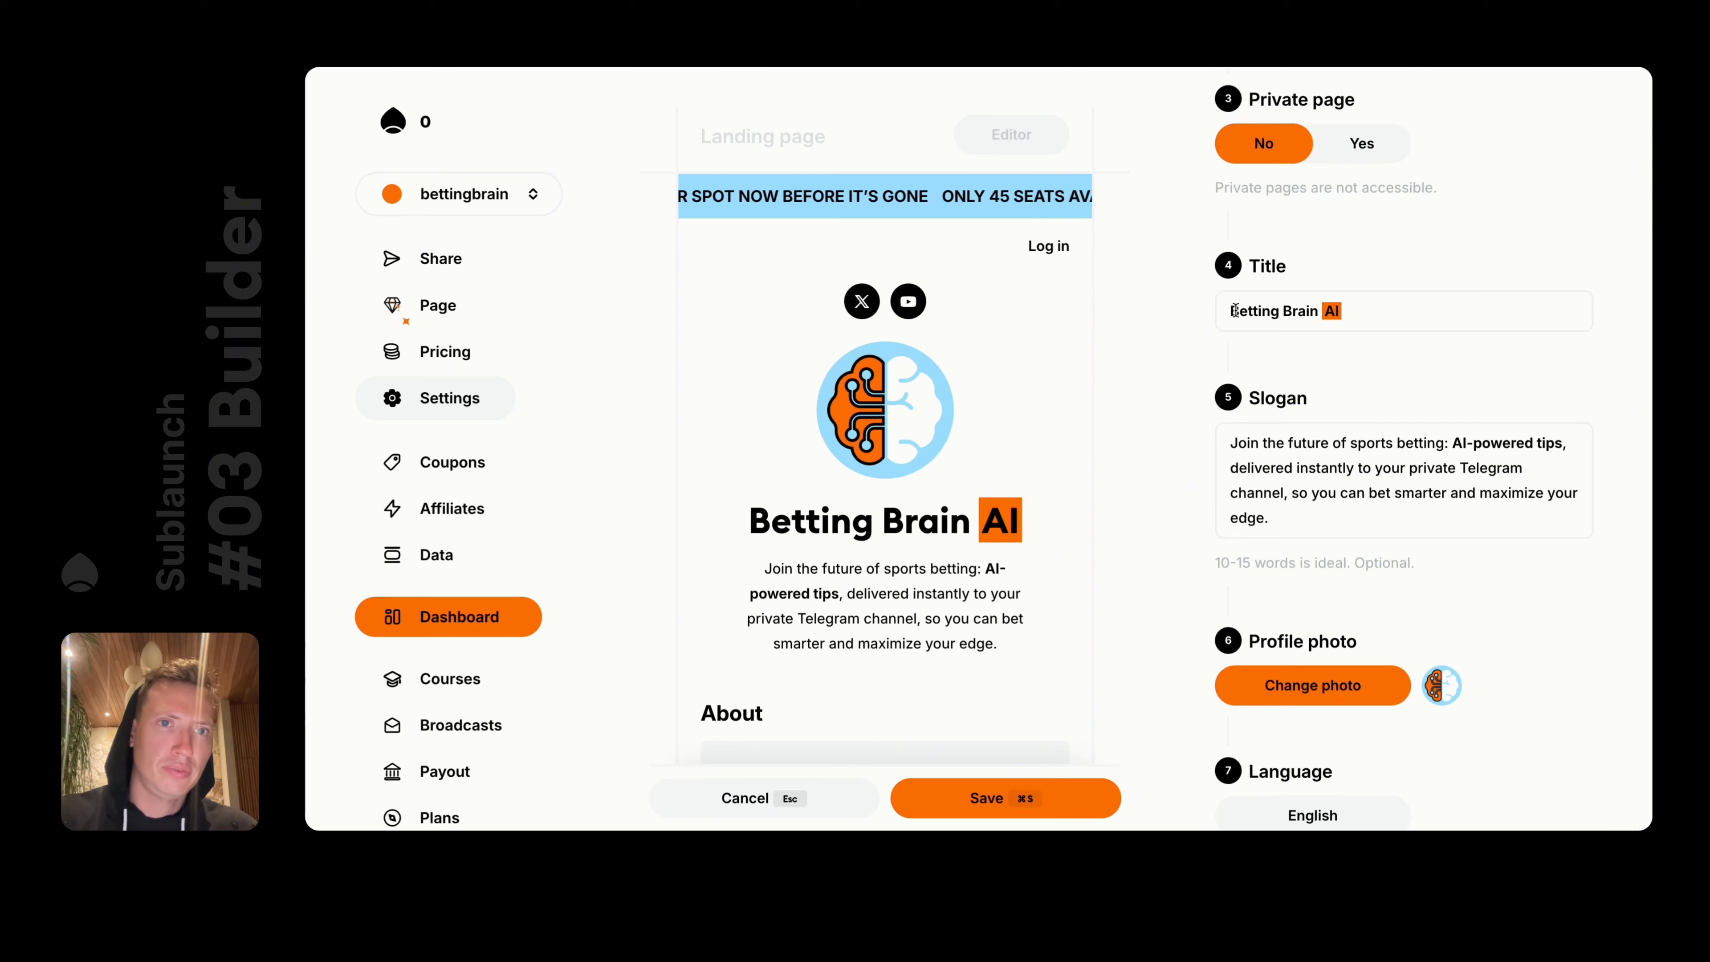
{"action": "scroll", "coordinate": [1459, 326], "scroll_direction": "down", "scroll_amount": 10}
{"action": "left_click", "coordinate": [1227, 450]}
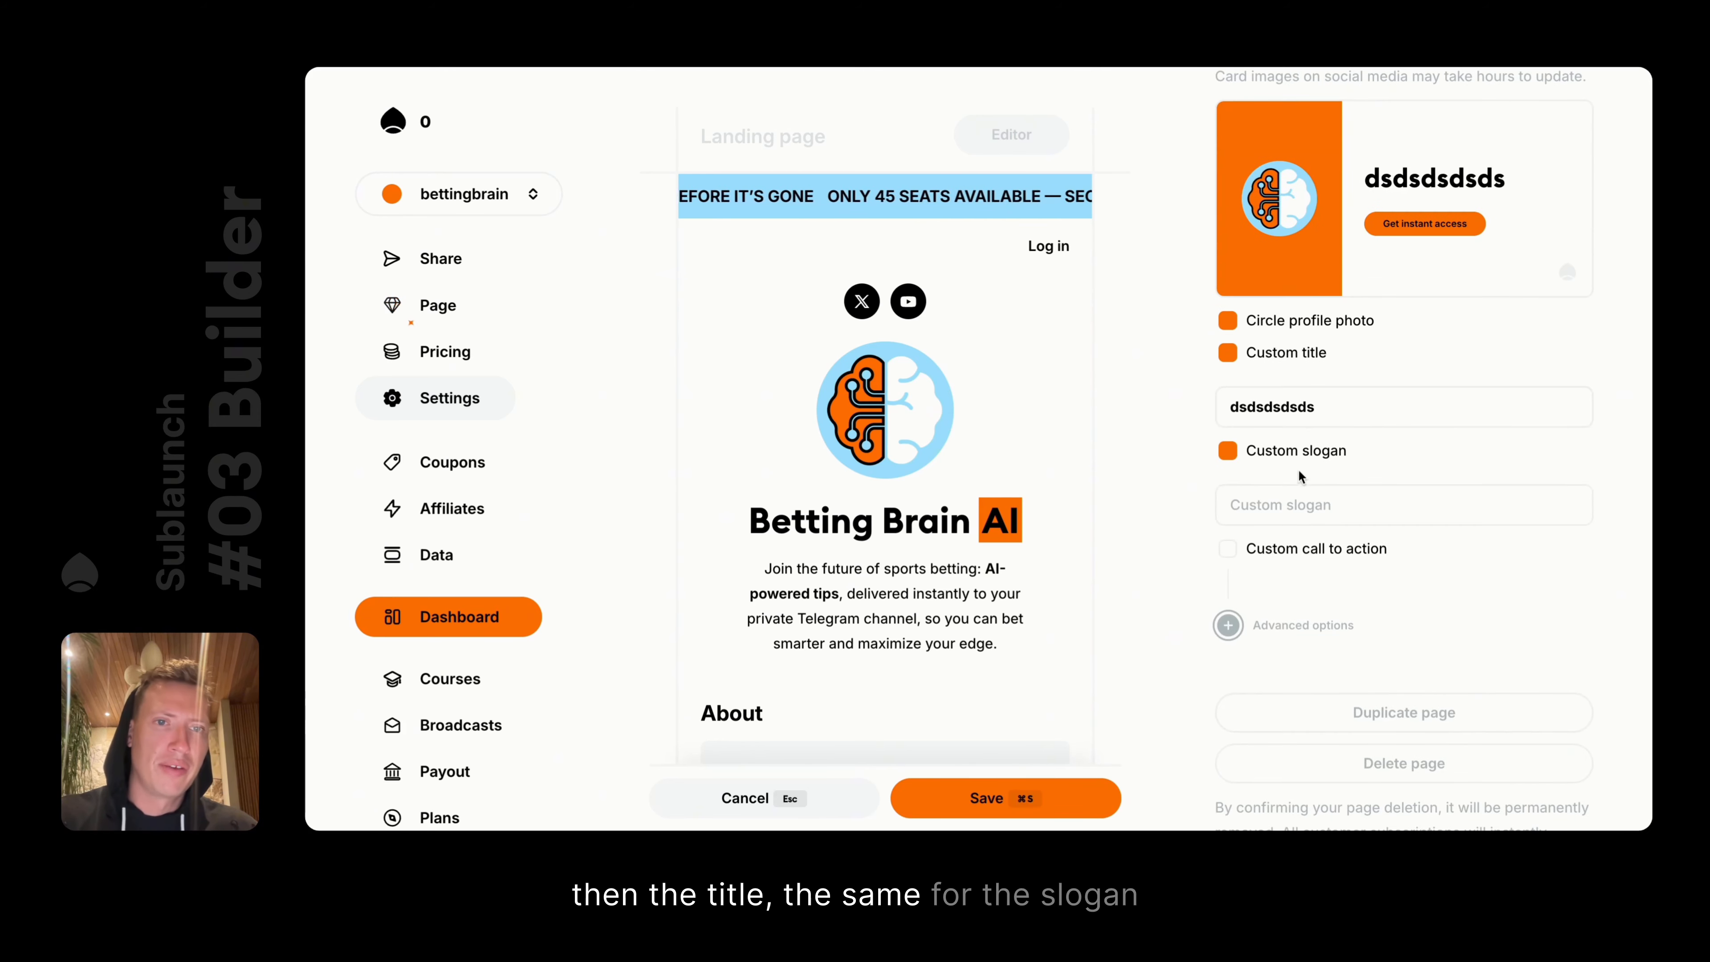
{"action": "left_click", "coordinate": [1312, 504]}
{"action": "type", "text": "dsdsadsa"}
{"action": "left_click", "coordinate": [1279, 546]}
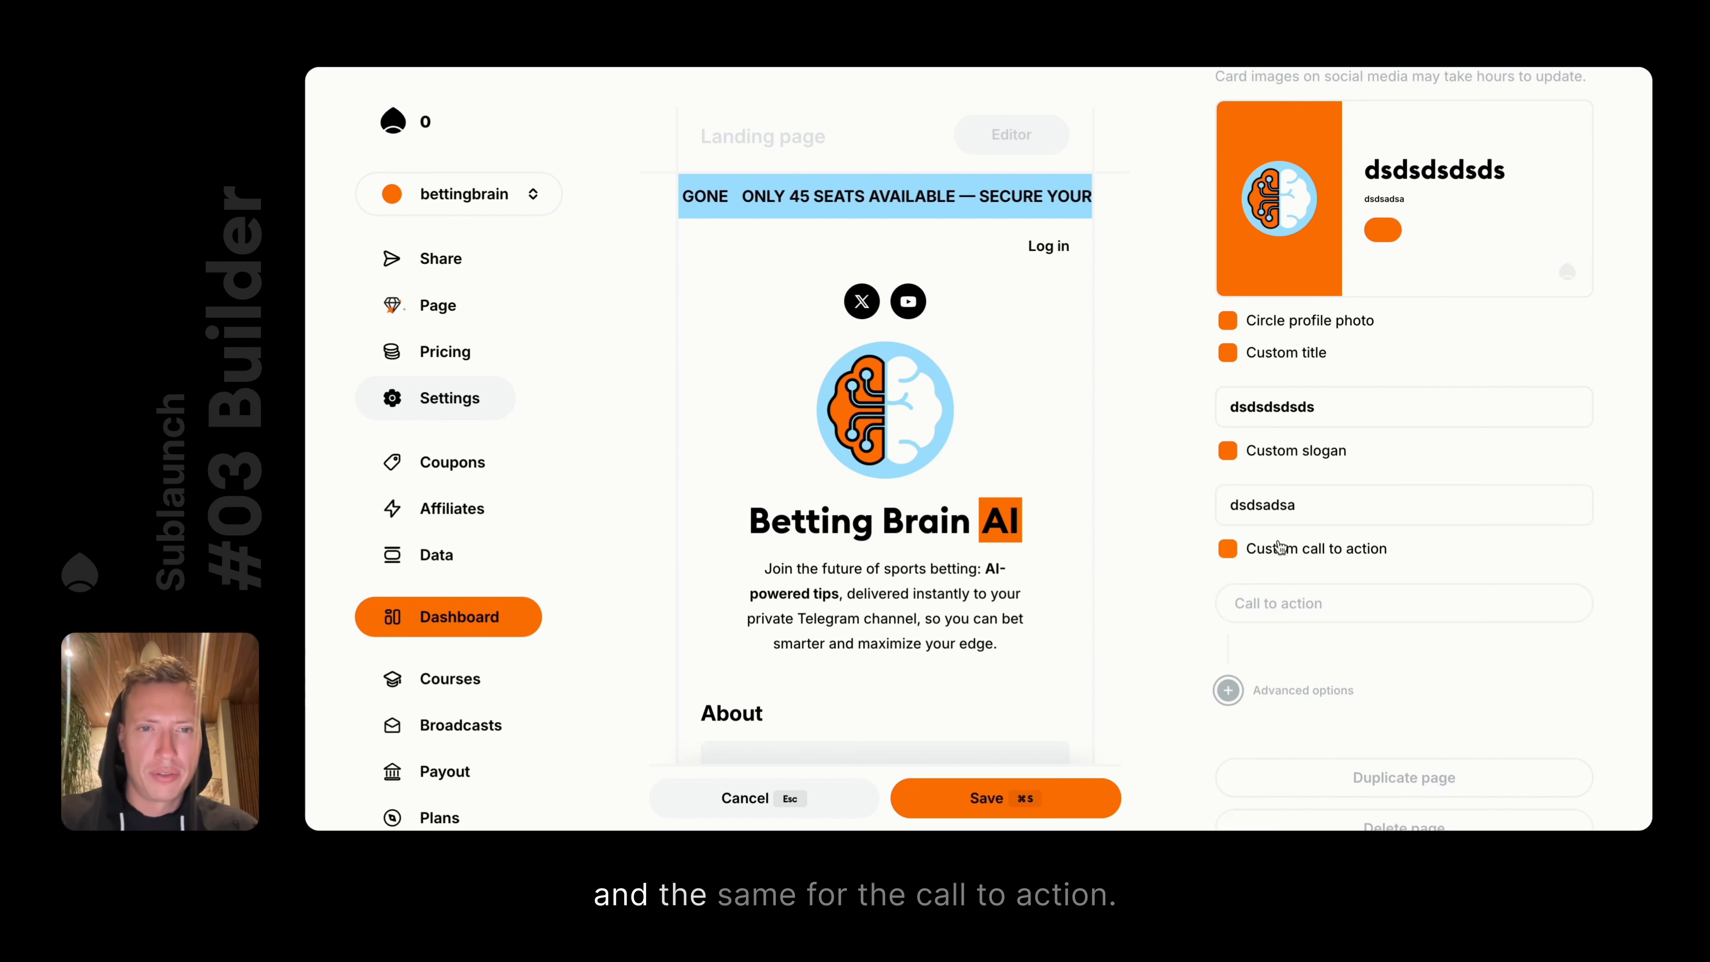
{"action": "left_click", "coordinate": [1295, 591]}
{"action": "type", "text": "dsadsadsadsad"}
{"action": "key", "text": "Escape"}
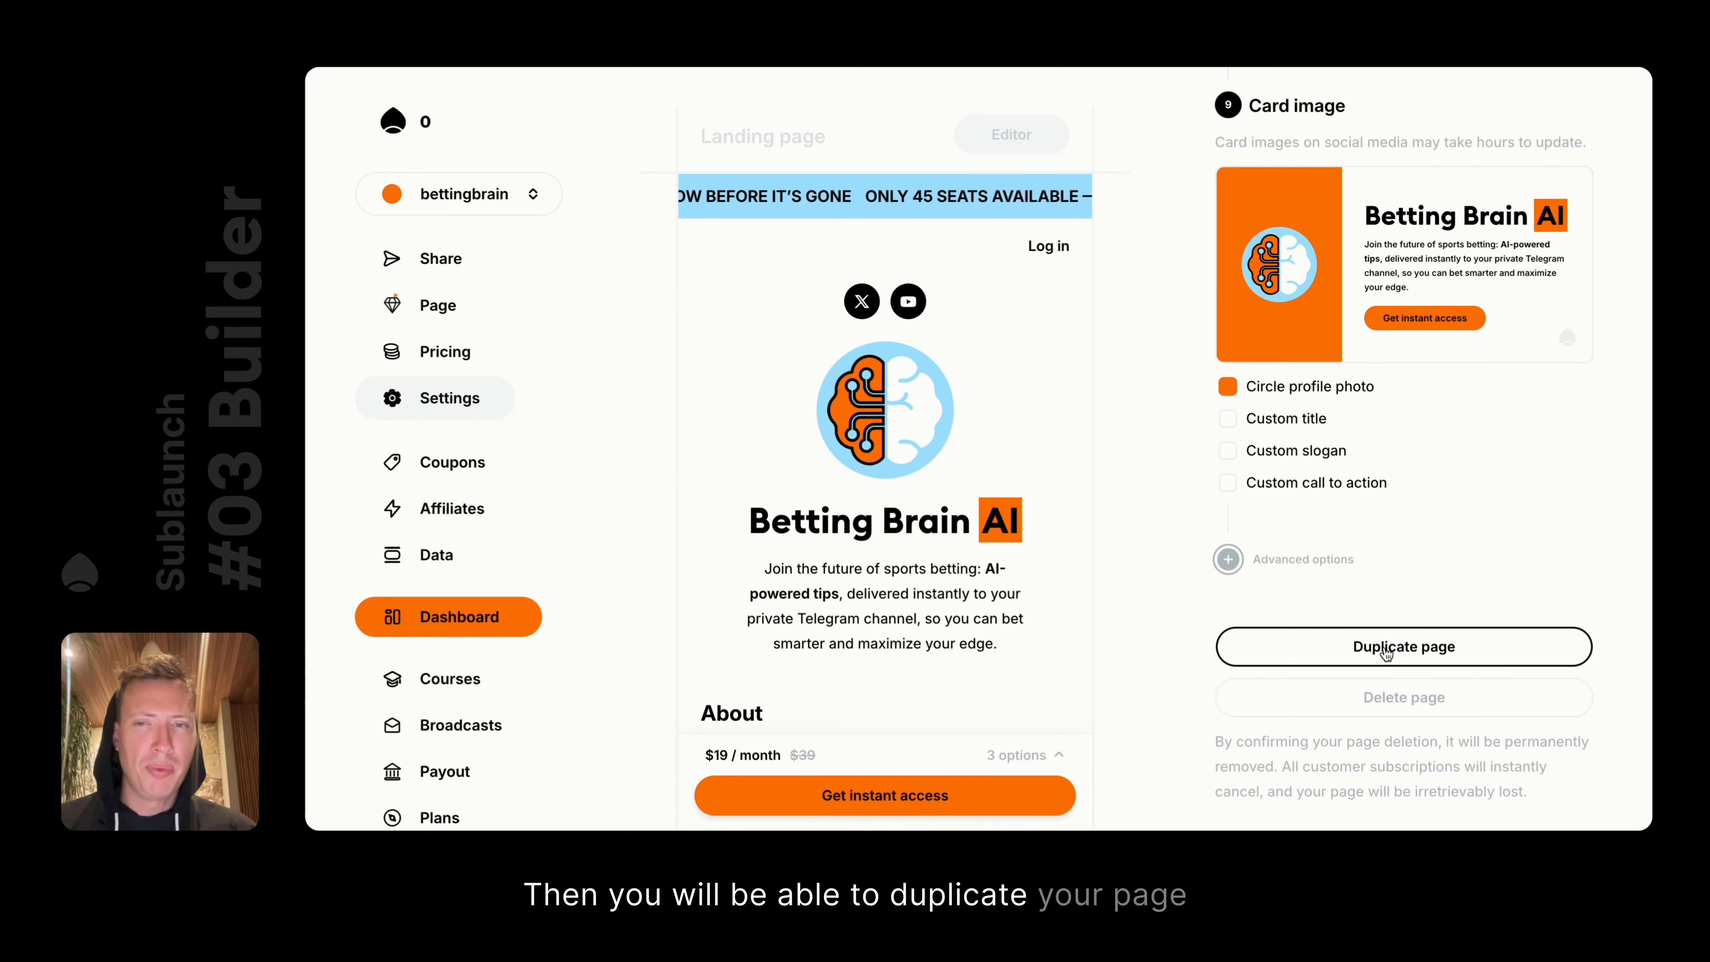
{"action": "left_click", "coordinate": [1382, 665]}
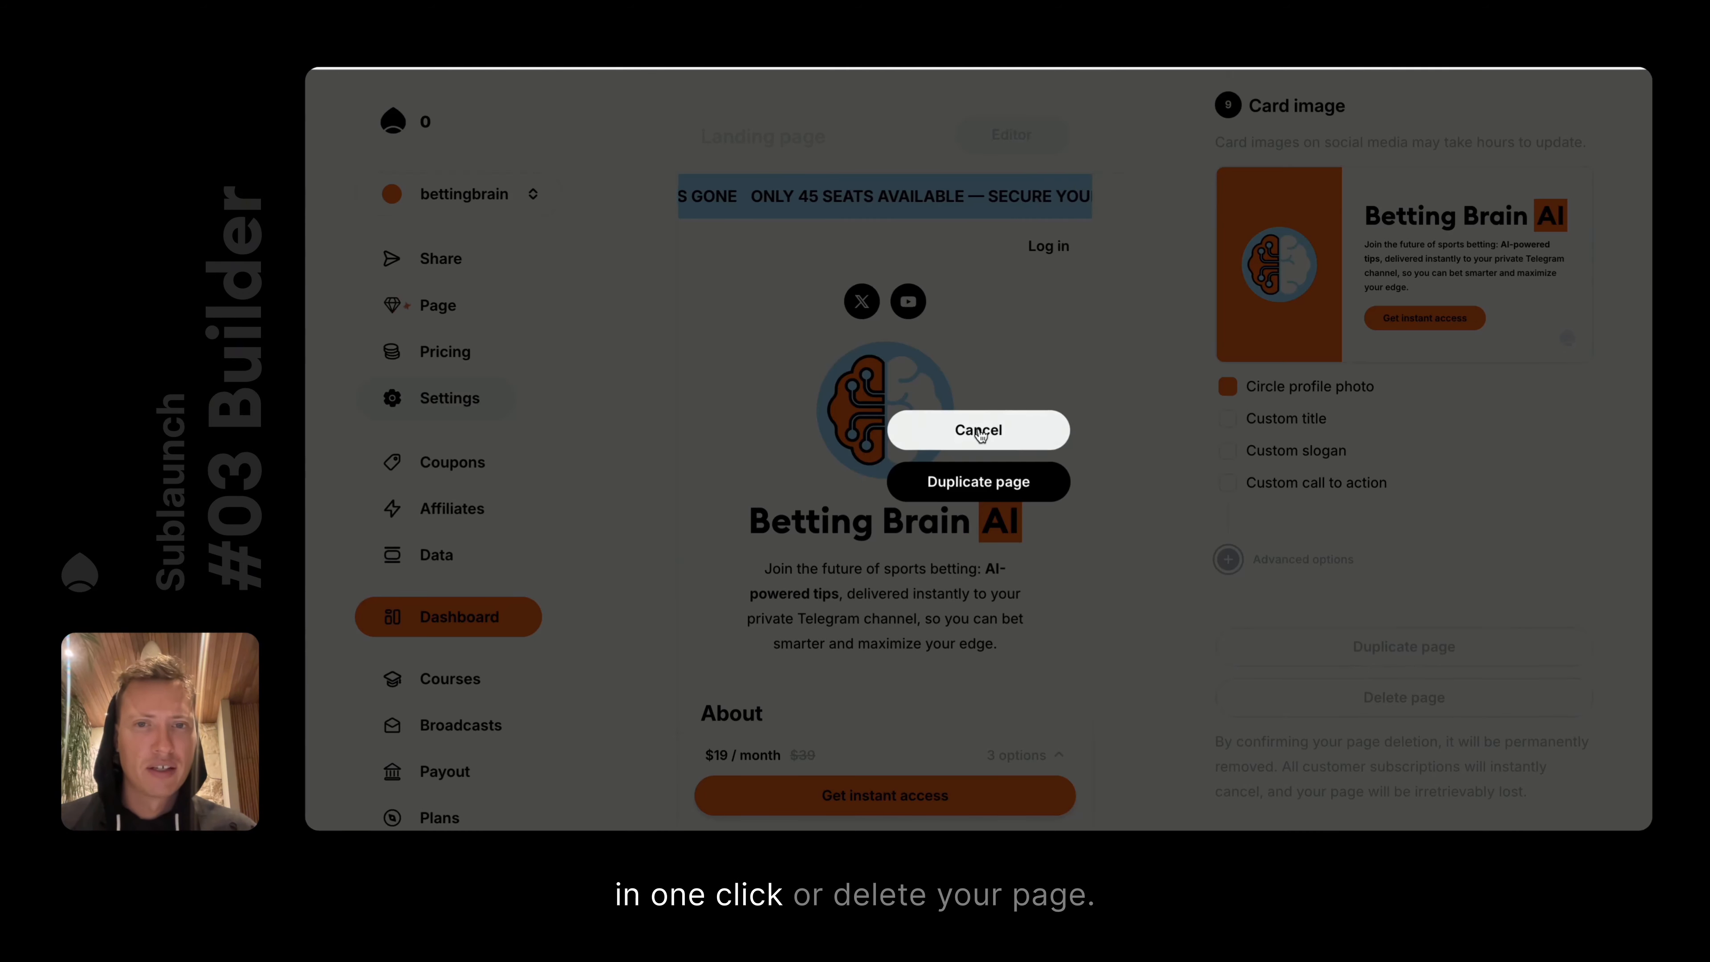
{"action": "left_click", "coordinate": [980, 434]}
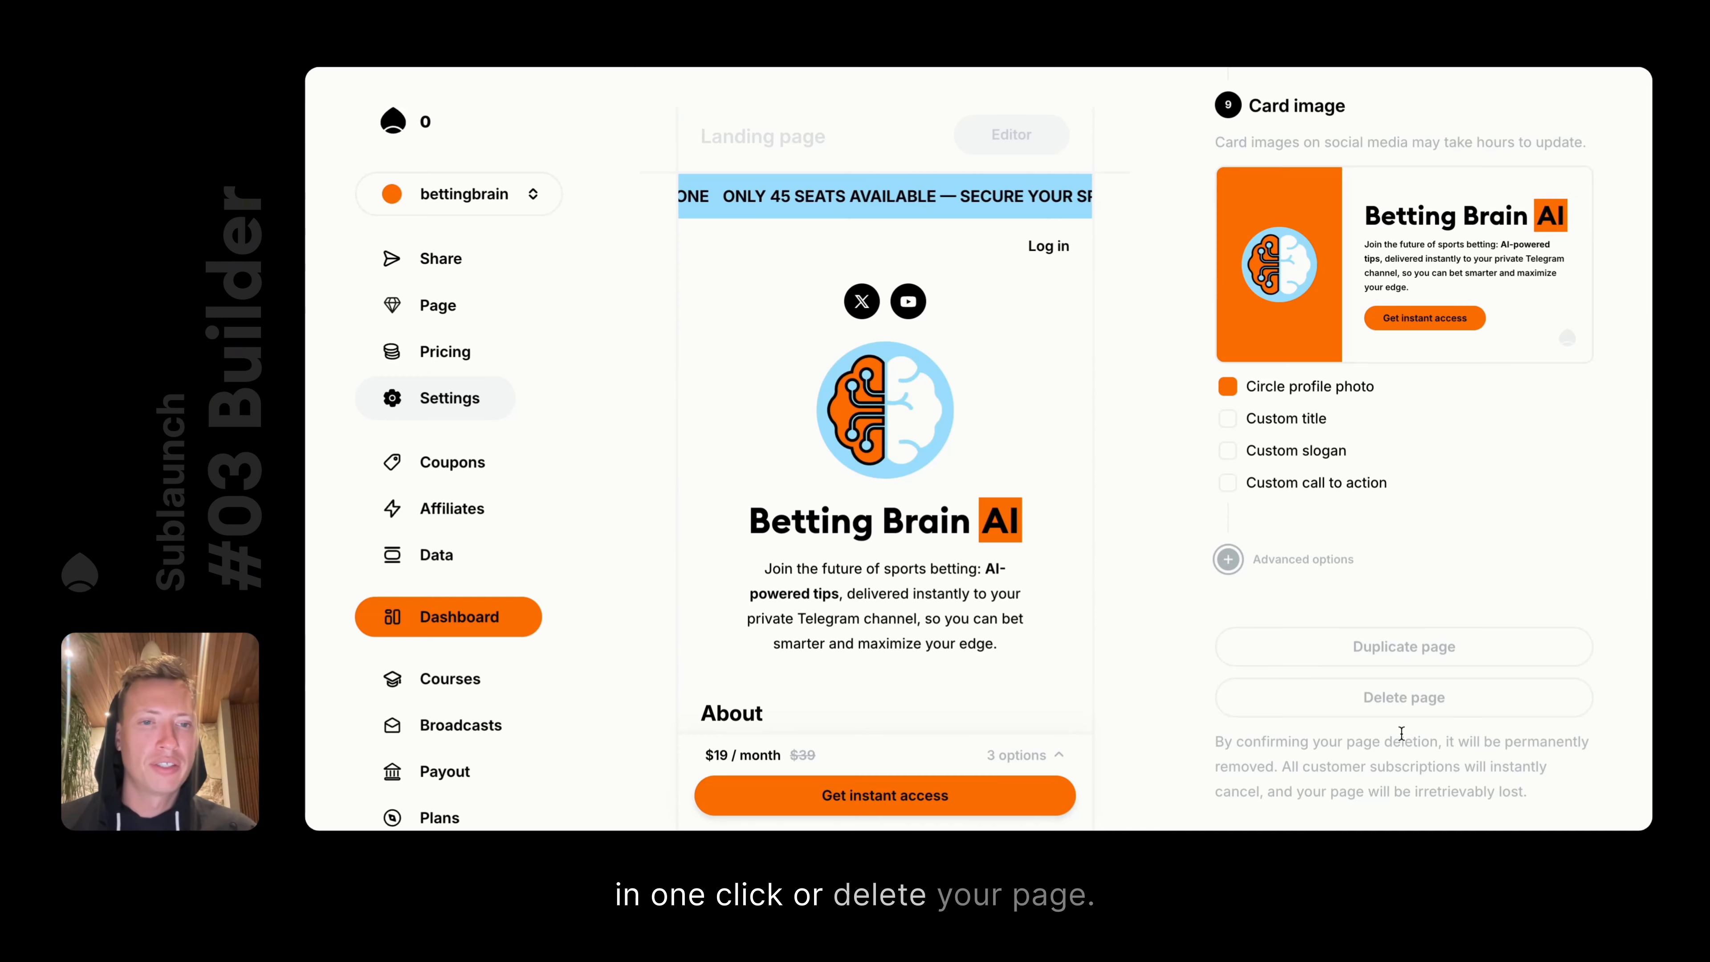
{"action": "triple_click", "coordinate": [1451, 757]}
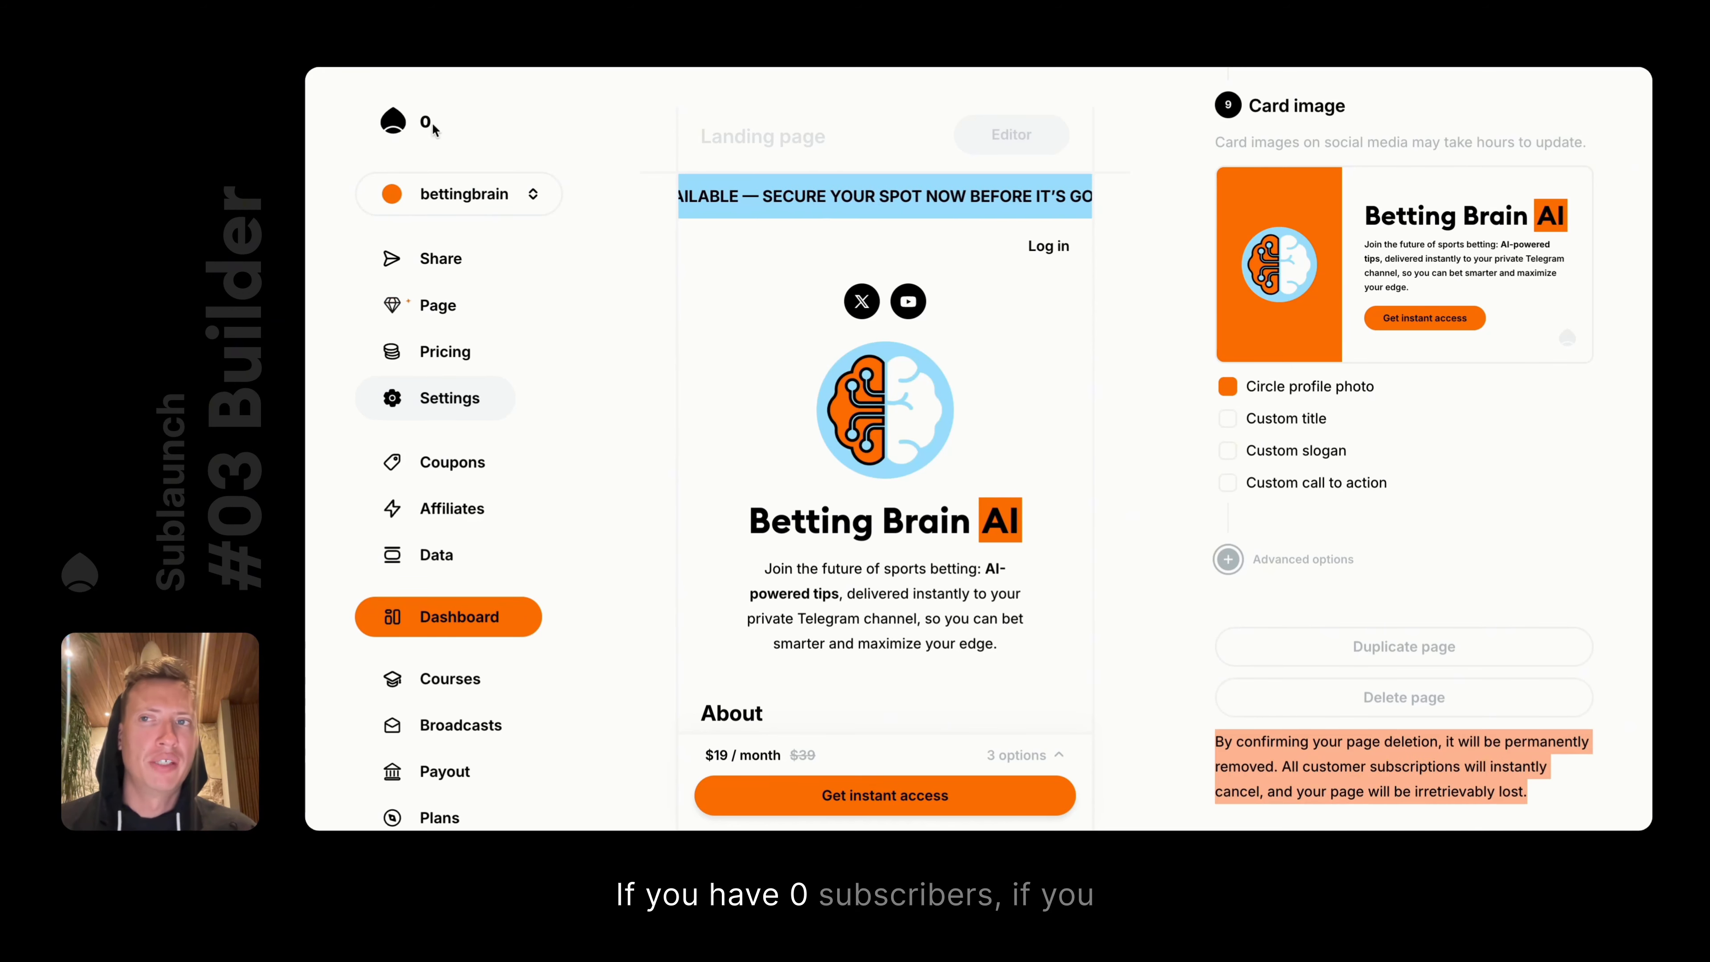
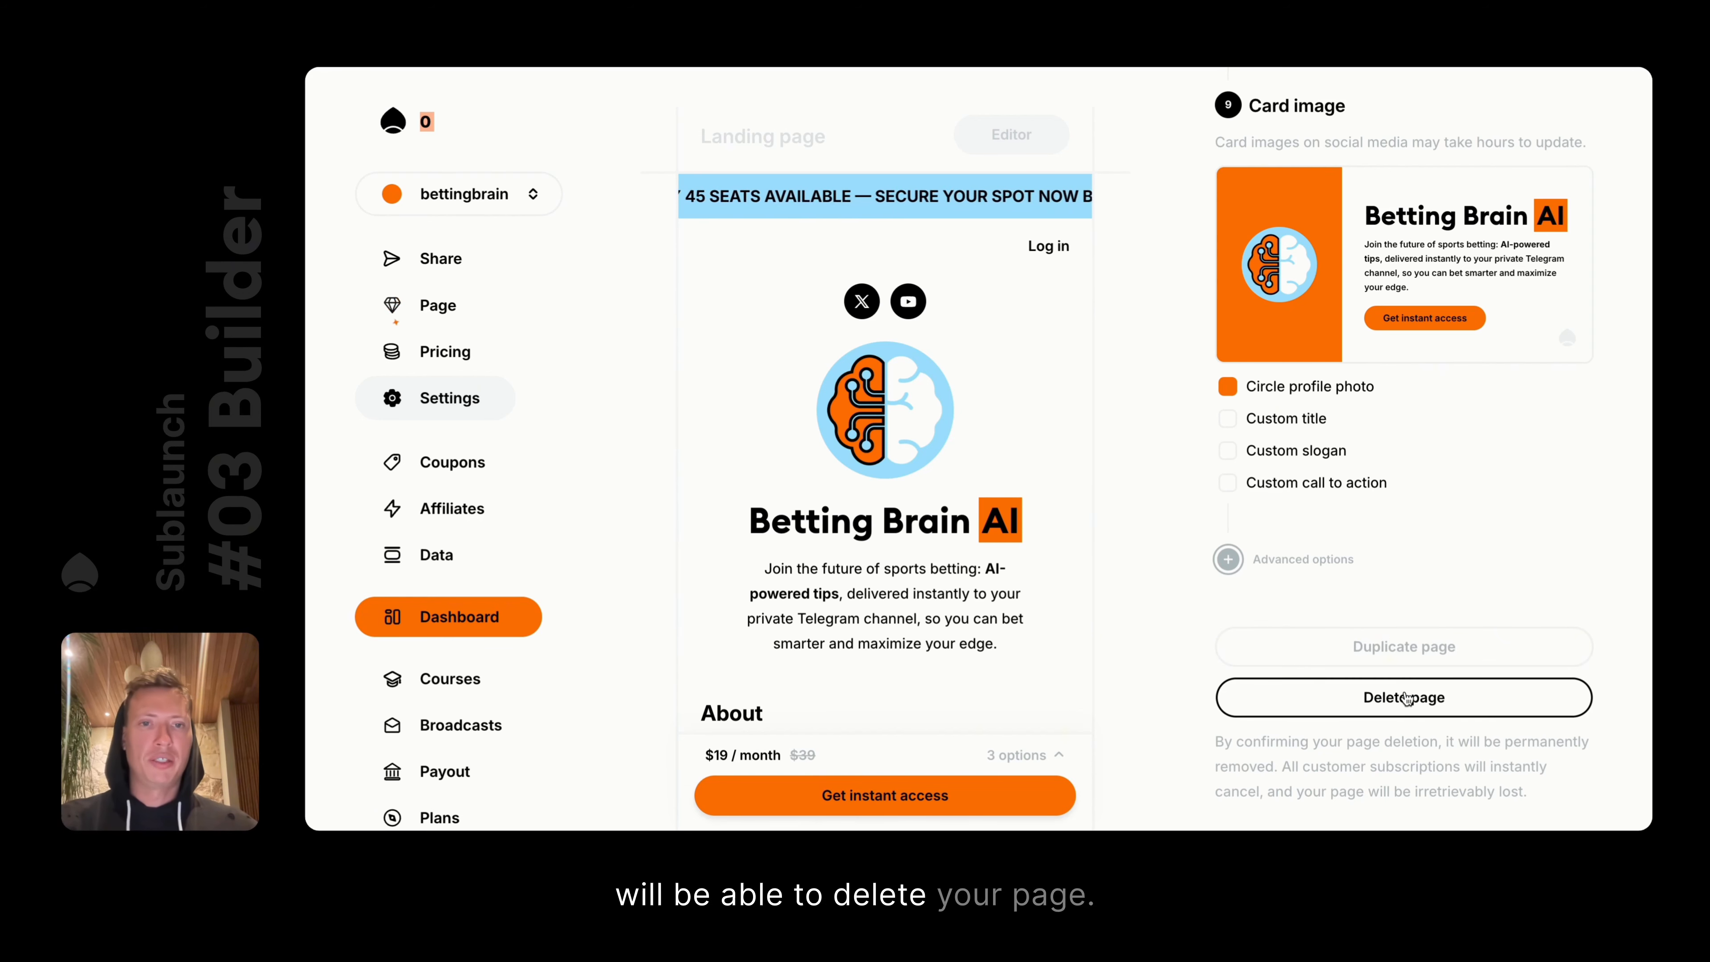
Expand Advanced options to show the Tags, Ownership and Google analytics settings
{"action": "left_click", "coordinate": [1228, 559]}
{"action": "scroll", "coordinate": [1240, 540], "scroll_direction": "down", "scroll_amount": 6}
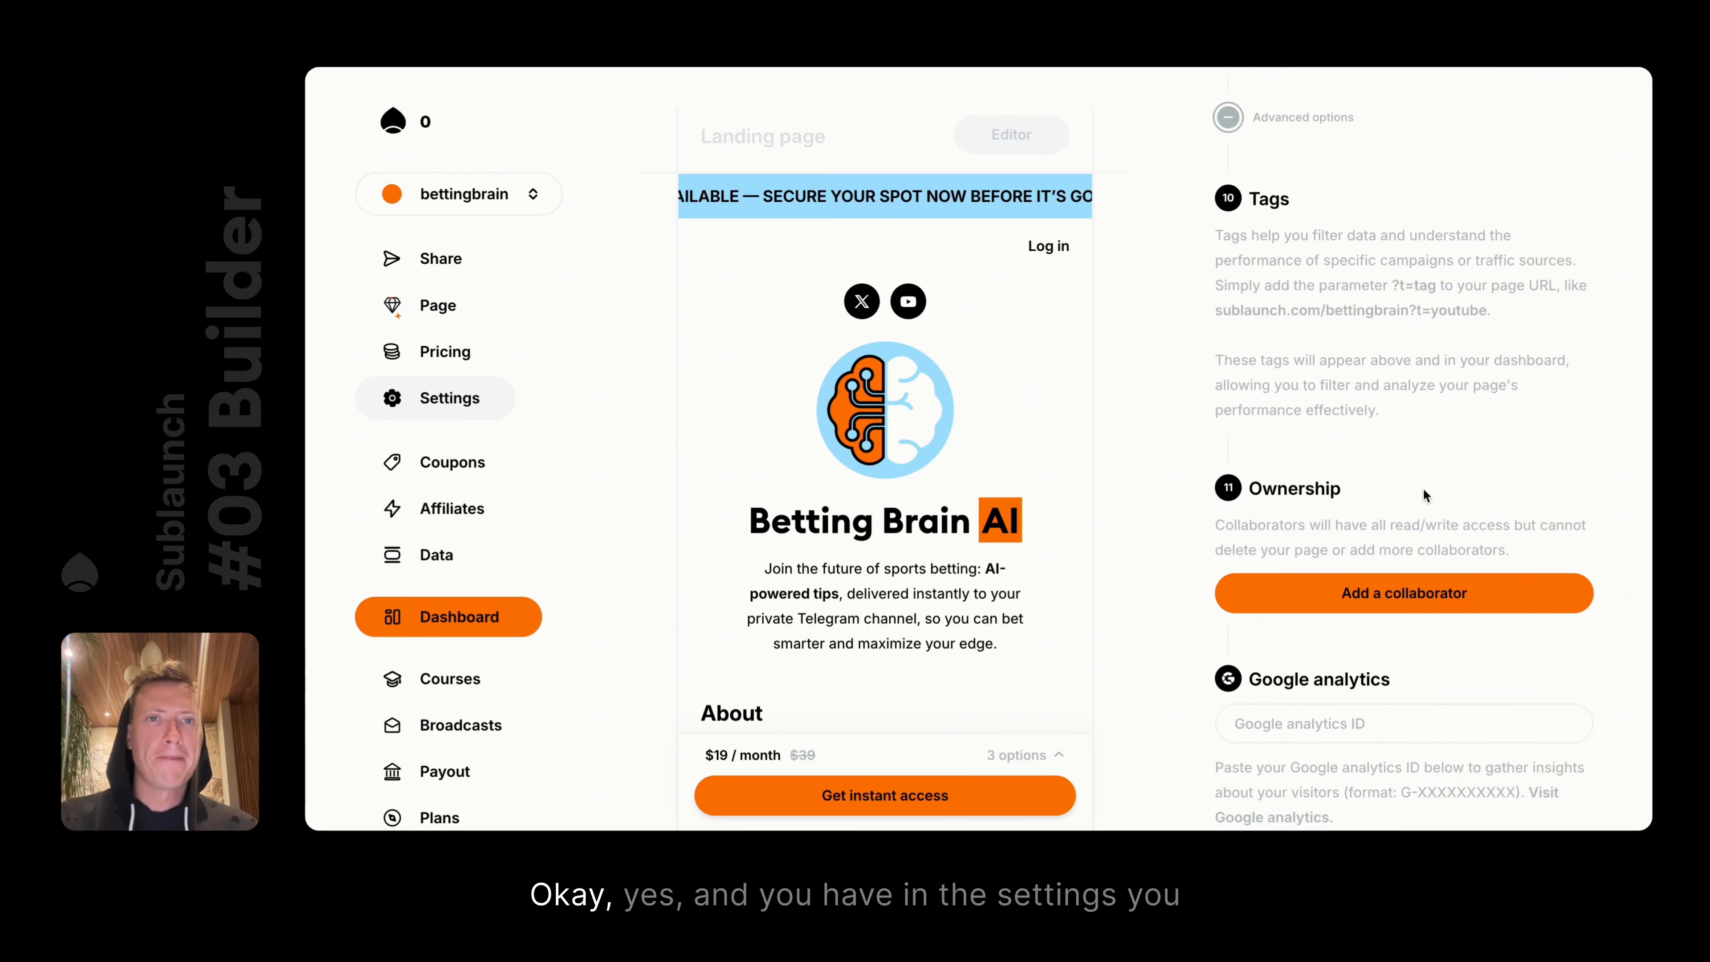
Collapse and re-expand the advanced settings to review the Tags section
{"action": "scroll", "coordinate": [1422, 487], "scroll_direction": "down", "scroll_amount": 2}
{"action": "scroll", "coordinate": [1422, 488], "scroll_direction": "up", "scroll_amount": 3}
{"action": "scroll", "coordinate": [1422, 488], "scroll_direction": "down", "scroll_amount": 2}
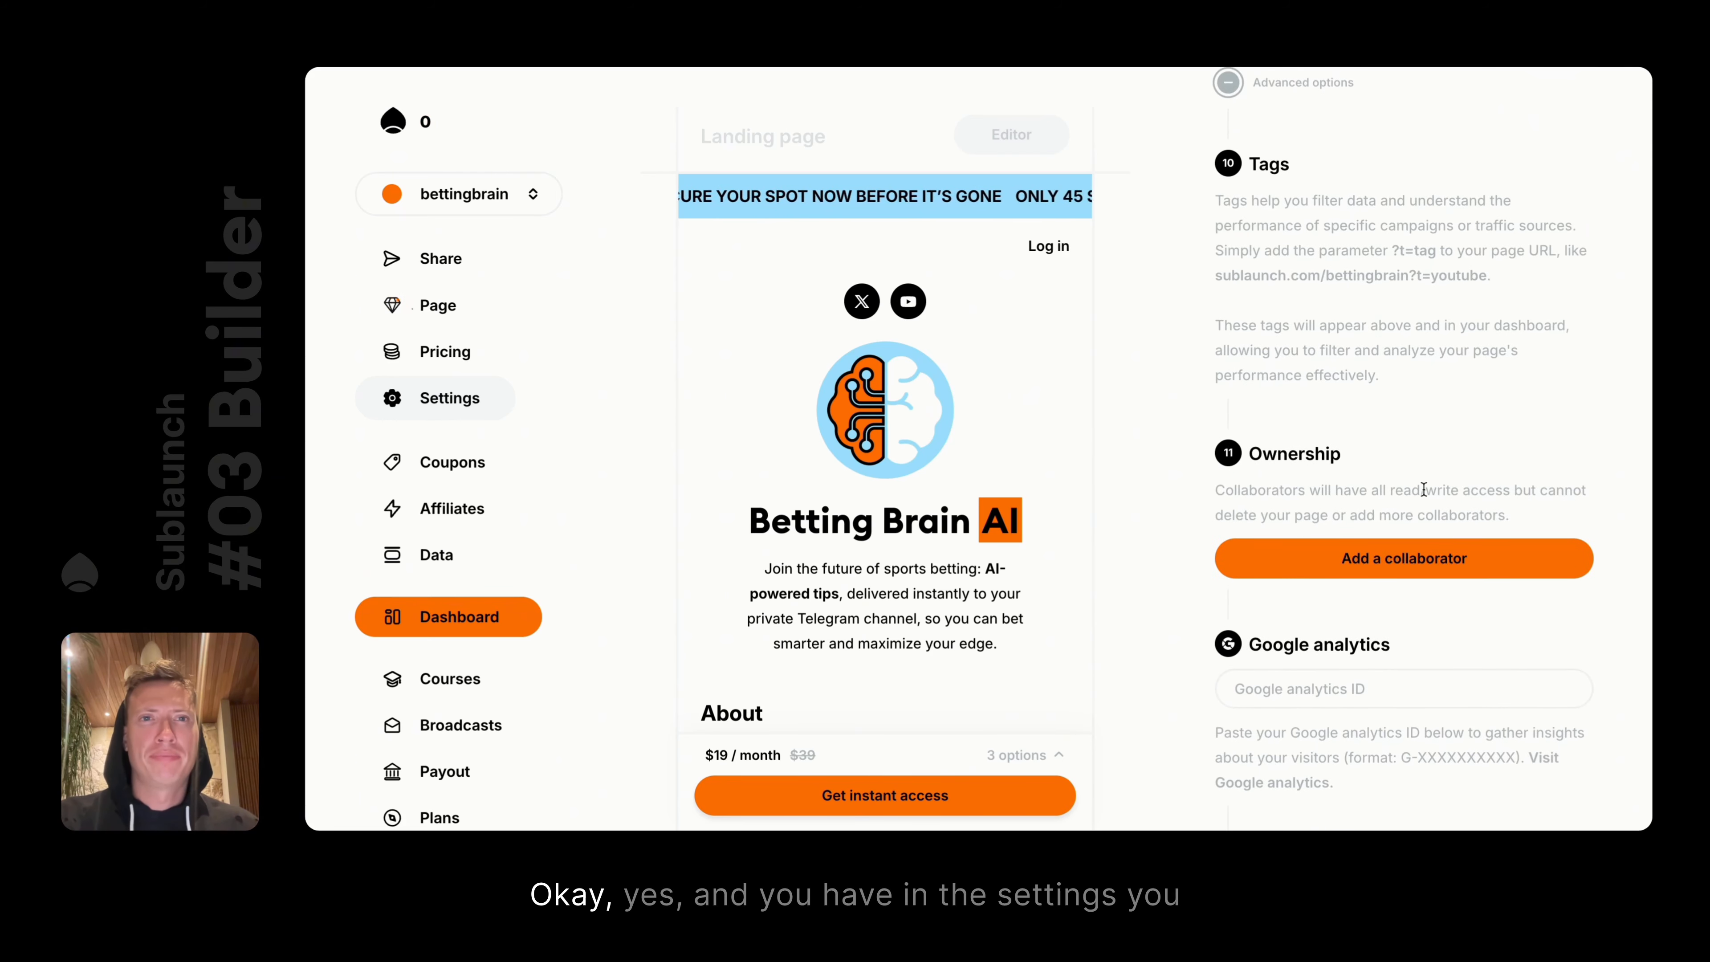
{"action": "scroll", "coordinate": [1422, 487], "scroll_direction": "up", "scroll_amount": 2}
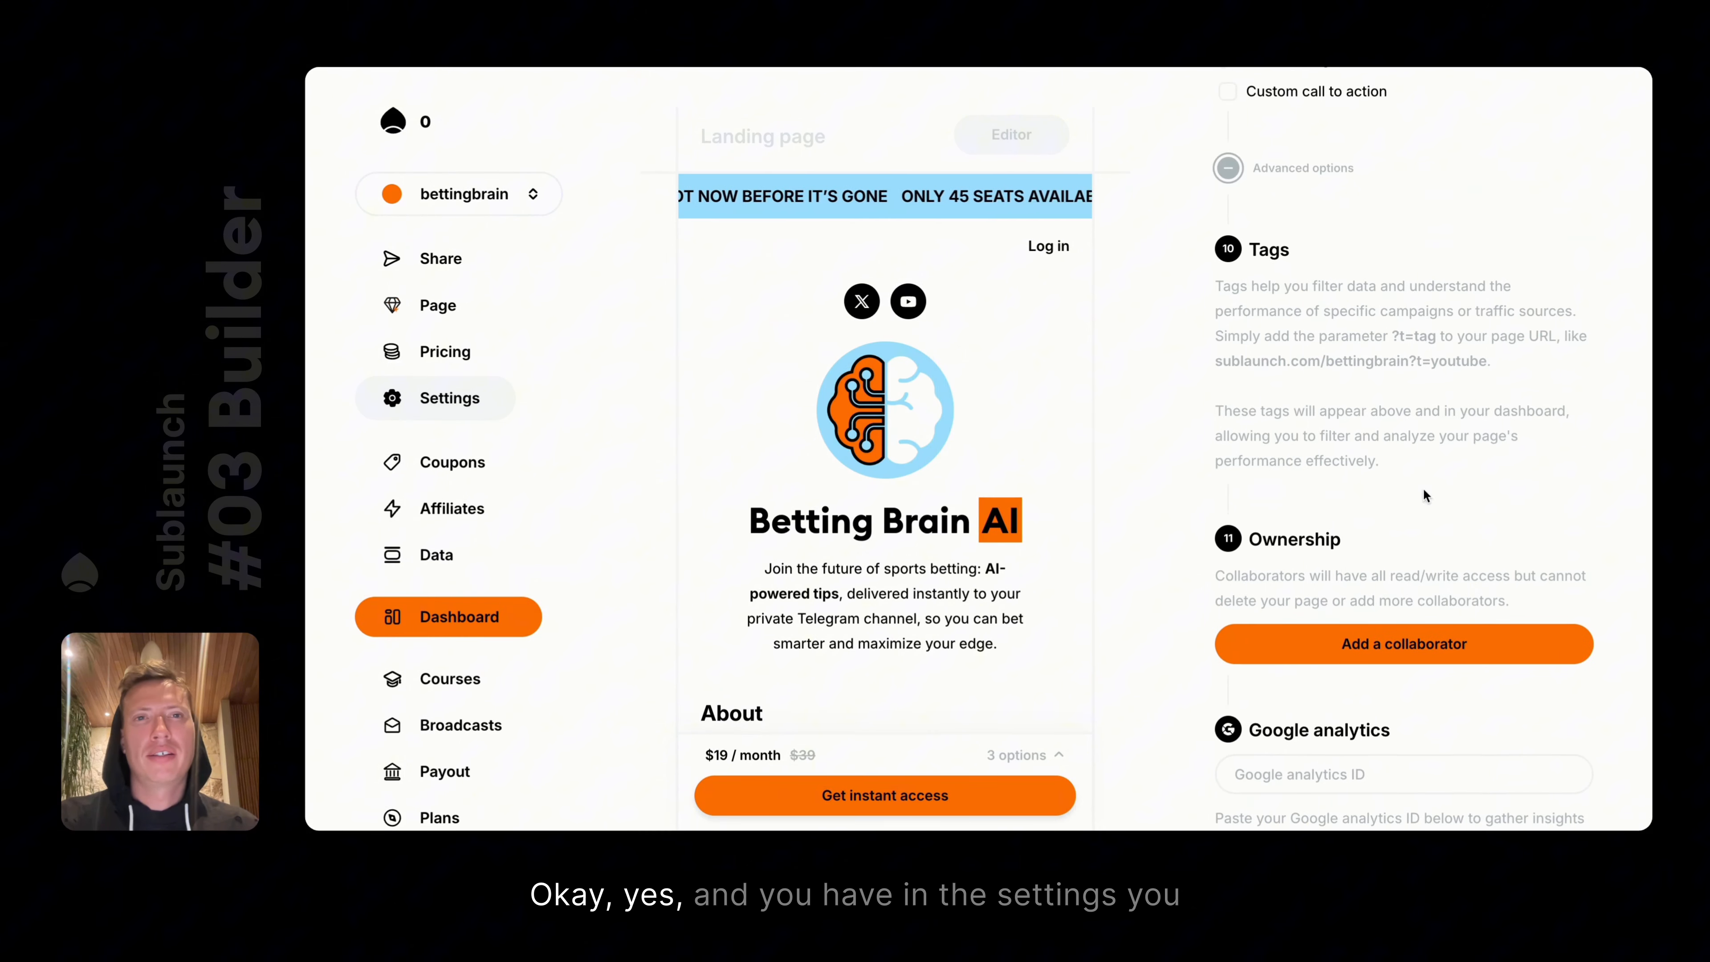
{"action": "left_click", "coordinate": [1228, 169]}
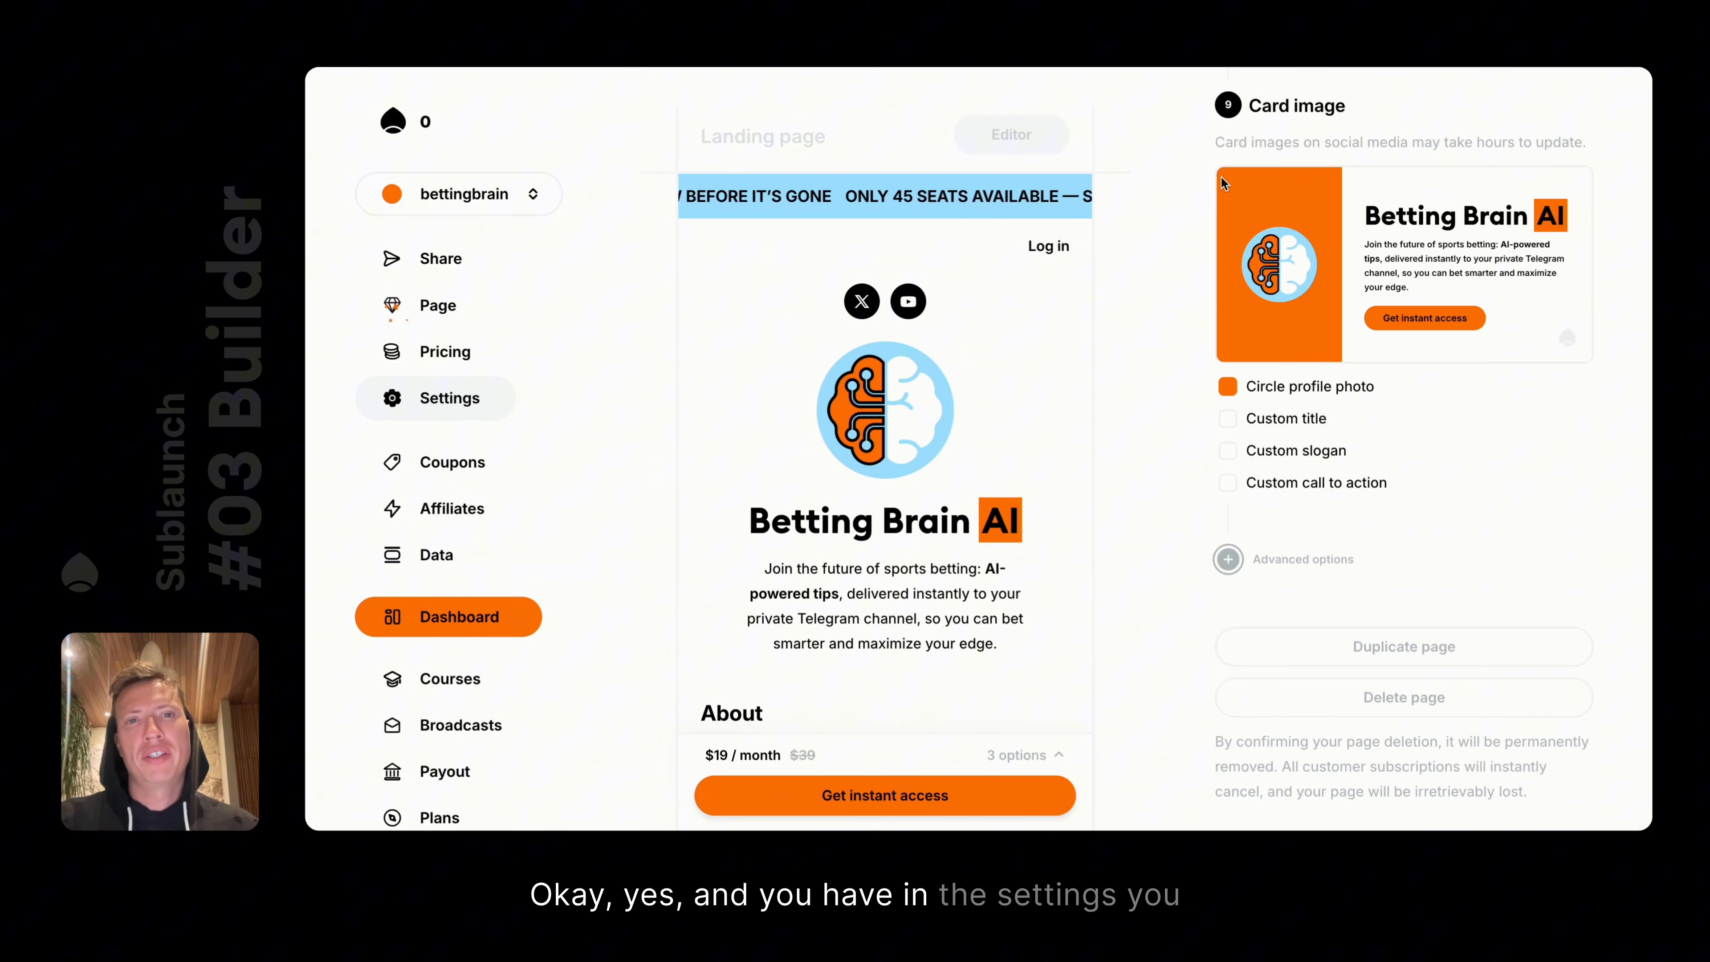
{"action": "left_click", "coordinate": [1317, 567]}
{"action": "scroll", "coordinate": [1360, 405], "scroll_direction": "down", "scroll_amount": 10}
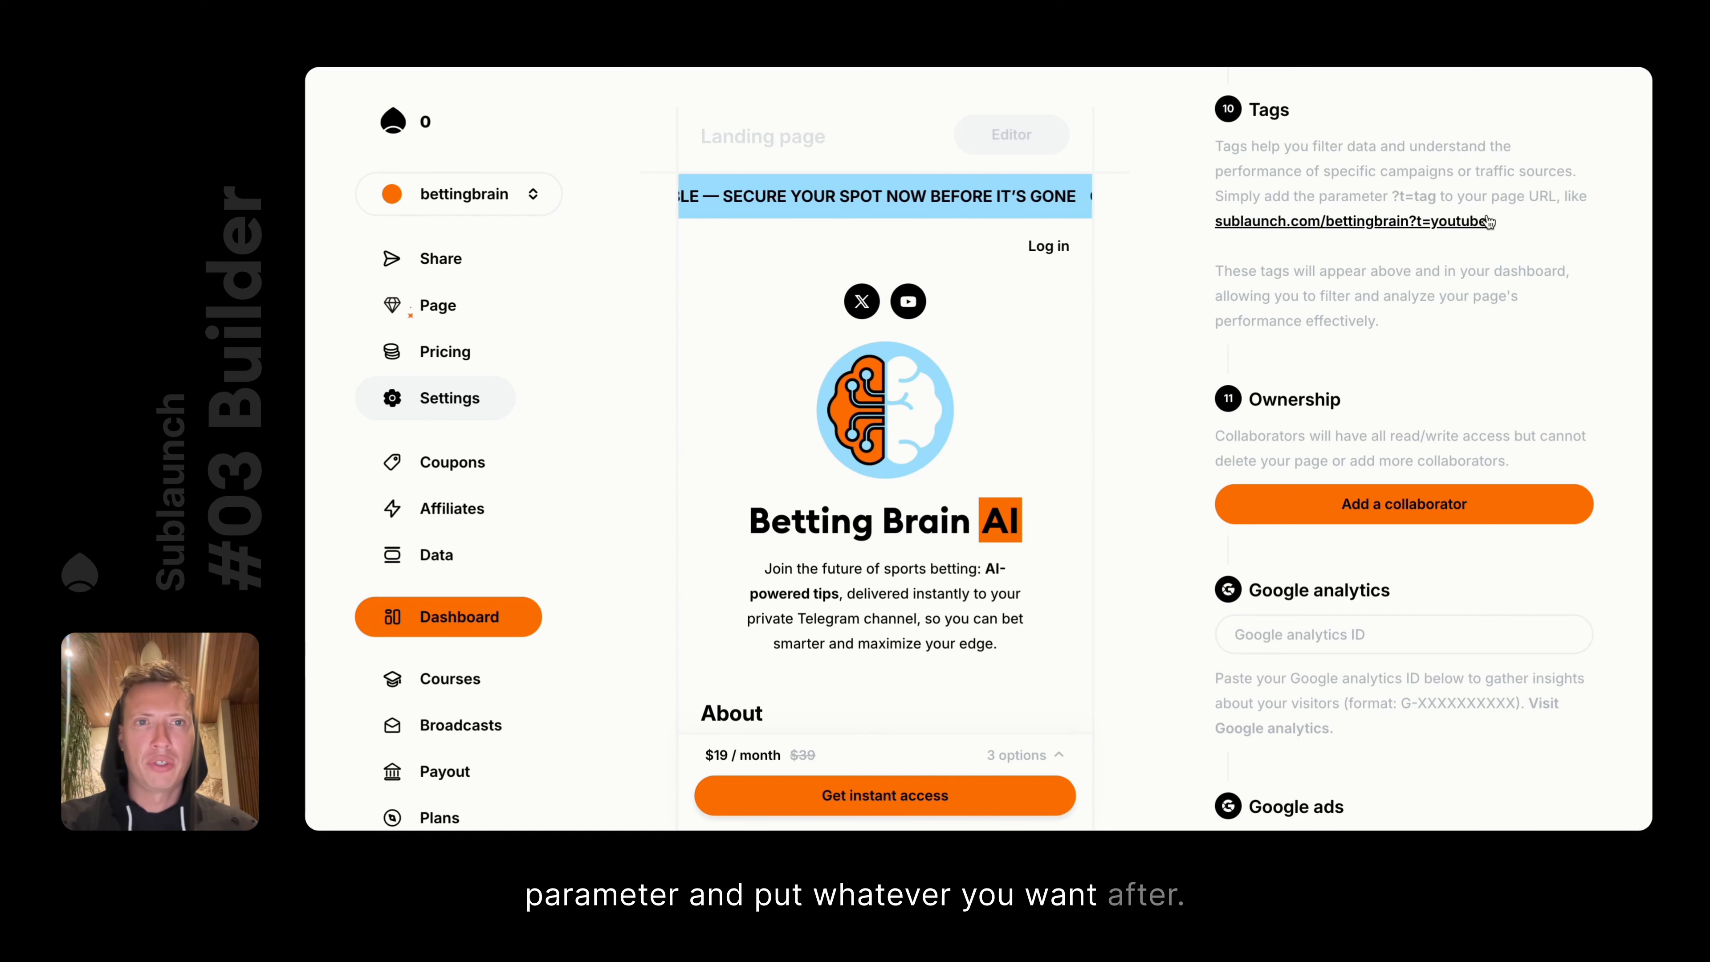
Copy the sublaunch.com/bettingbrain?t=youtube example link and load it in a new tab
{"action": "left_click", "coordinate": [1319, 221]}
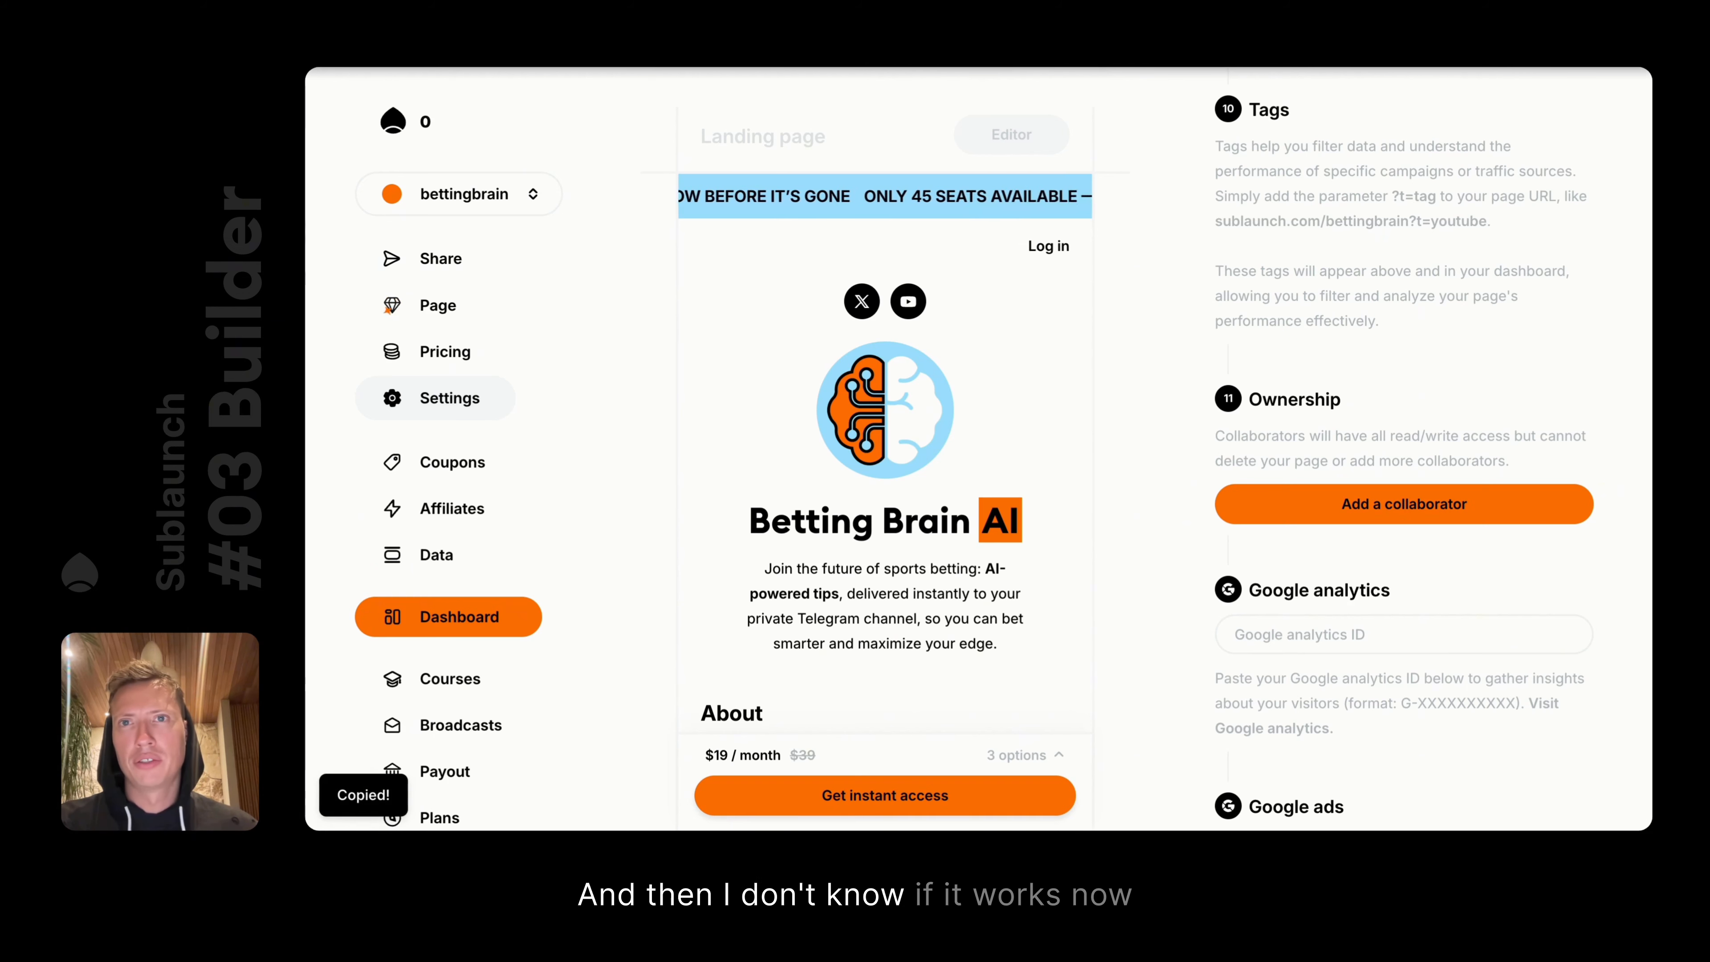
{"action": "key", "text": "ctrl+t"}
{"action": "key", "text": "ctrl+v"}
{"action": "key", "text": "Return"}
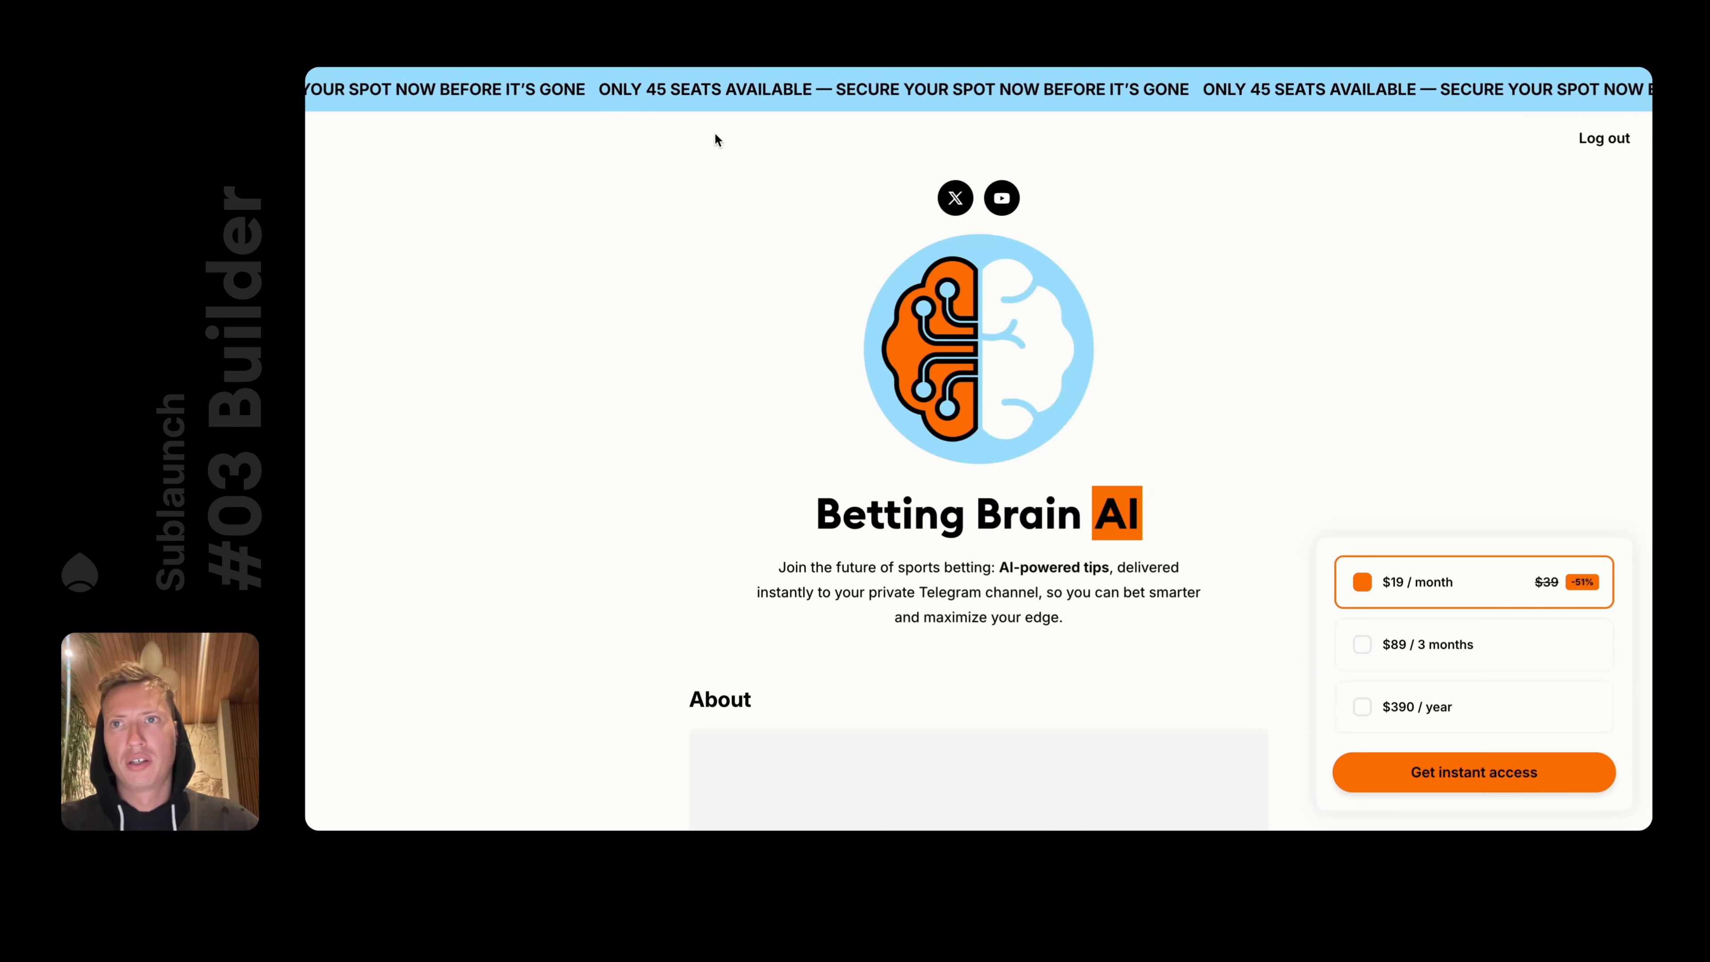
Close the live page and refresh the dashboard overview figures
{"action": "key", "text": "ctrl+w"}
{"action": "left_click", "coordinate": [463, 617]}
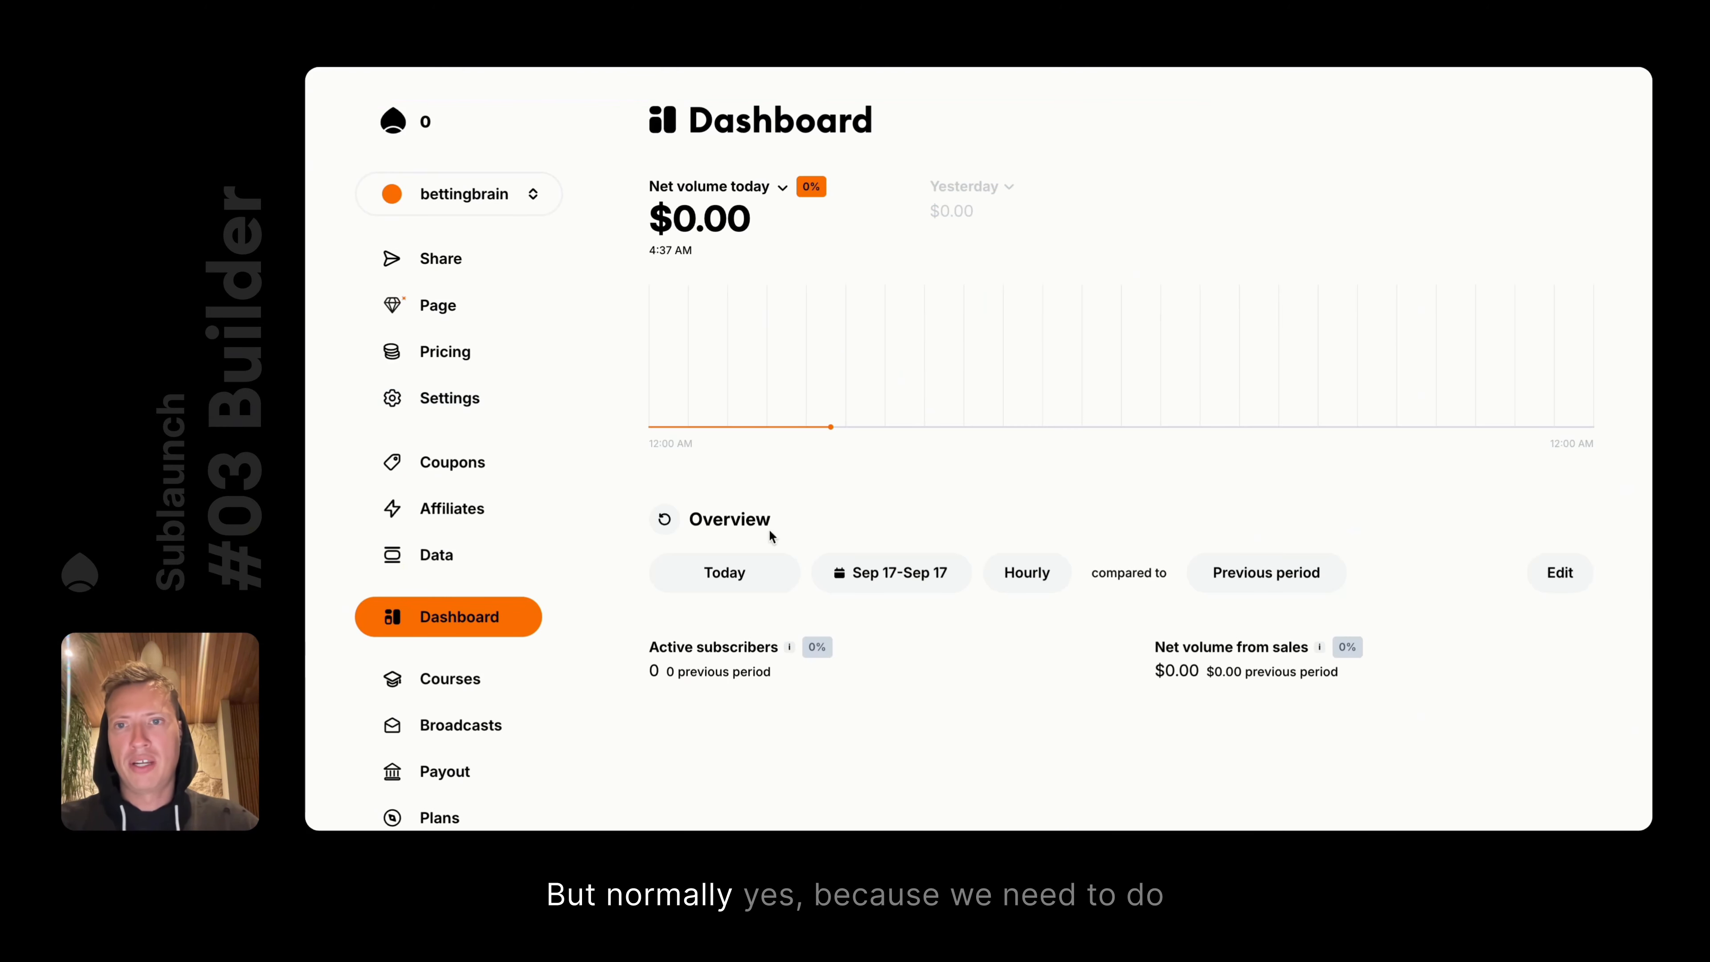
{"action": "left_click", "coordinate": [666, 522]}
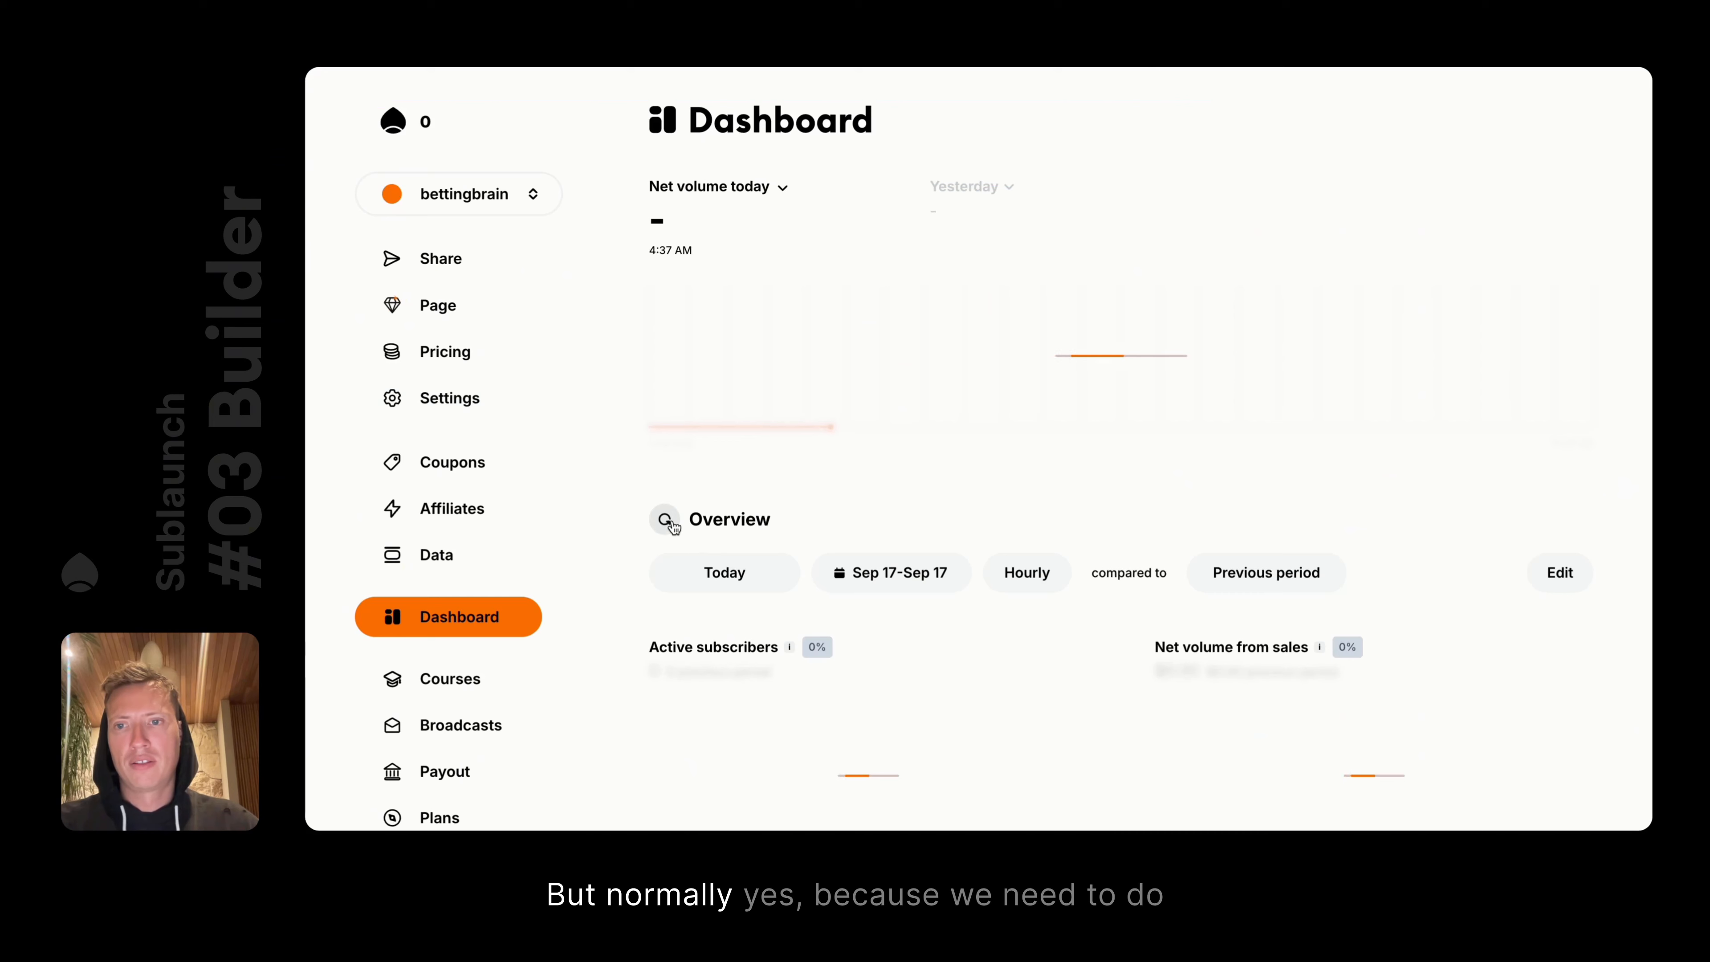
{"action": "left_click", "coordinate": [389, 66]}
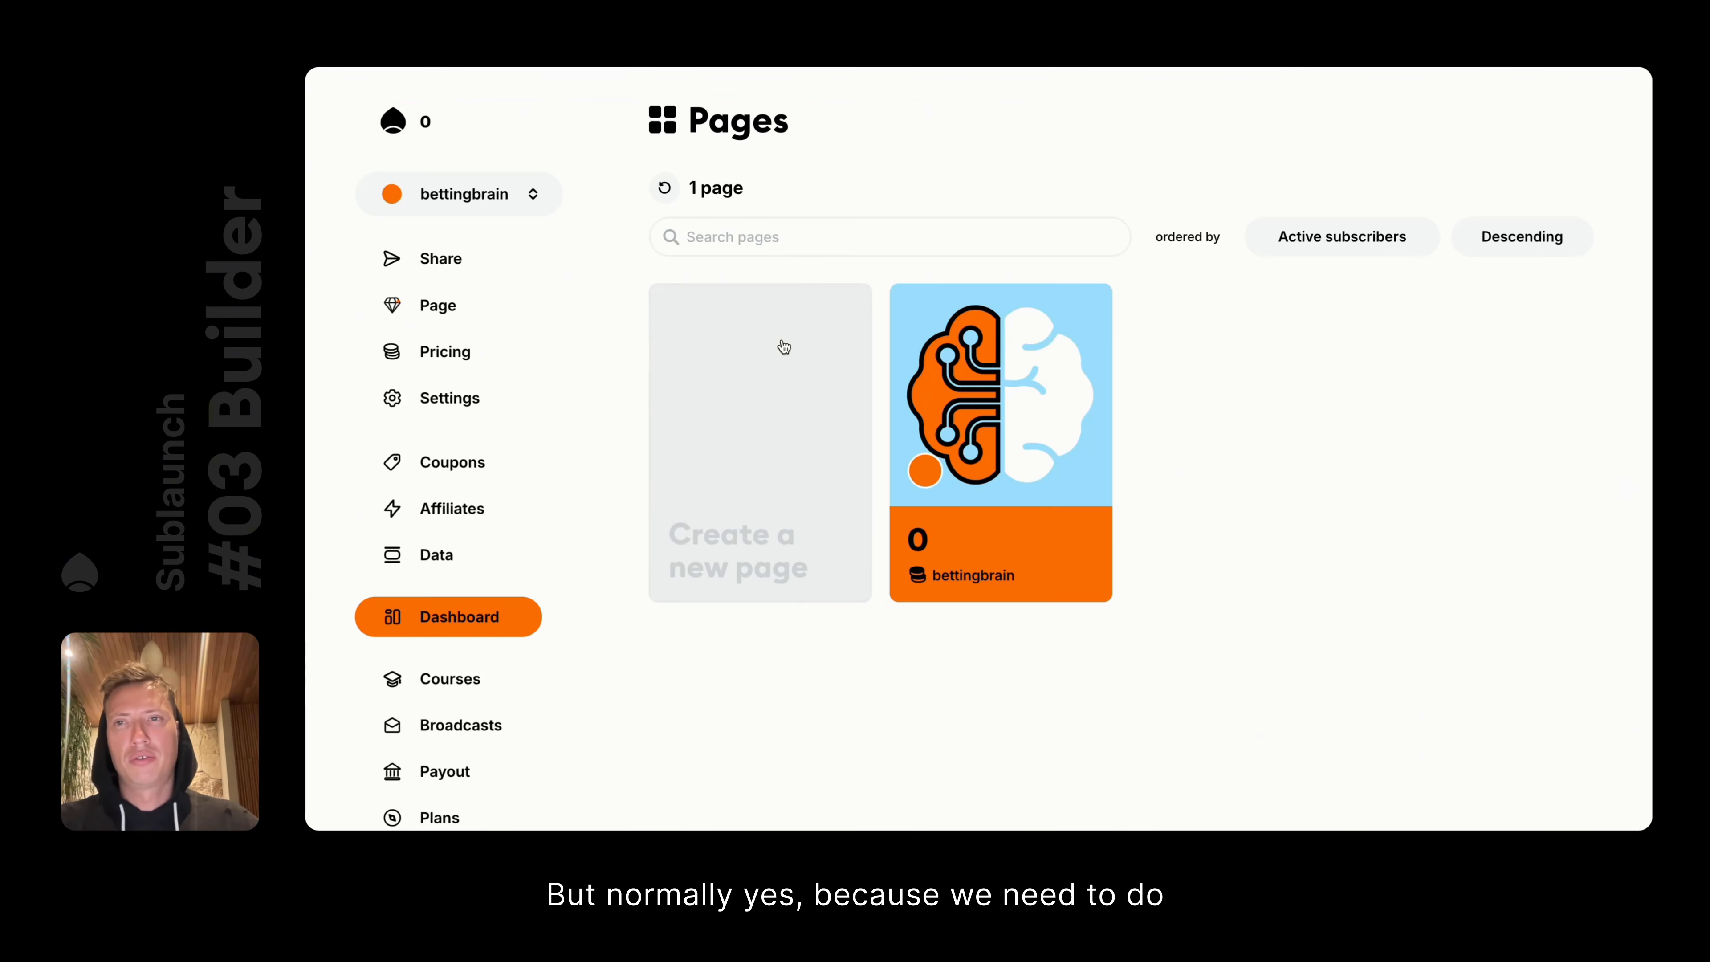
{"action": "left_click", "coordinate": [440, 617]}
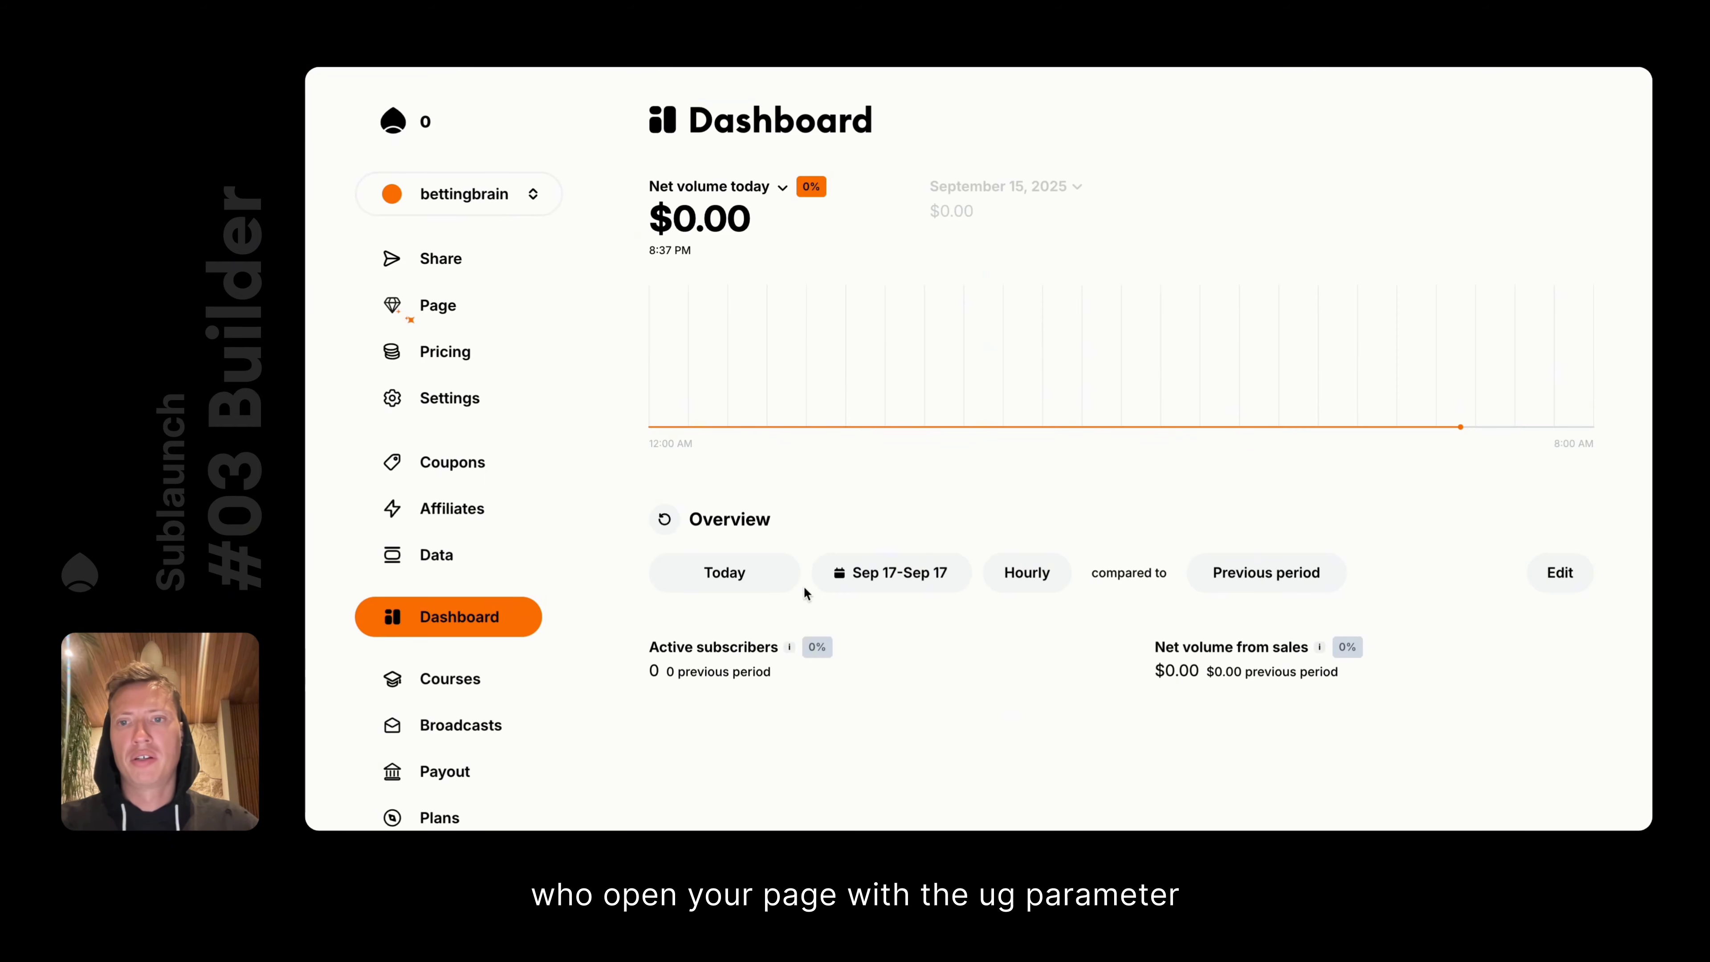
{"action": "scroll", "coordinate": [806, 593], "scroll_direction": "down", "scroll_amount": 3}
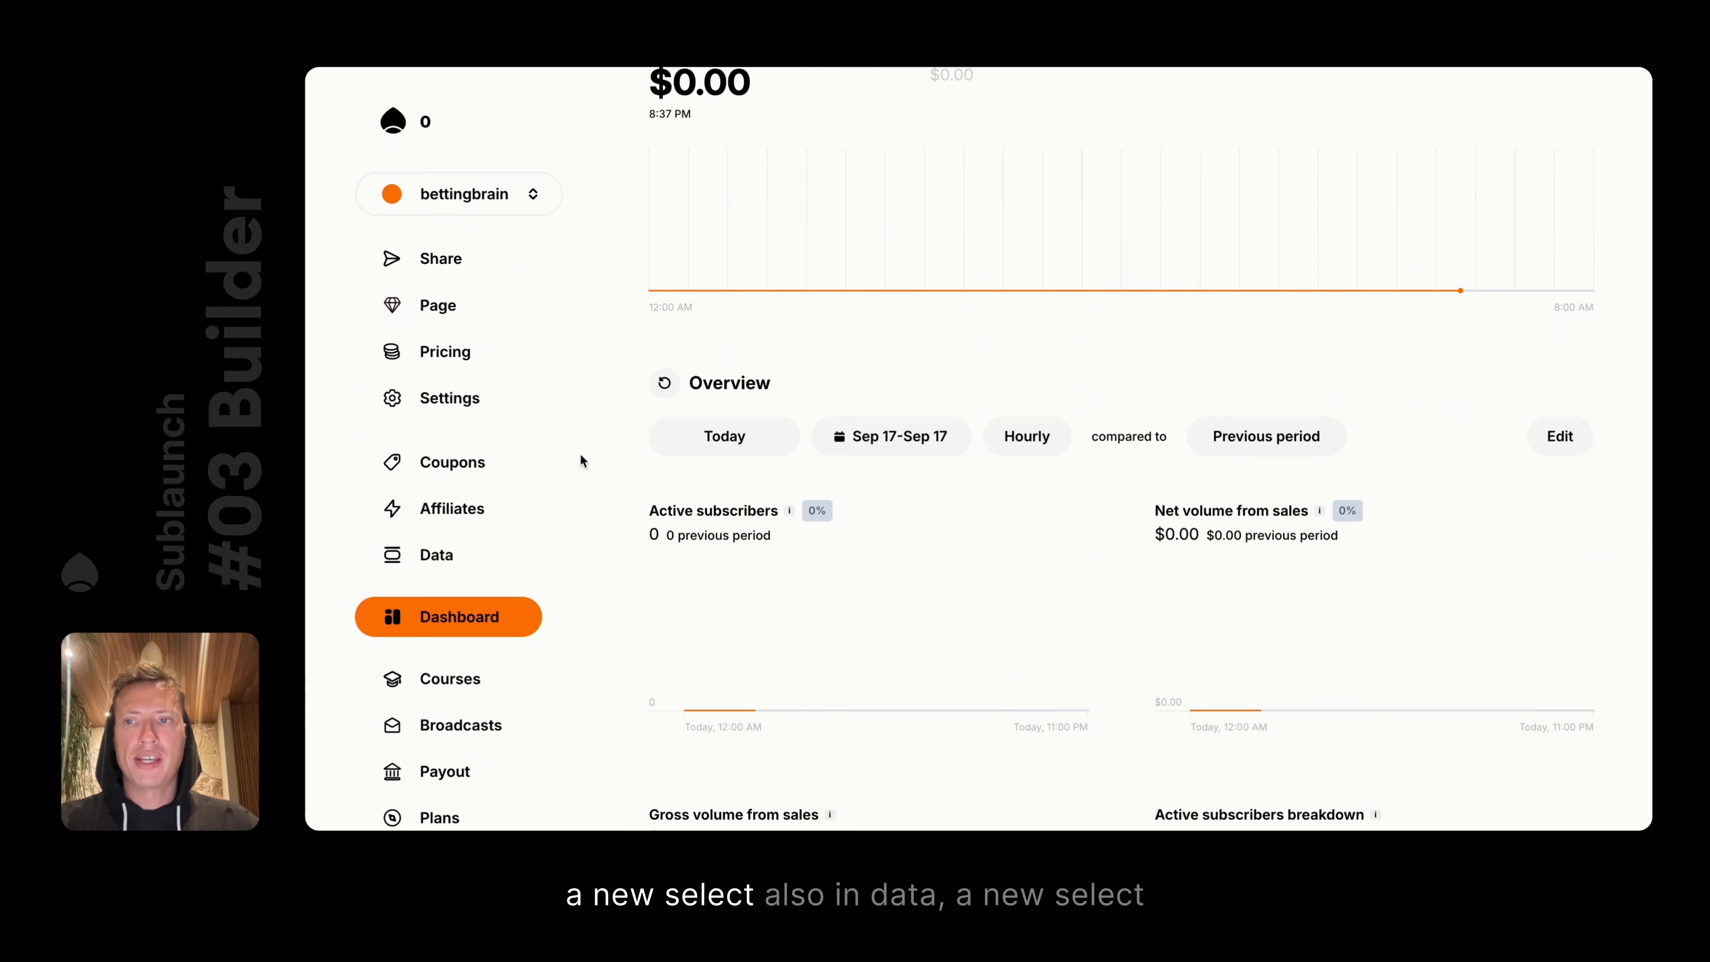
Check the collected leads data, then return to the dashboard and go to Settings
{"action": "left_click", "coordinate": [438, 554]}
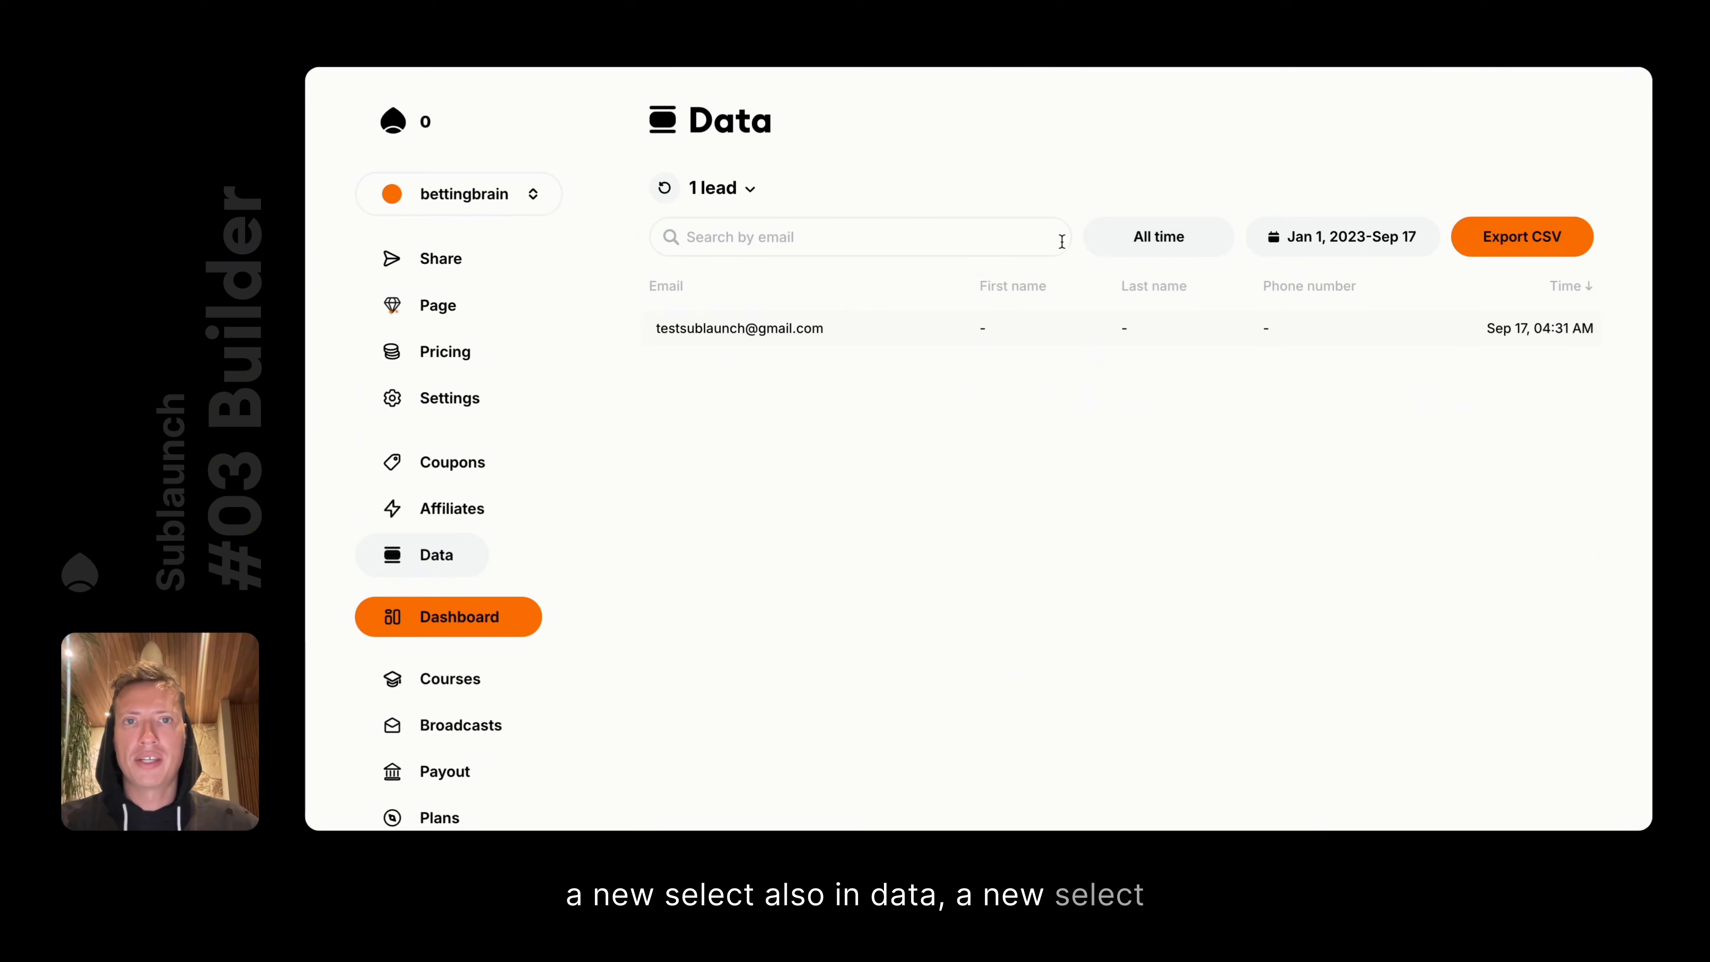
{"action": "left_click", "coordinate": [475, 627]}
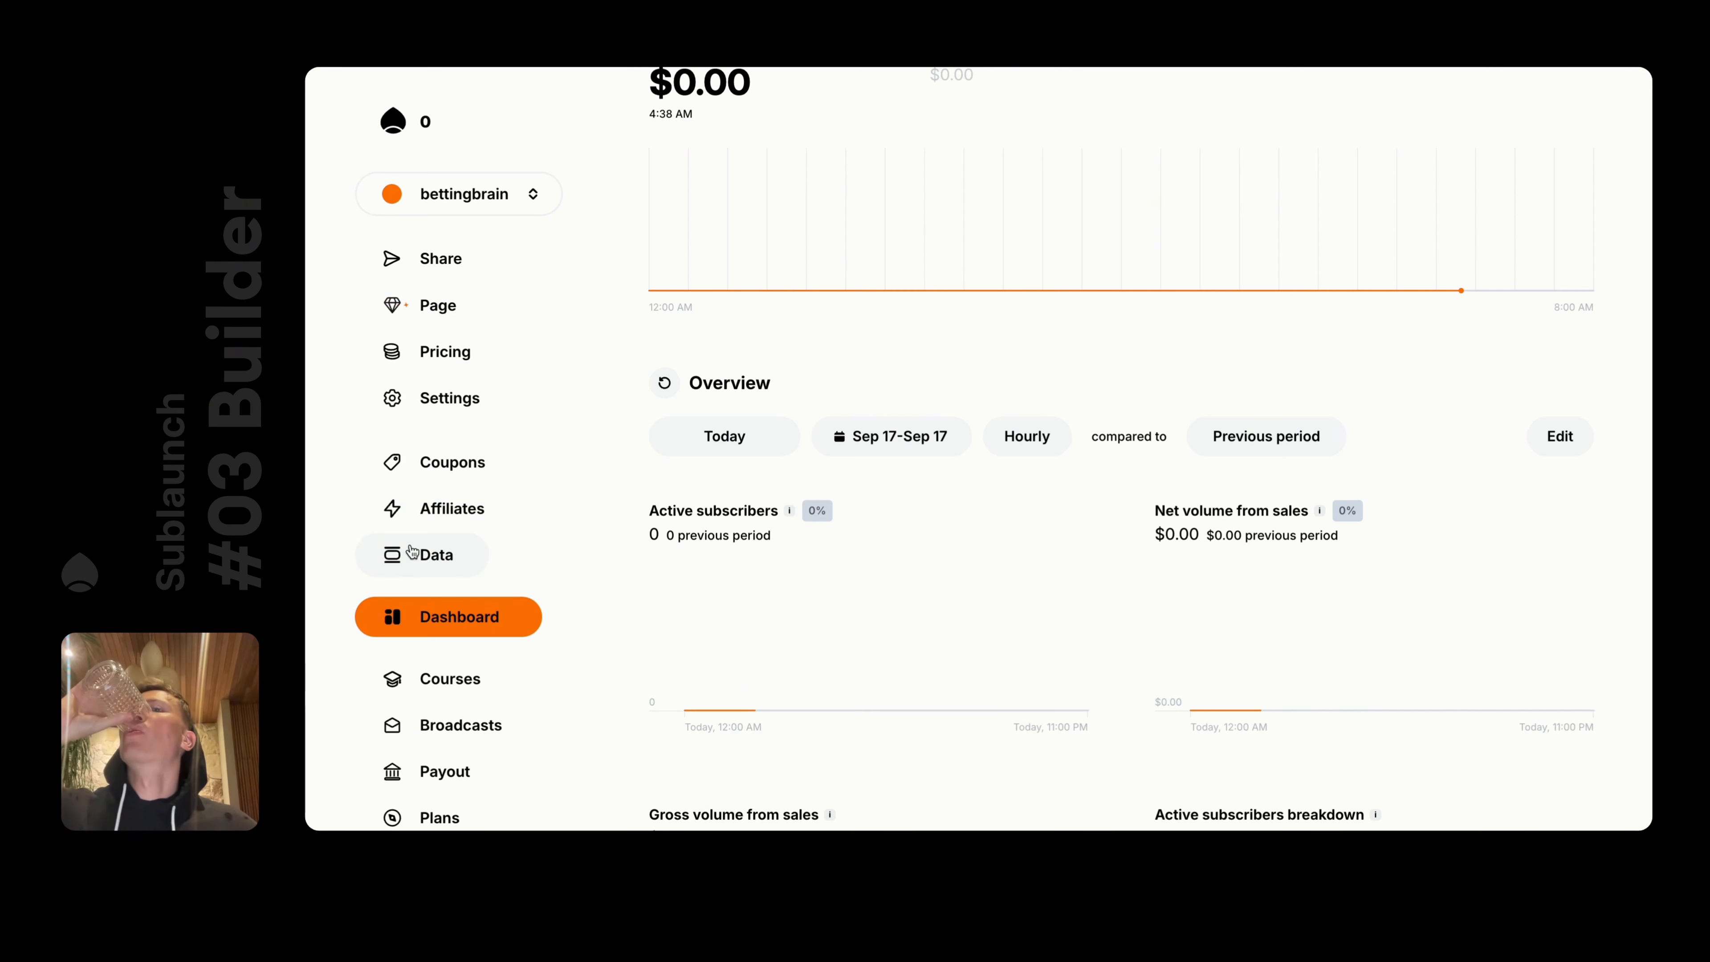
{"action": "left_click", "coordinate": [434, 396]}
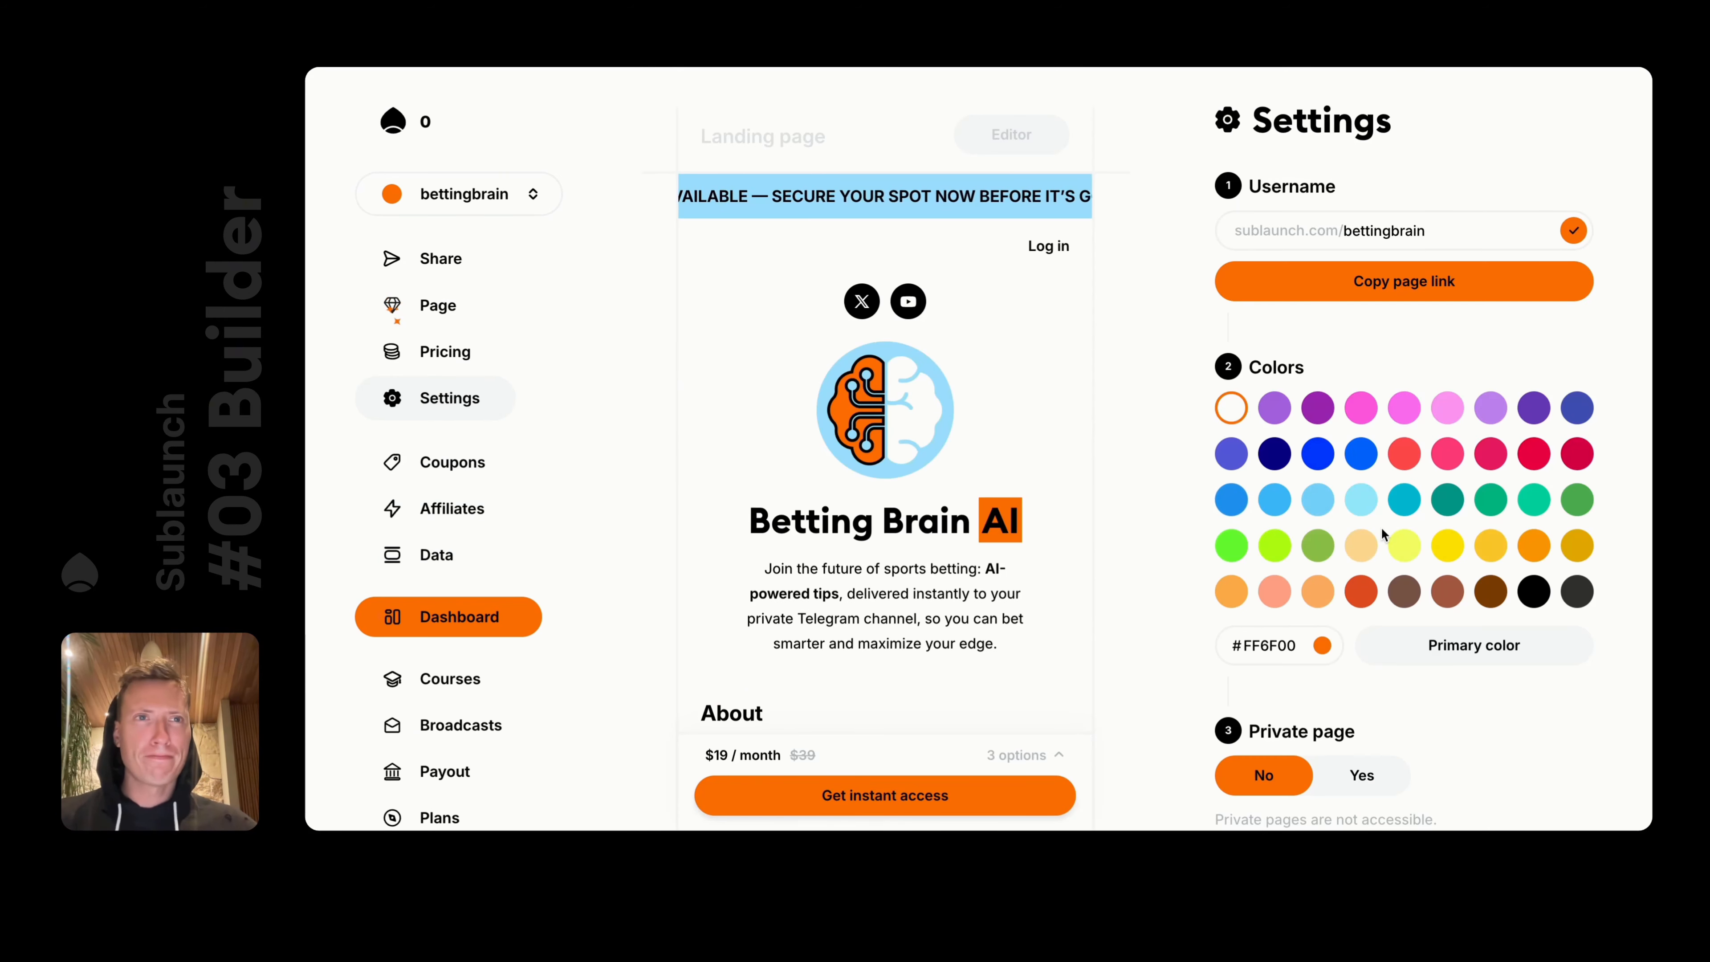
Expand Advanced options, highlight the Ownership section, then review the Google and Meta ads tracking fields
{"action": "scroll", "coordinate": [1507, 526], "scroll_direction": "down", "scroll_amount": 5}
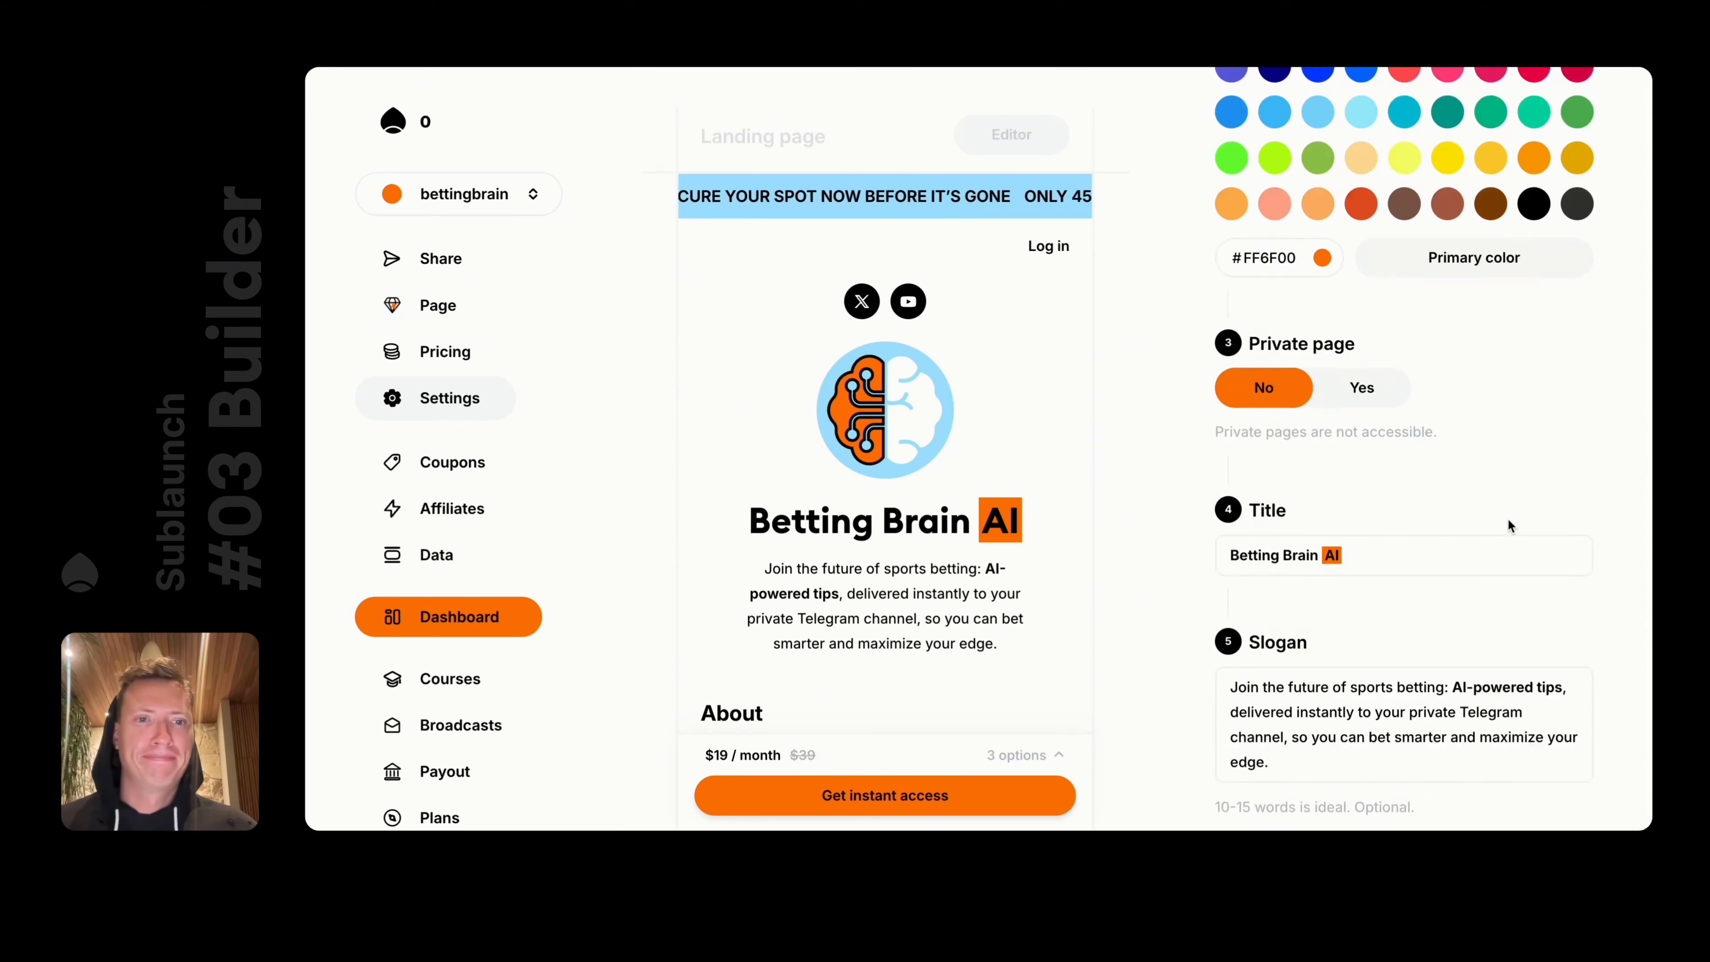
{"action": "scroll", "coordinate": [1506, 524], "scroll_direction": "down", "scroll_amount": 10}
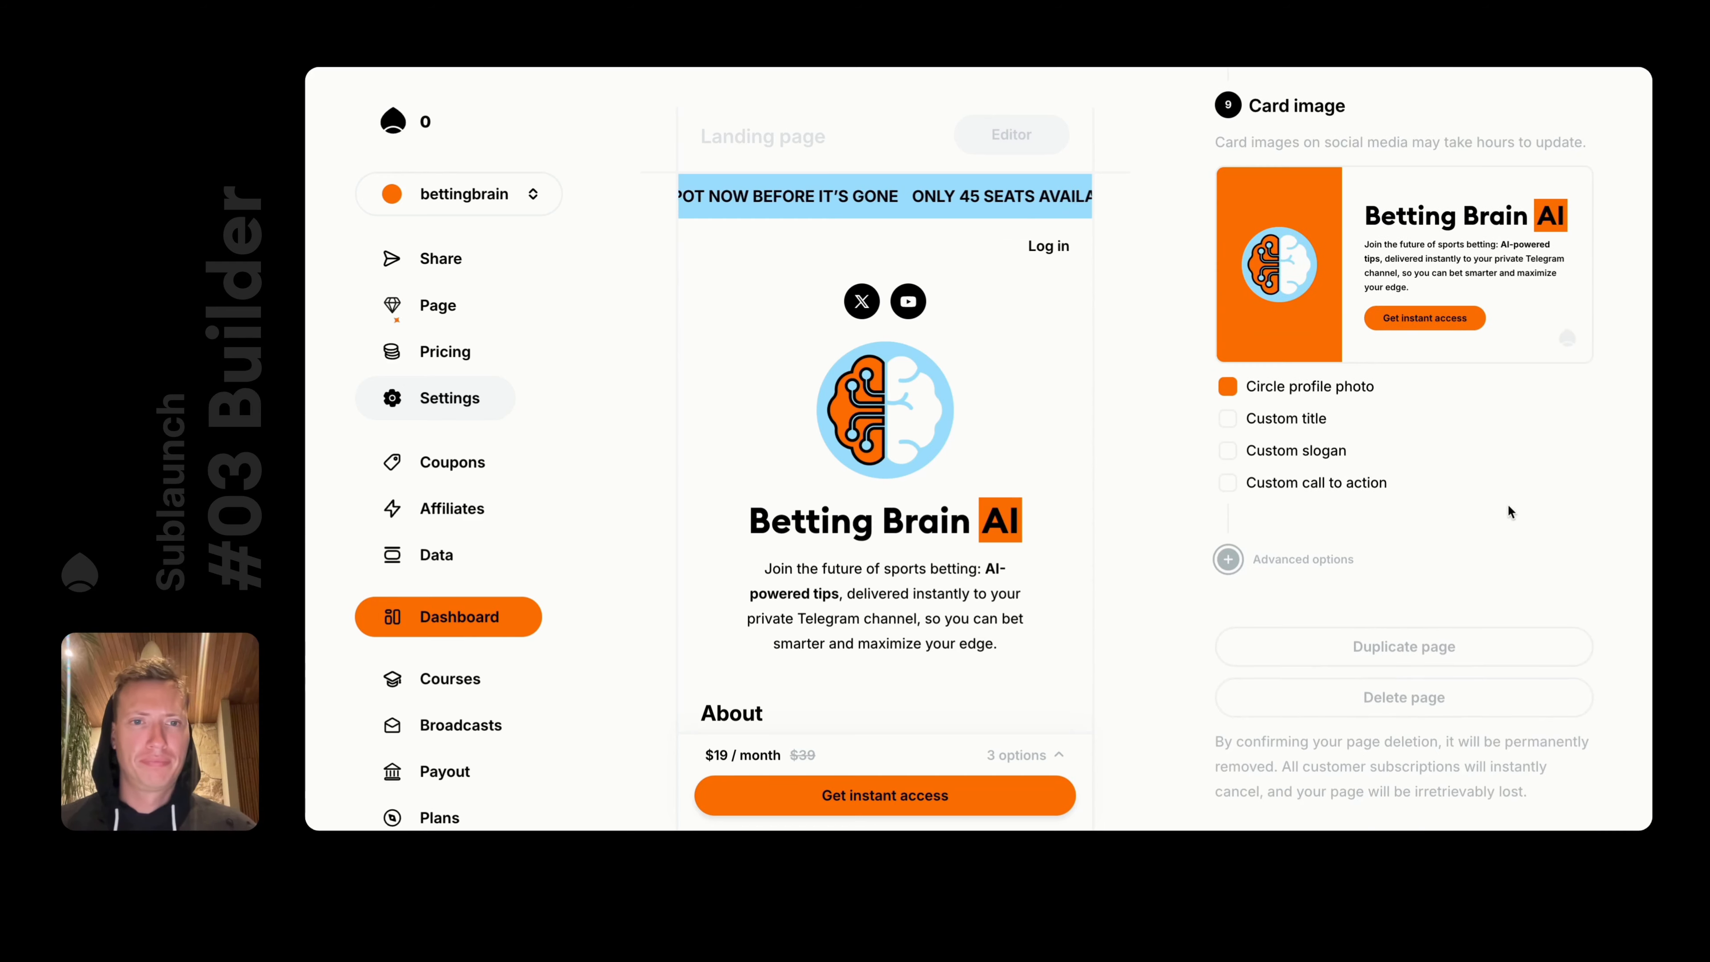
{"action": "left_click", "coordinate": [1265, 556]}
{"action": "scroll", "coordinate": [1501, 578], "scroll_direction": "down", "scroll_amount": 8}
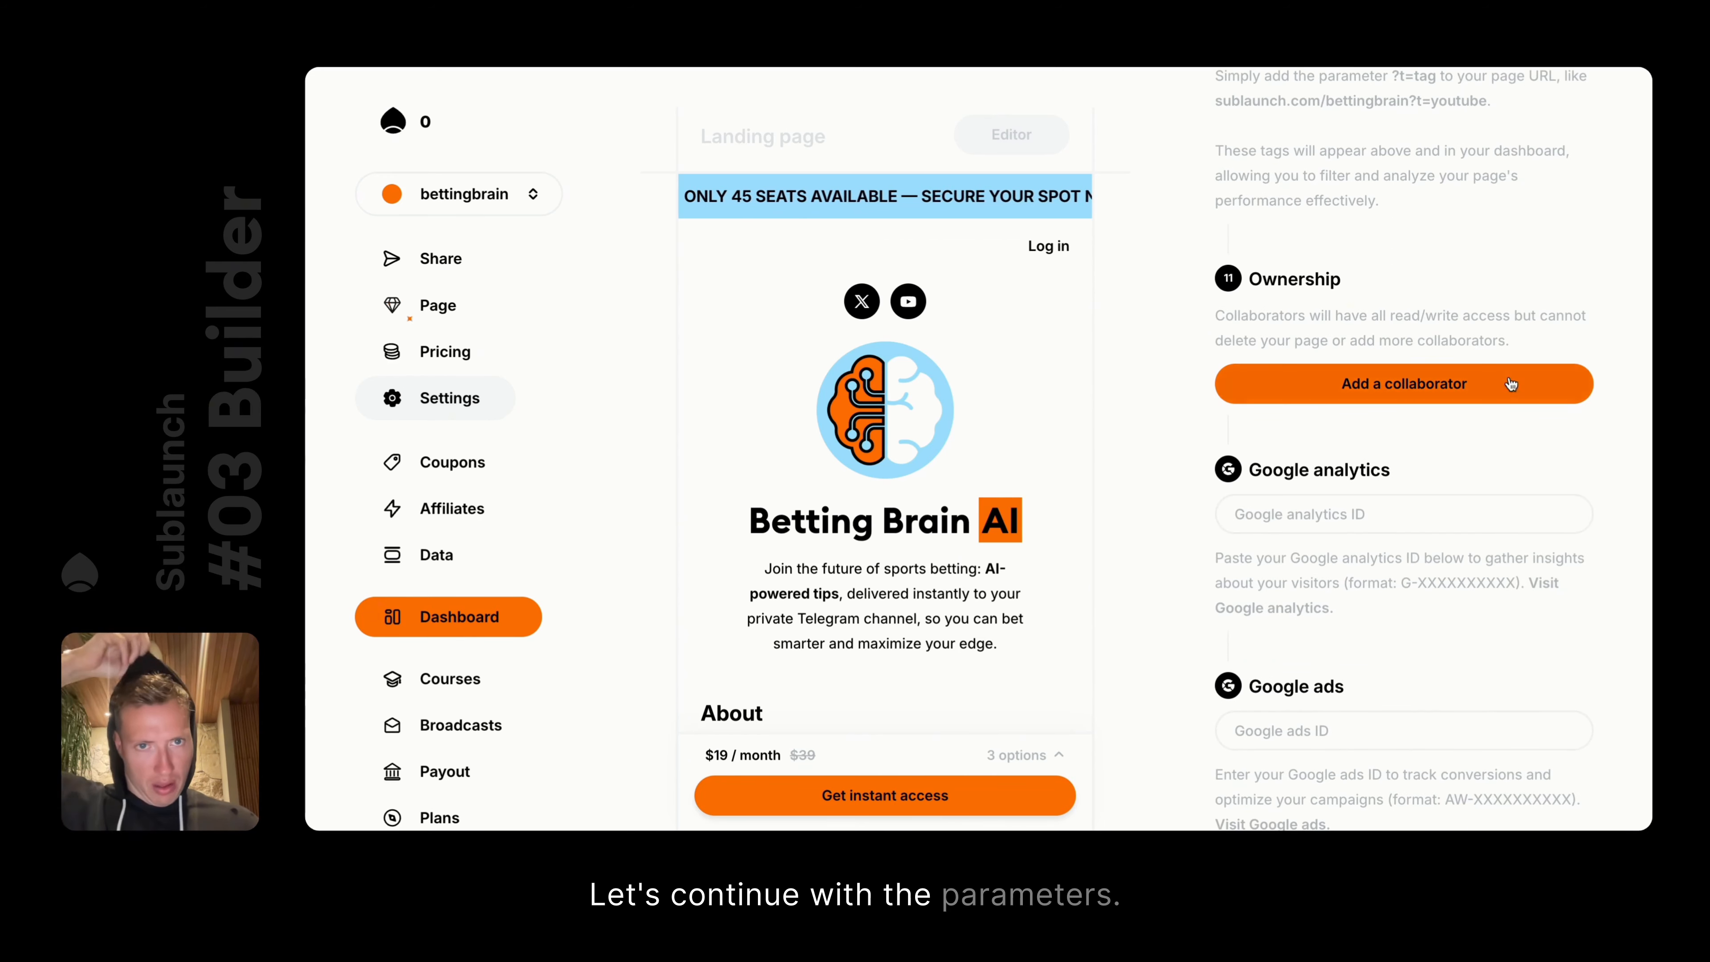
{"action": "double_click", "coordinate": [1330, 276]}
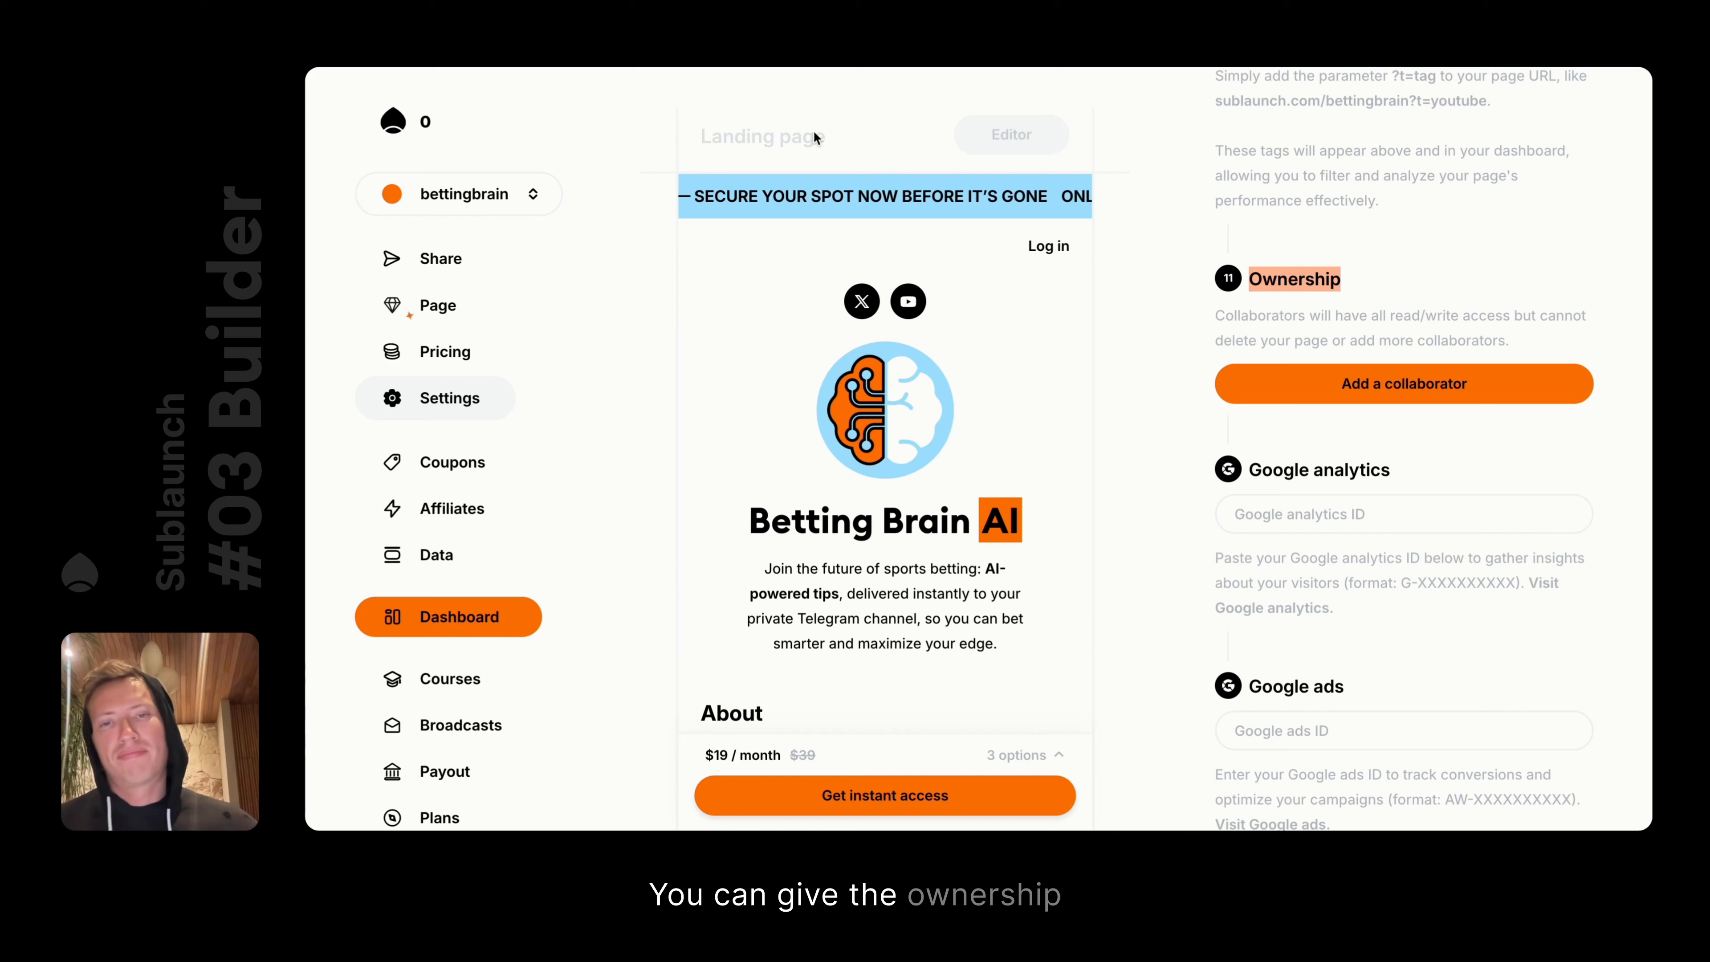
{"action": "triple_click", "coordinate": [1337, 336]}
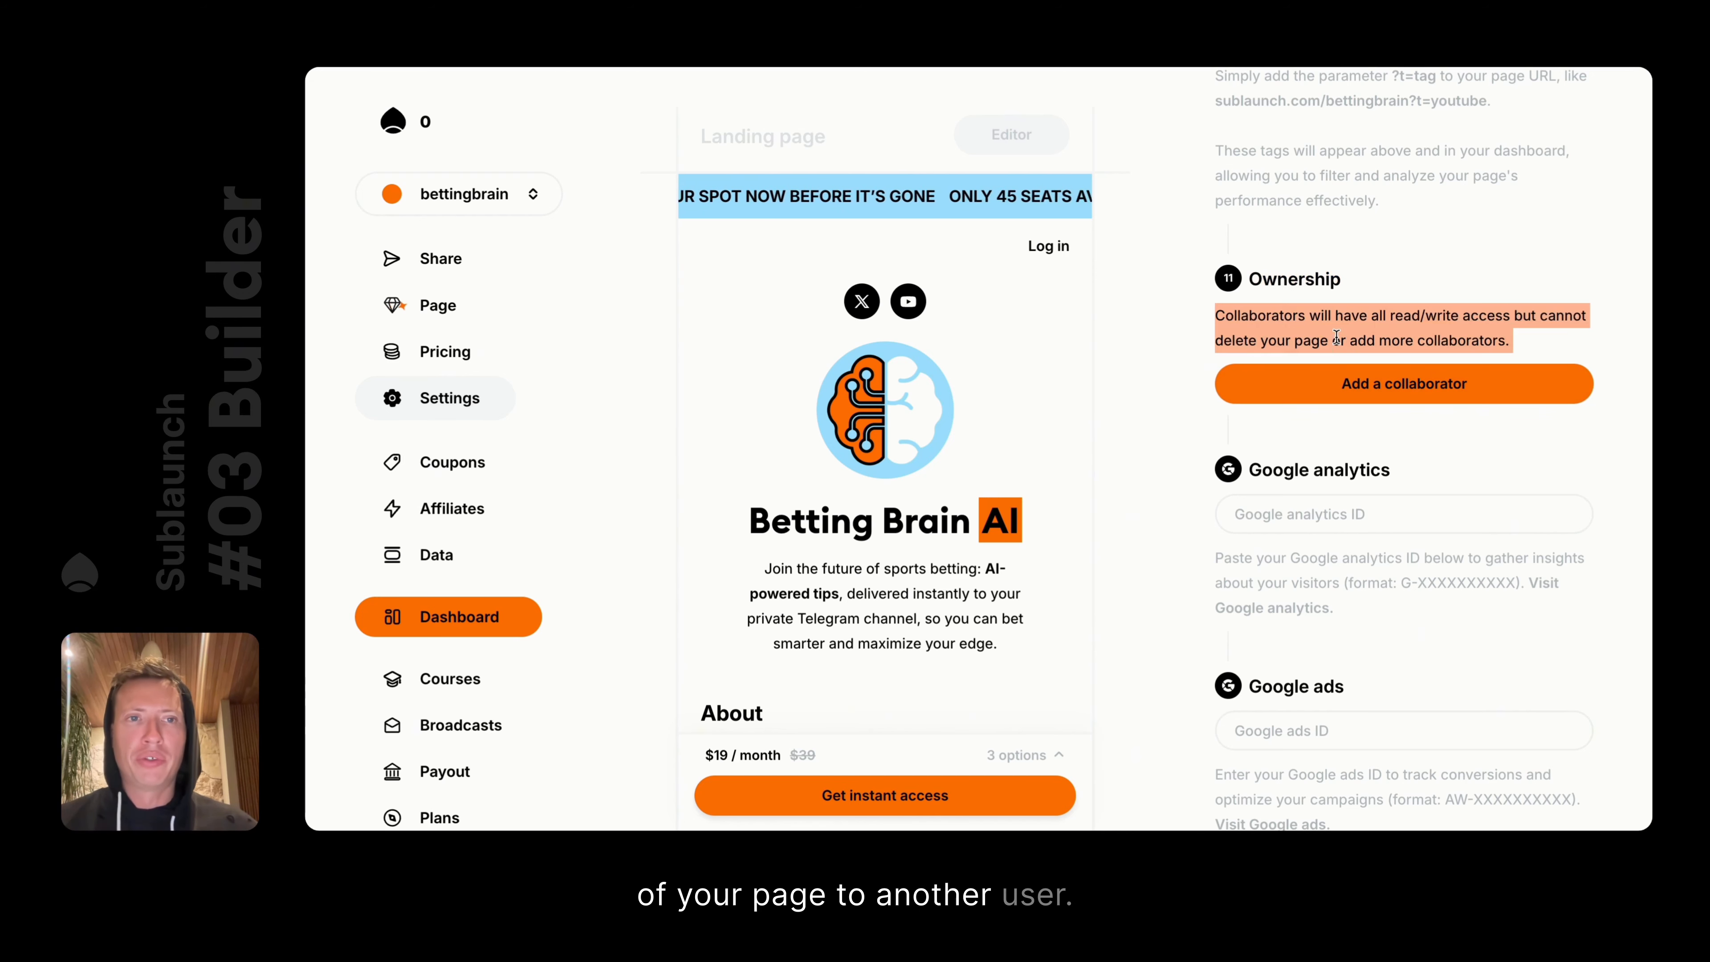
{"action": "left_click", "coordinate": [1299, 264]}
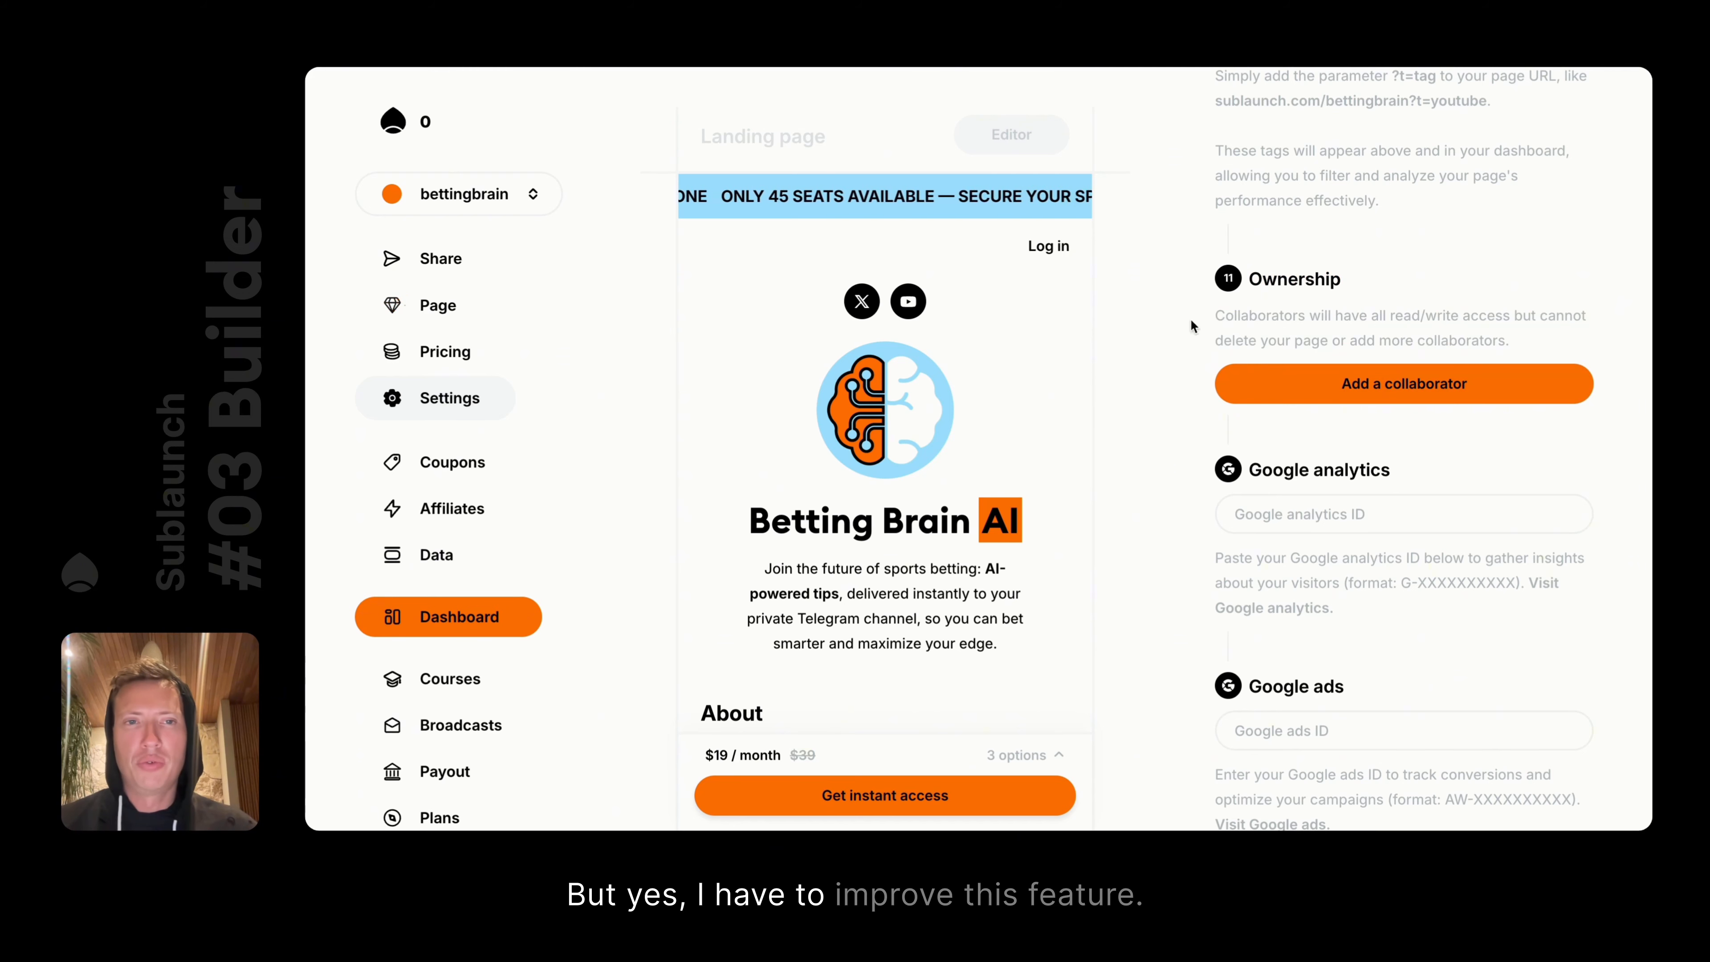
{"action": "scroll", "coordinate": [1431, 454], "scroll_direction": "down", "scroll_amount": 5}
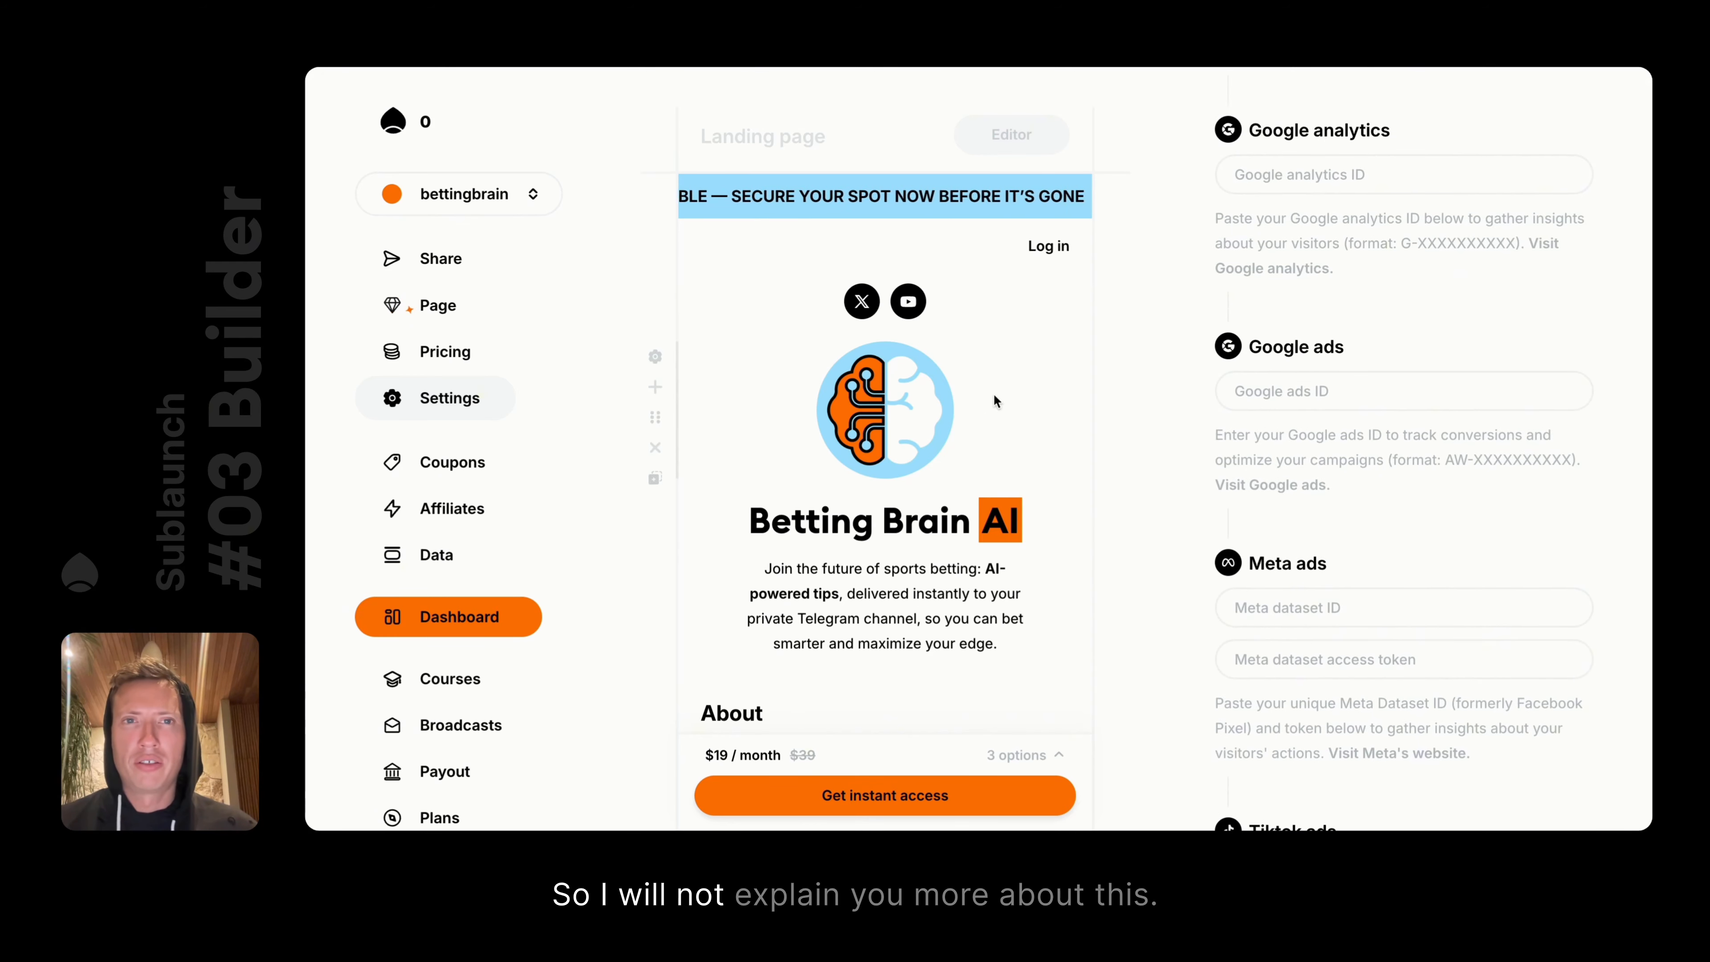
{"action": "scroll", "coordinate": [994, 395], "scroll_direction": "down", "scroll_amount": 3}
{"action": "scroll", "coordinate": [994, 396], "scroll_direction": "up", "scroll_amount": 3}
{"action": "scroll", "coordinate": [994, 394], "scroll_direction": "down", "scroll_amount": 3}
{"action": "scroll", "coordinate": [994, 392], "scroll_direction": "up", "scroll_amount": 3}
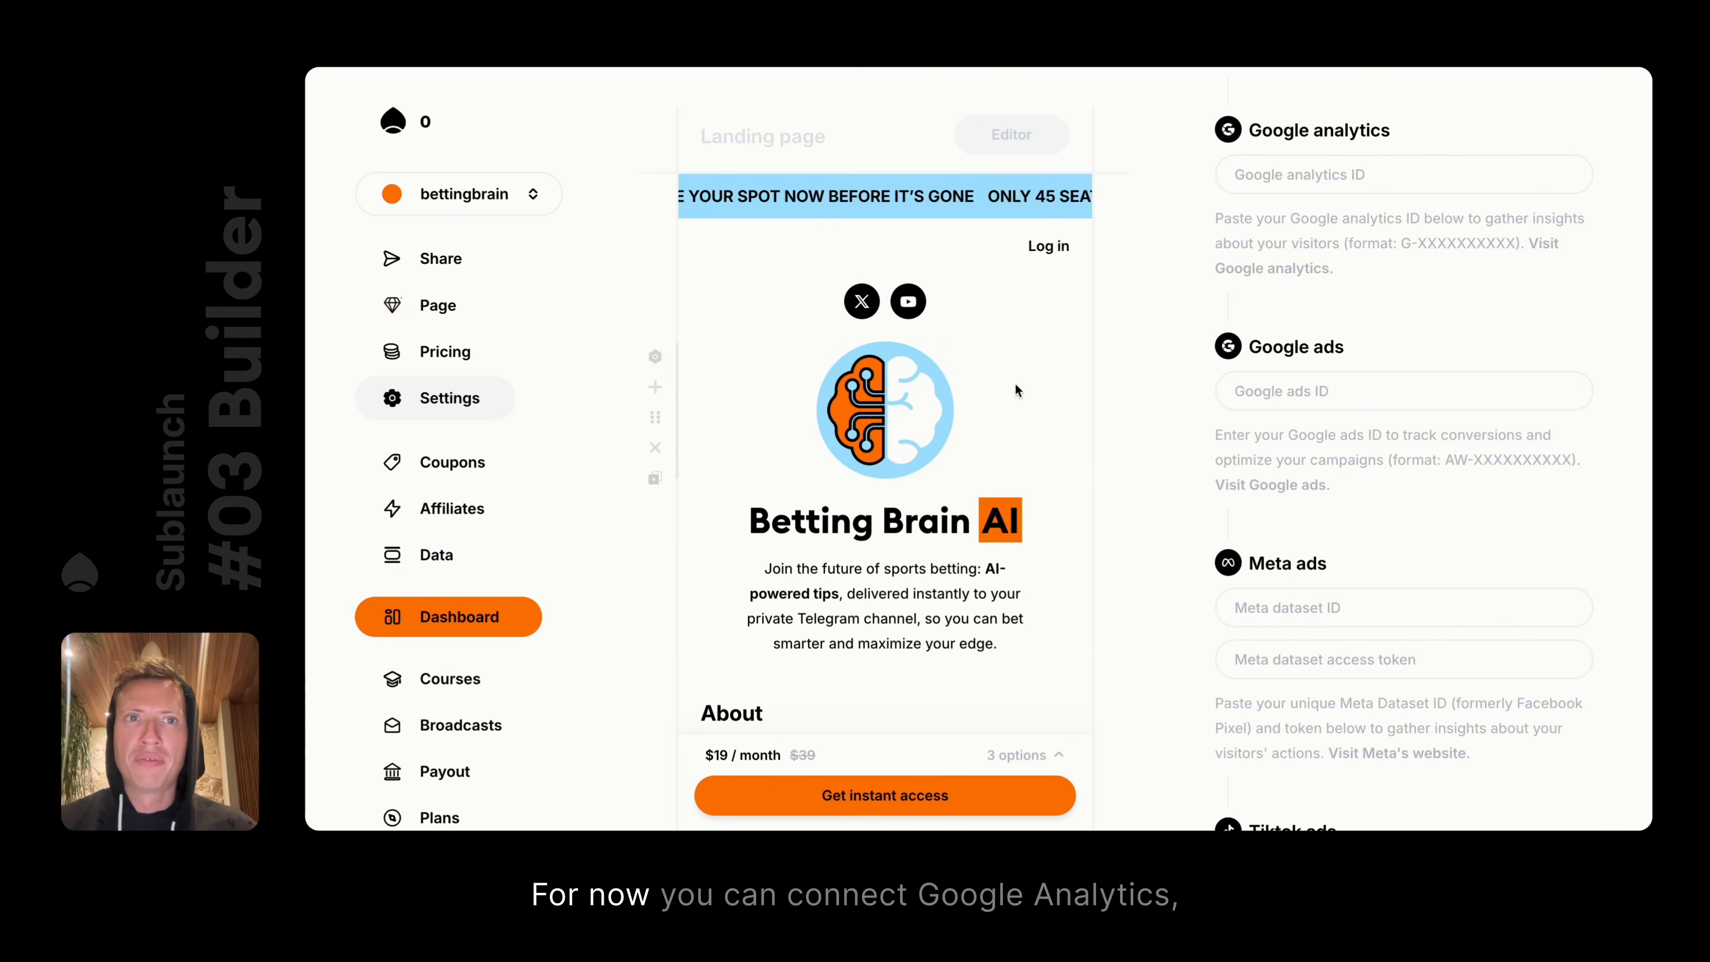
{"action": "left_click", "coordinate": [1353, 168]}
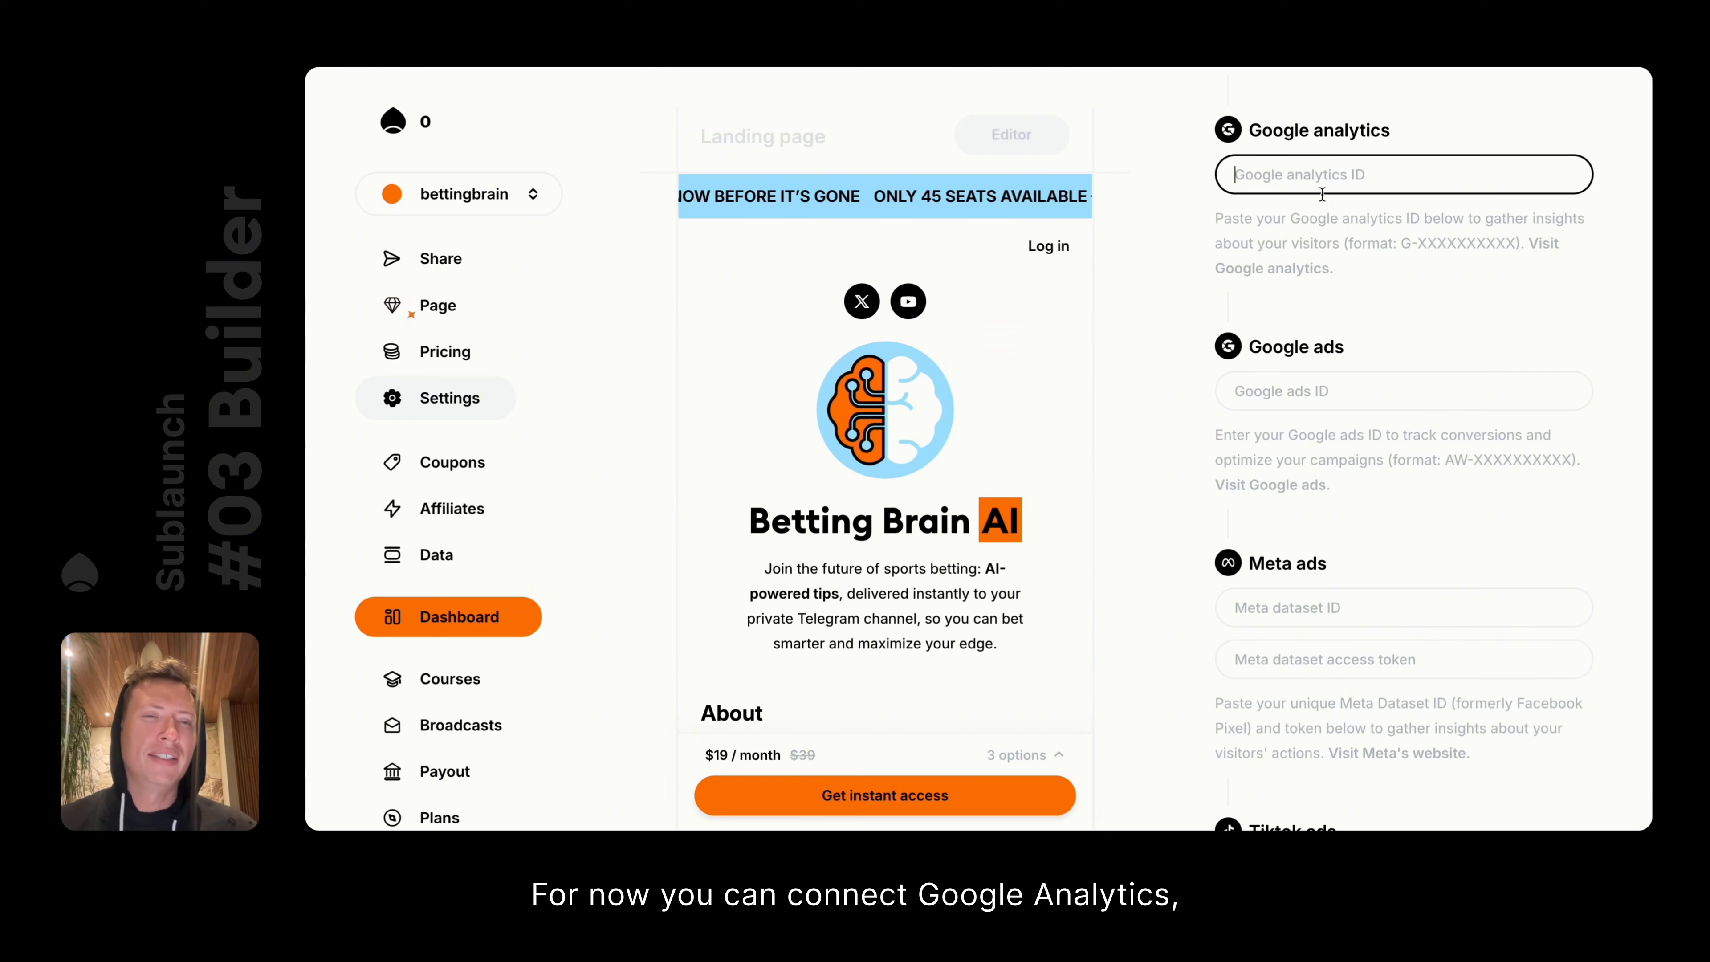
{"action": "left_click", "coordinate": [1320, 400]}
{"action": "scroll", "coordinate": [1435, 479], "scroll_direction": "down", "scroll_amount": 4}
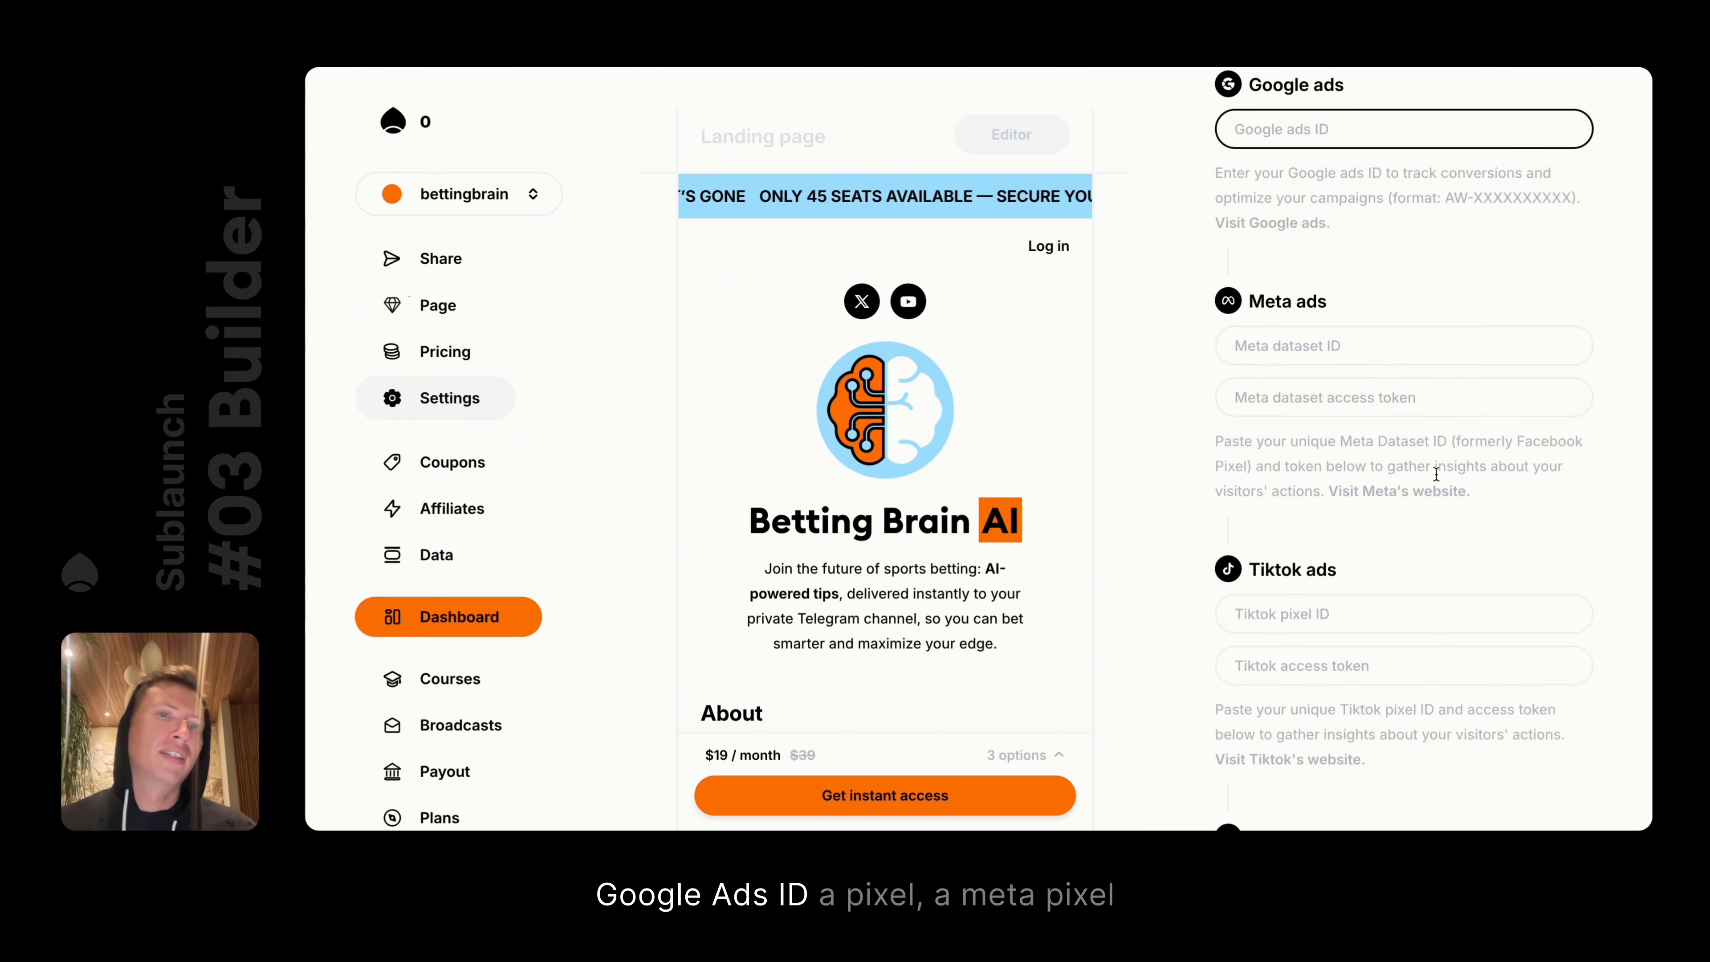
{"action": "left_click", "coordinate": [1370, 347]}
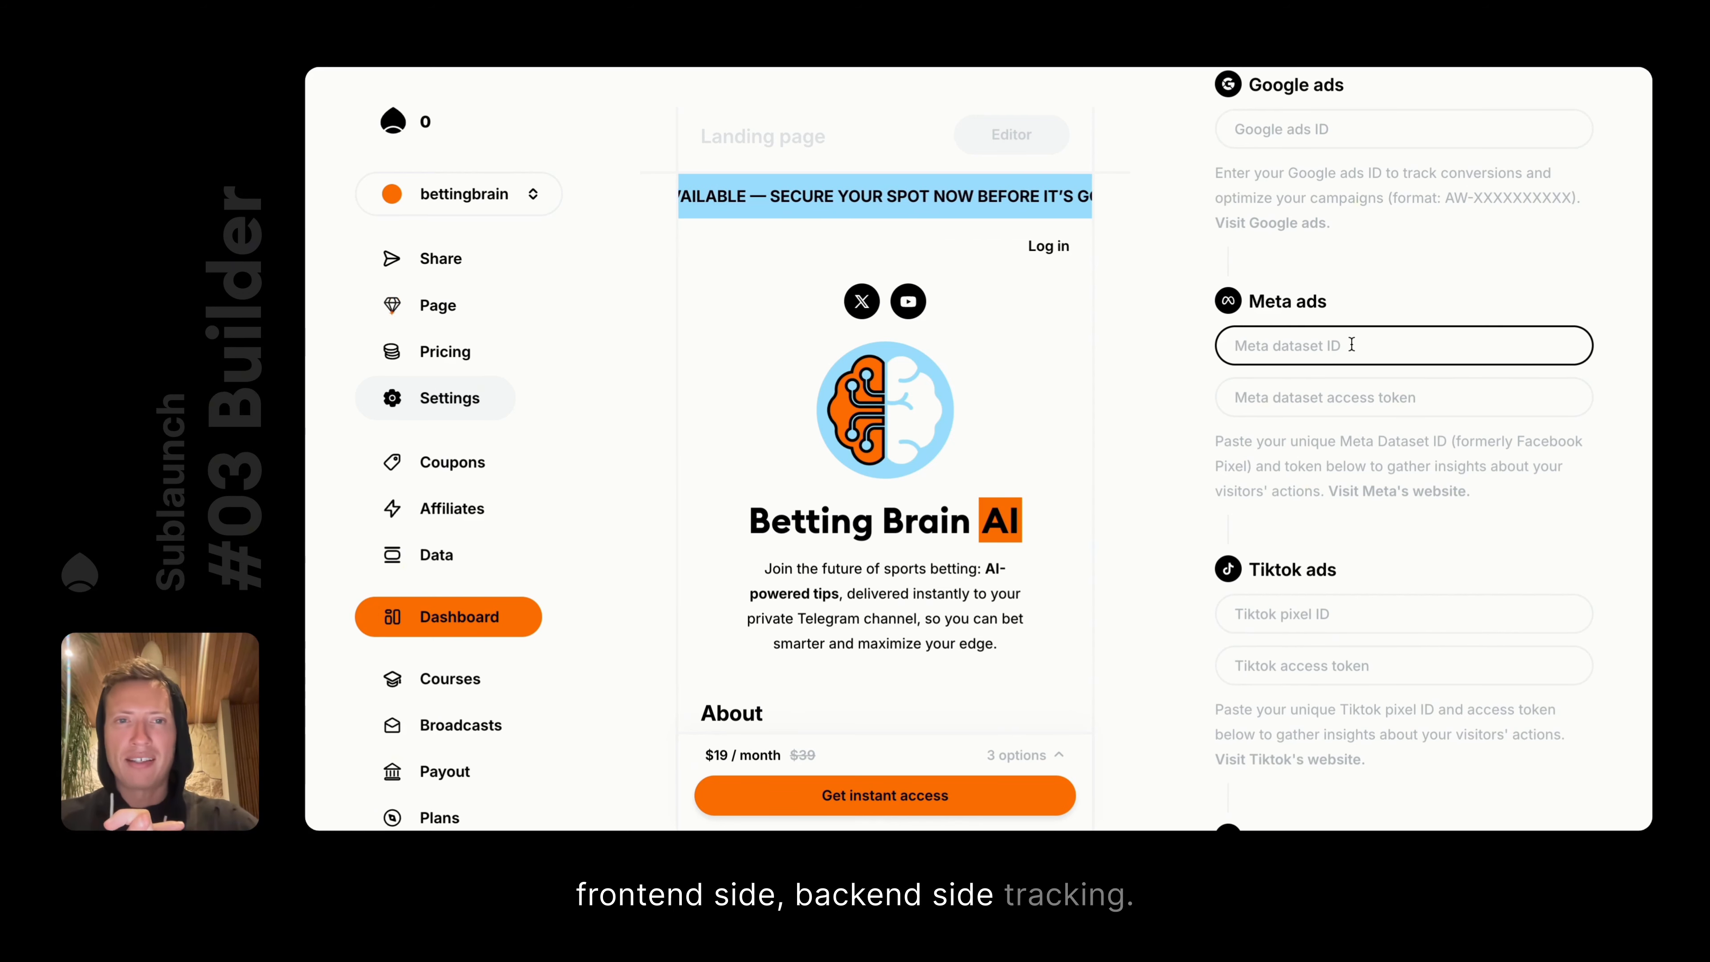
{"action": "left_click", "coordinate": [1340, 391]}
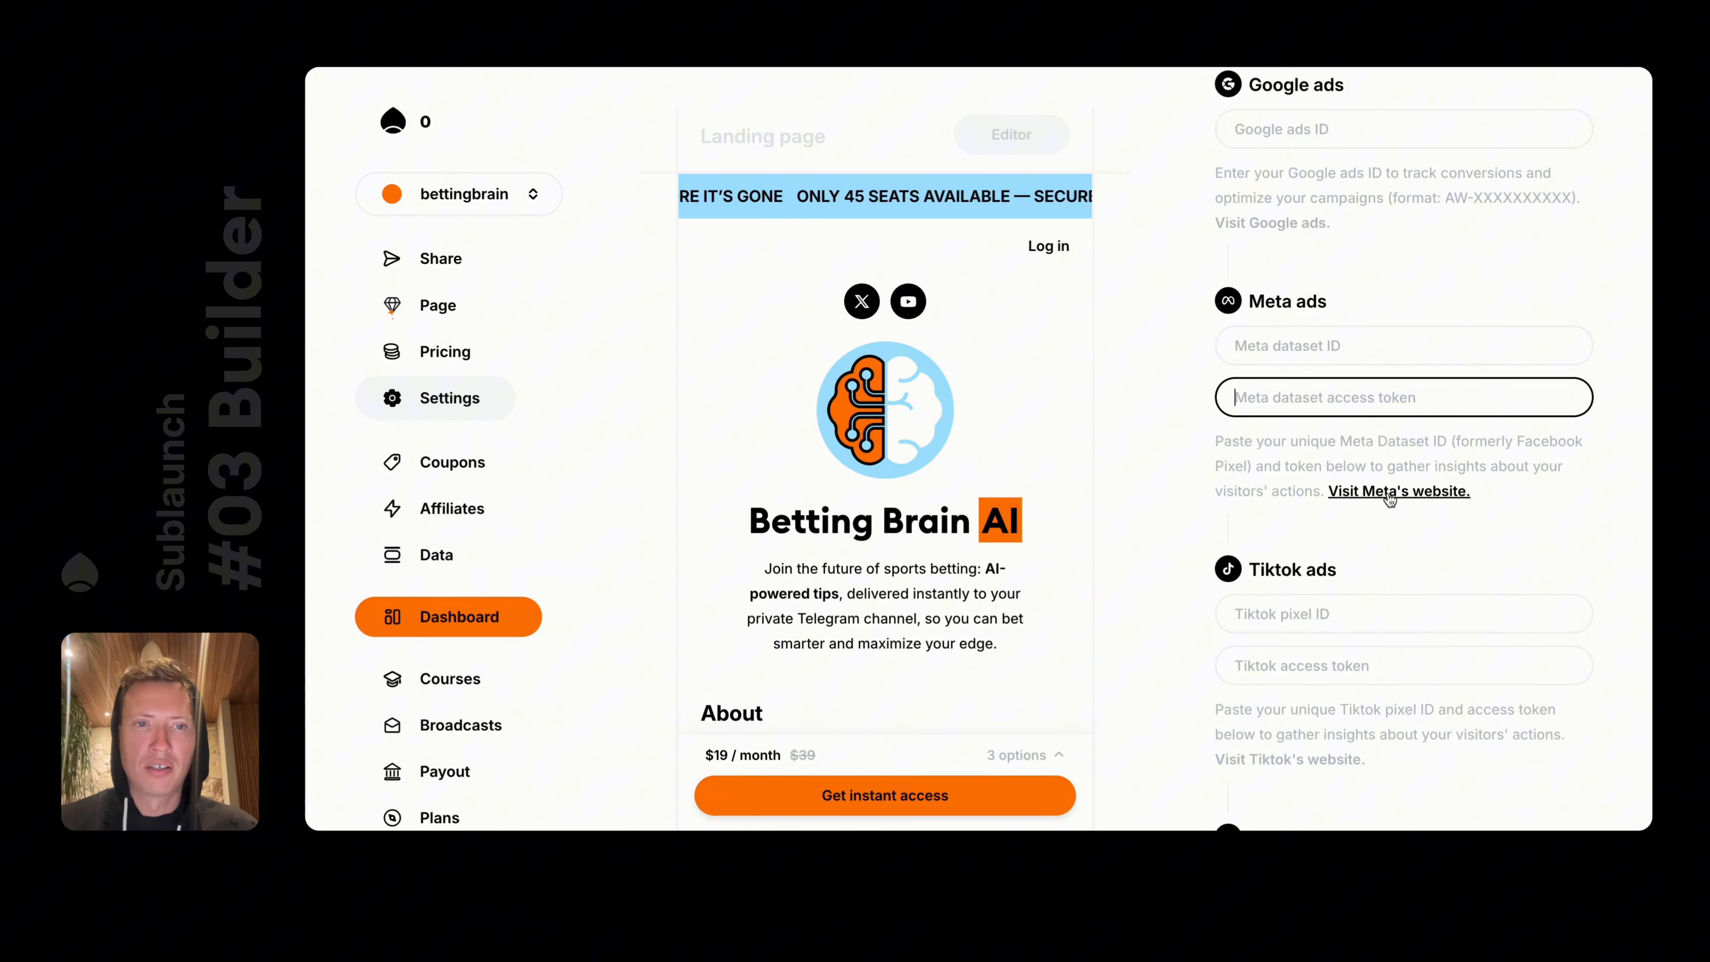
{"action": "scroll", "coordinate": [1387, 495], "scroll_direction": "down", "scroll_amount": 4}
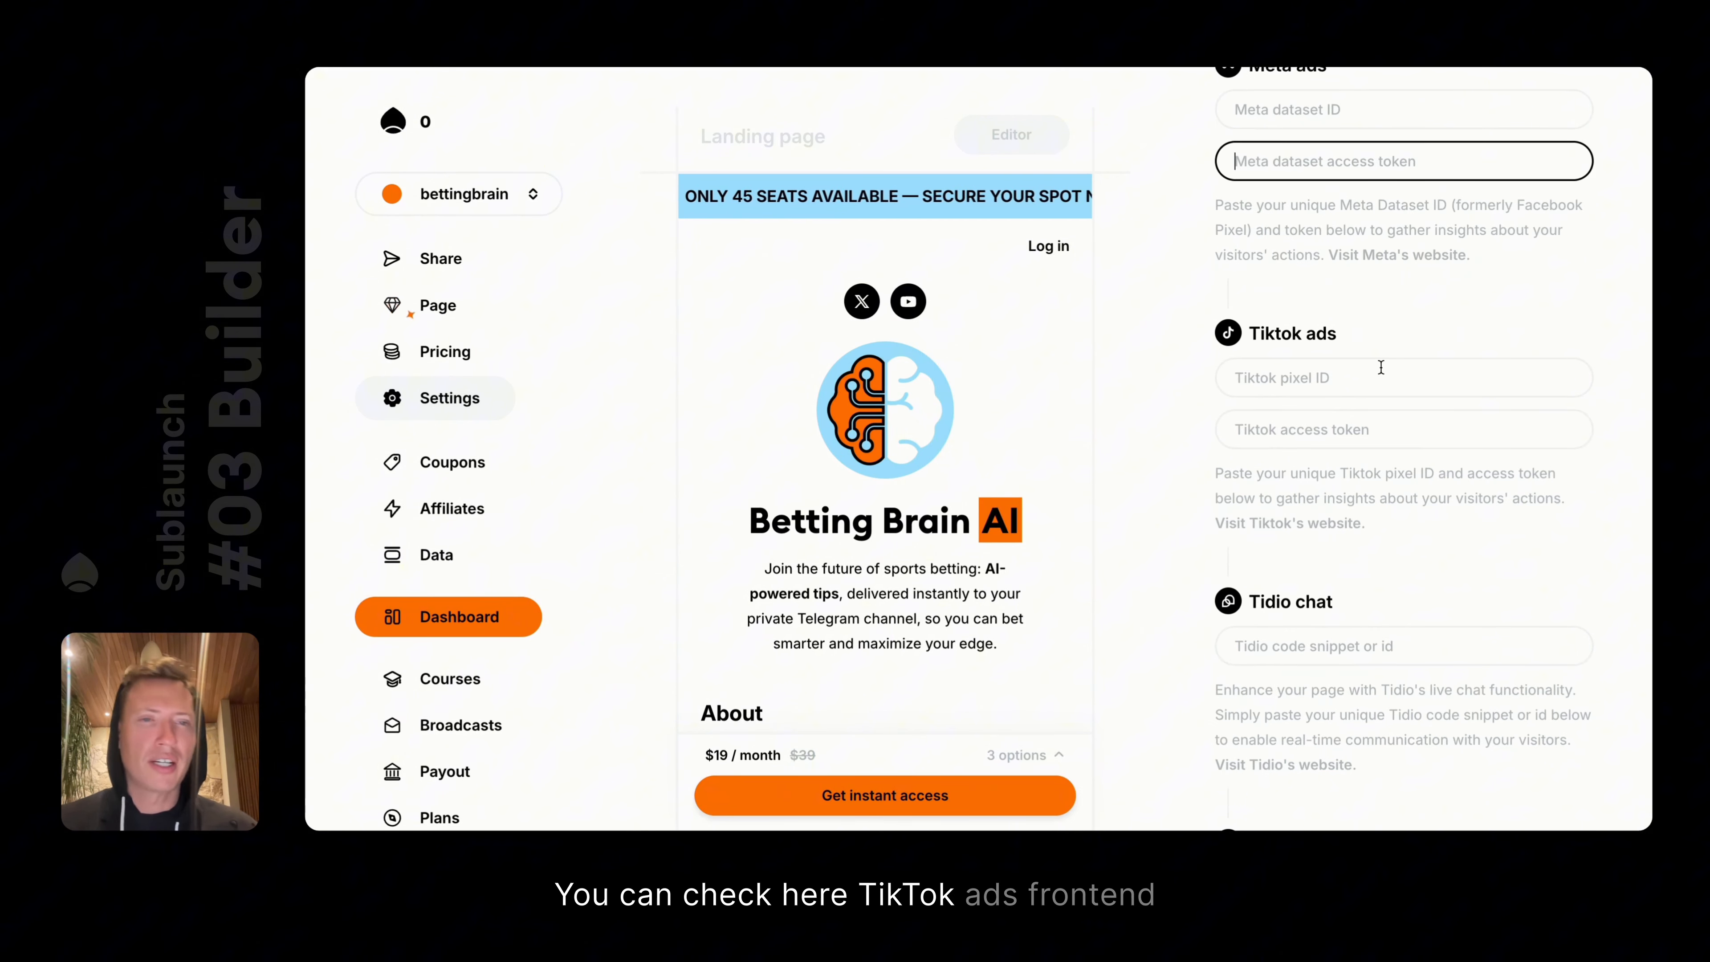
{"action": "scroll", "coordinate": [1366, 377], "scroll_direction": "down", "scroll_amount": 4}
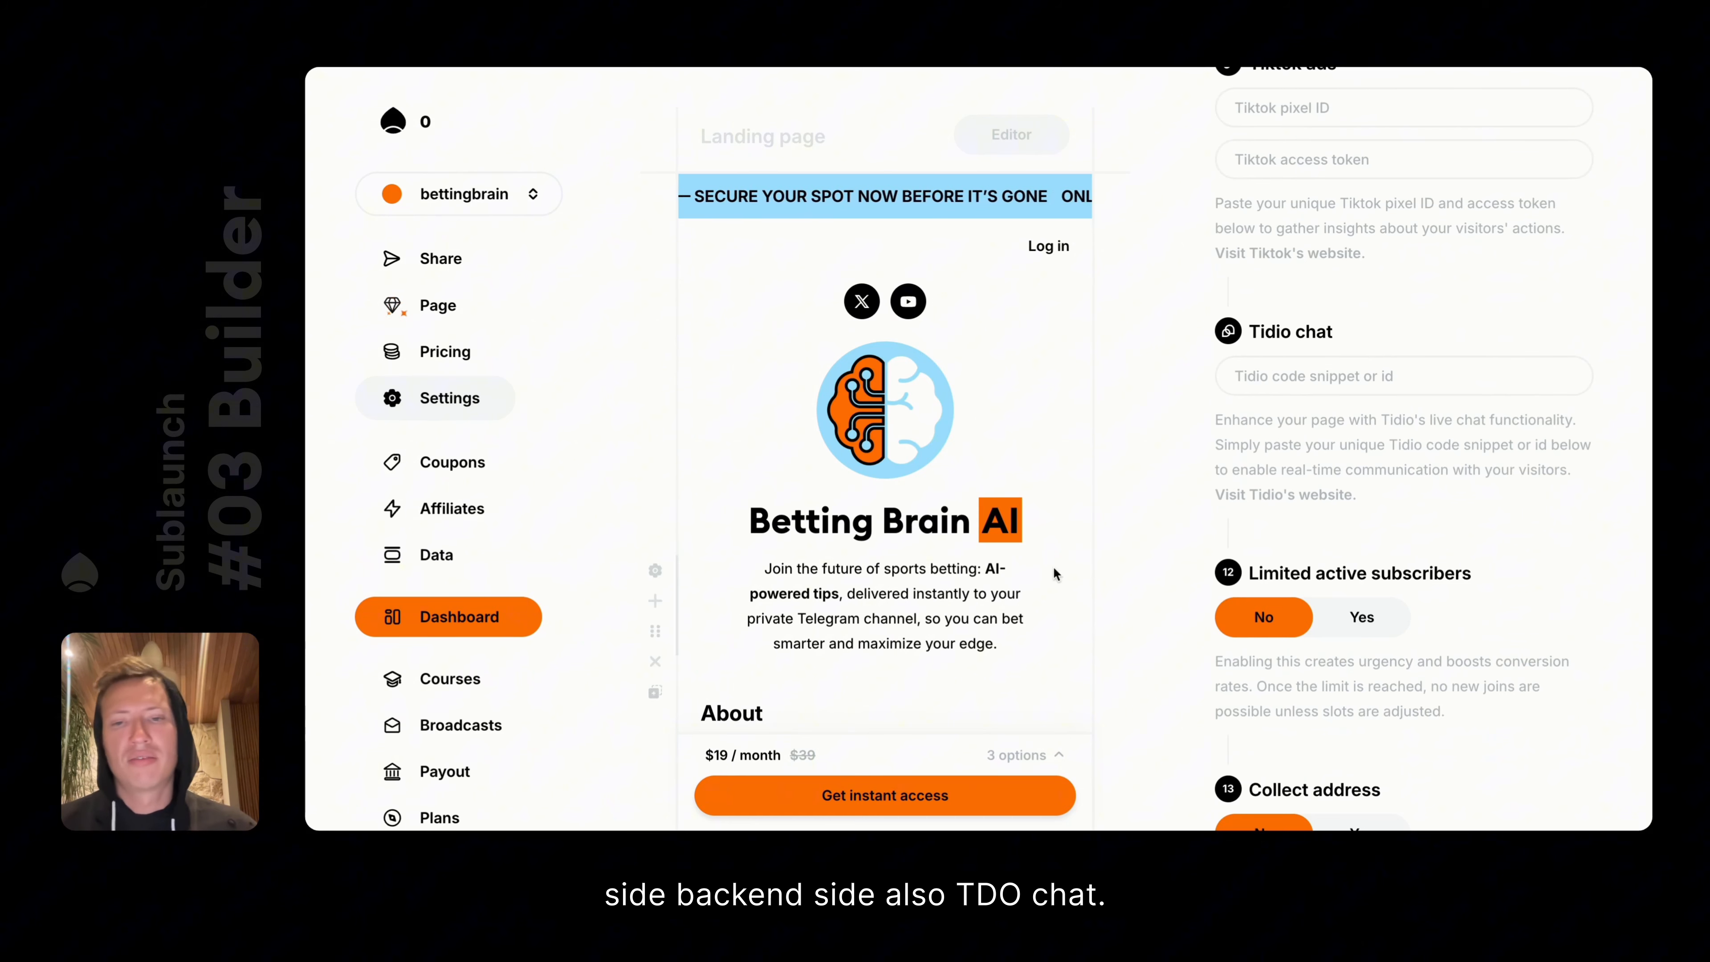
{"action": "left_click", "coordinate": [1386, 375]}
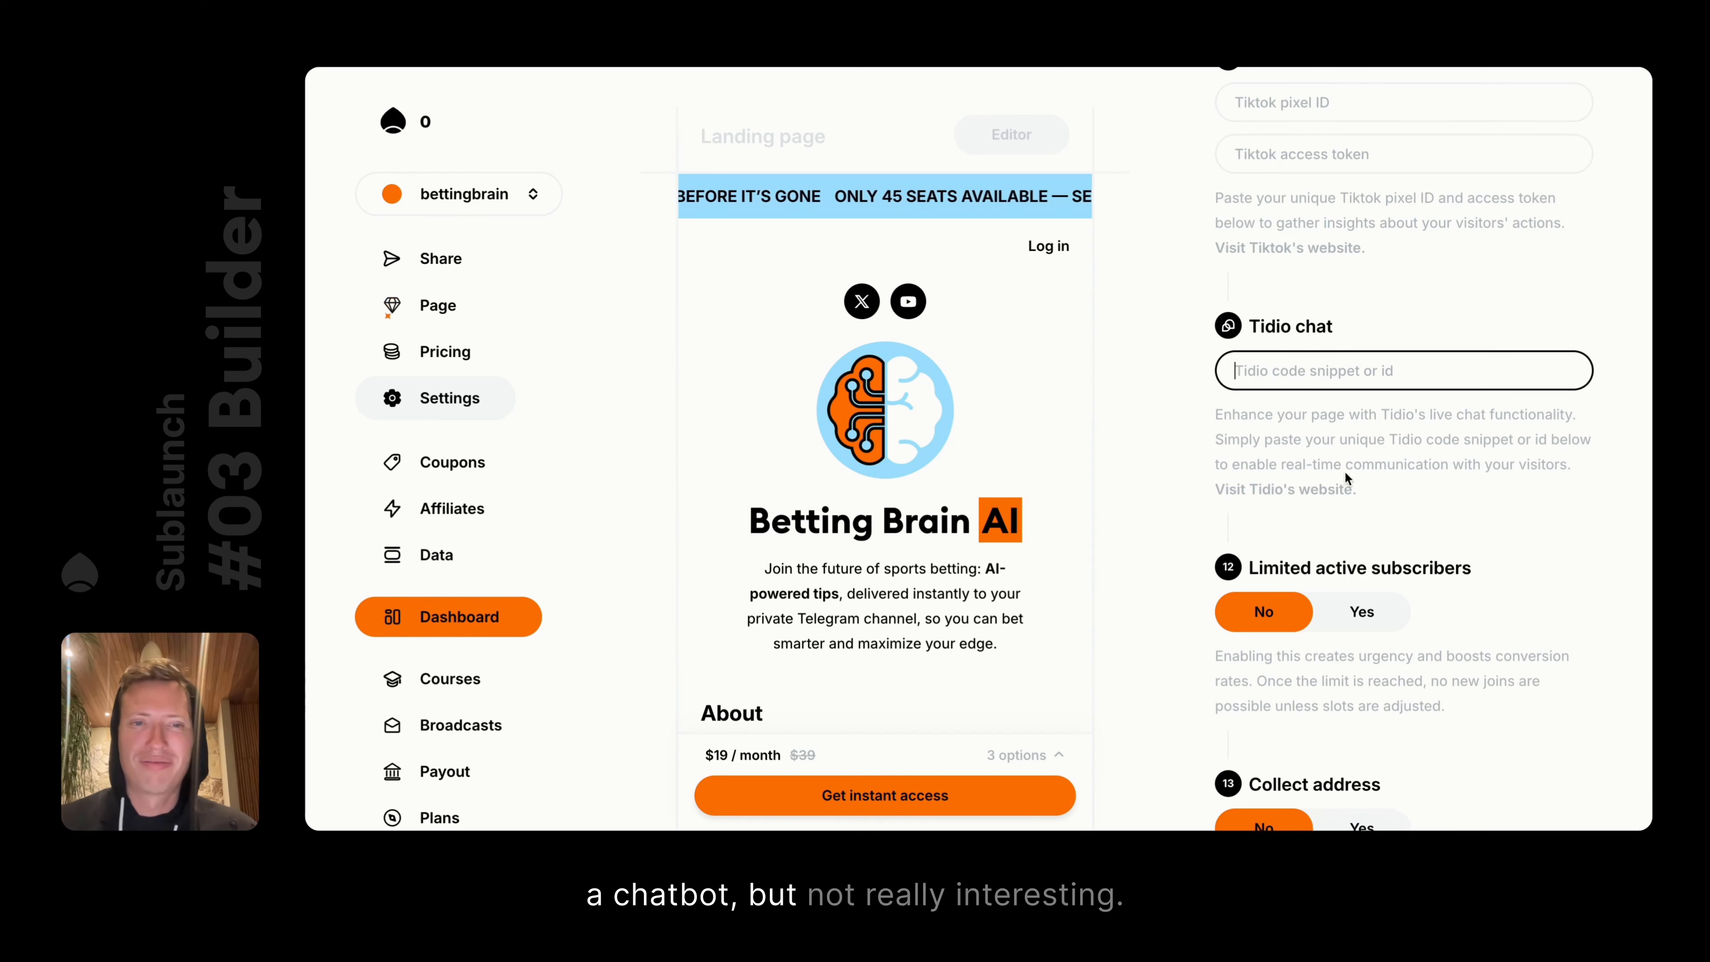
{"action": "scroll", "coordinate": [1357, 404], "scroll_direction": "down", "scroll_amount": 3}
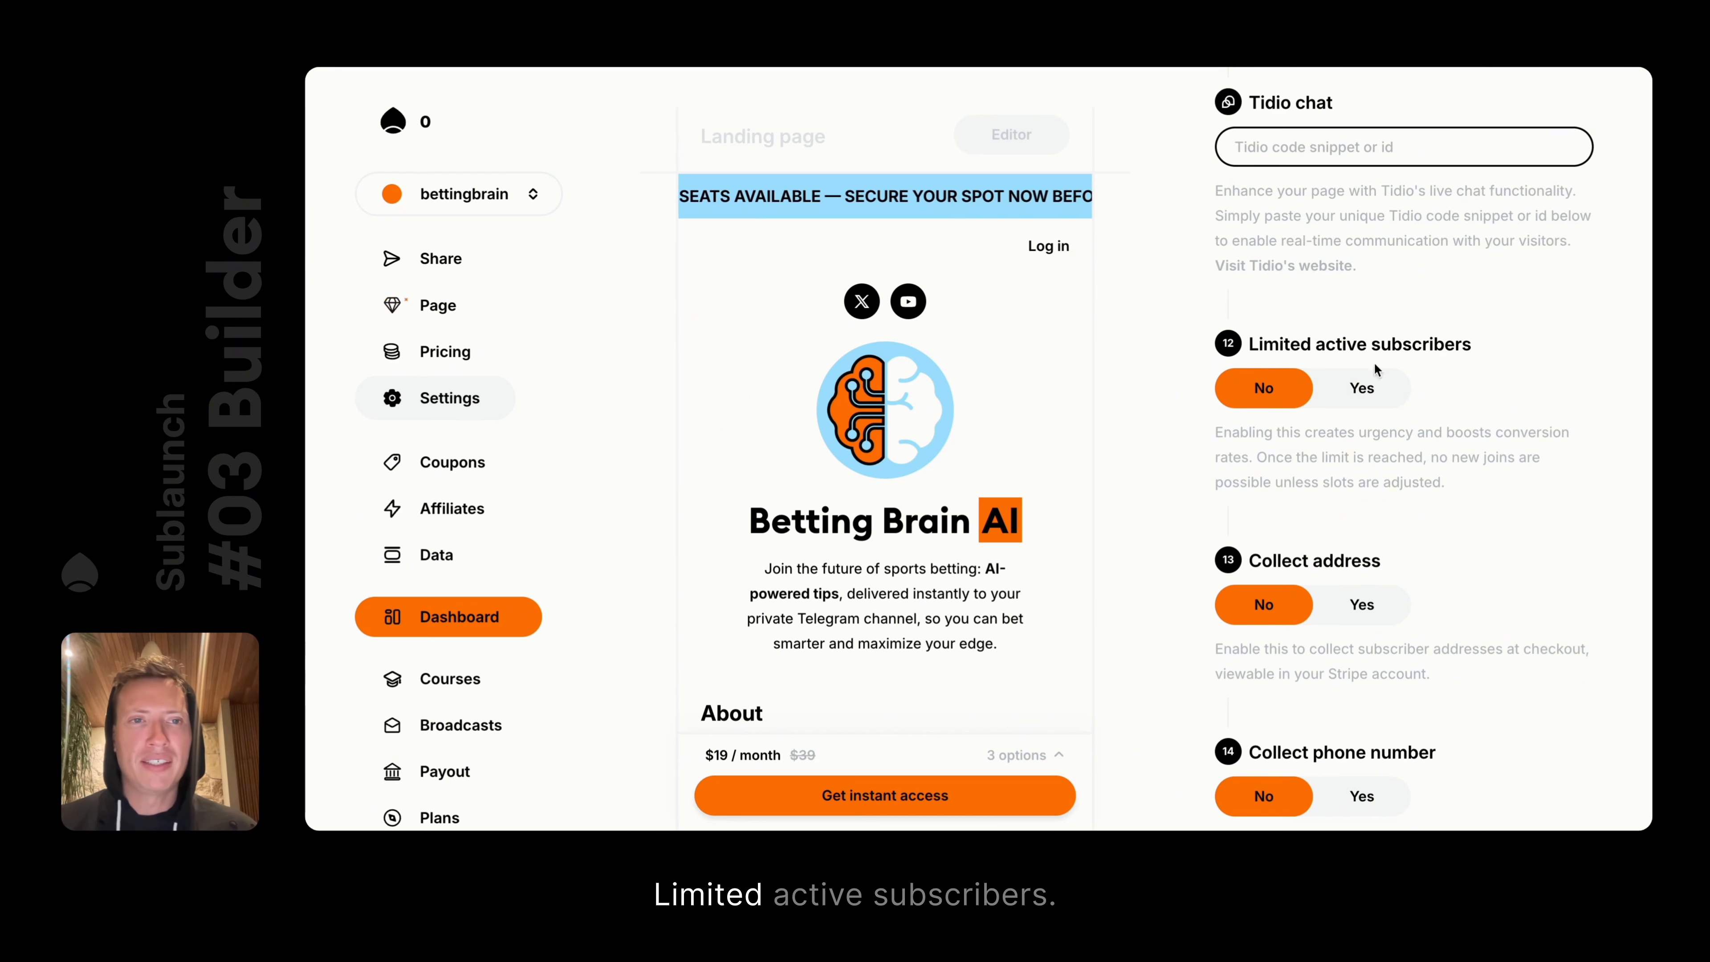
Turn on Limited active subscribers with a limit of 3 and save
{"action": "left_click", "coordinate": [1336, 386]}
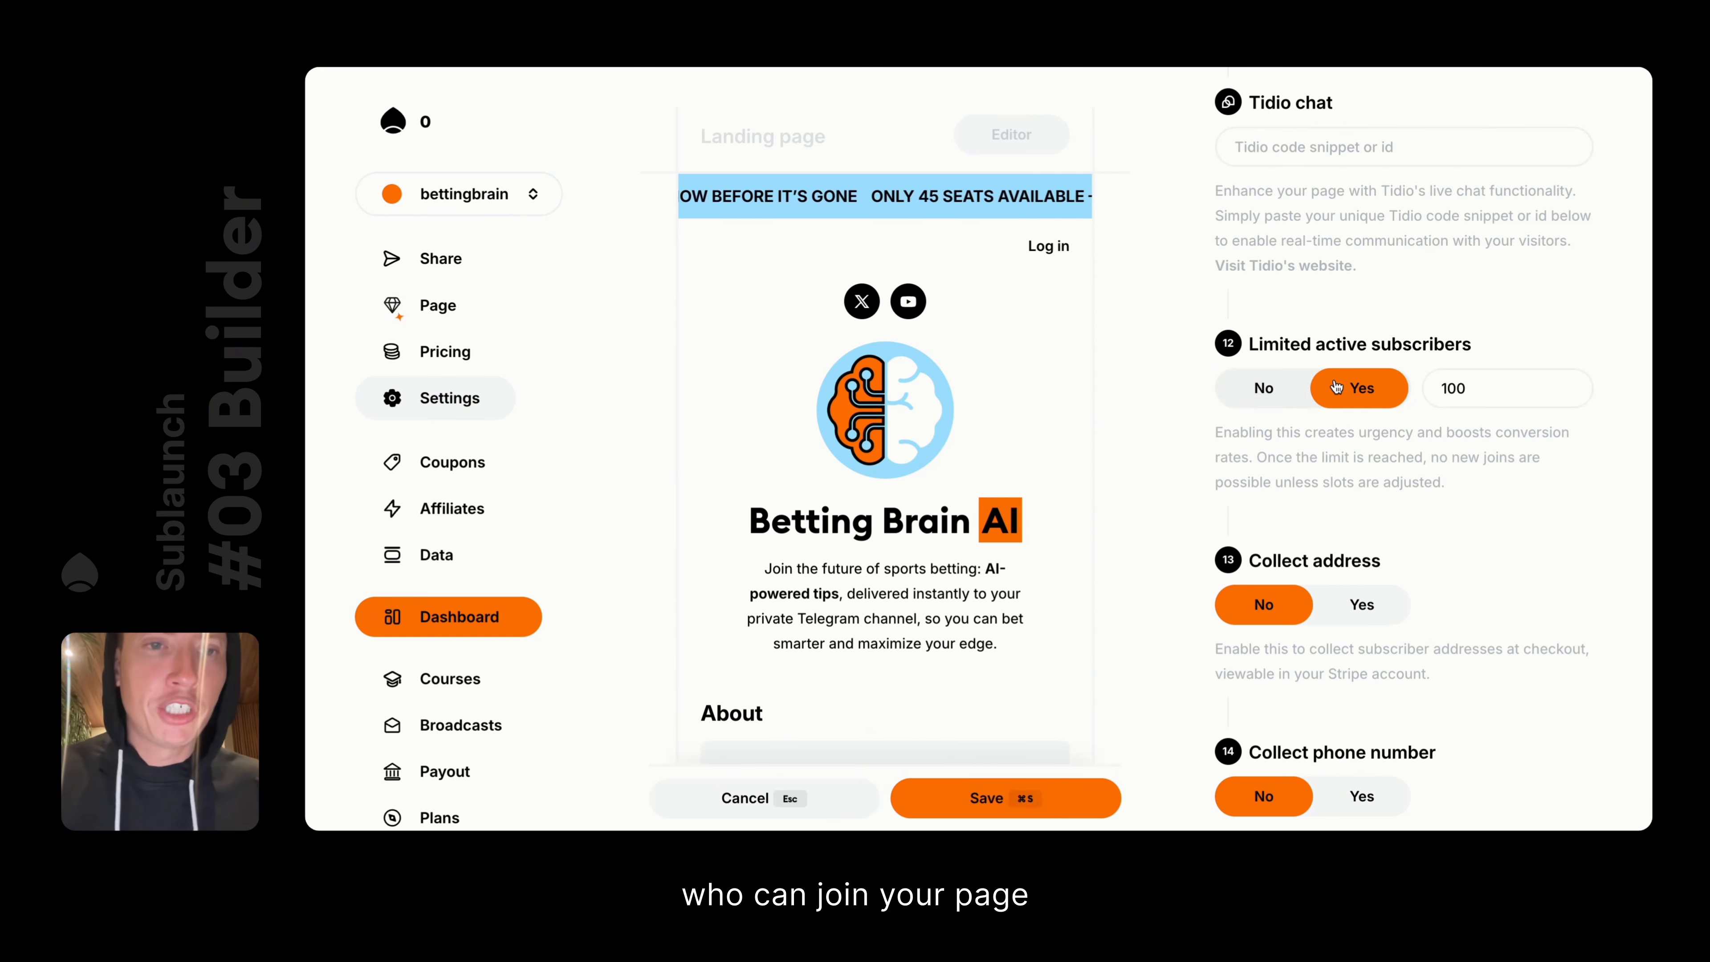
{"action": "double_click", "coordinate": [1498, 390]}
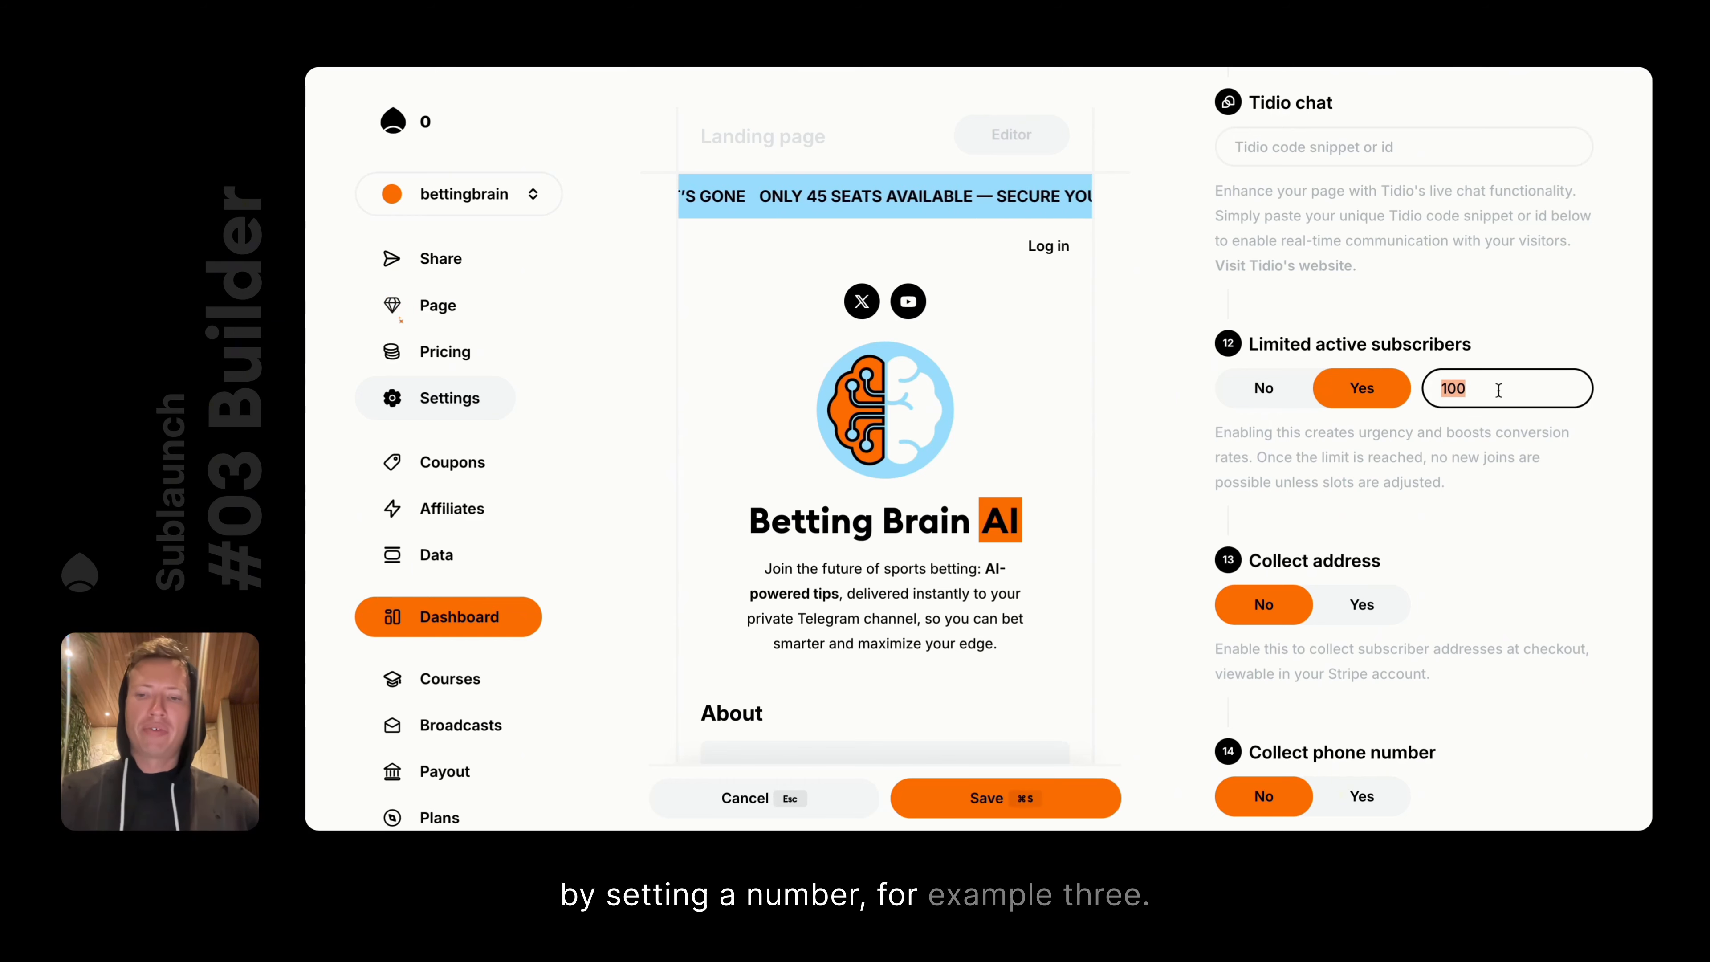
{"action": "type", "text": "3"}
{"action": "key", "text": "super+s"}
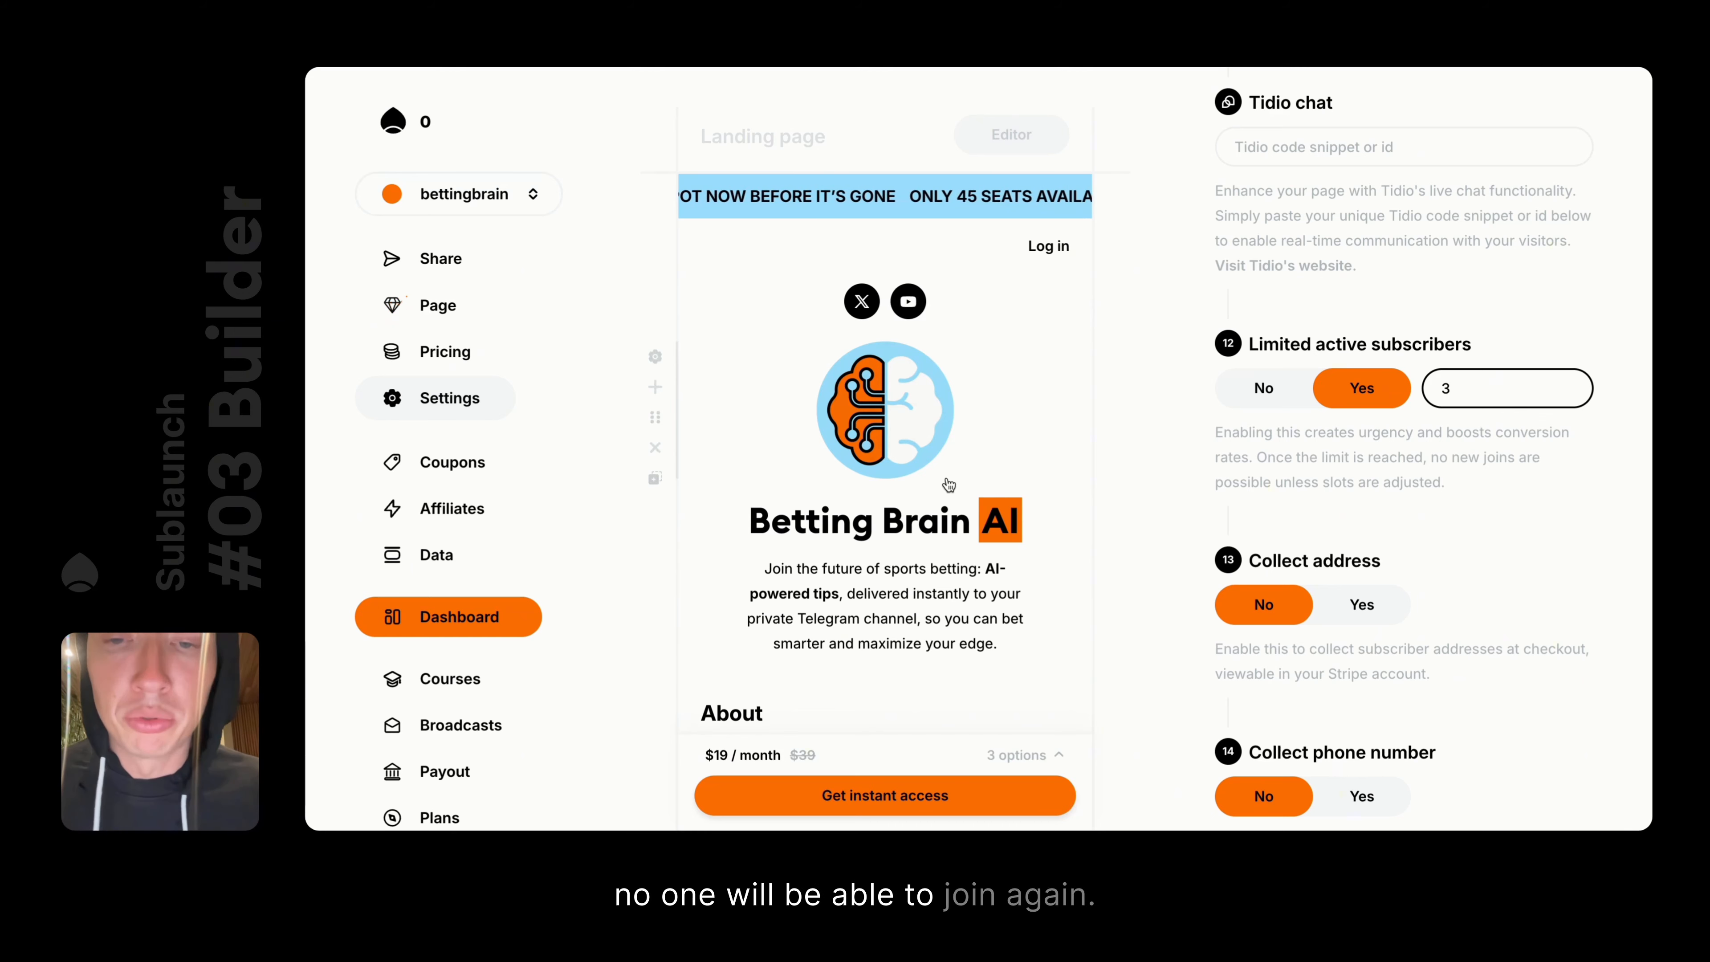
{"action": "scroll", "coordinate": [952, 388], "scroll_direction": "down", "scroll_amount": 2}
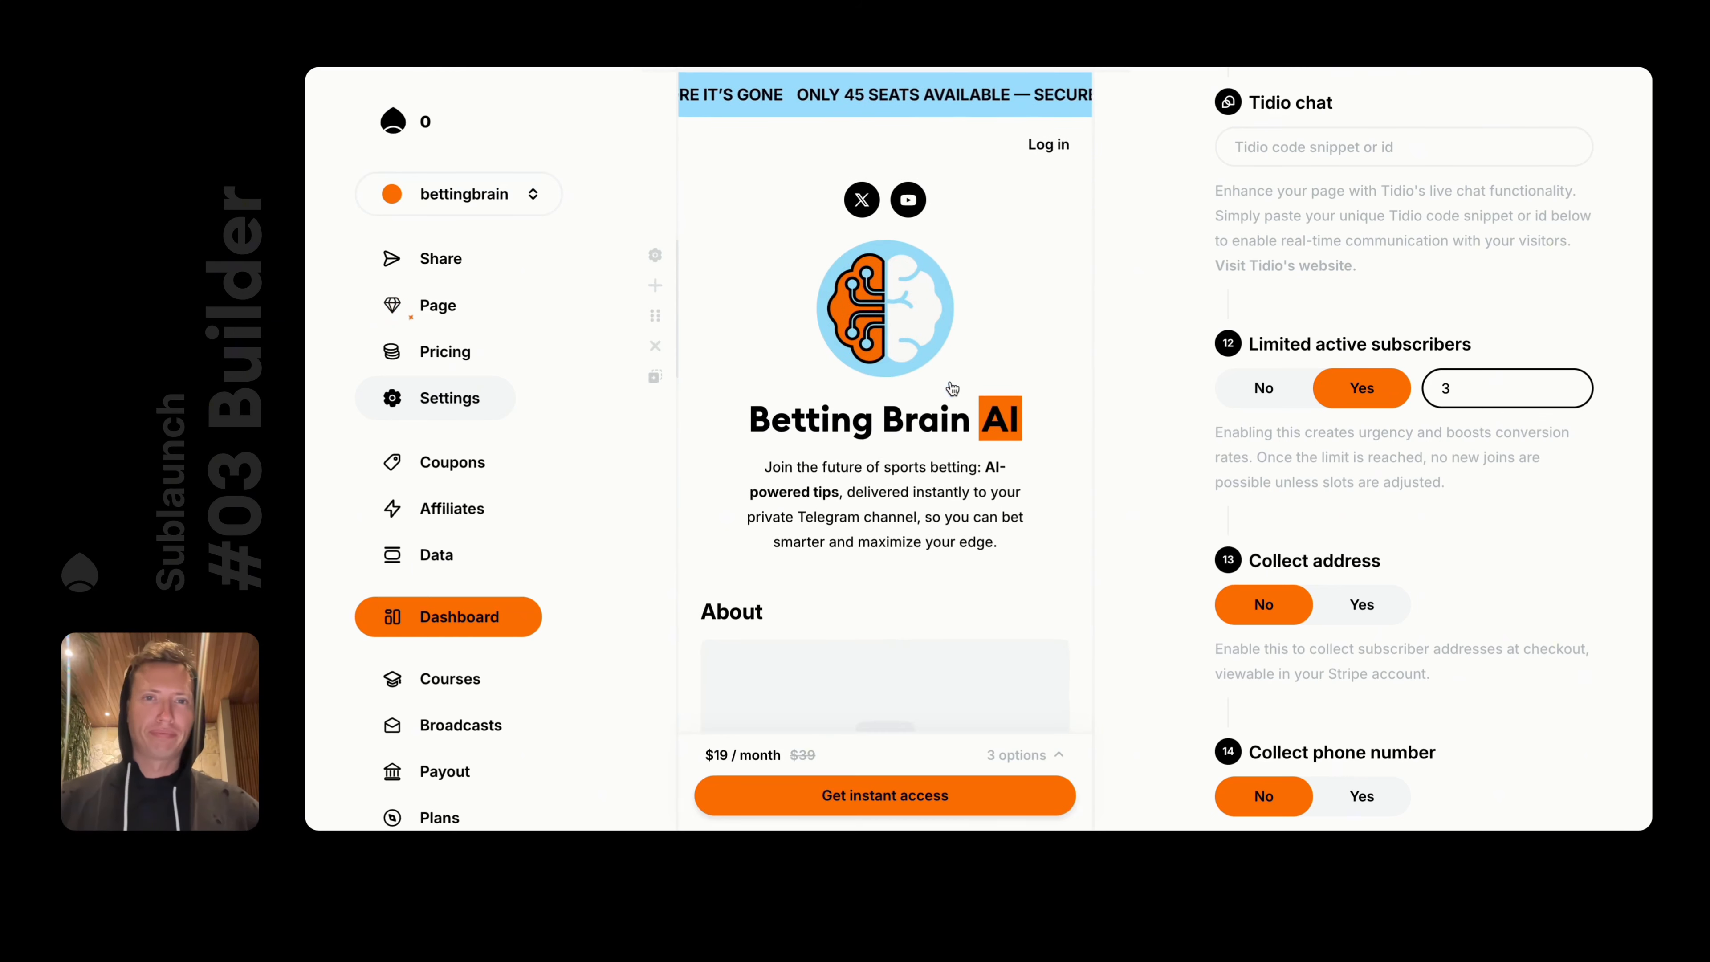
{"action": "scroll", "coordinate": [952, 388], "scroll_direction": "up", "scroll_amount": 2}
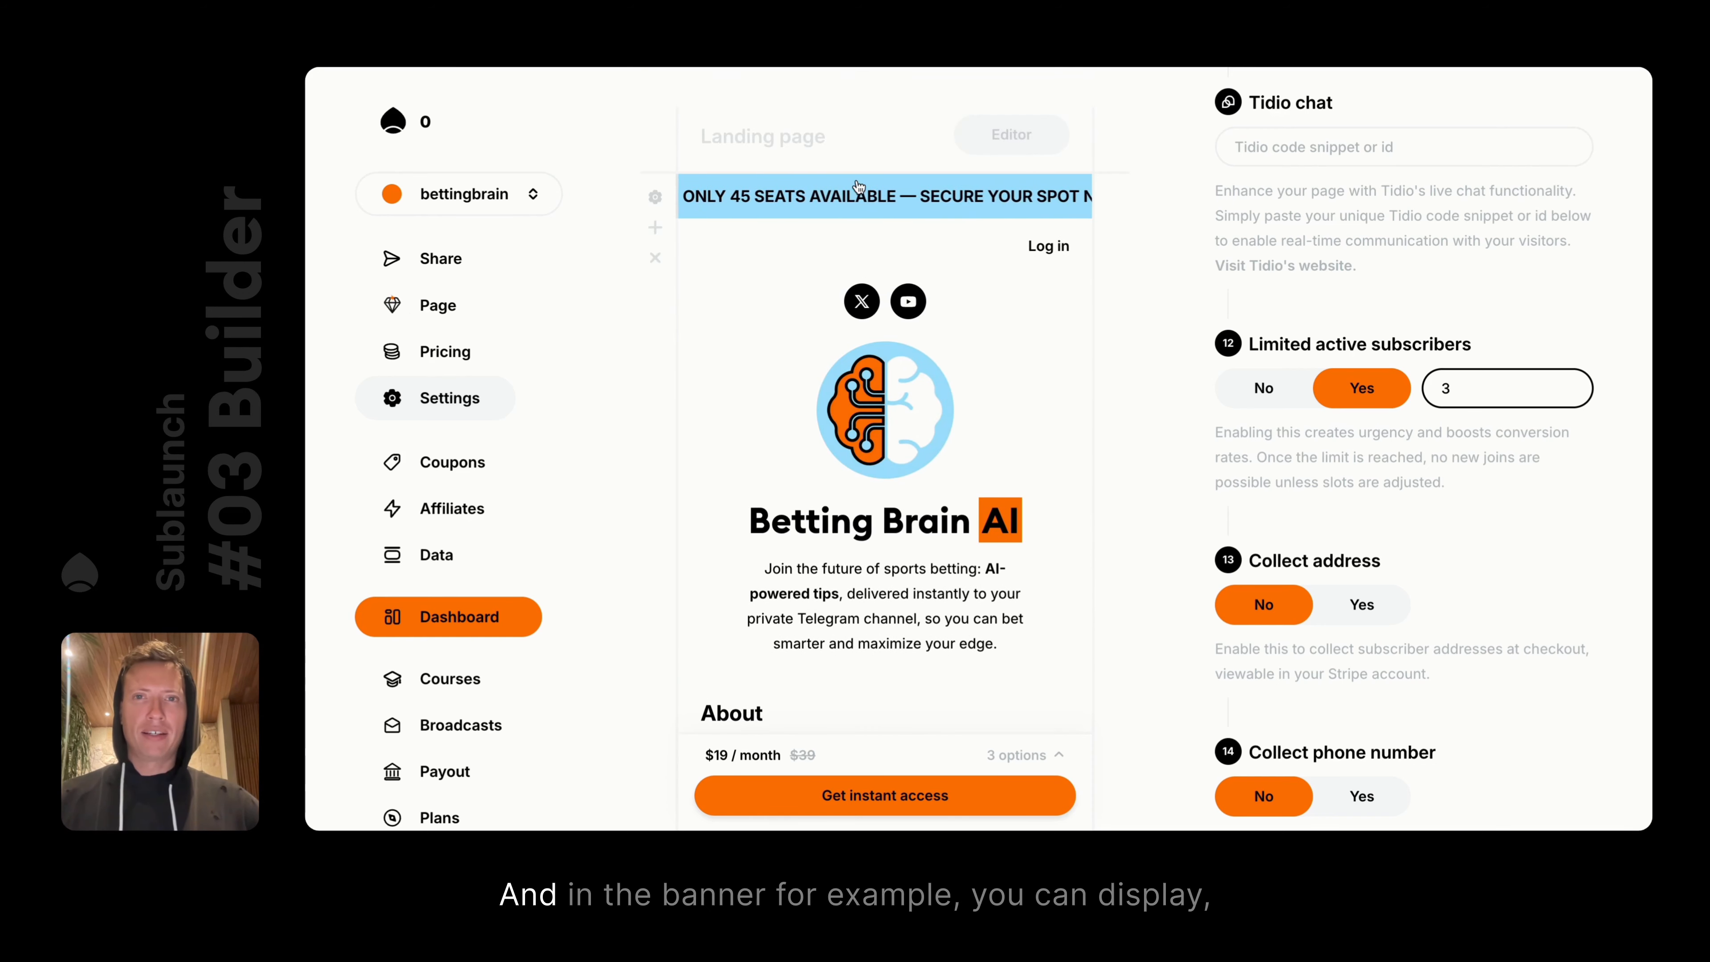
Replace 45 in the banner title with the {{spots}} tag and save
{"action": "left_click", "coordinate": [725, 201]}
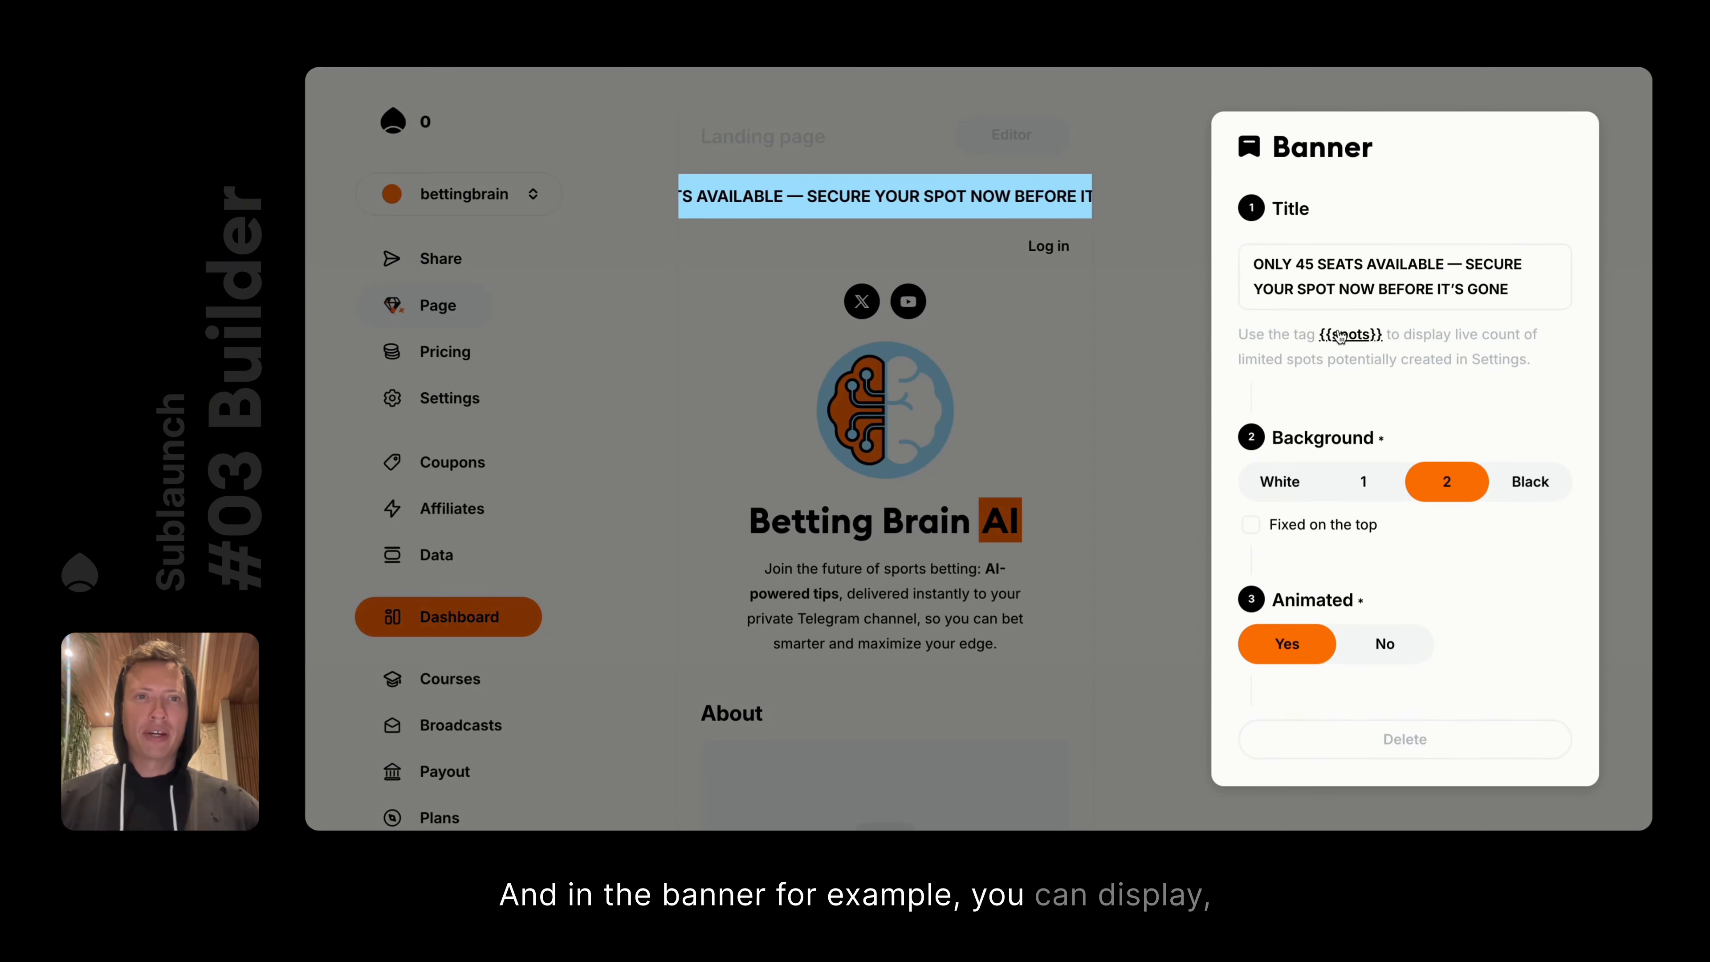
{"action": "left_click", "coordinate": [1131, 253]}
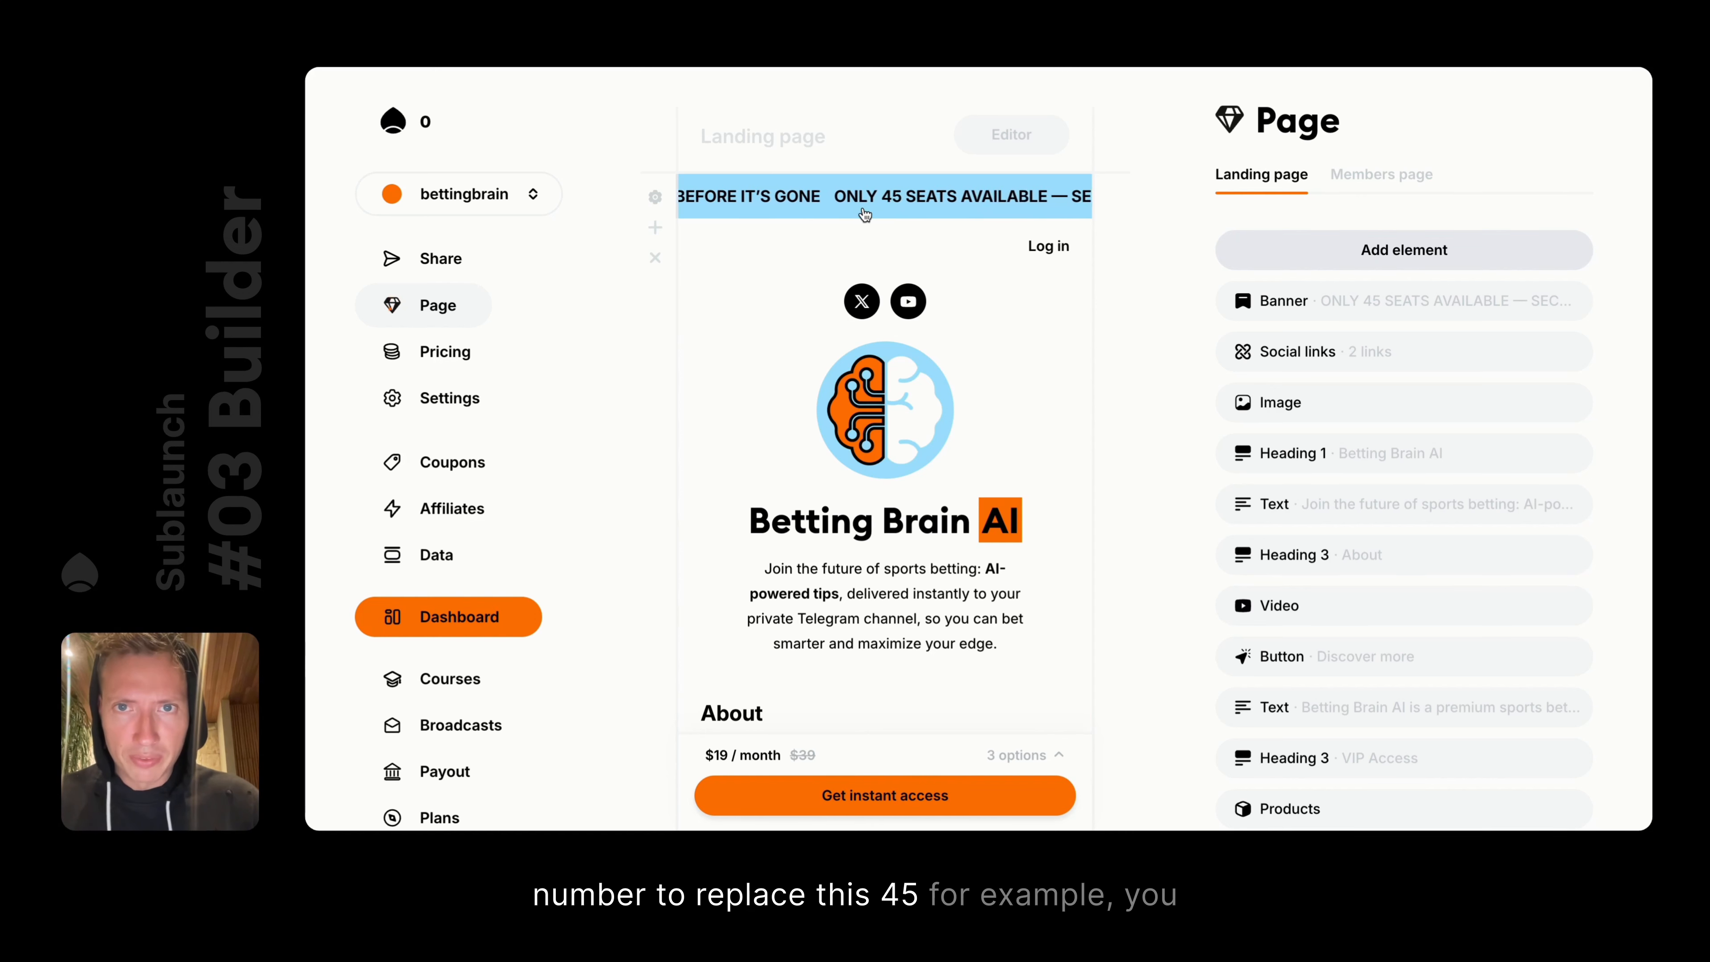
{"action": "left_click", "coordinate": [909, 199]}
{"action": "double_click", "coordinate": [1300, 262]}
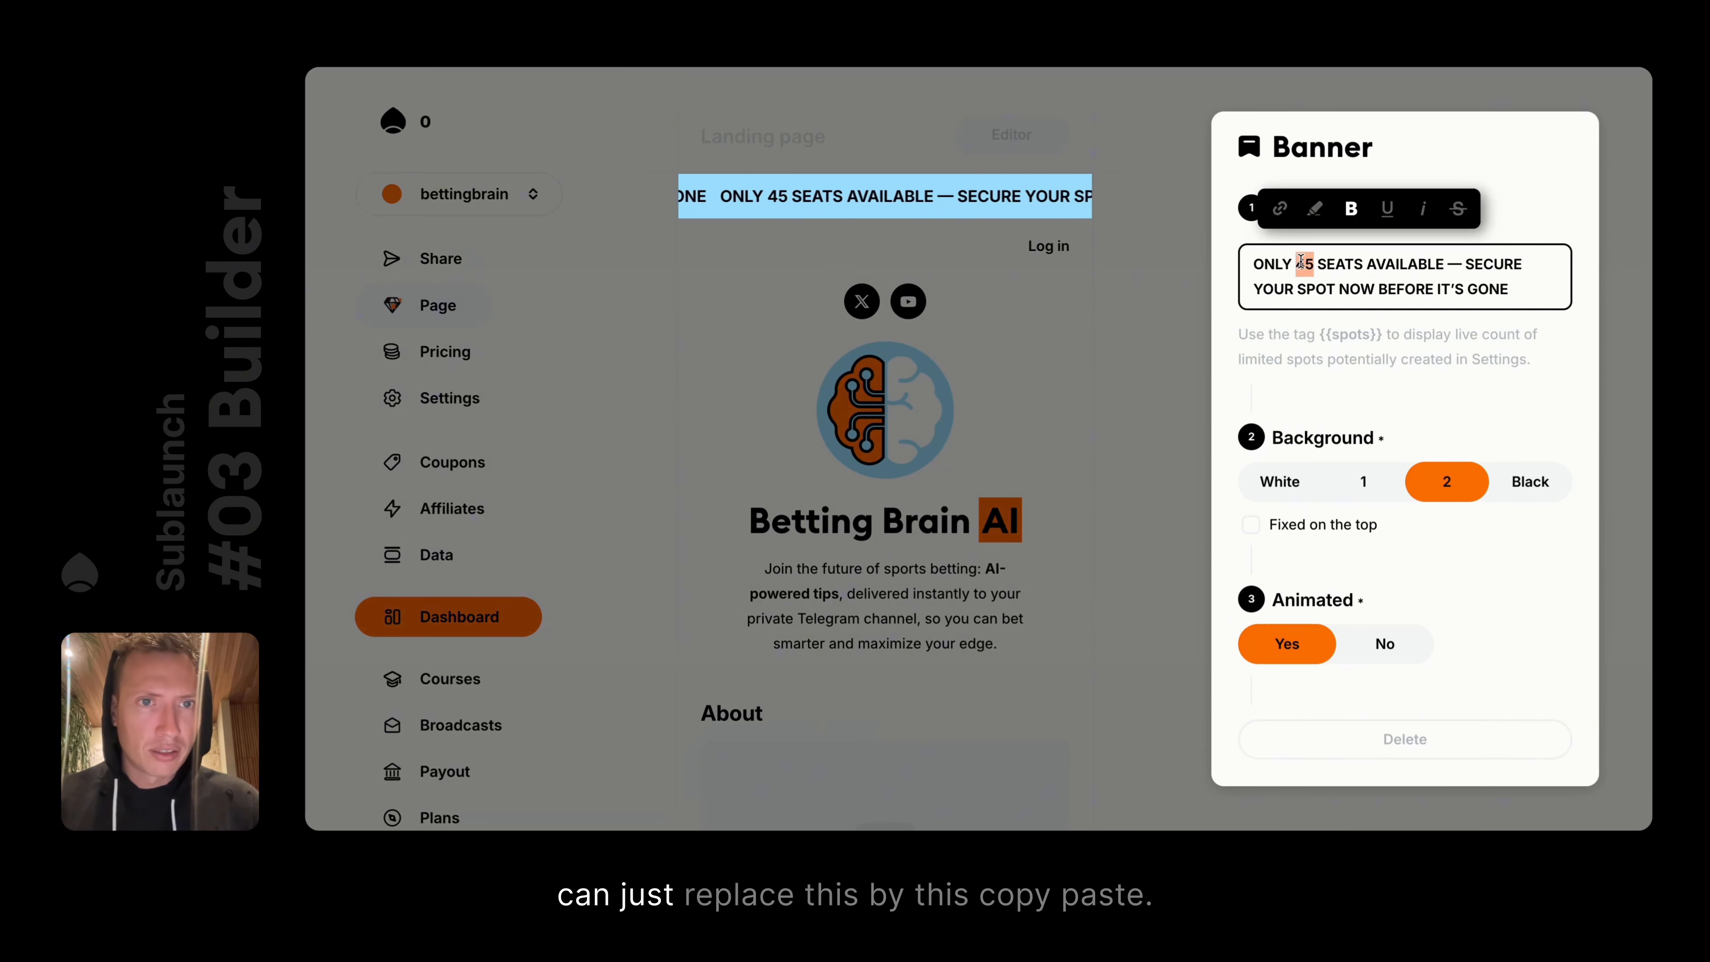
{"action": "key", "text": "BackSpace"}
{"action": "left_click", "coordinate": [1349, 334]}
{"action": "left_click", "coordinate": [1290, 265]}
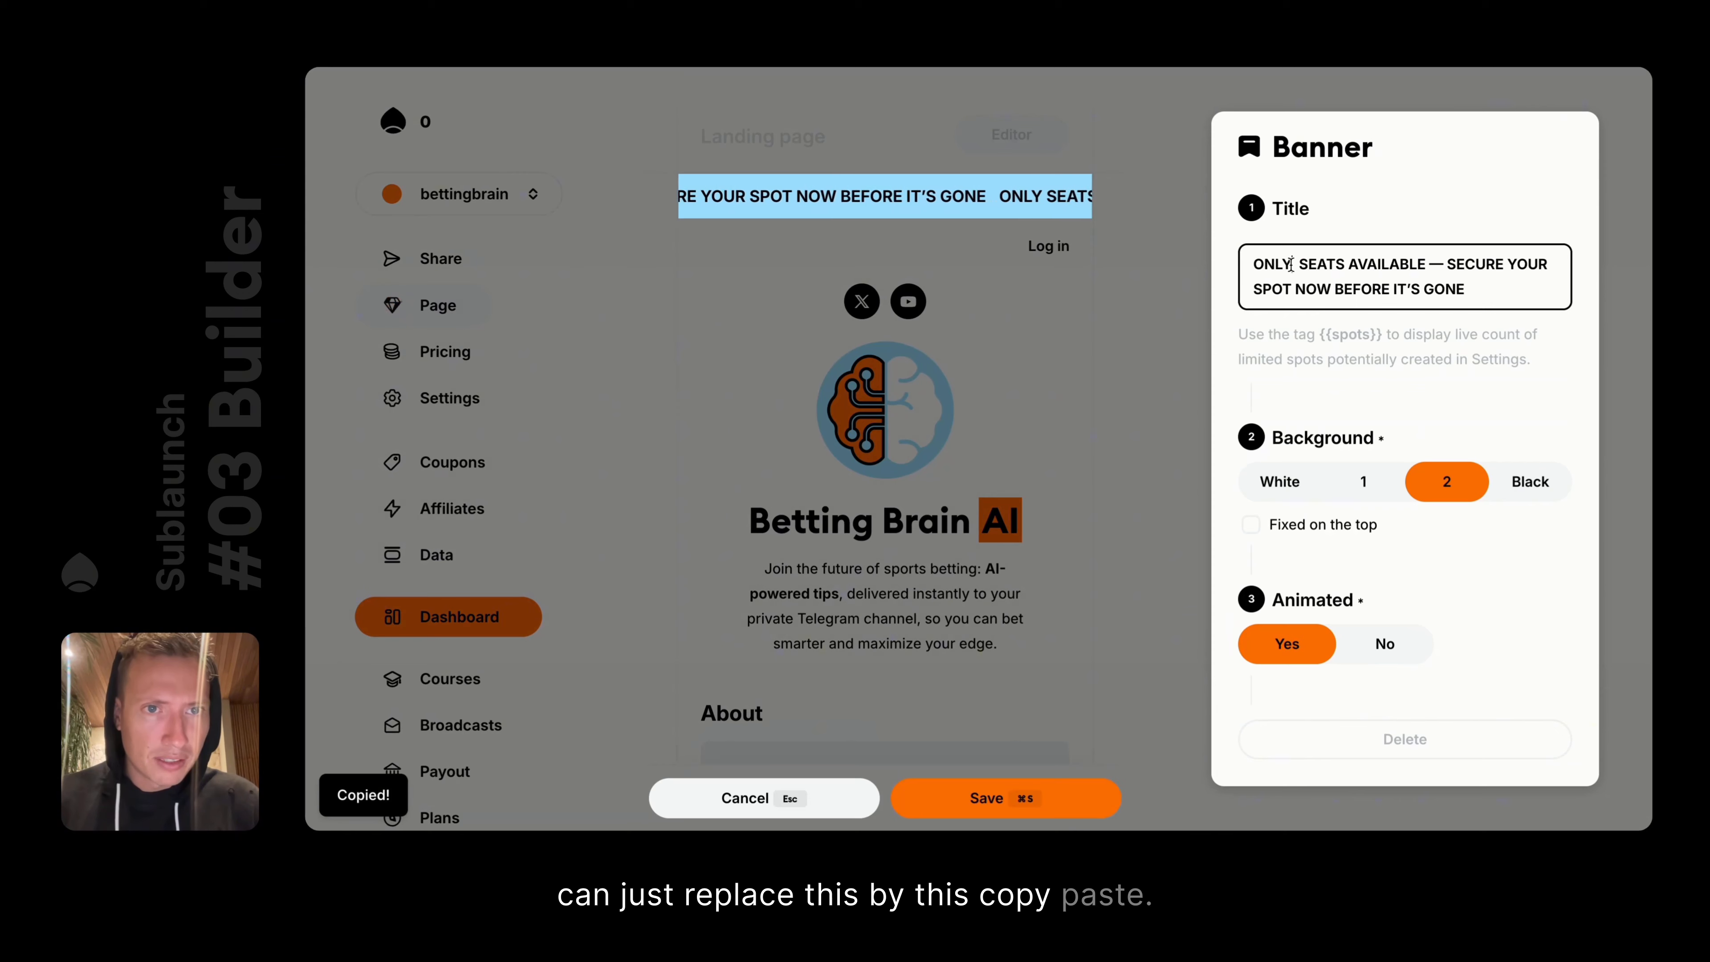
{"action": "type", "text": "{{spots}}"}
{"action": "key", "text": "Right"}
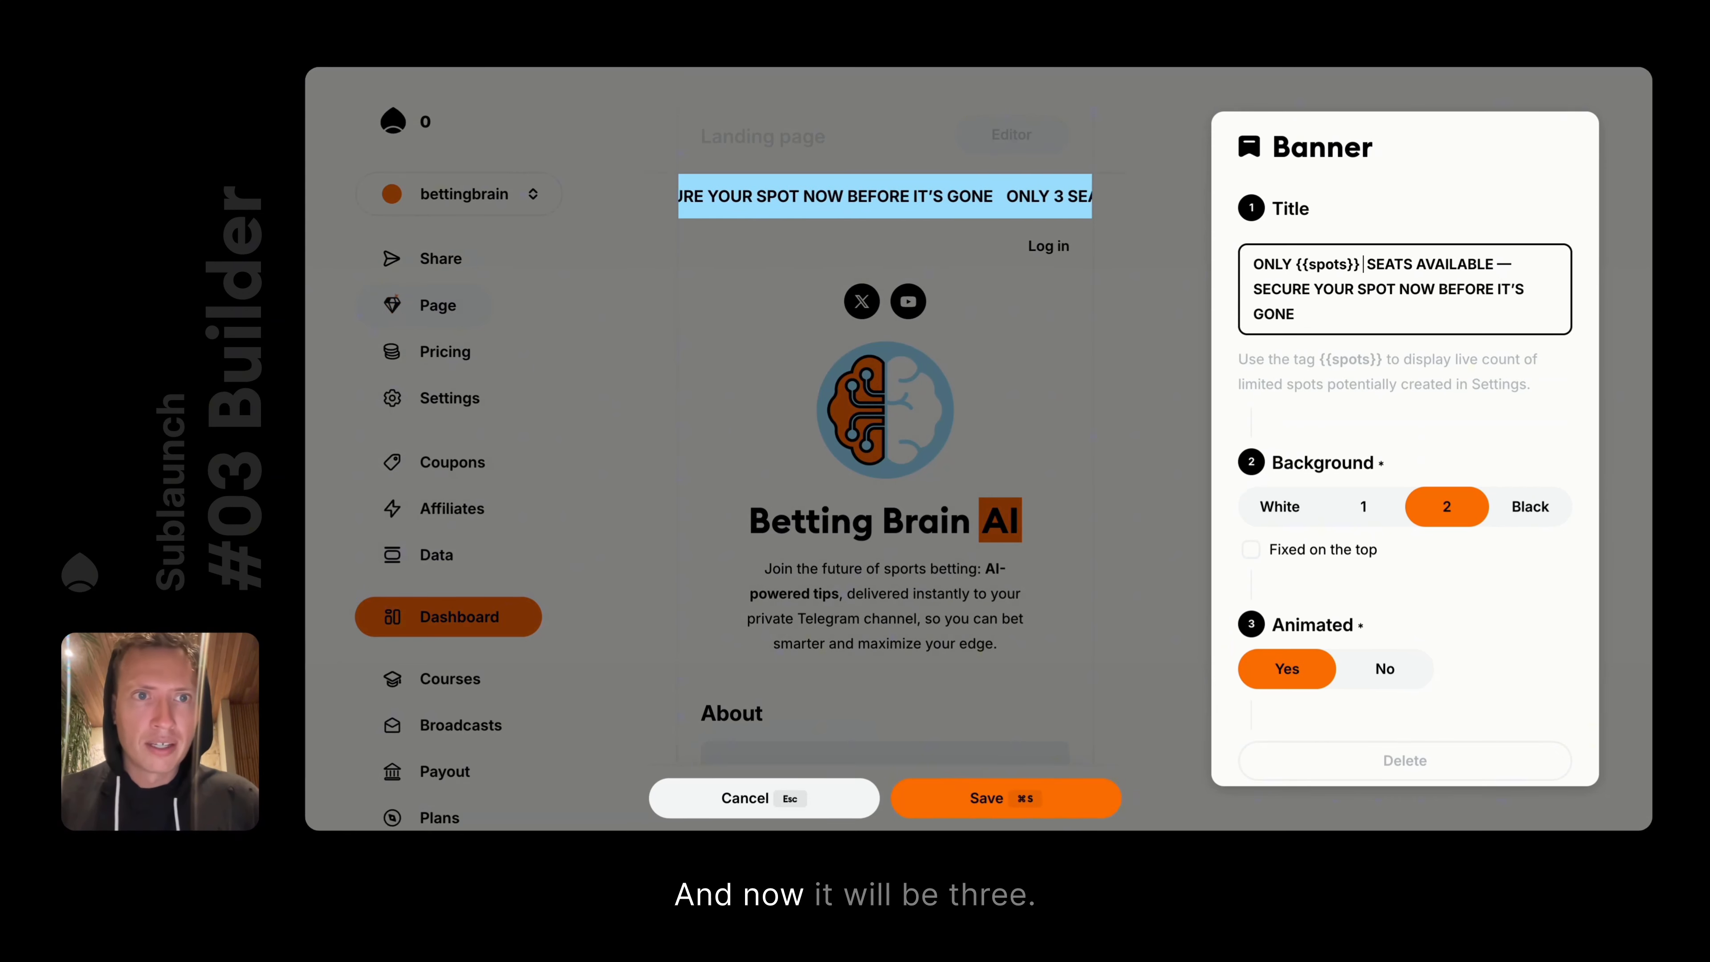
{"action": "key", "text": "BackSpace"}
{"action": "key", "text": "super+s"}
{"action": "left_click", "coordinate": [1138, 311]}
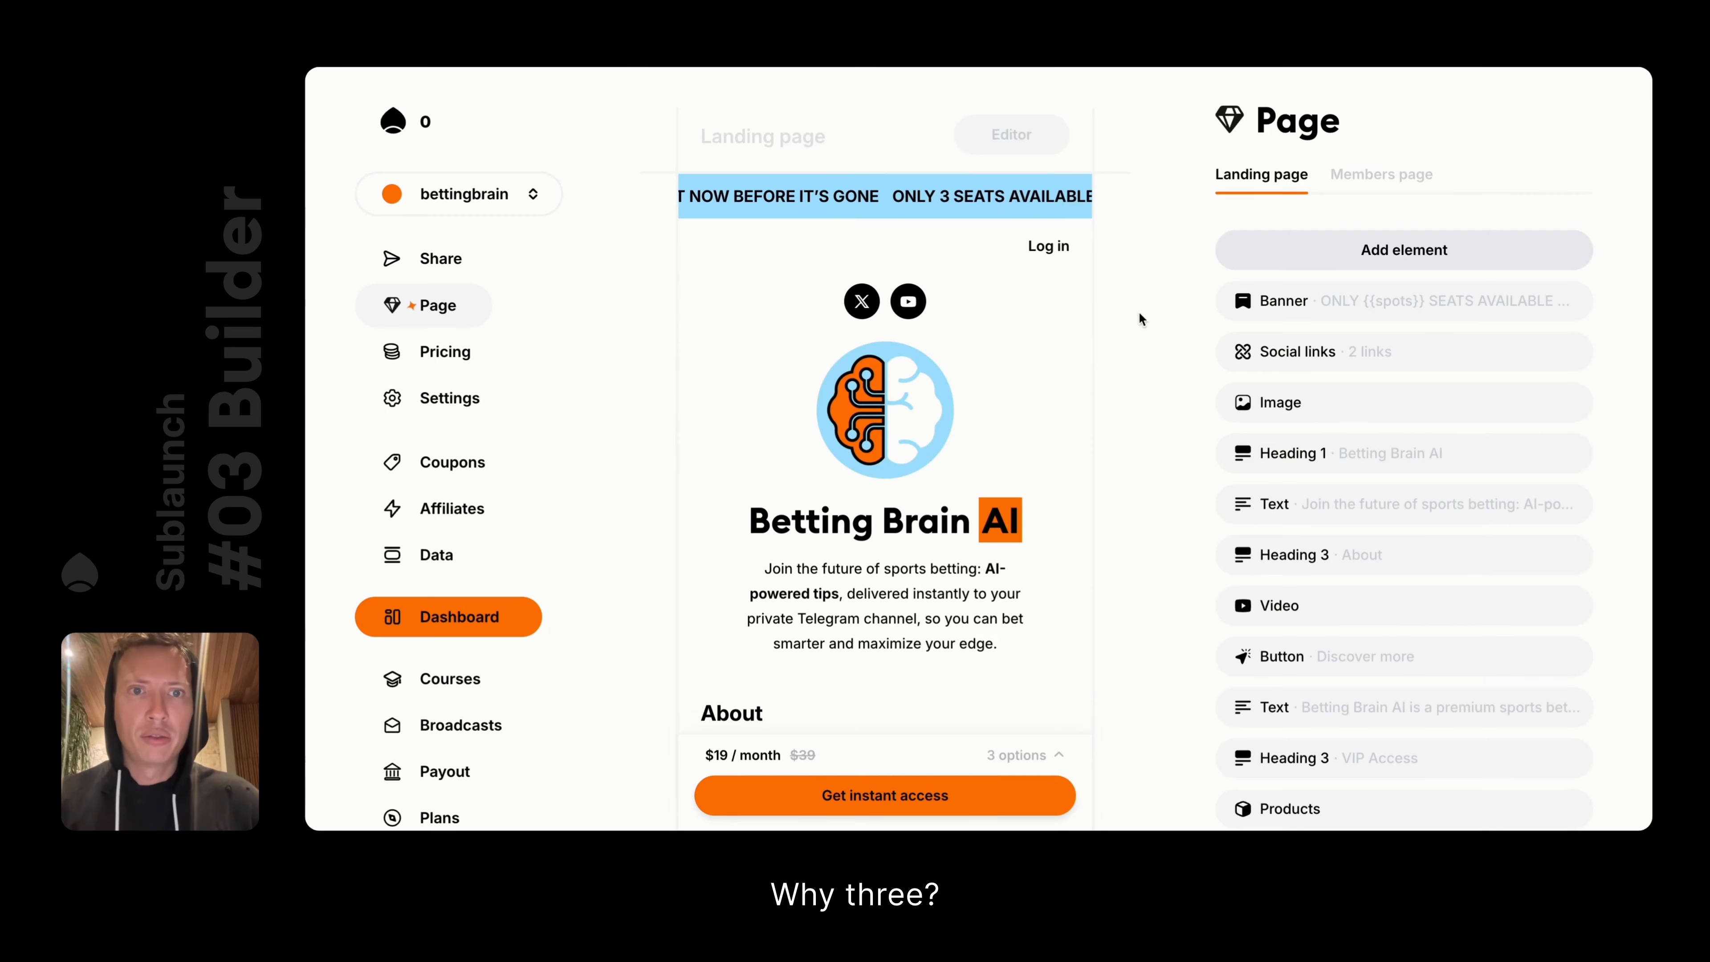
Change the Limited active subscribers value from 3 to 35 in page settings
{"action": "left_click", "coordinate": [435, 399]}
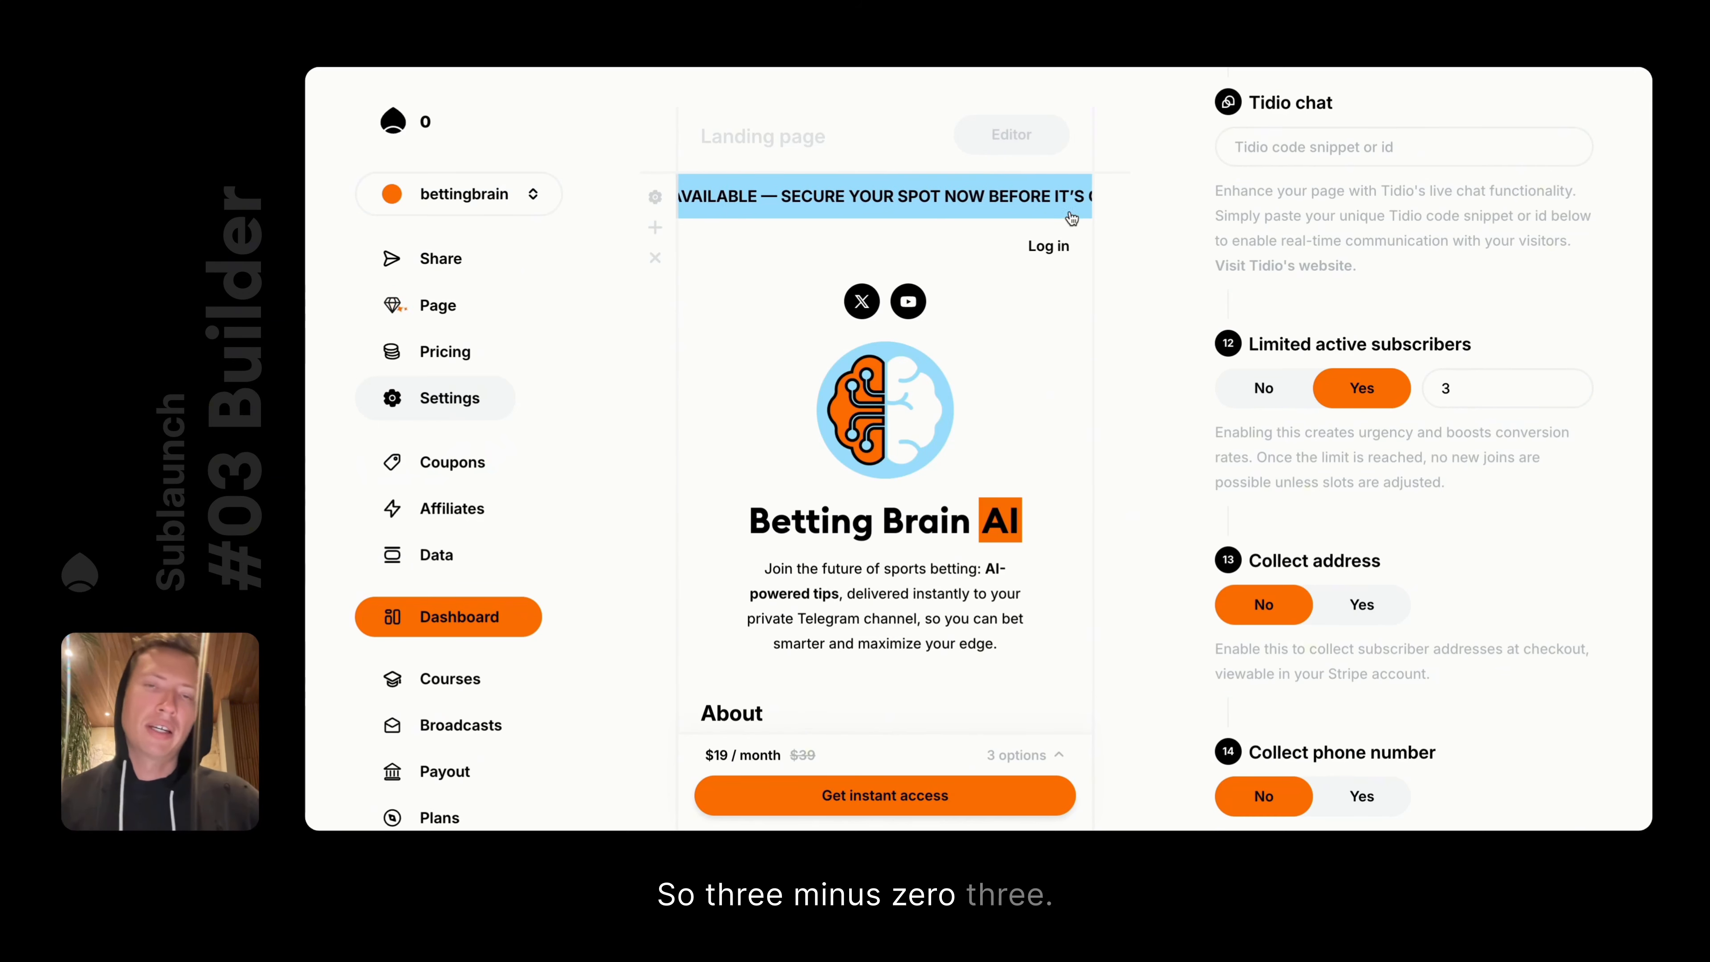
{"action": "left_click", "coordinate": [1488, 395]}
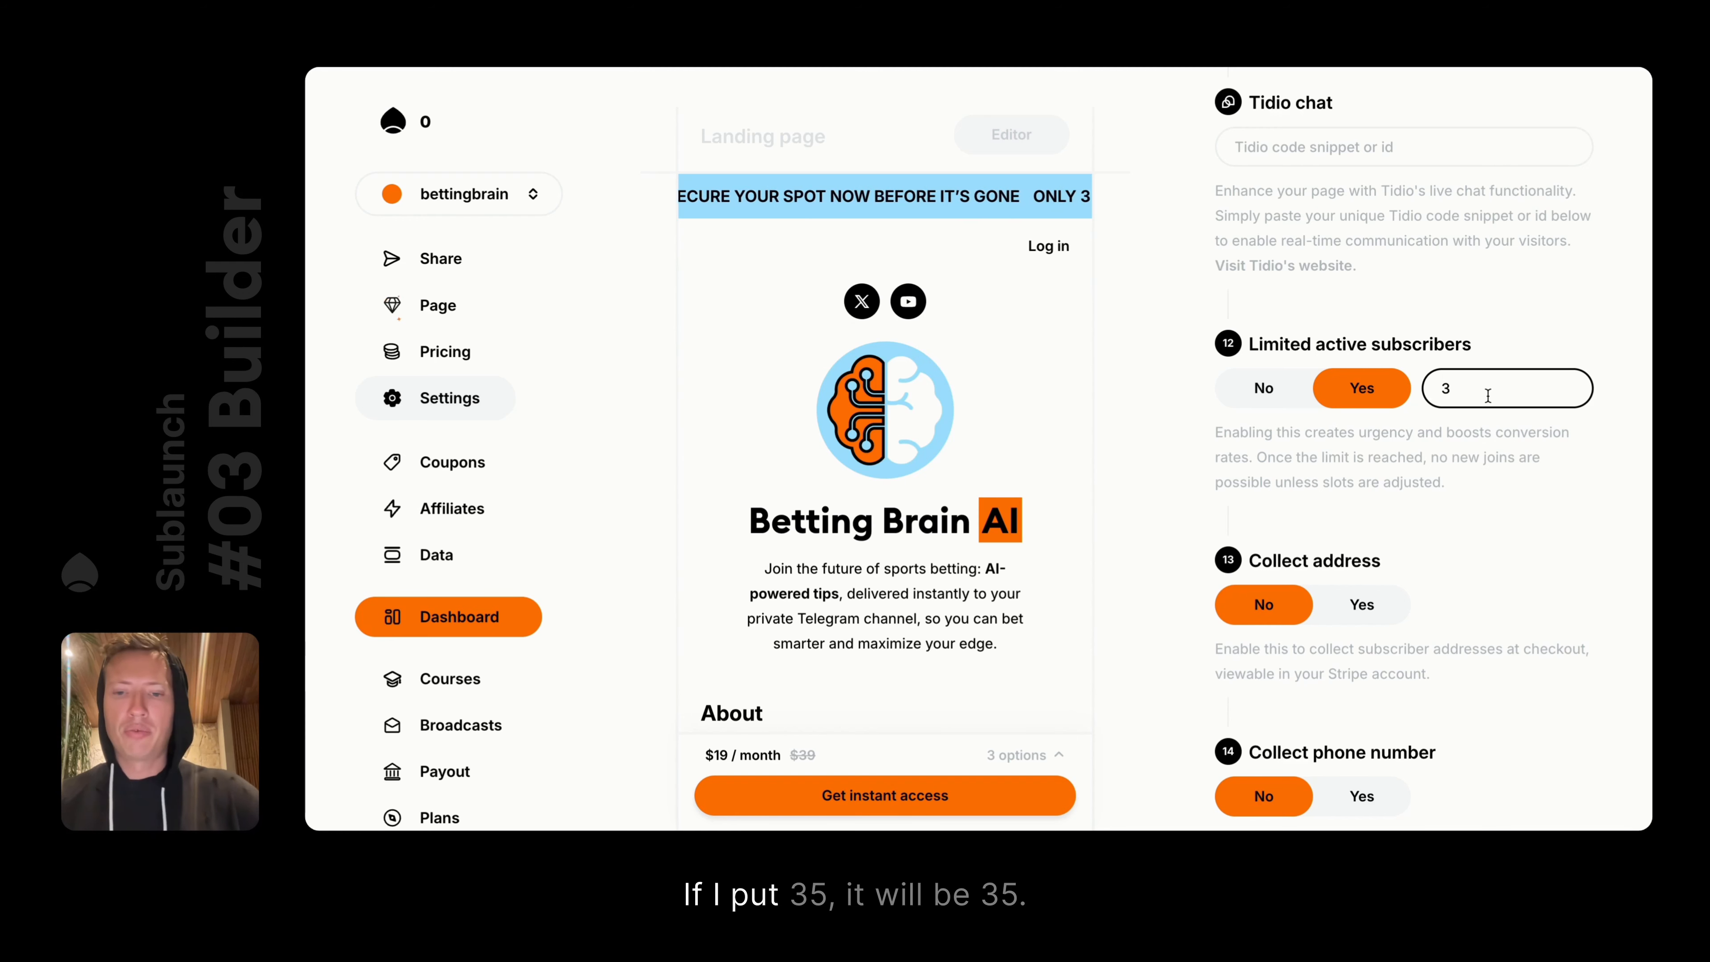
{"action": "type", "text": "5"}
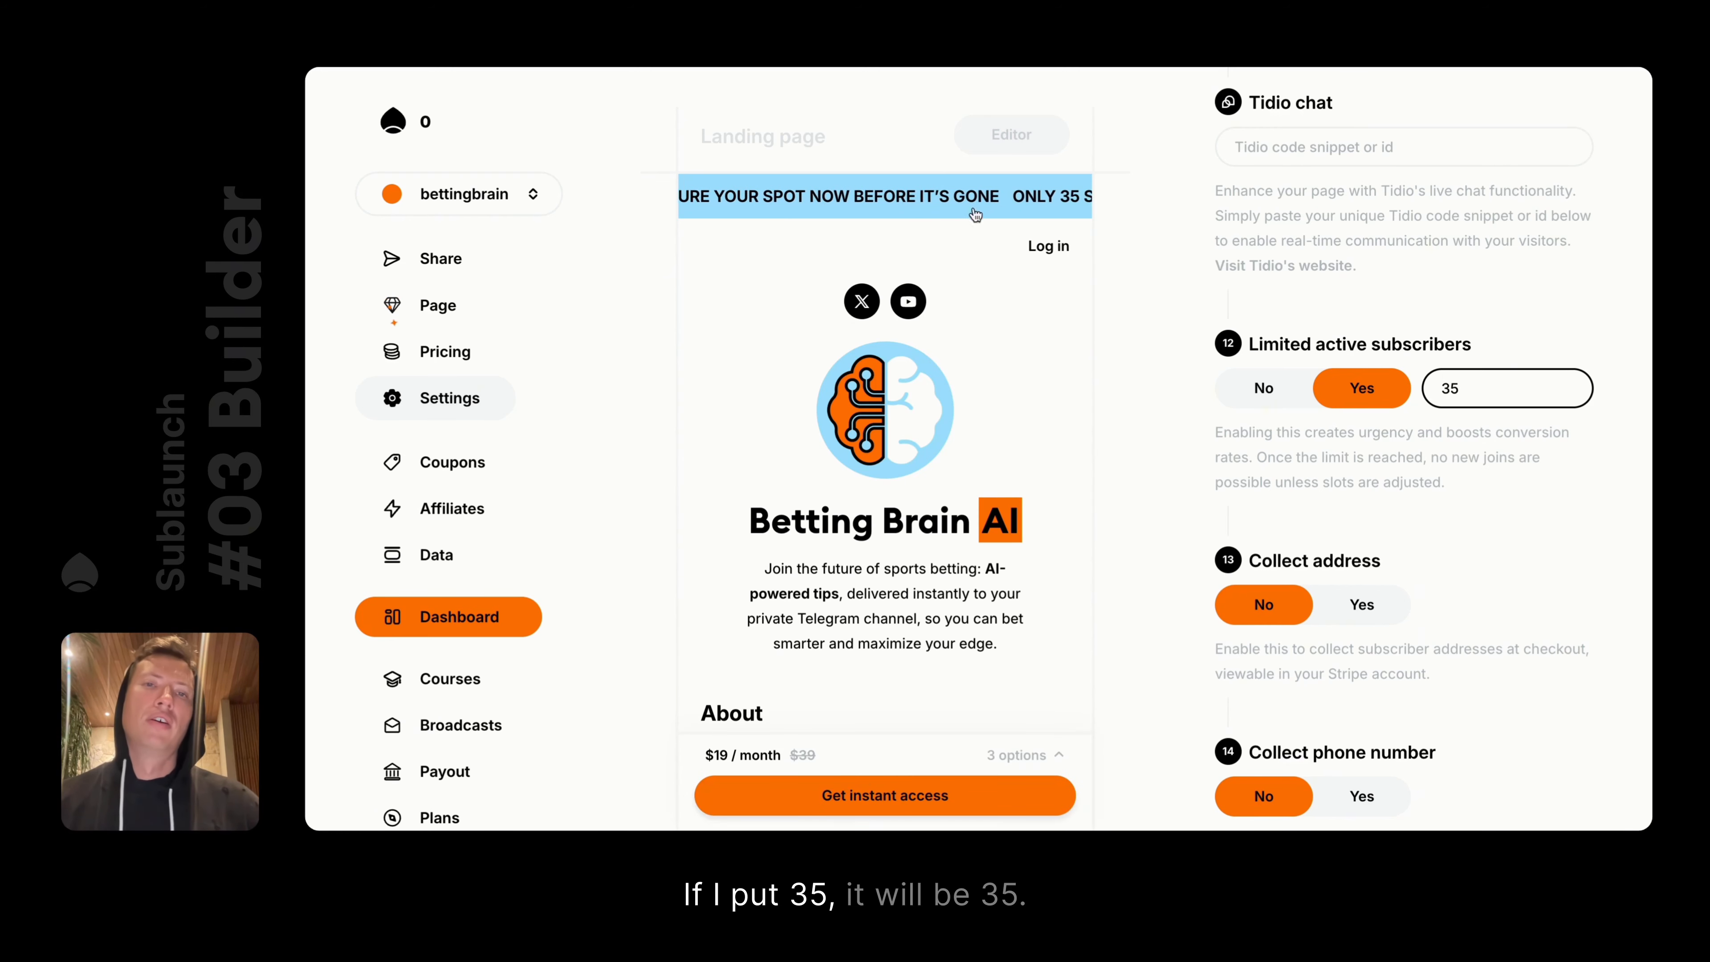
{"action": "scroll", "coordinate": [1045, 490], "scroll_direction": "down", "scroll_amount": 3}
{"action": "scroll", "coordinate": [1044, 495], "scroll_direction": "down", "scroll_amount": 2}
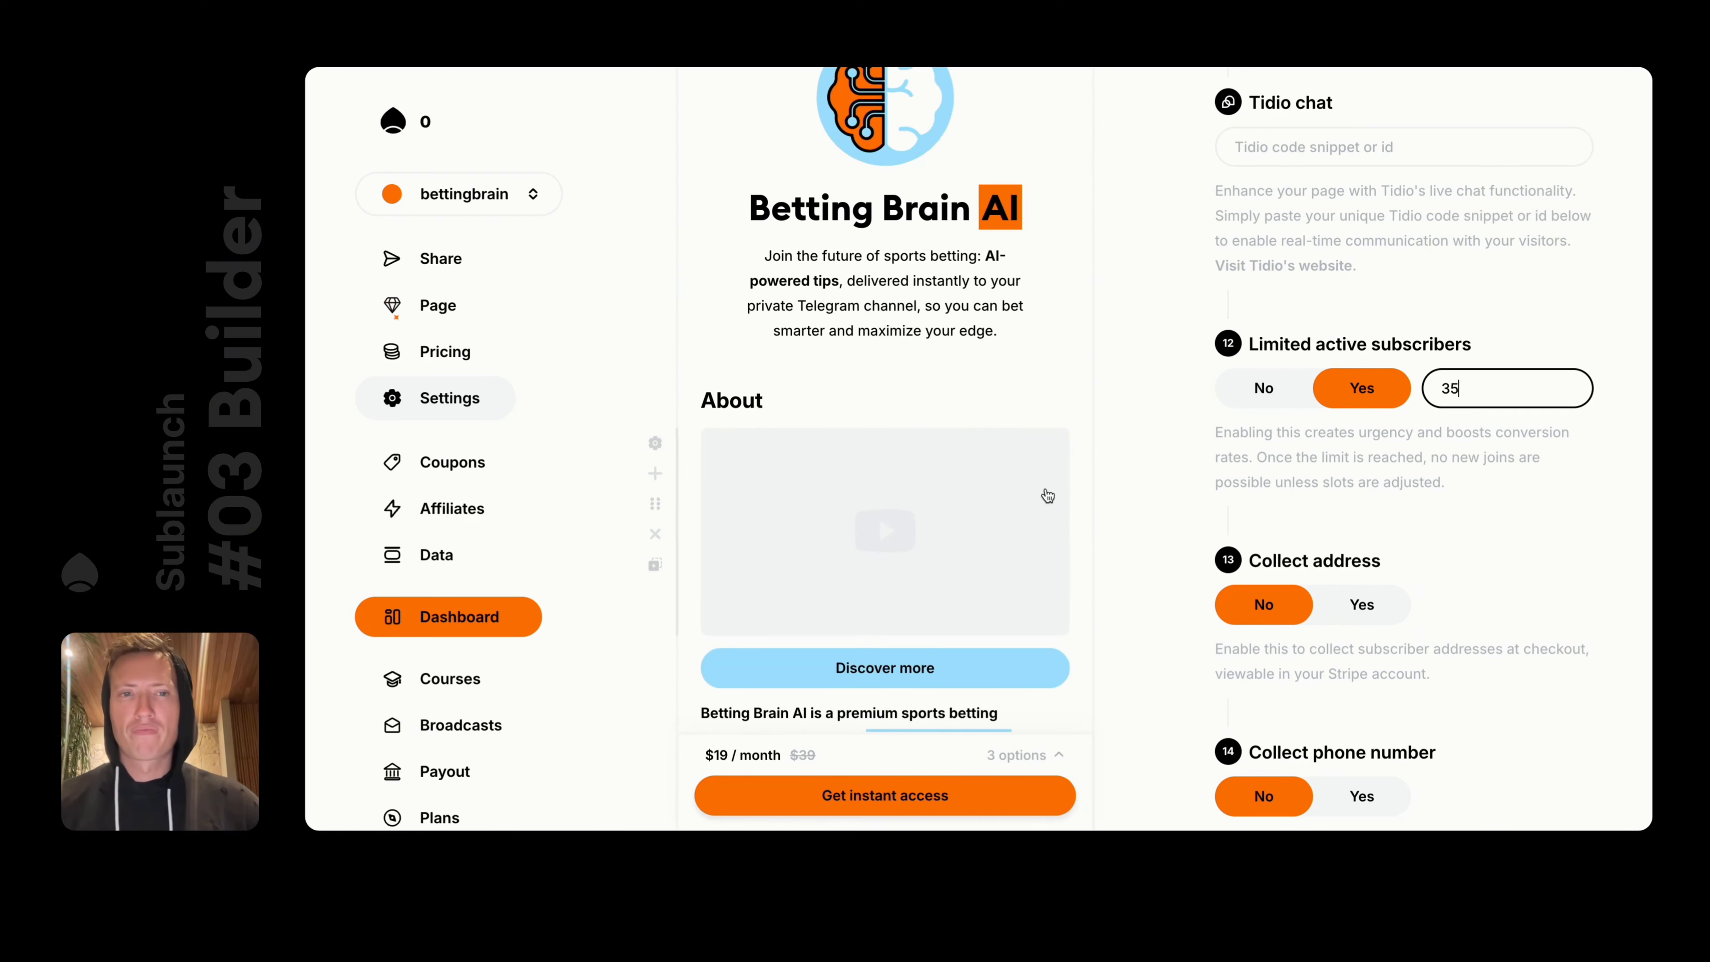
{"action": "scroll", "coordinate": [1346, 445], "scroll_direction": "down", "scroll_amount": 4}
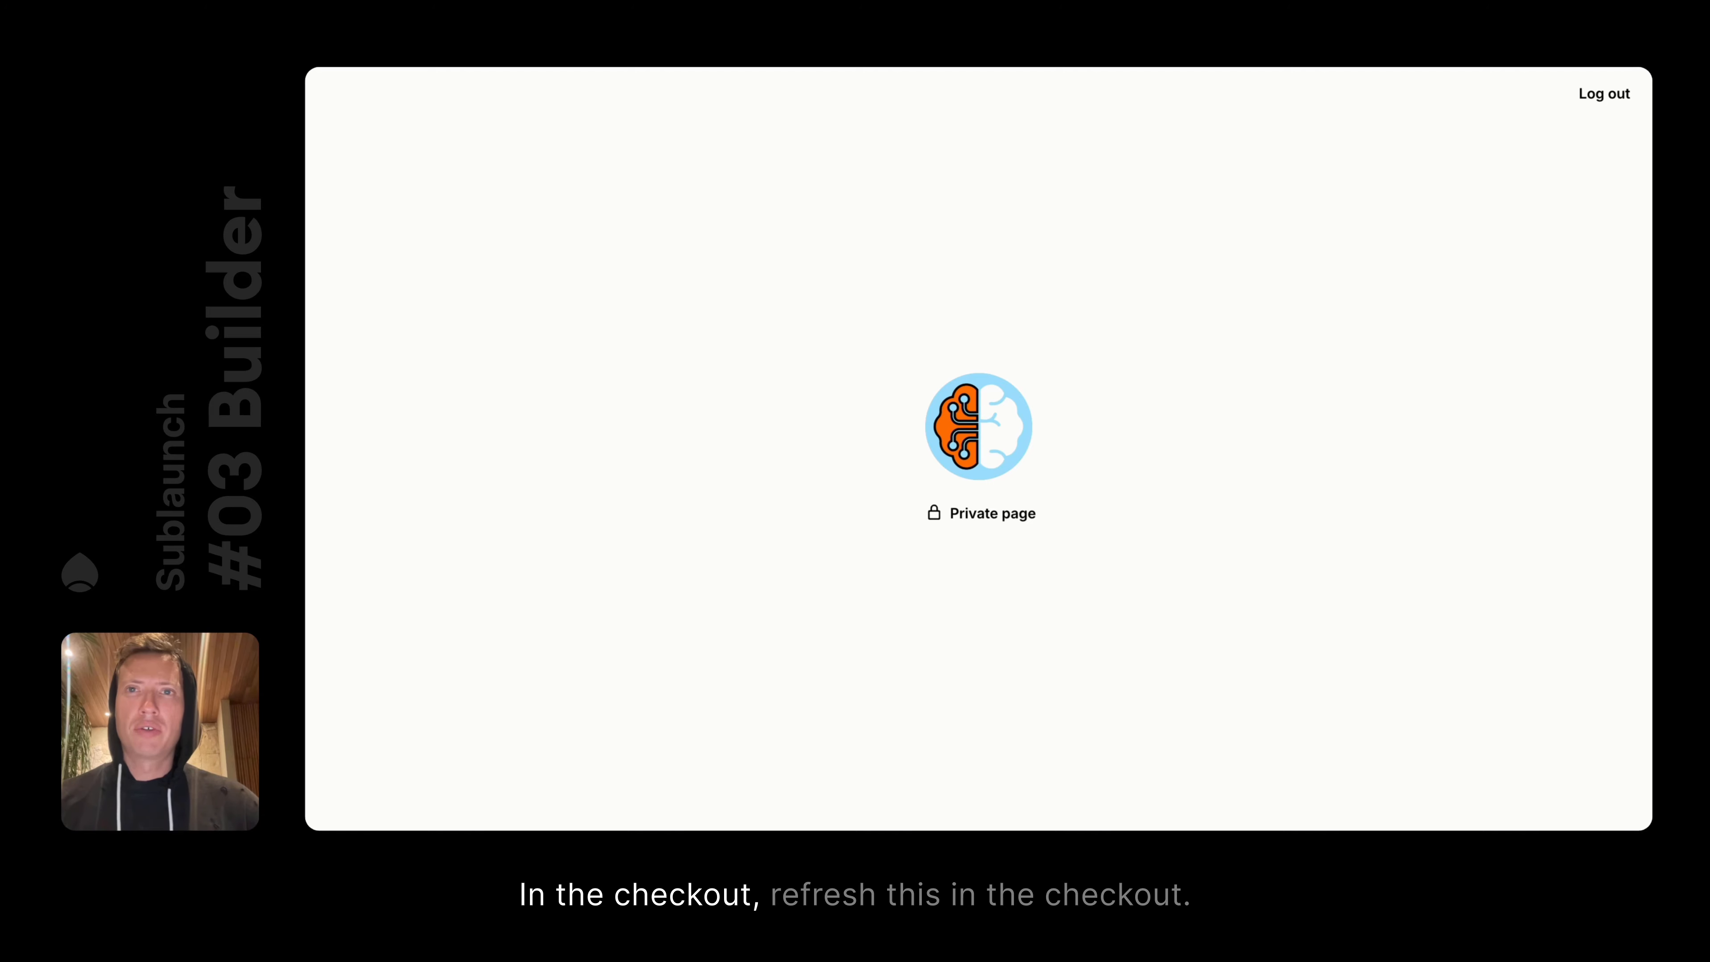
Reload the live page and open the checkout with address collection enabled
{"action": "key", "text": "super+r"}
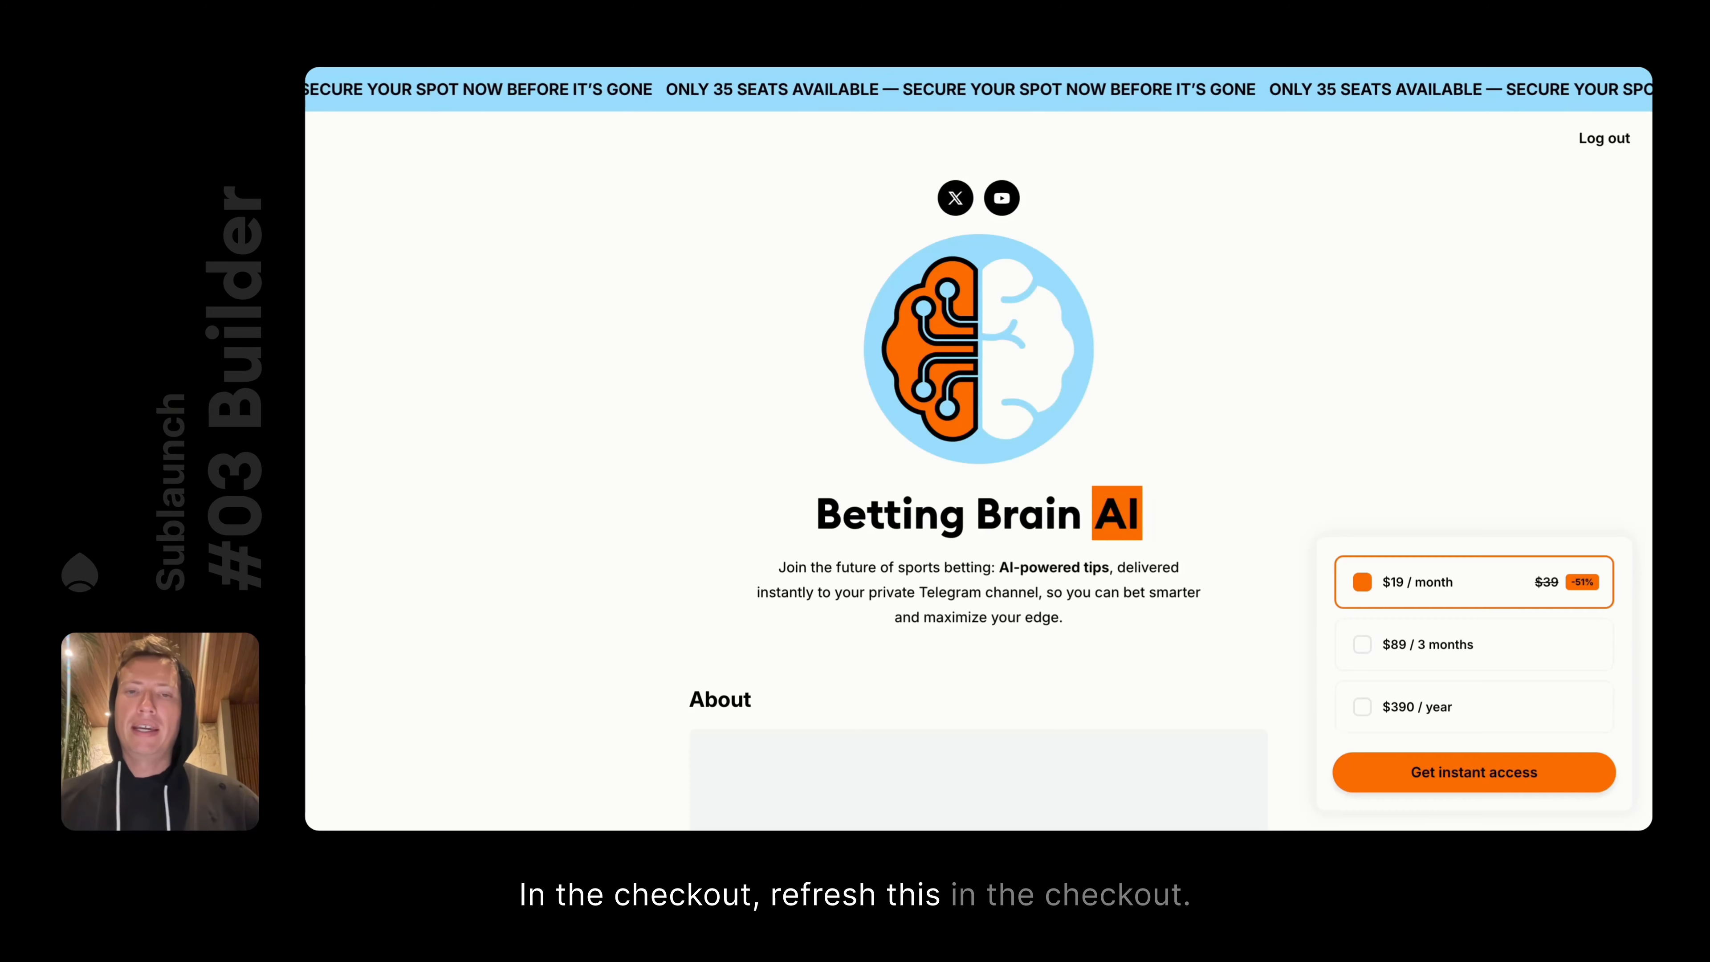
{"action": "scroll", "coordinate": [1153, 453], "scroll_direction": "down", "scroll_amount": 5}
{"action": "scroll", "coordinate": [1153, 454], "scroll_direction": "up", "scroll_amount": 5}
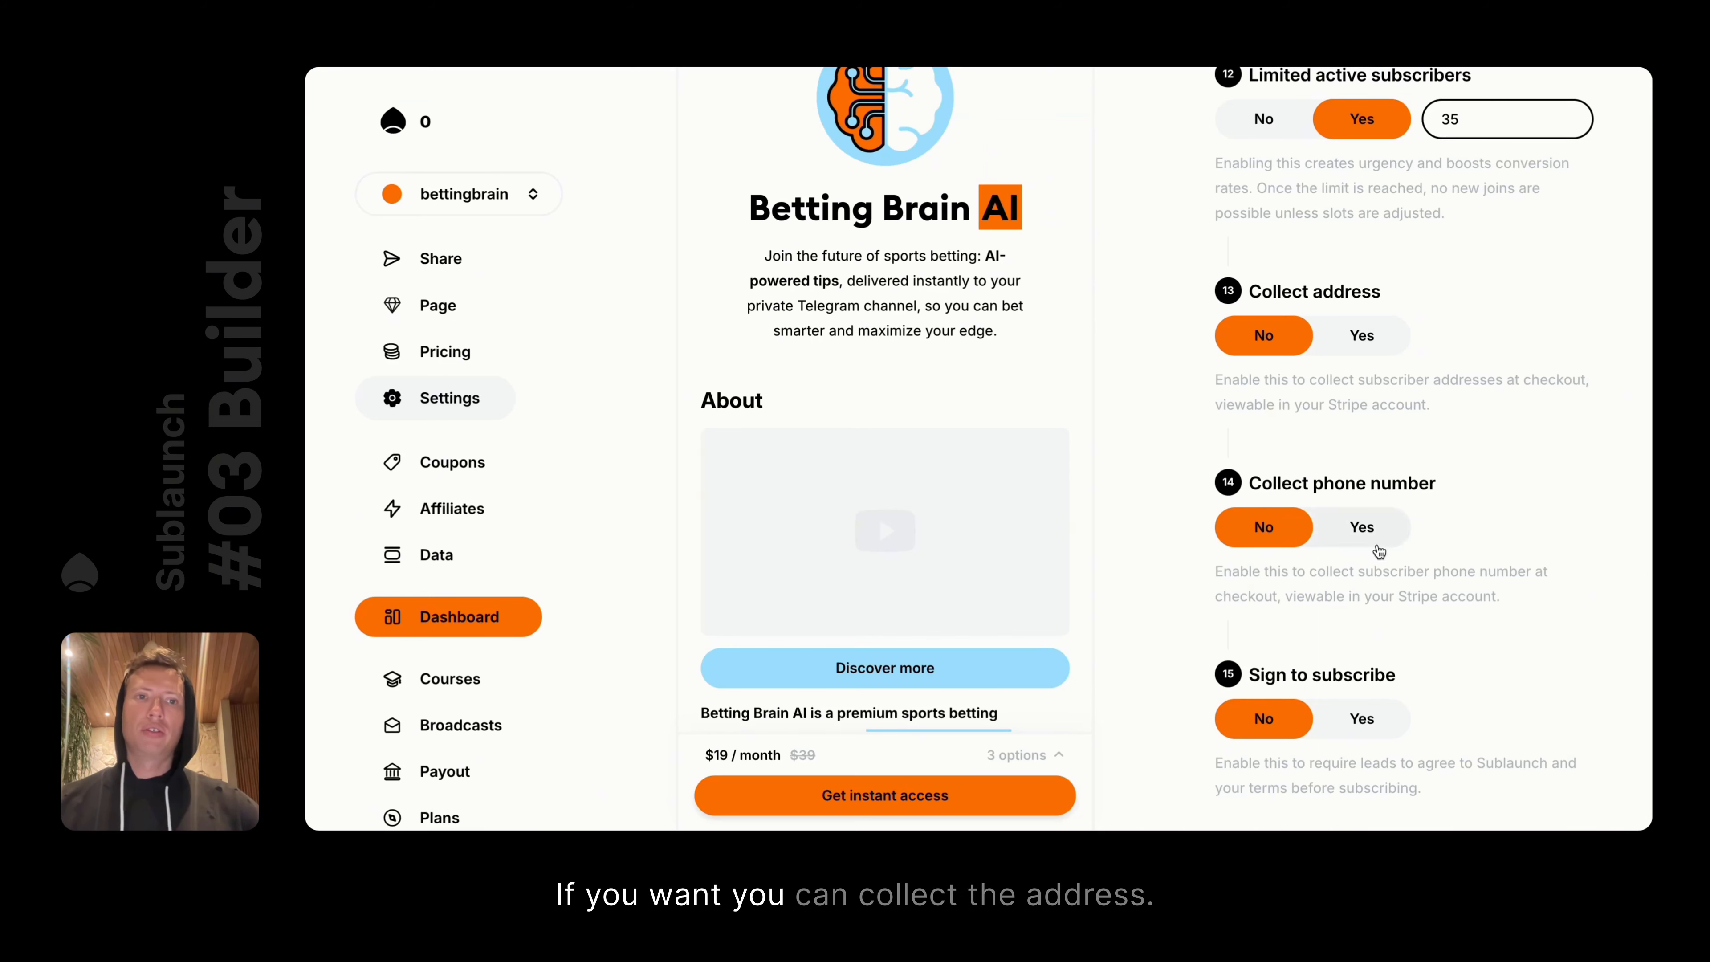
{"action": "left_click", "coordinate": [1358, 335]}
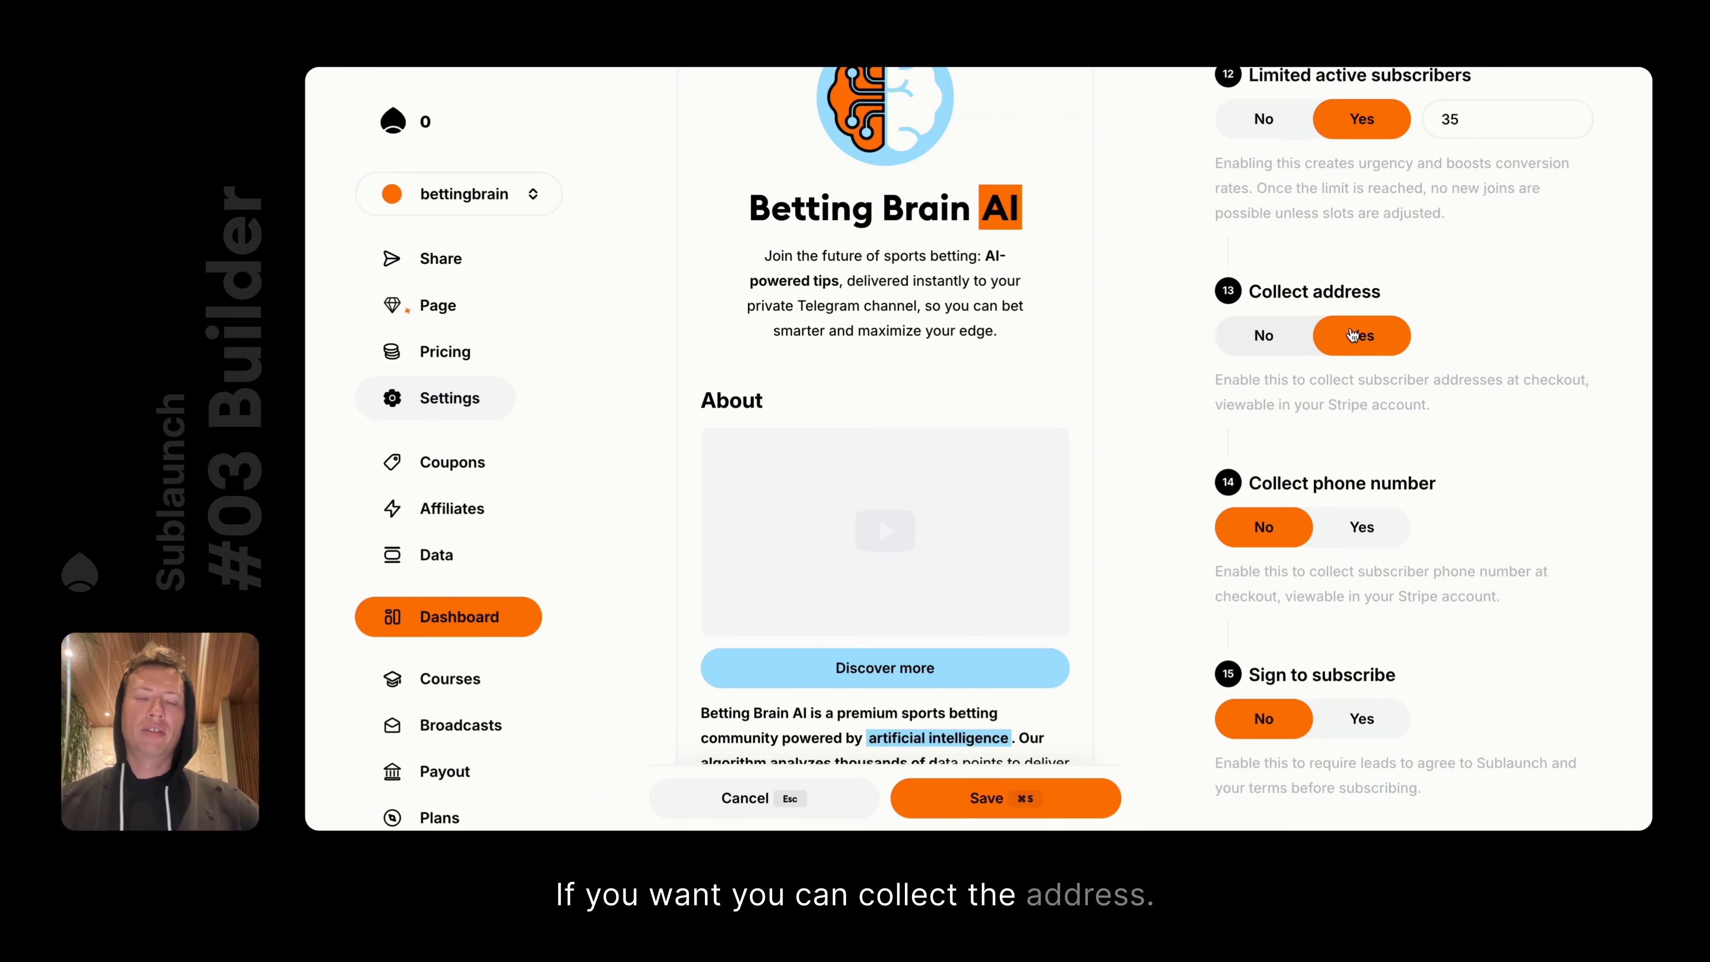
{"action": "left_click", "coordinate": [1264, 335]}
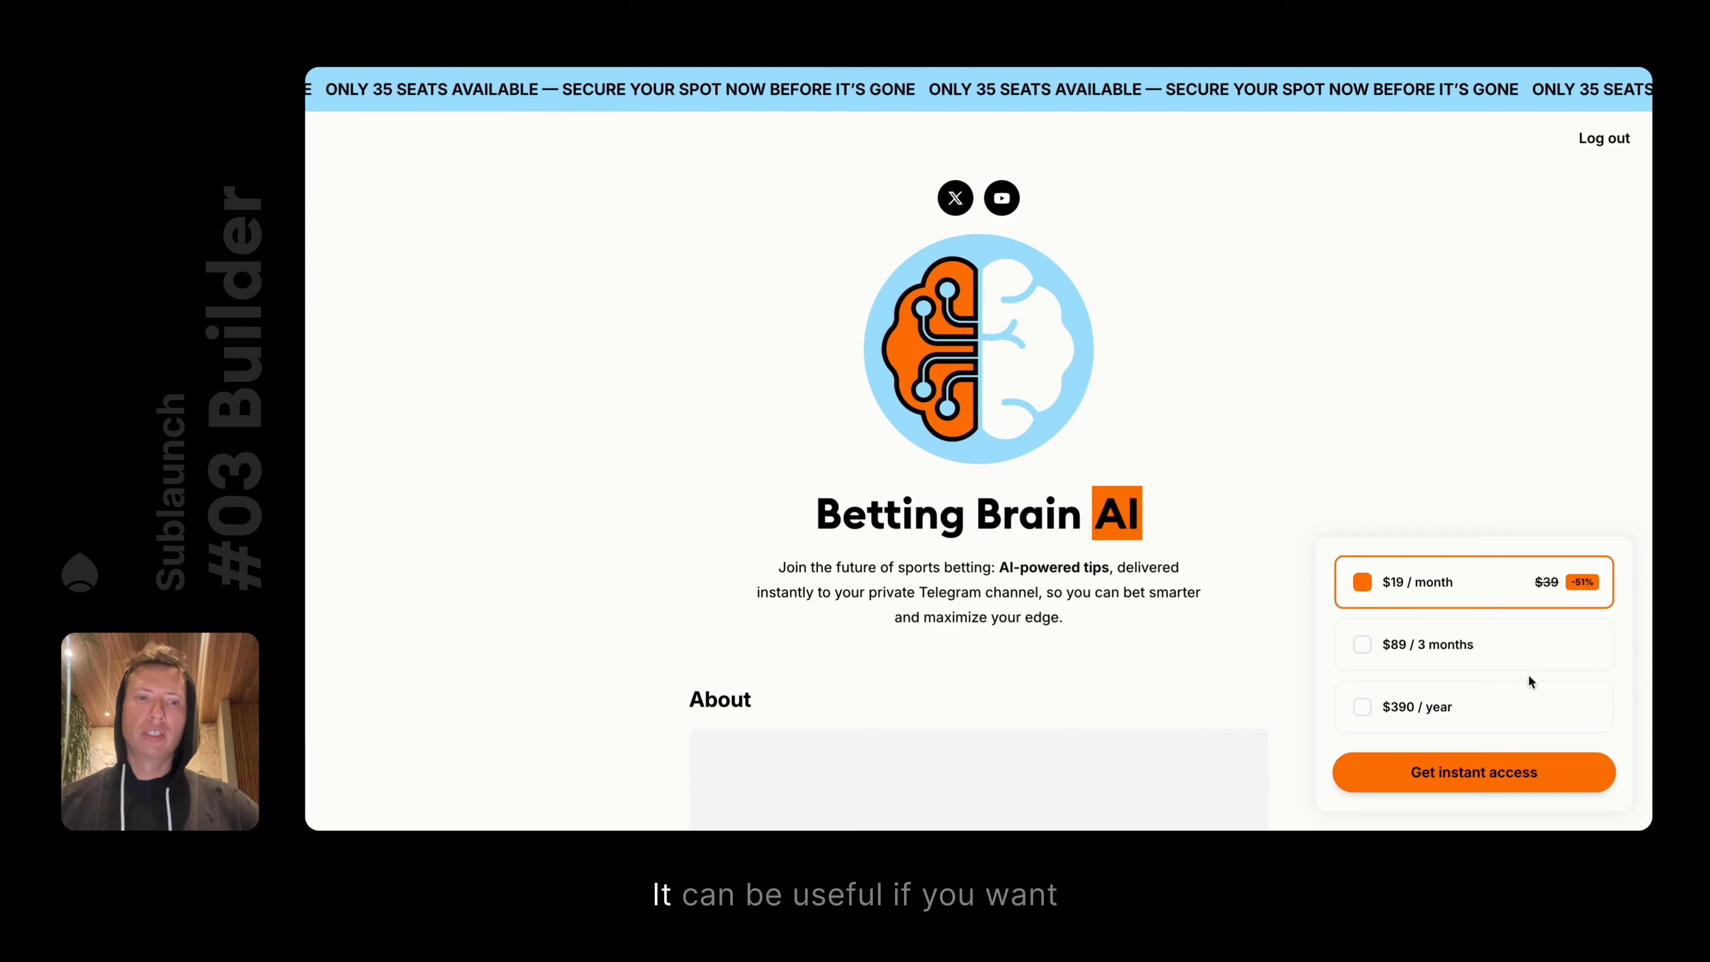
{"action": "left_click", "coordinate": [1457, 771]}
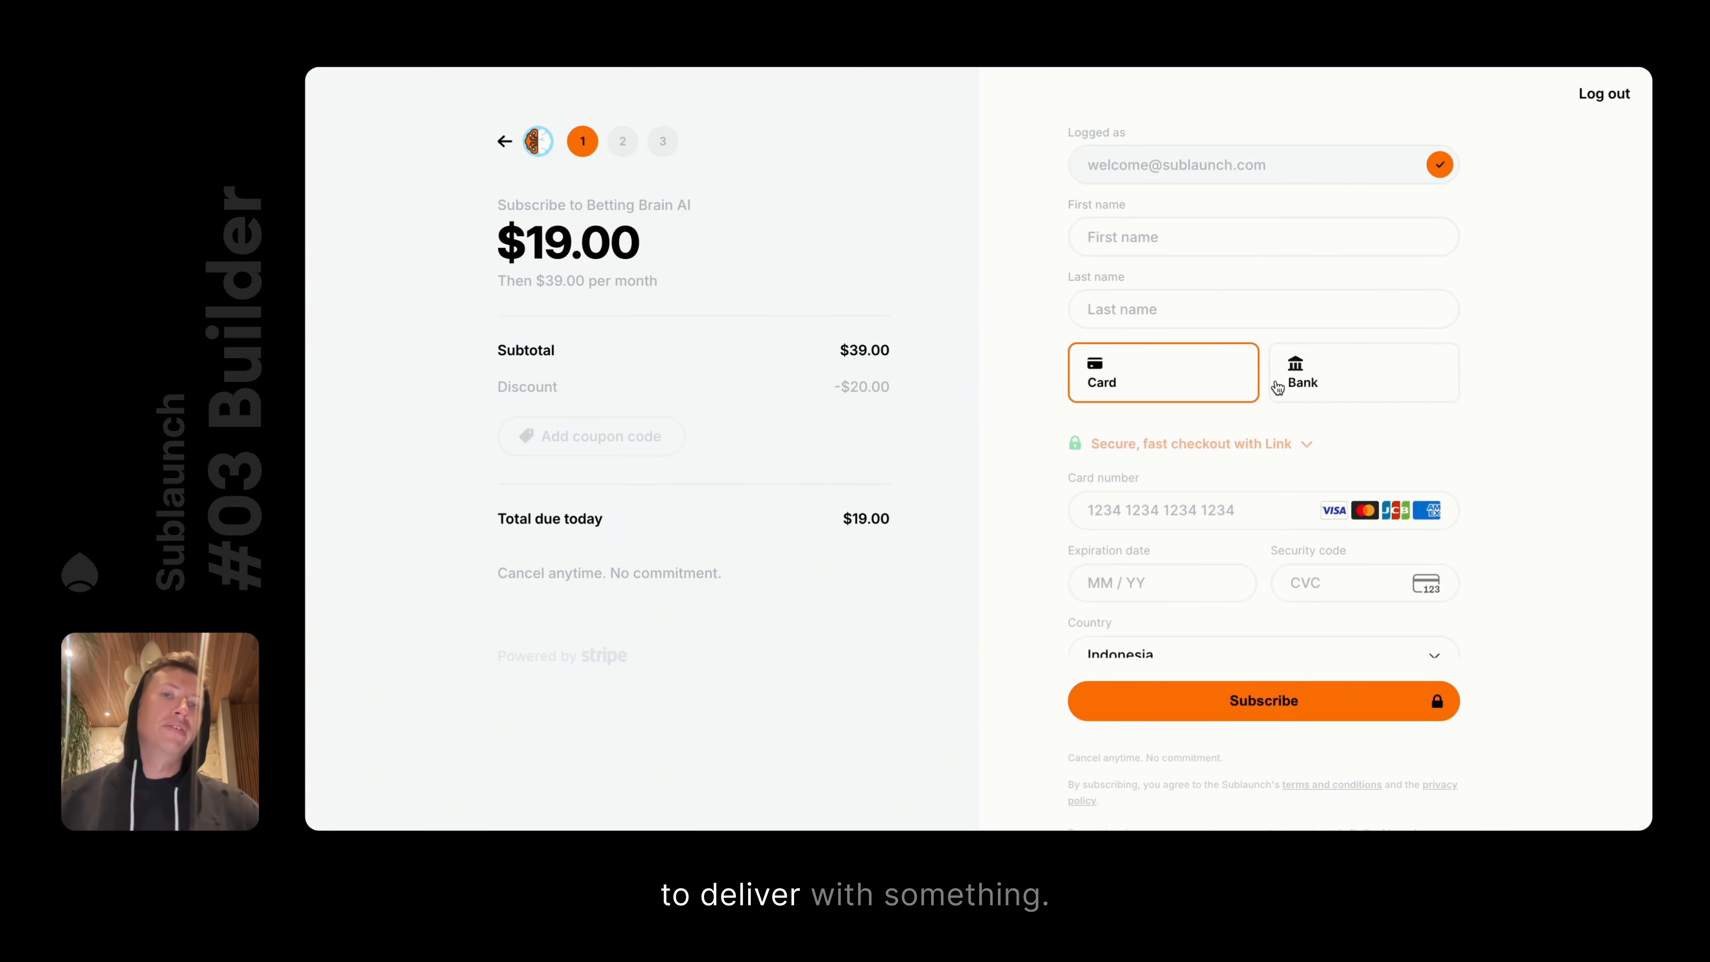
{"action": "scroll", "coordinate": [1278, 386], "scroll_direction": "down", "scroll_amount": 2}
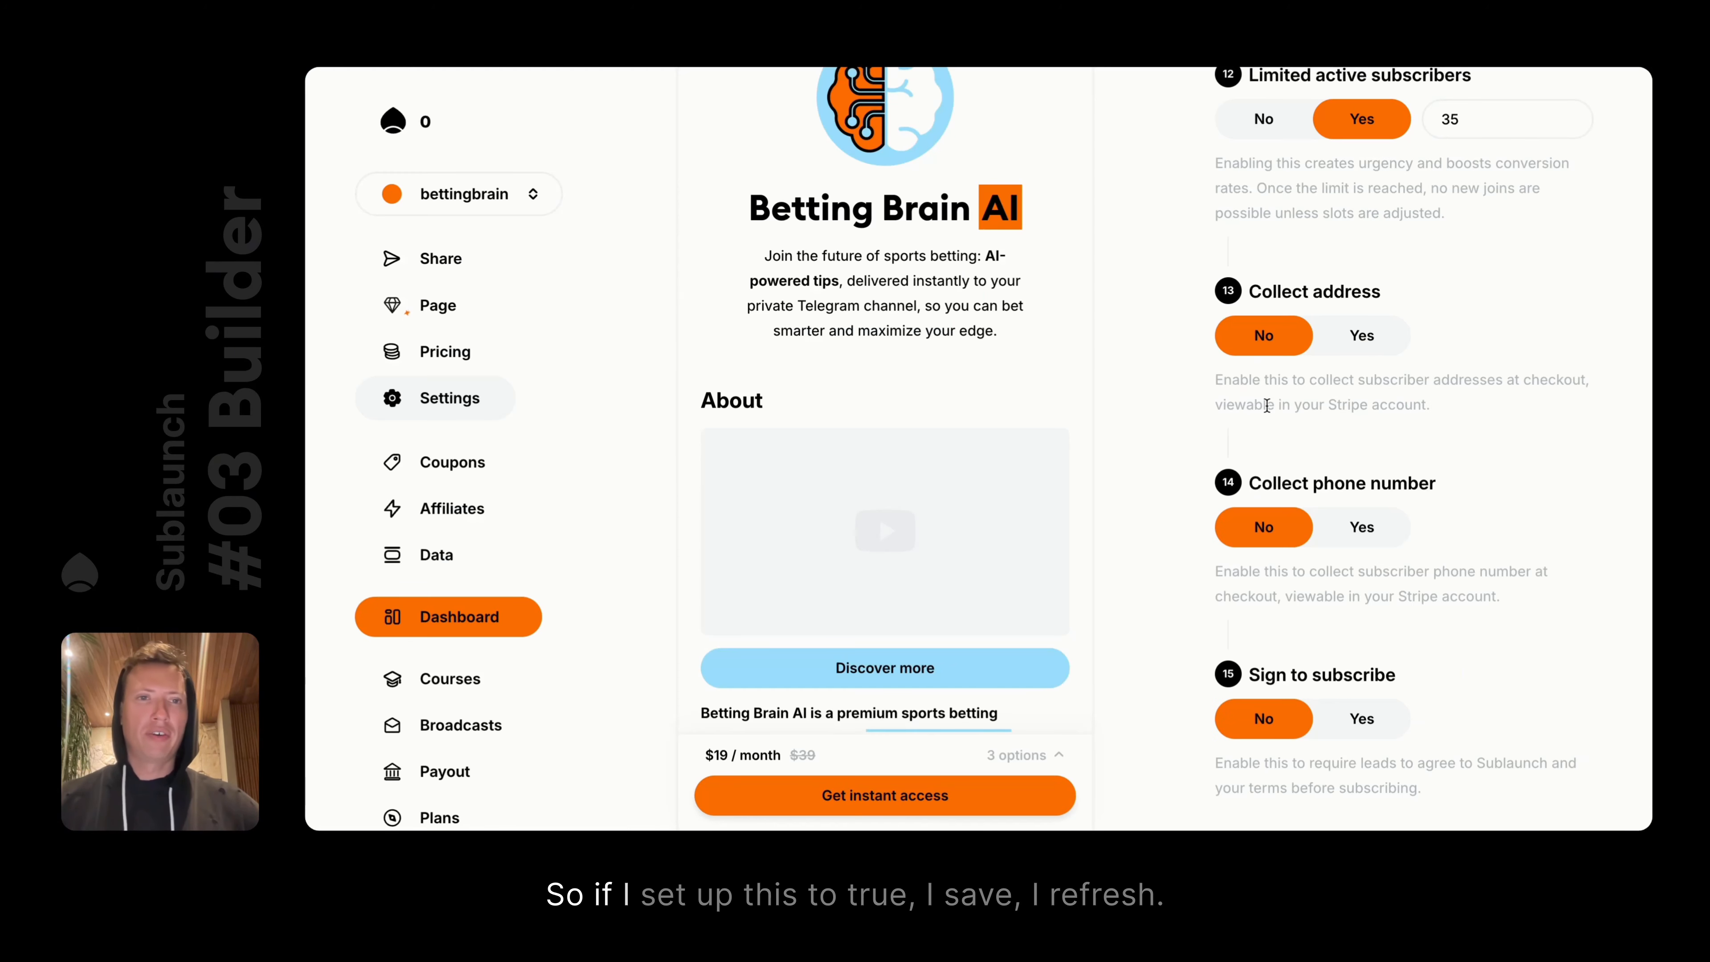
{"action": "left_click", "coordinate": [1344, 355]}
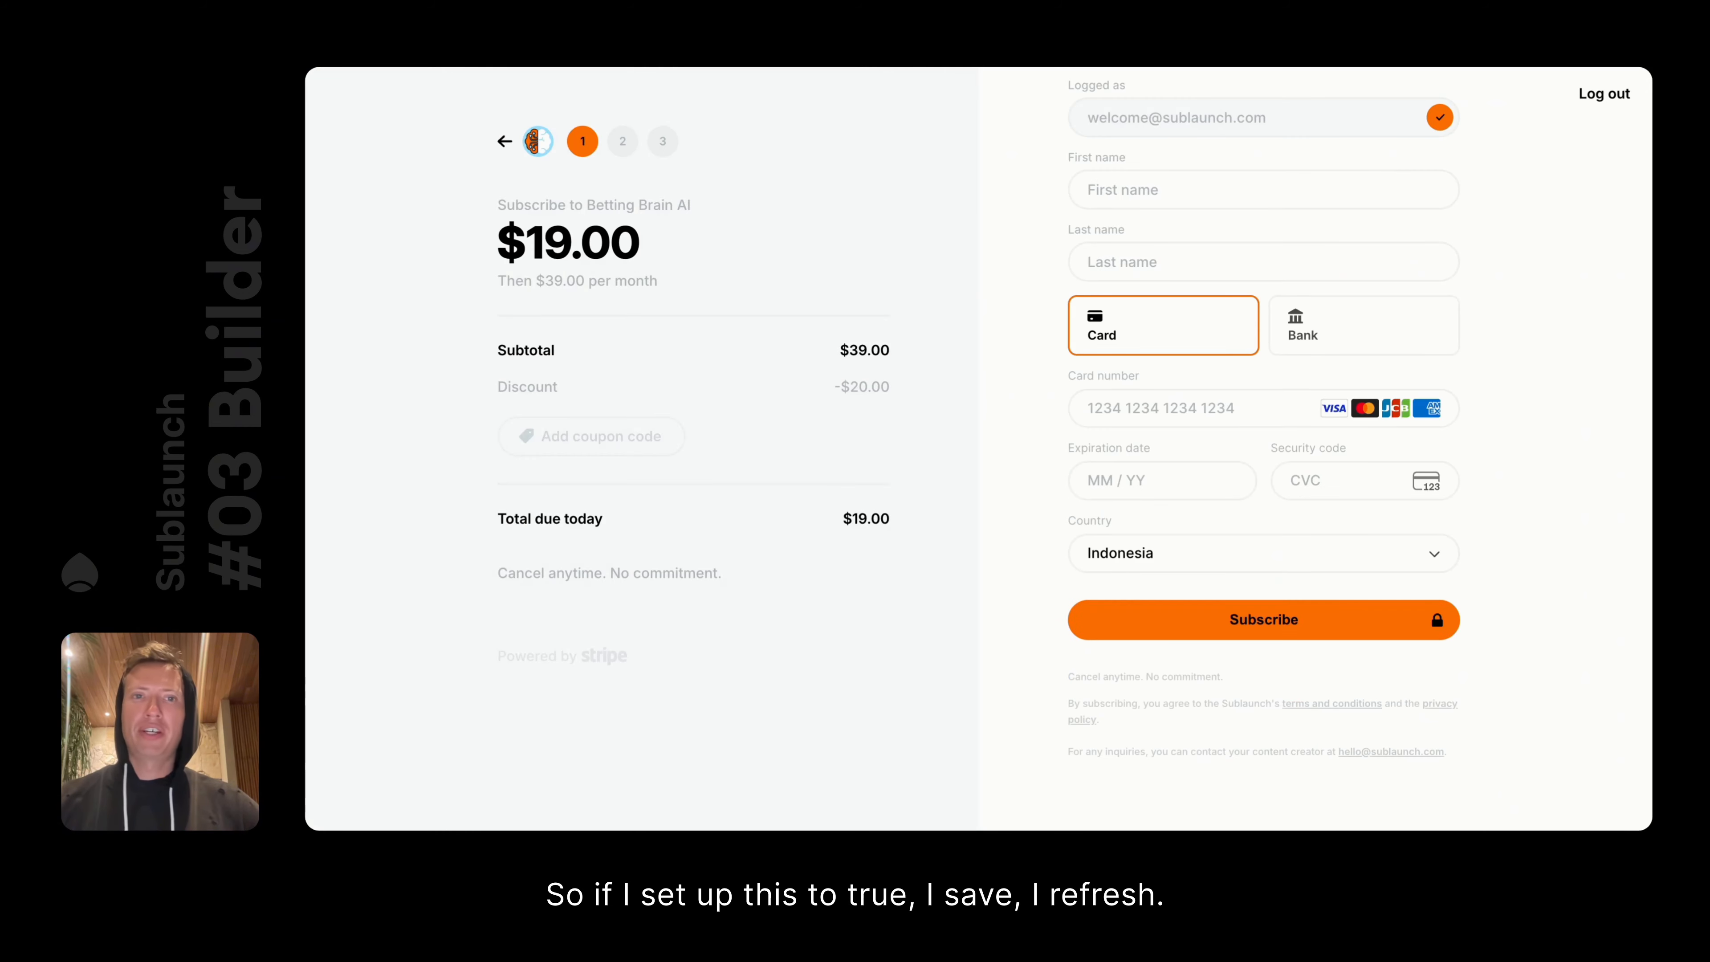
{"action": "key", "text": "super+r"}
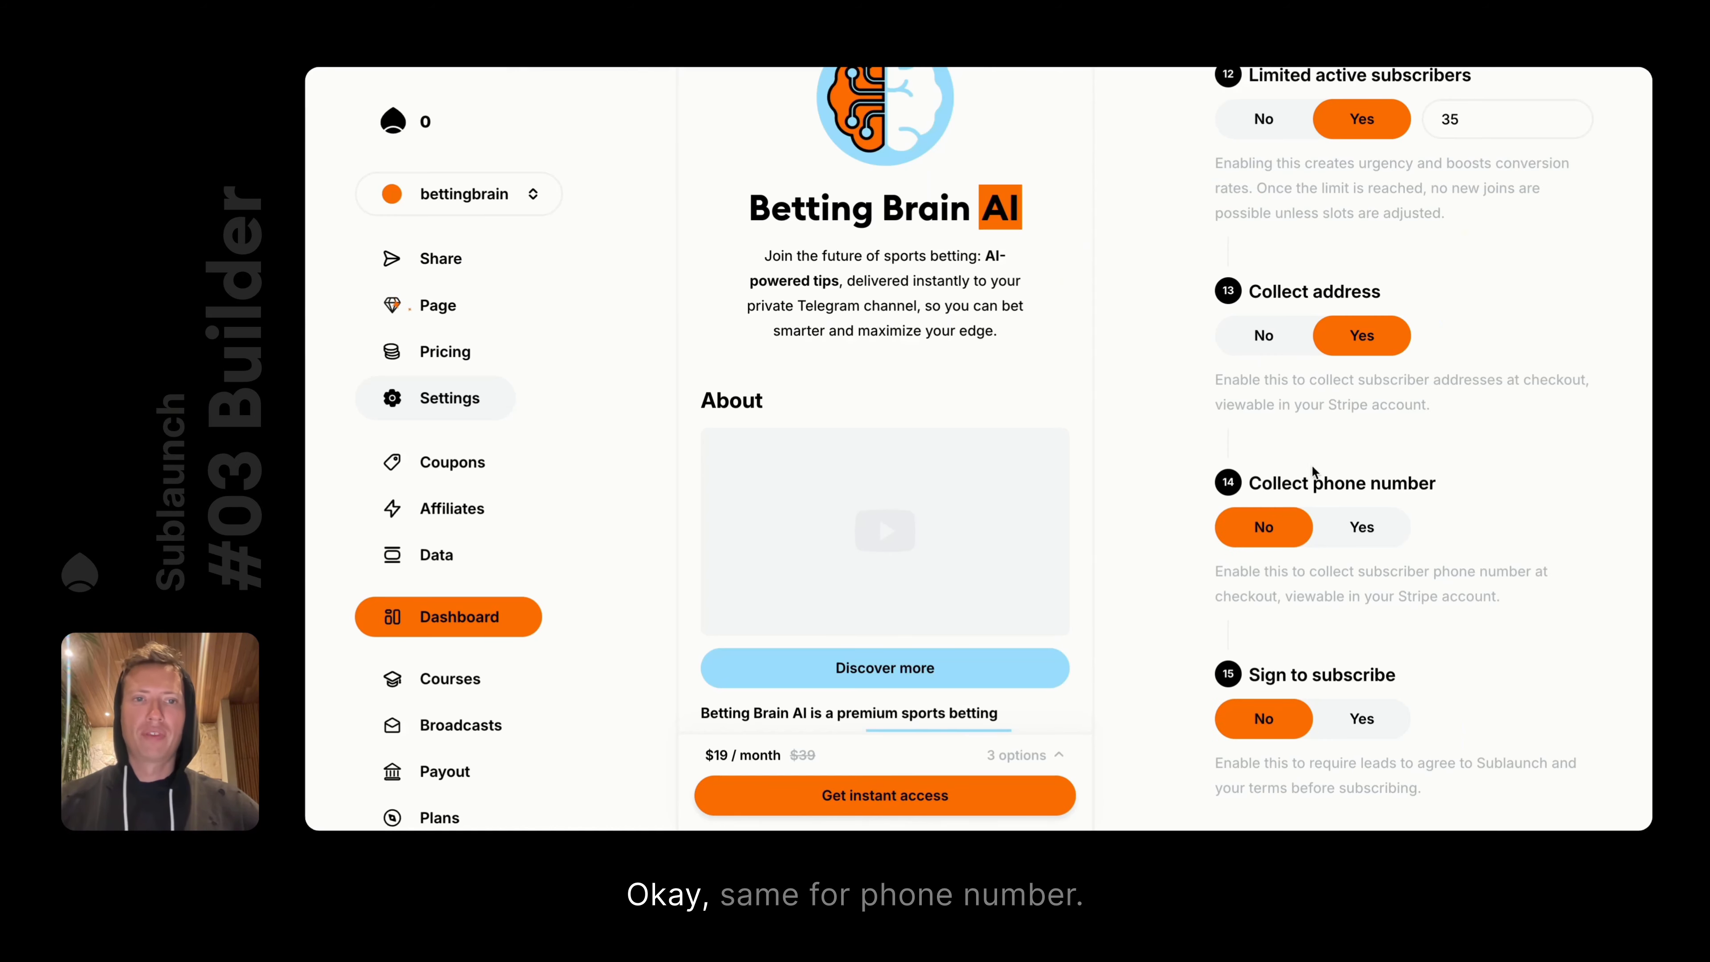
Turn address and phone collection off, require signing to subscribe, save, and reload the checkout
{"action": "left_click", "coordinate": [1356, 526]}
{"action": "left_click", "coordinate": [1268, 340]}
{"action": "left_click", "coordinate": [1263, 529]}
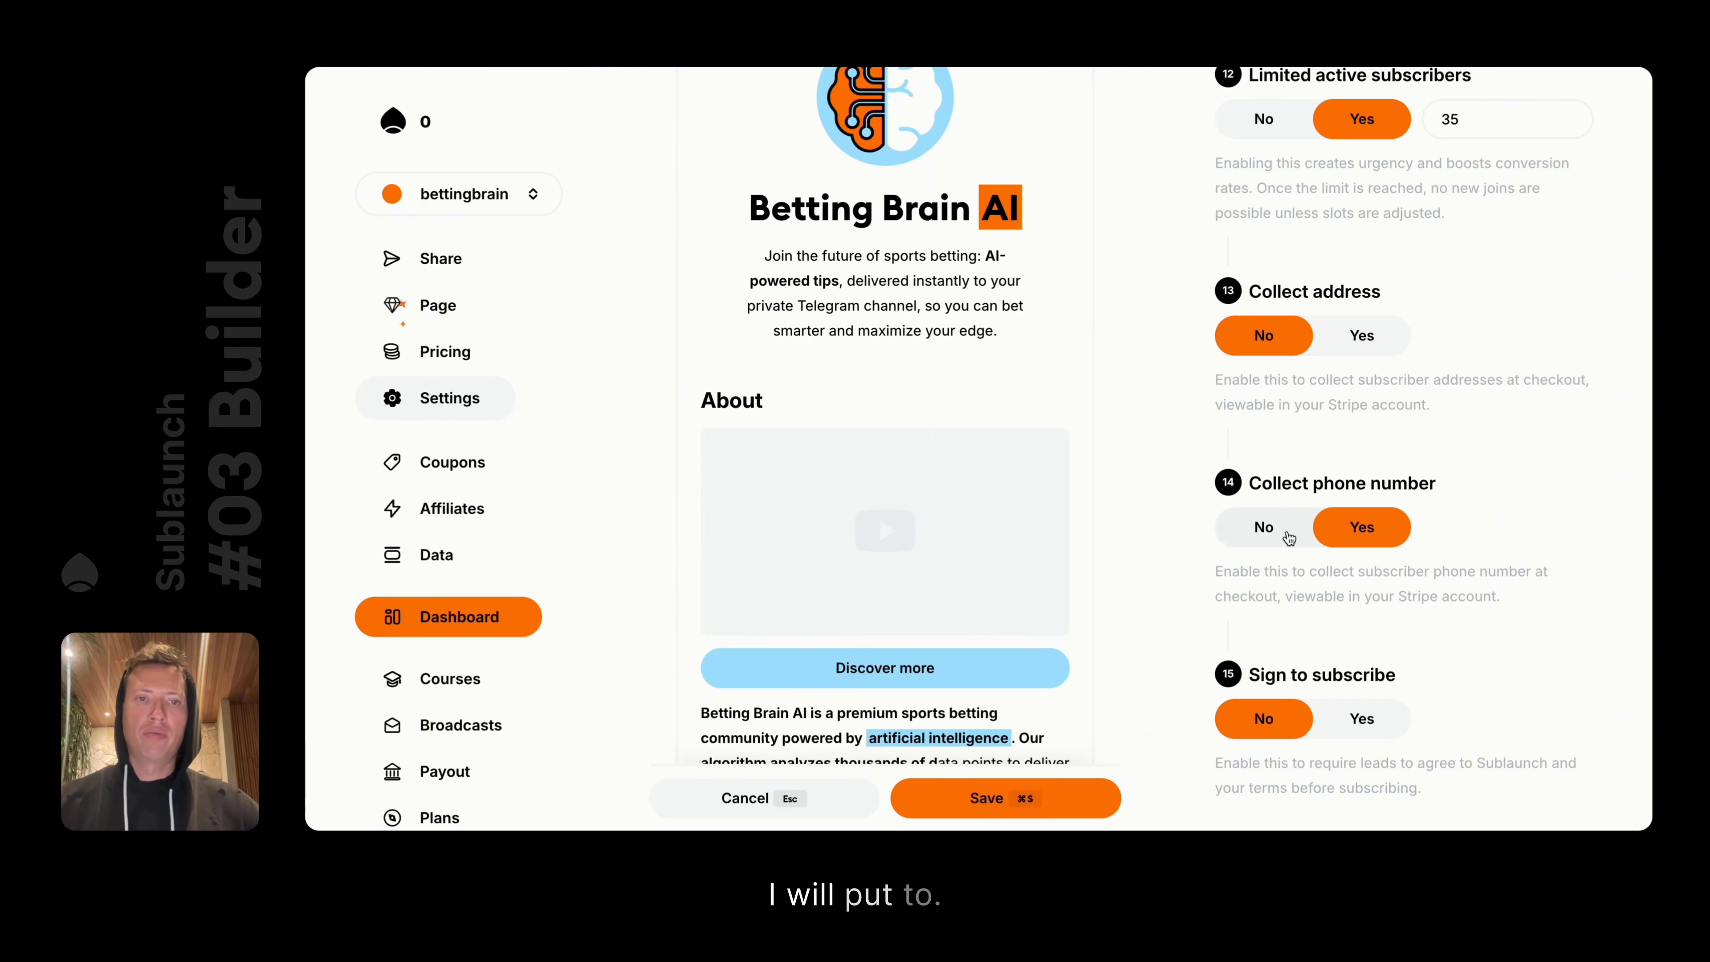
{"action": "scroll", "coordinate": [1306, 569], "scroll_direction": "down", "scroll_amount": 5}
{"action": "scroll", "coordinate": [1339, 539], "scroll_direction": "down", "scroll_amount": 4}
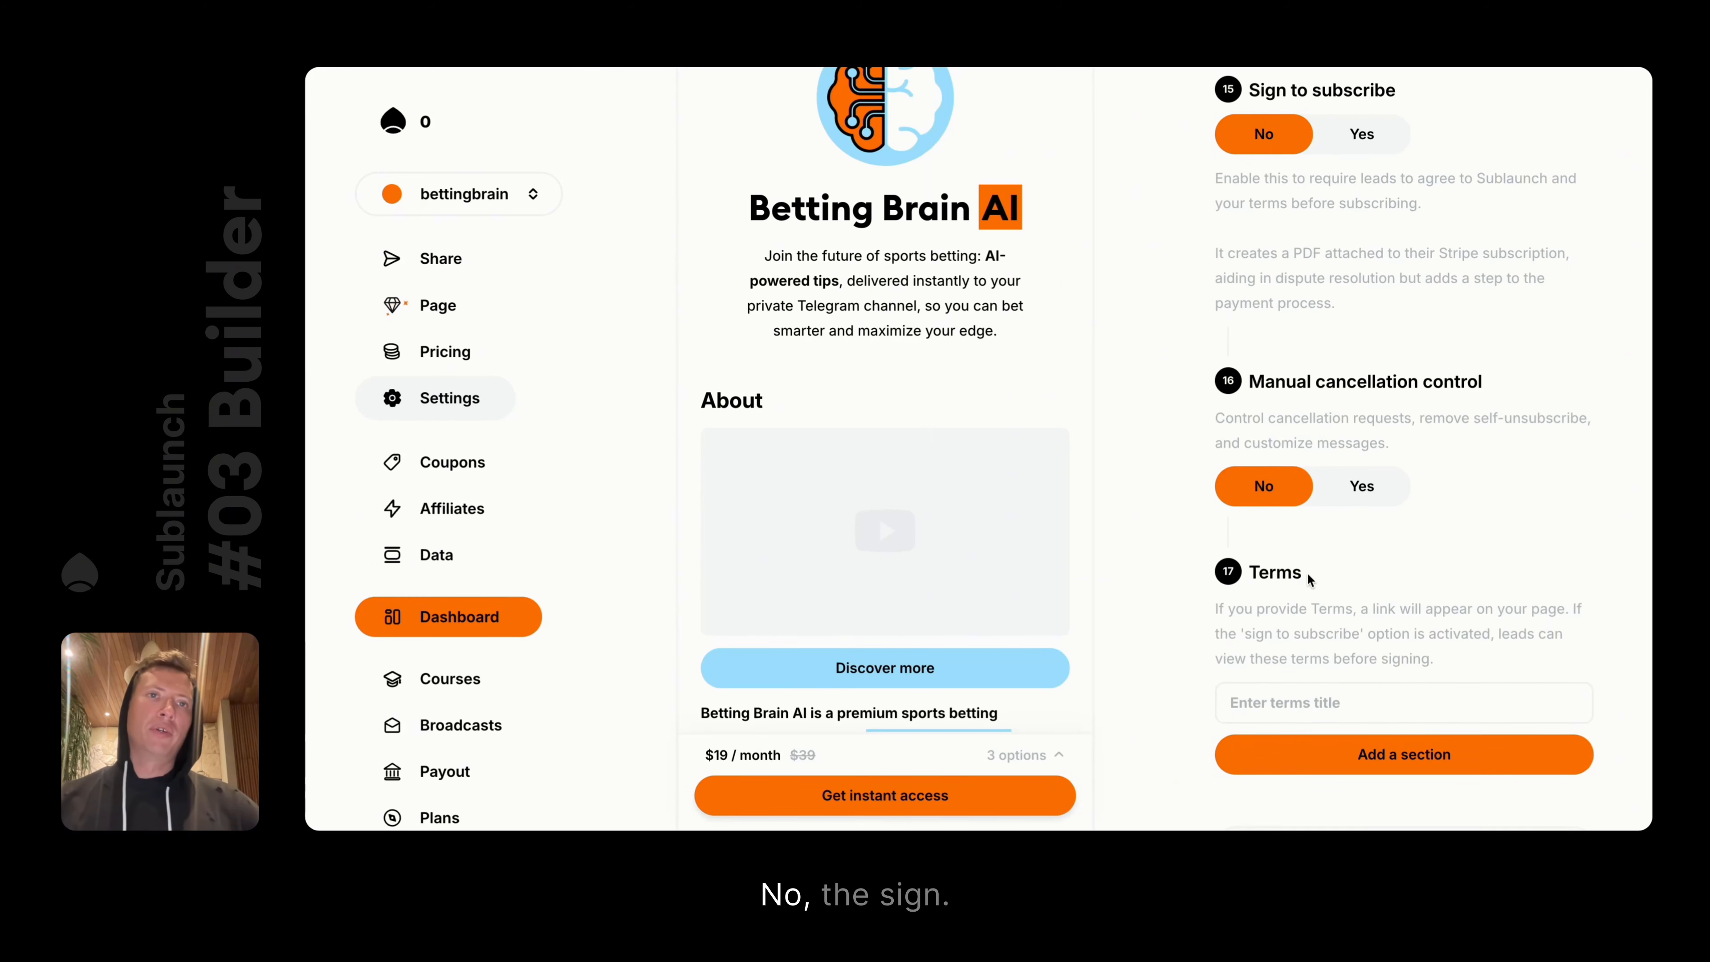
{"action": "scroll", "coordinate": [1340, 471], "scroll_direction": "up", "scroll_amount": 2}
{"action": "left_click", "coordinate": [1331, 226]}
{"action": "key", "text": "super+s"}
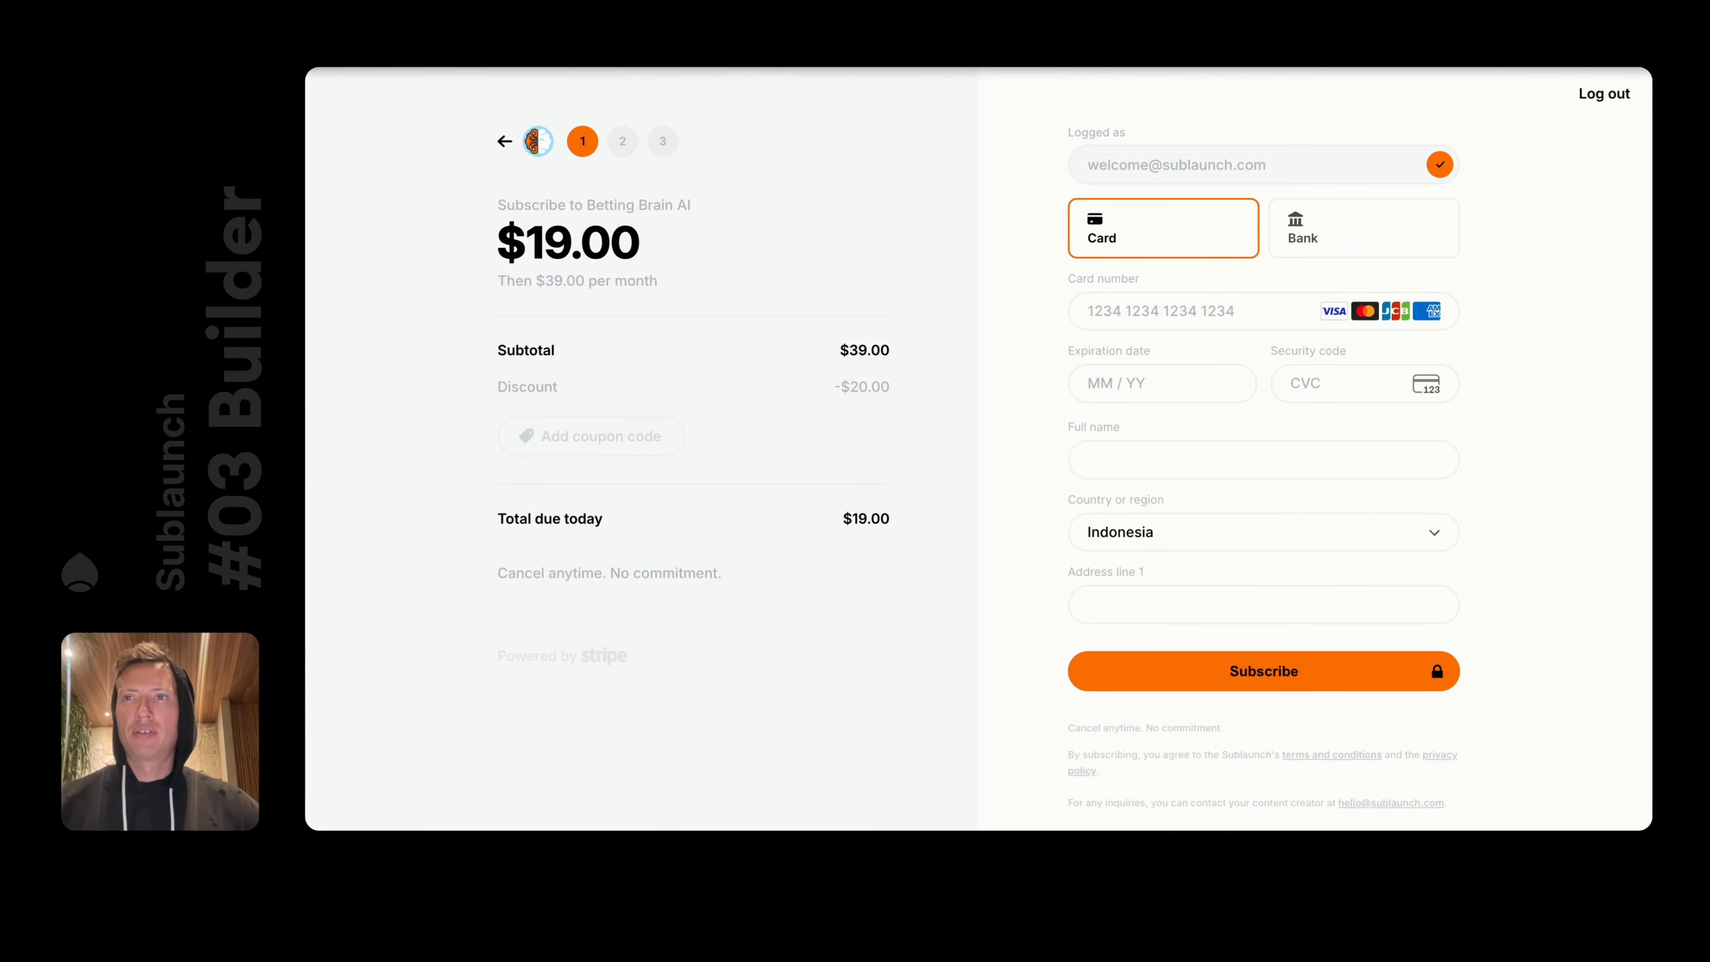
{"action": "key", "text": "super+r"}
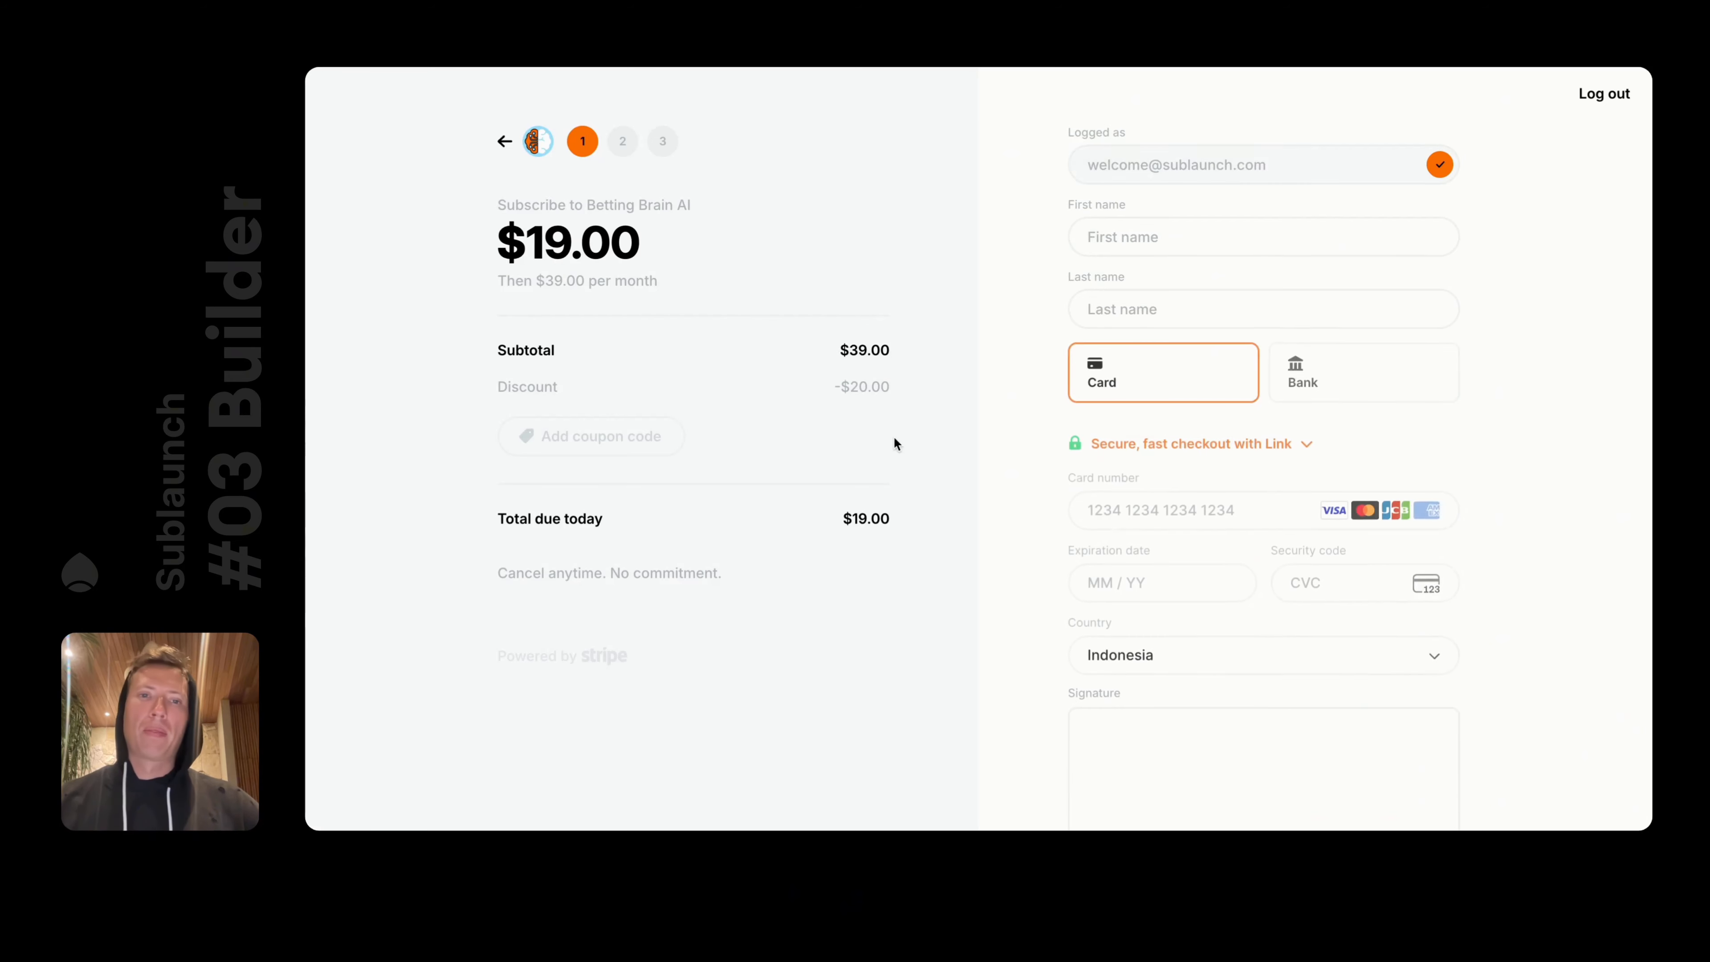
Draw test strokes in the Signature pad, clear it, and start a fresh signature
{"action": "scroll", "coordinate": [1282, 616], "scroll_direction": "down", "scroll_amount": 4}
{"action": "scroll", "coordinate": [1283, 616], "scroll_direction": "down", "scroll_amount": 1}
{"action": "mouse_move", "coordinate": [1268, 450]}
{"action": "left_mouse_down"}
{"action": "mouse_move", "coordinate": [1208, 487]}
{"action": "mouse_move", "coordinate": [1286, 441]}
{"action": "left_mouse_up"}
{"action": "left_click_drag", "start_coordinate": [1103, 409], "coordinate": [1343, 482]}
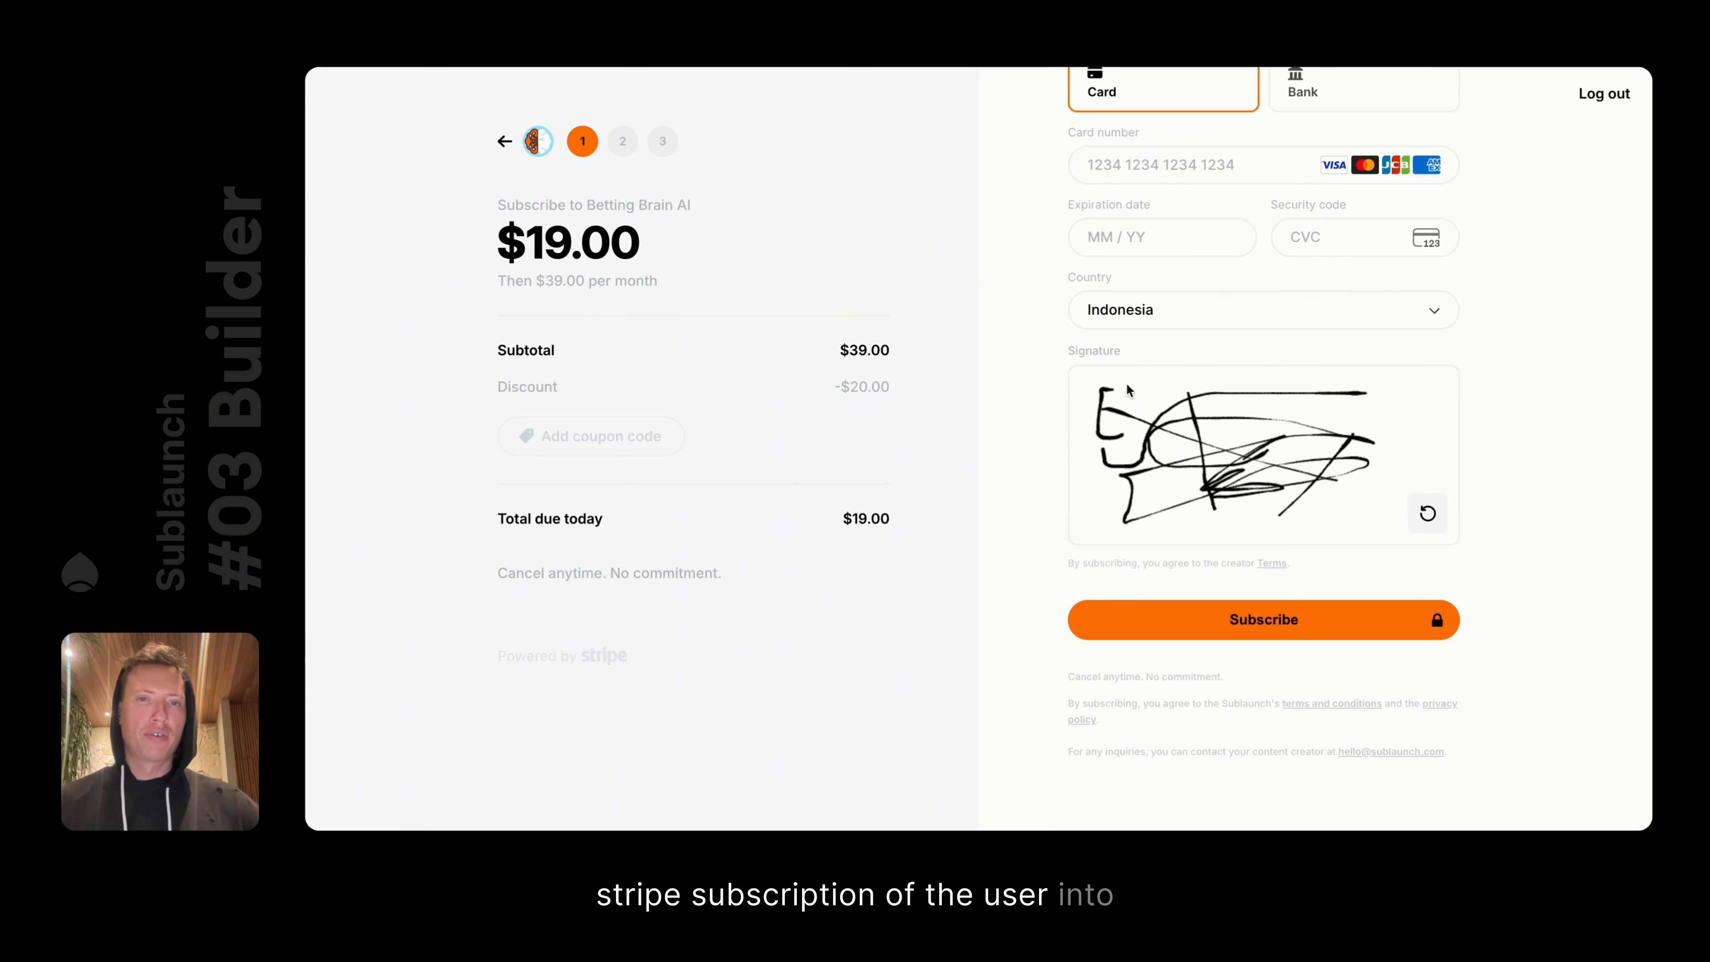
{"action": "left_click_drag", "start_coordinate": [1165, 393], "coordinate": [1145, 382]}
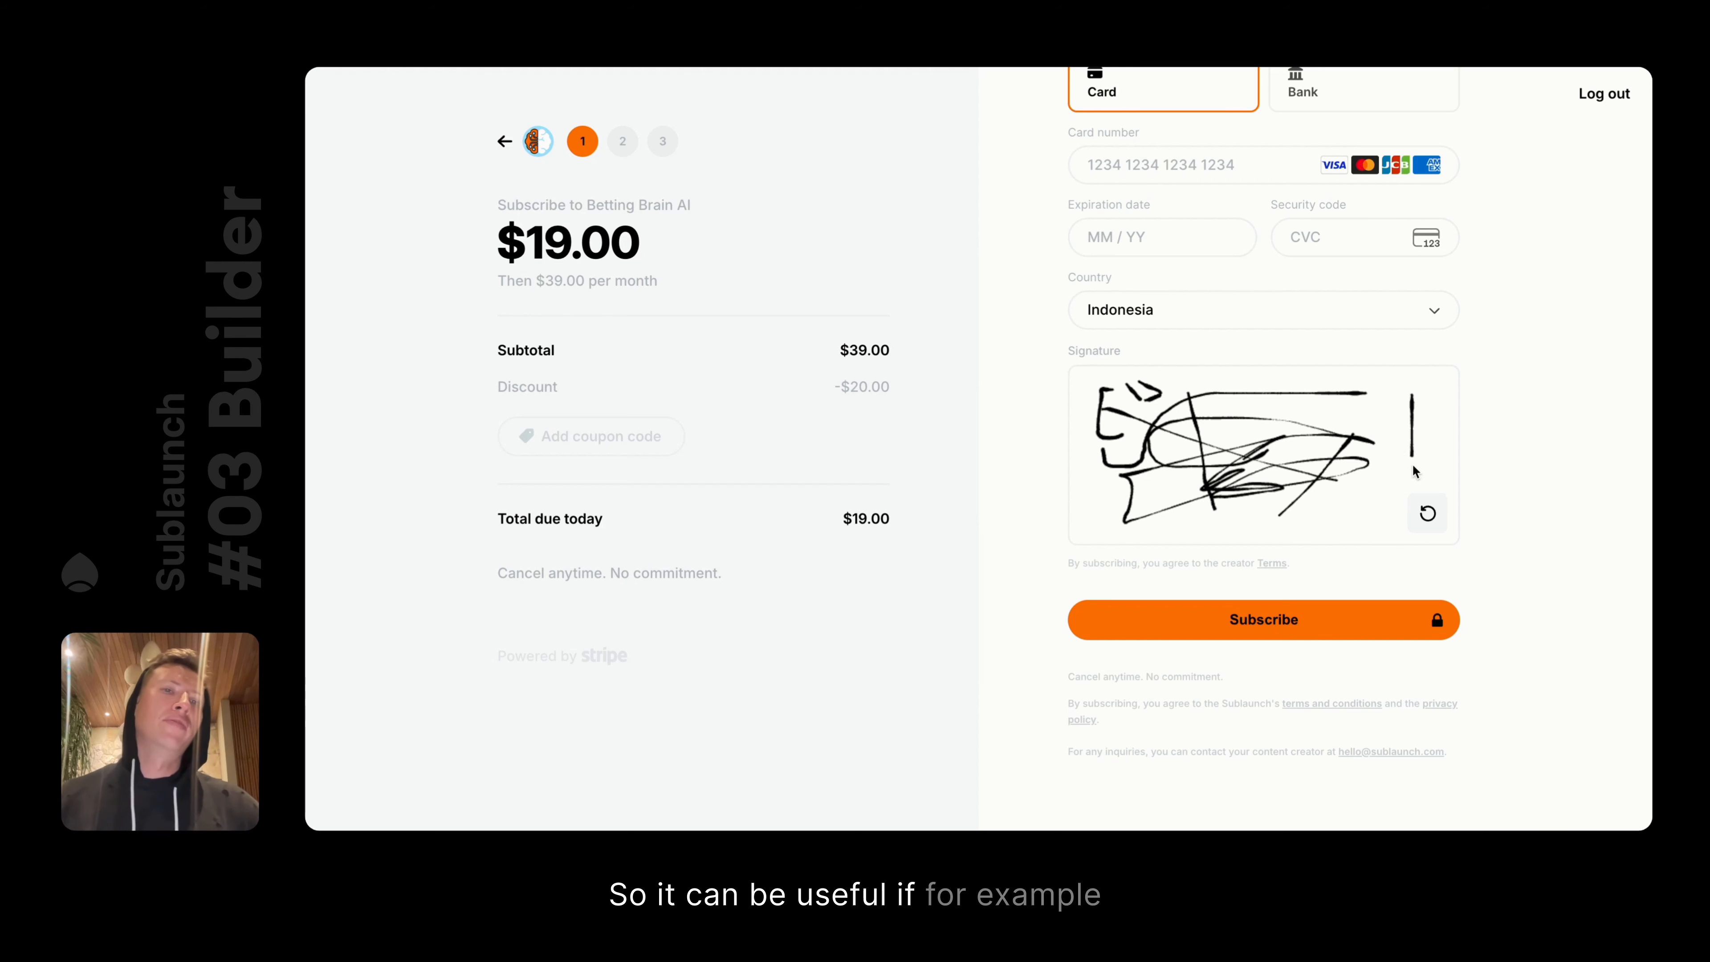
{"action": "left_click_drag", "start_coordinate": [1411, 454], "coordinate": [1412, 463]}
{"action": "left_click_drag", "start_coordinate": [1376, 529], "coordinate": [1435, 465]}
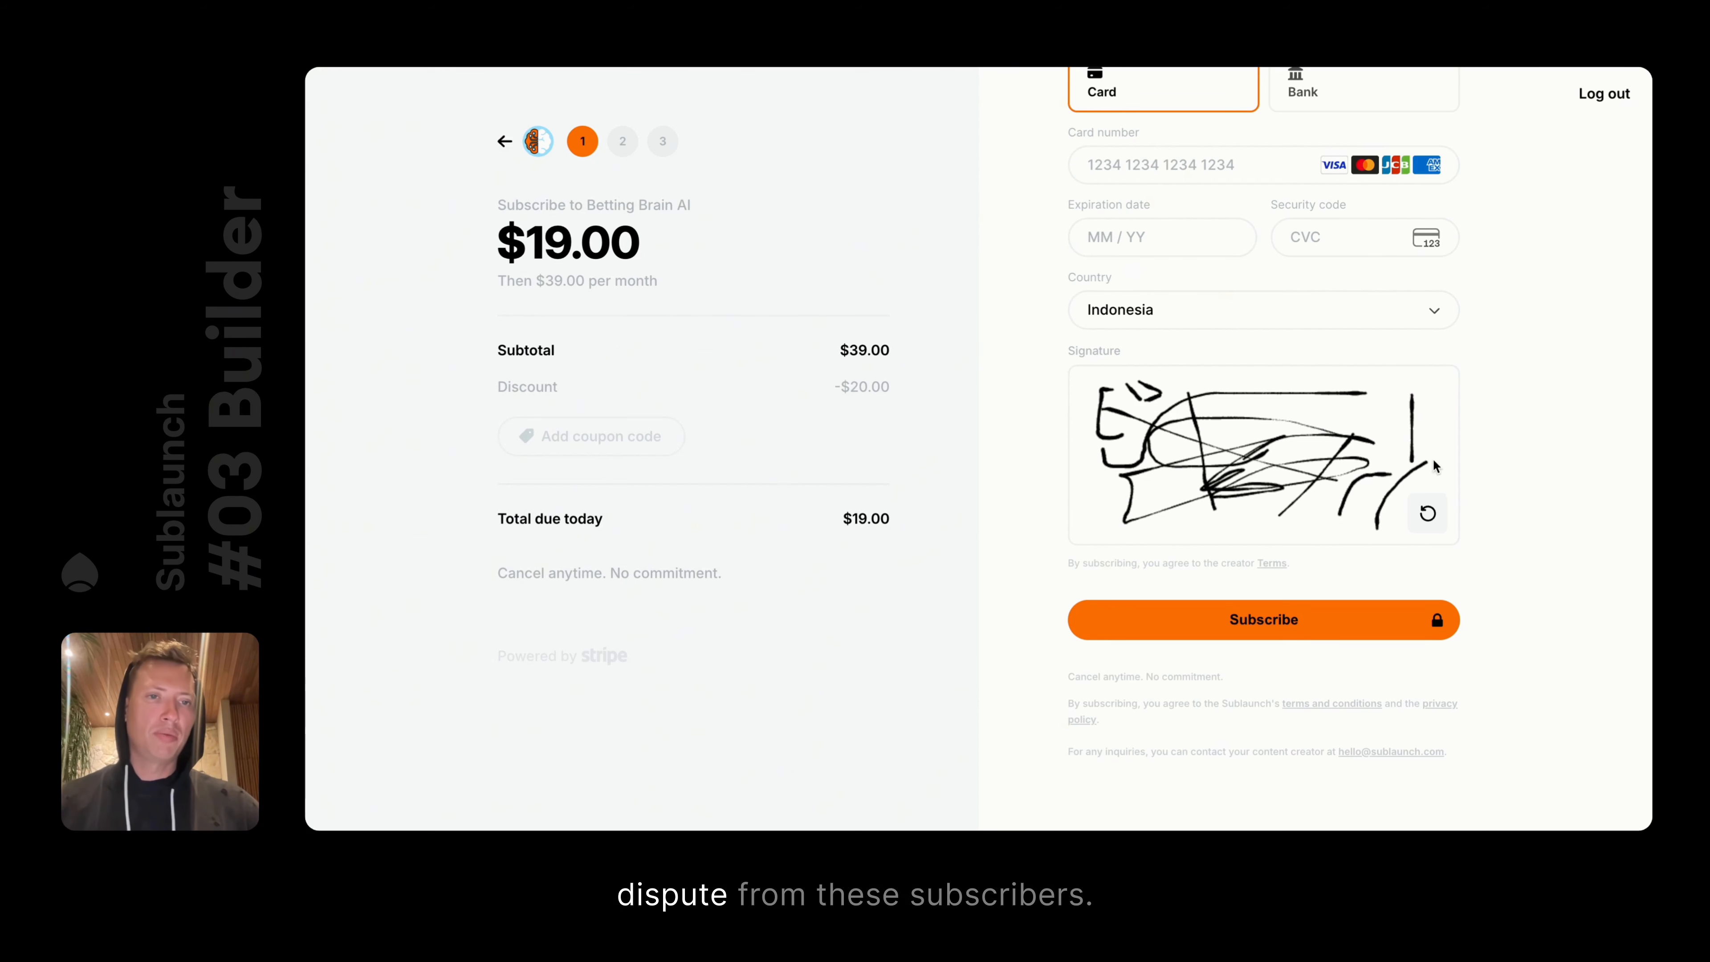
{"action": "left_click", "coordinate": [1428, 513]}
{"action": "mouse_move", "coordinate": [1166, 478]}
{"action": "left_mouse_down"}
{"action": "mouse_move", "coordinate": [1259, 435]}
{"action": "mouse_move", "coordinate": [1143, 463]}
{"action": "mouse_move", "coordinate": [1148, 435]}
{"action": "mouse_move", "coordinate": [1194, 429]}
{"action": "mouse_move", "coordinate": [1210, 502]}
{"action": "mouse_move", "coordinate": [1360, 443]}
{"action": "mouse_move", "coordinate": [1370, 405]}
{"action": "mouse_move", "coordinate": [1393, 451]}
{"action": "mouse_move", "coordinate": [1365, 498]}
{"action": "left_mouse_up"}
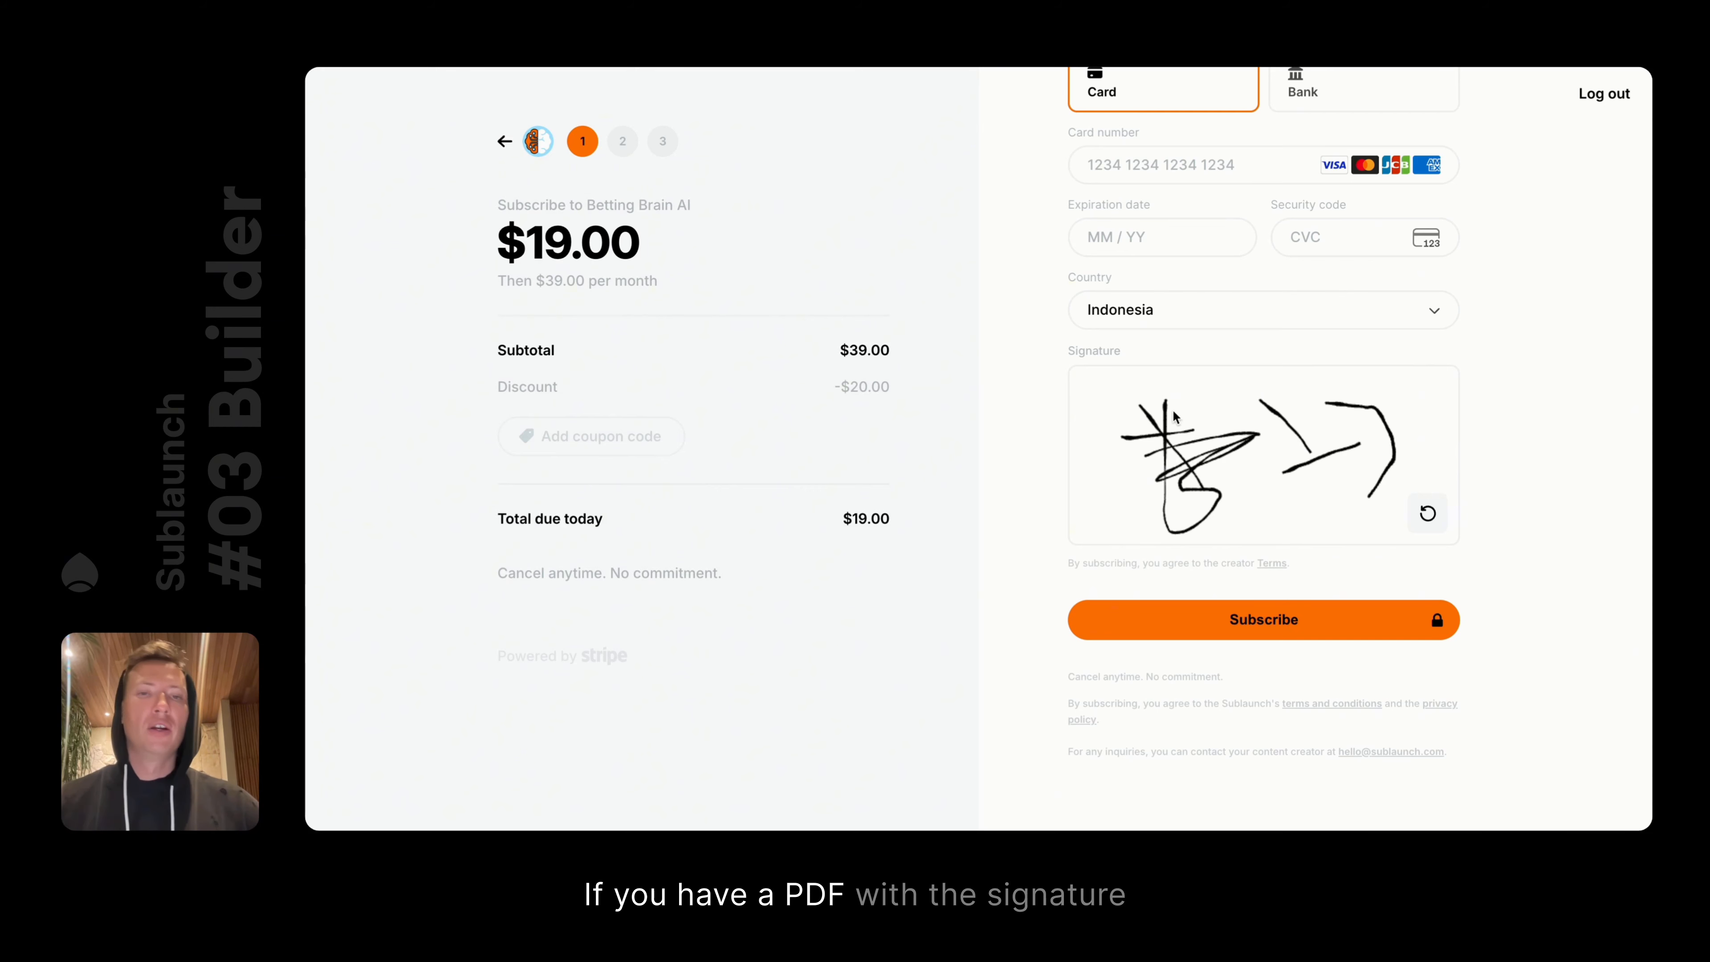
Draw and clear two more test signatures, then go back from the checkout
{"action": "scroll", "coordinate": [1271, 377], "scroll_direction": "up", "scroll_amount": 1}
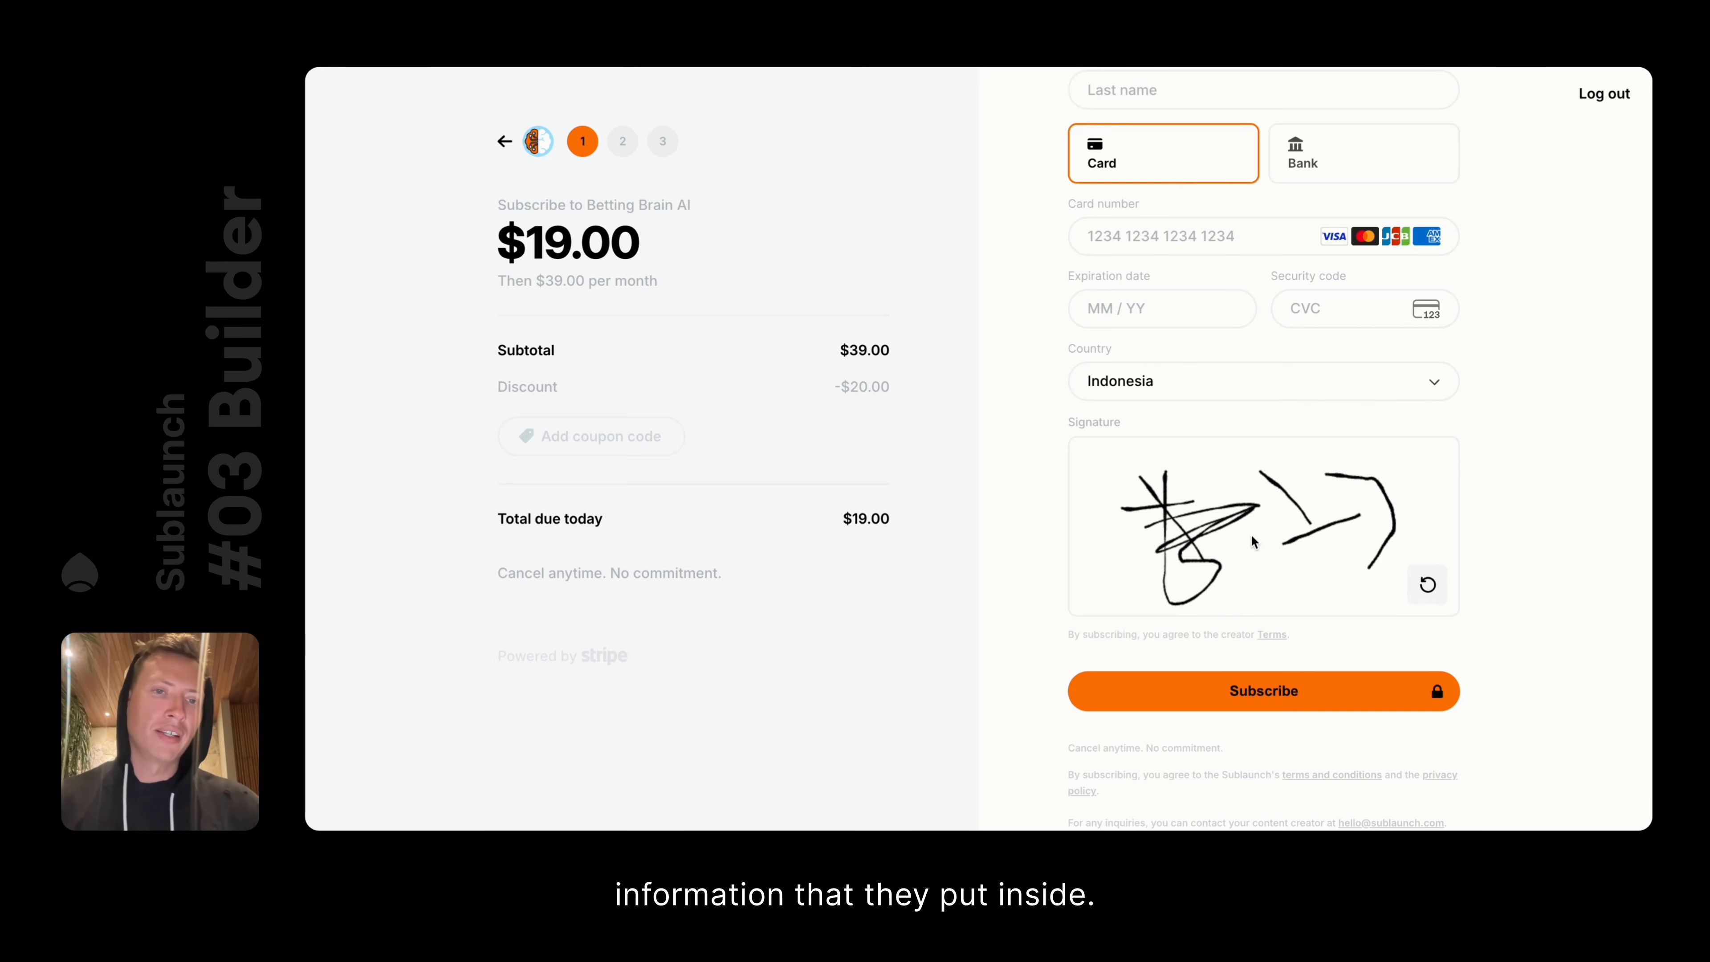
{"action": "left_click_drag", "start_coordinate": [1250, 535], "coordinate": [1334, 574]}
{"action": "mouse_move", "coordinate": [1100, 479]}
{"action": "left_mouse_down"}
{"action": "mouse_move", "coordinate": [1101, 602]}
{"action": "mouse_move", "coordinate": [1198, 604]}
{"action": "left_mouse_up"}
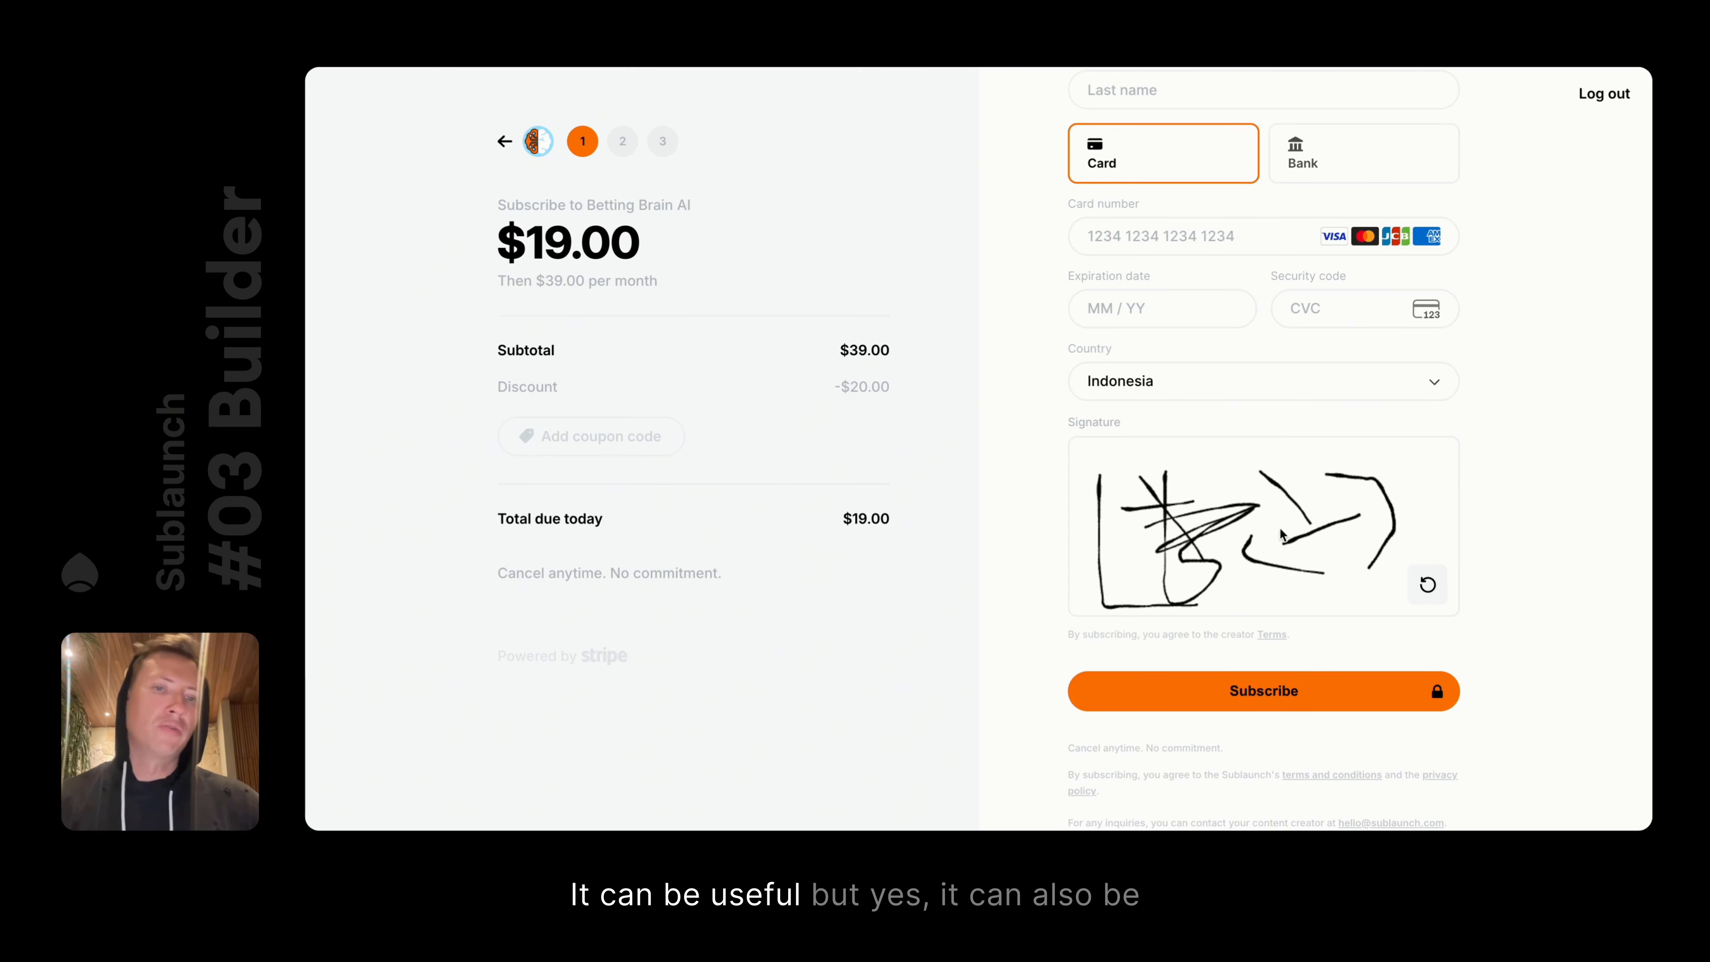
{"action": "left_click_drag", "start_coordinate": [1163, 463], "coordinate": [1363, 470]}
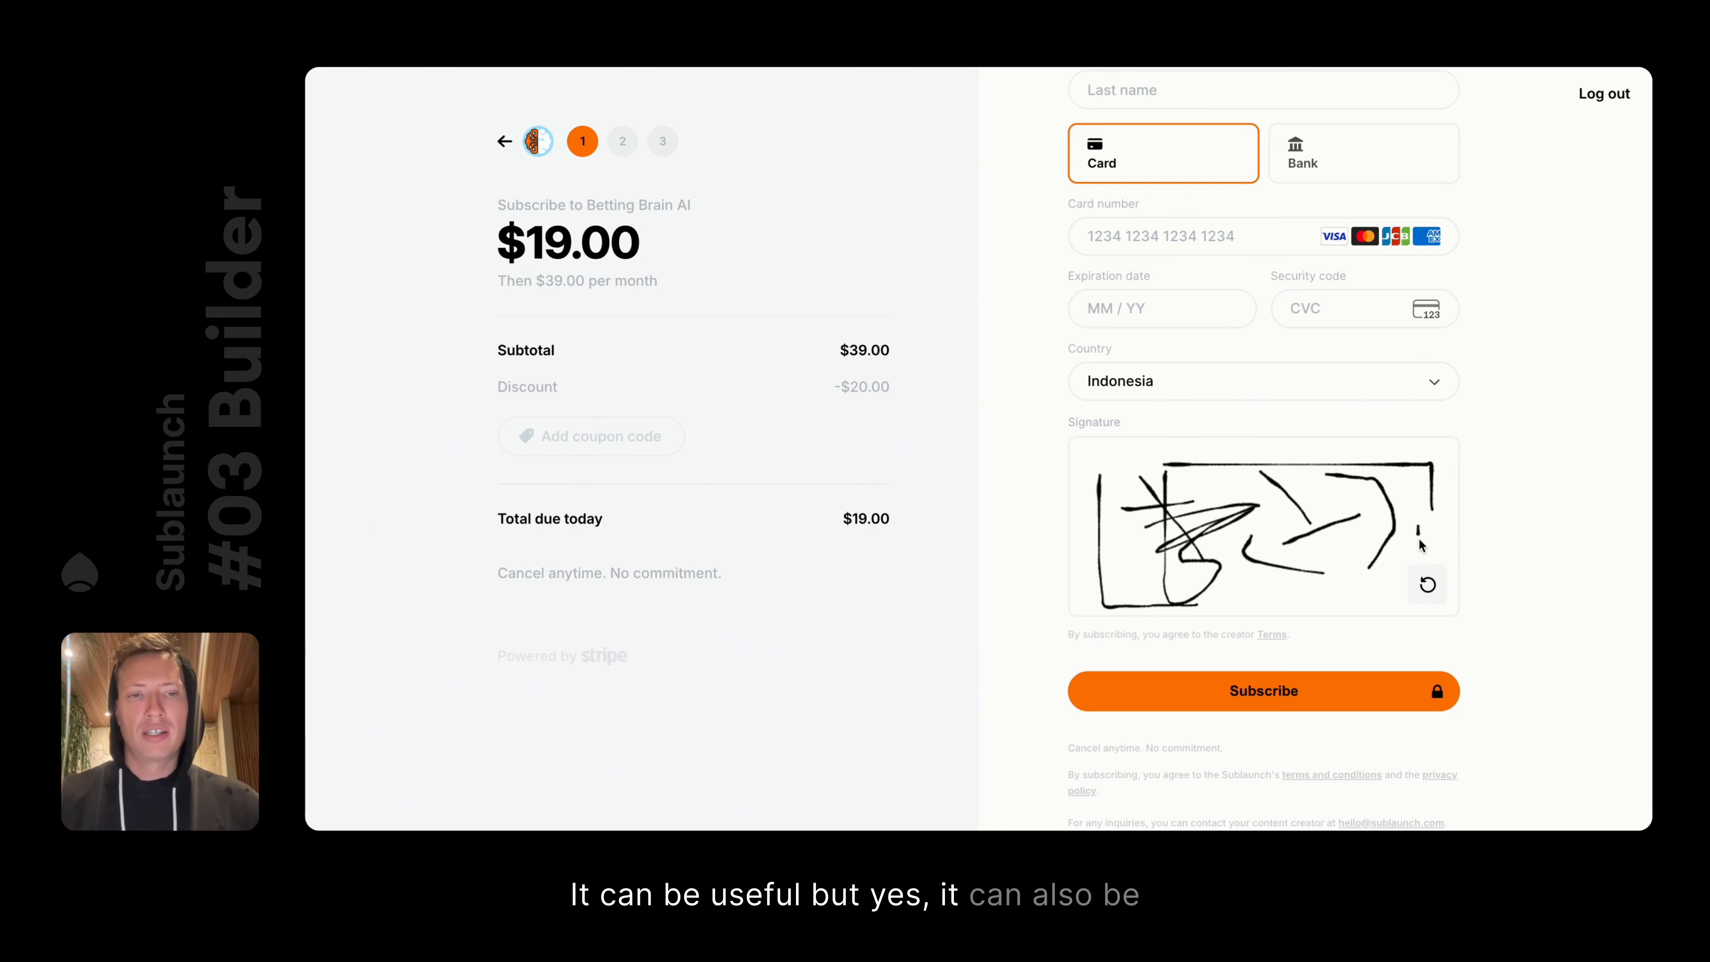
{"action": "left_click_drag", "start_coordinate": [1419, 540], "coordinate": [1371, 569]}
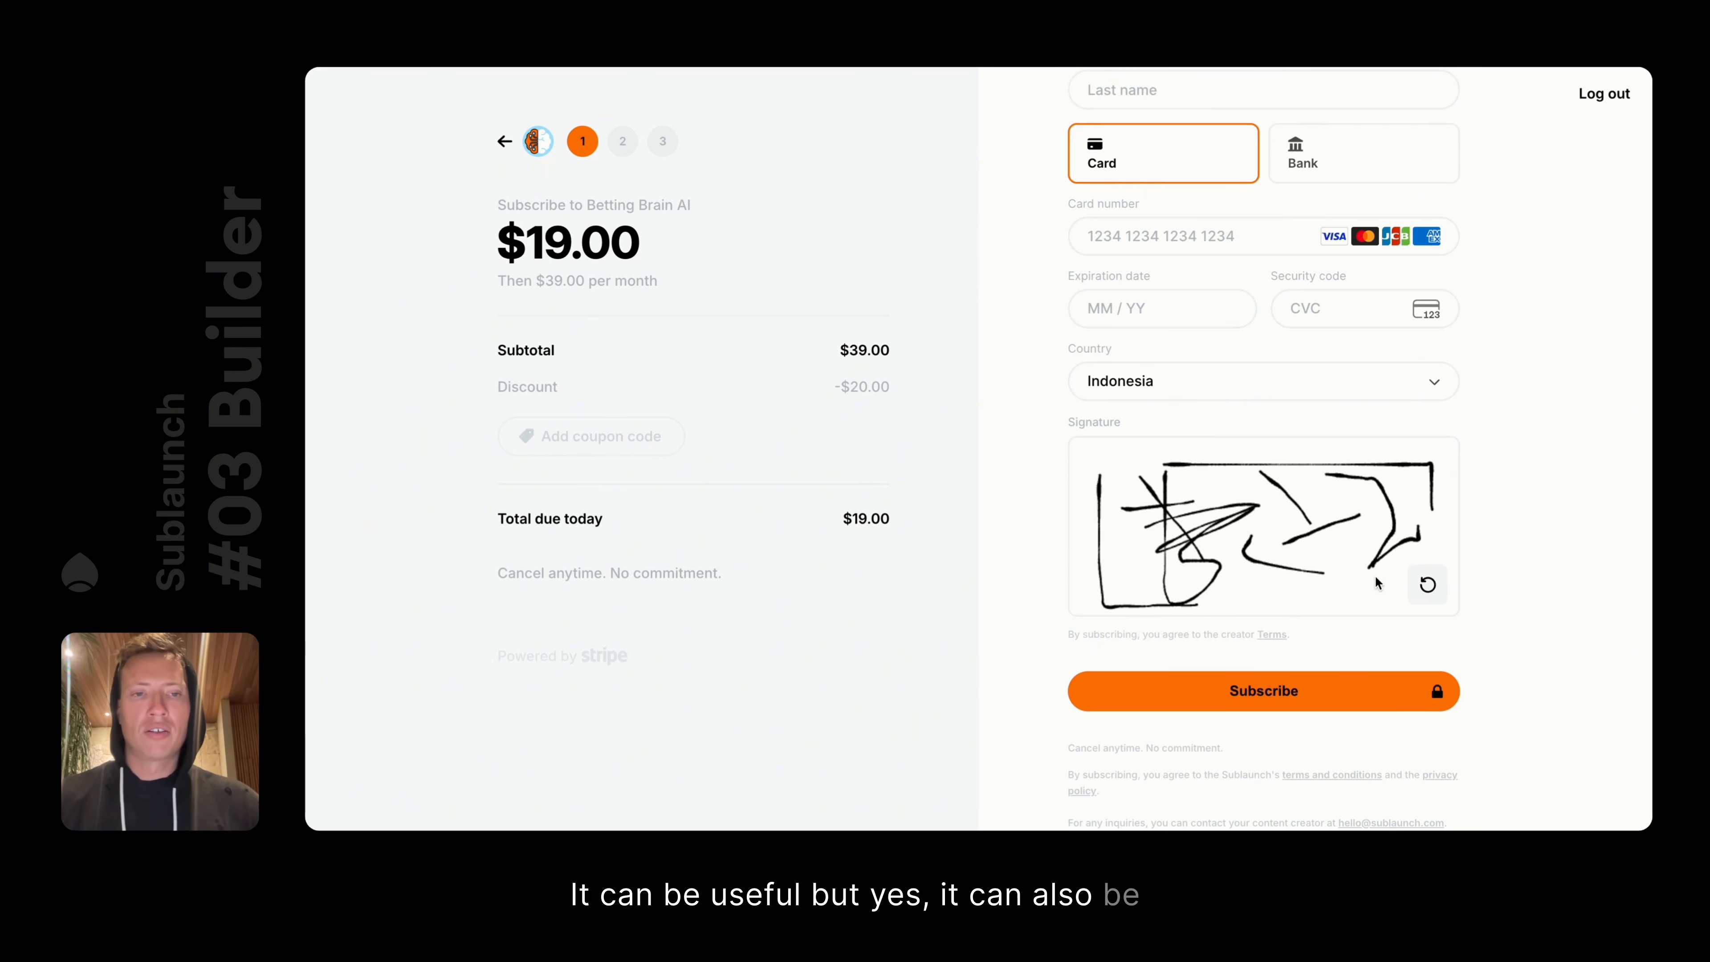
{"action": "left_click", "coordinate": [1429, 584]}
{"action": "mouse_move", "coordinate": [1264, 488]}
{"action": "left_mouse_down"}
{"action": "mouse_move", "coordinate": [1147, 476]}
{"action": "mouse_move", "coordinate": [1289, 527]}
{"action": "mouse_move", "coordinate": [1245, 472]}
{"action": "mouse_move", "coordinate": [1334, 514]}
{"action": "left_mouse_up"}
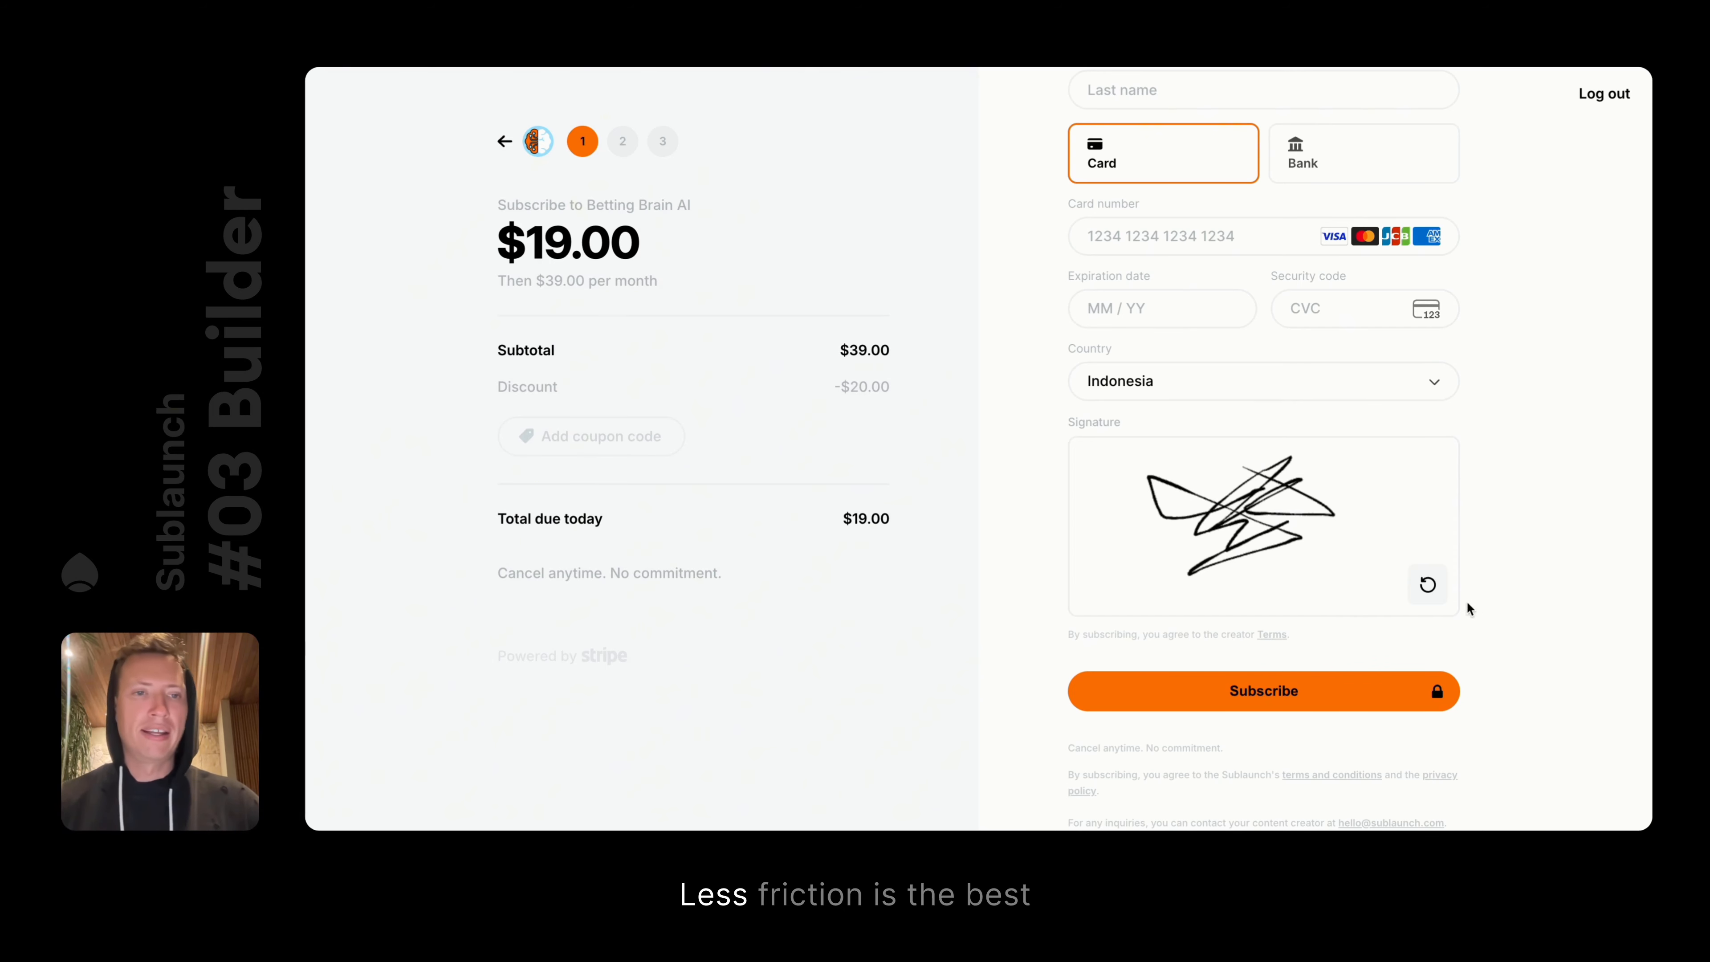
{"action": "left_click", "coordinate": [1427, 582]}
{"action": "left_click", "coordinate": [504, 141]}
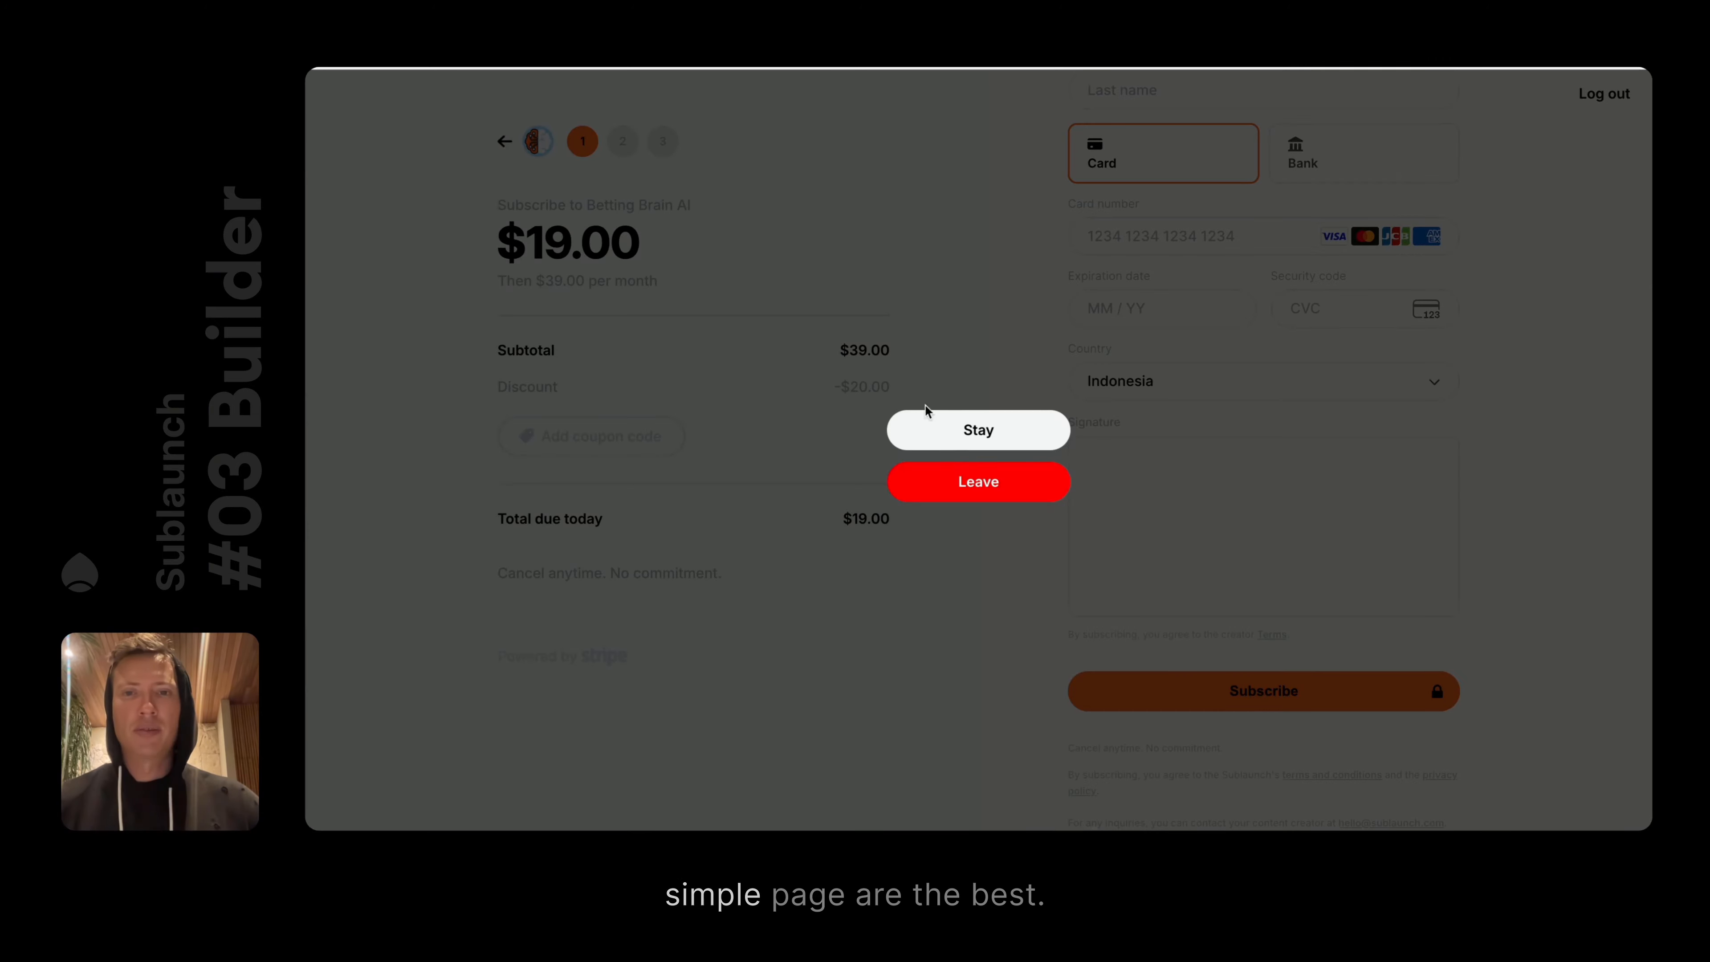
Confirm leaving the checkout and return to the Settings page
{"action": "left_click", "coordinate": [954, 477]}
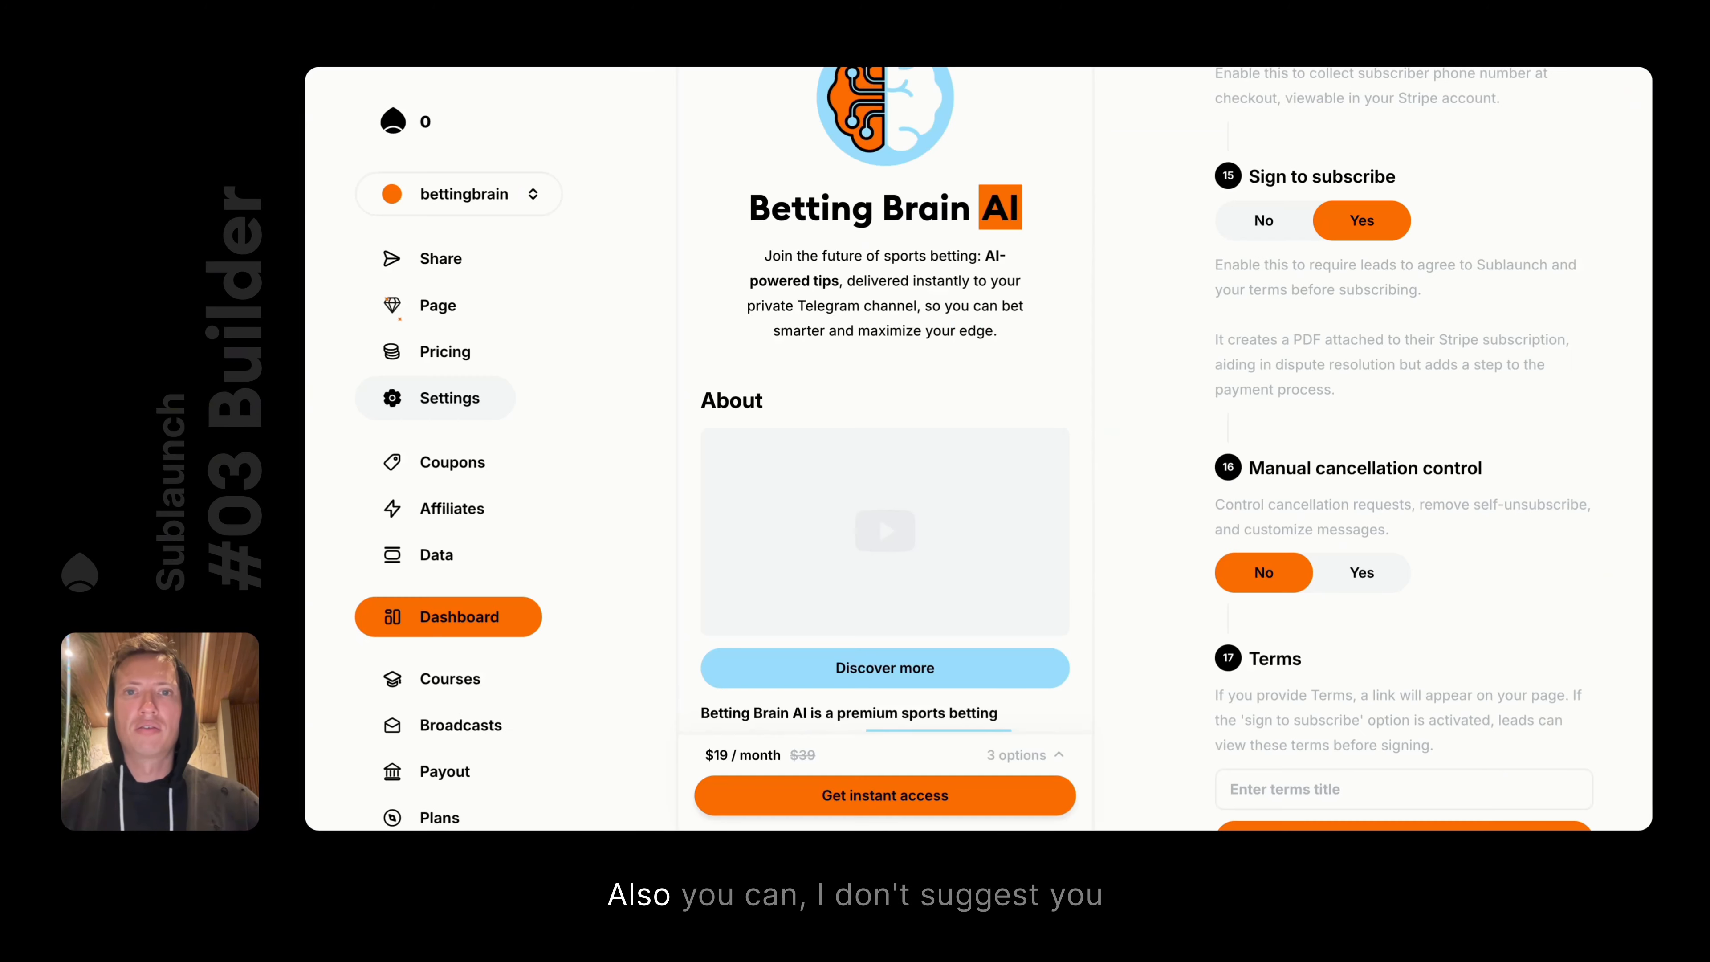
{"action": "scroll", "coordinate": [1289, 551], "scroll_direction": "down", "scroll_amount": 4}
{"action": "scroll", "coordinate": [1283, 297], "scroll_direction": "up", "scroll_amount": 4}
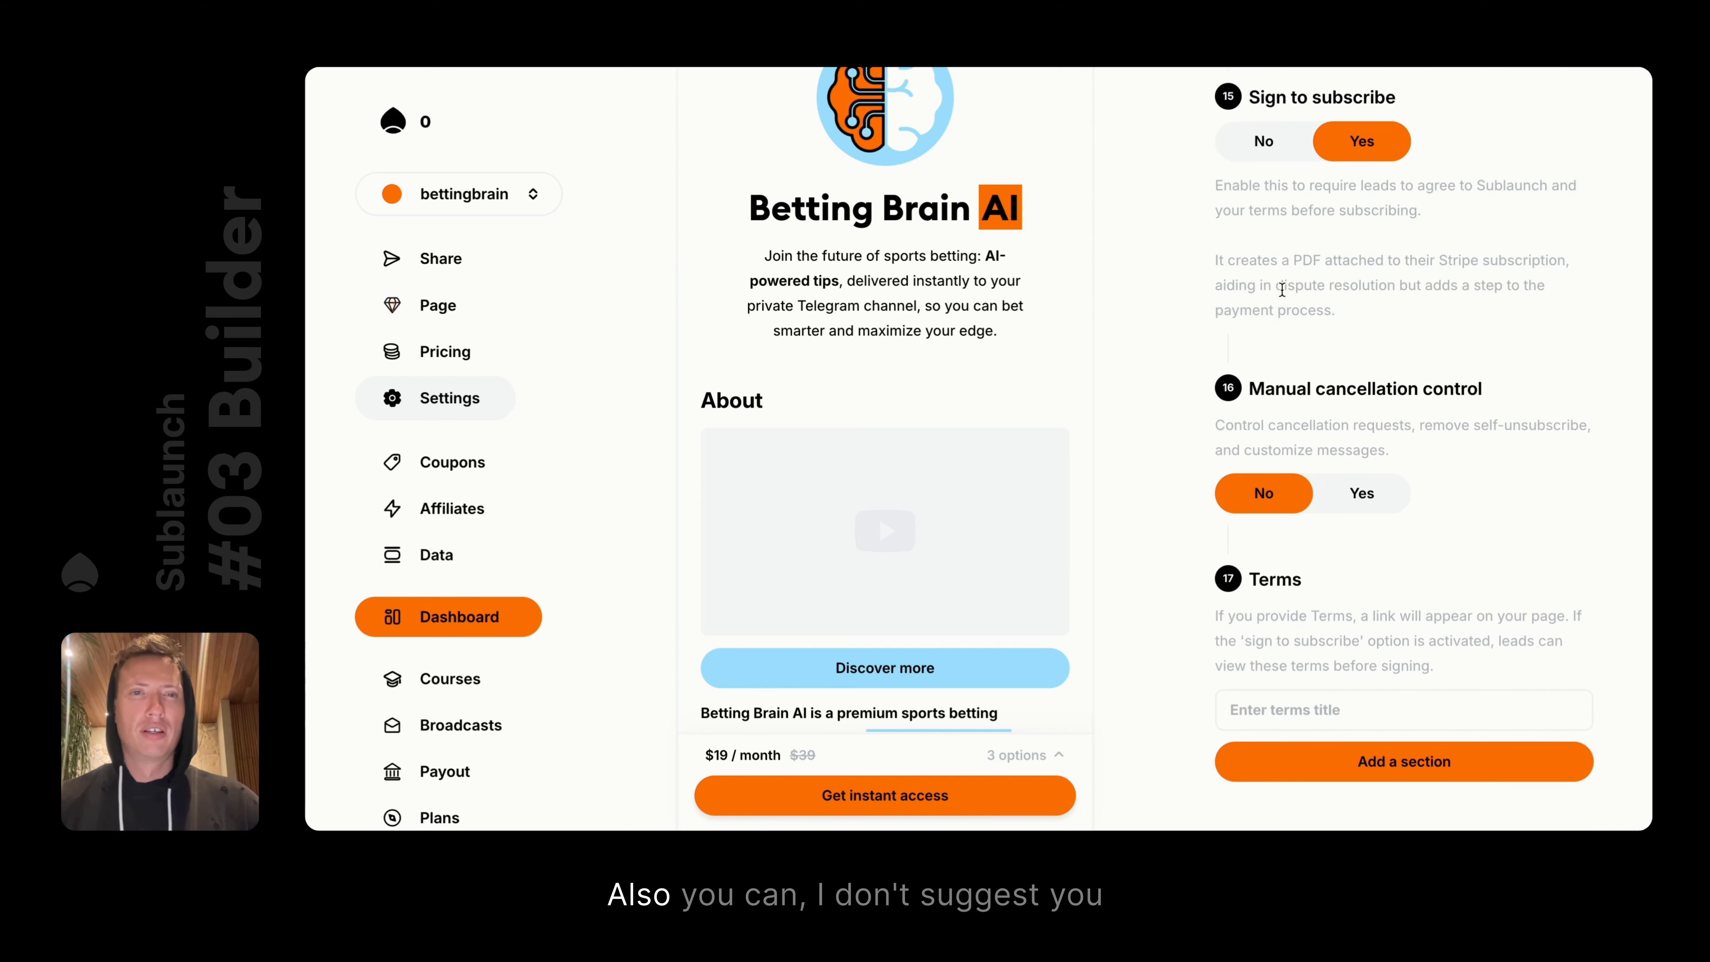
Toggle Manual cancellation control on and off, leaving it No, then open the Page element list
{"action": "left_click", "coordinate": [1362, 554]}
{"action": "left_click", "coordinate": [1269, 553]}
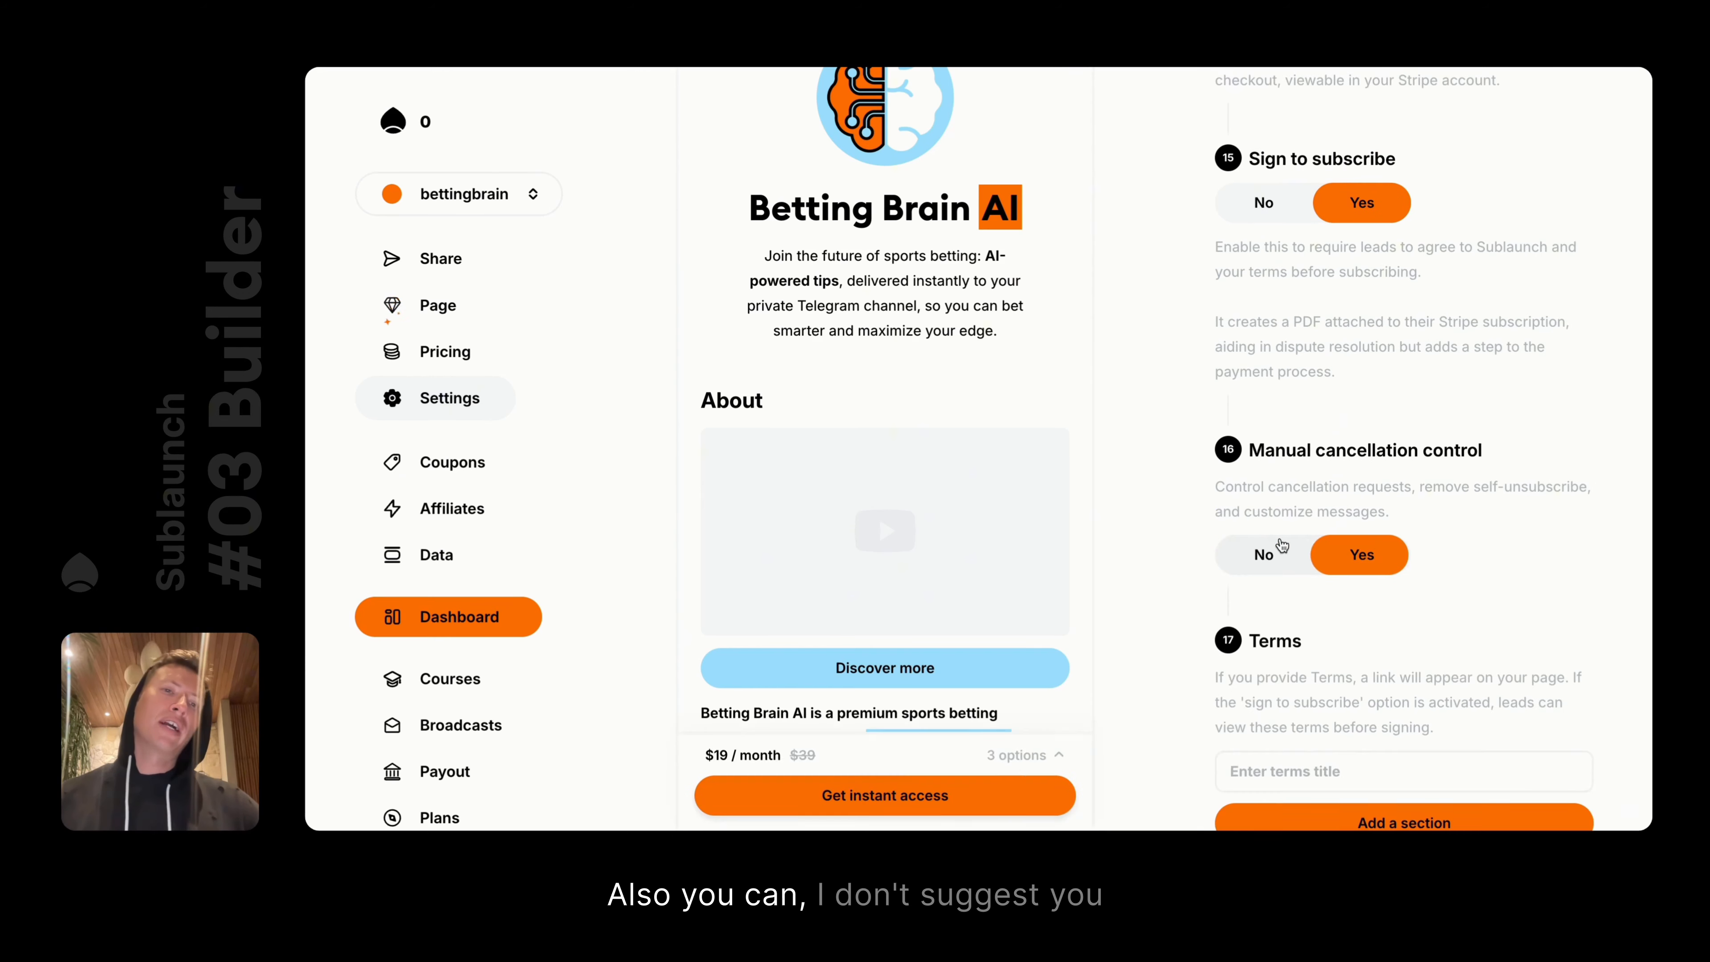
{"action": "left_click", "coordinate": [1361, 555]}
{"action": "left_click", "coordinate": [1275, 551]}
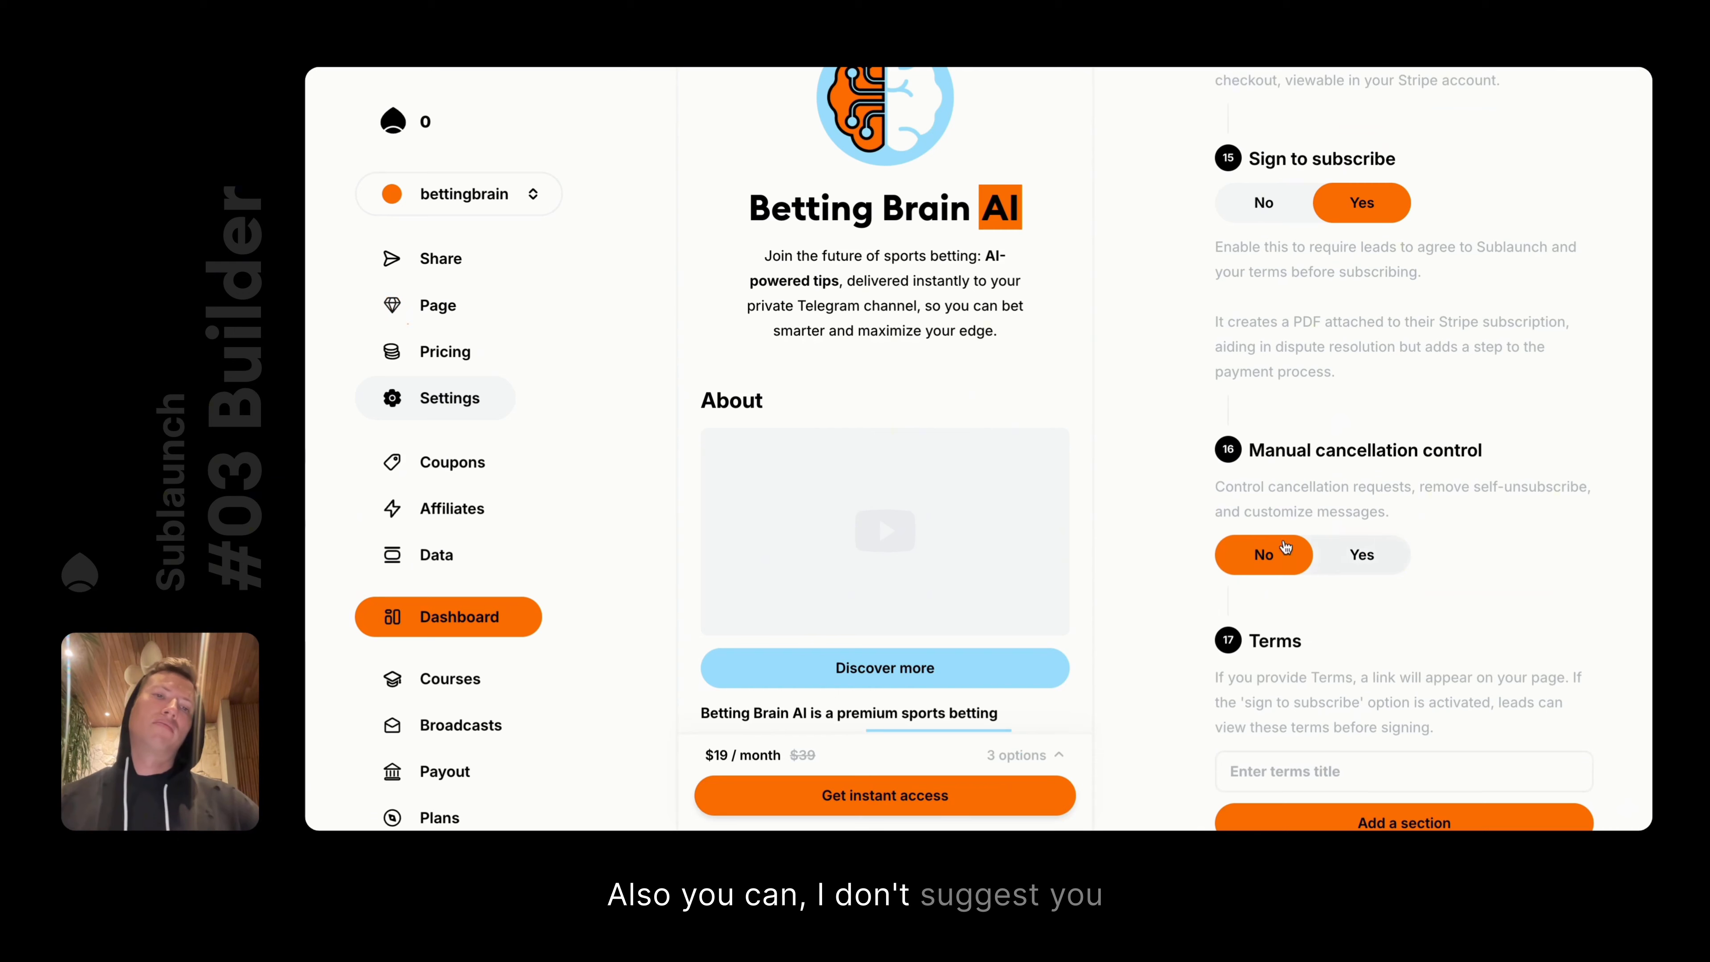
{"action": "left_click", "coordinate": [1356, 565]}
{"action": "left_click", "coordinate": [1268, 551]}
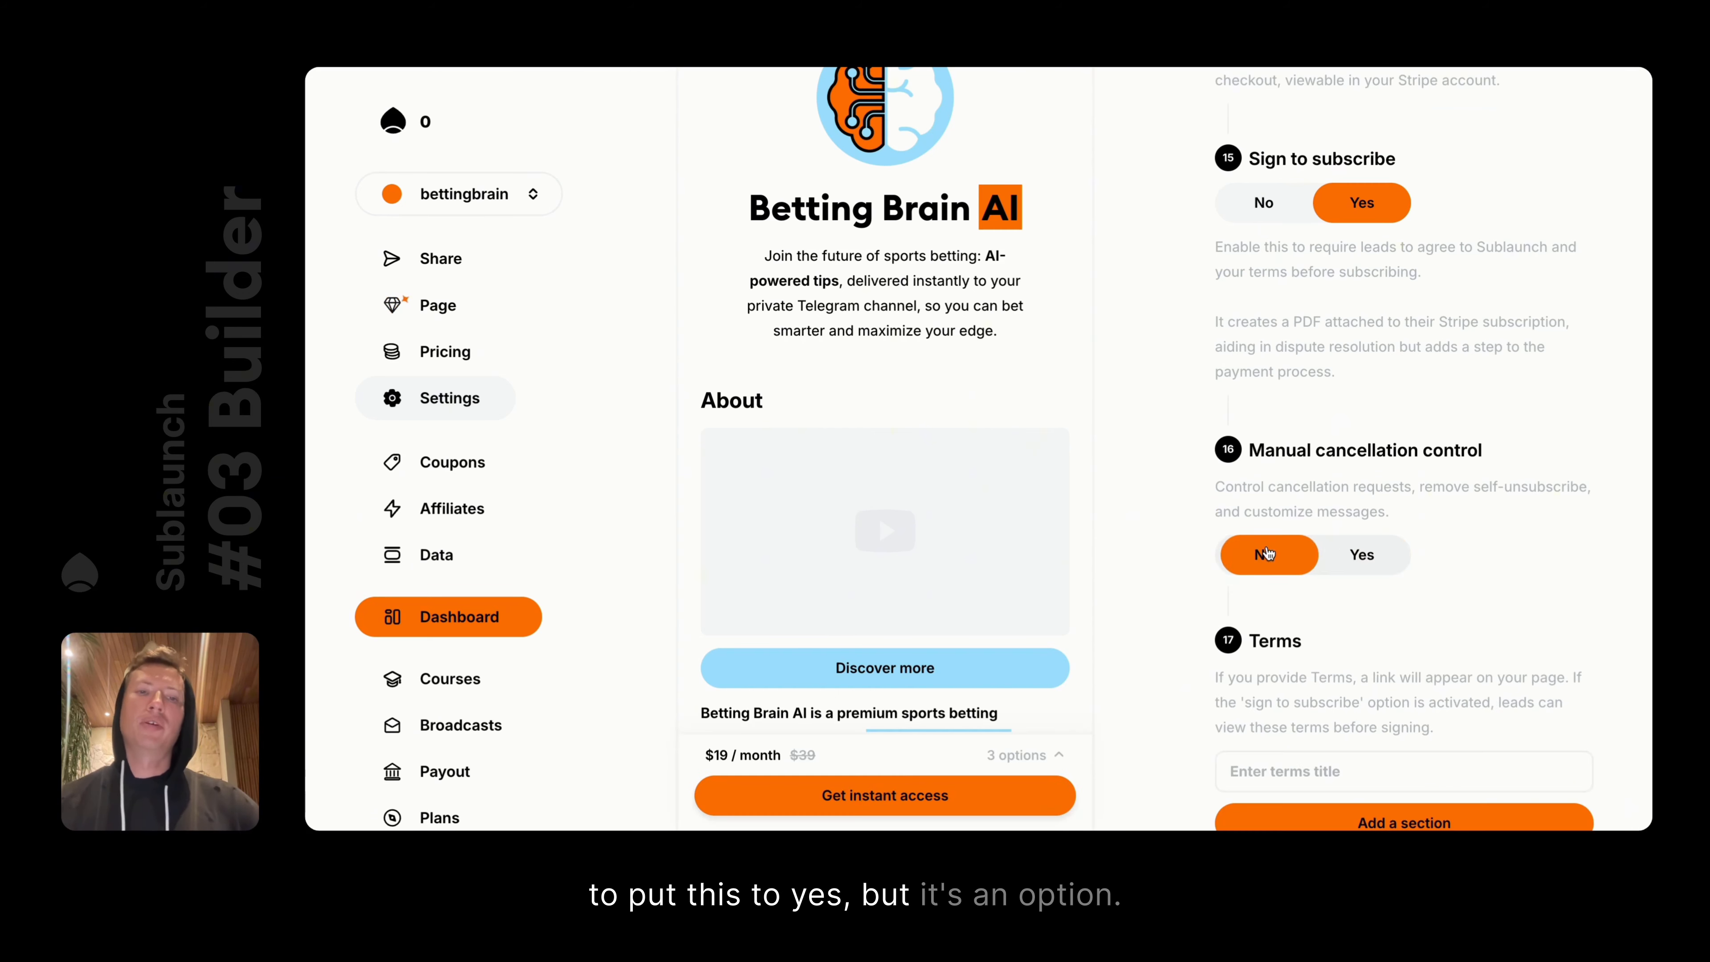
{"action": "left_click", "coordinate": [1361, 554]}
{"action": "left_click", "coordinate": [1267, 553]}
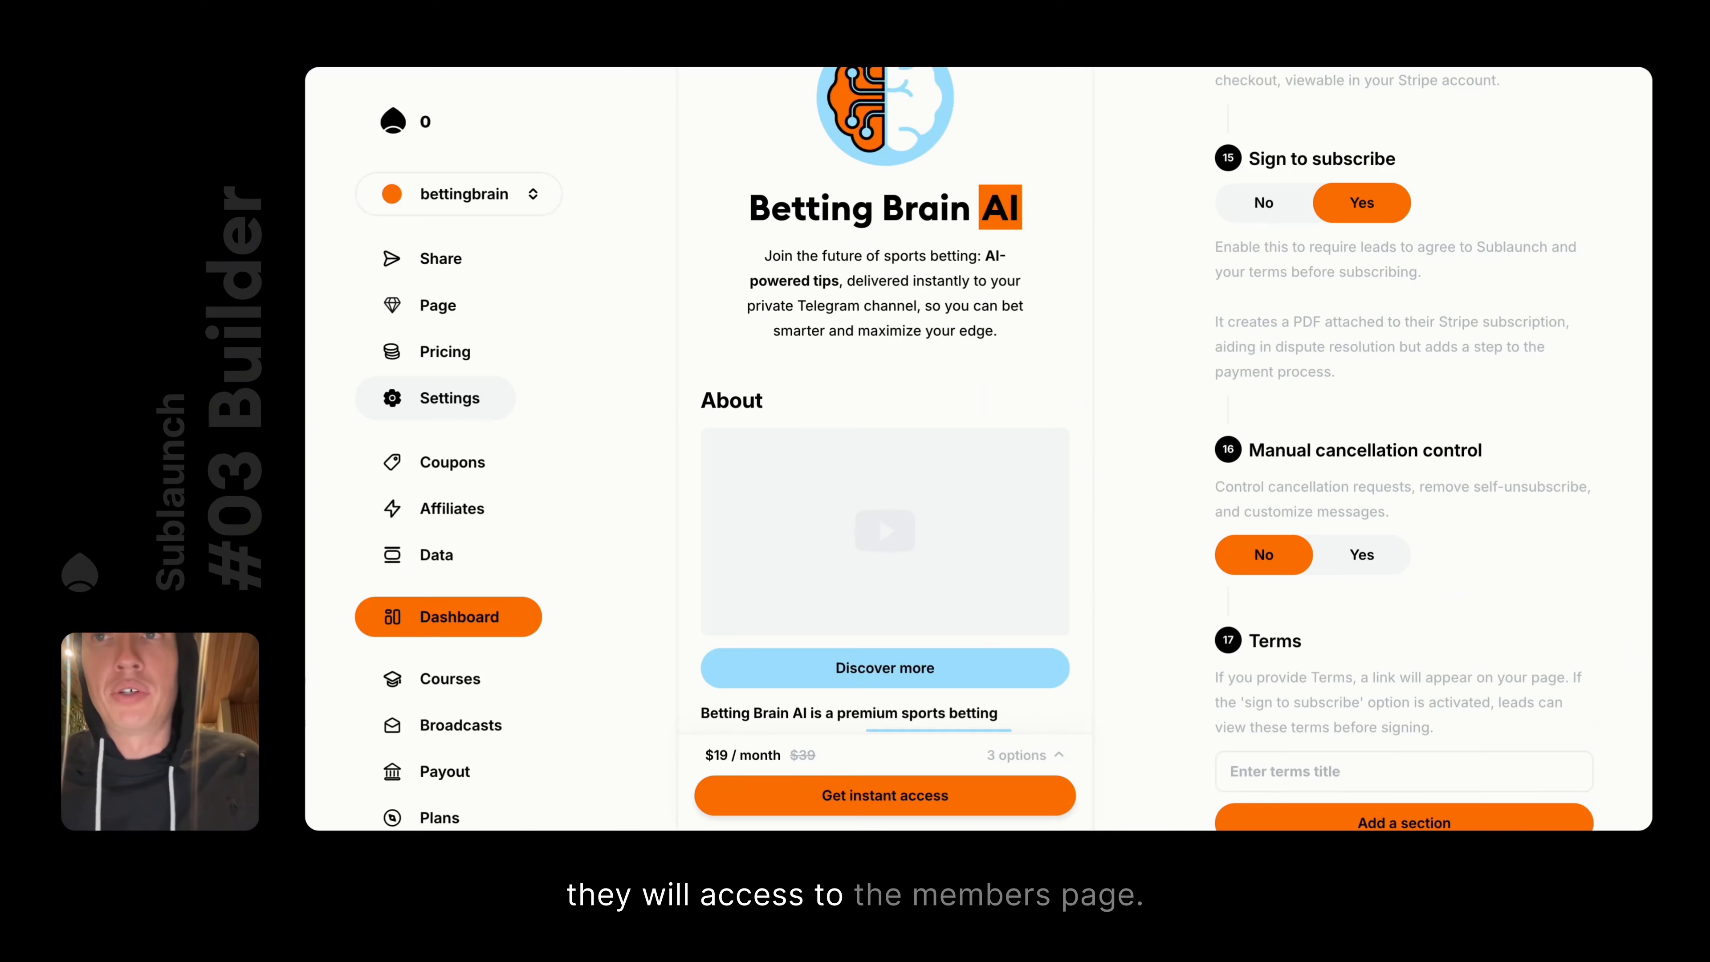
{"action": "left_click", "coordinate": [443, 316]}
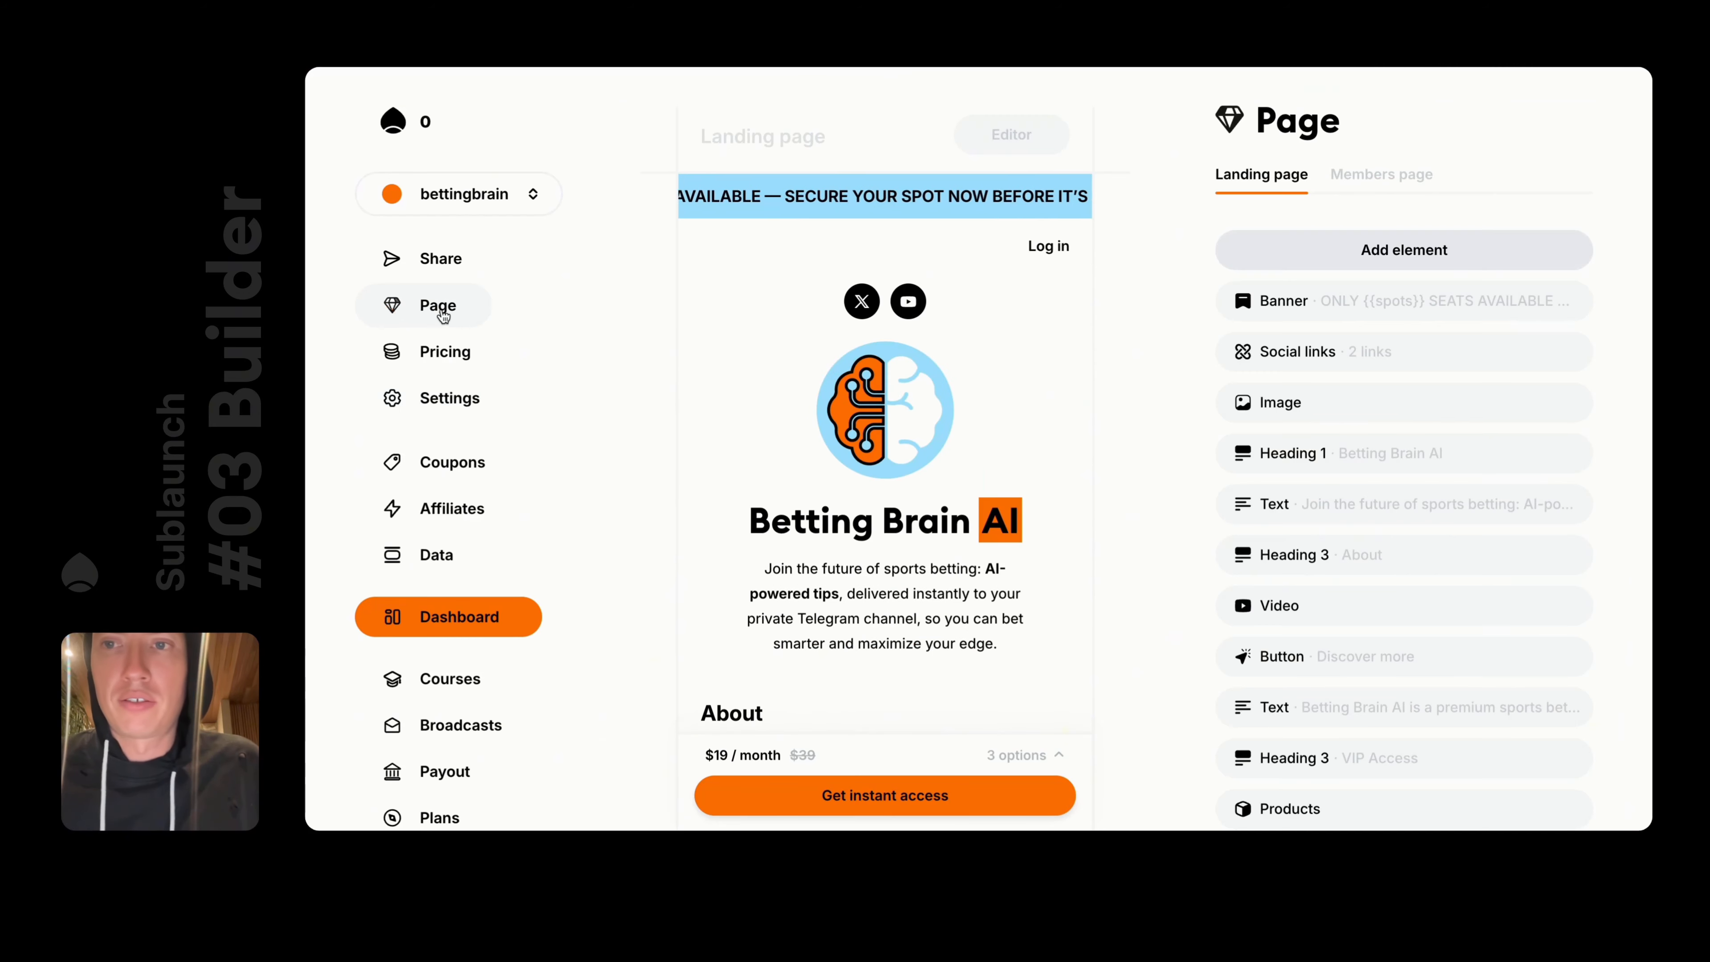
Preview the Members page, compare it with the Landing page, then return to Settings
{"action": "left_click", "coordinate": [1366, 177]}
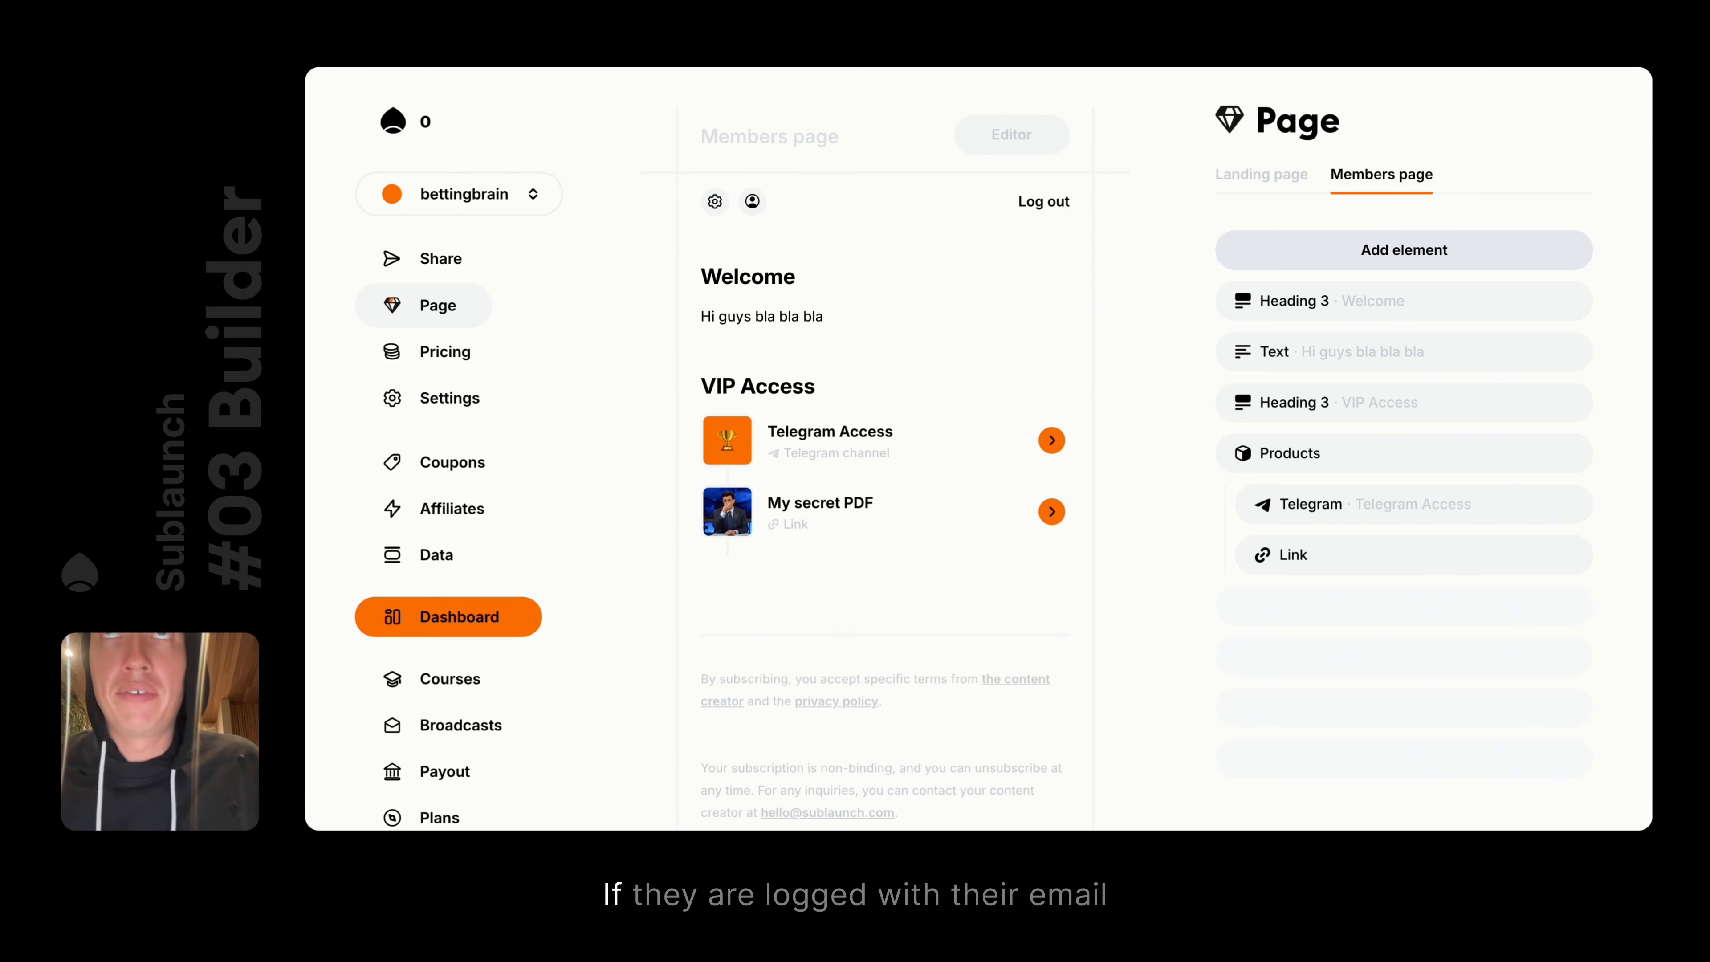
{"action": "left_click", "coordinate": [626, 14]}
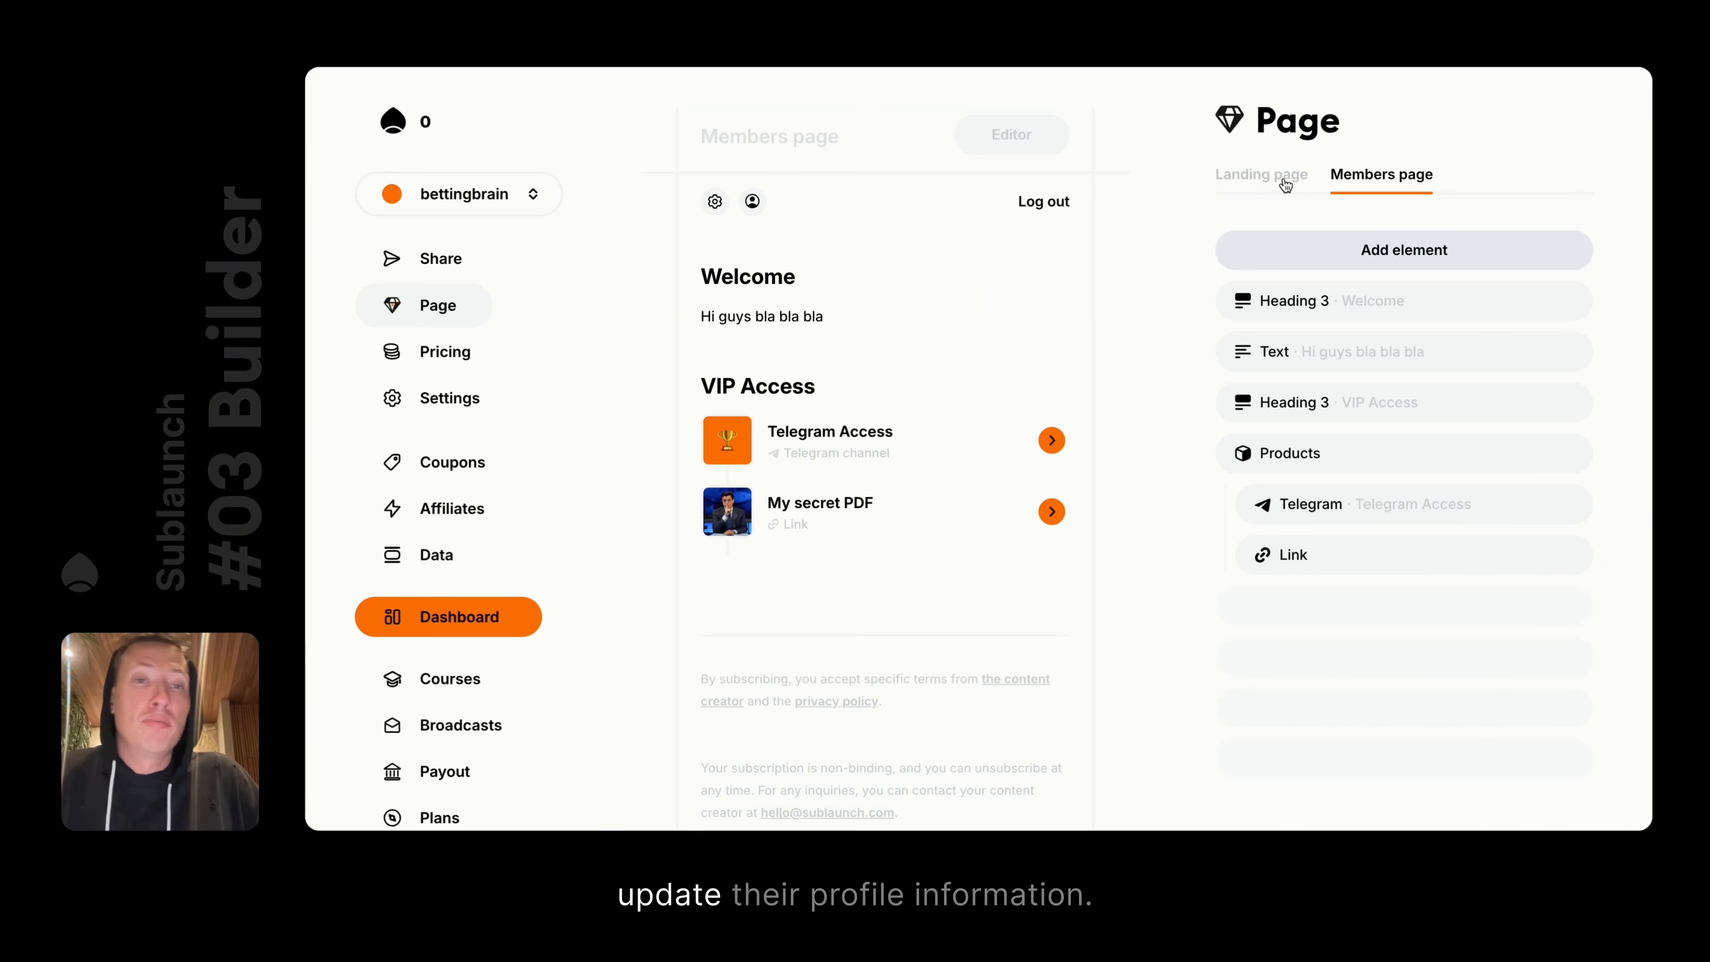
{"action": "left_click", "coordinate": [1283, 175]}
{"action": "left_click", "coordinate": [1390, 175]}
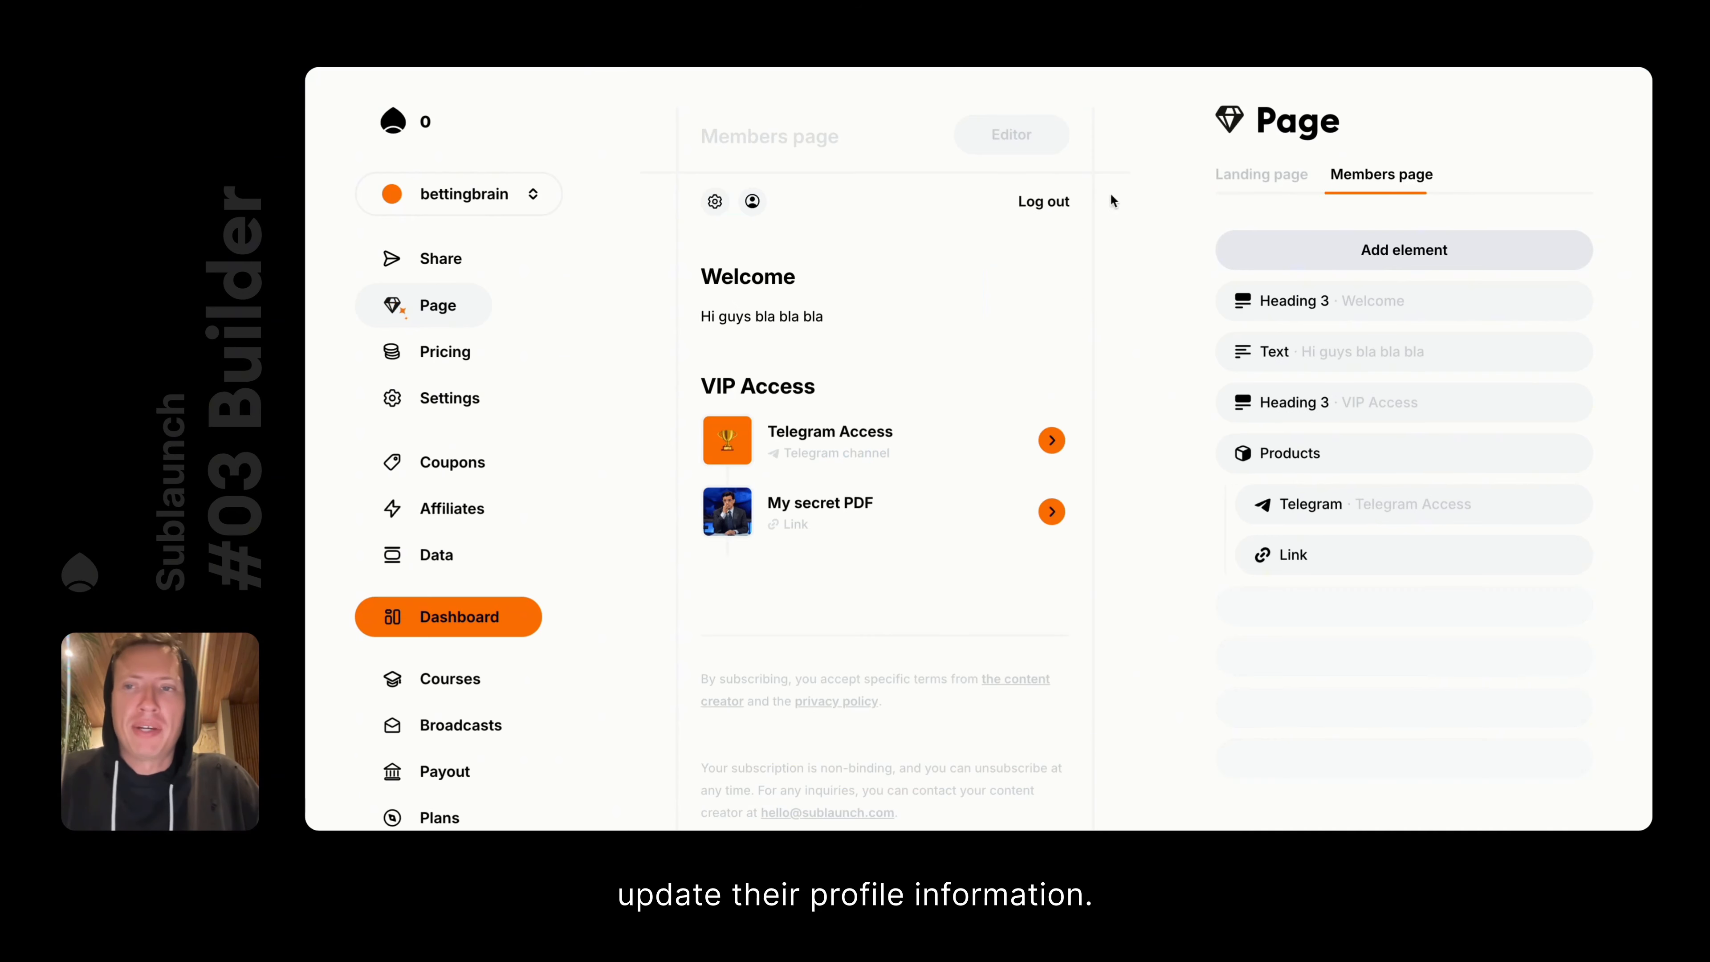
{"action": "left_click", "coordinate": [446, 398]}
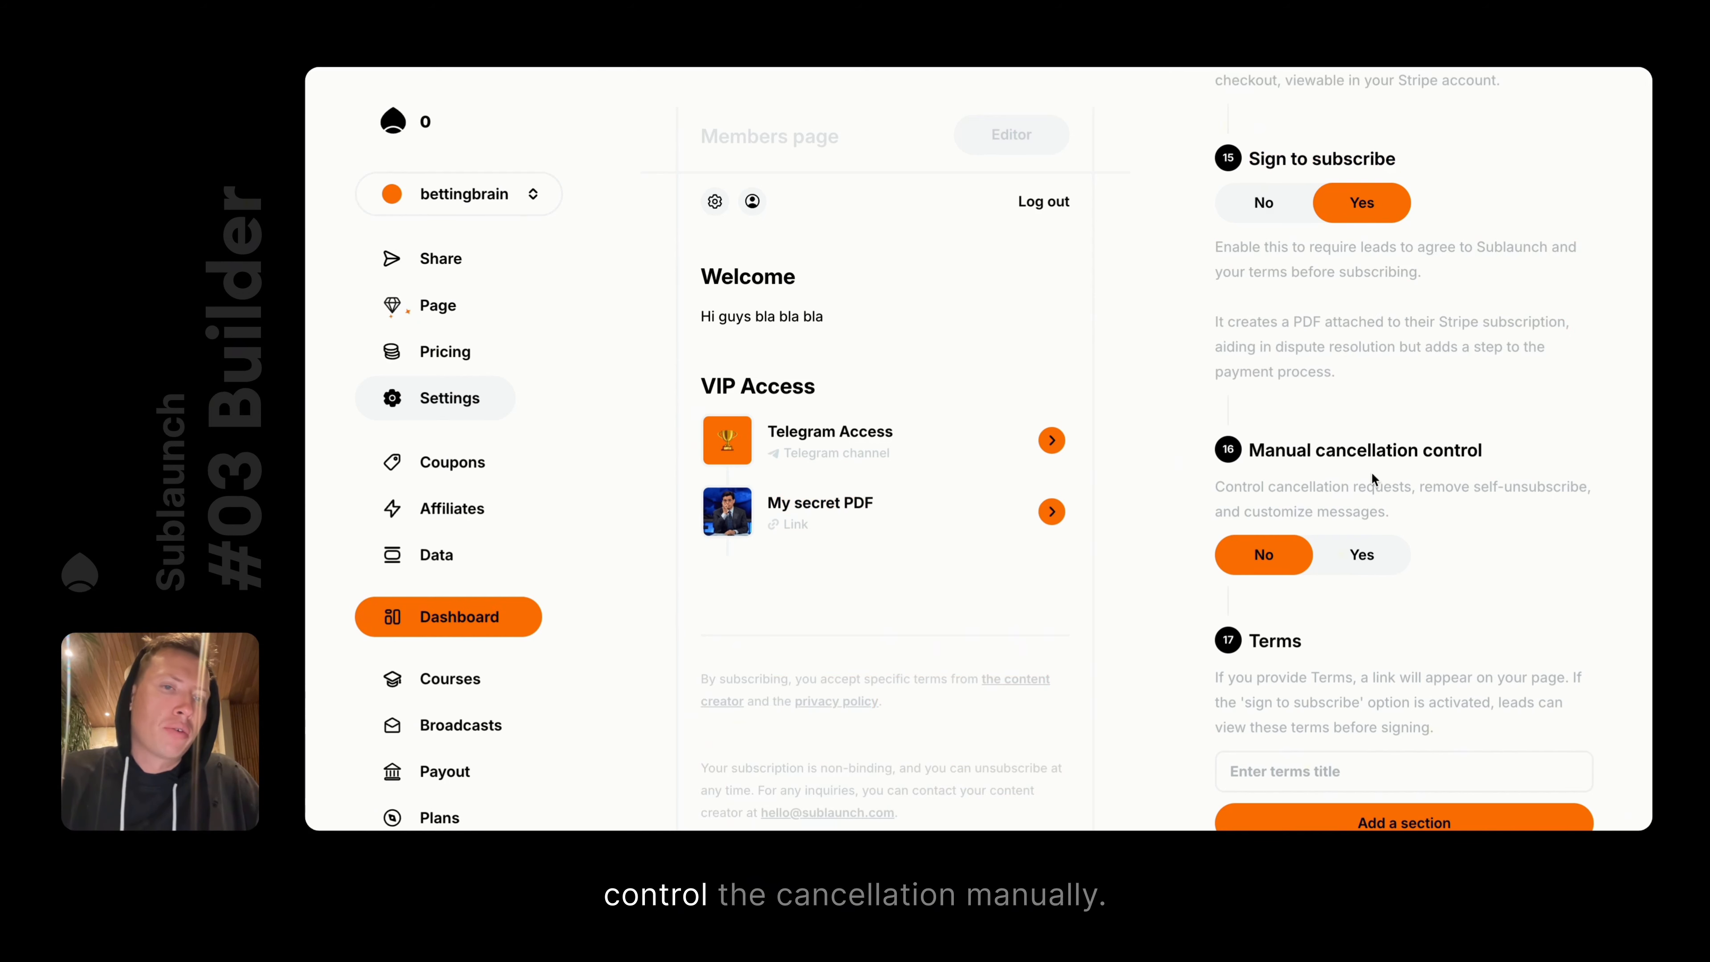
Enable manual cancellation and replace the message's {{contactEmail}} tag with osjdsodksd, then eirjere.erne
{"action": "left_click", "coordinate": [1371, 555]}
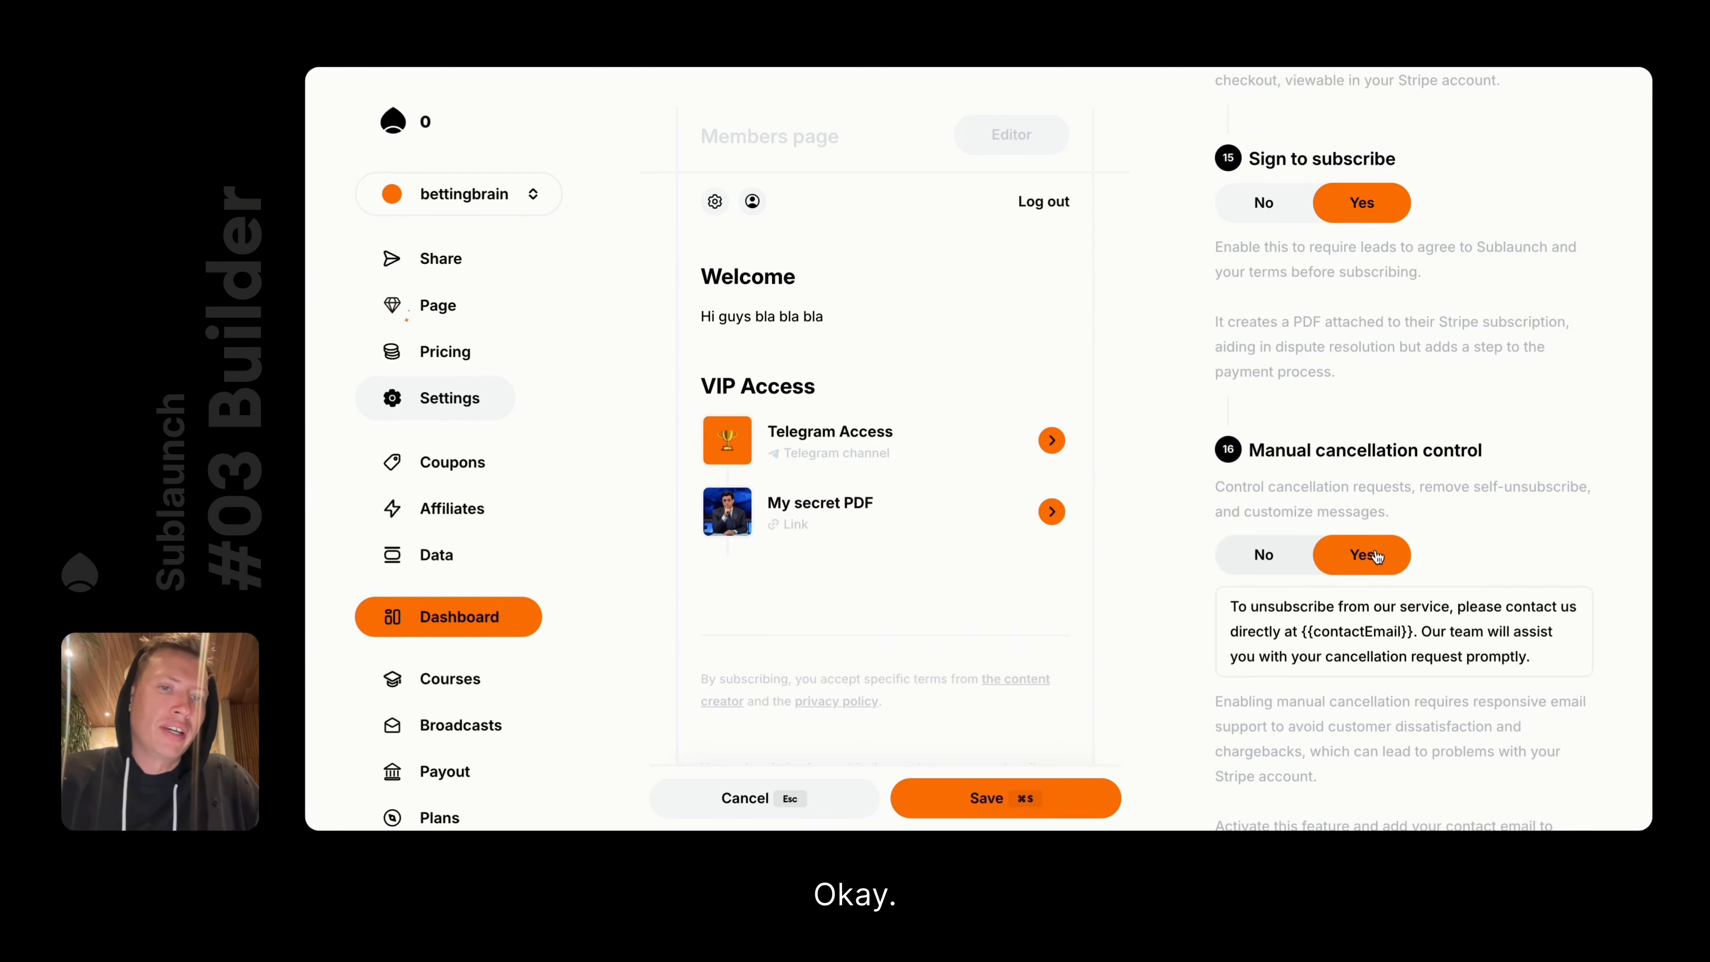
{"action": "scroll", "coordinate": [1281, 579], "scroll_direction": "down", "scroll_amount": 3}
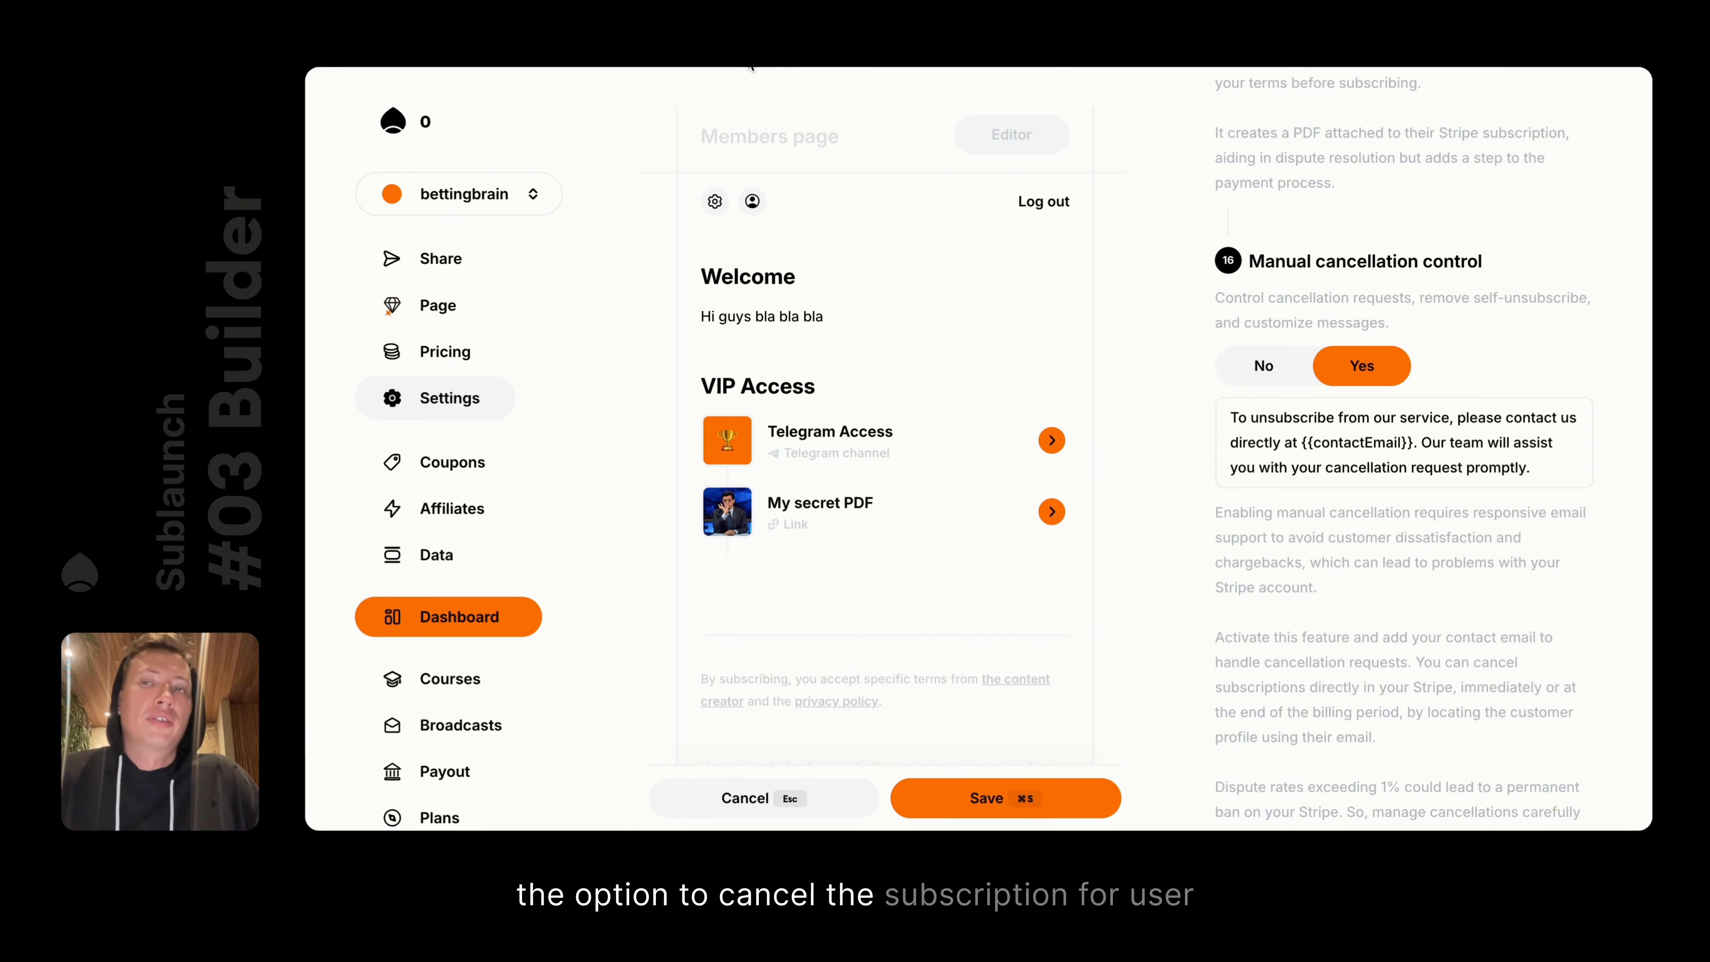
{"action": "left_click_drag", "start_coordinate": [1229, 412], "coordinate": [1560, 479]}
{"action": "left_click", "coordinate": [1560, 478]}
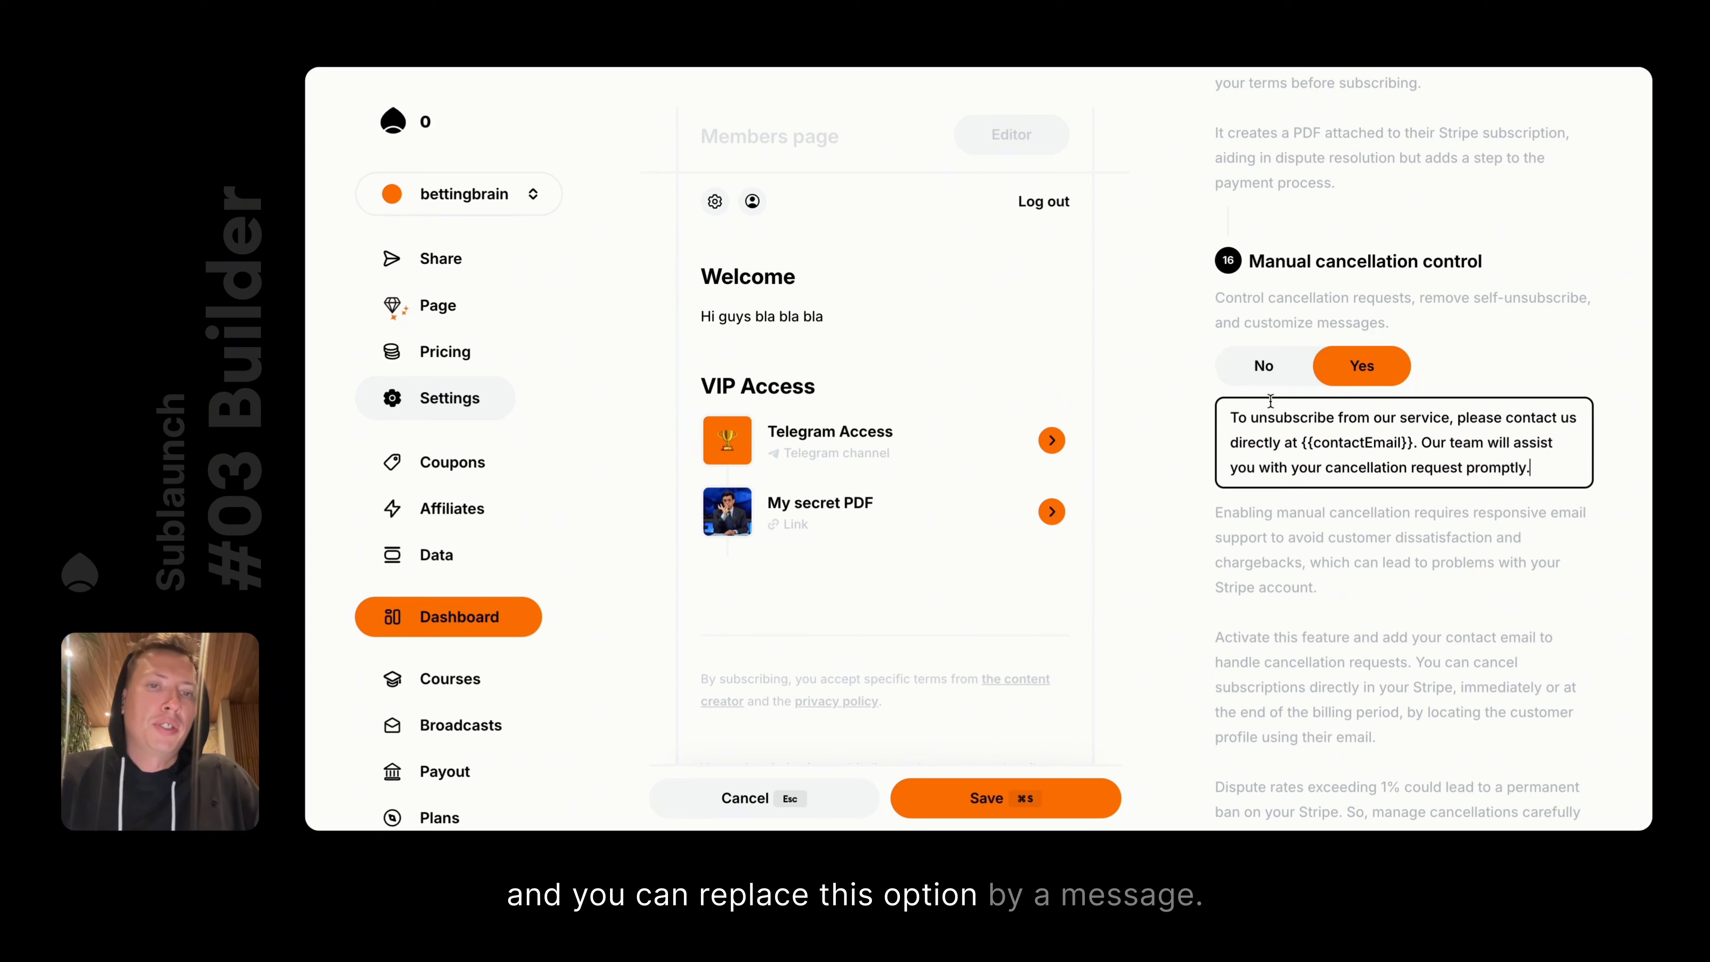
{"action": "left_click_drag", "start_coordinate": [1229, 414], "coordinate": [1558, 471]}
{"action": "left_click", "coordinate": [1557, 467]}
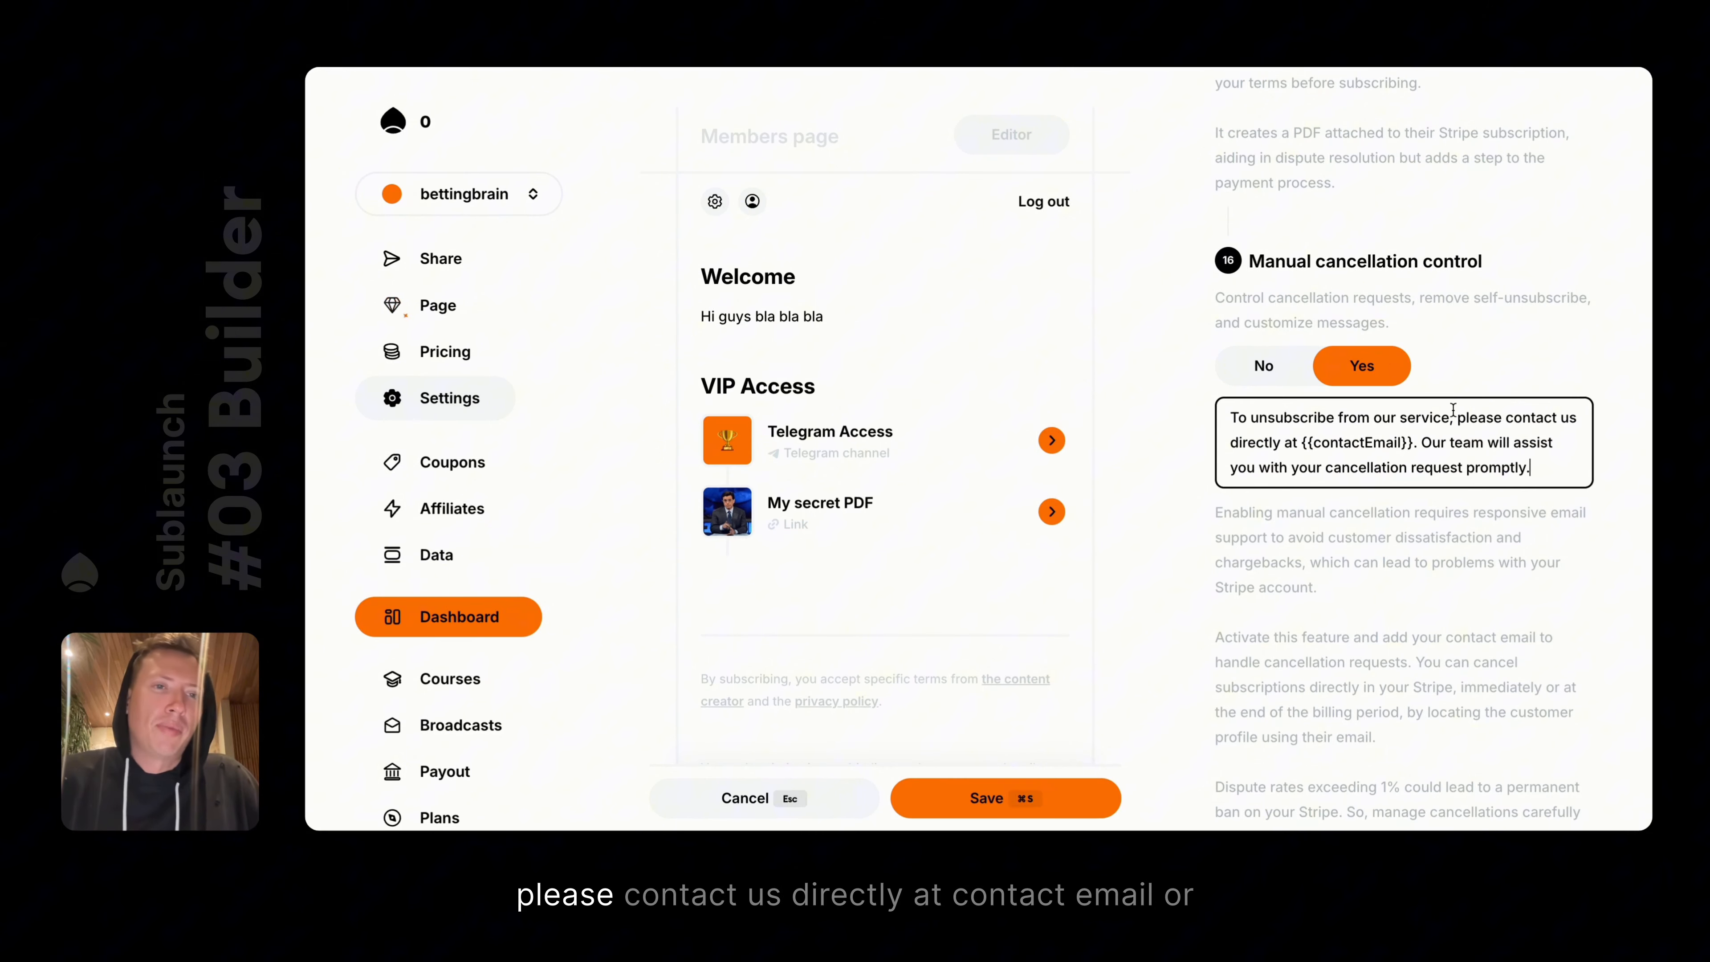
{"action": "double_click", "coordinate": [1359, 441]}
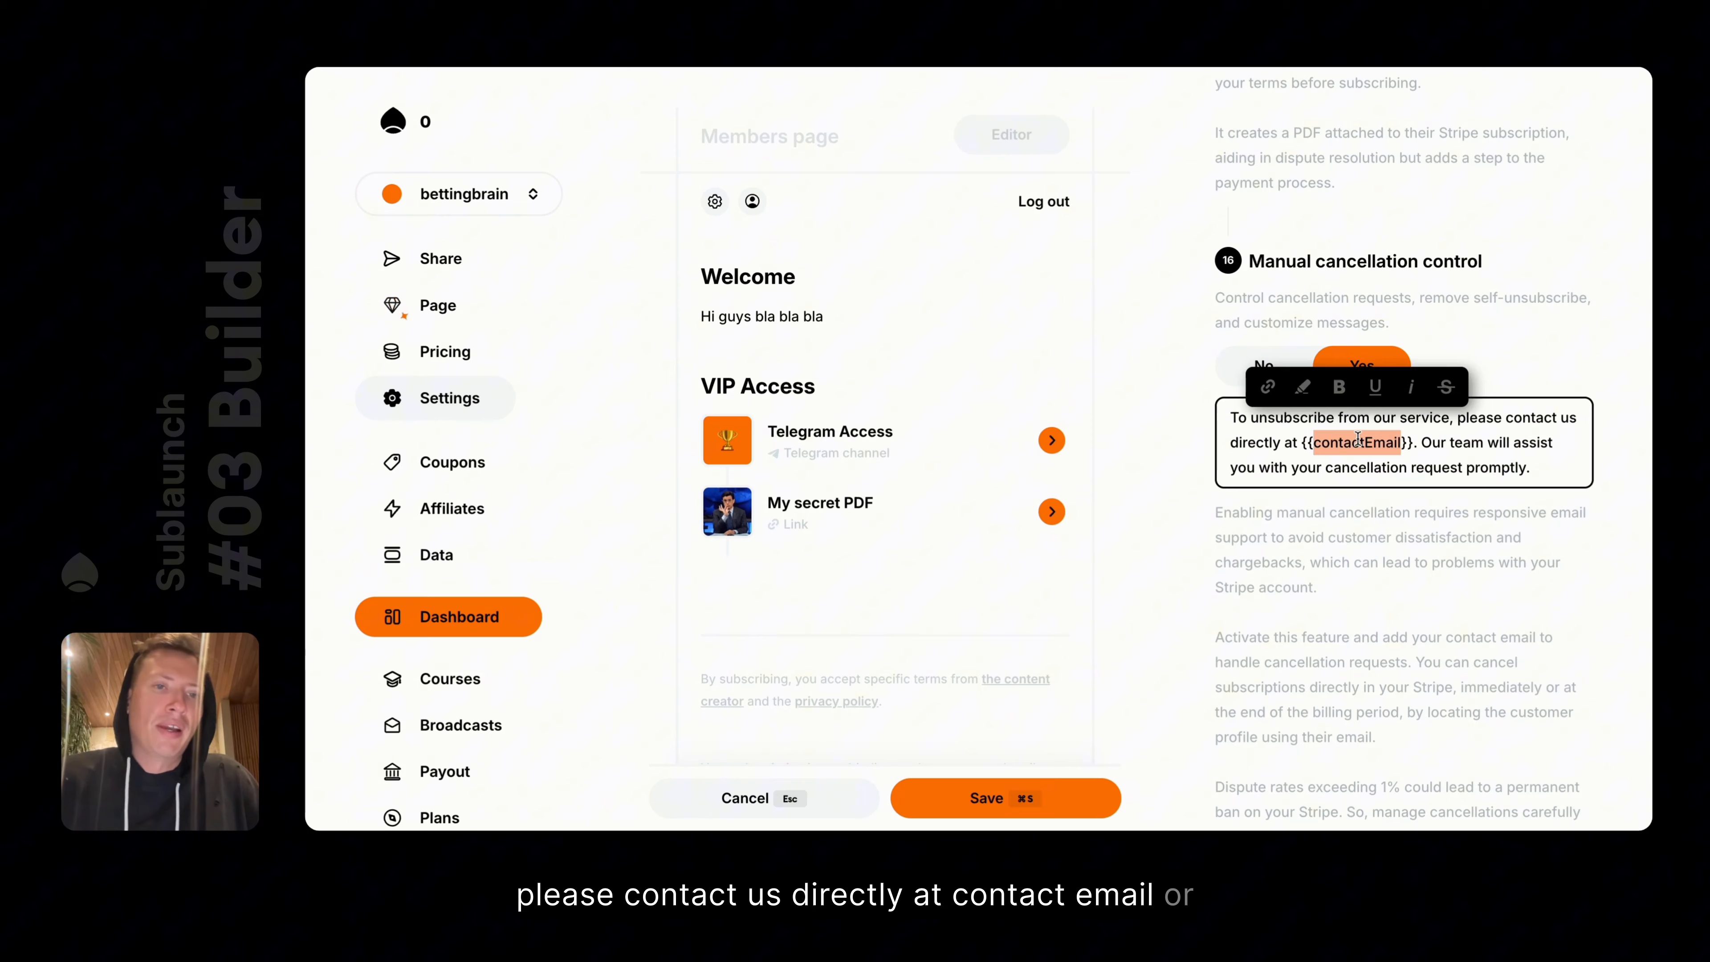
{"action": "scroll", "coordinate": [1358, 442], "scroll_direction": "down", "scroll_amount": 3}
{"action": "type", "text": "osjdsodksd"}
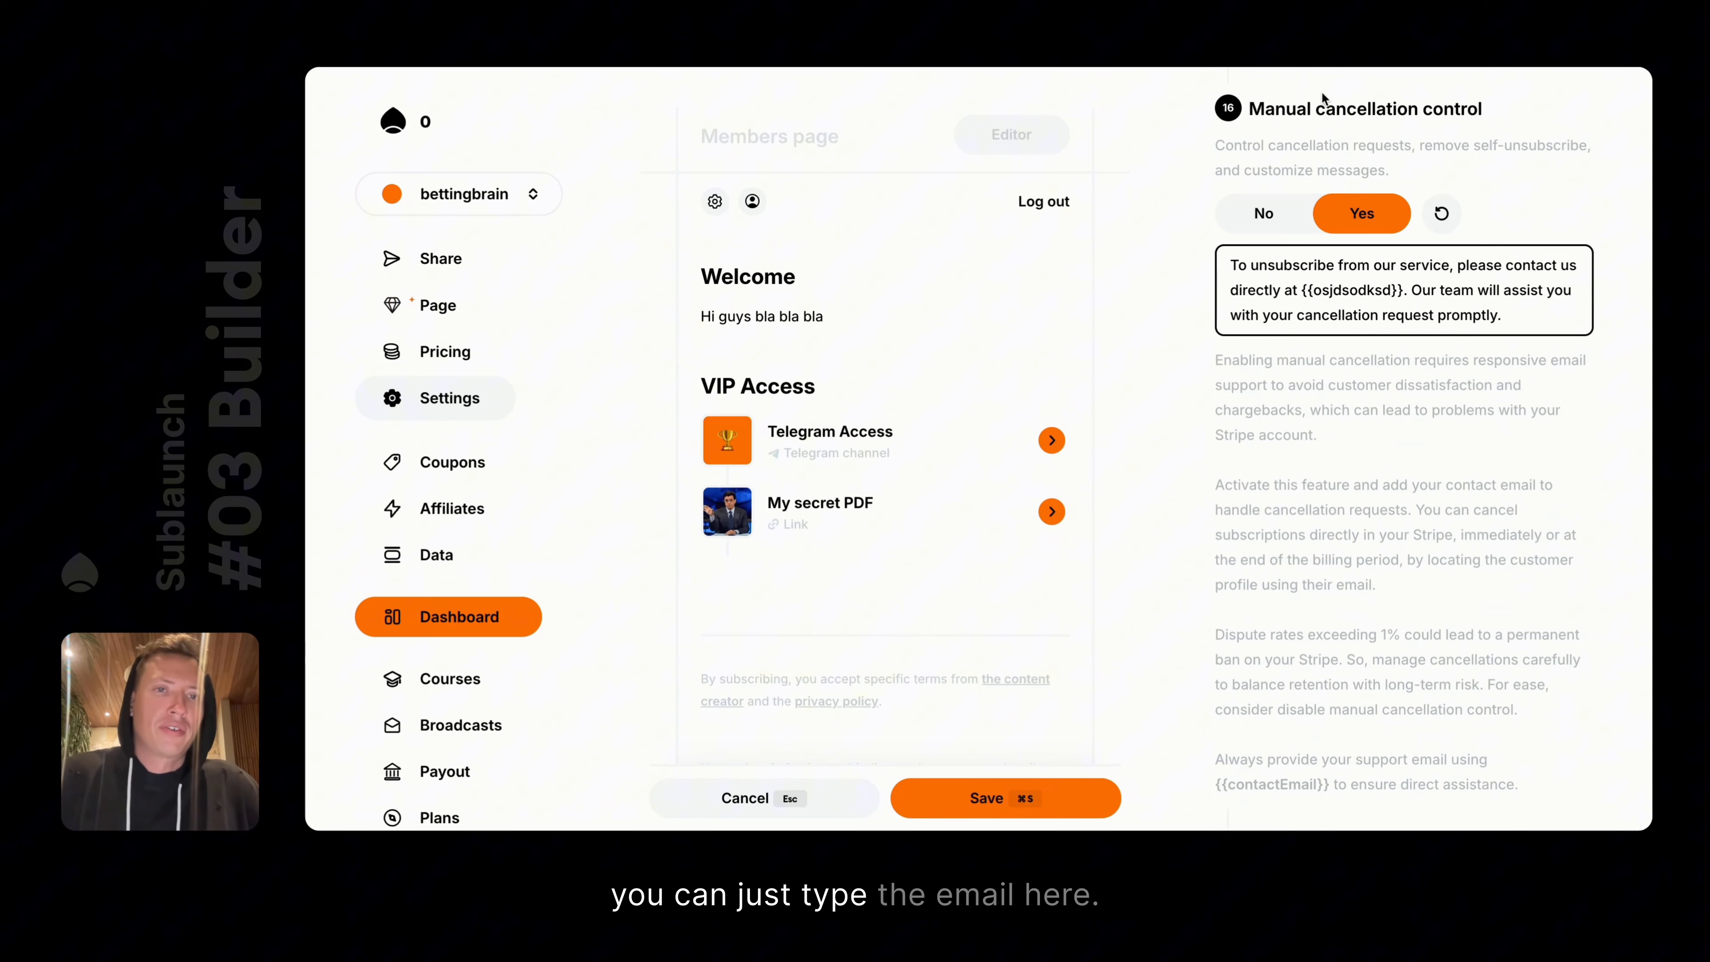
{"action": "left_click_drag", "start_coordinate": [1301, 289], "coordinate": [1404, 286]}
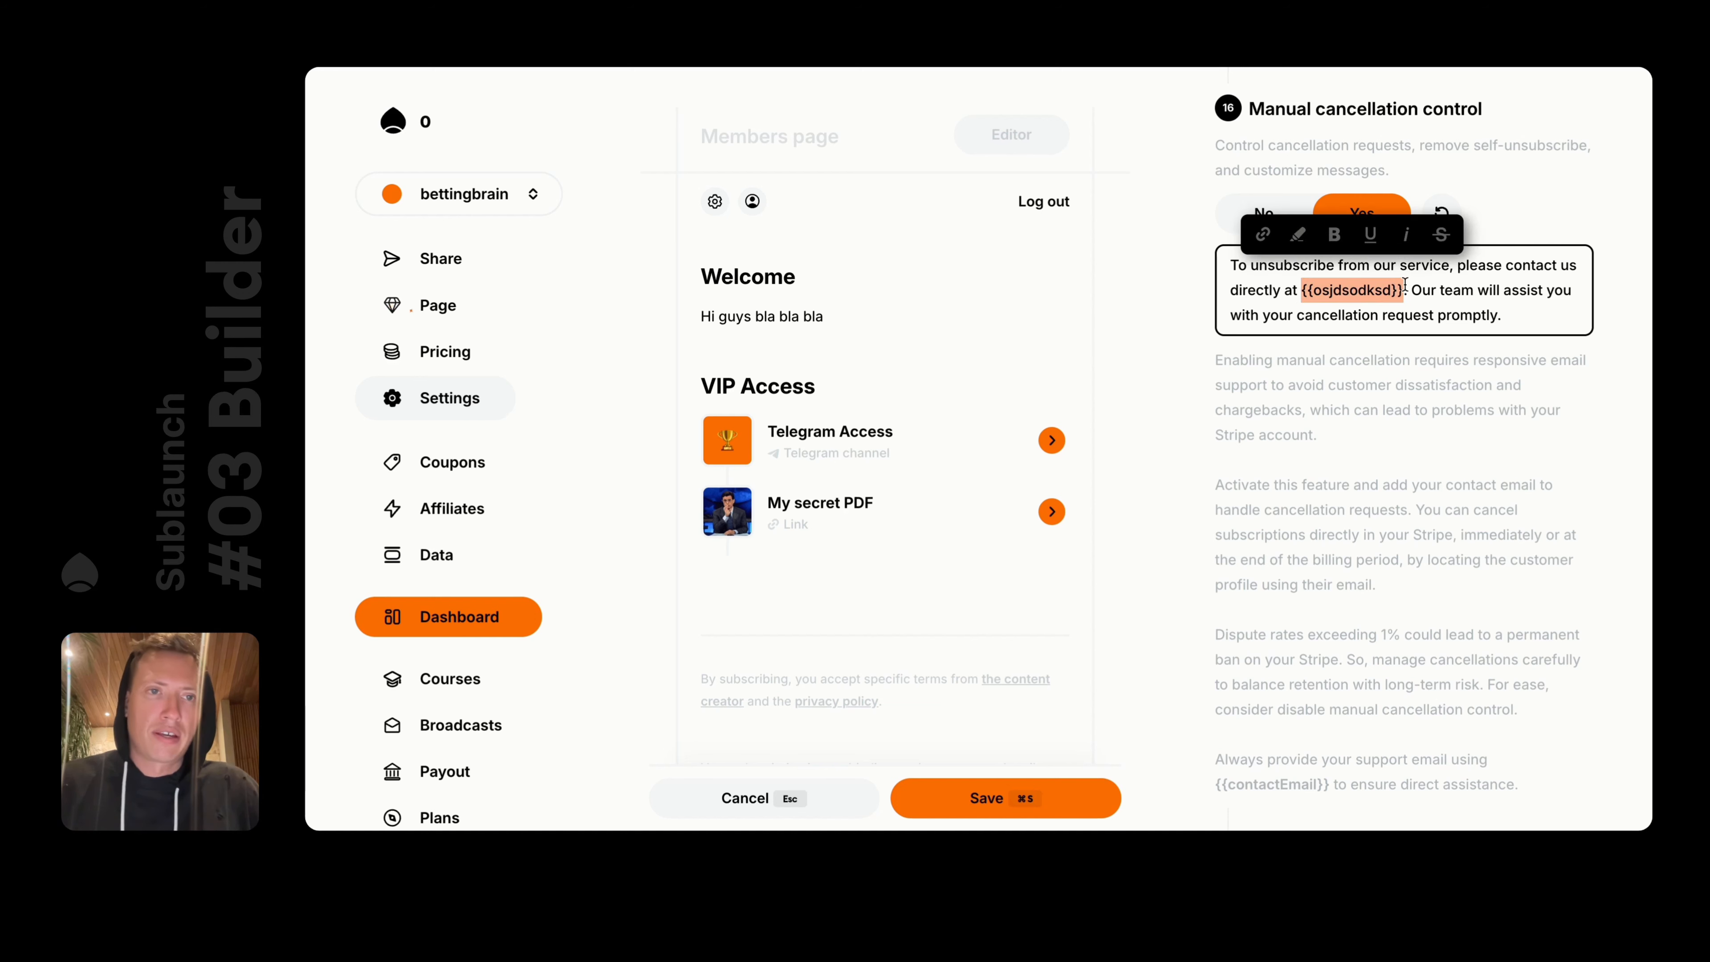
{"action": "type", "text": "eirjere.erne"}
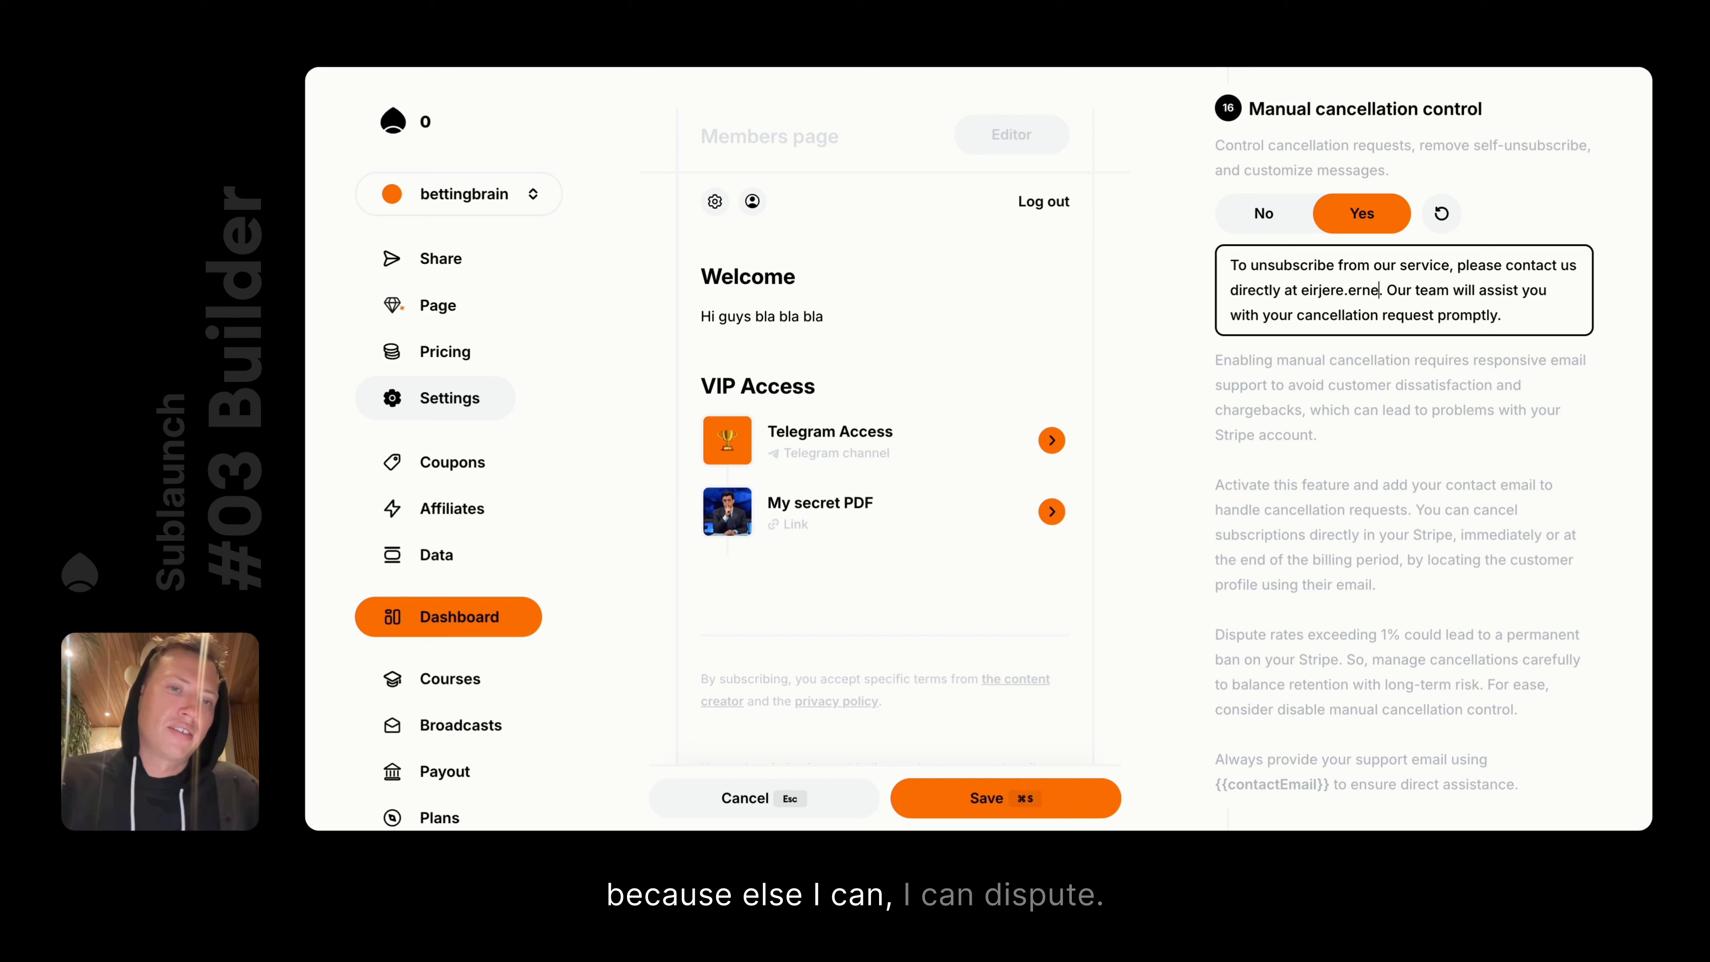
Discard the manual cancellation edits so the setting reverts to off
{"action": "left_click", "coordinate": [730, 798]}
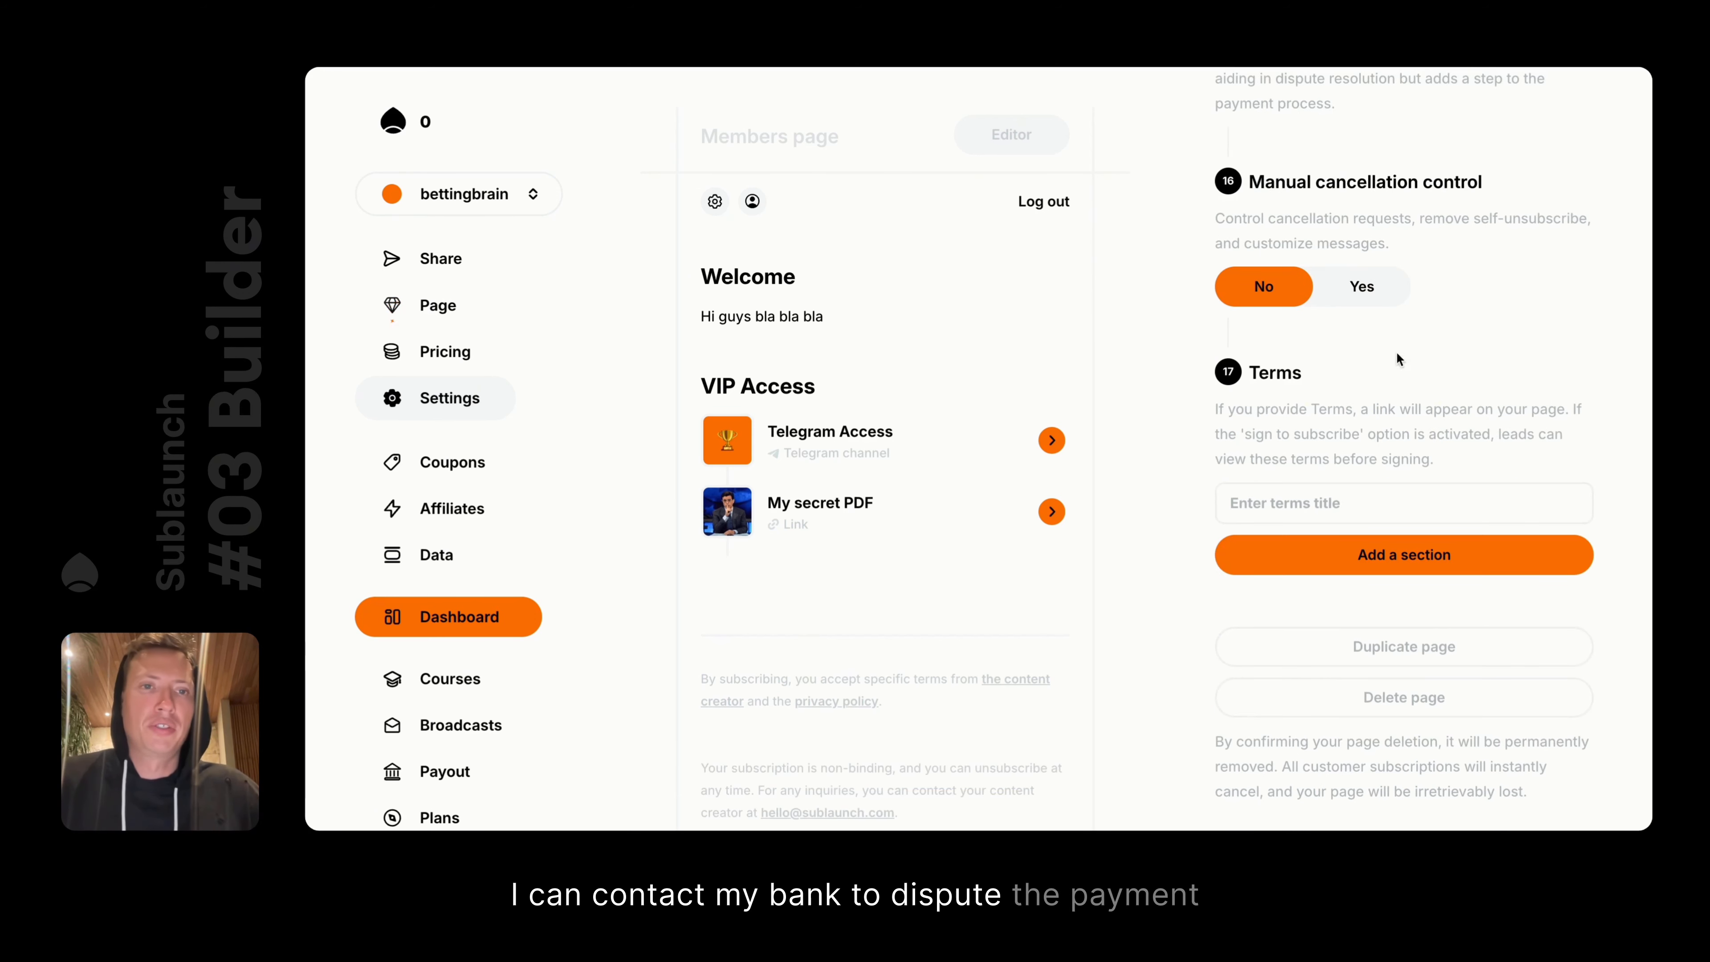
{"action": "left_click", "coordinate": [1380, 282]}
{"action": "scroll", "coordinate": [1371, 471], "scroll_direction": "down", "scroll_amount": 3}
{"action": "left_click_drag", "start_coordinate": [1215, 86], "coordinate": [1530, 515]}
{"action": "scroll", "coordinate": [1530, 515], "scroll_direction": "up", "scroll_amount": 1}
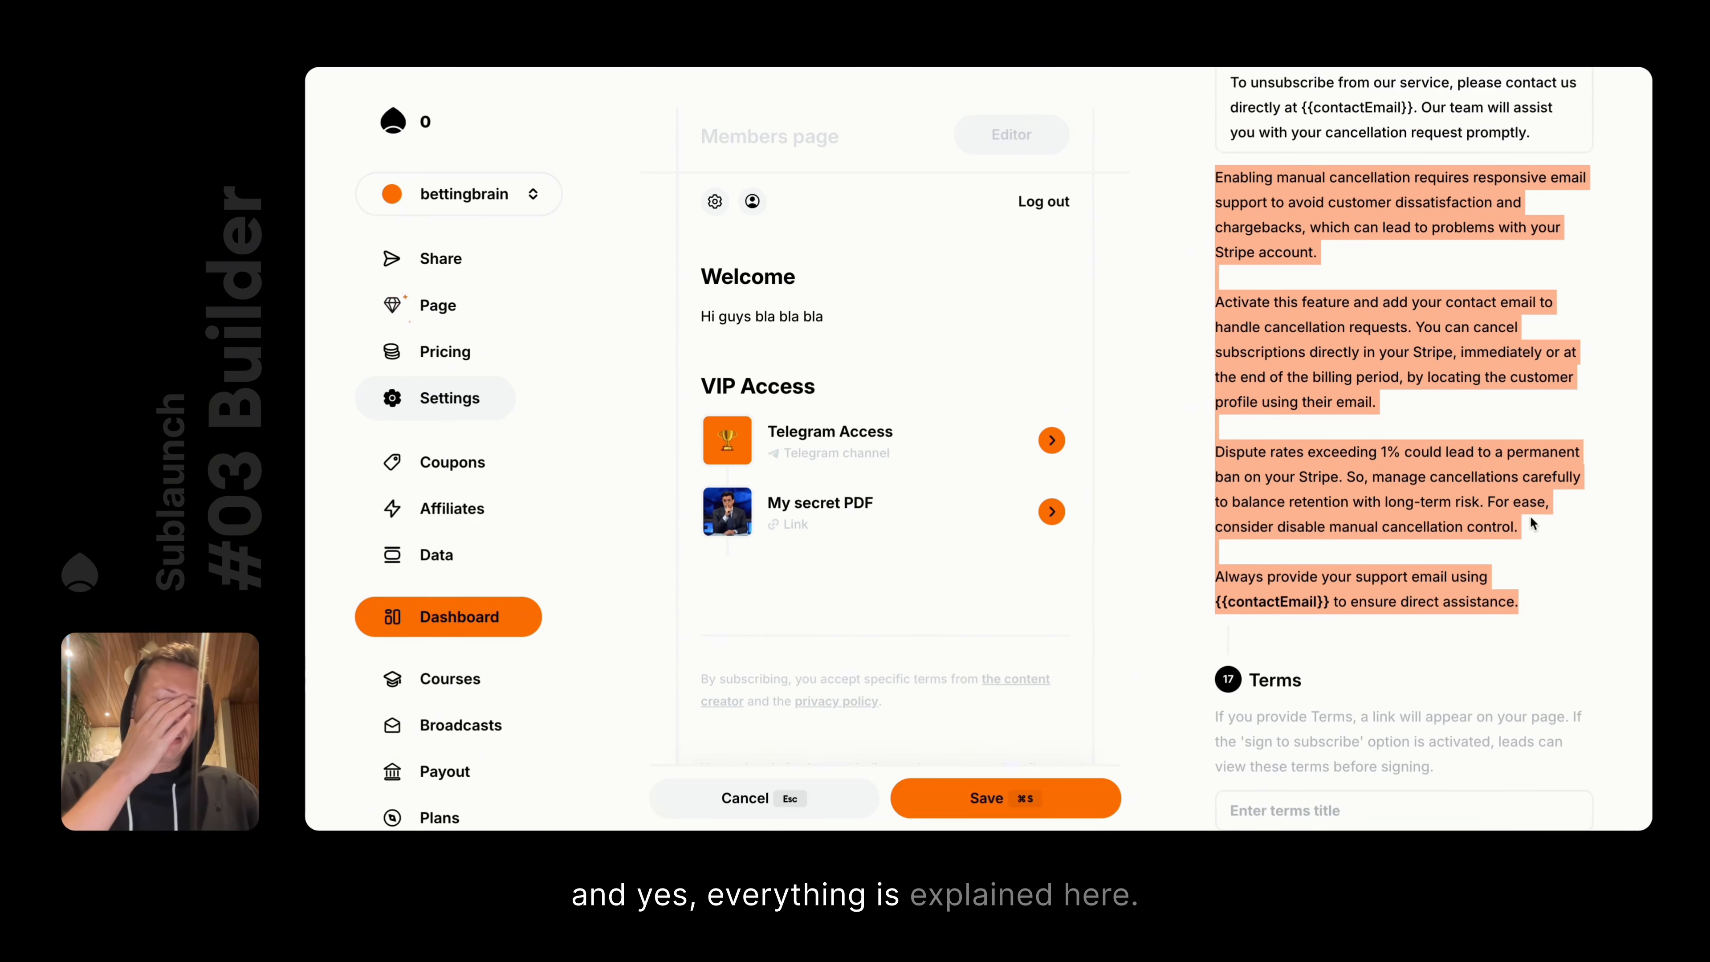
{"action": "left_click", "coordinate": [734, 799]}
{"action": "scroll", "coordinate": [1574, 477], "scroll_direction": "down", "scroll_amount": 5}
Add a single Terms section and give the Terms the title 'Terms'
{"action": "left_click", "coordinate": [1300, 501]}
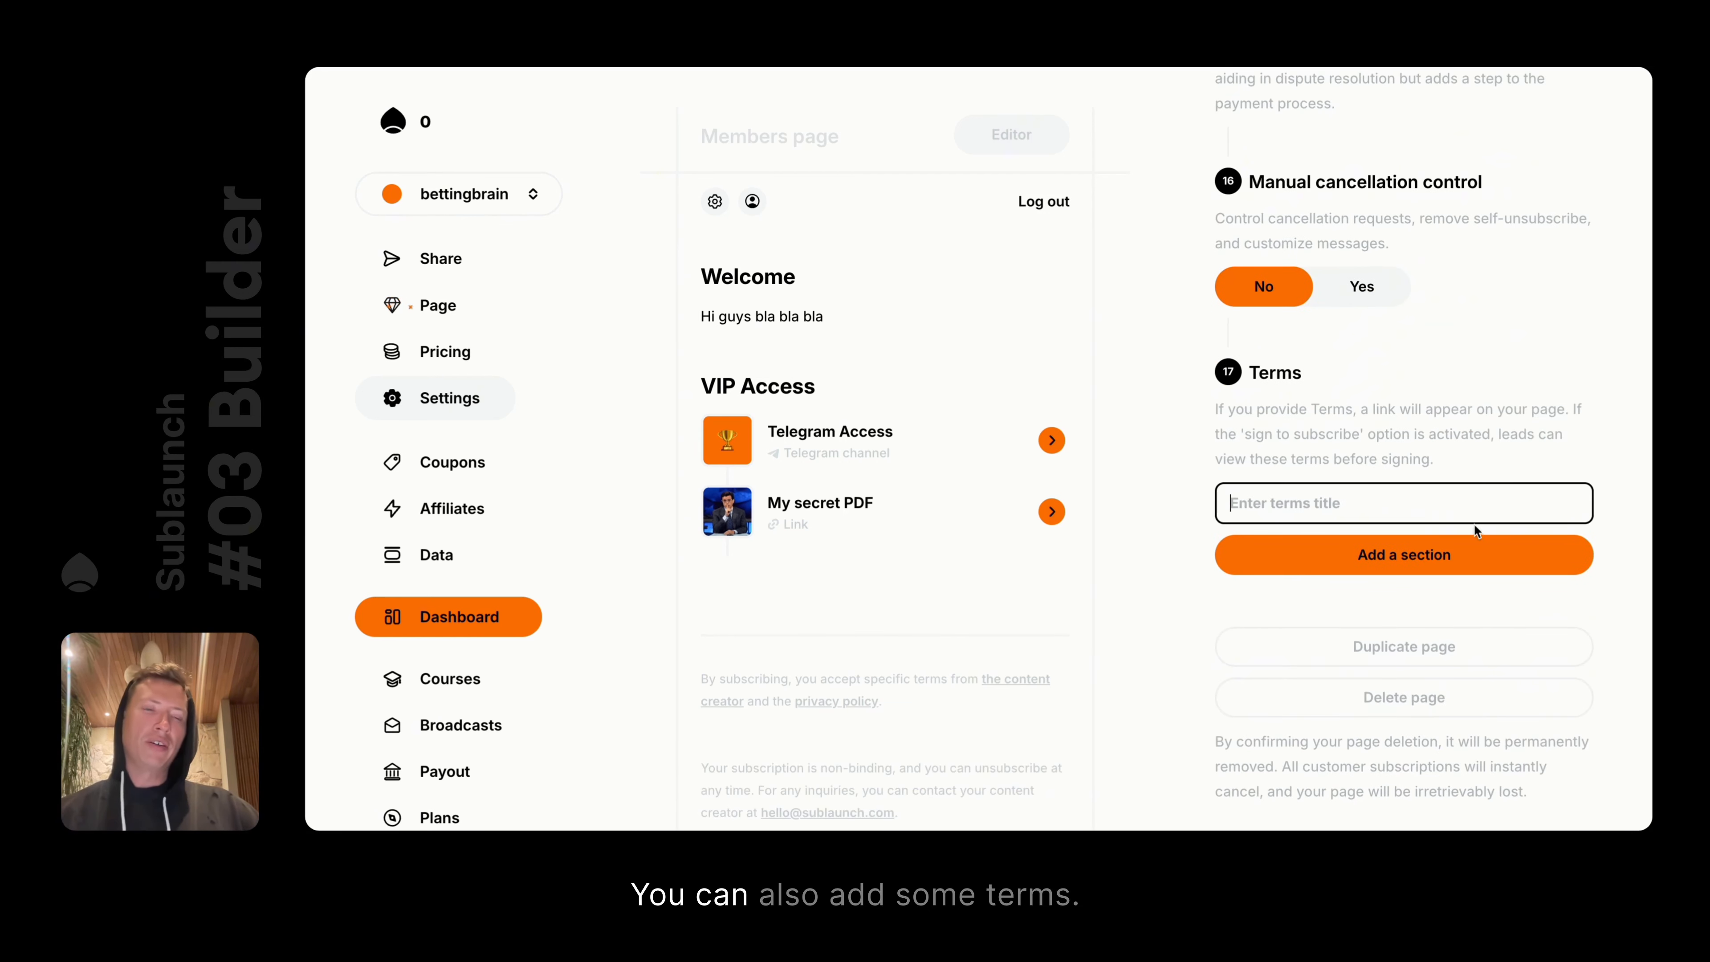
{"action": "left_click", "coordinate": [1364, 559]}
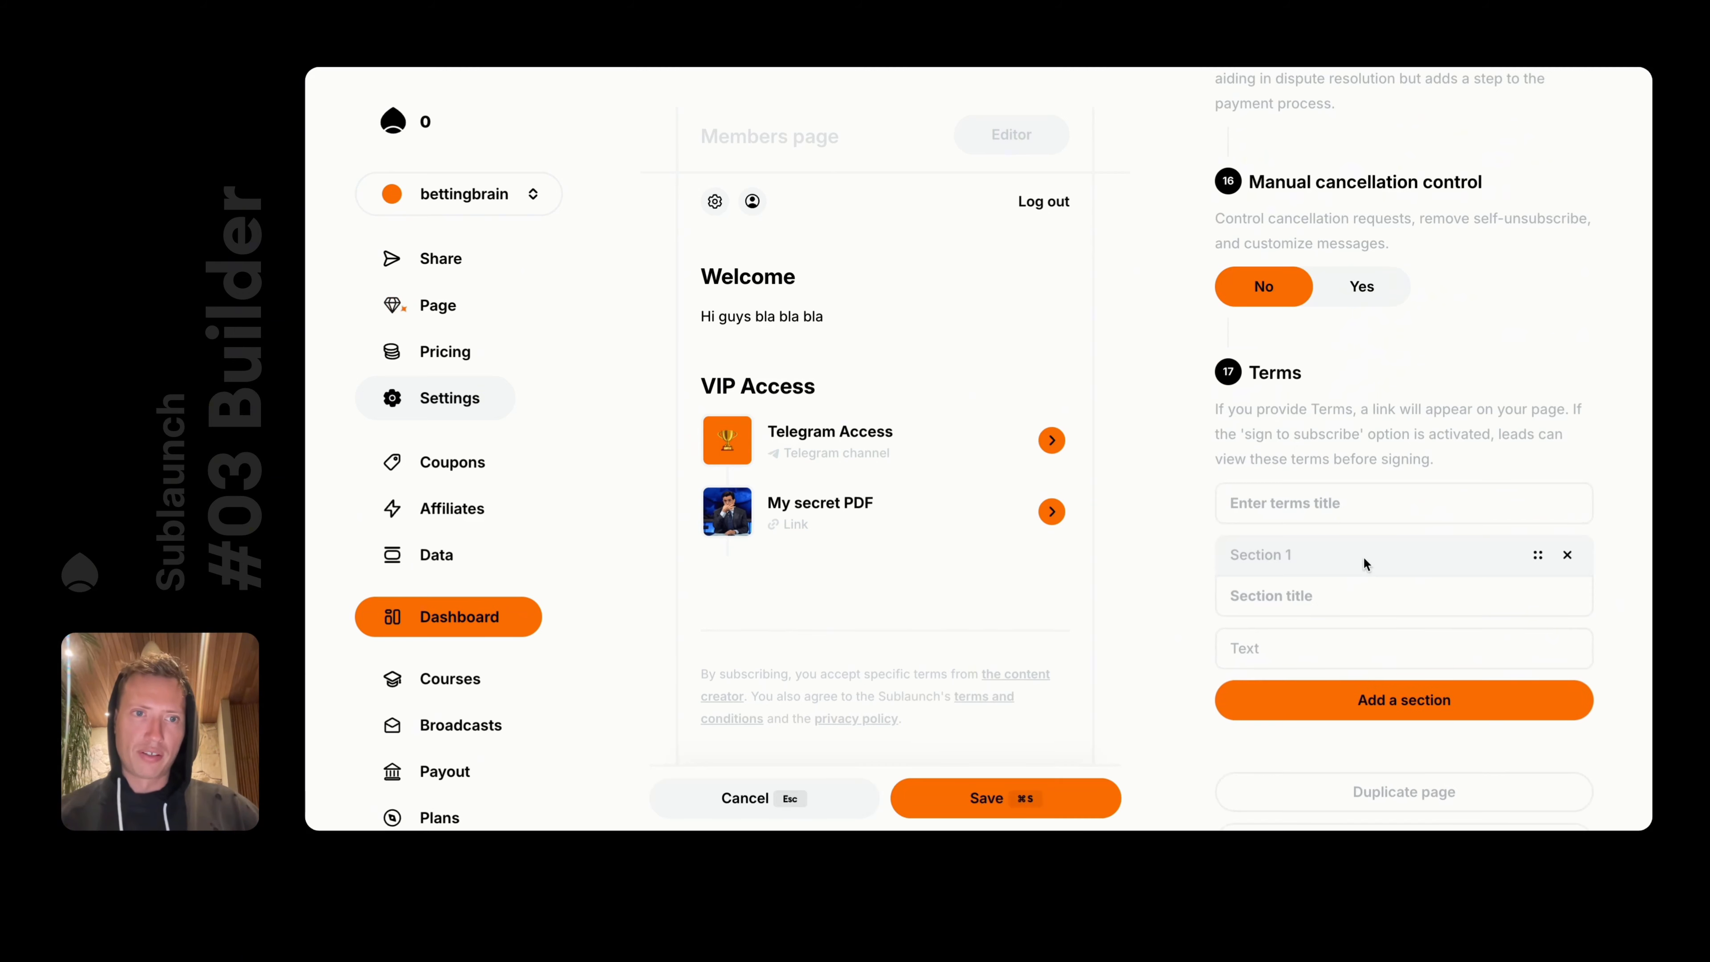
{"action": "left_click", "coordinate": [1360, 701]}
{"action": "scroll", "coordinate": [1358, 692], "scroll_direction": "down", "scroll_amount": 4}
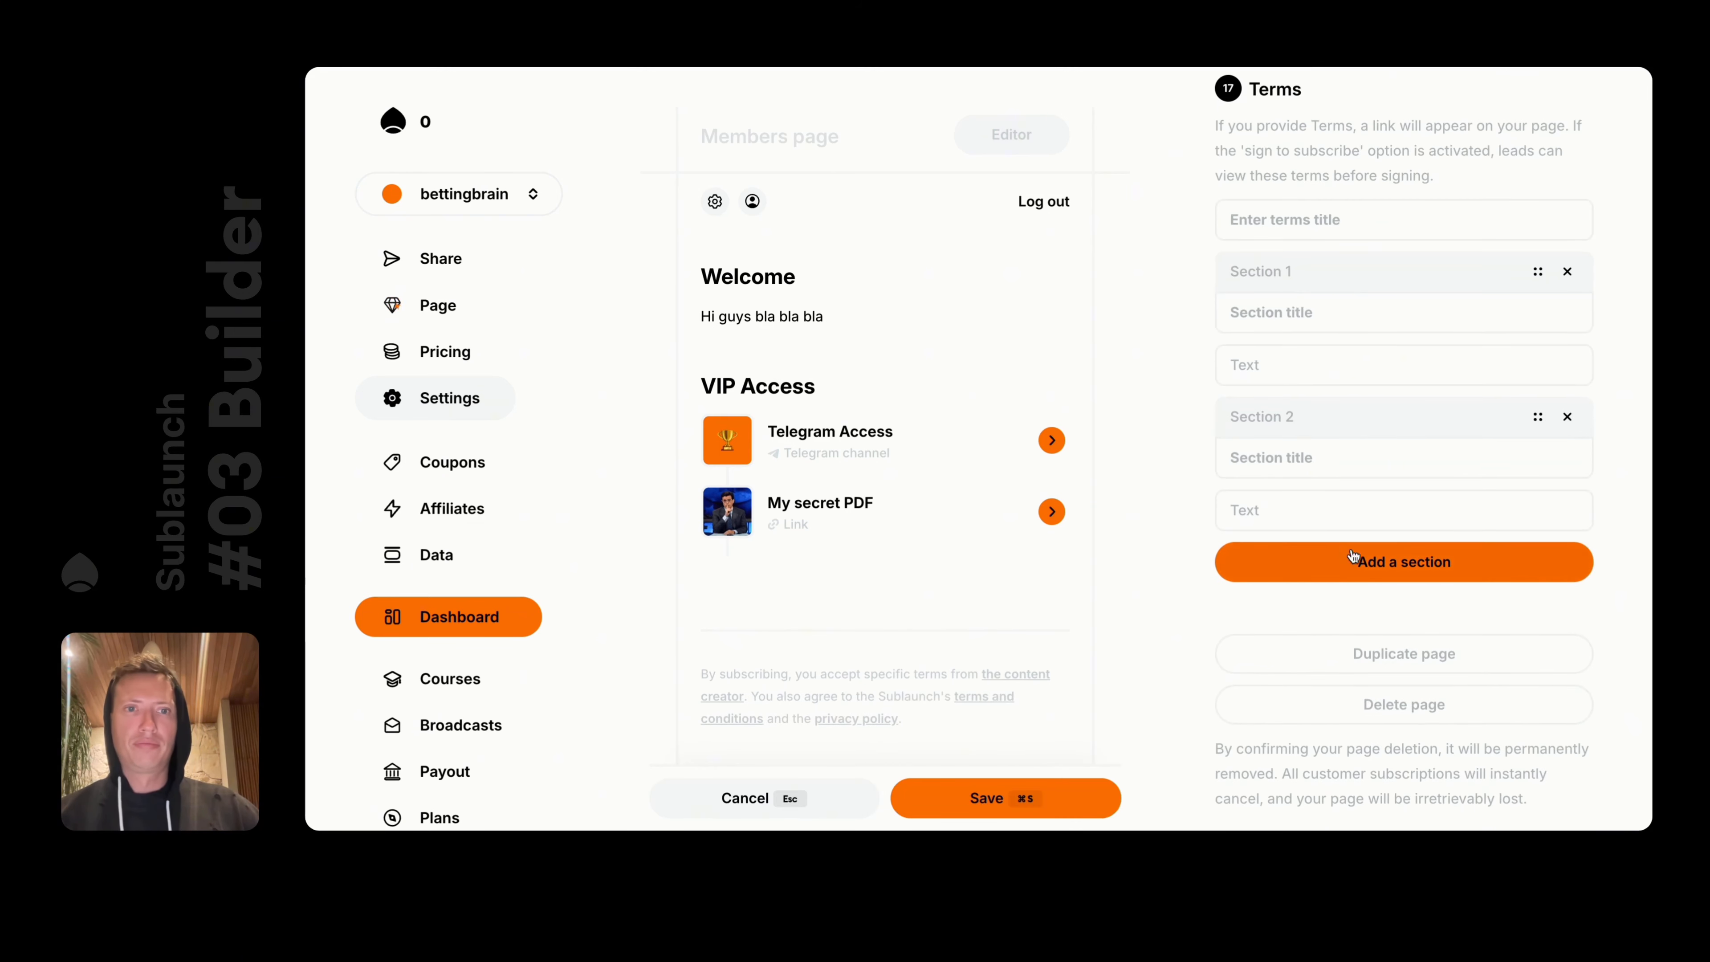
{"action": "left_click", "coordinate": [1569, 273]}
{"action": "left_click", "coordinate": [1278, 365]}
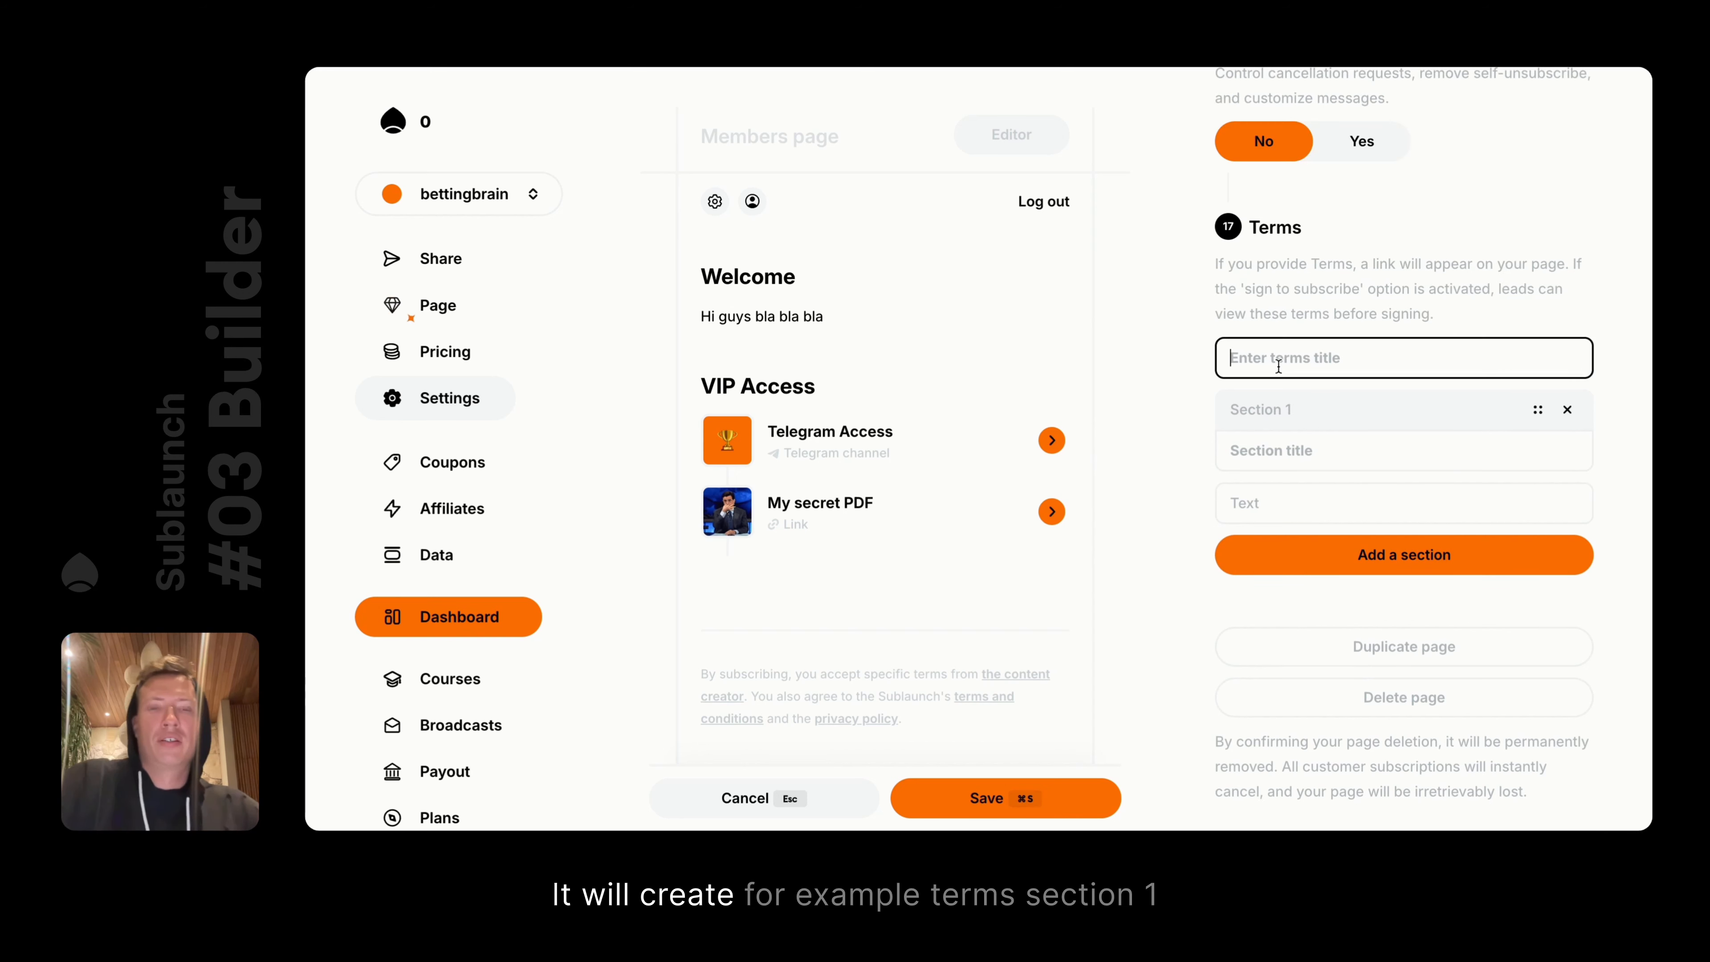
{"action": "type", "text": "Terms"}
Title the section 'Section 1', paste the Terms description as its text, and save
{"action": "left_click", "coordinate": [1301, 461]}
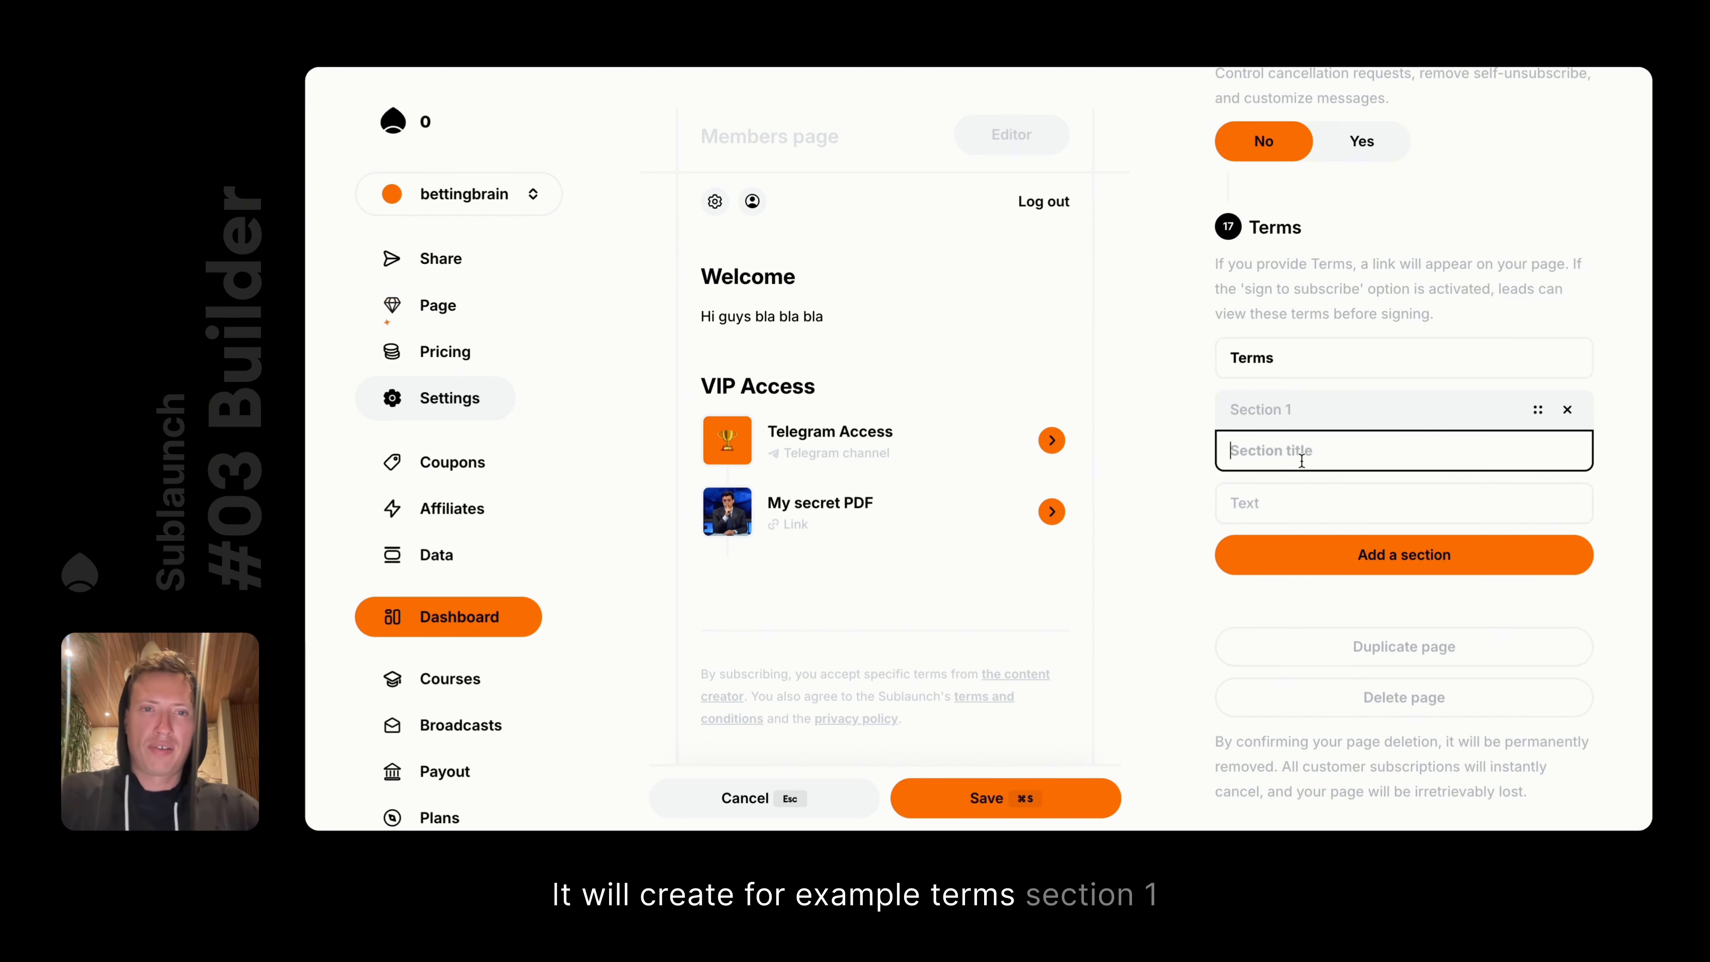
{"action": "type", "text": "Section 1"}
{"action": "key", "text": "Tab"}
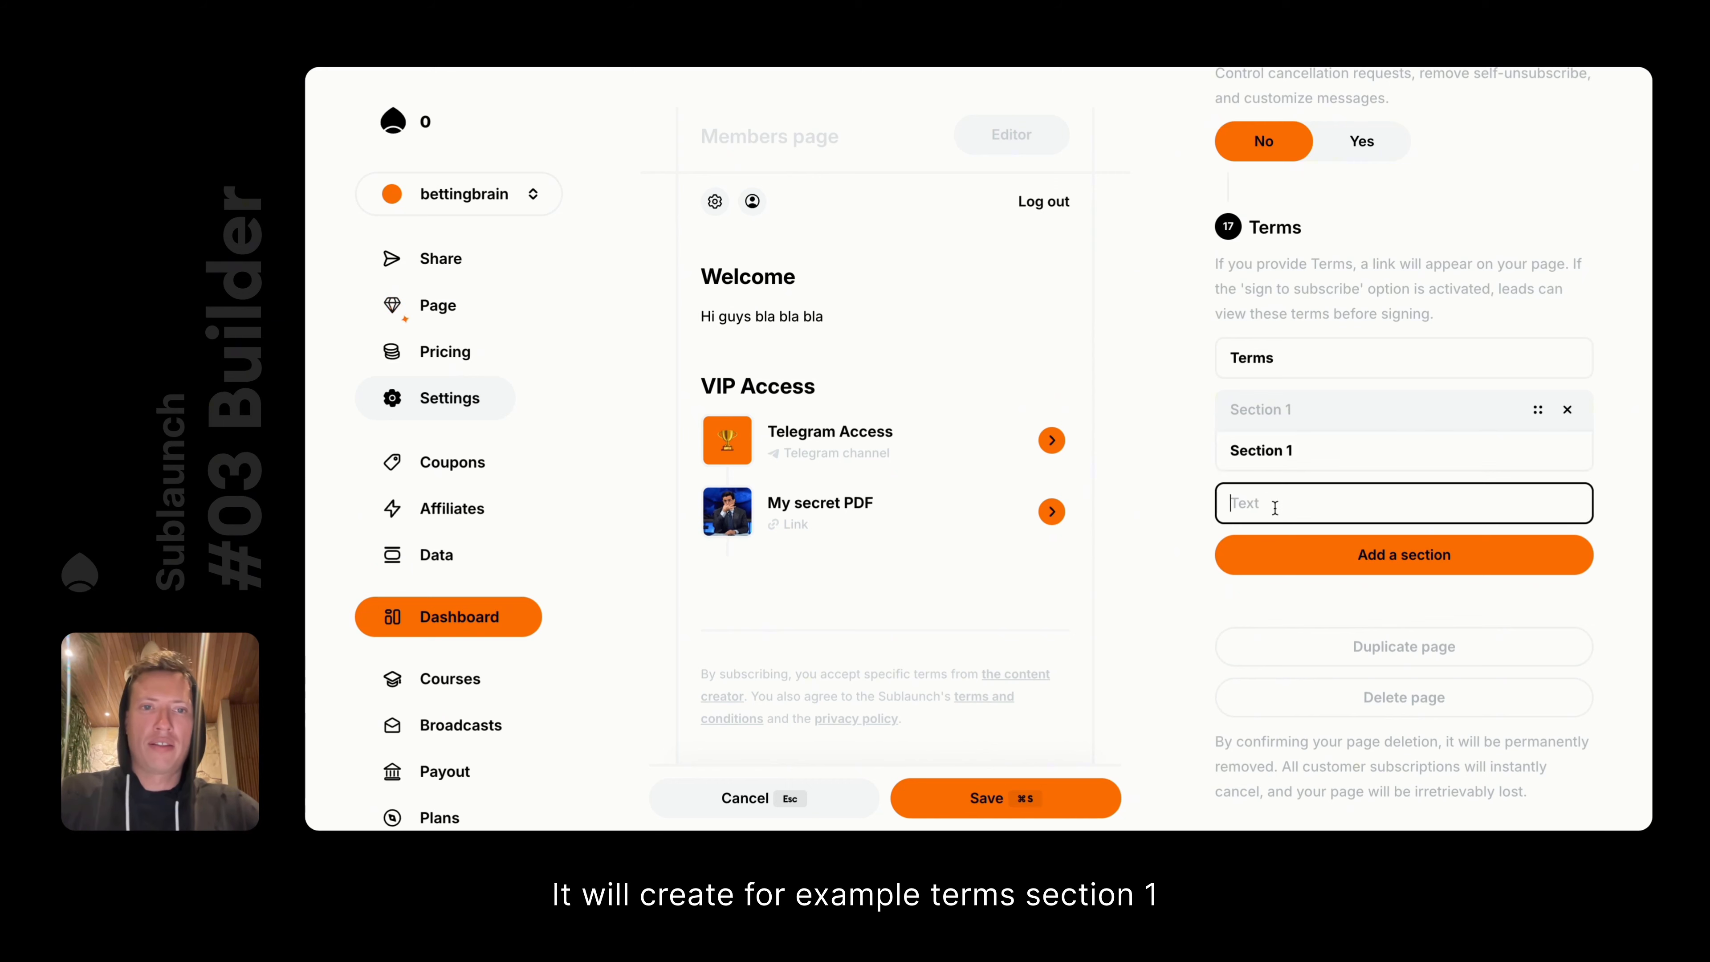
{"action": "type", "text": "Teojeir e"}
{"action": "triple_click", "coordinate": [1287, 283]}
{"action": "key", "text": "super+c"}
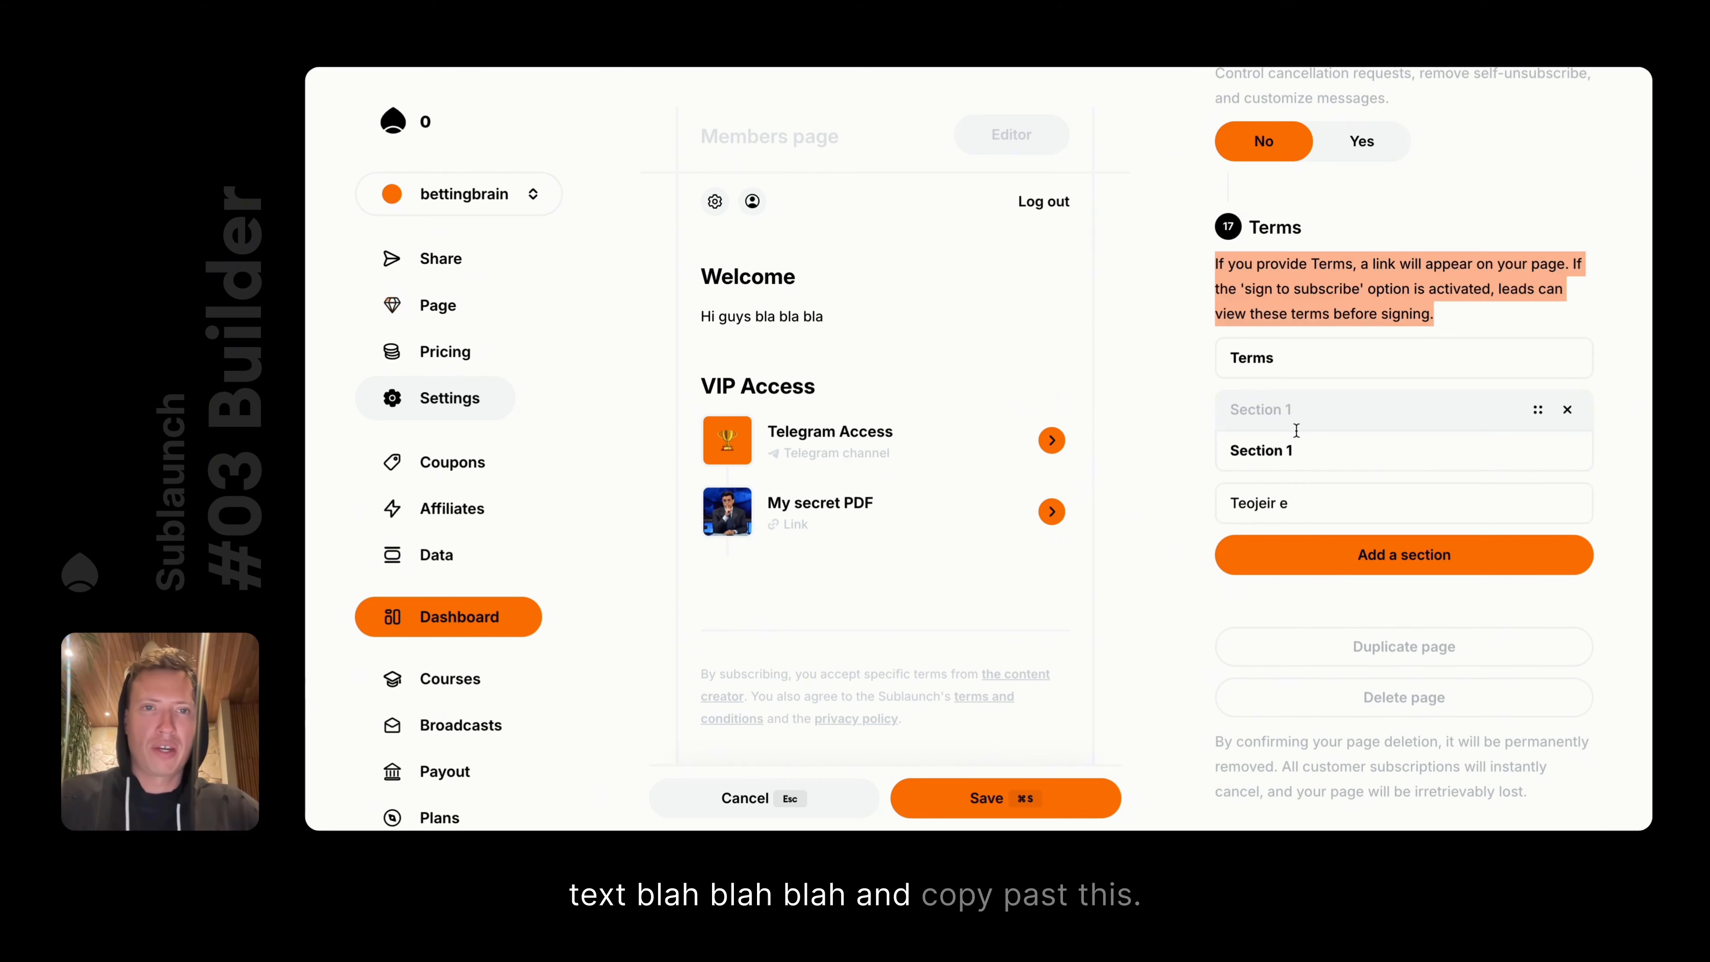
{"action": "triple_click", "coordinate": [1376, 504]}
{"action": "key", "text": "super+v"}
{"action": "key", "text": "super+s"}
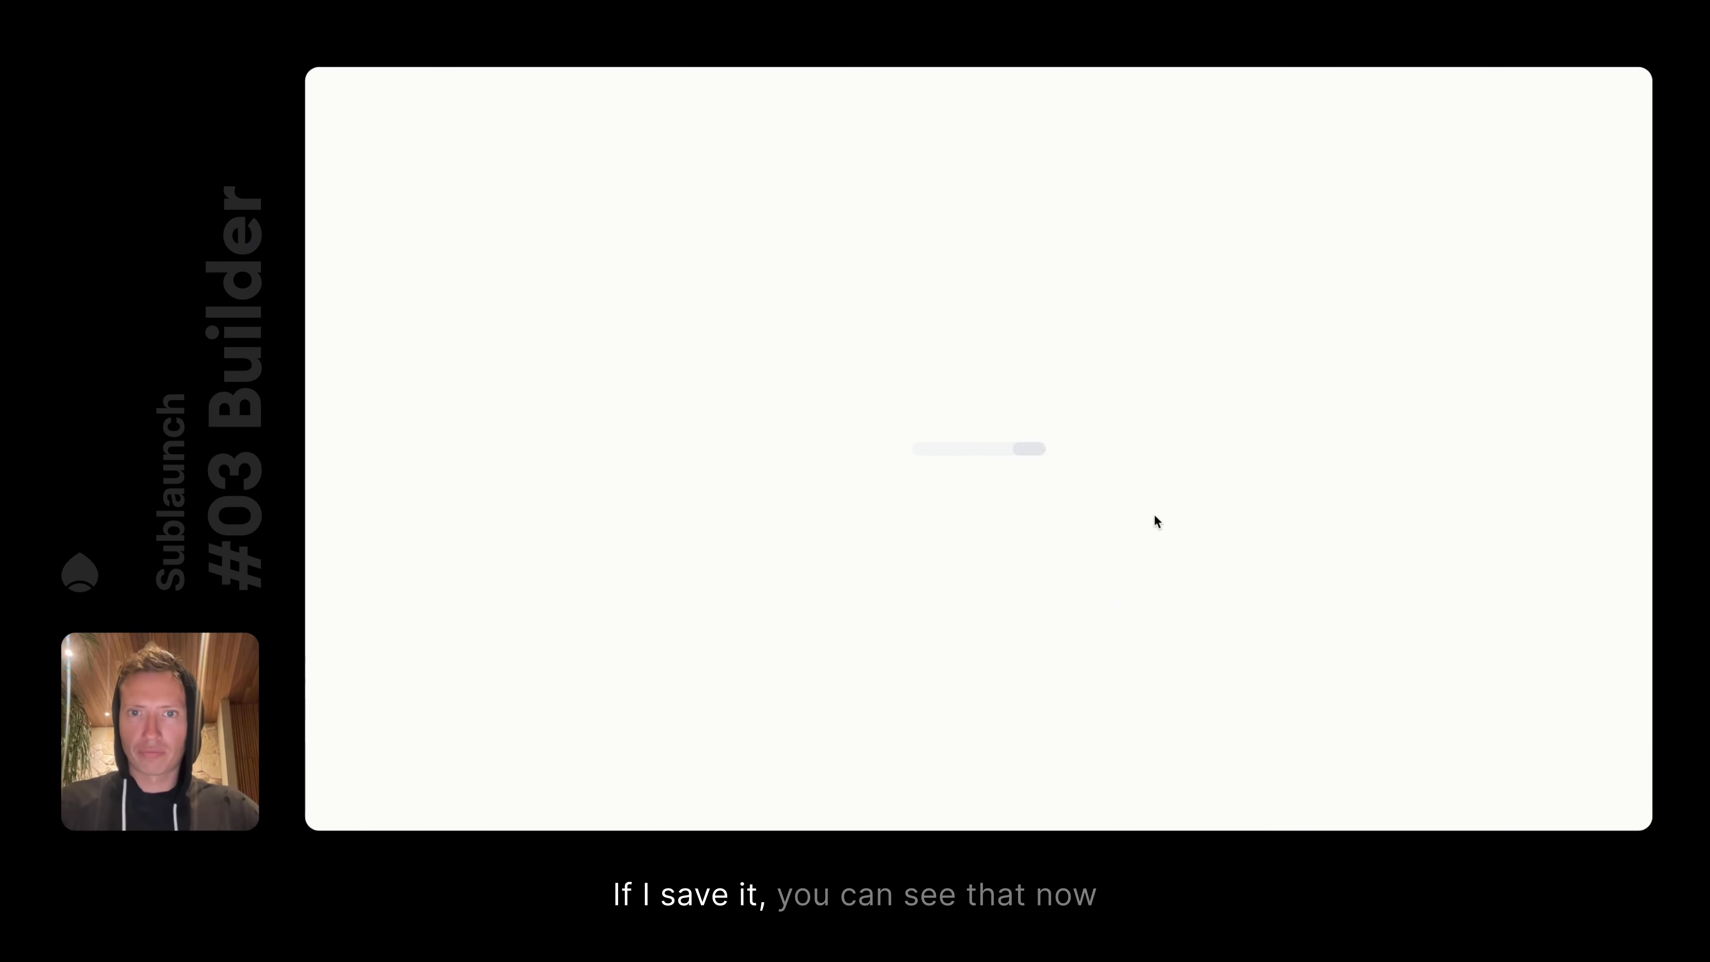
Review the published footer and checkout, then open the creator's Terms page showing Section 1
{"action": "scroll", "coordinate": [1154, 519], "scroll_direction": "down", "scroll_amount": 15}
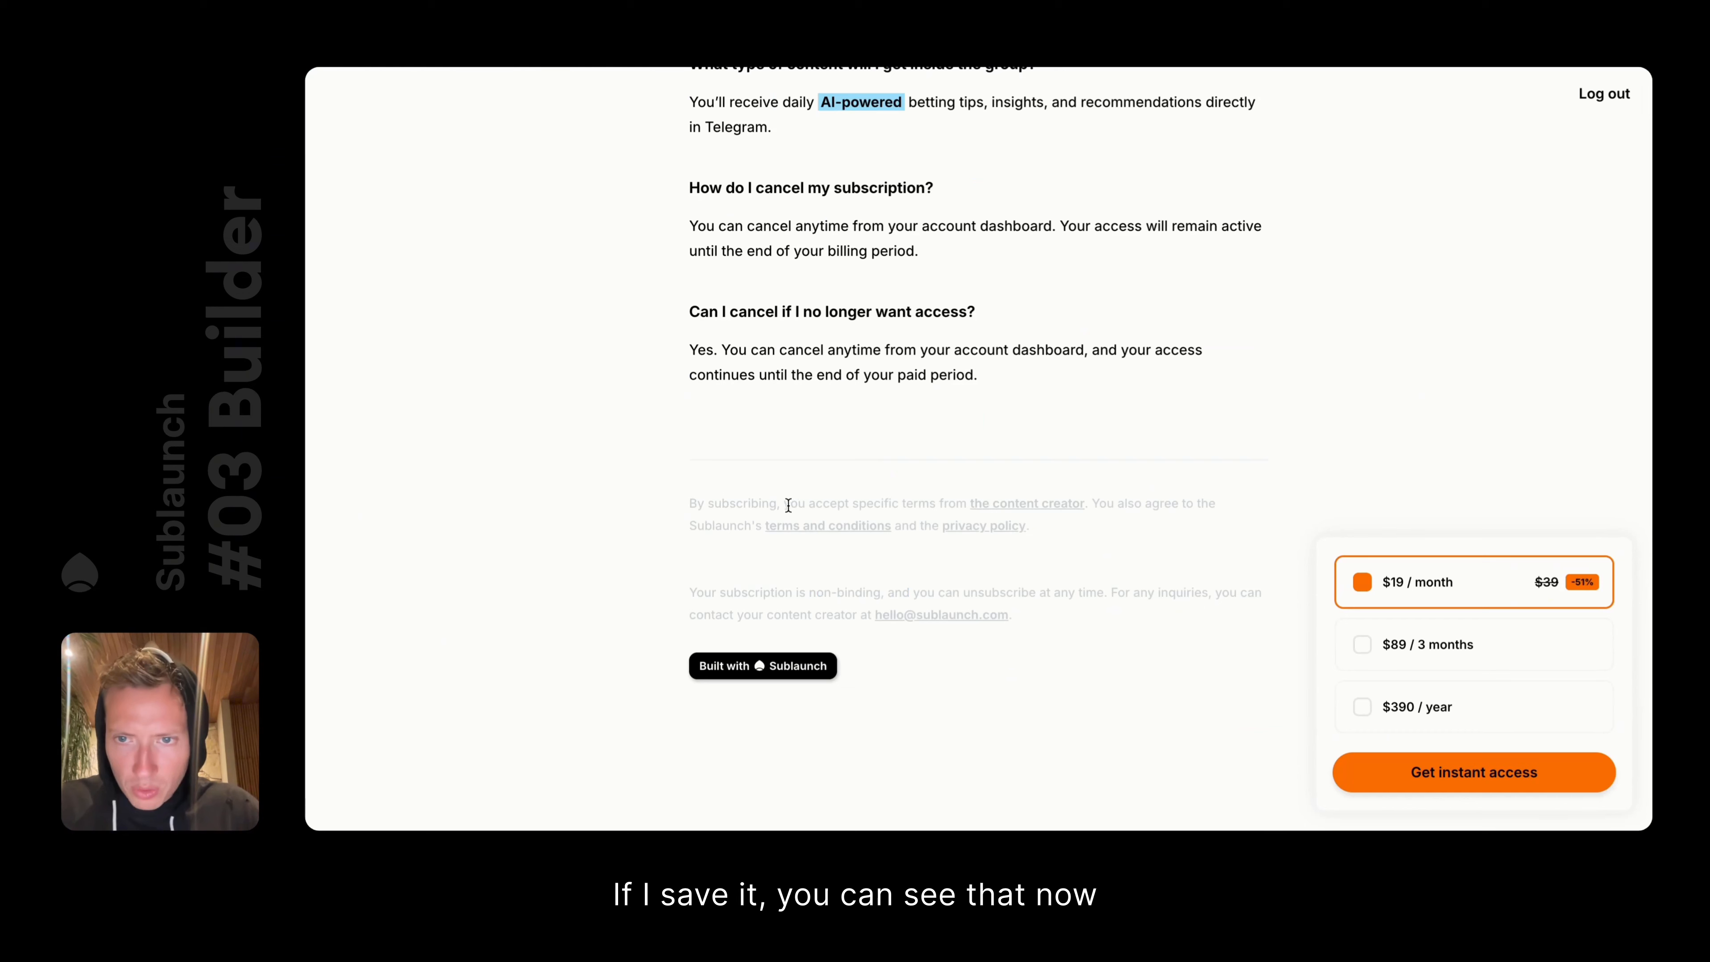
{"action": "left_click_drag", "start_coordinate": [690, 504], "coordinate": [1030, 552]}
{"action": "left_click", "coordinate": [1020, 565]}
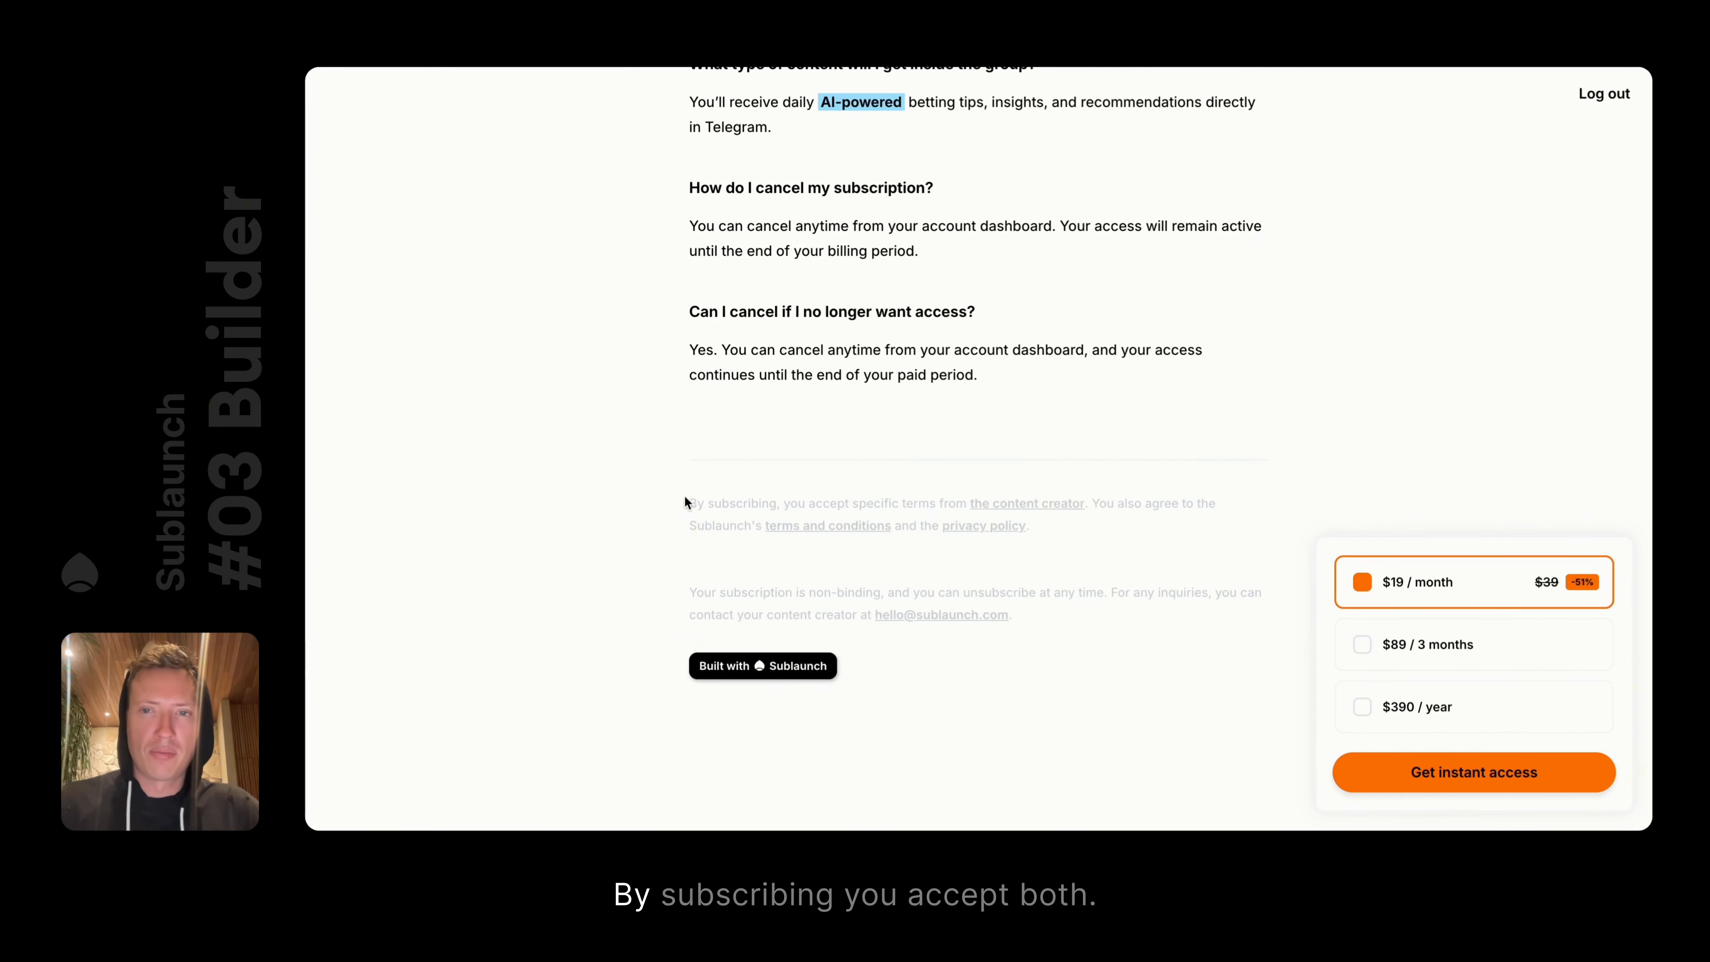
{"action": "left_click", "coordinate": [1015, 509]}
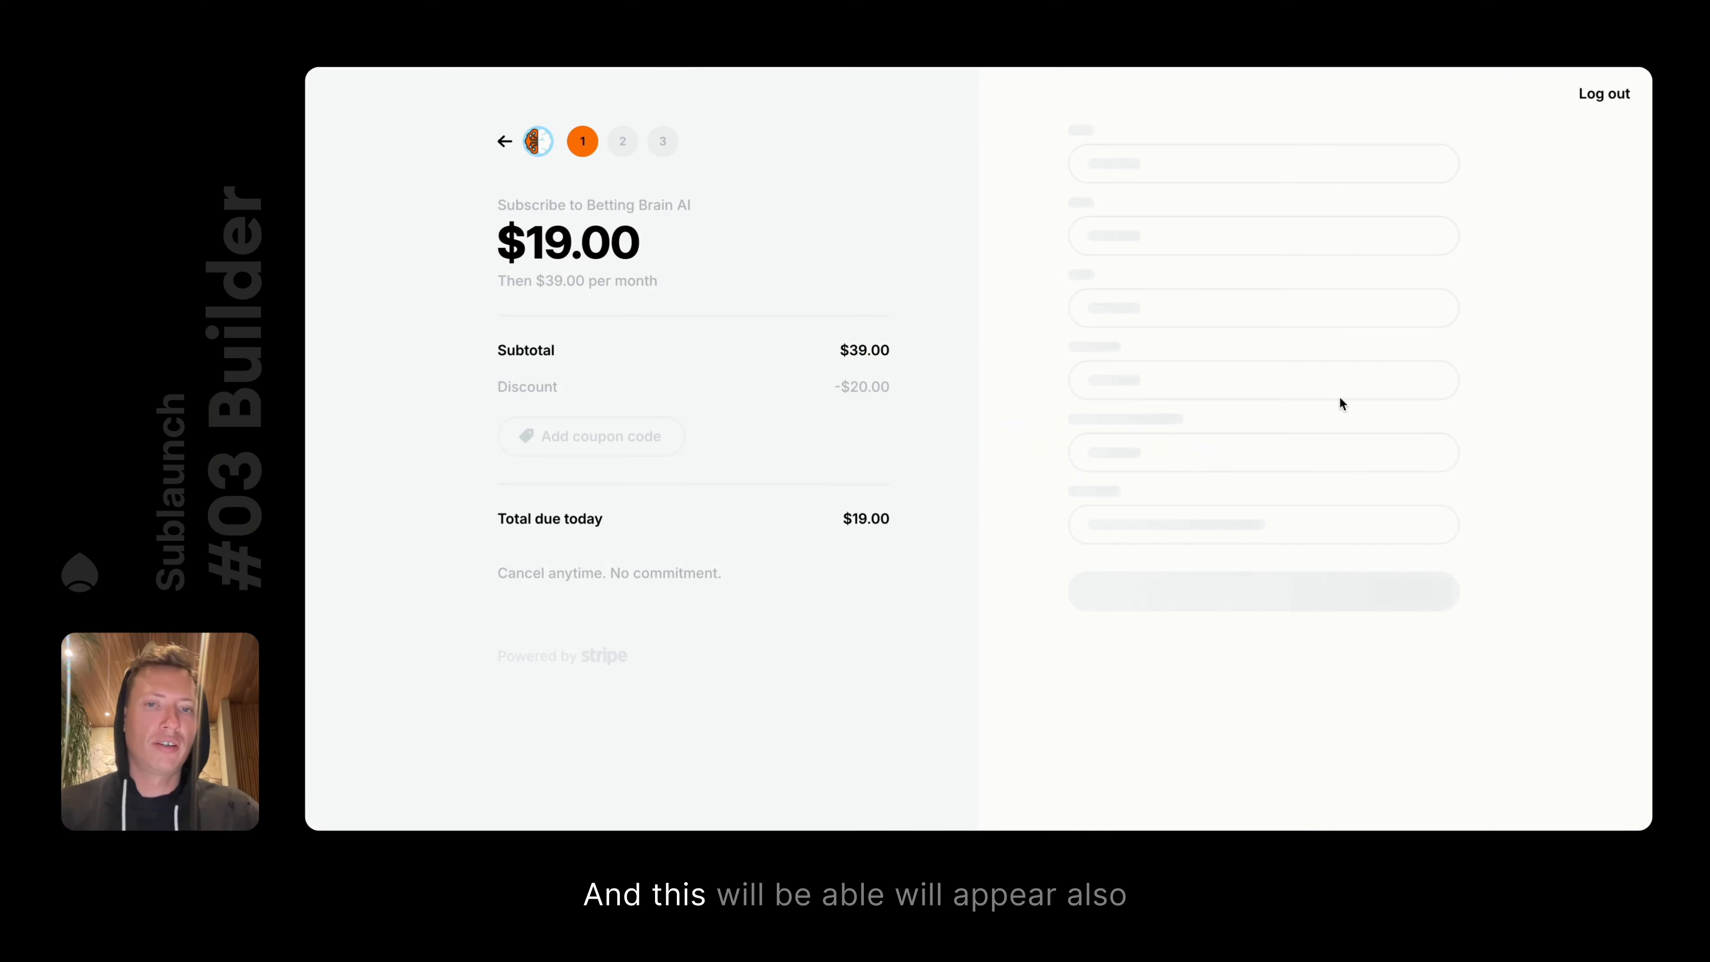
{"action": "scroll", "coordinate": [1240, 505], "scroll_direction": "down", "scroll_amount": 5}
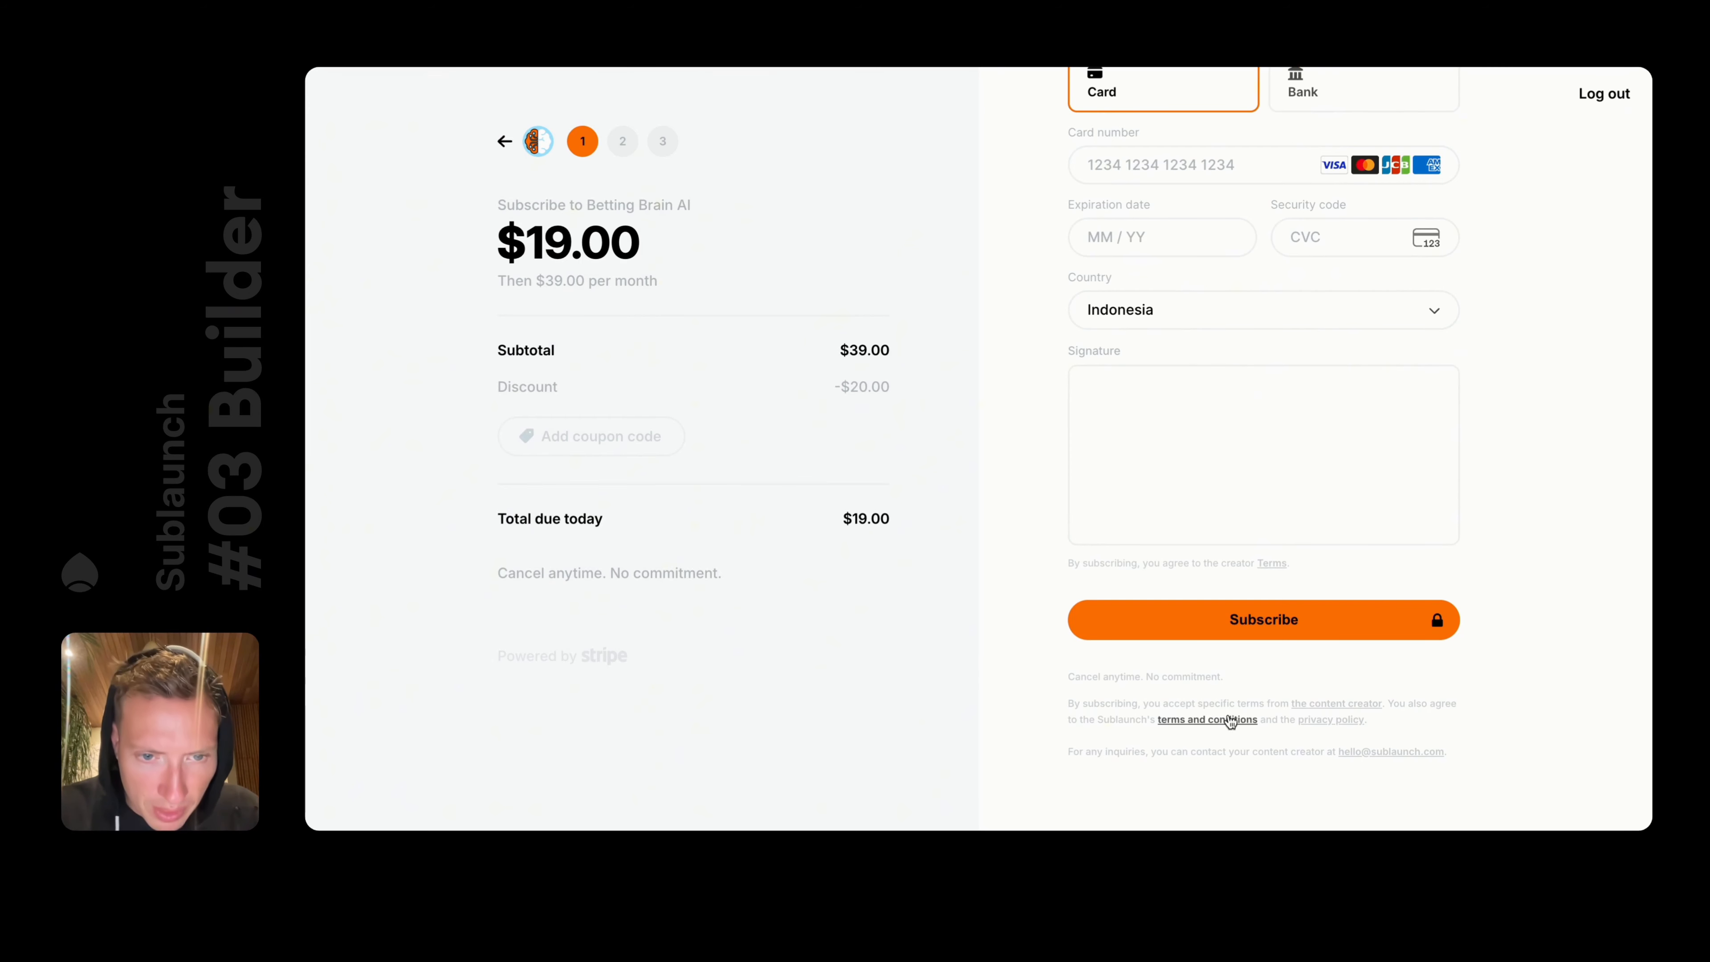
{"action": "left_click", "coordinate": [1344, 703]}
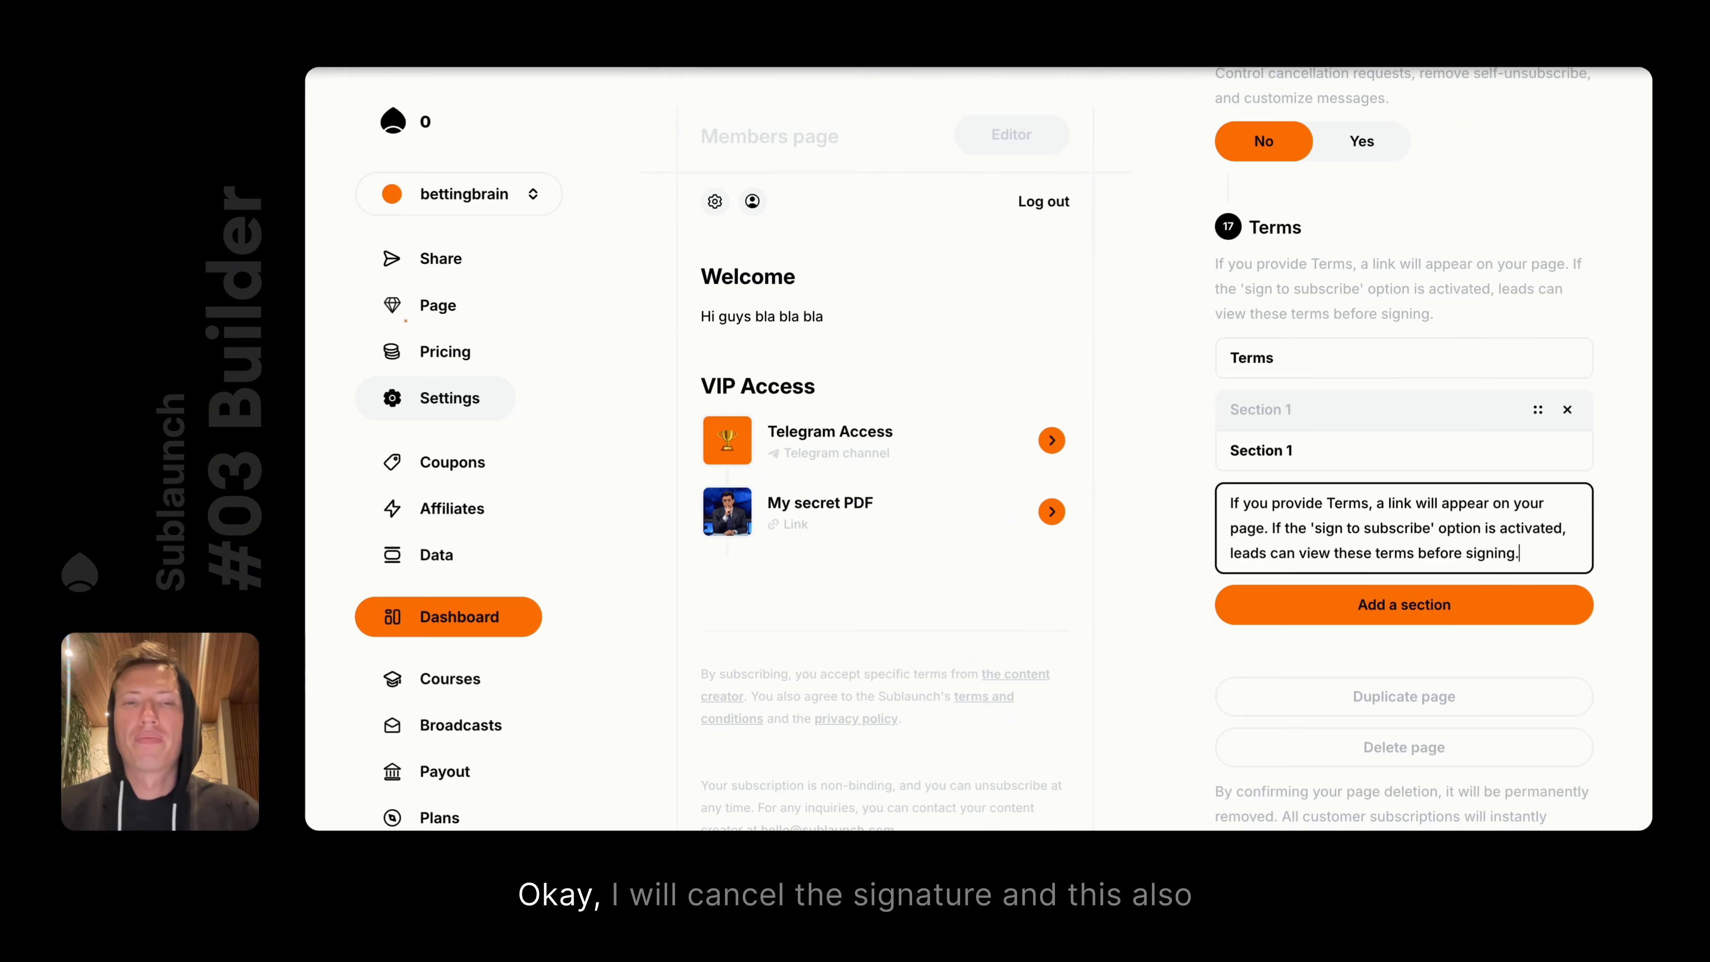
{"action": "scroll", "coordinate": [1389, 322], "scroll_direction": "up", "scroll_amount": 5}
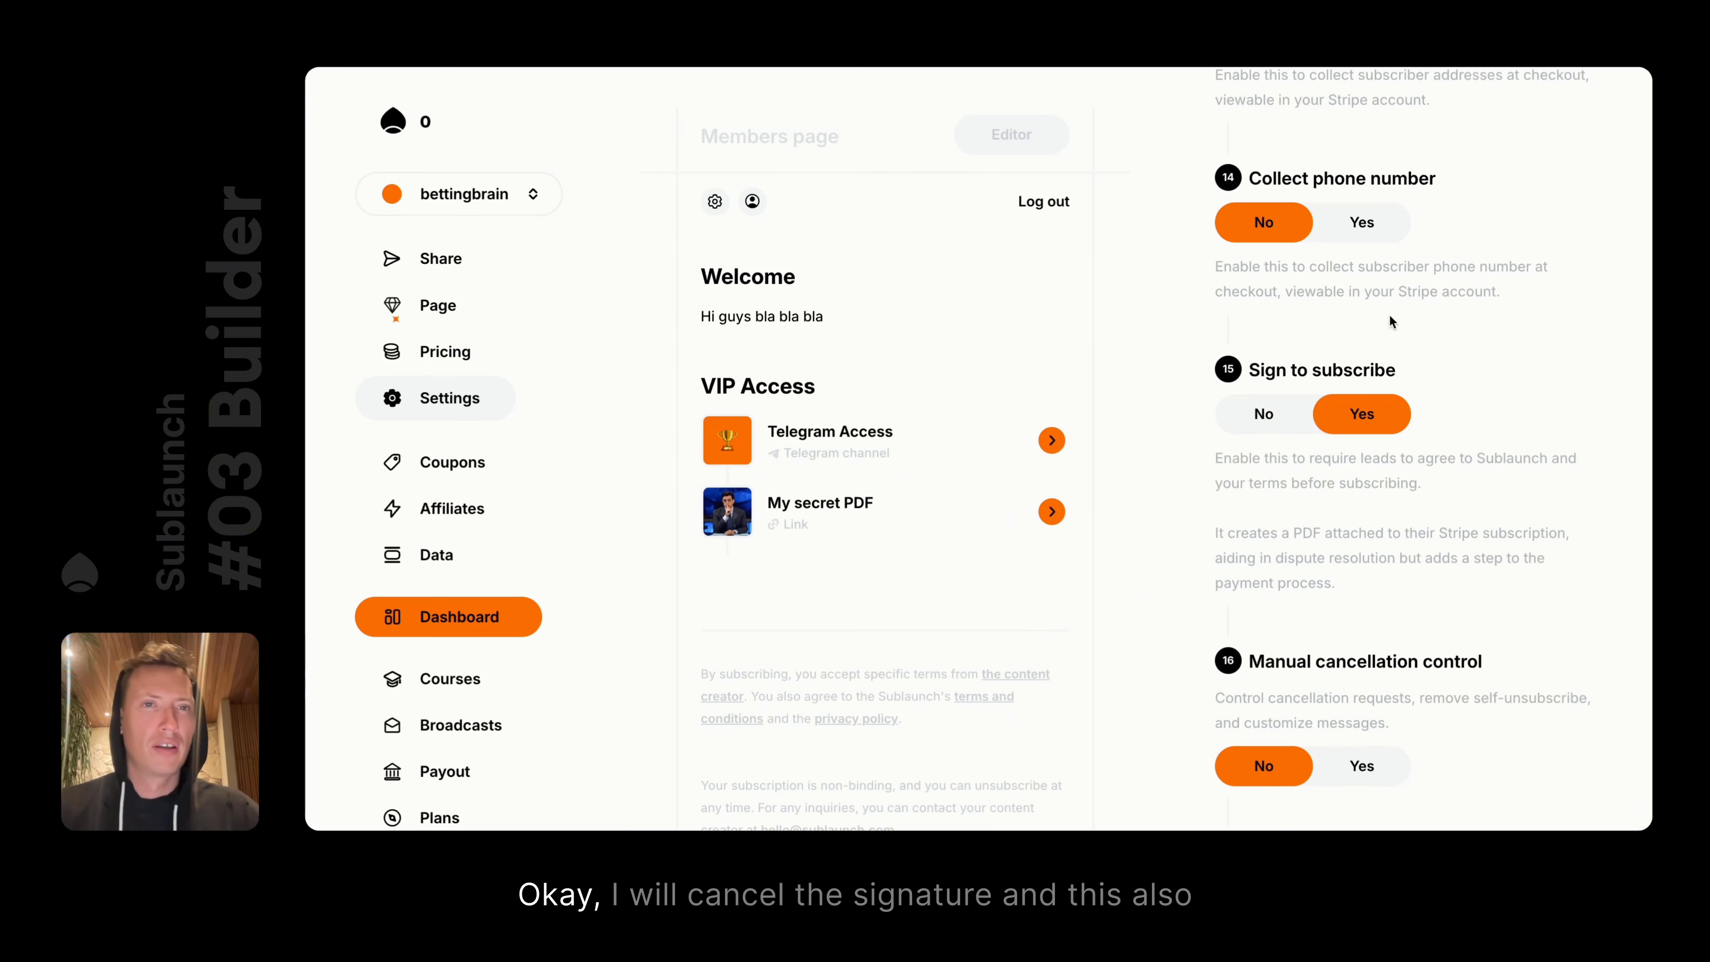
Set Sign to subscribe to No, remove Section 1 and the Terms title, save, and reload
{"action": "left_click", "coordinate": [1263, 413]}
{"action": "scroll", "coordinate": [1432, 405], "scroll_direction": "down", "scroll_amount": 10}
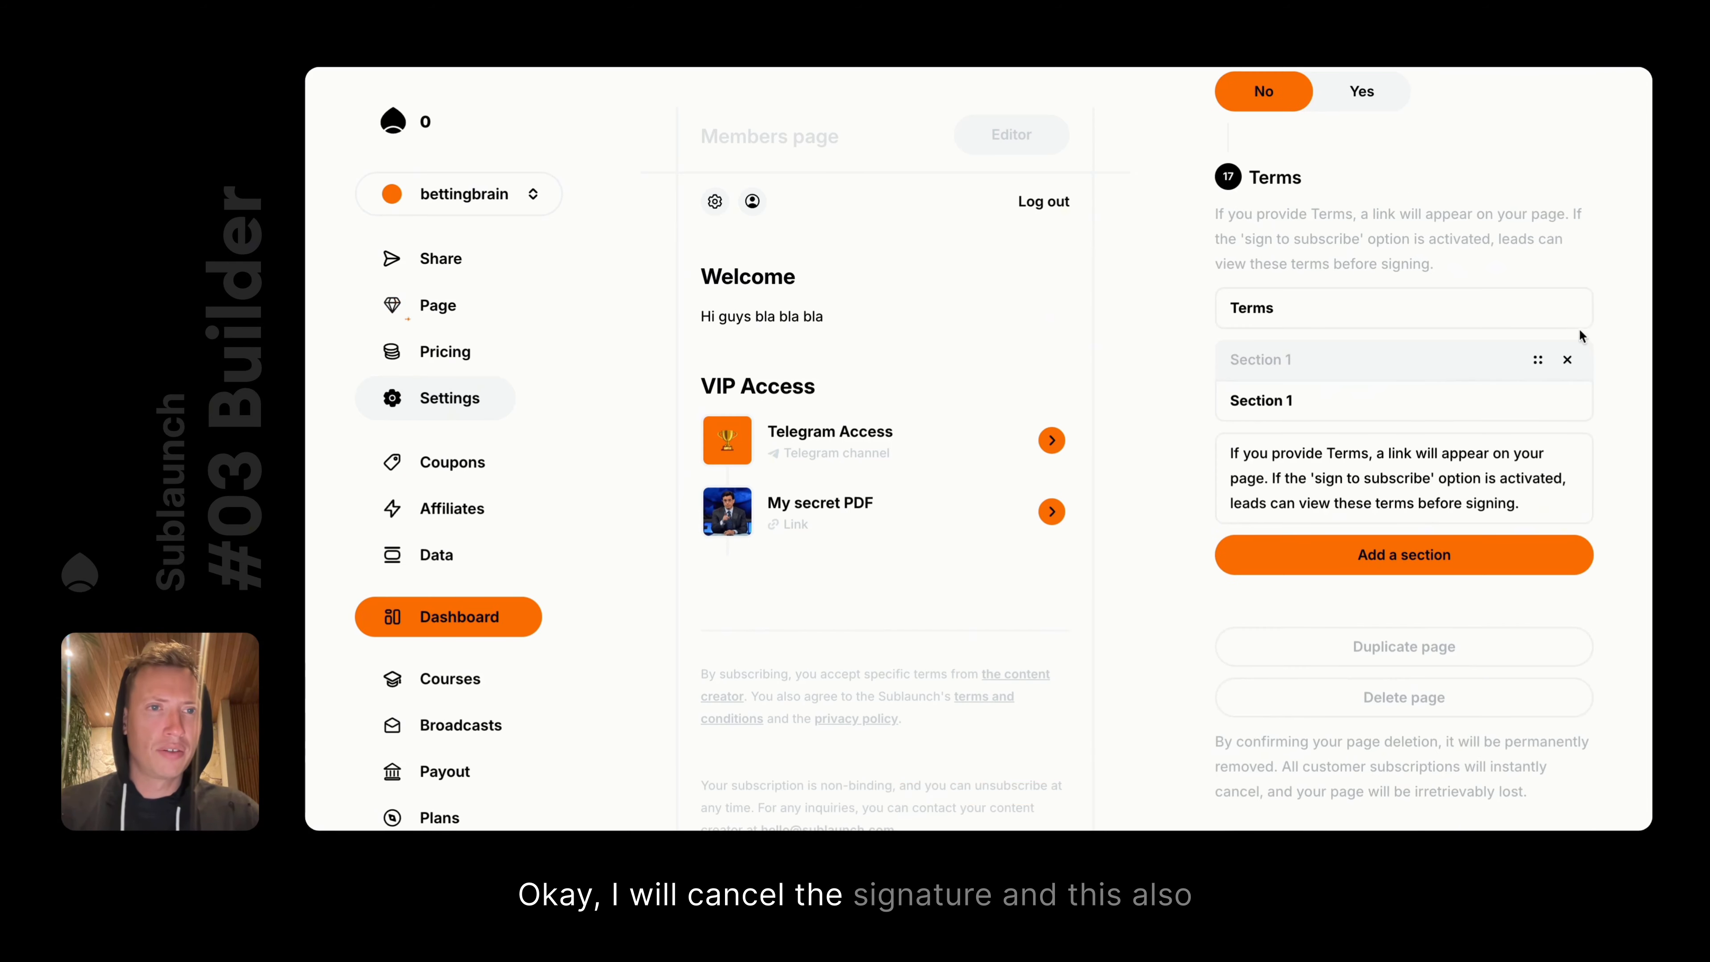
{"action": "left_click", "coordinate": [1567, 358]}
{"action": "double_click", "coordinate": [1316, 509]}
{"action": "key", "text": "BackSpace"}
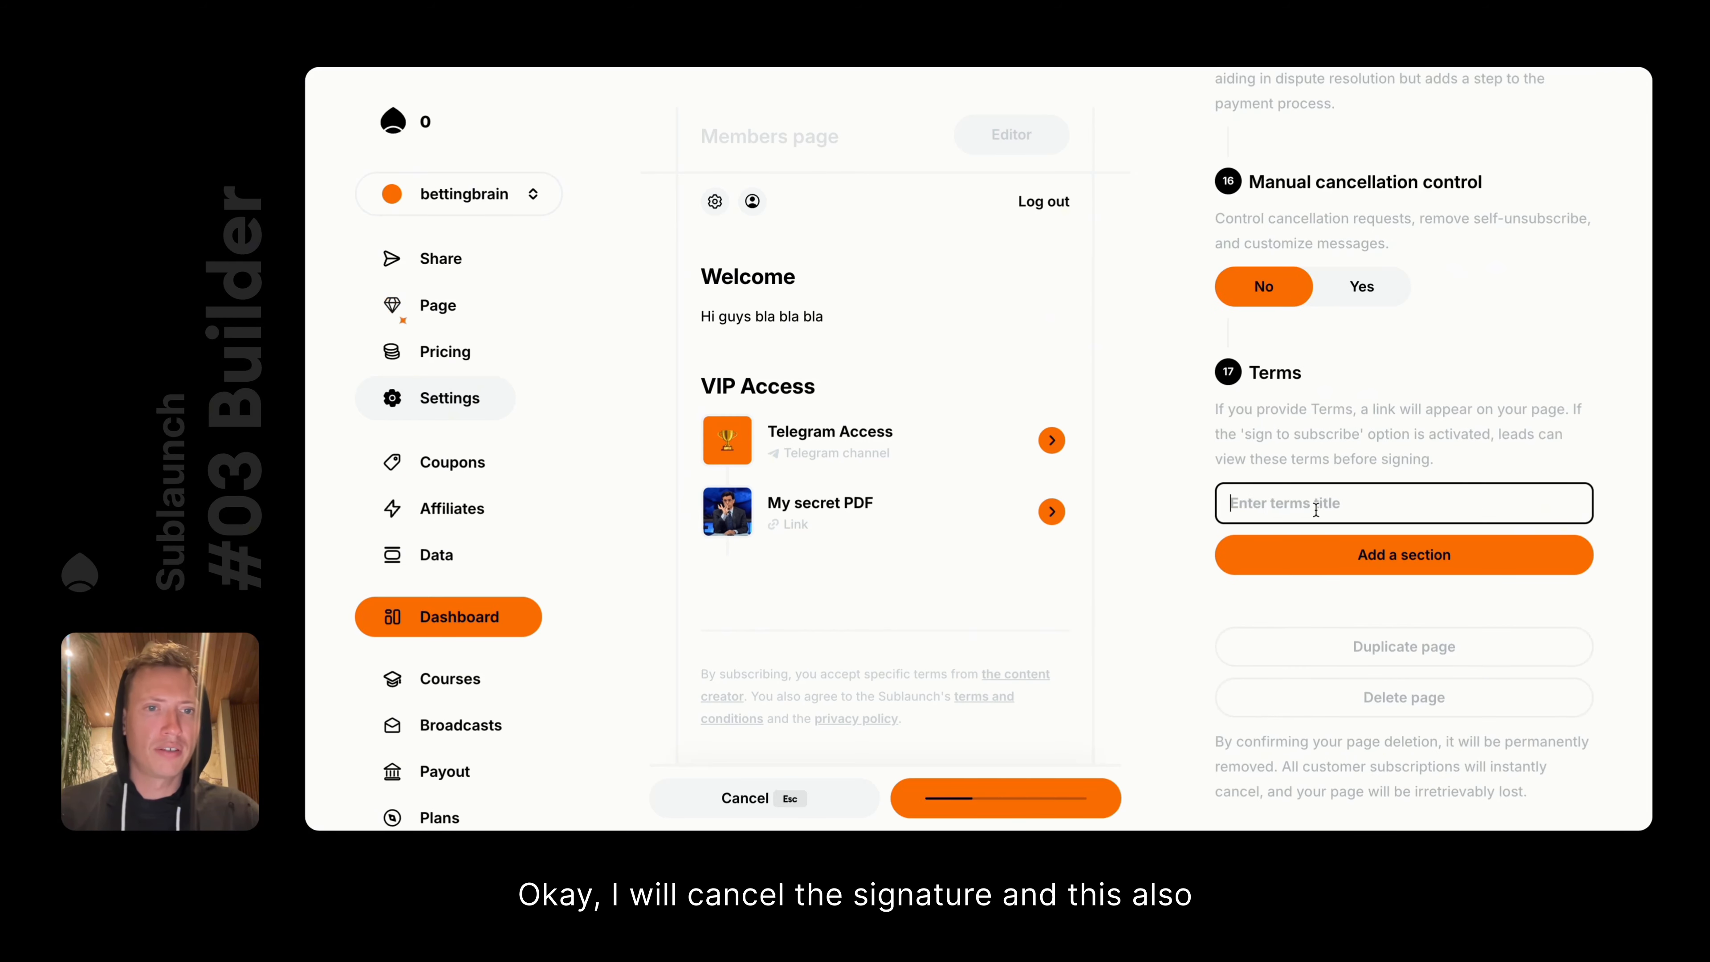
{"action": "key", "text": "super+s"}
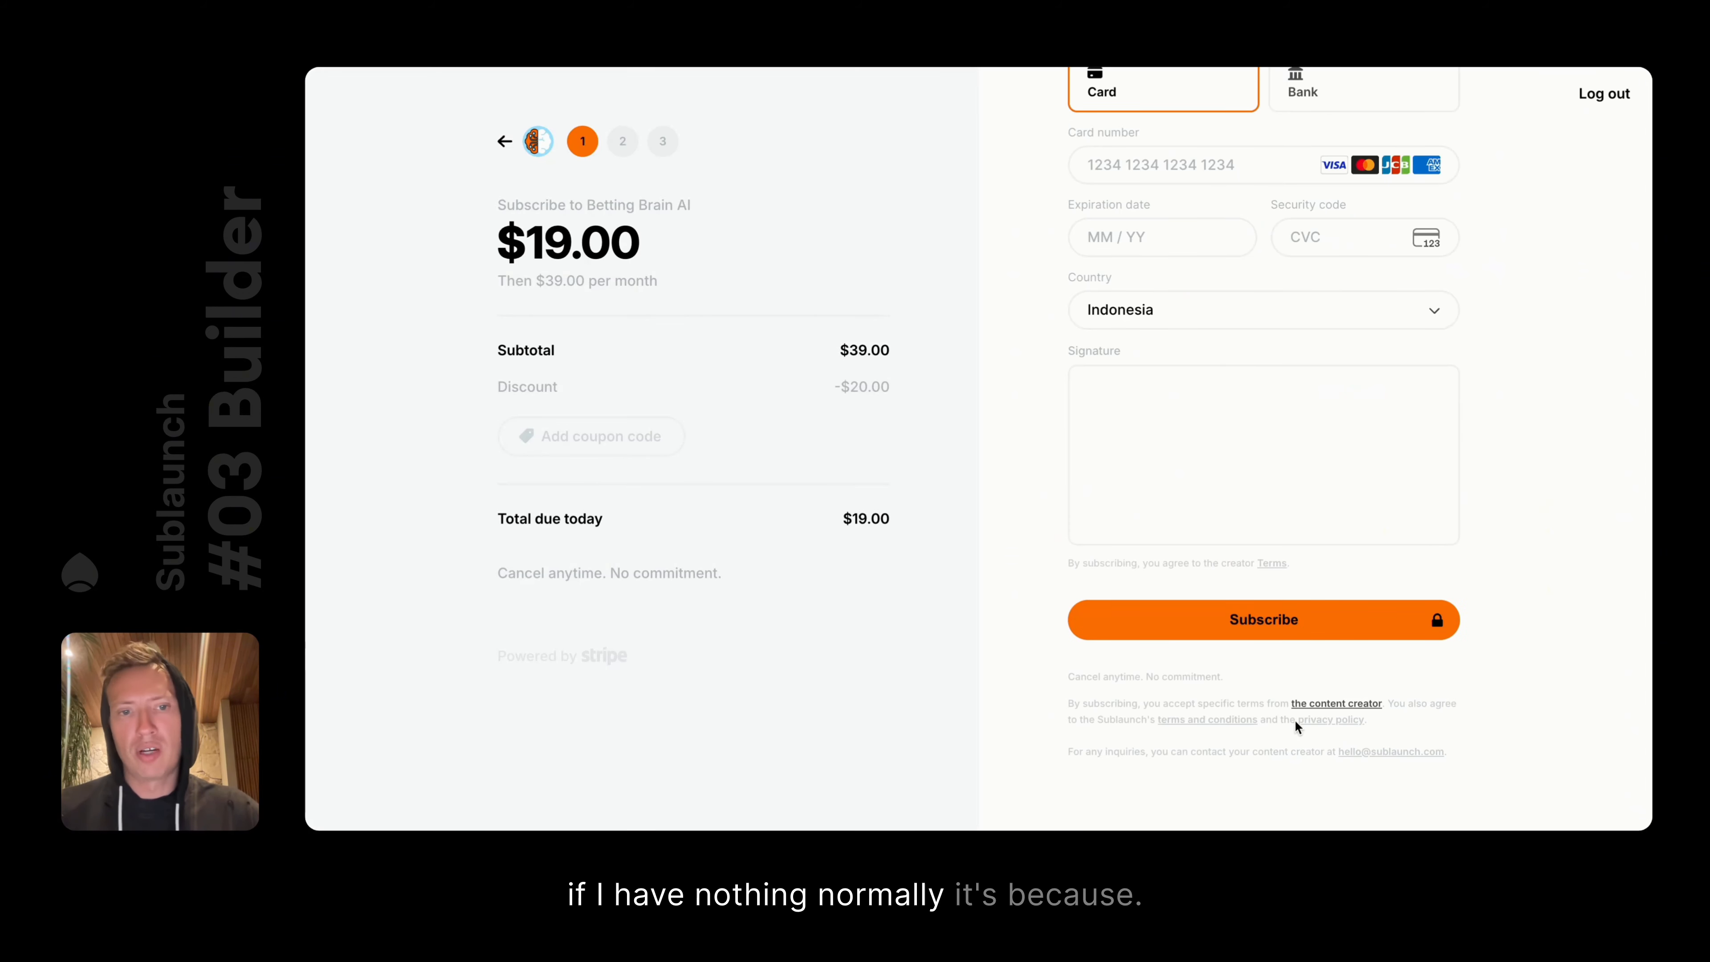
{"action": "scroll", "coordinate": [1325, 722], "scroll_direction": "down", "scroll_amount": 3}
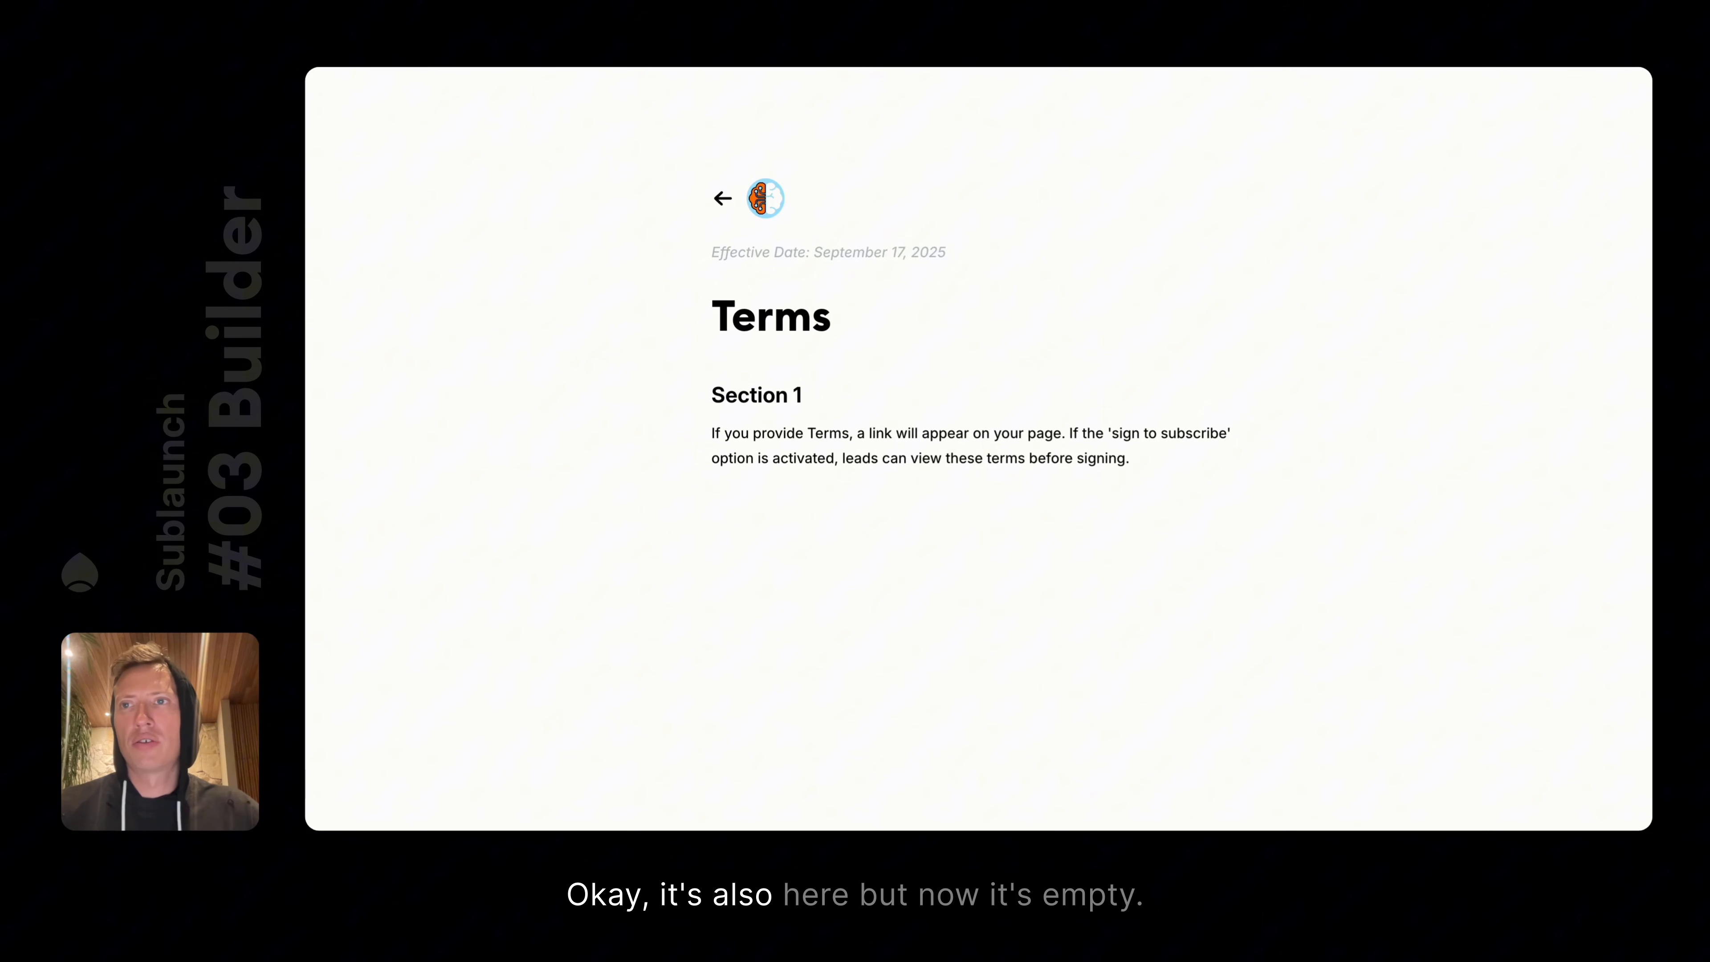
{"action": "key", "text": "super+r"}
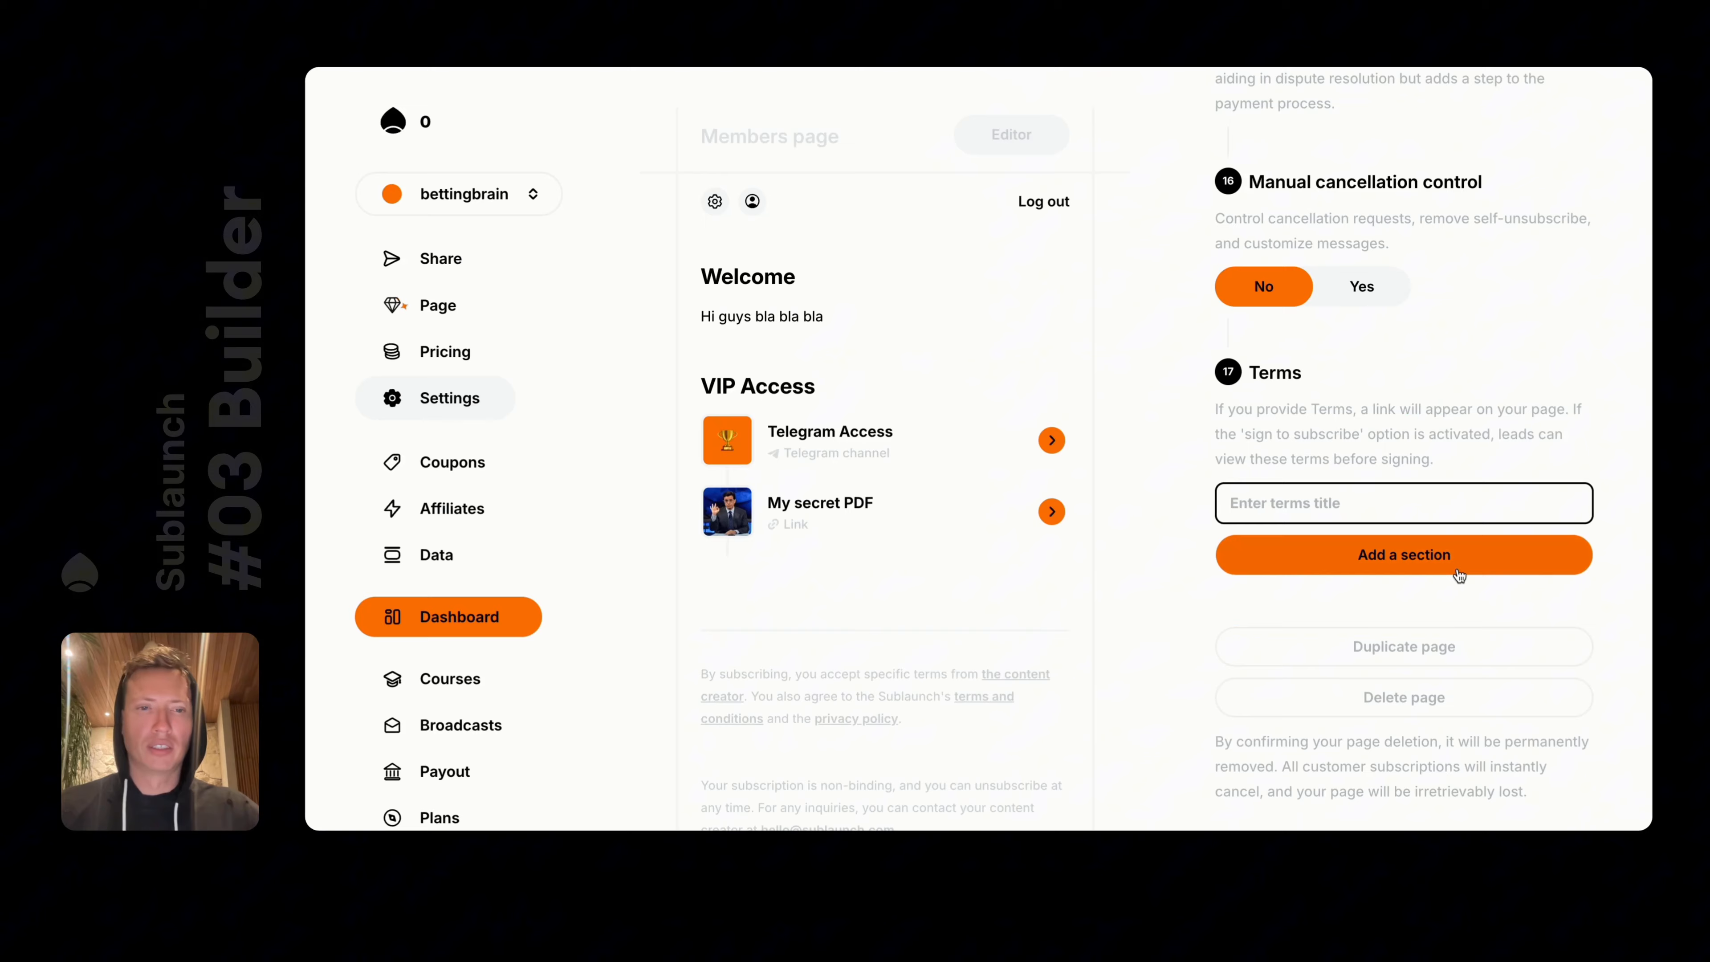
Show the Pricing panel listing $39 Monthly, $89 Every 3 months and $390 Annual prices
{"action": "scroll", "coordinate": [1459, 575], "scroll_direction": "up", "scroll_amount": 20}
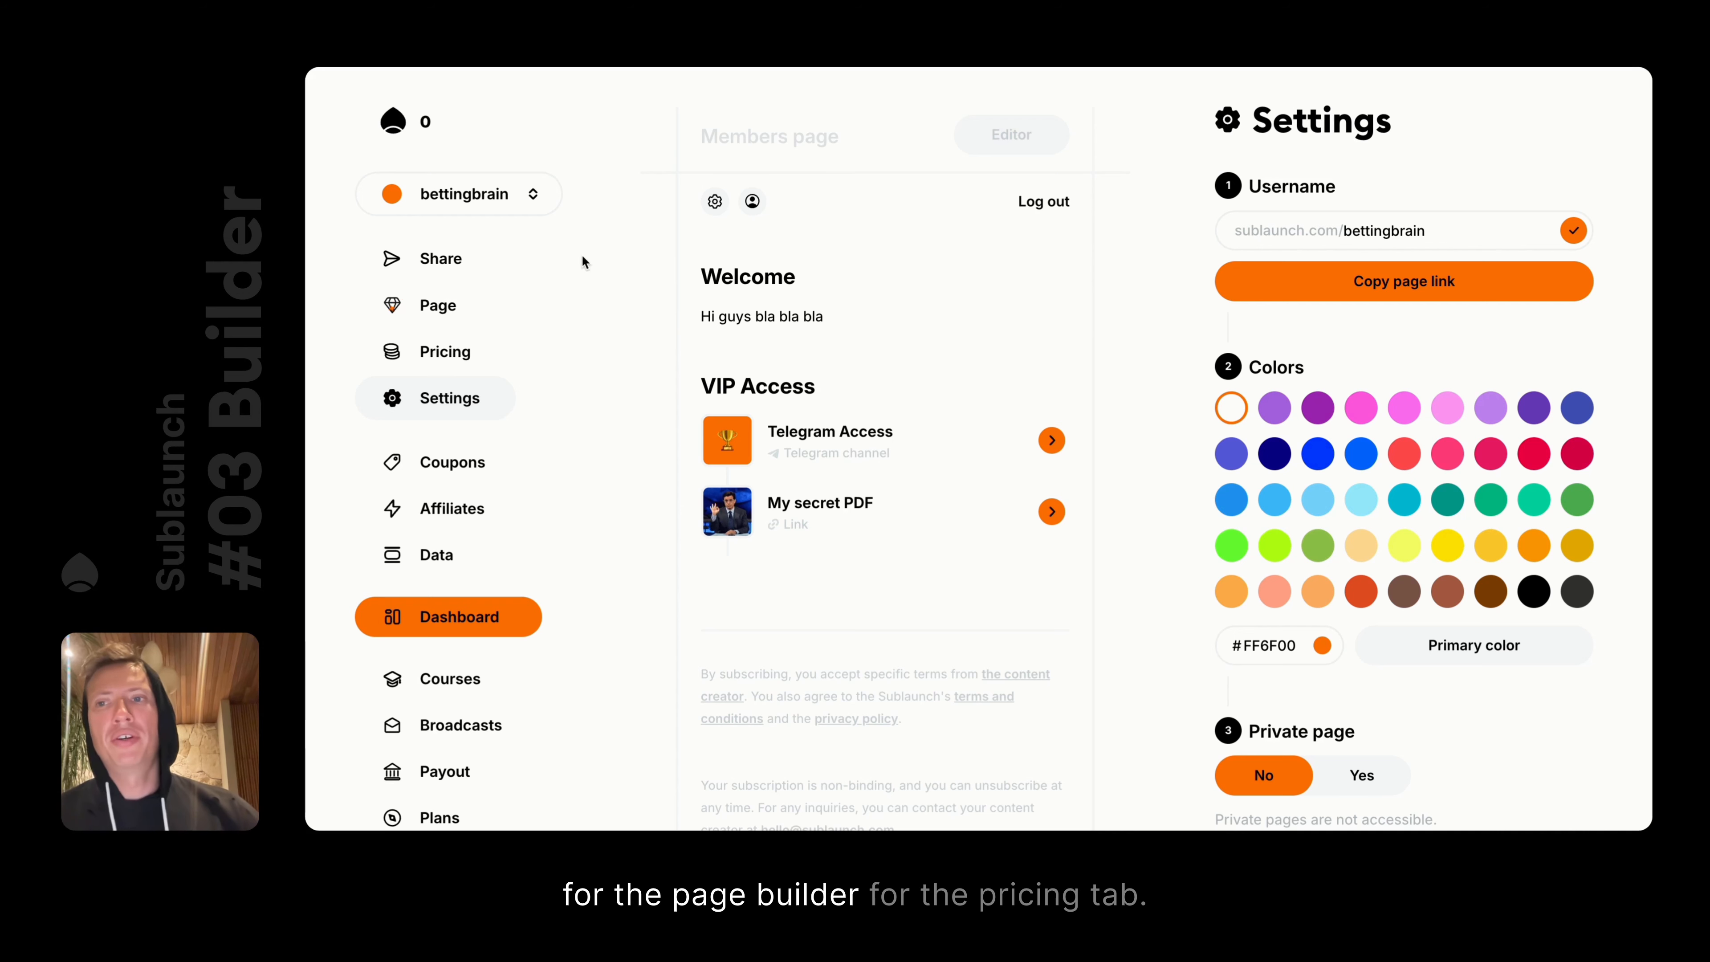
{"action": "left_click", "coordinate": [488, 348]}
{"action": "scroll", "coordinate": [1427, 328], "scroll_direction": "down", "scroll_amount": 5}
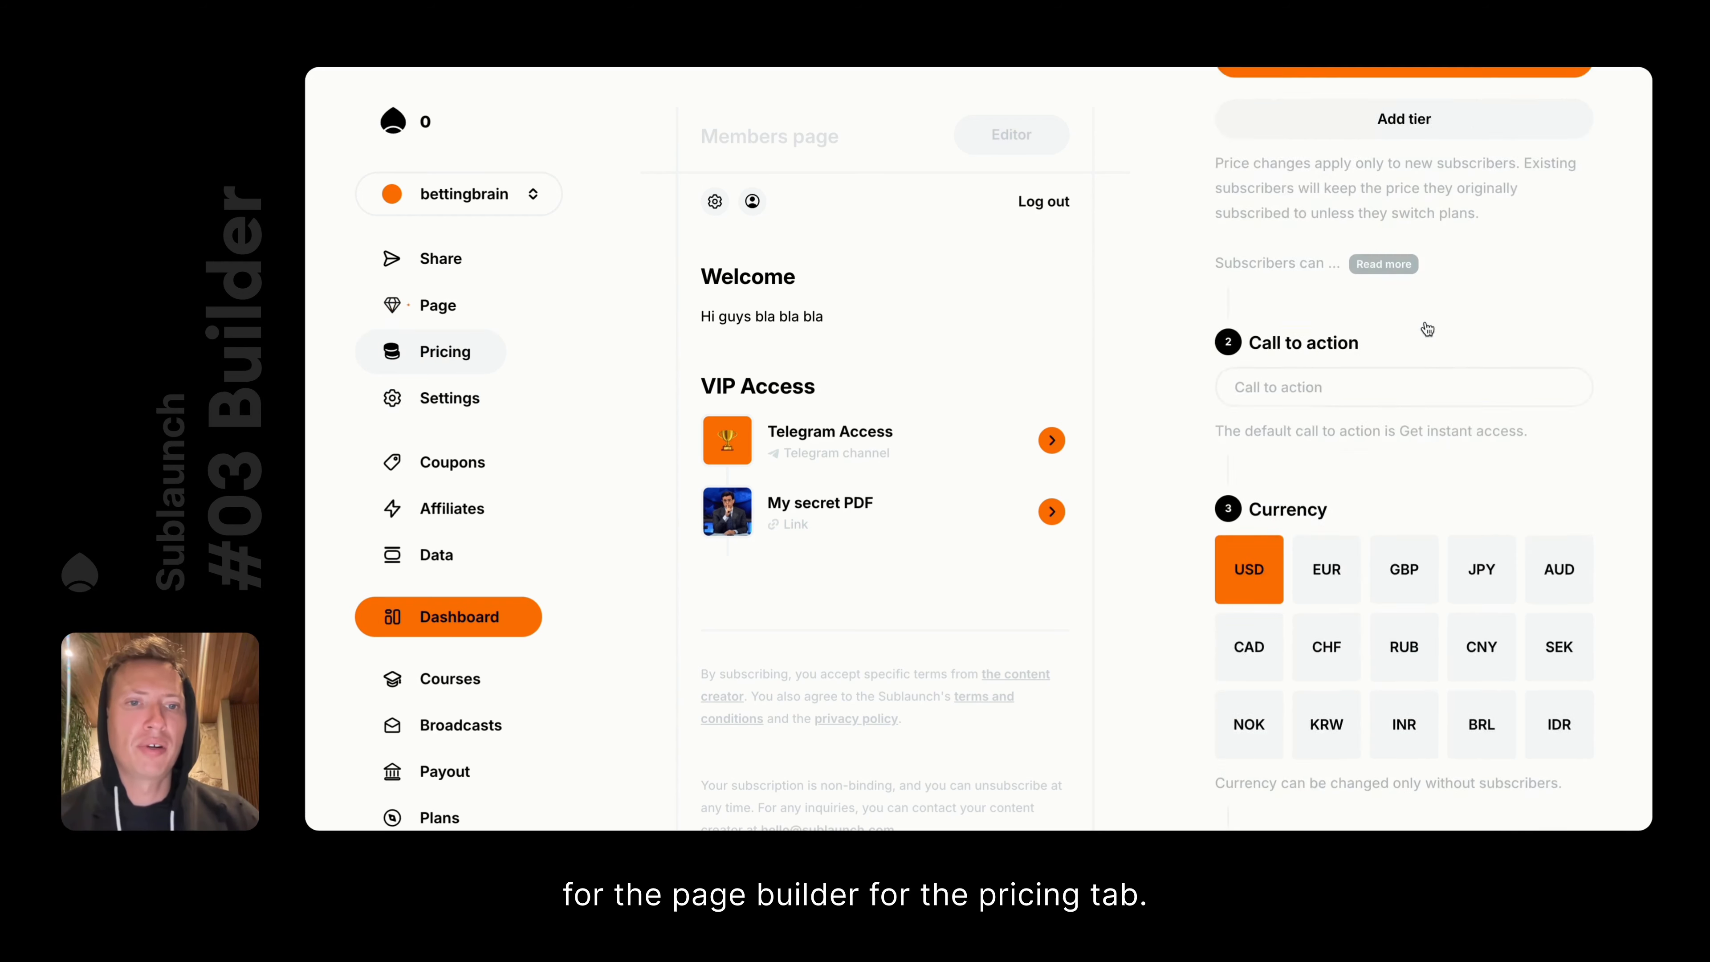
{"action": "scroll", "coordinate": [1427, 328], "scroll_direction": "down", "scroll_amount": 4}
{"action": "scroll", "coordinate": [1426, 328], "scroll_direction": "up", "scroll_amount": 8}
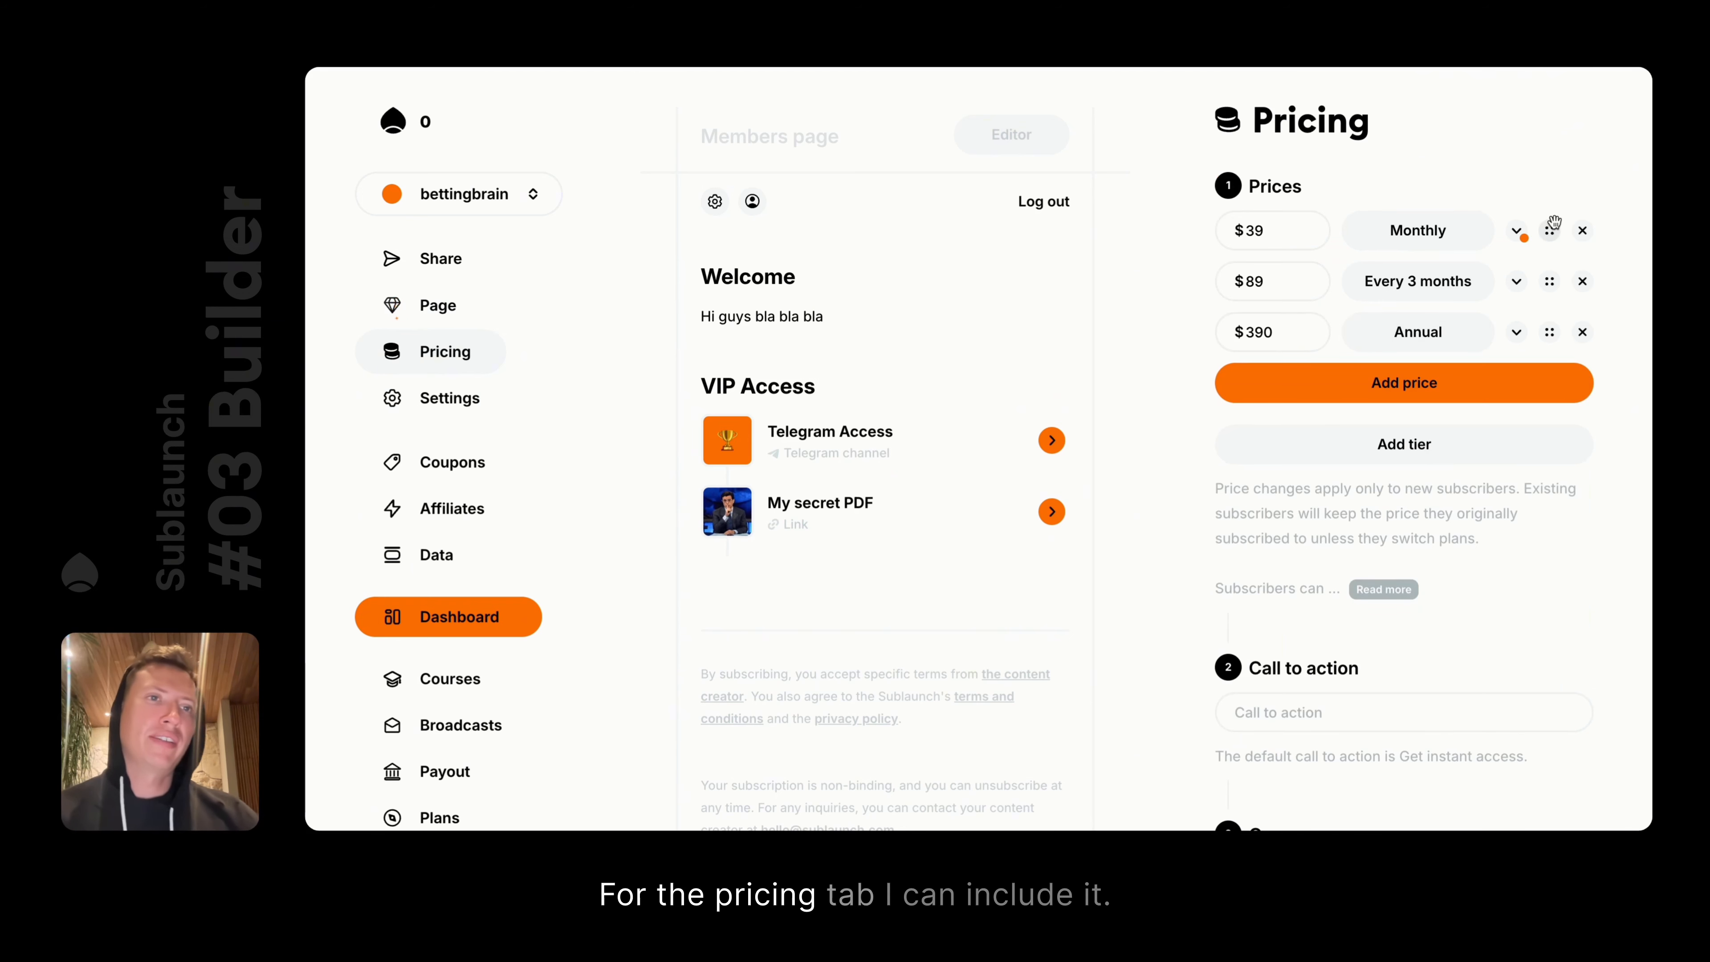
{"action": "left_click", "coordinate": [1523, 243]}
{"action": "left_click", "coordinate": [1518, 237]}
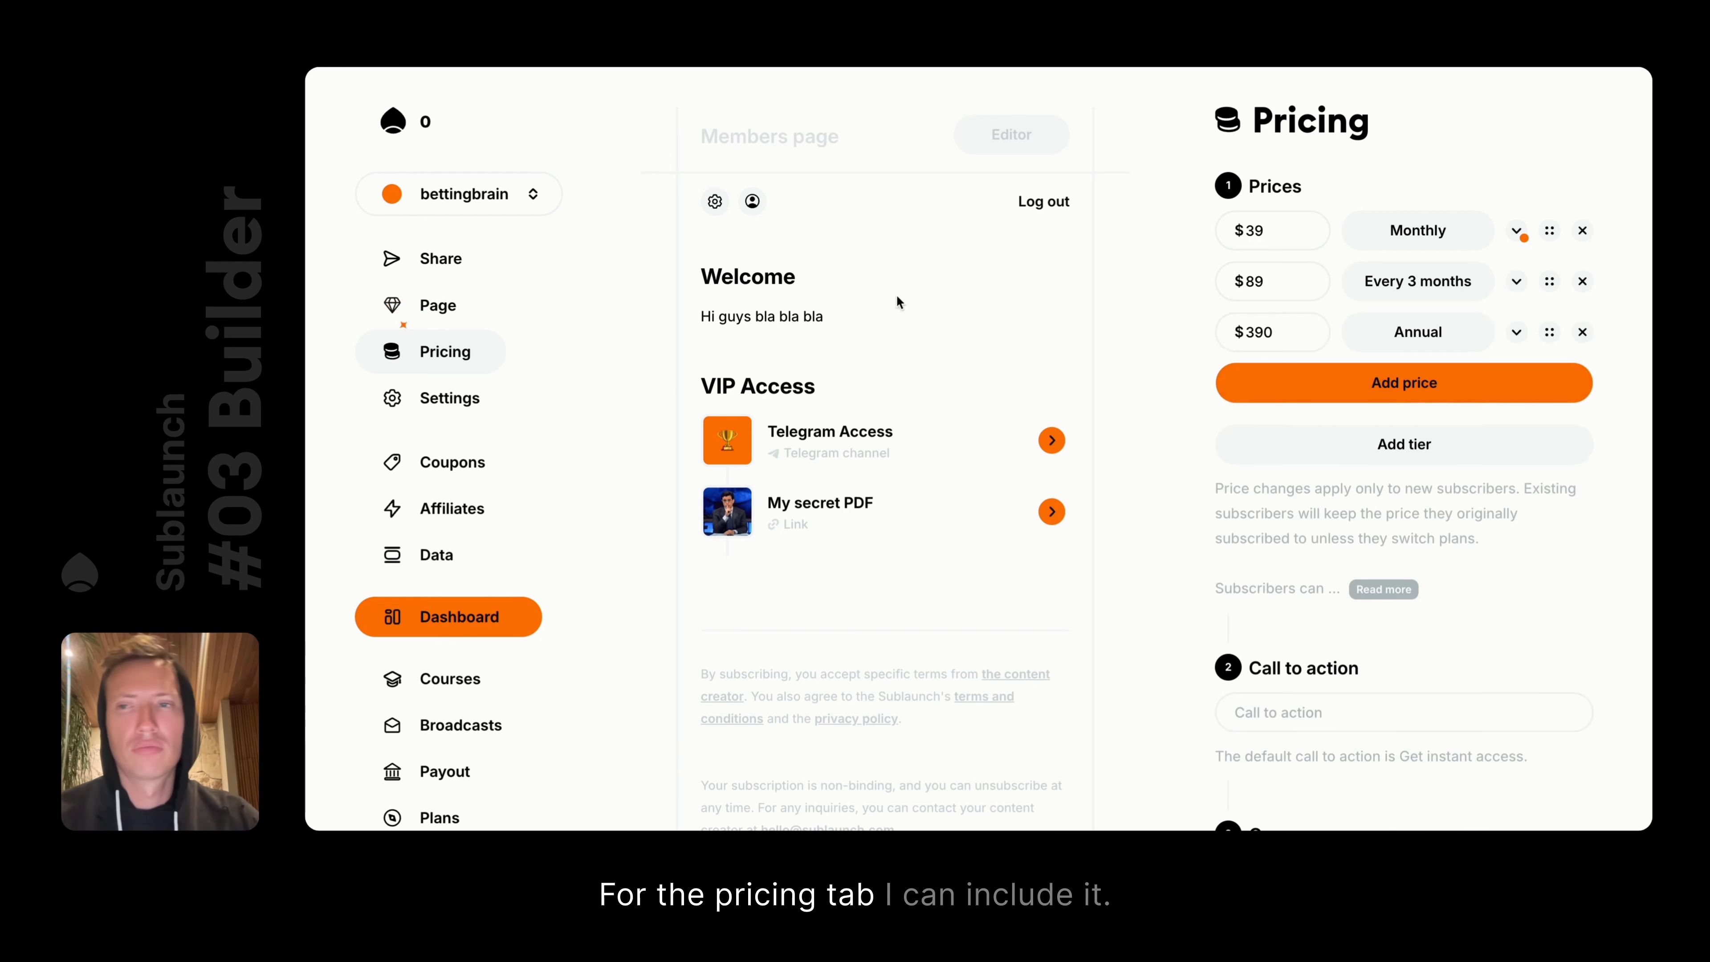
{"action": "left_click", "coordinate": [434, 311]}
{"action": "left_click", "coordinate": [449, 356]}
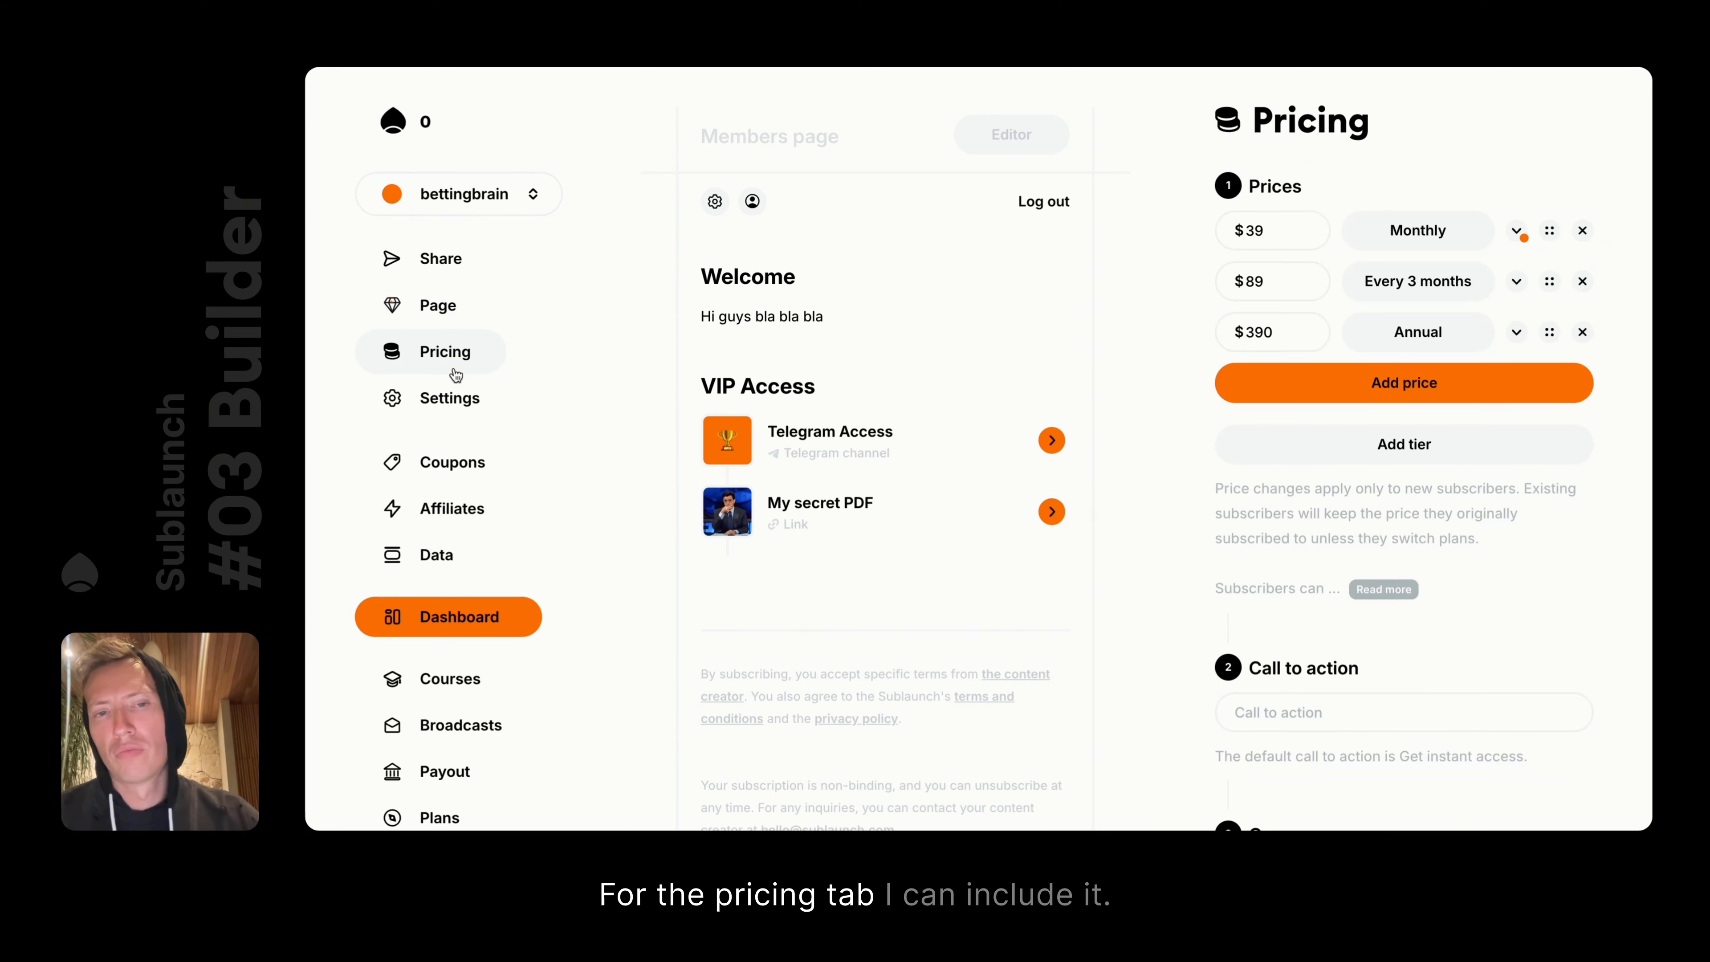